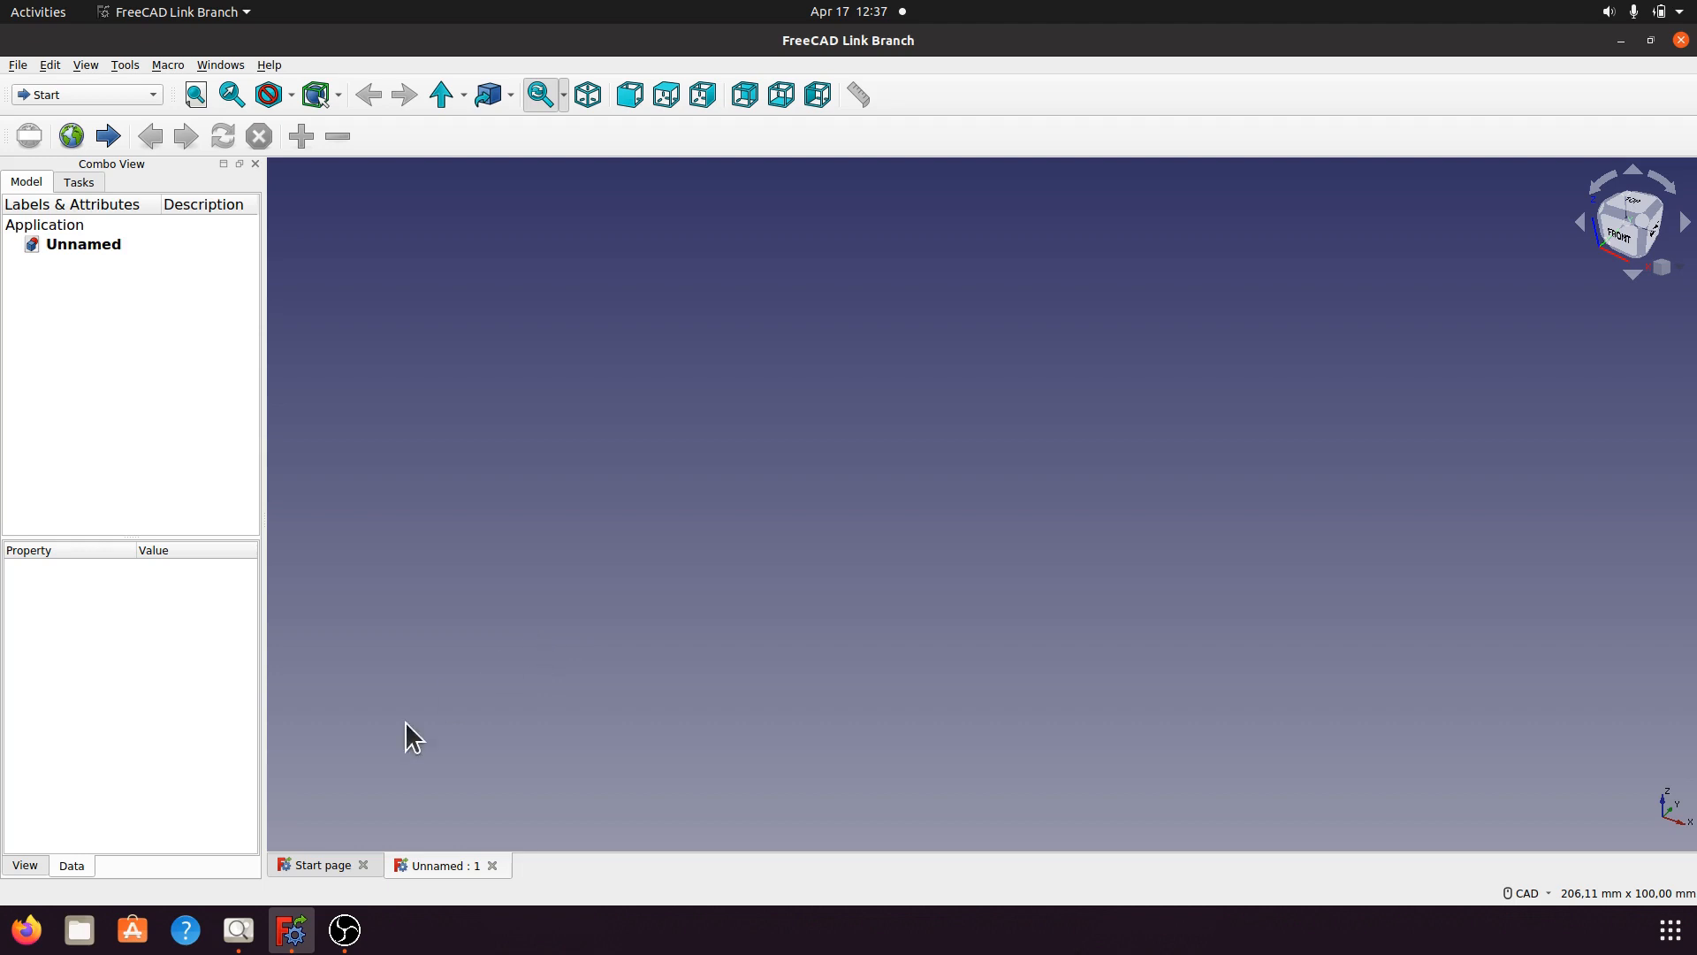
Review the Practice 07.jpg drawing, and start a Part Design sketch on the XY plane of a new body.
click(238, 930)
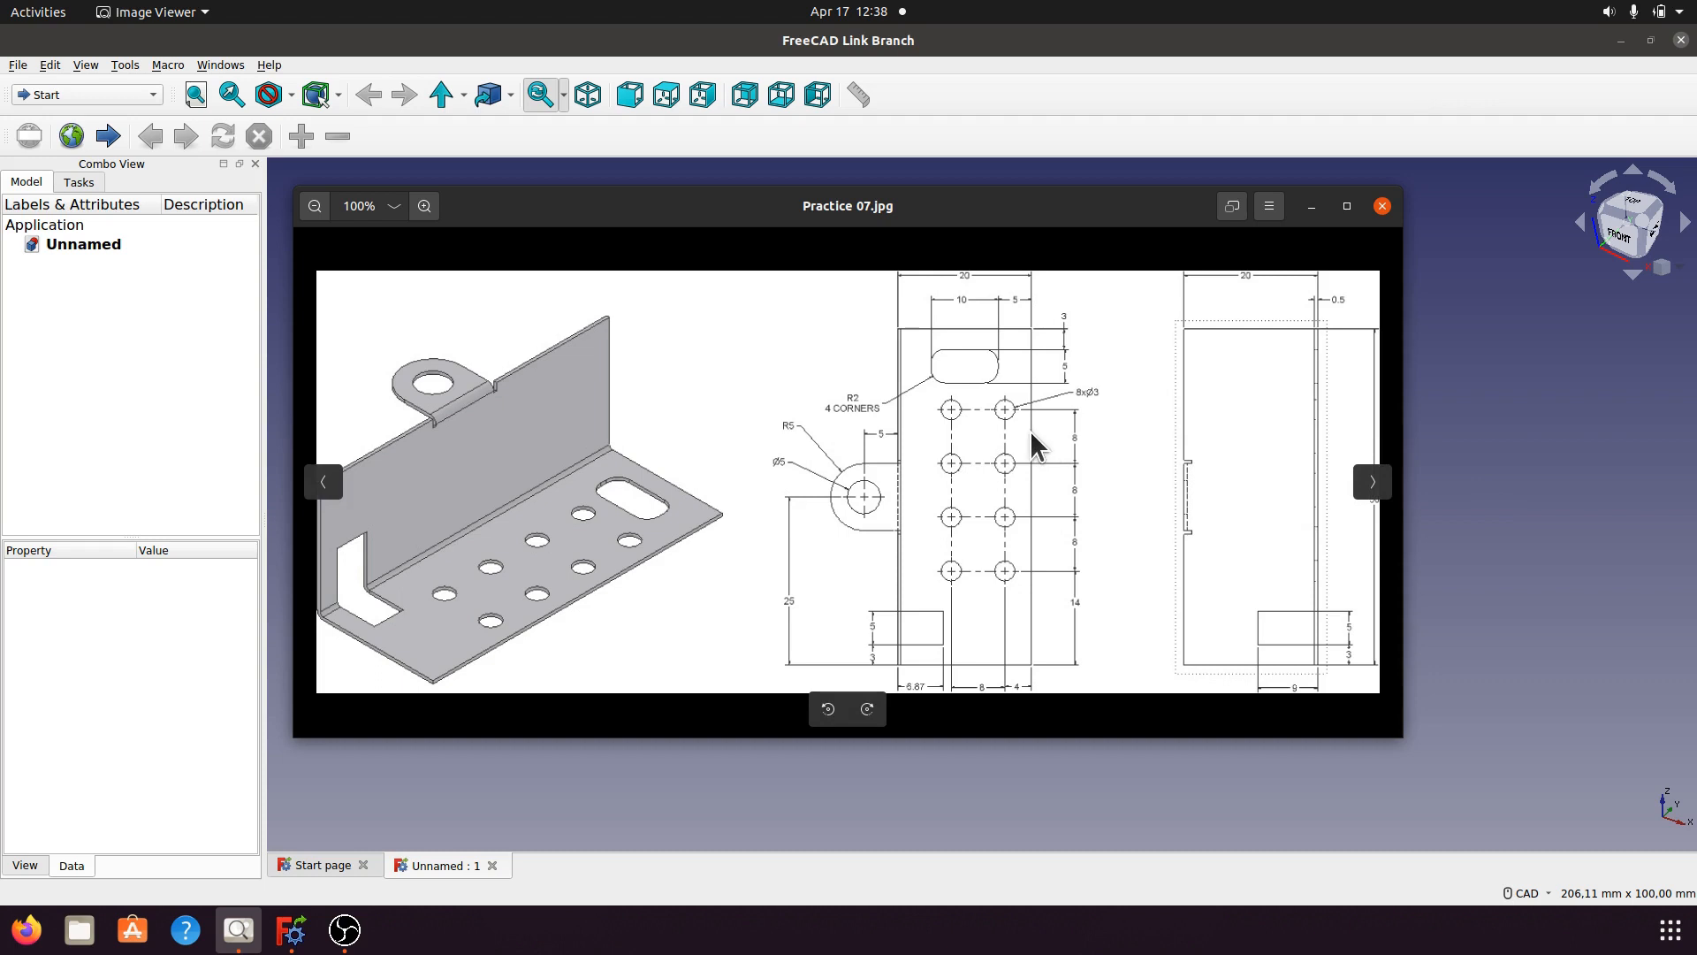
click(1314, 209)
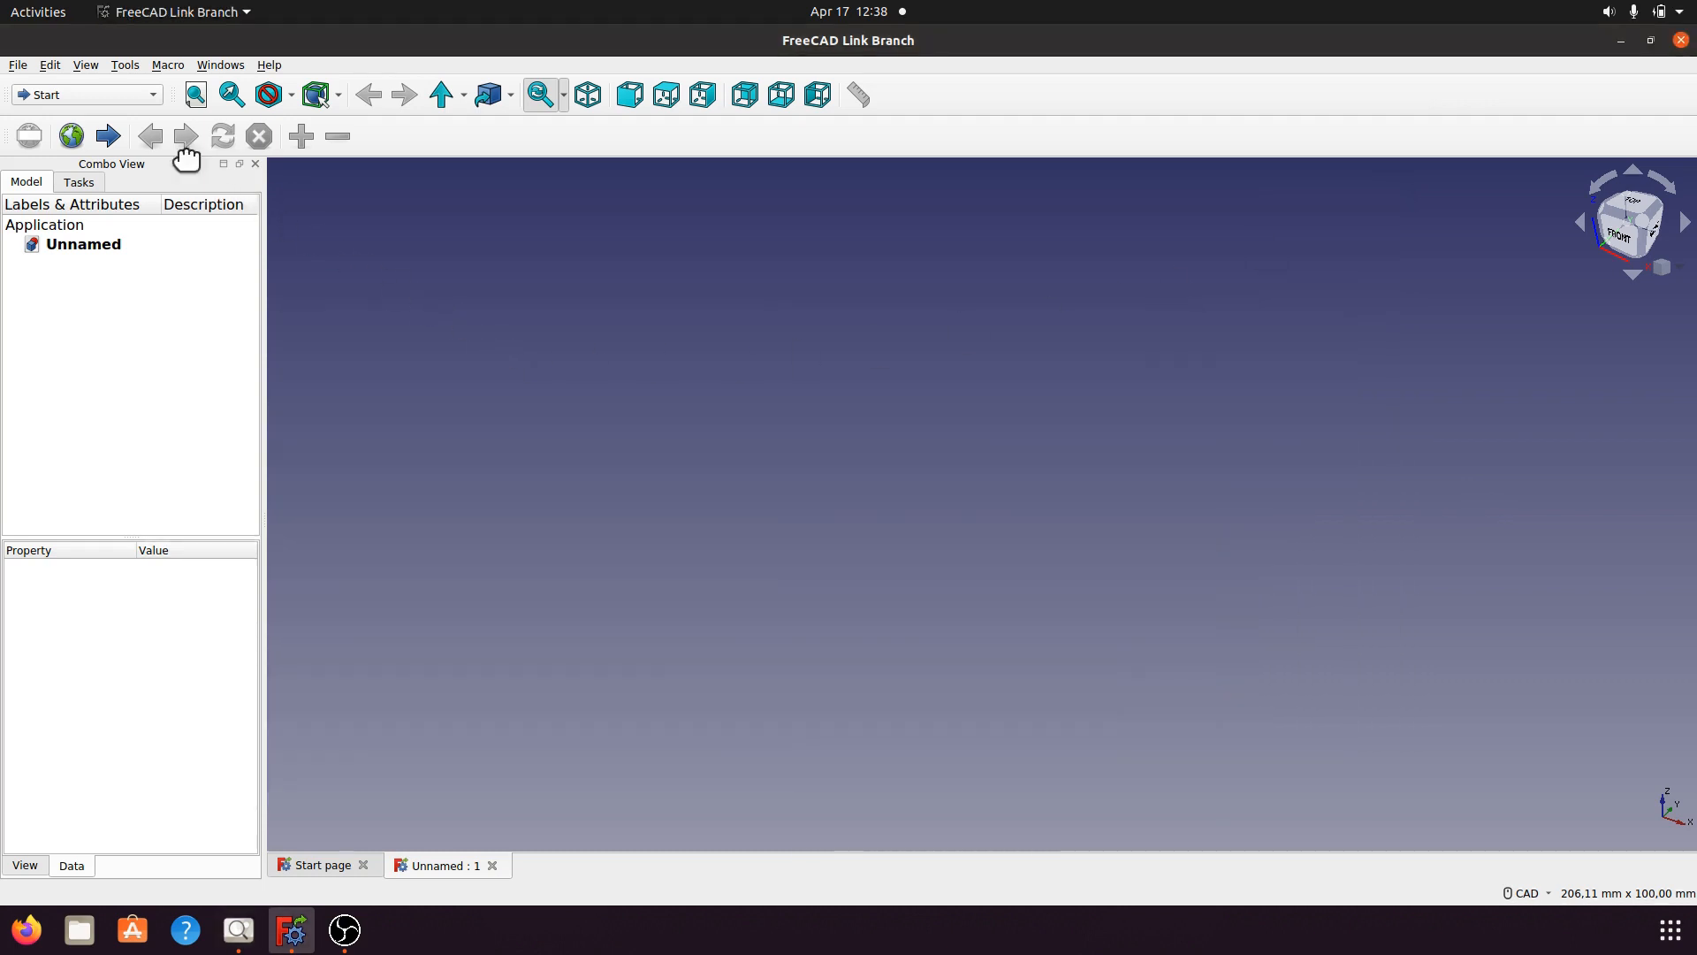
click(157, 88)
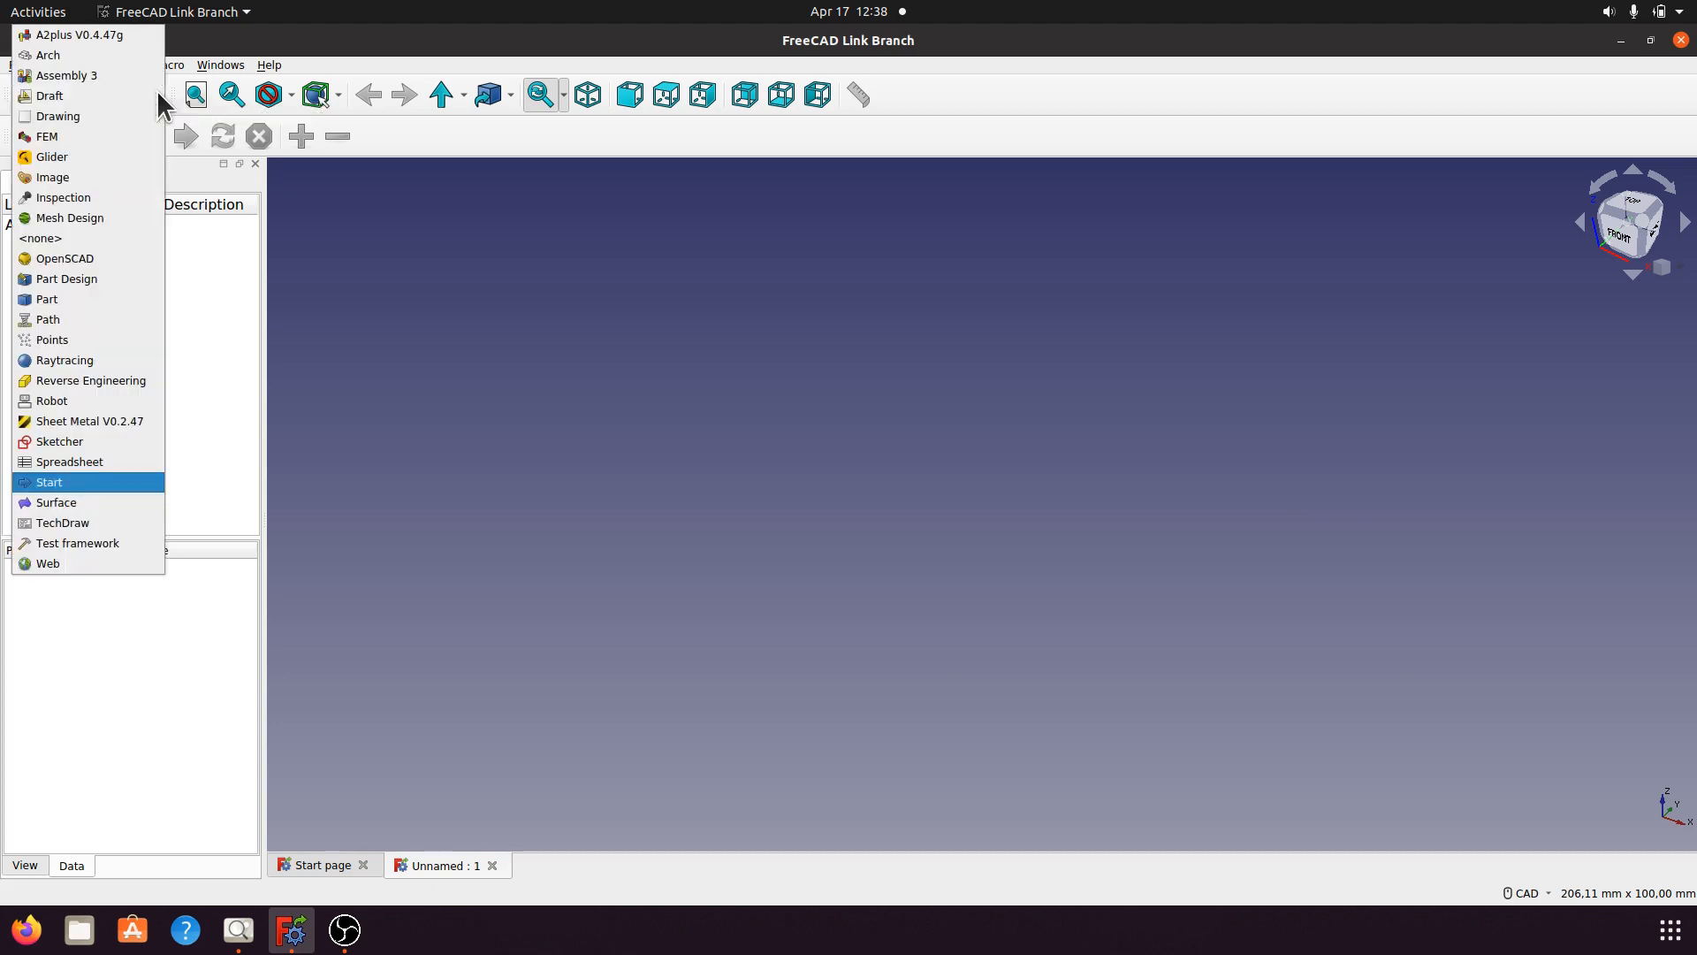
click(67, 279)
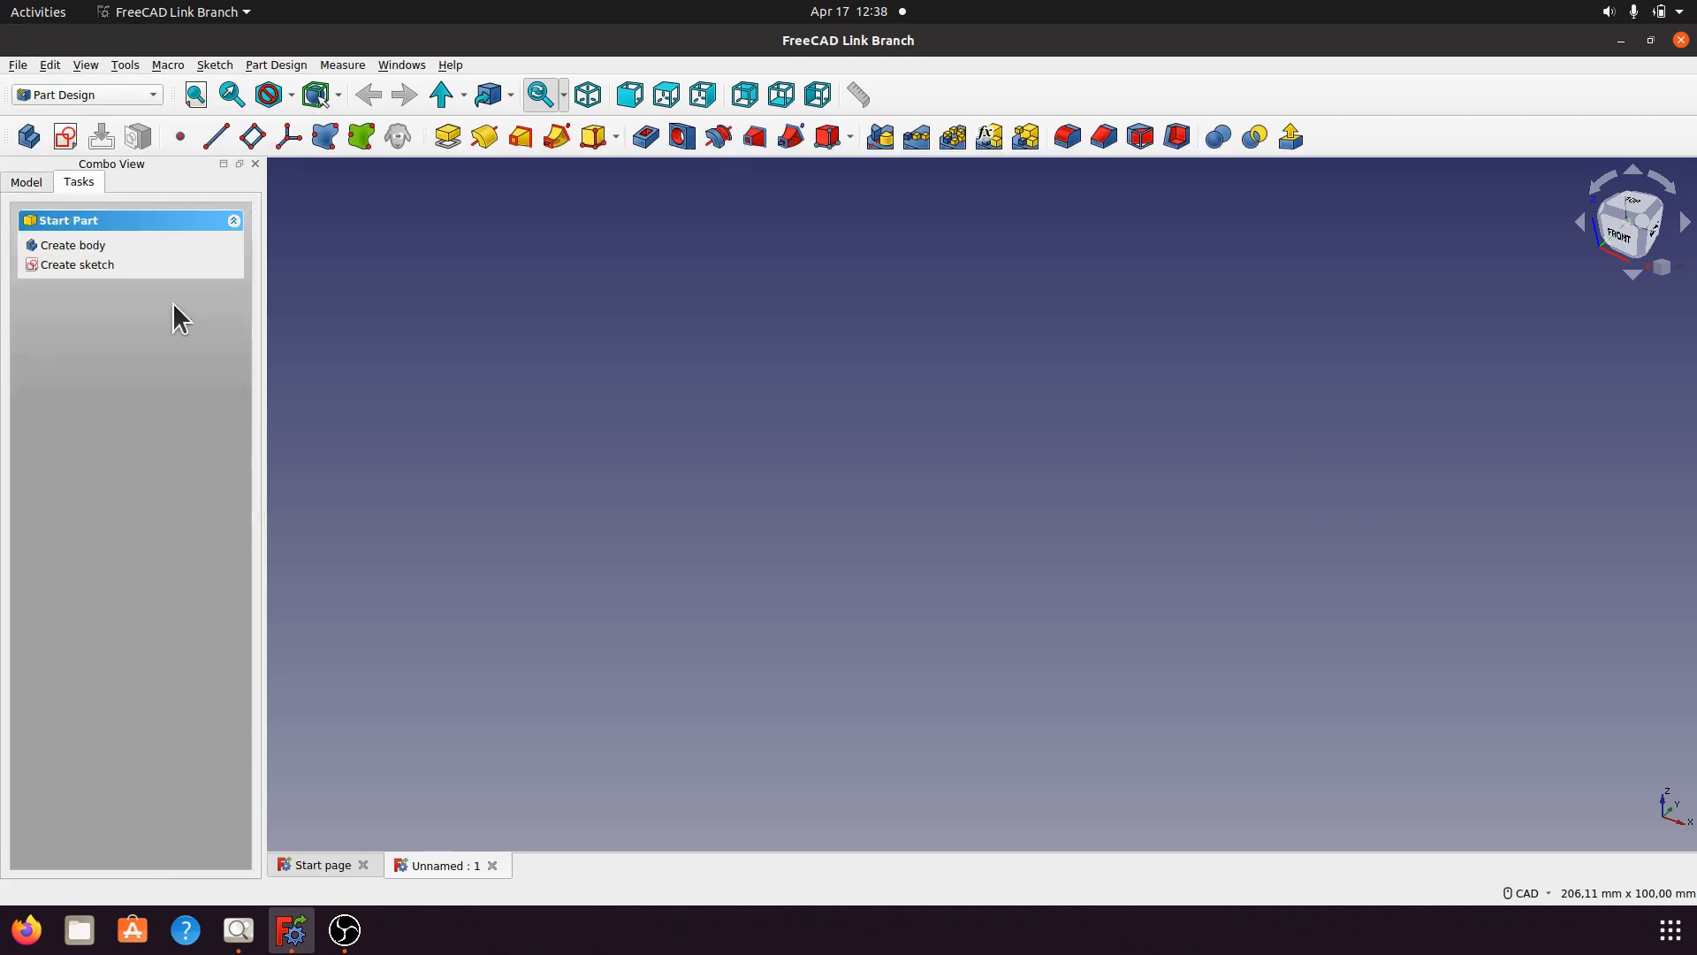
click(78, 266)
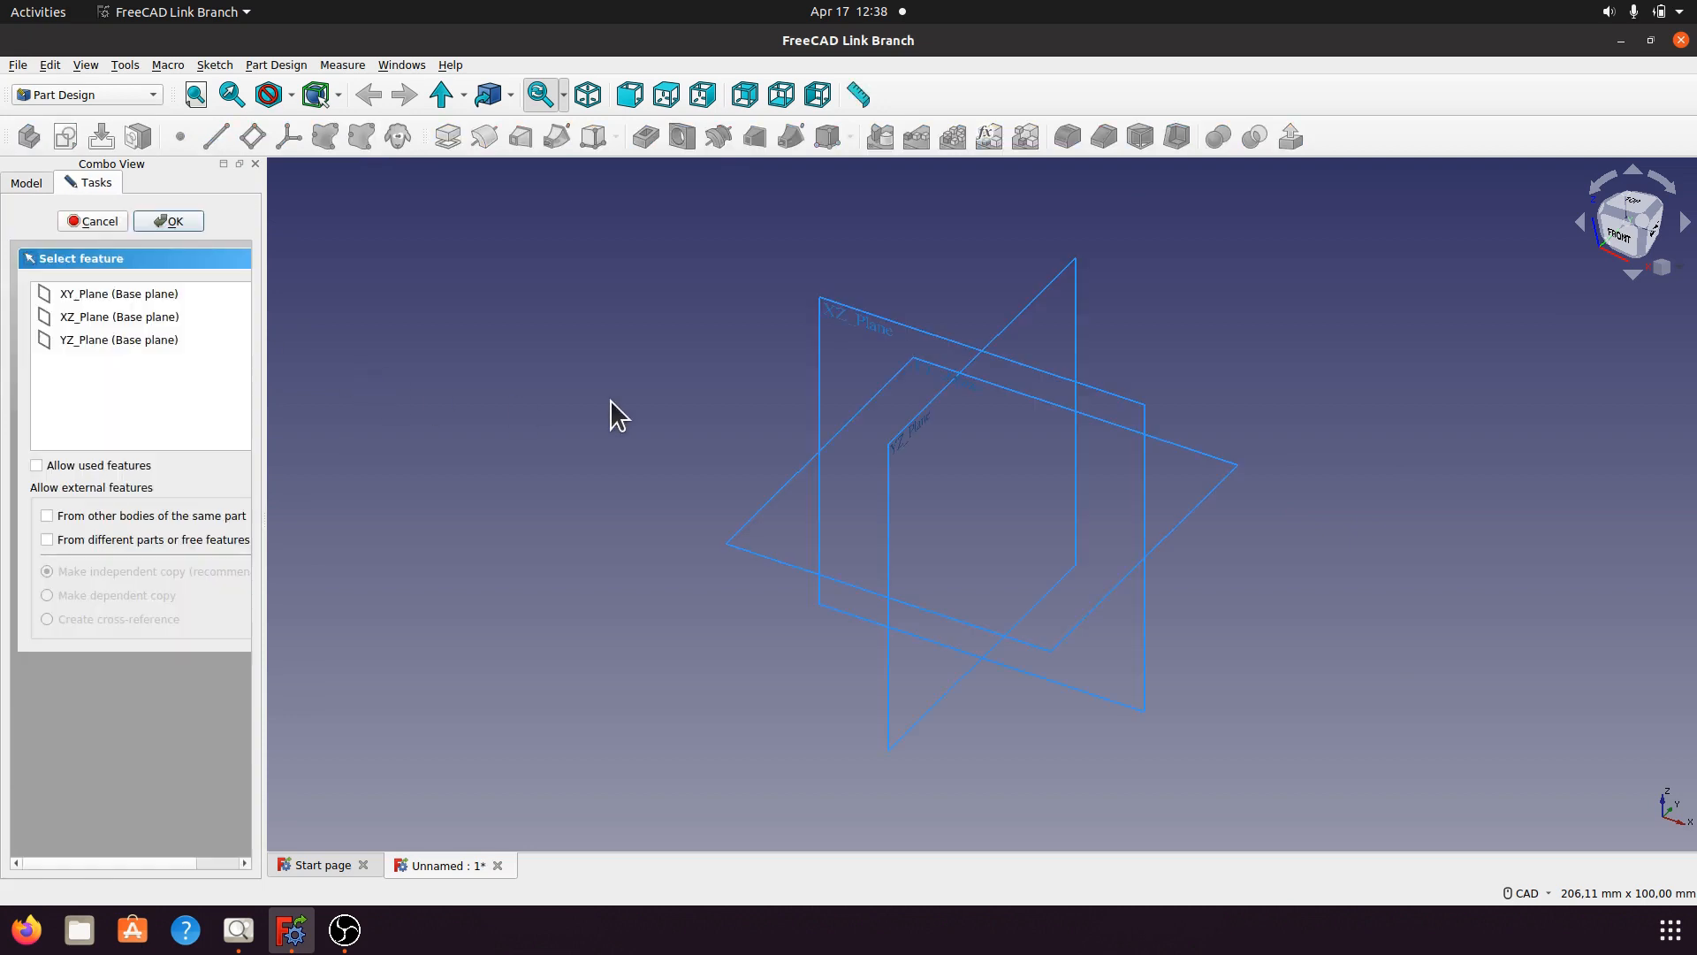
click(588, 94)
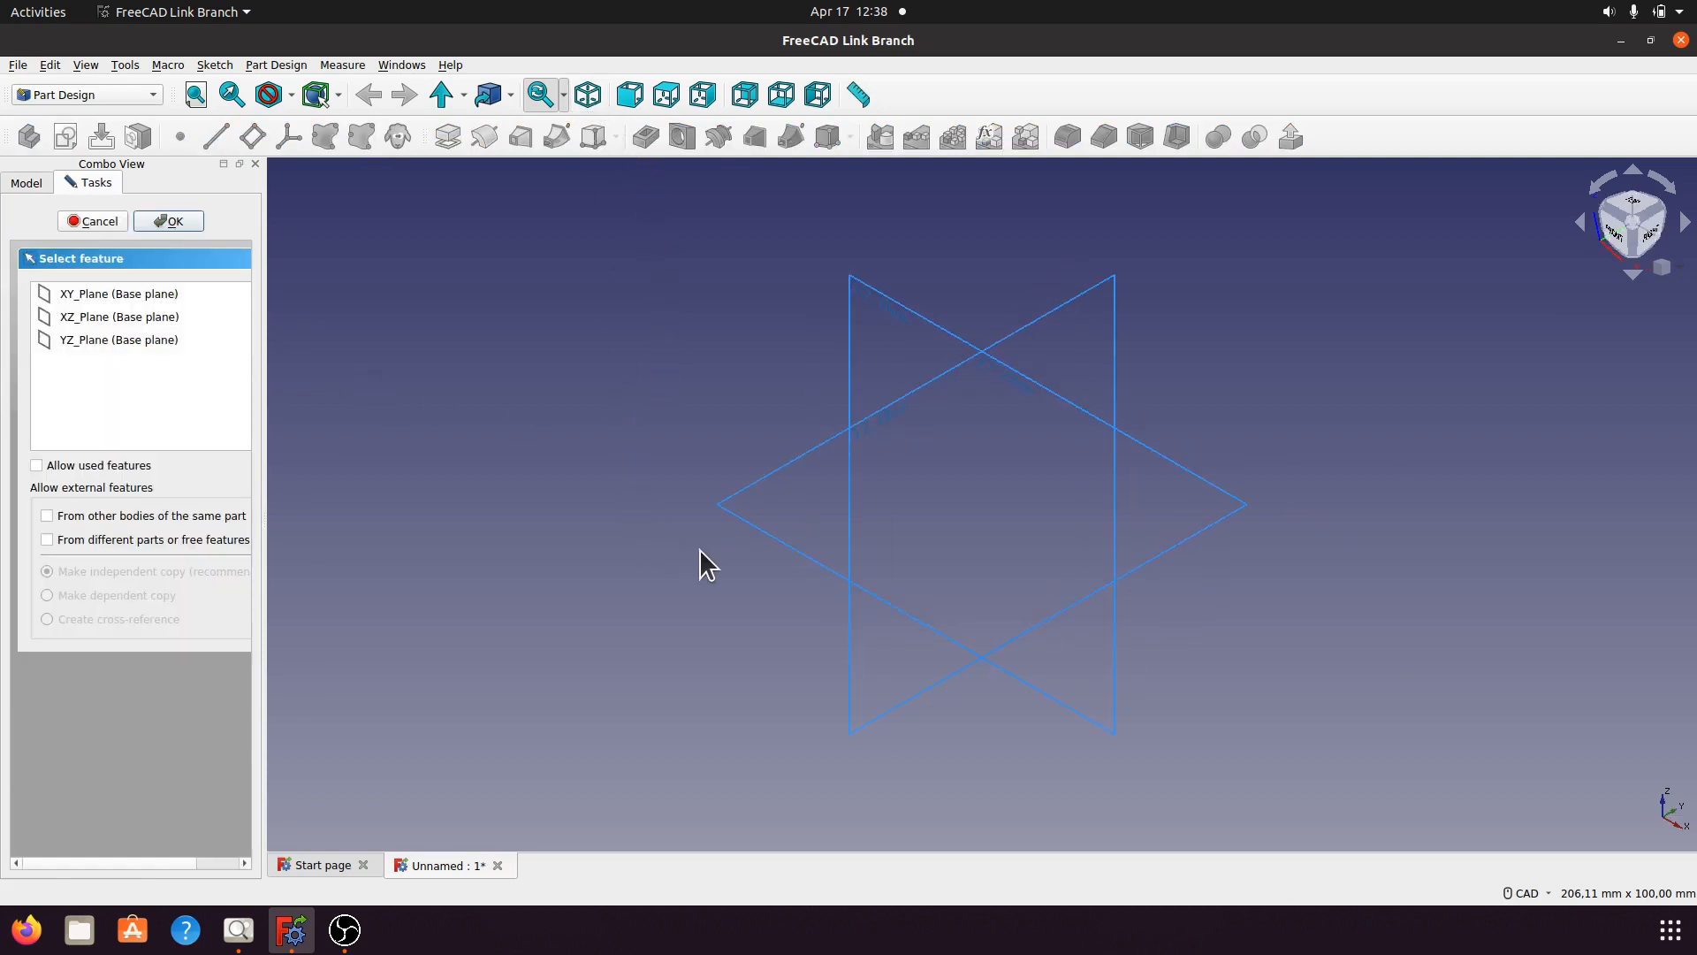
click(753, 525)
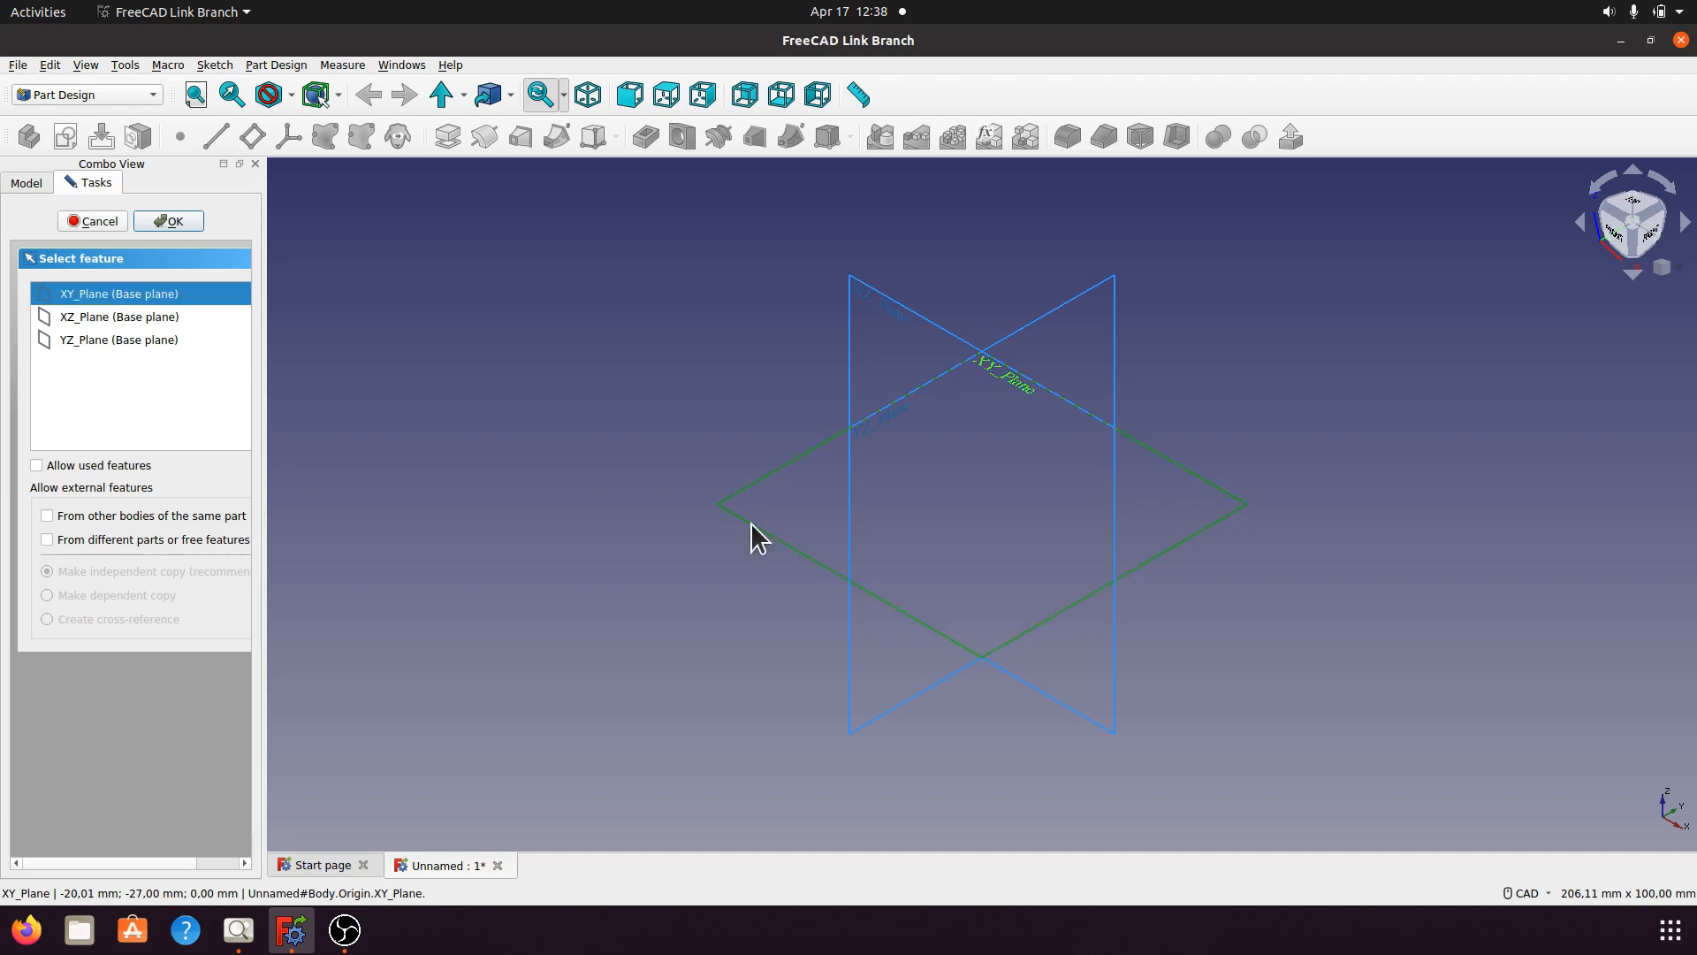
click(180, 222)
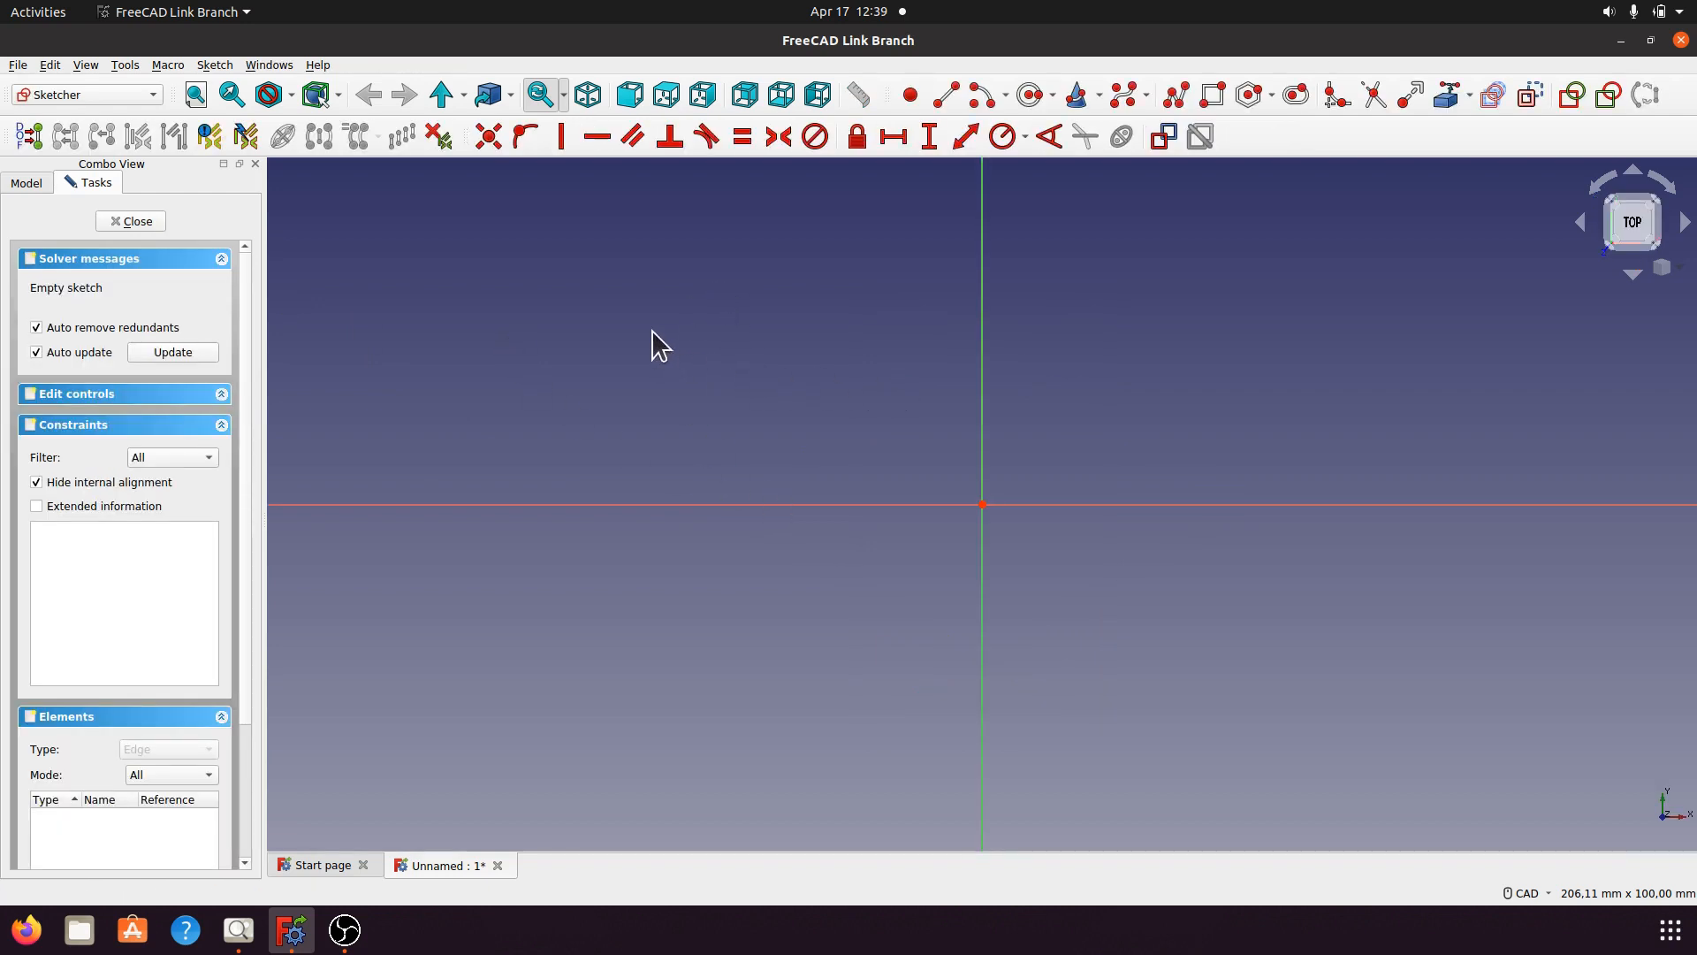
Sketch a rectangle about 104 by 39 mm around the origin and constrain its opposite corners symmetric about the origin.
click(1214, 95)
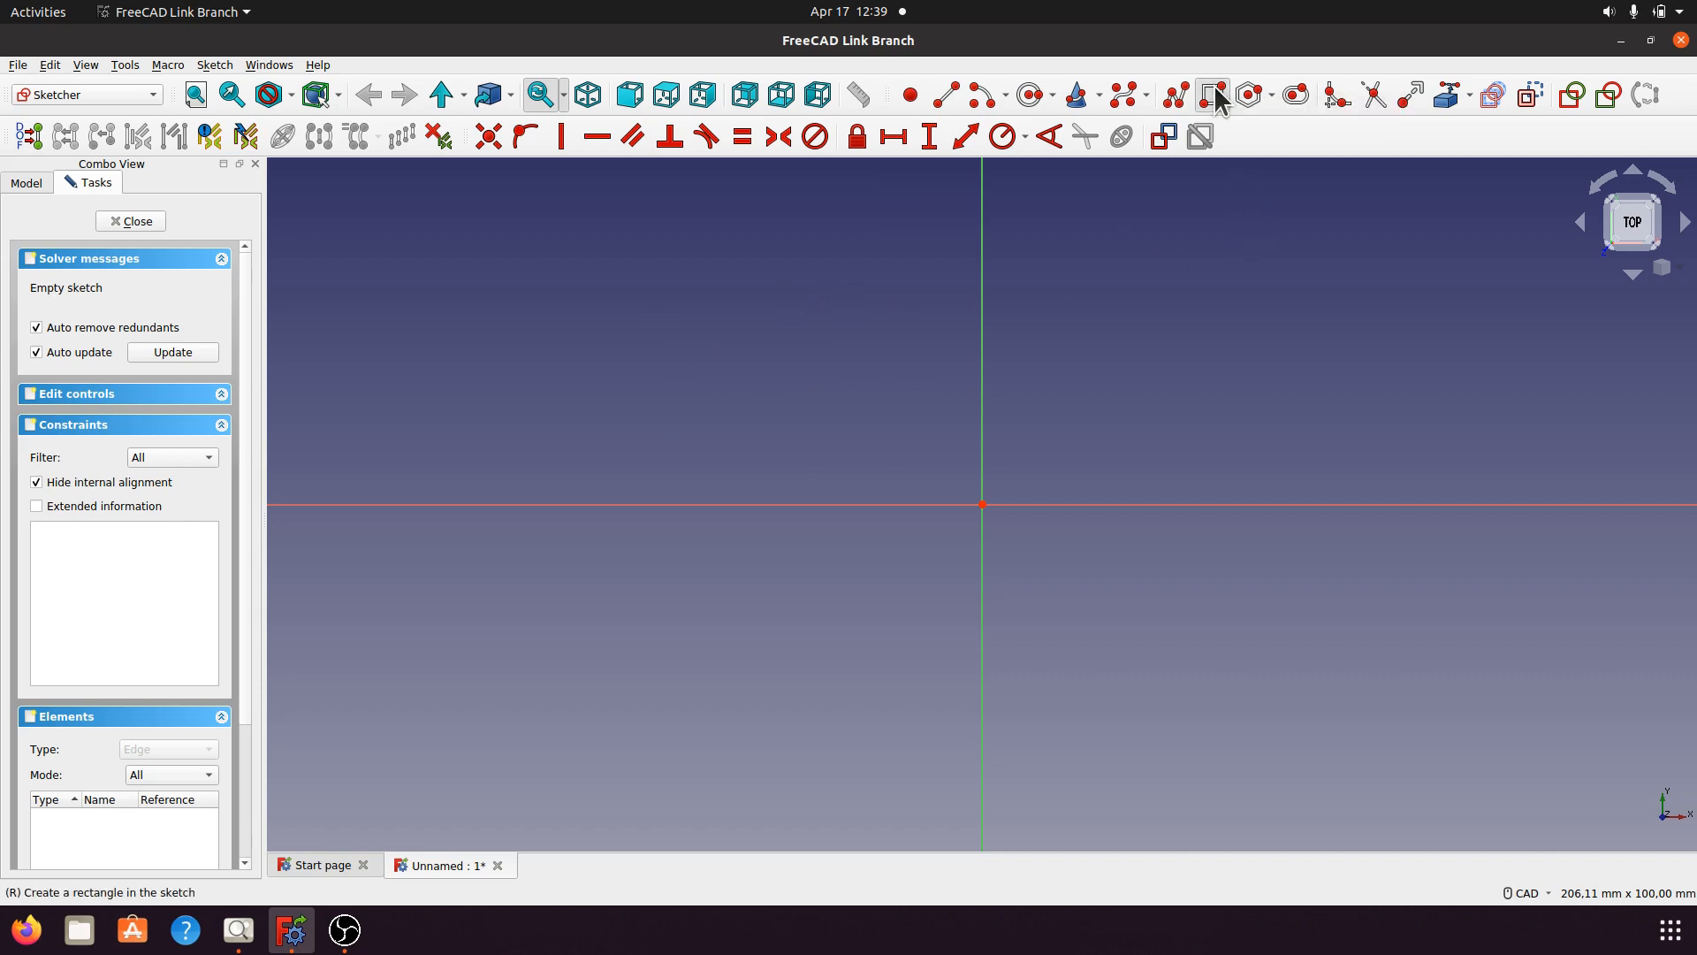
click(621, 354)
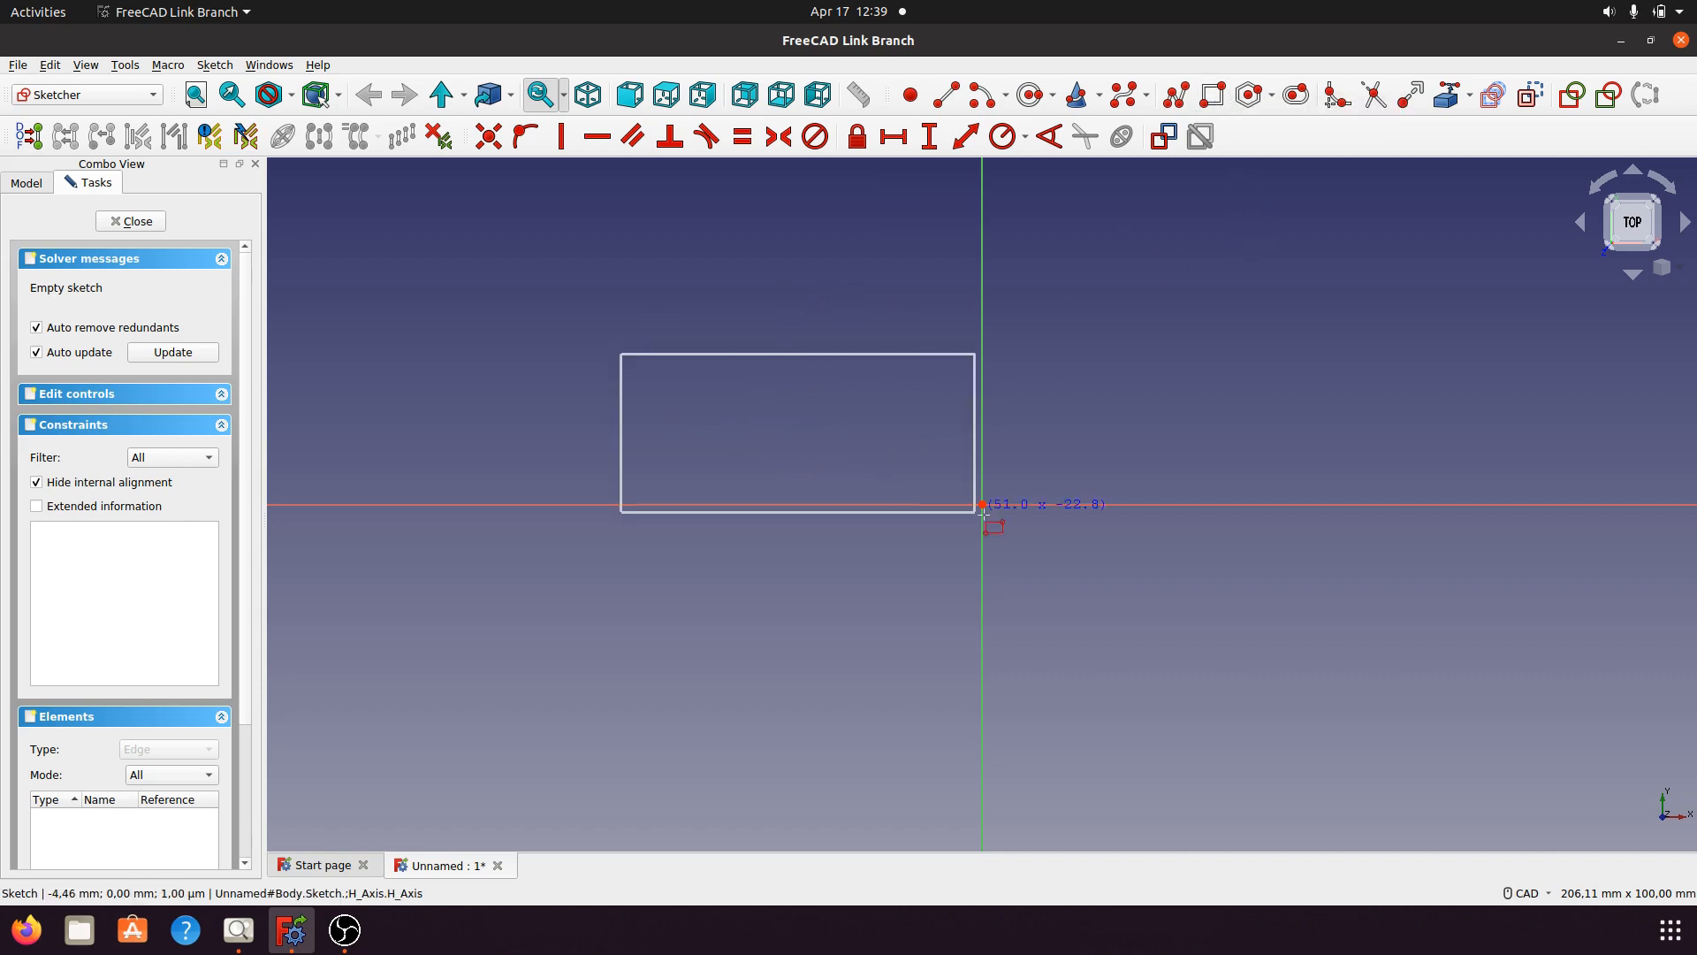
click(1350, 633)
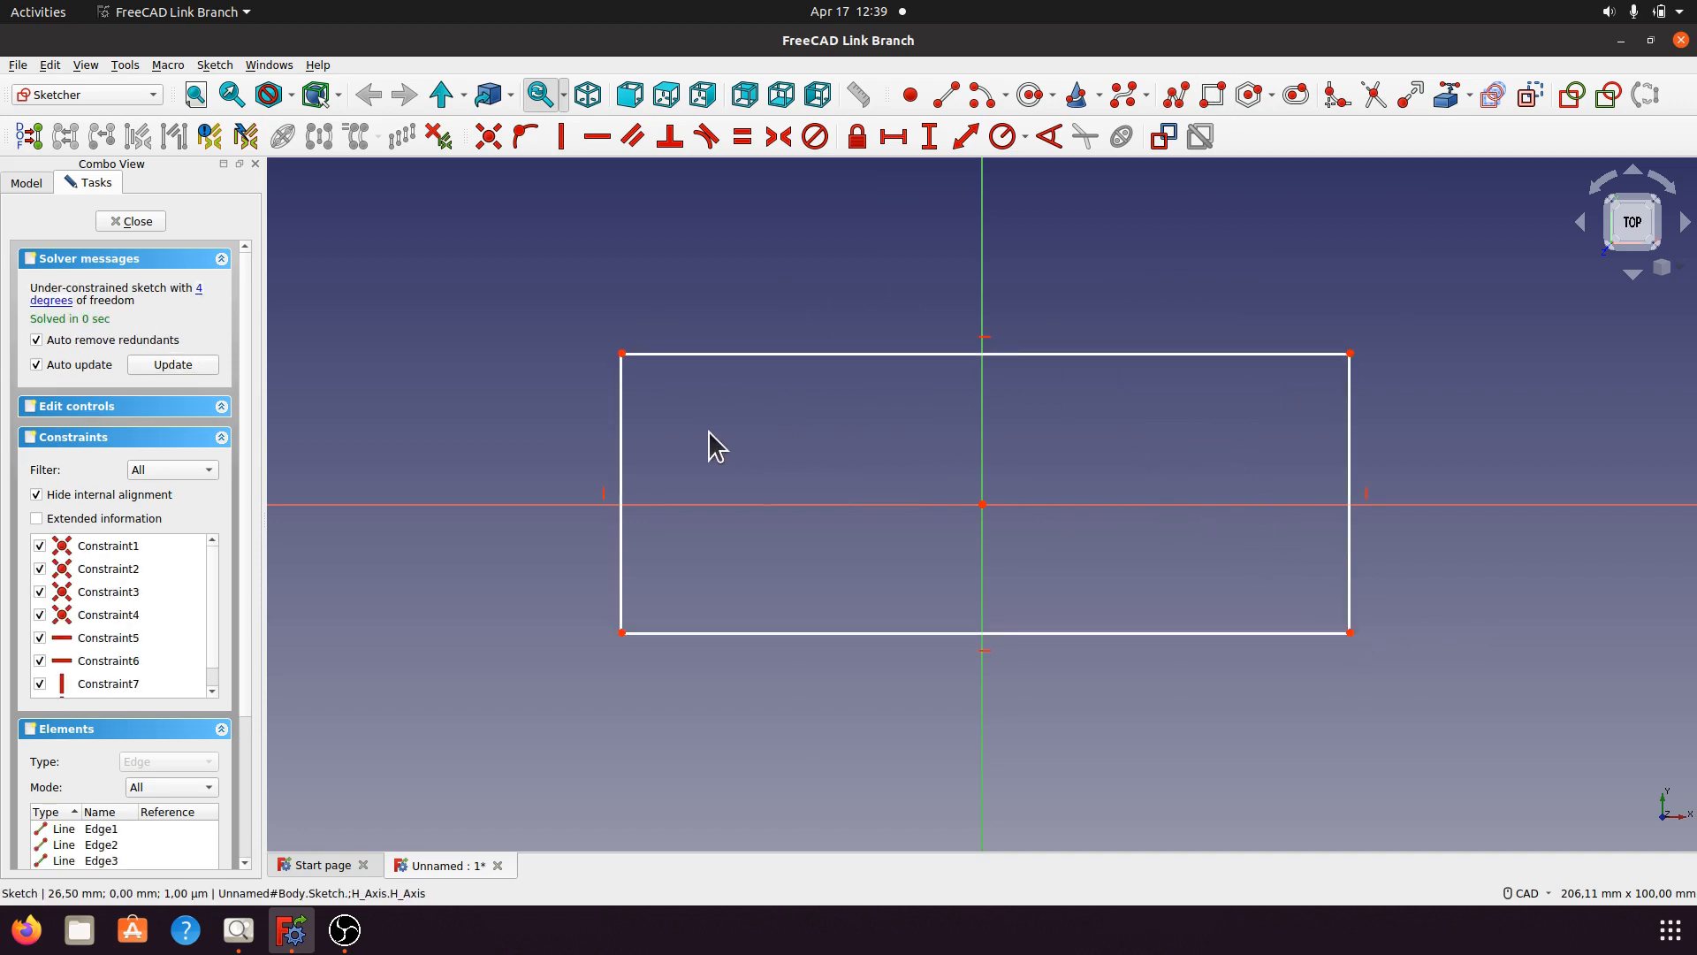
click(622, 354)
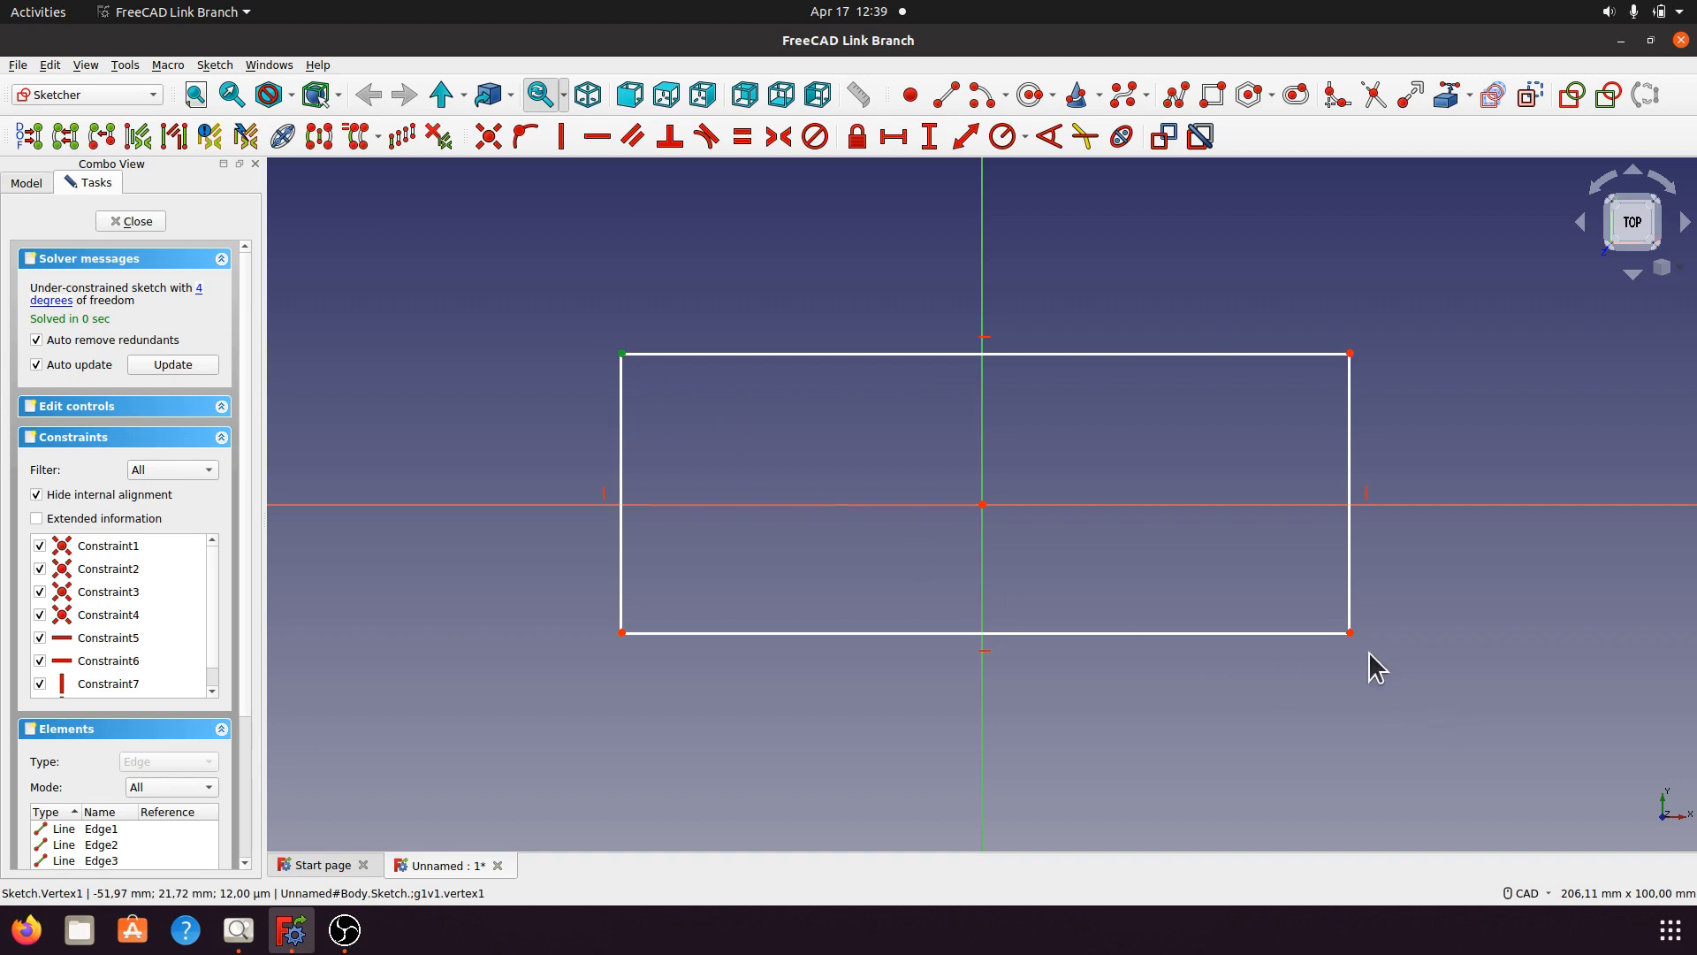
click(1350, 632)
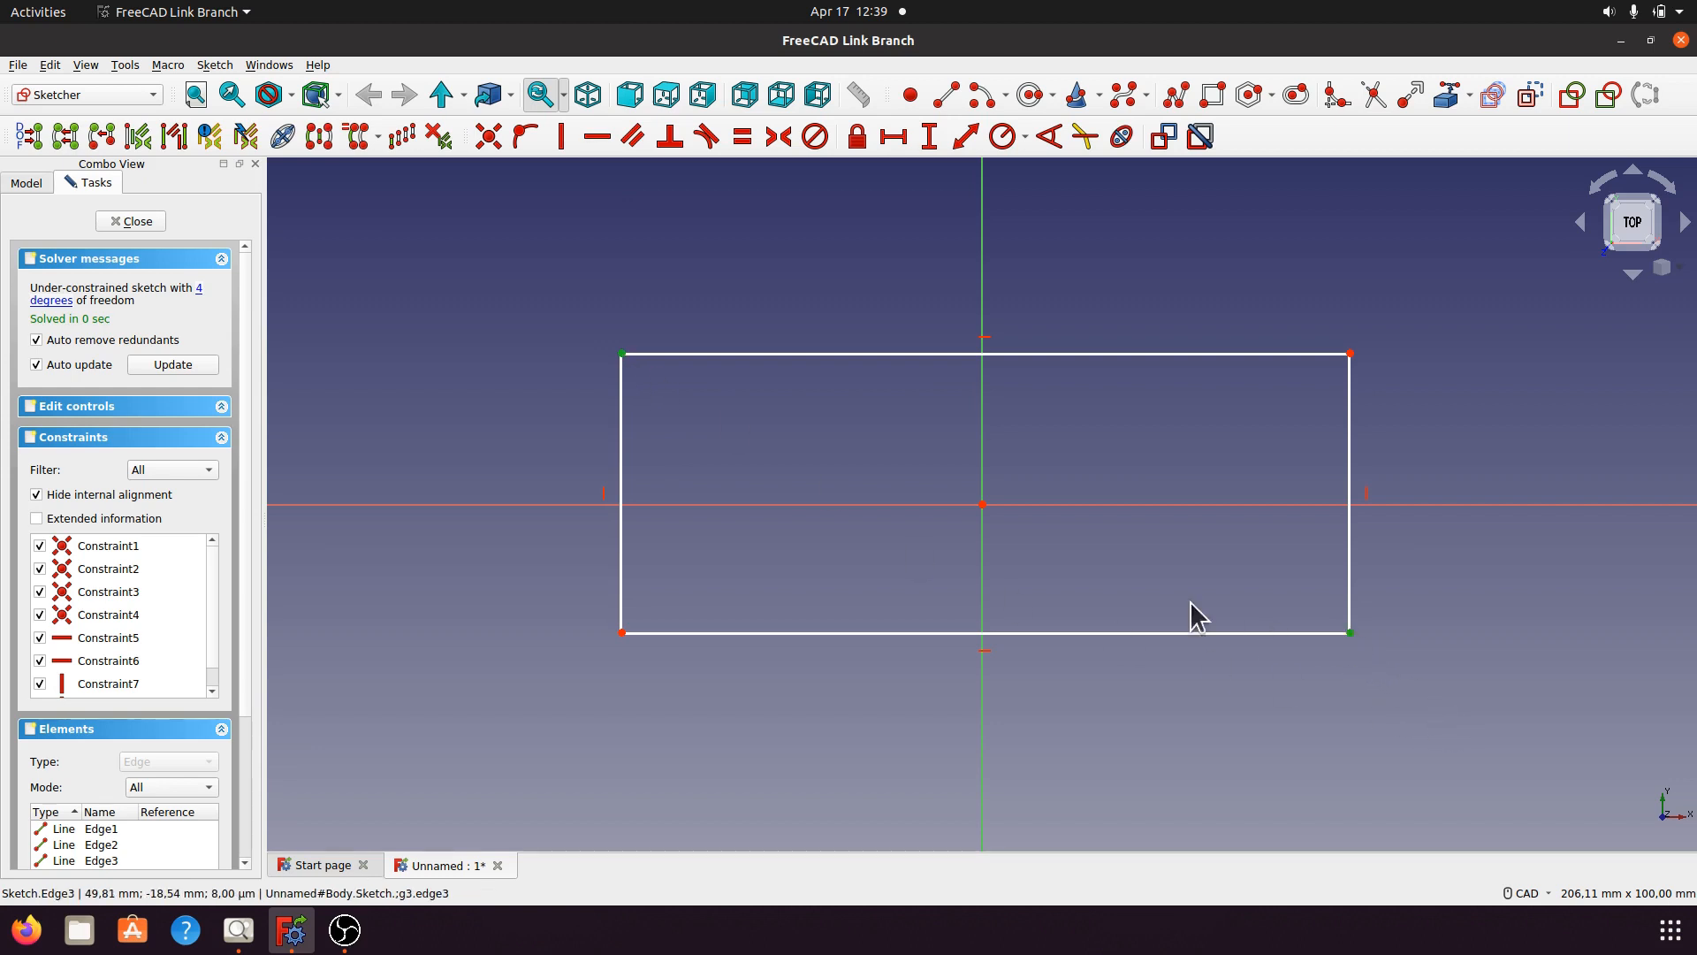
click(982, 506)
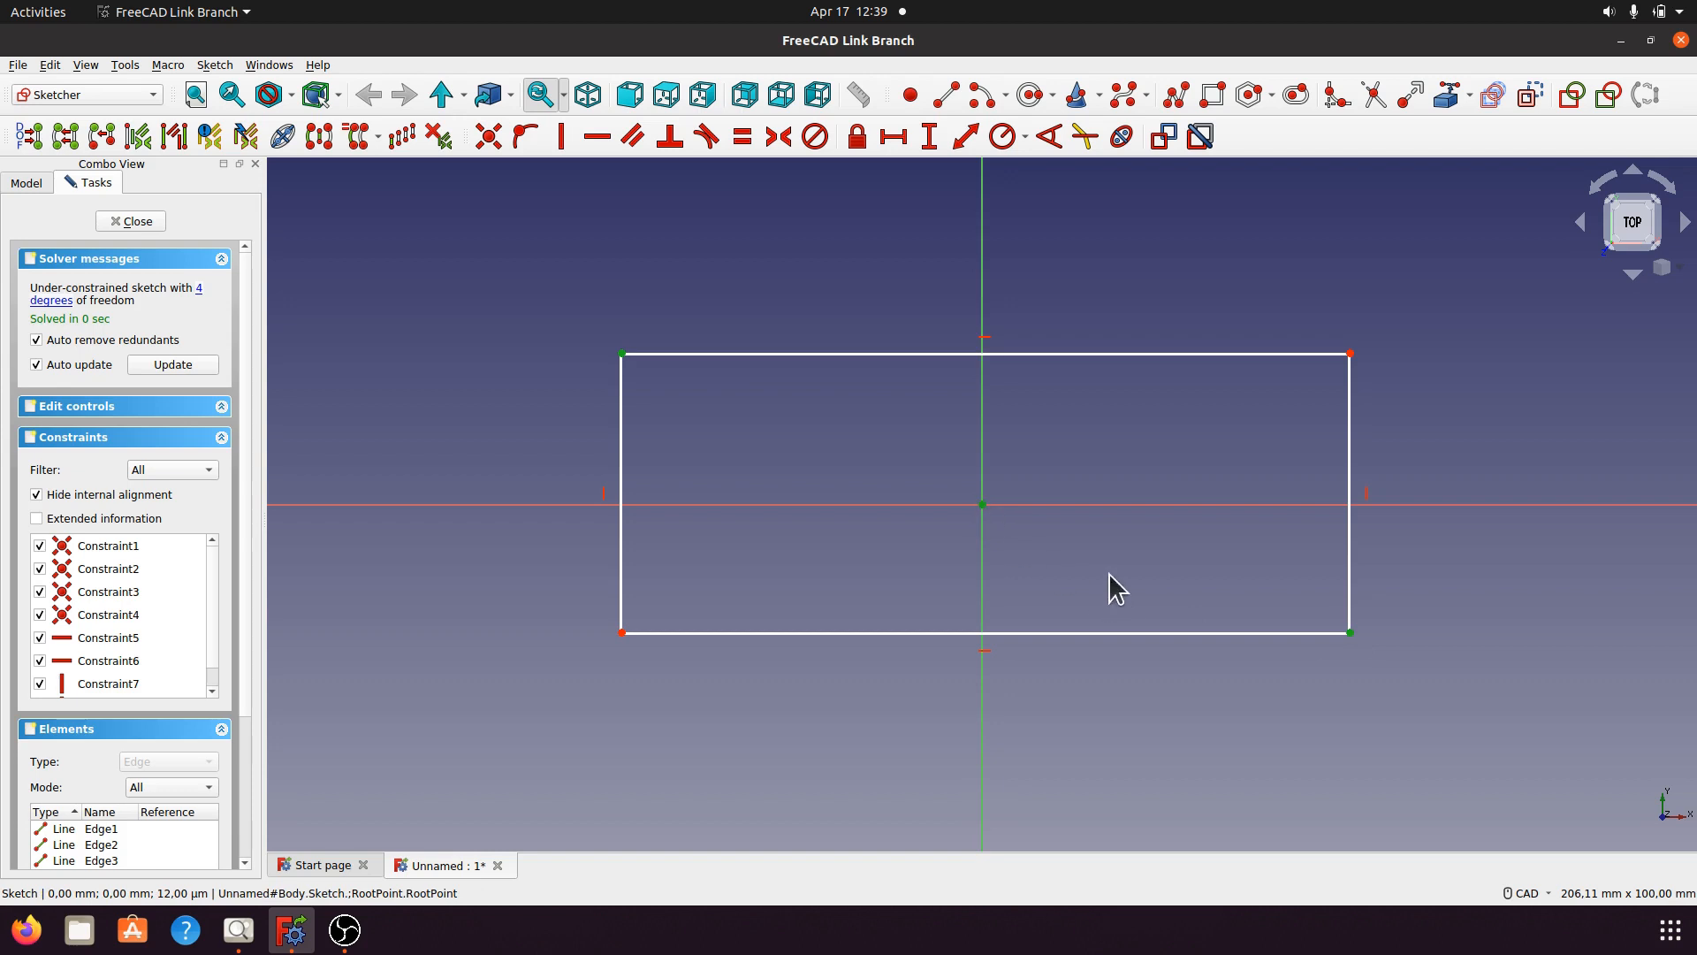
click(778, 136)
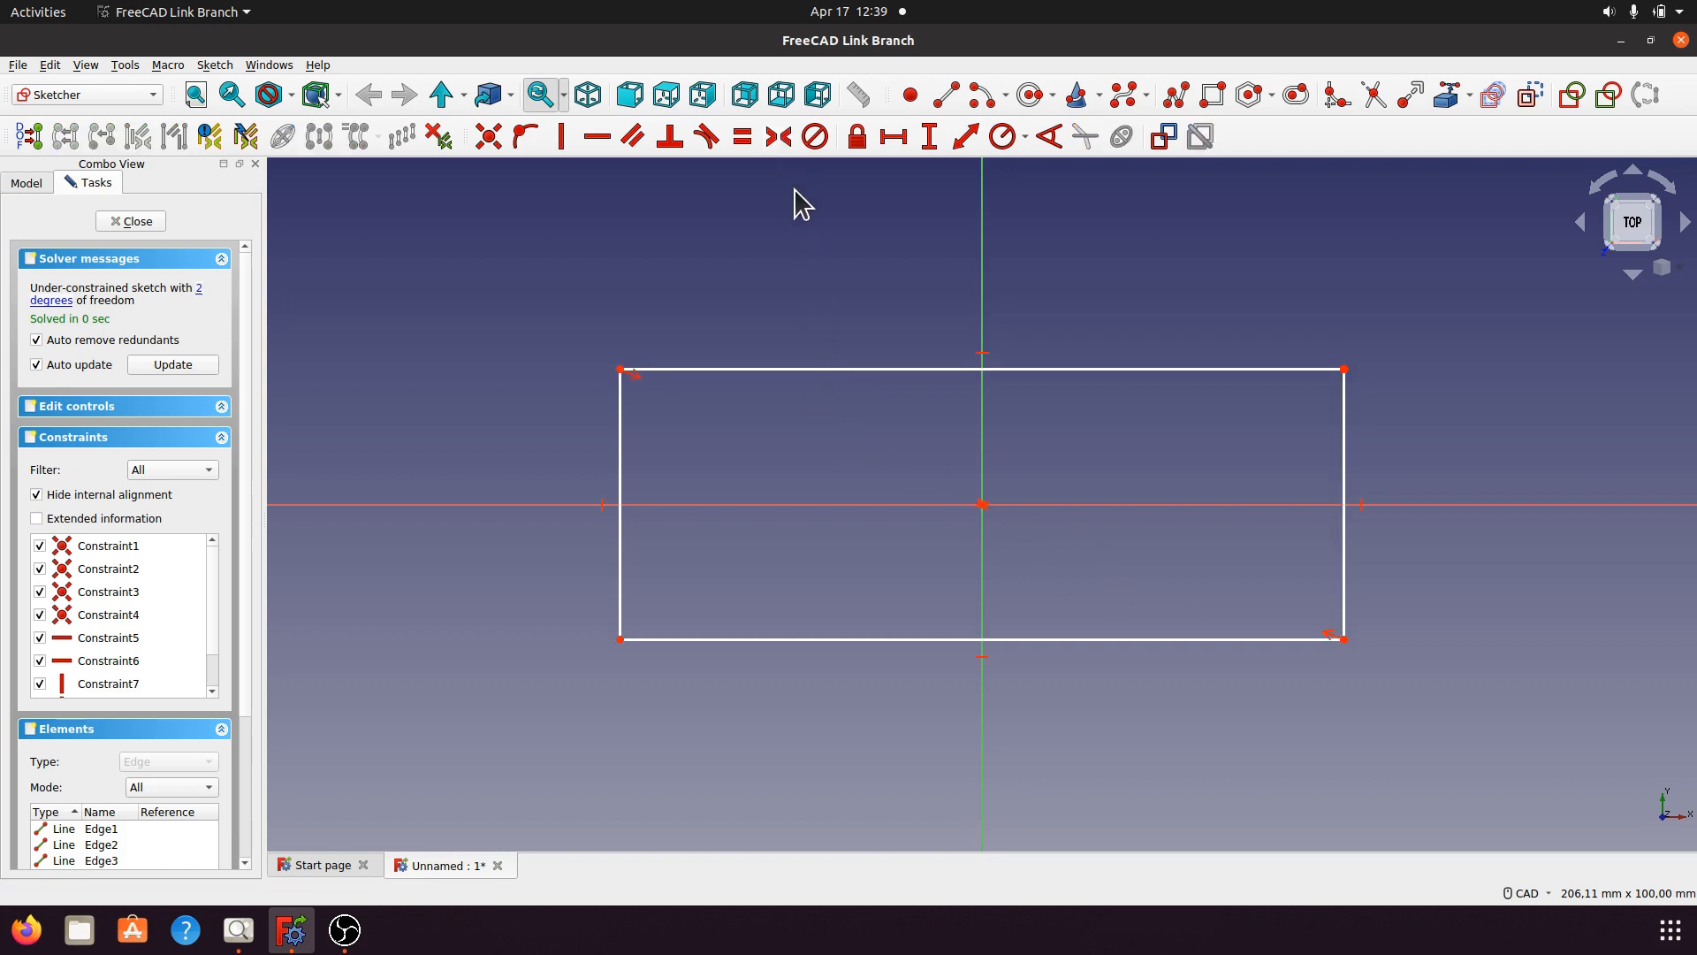
Constrain the rectangle's bottom edge to a horizontal length of 50 mm and place the dimension below the rectangle.
click(1038, 640)
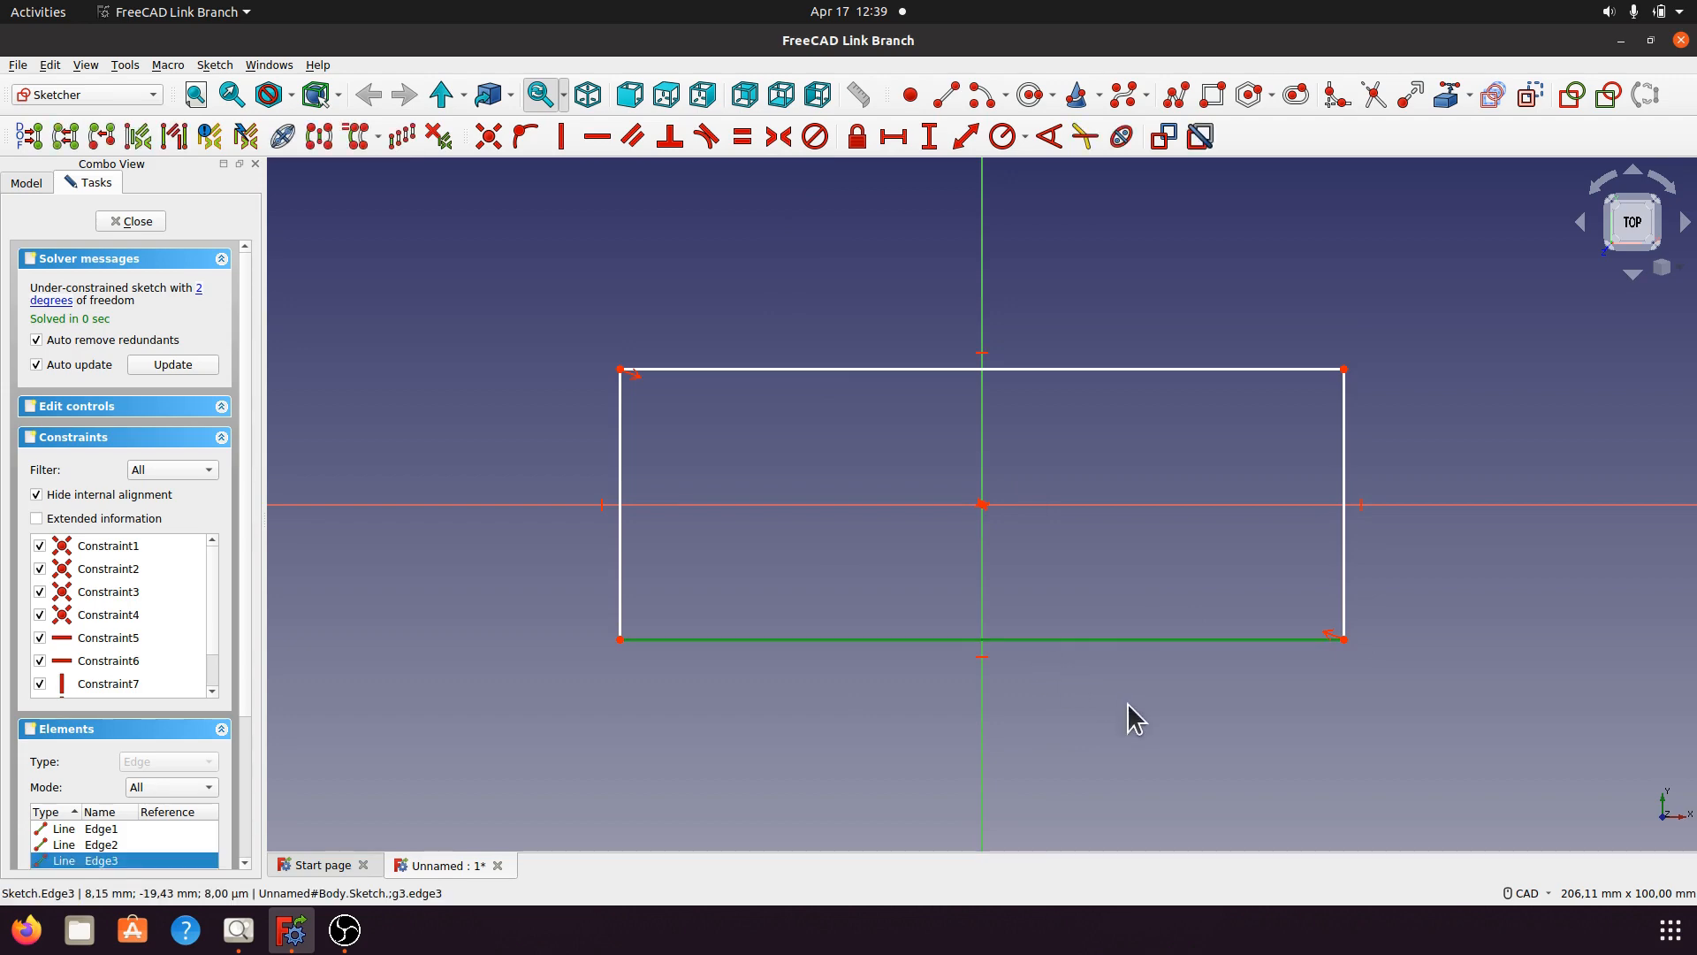
click(893, 137)
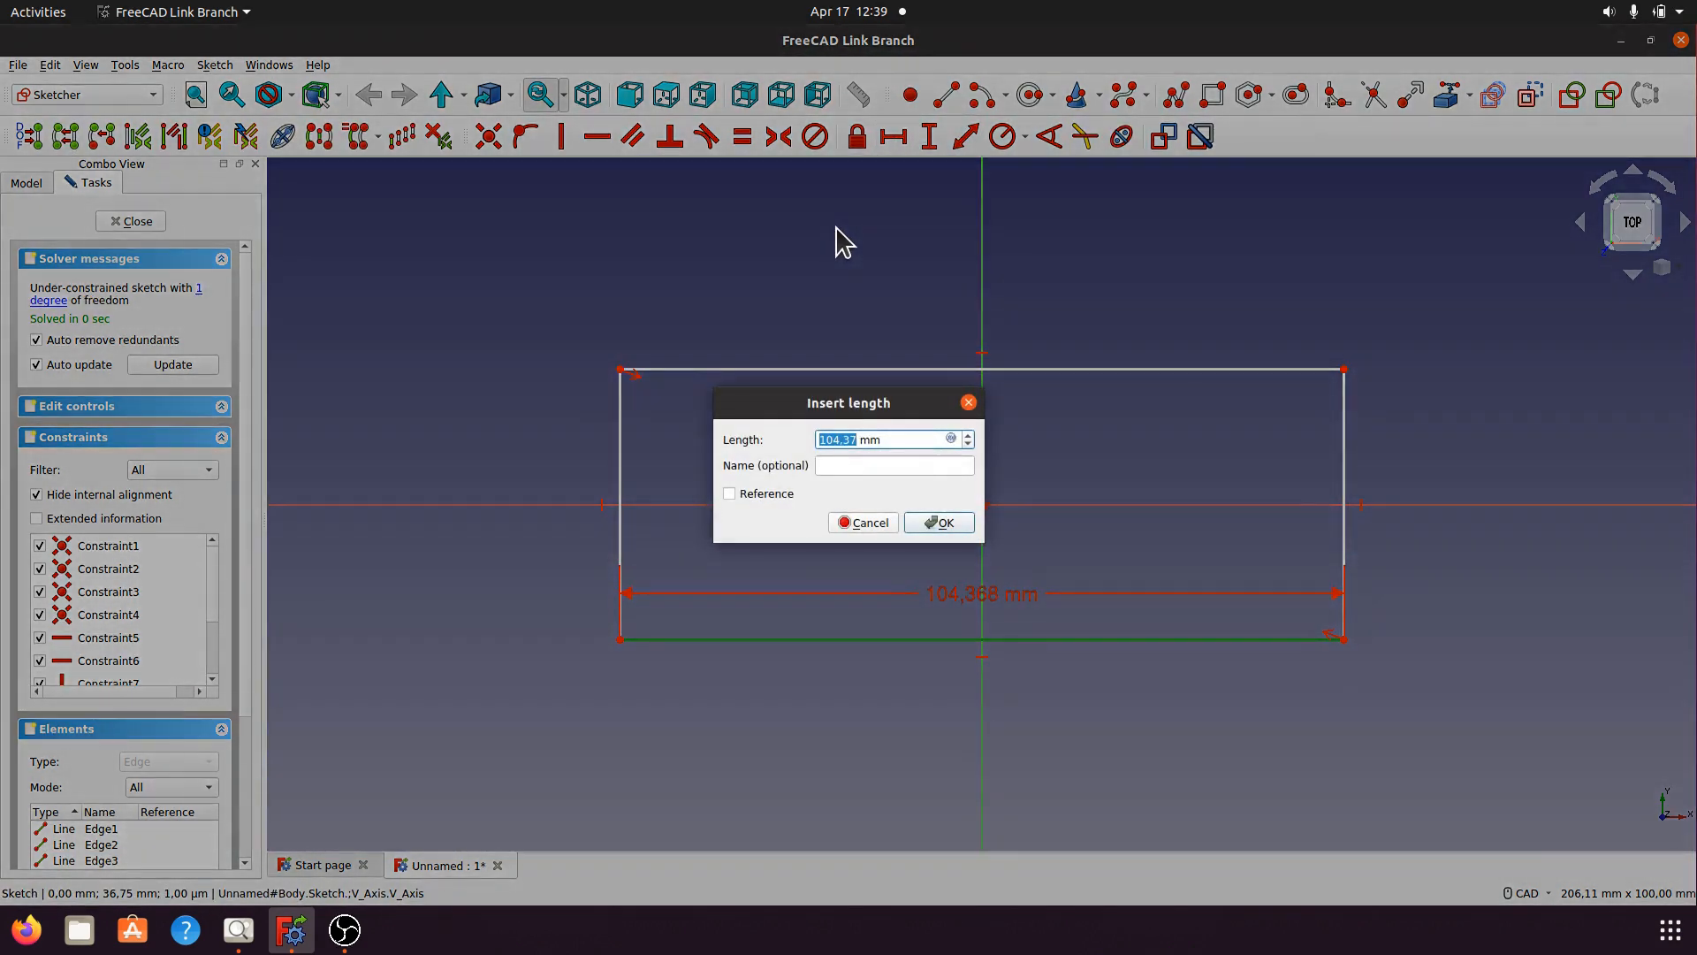
text(50)
click(956, 523)
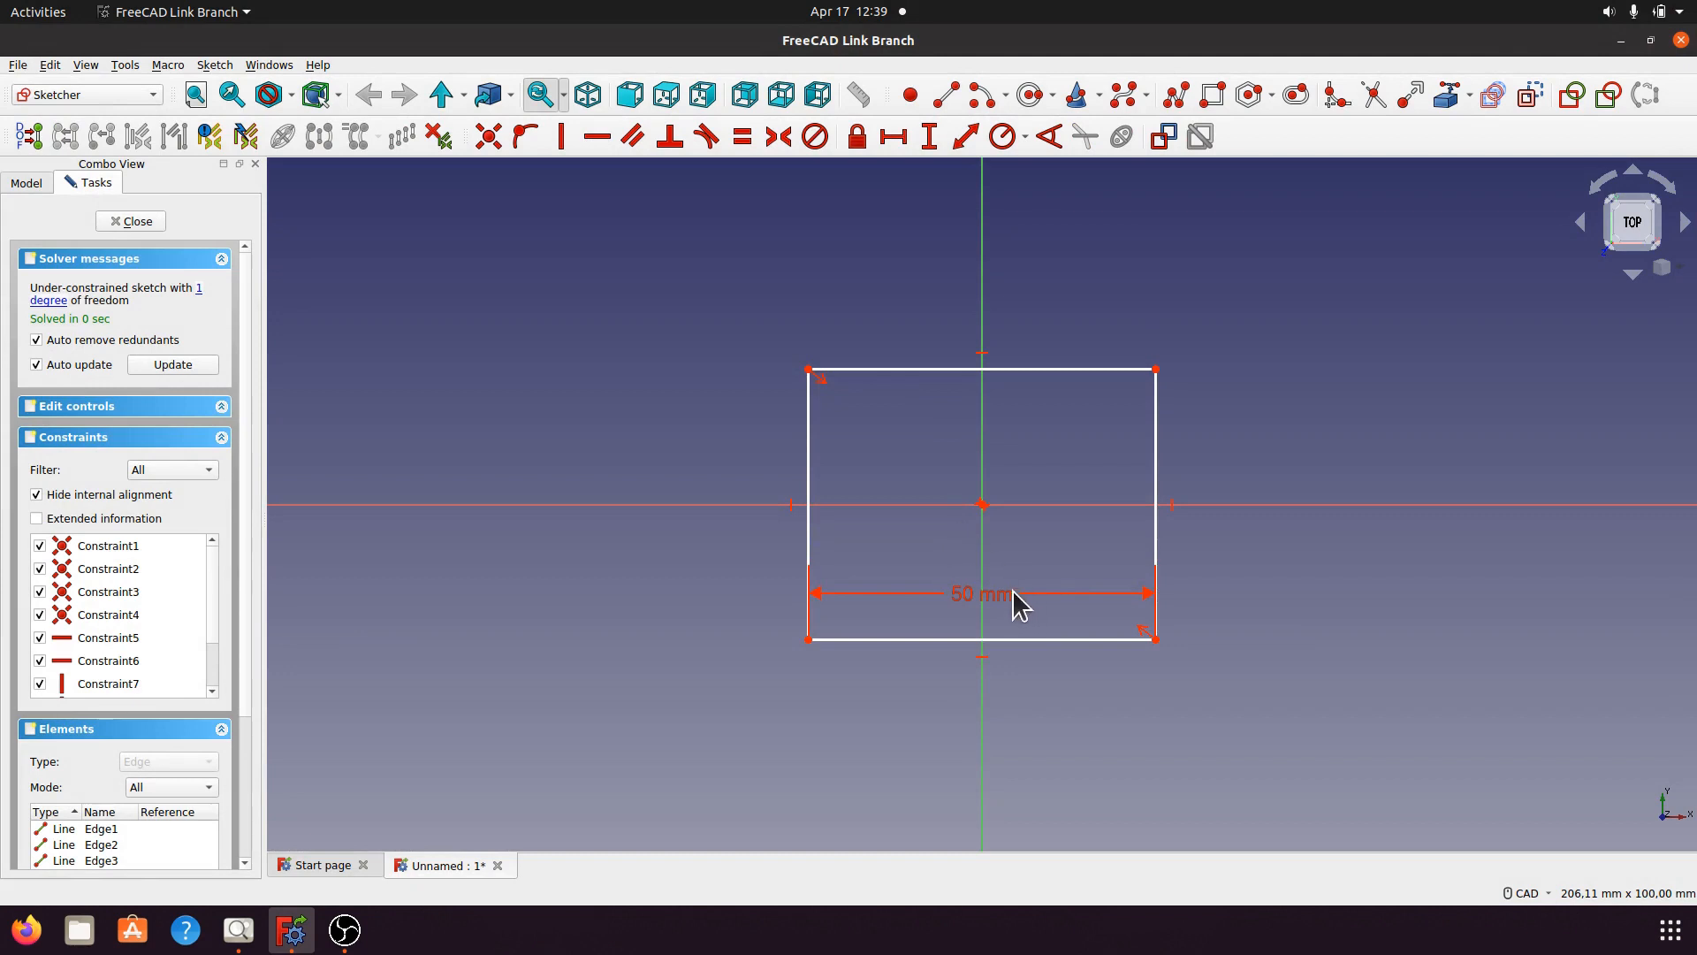
drag(1008, 606, 1004, 709)
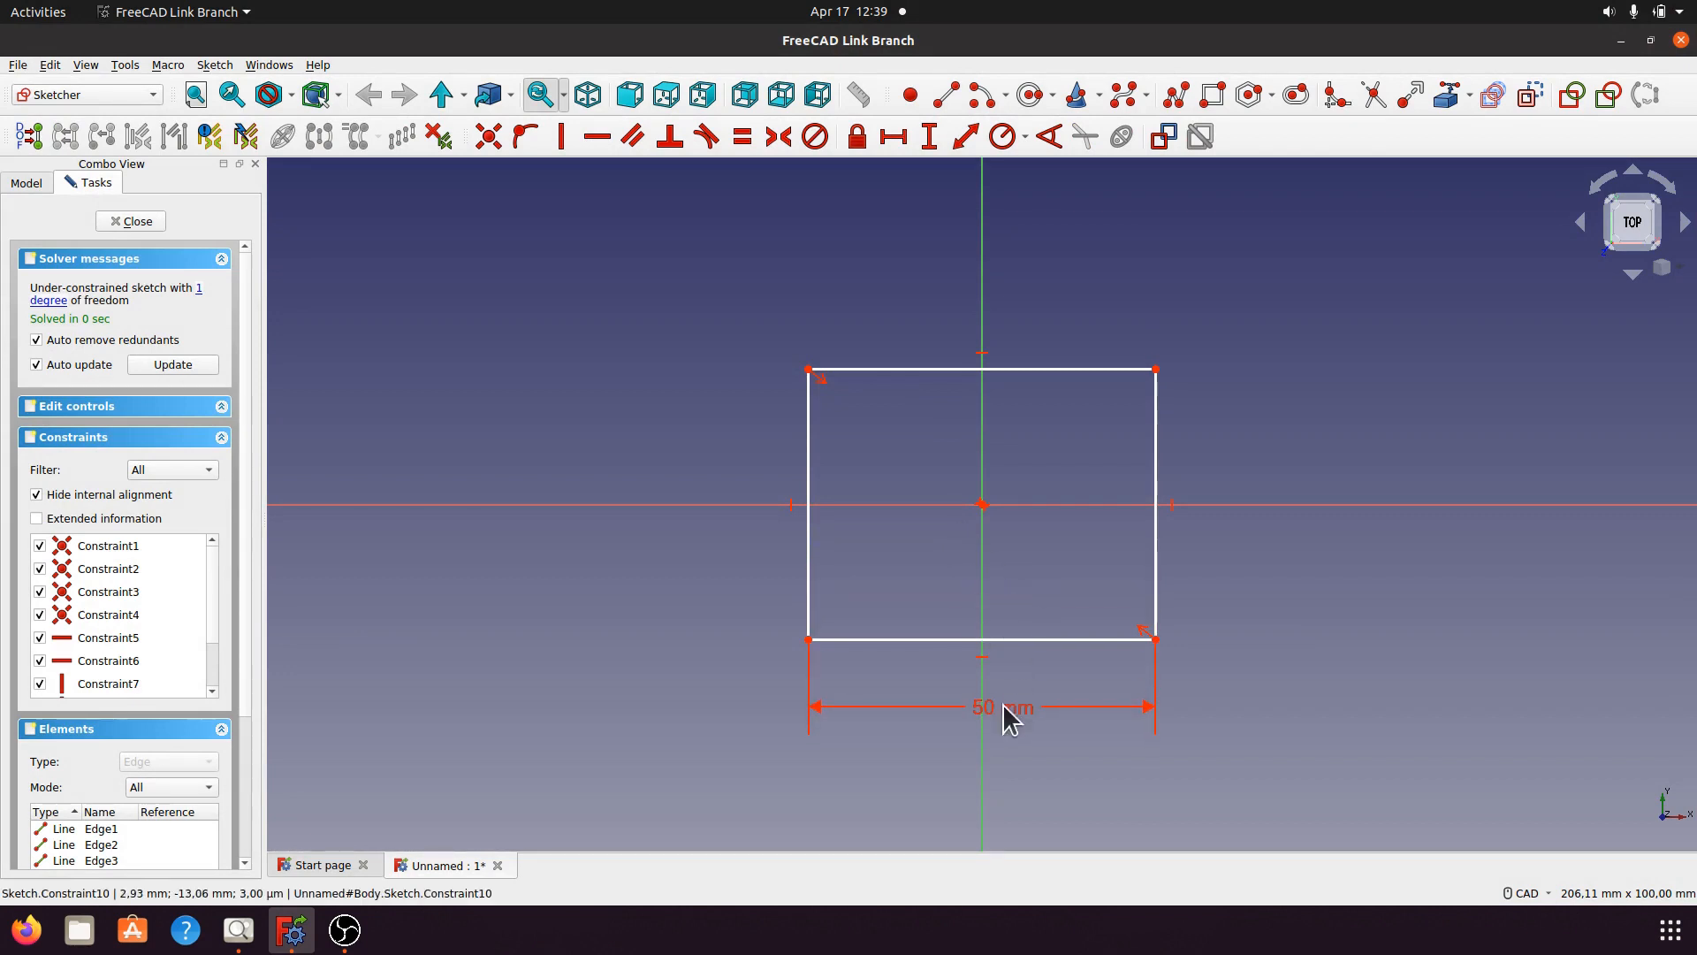
Constrain the rectangle's height to 20 mm with the dimension outside its right edge, and close the sketch.
click(1157, 555)
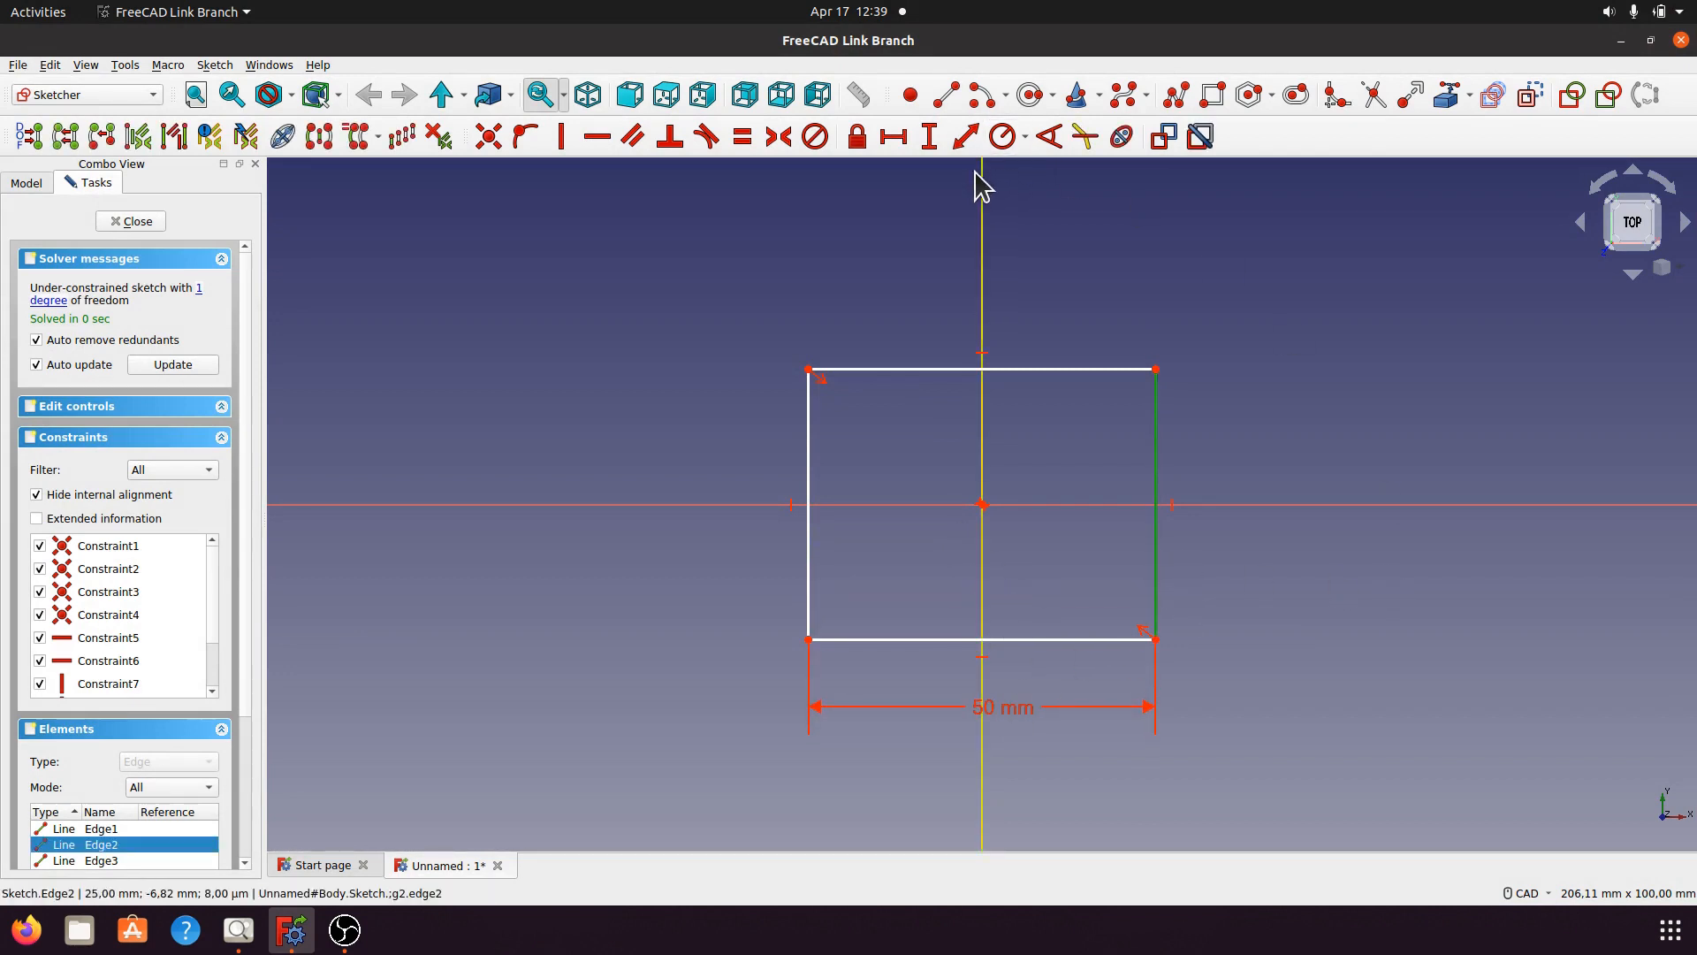
click(932, 141)
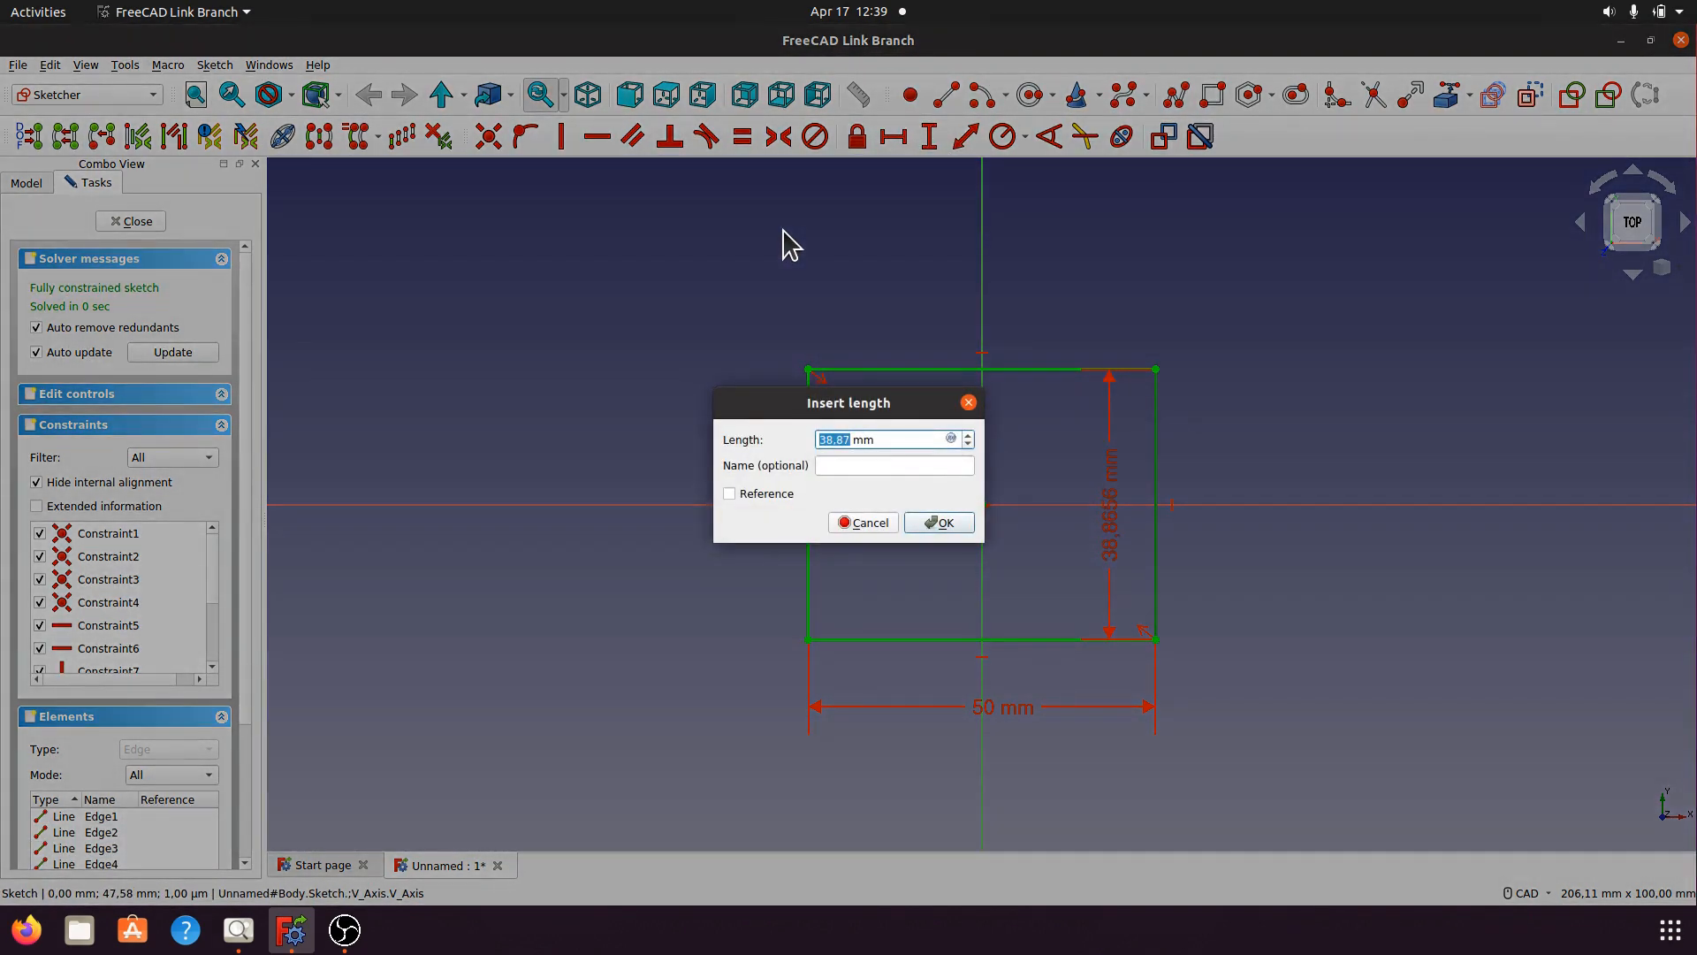
text(20)
click(939, 523)
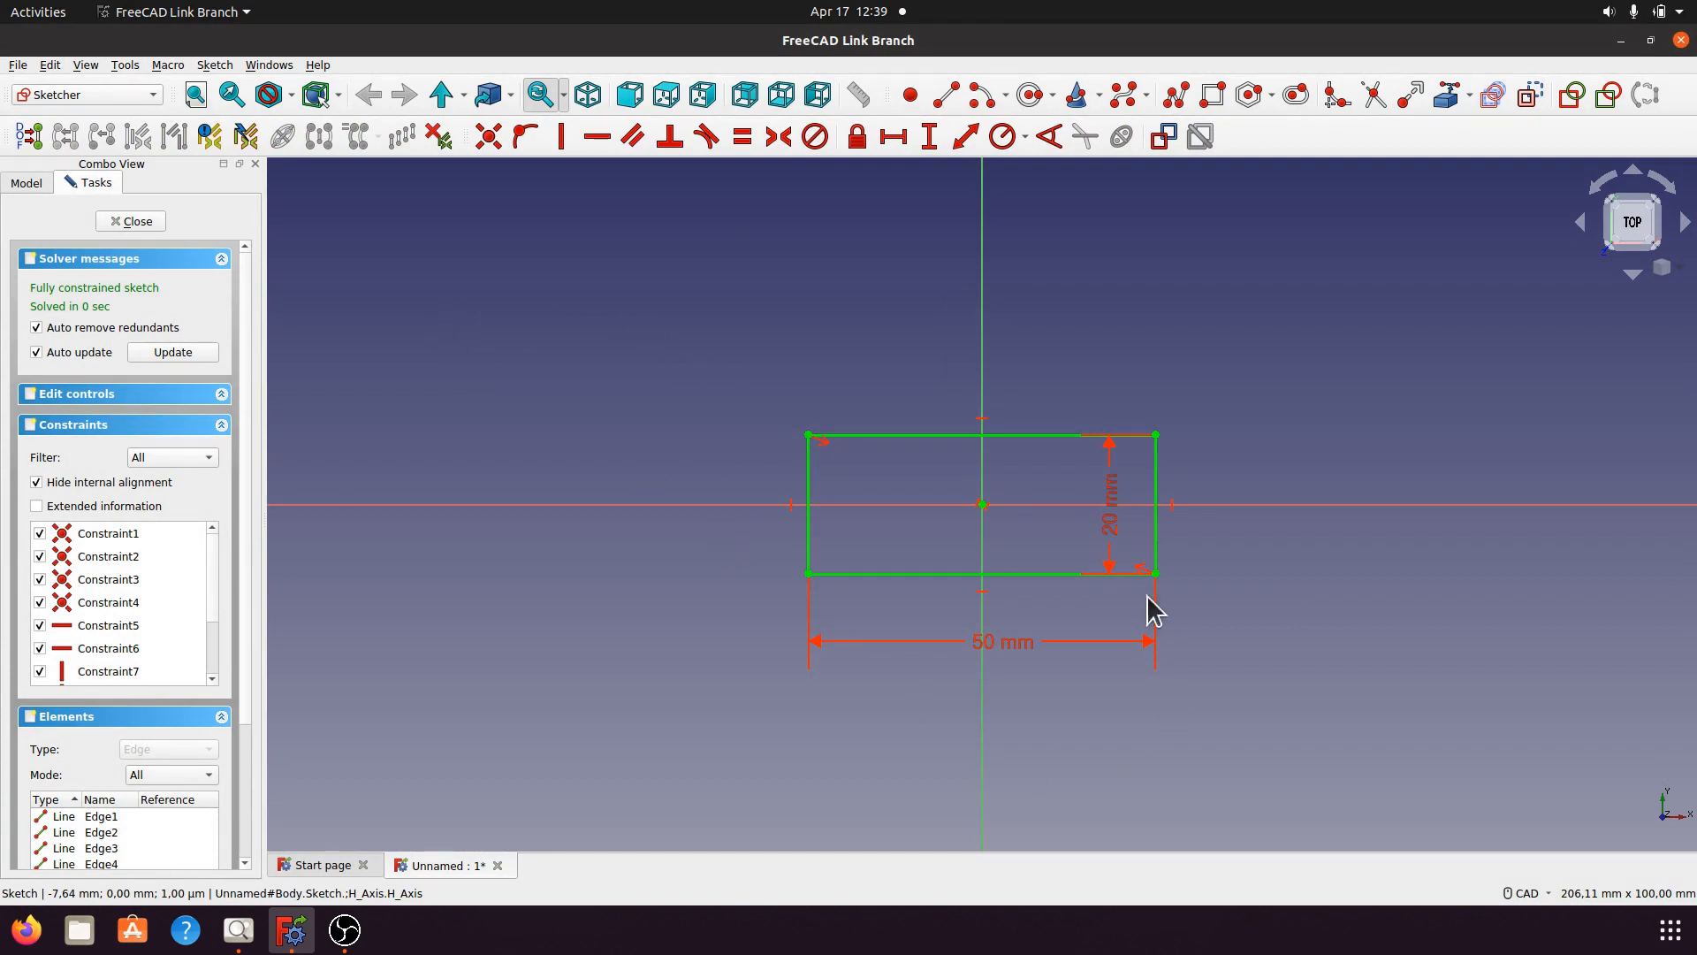
drag(1117, 539, 1216, 534)
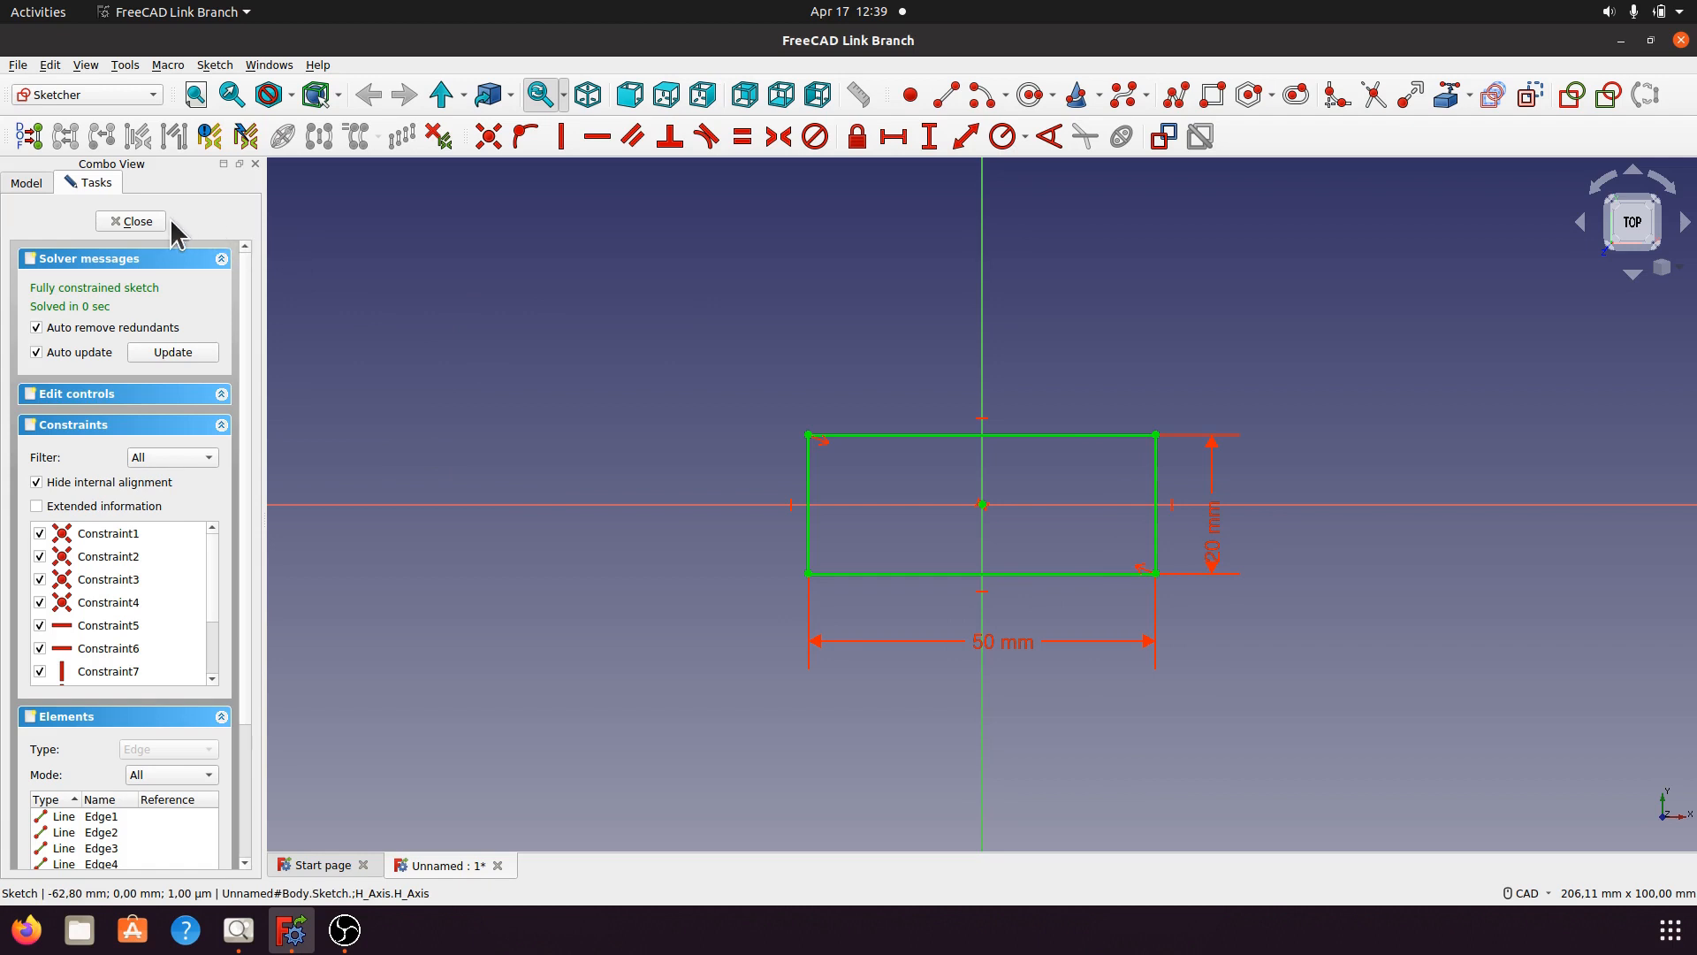
click(132, 222)
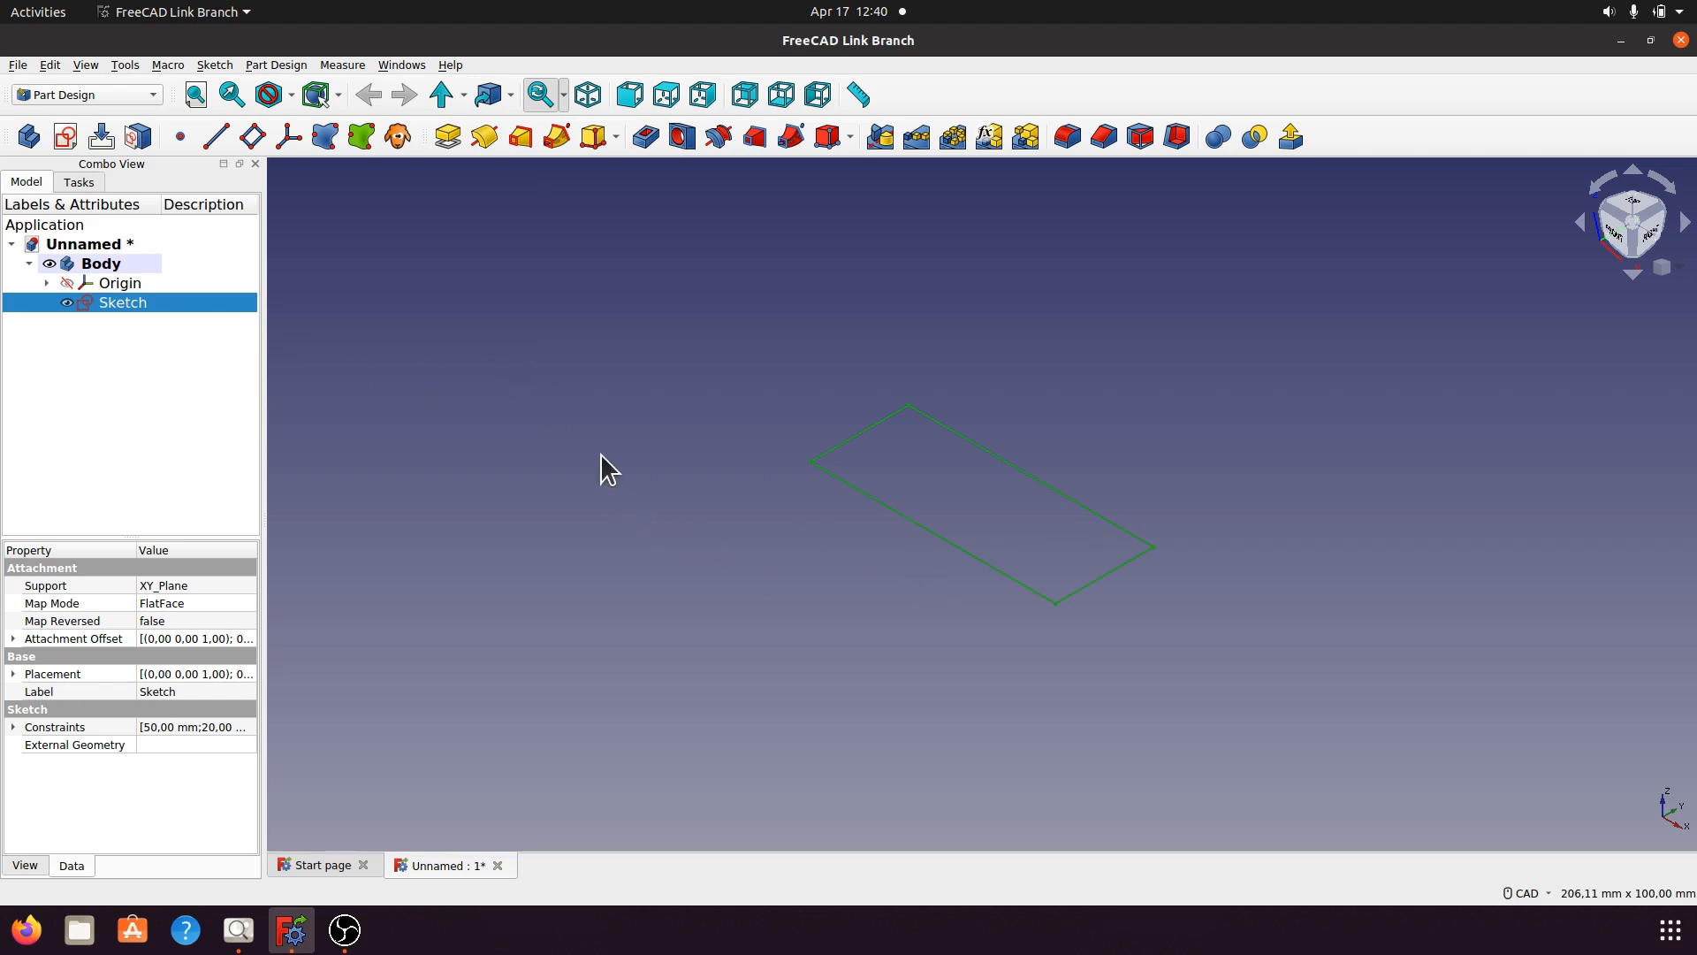
Switch to the Sheet Metal workbench and create a base wall from the rectangle sketch.
click(152, 90)
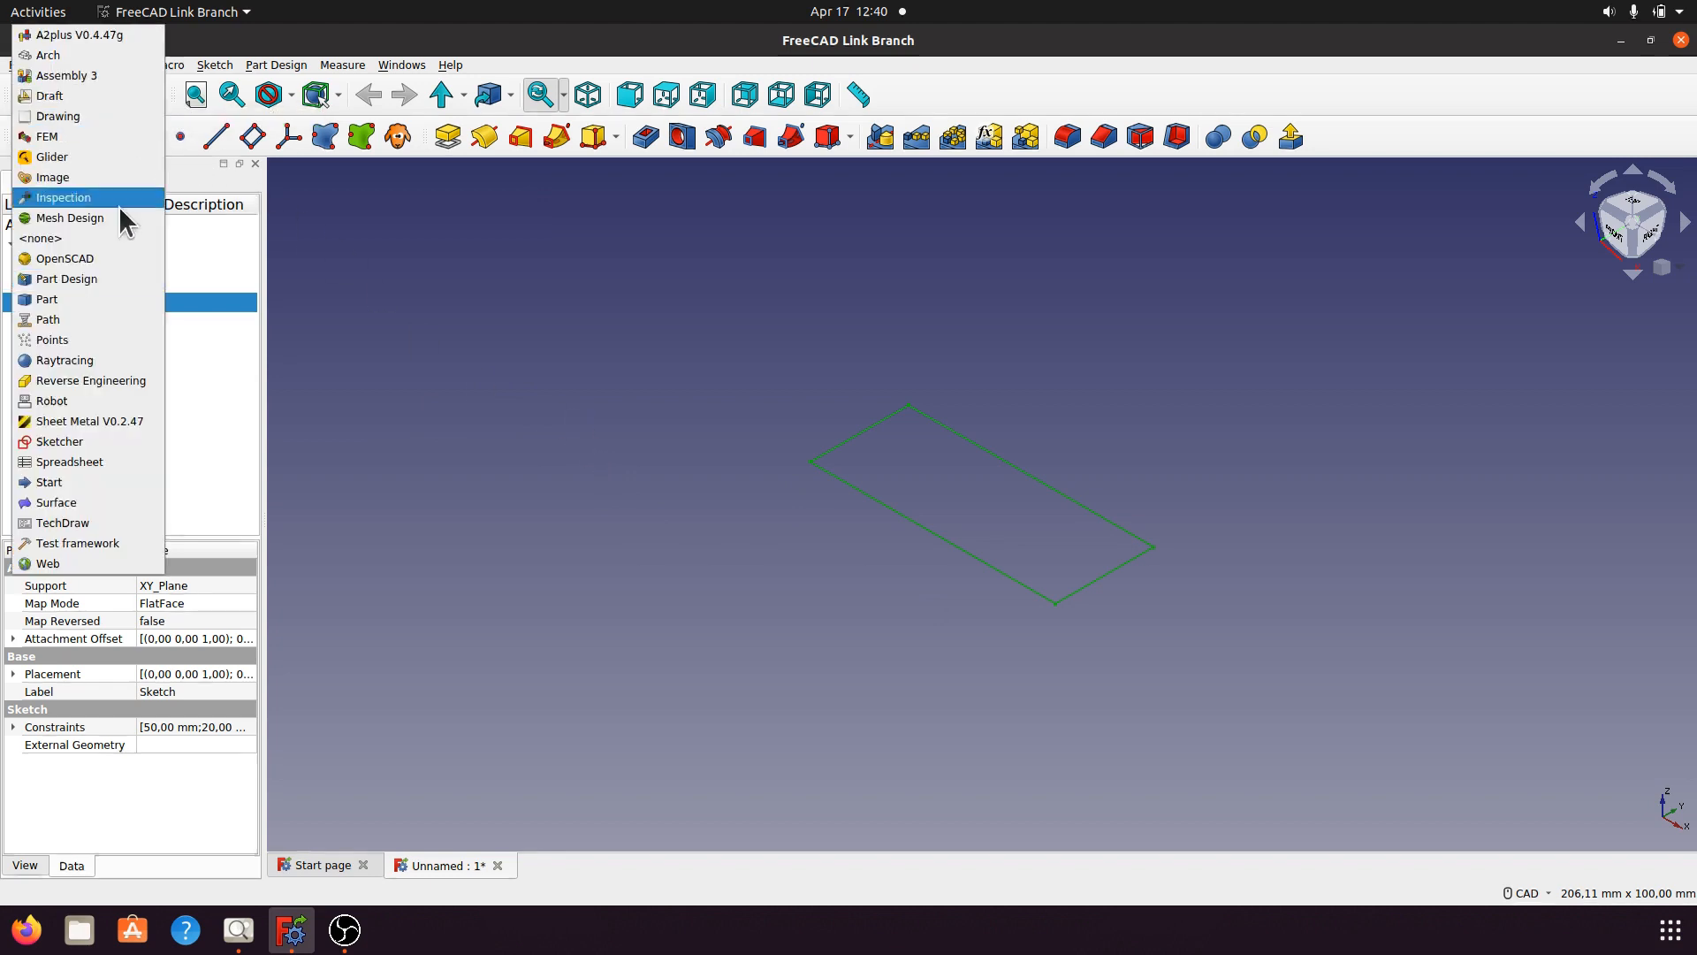
click(81, 422)
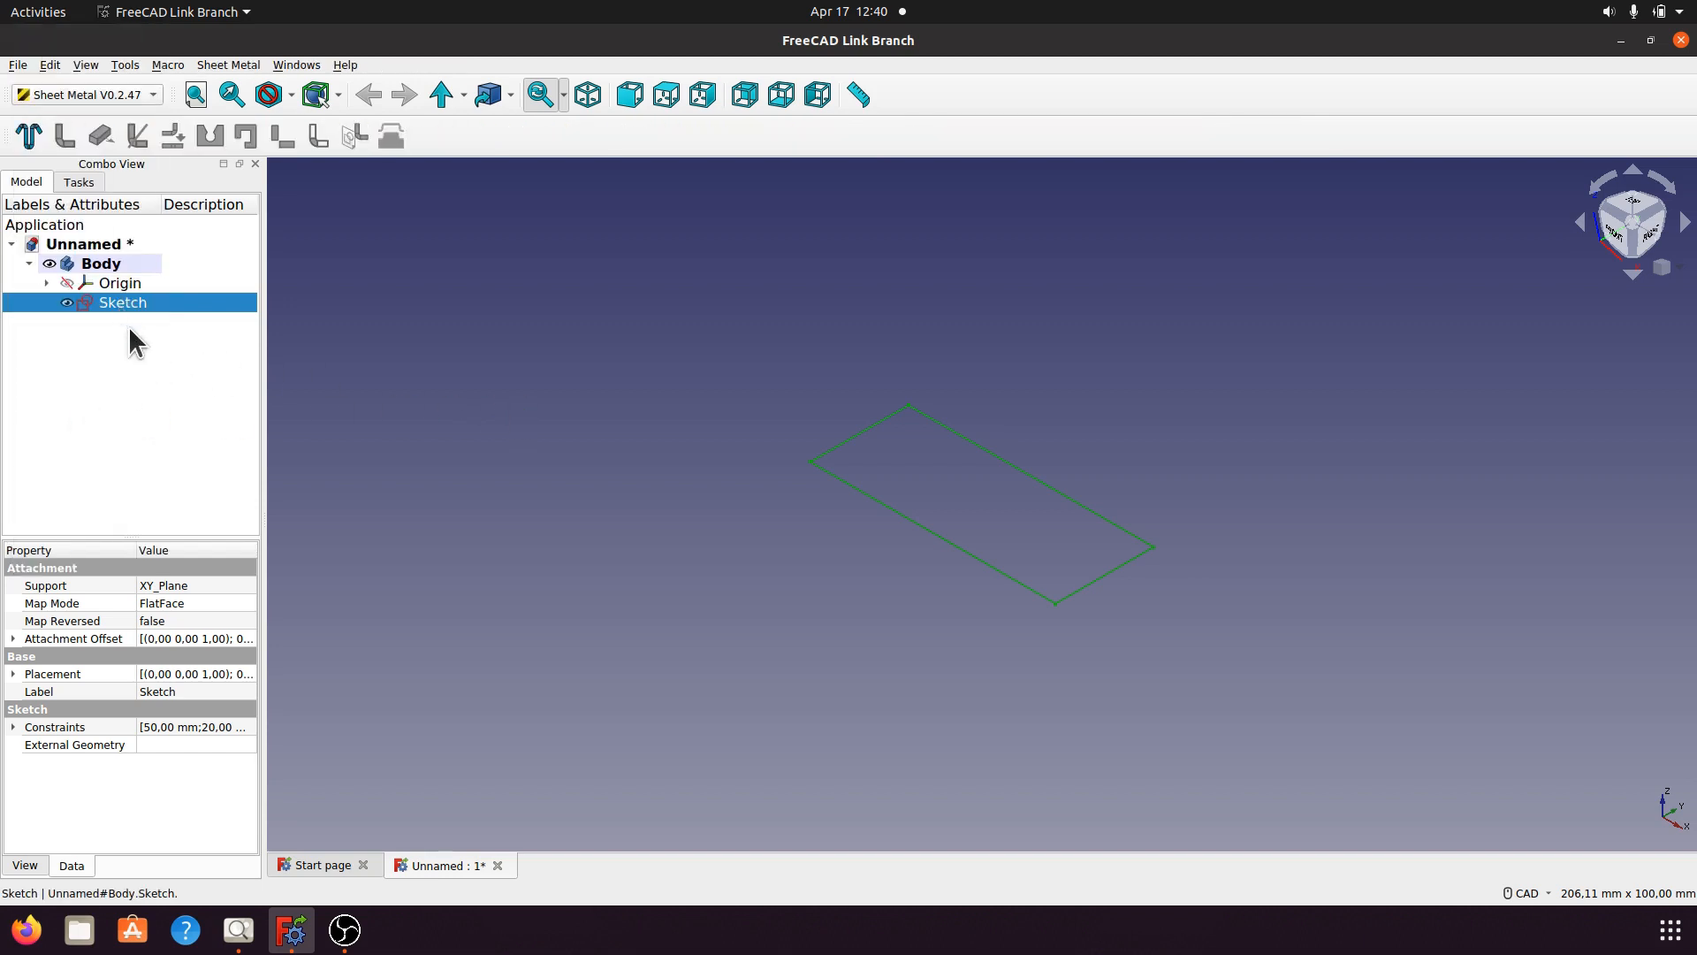
click(24, 136)
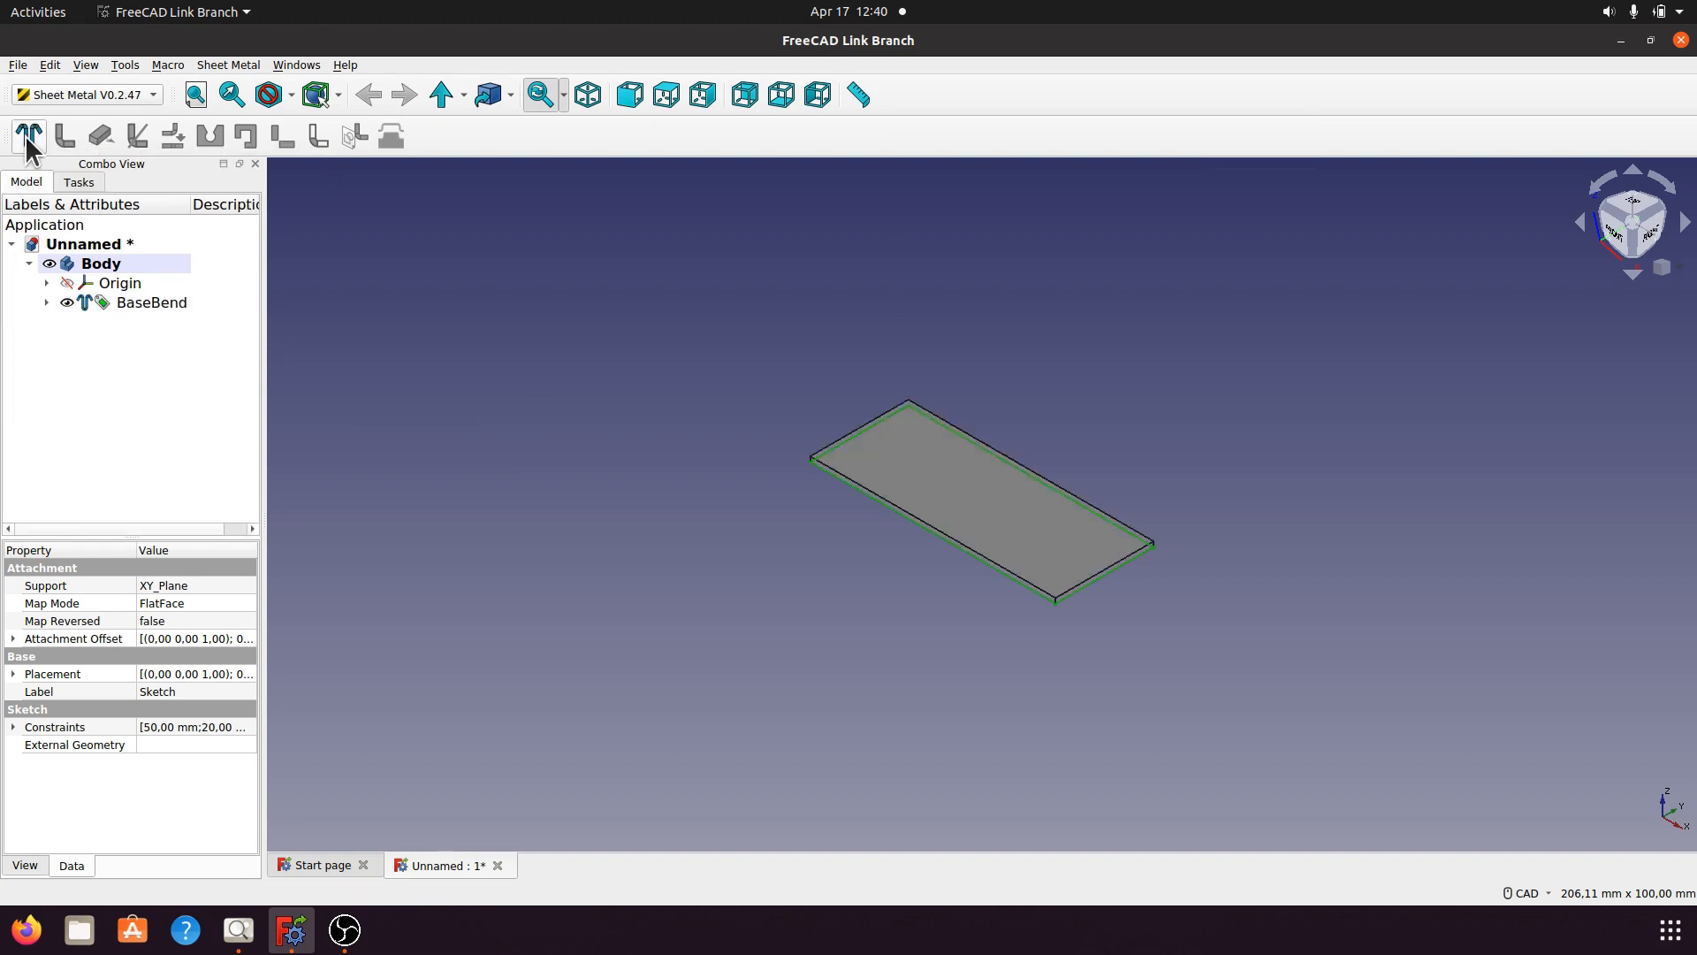
click(613, 492)
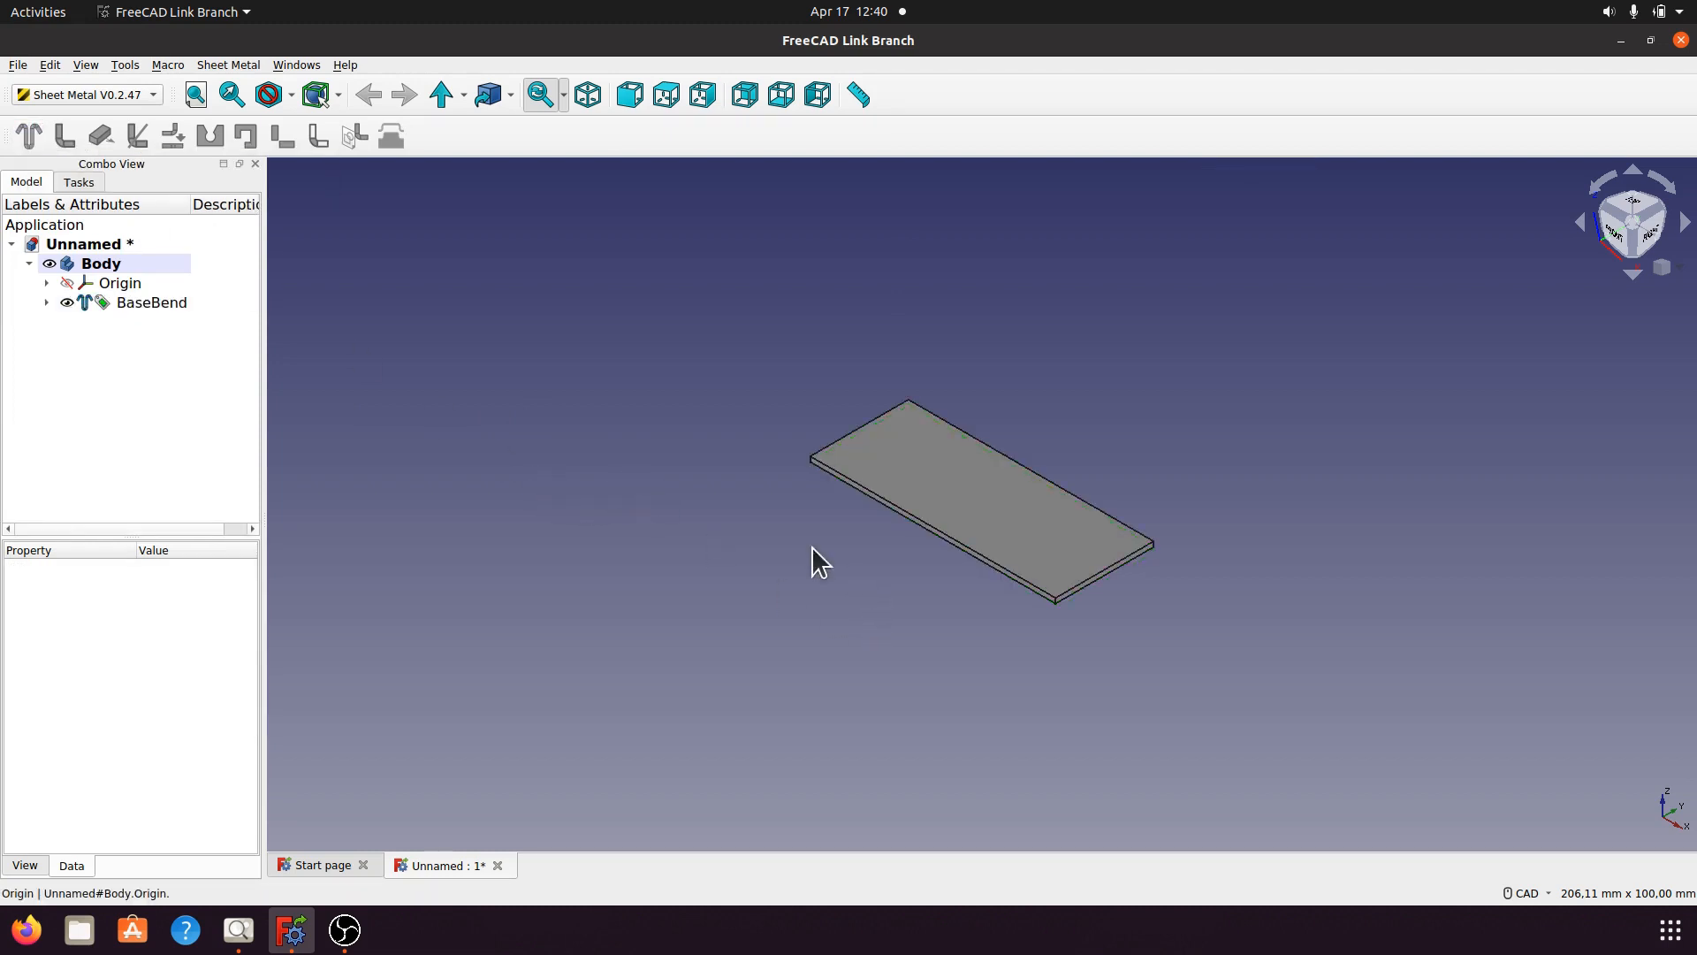
Check the sheet thickness in the Practice 07.jpg drawing and set the BaseBend thickness to 5 mm.
click(138, 304)
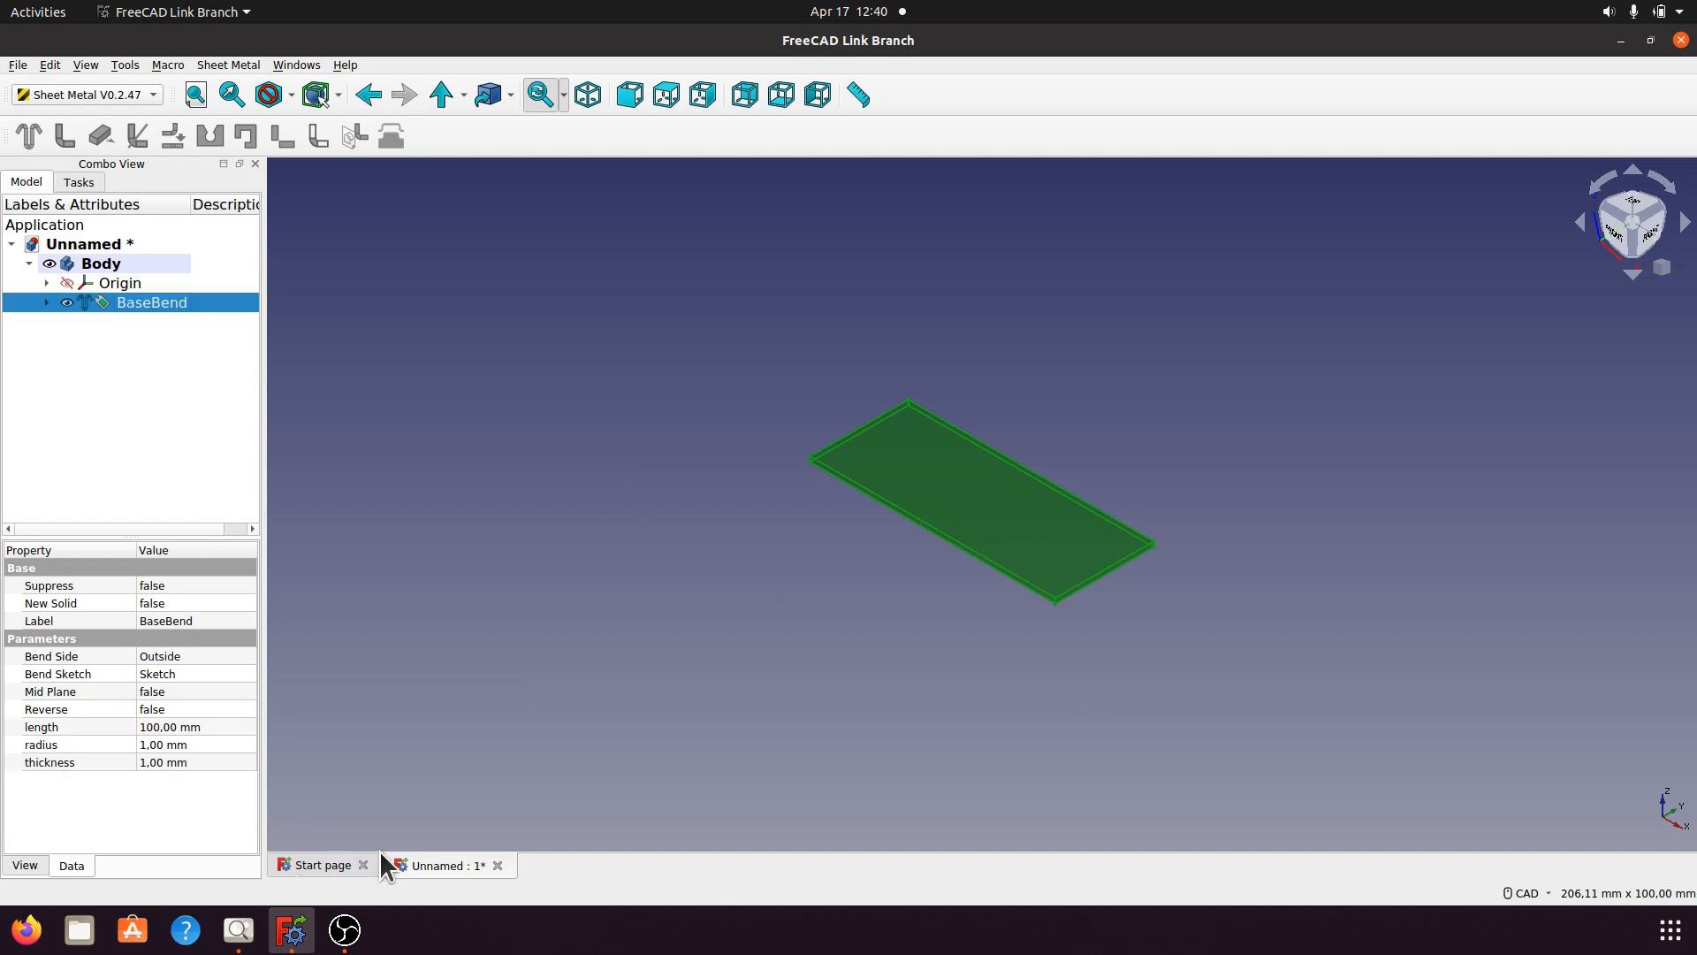
click(239, 931)
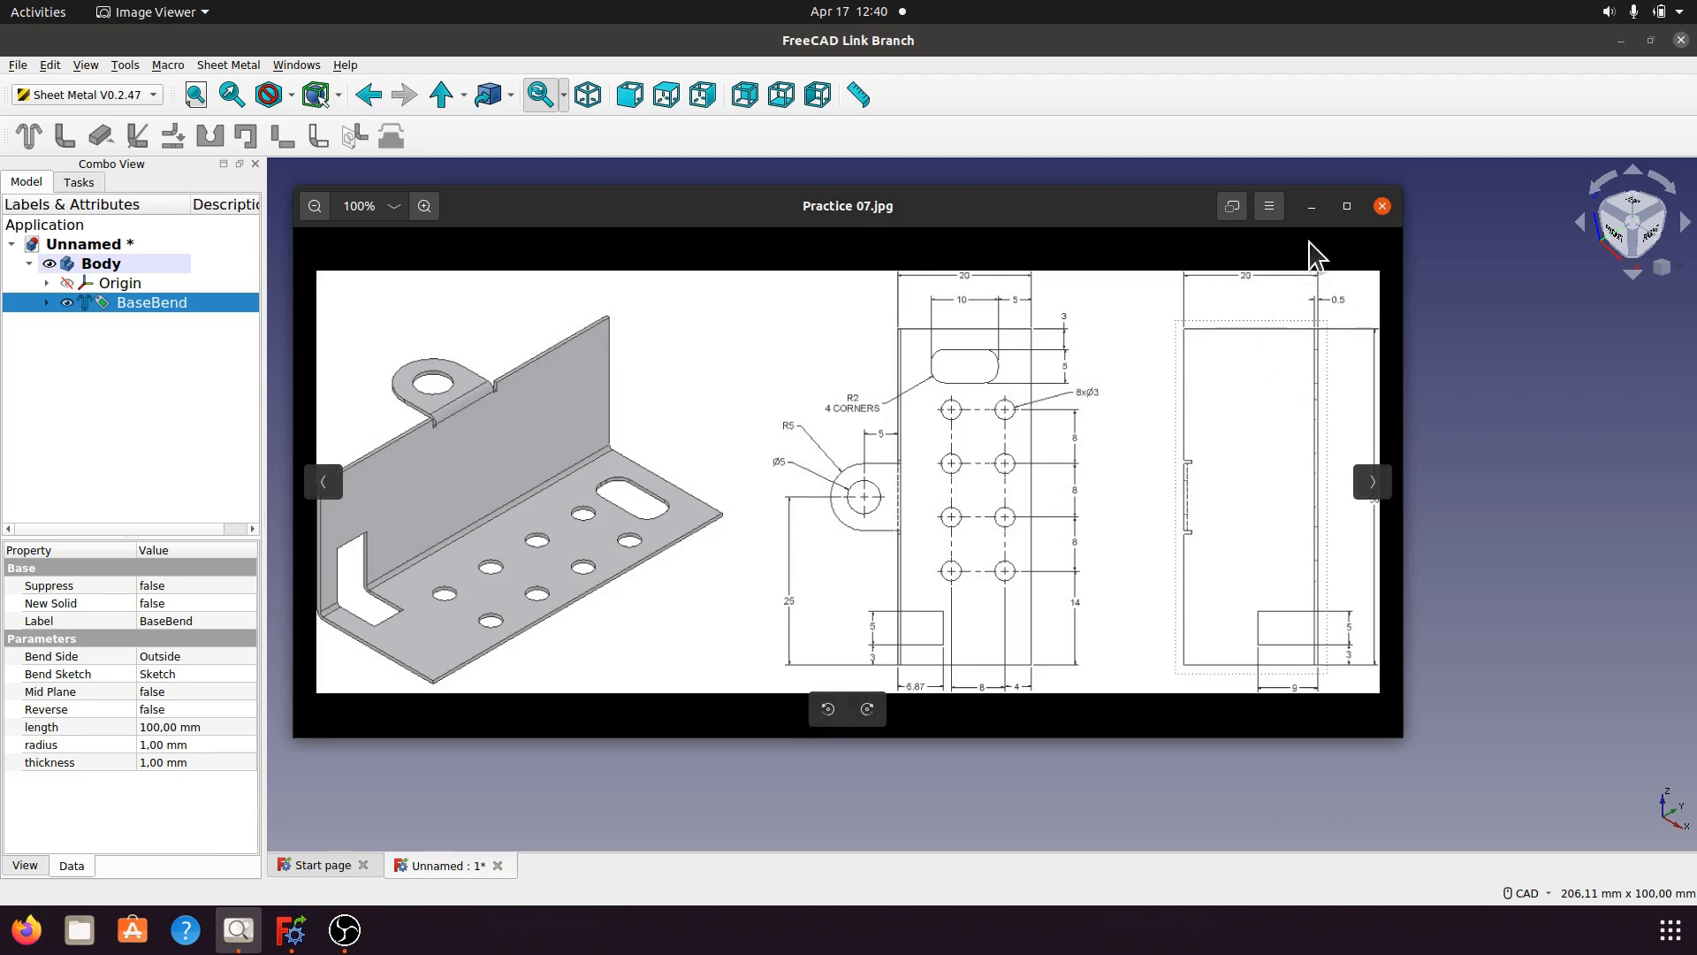
click(1312, 206)
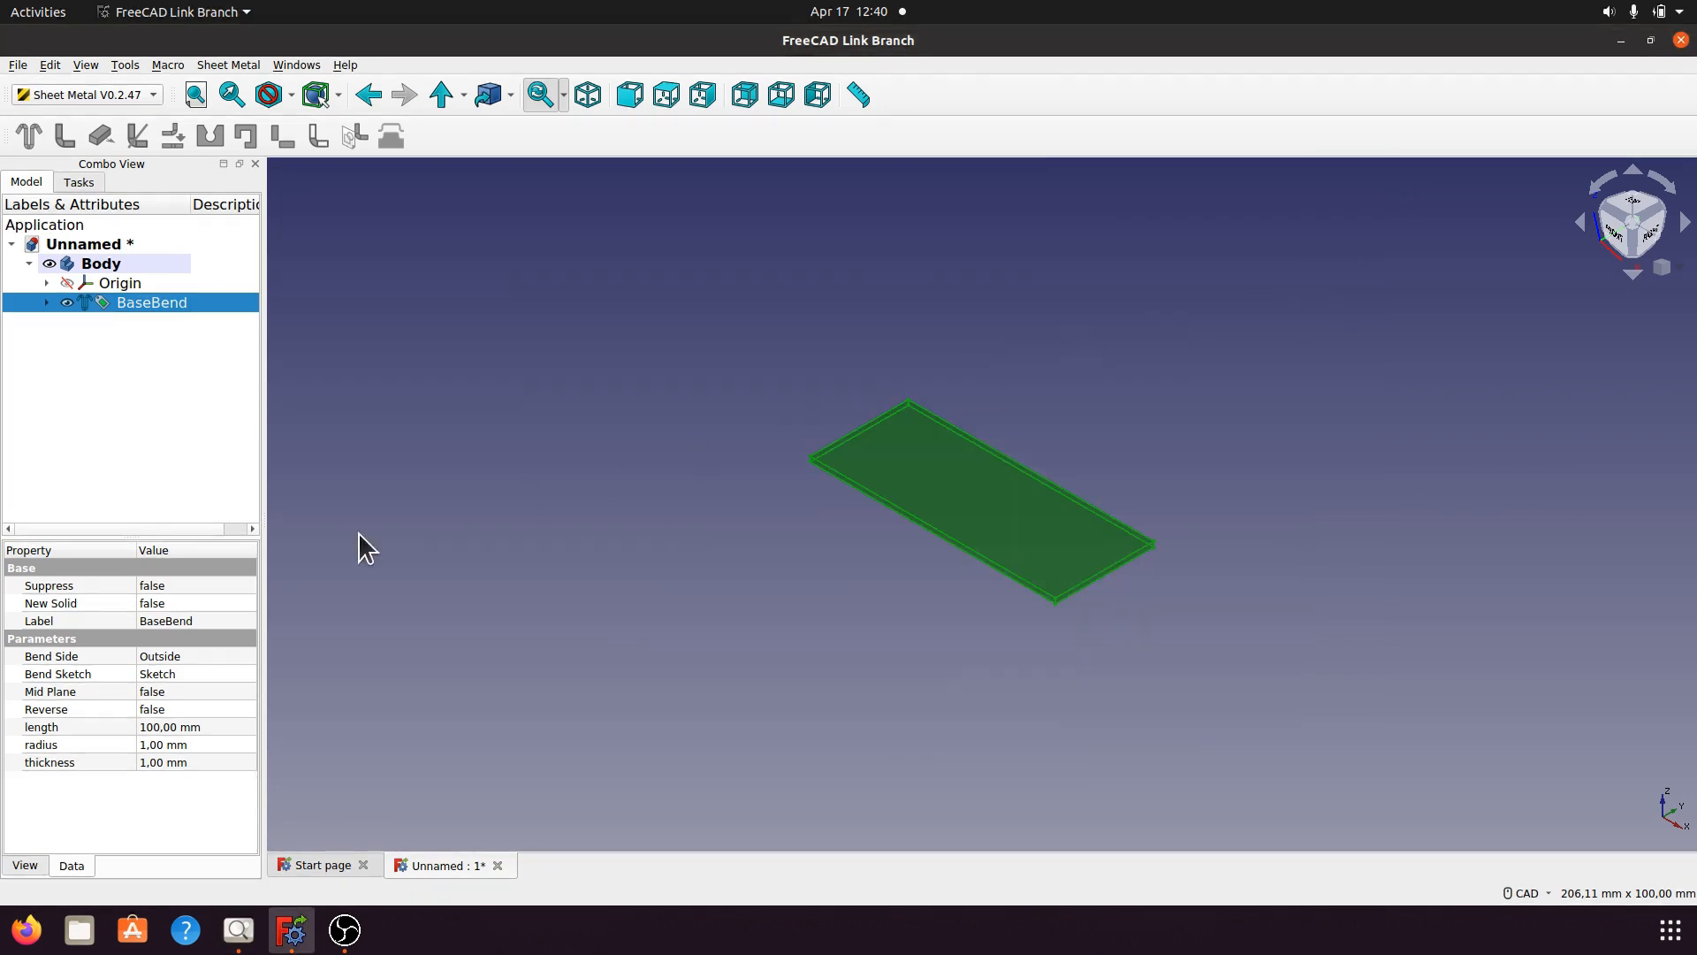
click(147, 762)
double_click(155, 762)
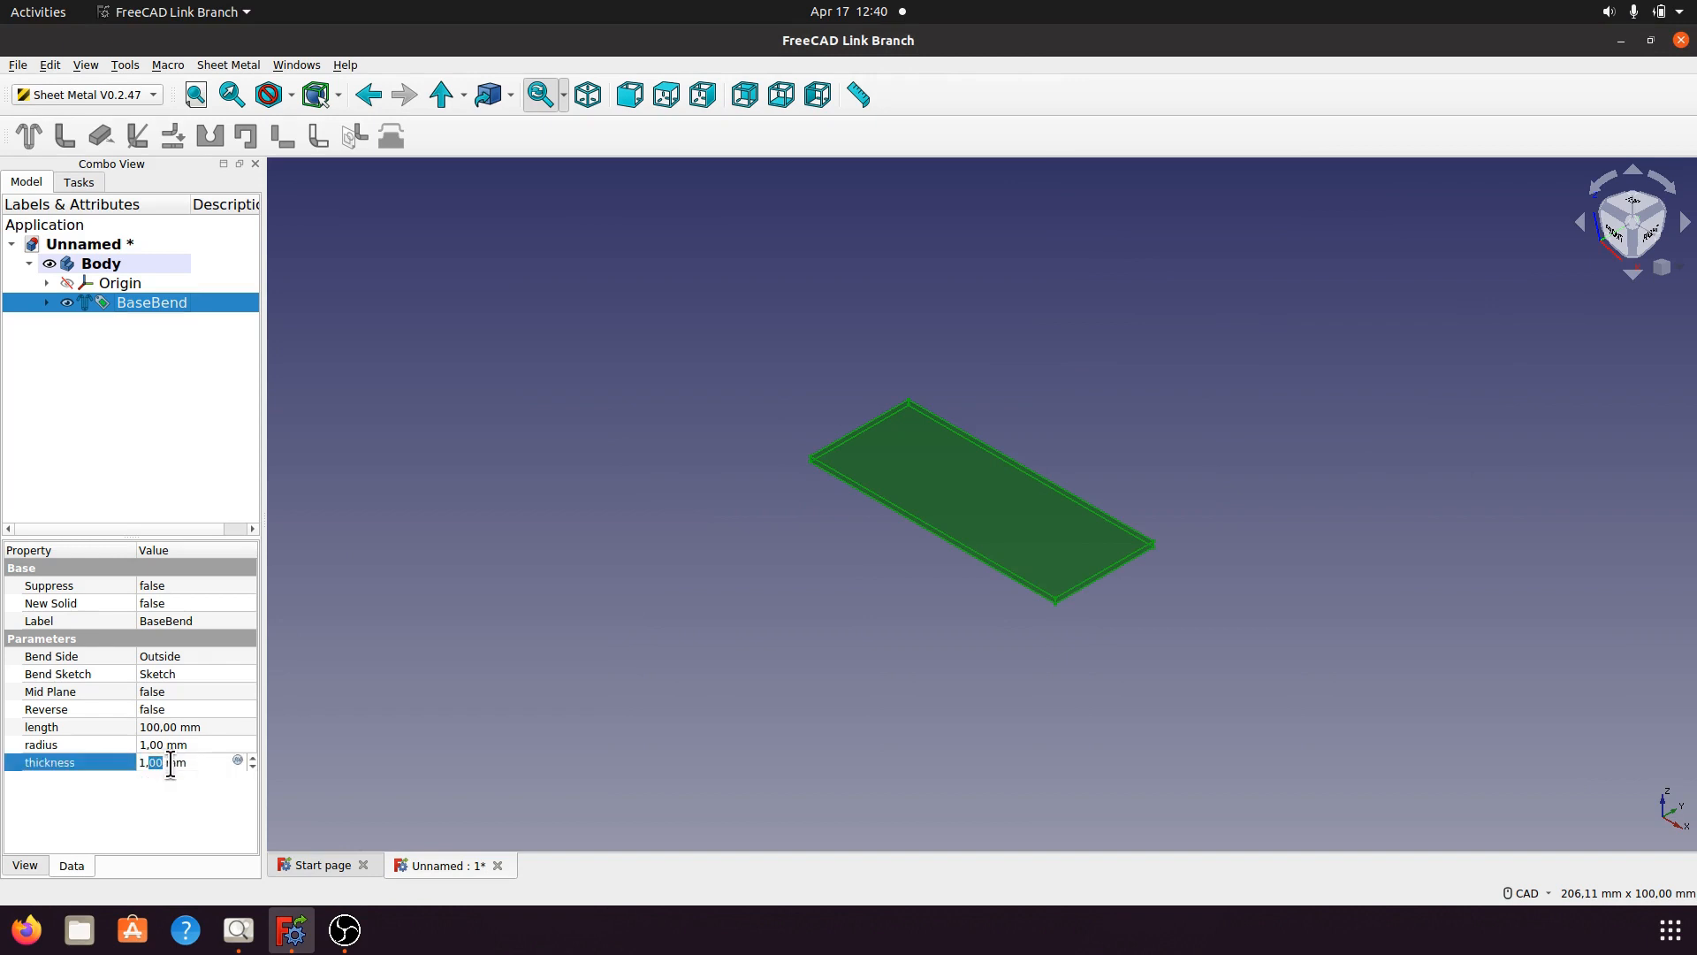
drag(164, 763, 135, 762)
click(406, 739)
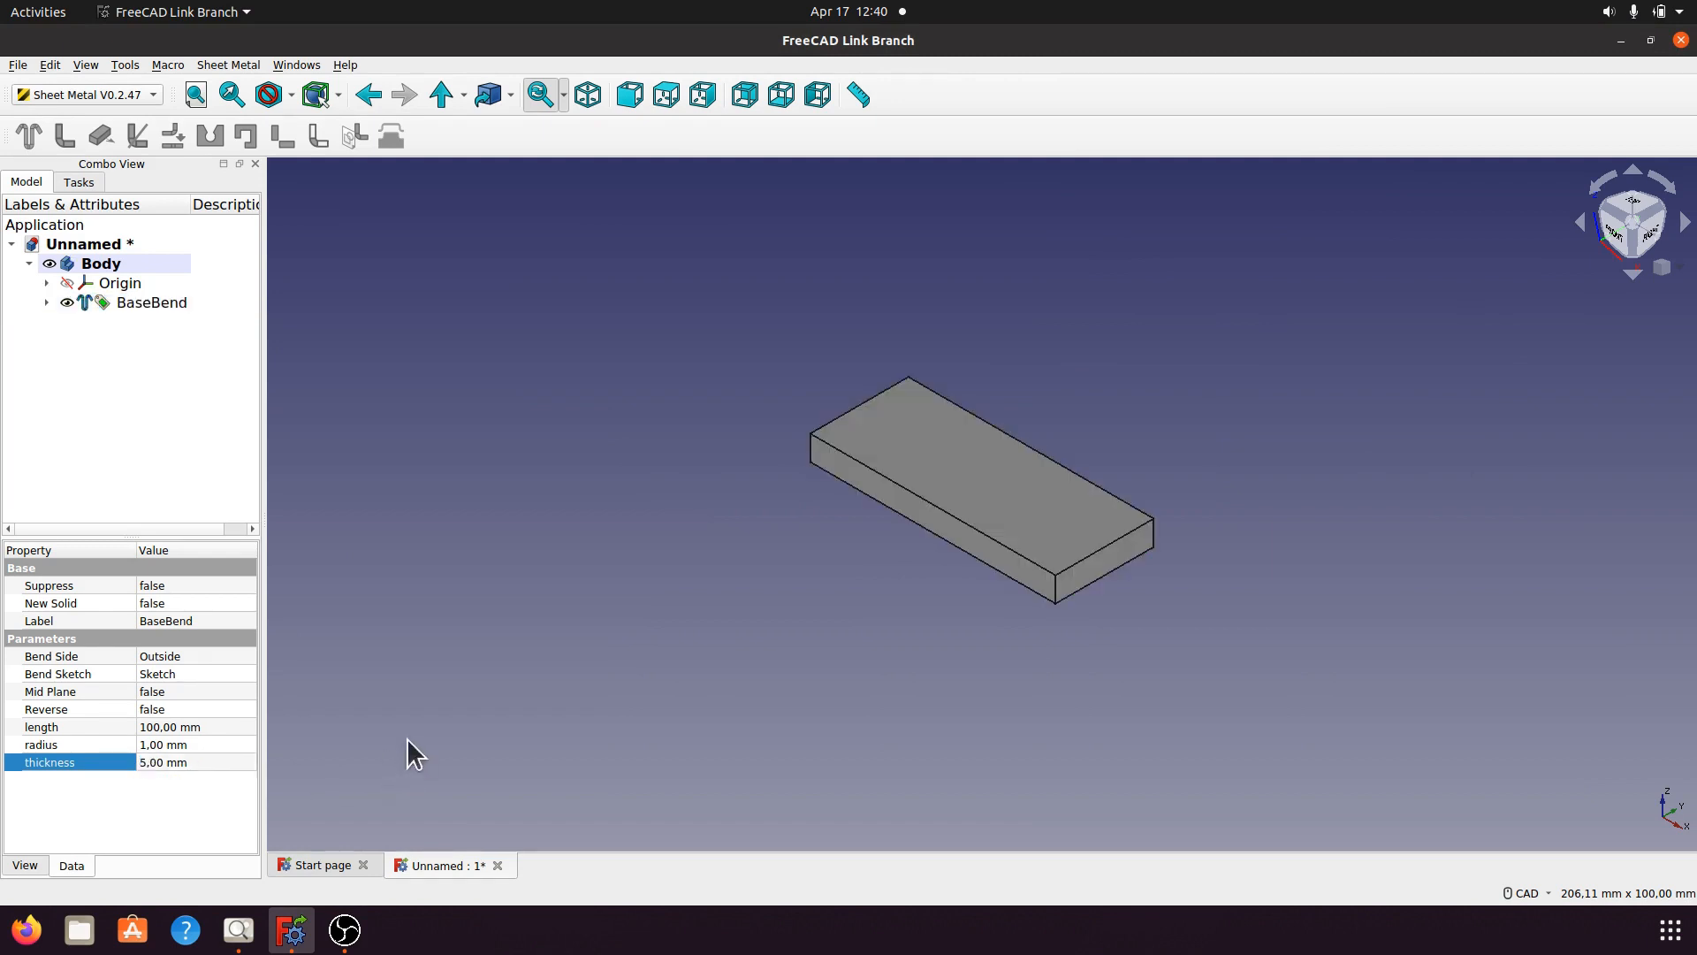
Check the sheet thickness in the Practice 07.jpg drawing and set the BaseBend radius and thickness to 0.5 mm.
click(141, 302)
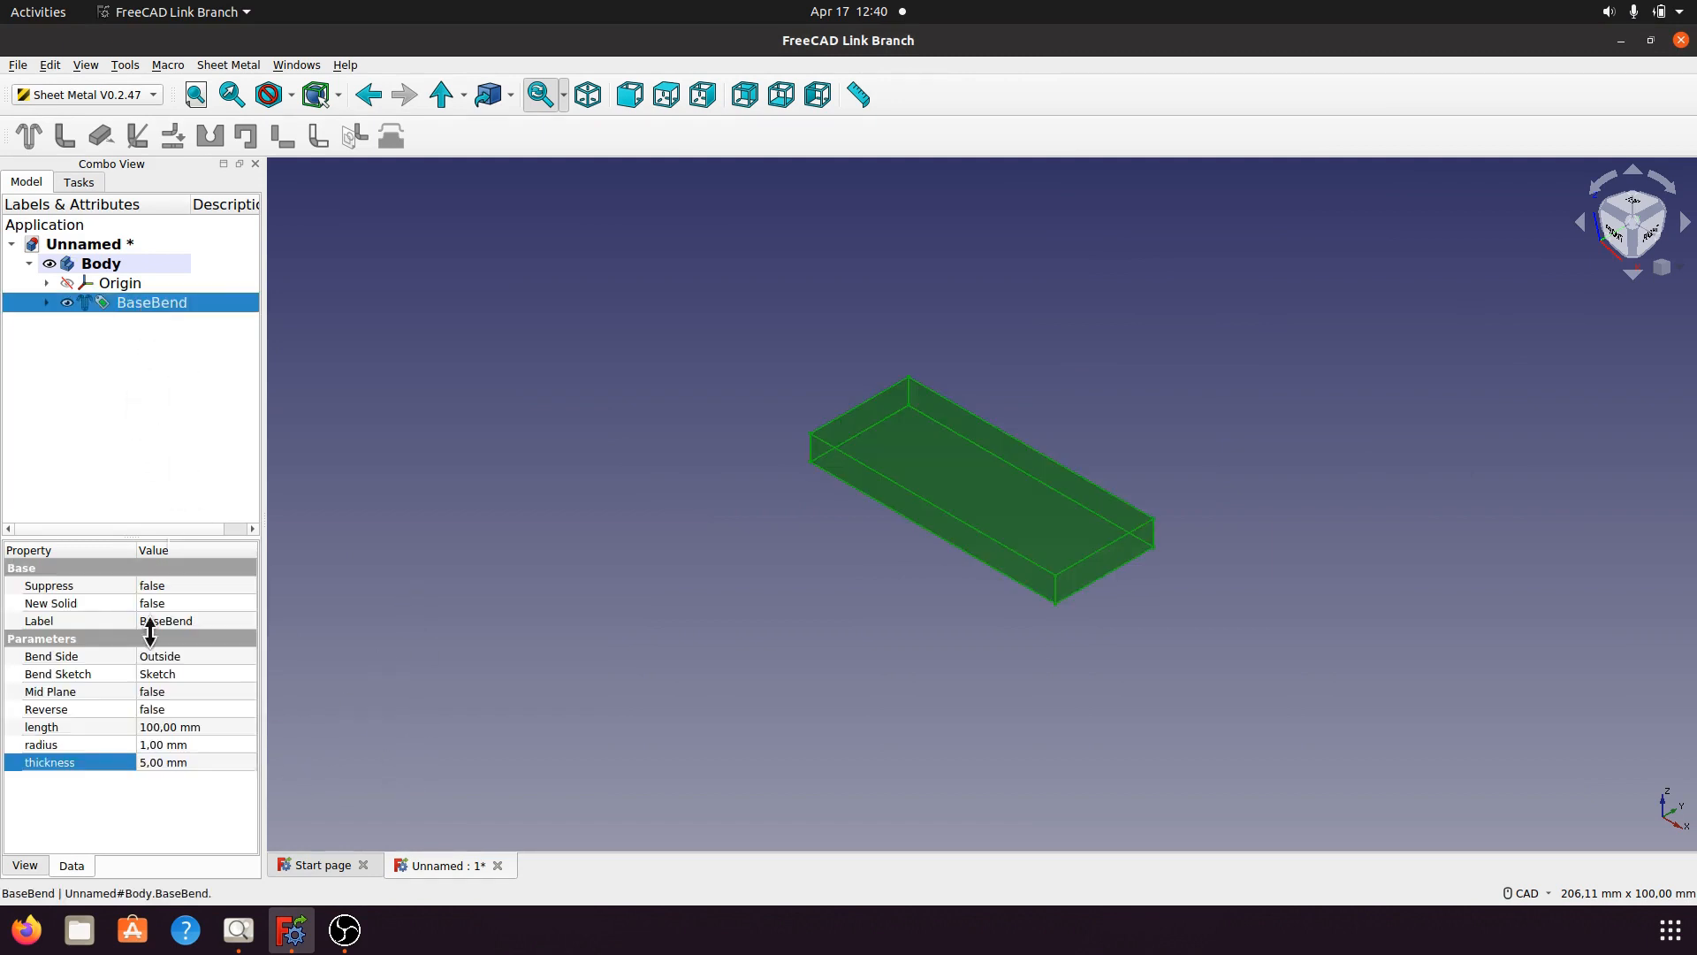
click(238, 930)
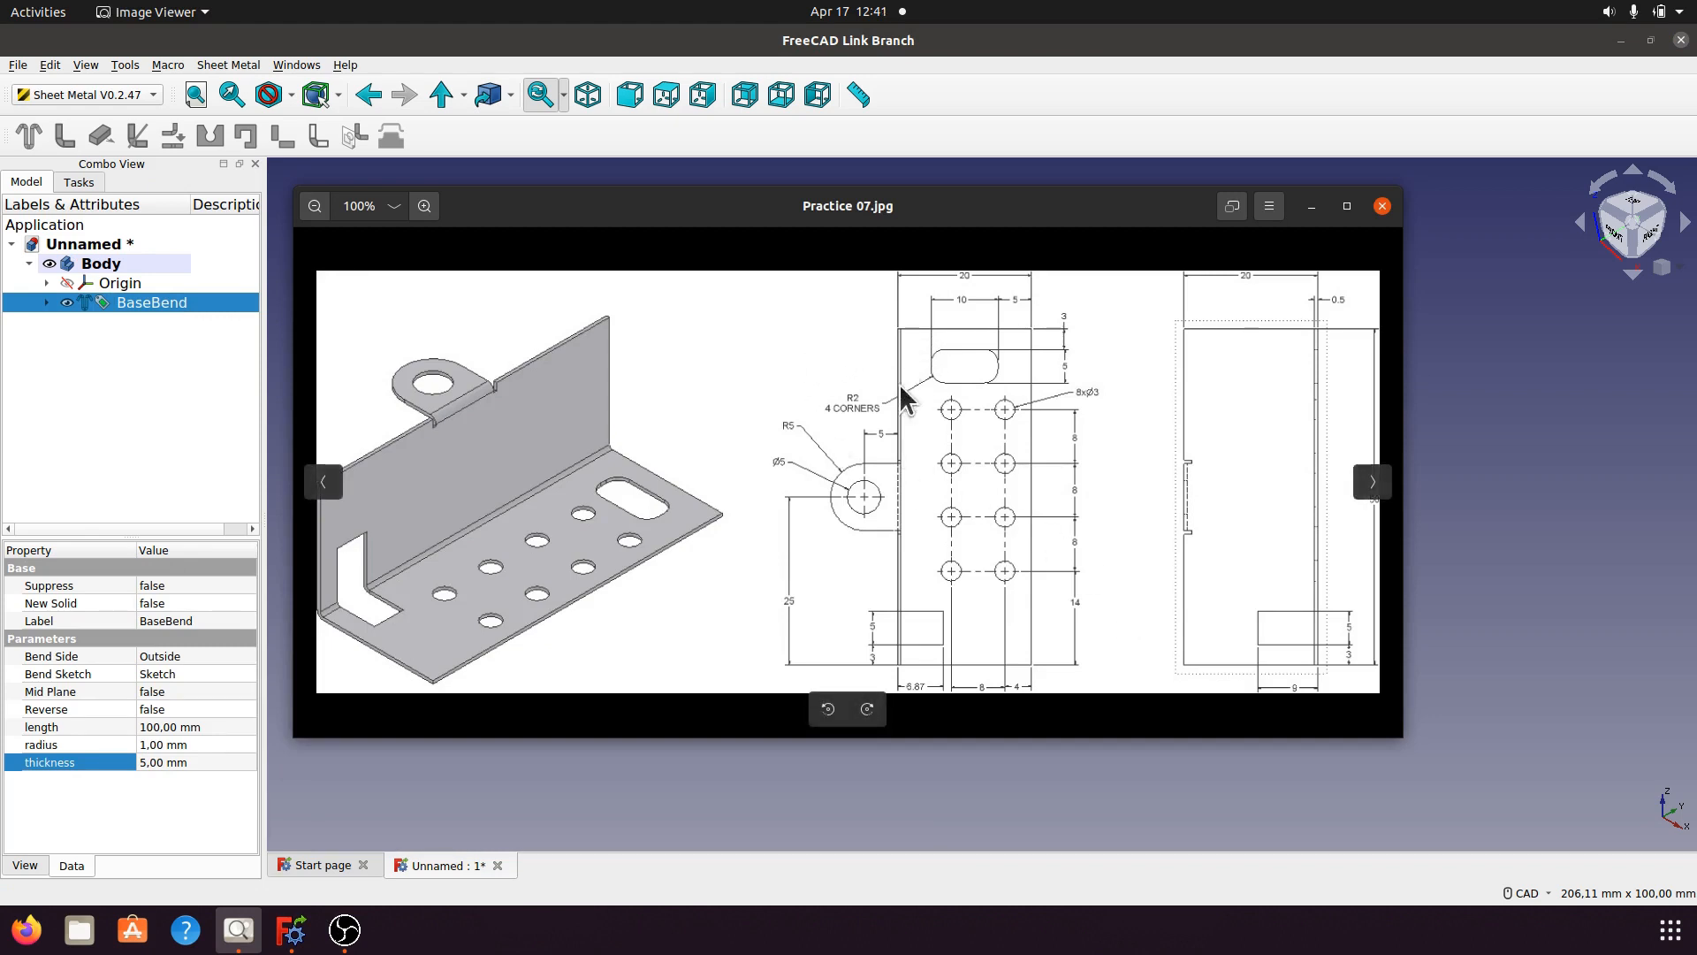
click(289, 930)
click(177, 745)
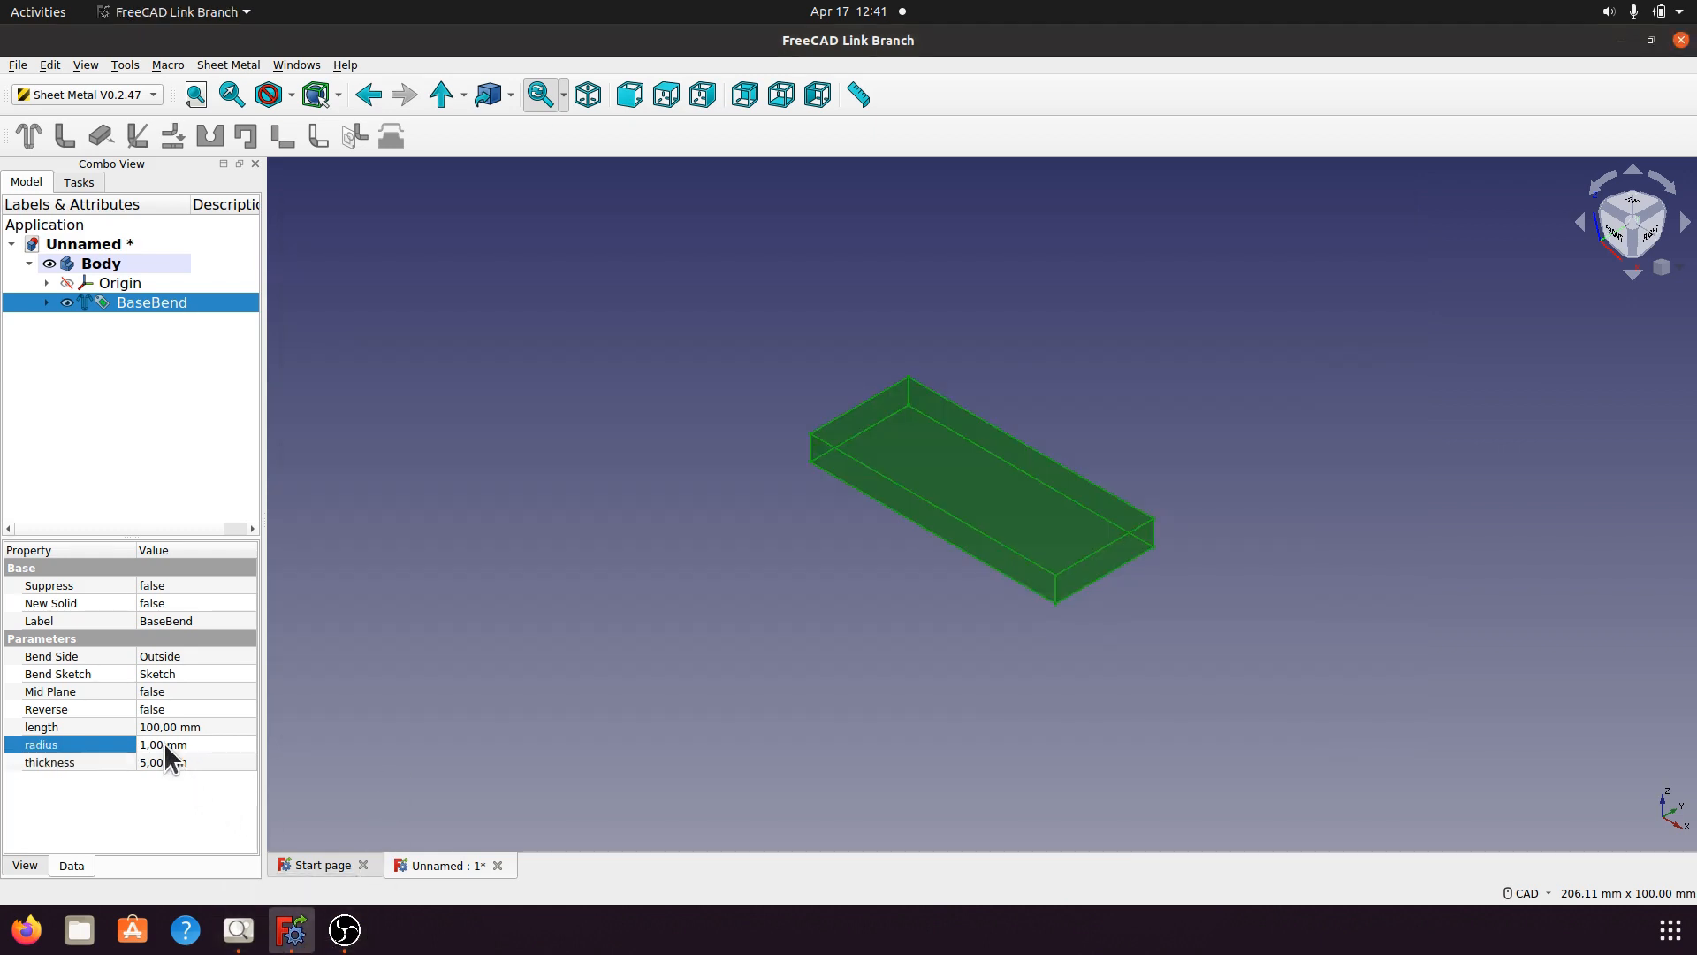
drag(190, 745, 131, 746)
text(0,5)
click(152, 764)
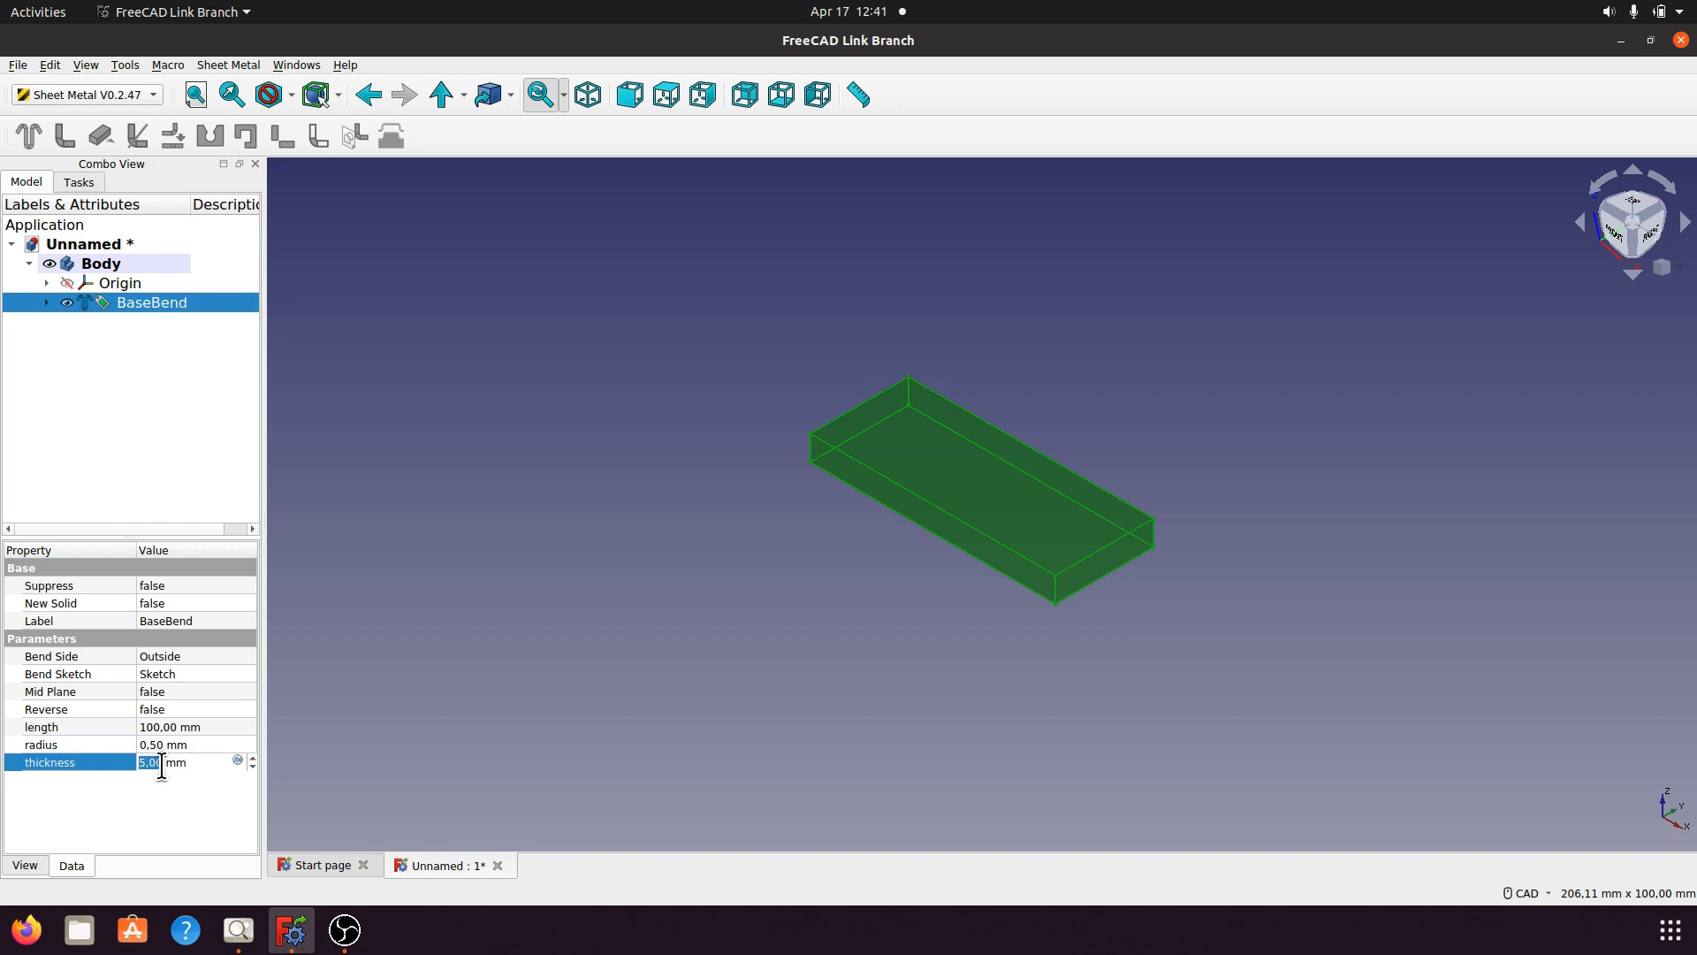
text(0,5)
click(456, 781)
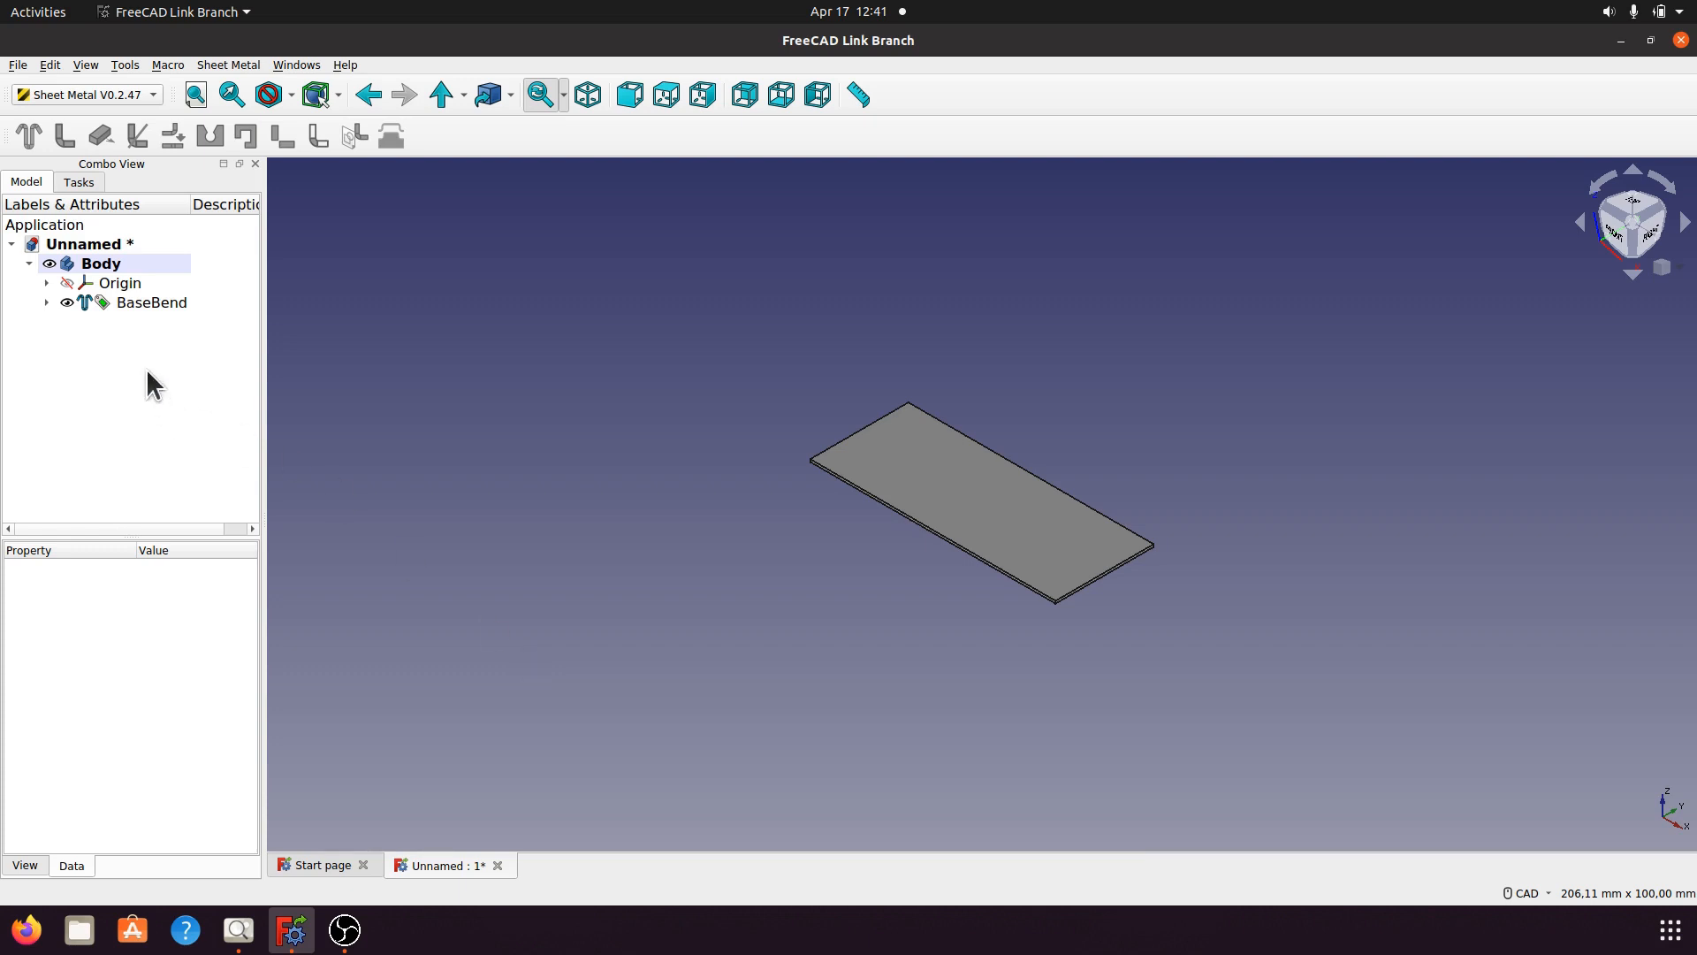
Check the bracket's shape in the Practice 07.jpg drawing and add a wall along the base plate's rear 50 mm top edge.
click(150, 301)
click(653, 544)
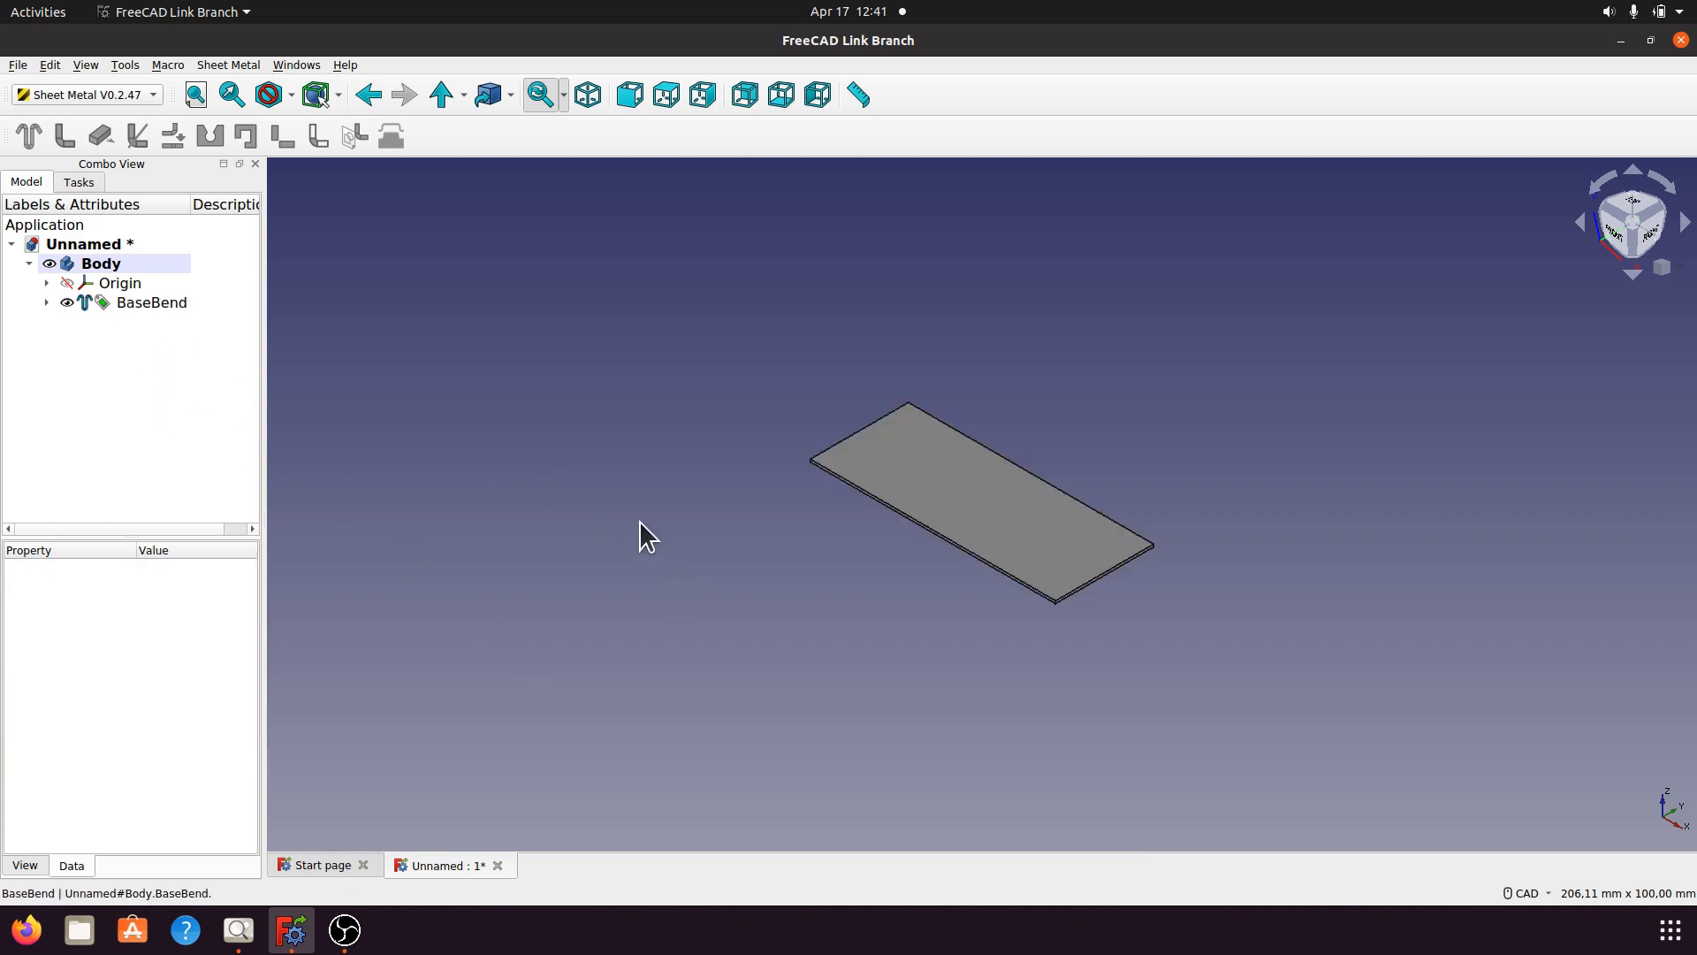
click(238, 931)
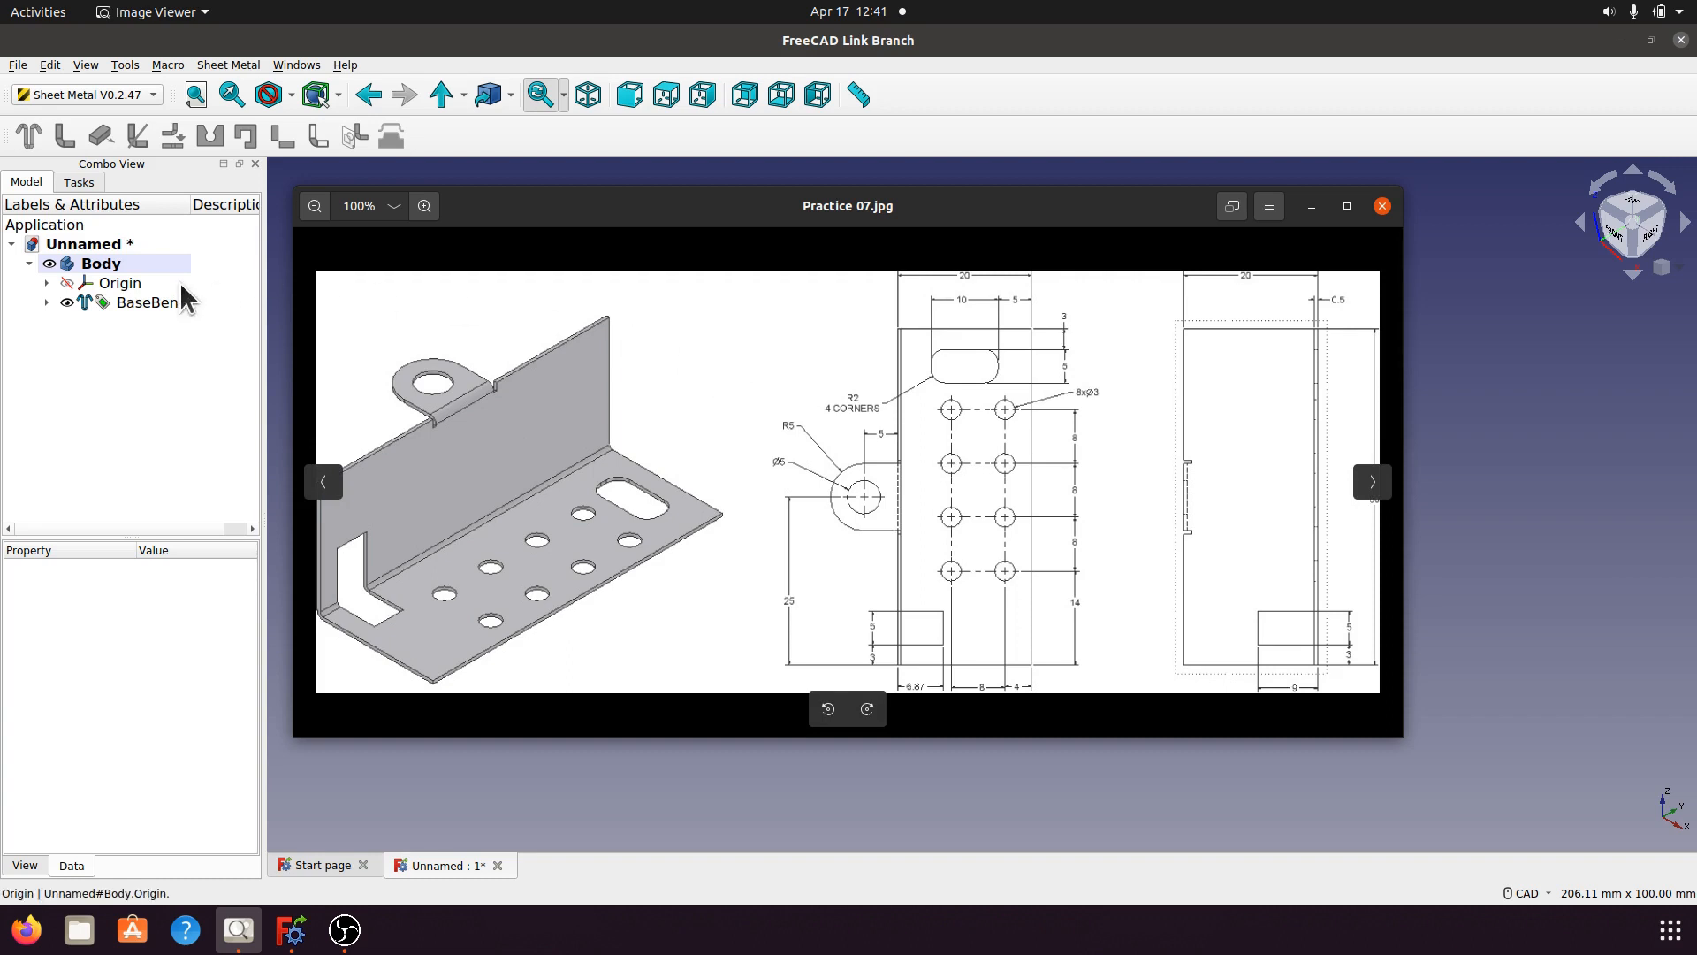
click(1312, 206)
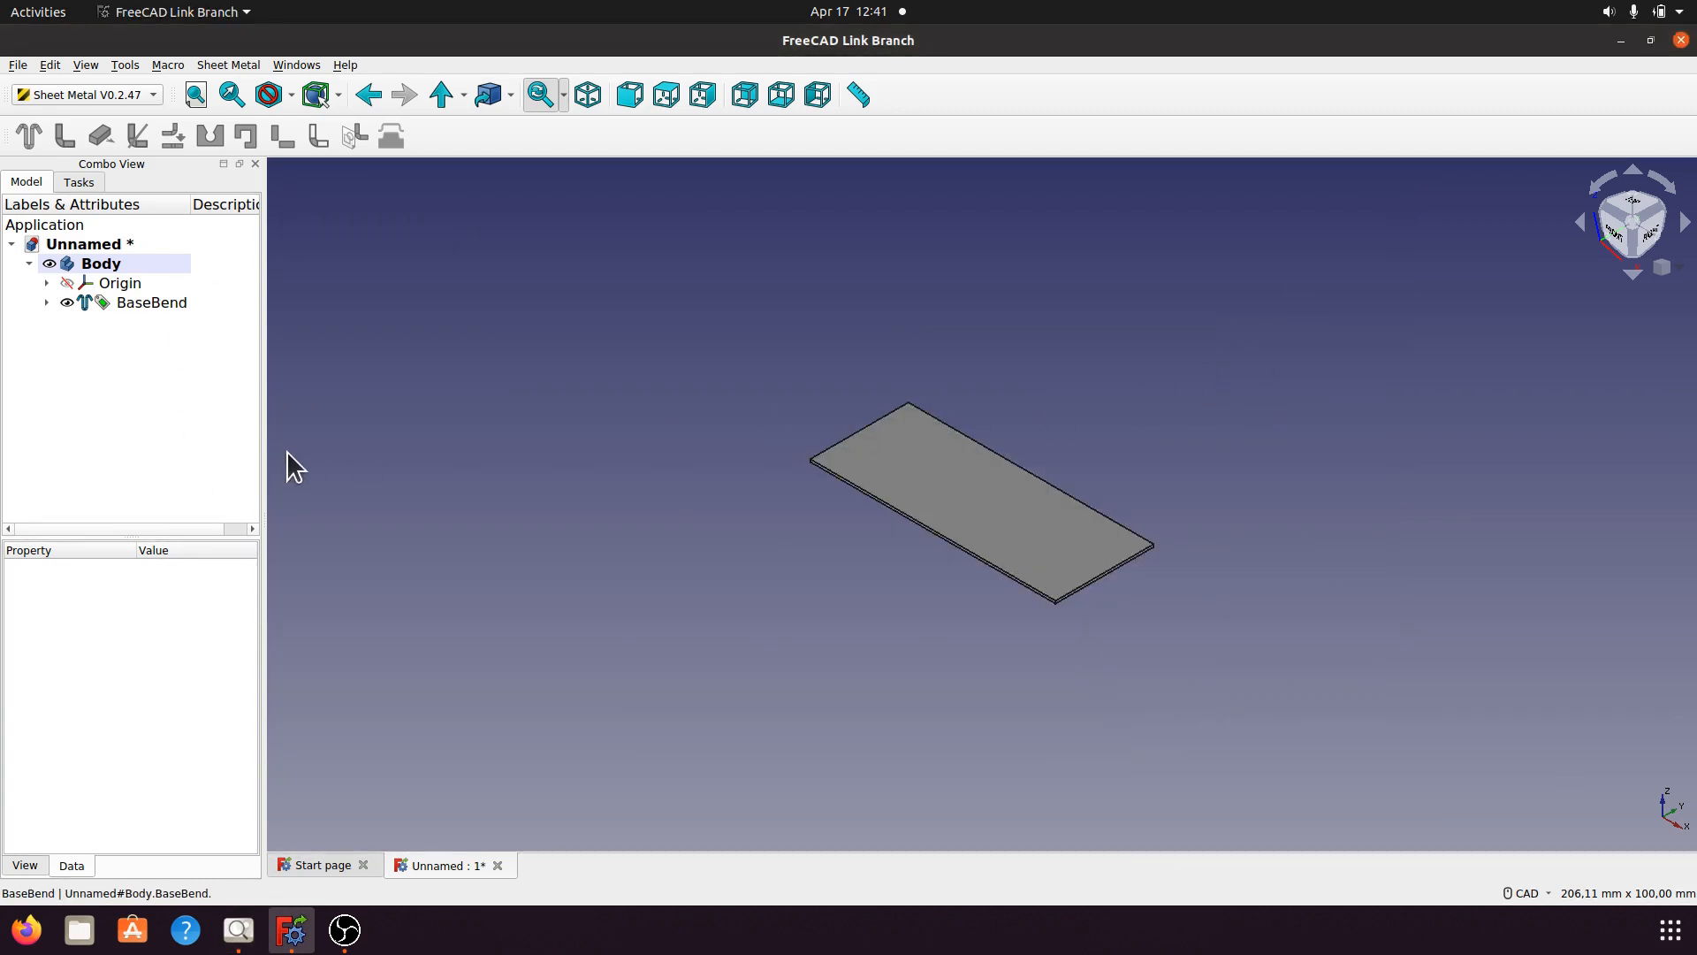
click(1019, 465)
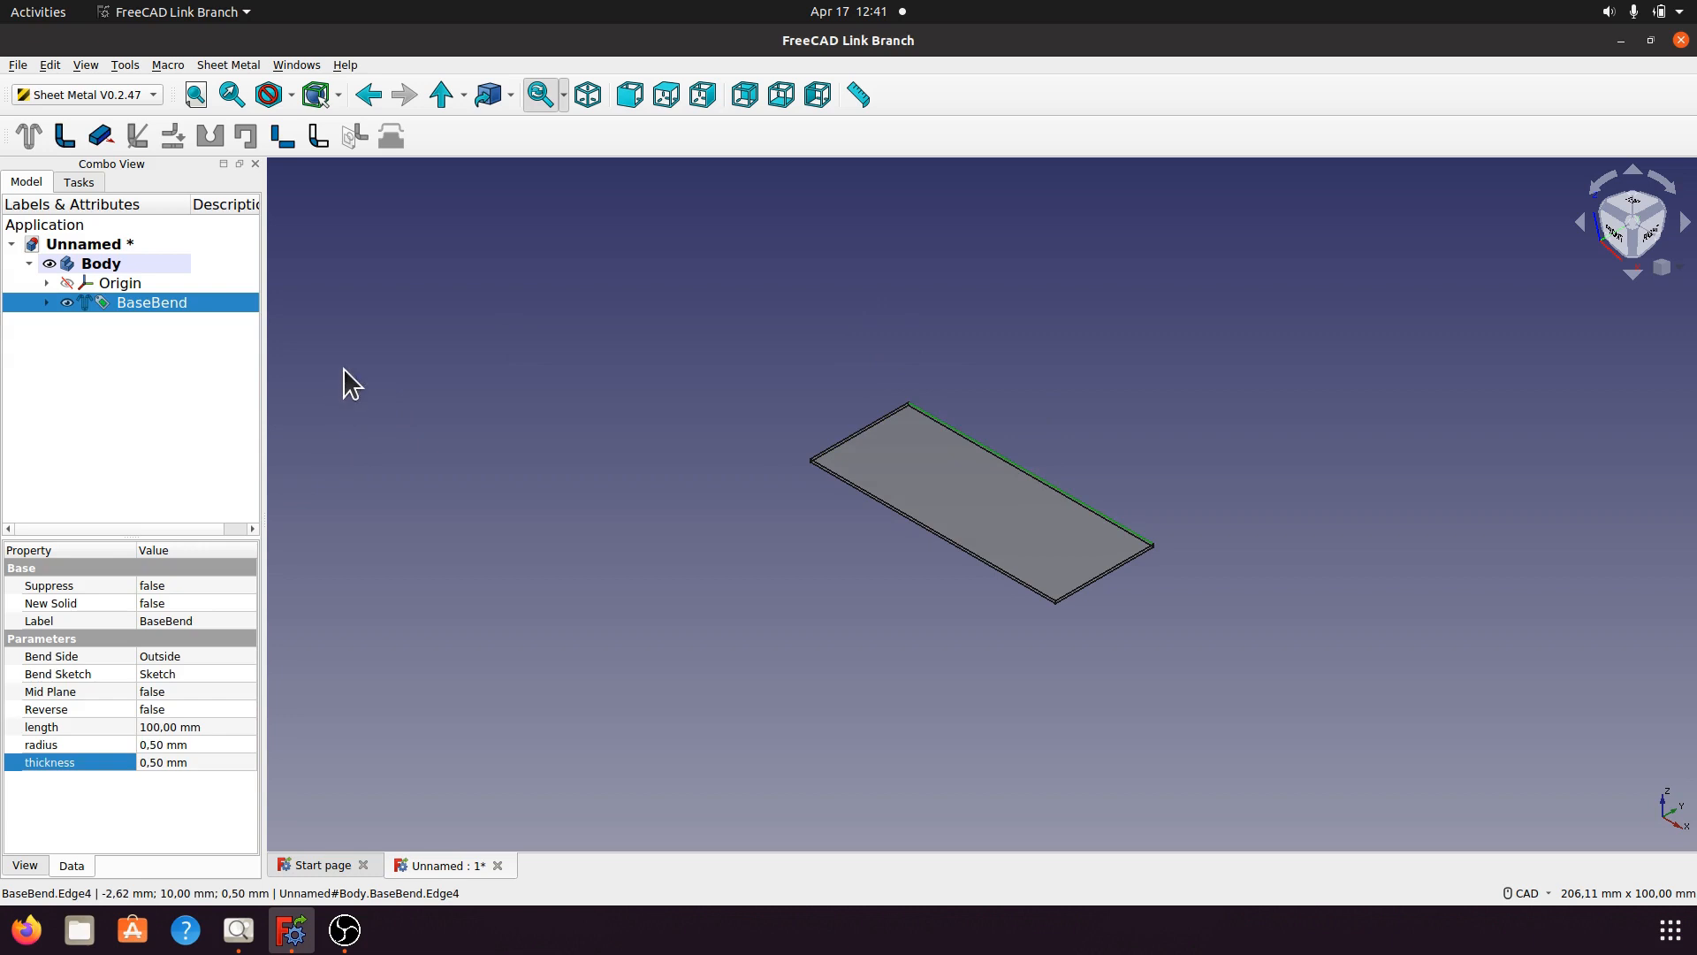
click(60, 140)
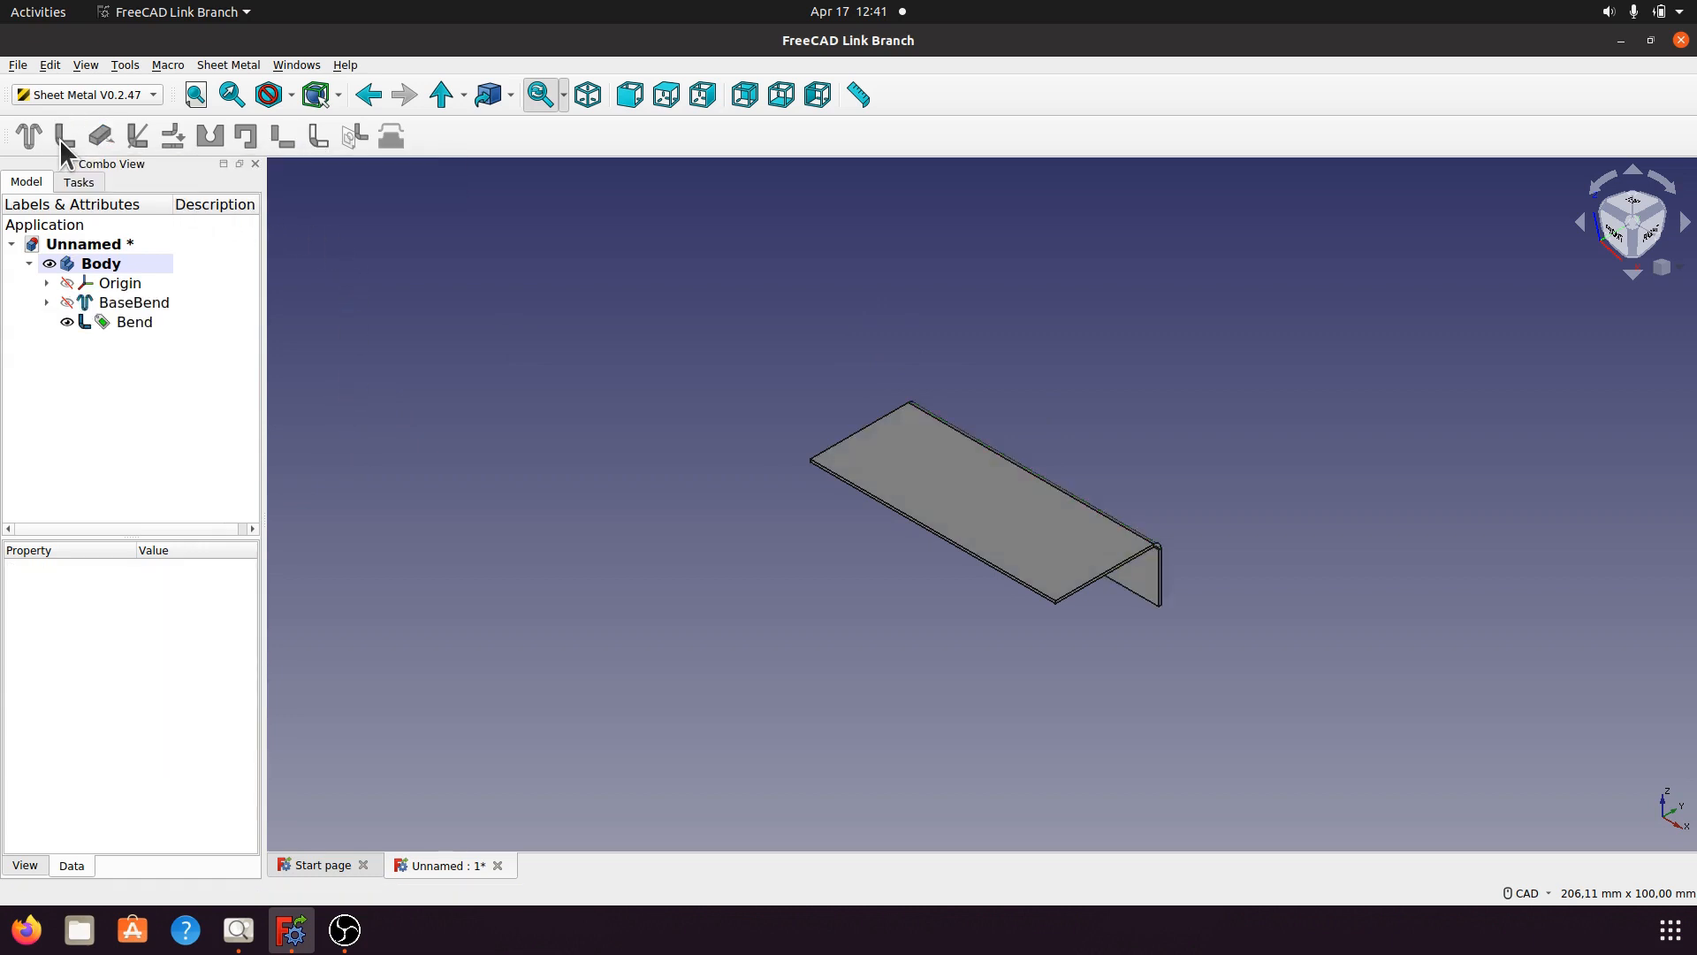
Invert the new wall's bend direction so that it rises upward from the base plate.
click(130, 324)
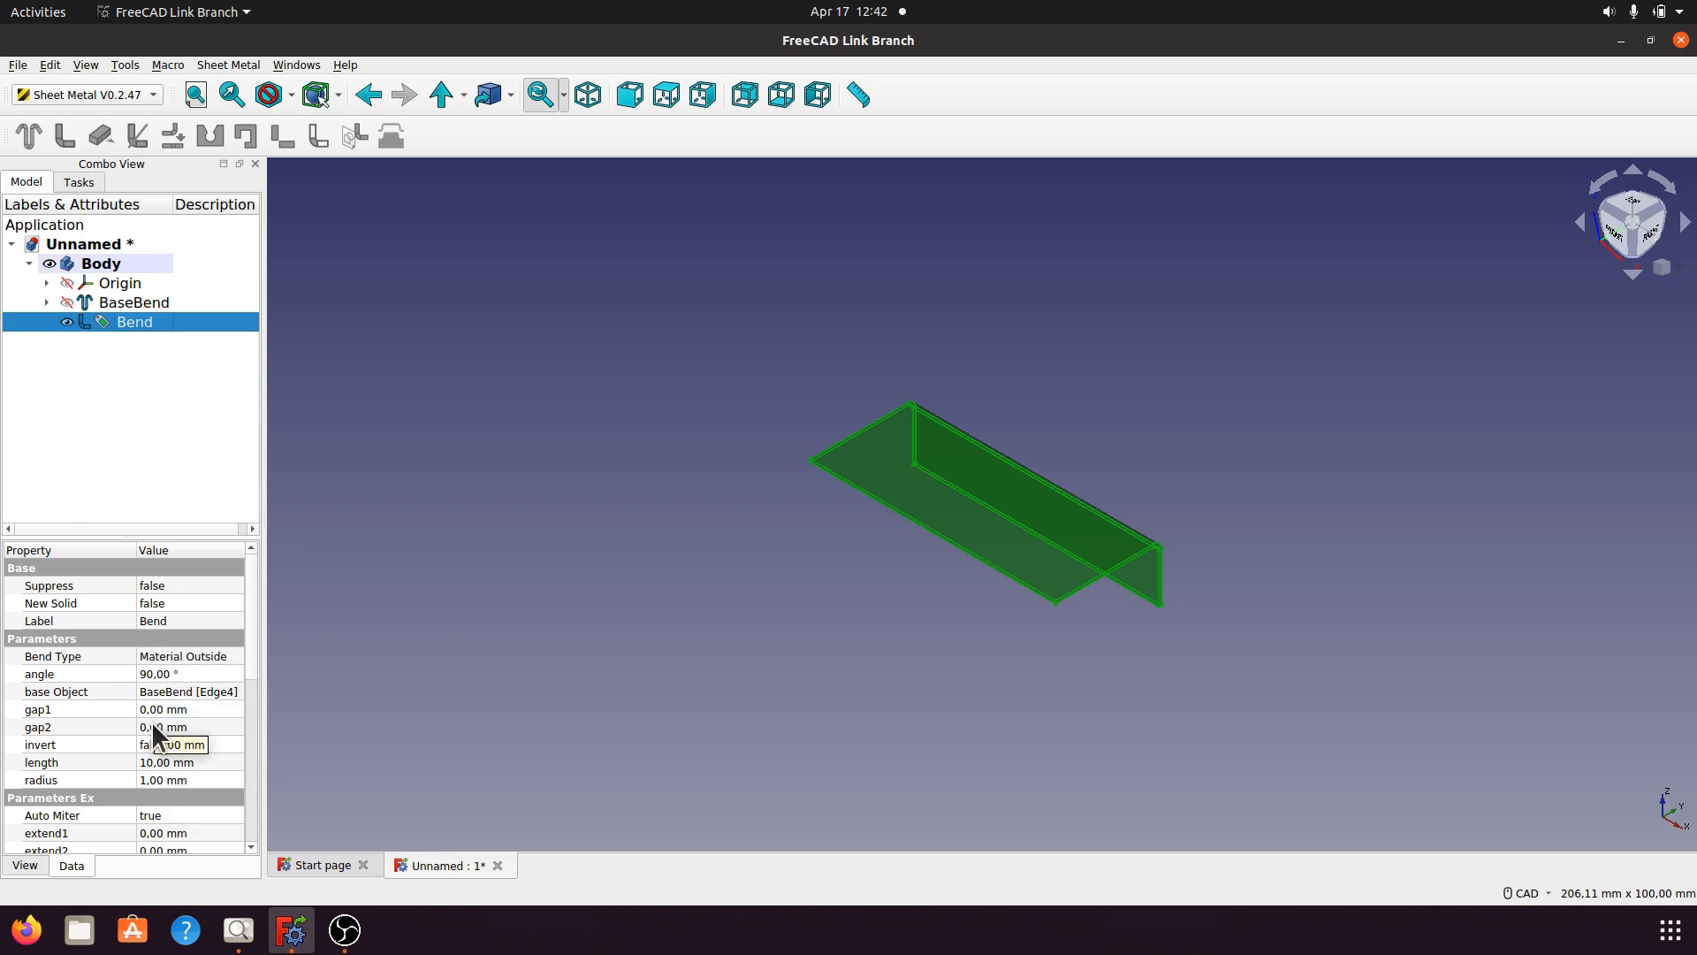
scroll(251, 695, down, 2)
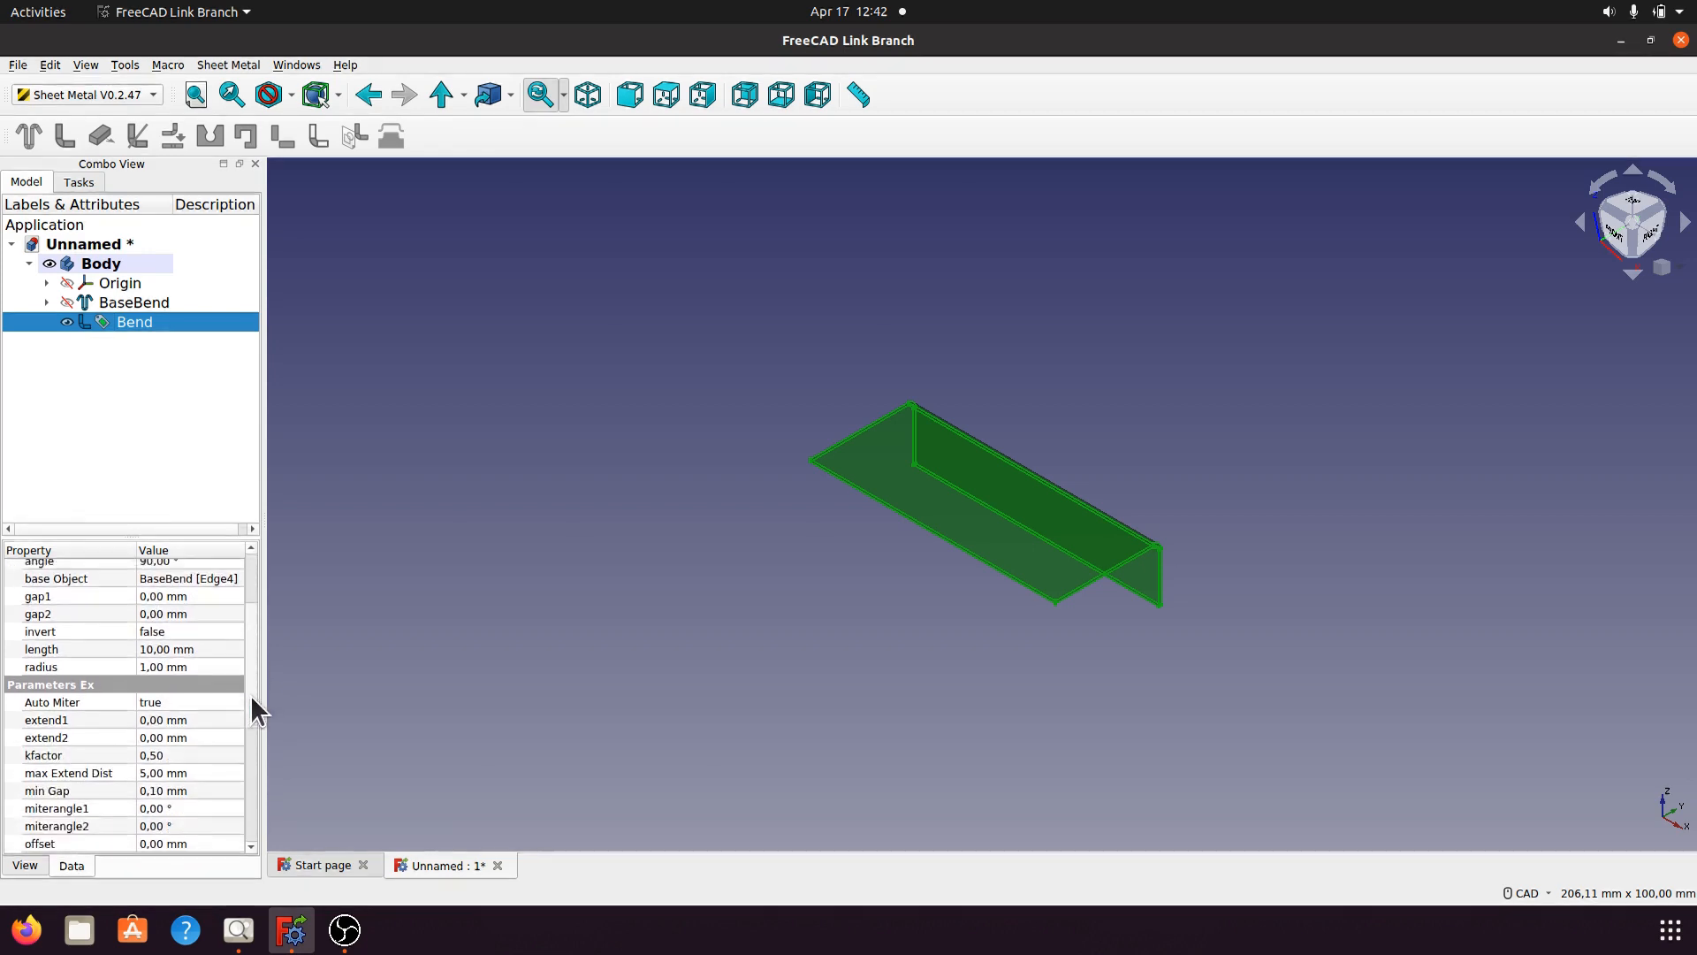
scroll(252, 707, down, 1)
scroll(249, 723, down, 2)
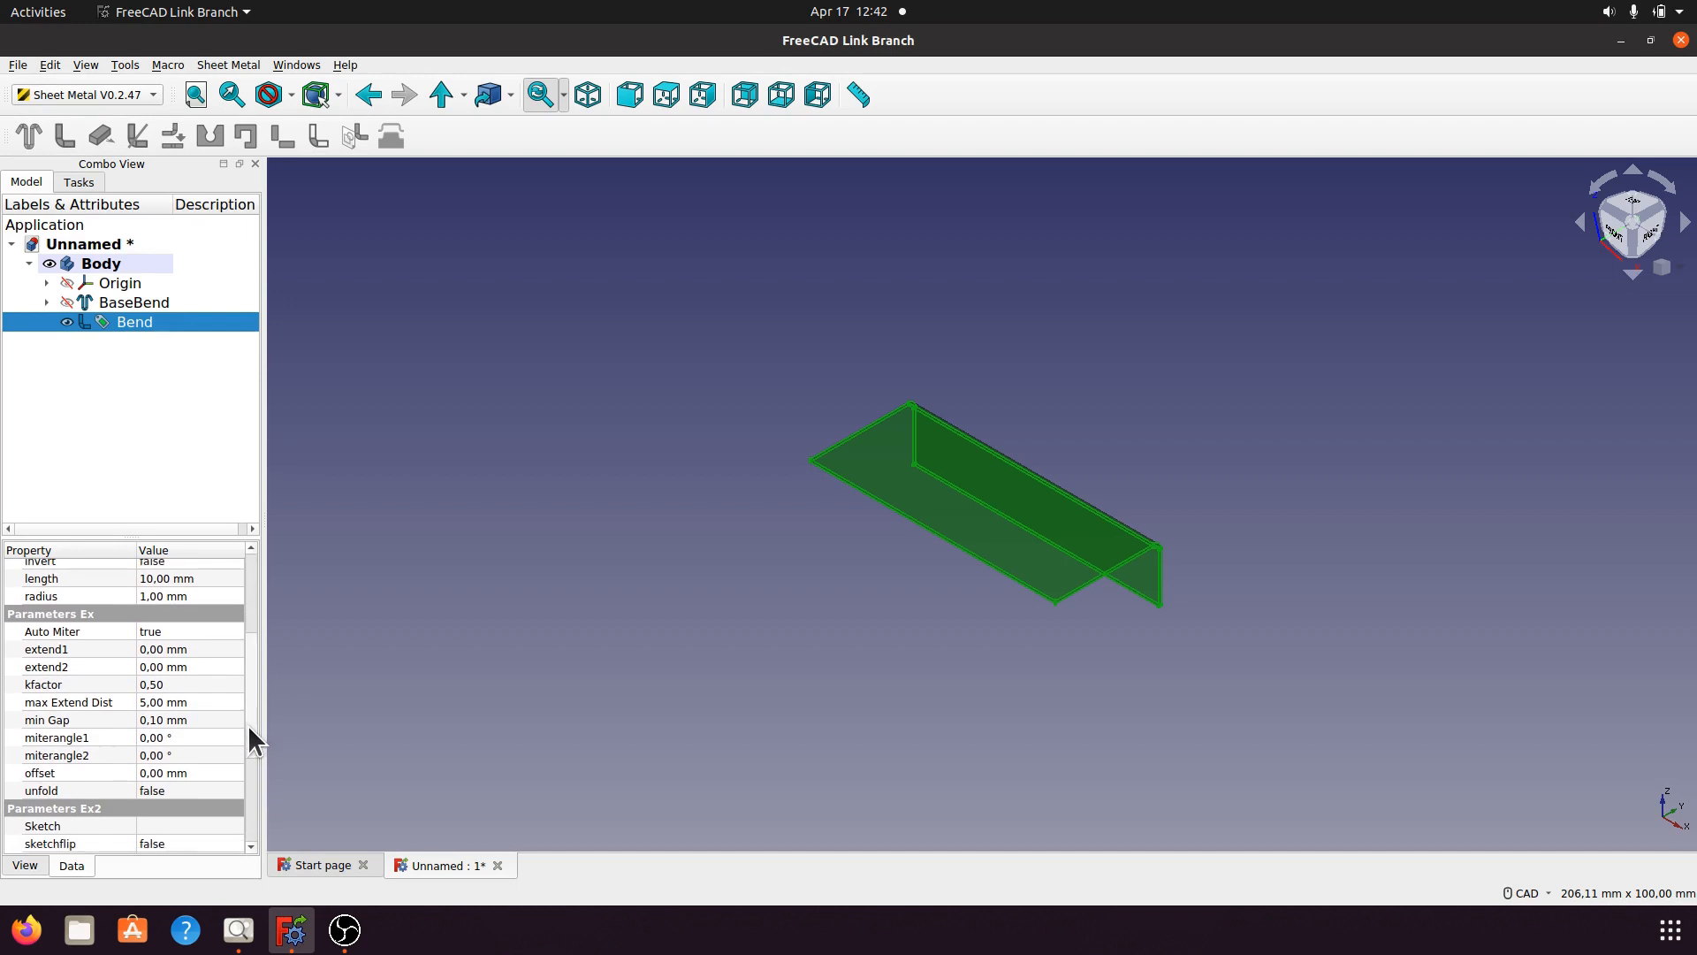
scroll(240, 774, up, 5)
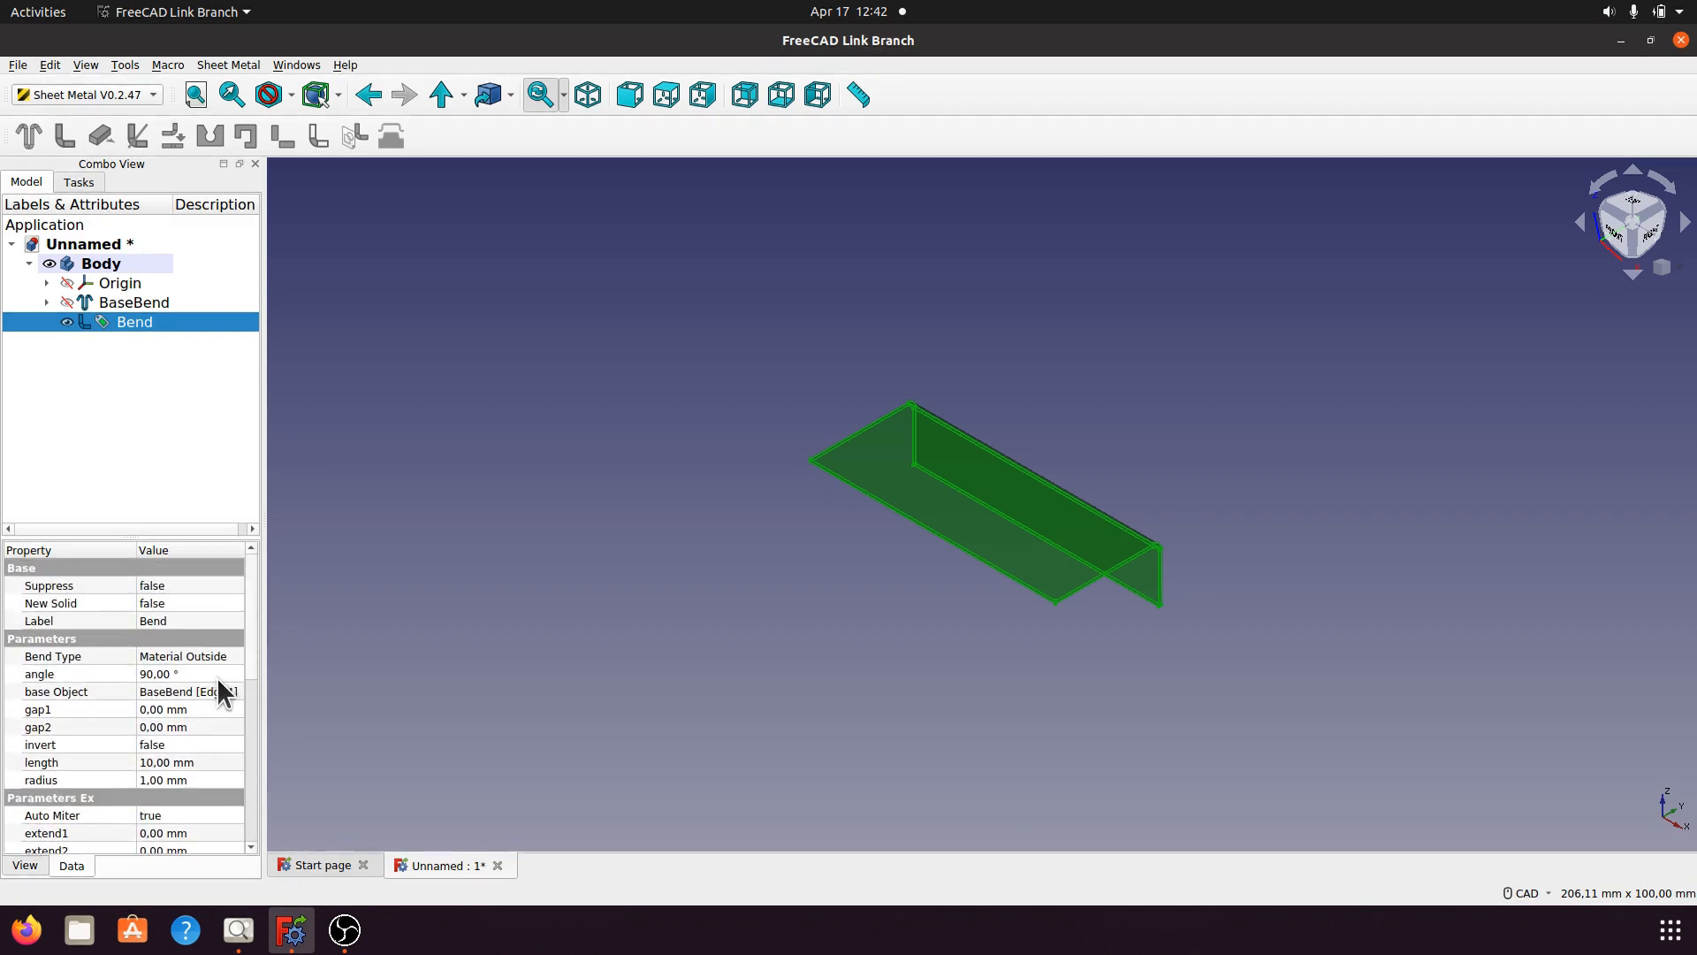
click(193, 741)
click(237, 742)
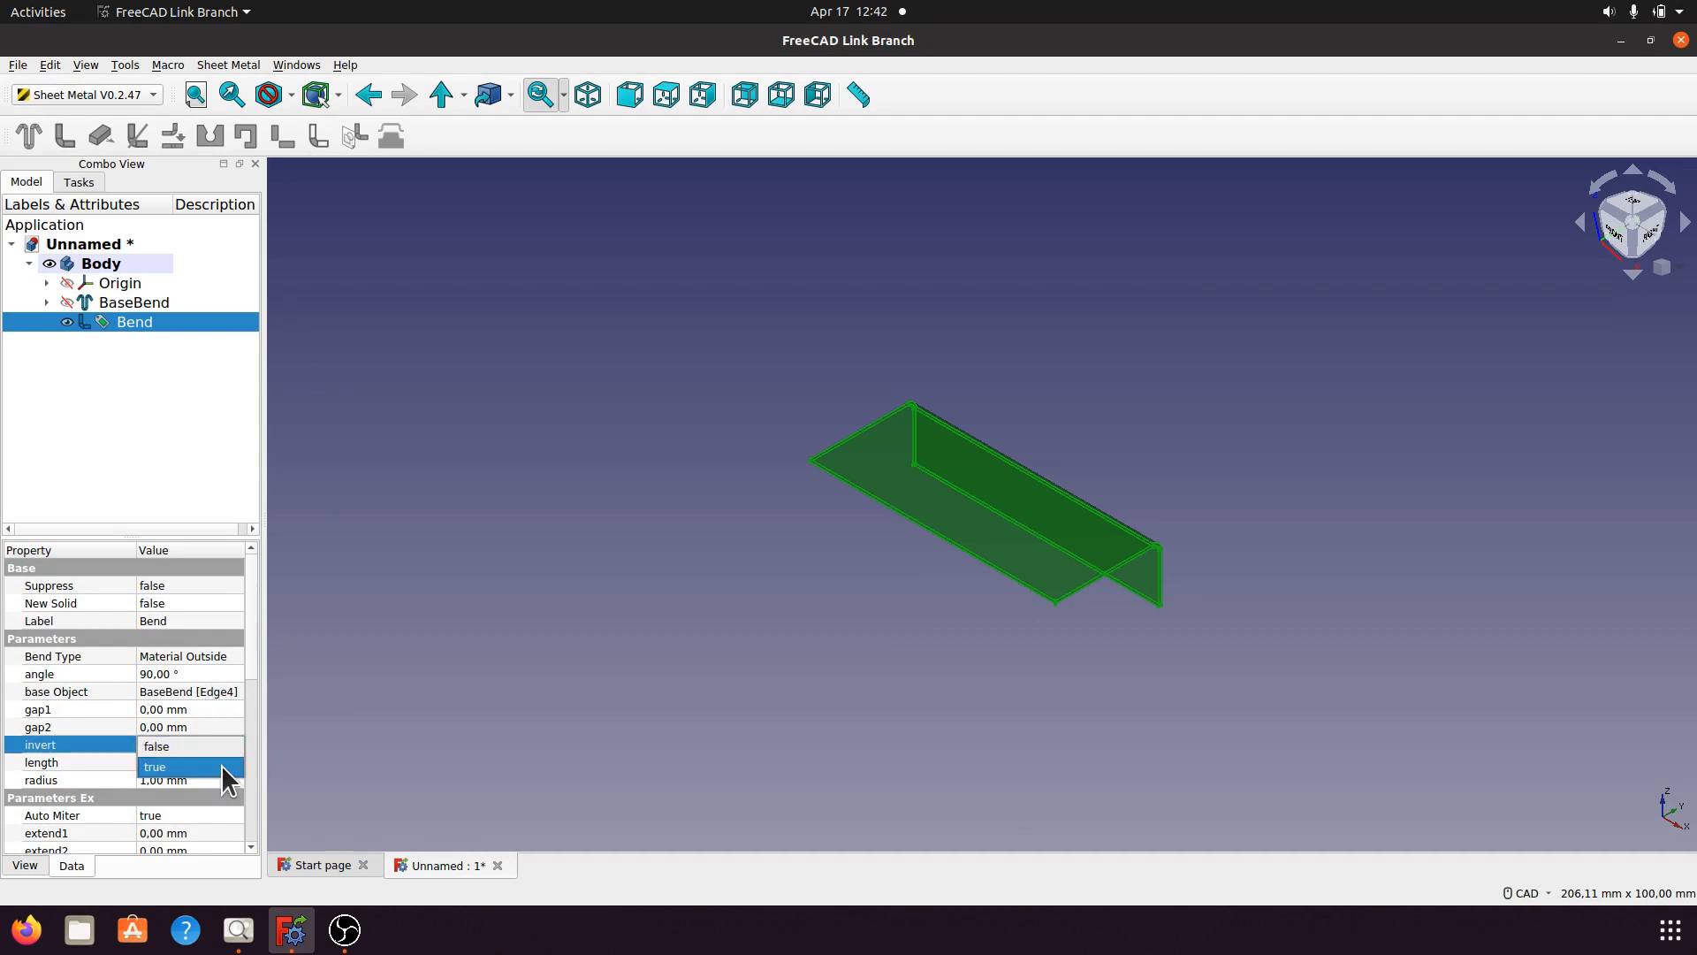
click(221, 766)
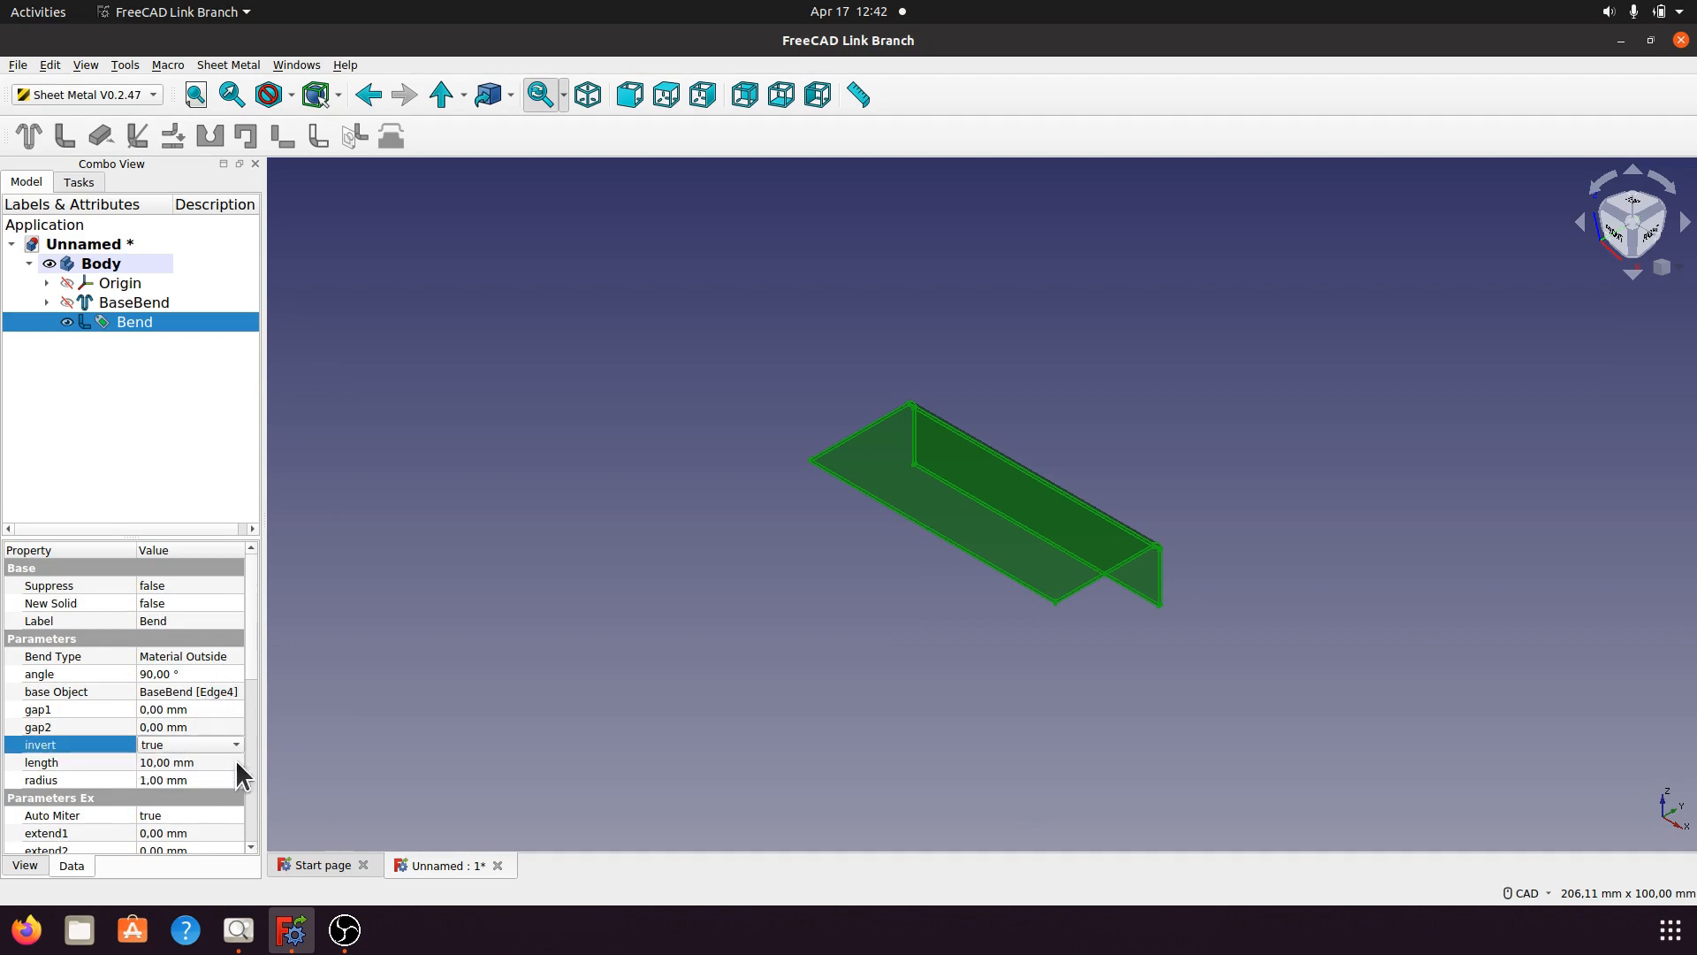
click(369, 668)
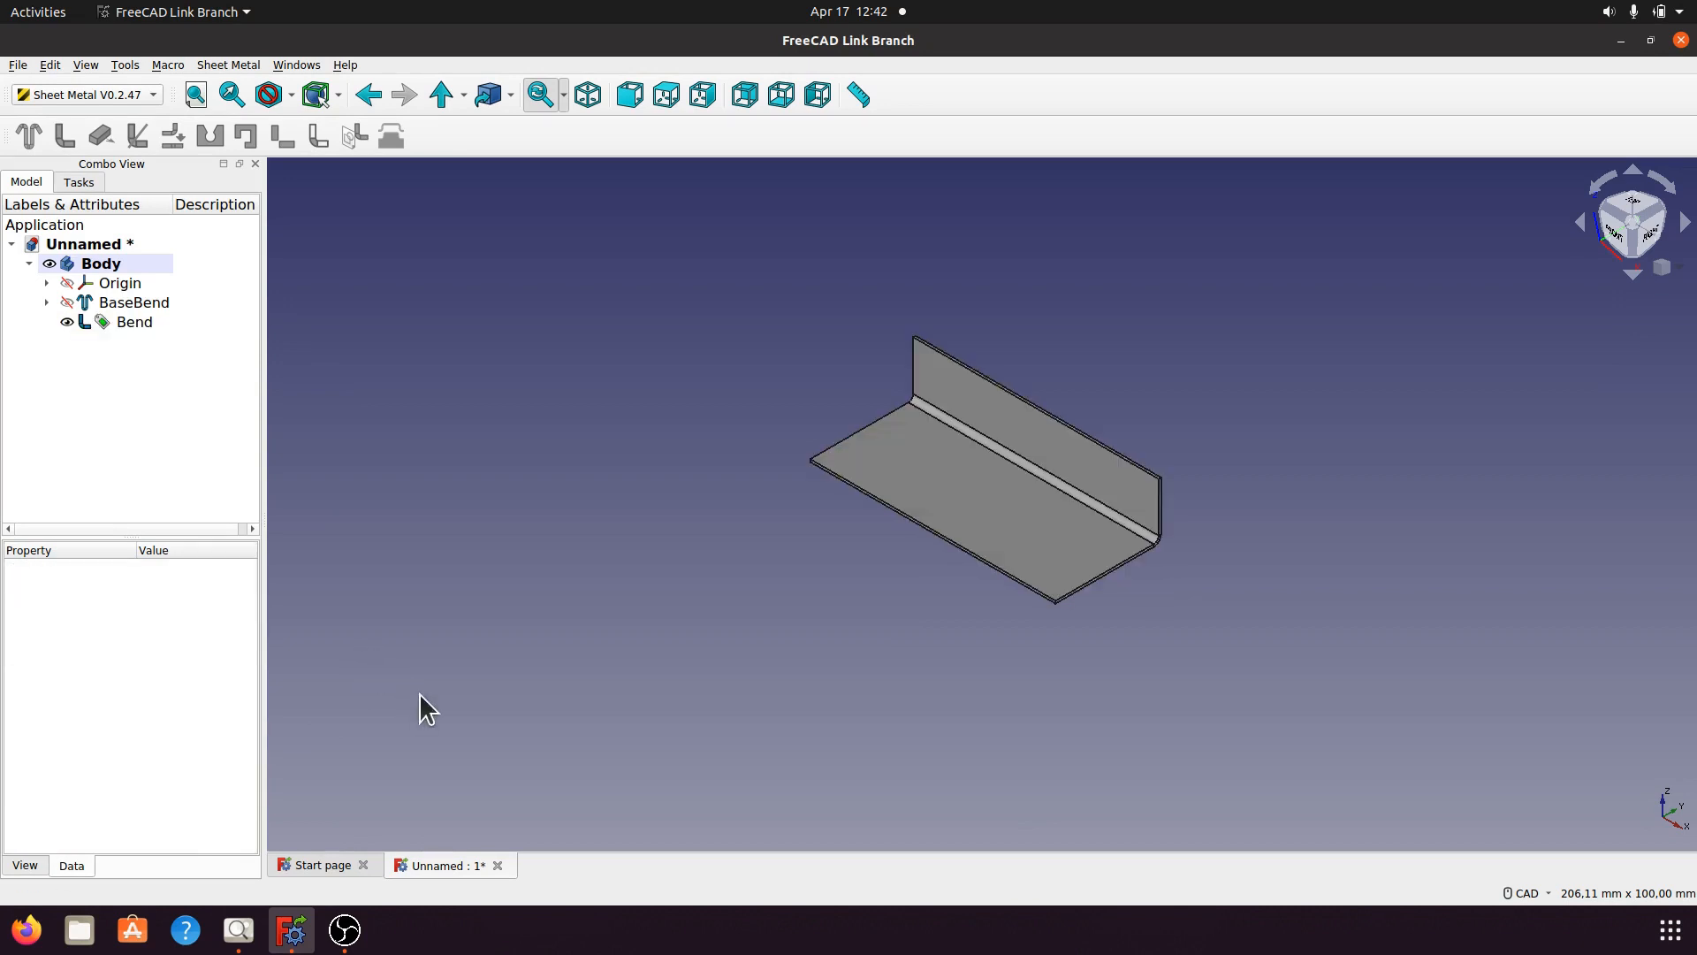
Set the wall's Bend Type to Material Inside.
click(121, 322)
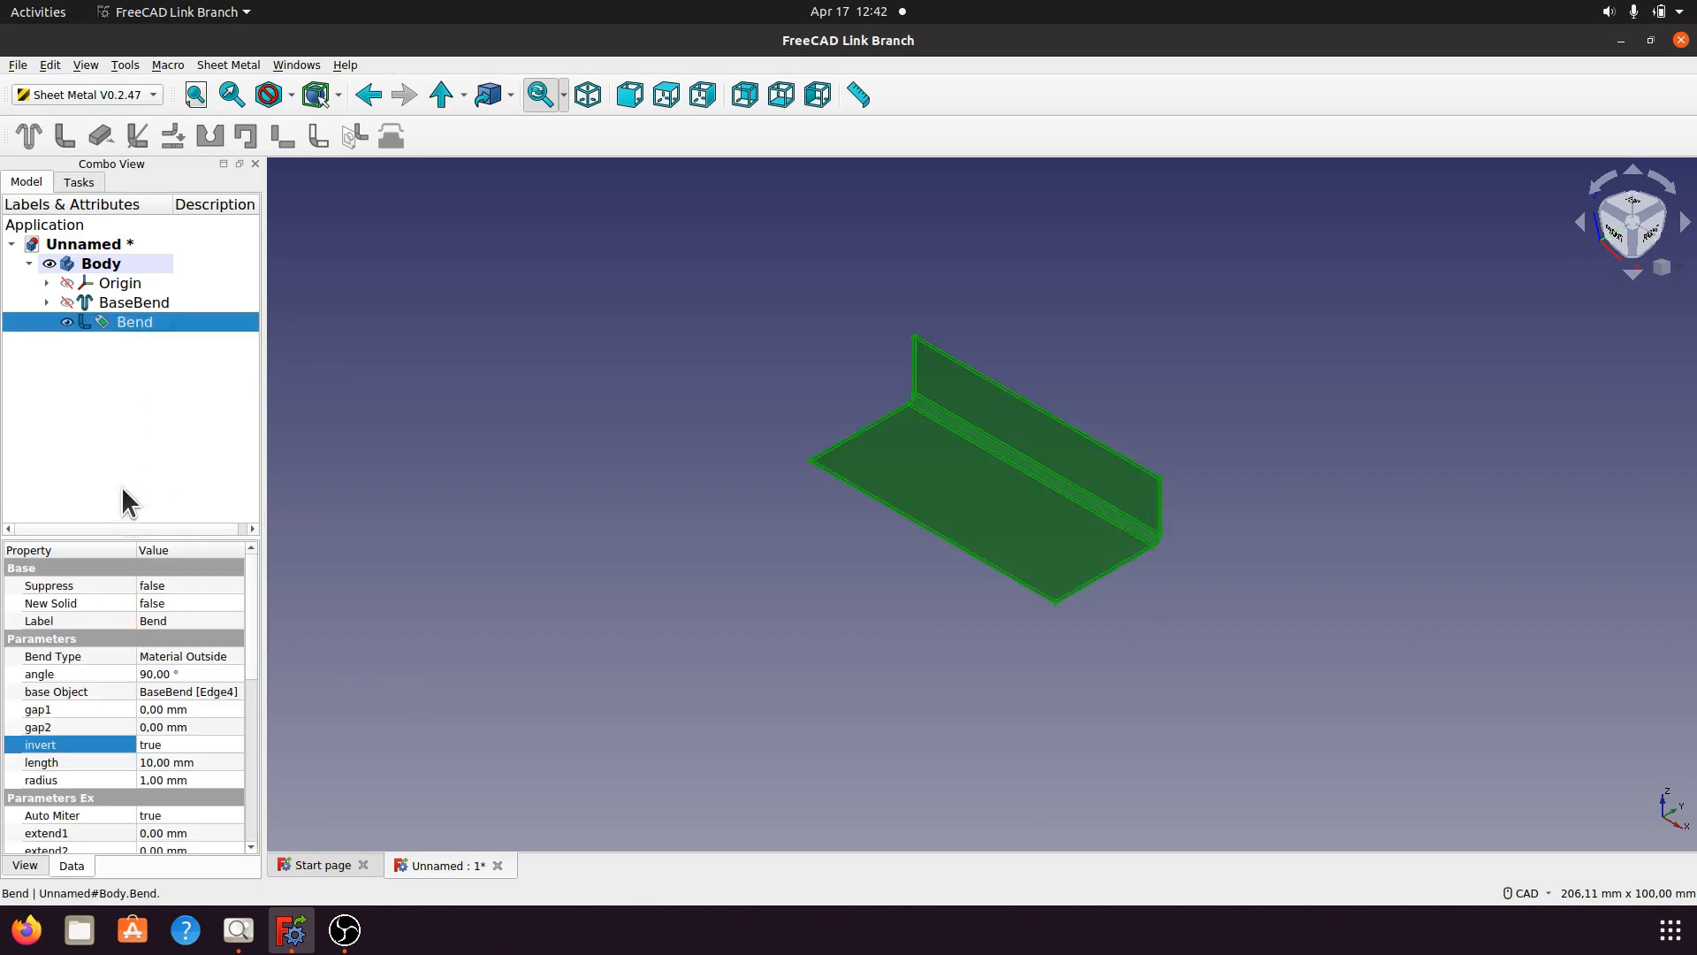
click(196, 655)
click(235, 656)
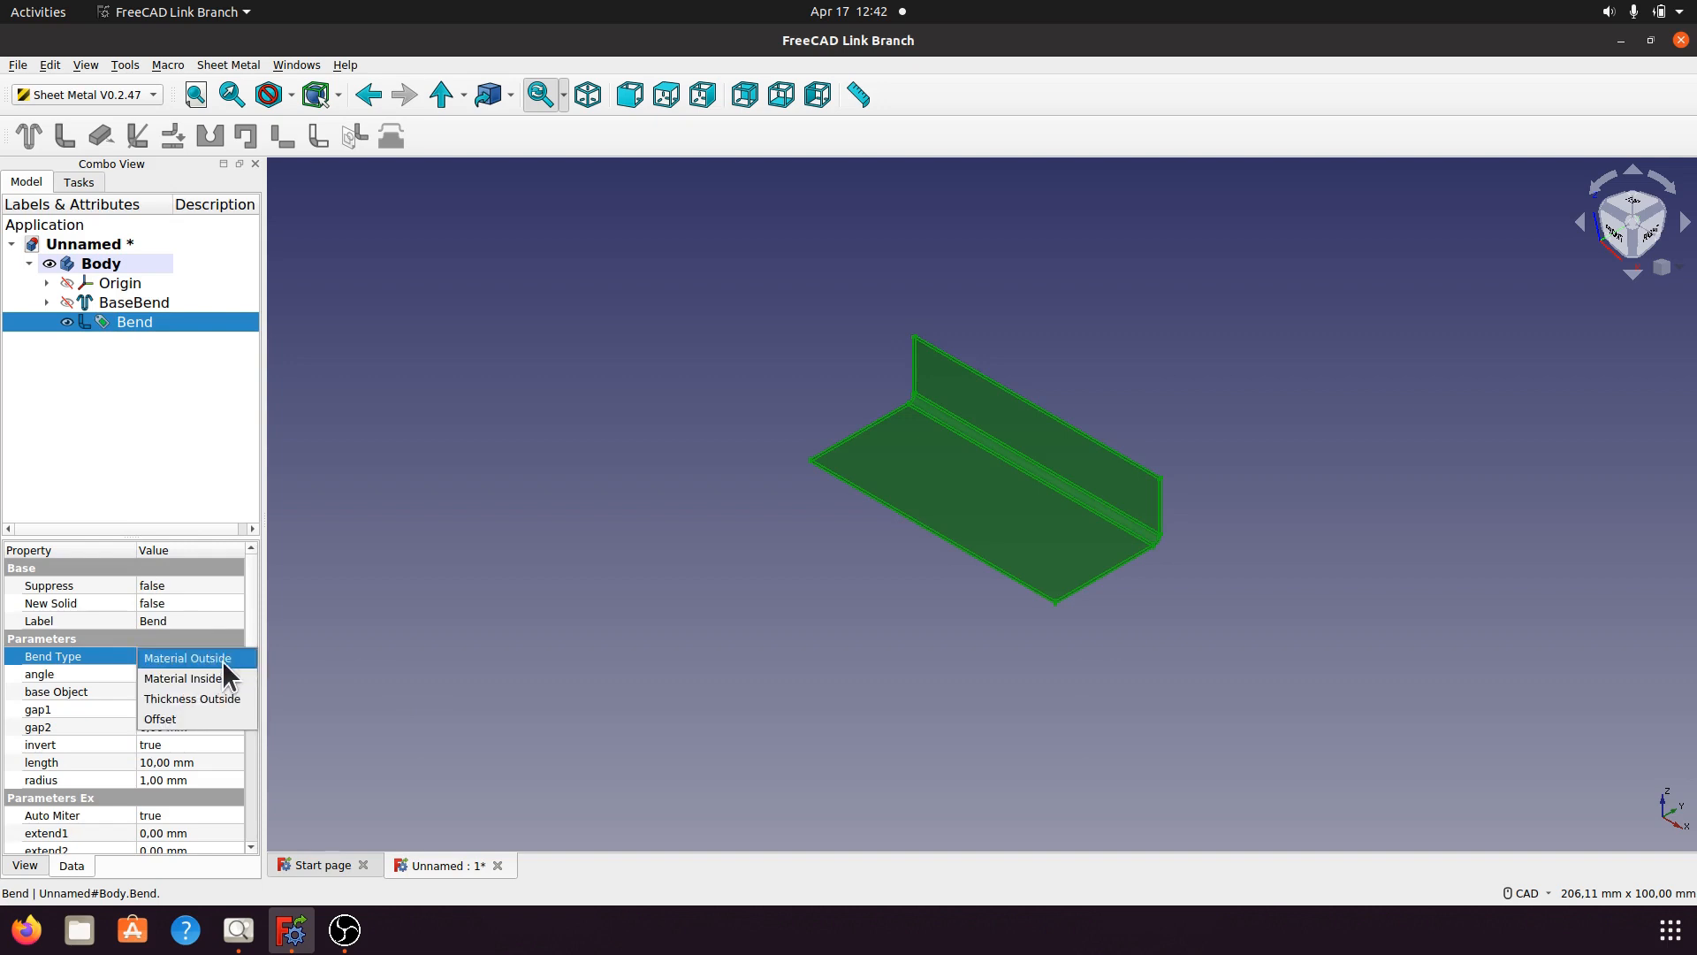
click(212, 677)
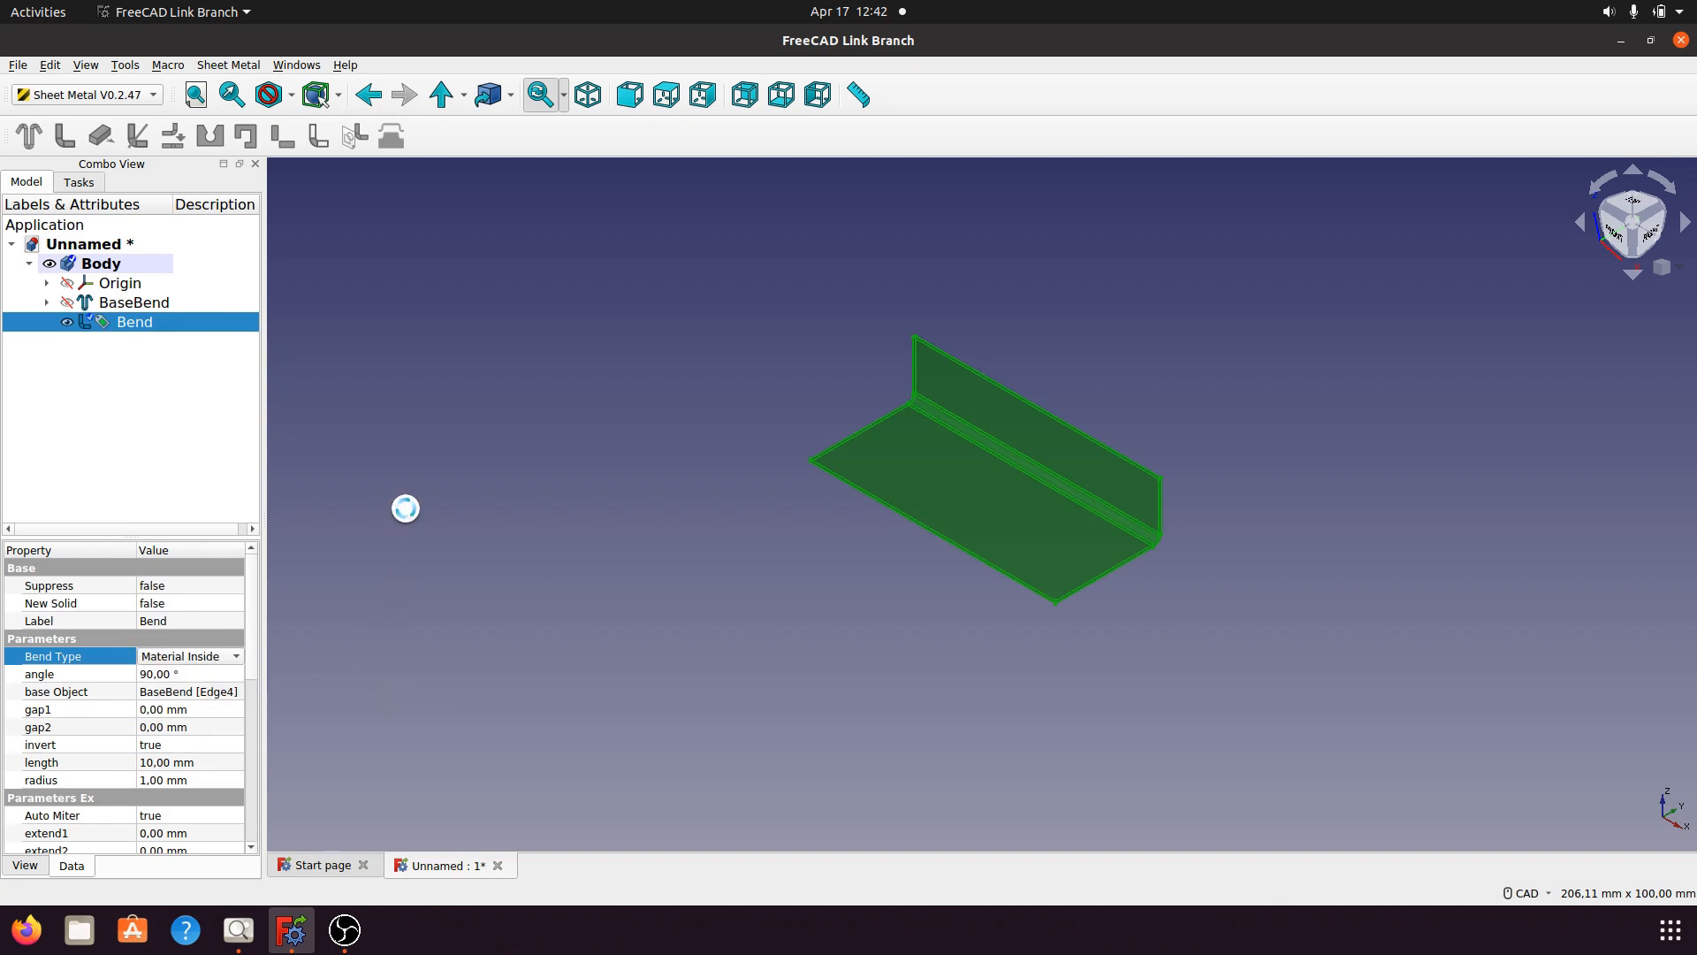
Set the bent wall's length to 20 mm.
click(177, 763)
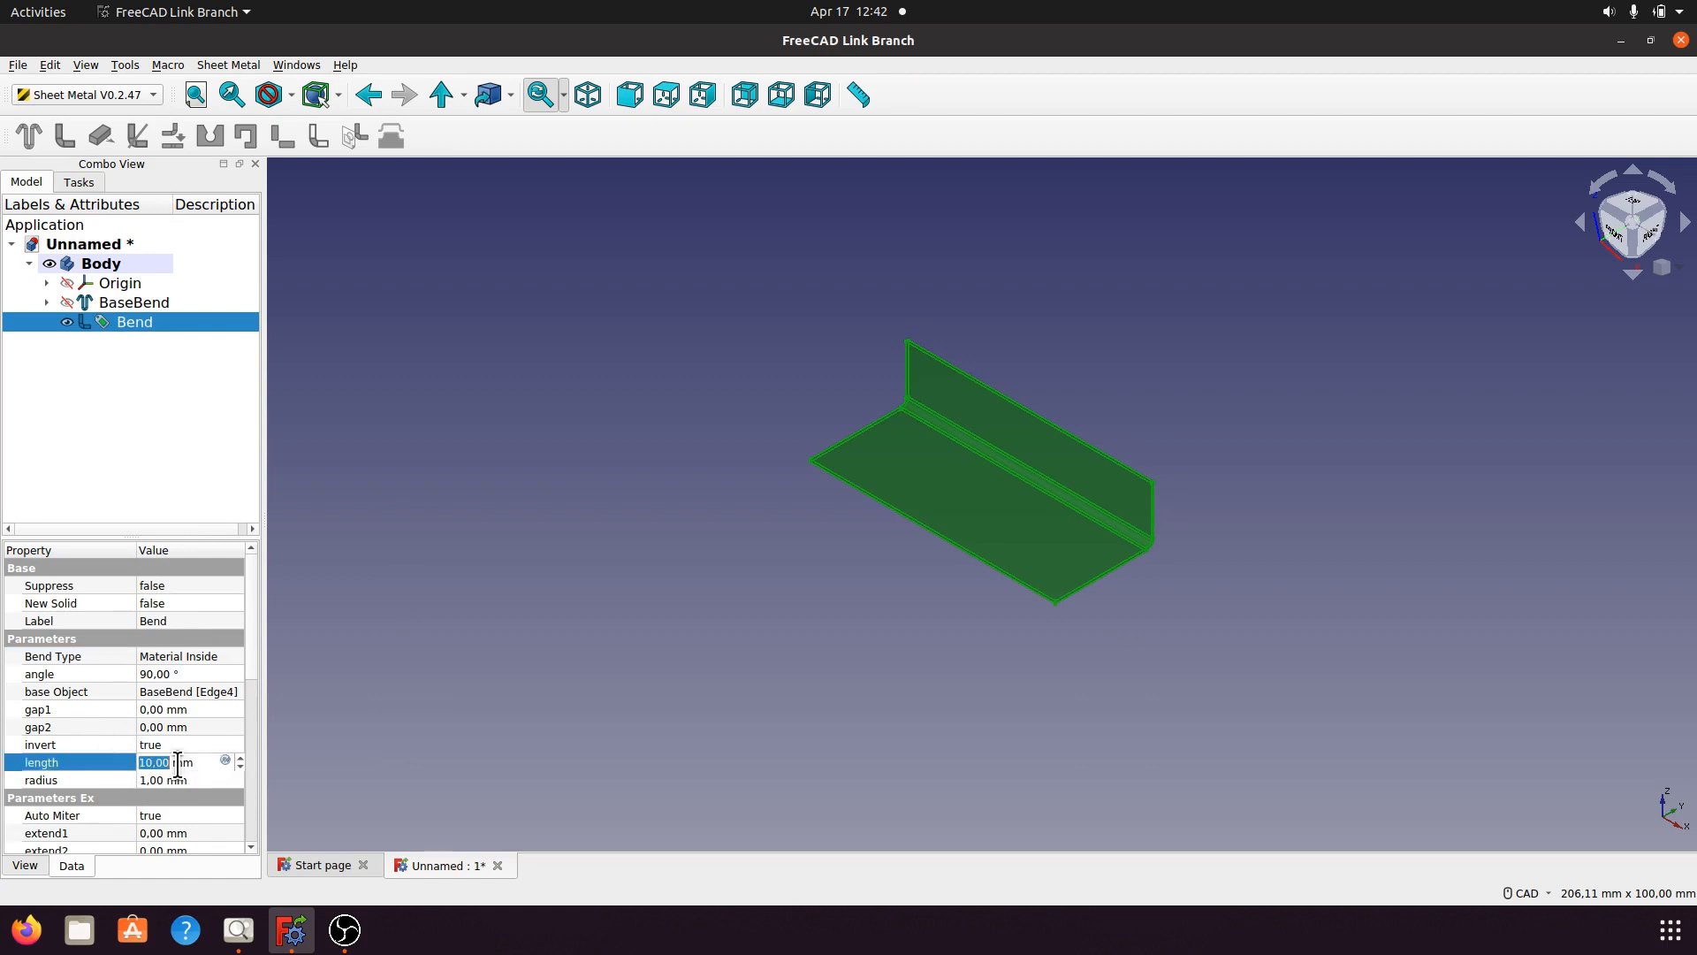
drag(199, 768, 142, 765)
text(10)
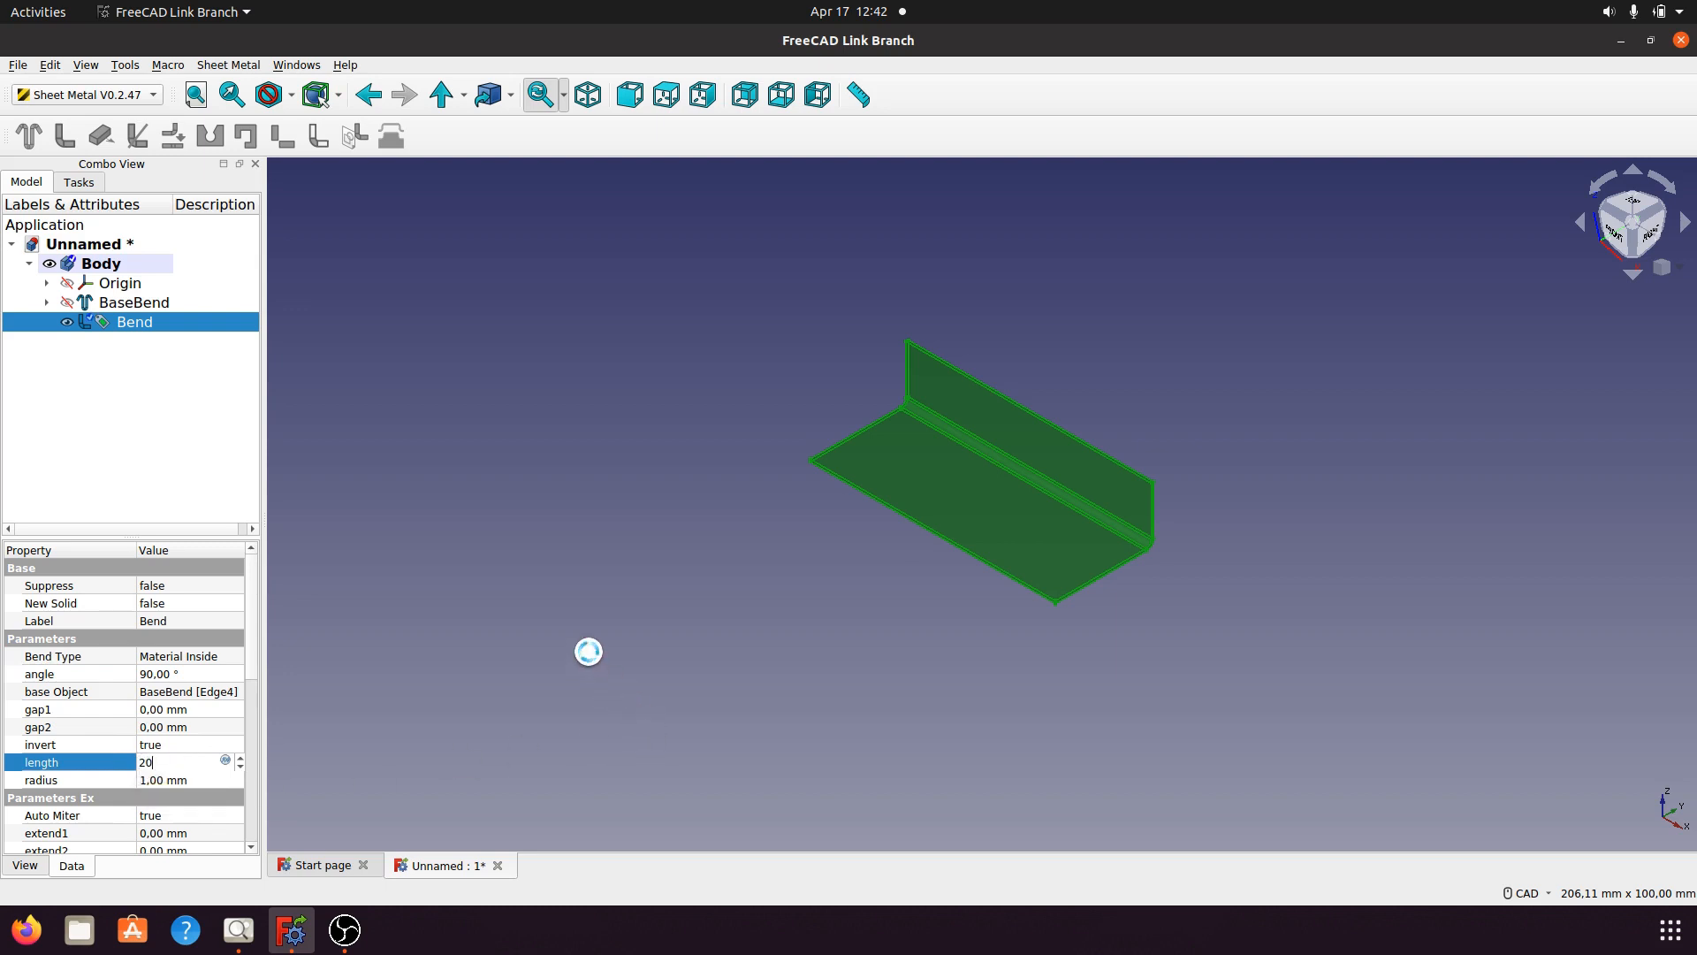
key(Return)
click(650, 576)
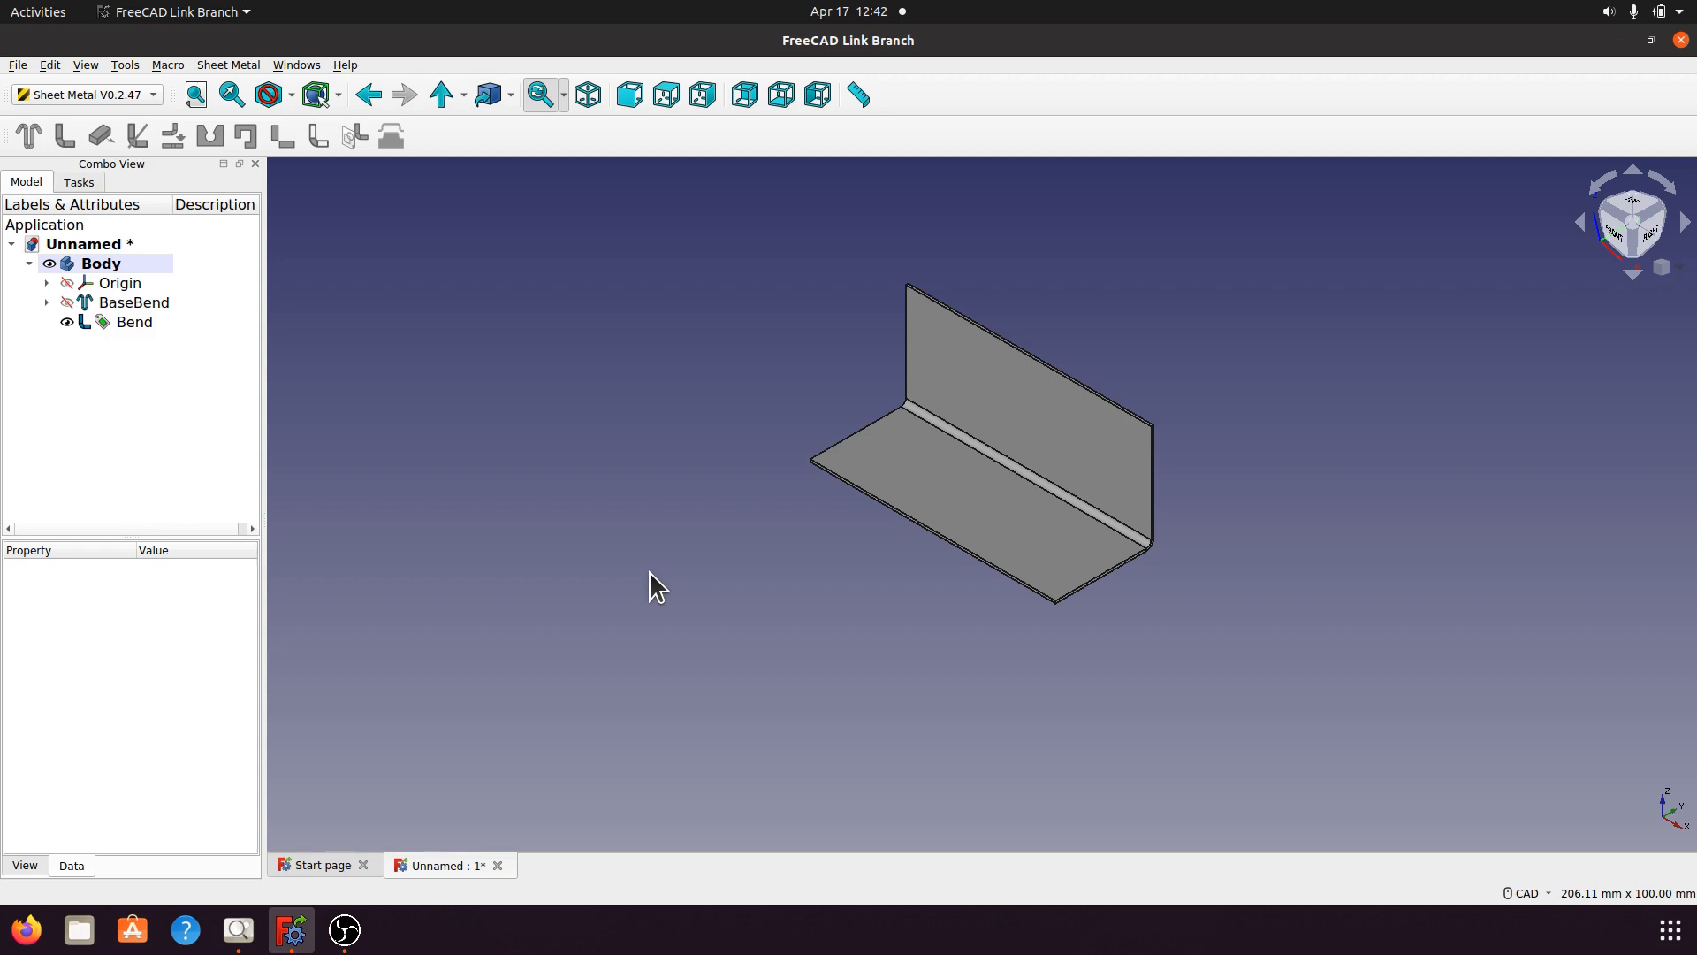
Inspect the bracket's end profile and set the wall's Bend Type to Material Outside.
middle_drag(1255, 655, 955, 445)
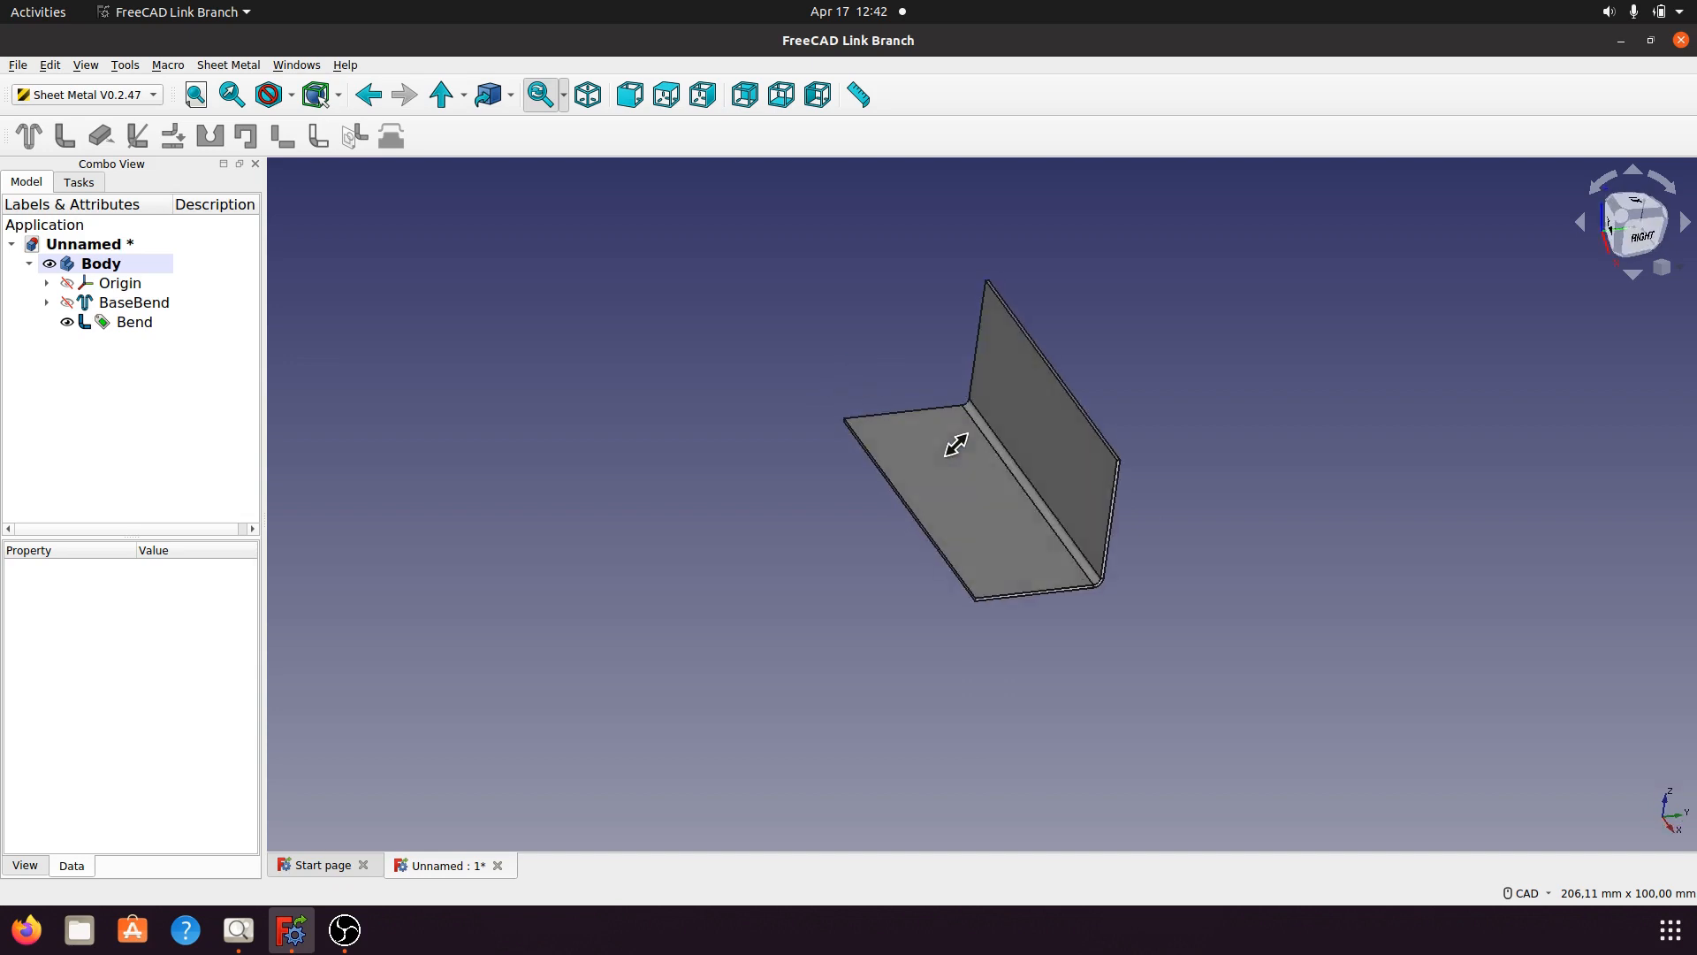
click(585, 94)
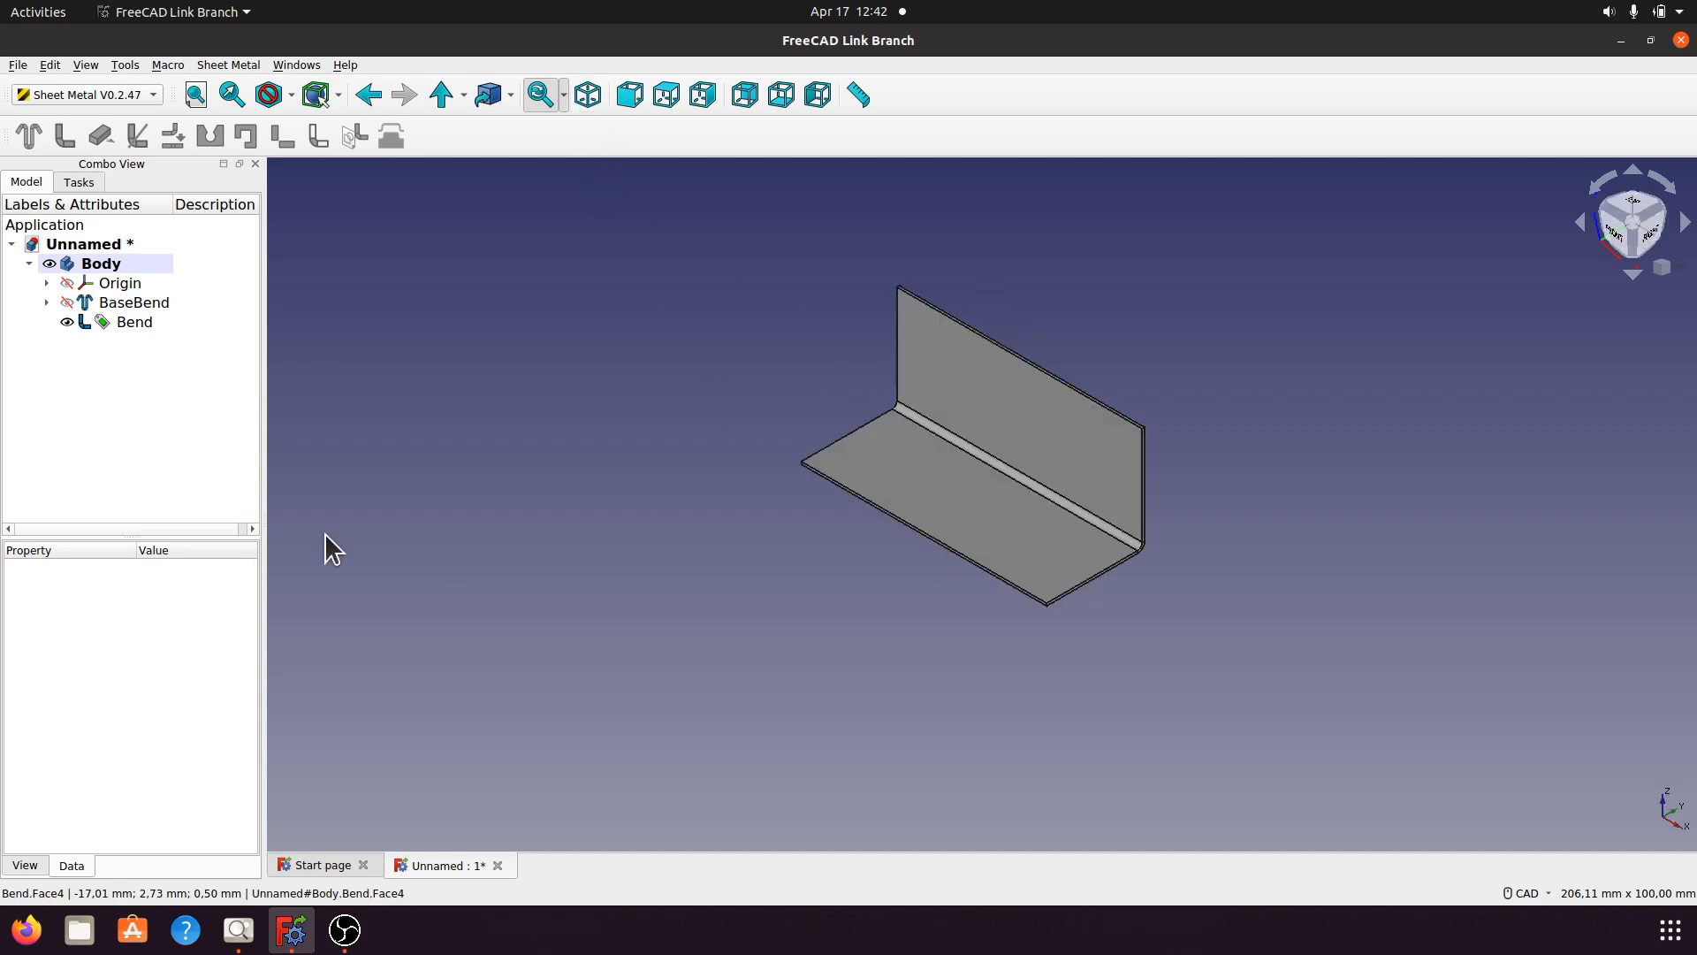
click(144, 324)
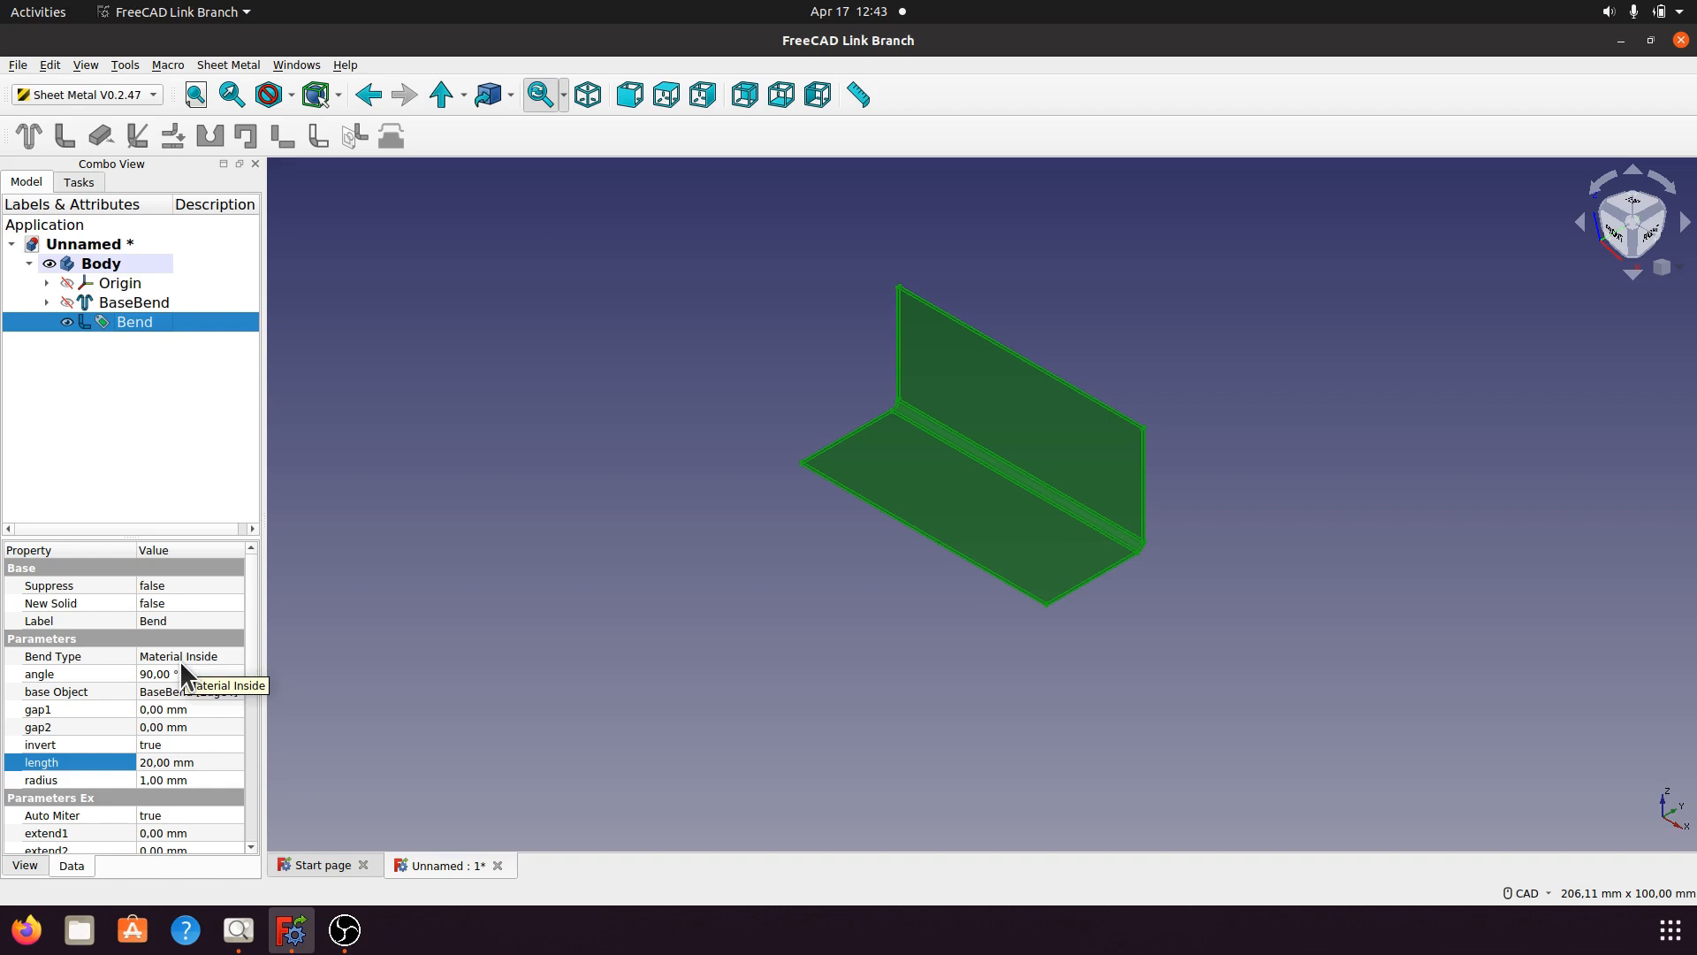
click(216, 656)
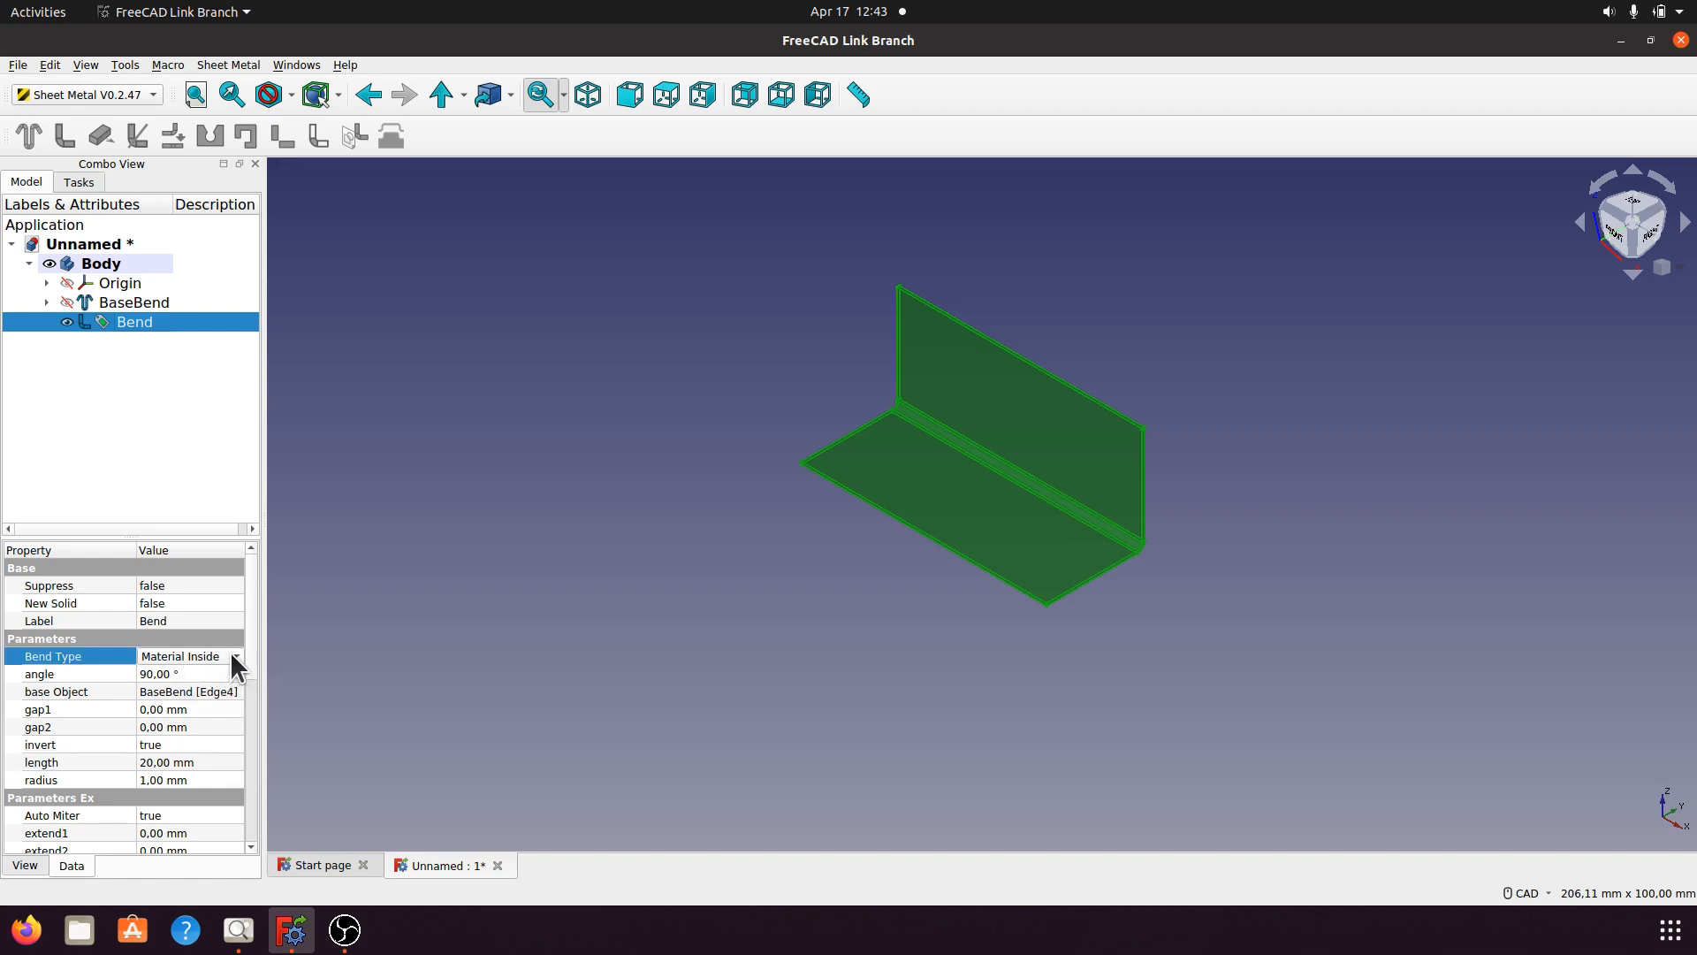
click(230, 652)
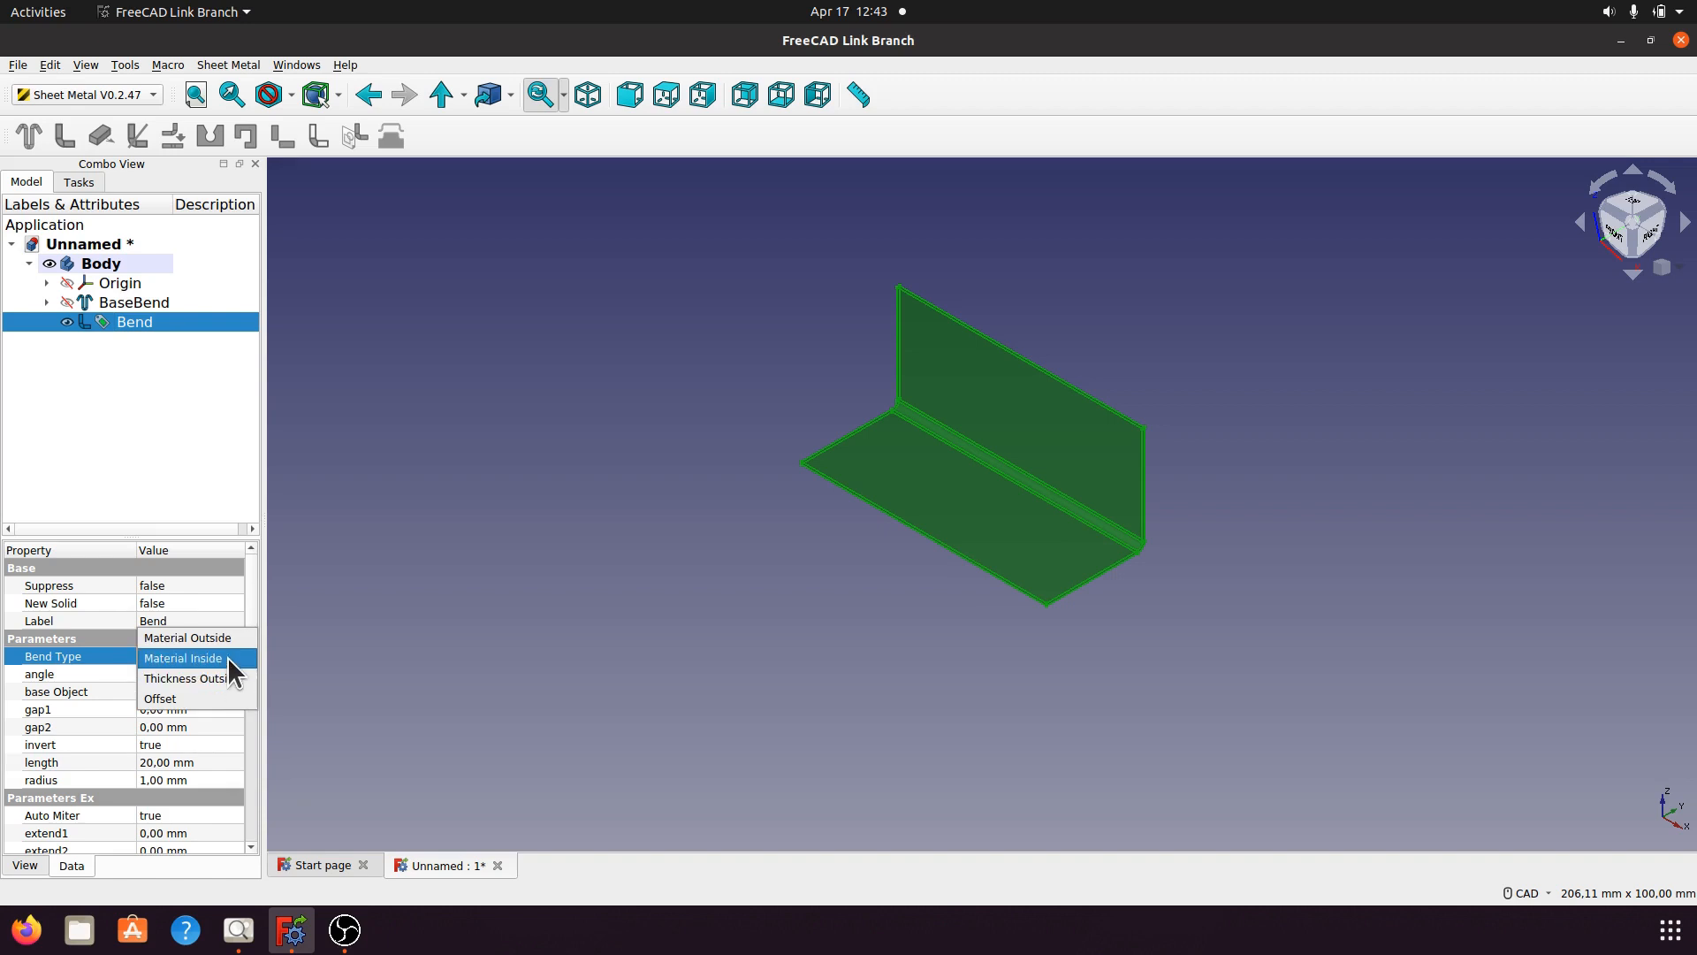
click(223, 639)
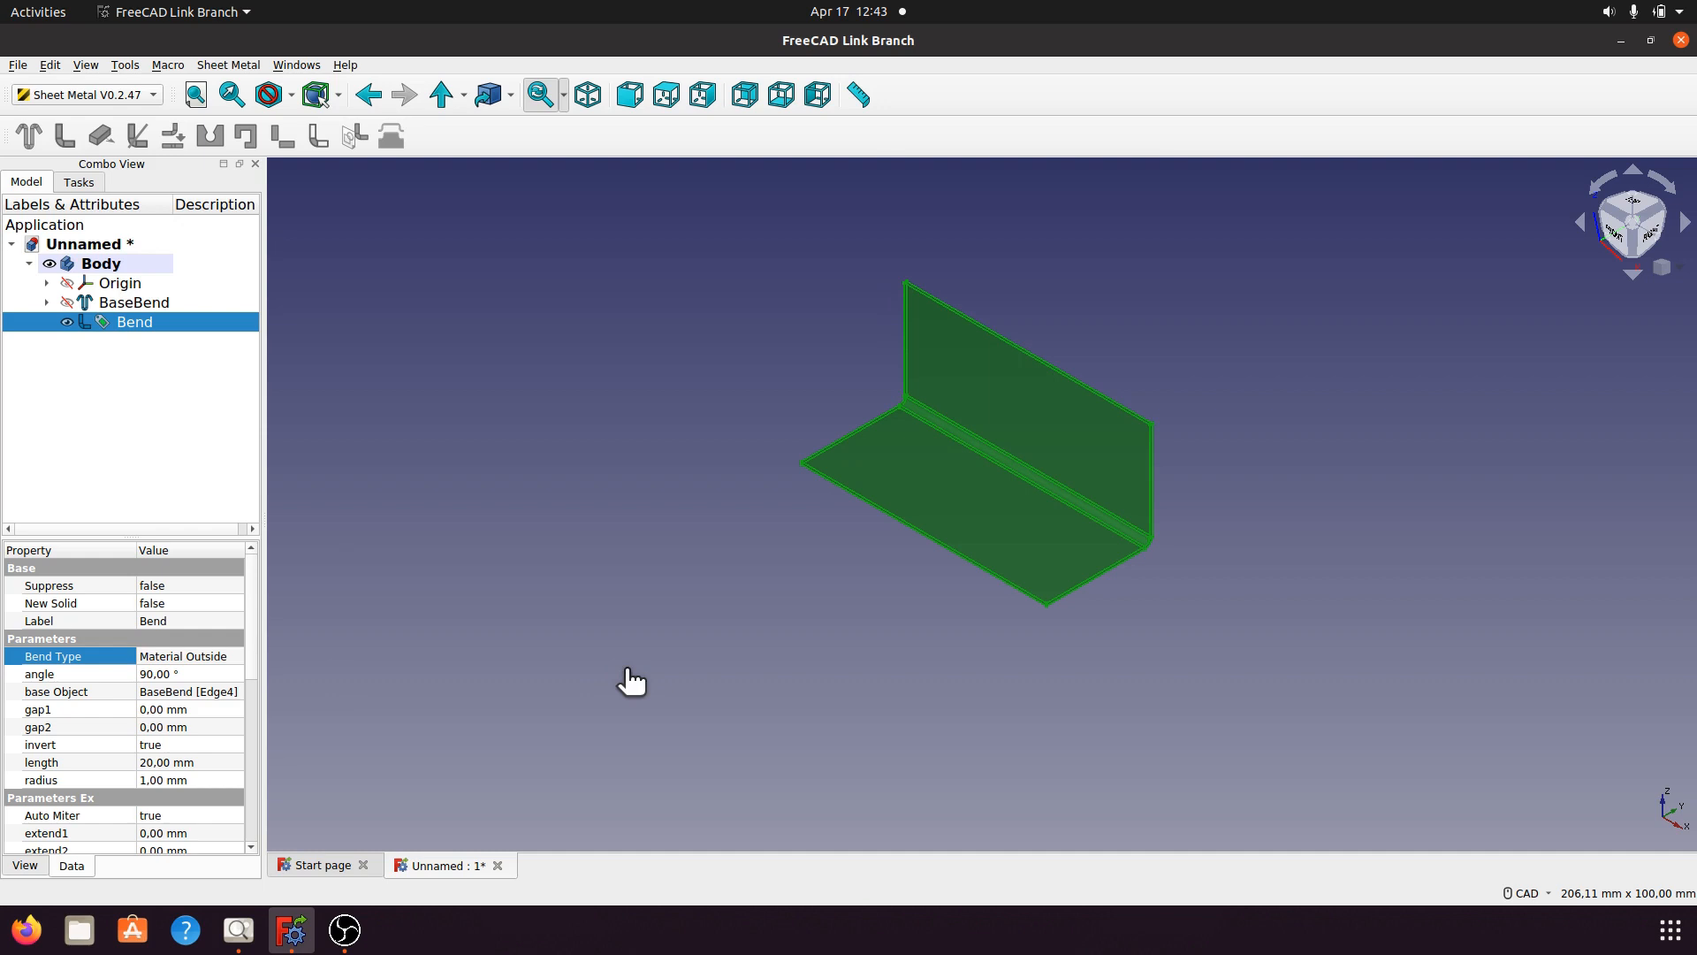
click(627, 670)
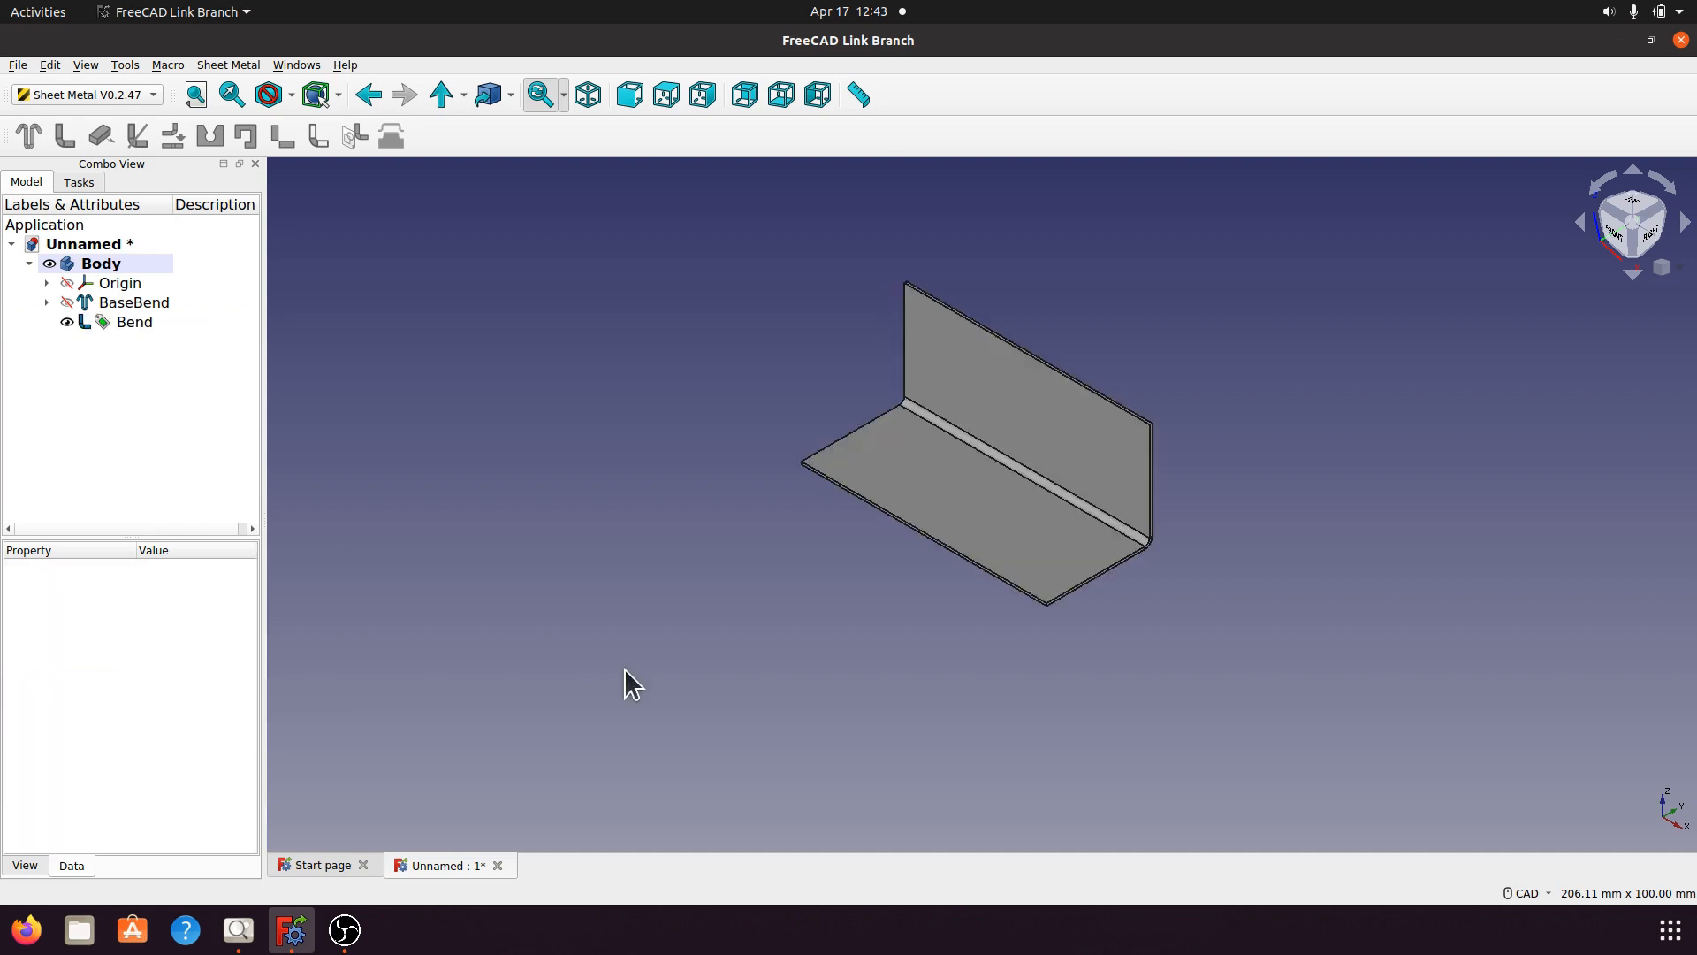
Switch to the Part Design workbench and measure the base plate's width at its end, from the outer corner to the start of the bend.
middle_drag(1080, 693, 837, 624)
middle_drag(1124, 568, 902, 663)
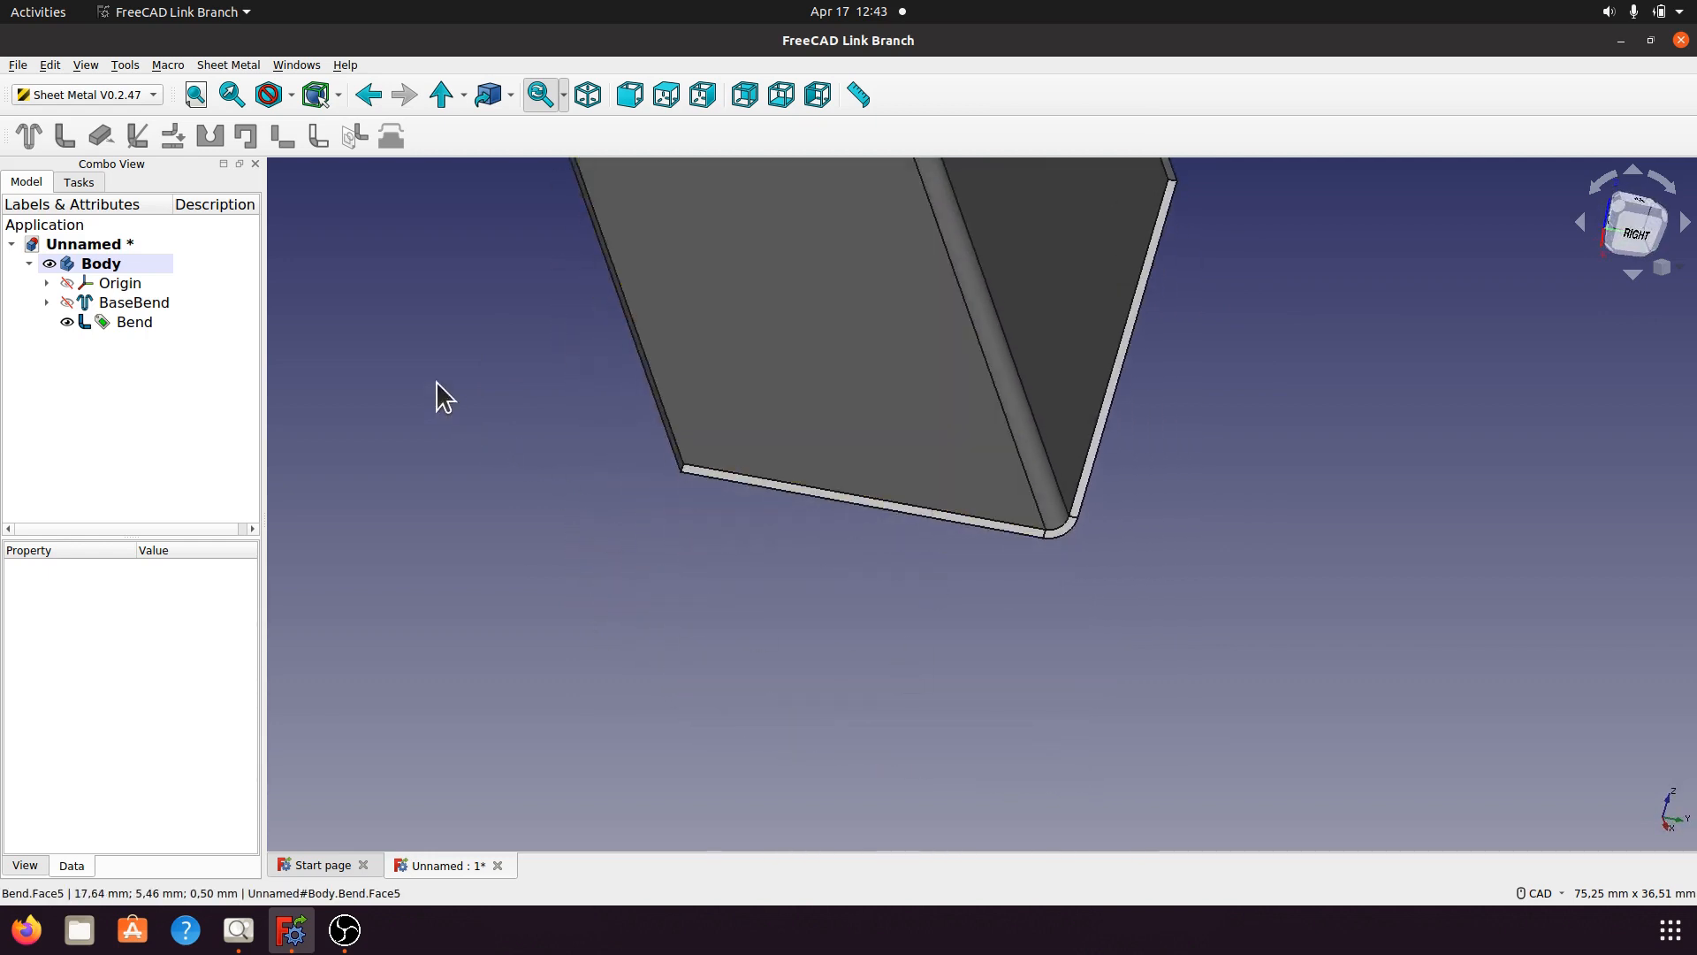
click(152, 94)
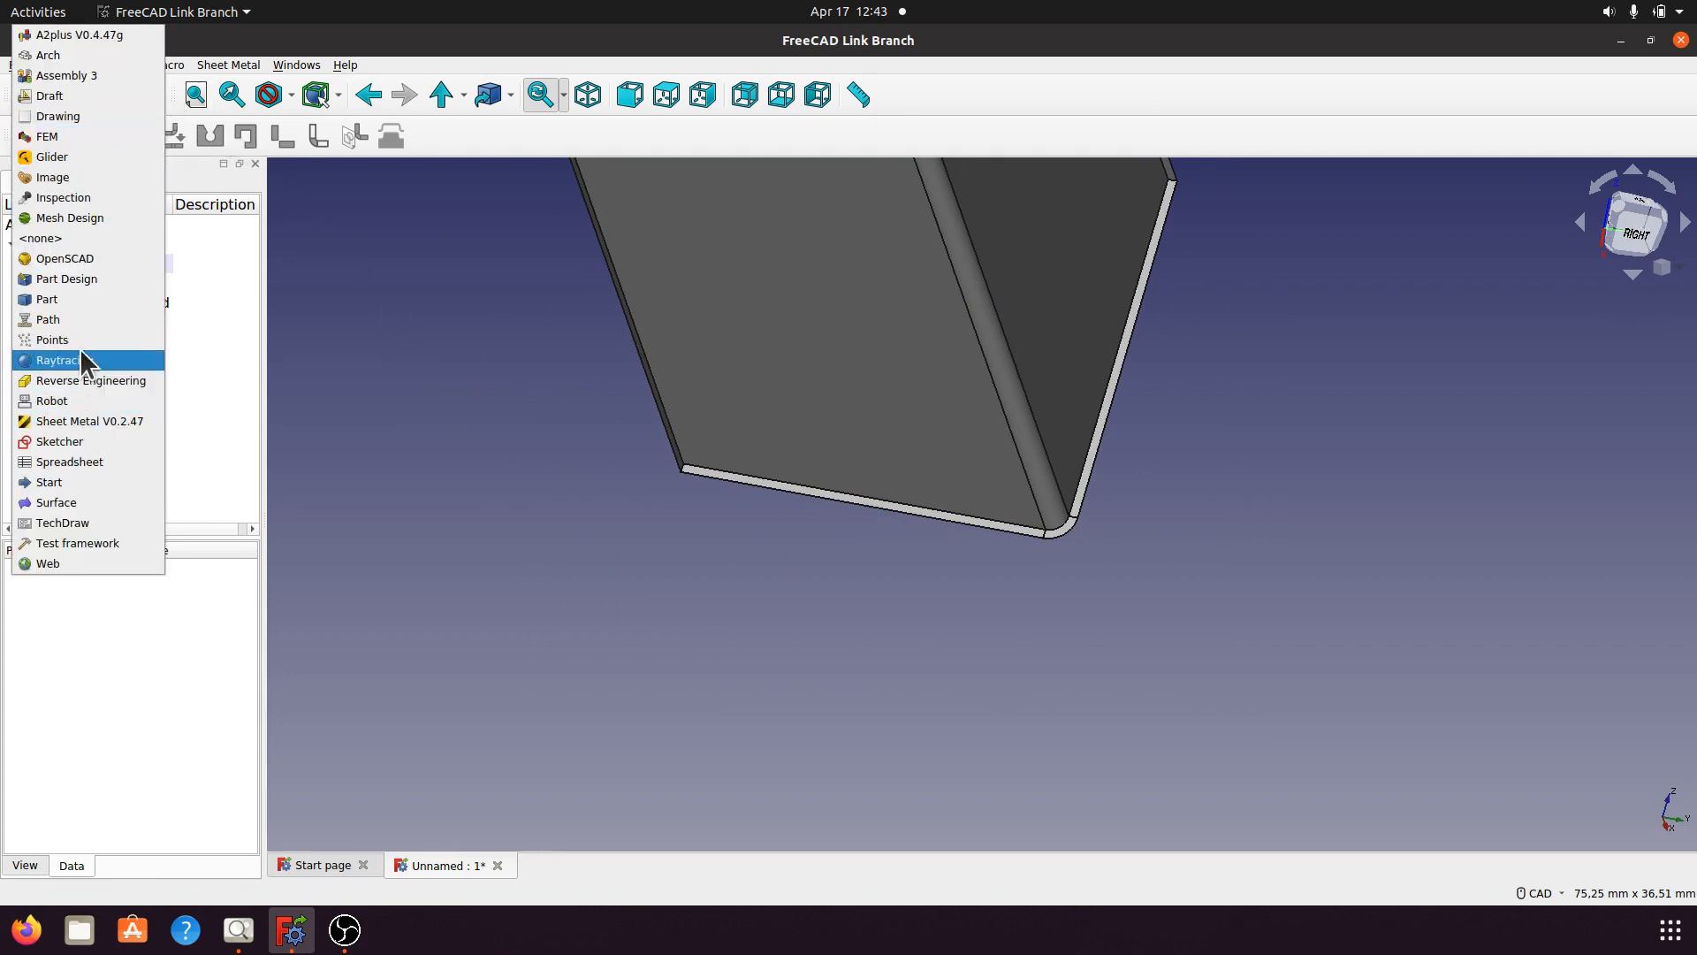
click(79, 281)
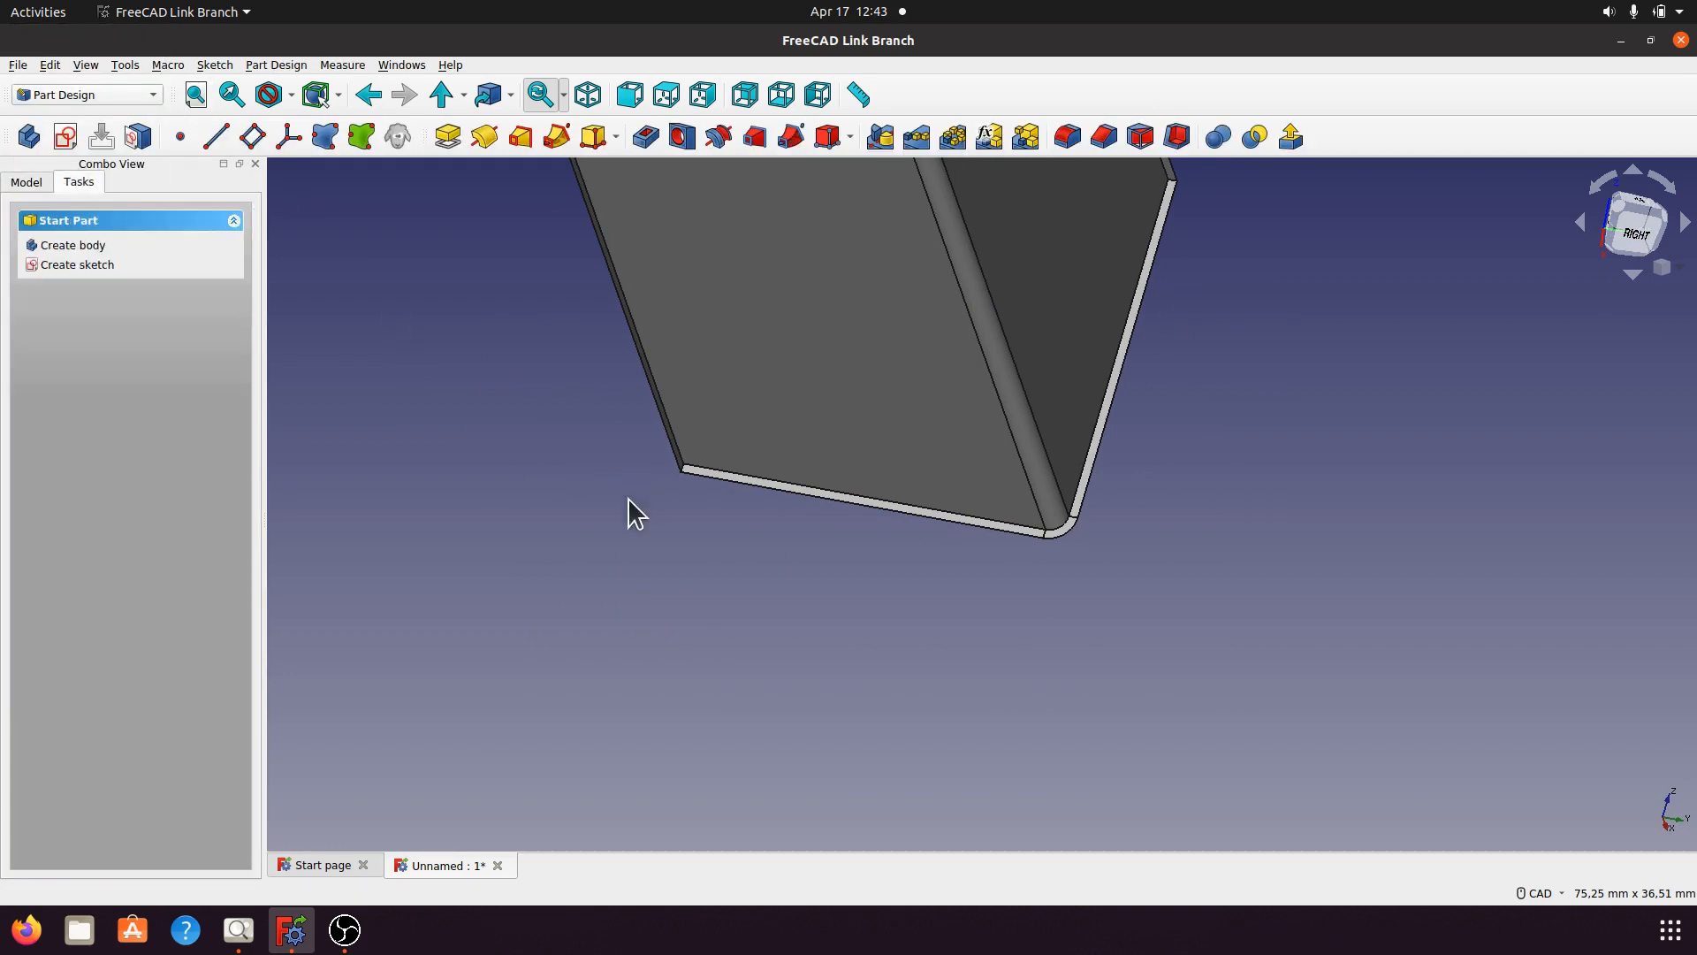
click(857, 95)
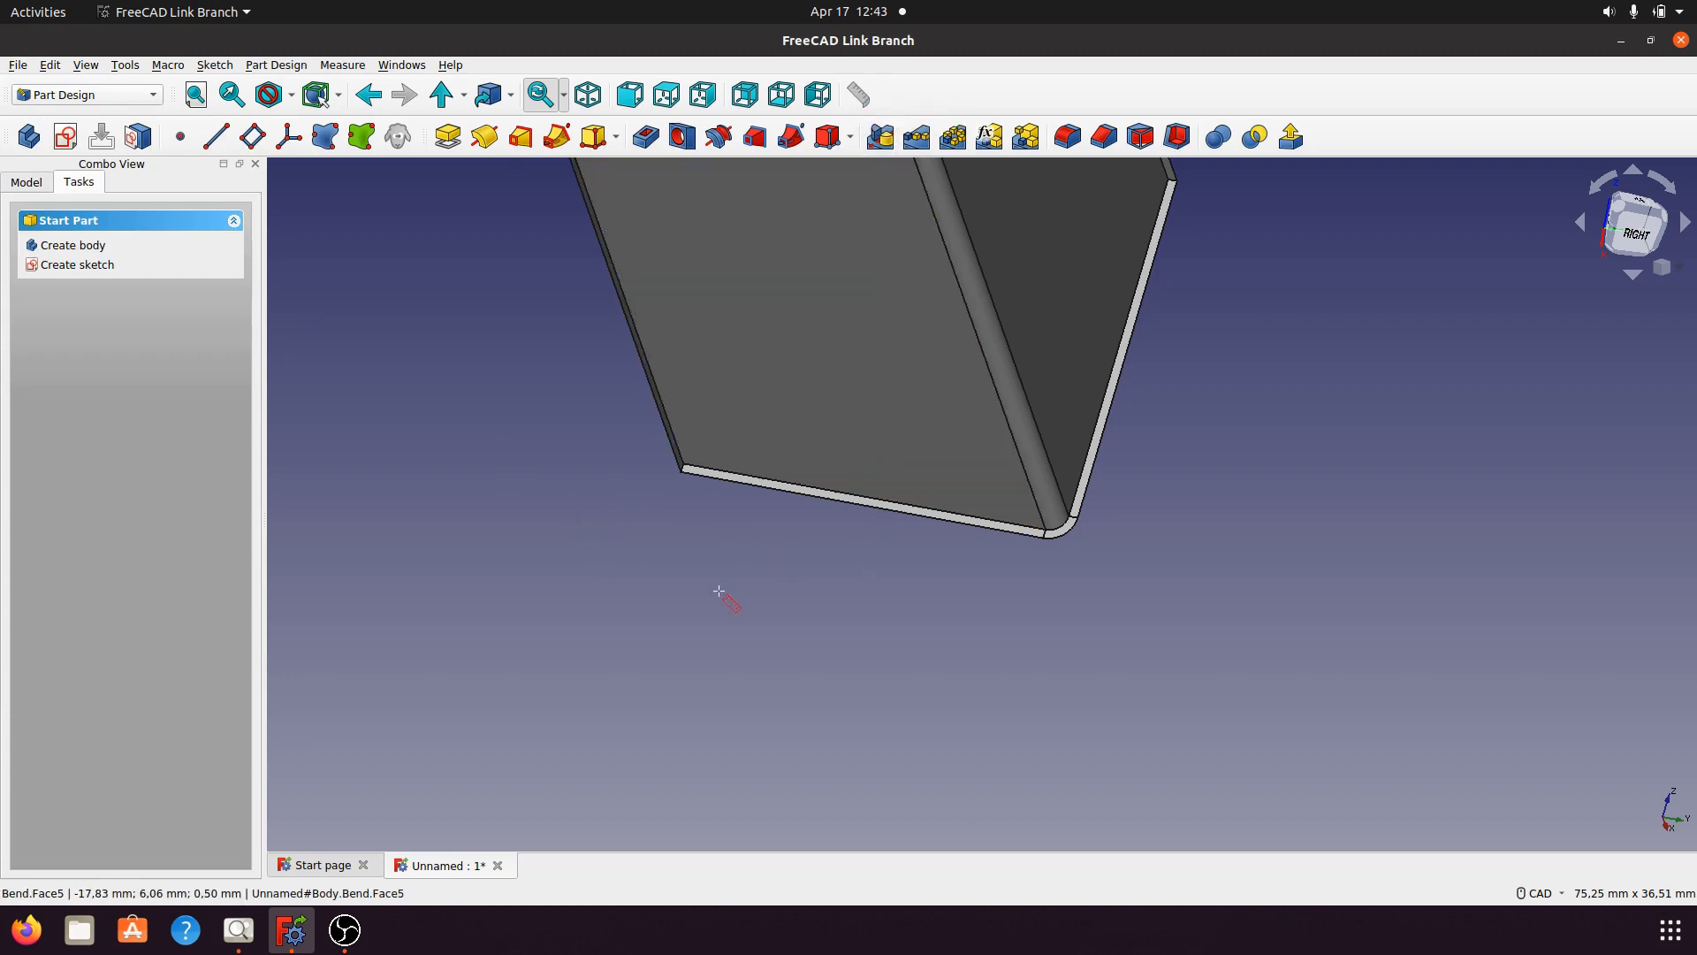
click(681, 471)
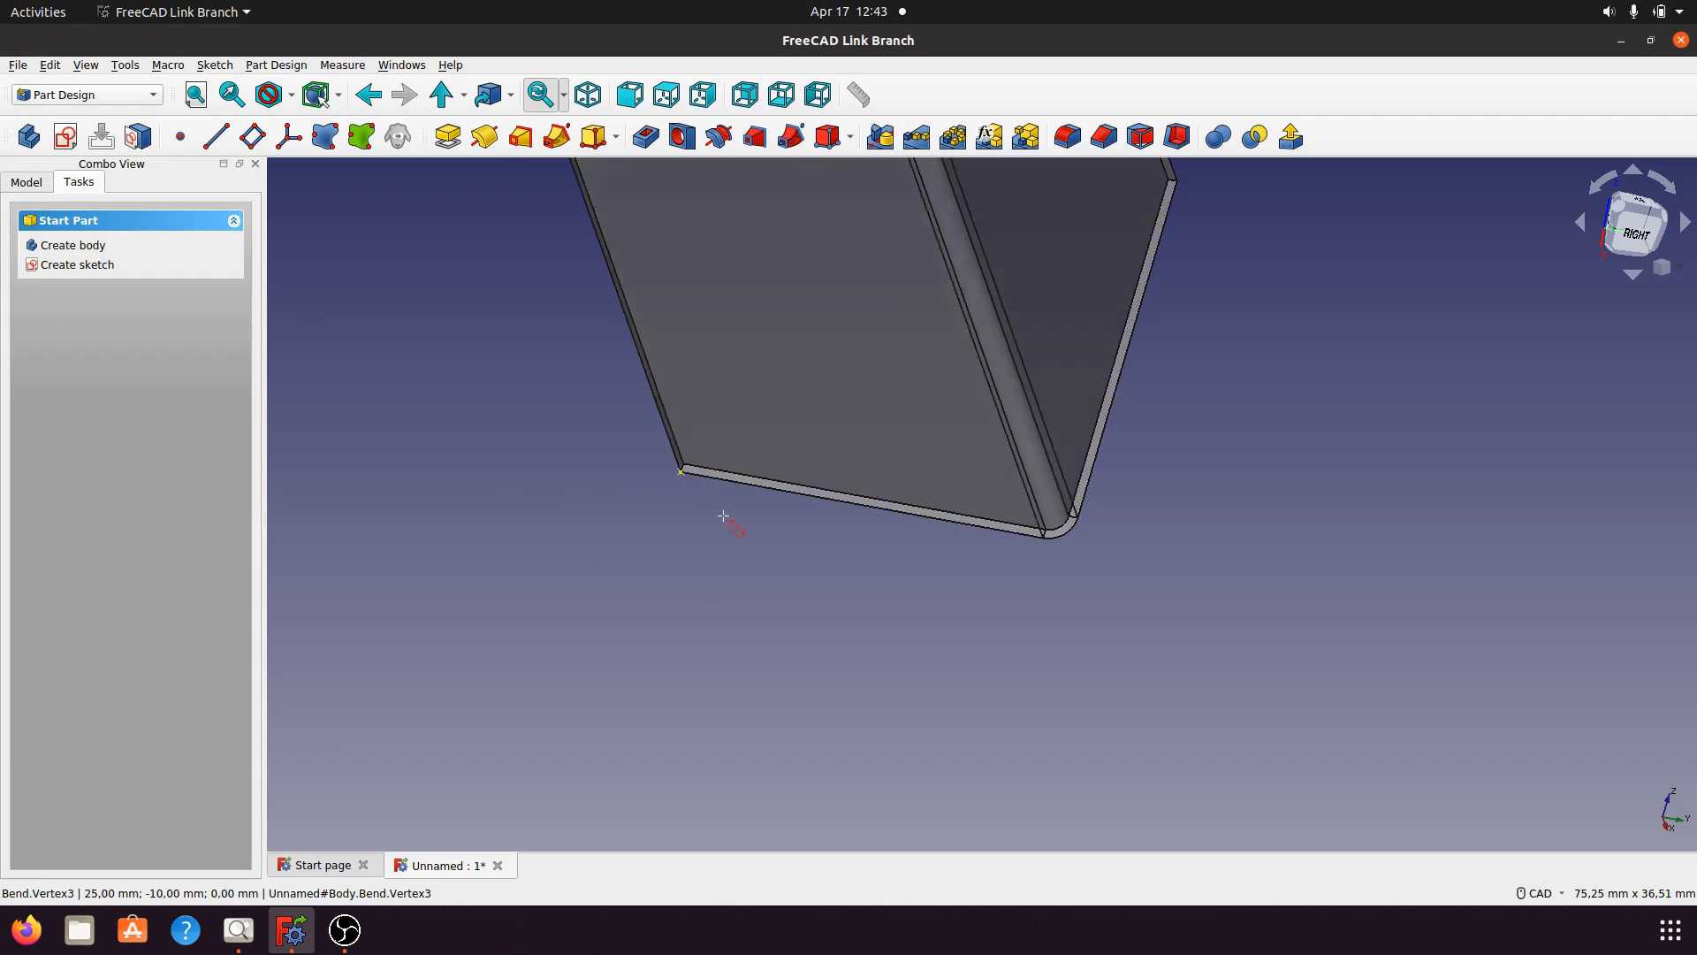
click(1045, 537)
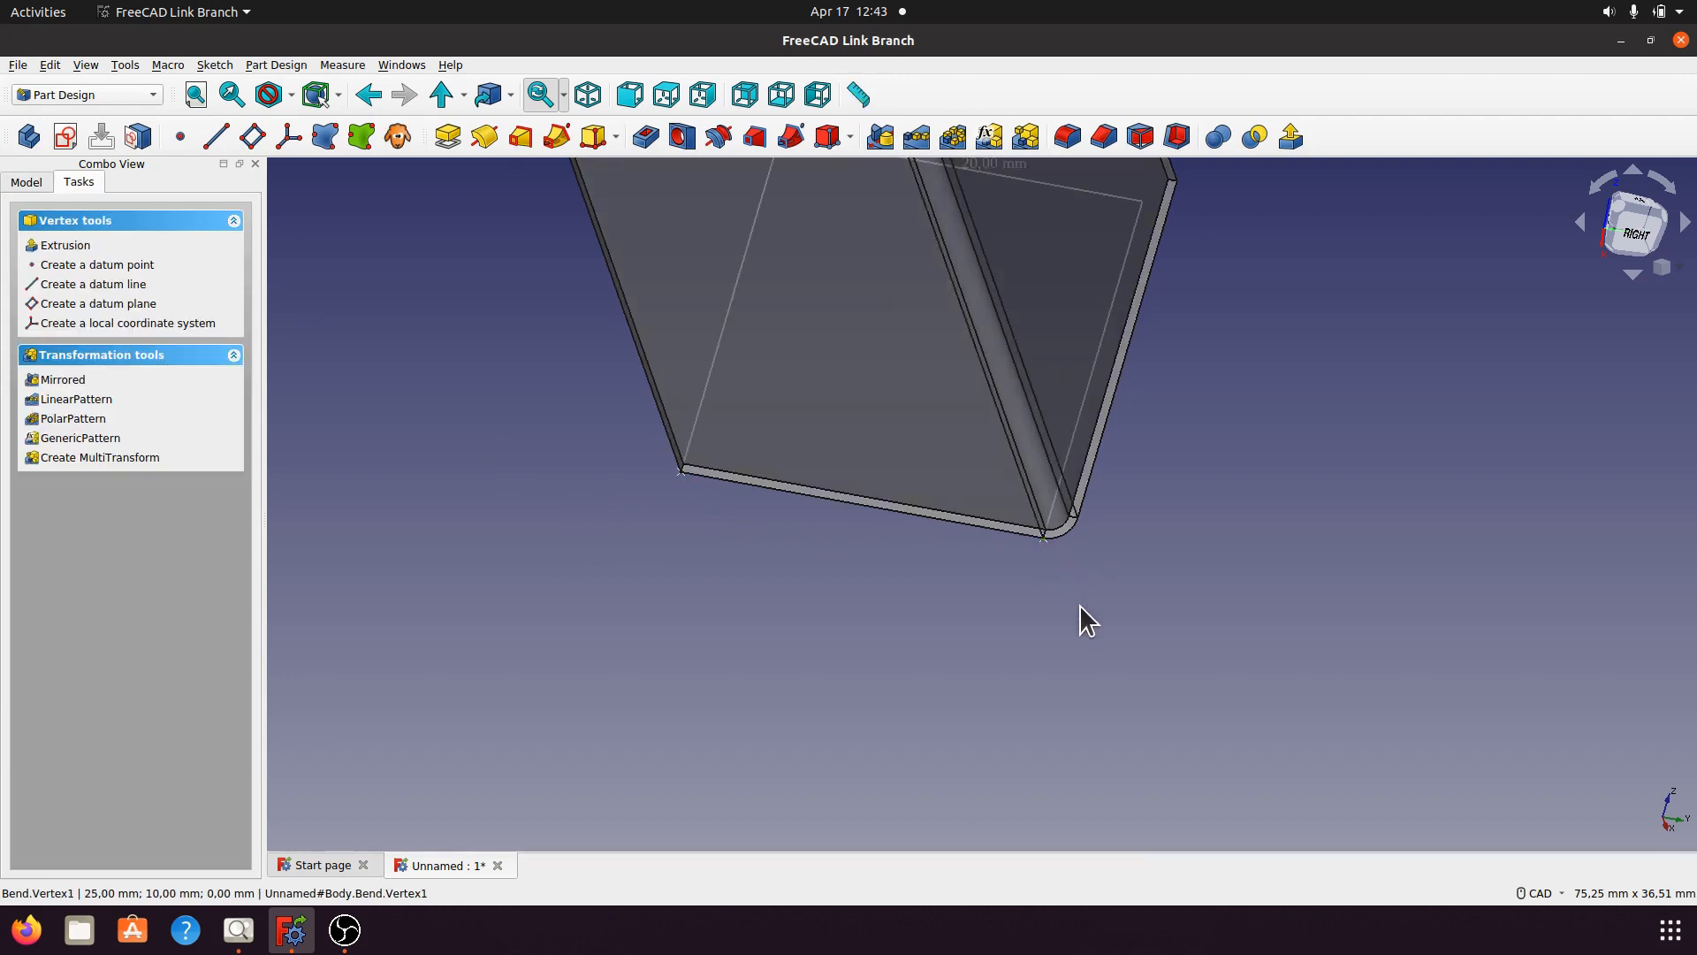
scroll(811, 624, down, 3)
scroll(811, 649, up, 1)
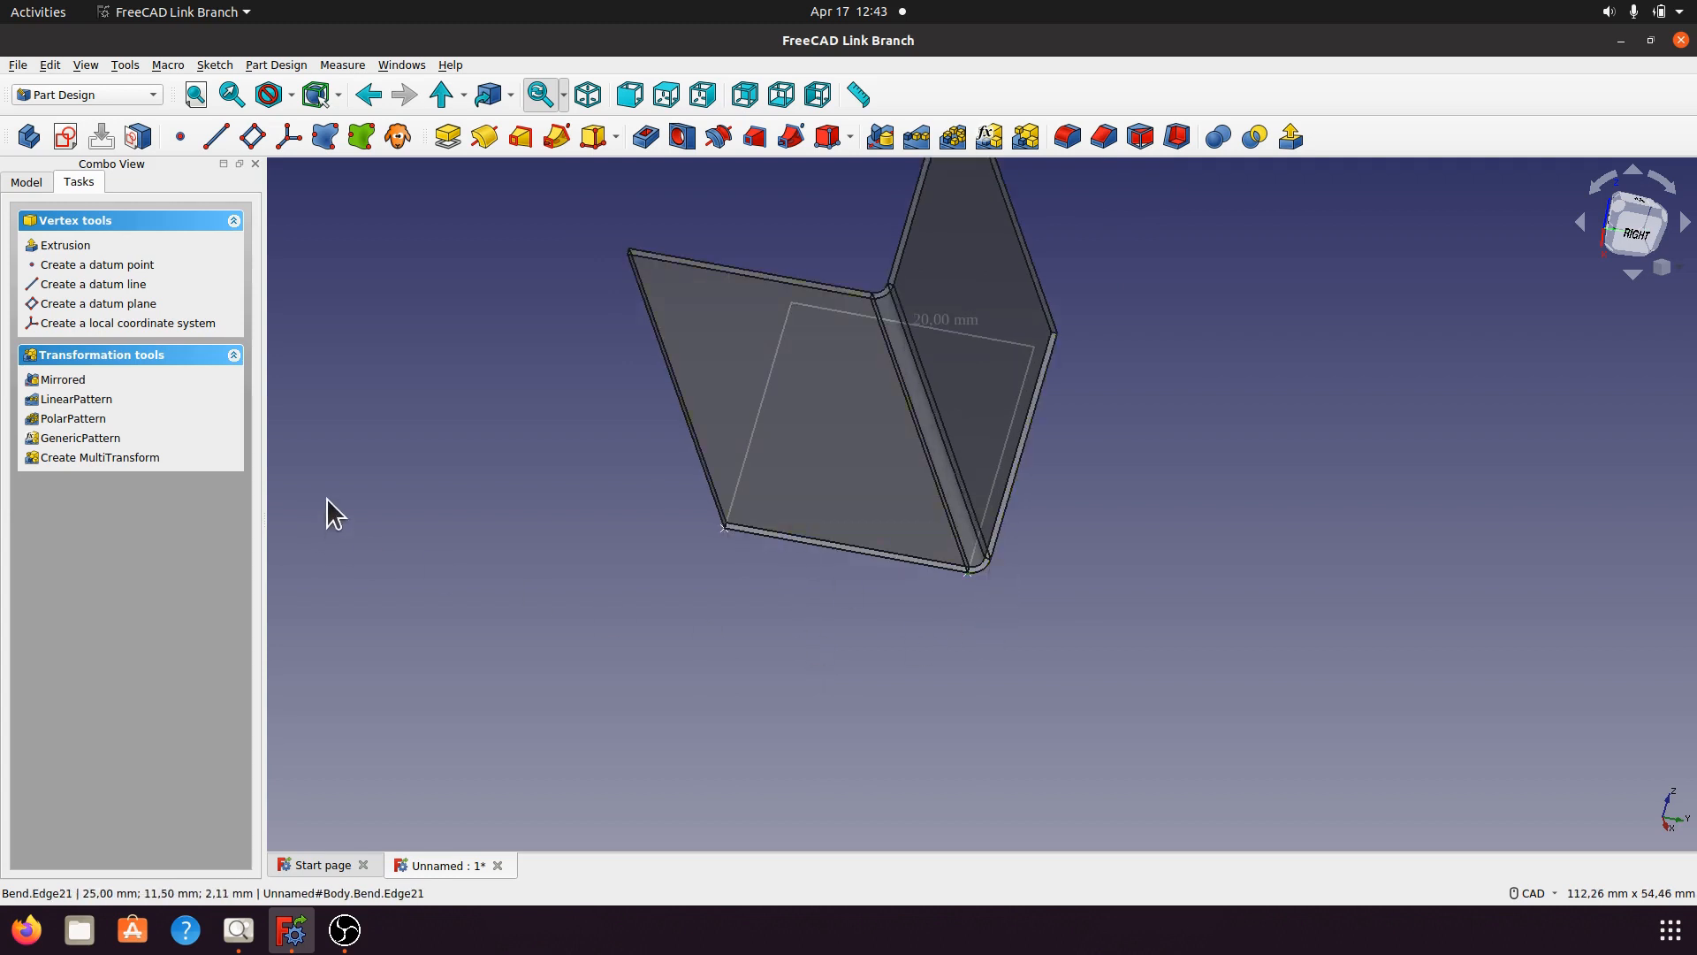
Set the bent wall's Bend Type to Material Inside.
click(26, 181)
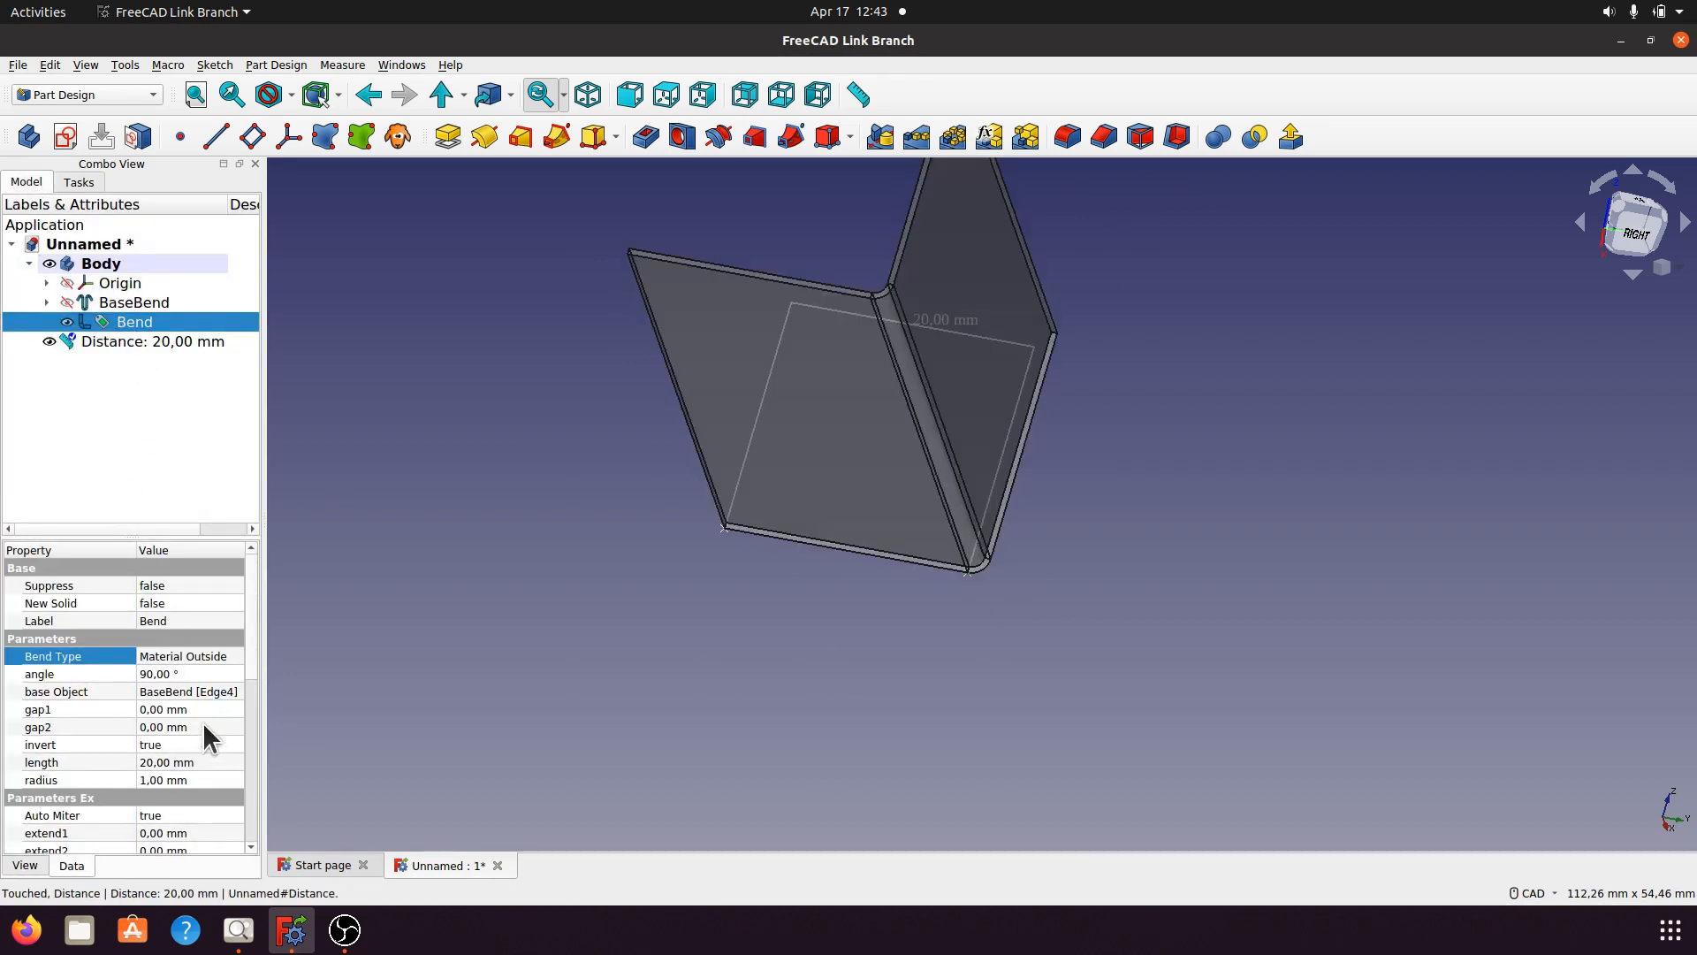
click(222, 656)
click(237, 654)
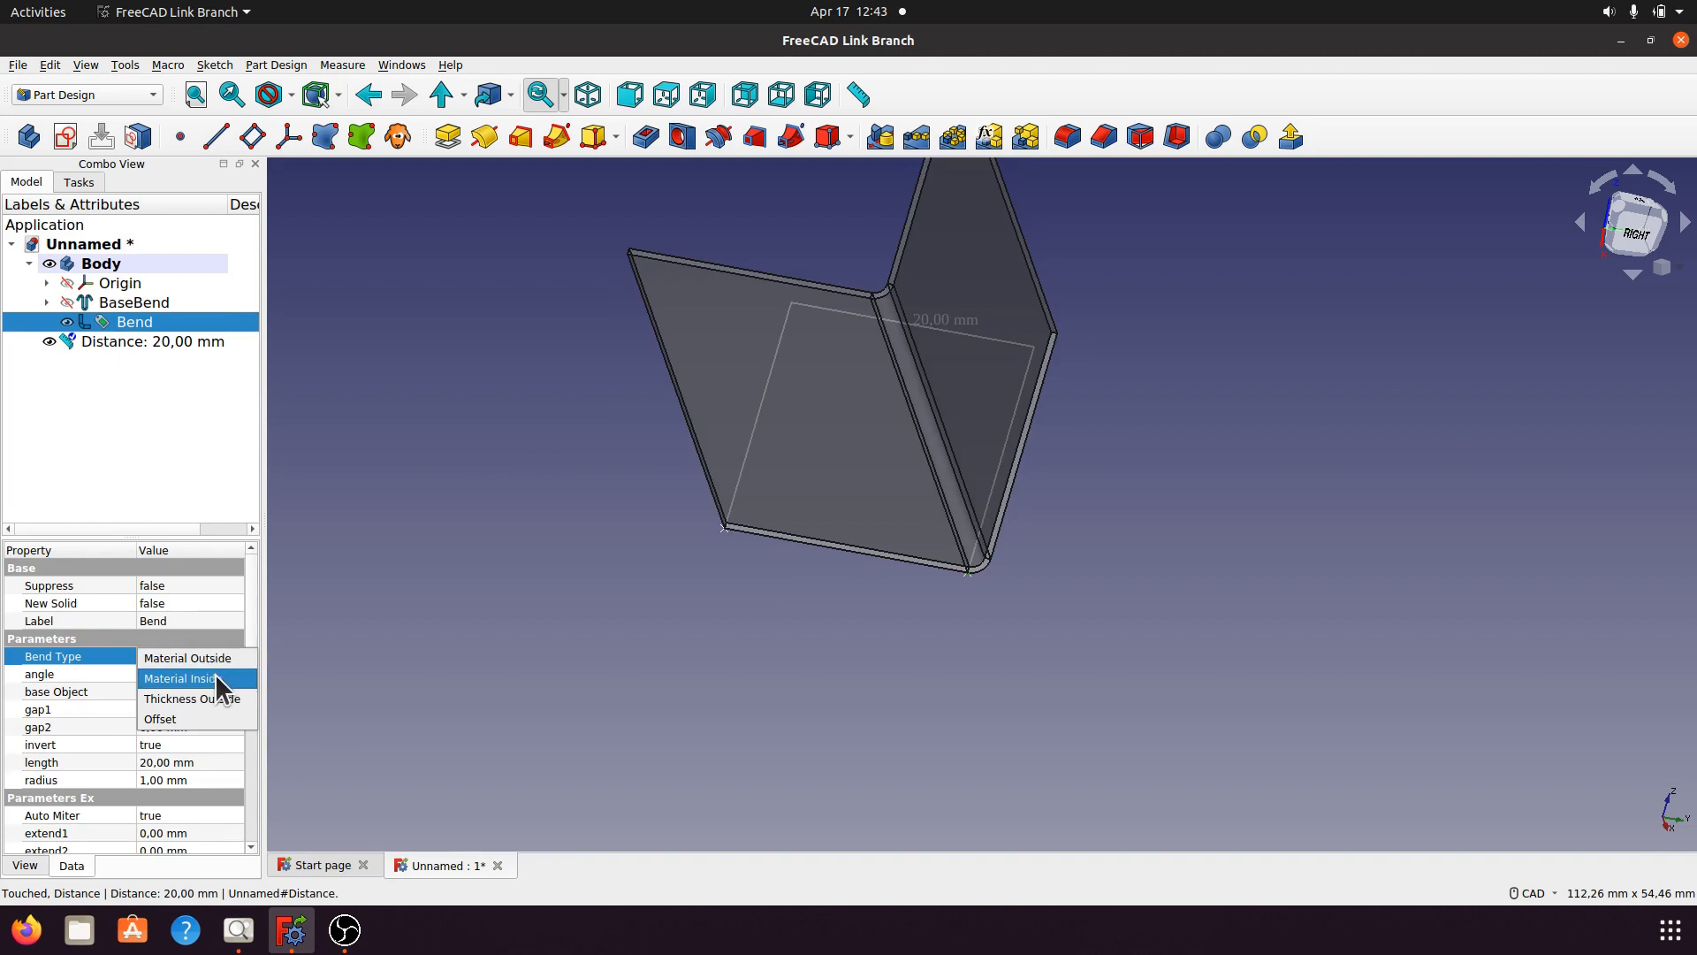
click(214, 674)
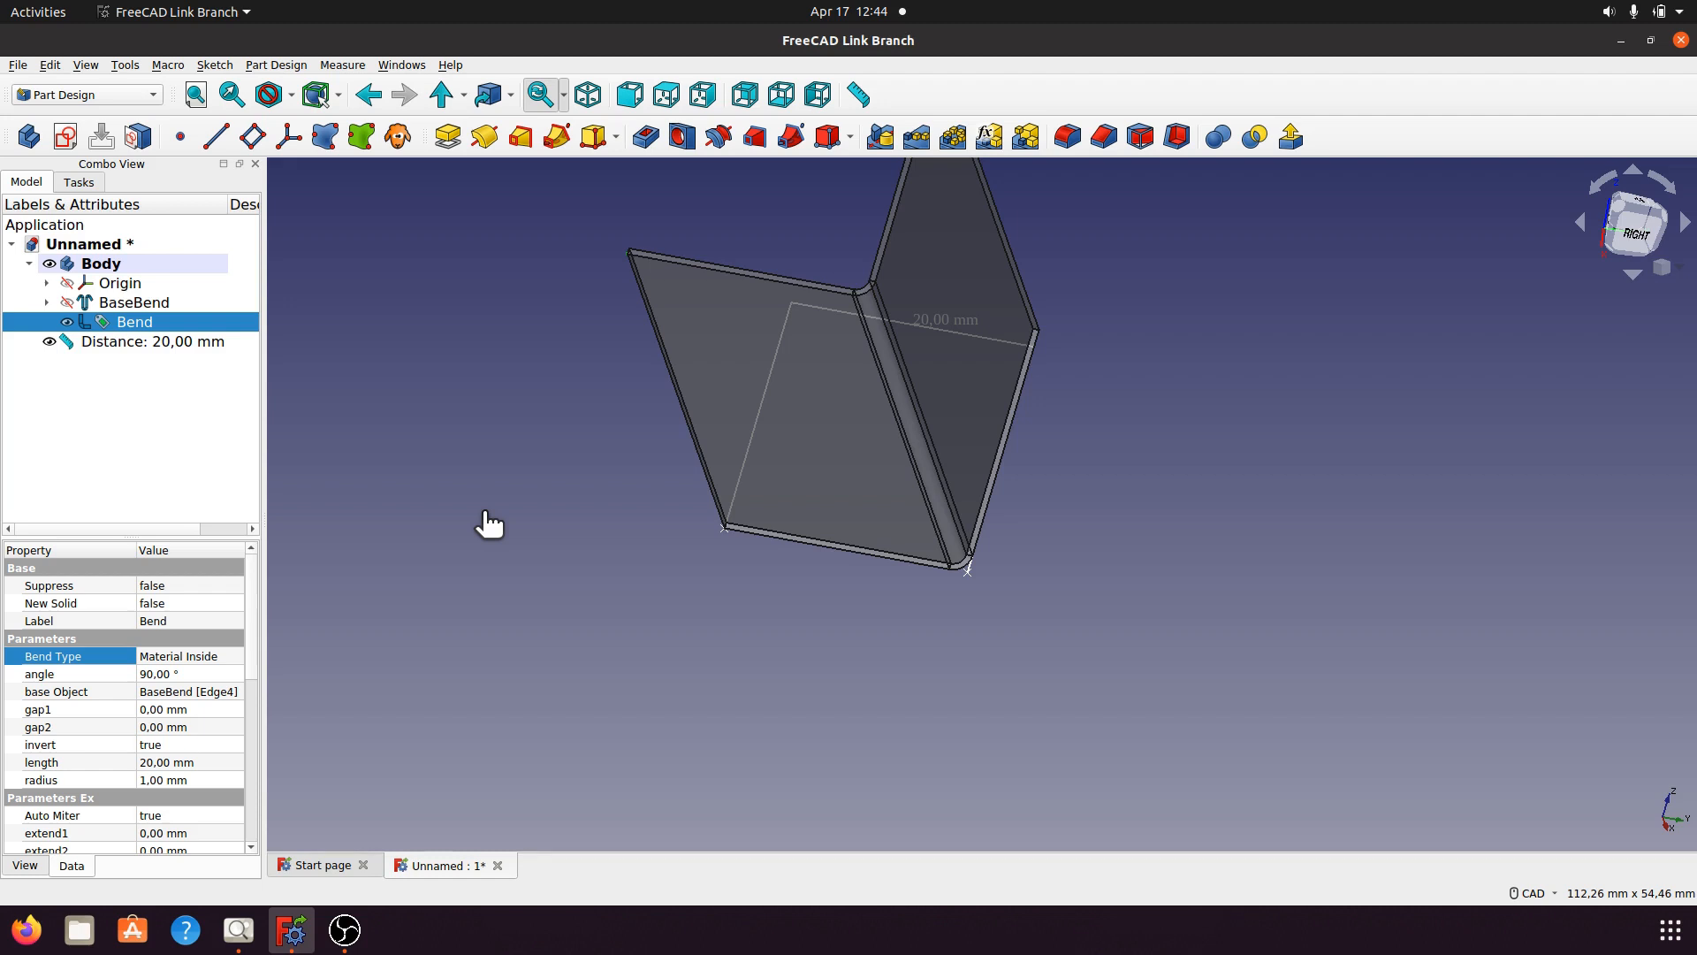
Delete the base plate's distance measurement.
click(140, 343)
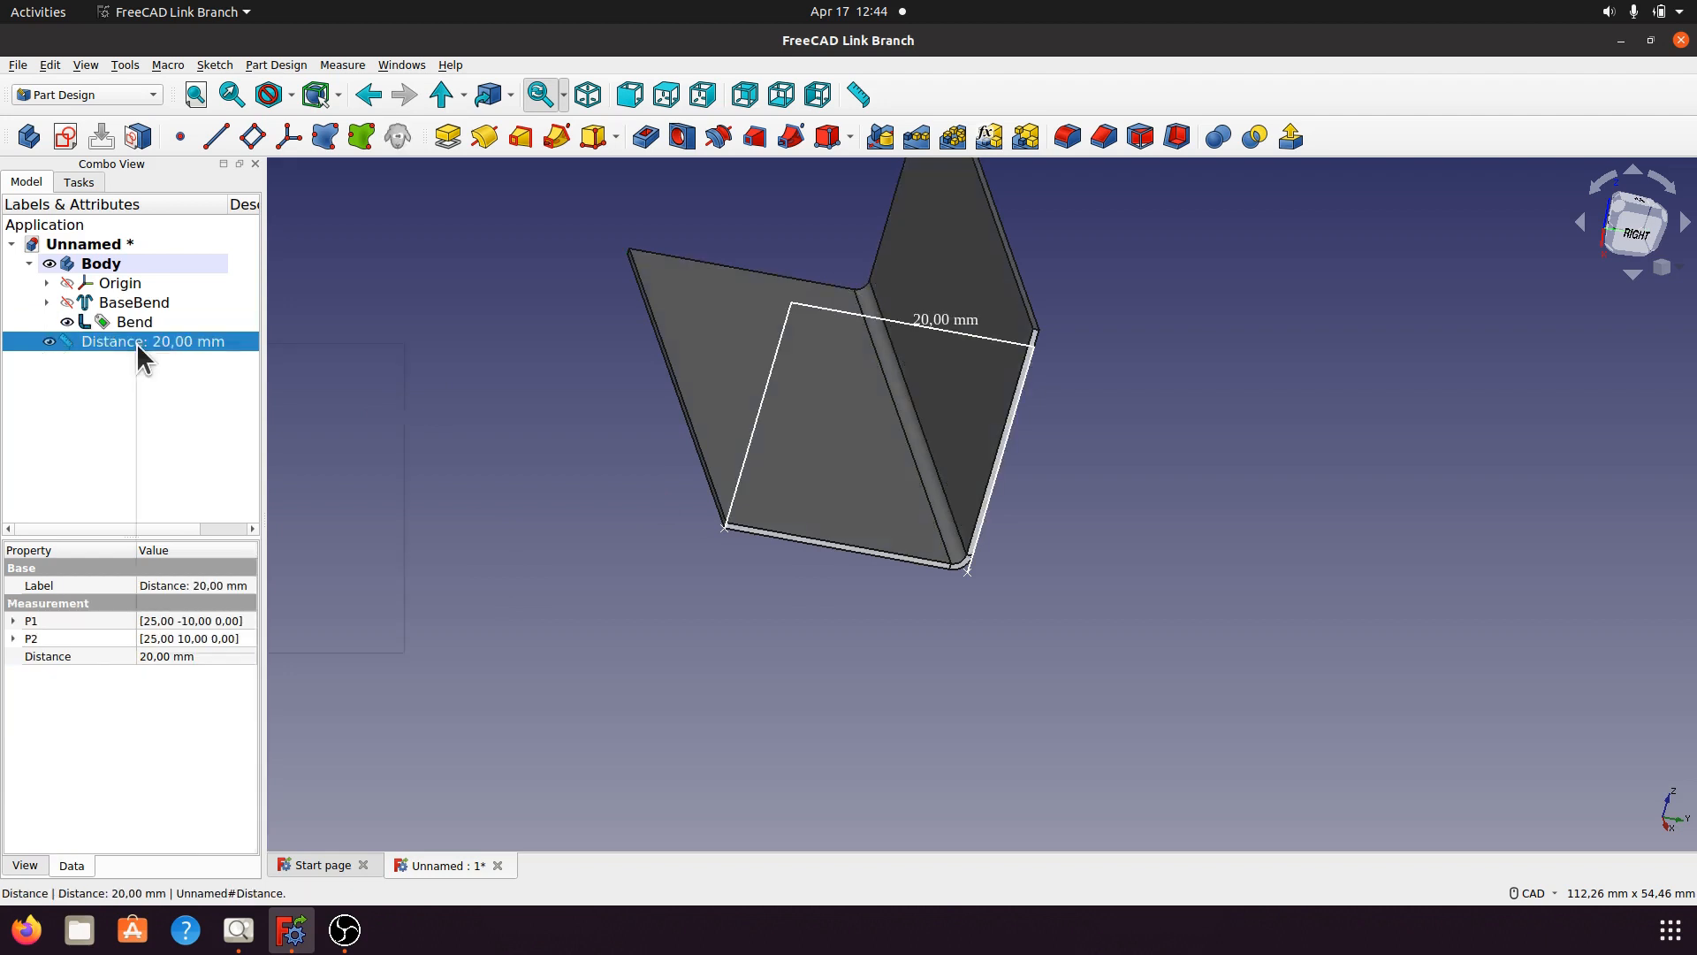
right_click(138, 343)
click(183, 461)
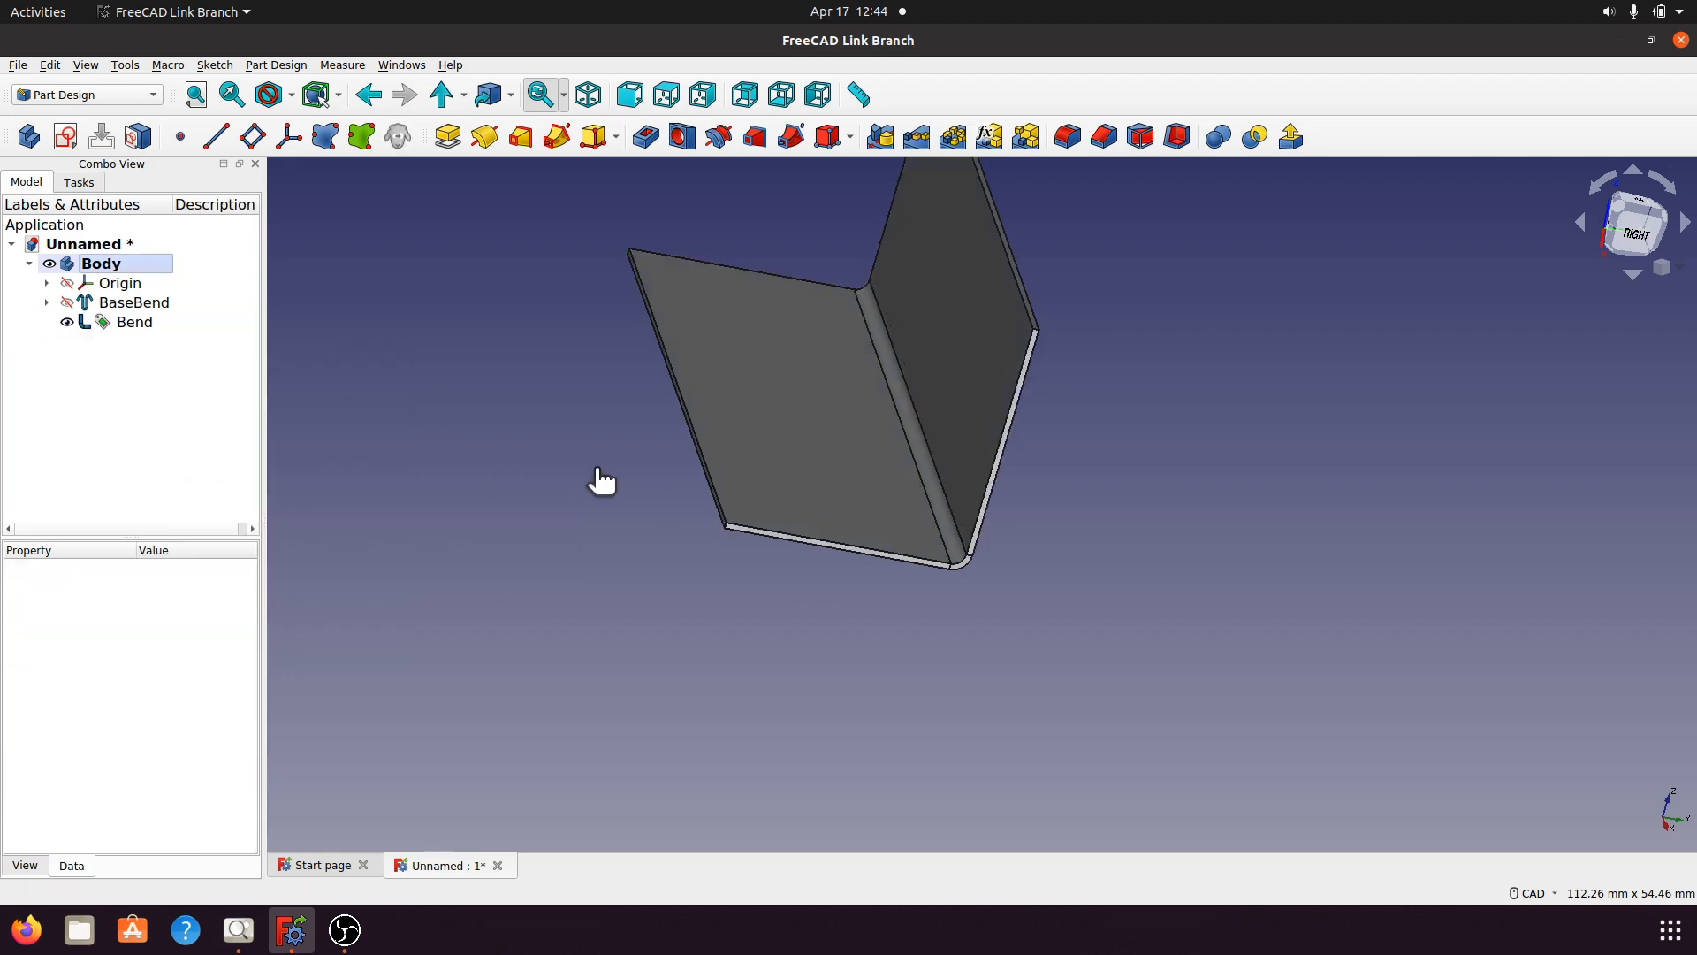
click(145, 320)
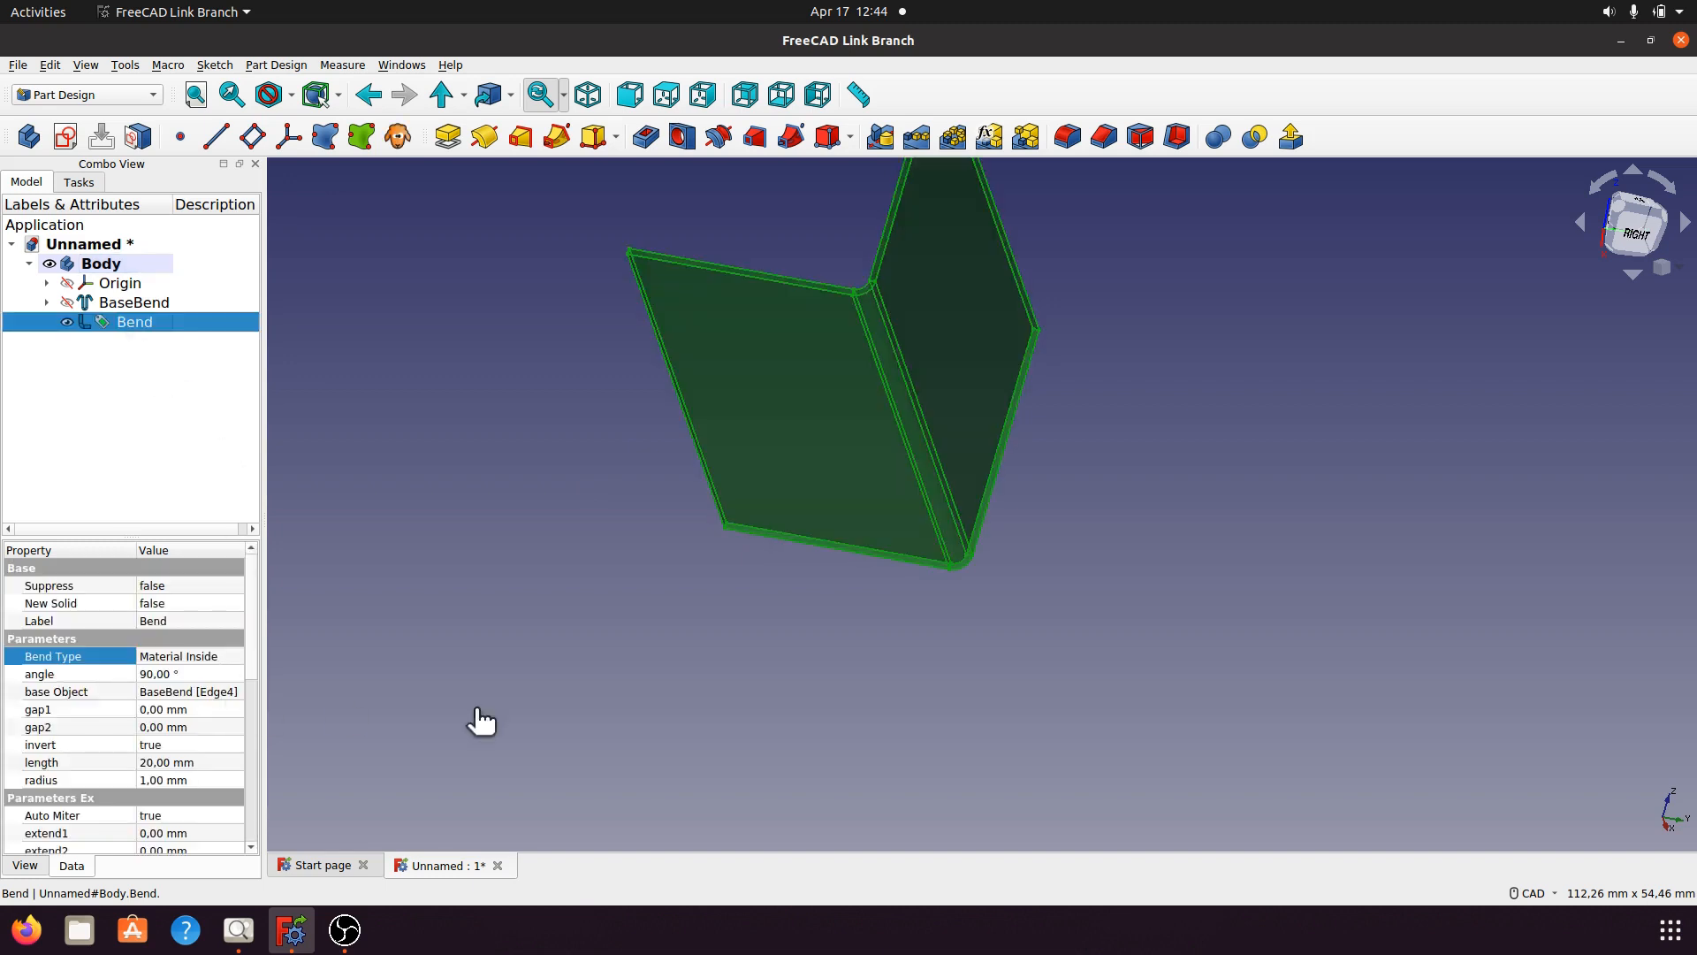
click(502, 679)
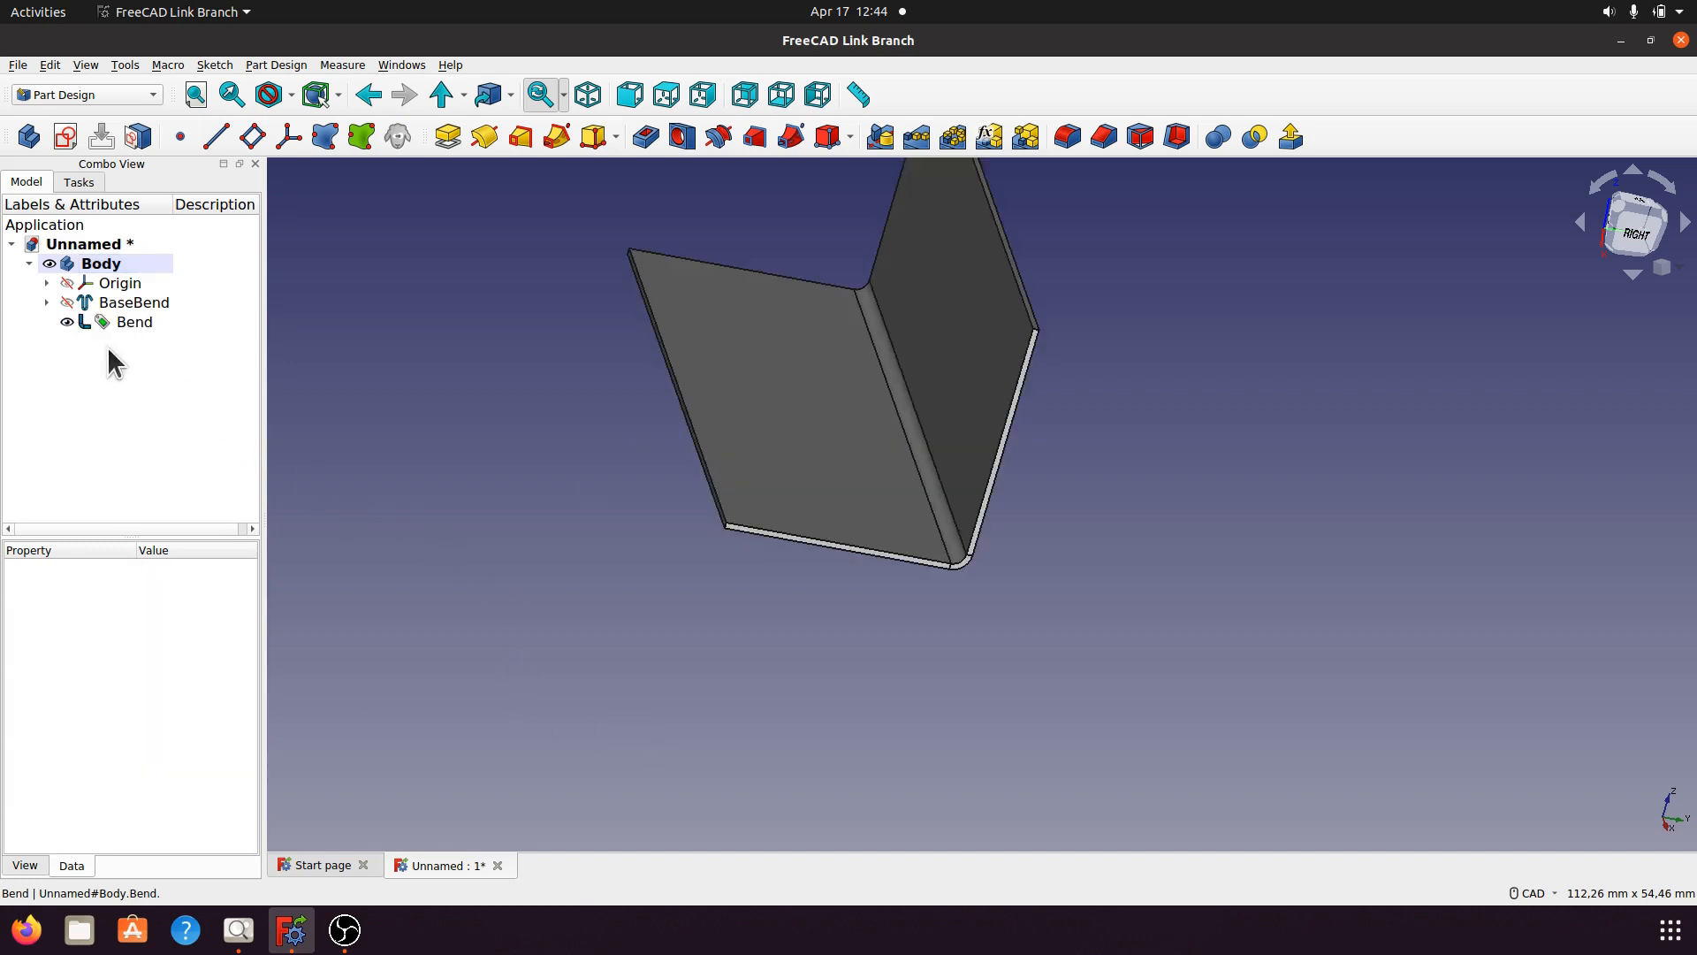
Measure the straight height of the upright wall, from its top outer corner to the end of the bend.
click(857, 95)
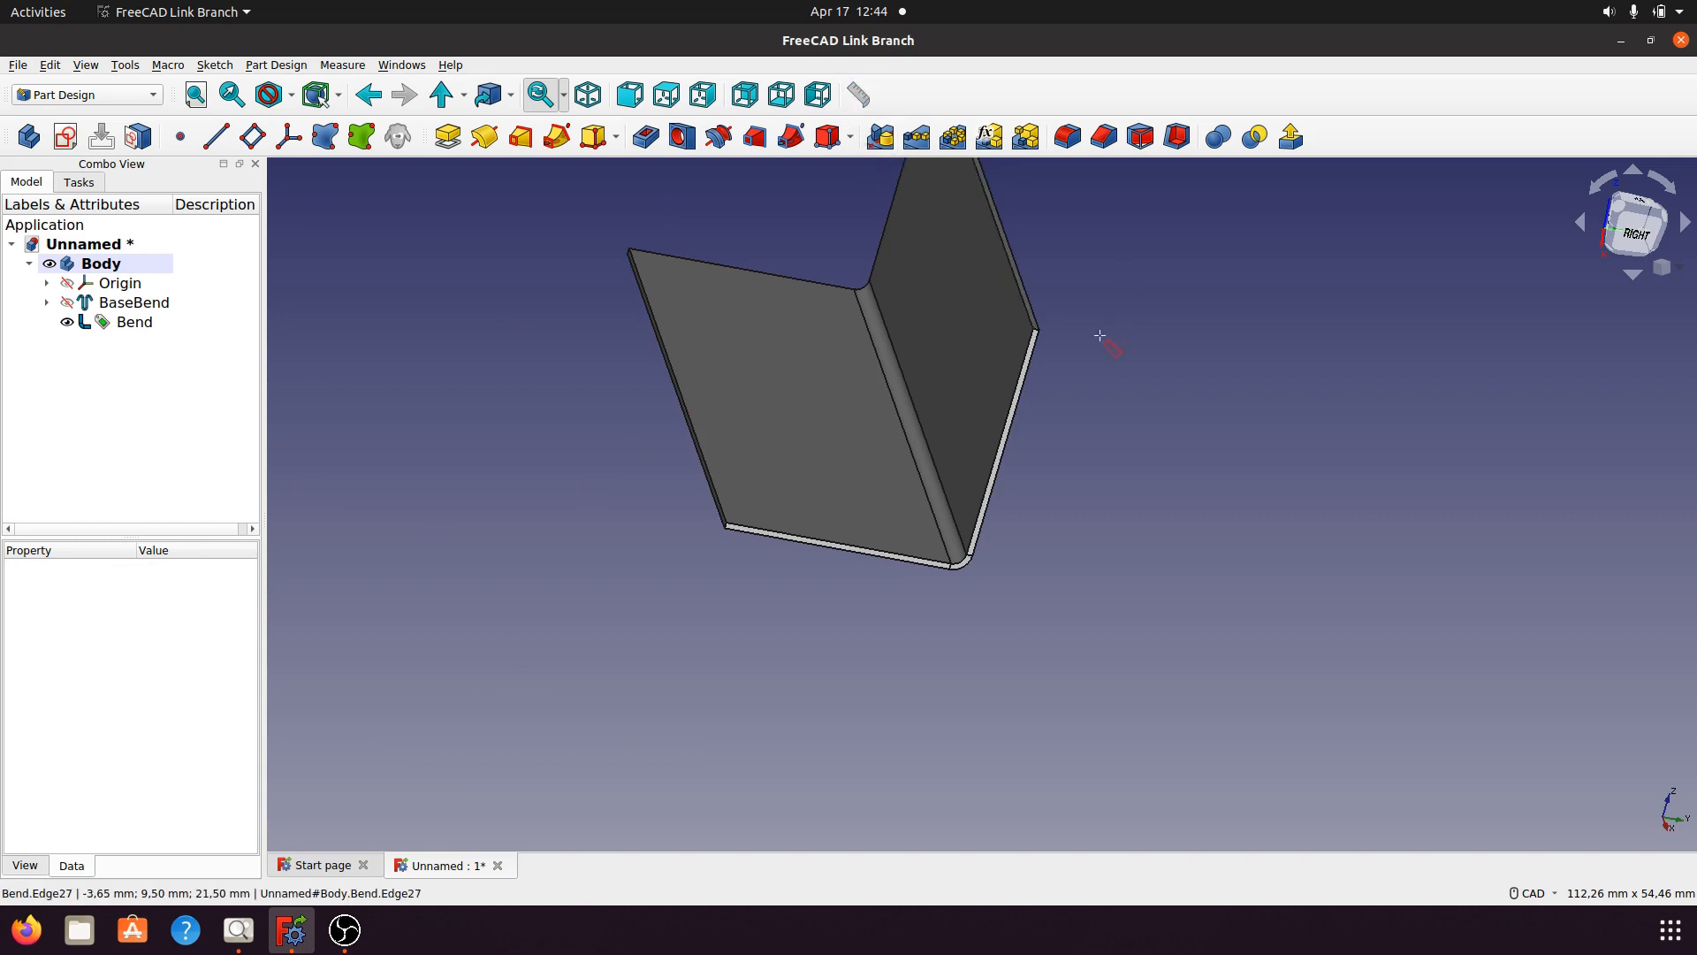
click(1039, 331)
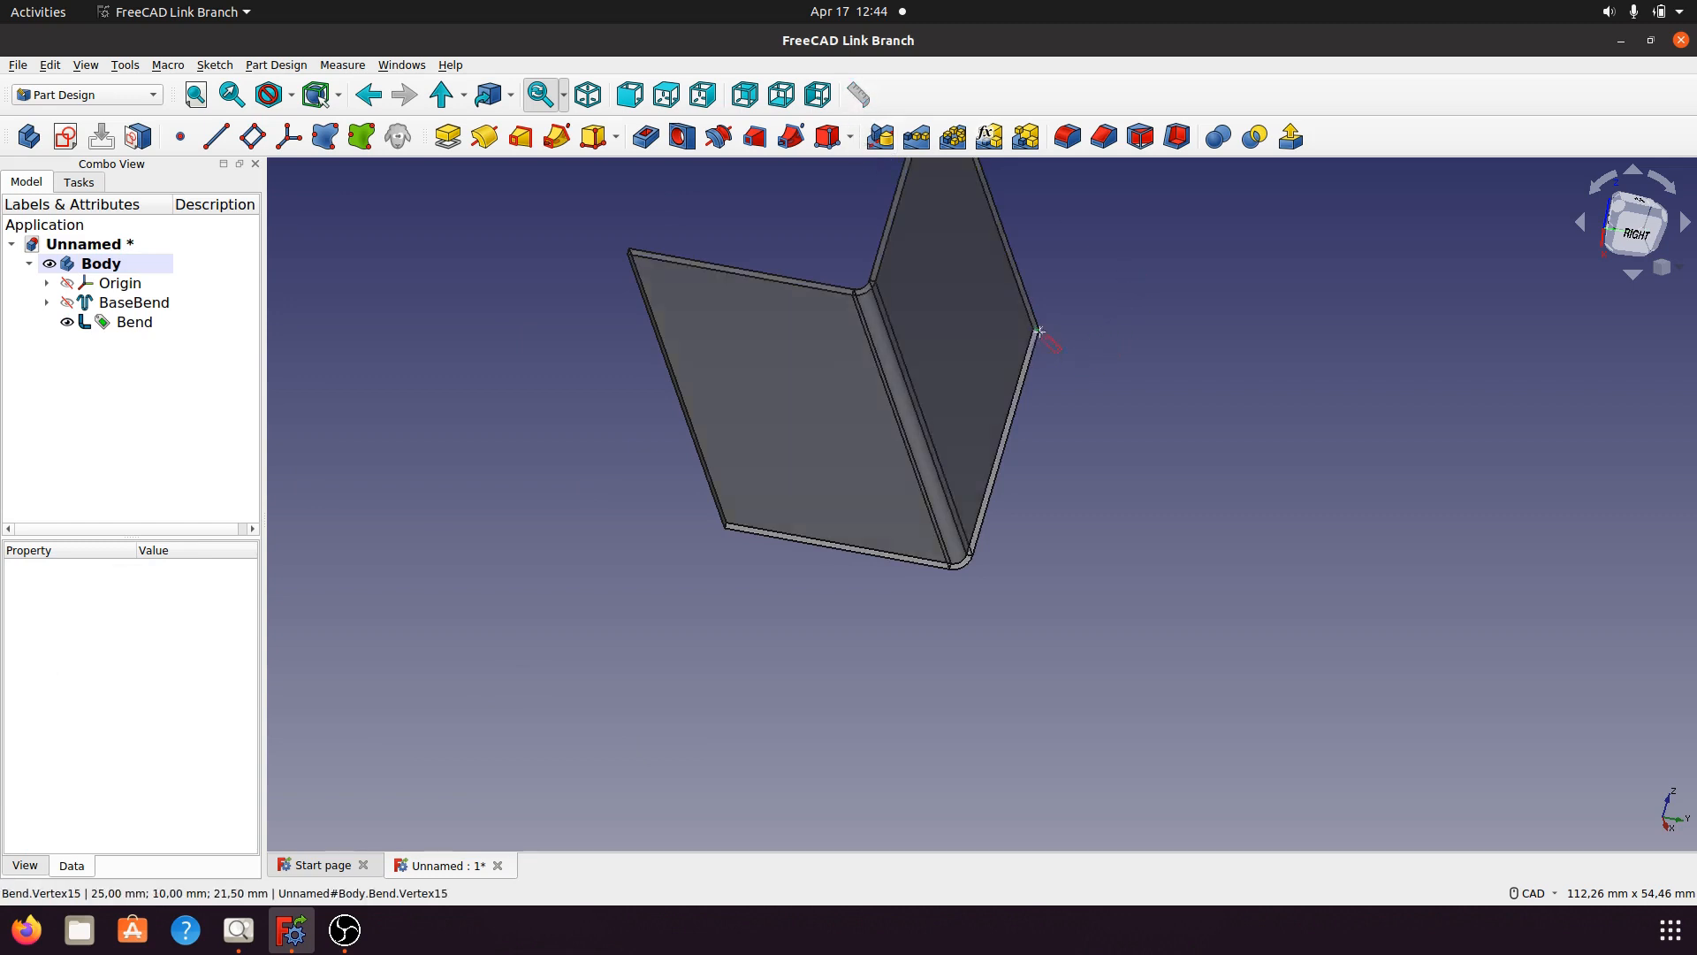
click(971, 558)
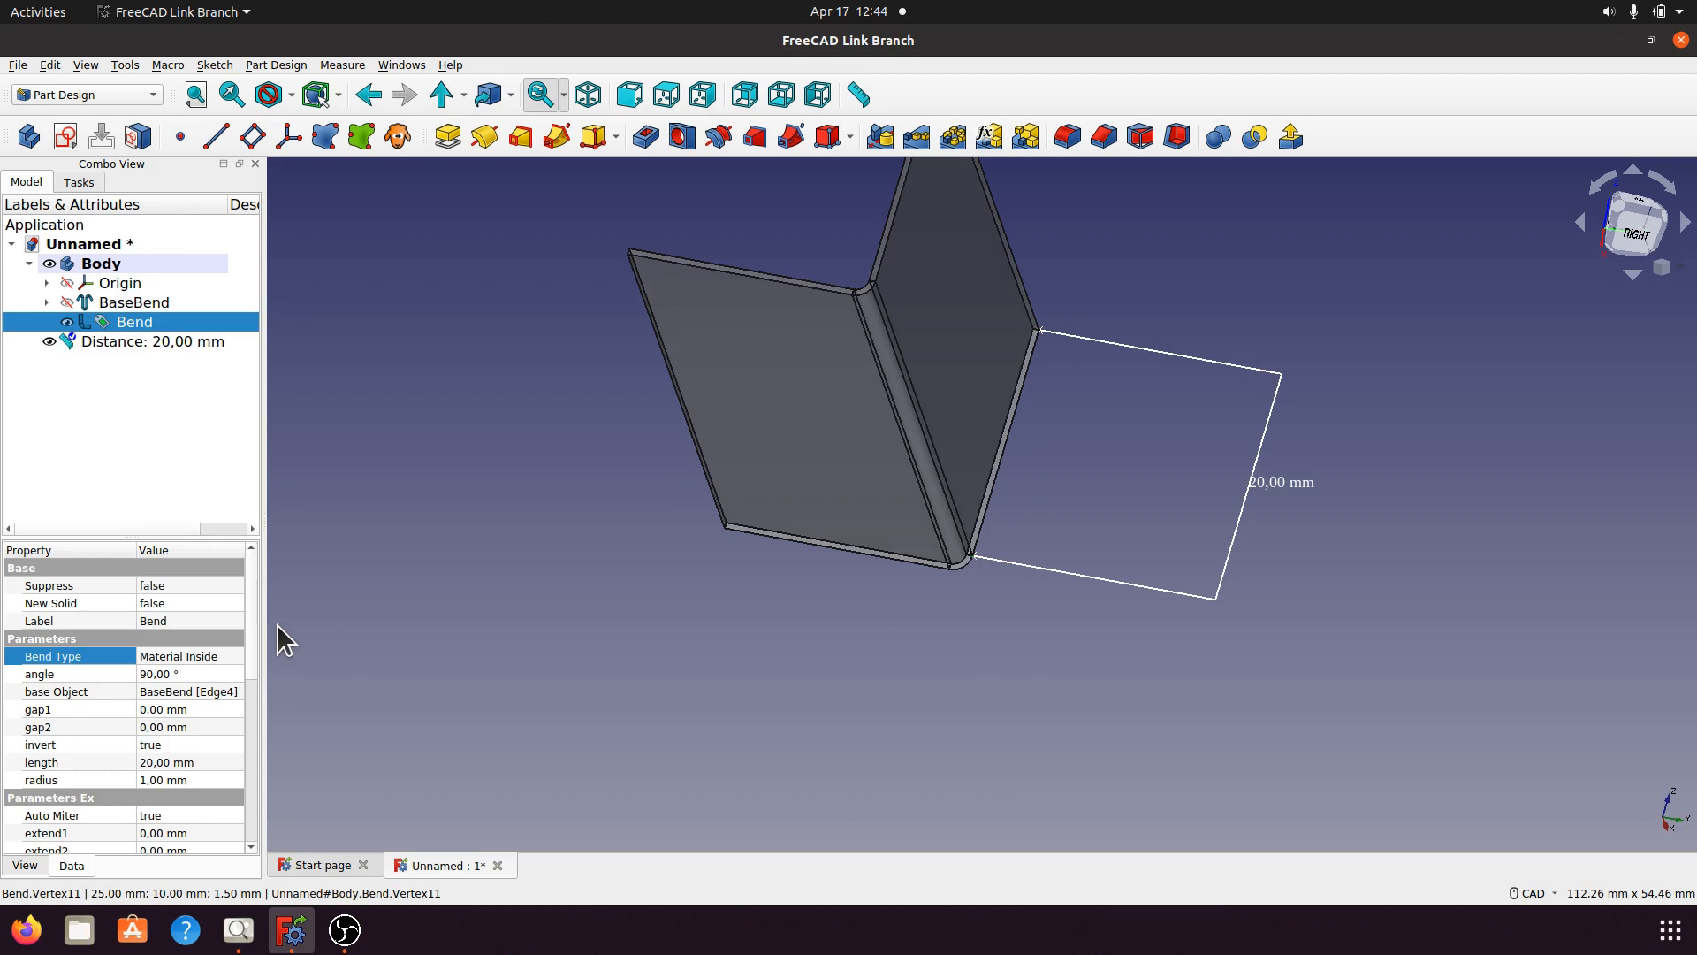
Set the bent wall's length to 19 mm.
click(228, 655)
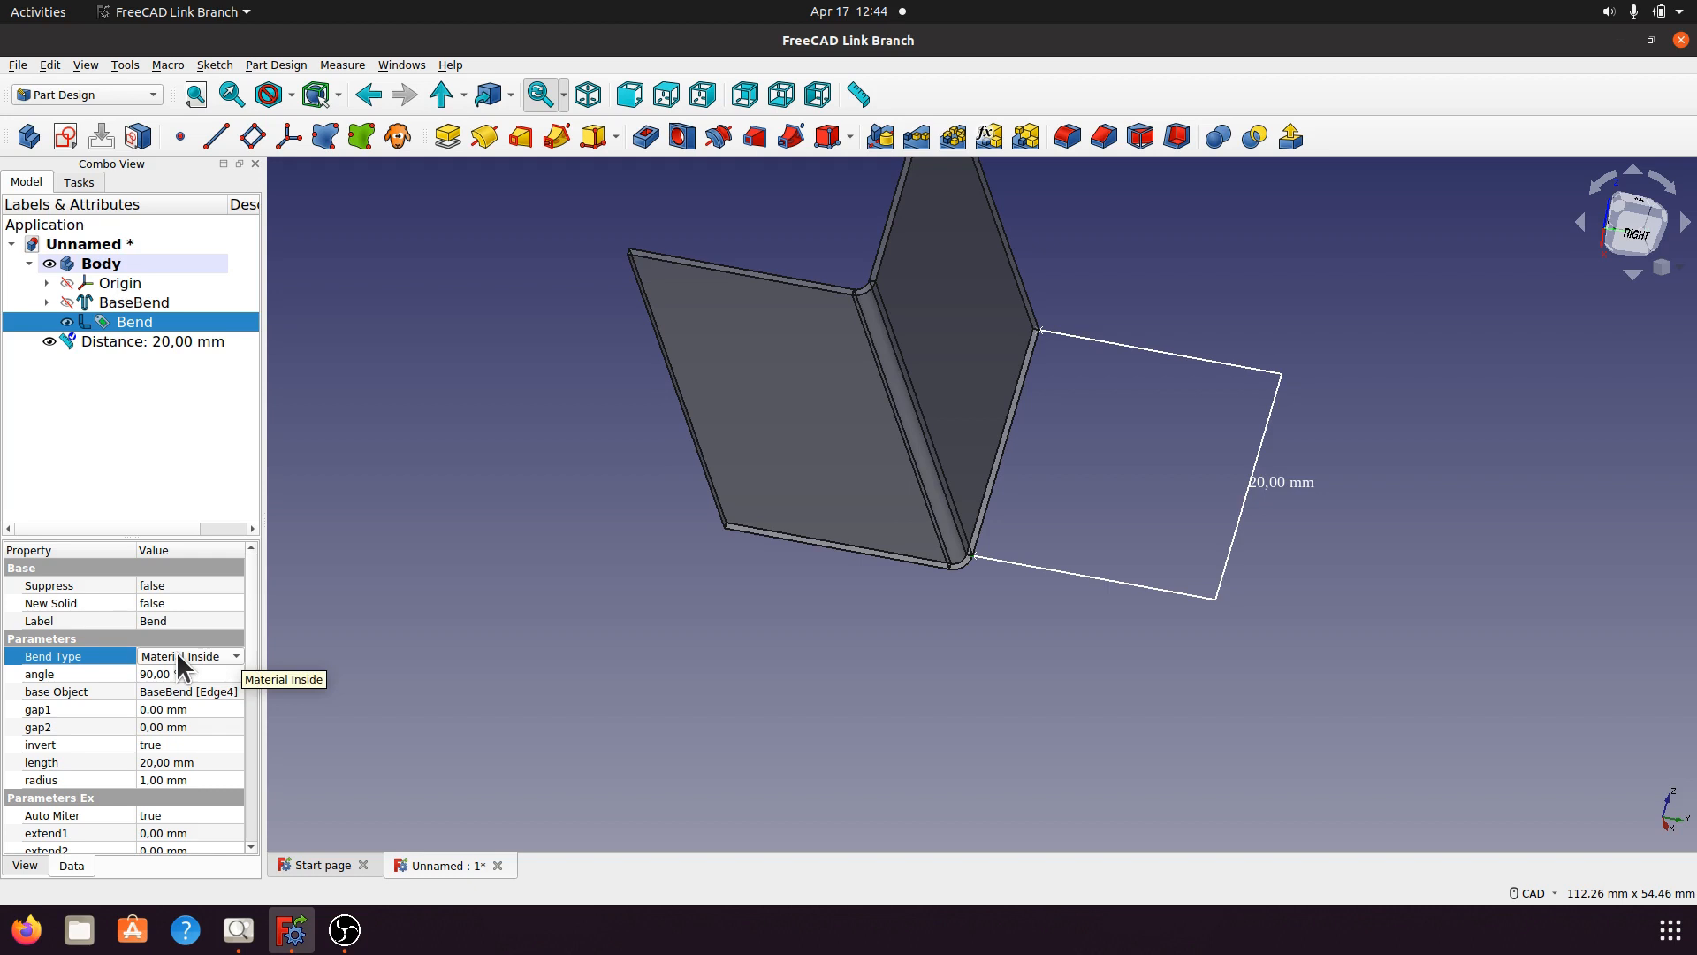
click(166, 761)
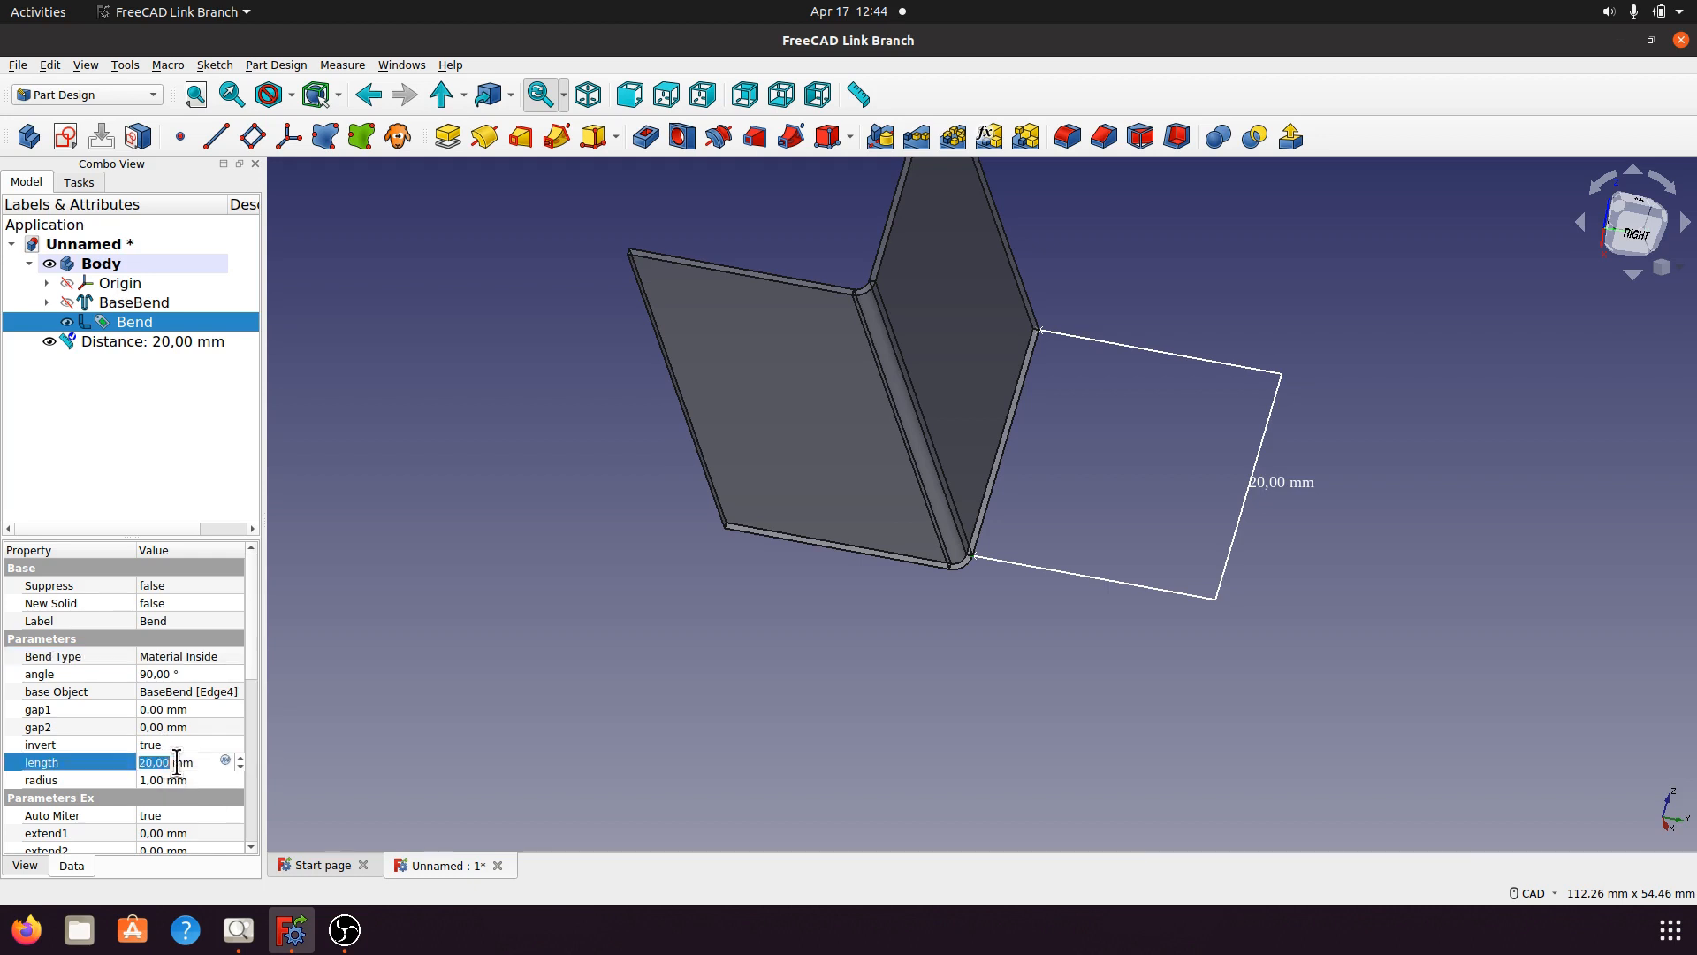
drag(201, 763, 137, 767)
text(19)
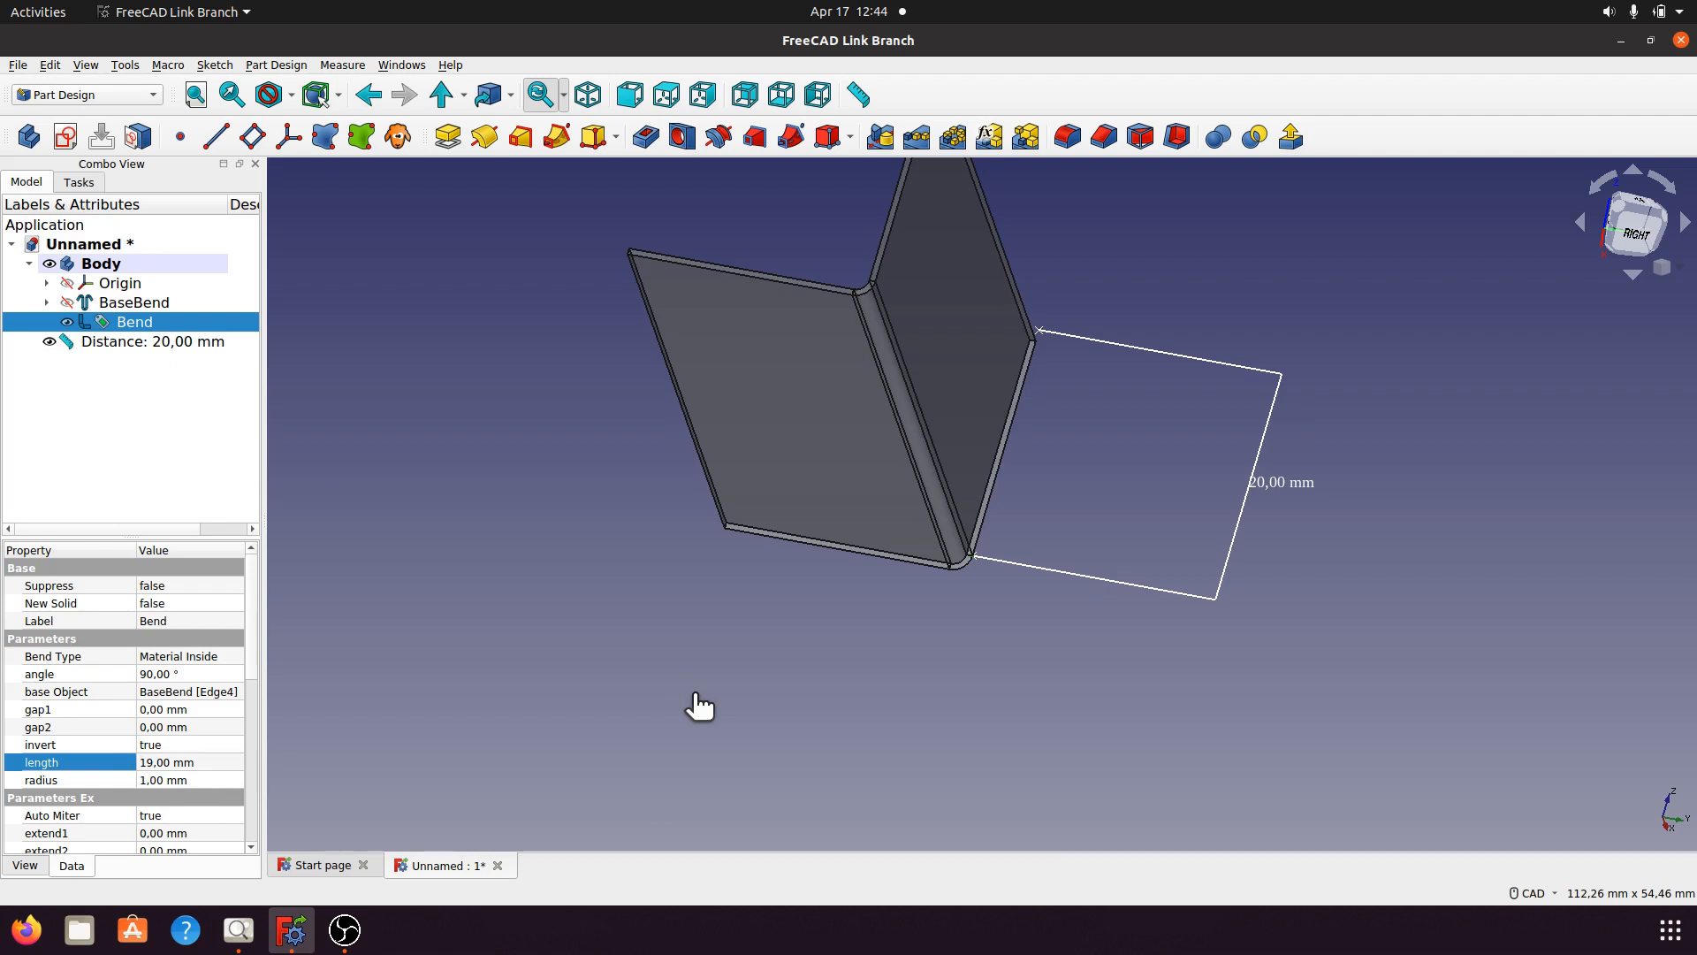
Check which edge the bend uses as its base object, keeping the BaseBend Edge4 reference.
right_click(482, 710)
click(405, 685)
click(195, 691)
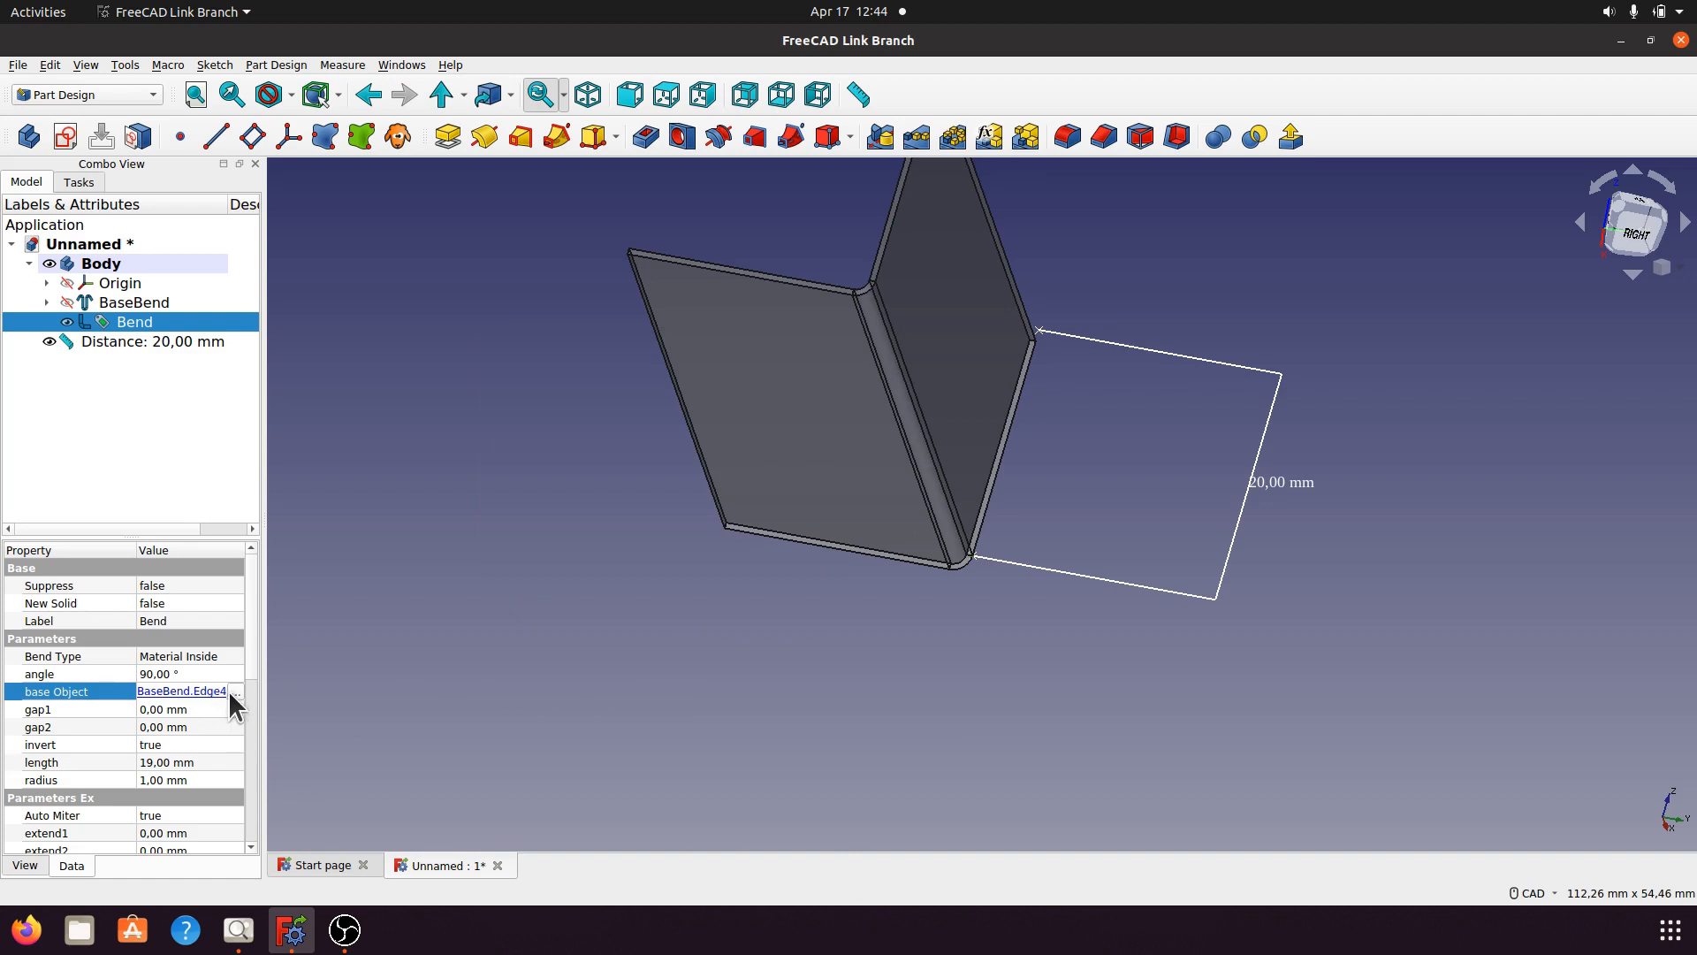
click(234, 692)
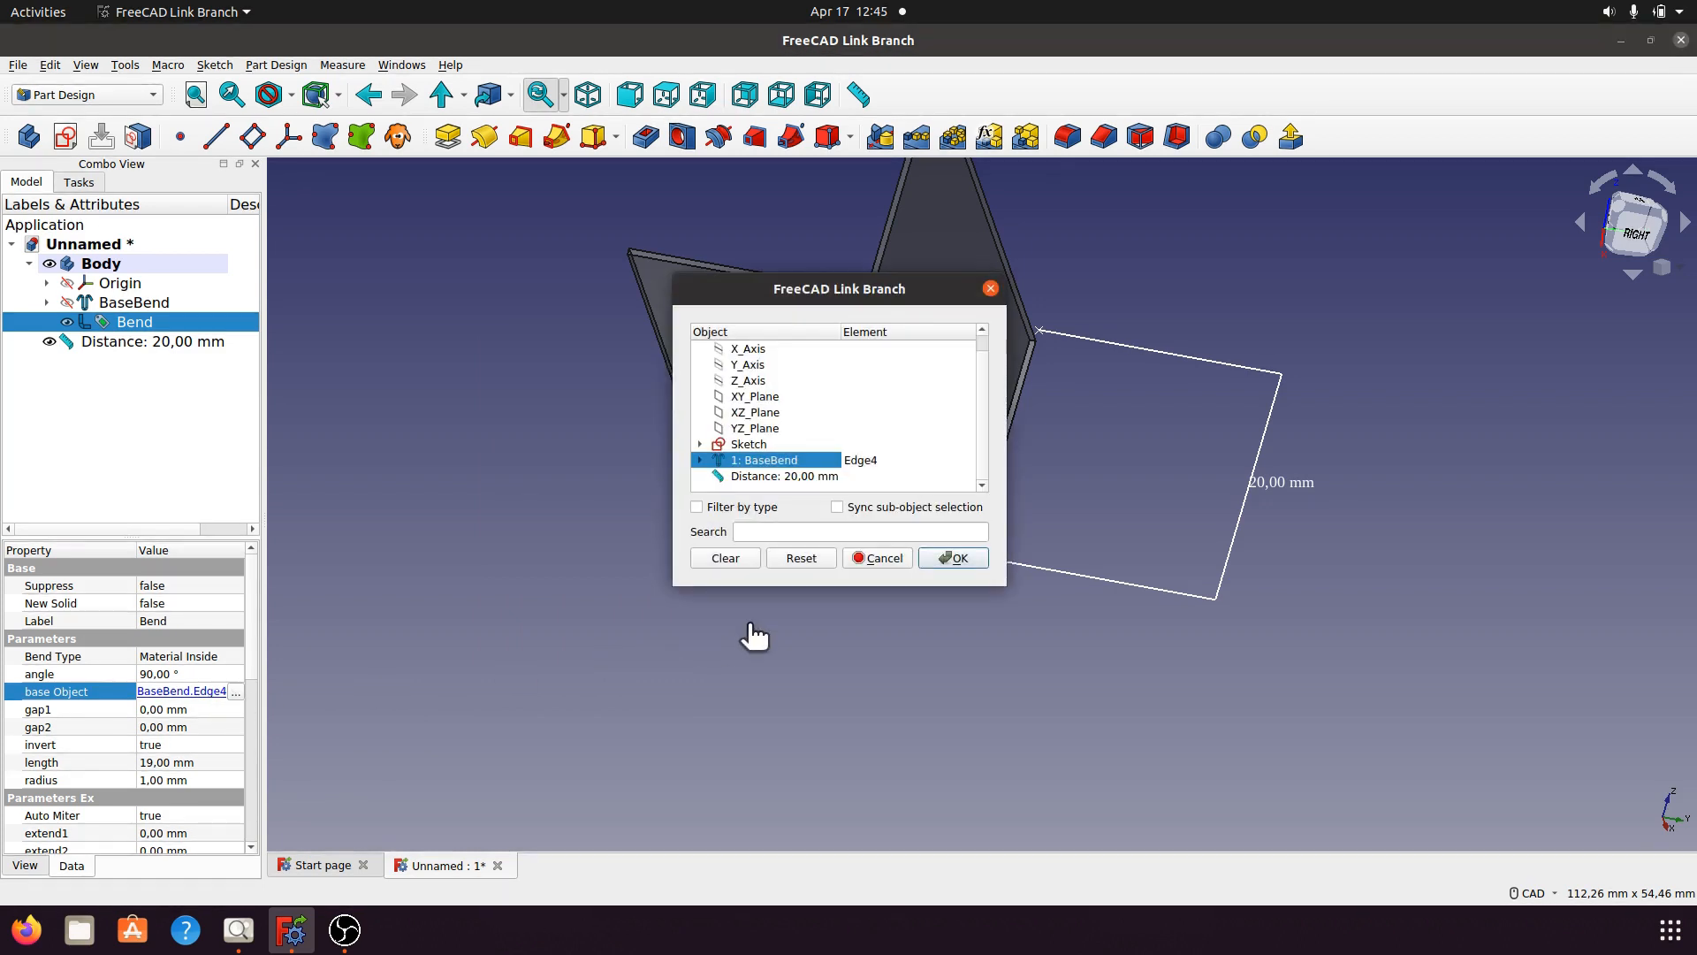
click(954, 558)
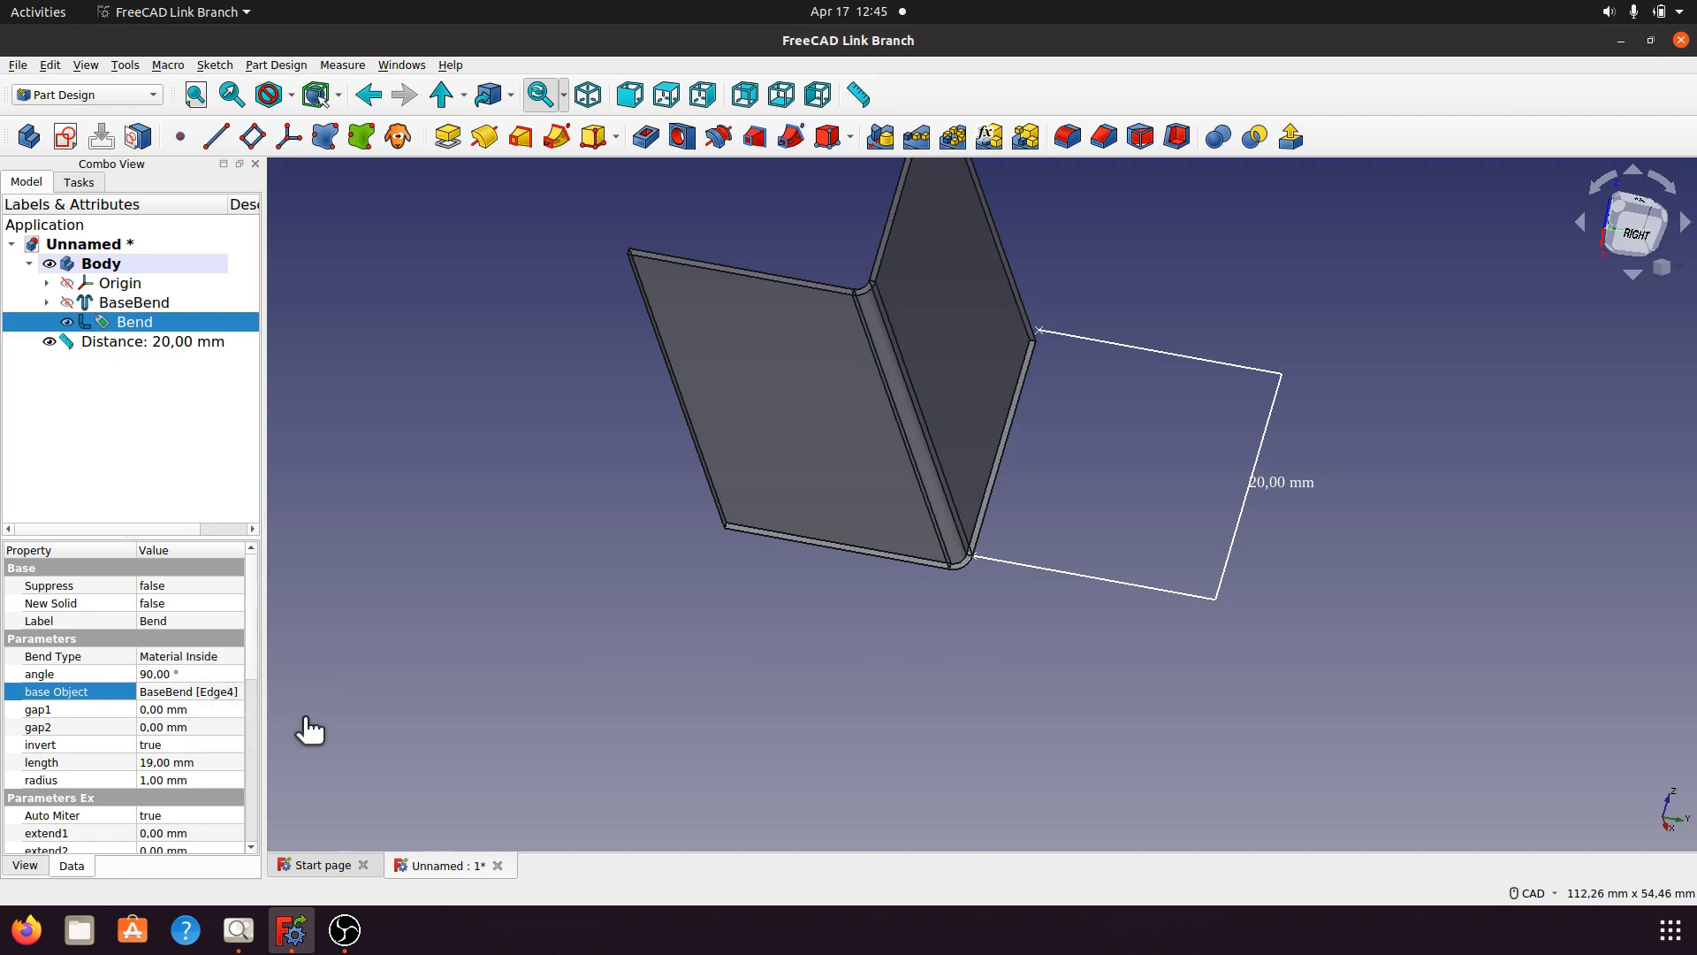
Delete the outdated distance measurement of the upright wall.
click(171, 762)
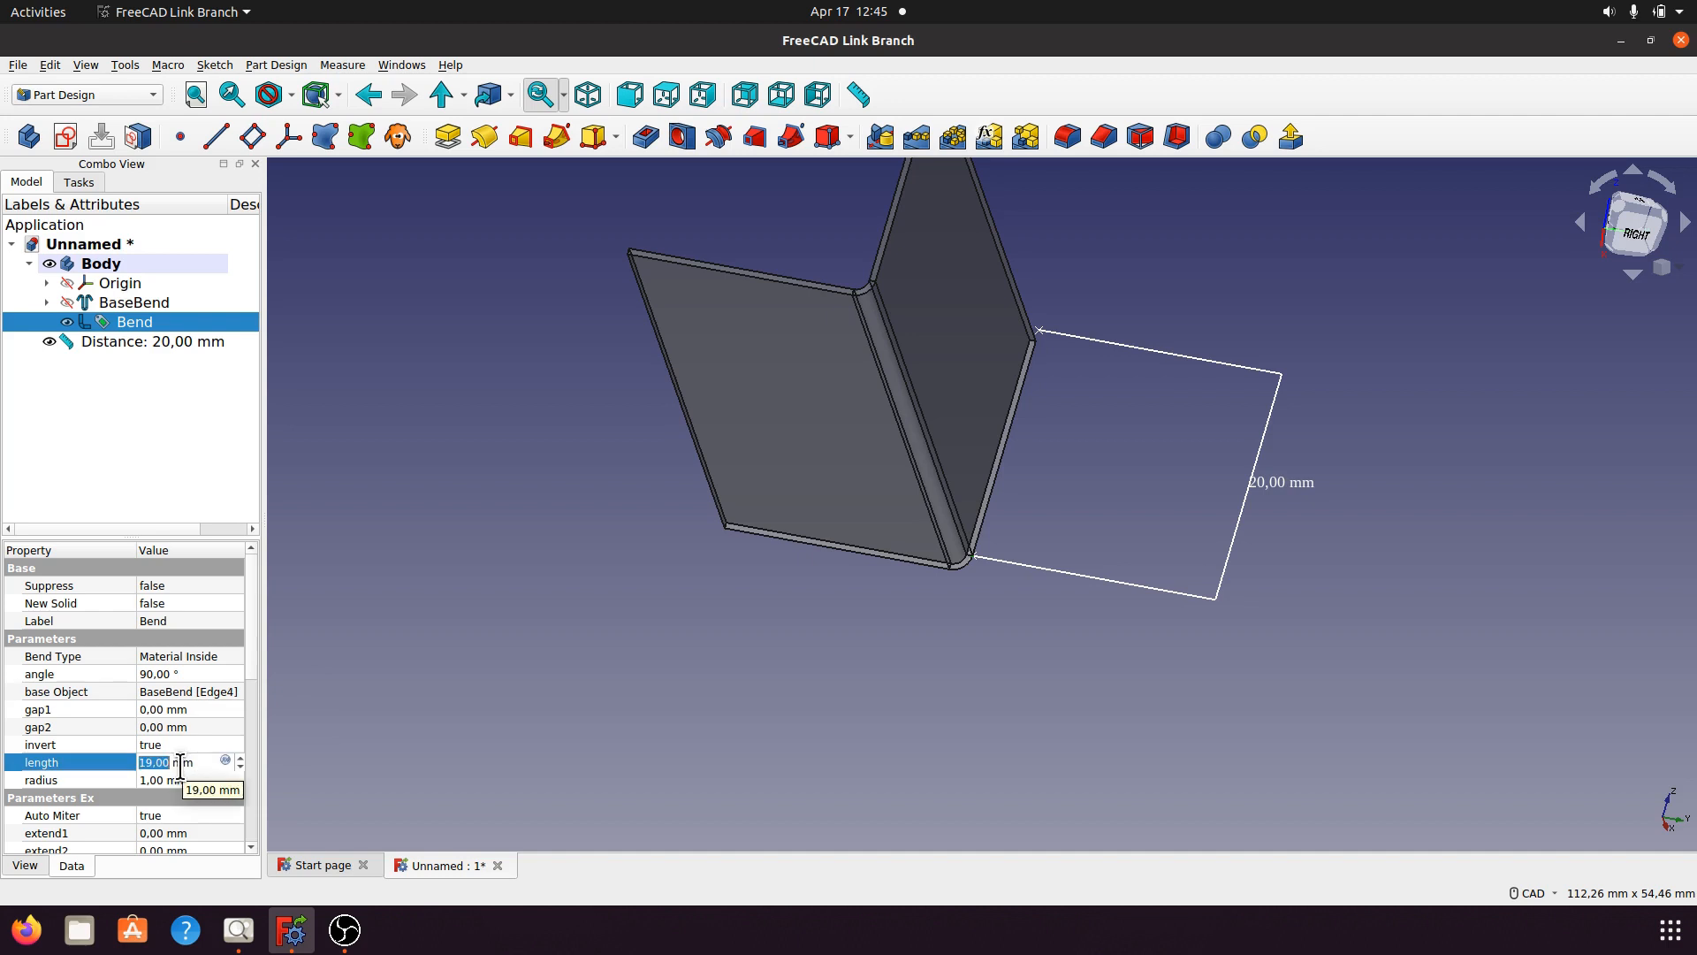
click(138, 343)
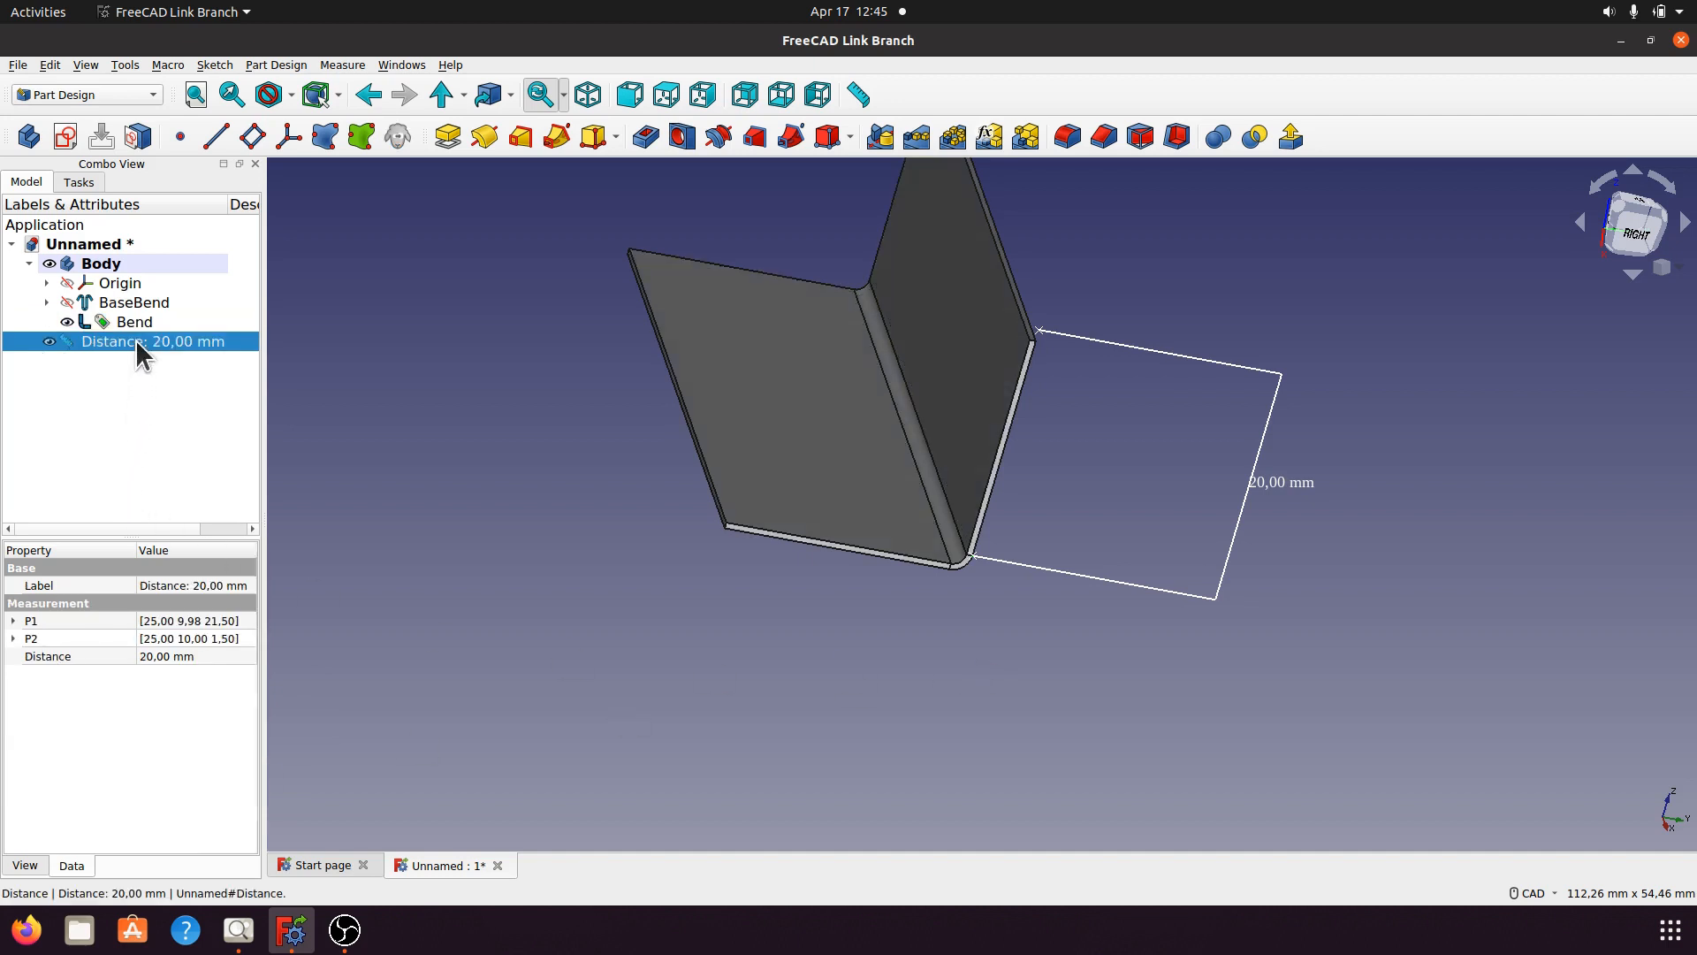
right_click(135, 341)
click(182, 473)
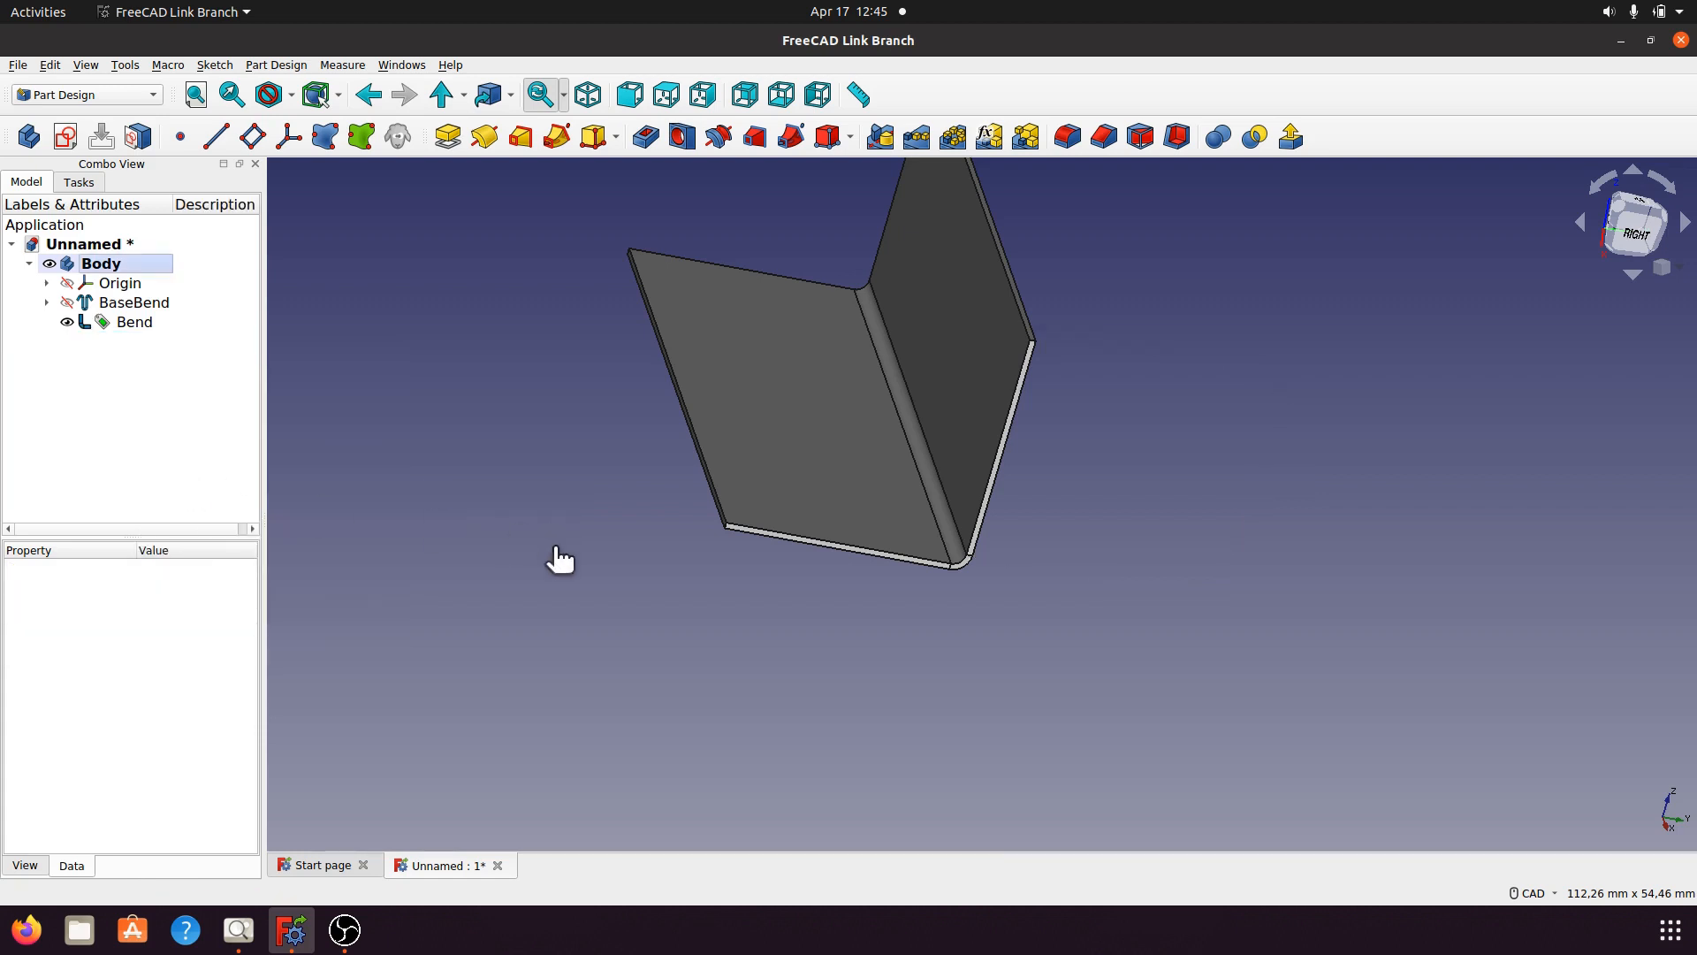
Measure the shortened wall's straight height from its top outer corner to the end of the bend, and delete the measurement.
click(857, 92)
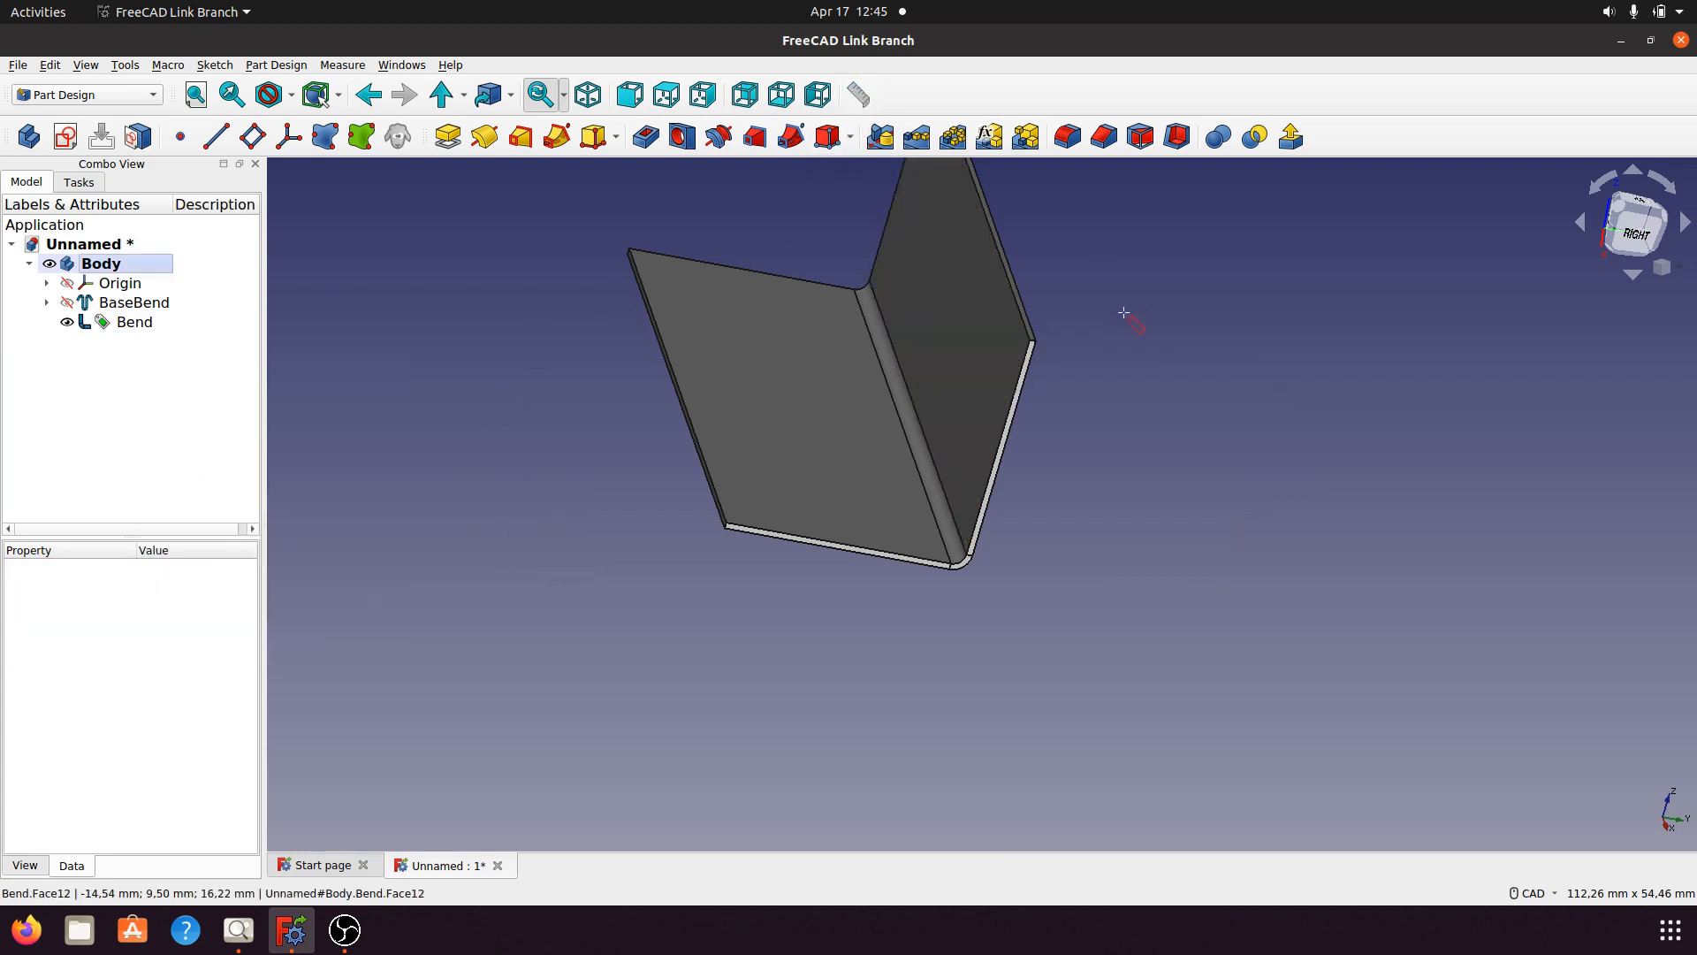
click(1036, 341)
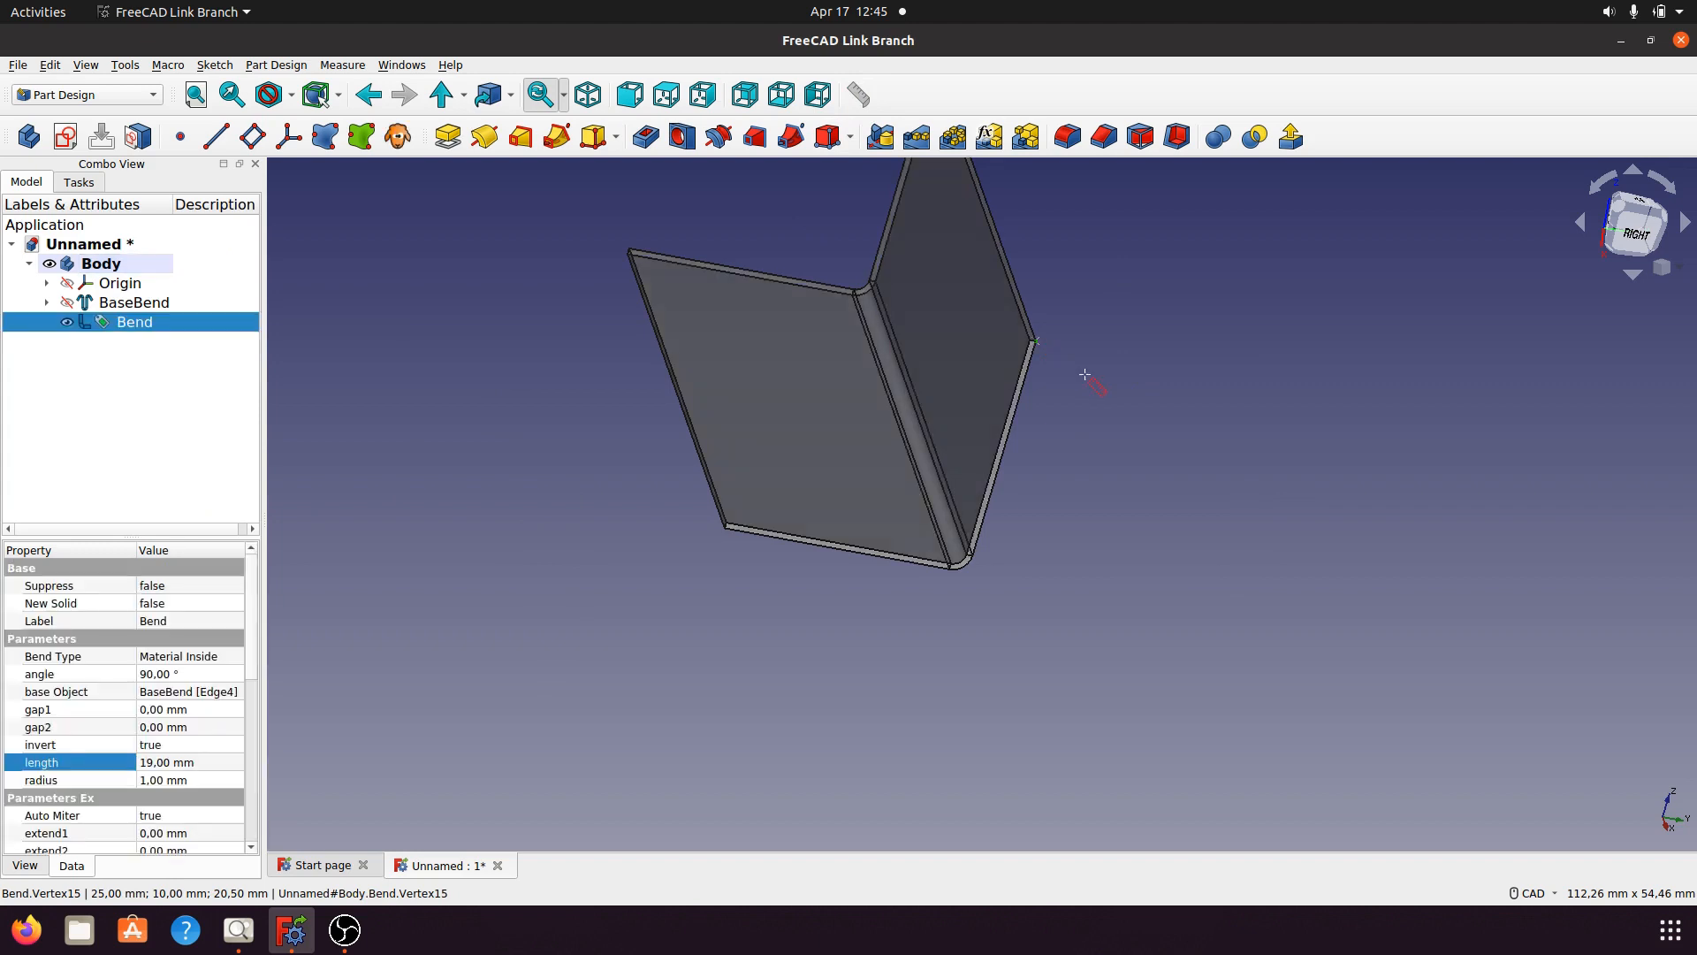
click(973, 554)
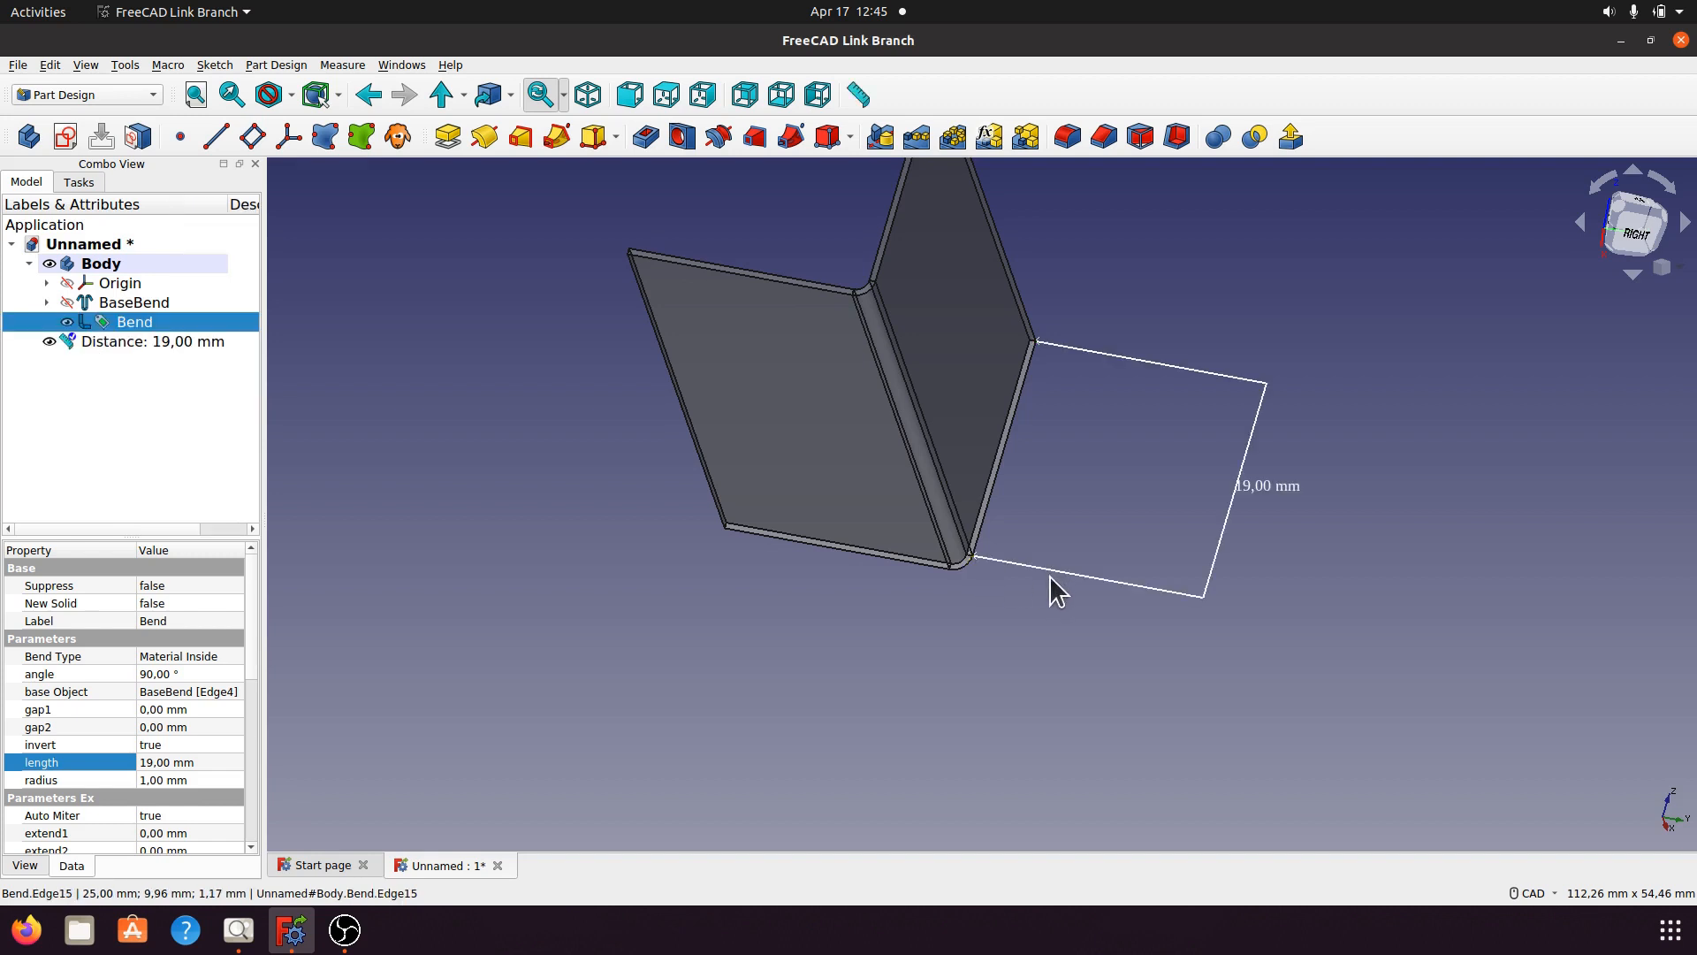
click(166, 343)
right_click(167, 342)
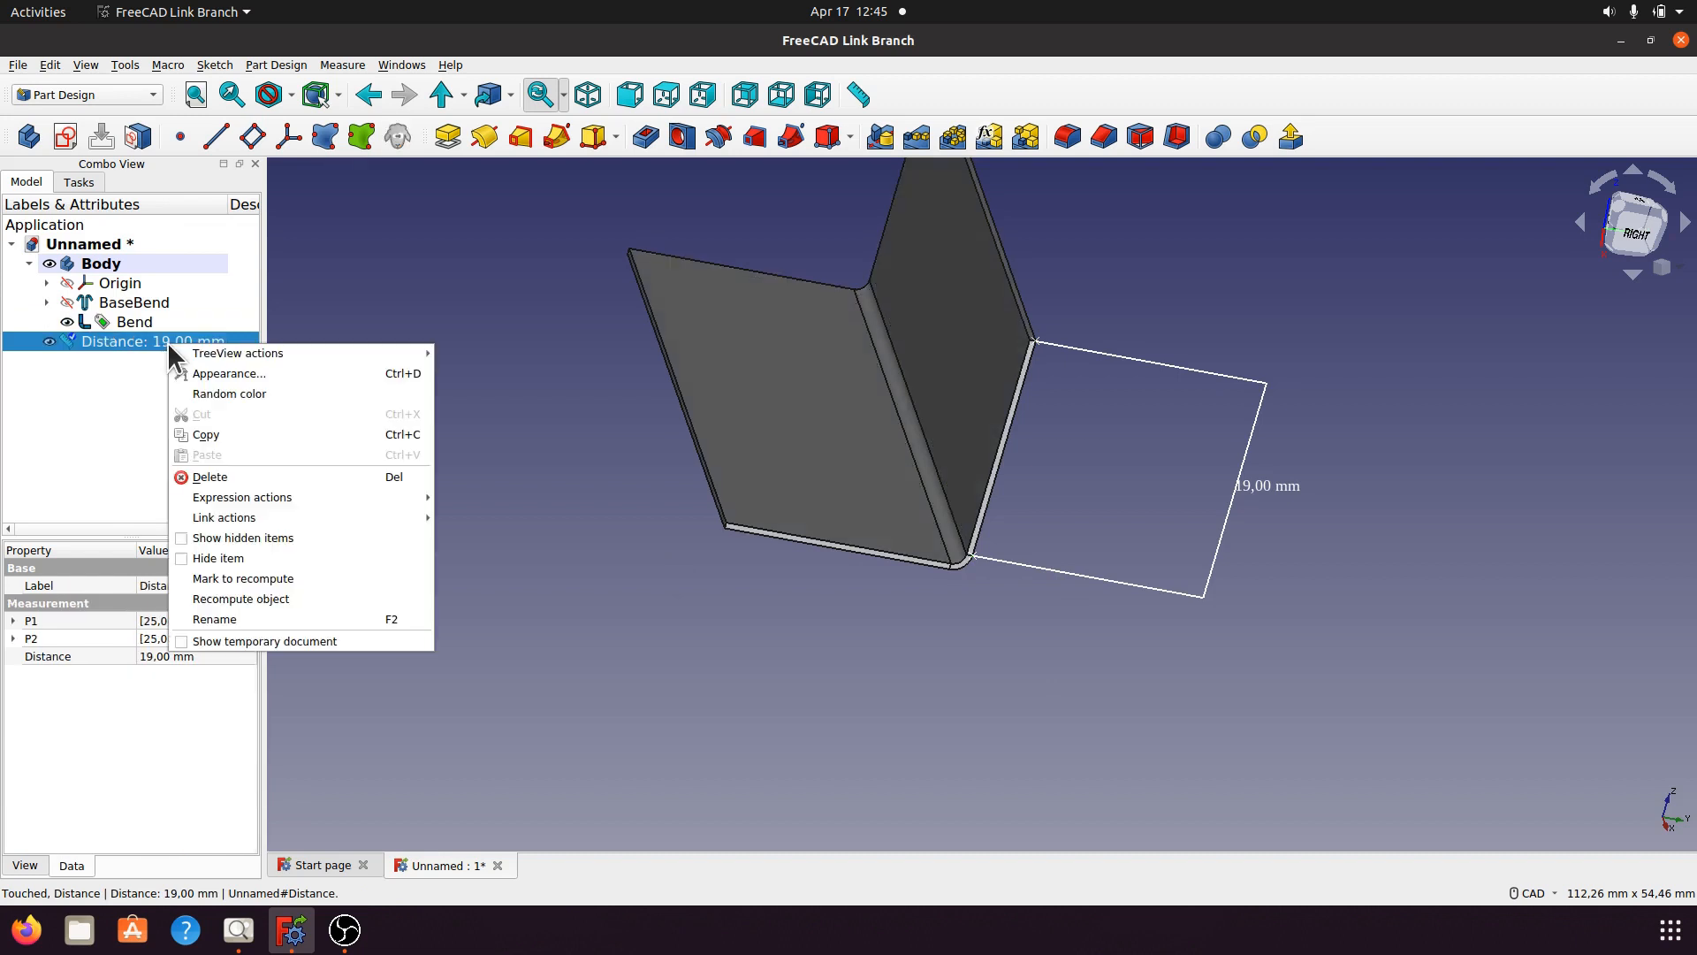
click(221, 476)
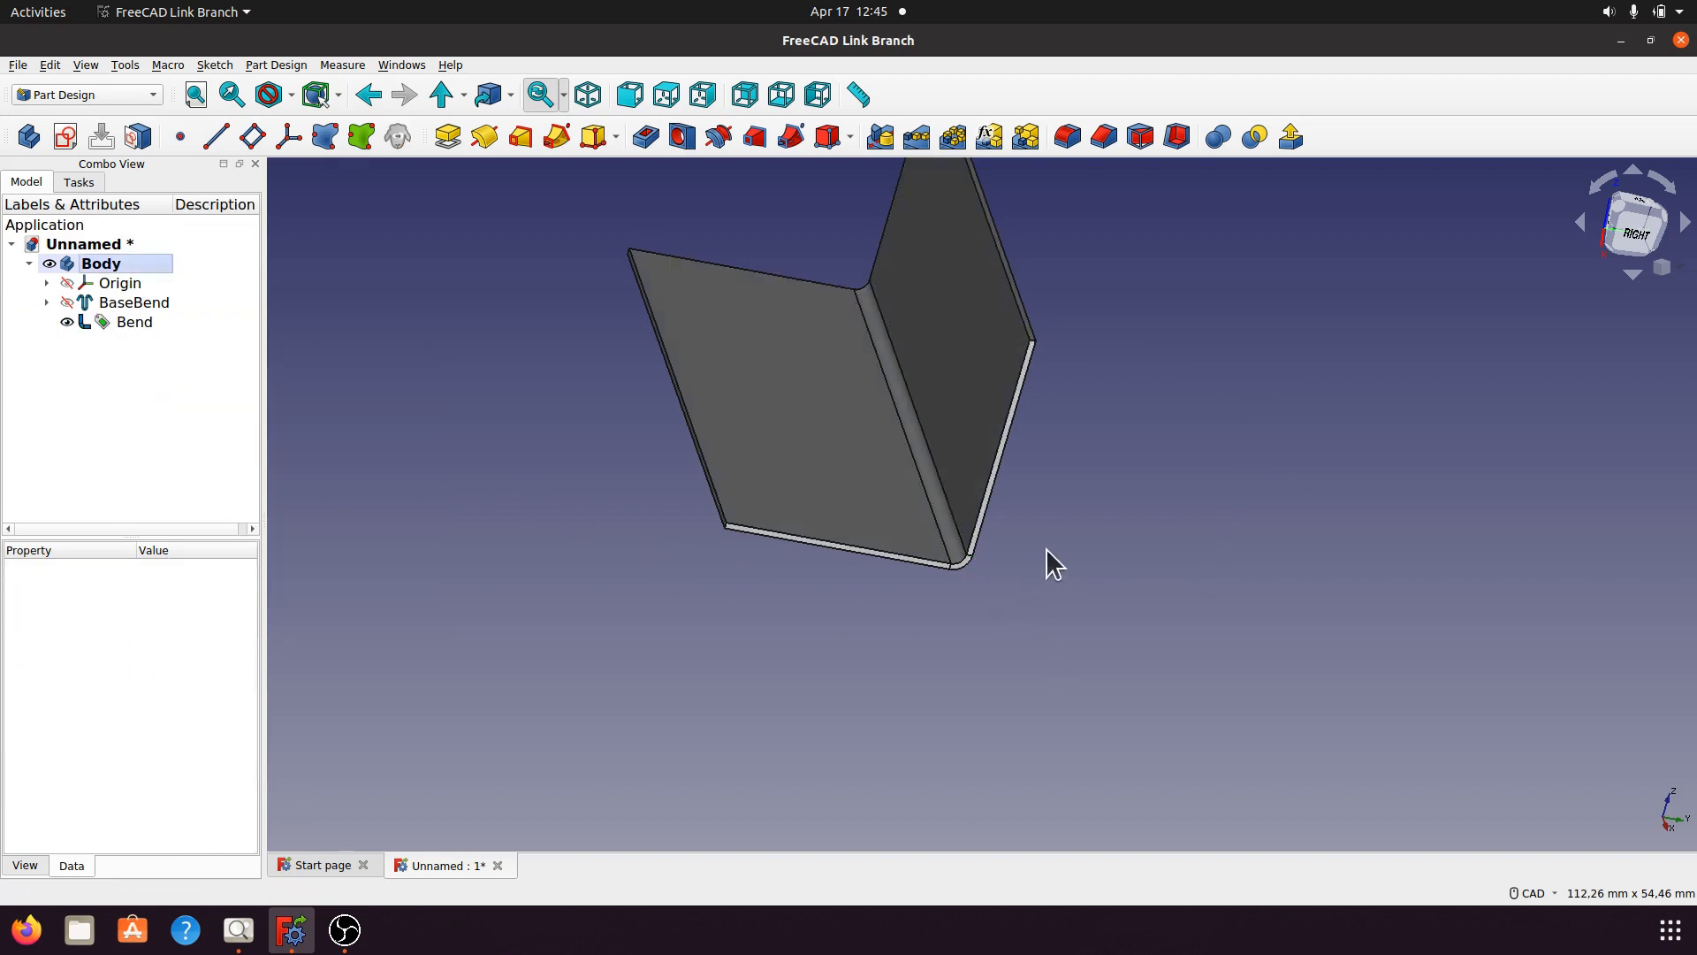
Measure the distance from the bend's start on the base's underside to the wall's top inner corner, and delete the measurement.
click(857, 95)
click(957, 570)
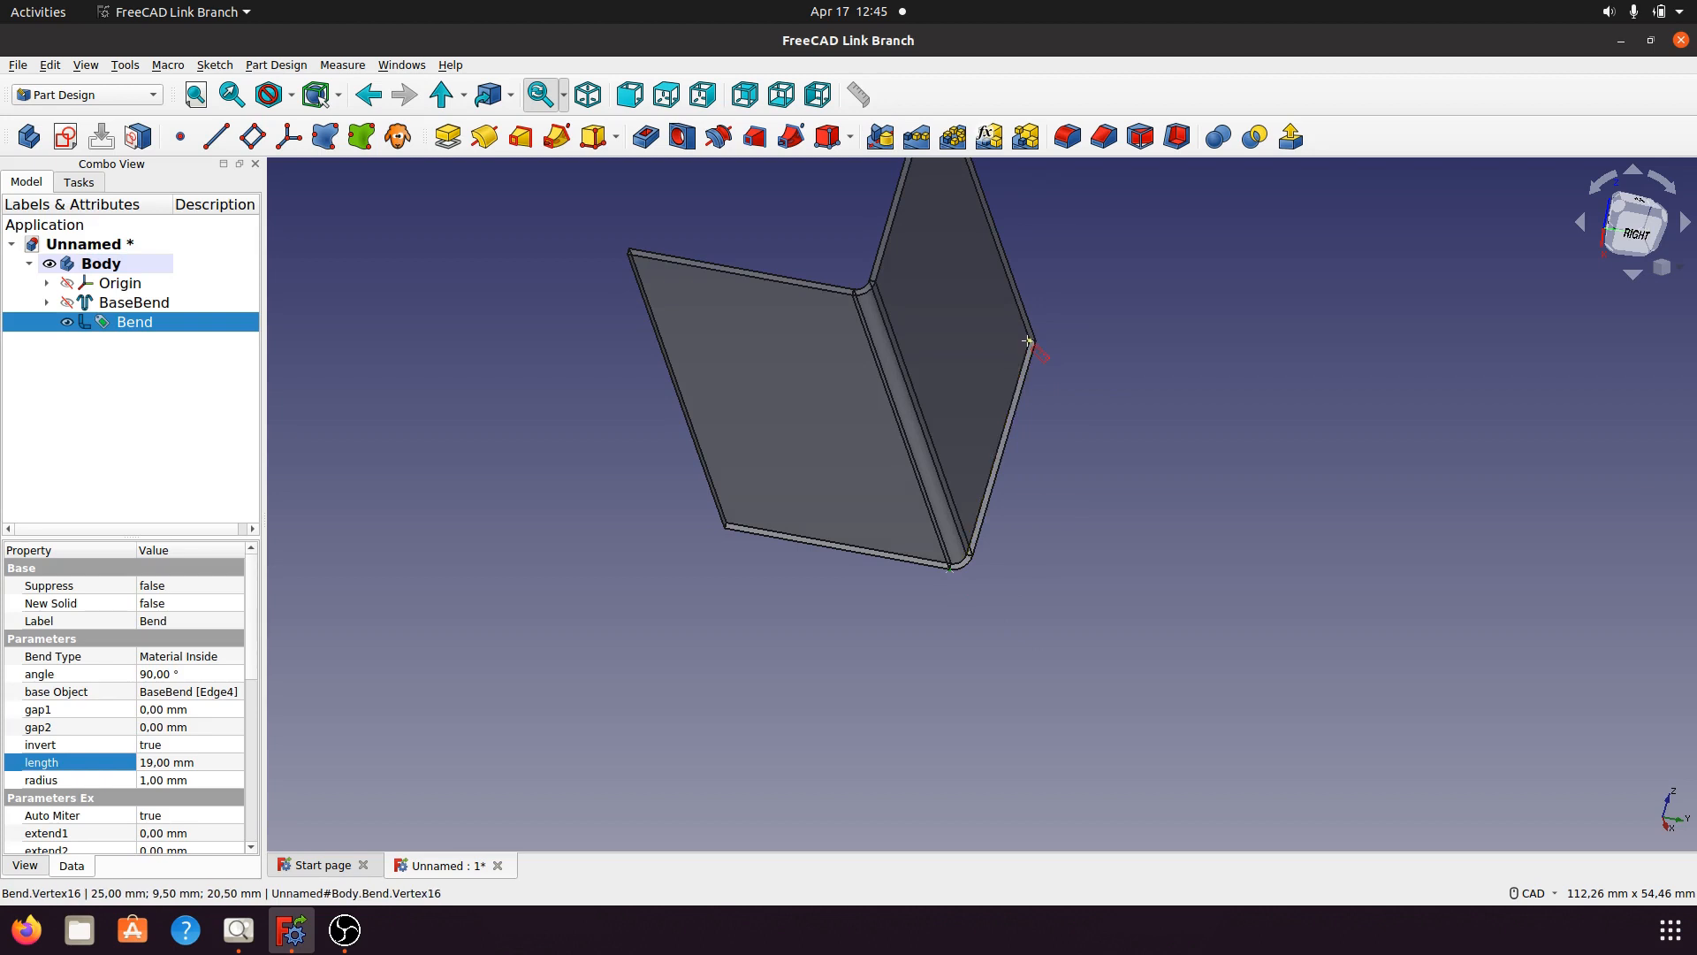
click(1030, 342)
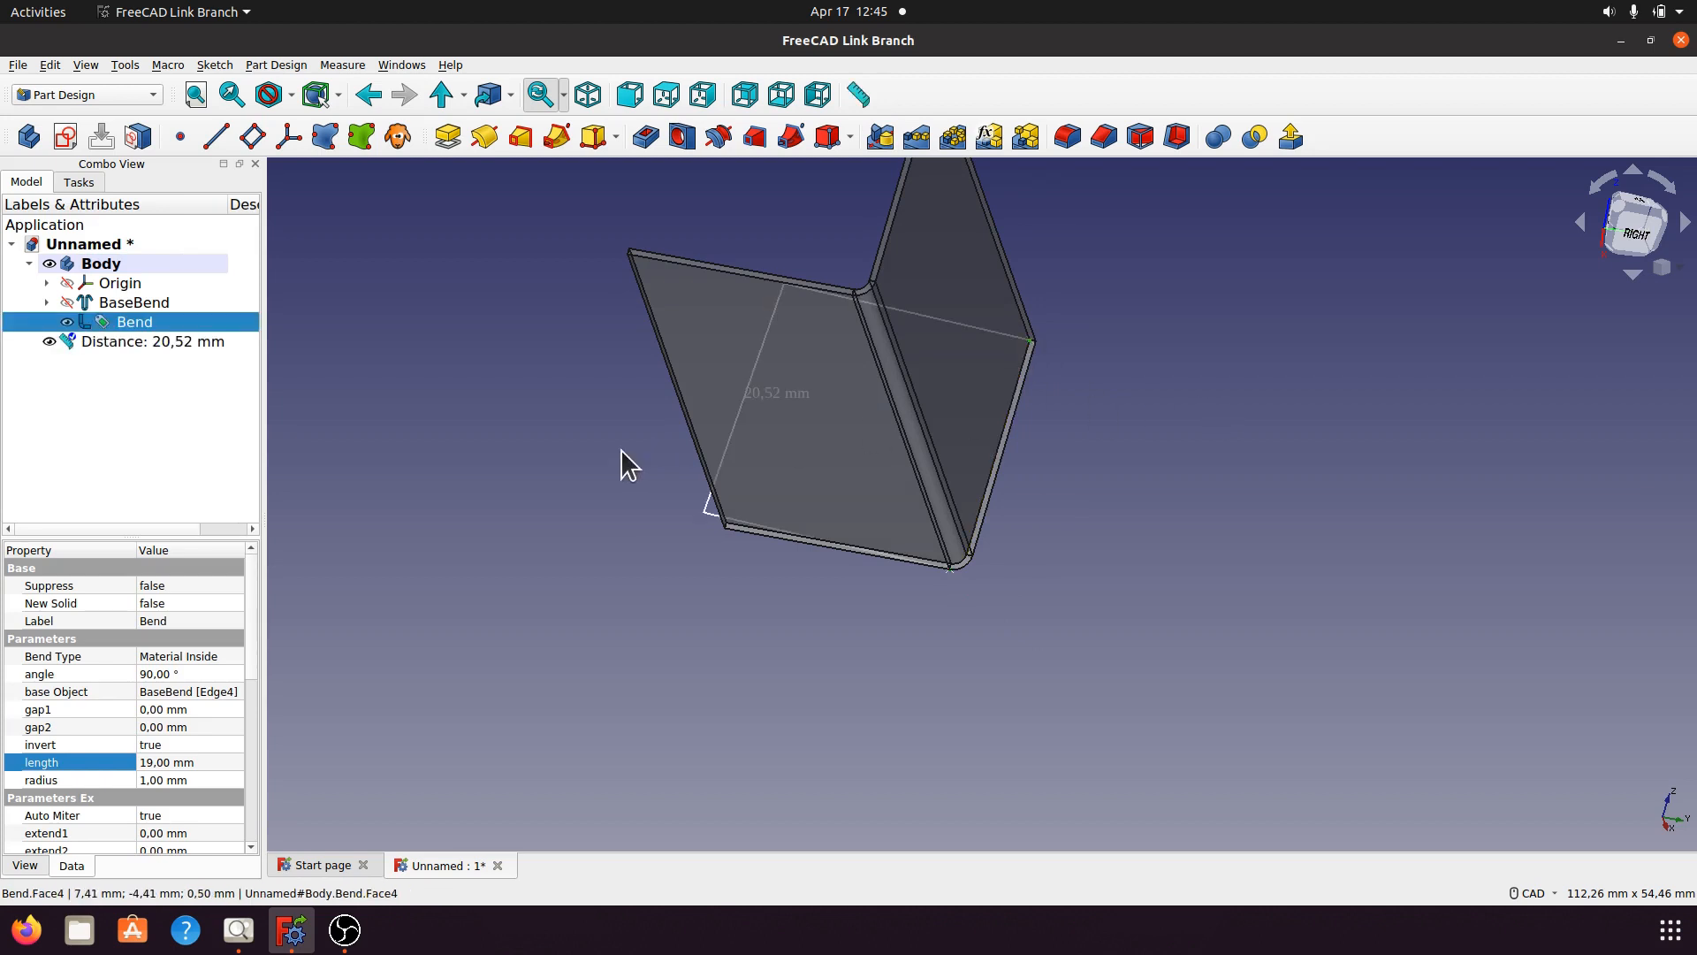
right_click(571, 463)
click(152, 336)
click(152, 337)
right_click(152, 337)
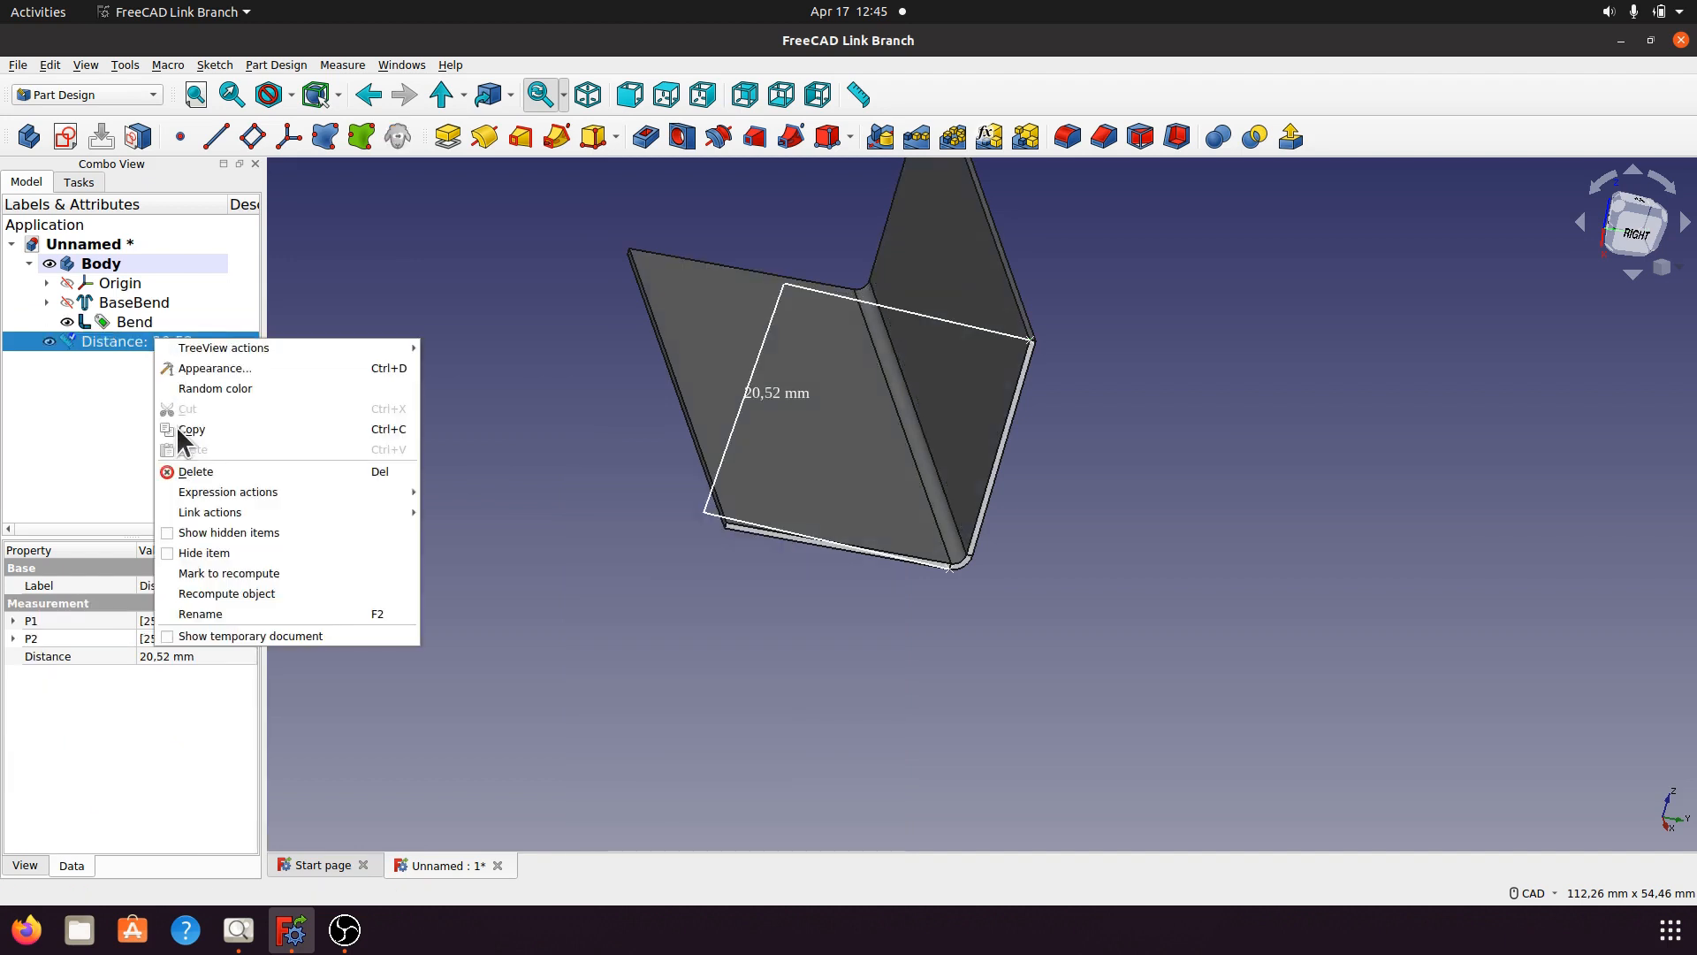
click(204, 472)
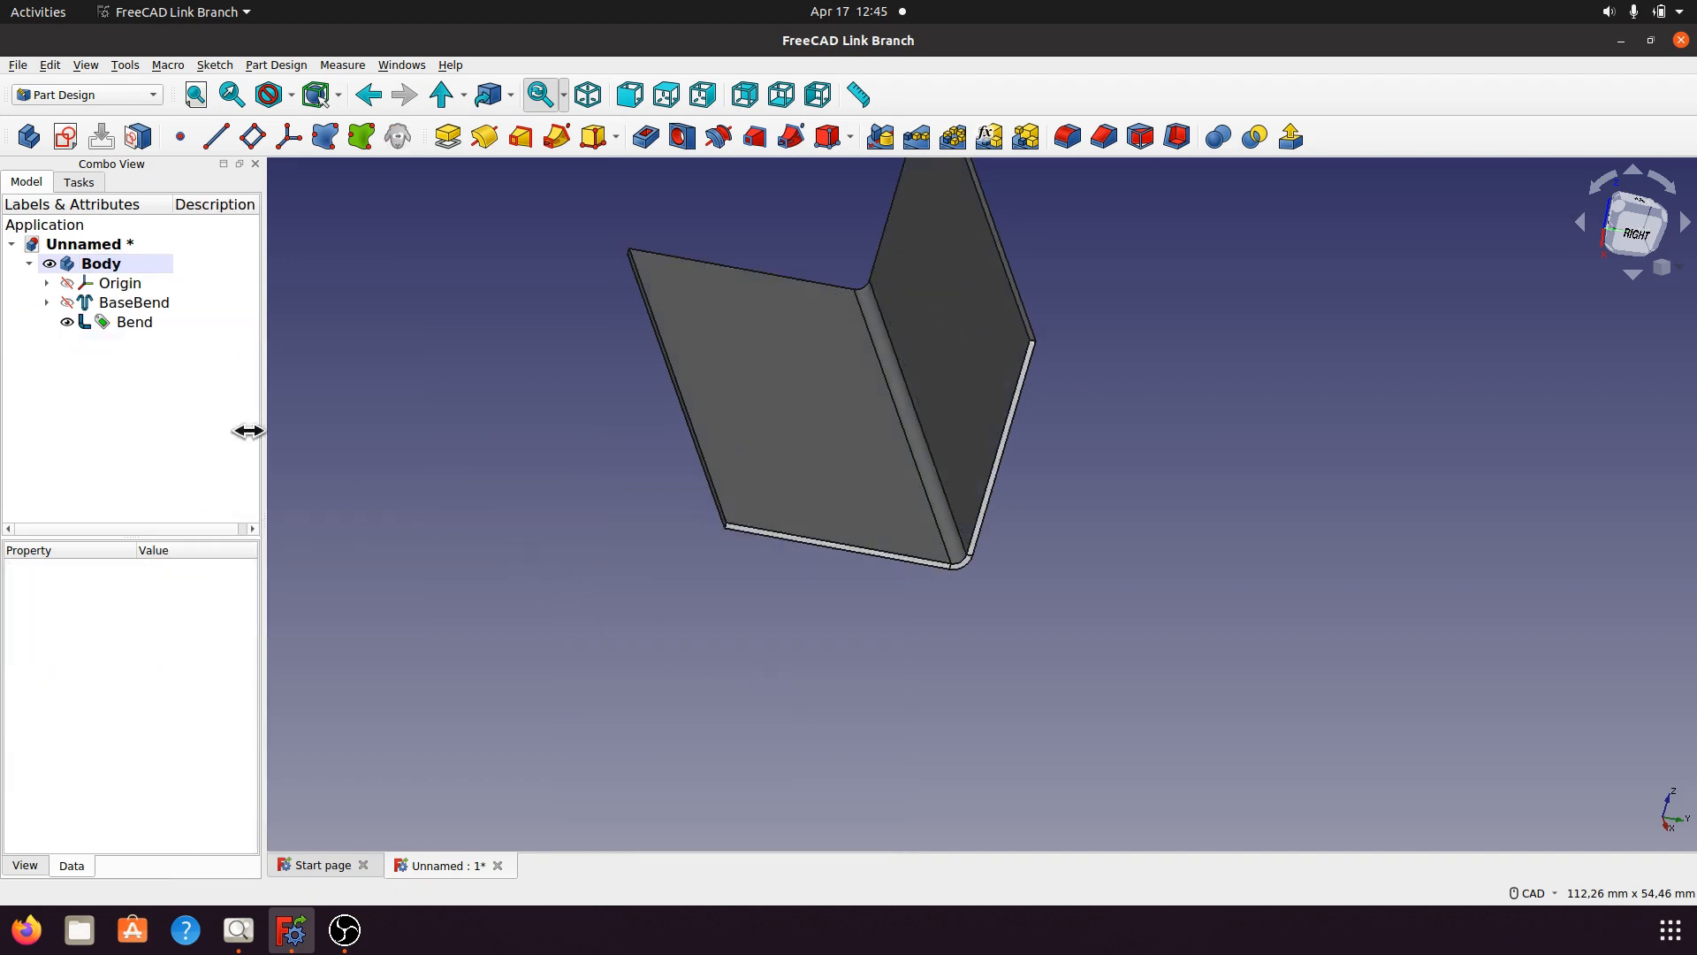
Set the radius of the Bend feature to 0.5 mm.
click(131, 321)
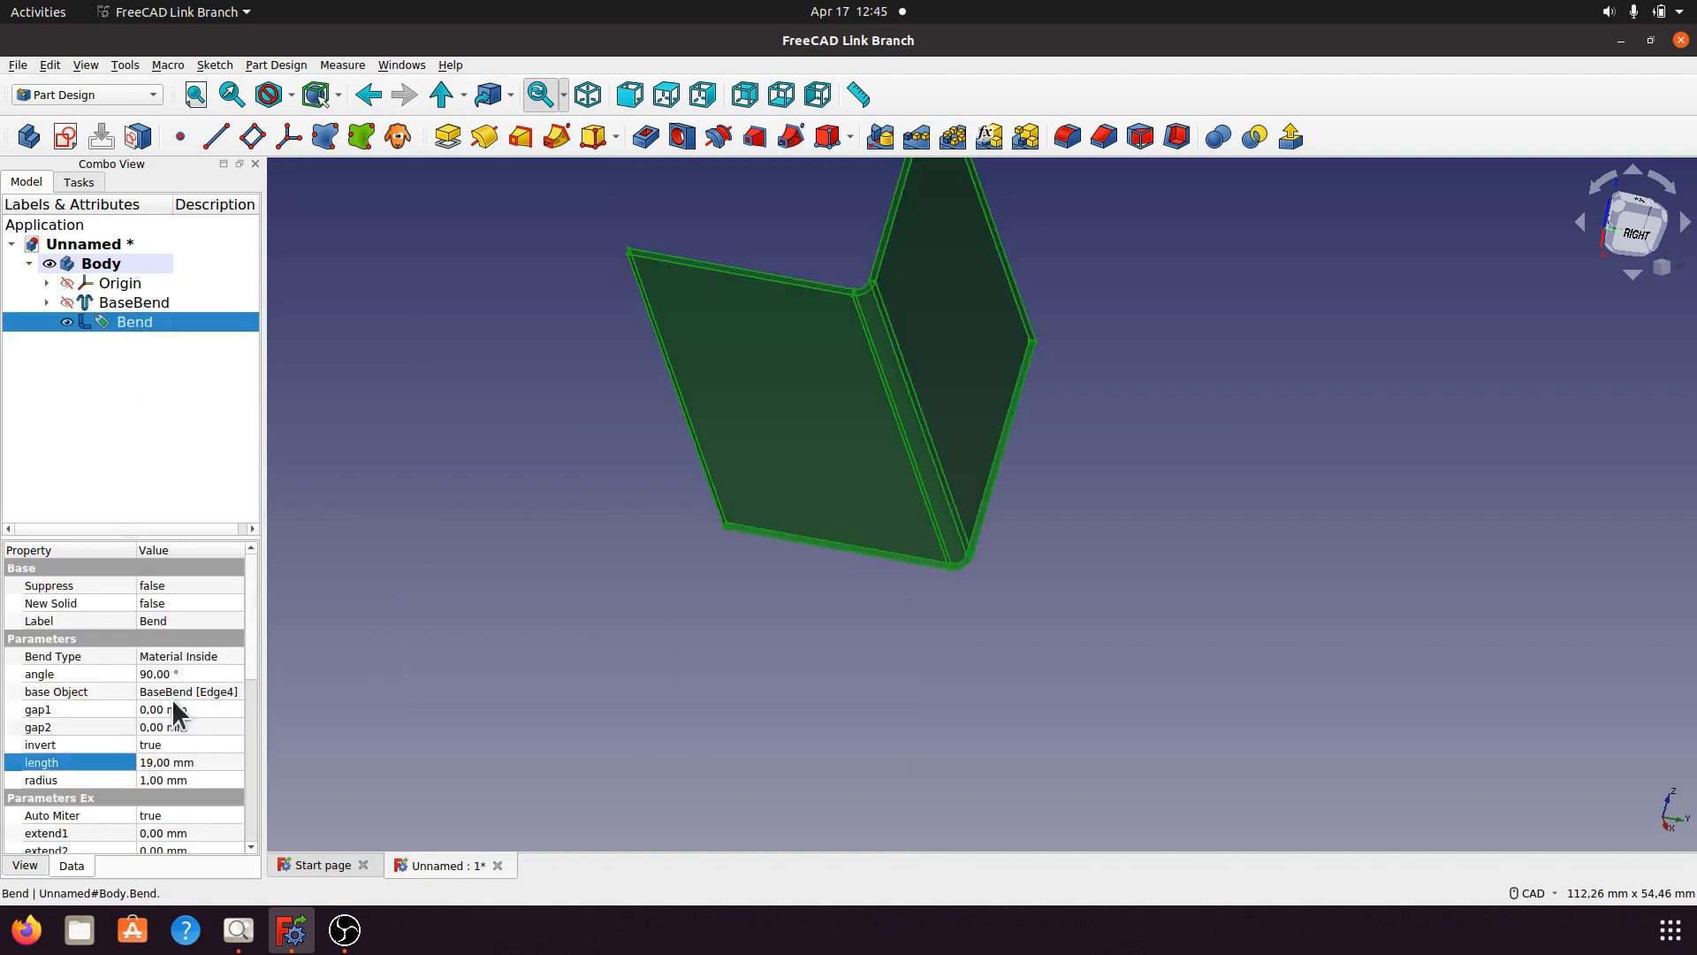
click(152, 778)
drag(192, 783, 133, 781)
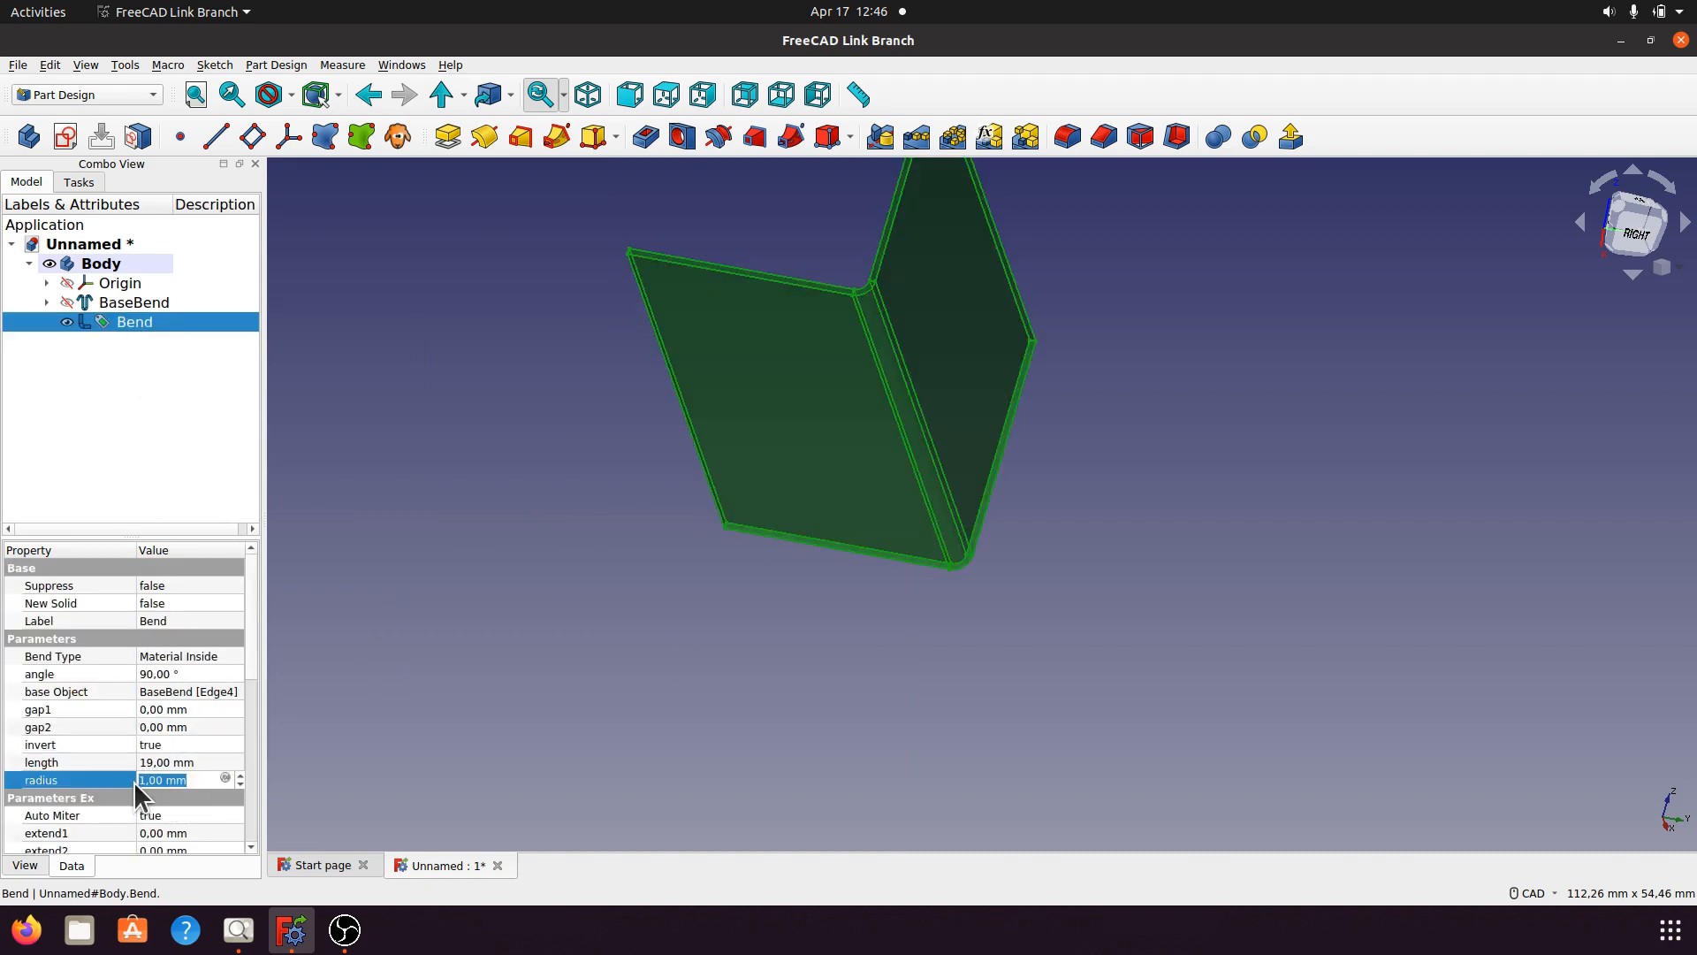
text(0,5)
key(Return)
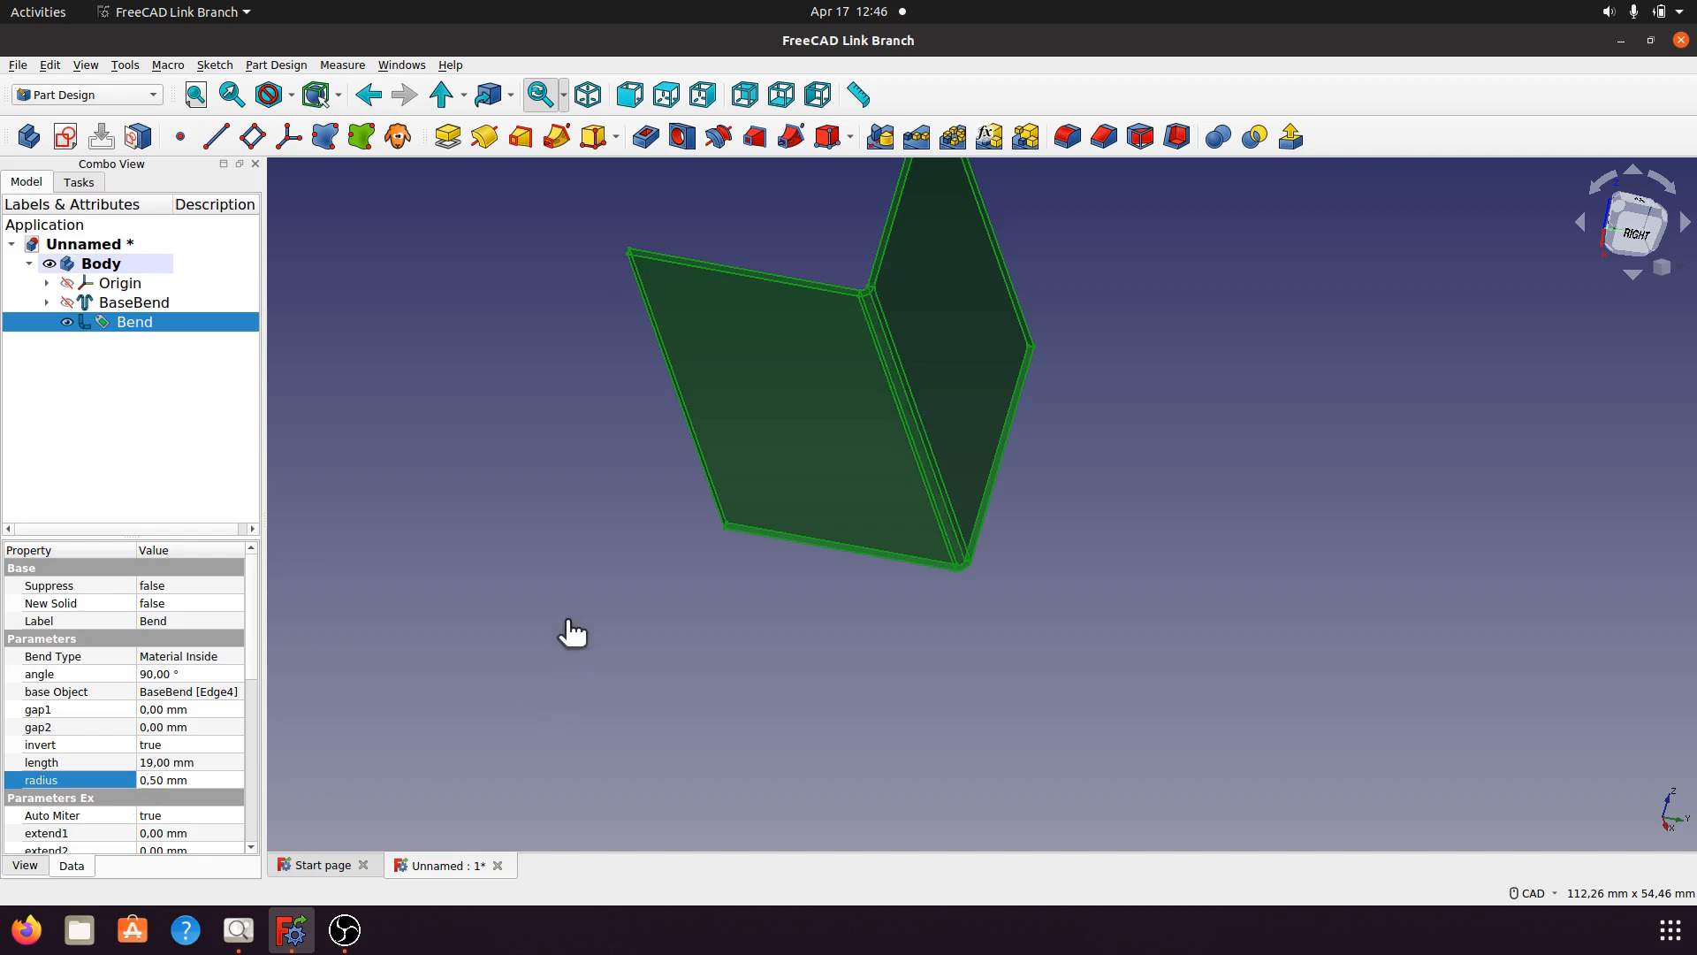
click(738, 689)
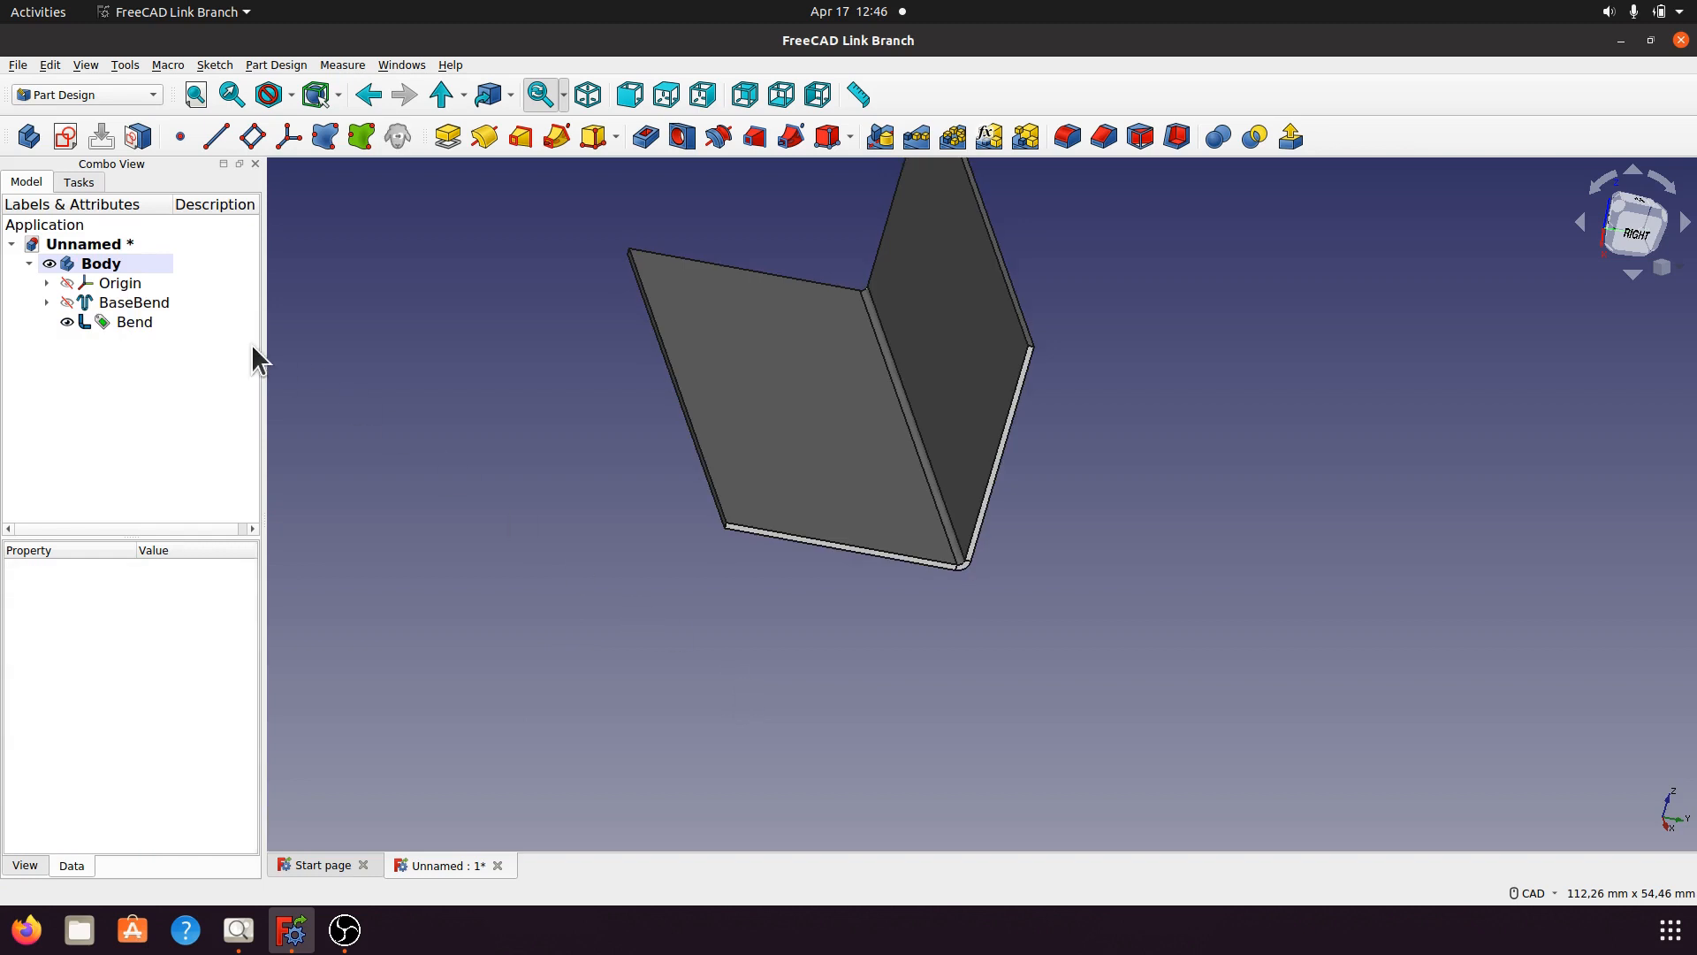
Measure the distance from the wall's top inner corner to the bend's start on the base's underside, and delete the measurement.
click(859, 95)
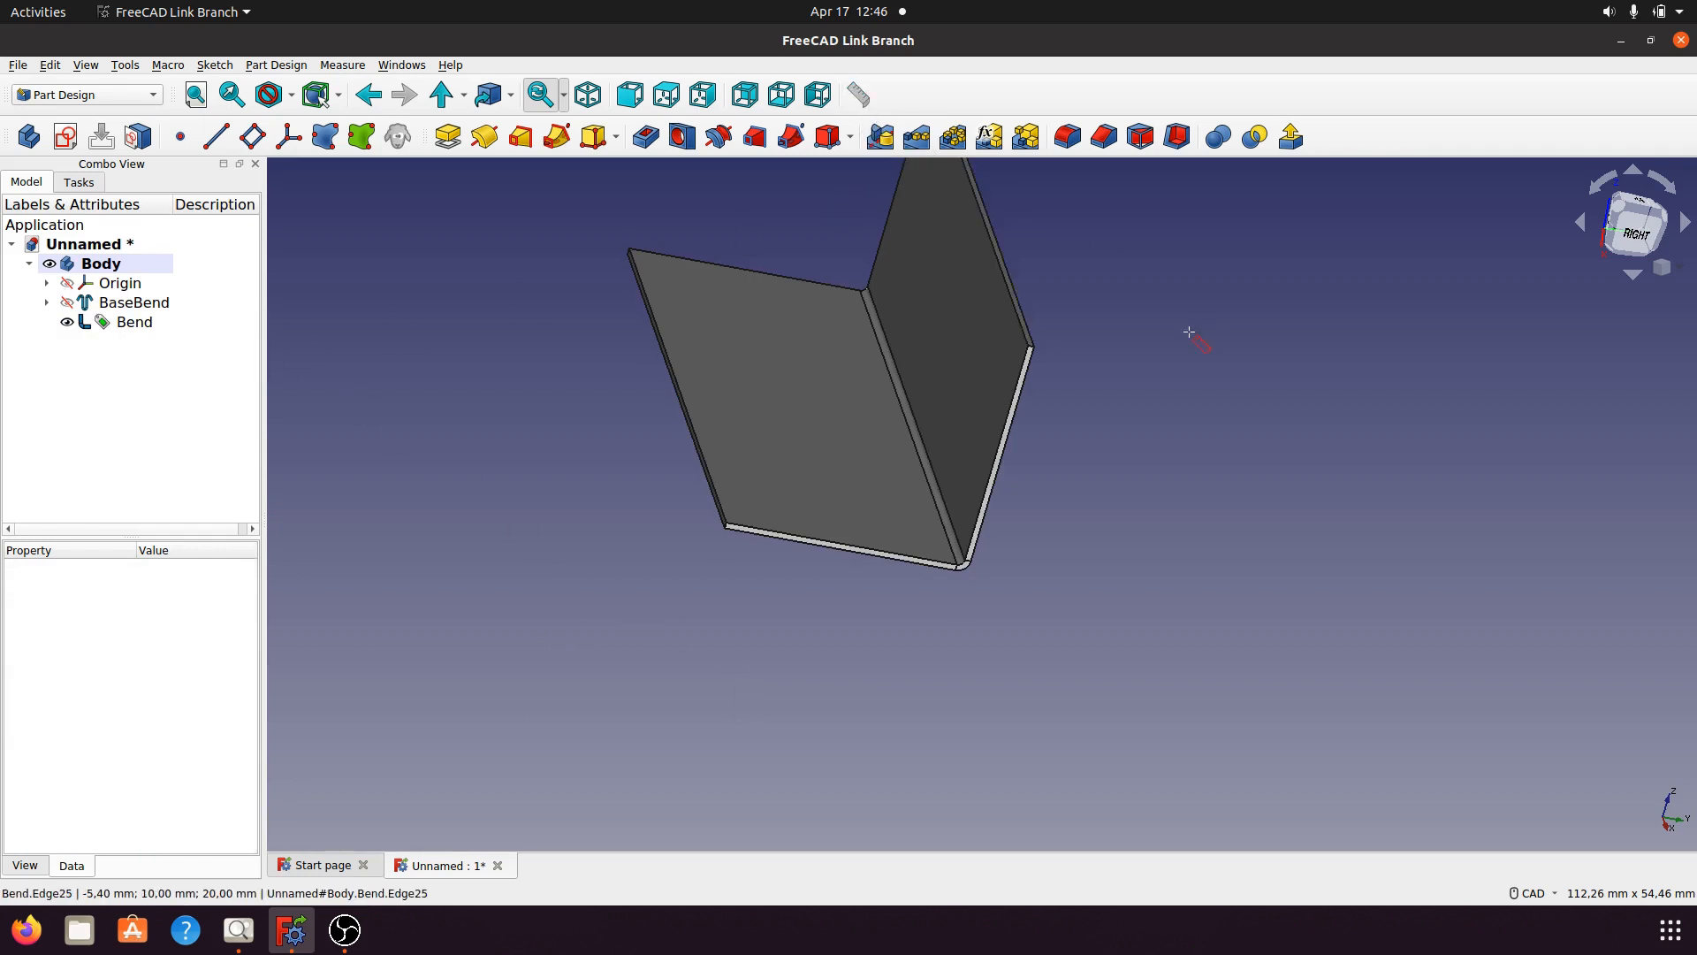
click(1030, 346)
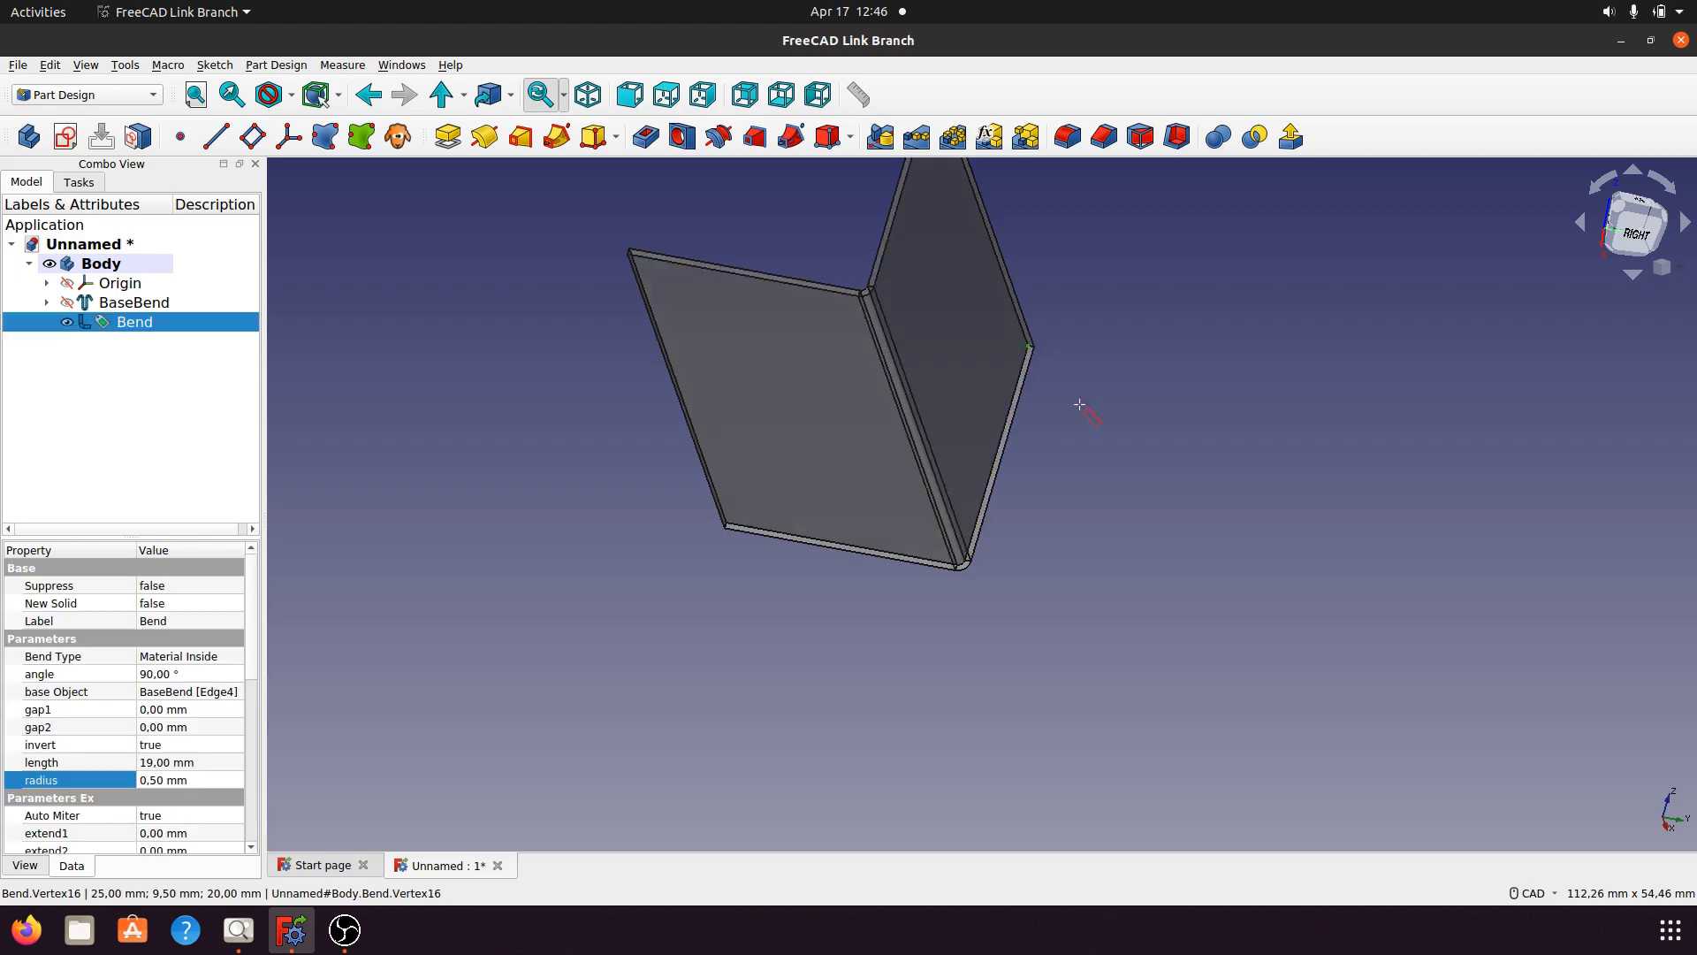
click(959, 577)
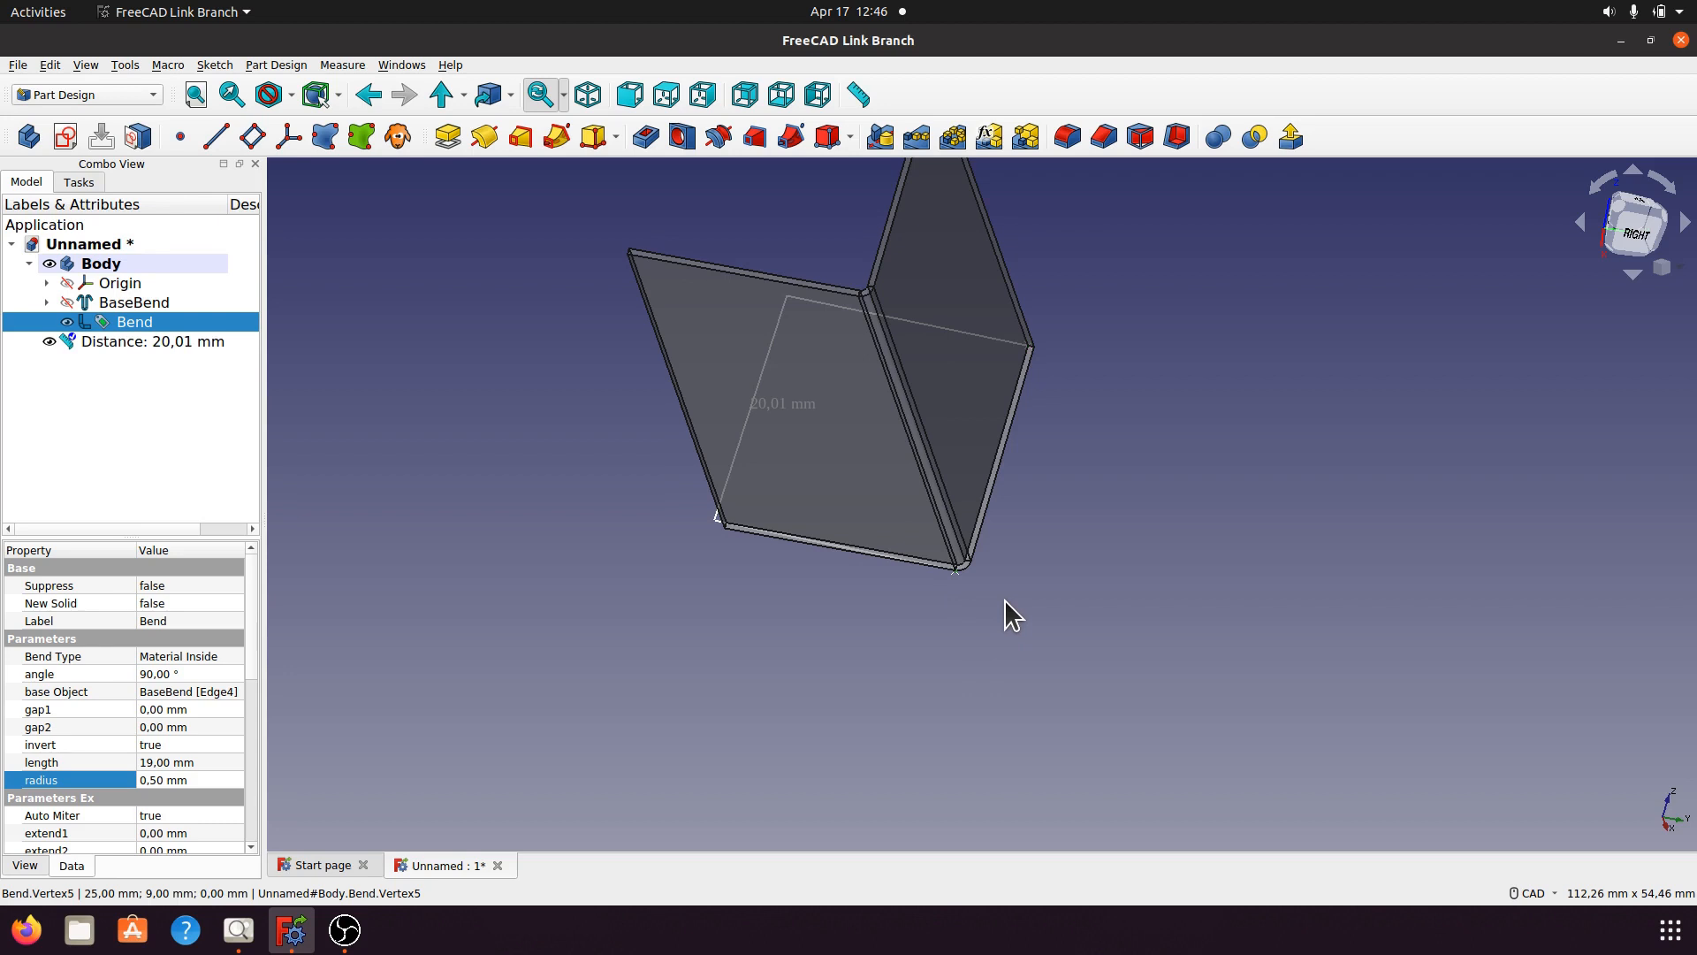
click(173, 342)
right_click(174, 341)
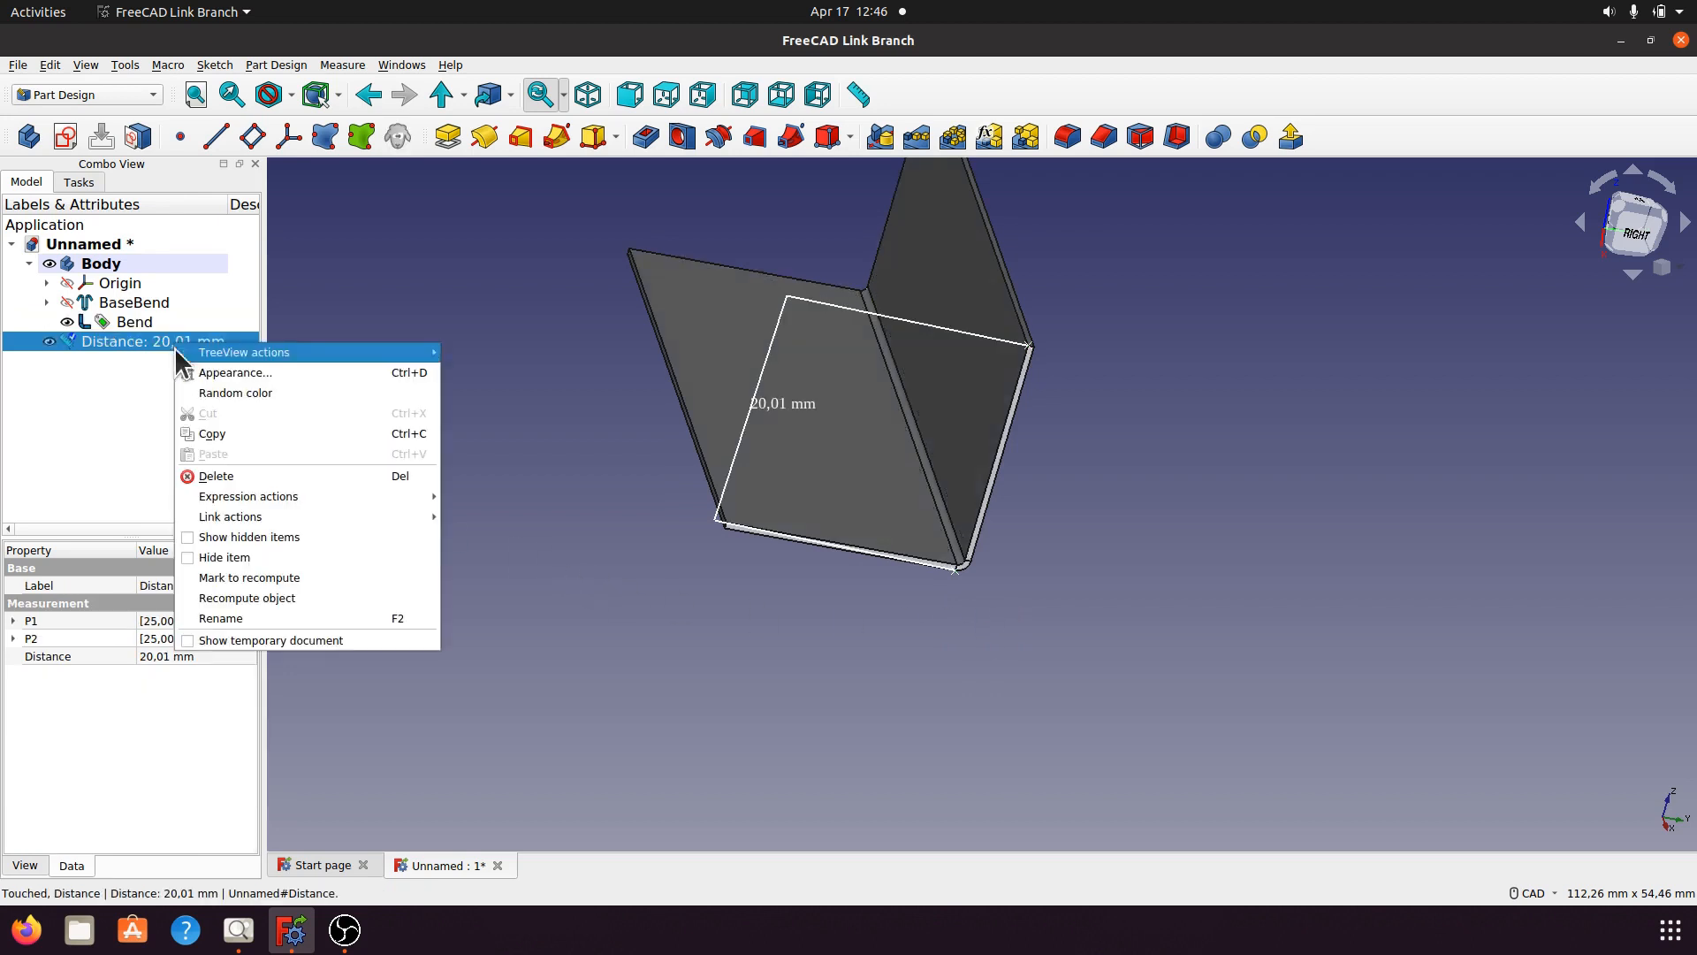
click(220, 476)
Set the length of the Bend feature's wall to 20 mm.
click(120, 327)
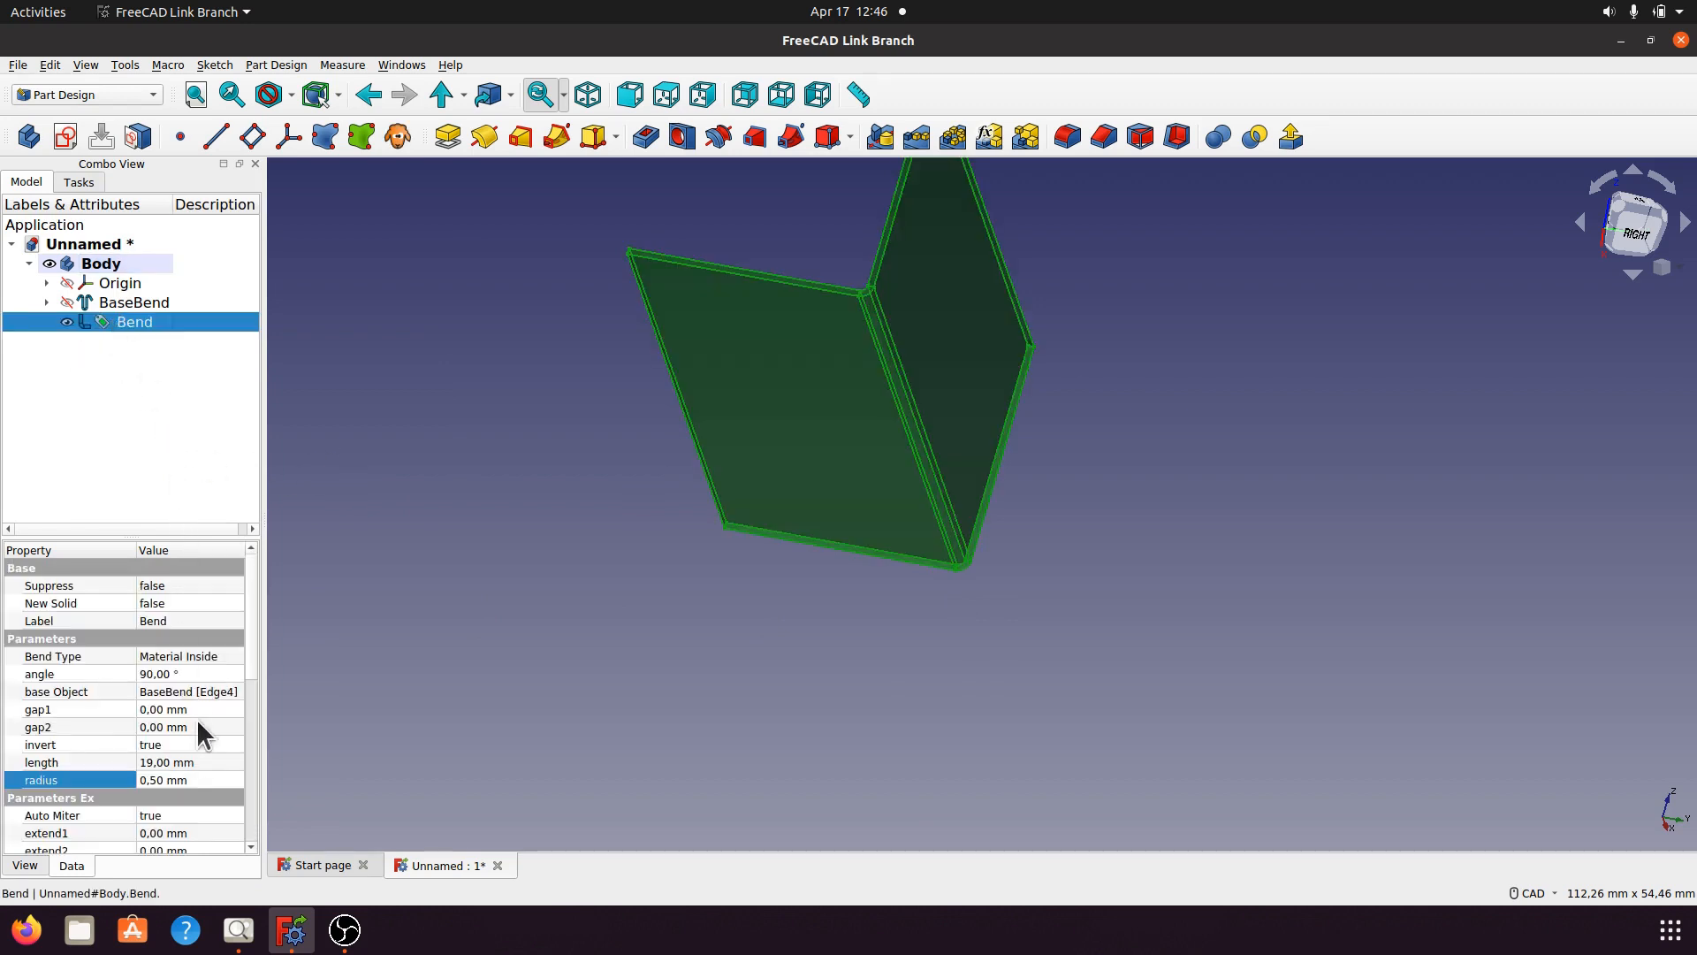
click(170, 760)
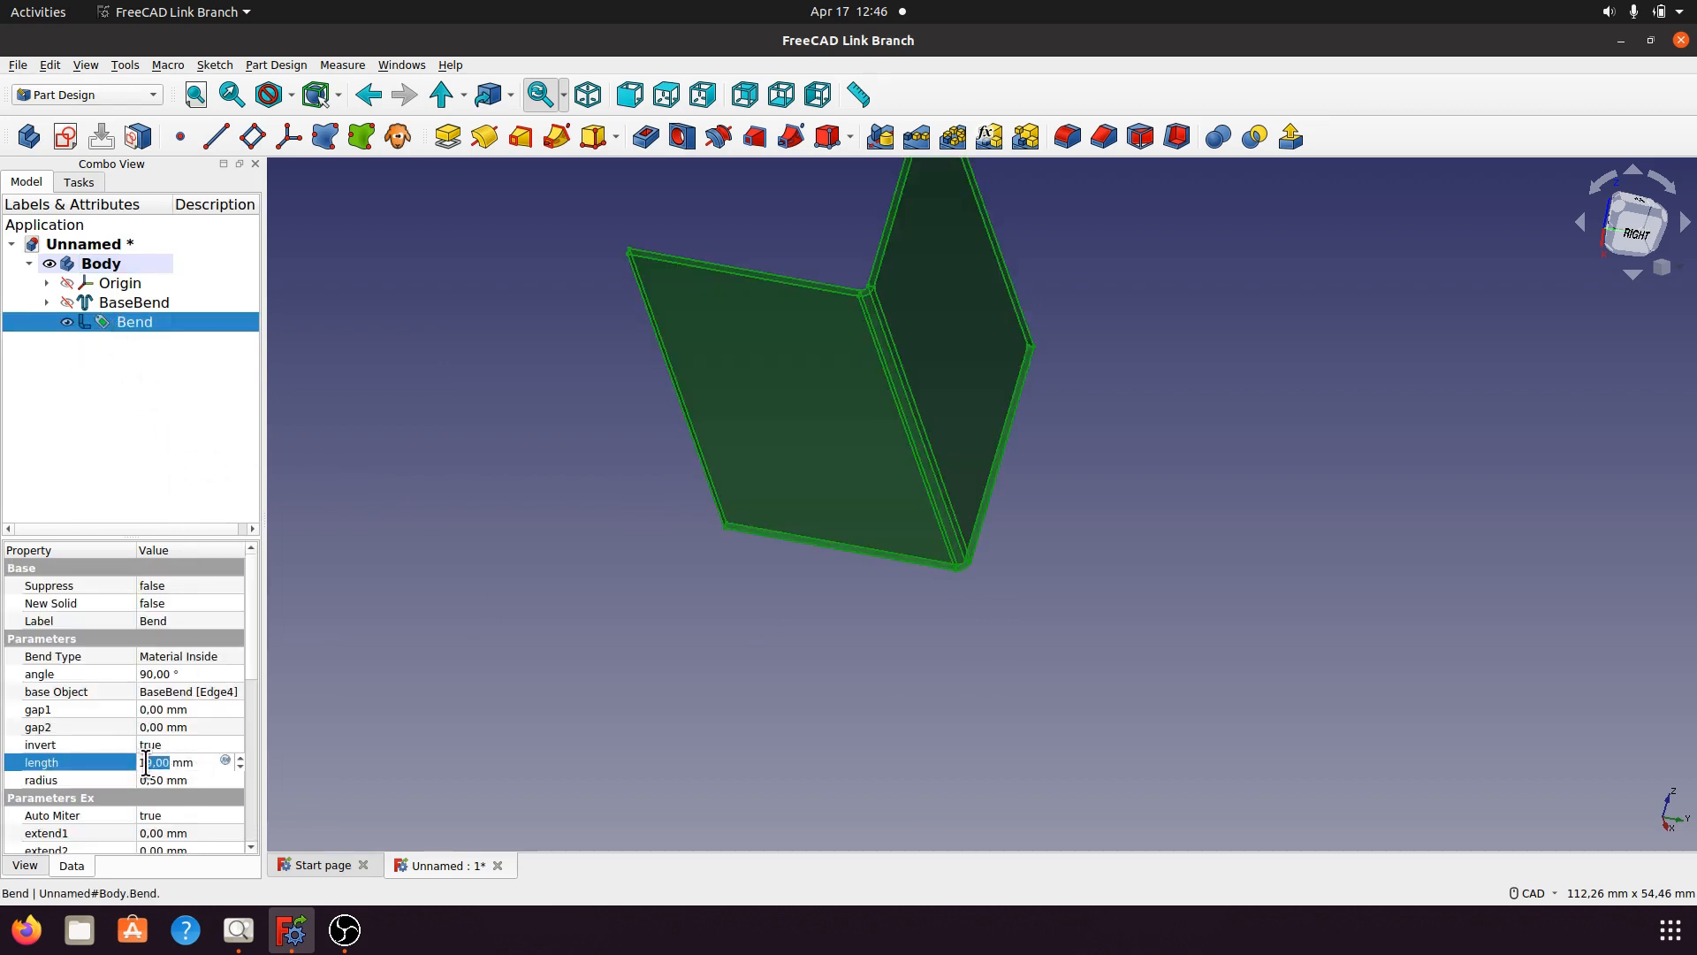
text(20)
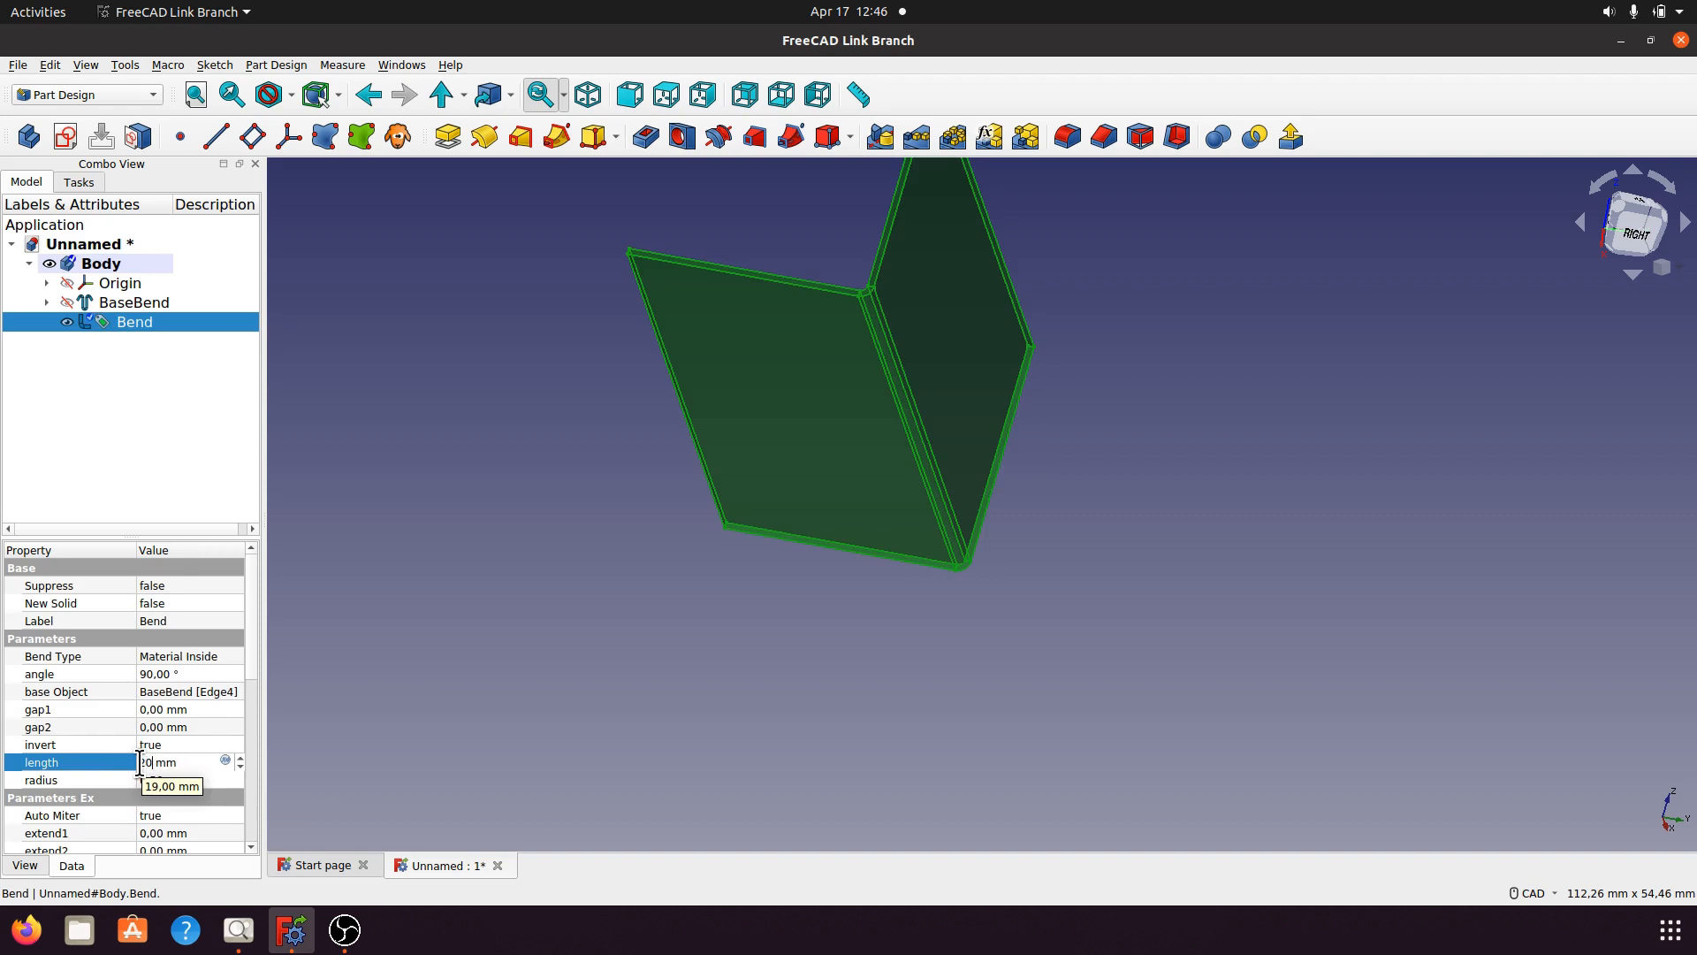
key(Return)
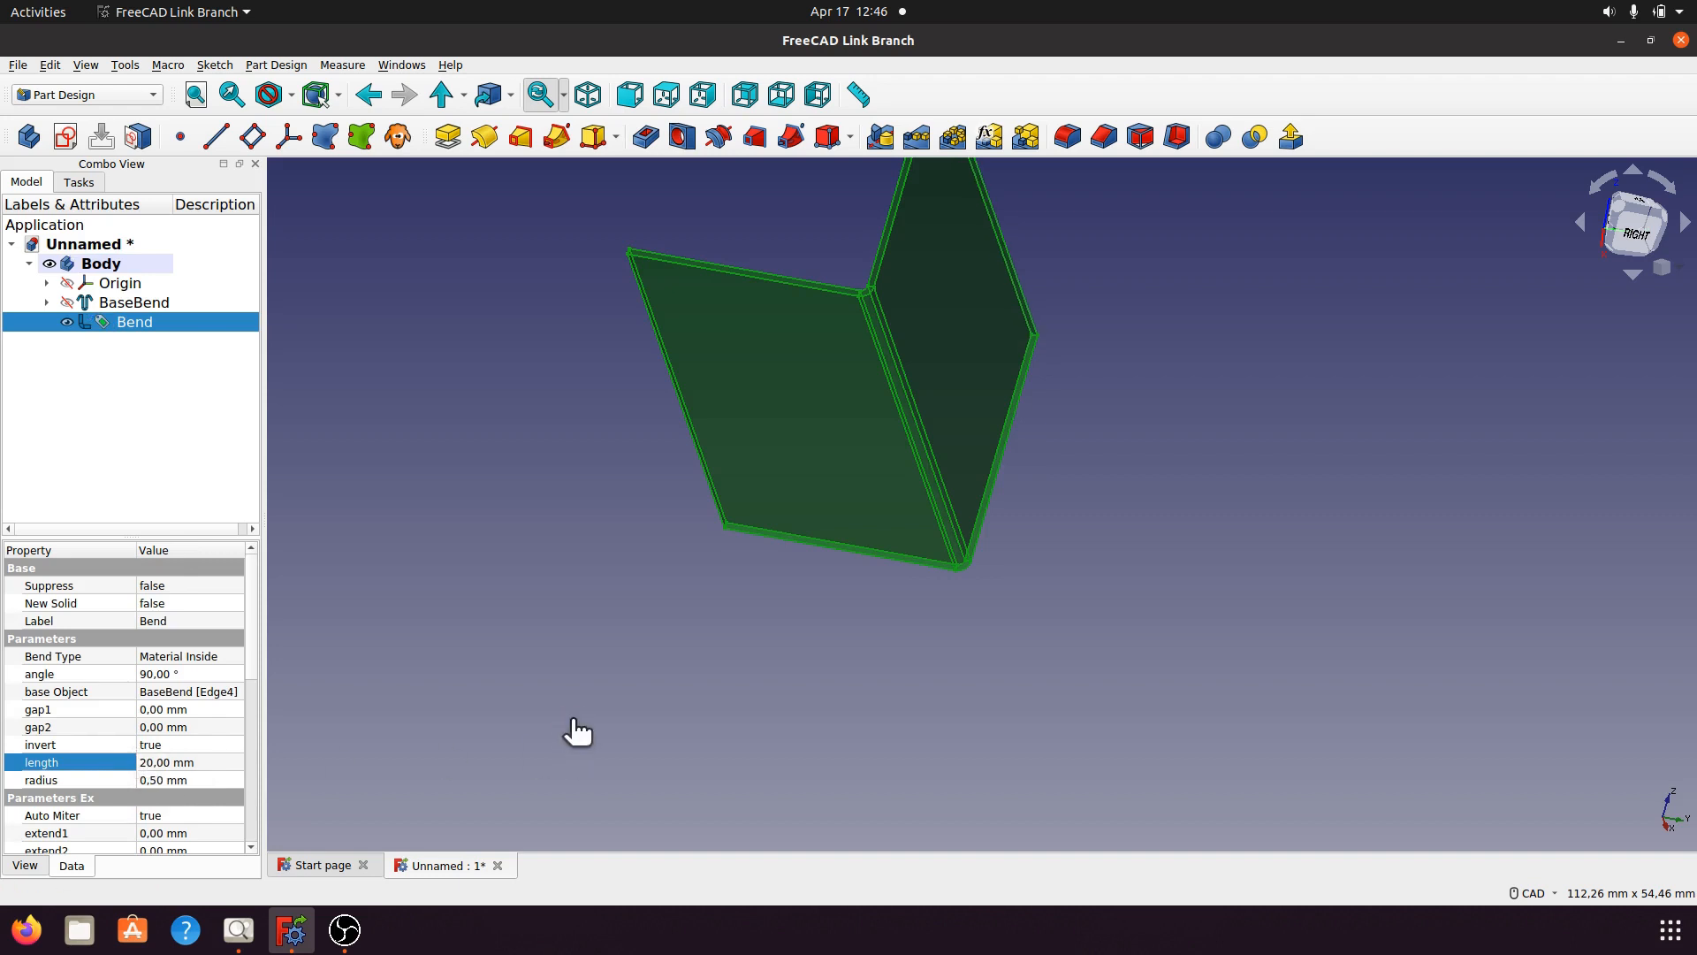
click(792, 655)
middle_drag(792, 654, 887, 677)
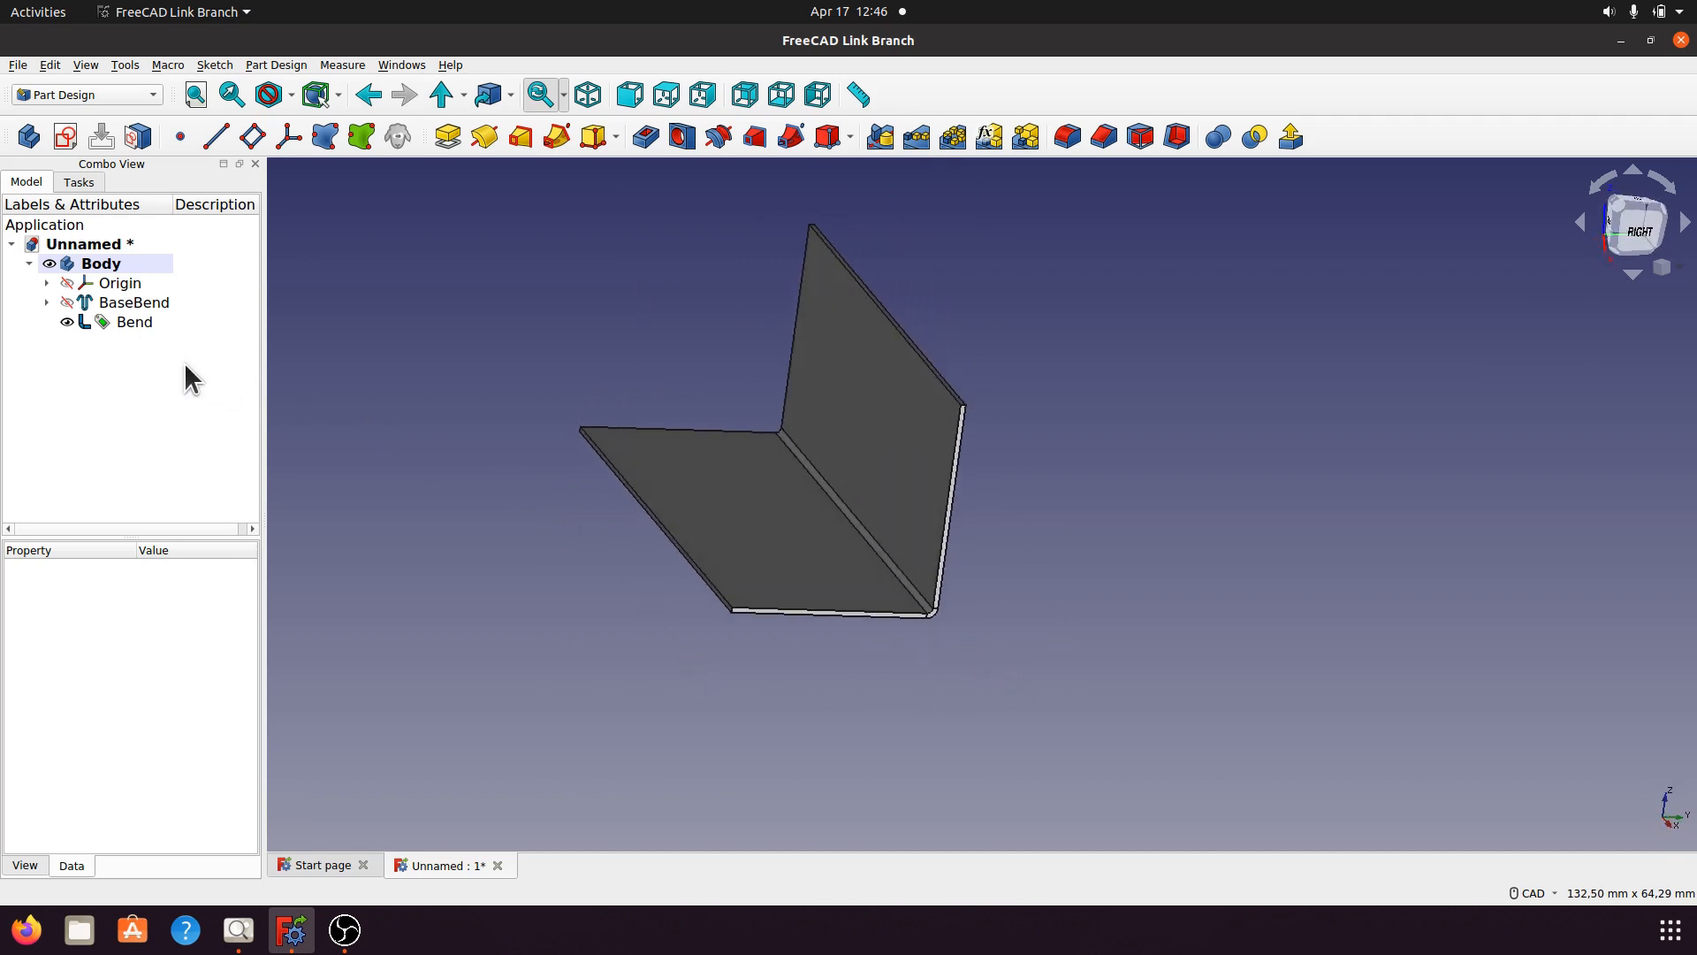
Check the BaseBend feature's length and other parameters without changing them.
click(123, 302)
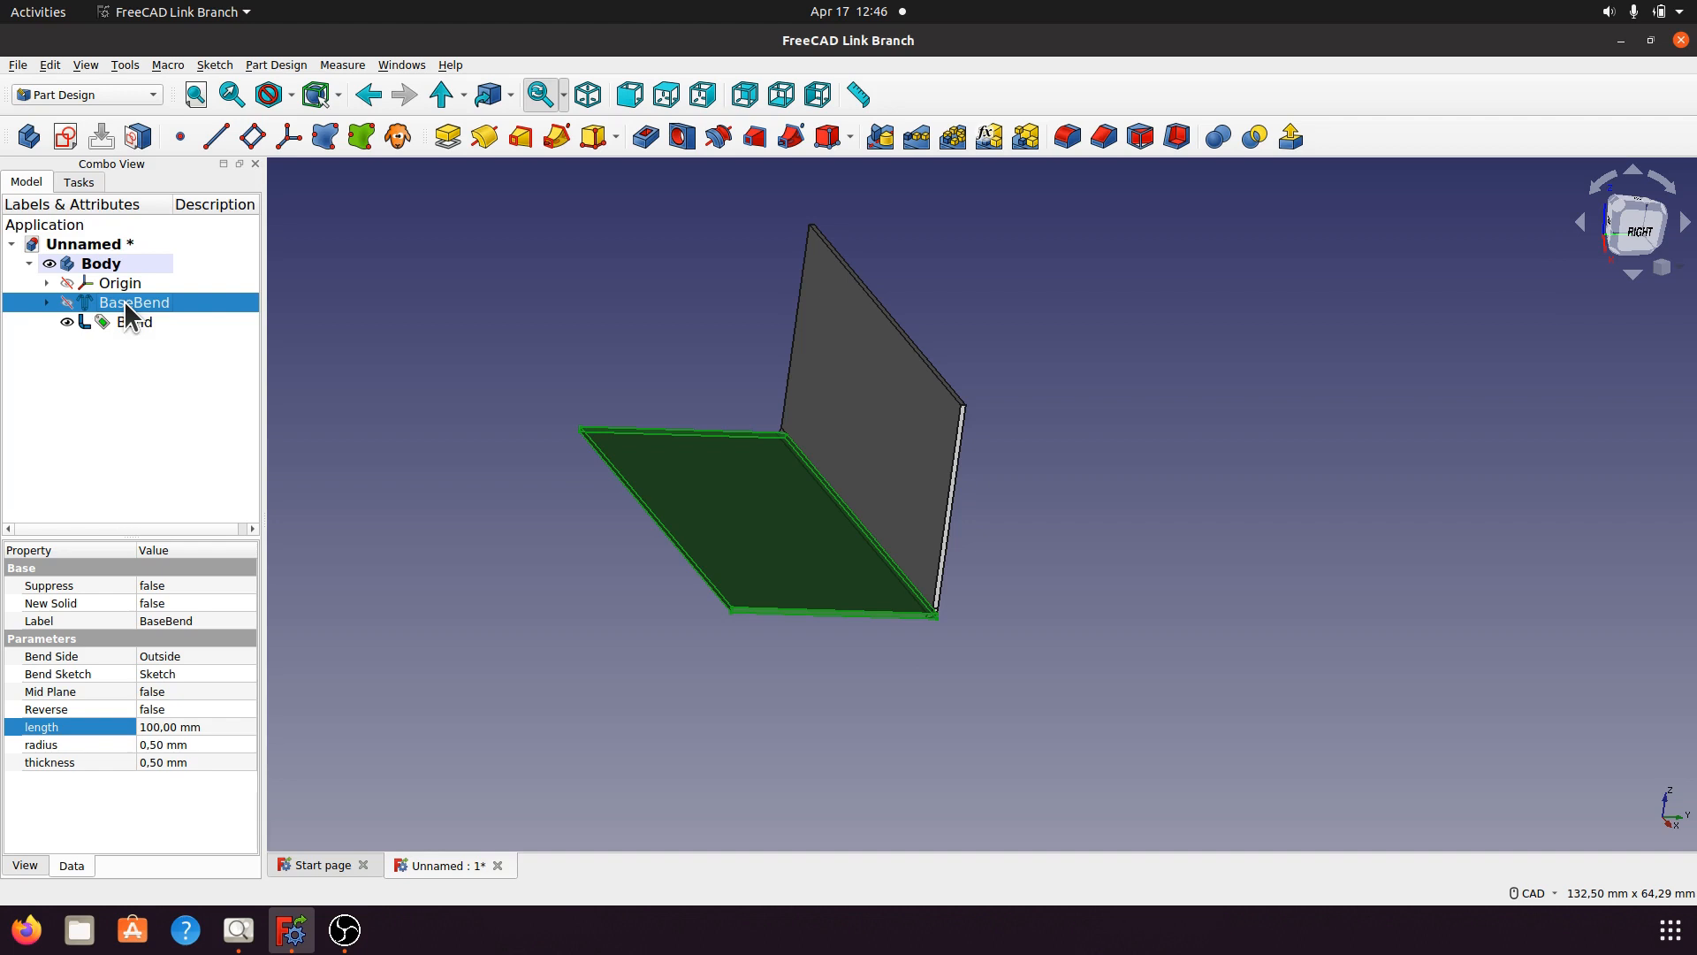
click(167, 727)
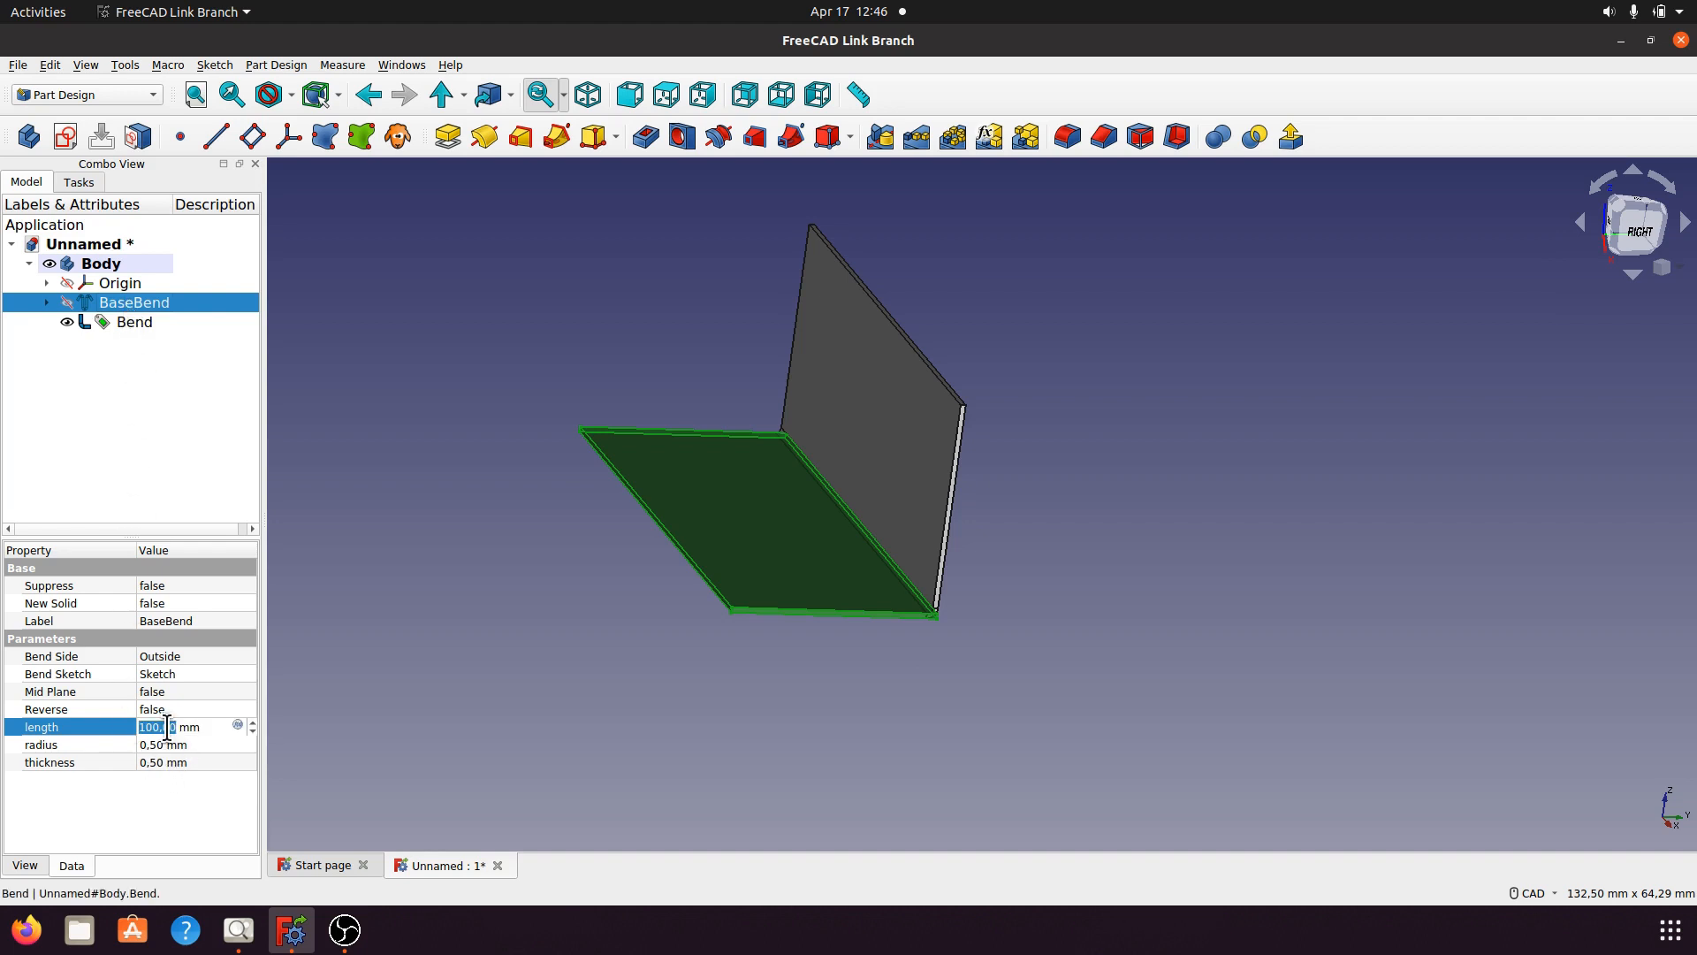
click(210, 728)
click(576, 760)
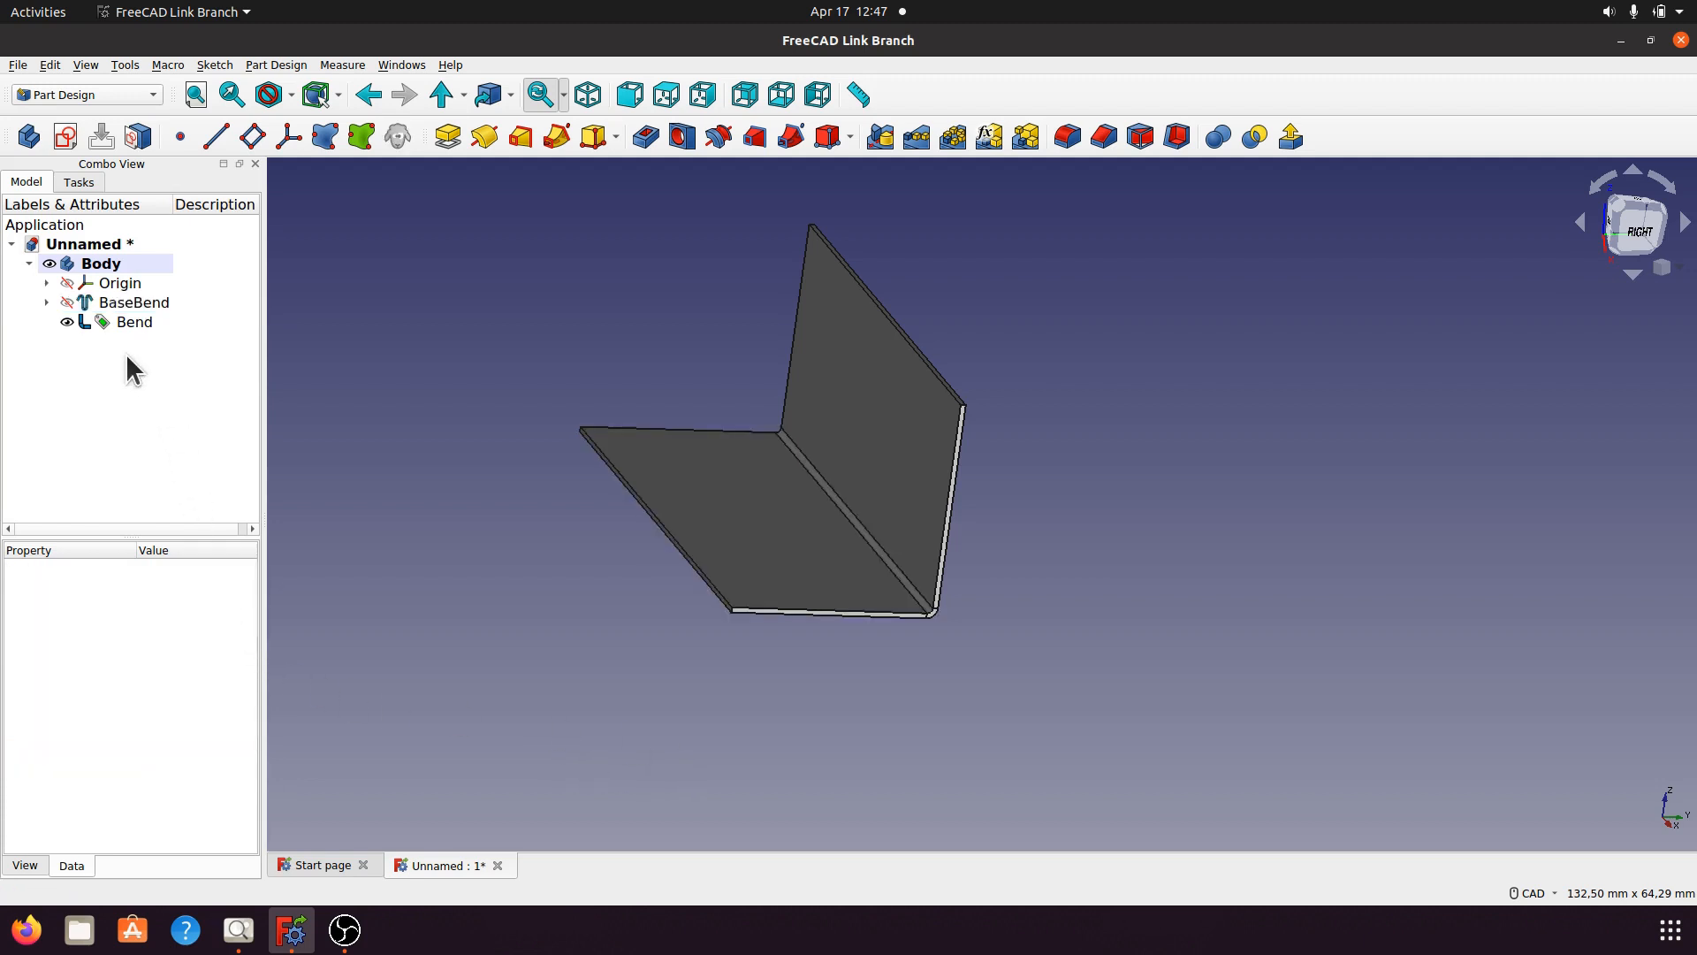
click(125, 302)
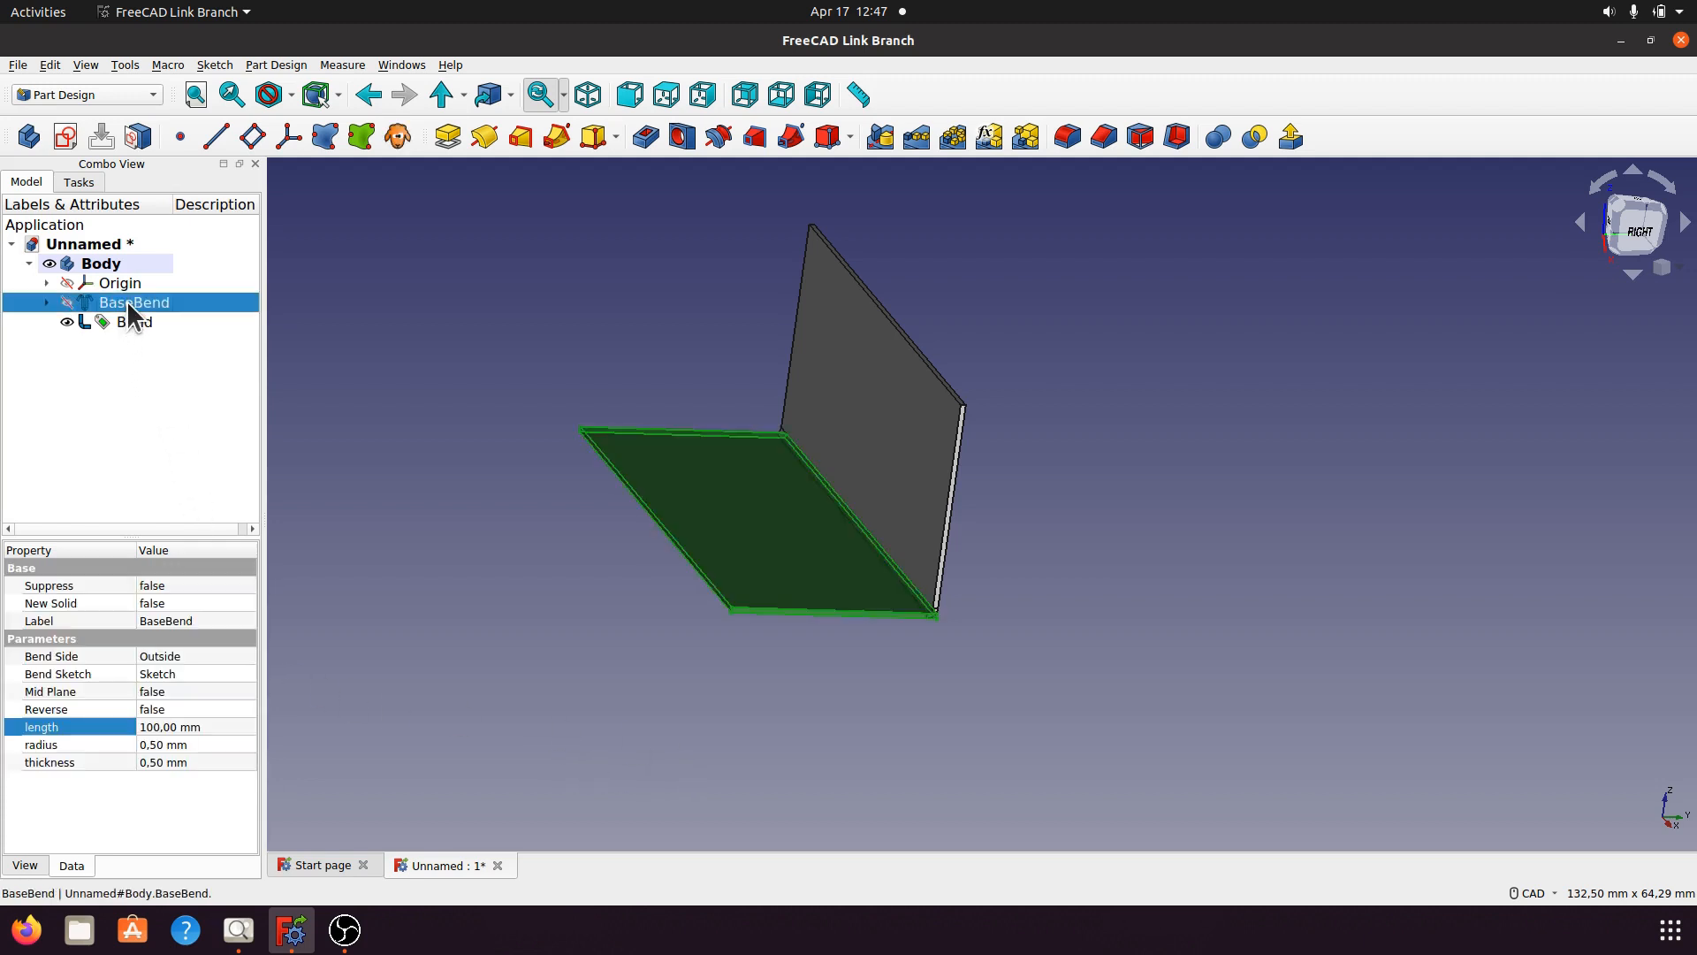
click(569, 661)
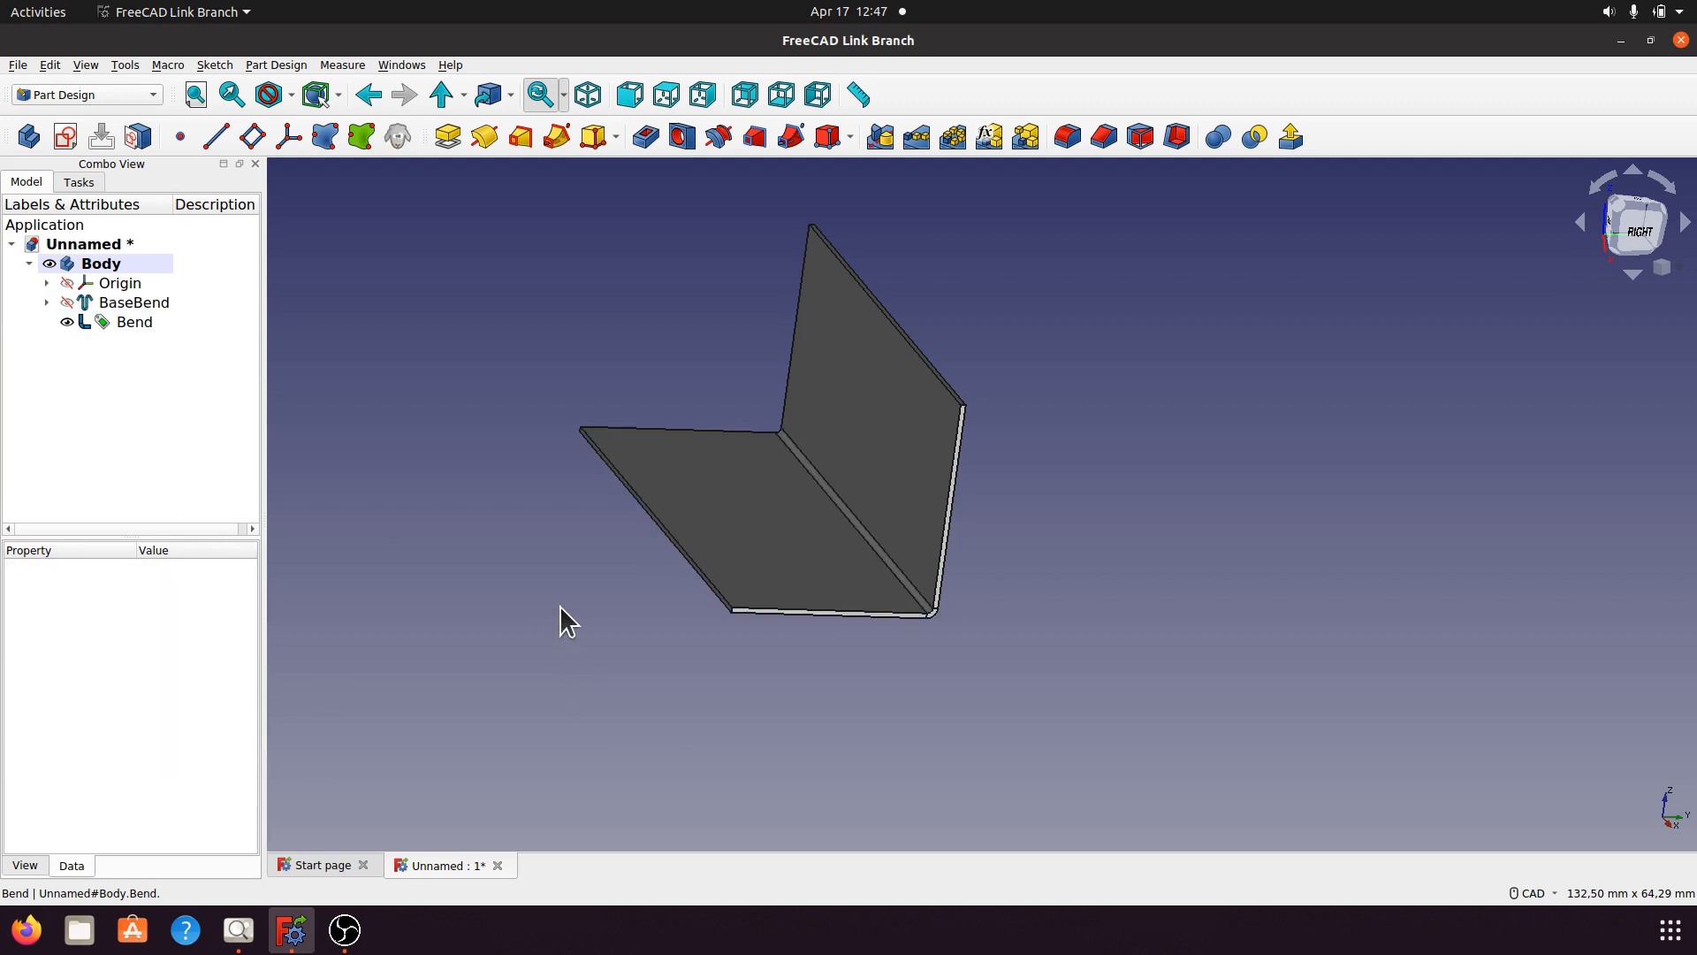
middle_drag(542, 620, 768, 653)
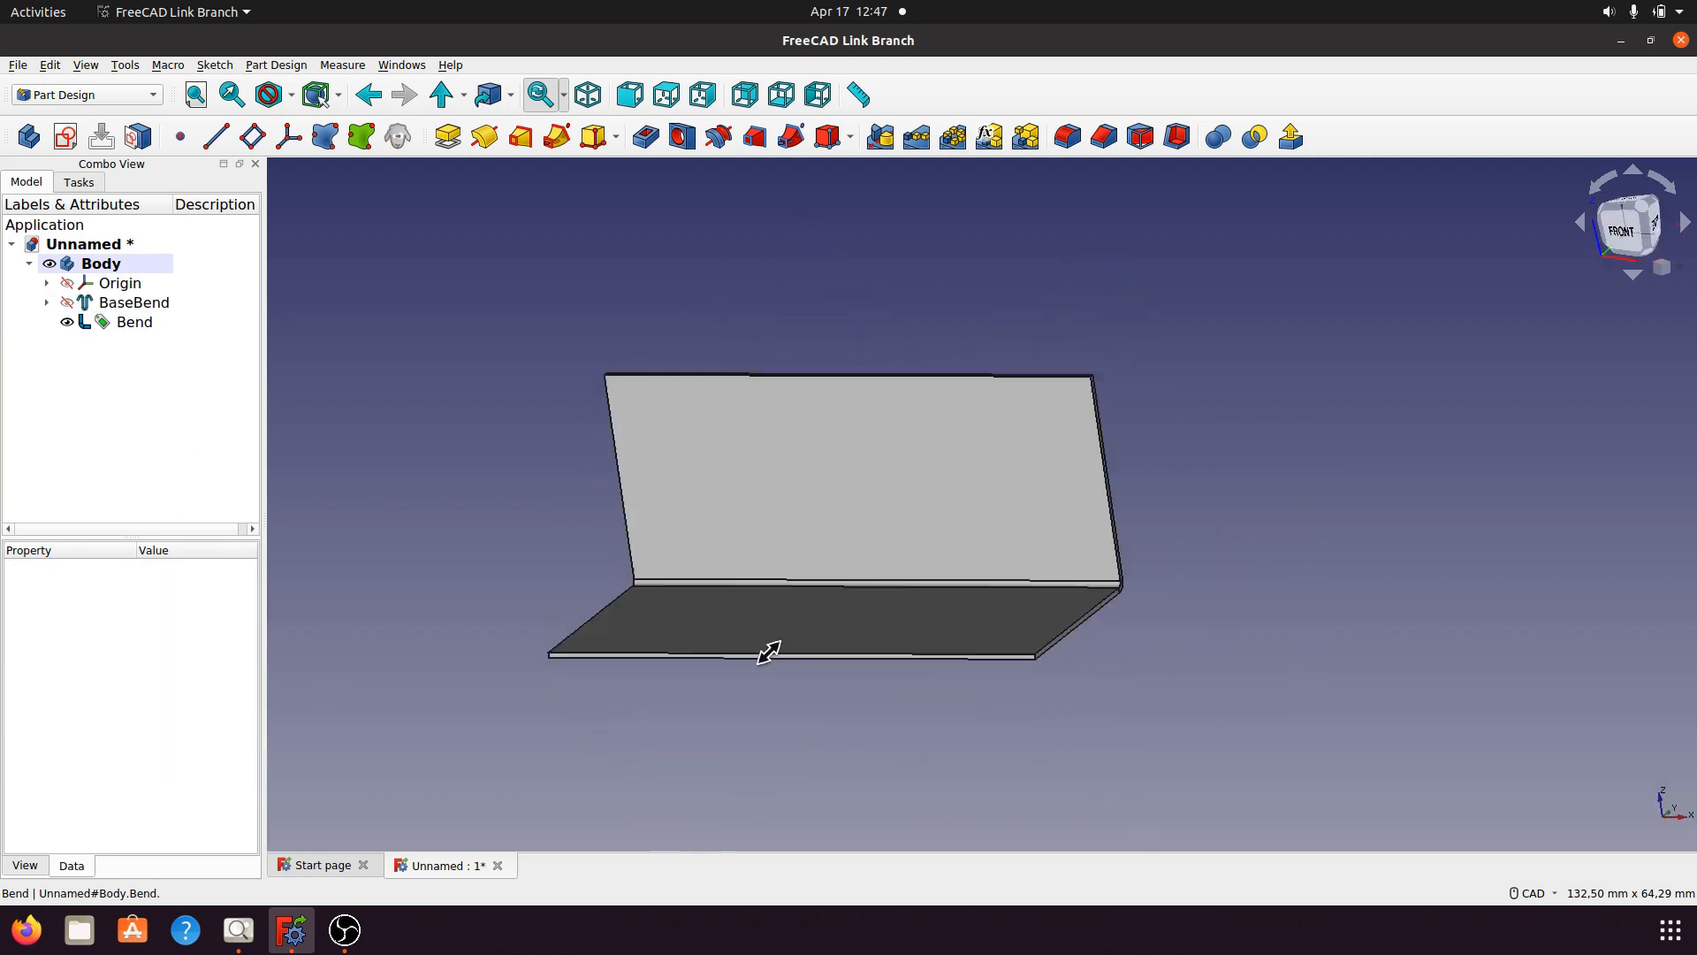
click(47, 302)
click(47, 303)
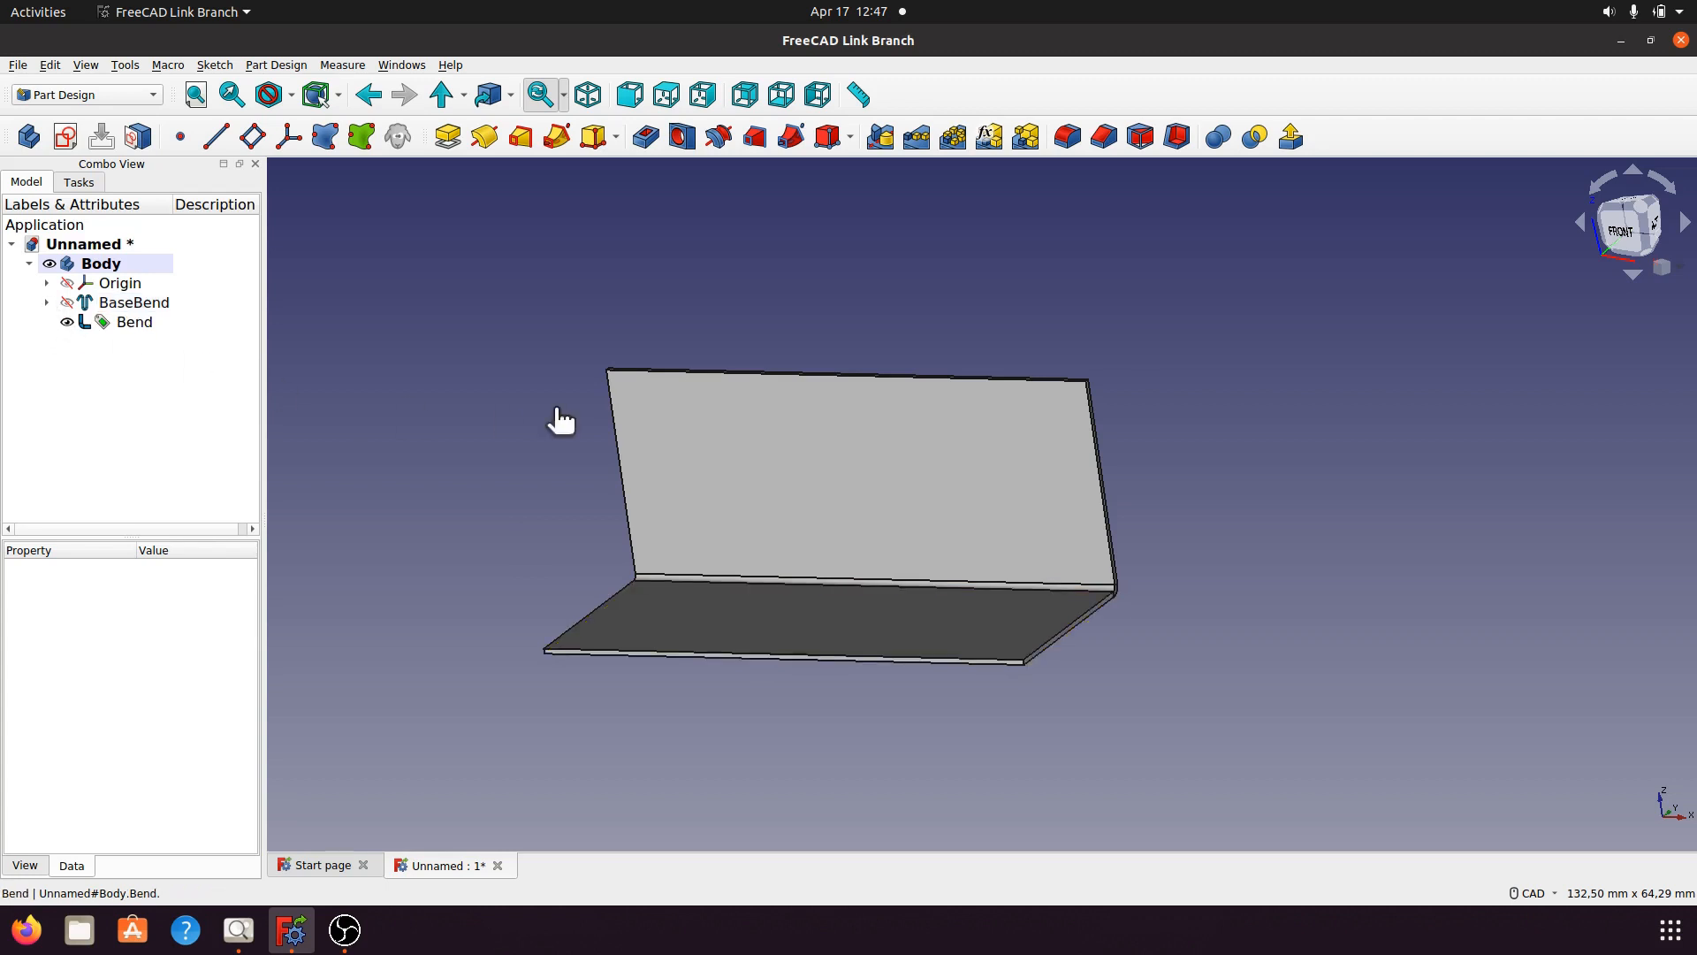
Measure the distance from the base's free upper corner to the bend's outer end on the wall, and delete the measurement.
middle_drag(1178, 614, 1156, 459)
scroll(1132, 542, up, 2)
middle_drag(1097, 624, 1107, 441)
click(857, 95)
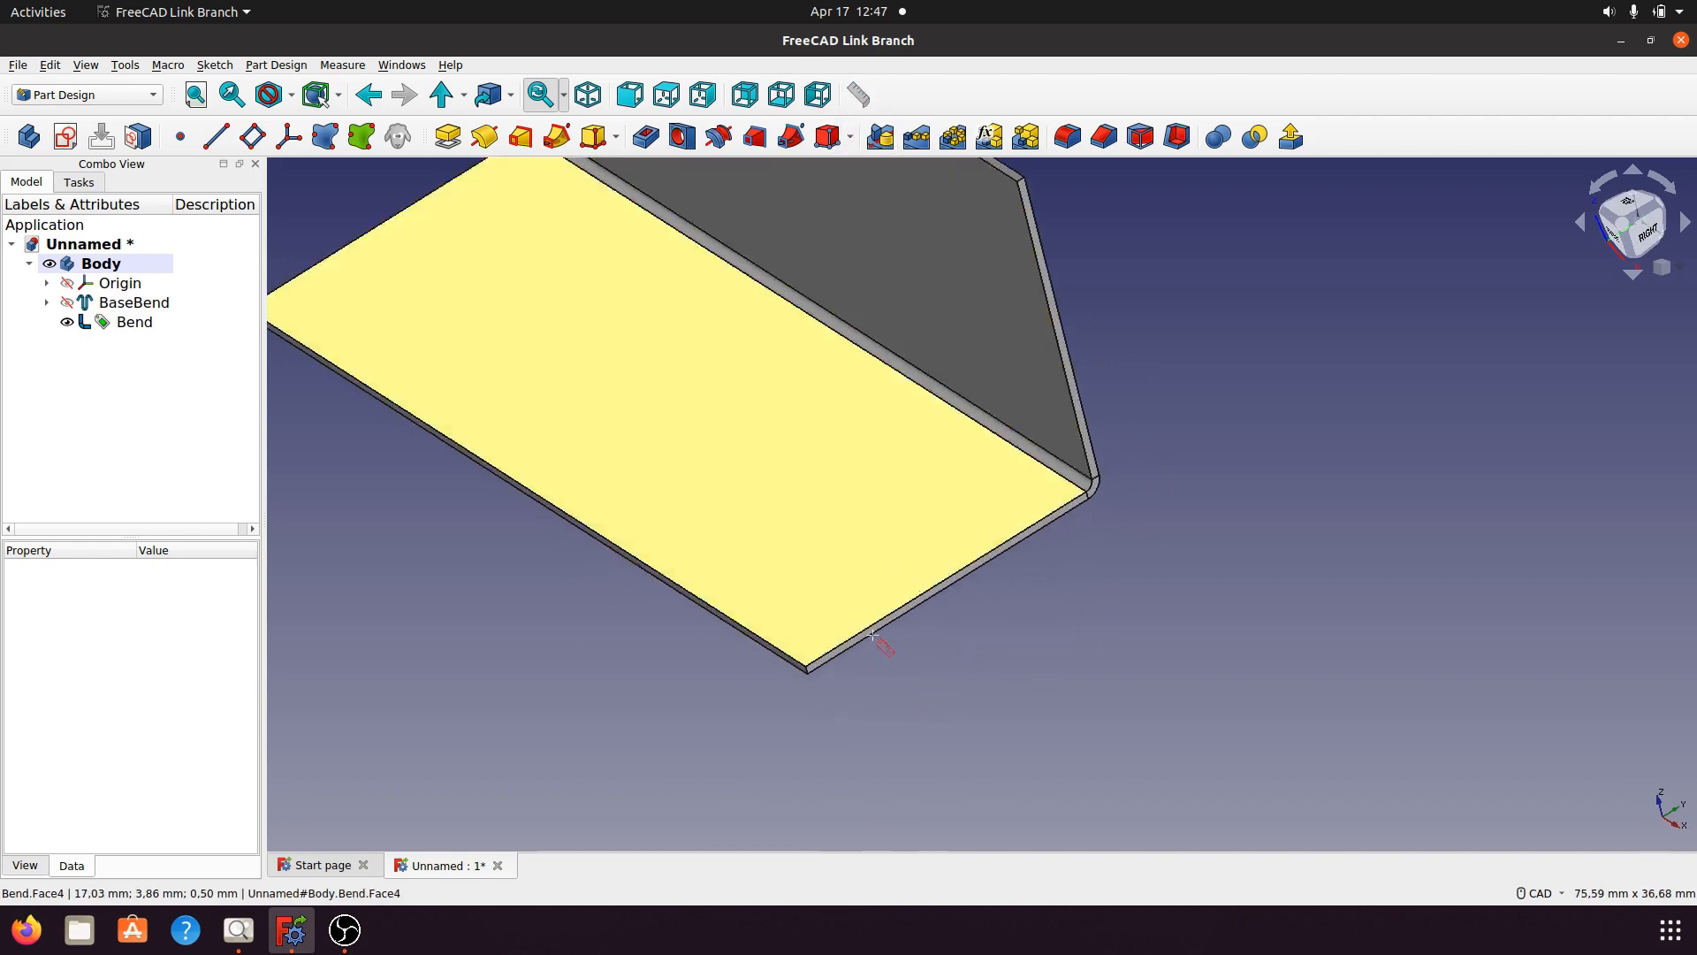
click(806, 666)
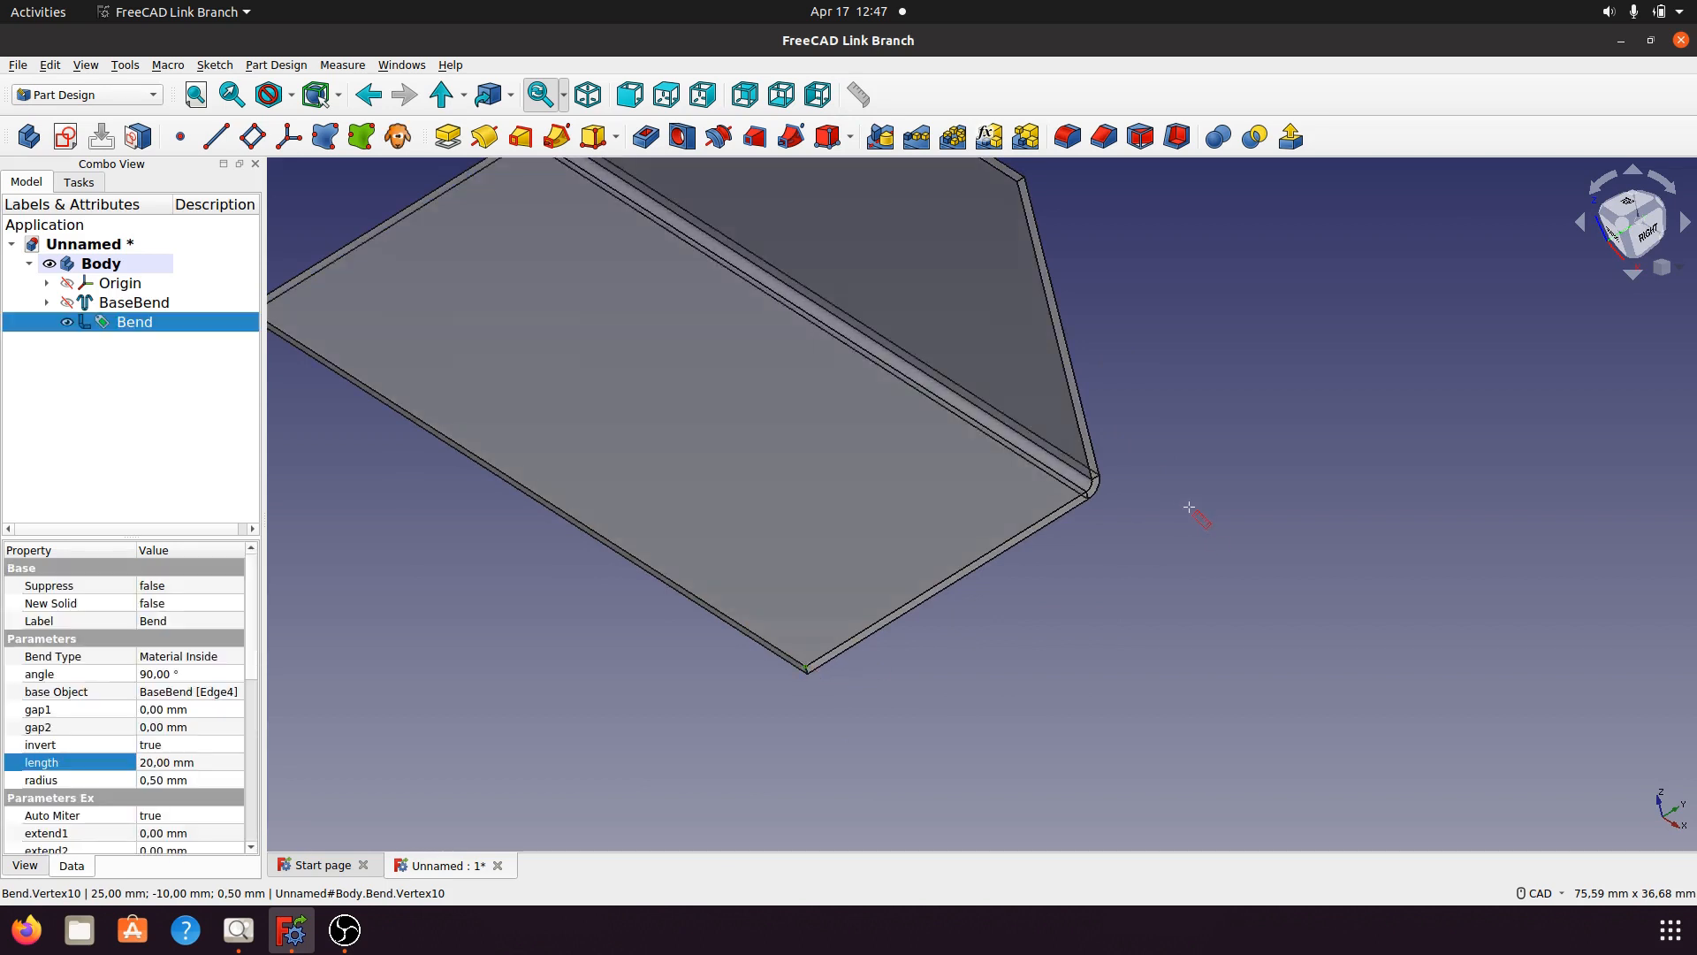
click(1097, 476)
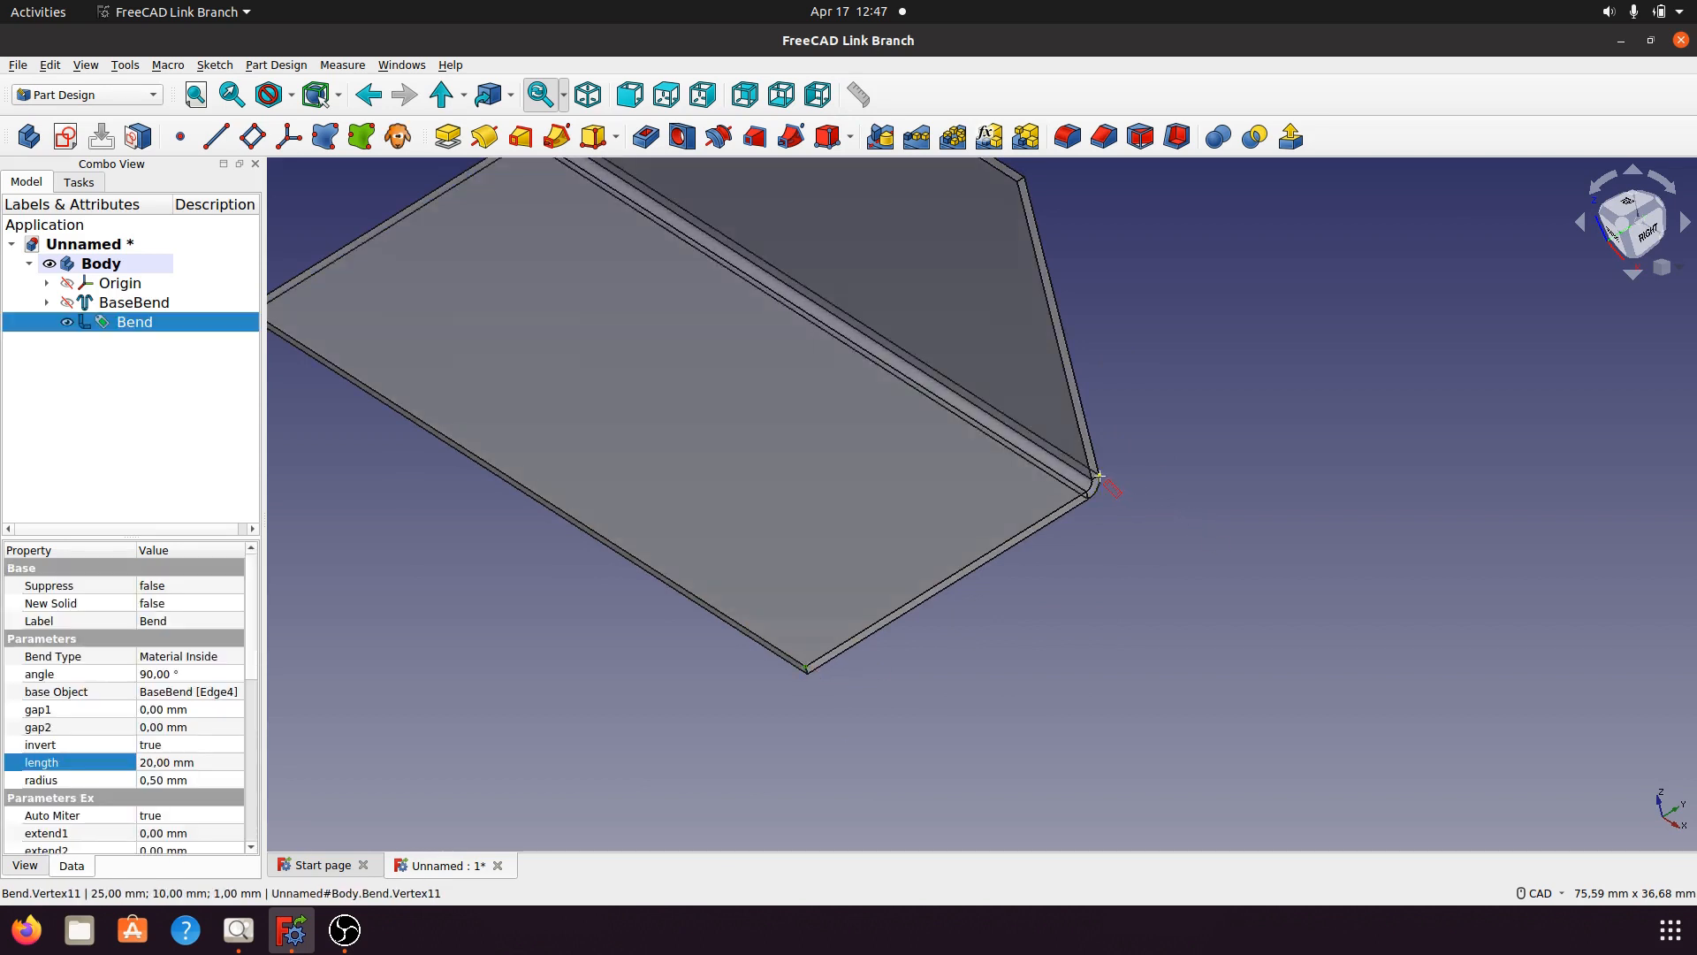
right_click(1201, 497)
click(1111, 667)
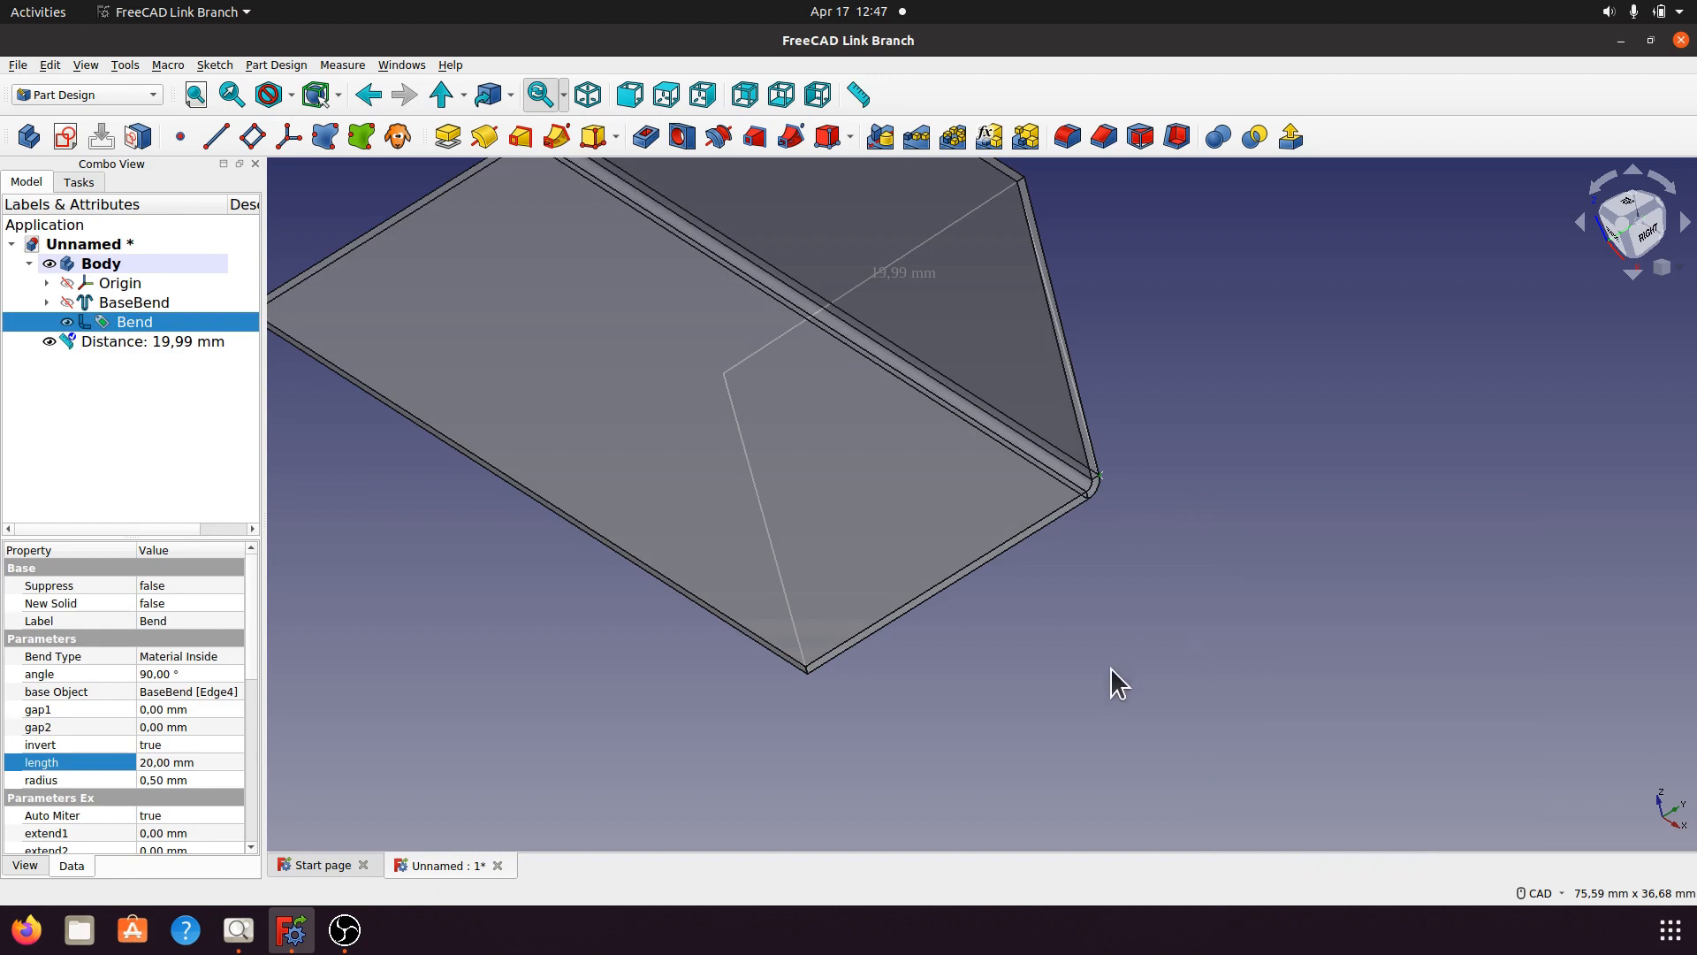
click(133, 341)
right_click(132, 341)
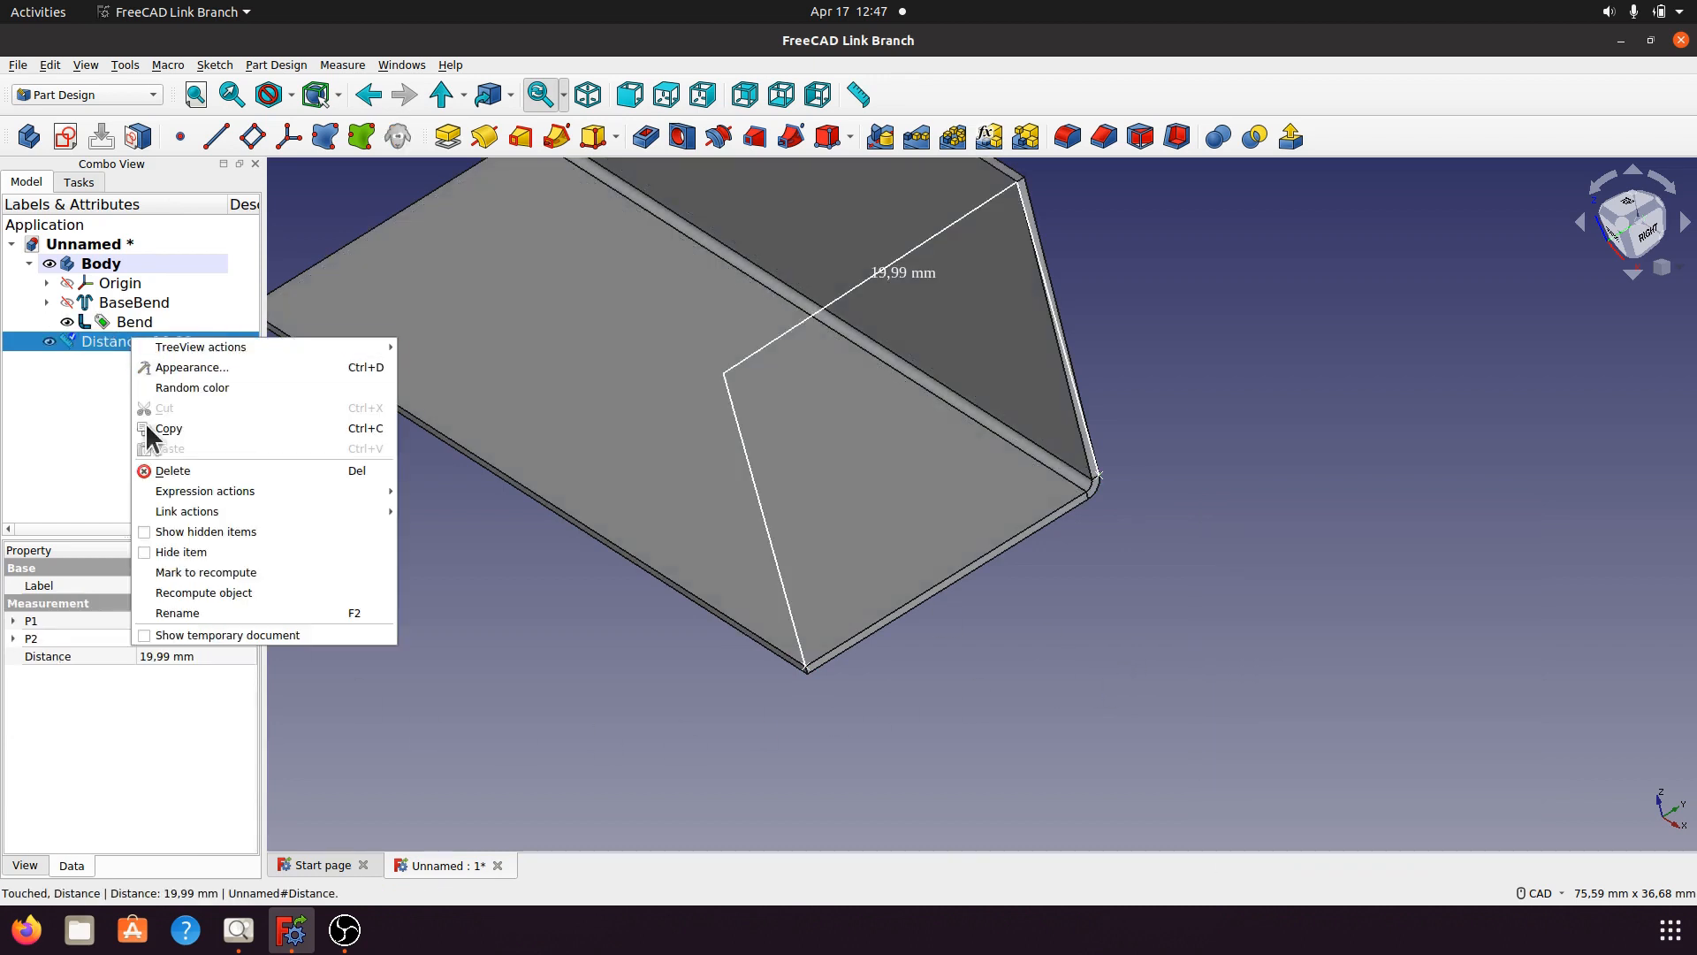
click(179, 470)
Measure the distance from the wall's top outer corner to the bend's start on the base's underside, and delete the measurement.
scroll(862, 699, down, 1)
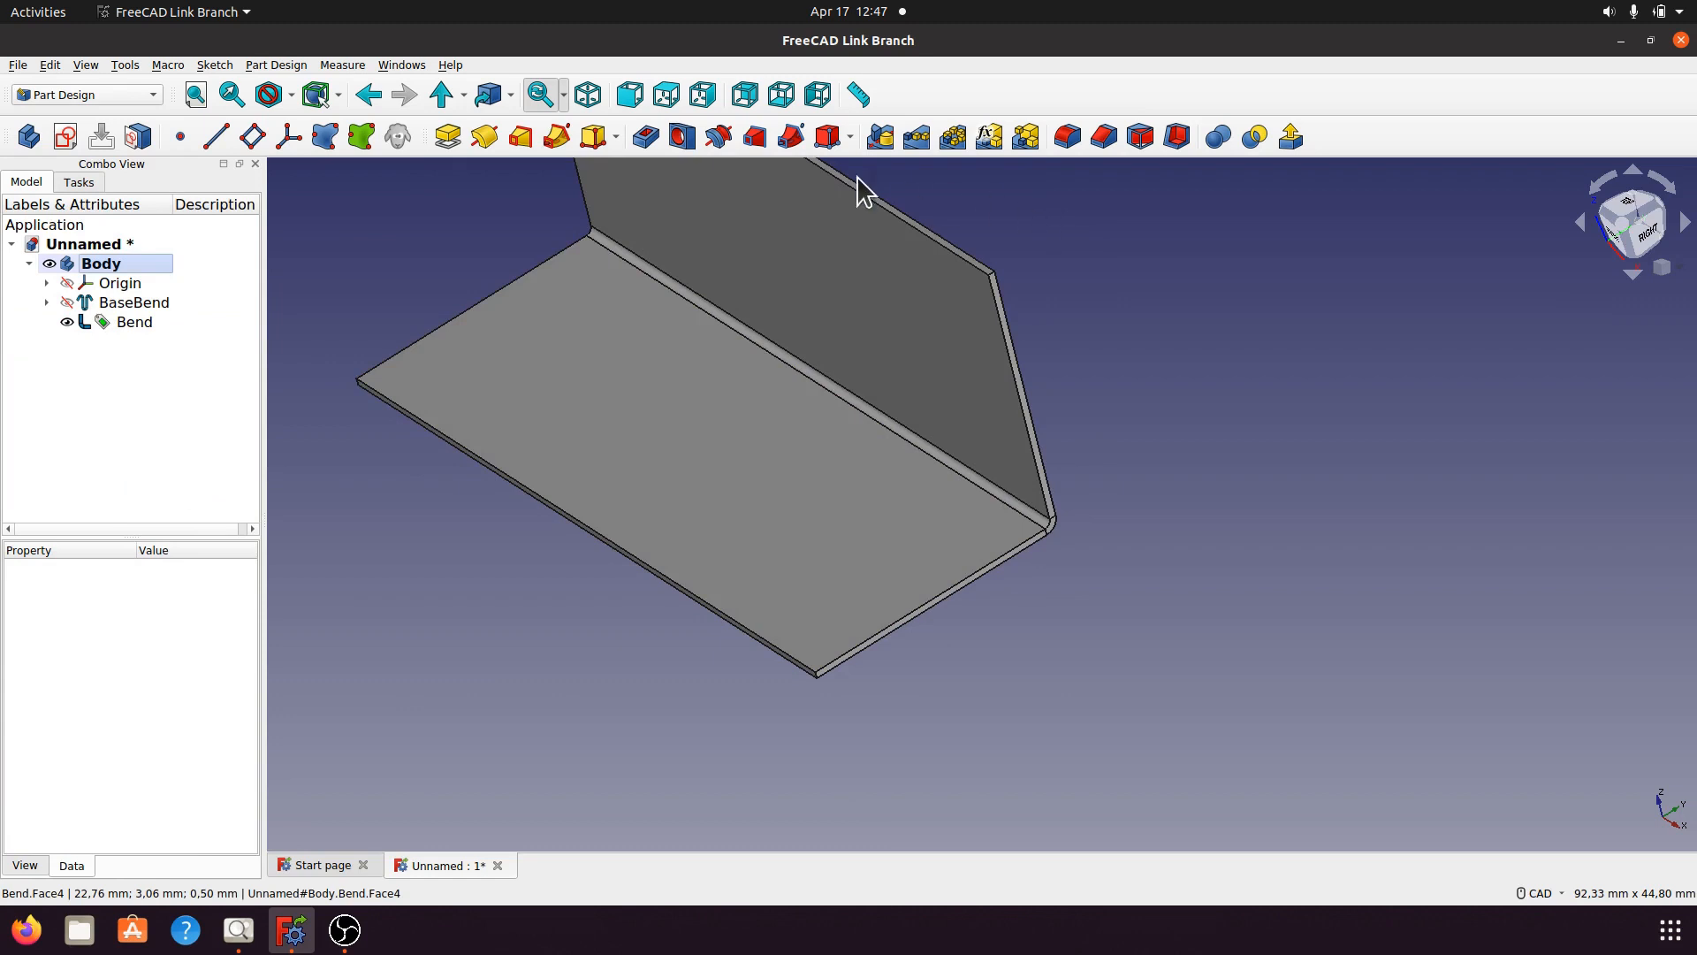
click(857, 95)
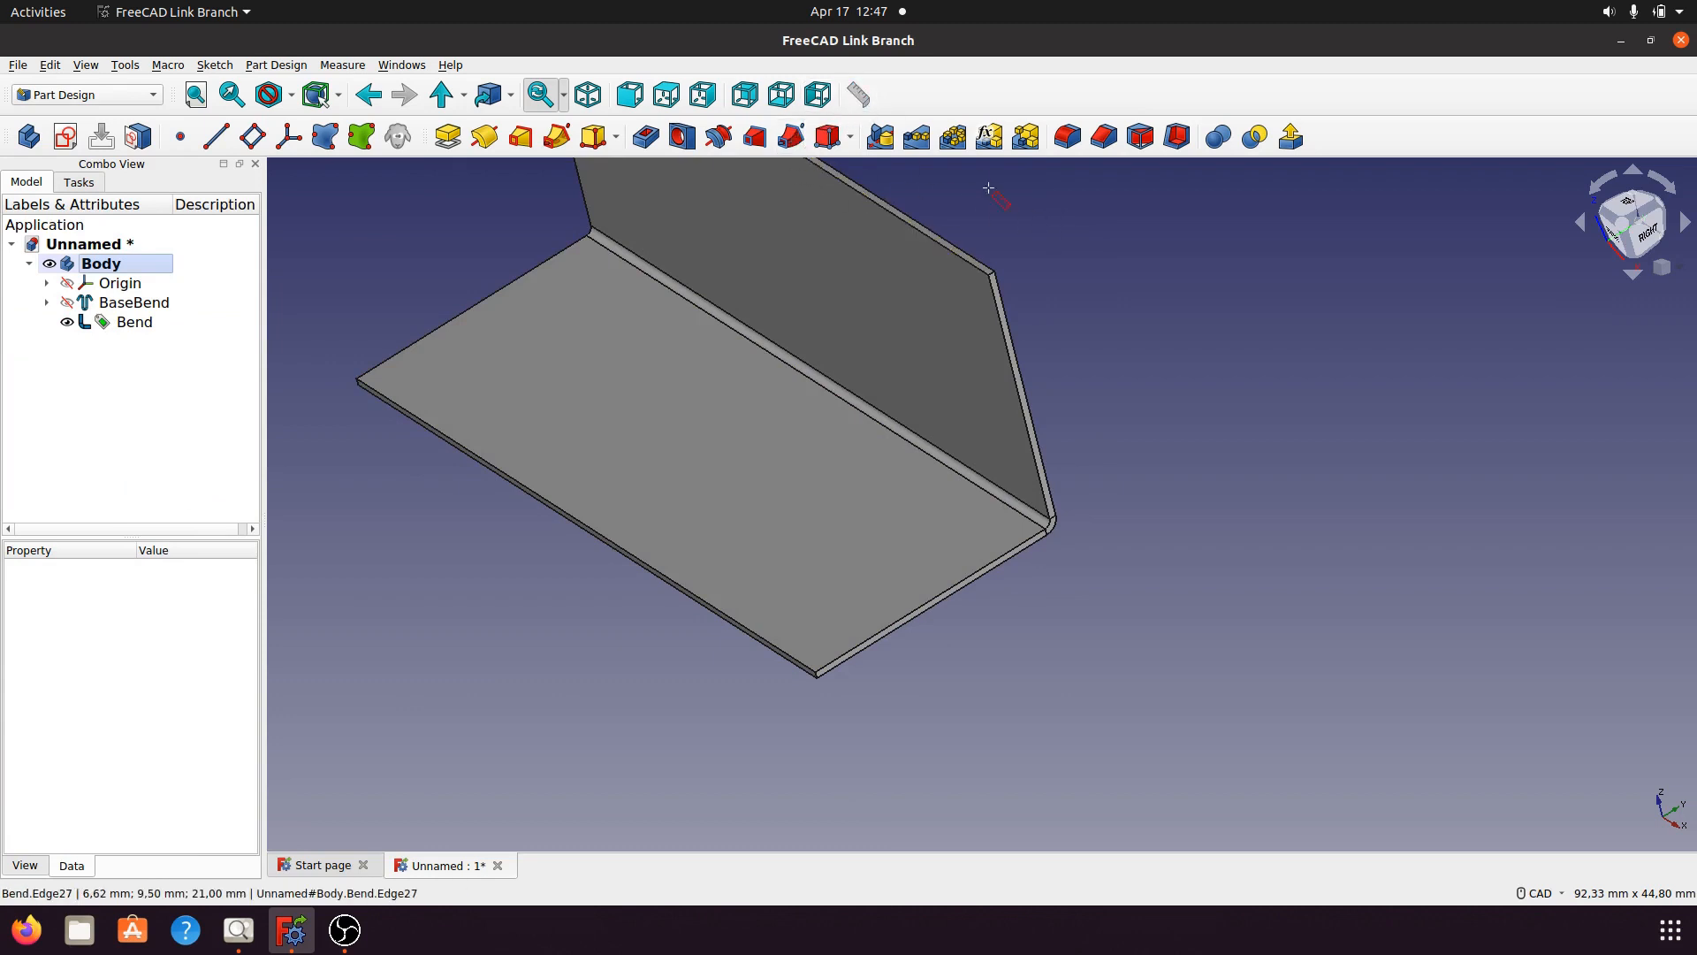
click(994, 271)
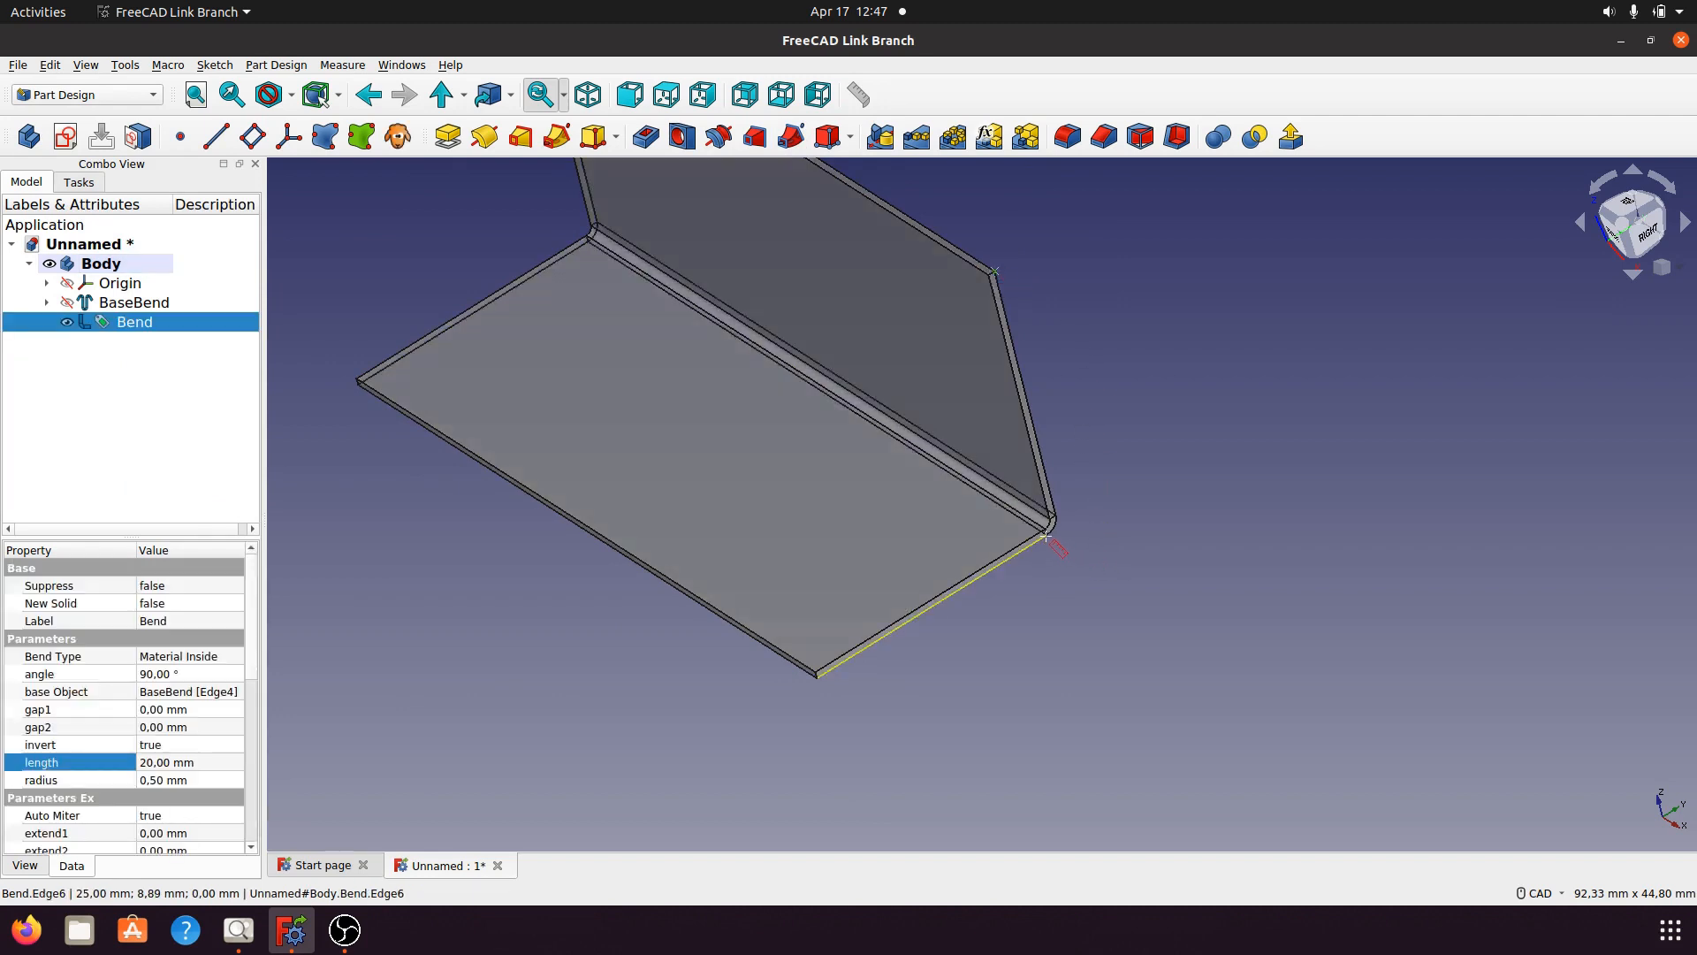
click(1048, 533)
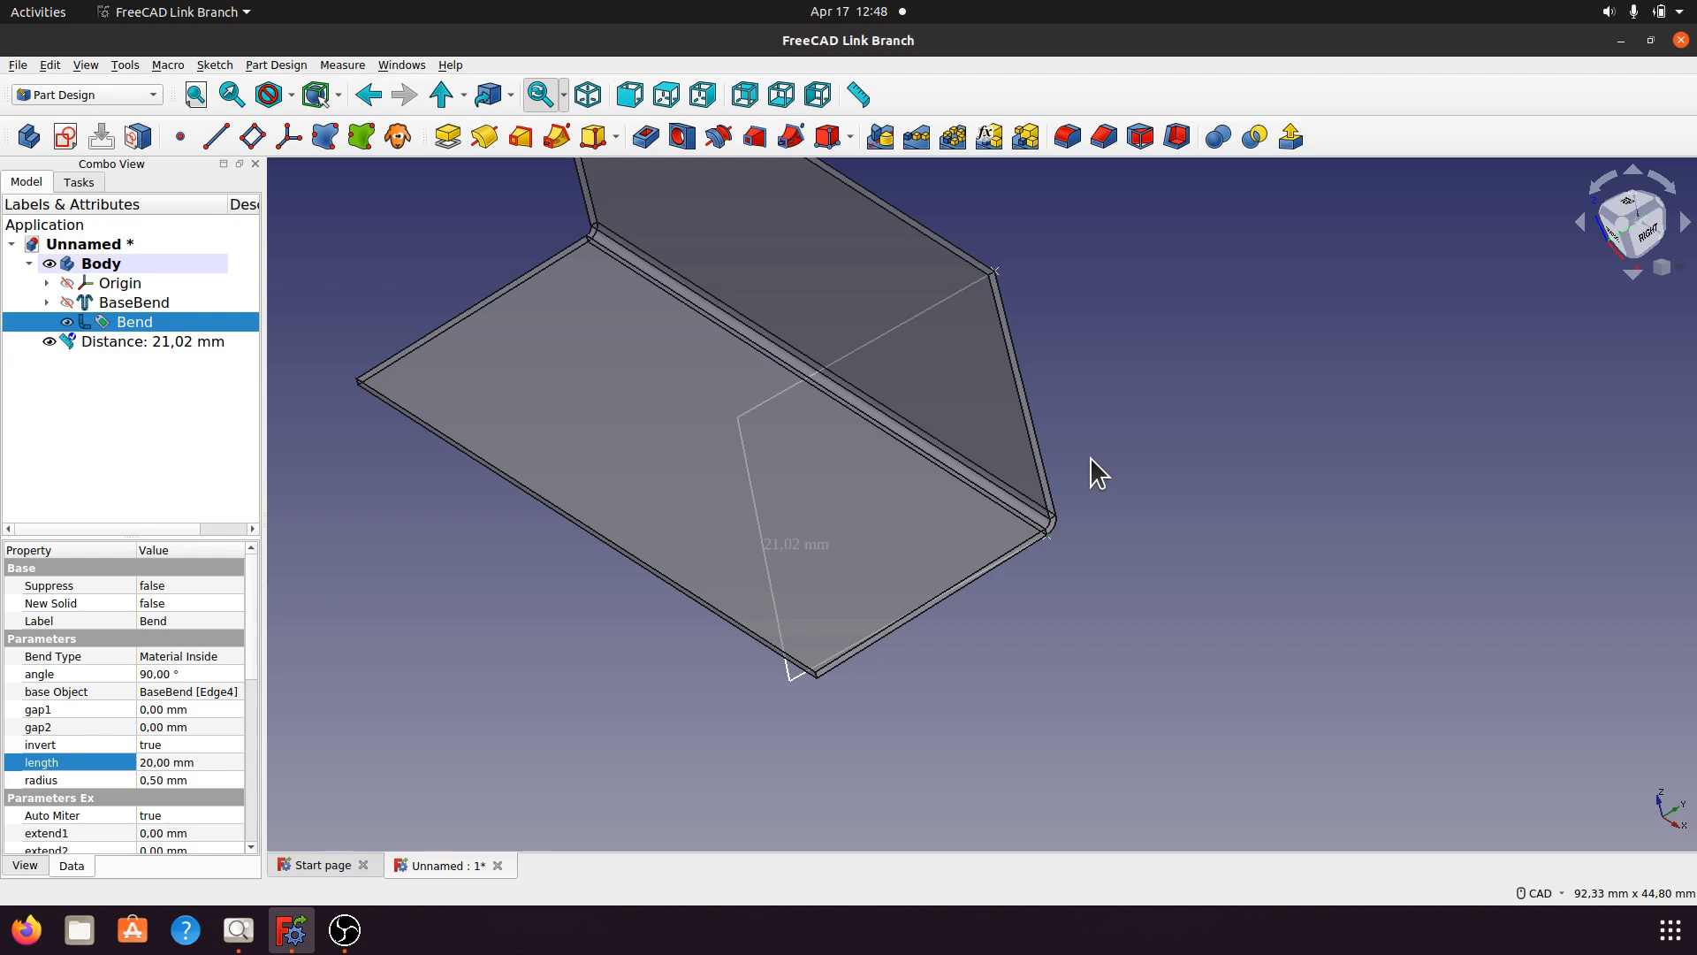
click(166, 341)
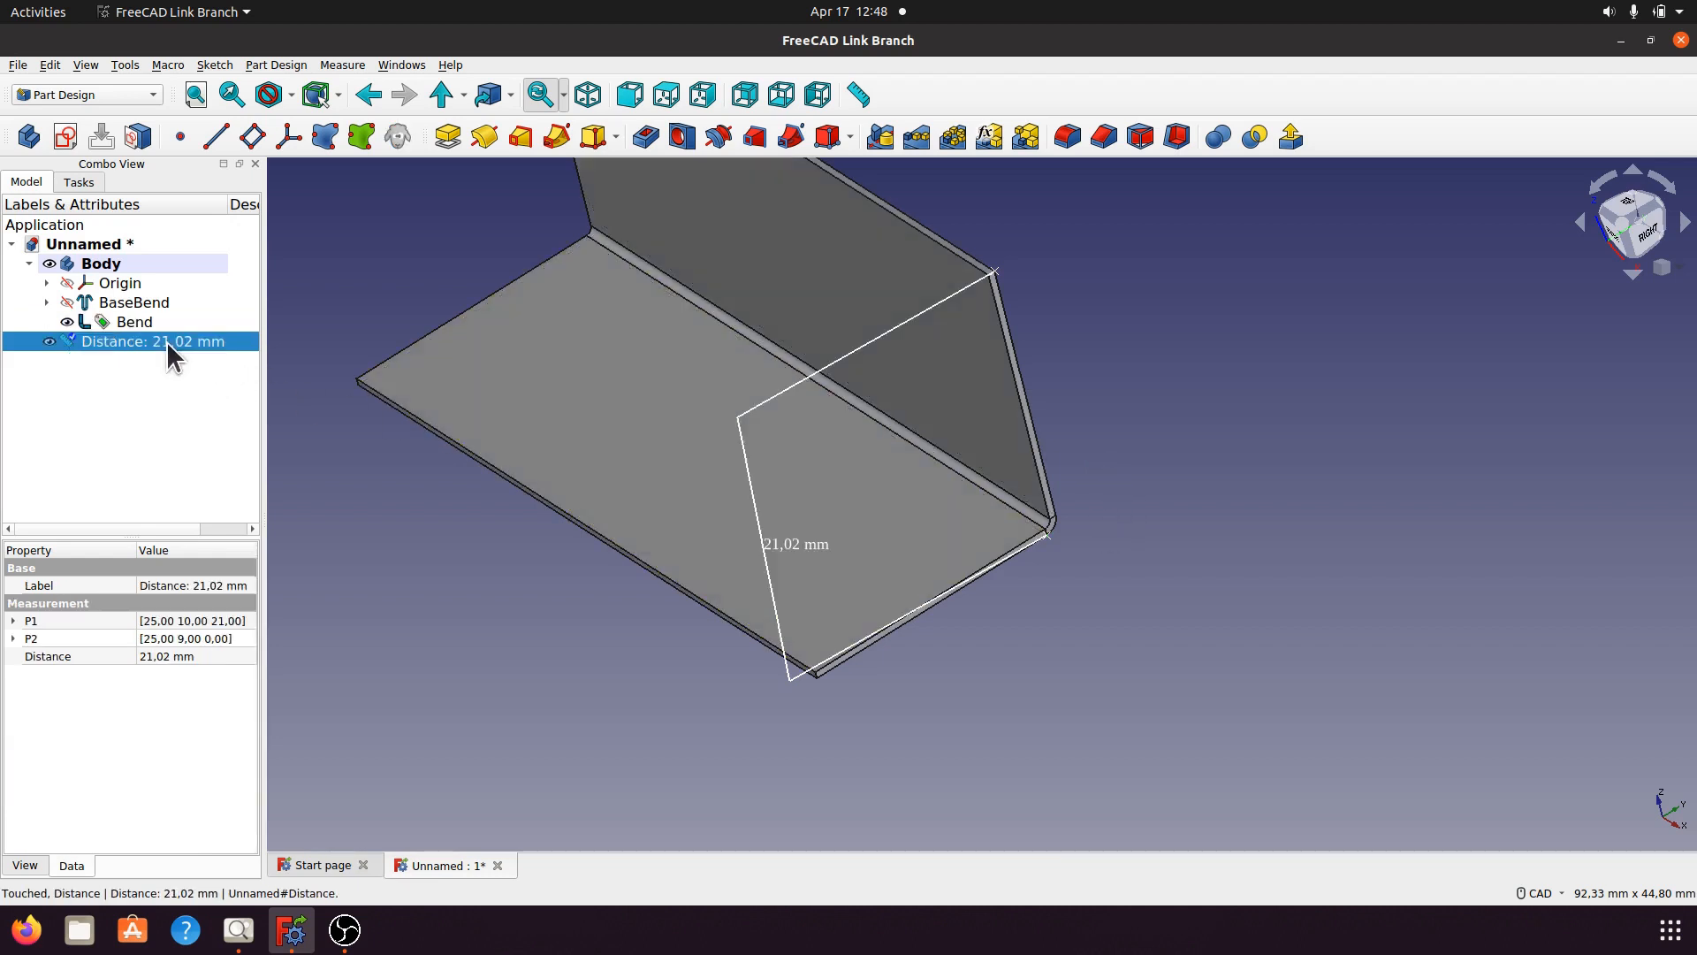
right_click(168, 342)
click(199, 477)
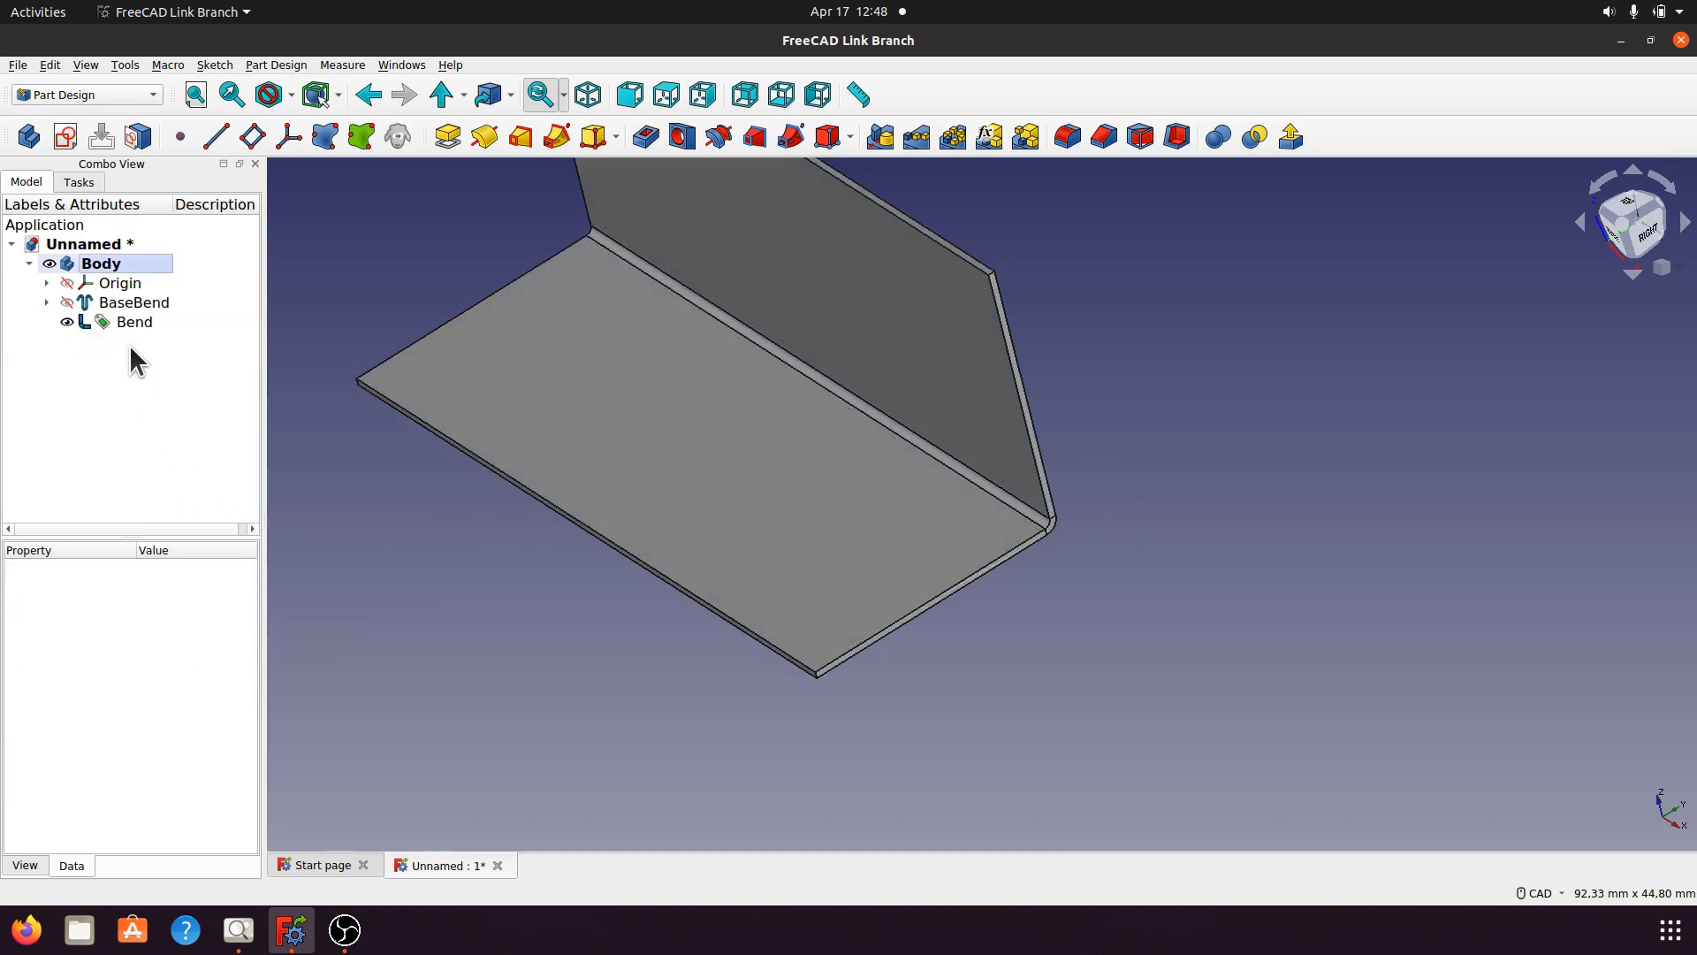
Set the length of the Bend feature's wall to 19 mm.
click(132, 322)
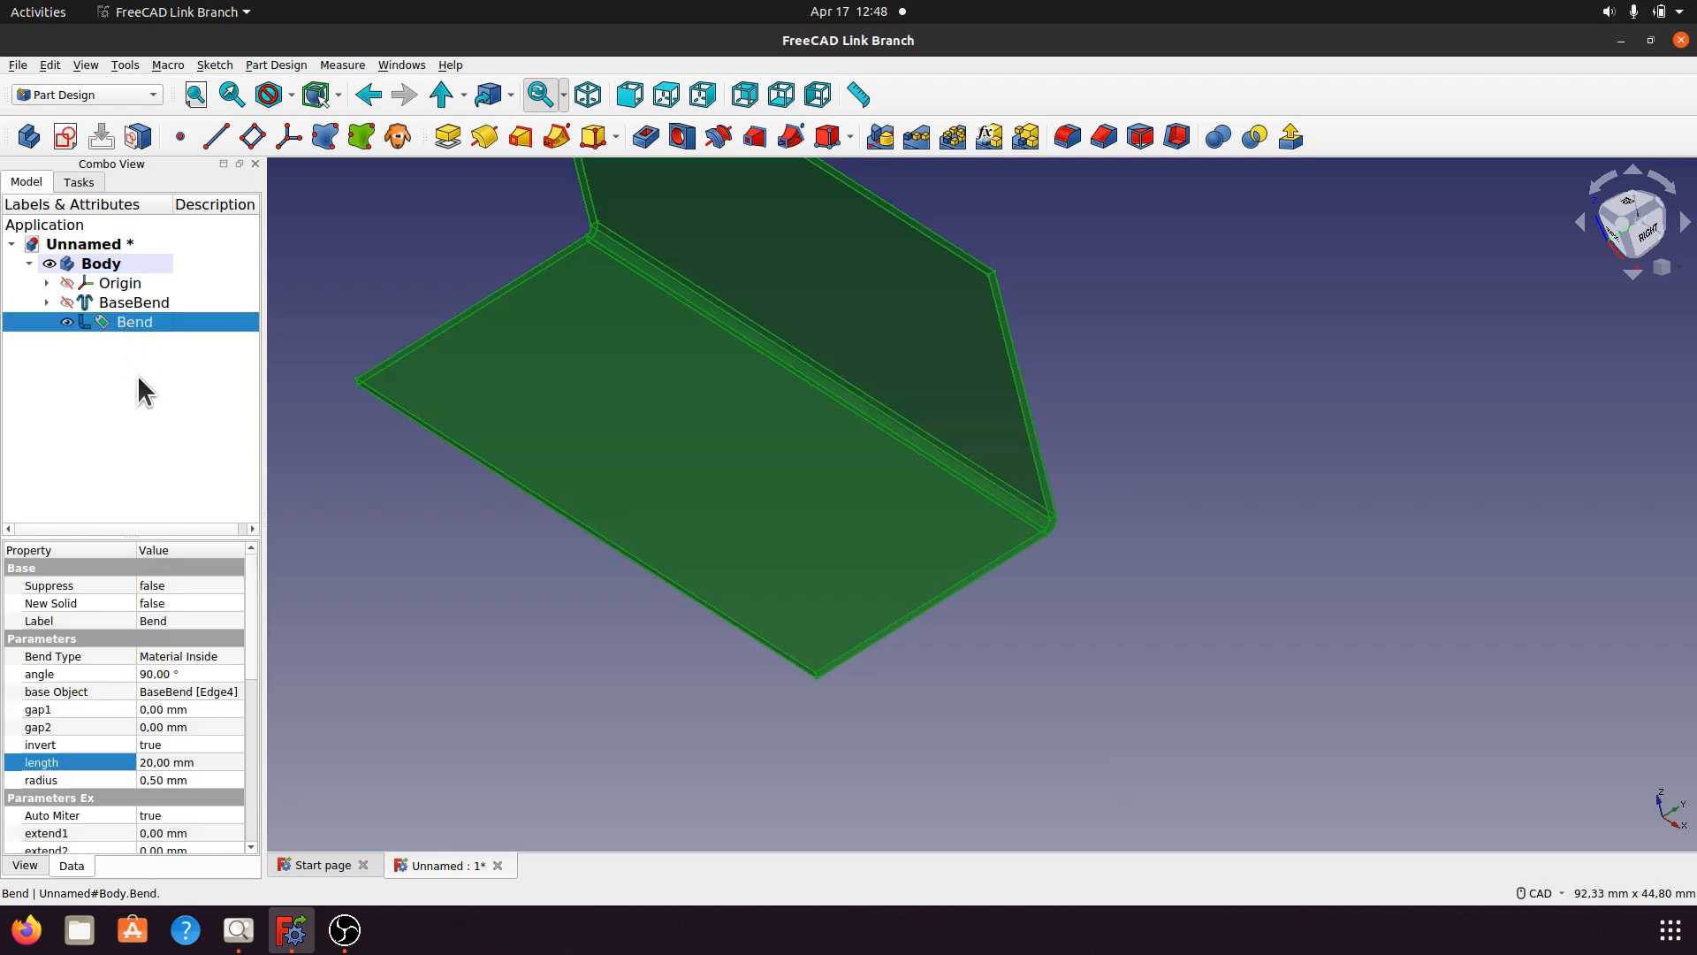
click(159, 764)
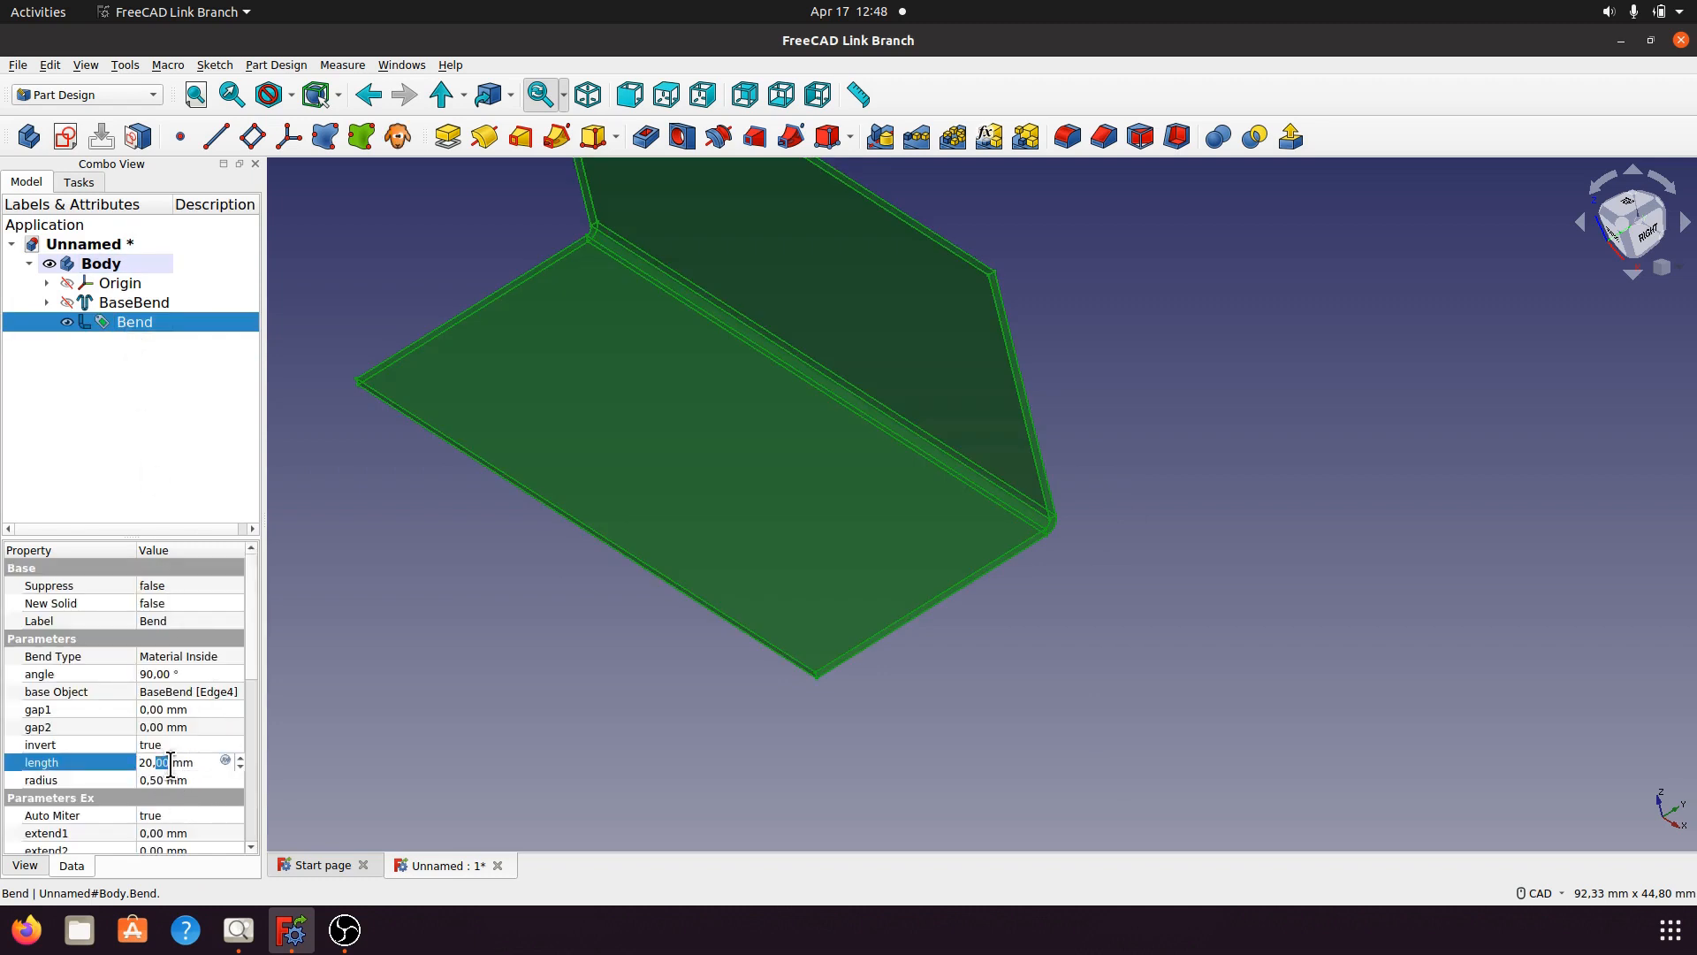
double_click(165, 764)
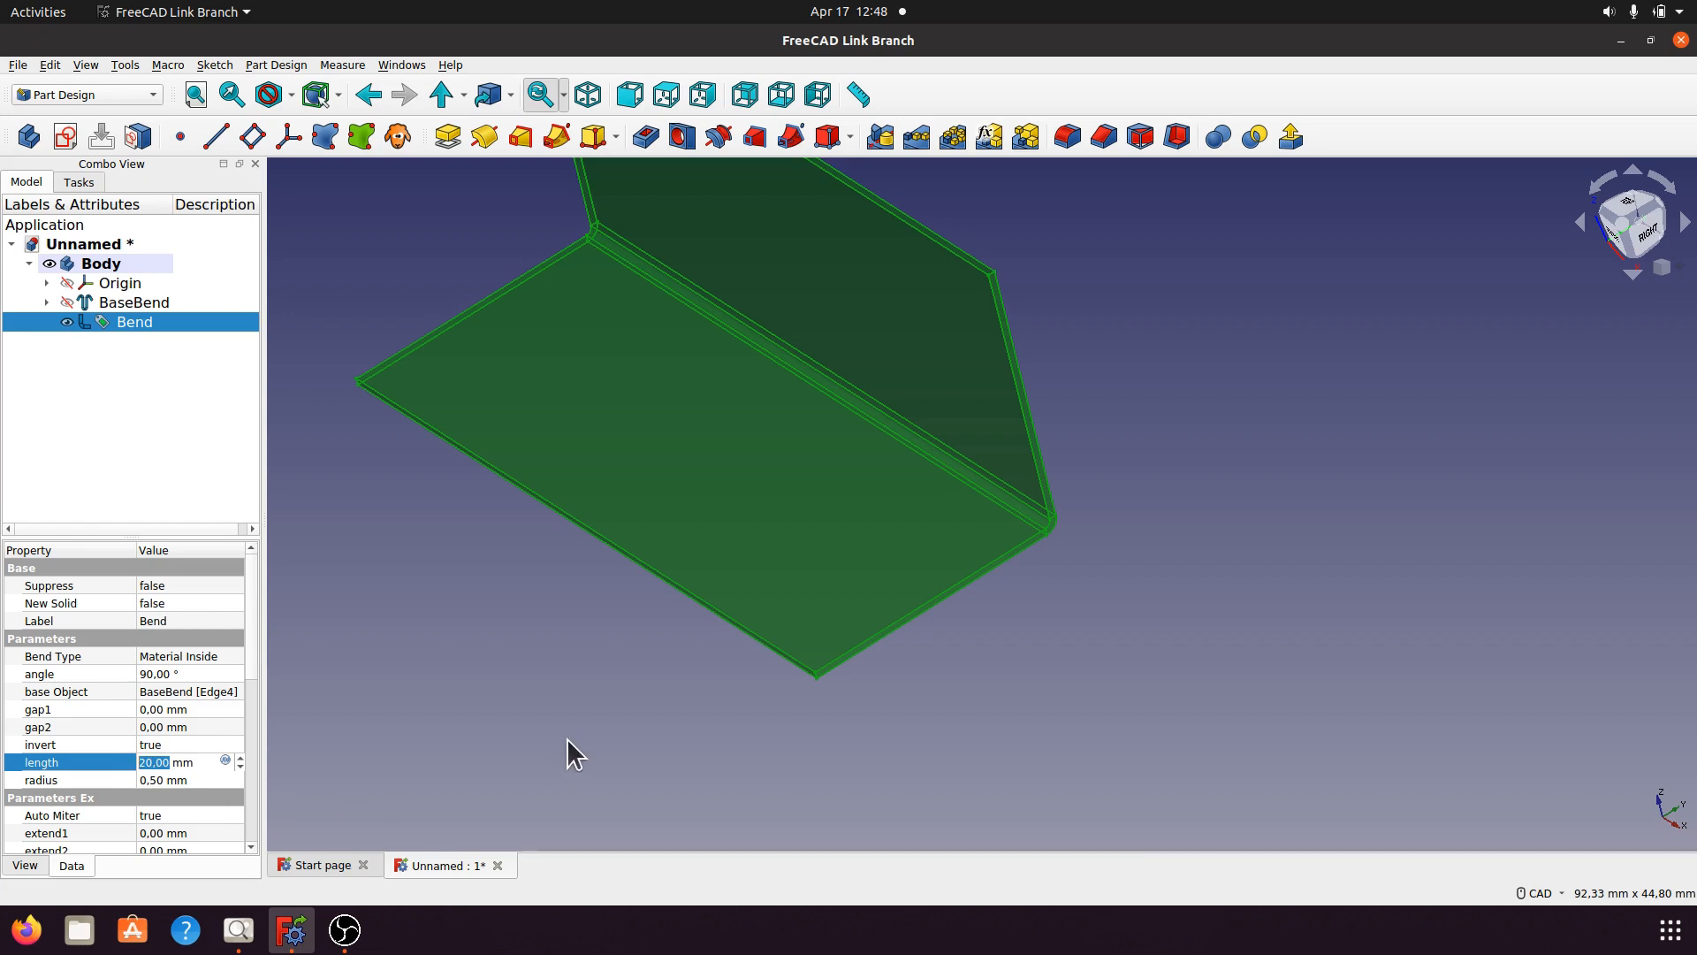
text(19)
key(Return)
click(614, 736)
middle_drag(1061, 689, 1130, 583)
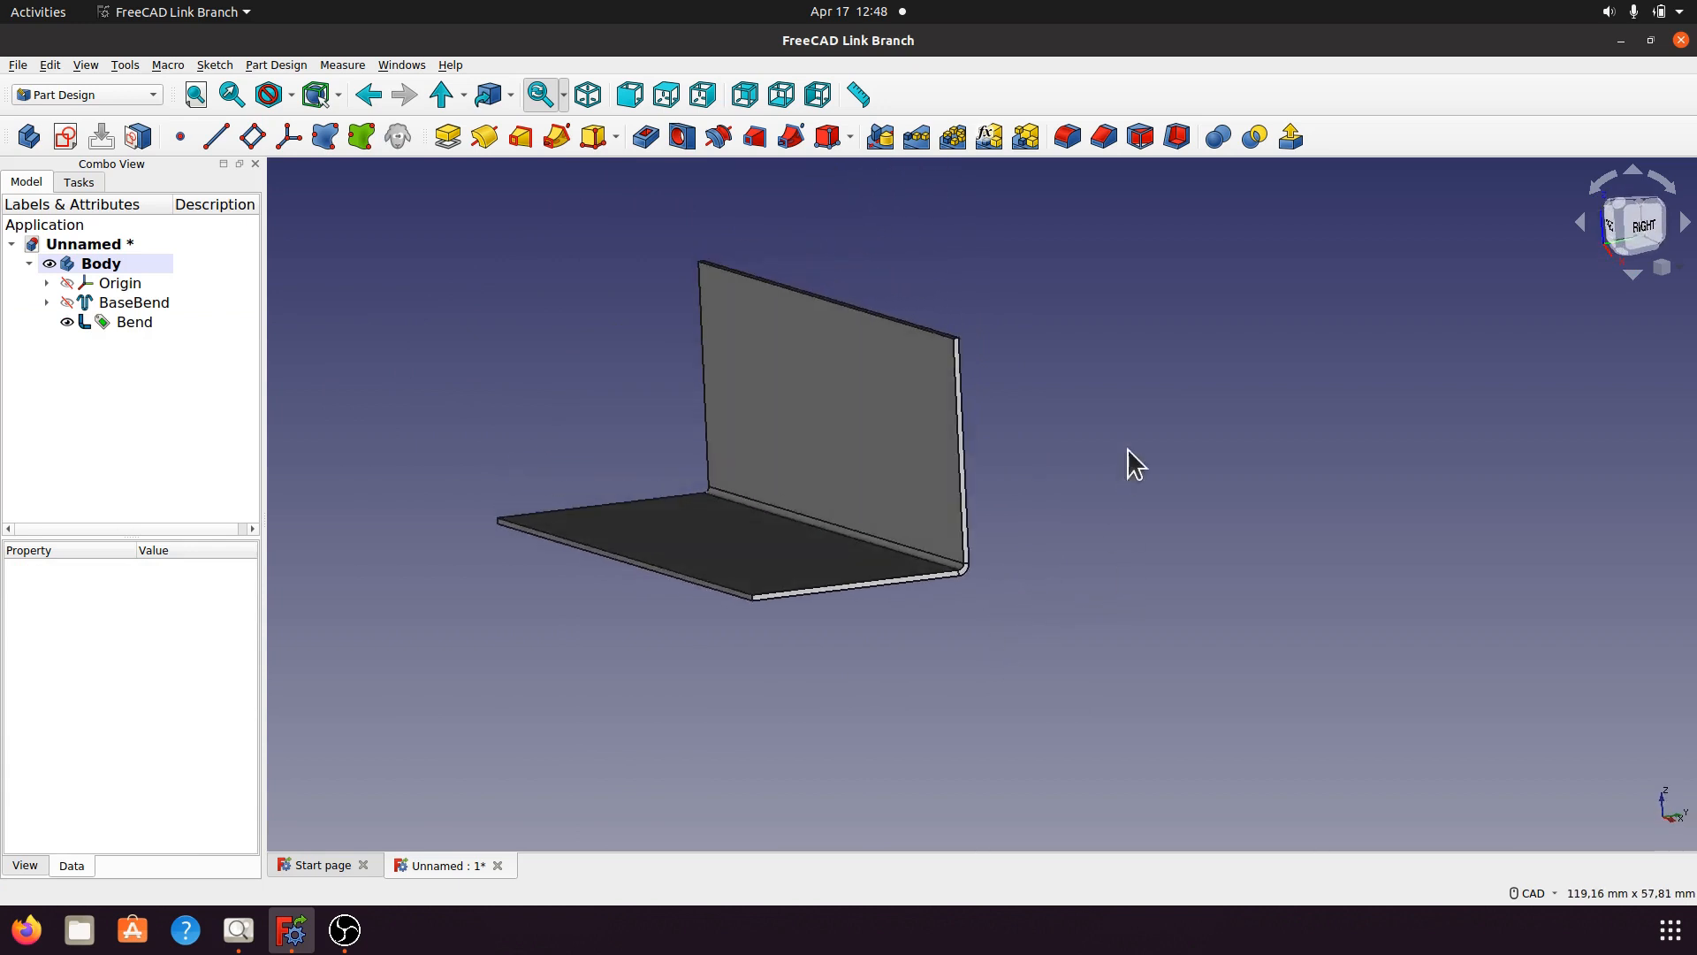
Measure from the wall's top outer corner to the bend's start on the base's underside, and delete the measurement.
middle_drag(1111, 410, 1038, 463)
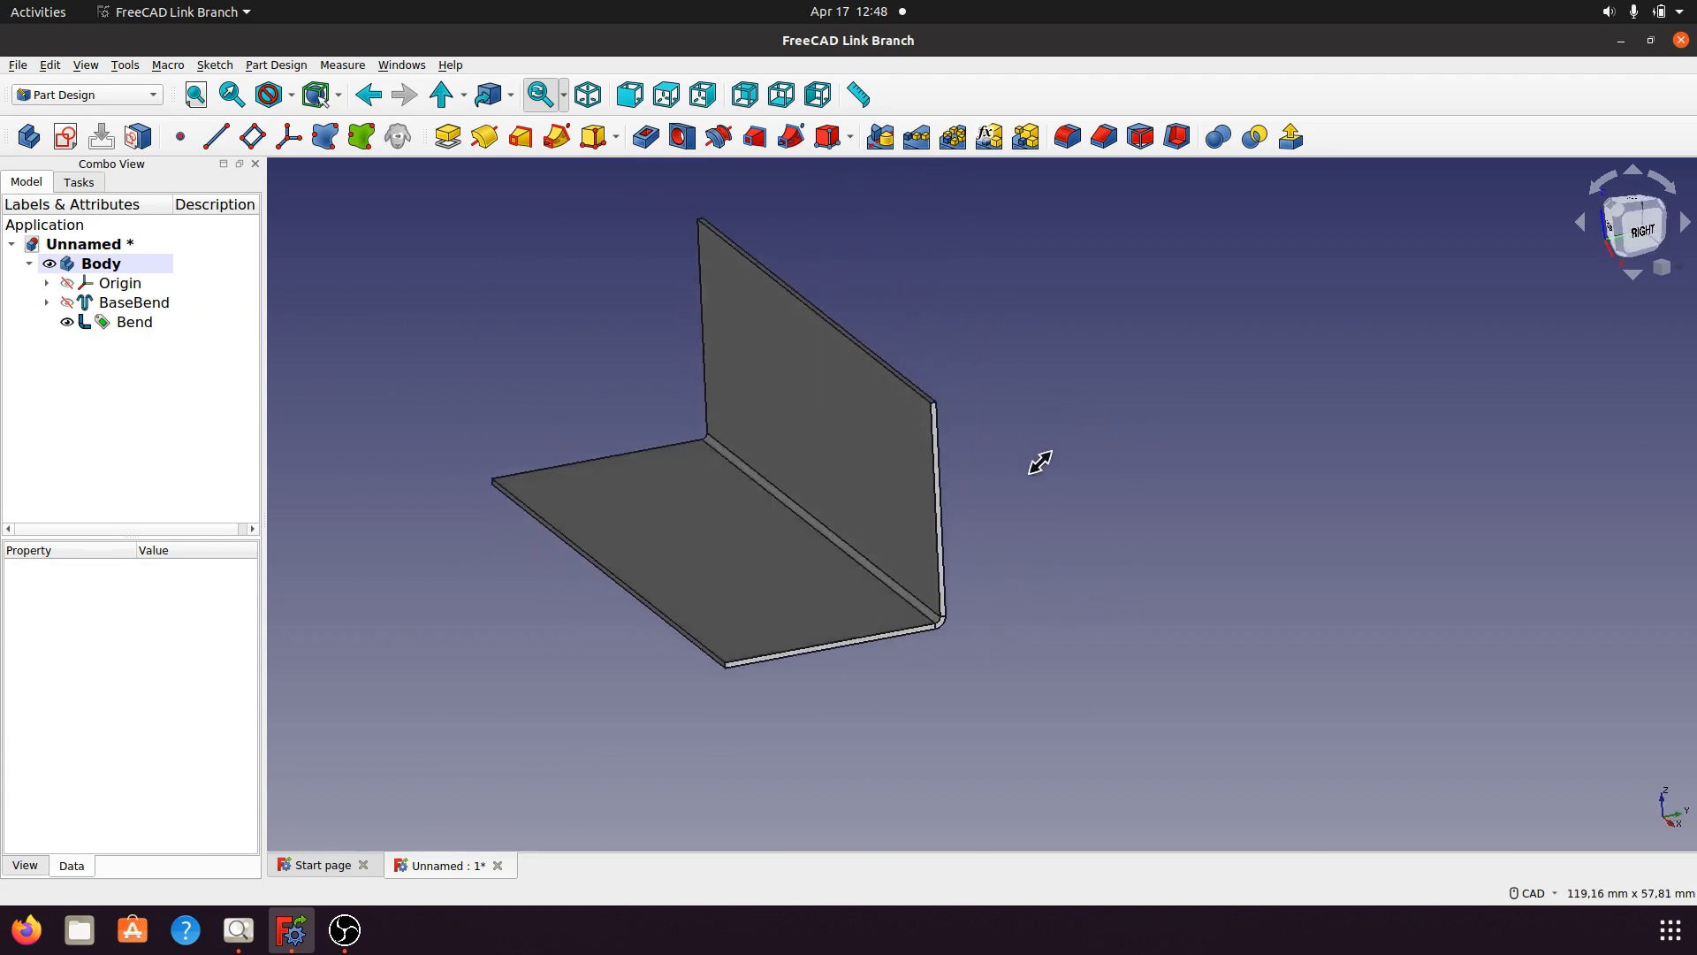
click(858, 95)
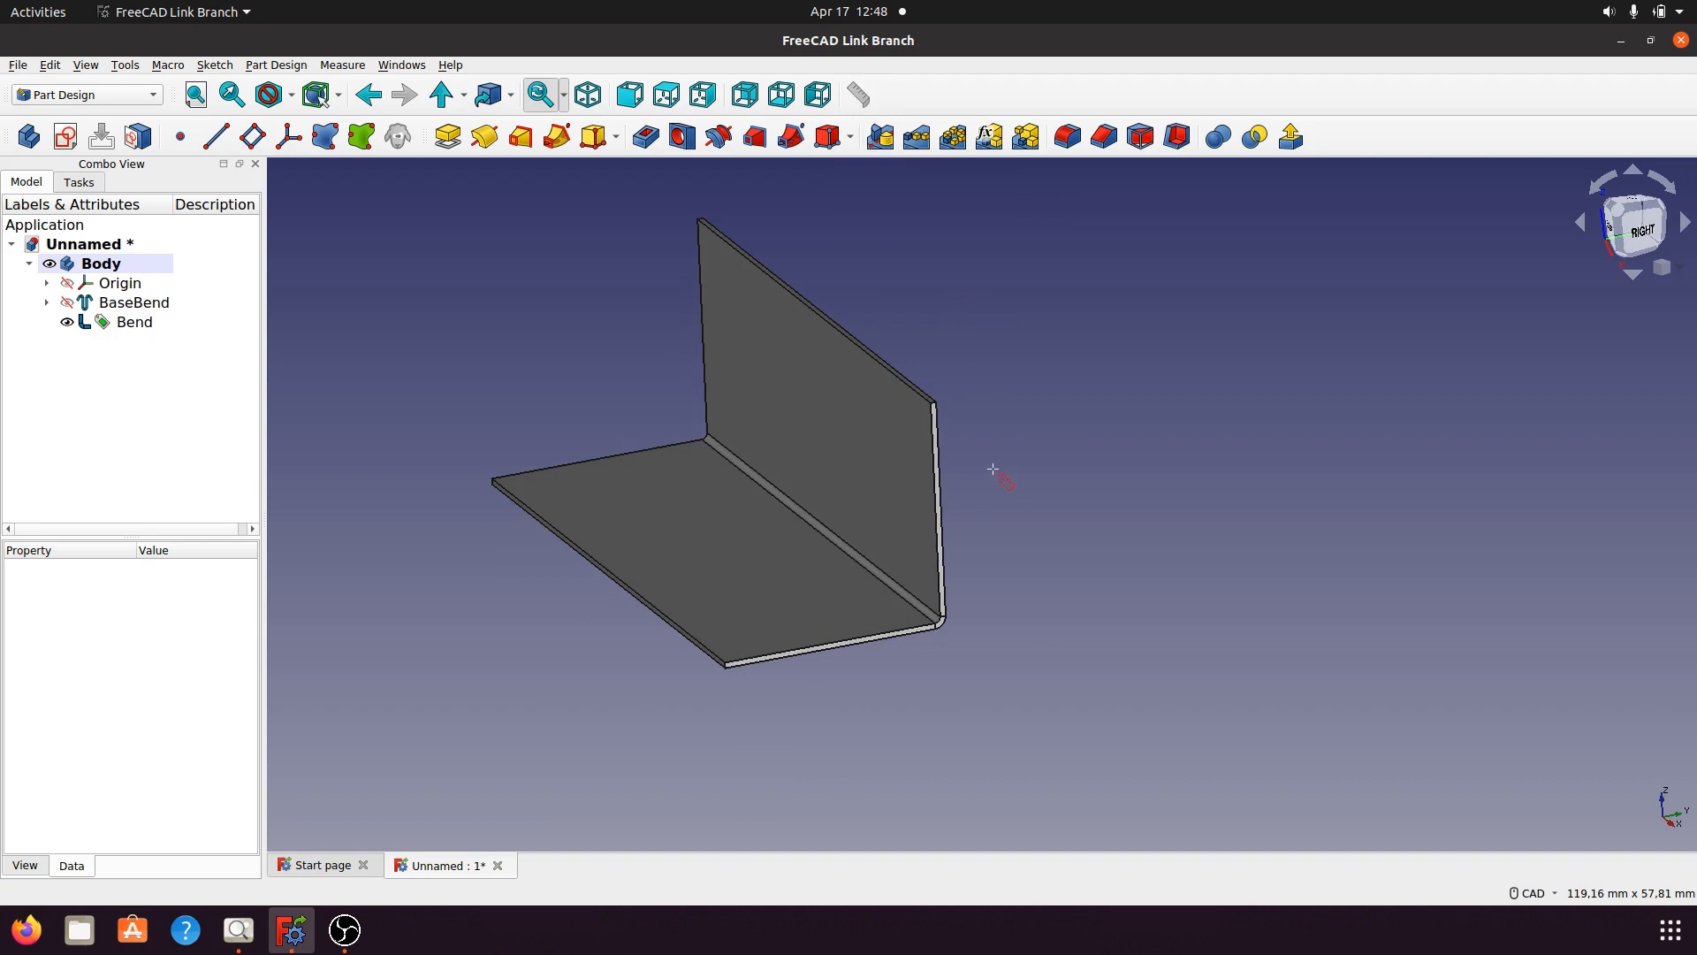
click(936, 404)
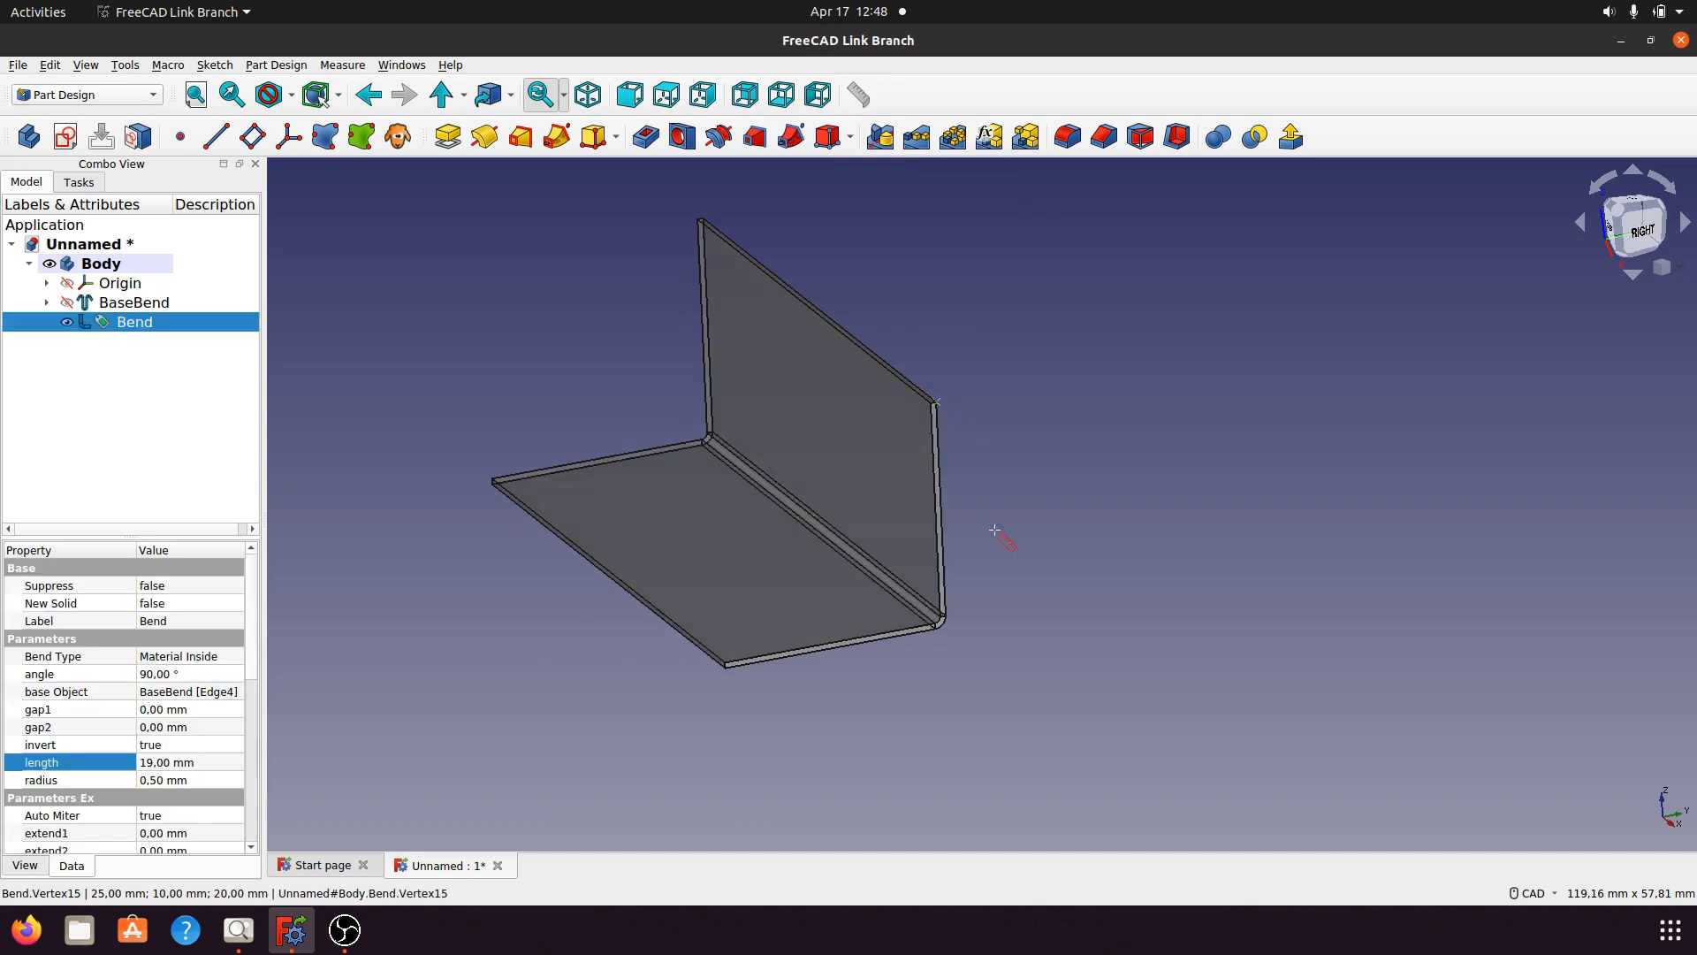
click(936, 627)
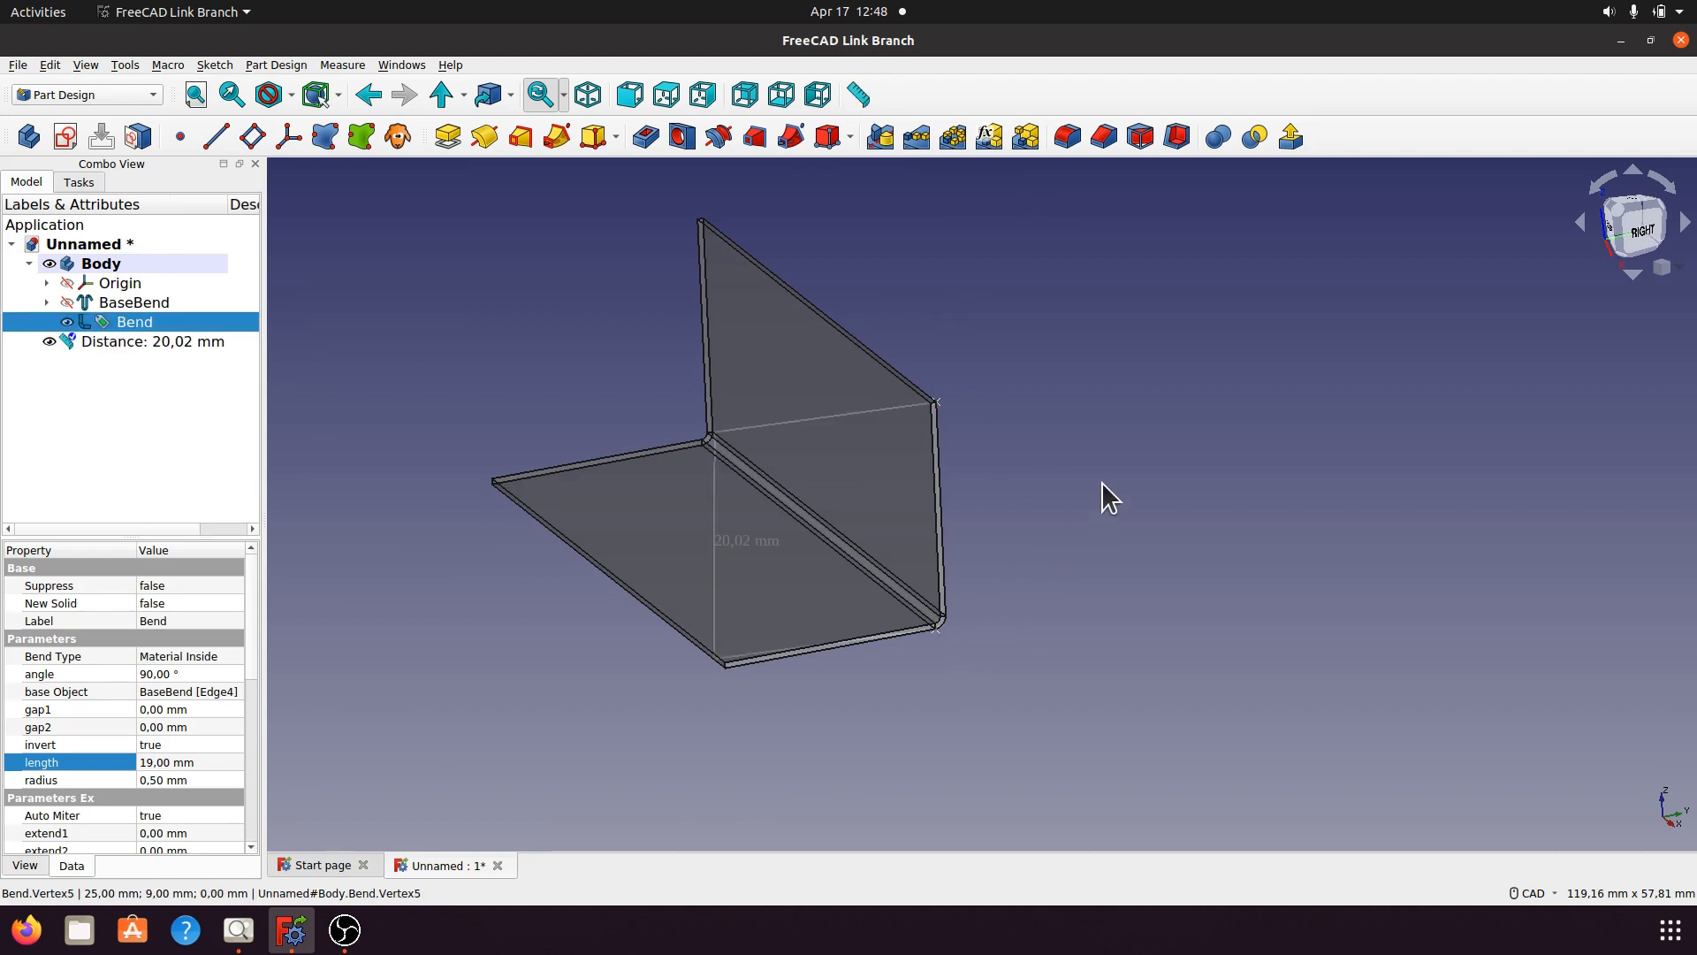
key(3)
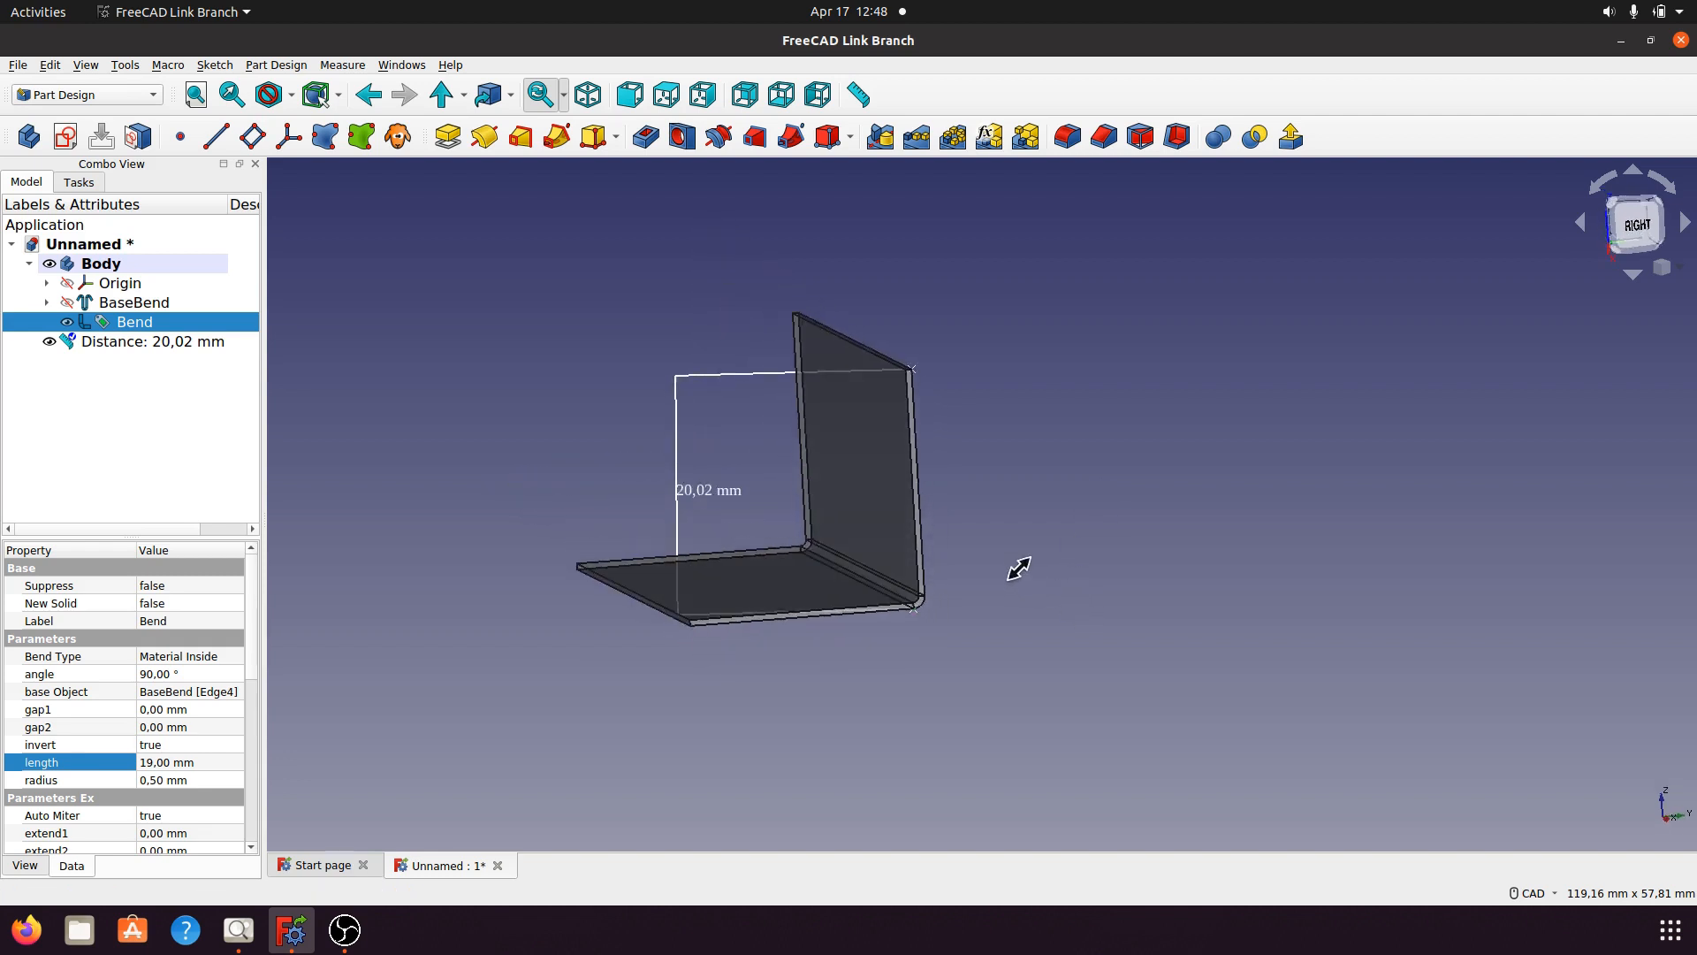
middle_drag(960, 555, 1031, 580)
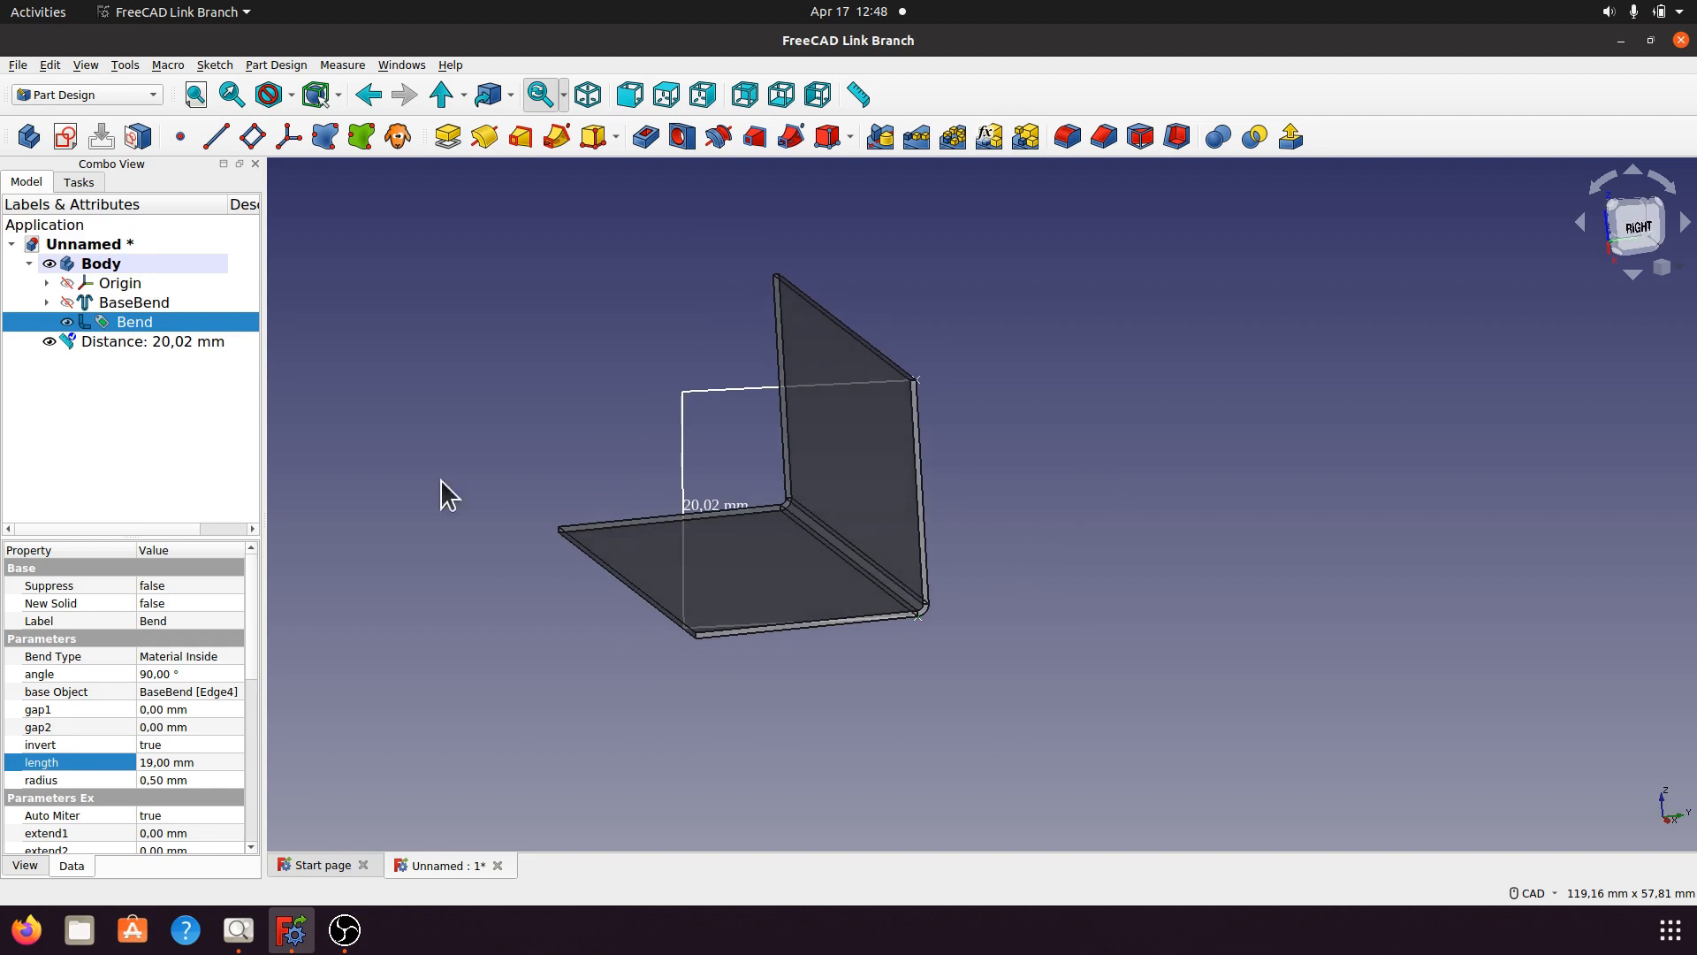
click(166, 341)
right_click(167, 341)
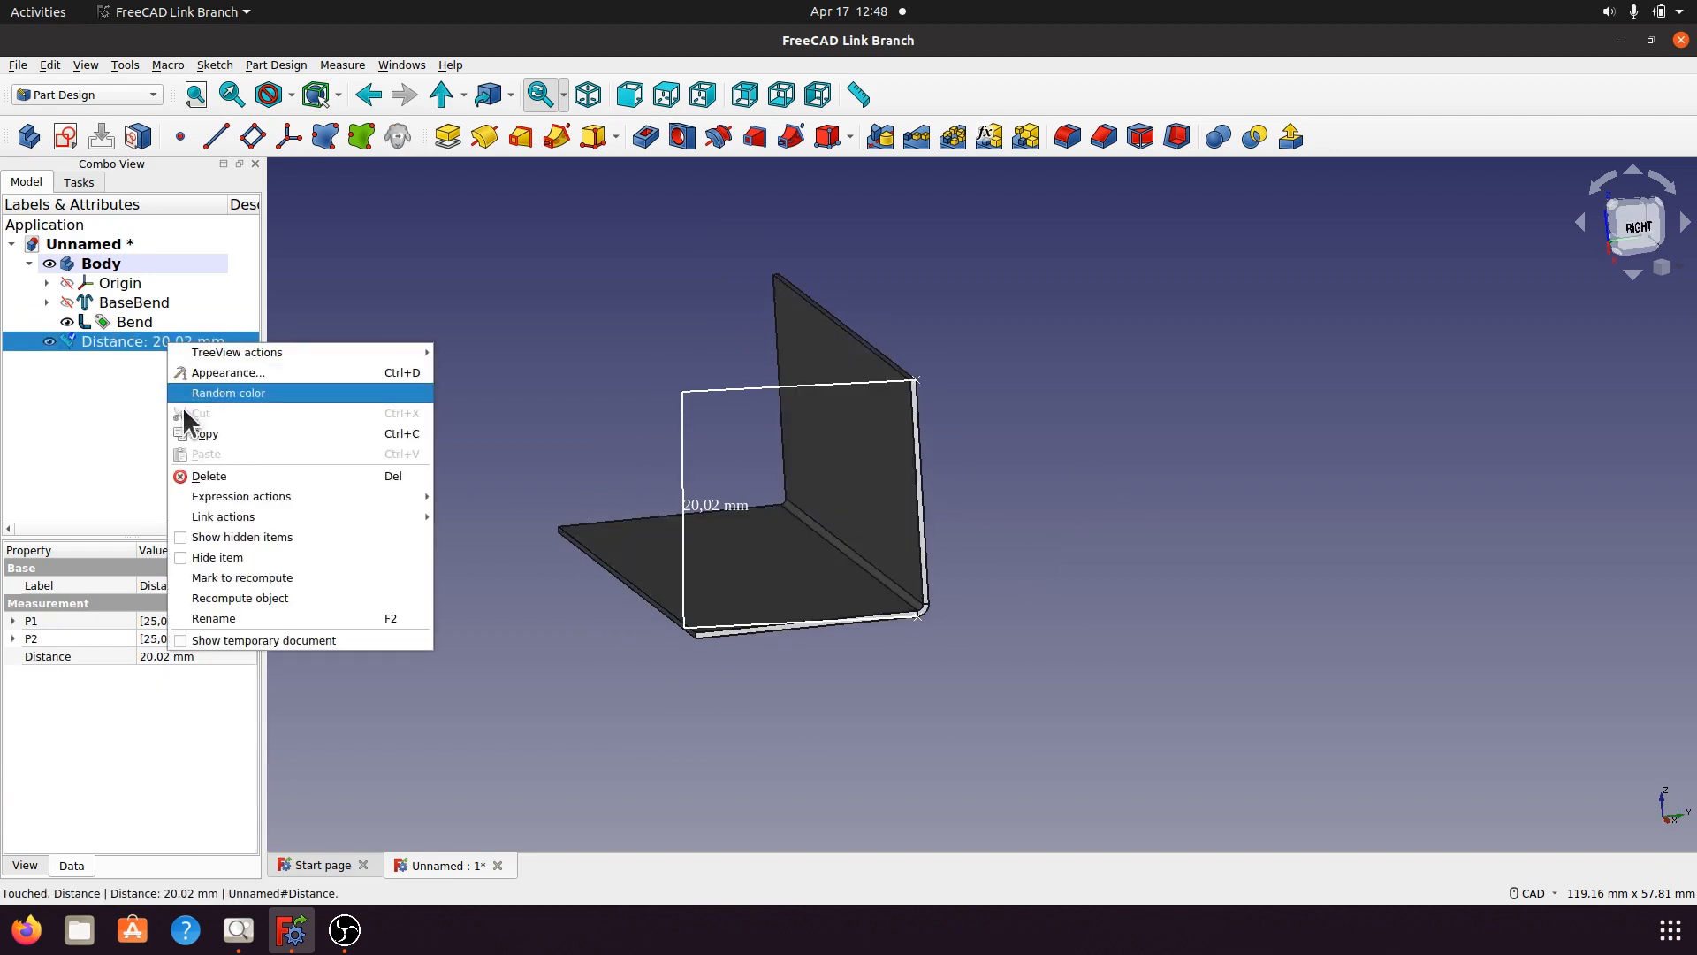
click(225, 479)
key(0)
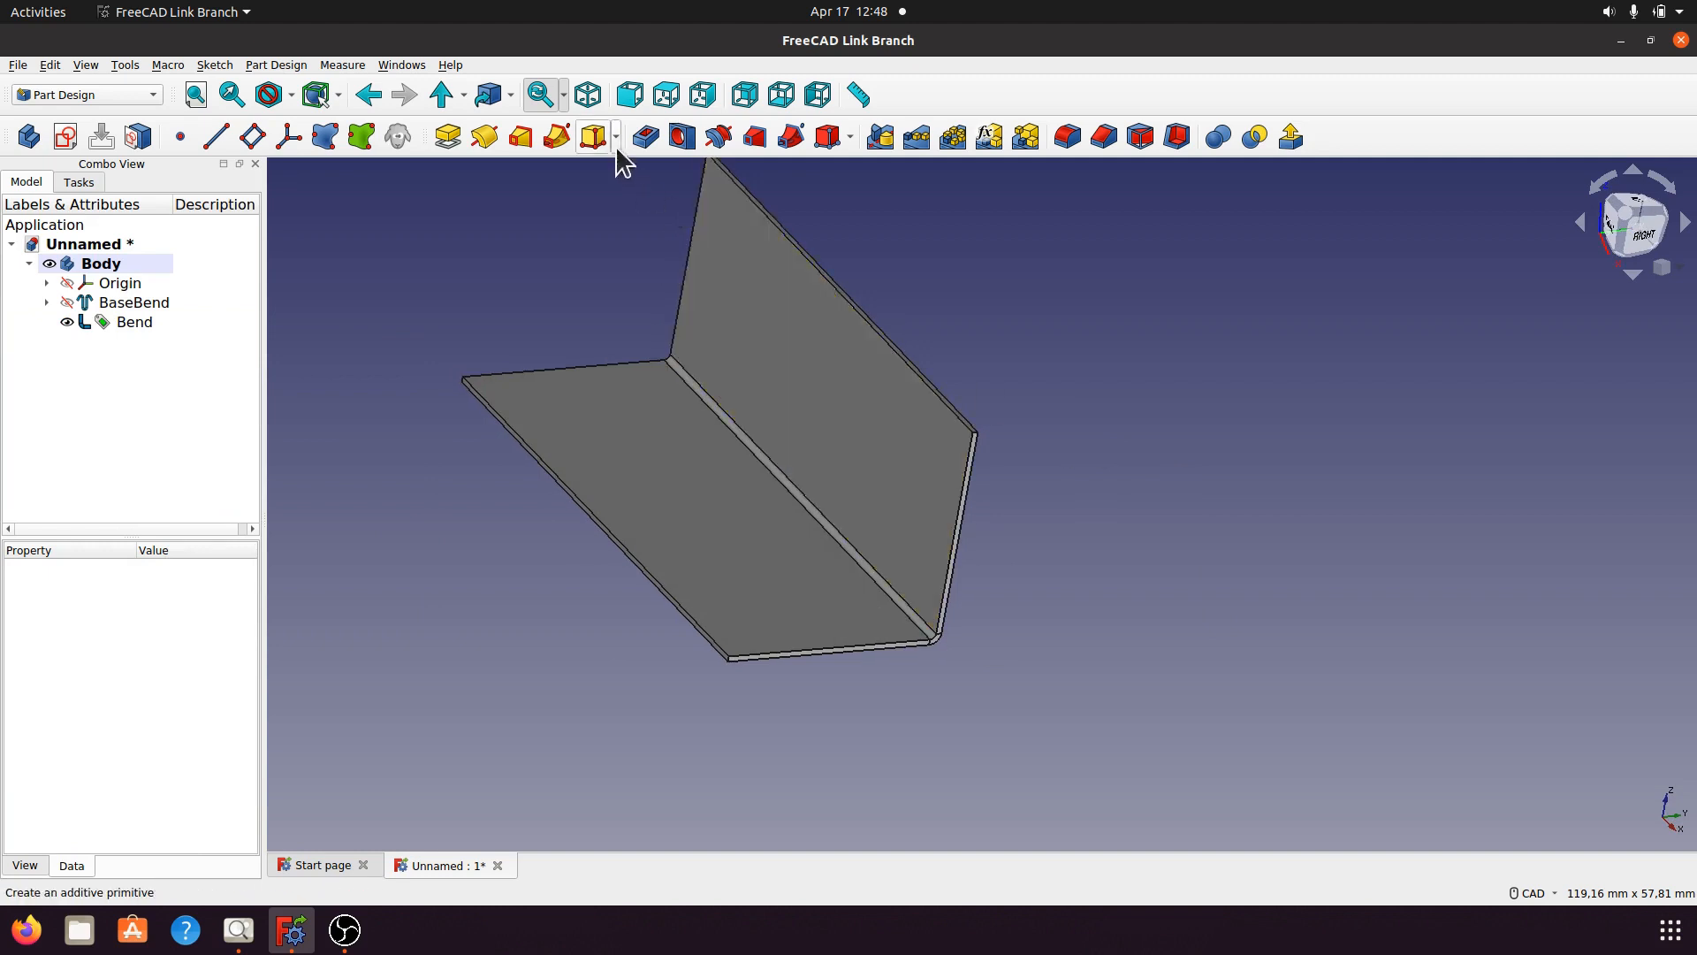
Show the part in isometric view with the Shadow draw style, and reposition the light so both inner faces are lit.
click(588, 94)
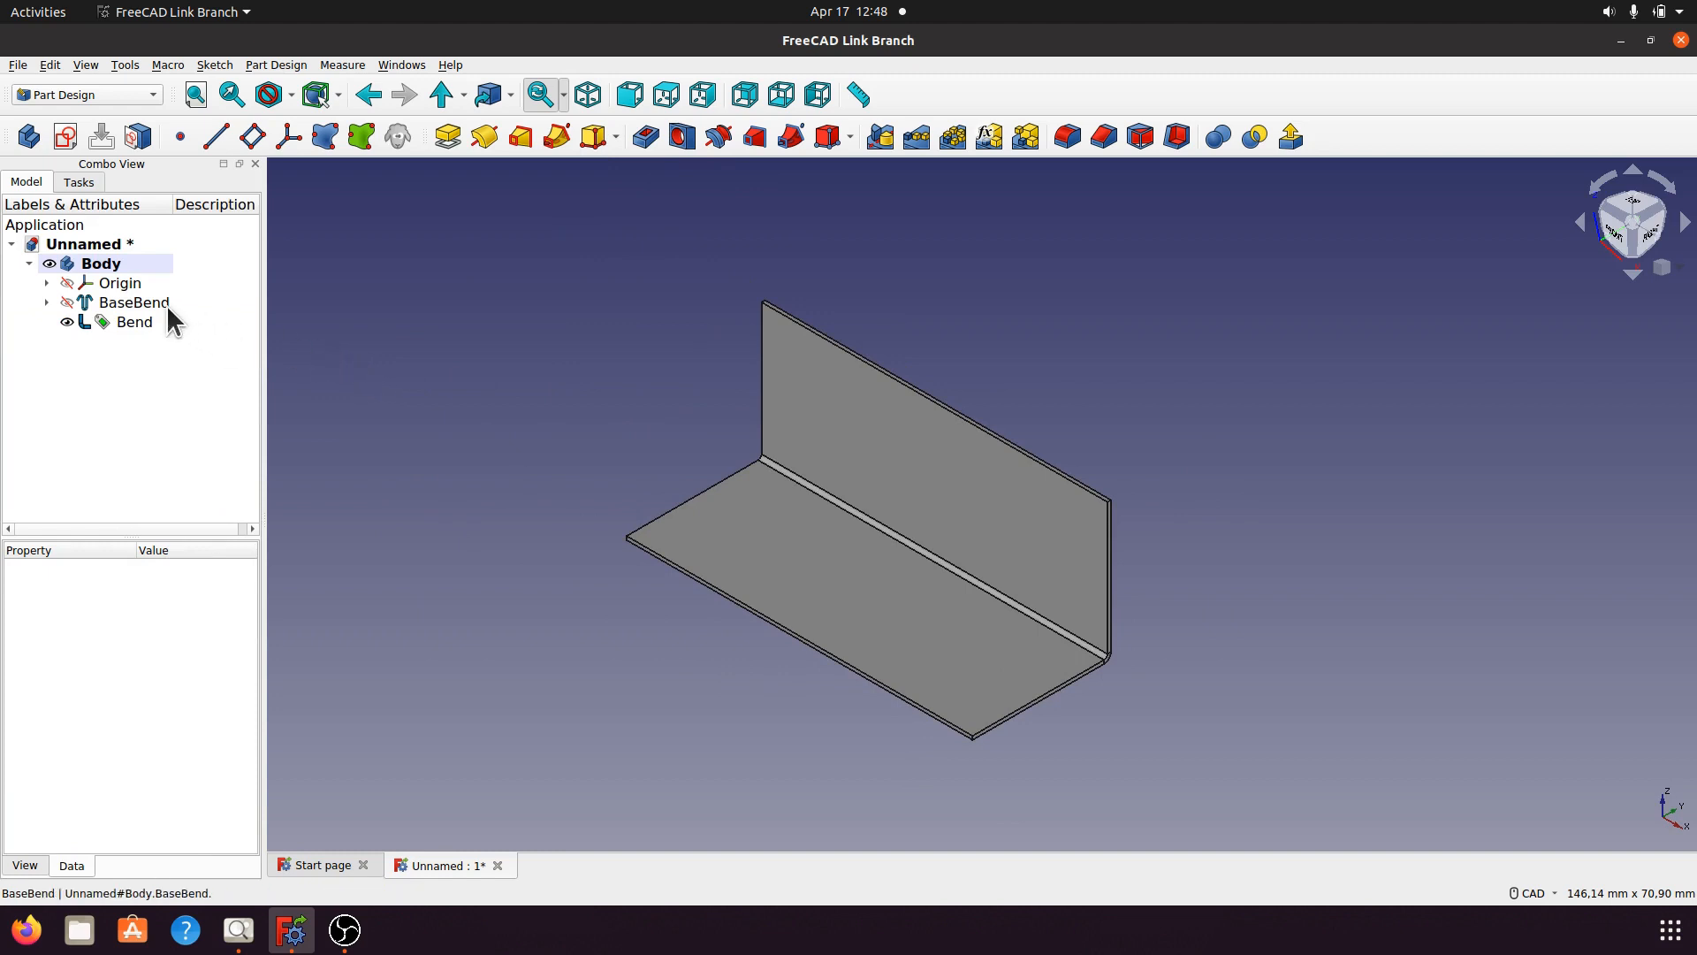
click(291, 95)
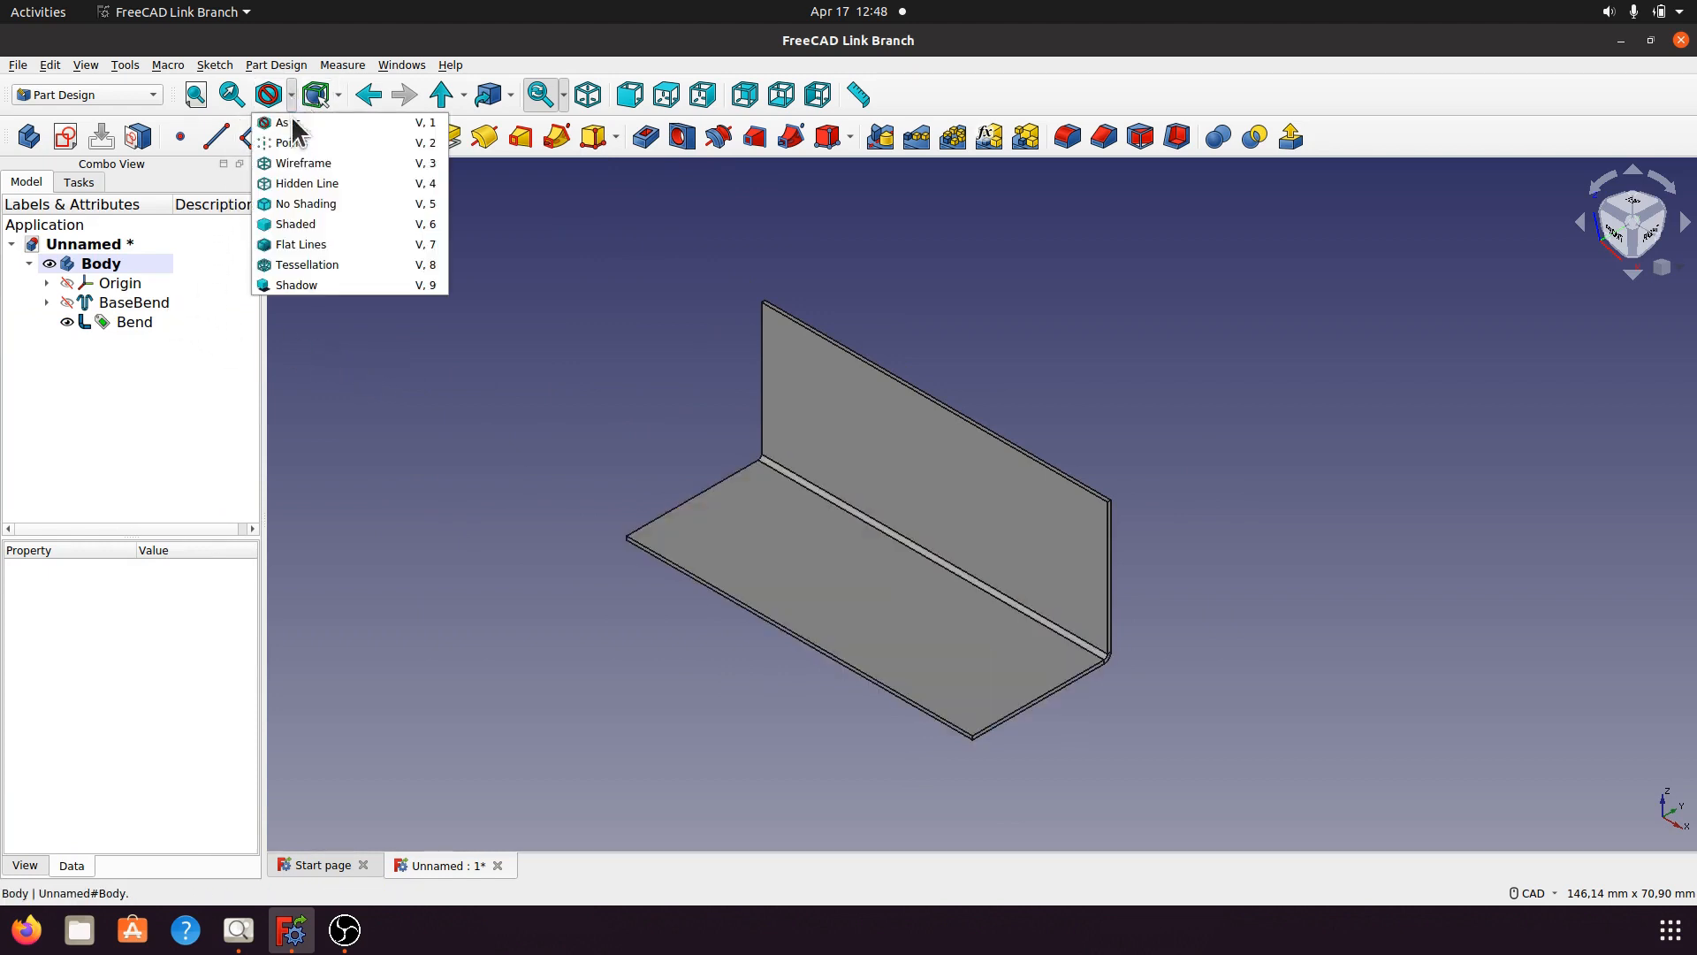
click(306, 290)
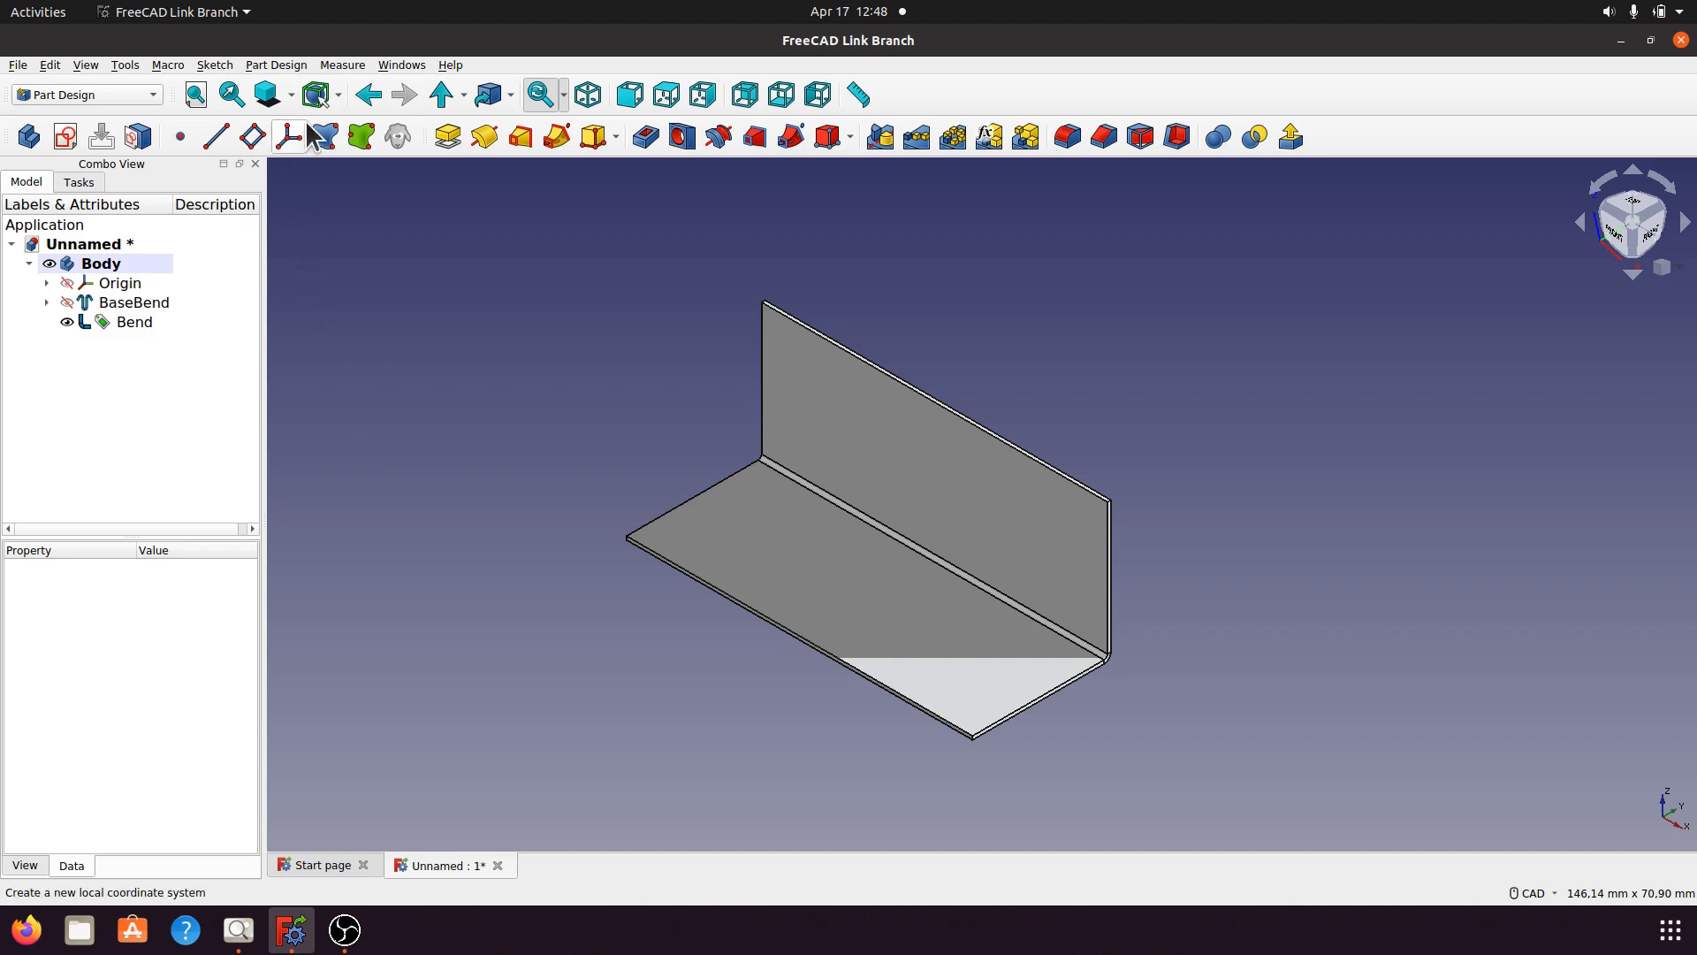
click(291, 96)
click(304, 285)
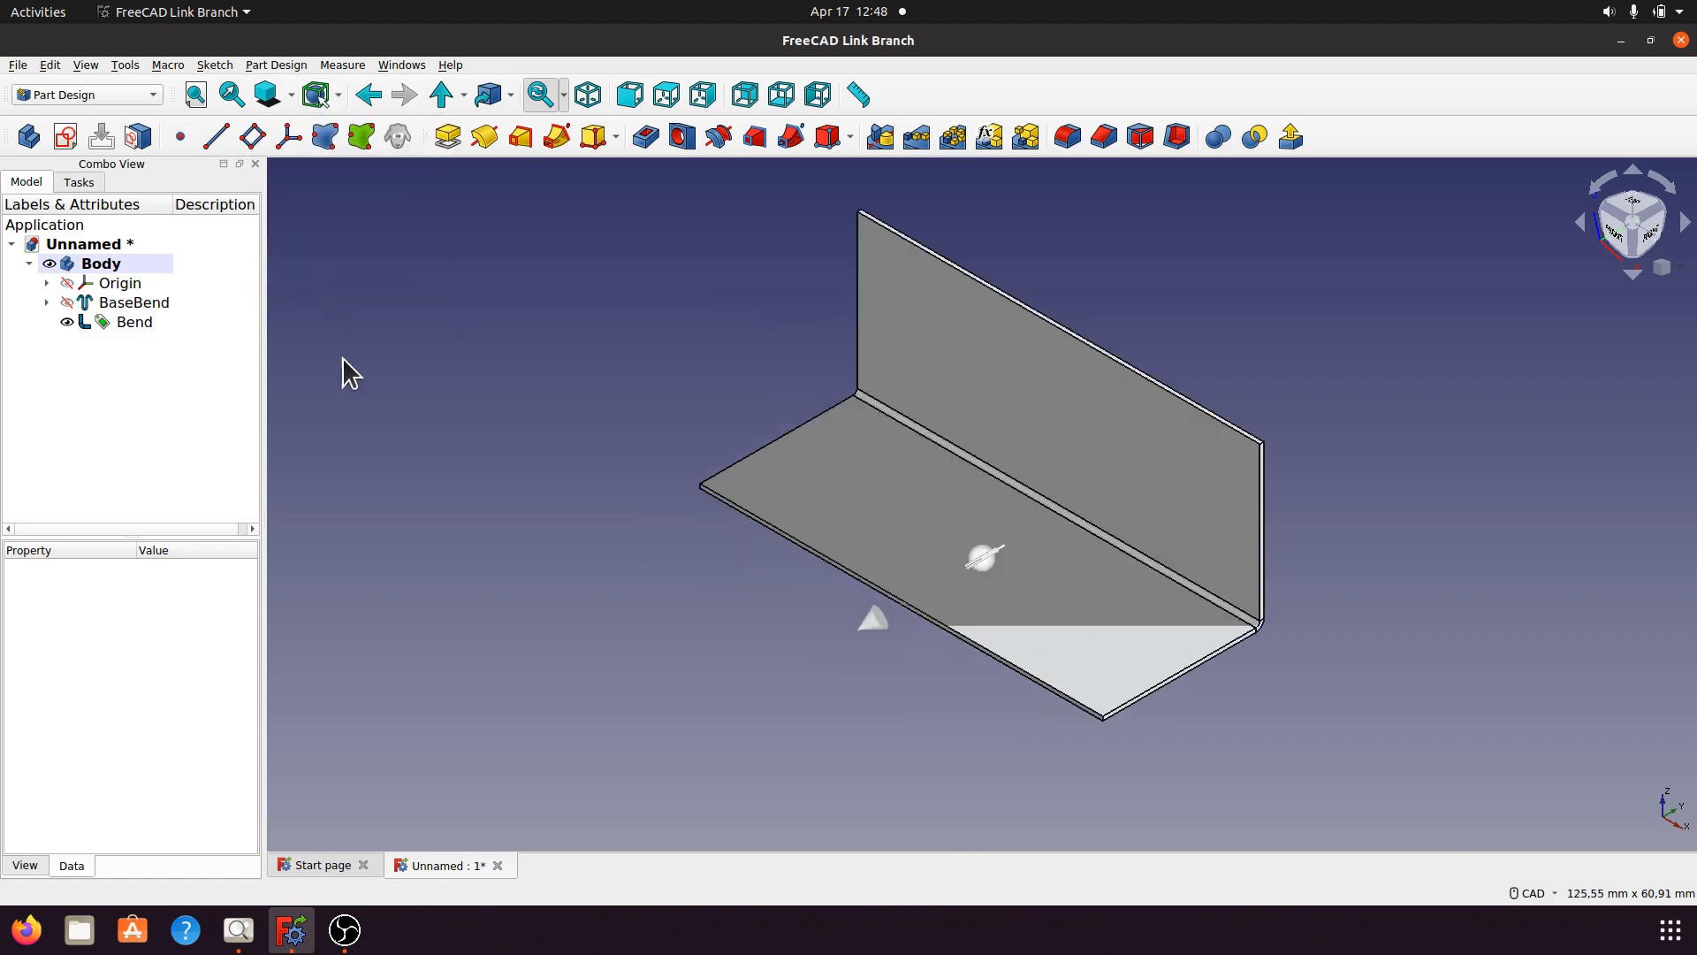
drag(871, 623, 1016, 588)
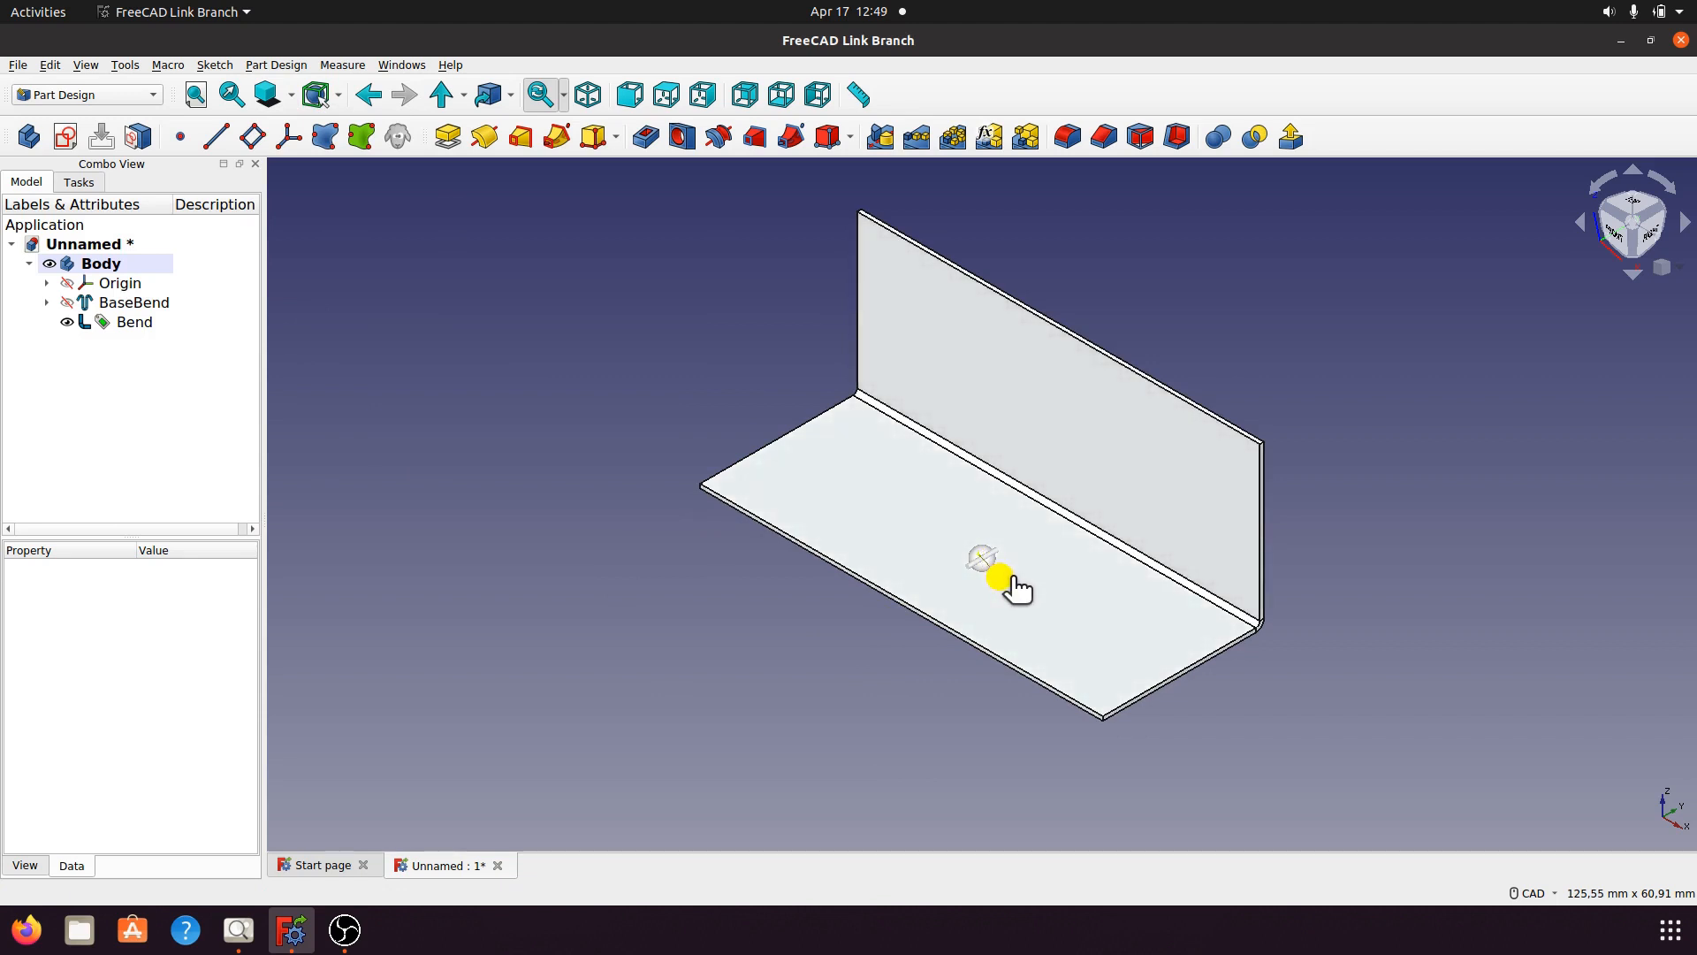
click(290, 95)
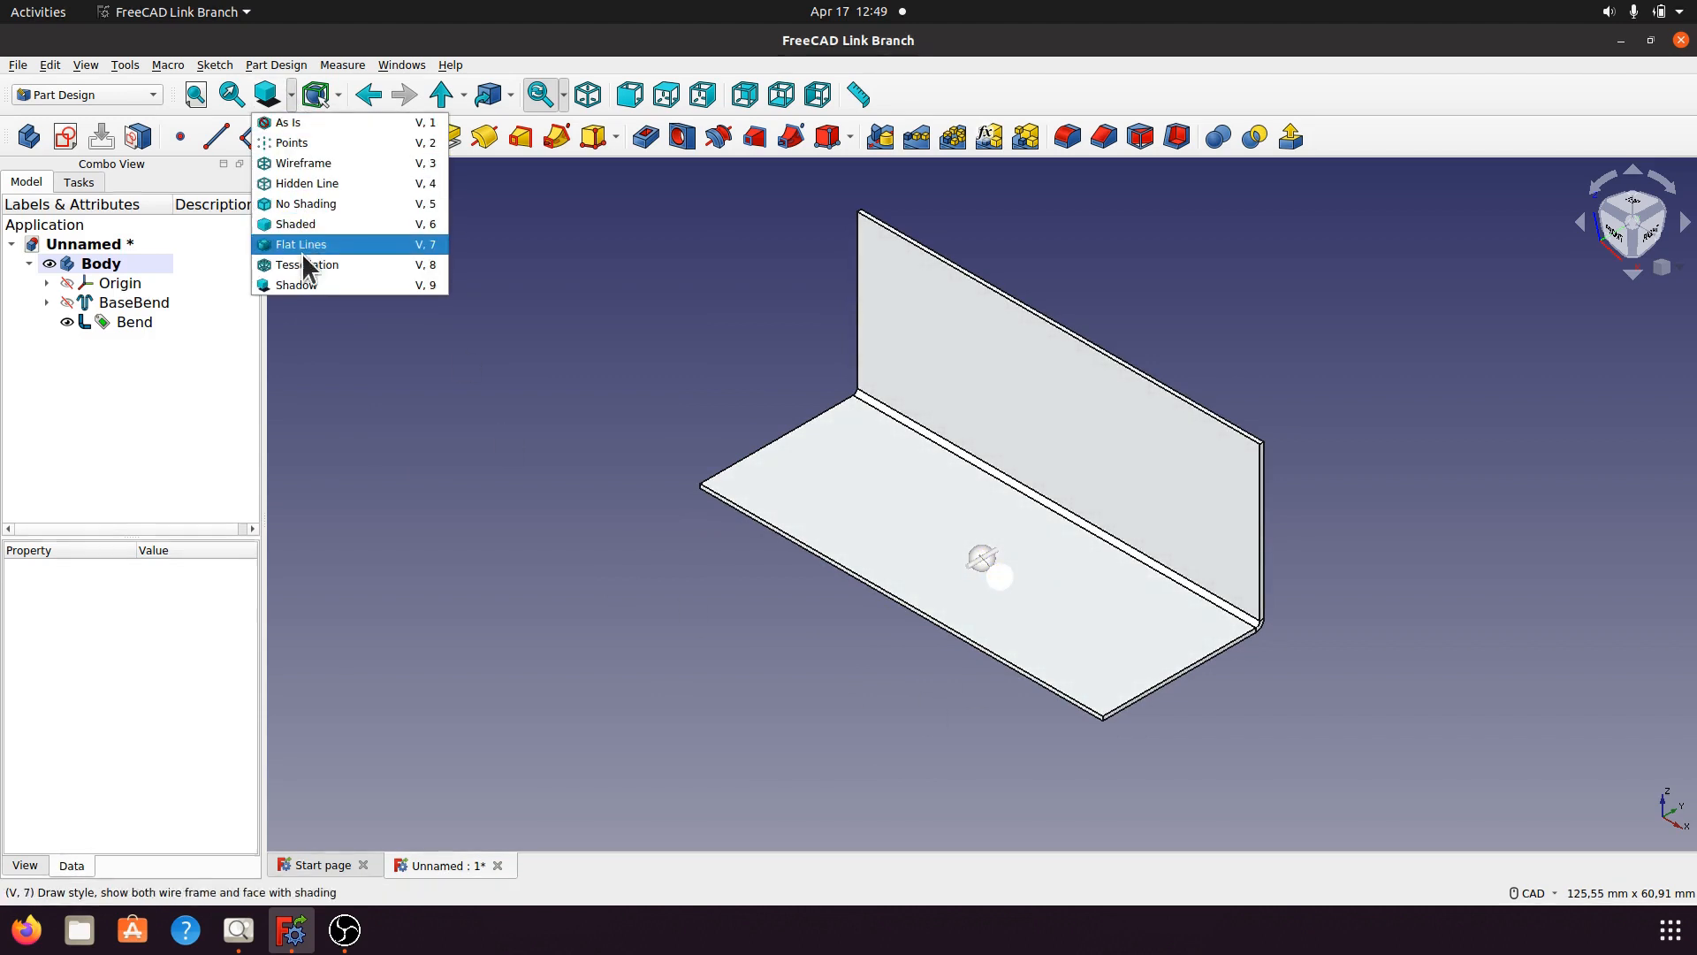
click(304, 284)
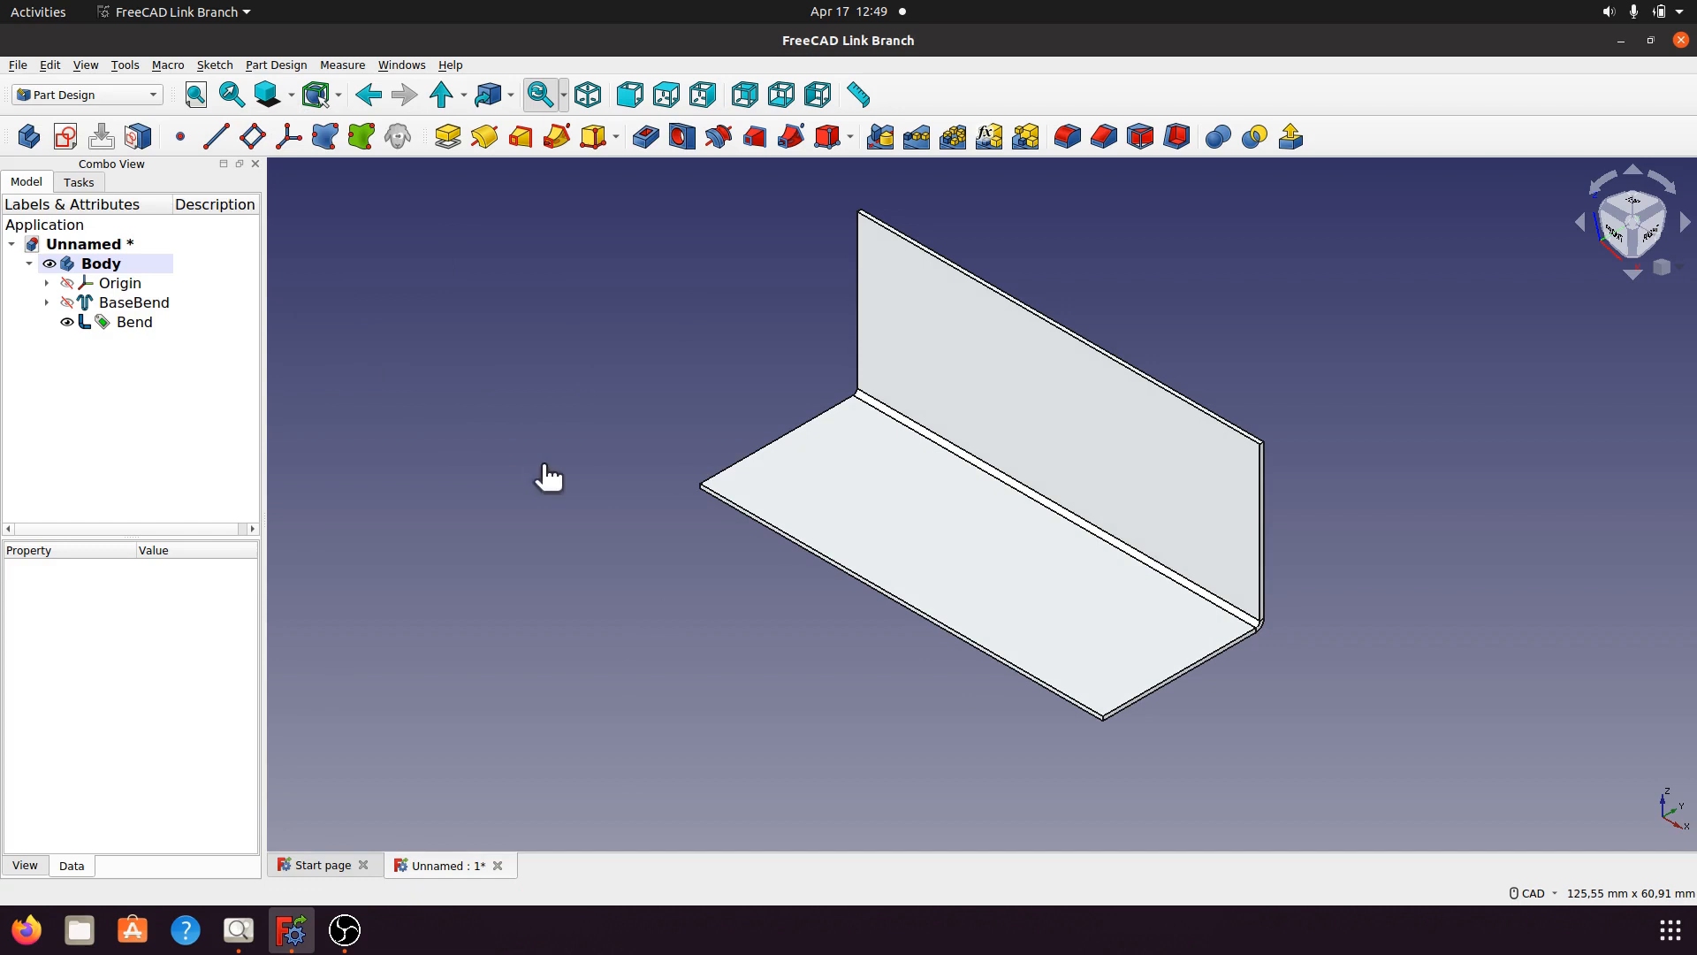
Set the Body's appearance to the Emerald material with the light blue shape color #55aaff.
click(108, 264)
right_click(108, 263)
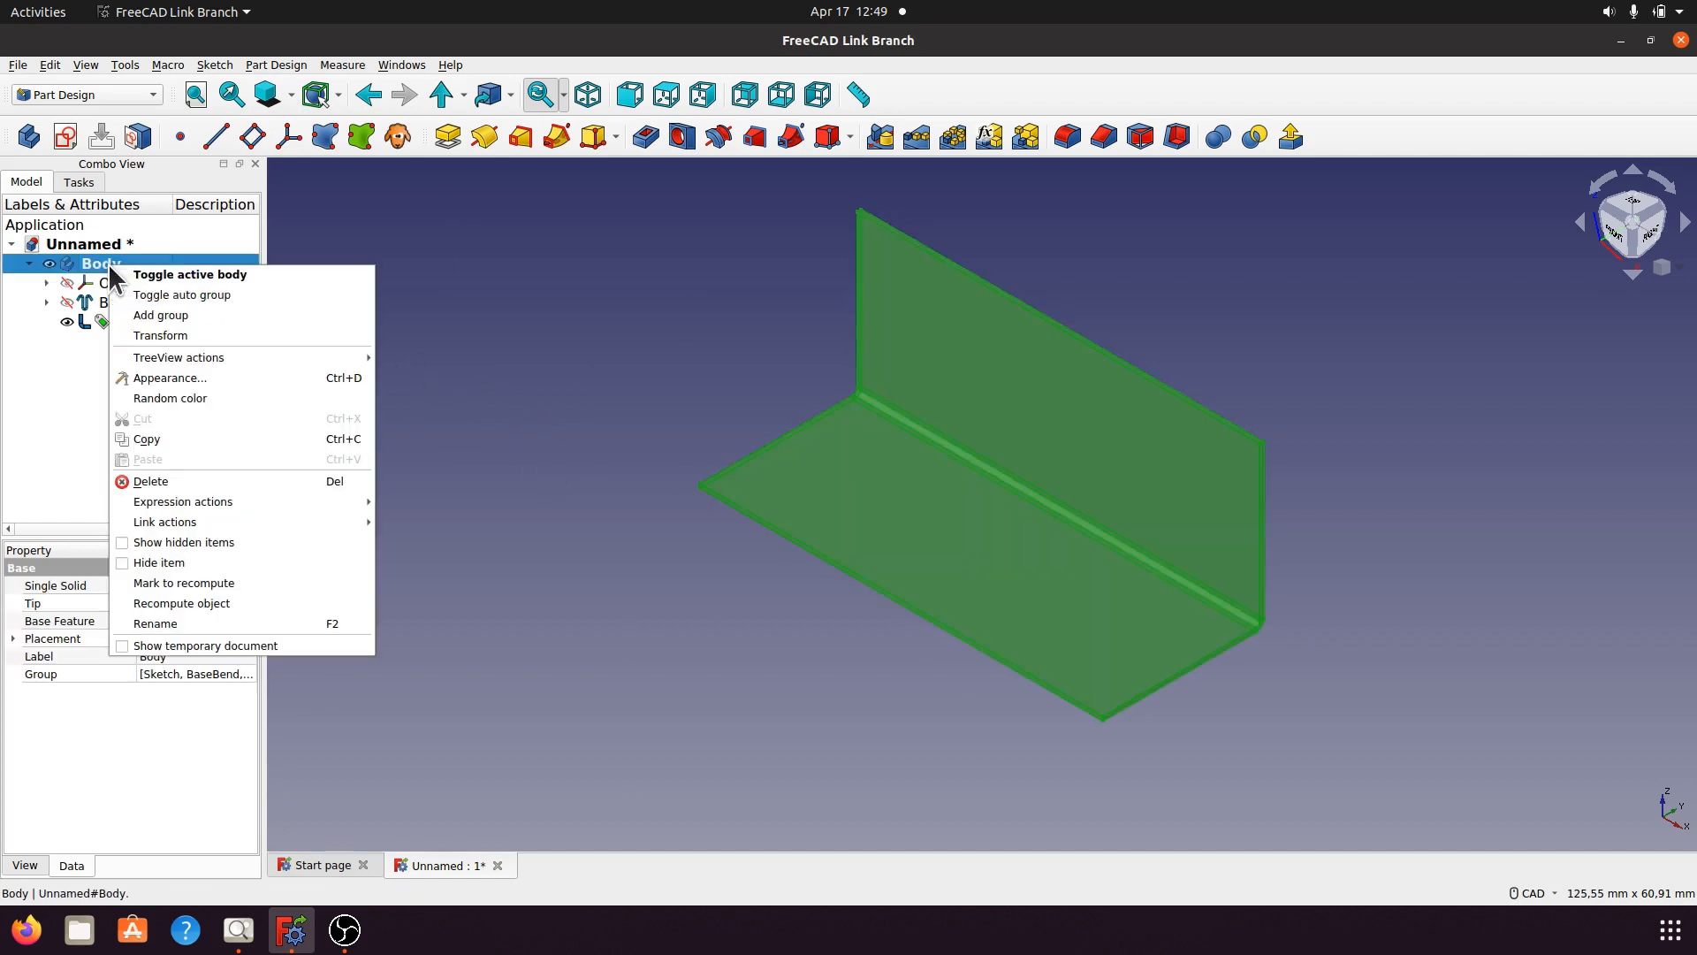
click(175, 379)
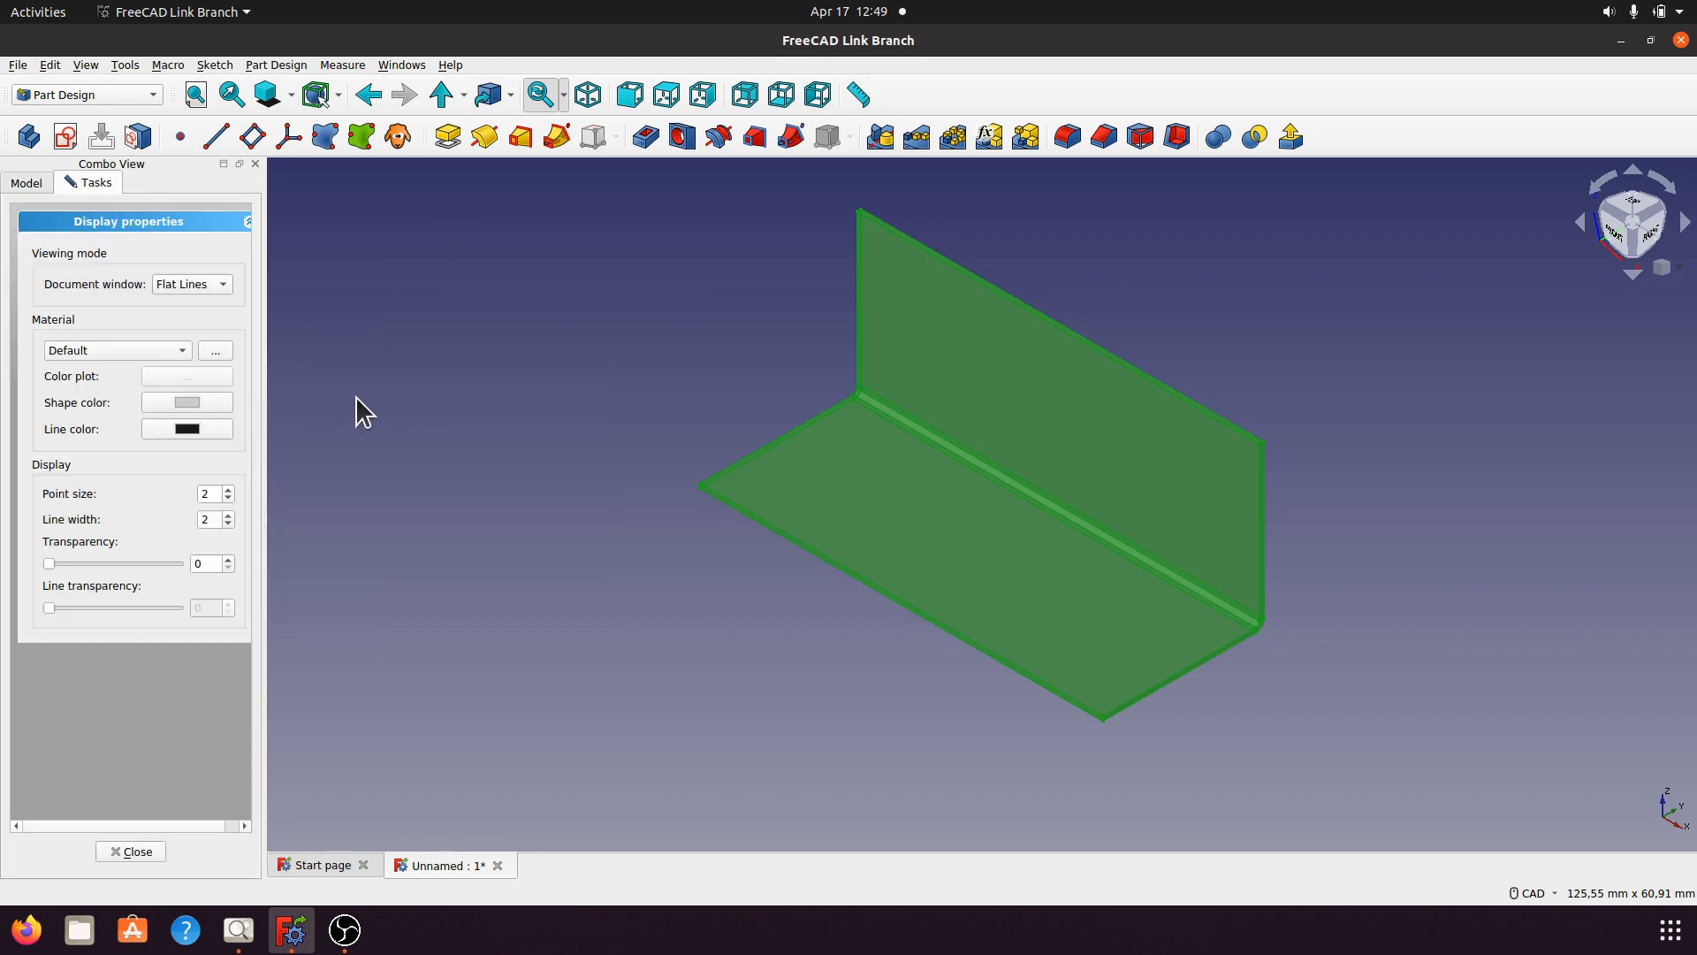
click(183, 350)
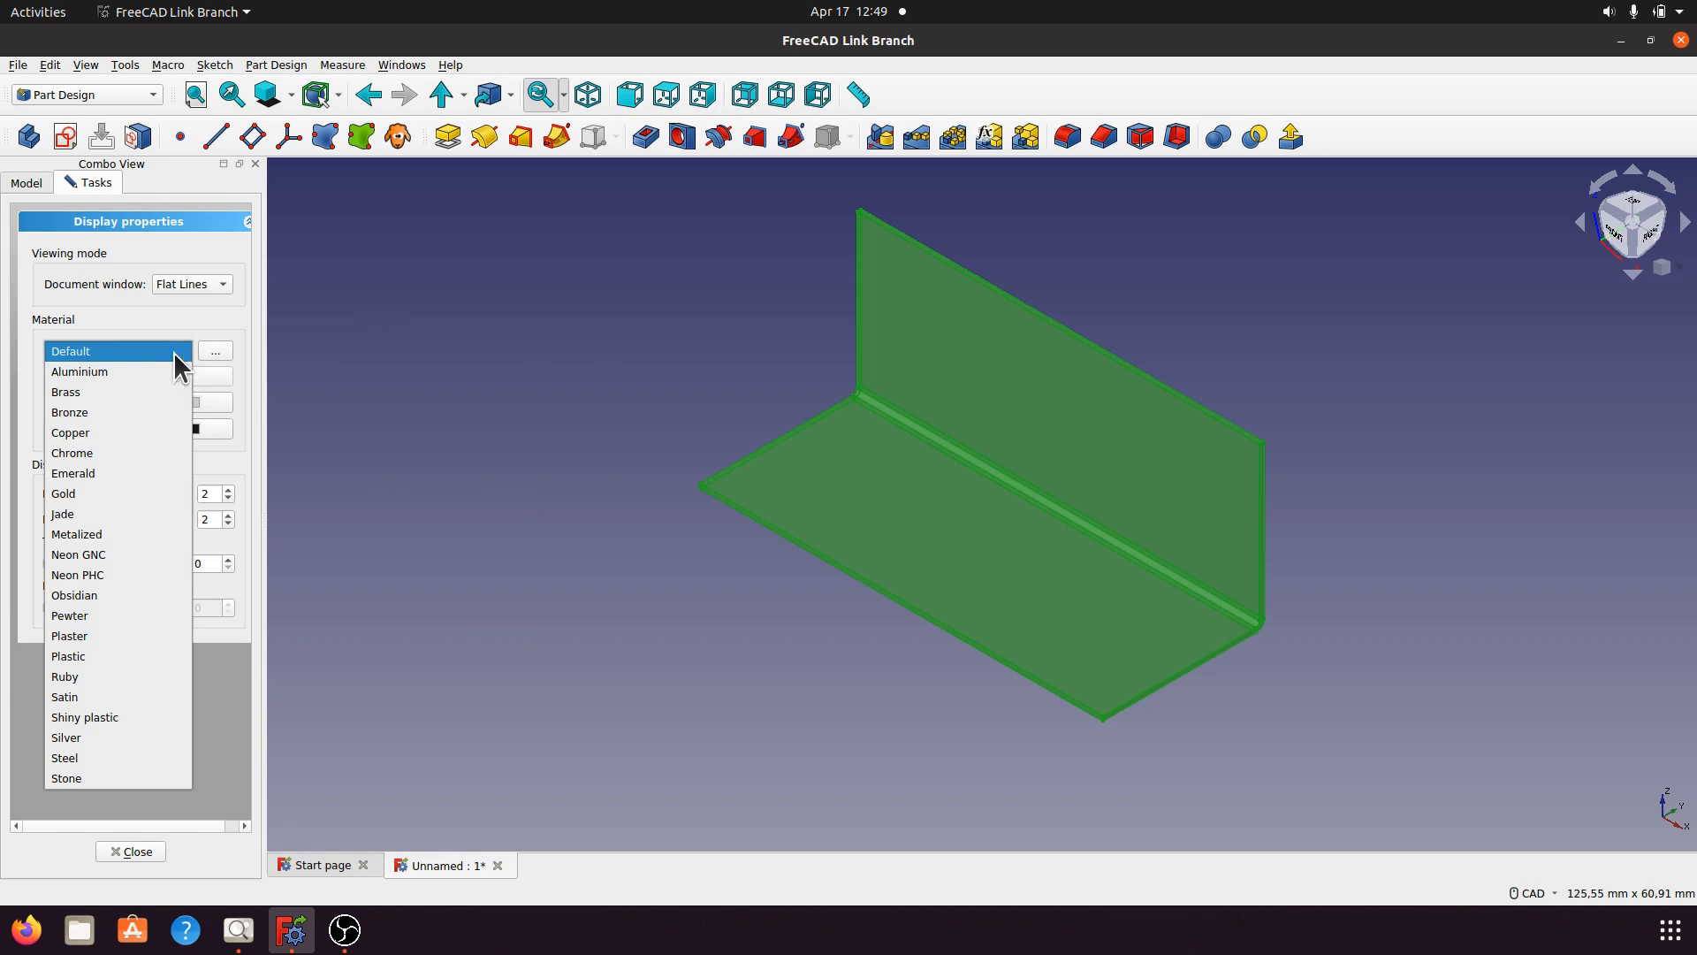
click(98, 470)
click(191, 402)
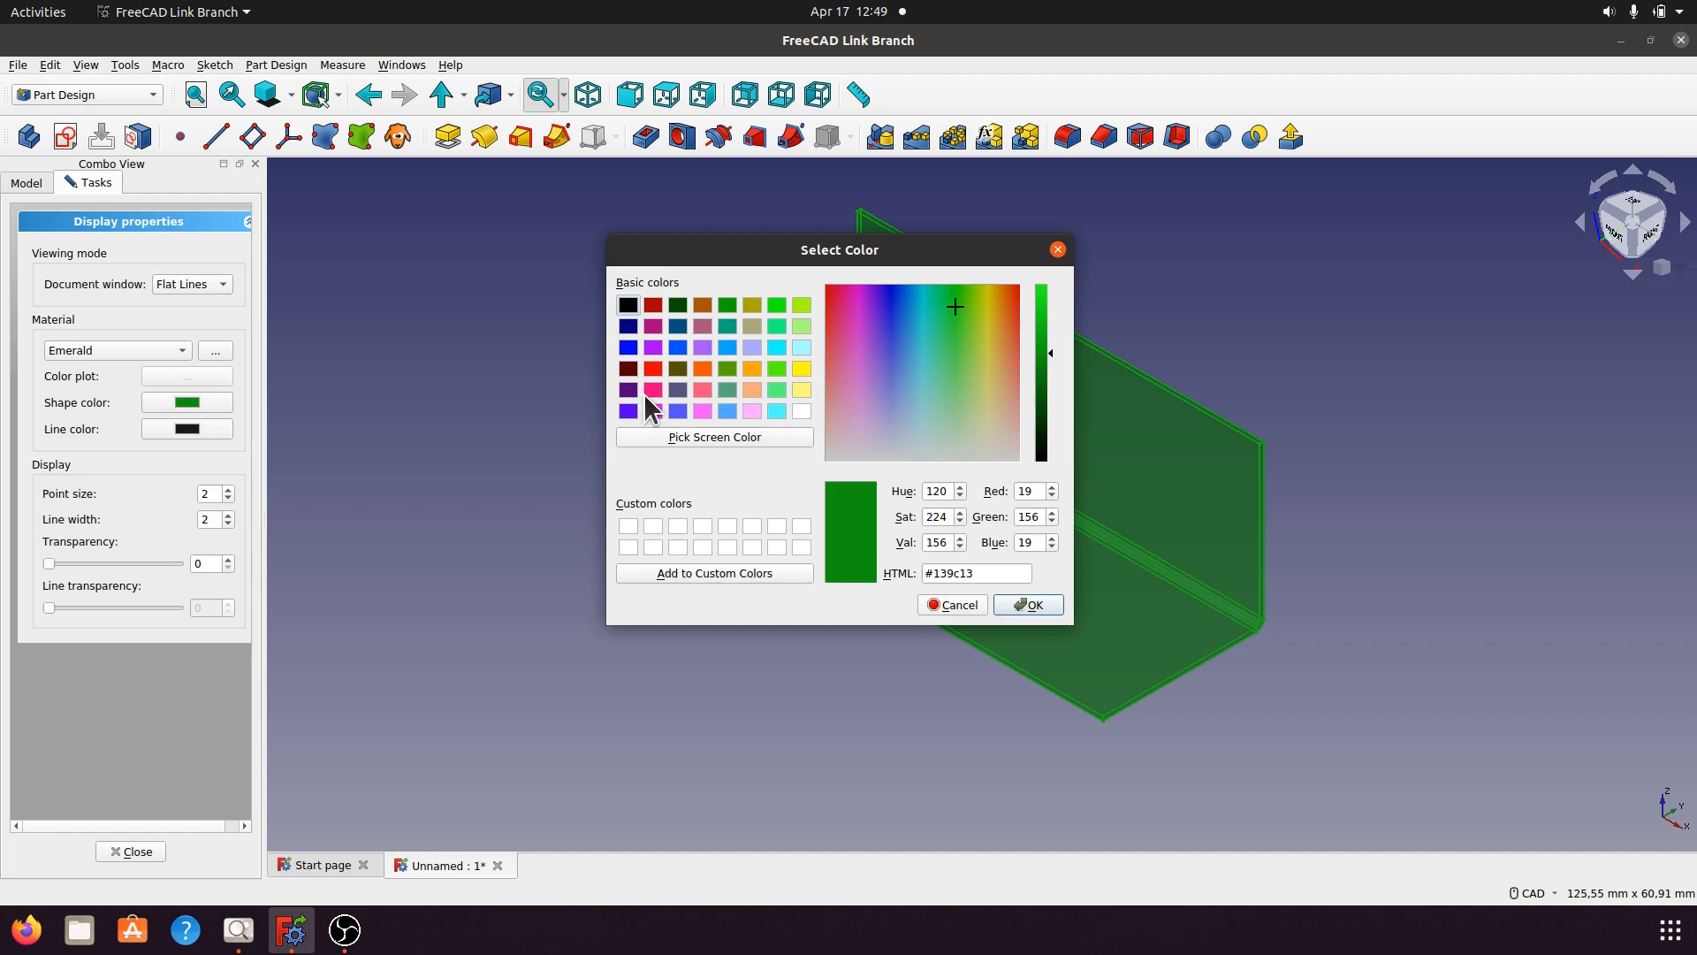
click(727, 410)
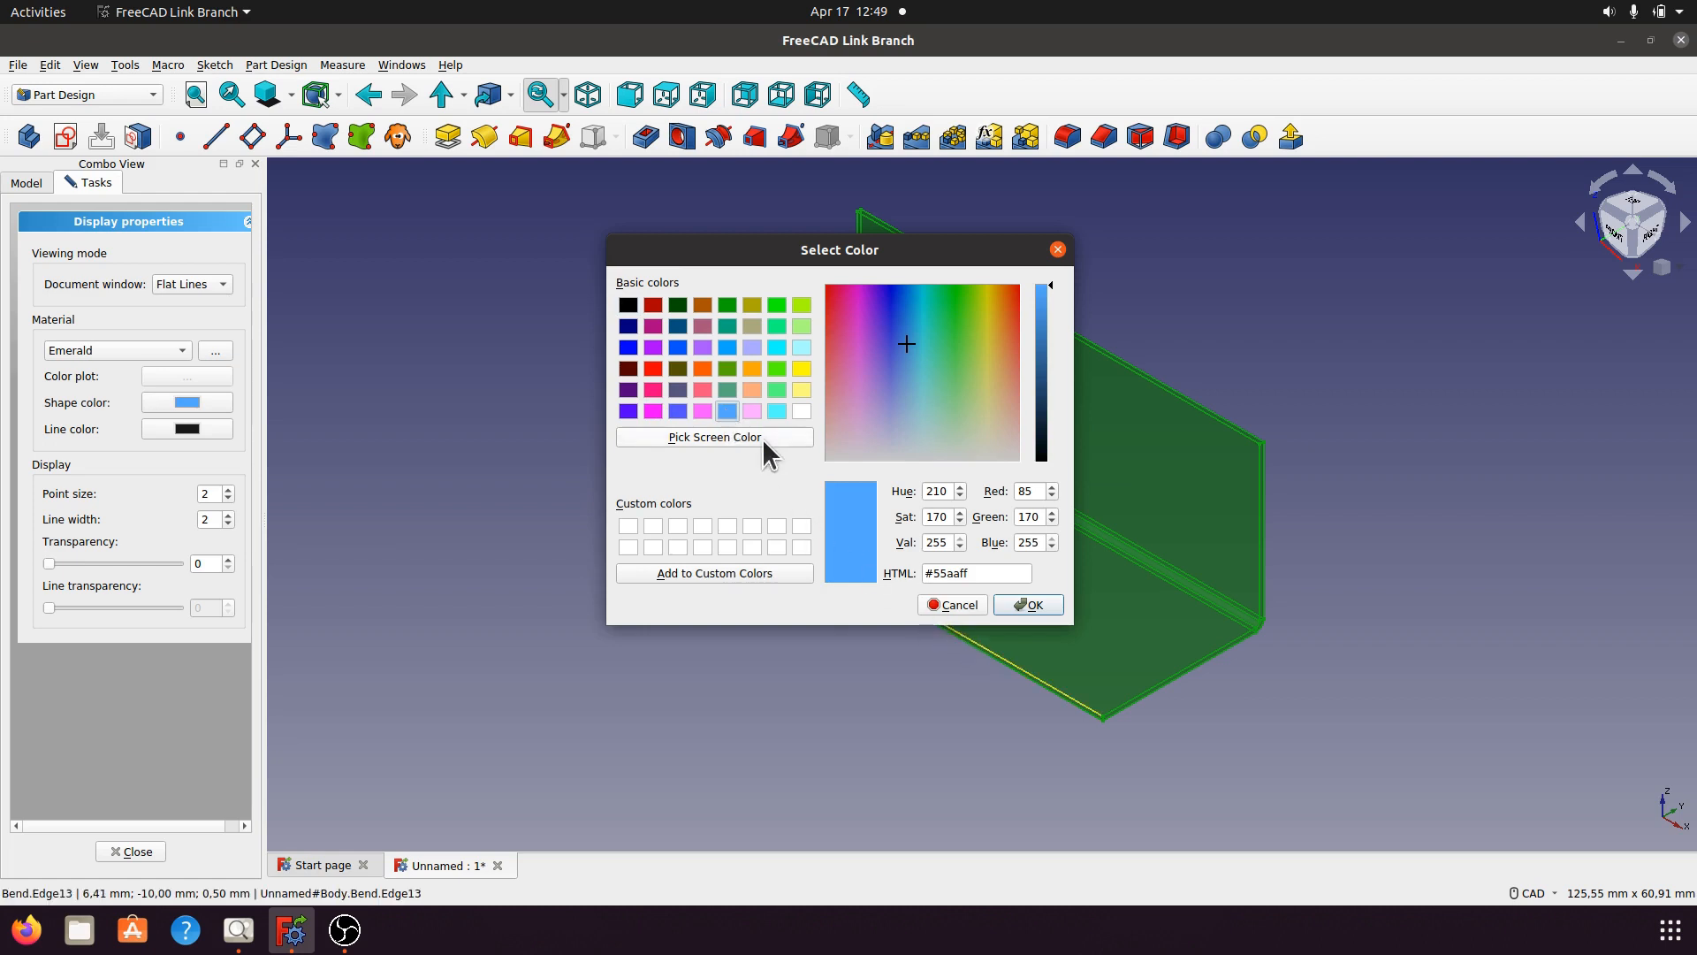
click(1029, 605)
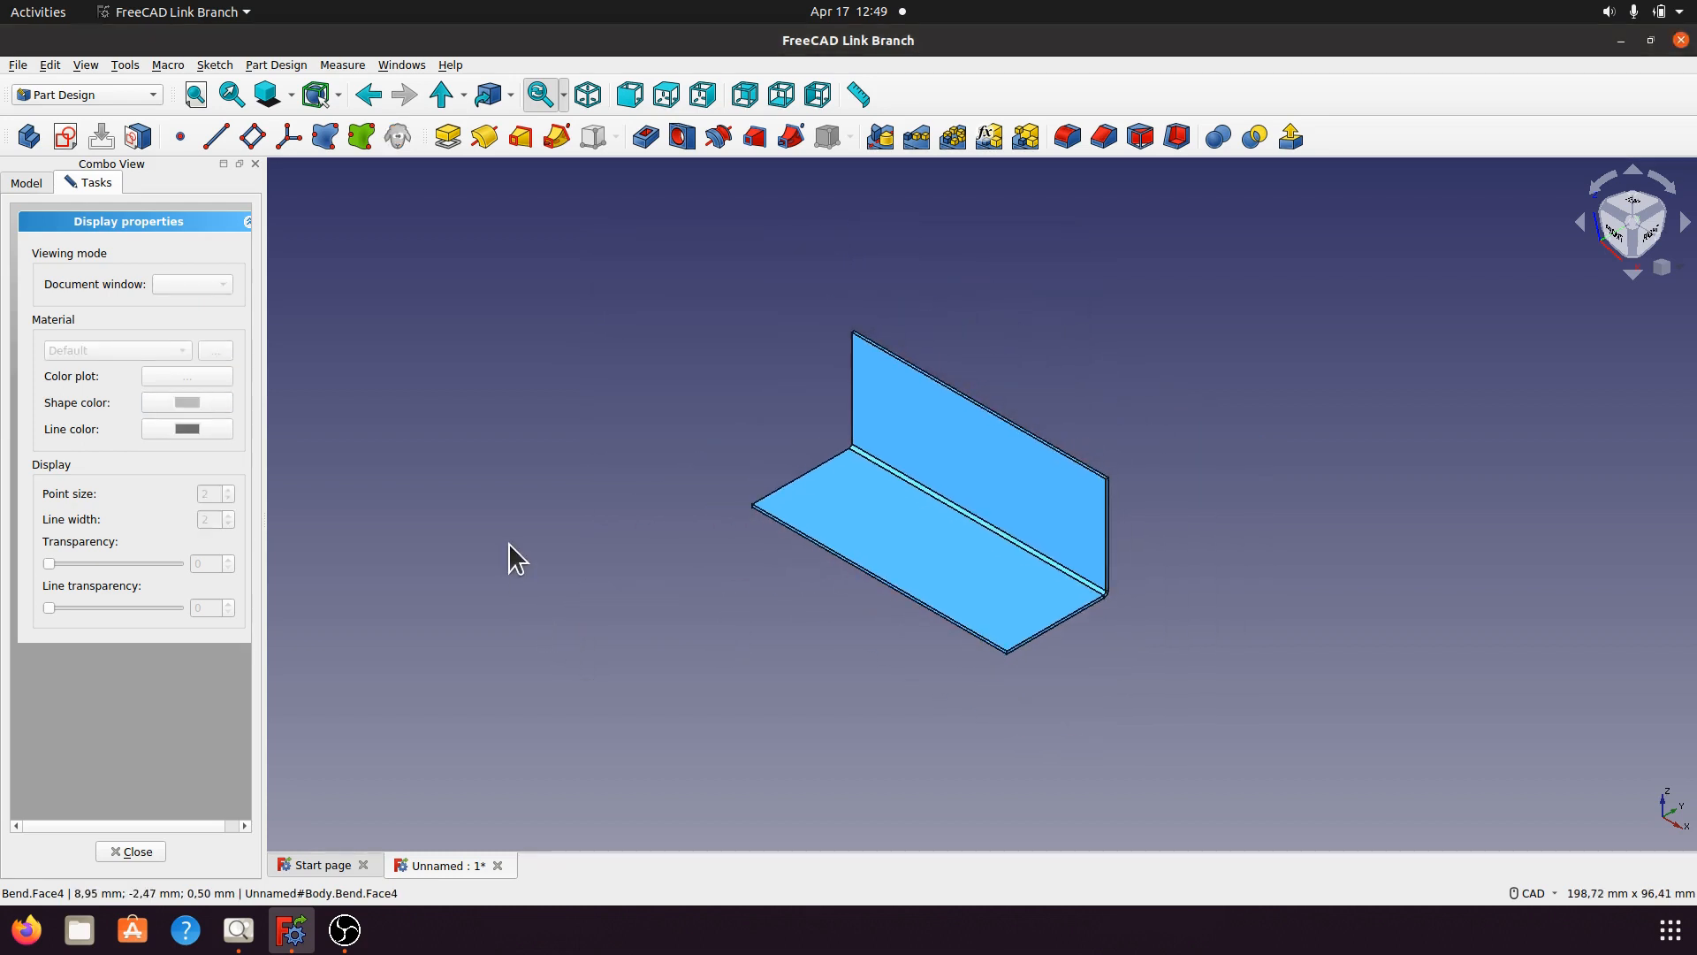
click(141, 852)
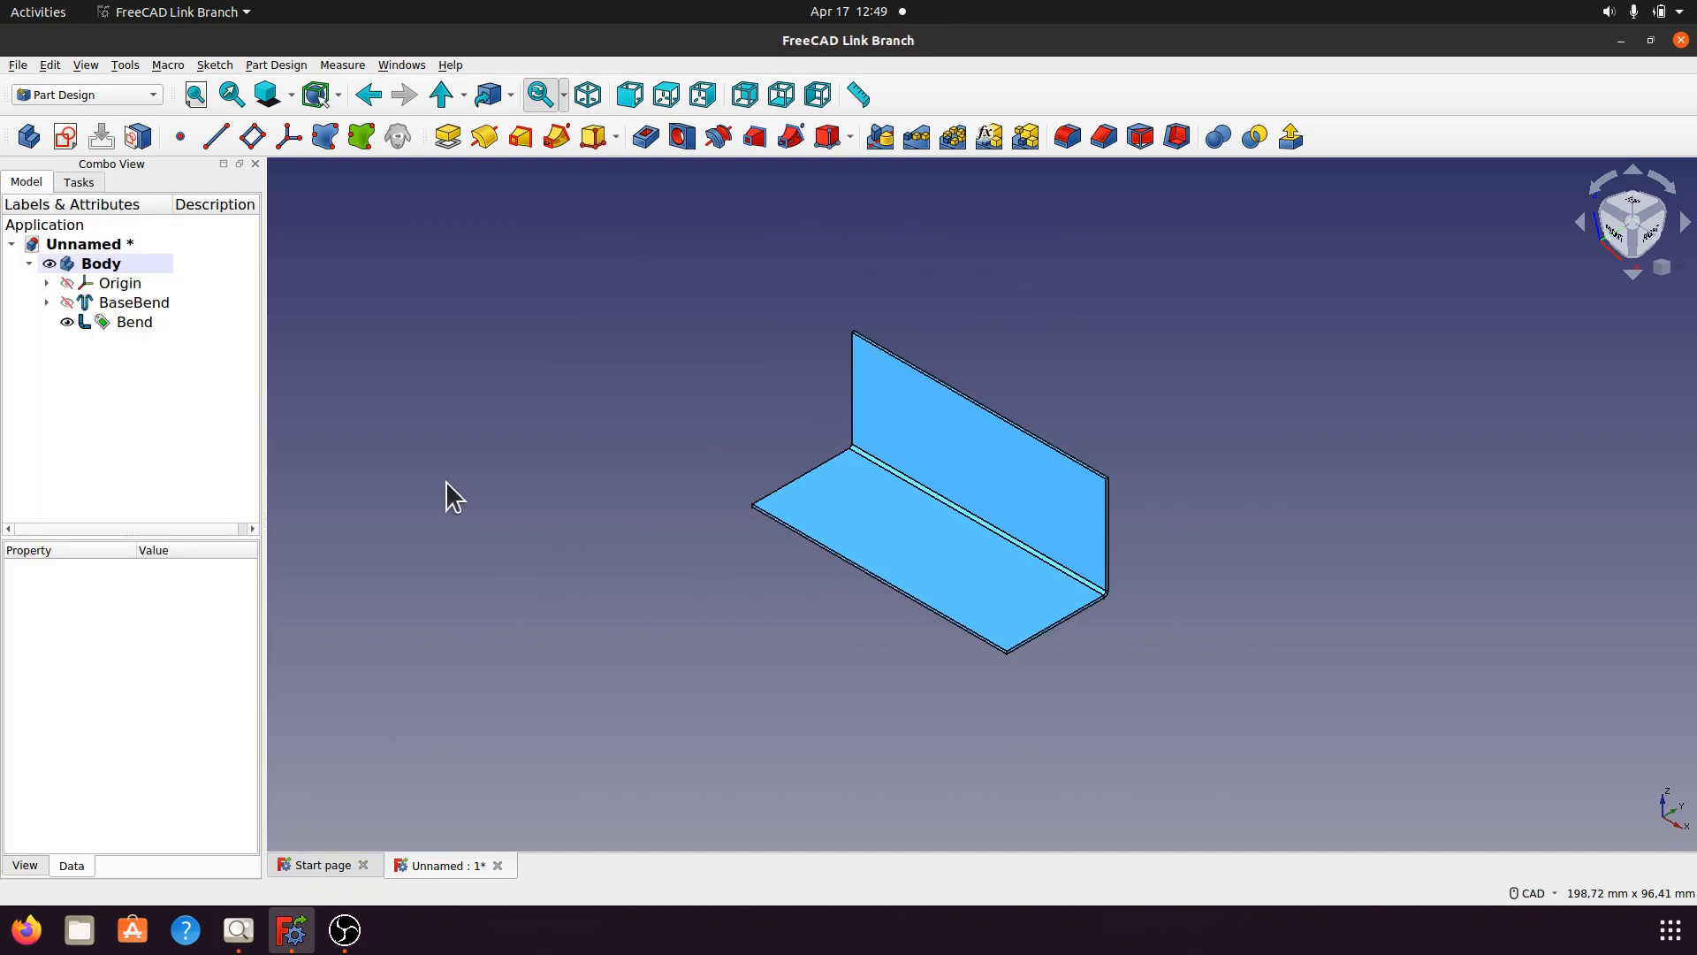
Check the Practice 07.jpg drawing and add a Sheet Metal wall along the upright wall's top edge.
click(239, 930)
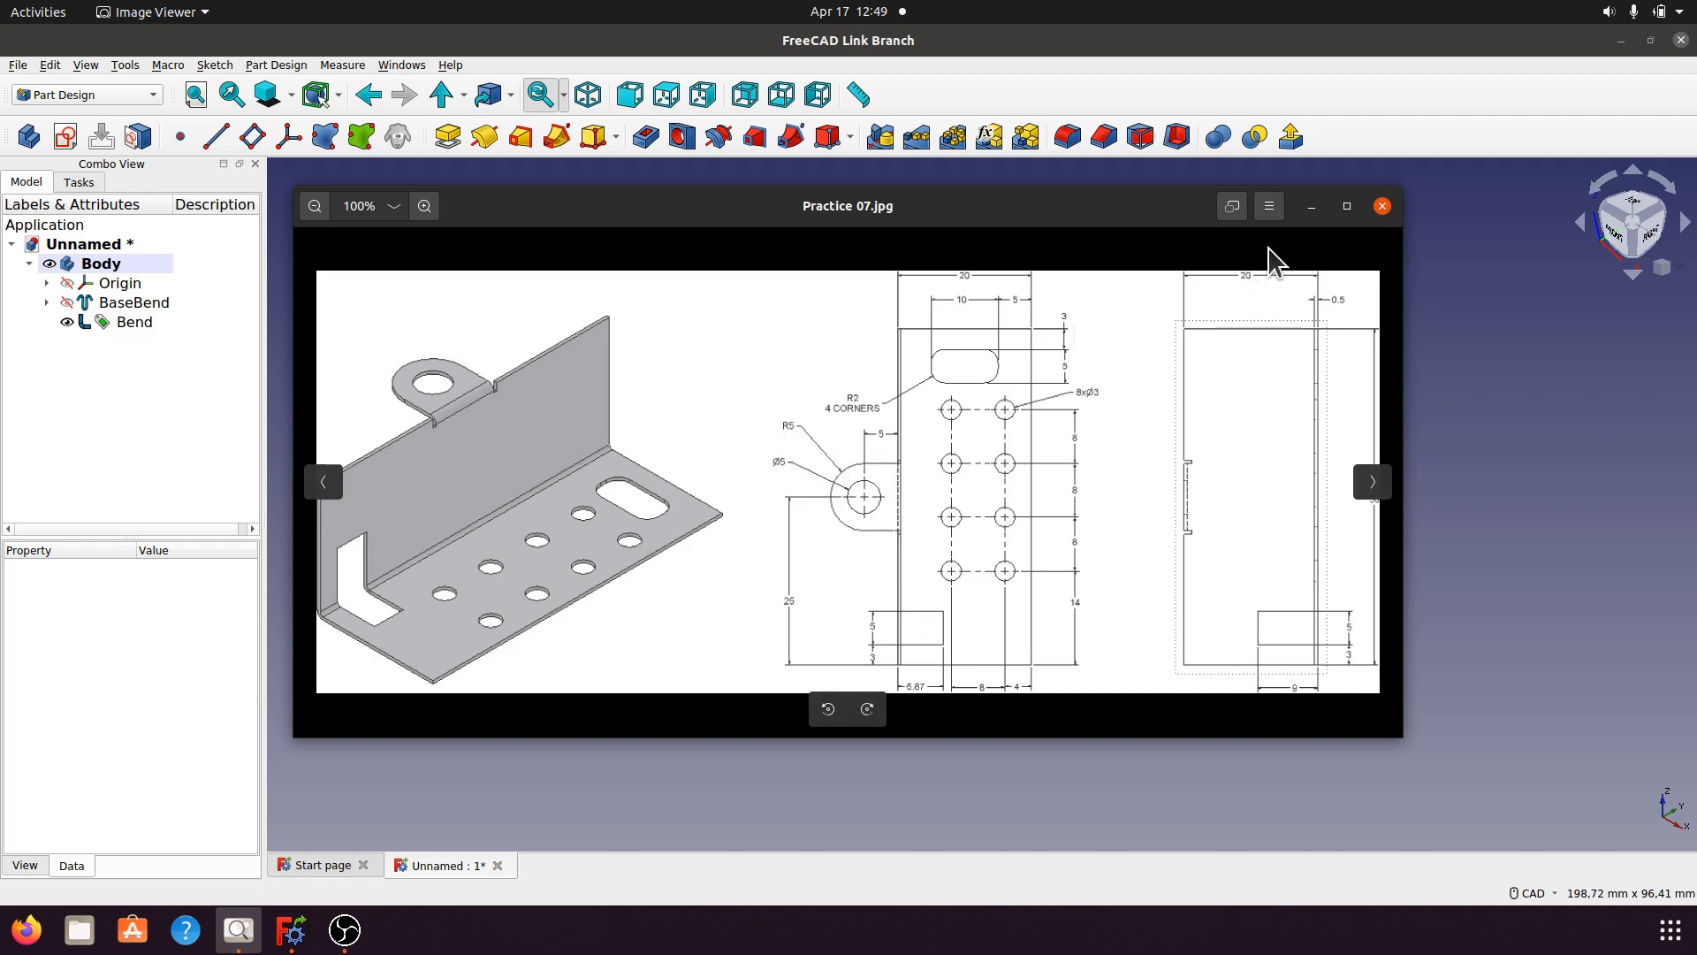
click(1313, 206)
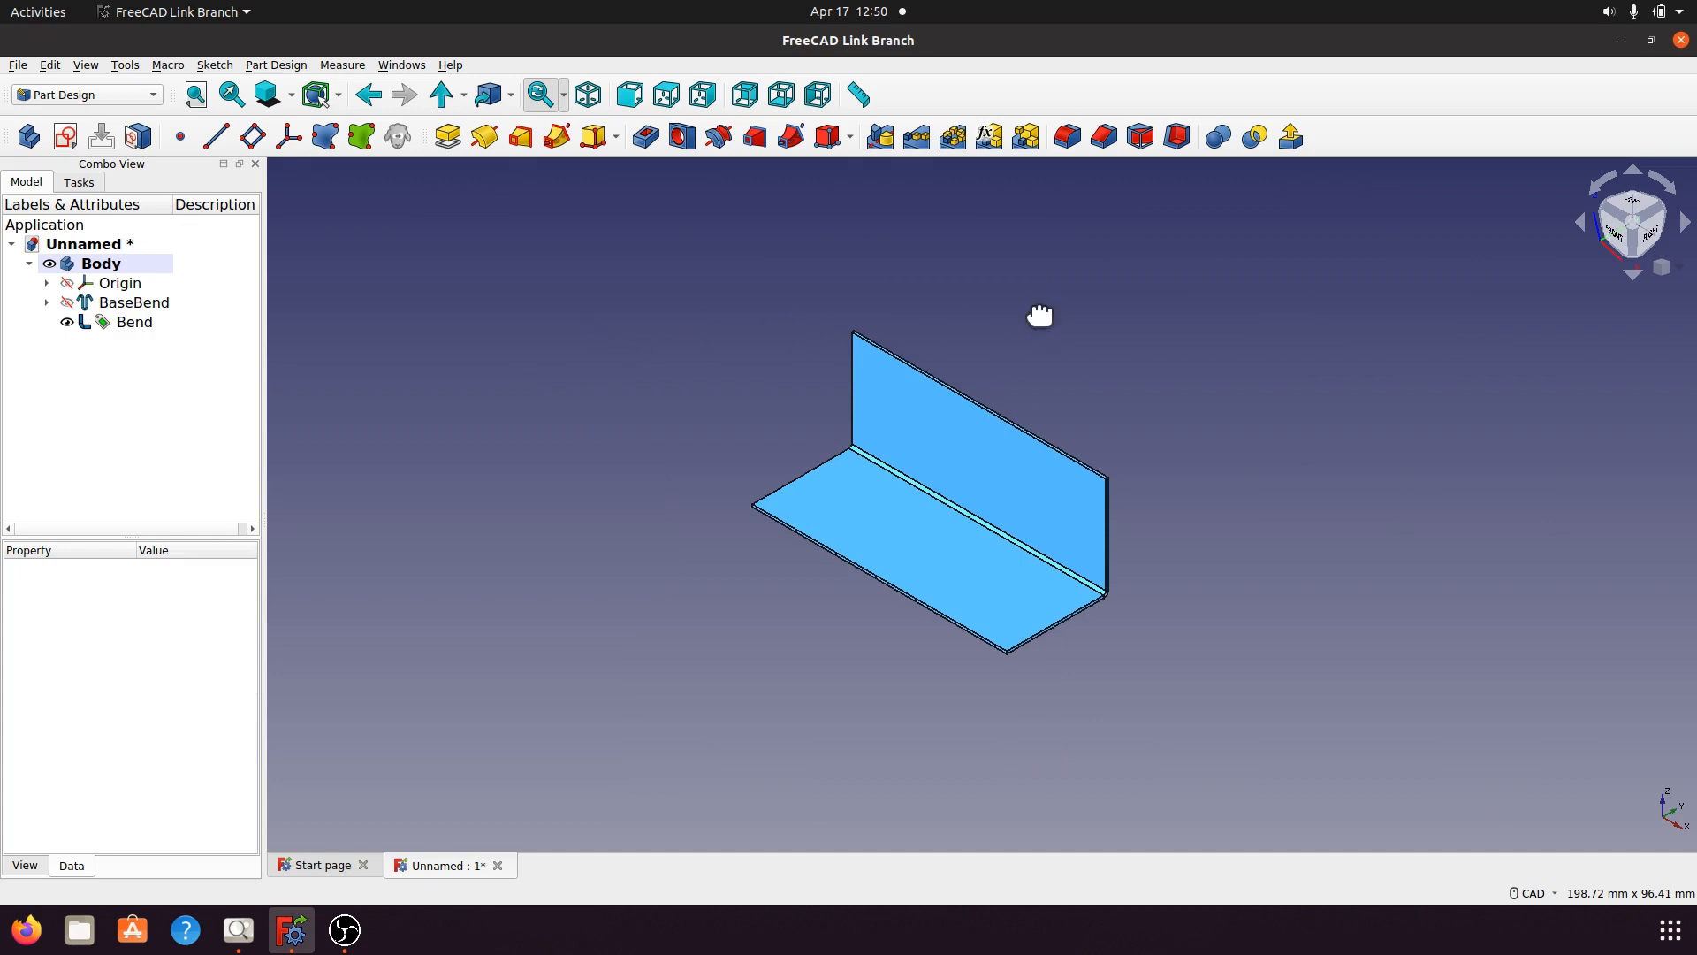
middle_drag(1043, 315, 973, 363)
scroll(977, 354, up, 2)
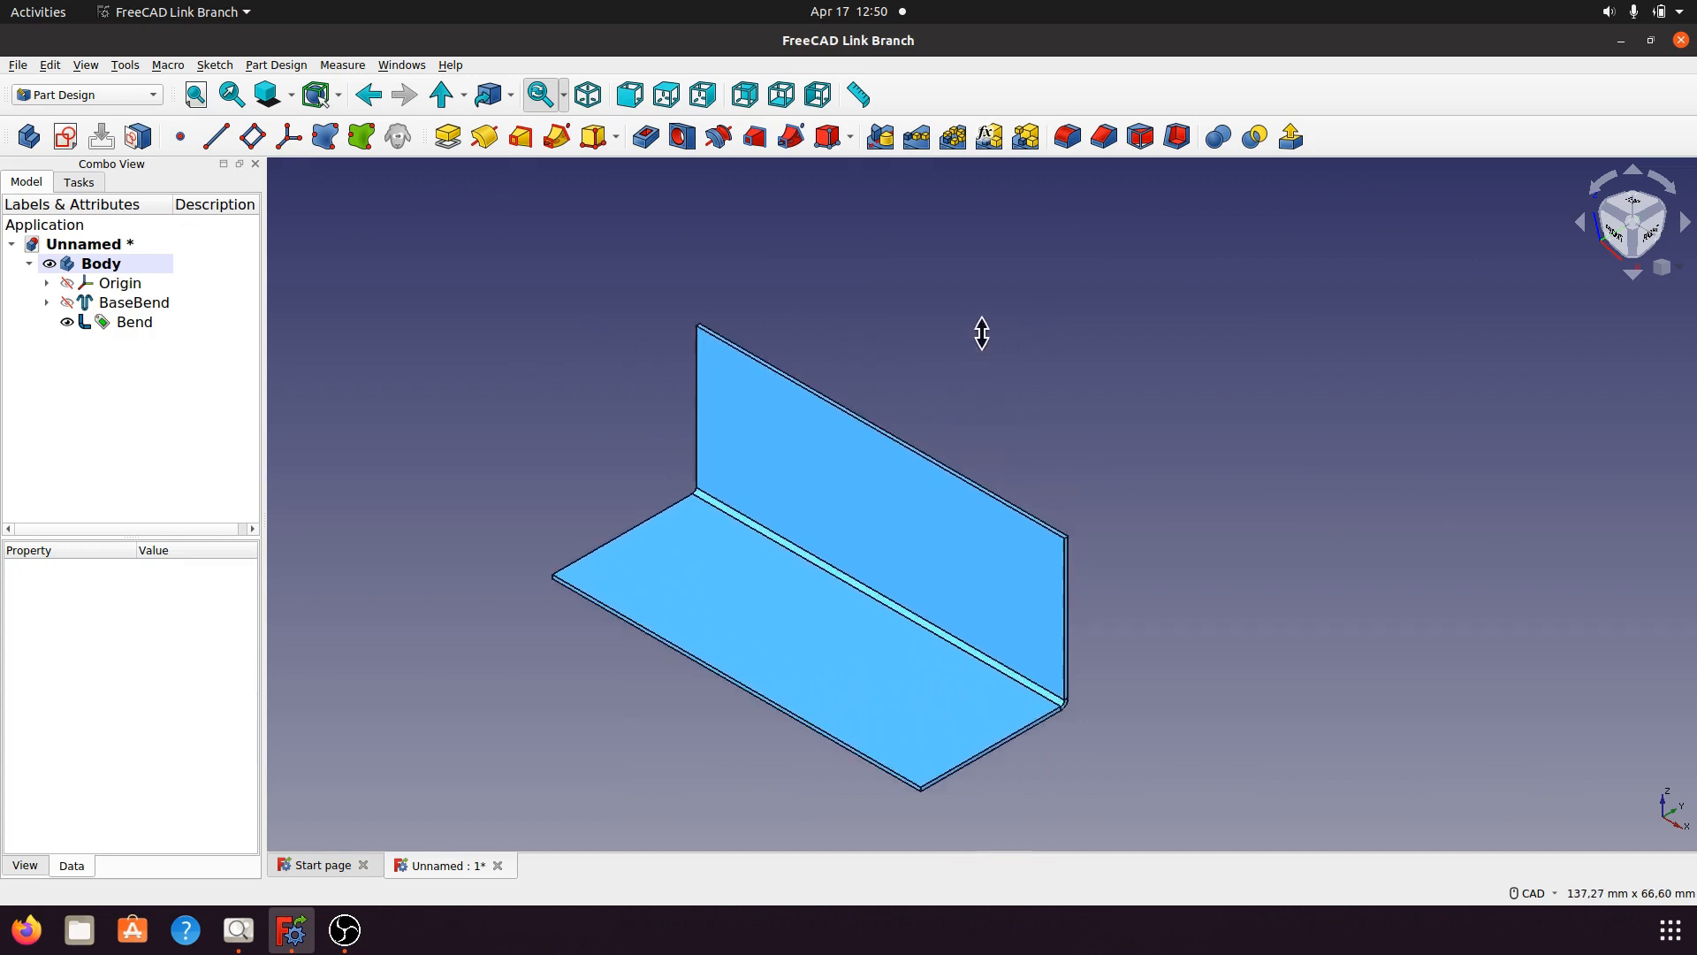
click(924, 460)
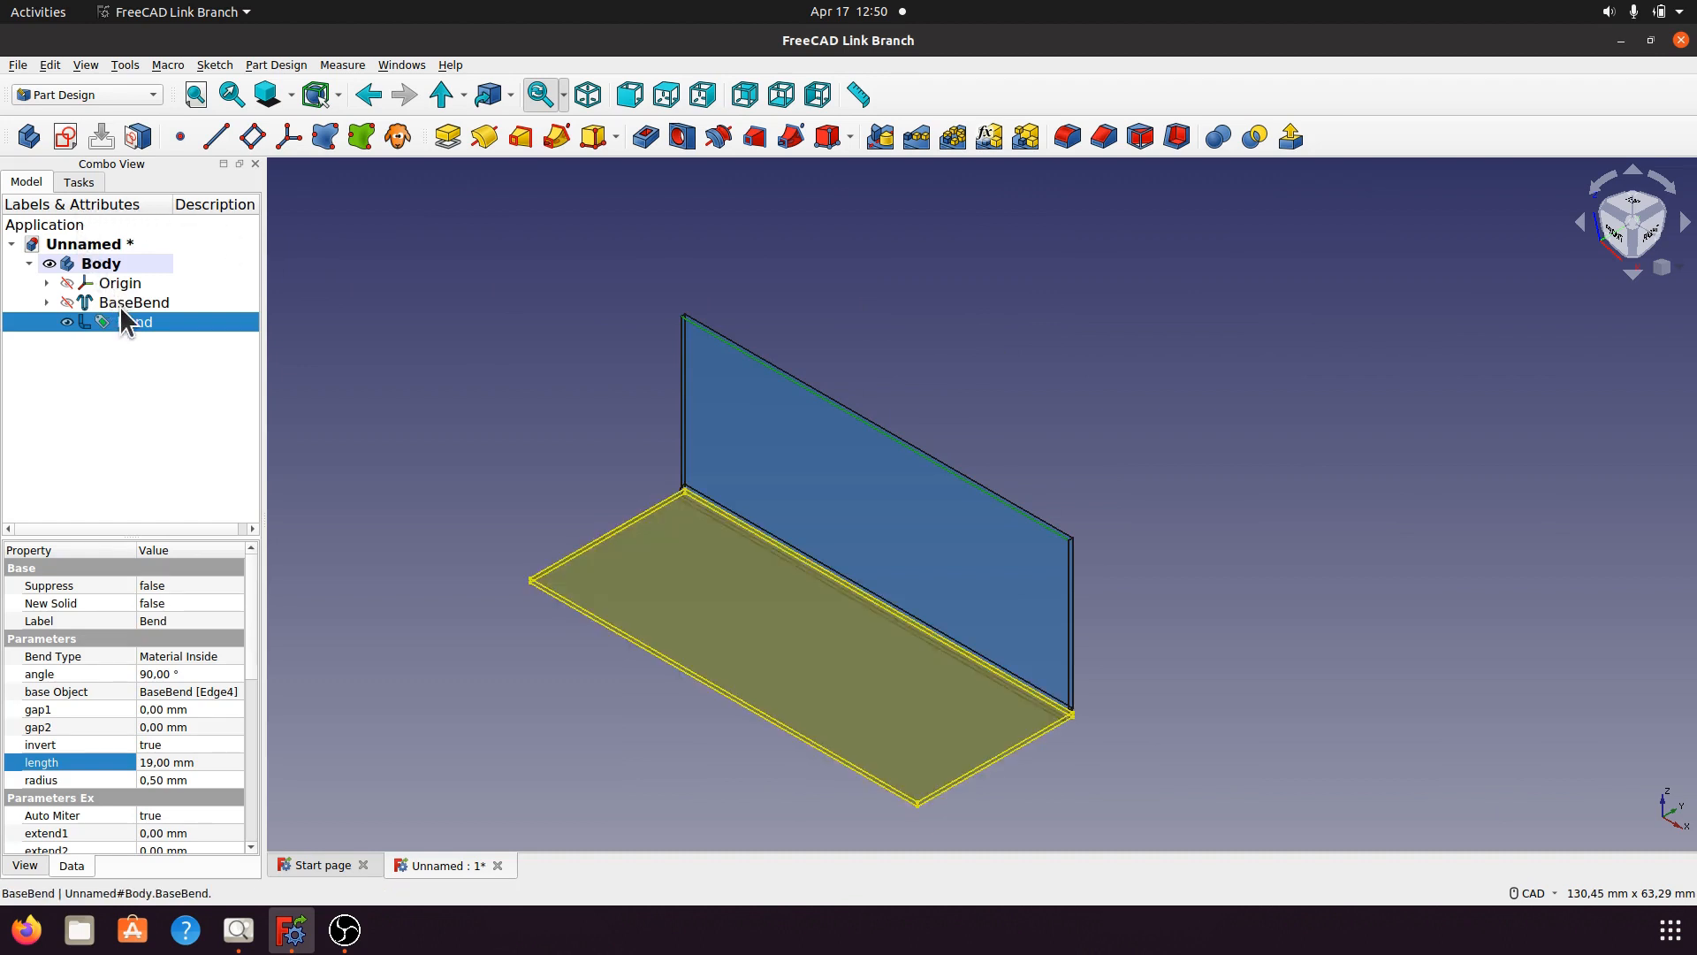
click(156, 92)
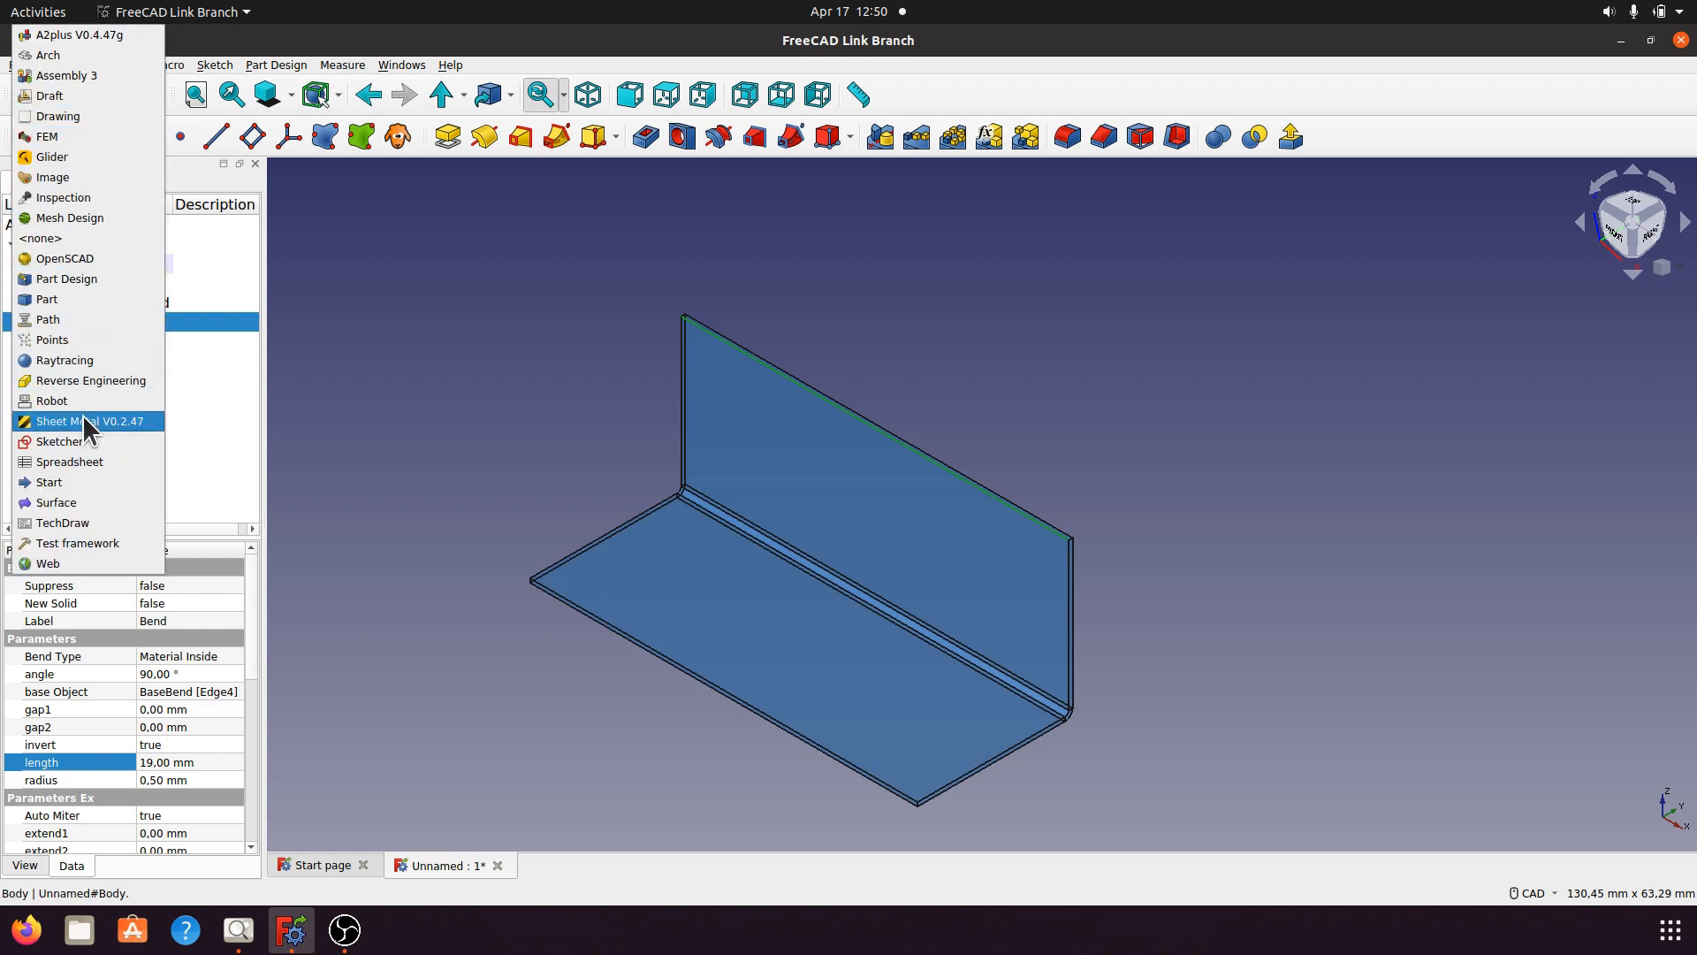
key(Escape)
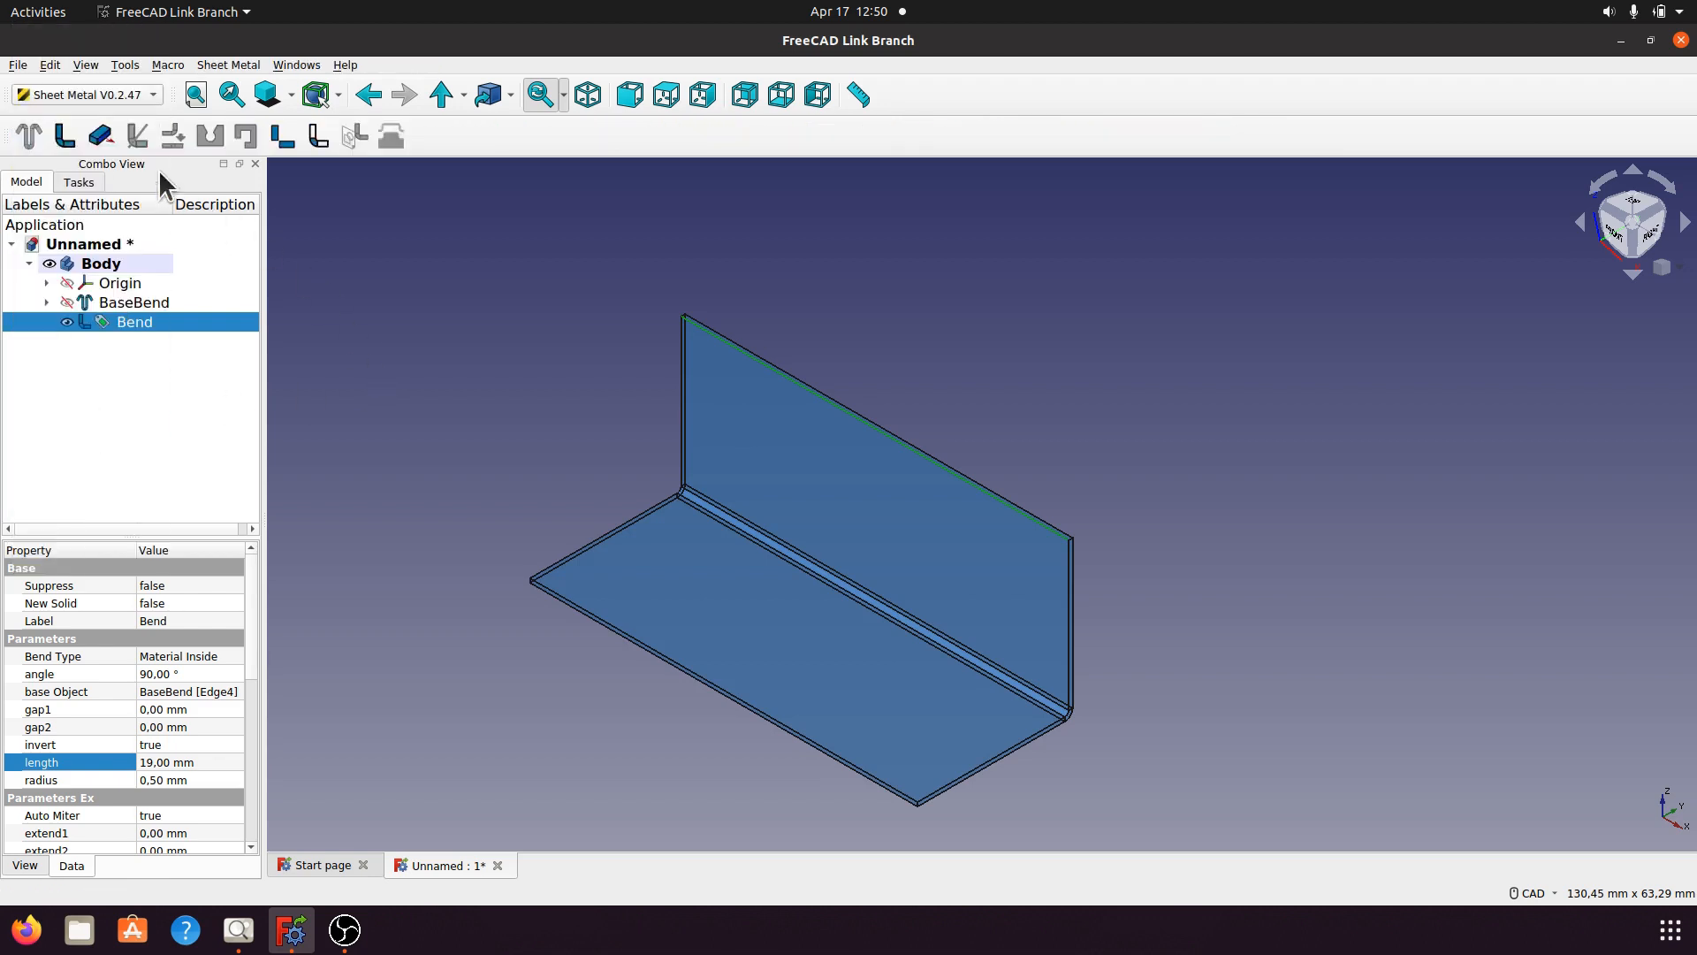
click(64, 135)
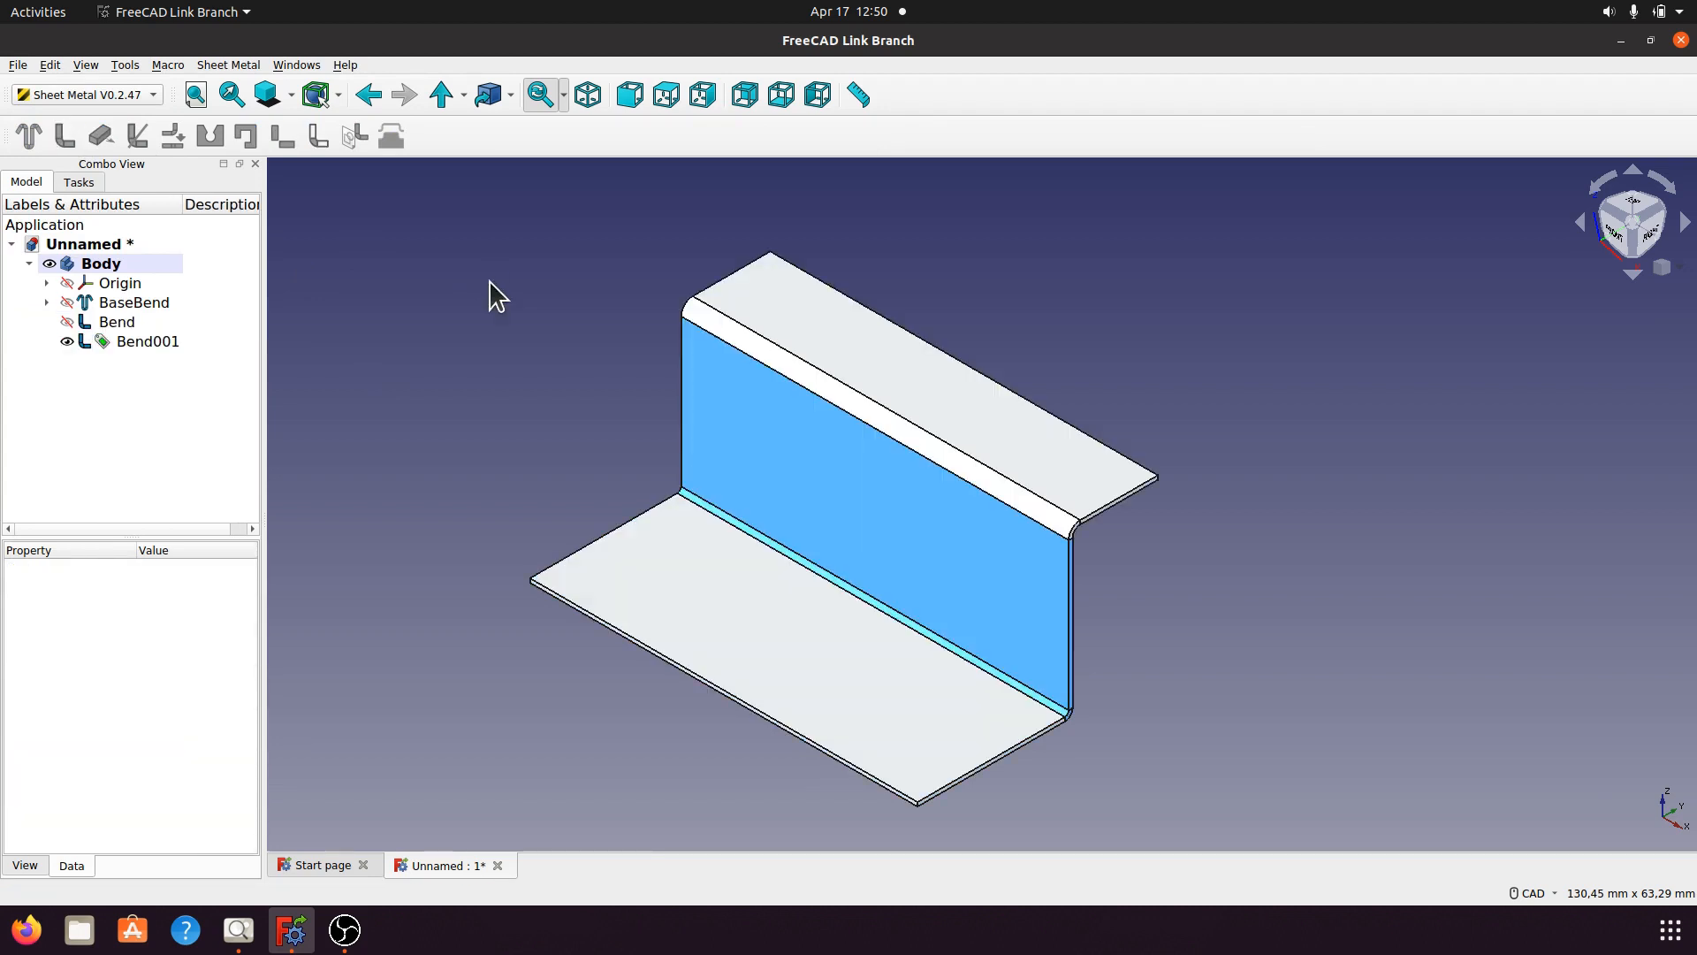
Set the new top wall's bend radius to 0.5 mm and its length to 9 mm, and check them against the drawing.
click(160, 342)
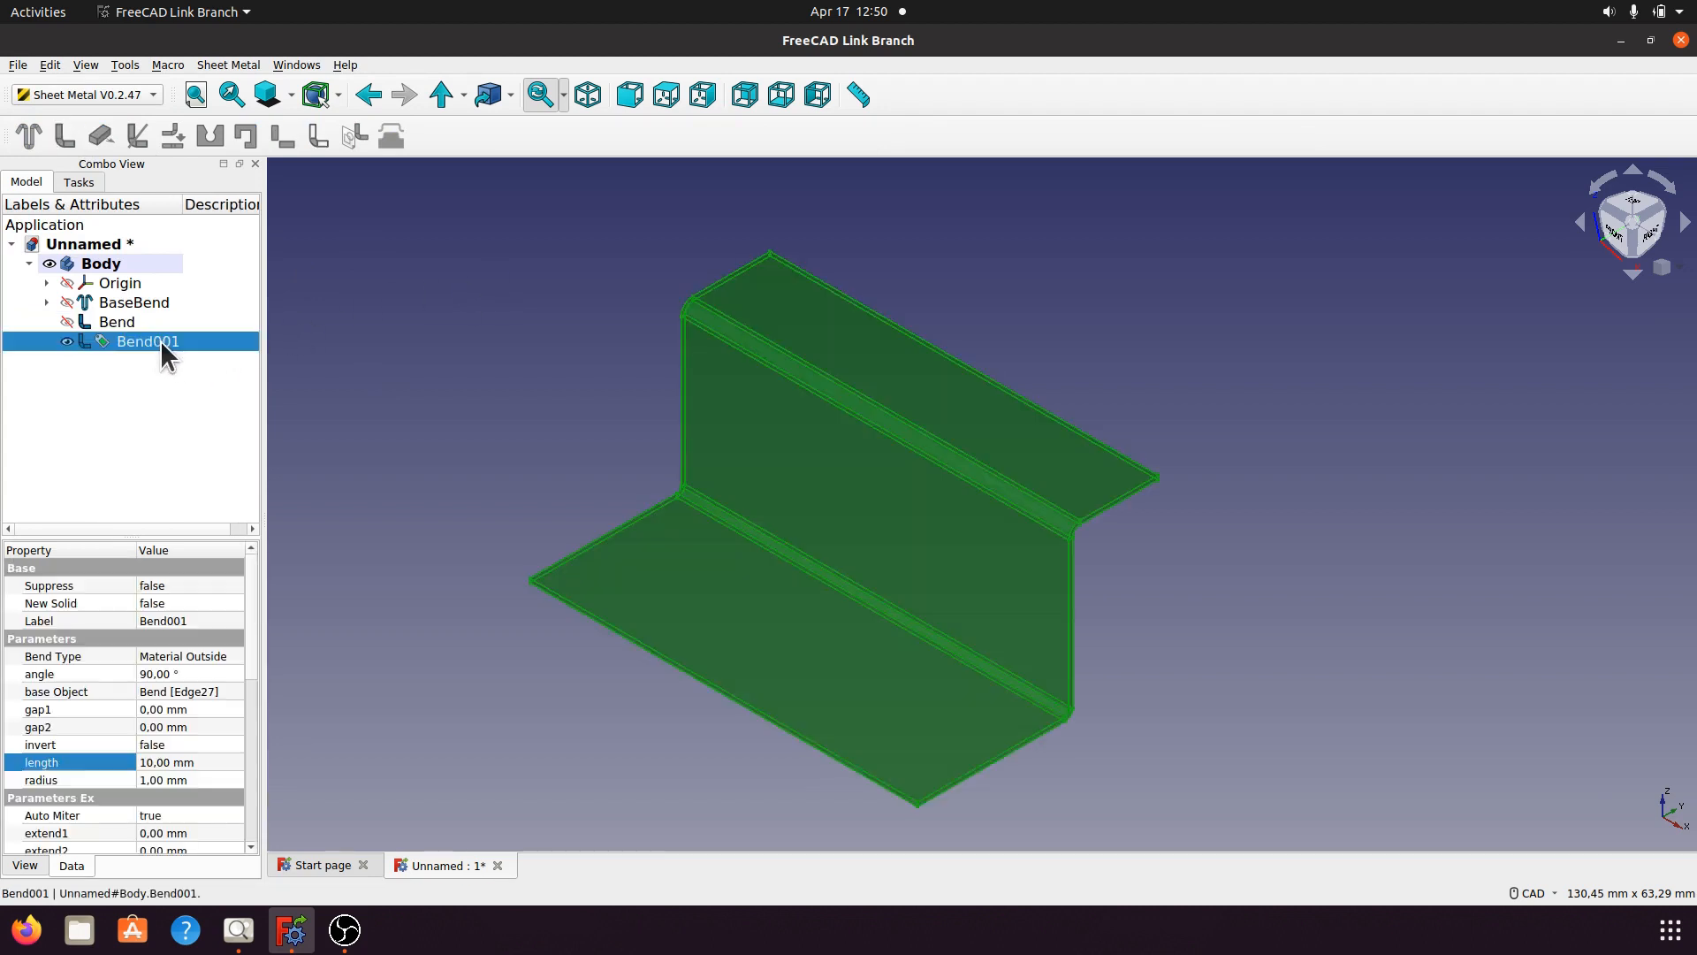
click(164, 781)
drag(190, 782, 138, 788)
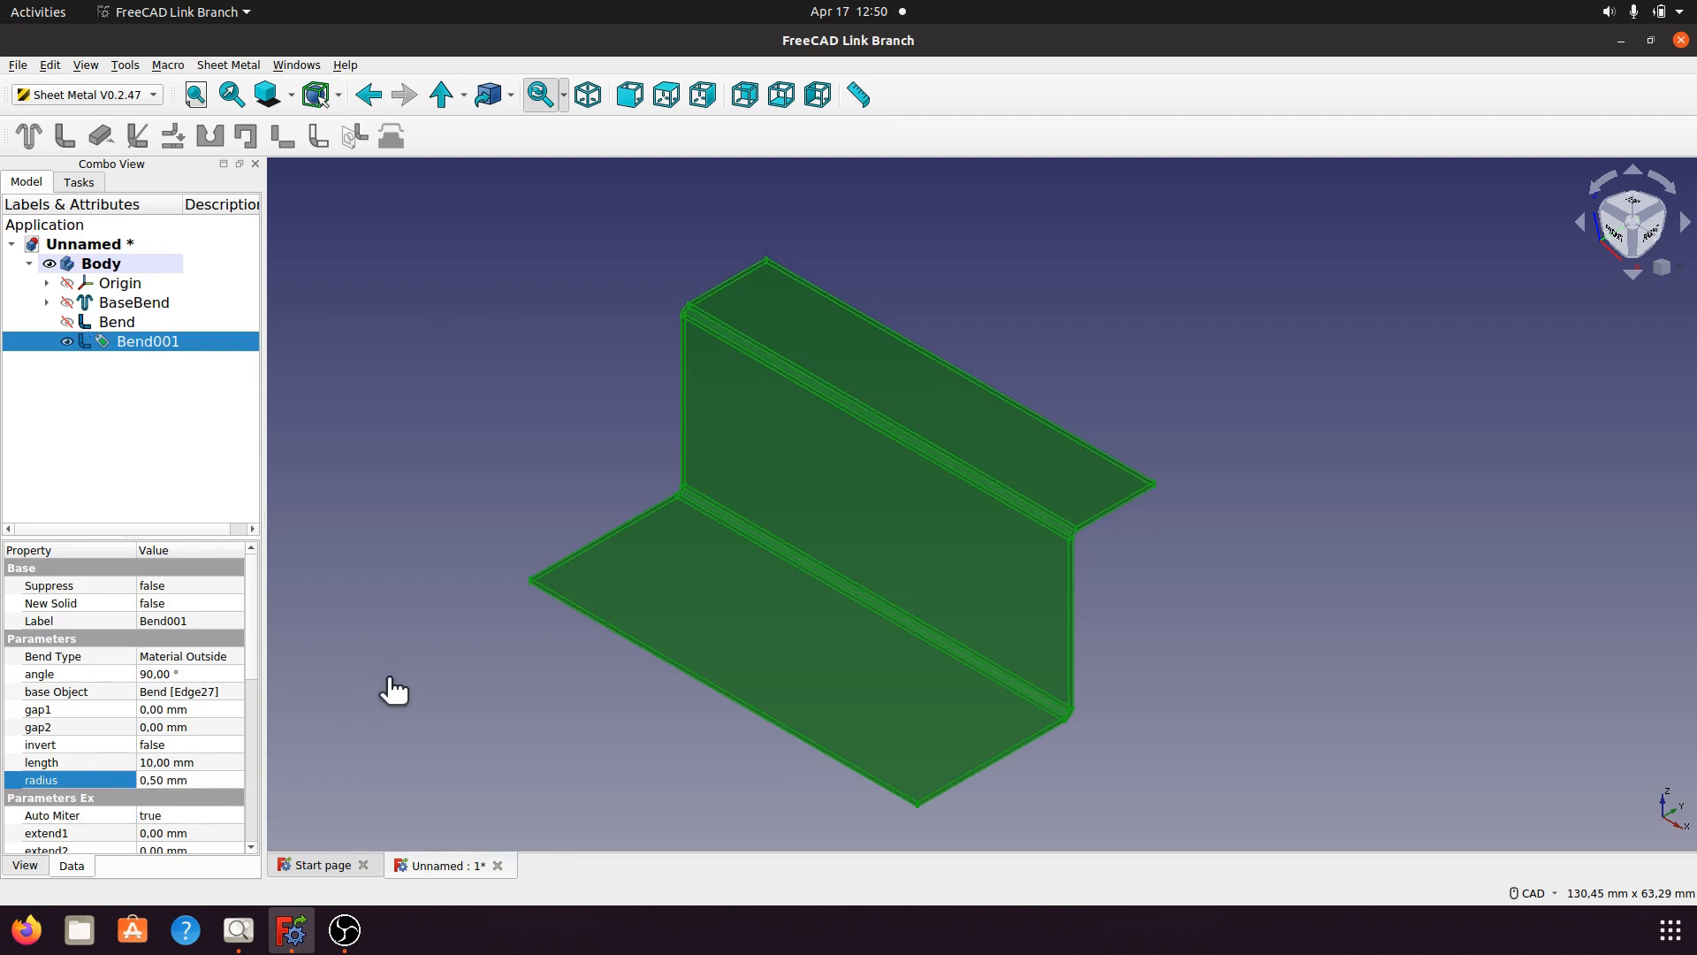
click(168, 762)
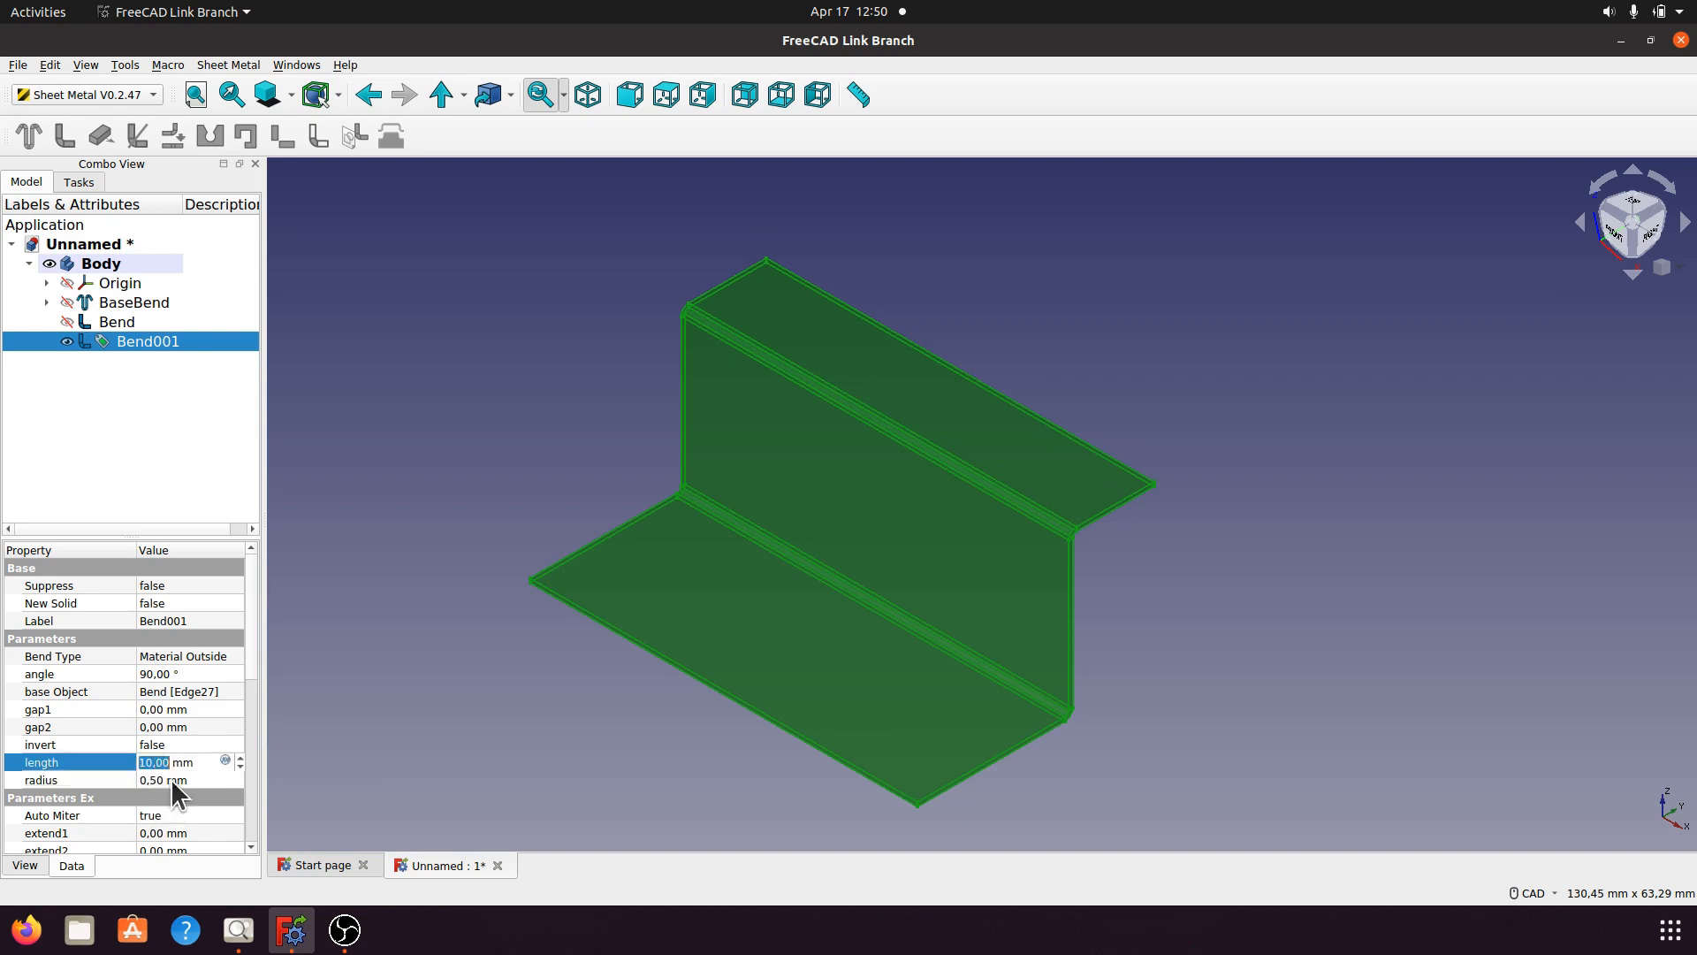
drag(195, 762, 137, 762)
text(9)
key(Return)
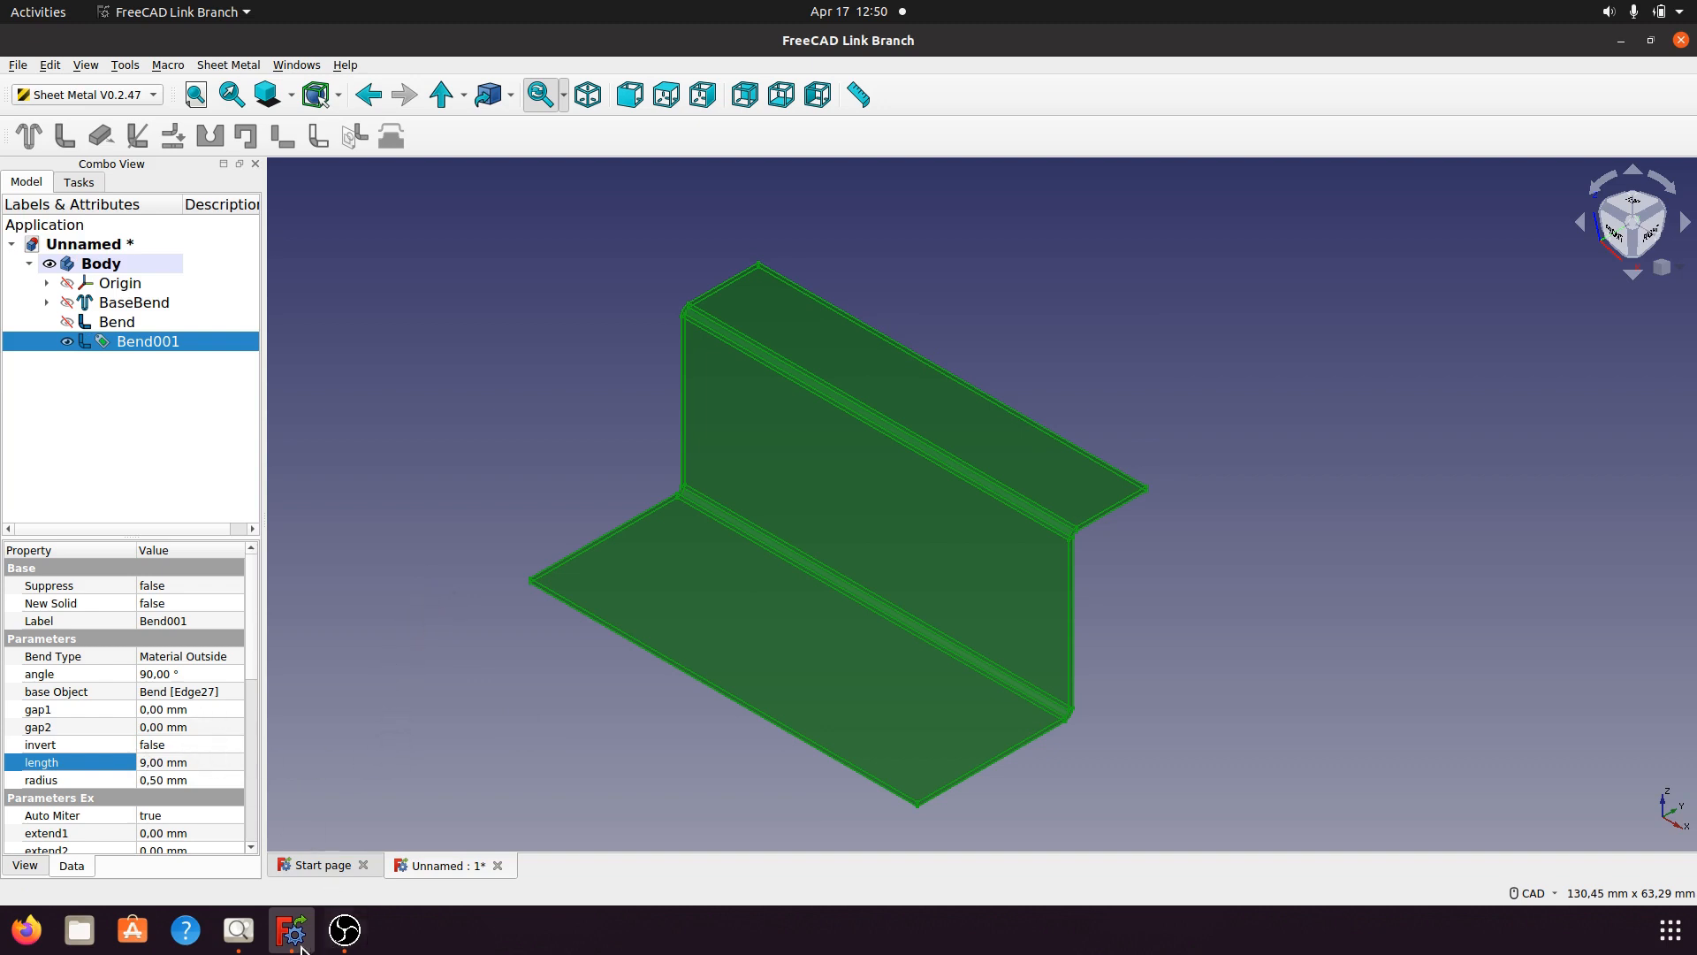
click(237, 931)
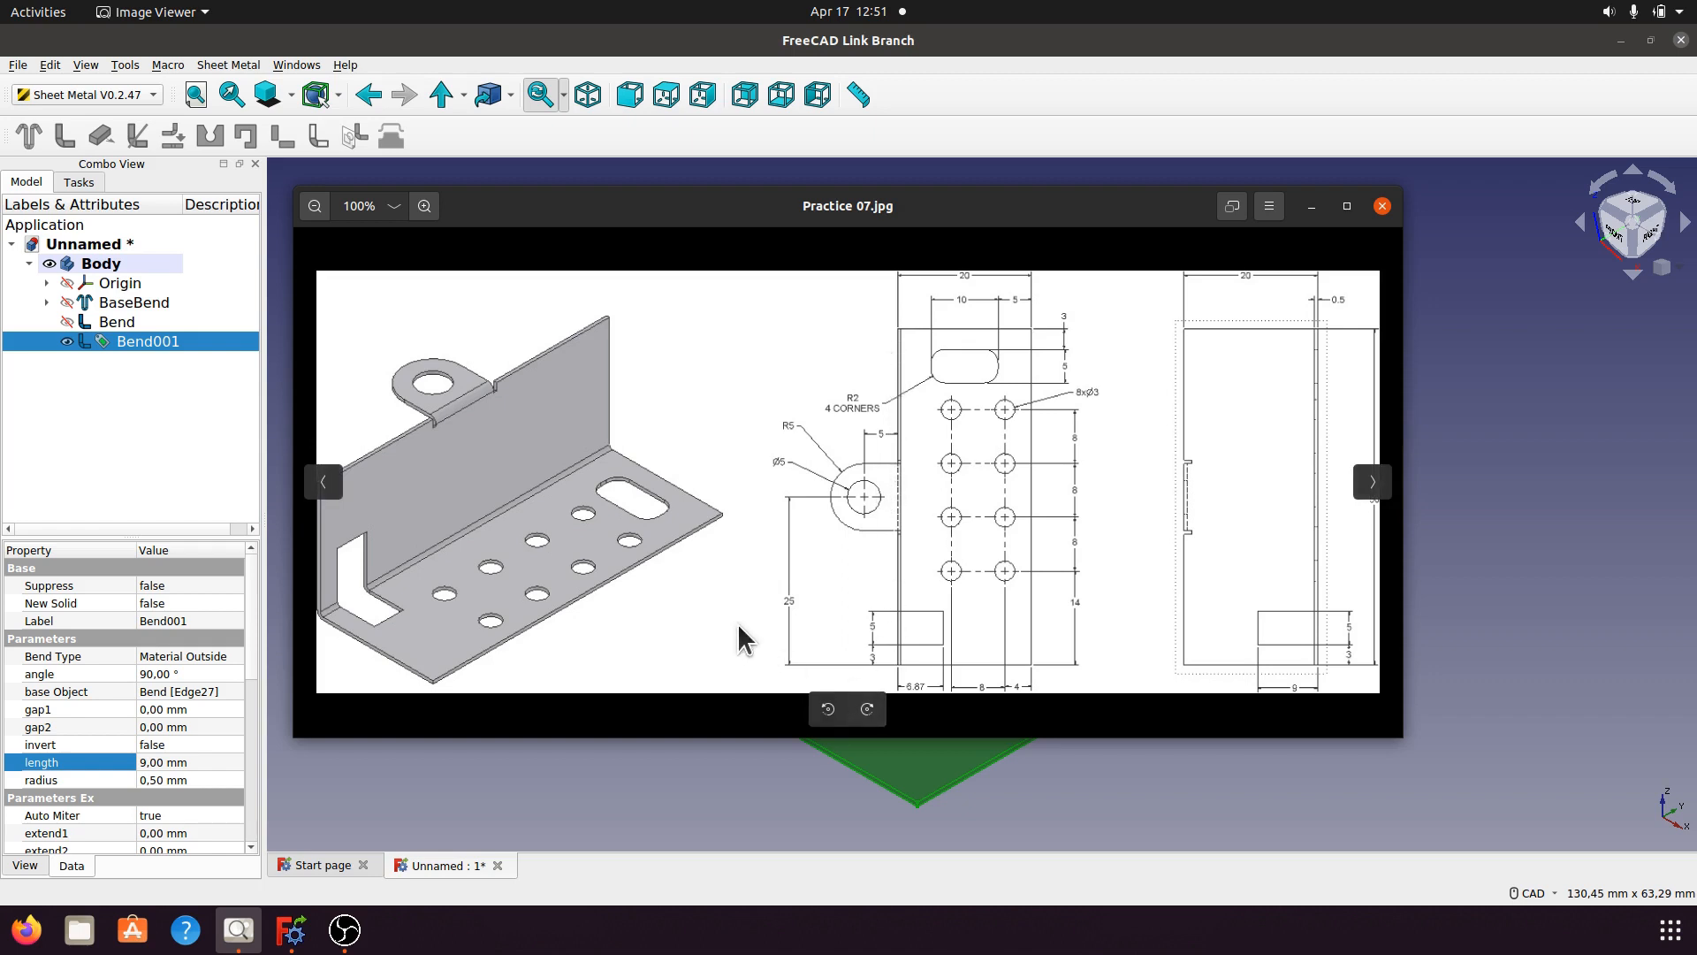
click(1312, 206)
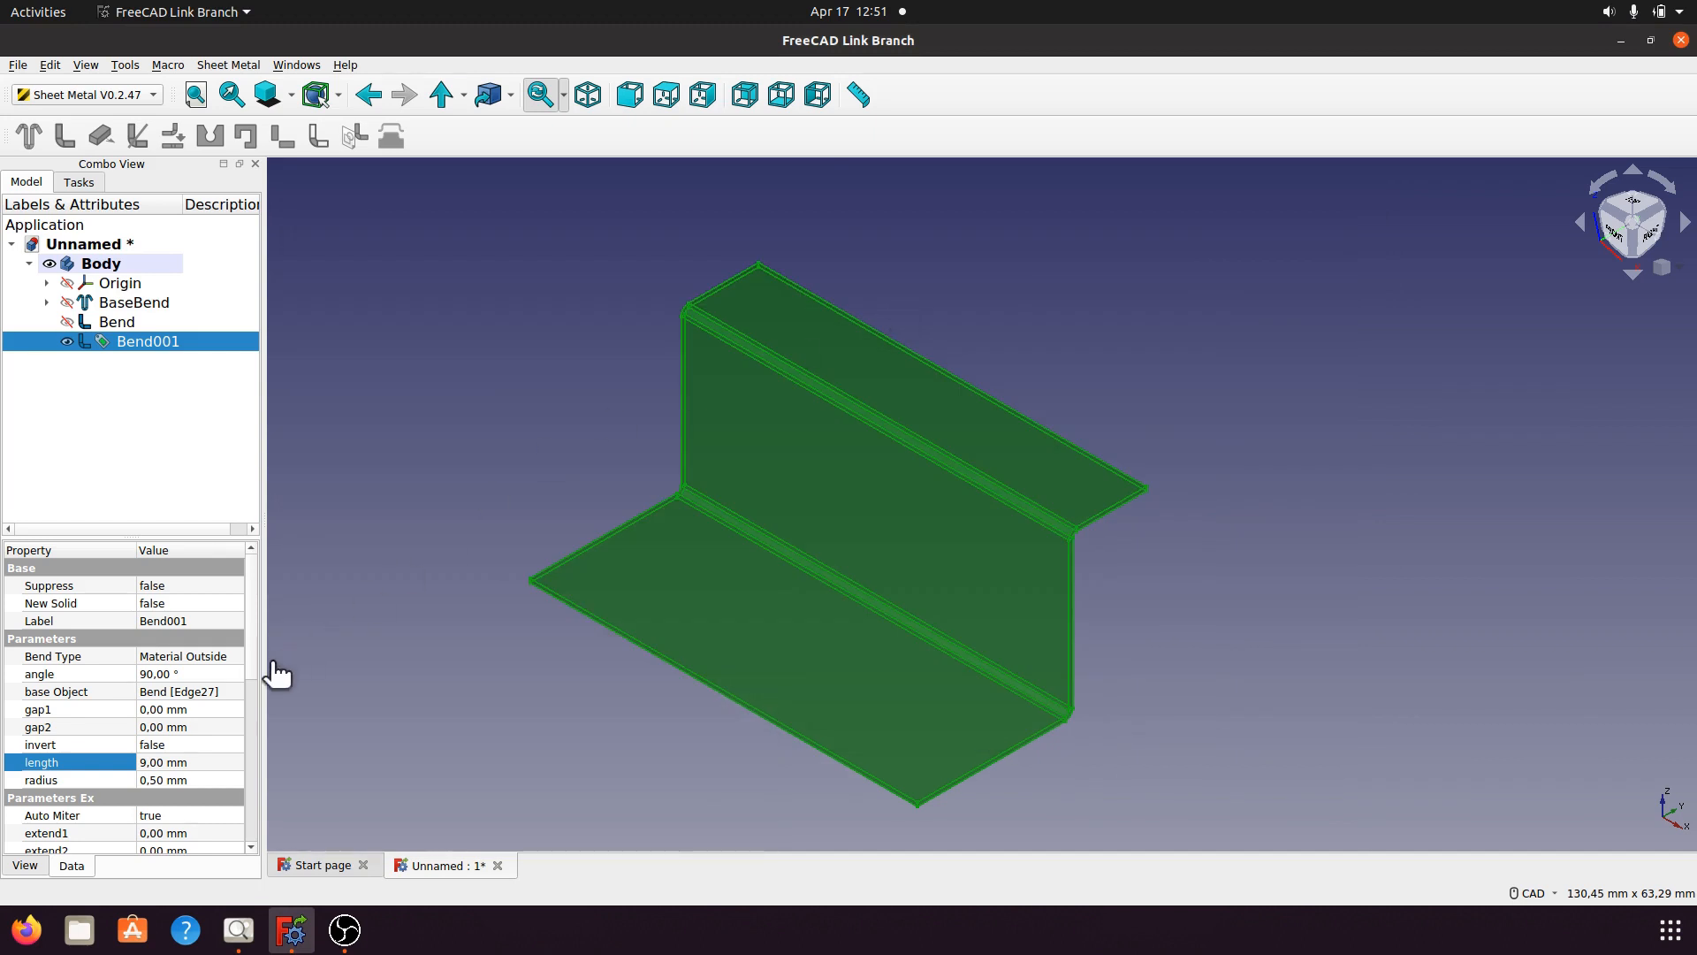
Narrow the top wall into a centered tab by setting both gap1 and gap2 to 20 mm.
click(187, 707)
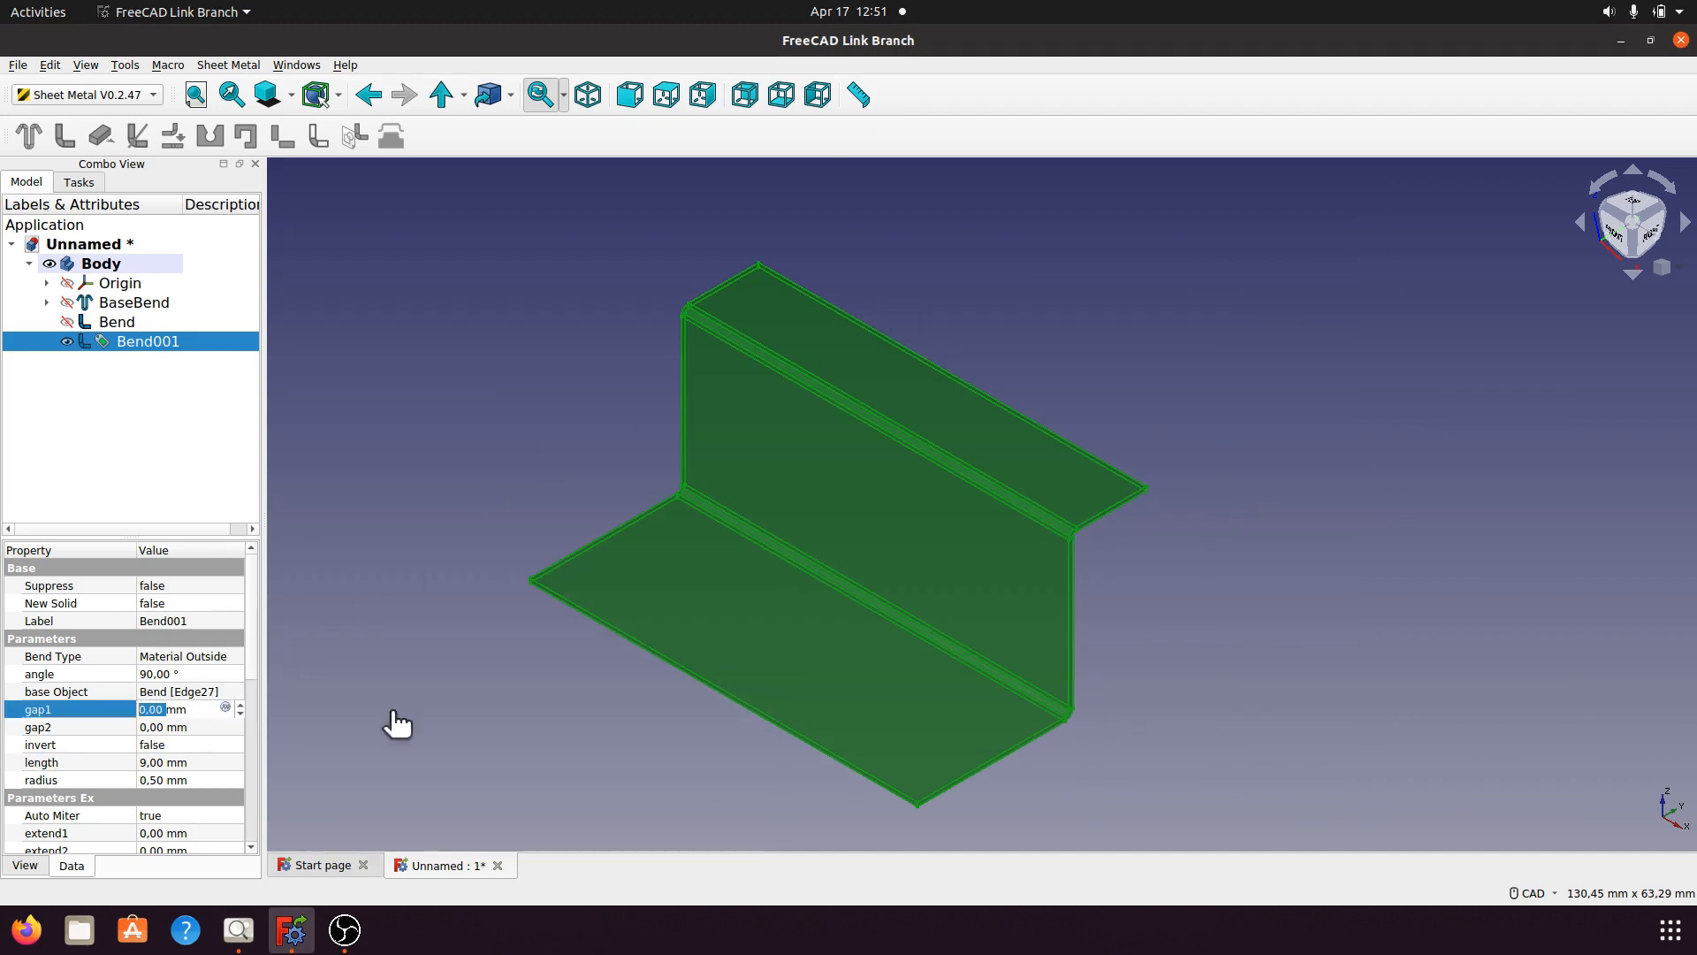
text(20)
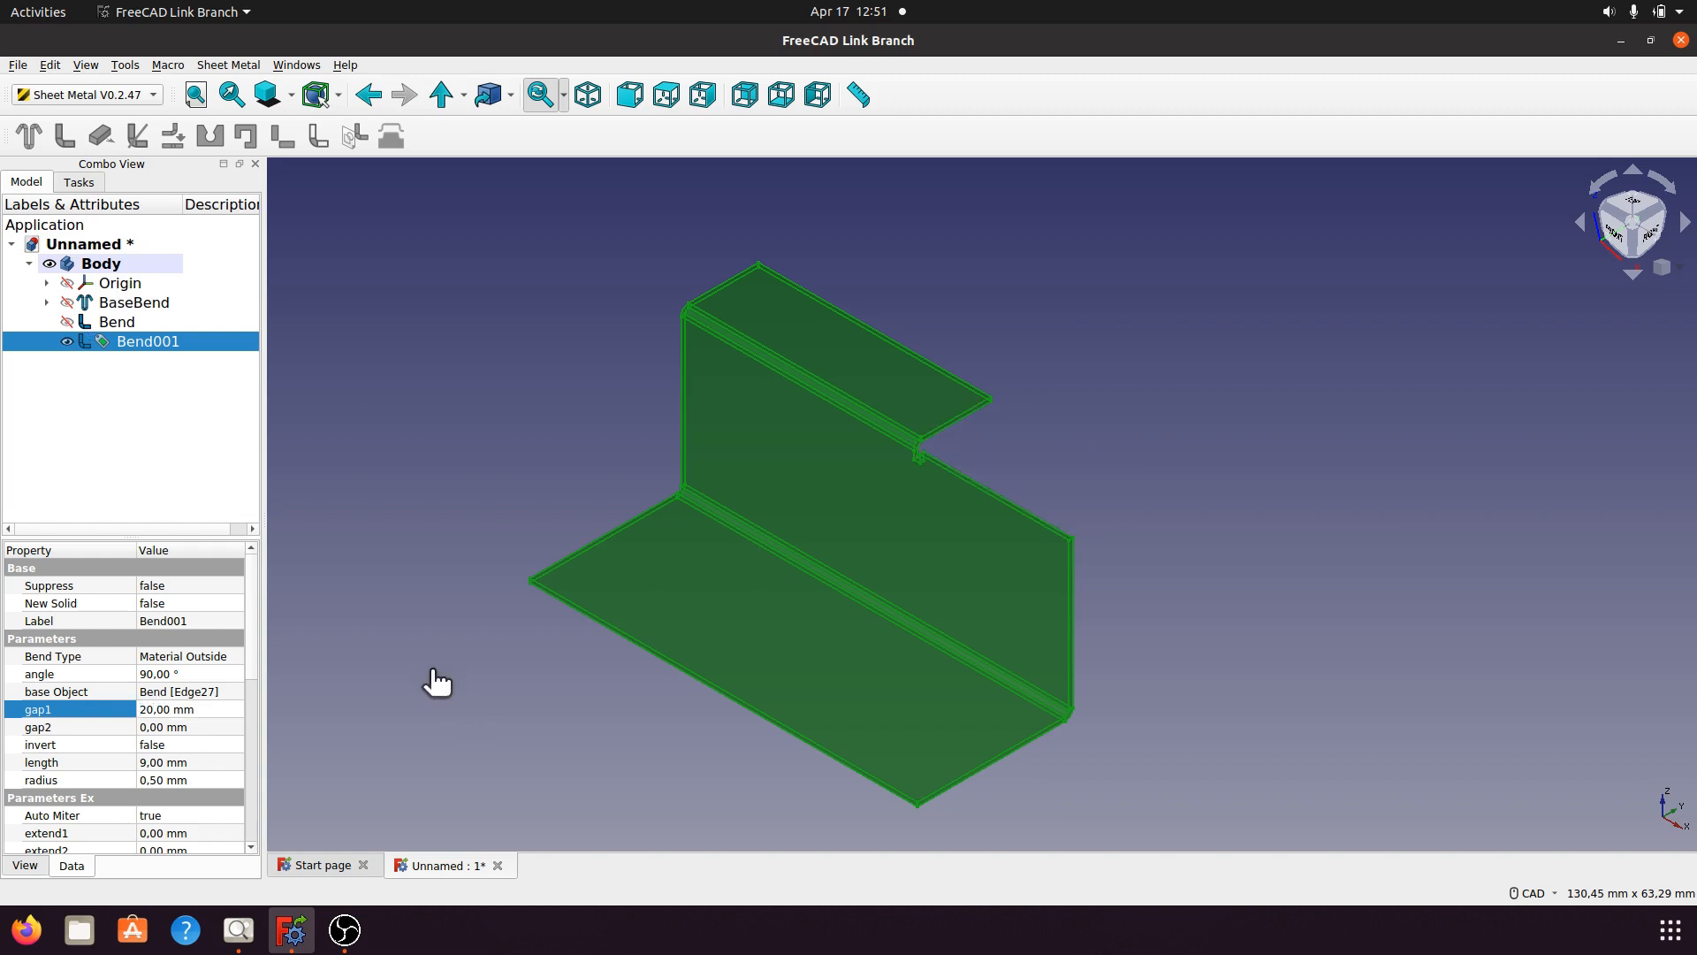
click(163, 727)
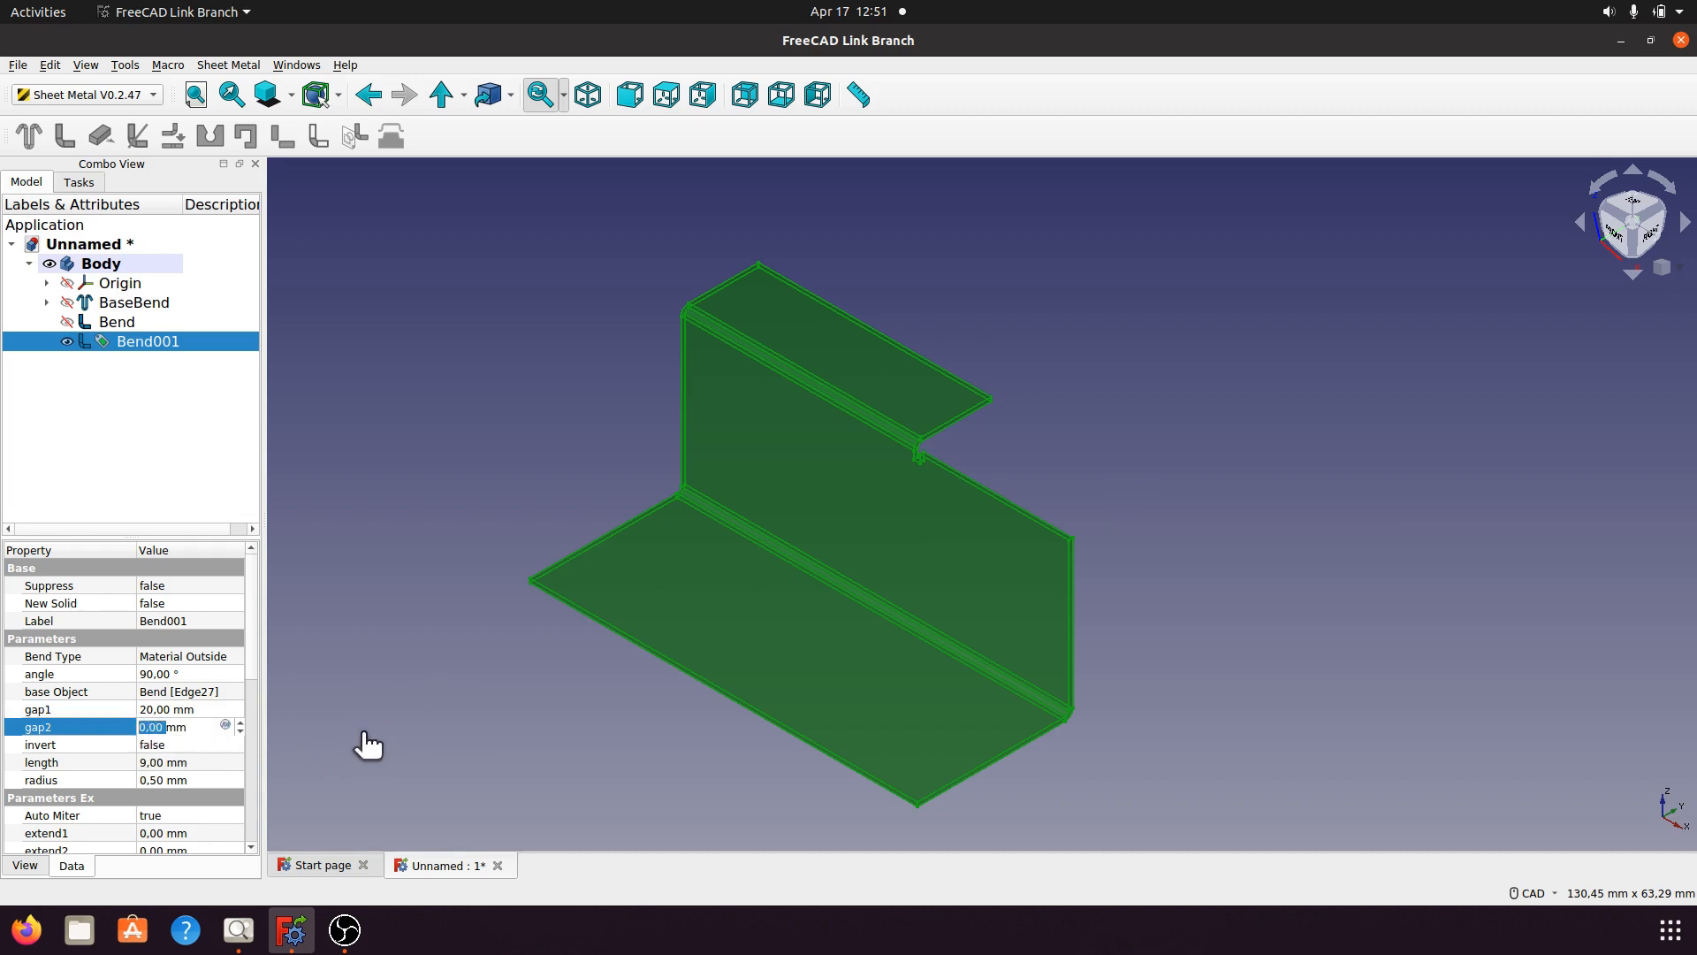
text(20)
click(462, 667)
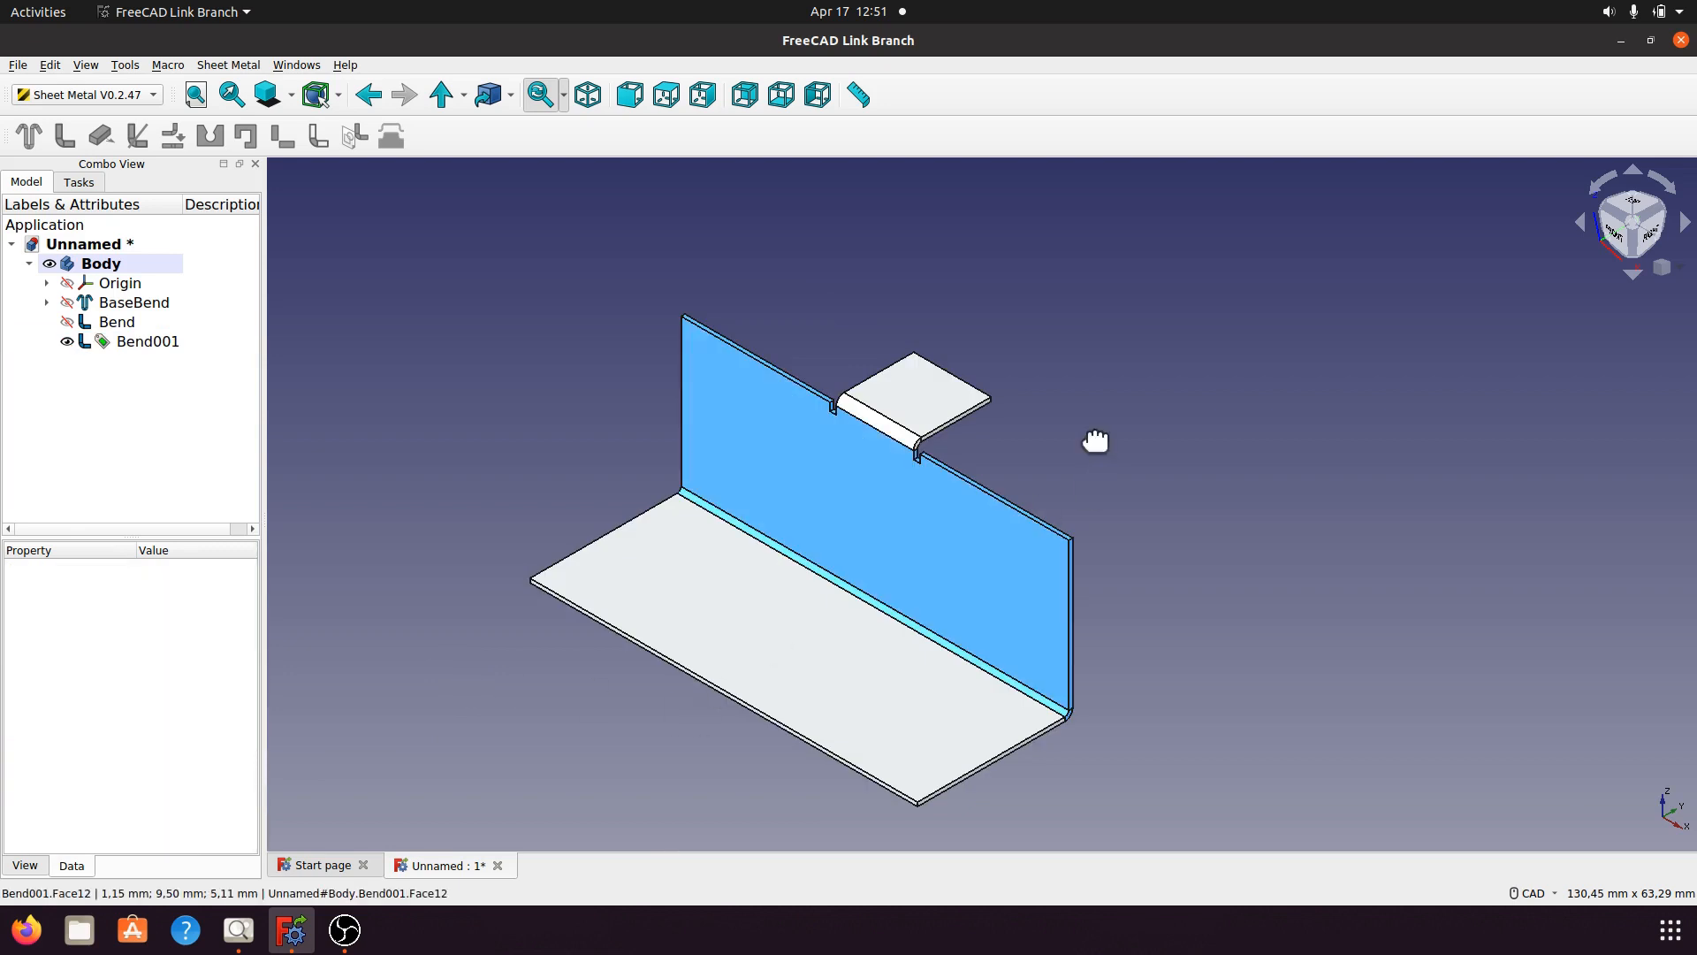
Change the top tab's bend type to Material Inside and inspect the updated bracket.
scroll(1095, 439, up, 6)
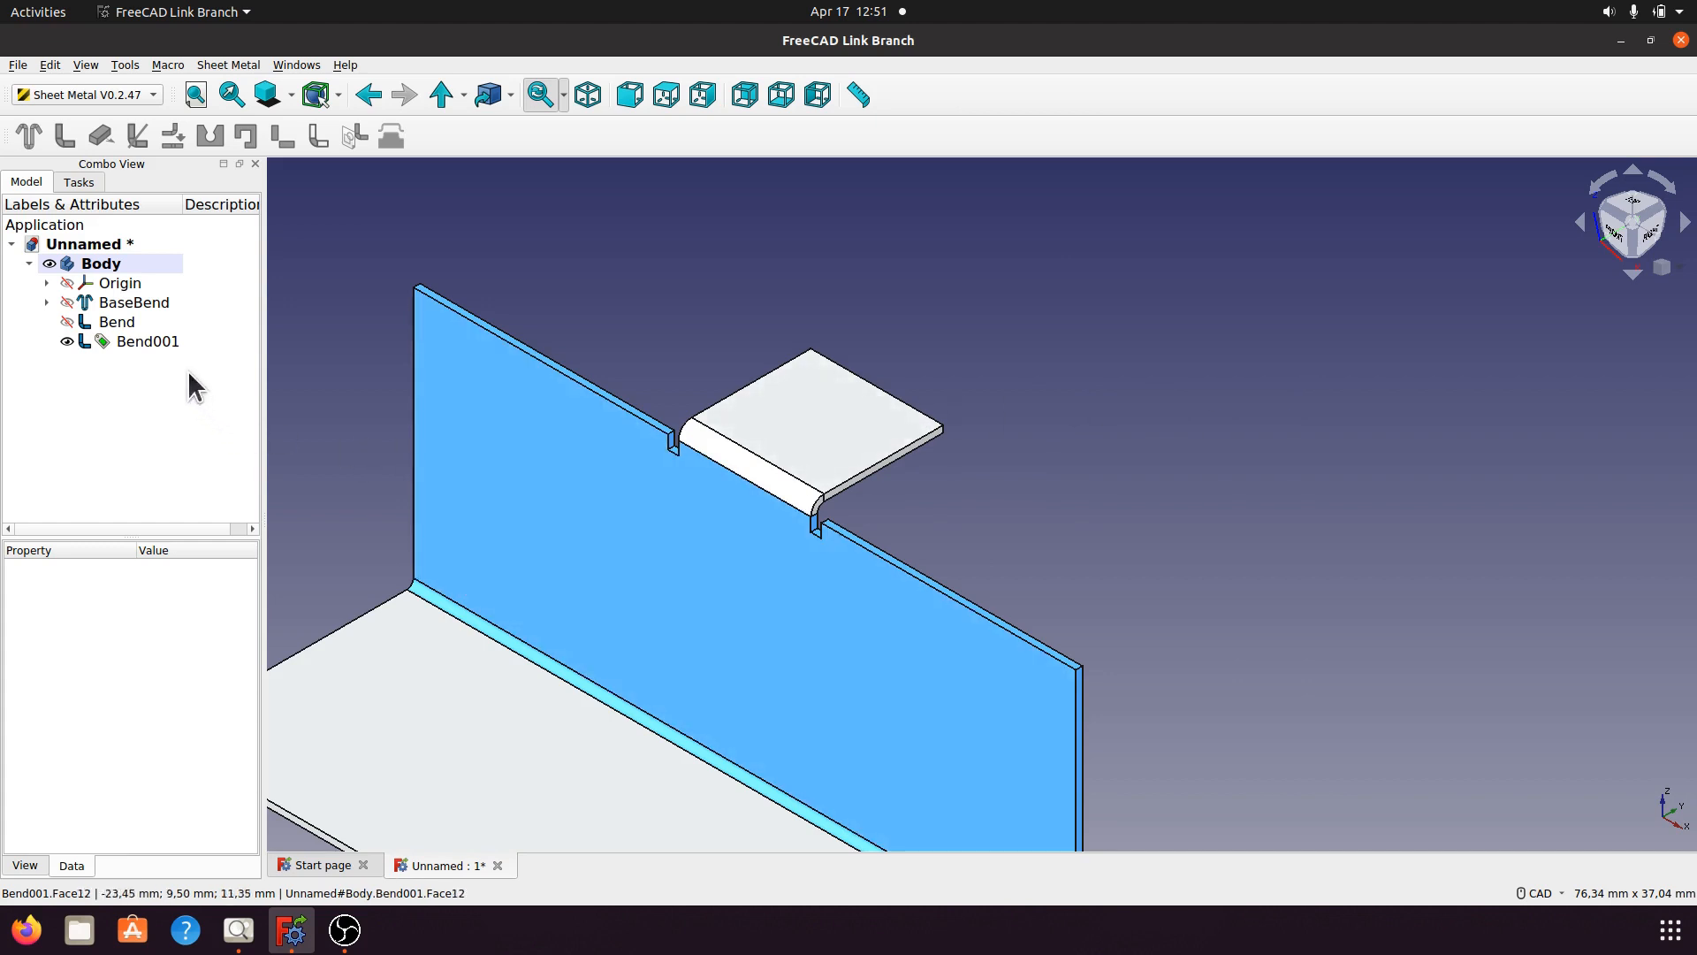
click(140, 341)
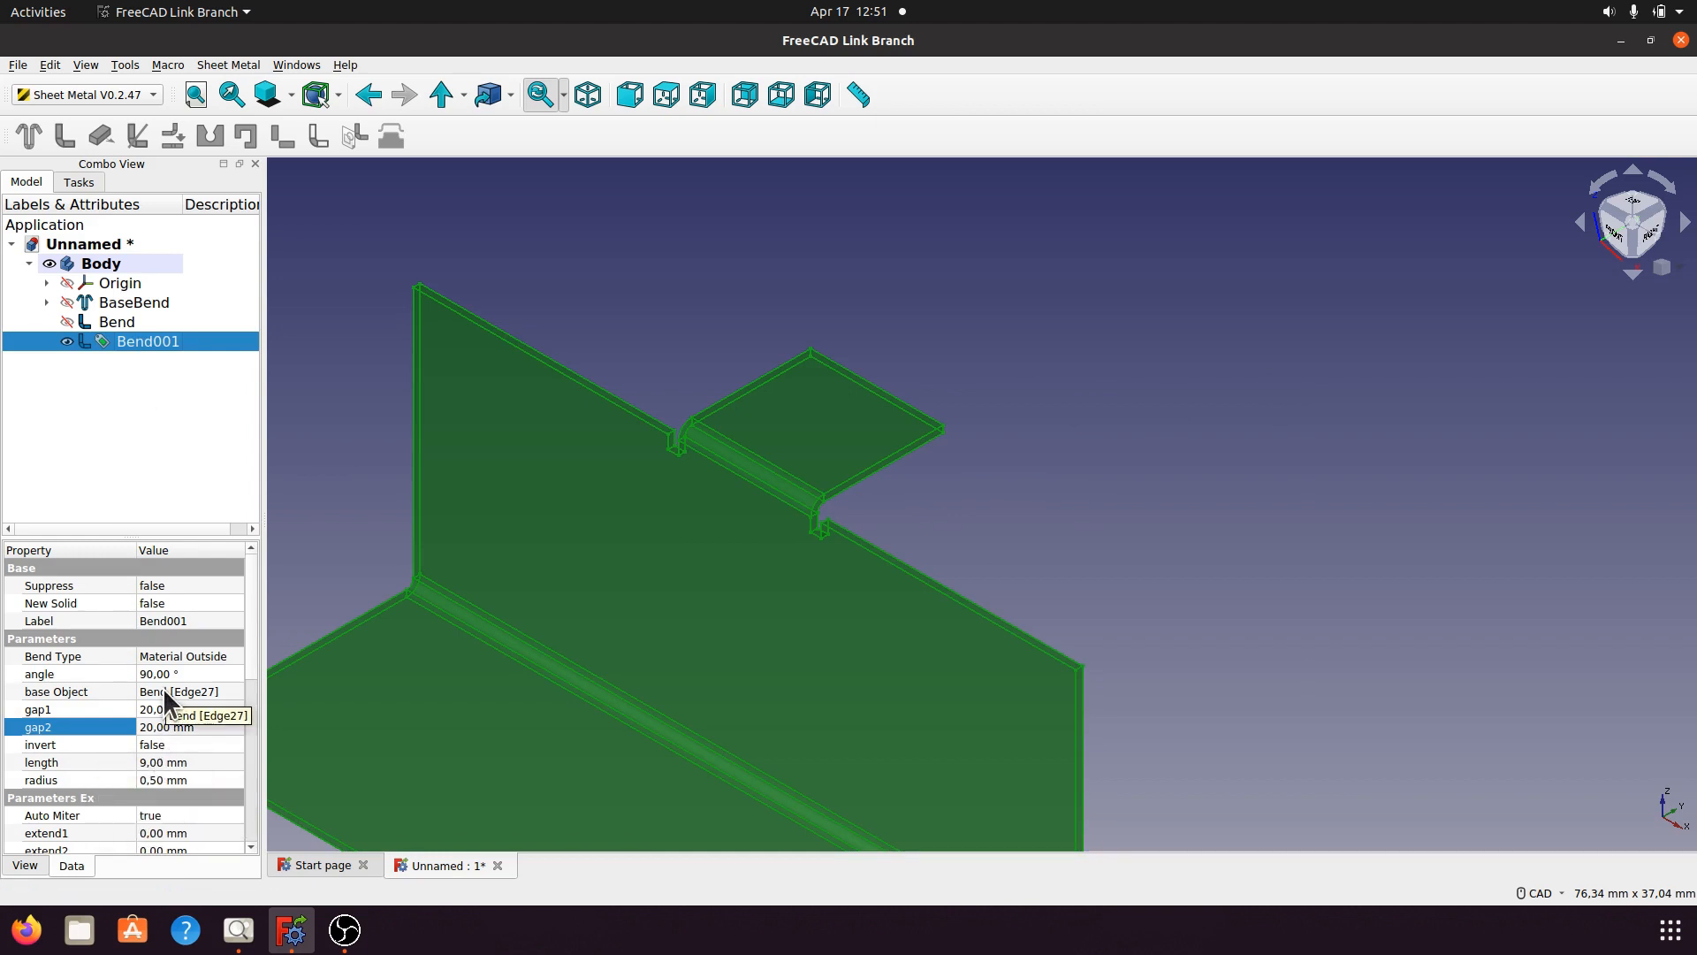
click(221, 656)
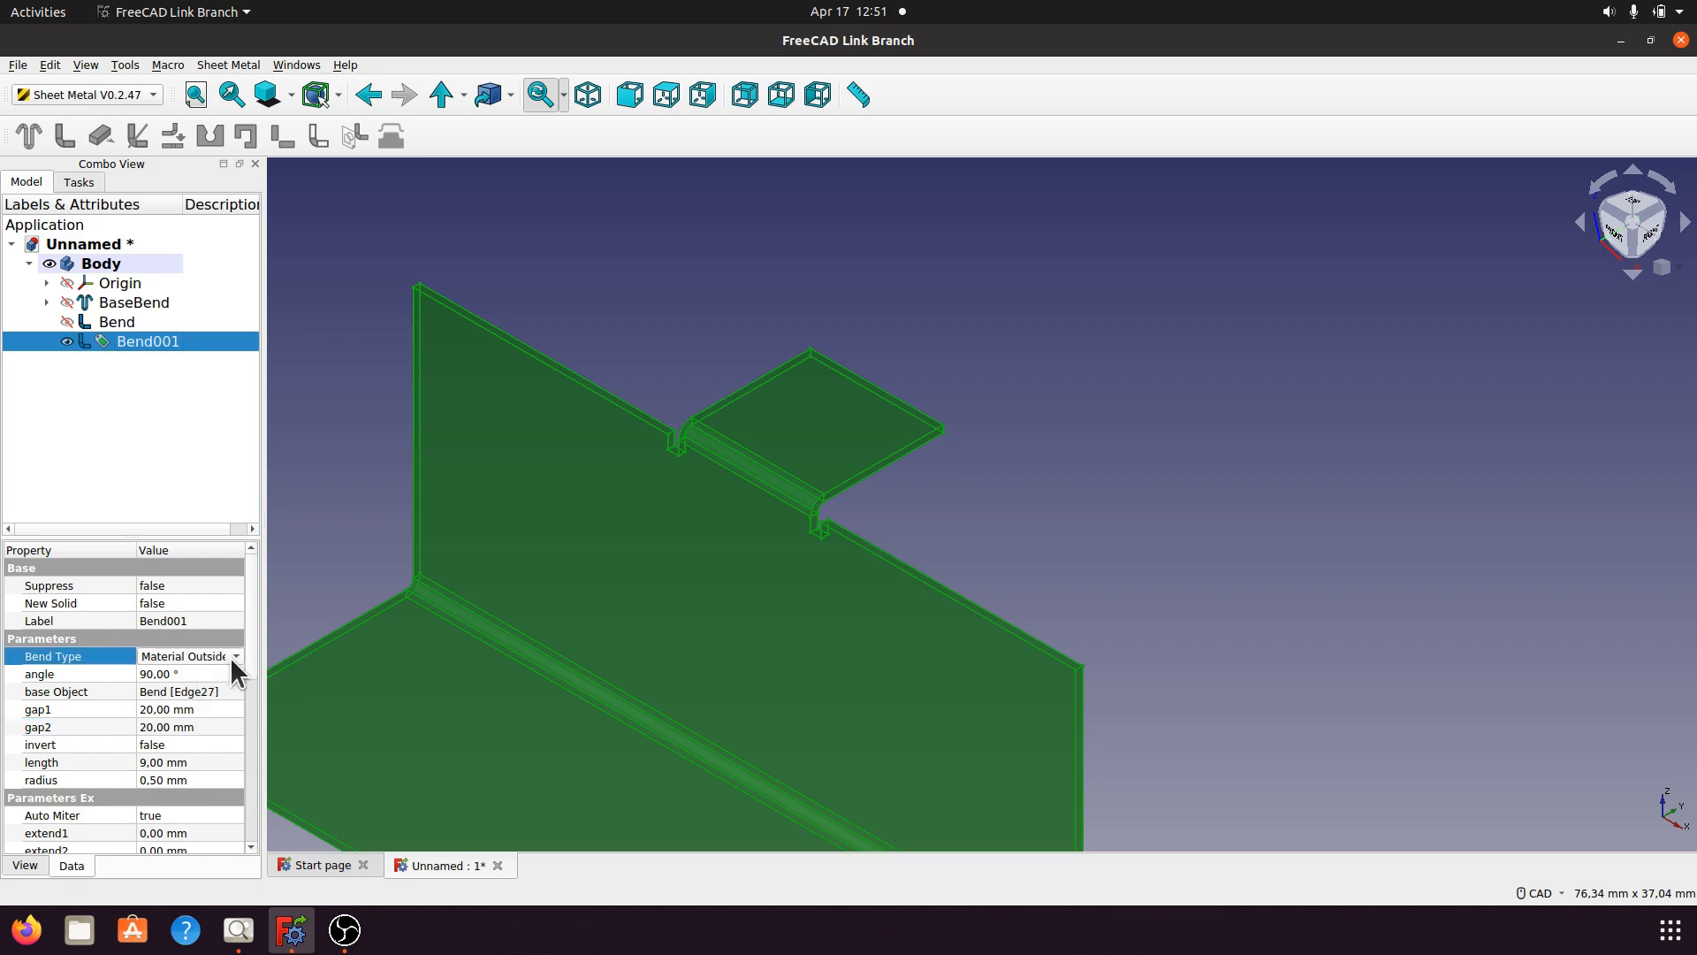
click(235, 656)
click(224, 681)
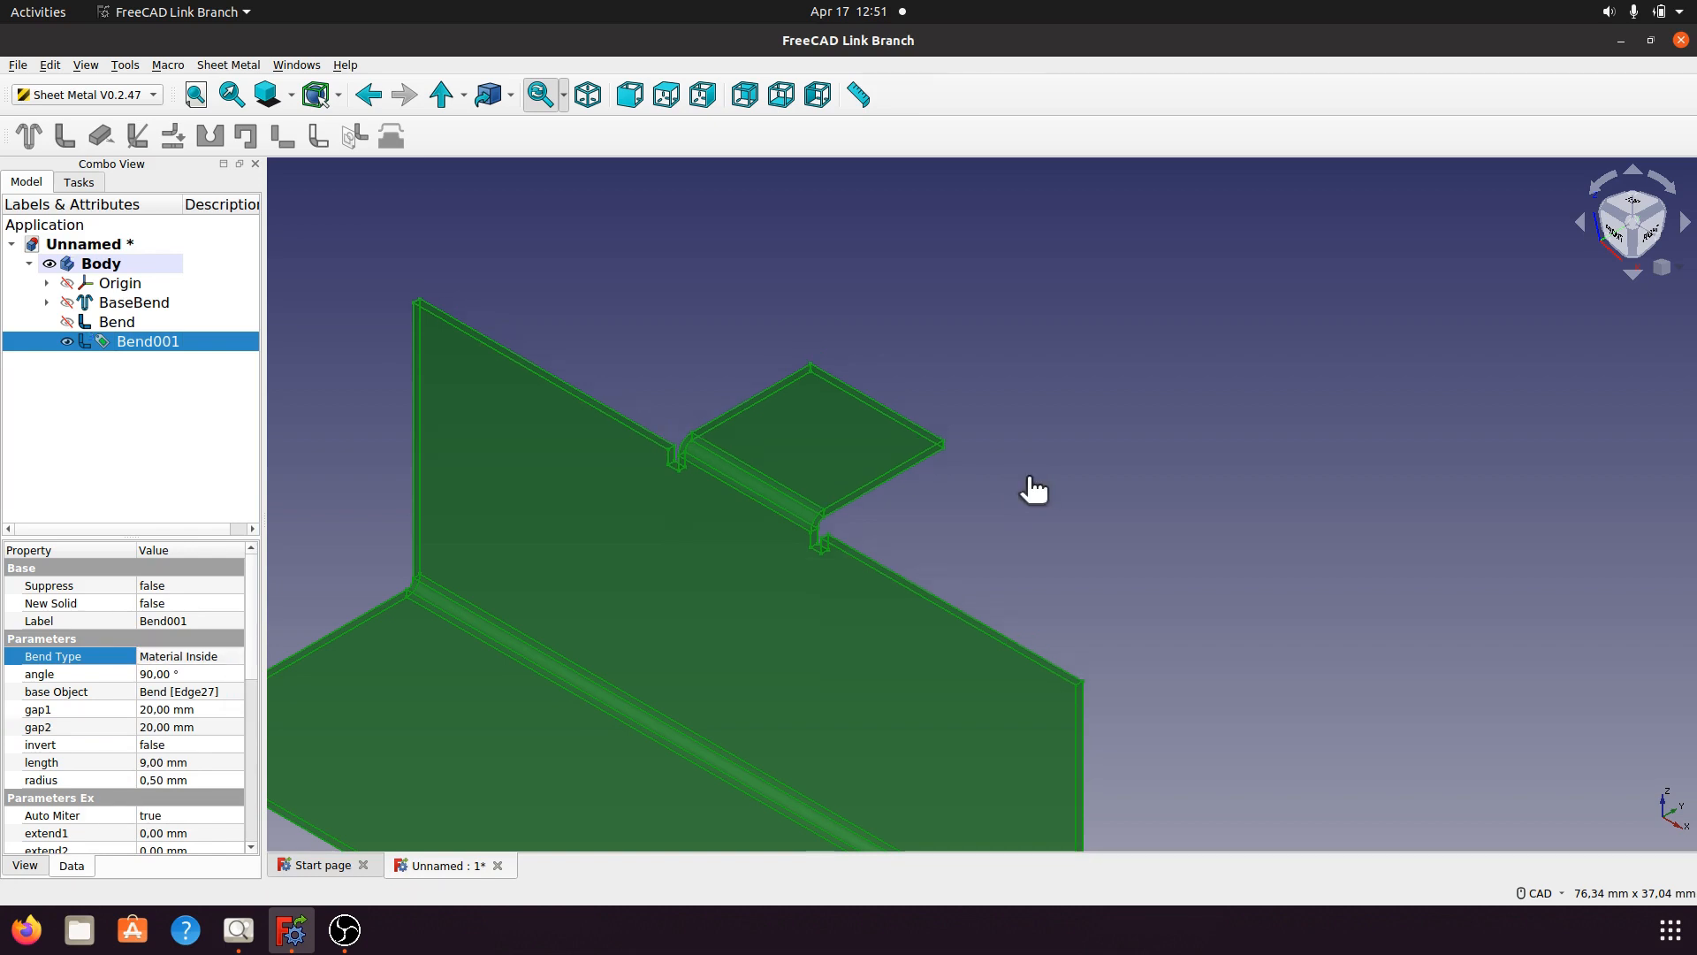
click(1026, 476)
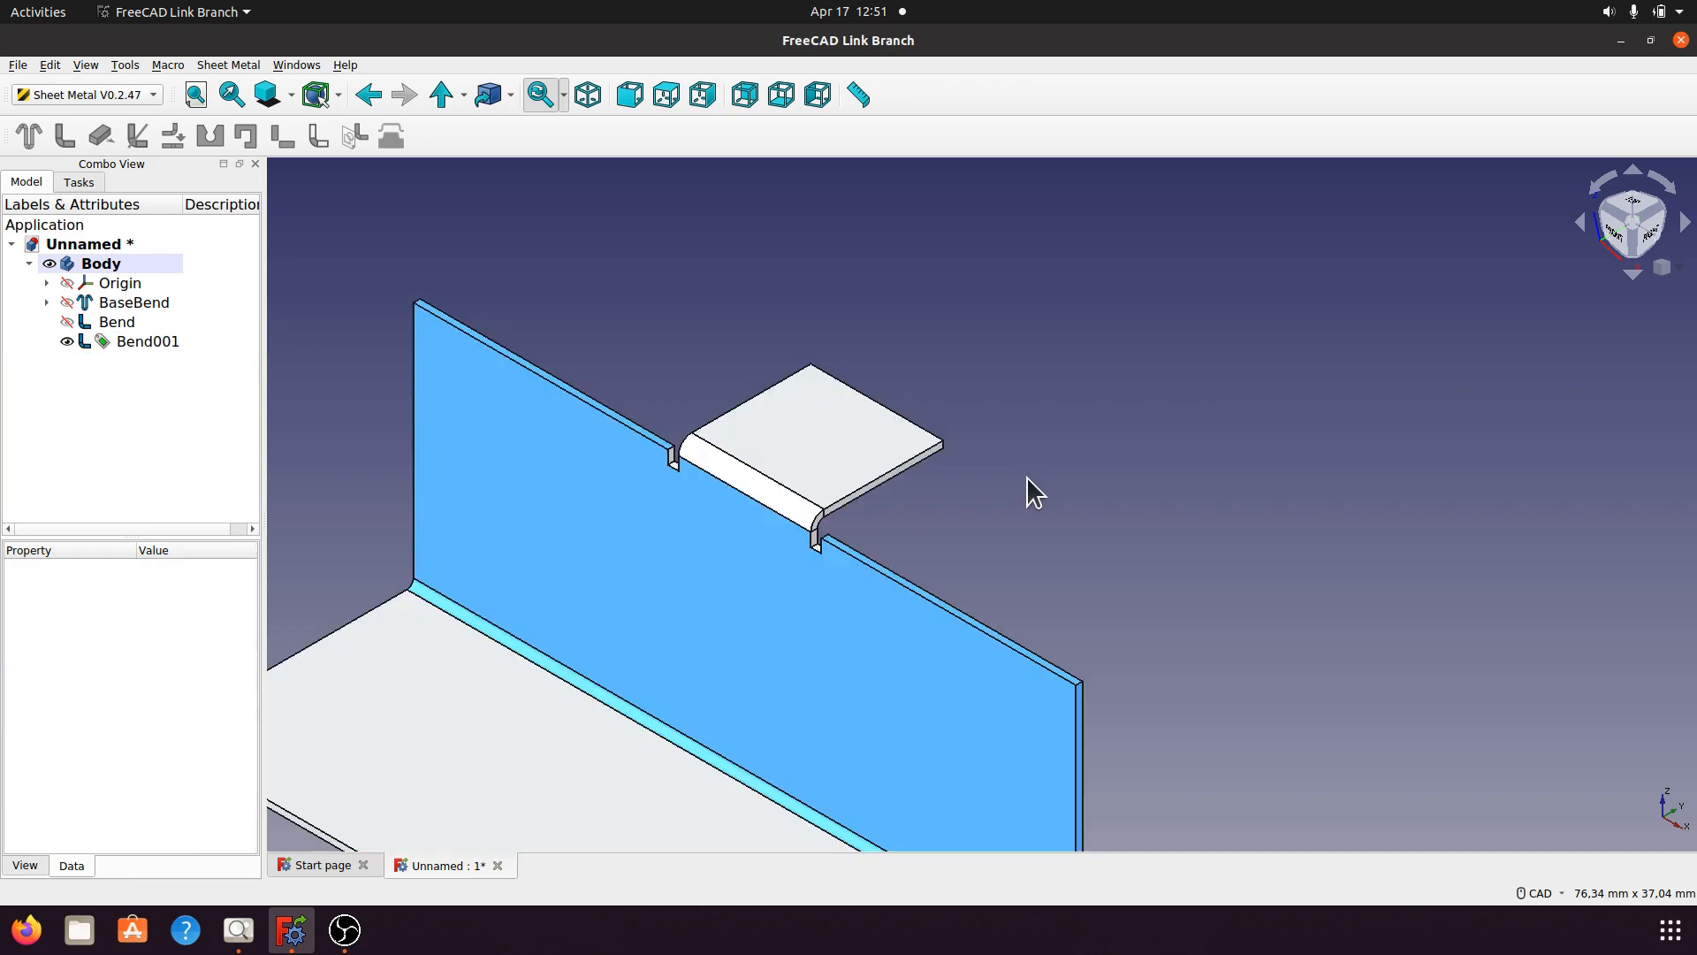
middle_drag(1251, 623, 1284, 403)
middle_drag(1328, 624, 1255, 524)
scroll(1099, 599, down, 5)
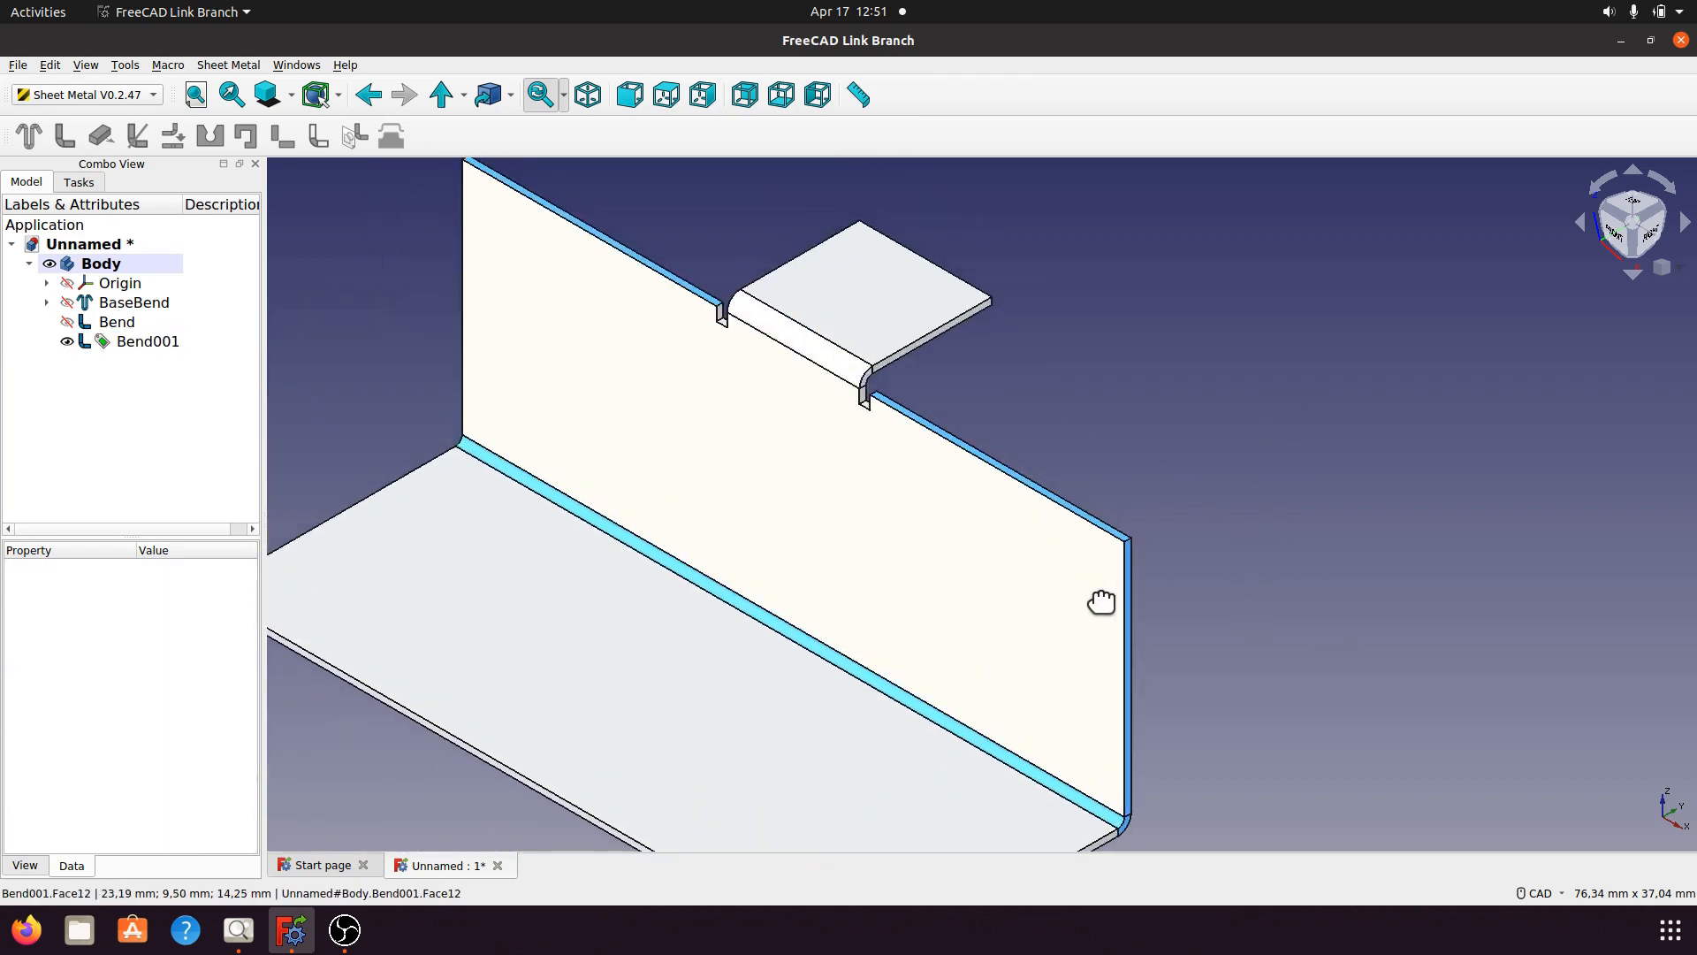
scroll(1123, 607, up, 2)
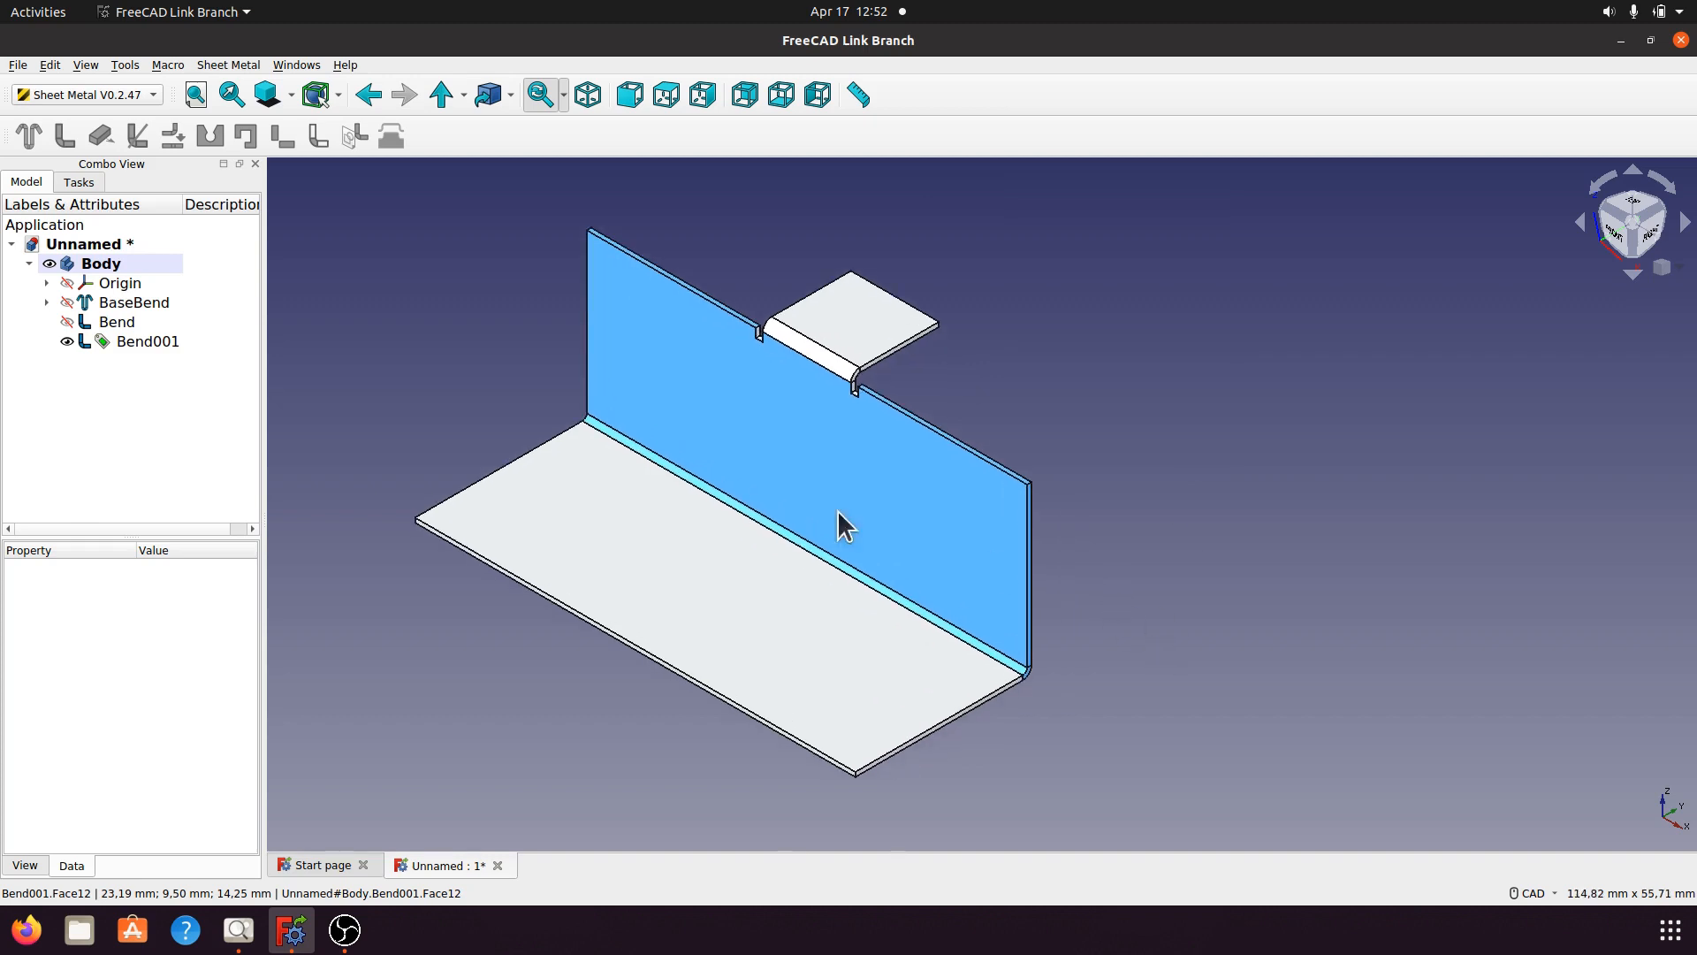
Try to restore the Body's uniform color by confirming the light blue shape color #55aaff again.
click(146, 342)
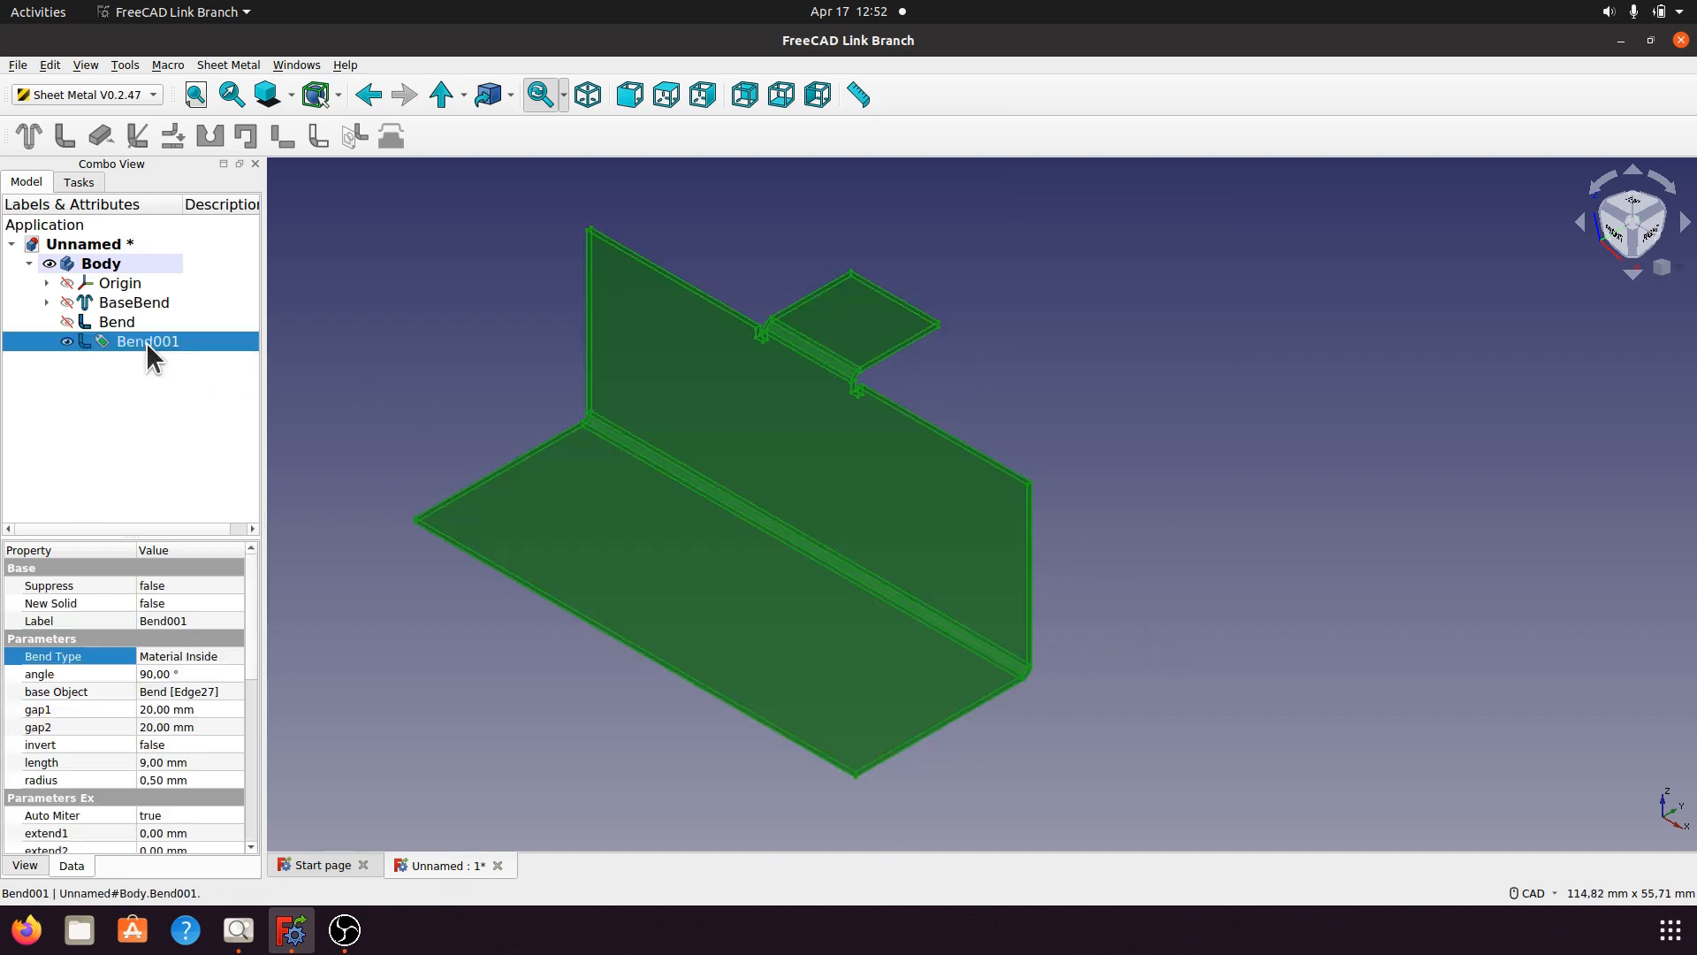
click(124, 262)
right_click(124, 262)
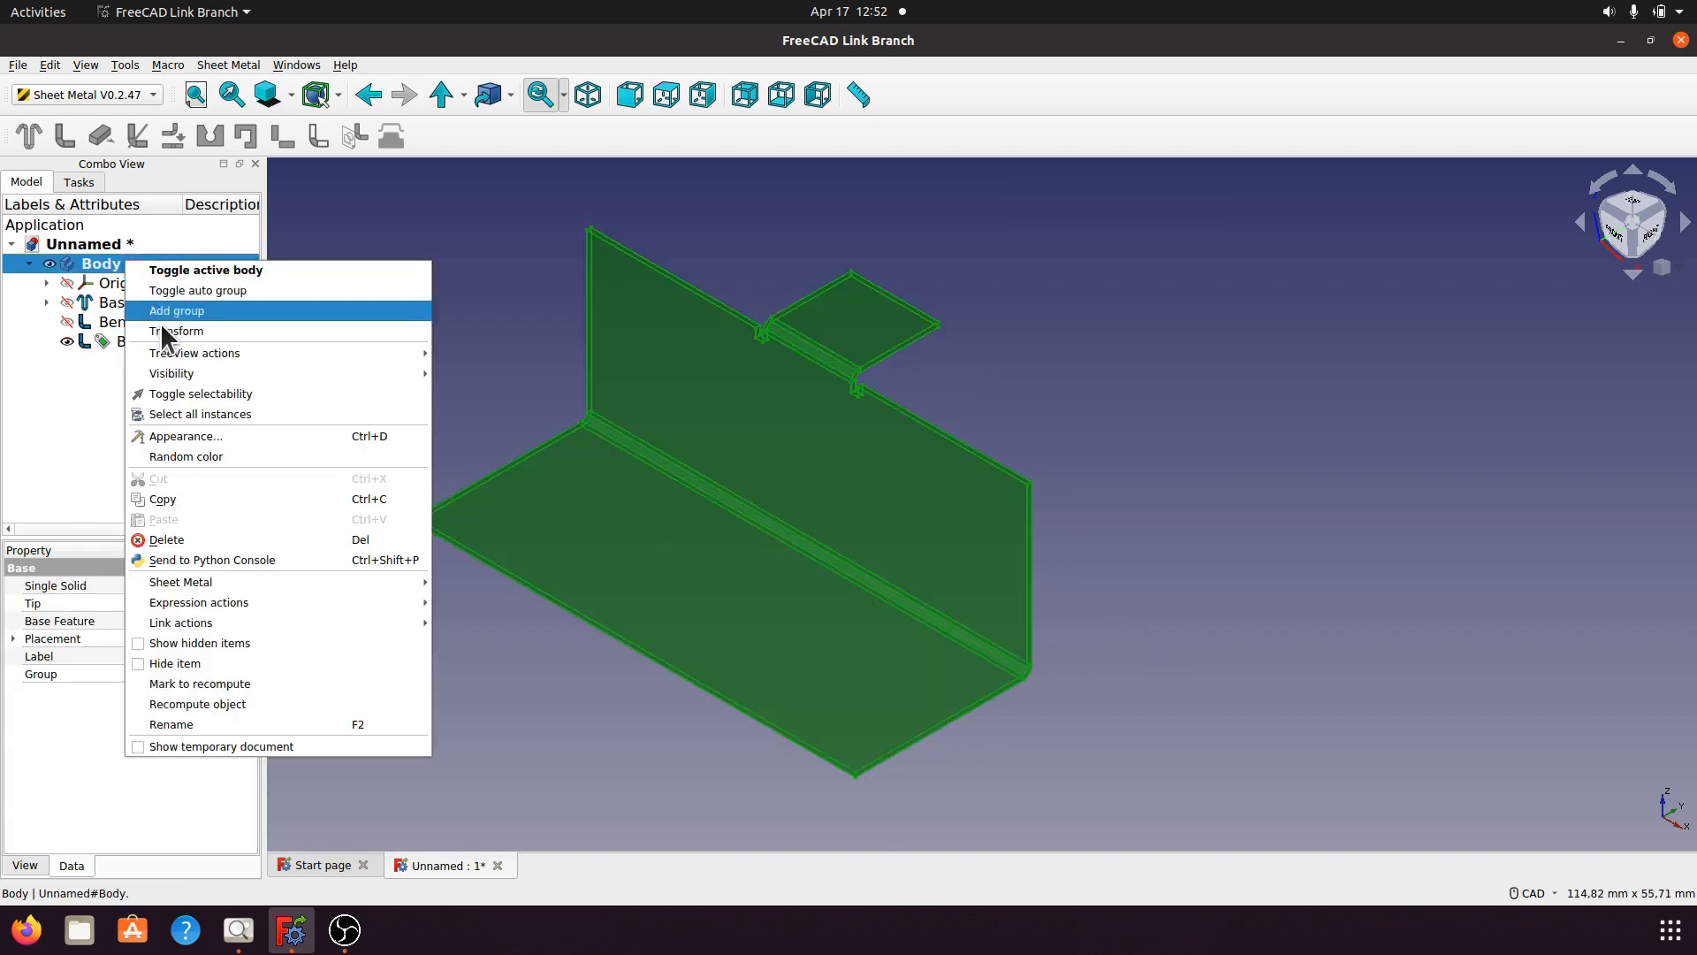
click(188, 438)
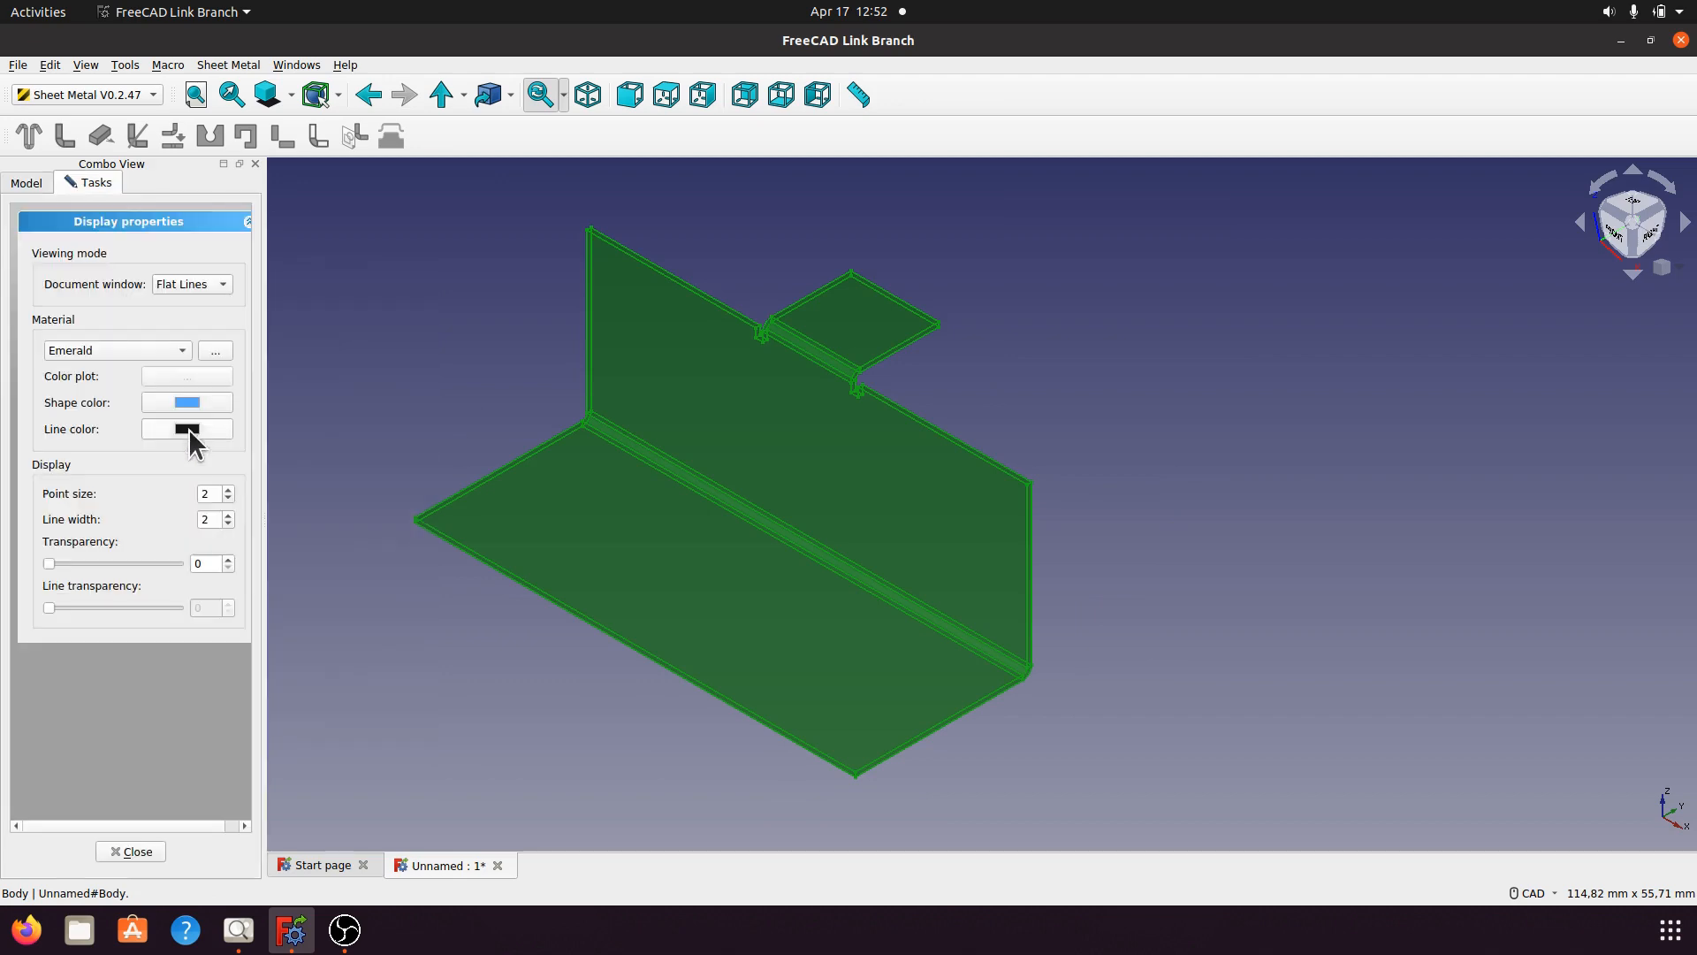
click(187, 402)
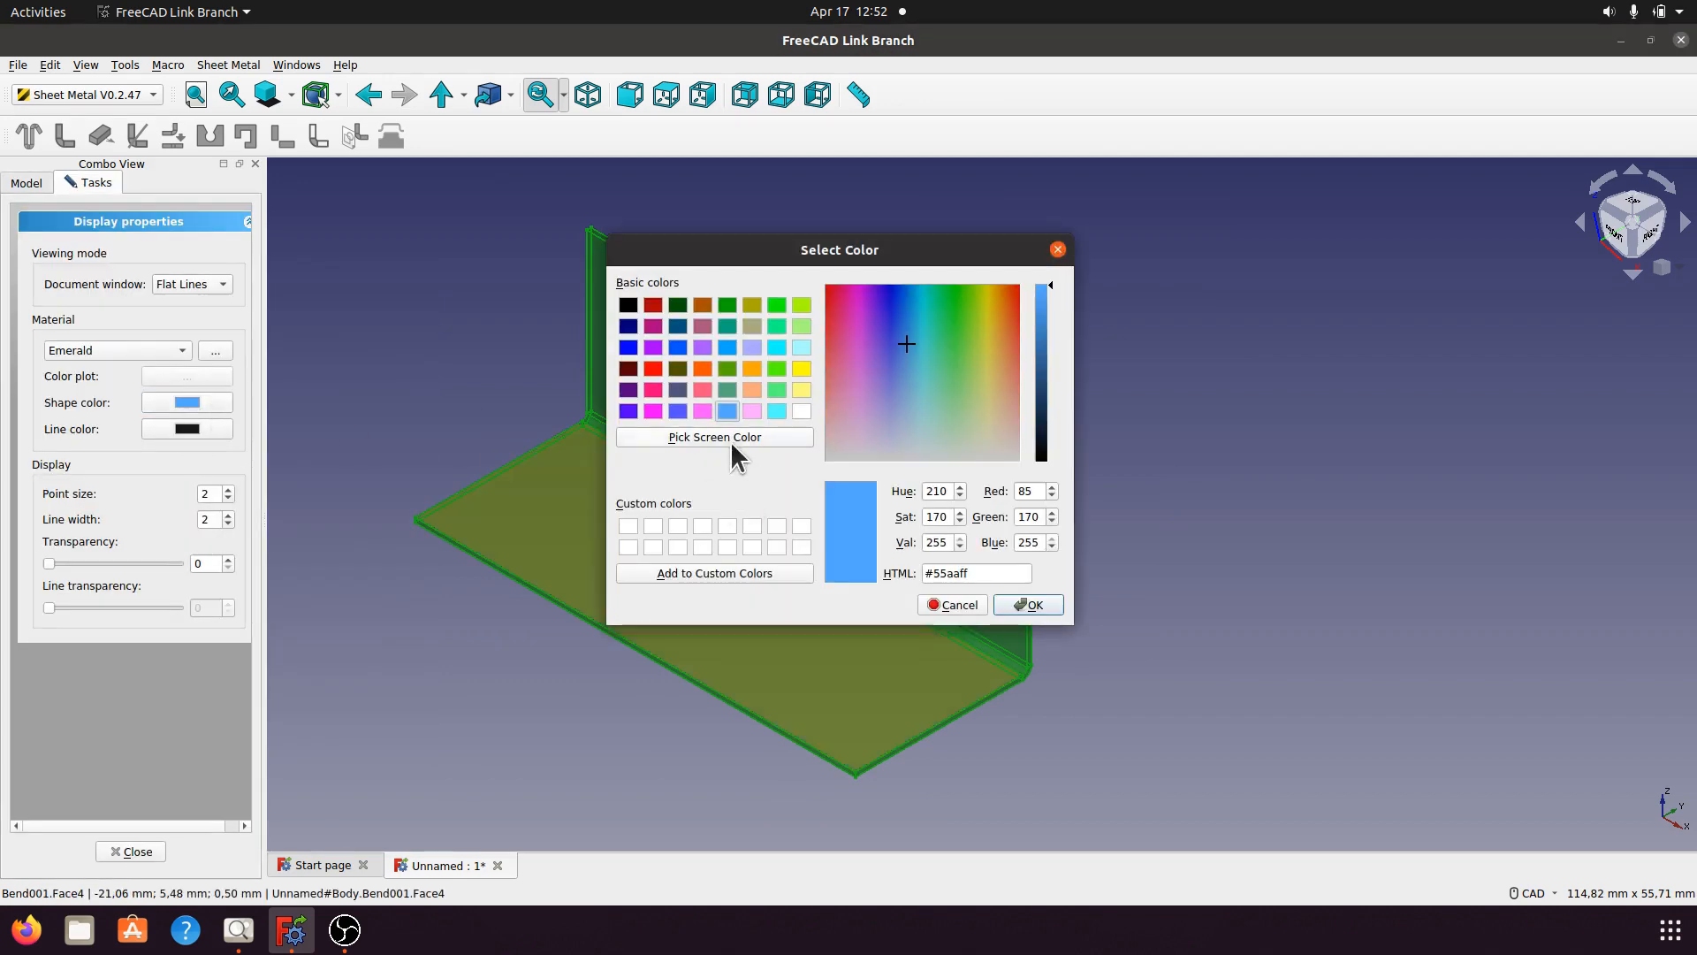
click(1033, 604)
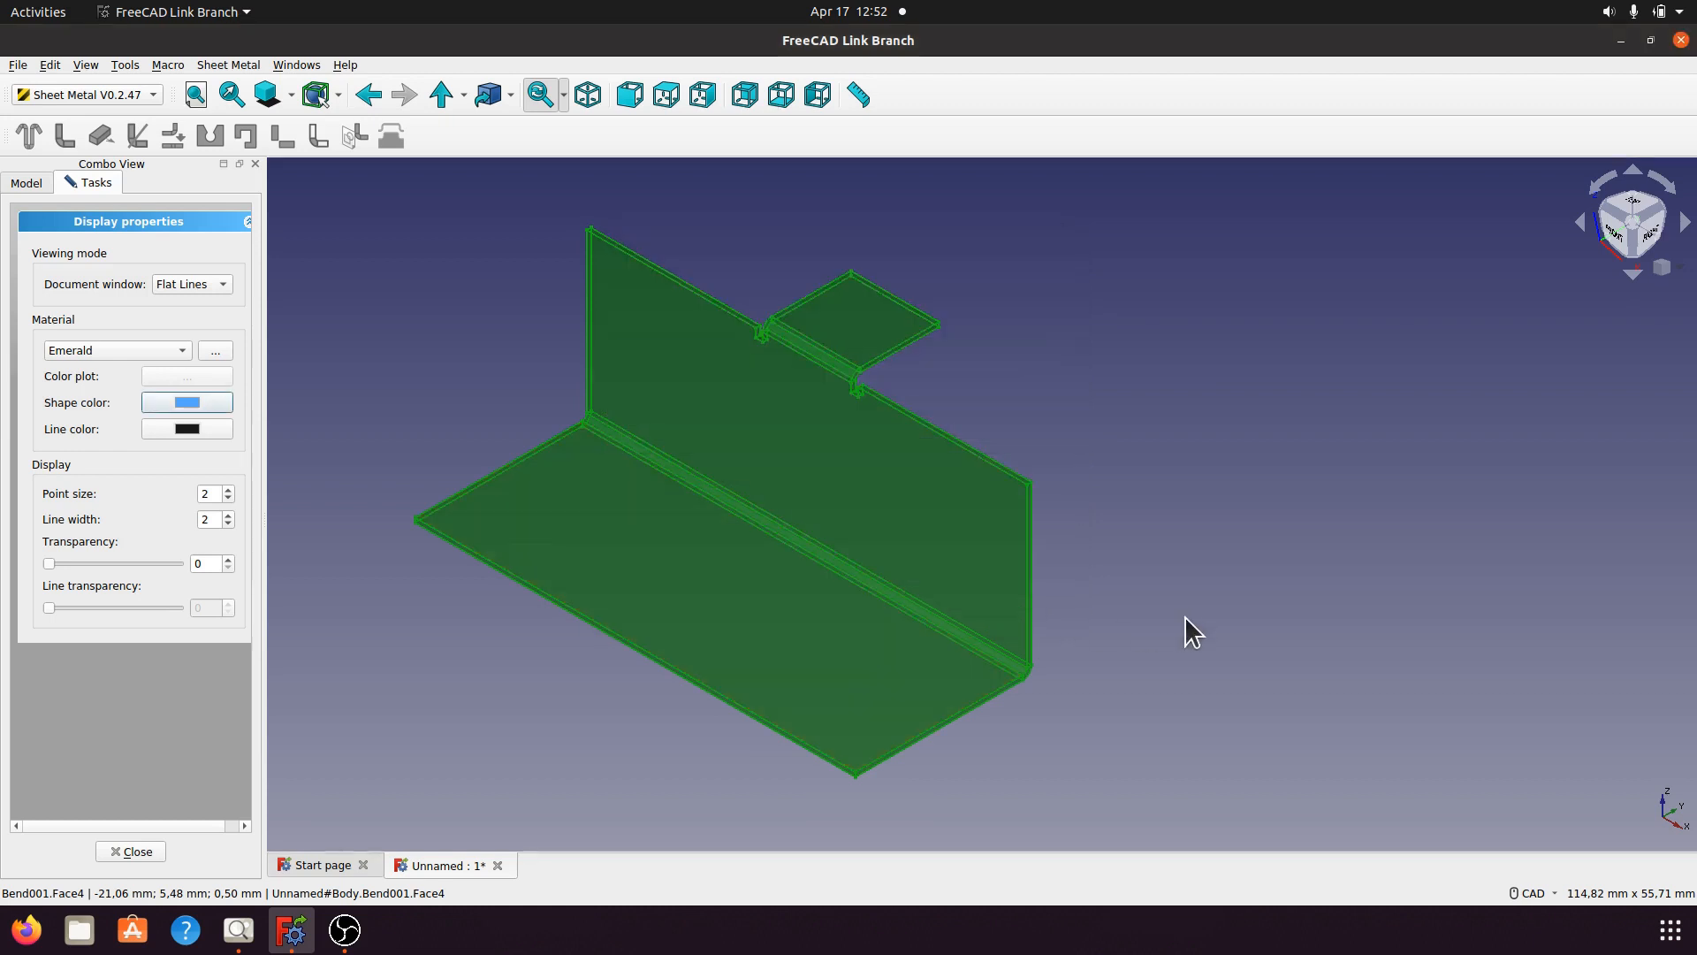
click(1194, 614)
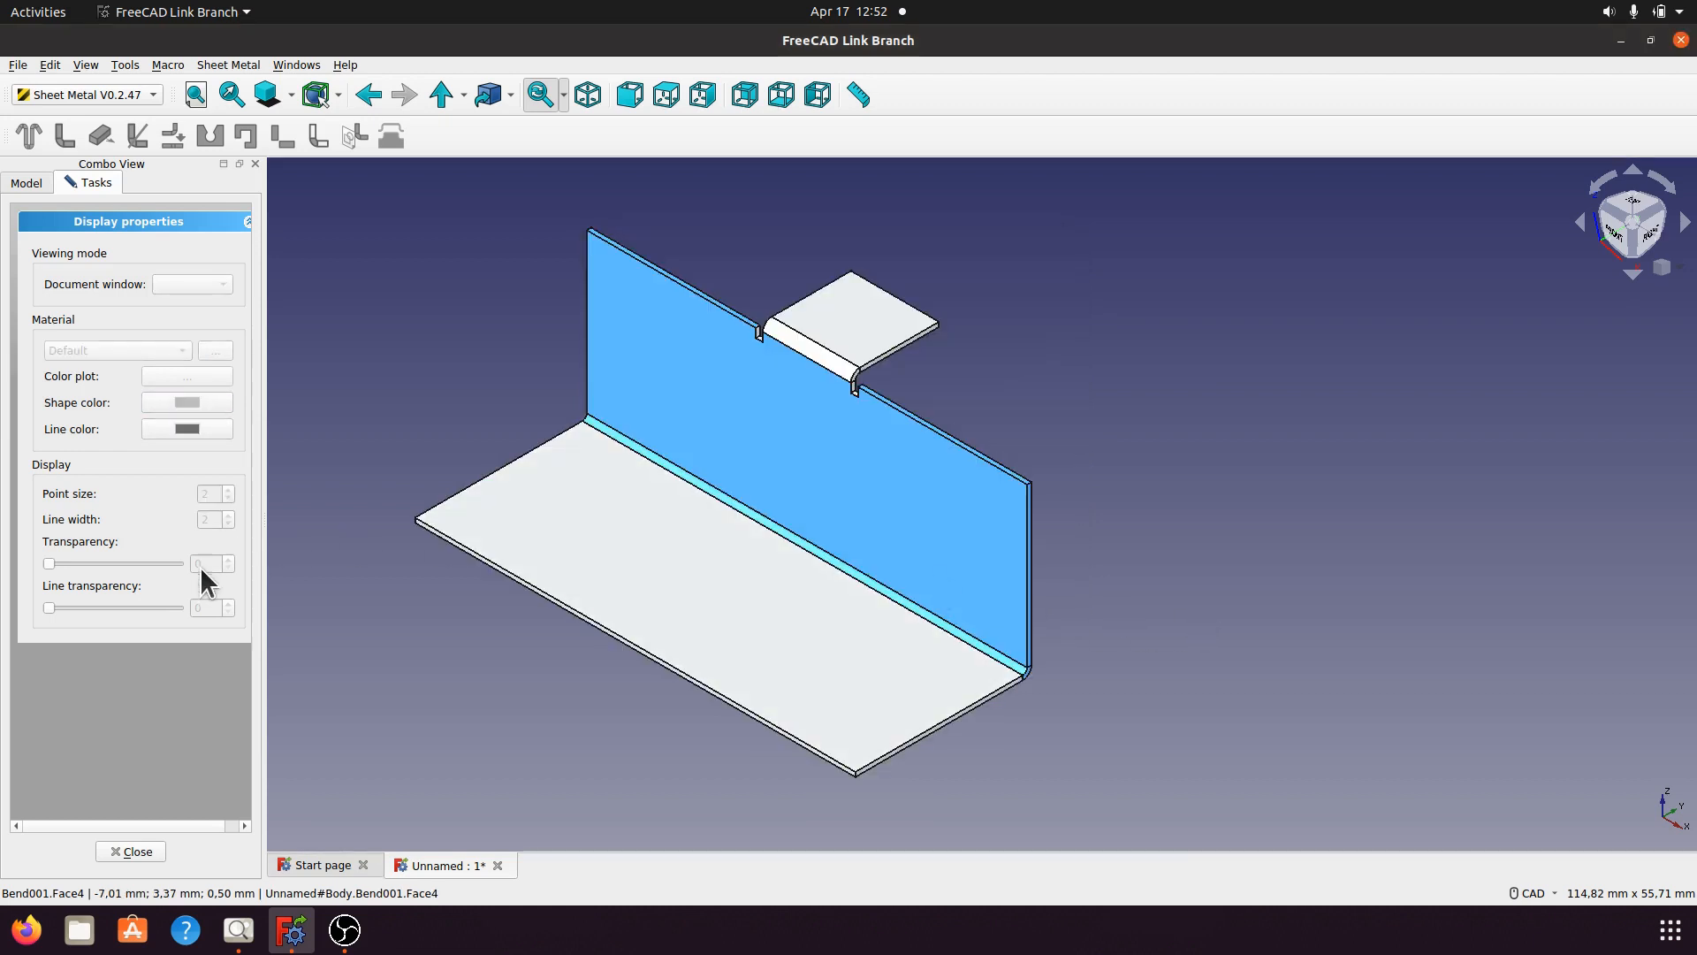
click(132, 851)
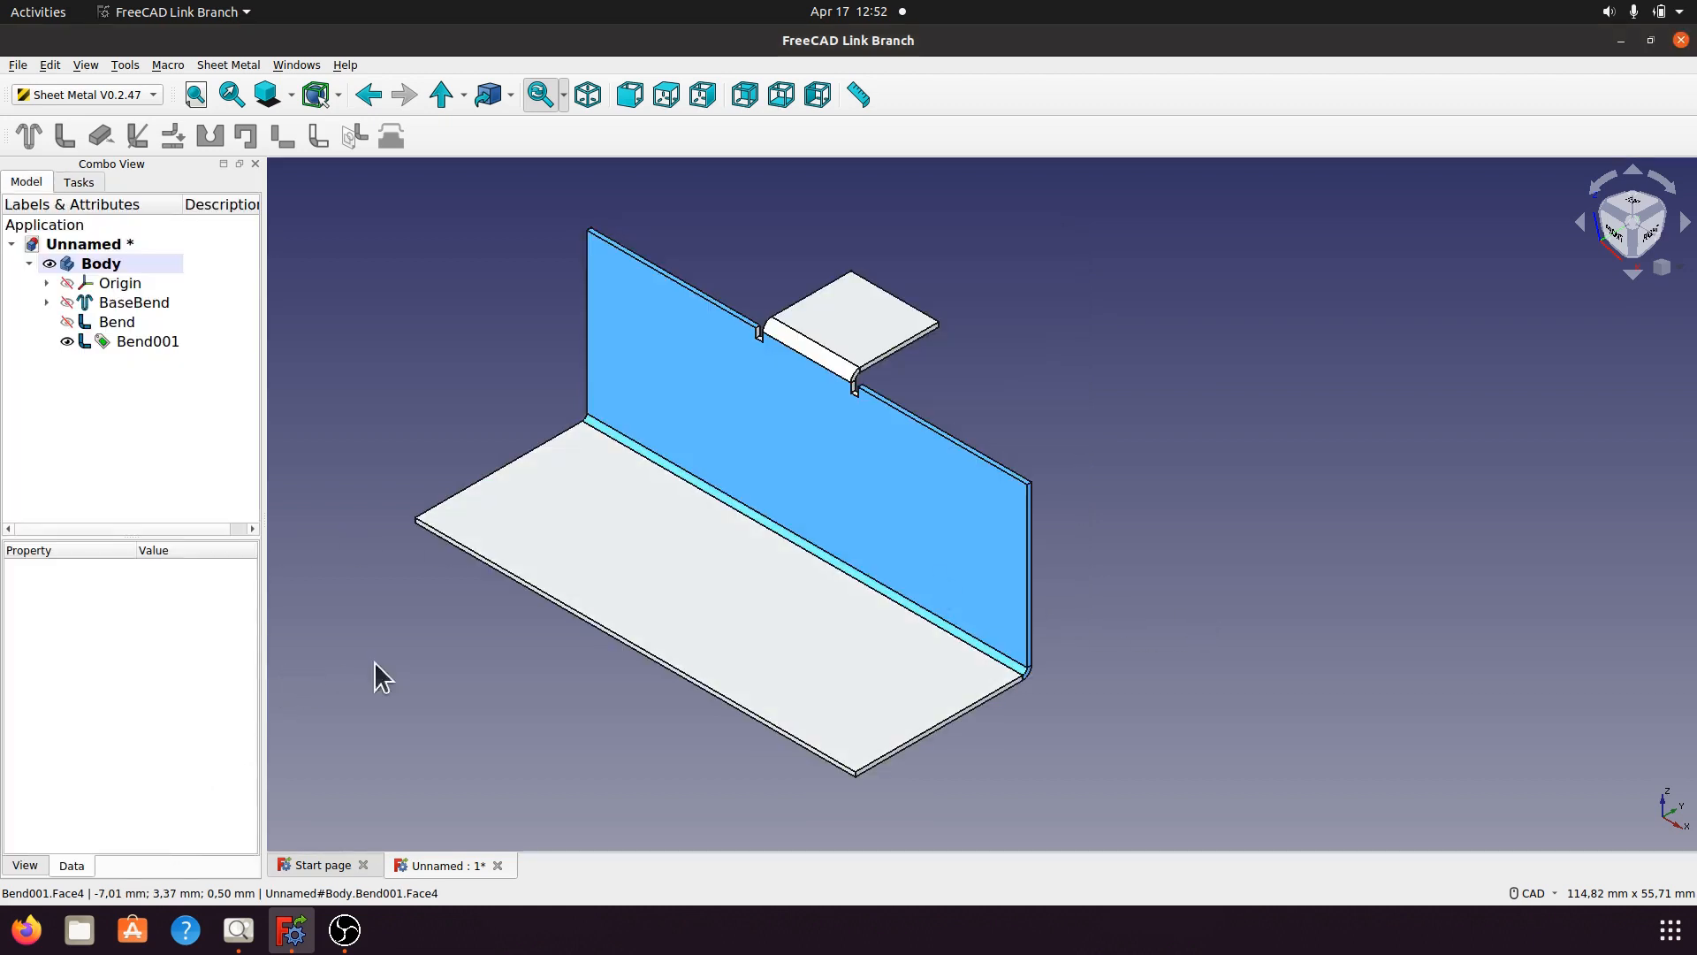
Reapply the Emerald material to the Body and set its shape color to light blue #55aaff.
click(101, 263)
right_click(101, 263)
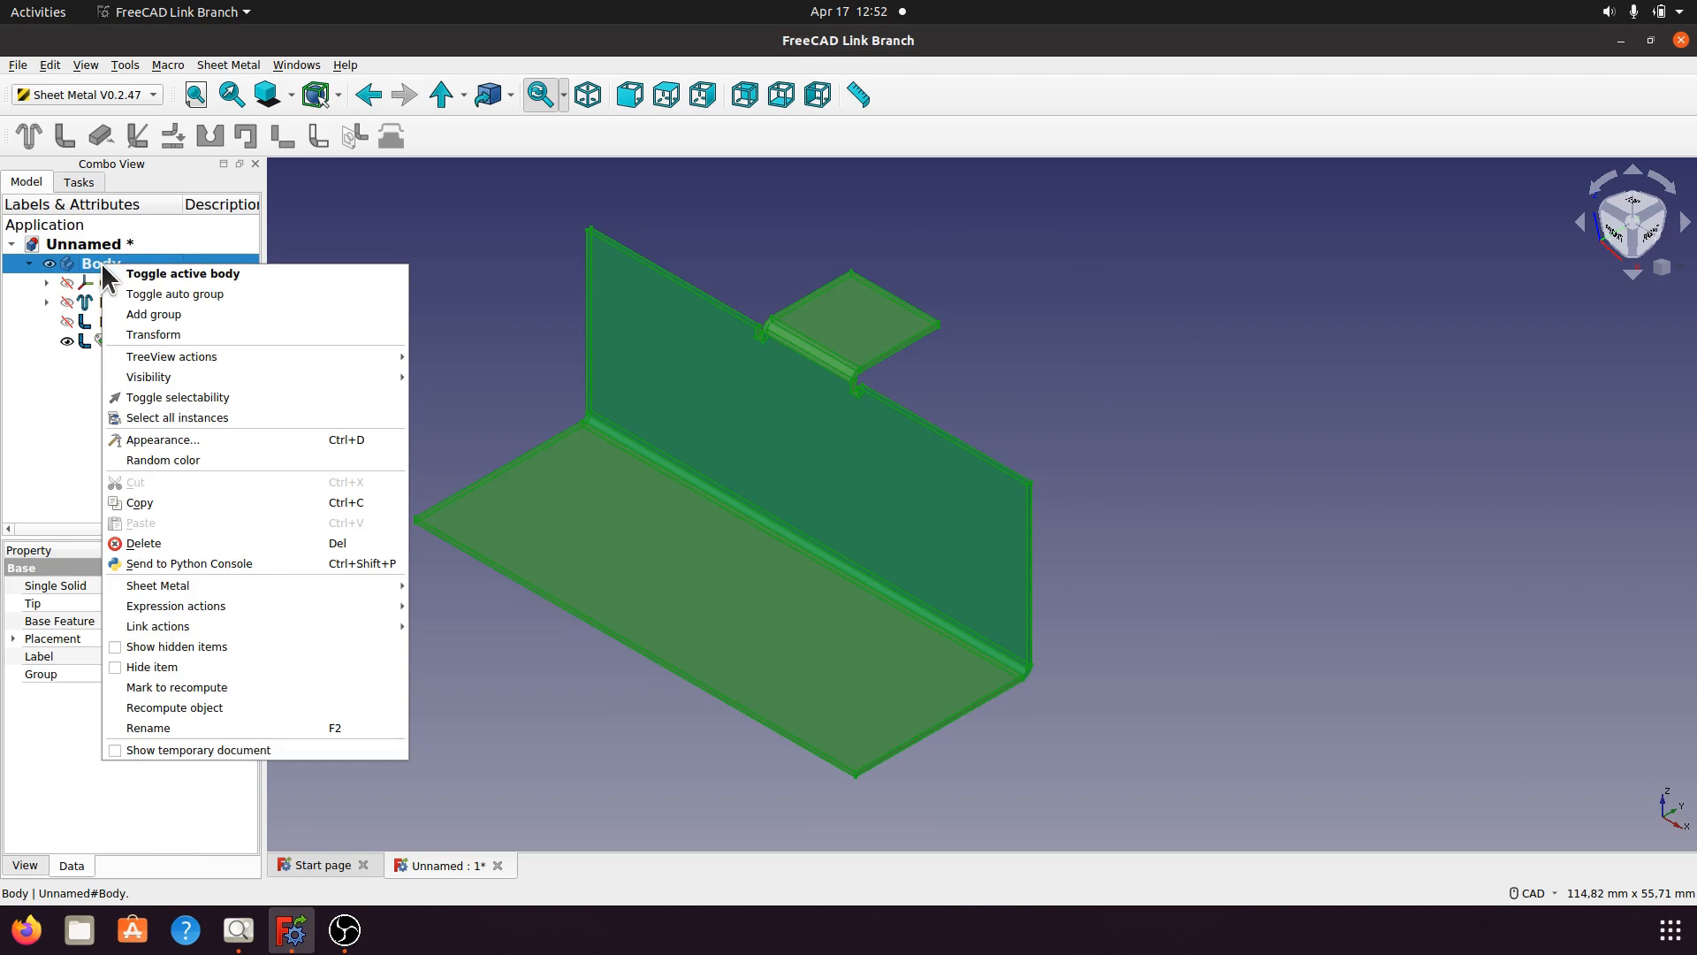
click(153, 439)
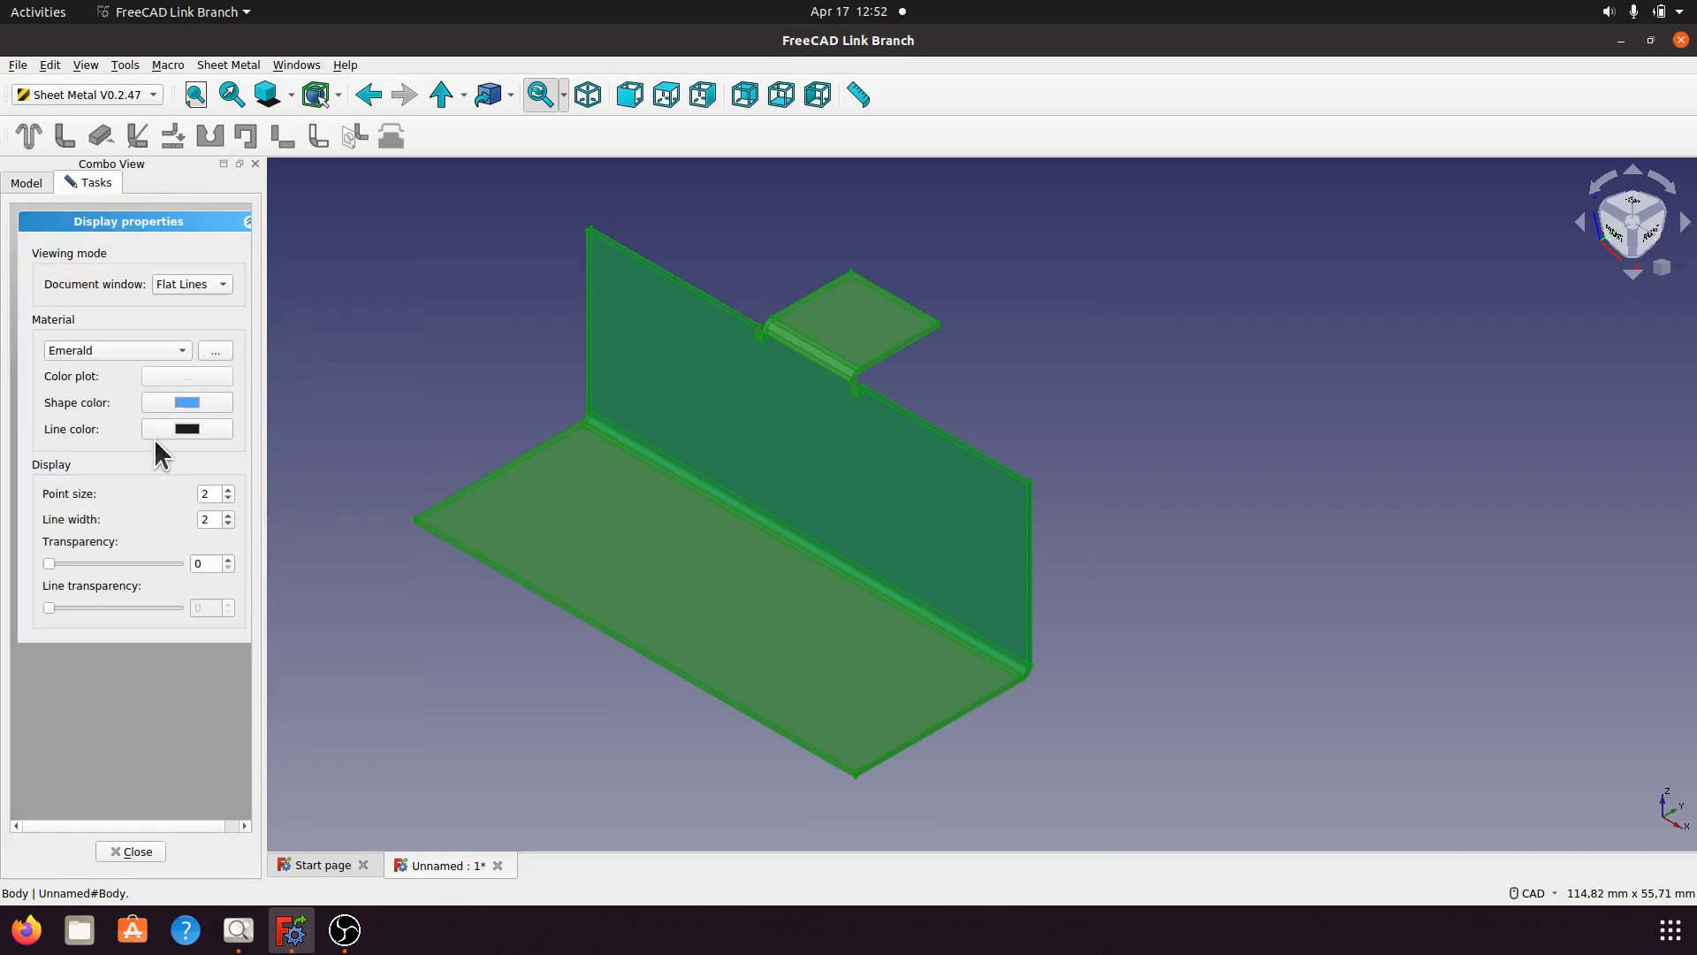
click(180, 349)
click(125, 357)
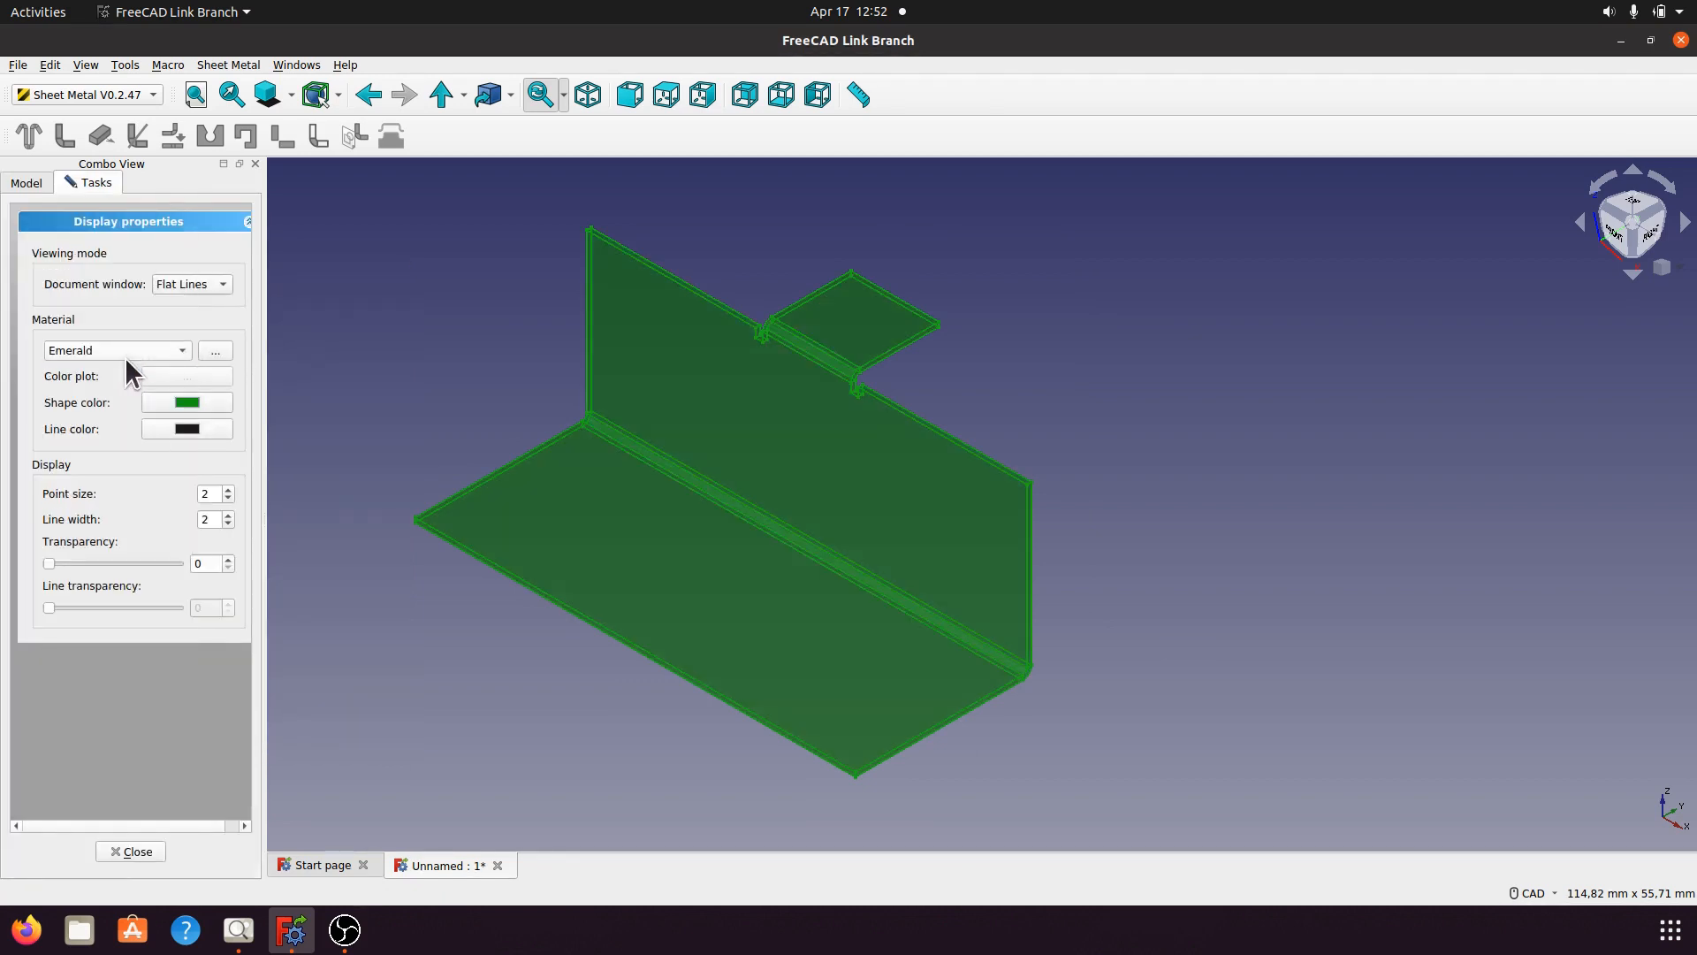
click(177, 399)
click(727, 411)
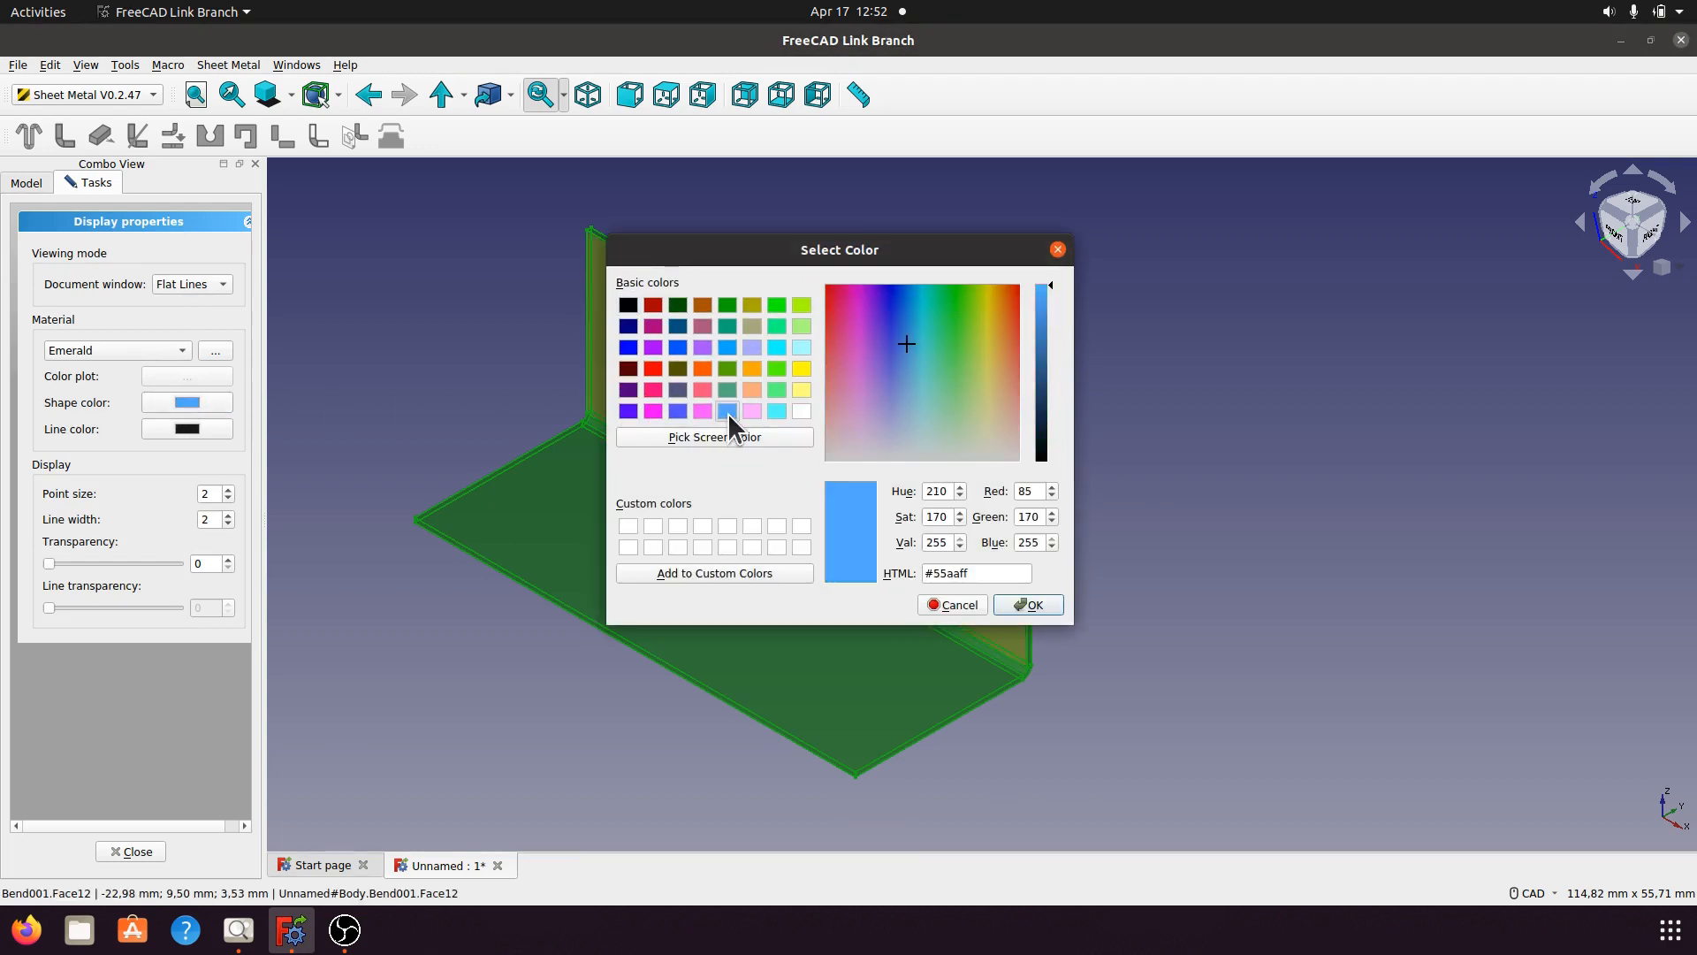
click(1041, 608)
click(1324, 629)
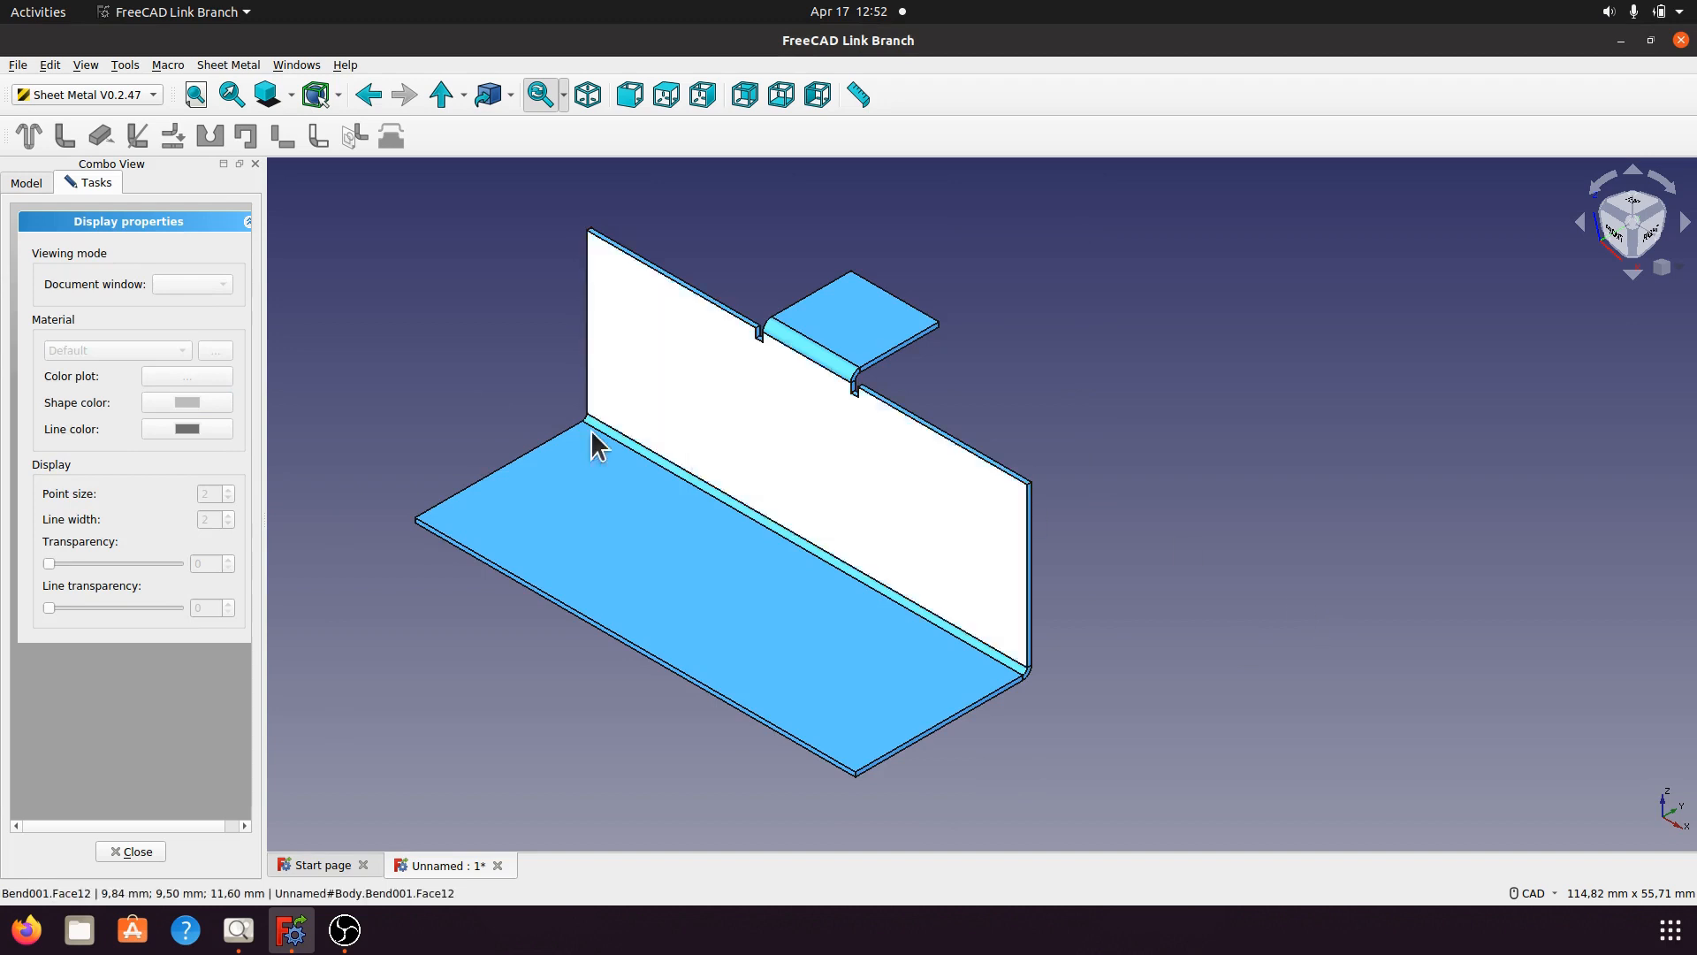
click(137, 851)
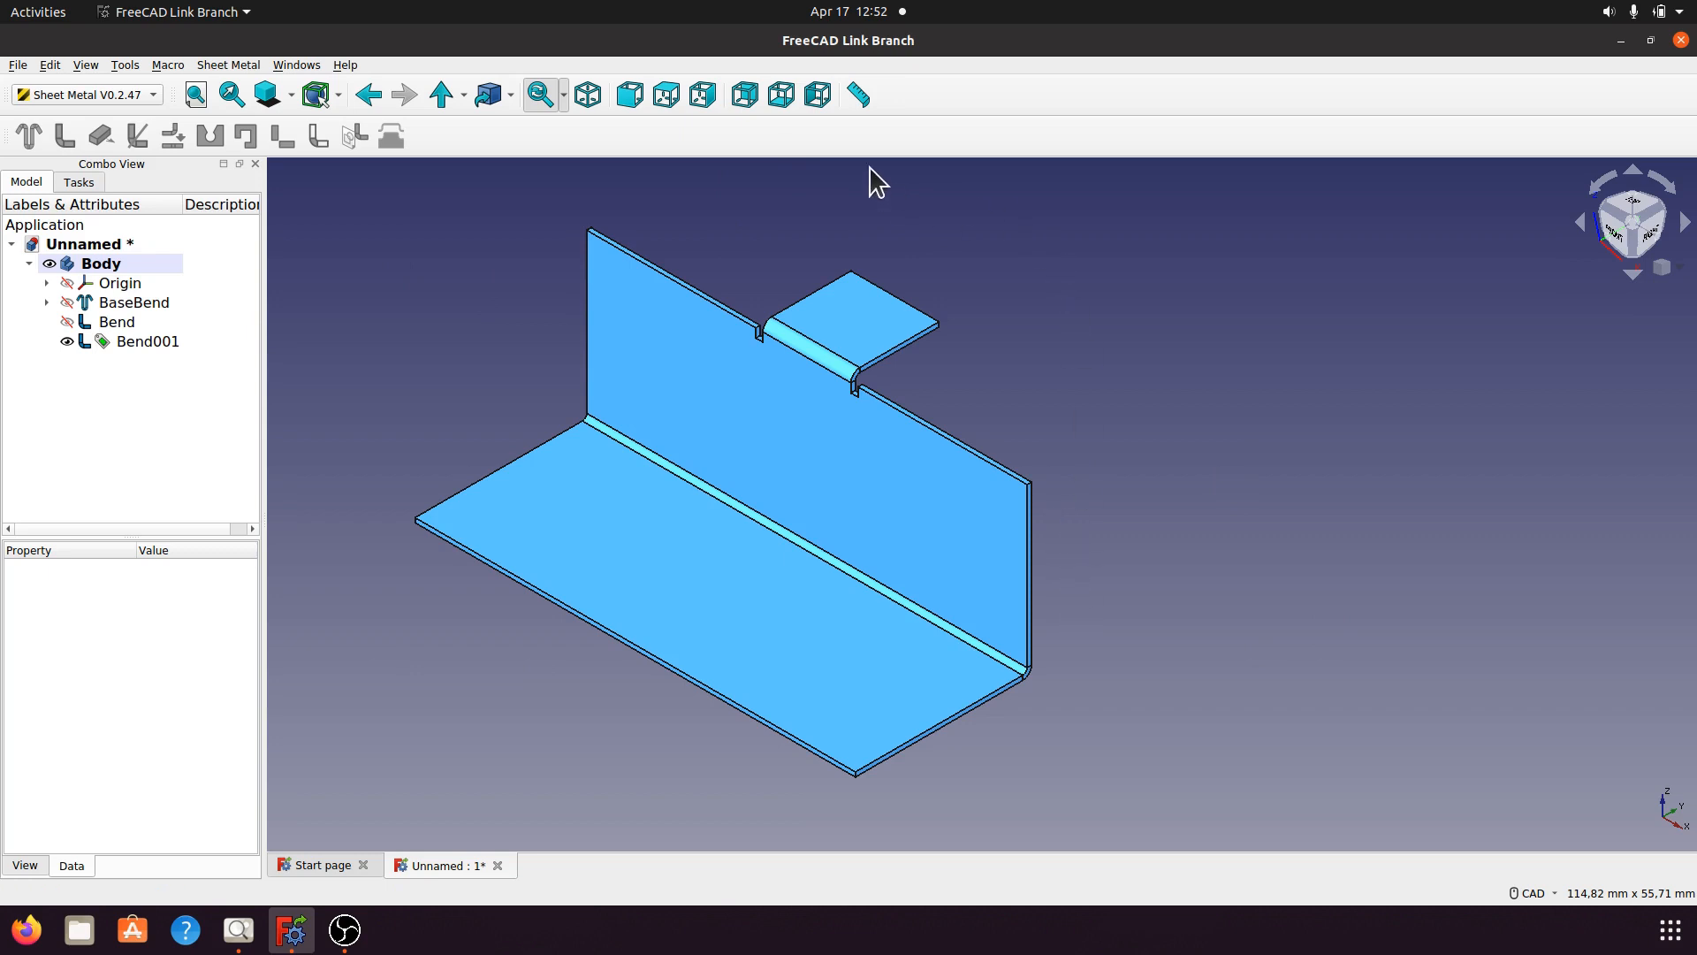
Measure the distance from the upright wall's upper inner end corner to the base's inner corner at the bend.
click(858, 95)
scroll(1165, 674, up, 4)
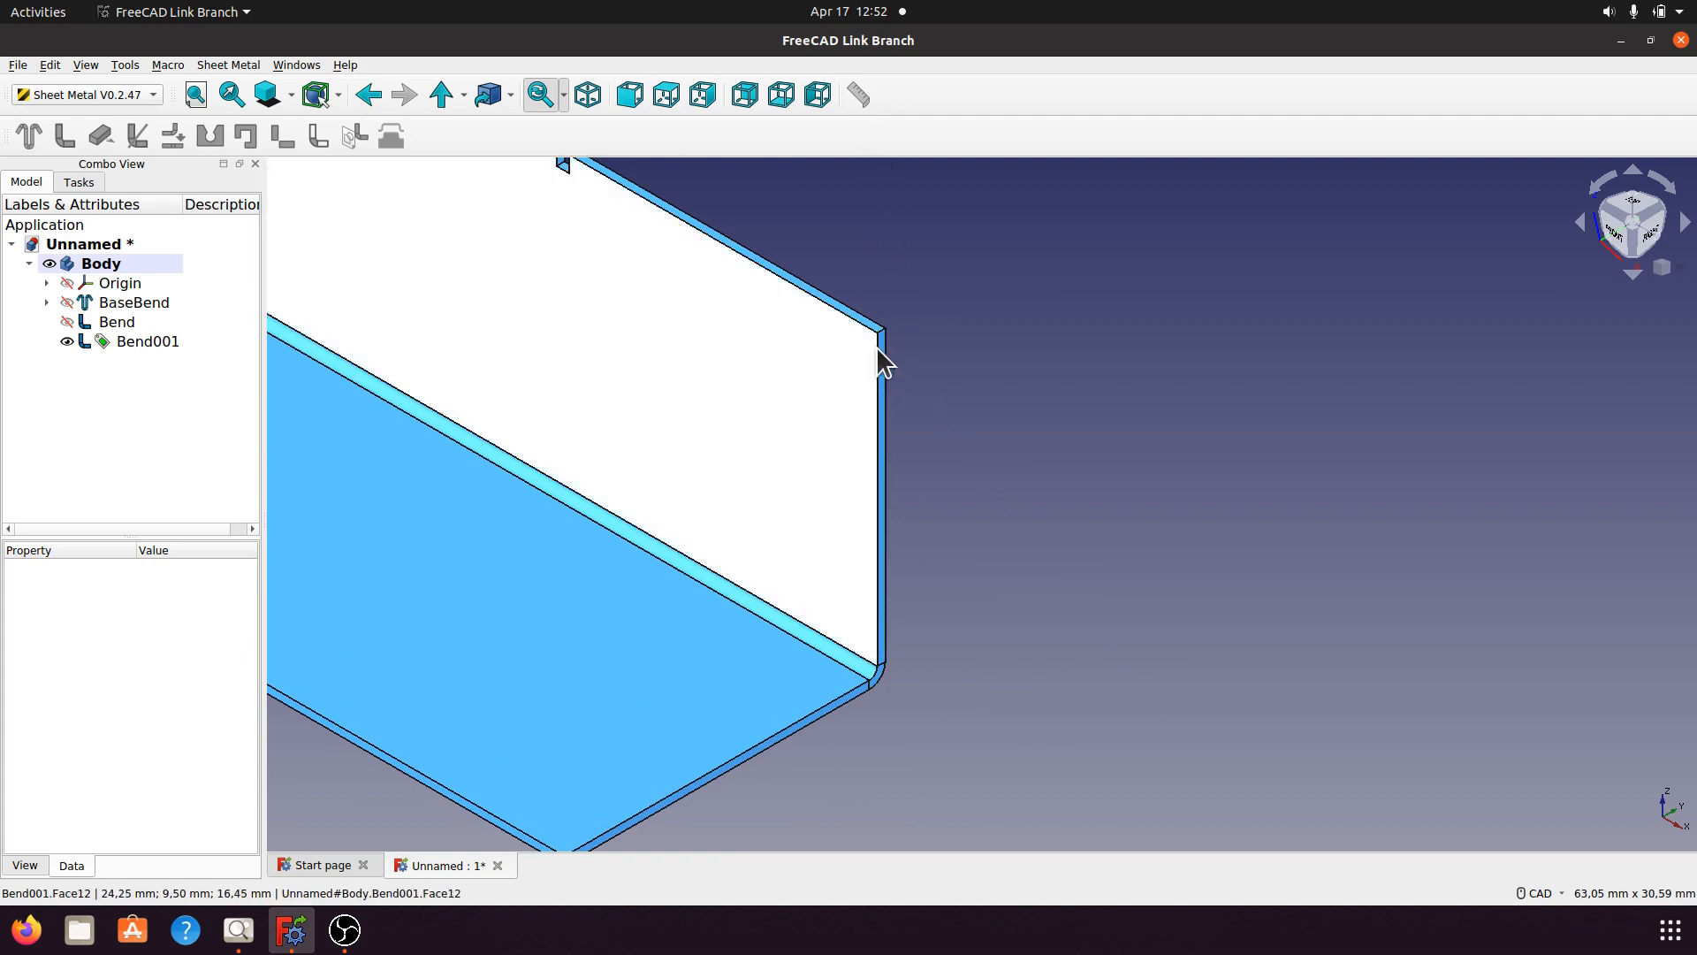
click(881, 334)
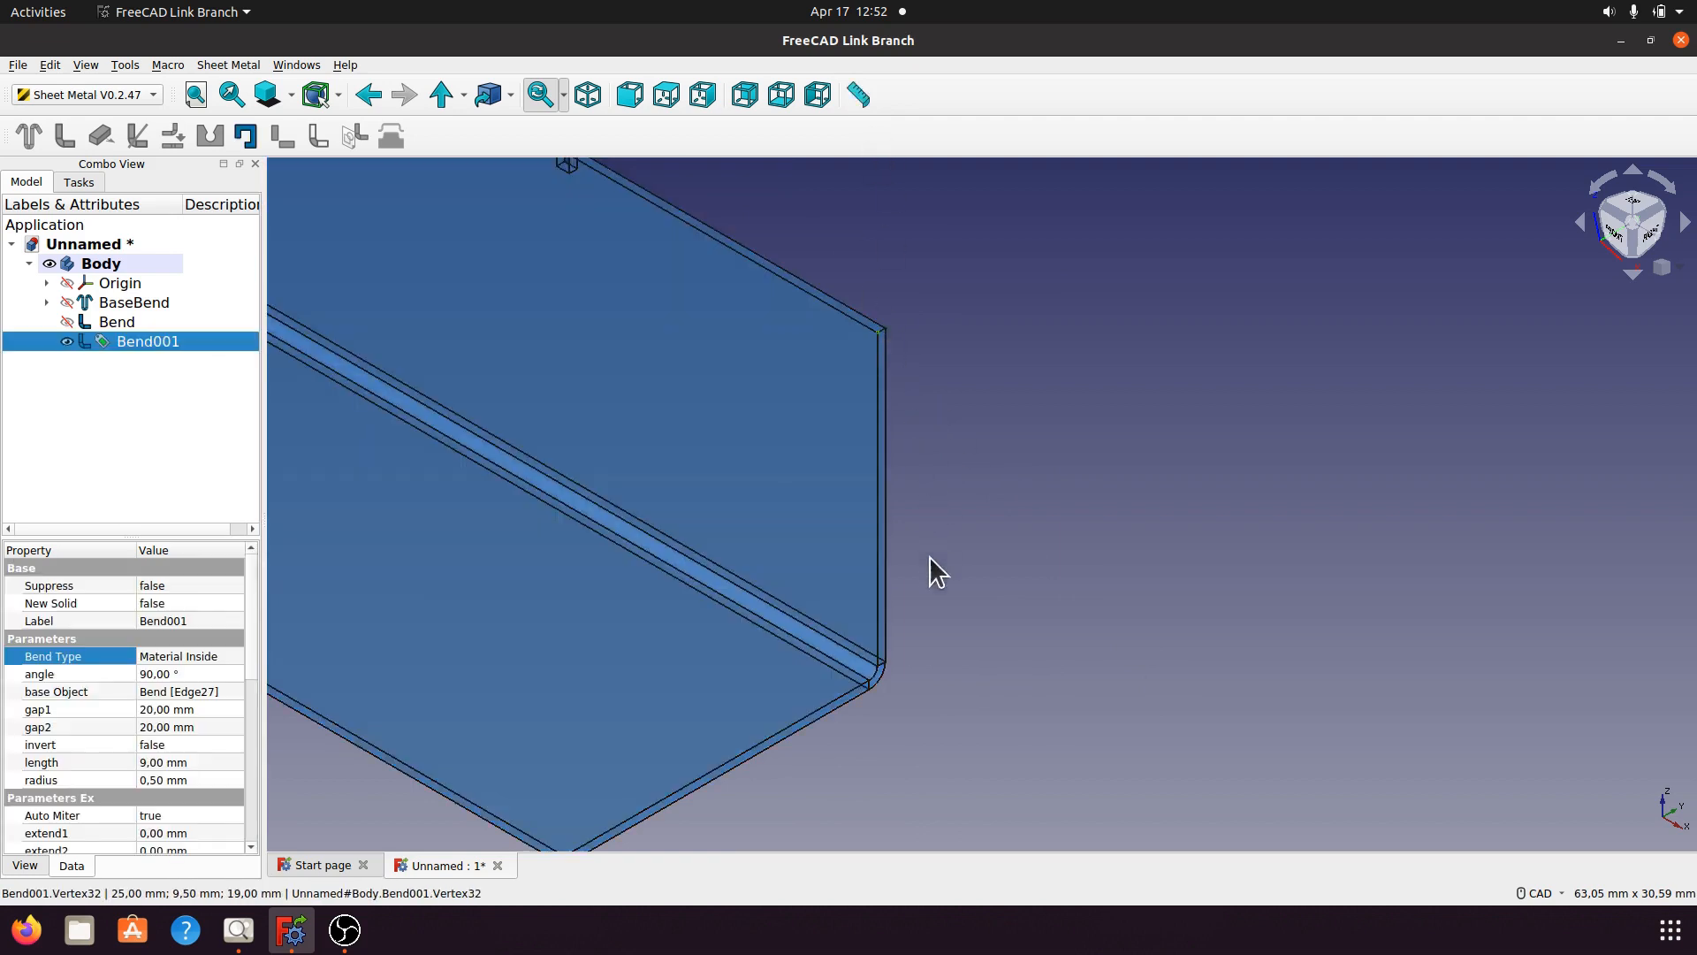
click(868, 683)
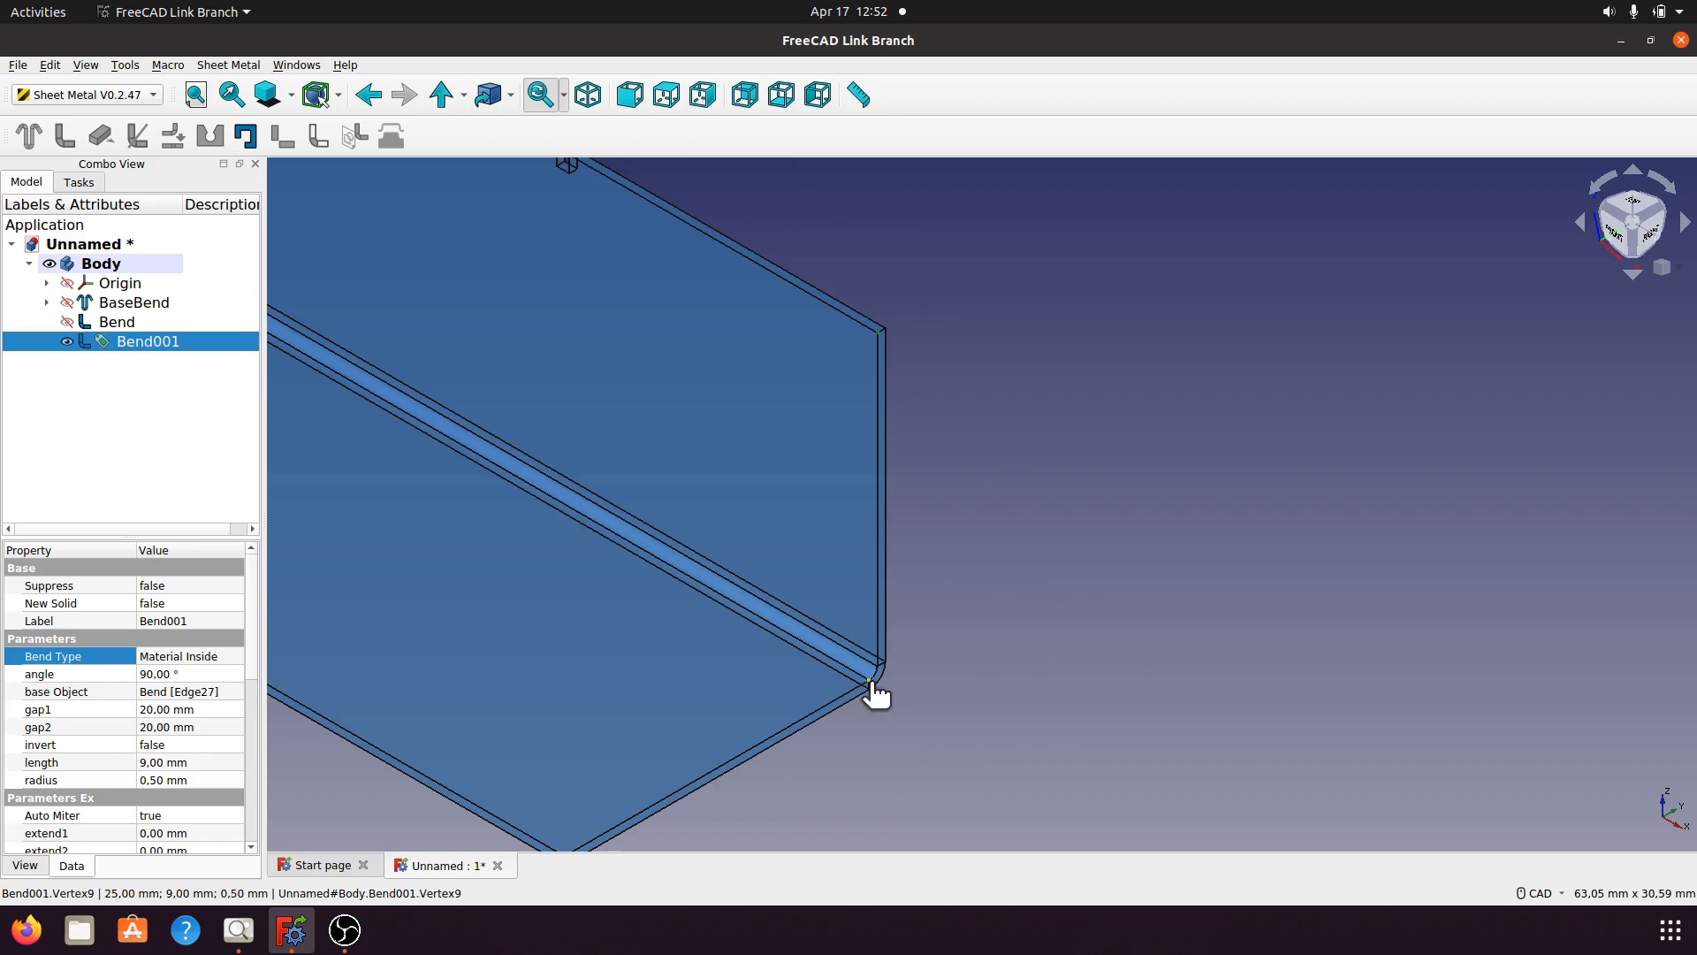
click(1047, 382)
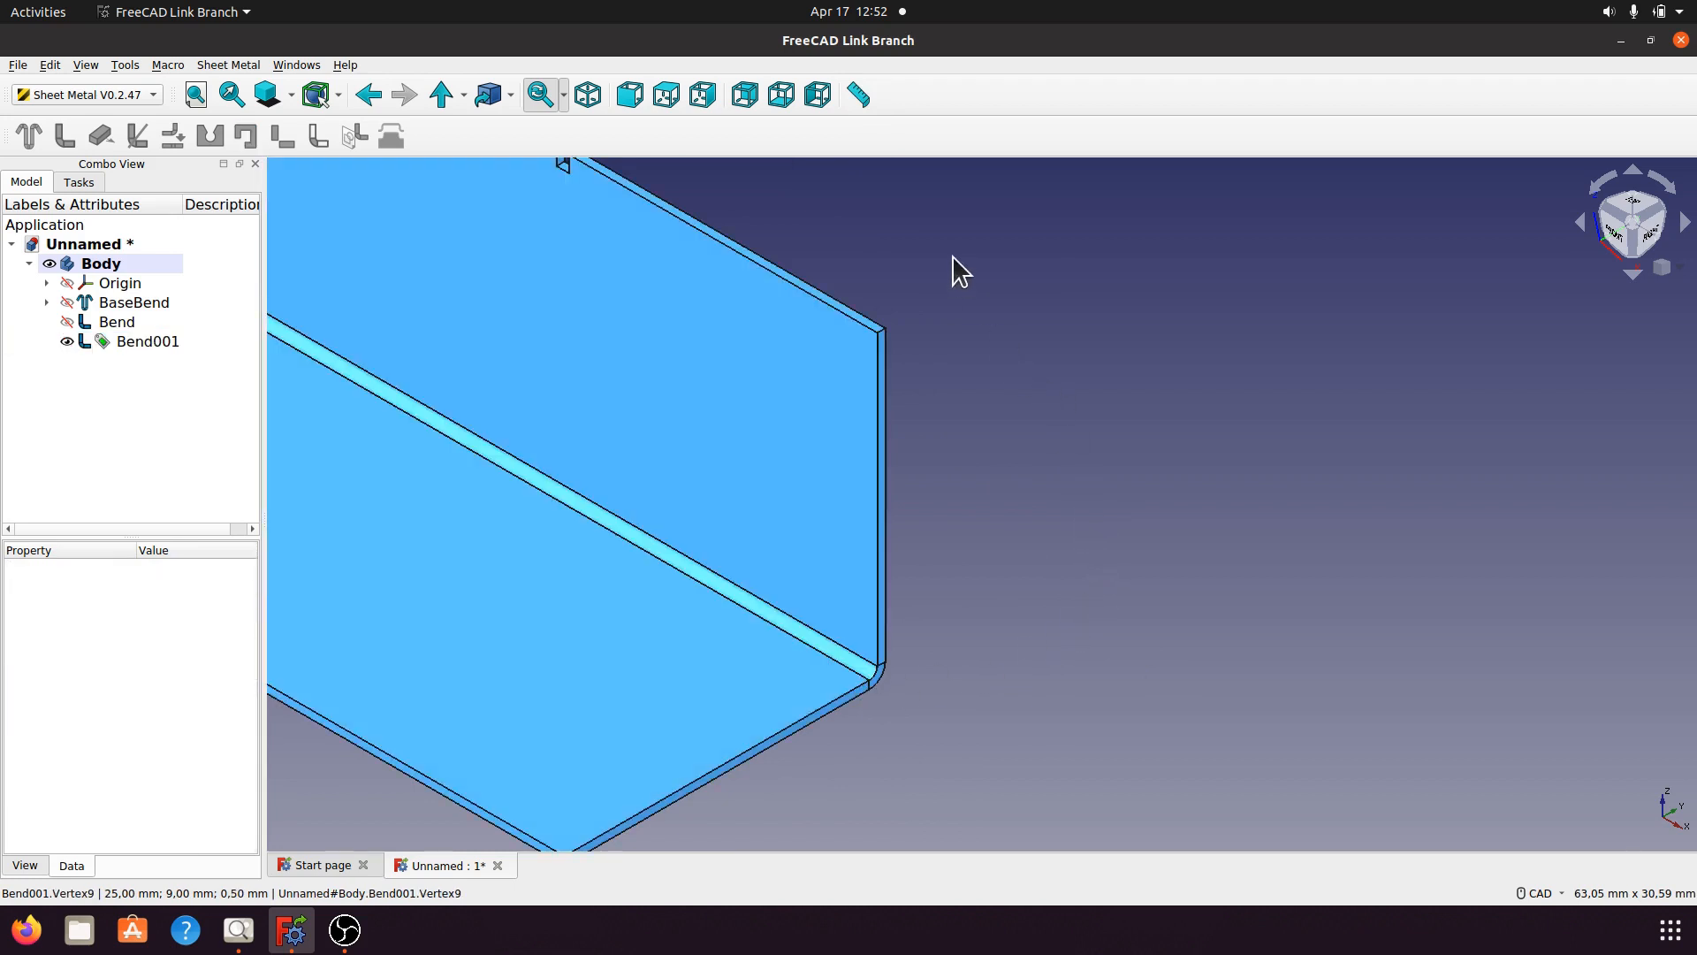
click(860, 97)
click(878, 331)
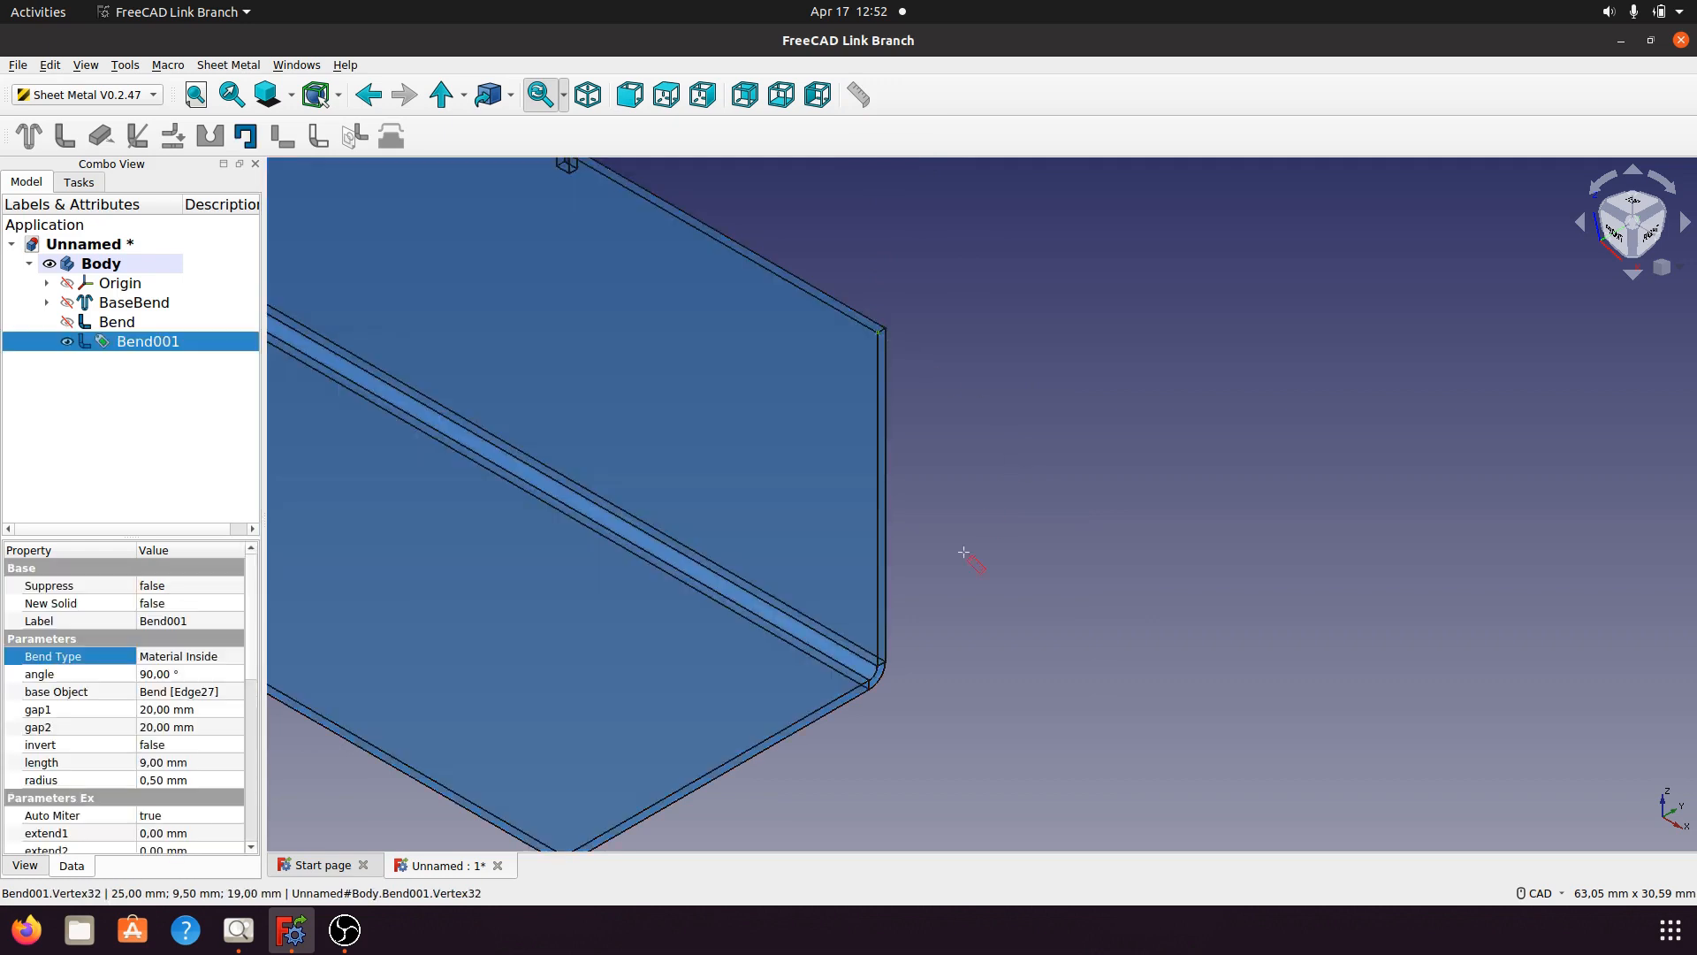
click(870, 685)
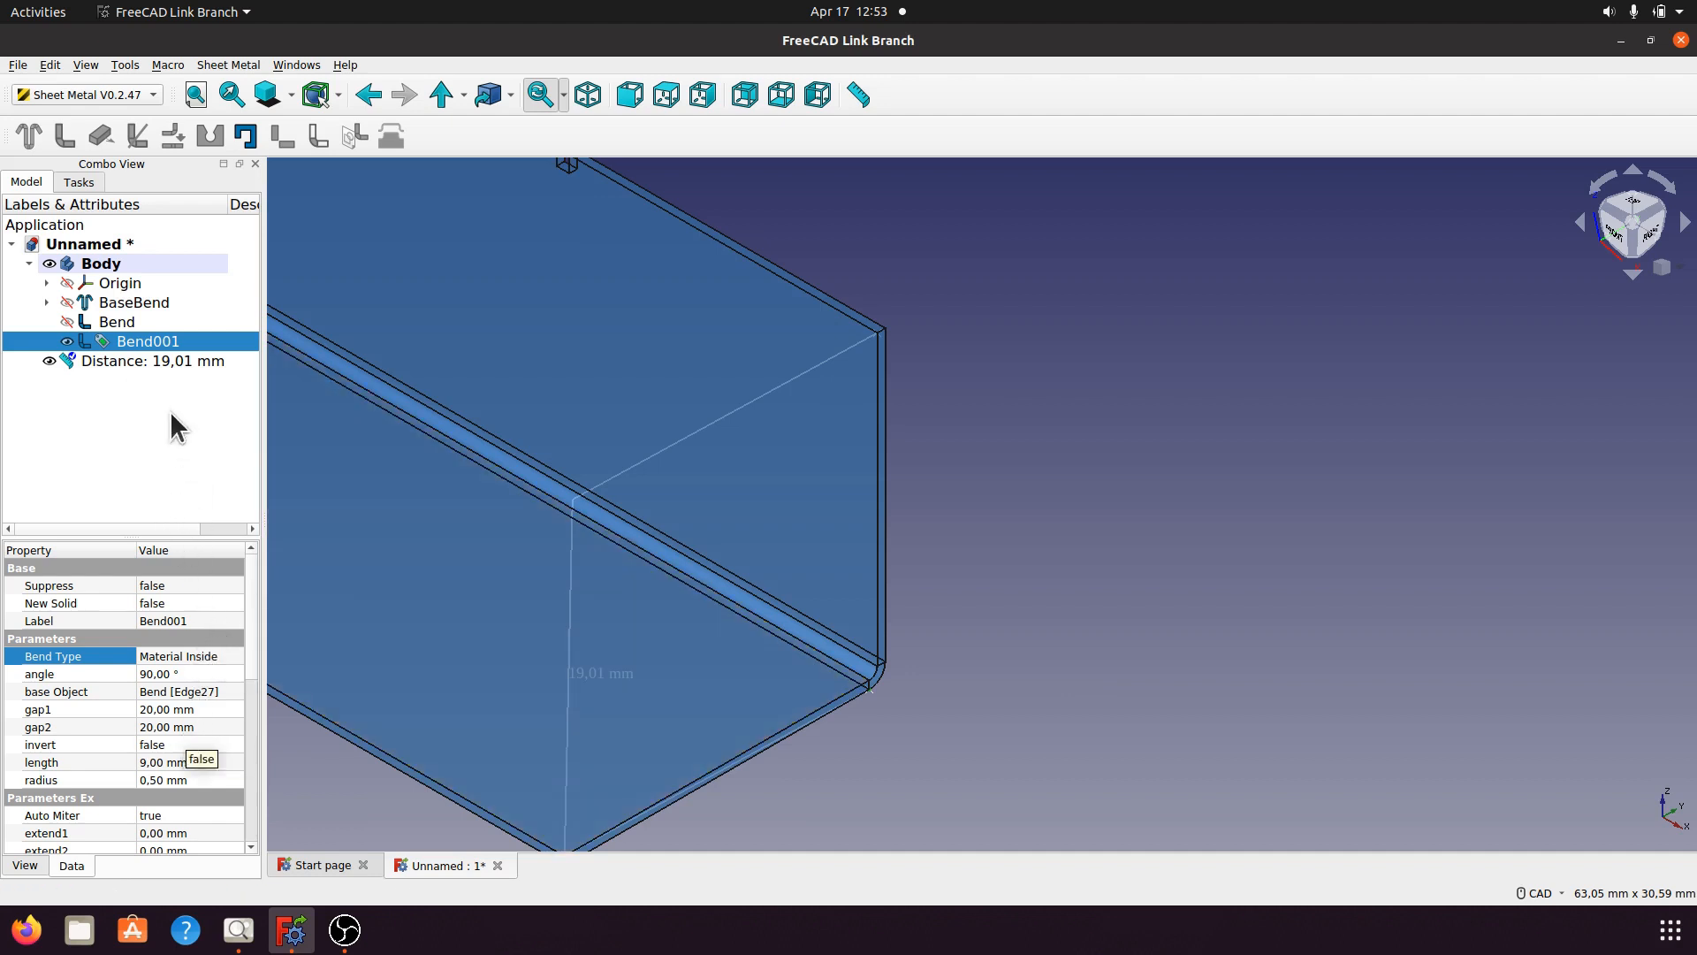
Set the length of the upright wall's Bend feature to 20 mm and inspect the taller wall.
click(123, 324)
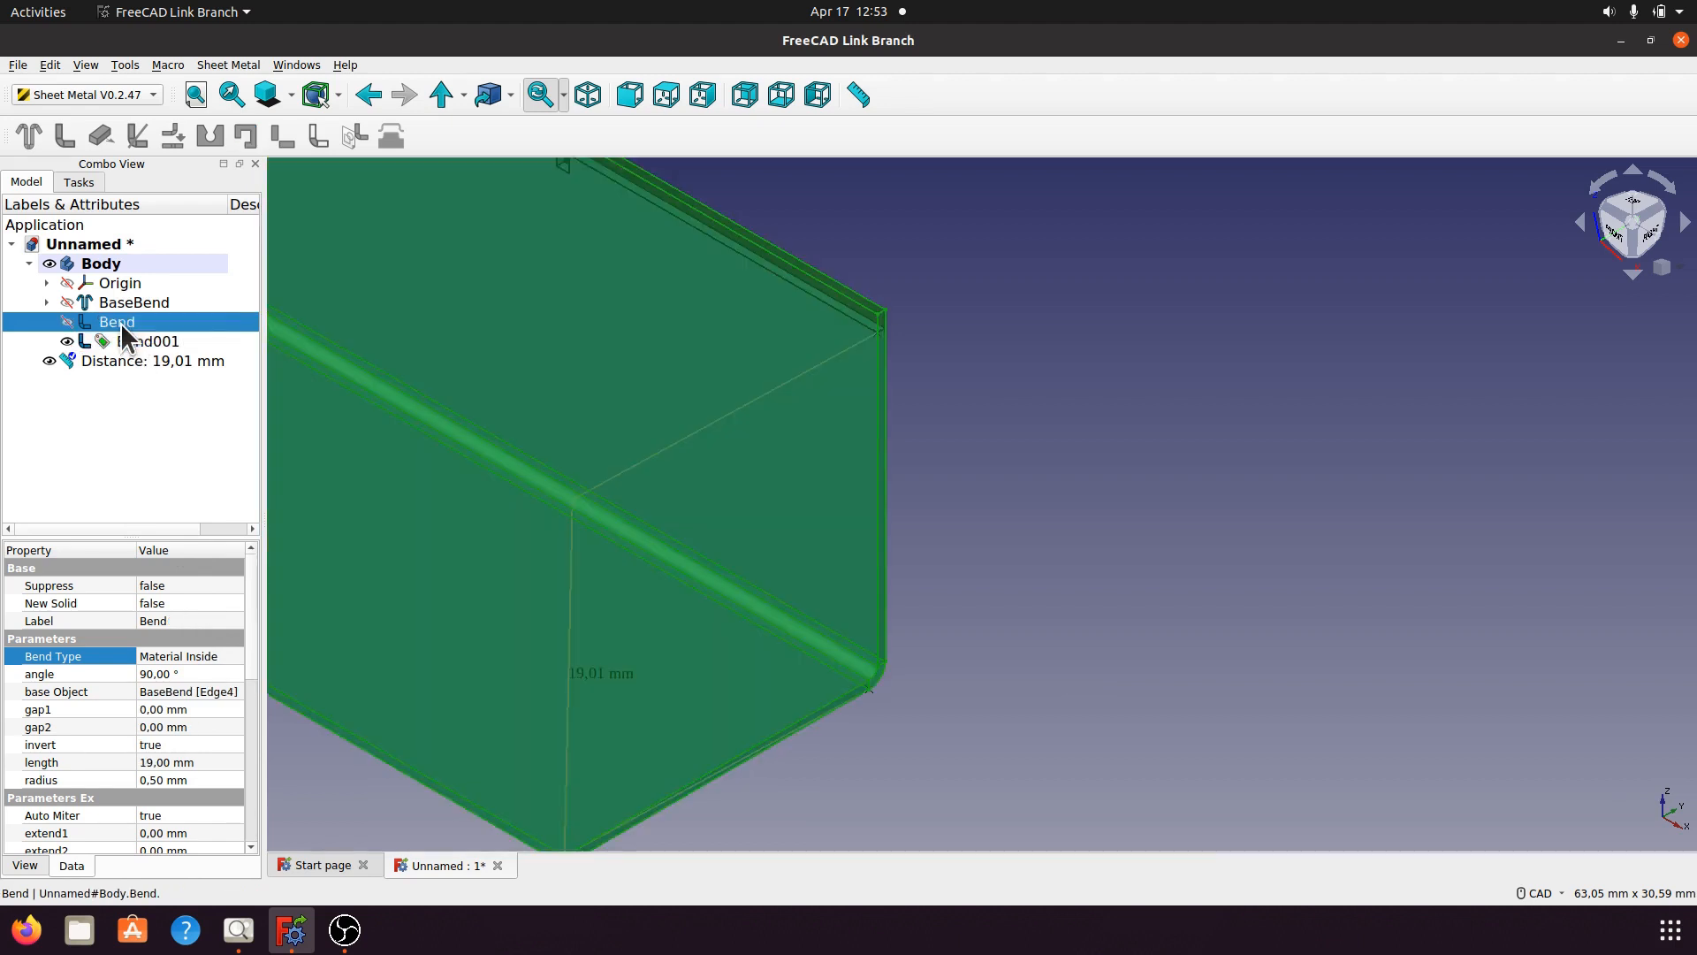
click(156, 762)
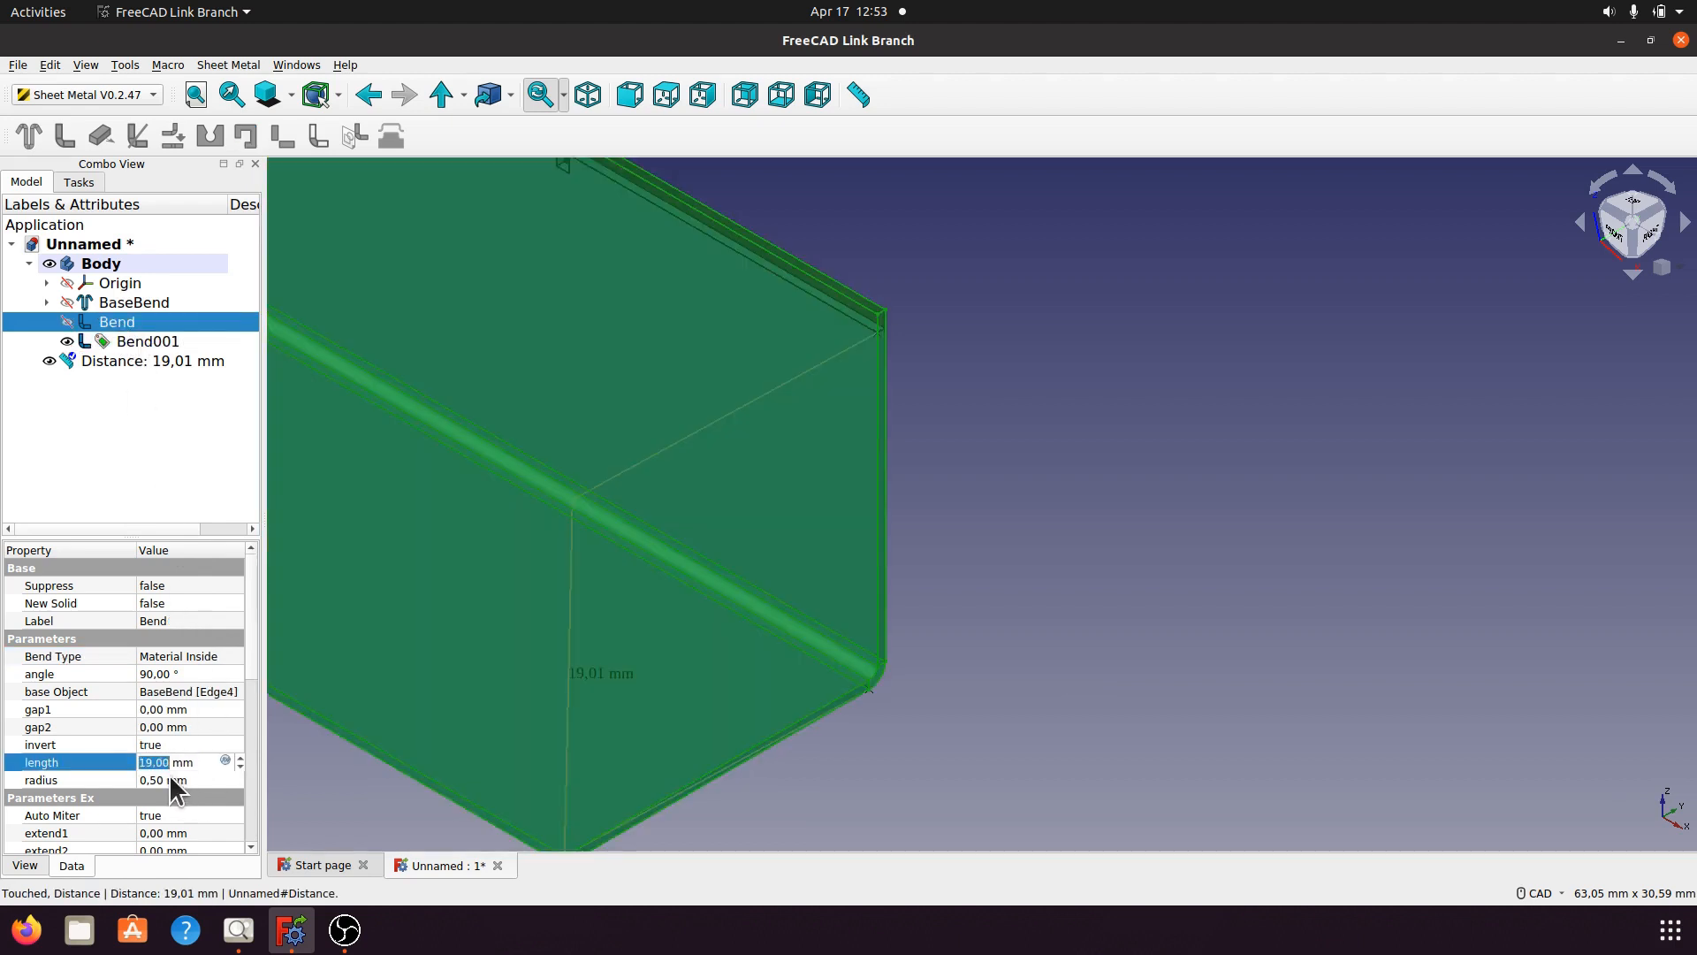
drag(195, 761, 138, 759)
text(20)
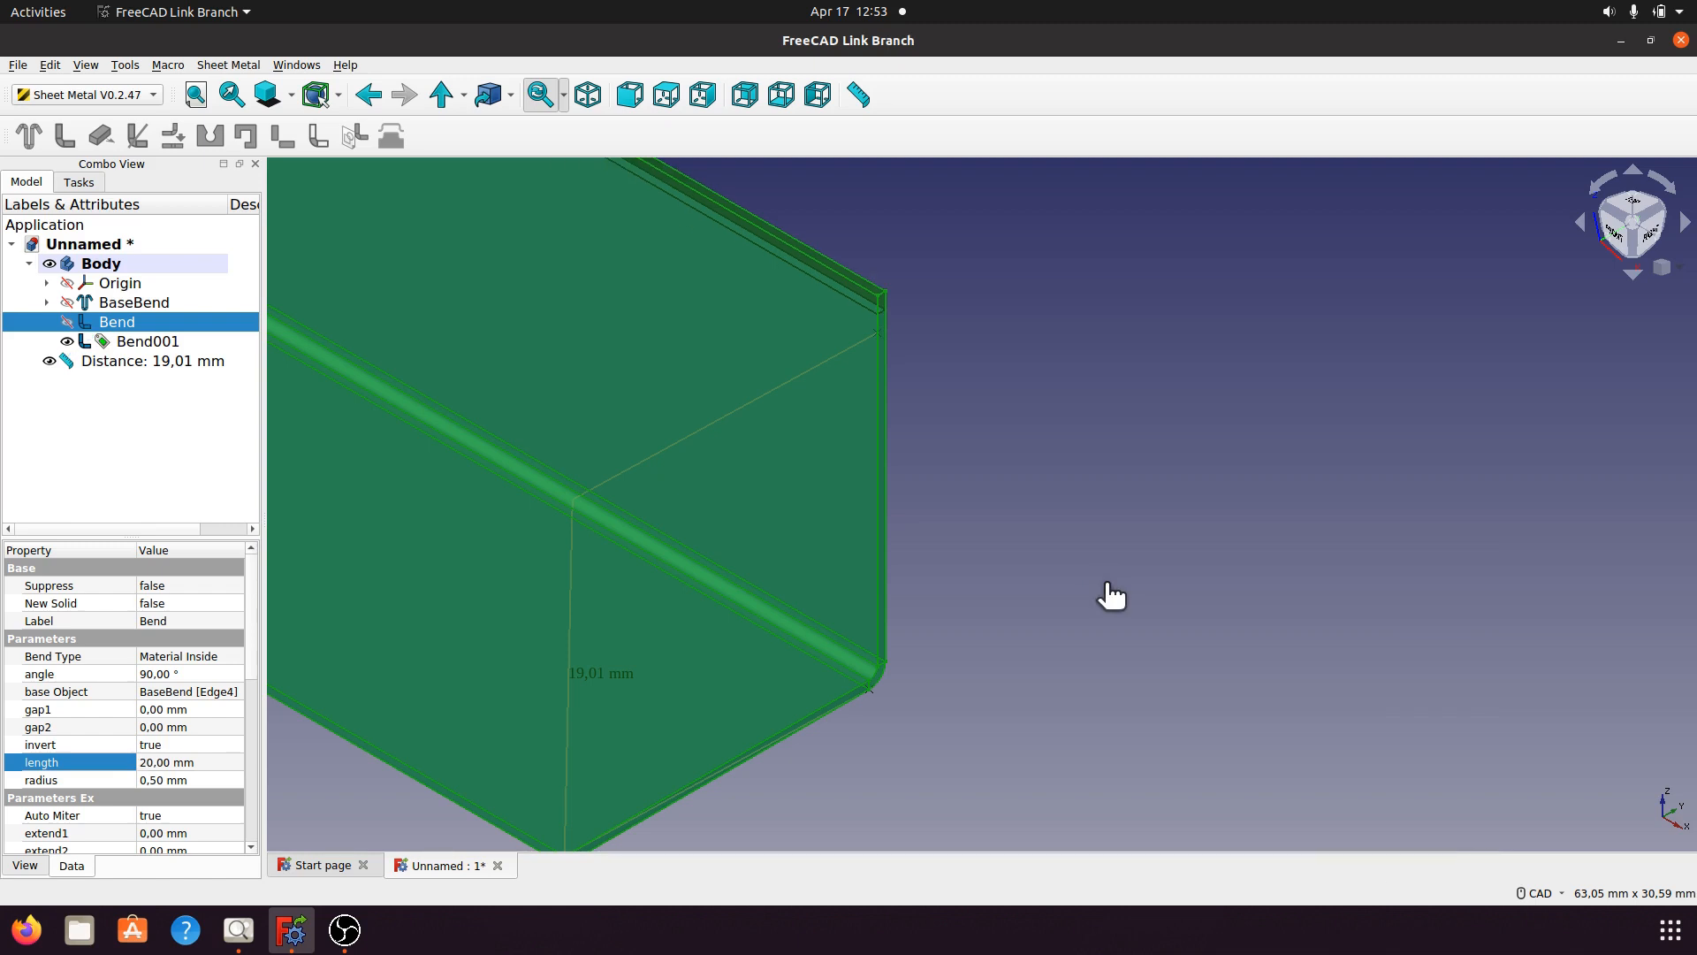
click(1110, 595)
scroll(1152, 527, down, 1)
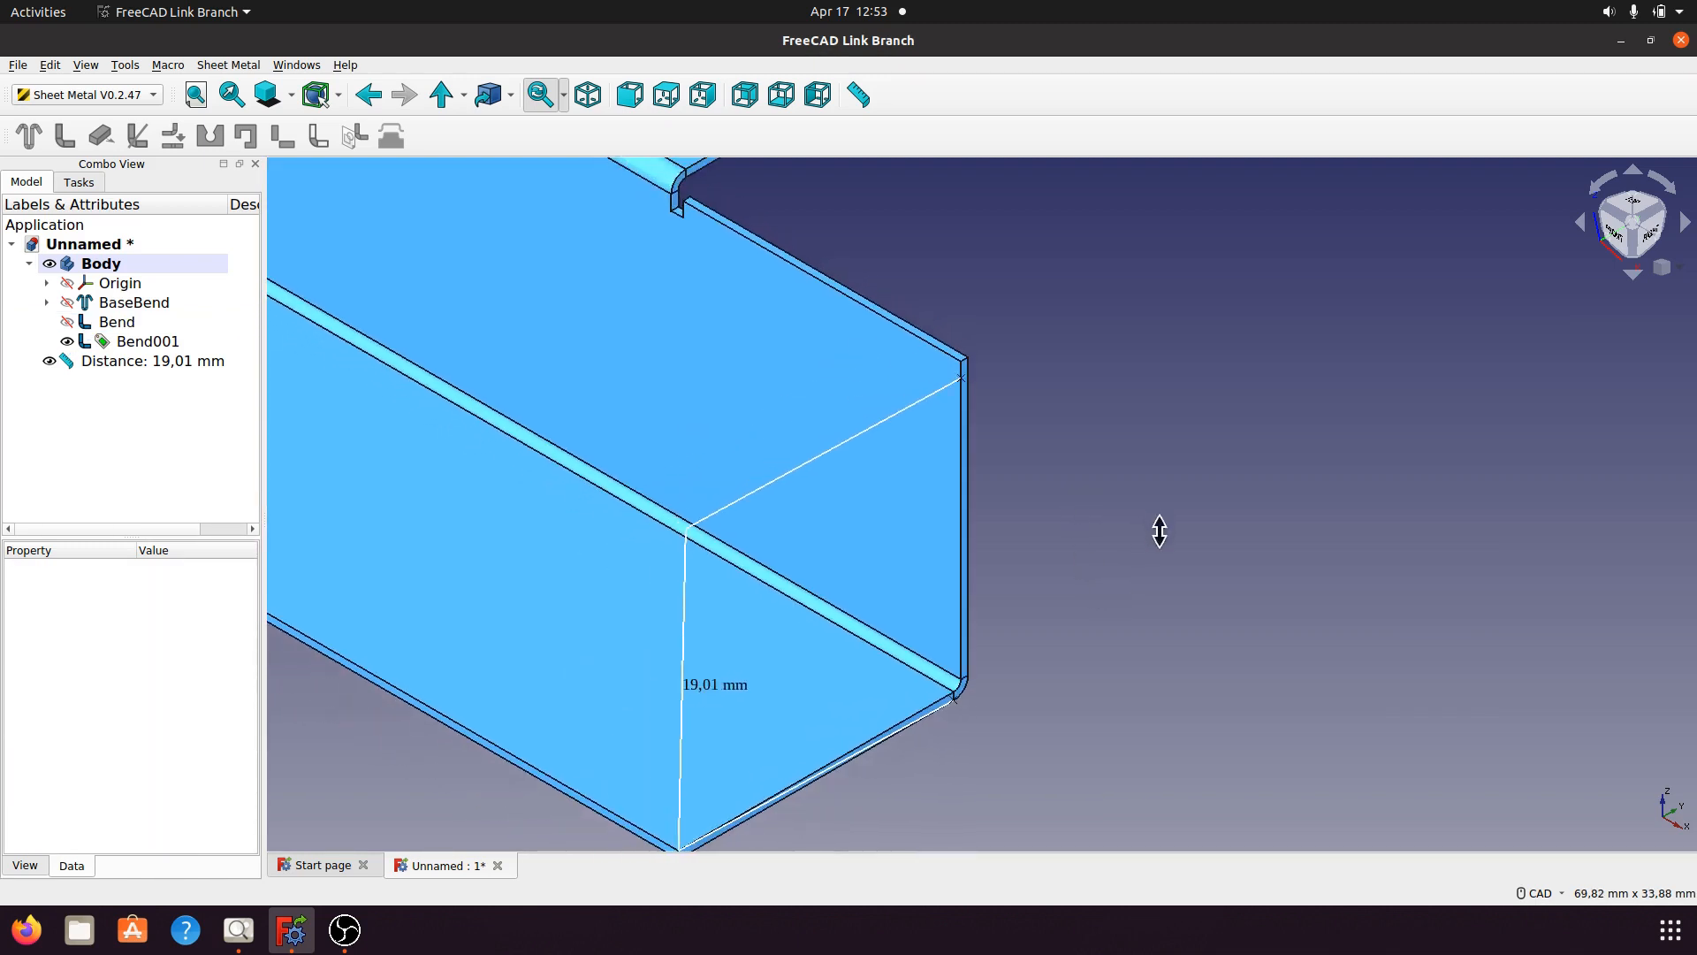
scroll(1159, 530, down, 1)
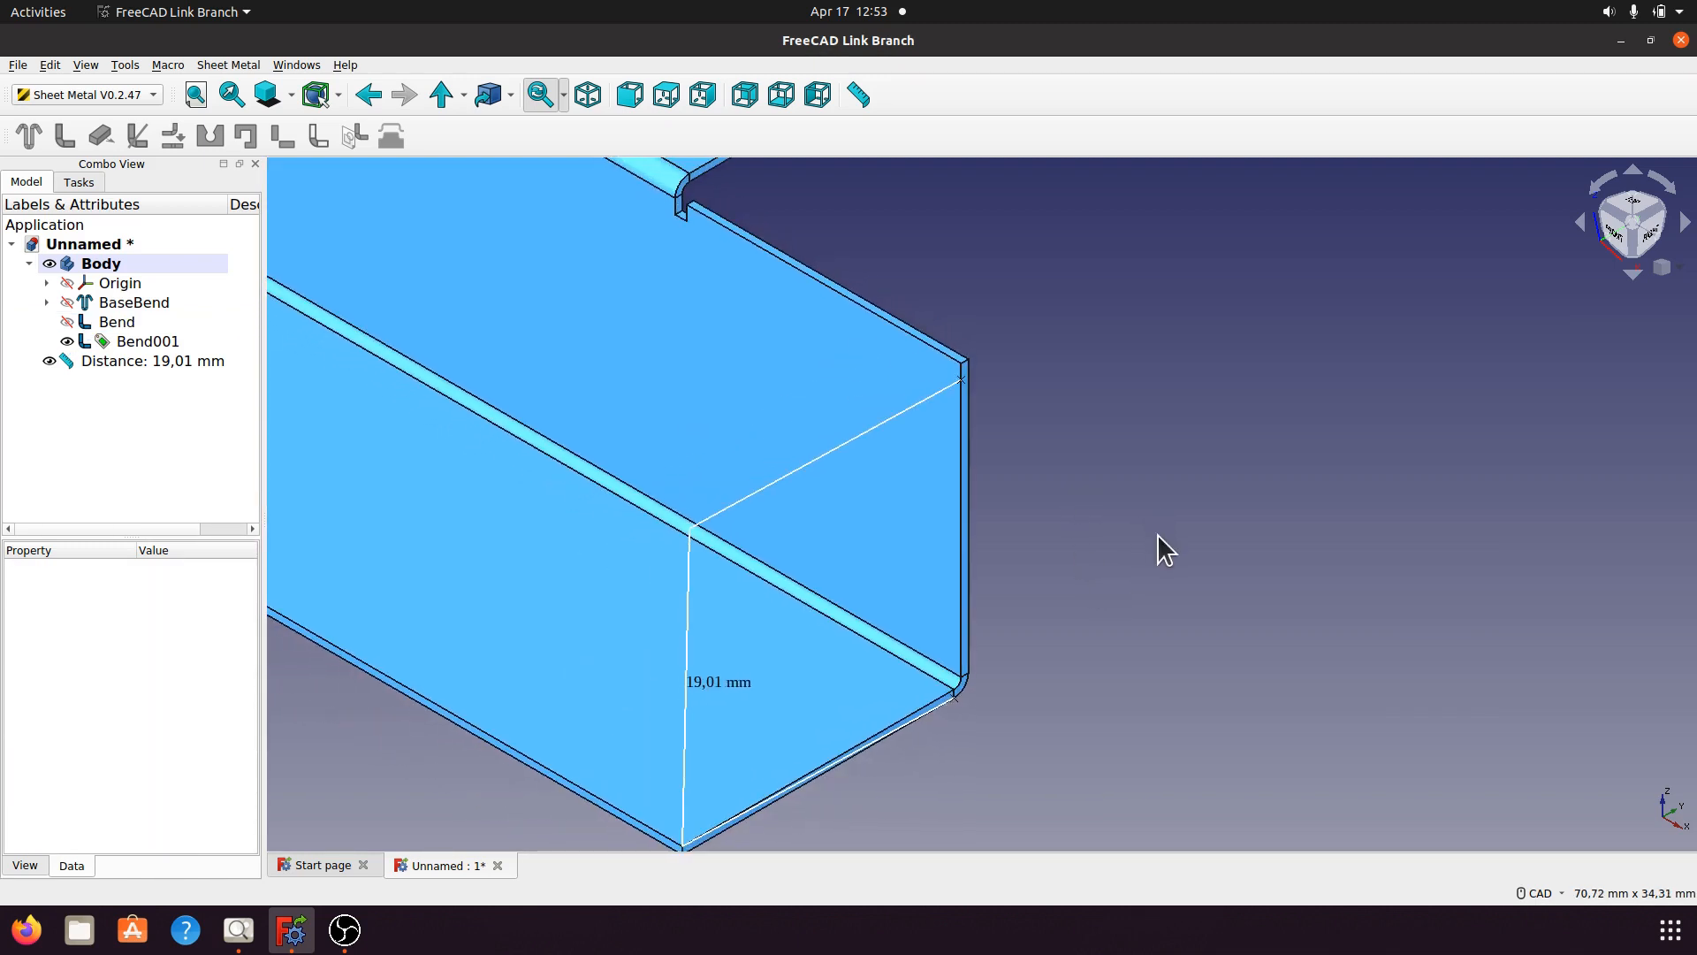
Delete the distance measurement taken on the upright wall.
click(148, 362)
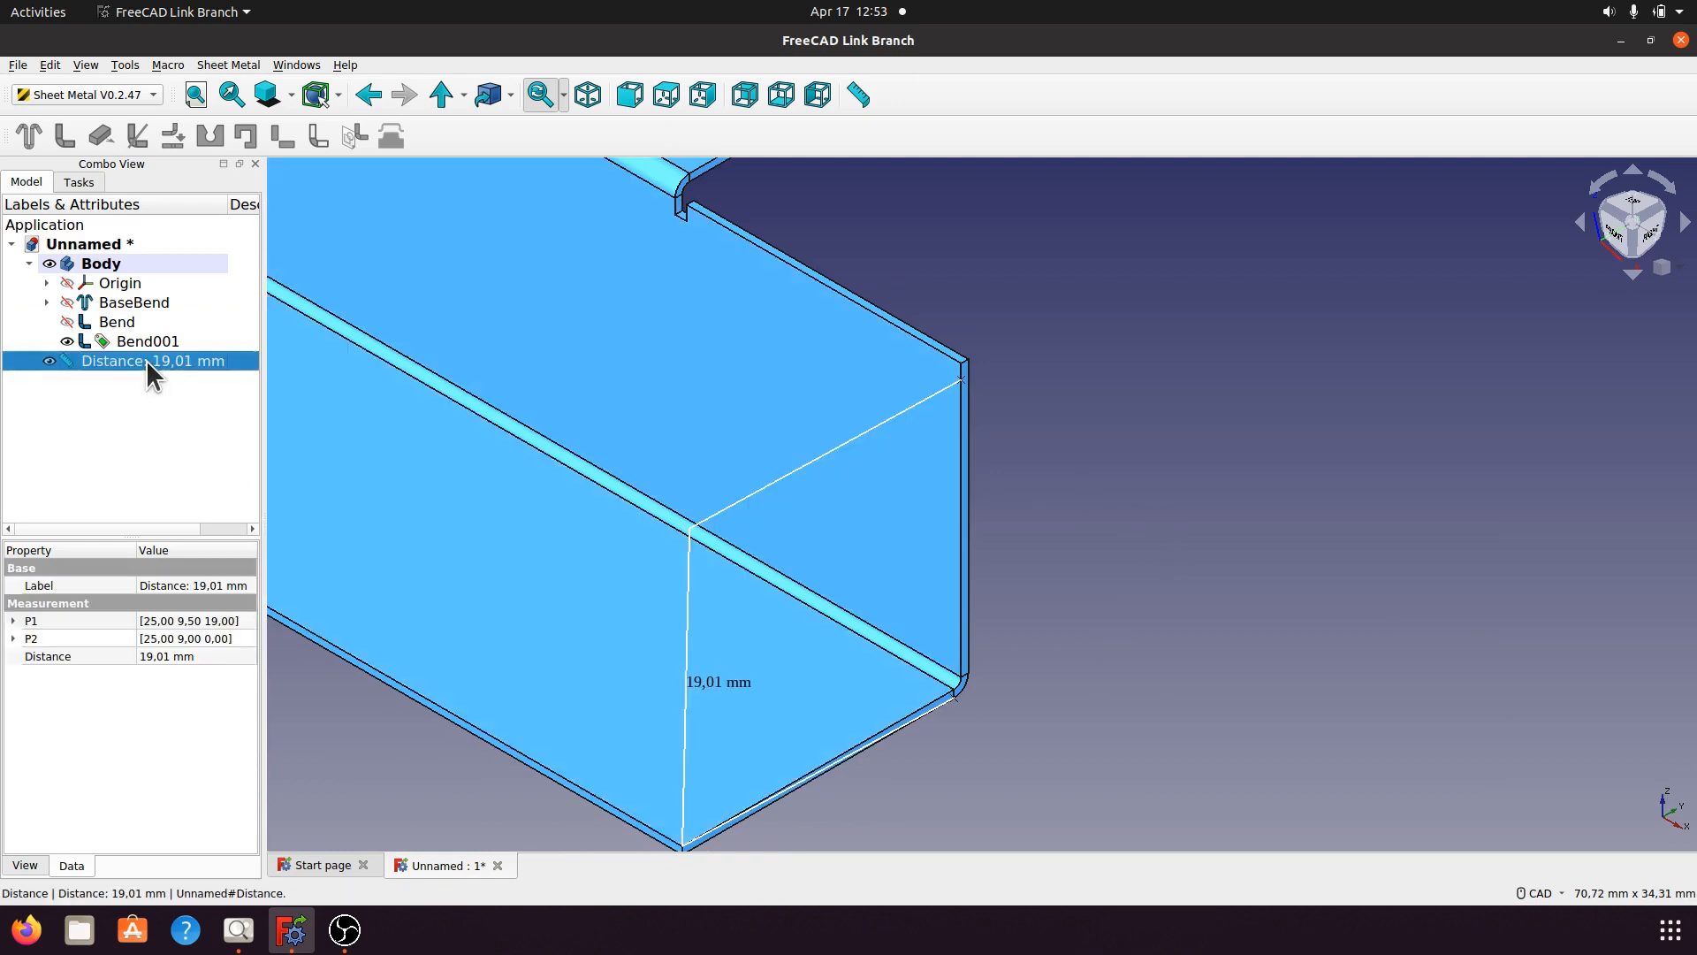
right_click(145, 359)
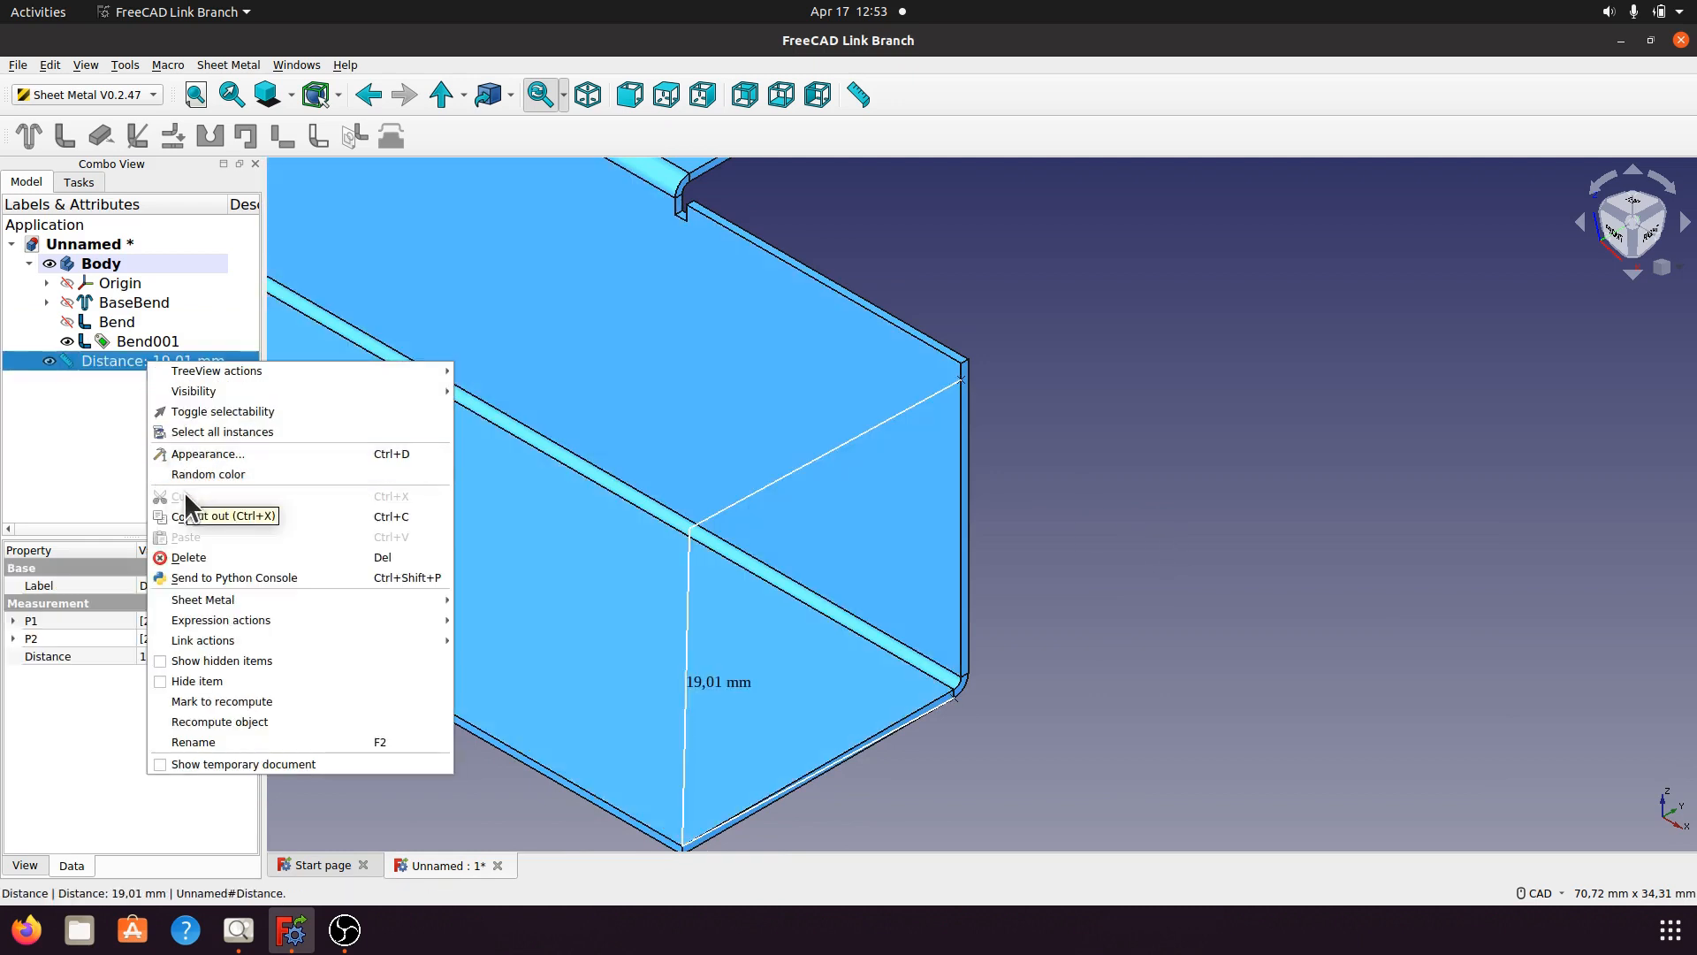
click(191, 559)
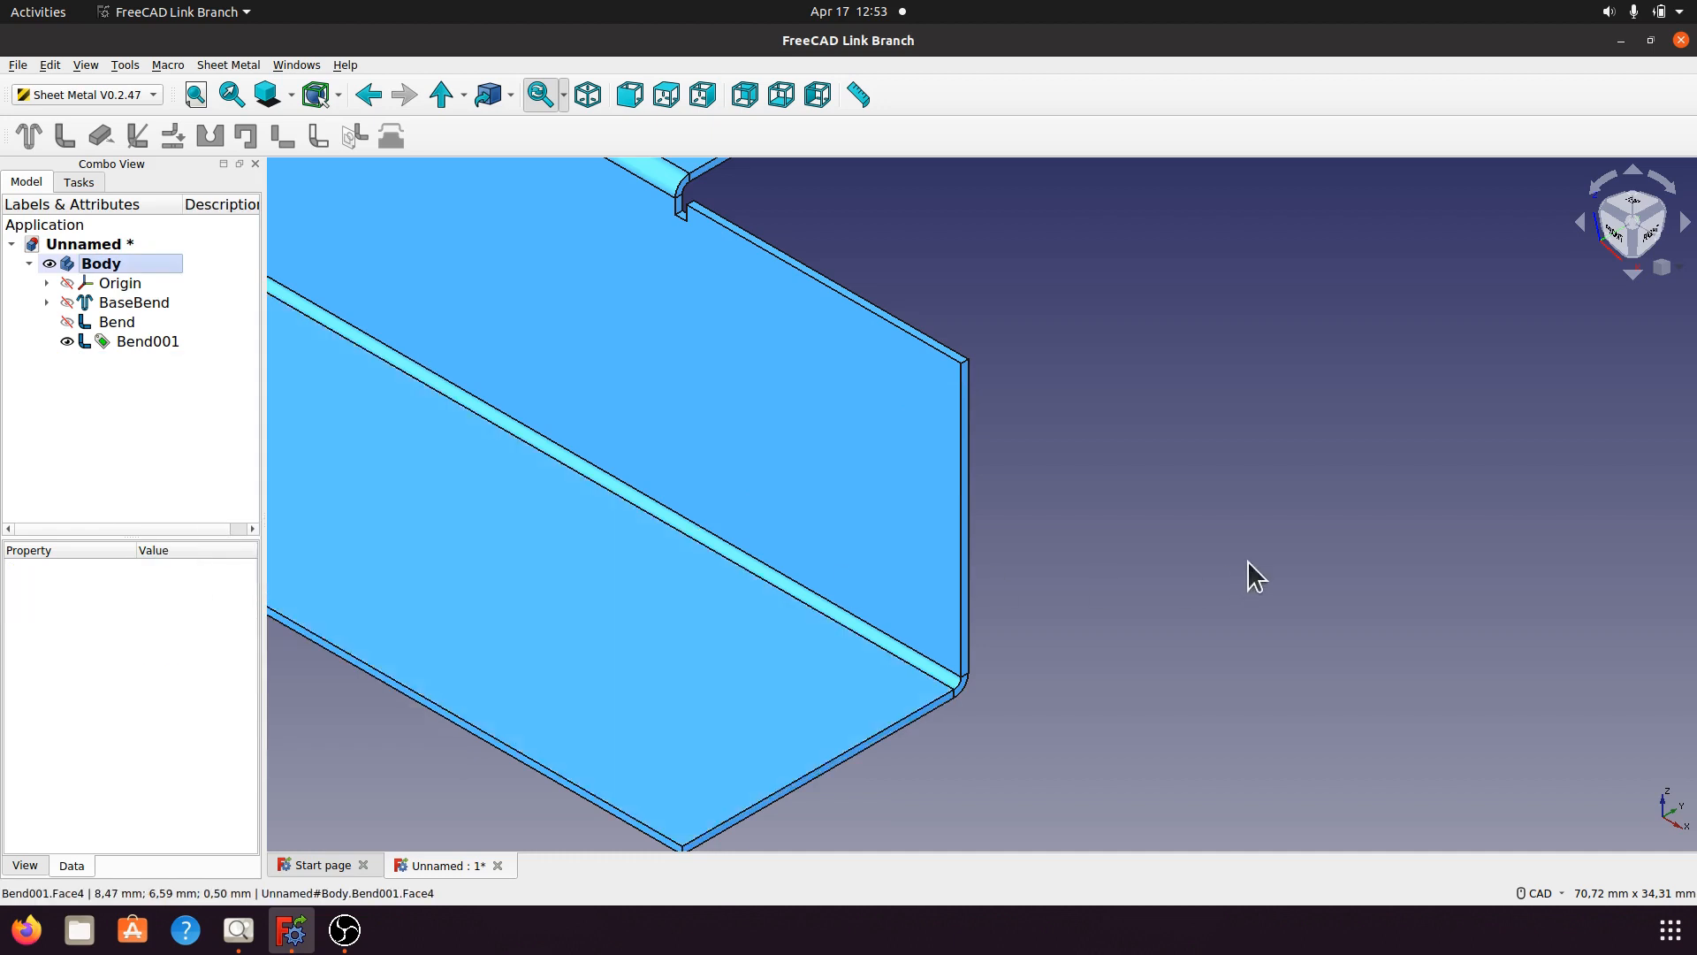
Measure the base's width from its front corner to the outer side of the upright wall at the bend, and delete the measurement.
scroll(1106, 481, down, 2)
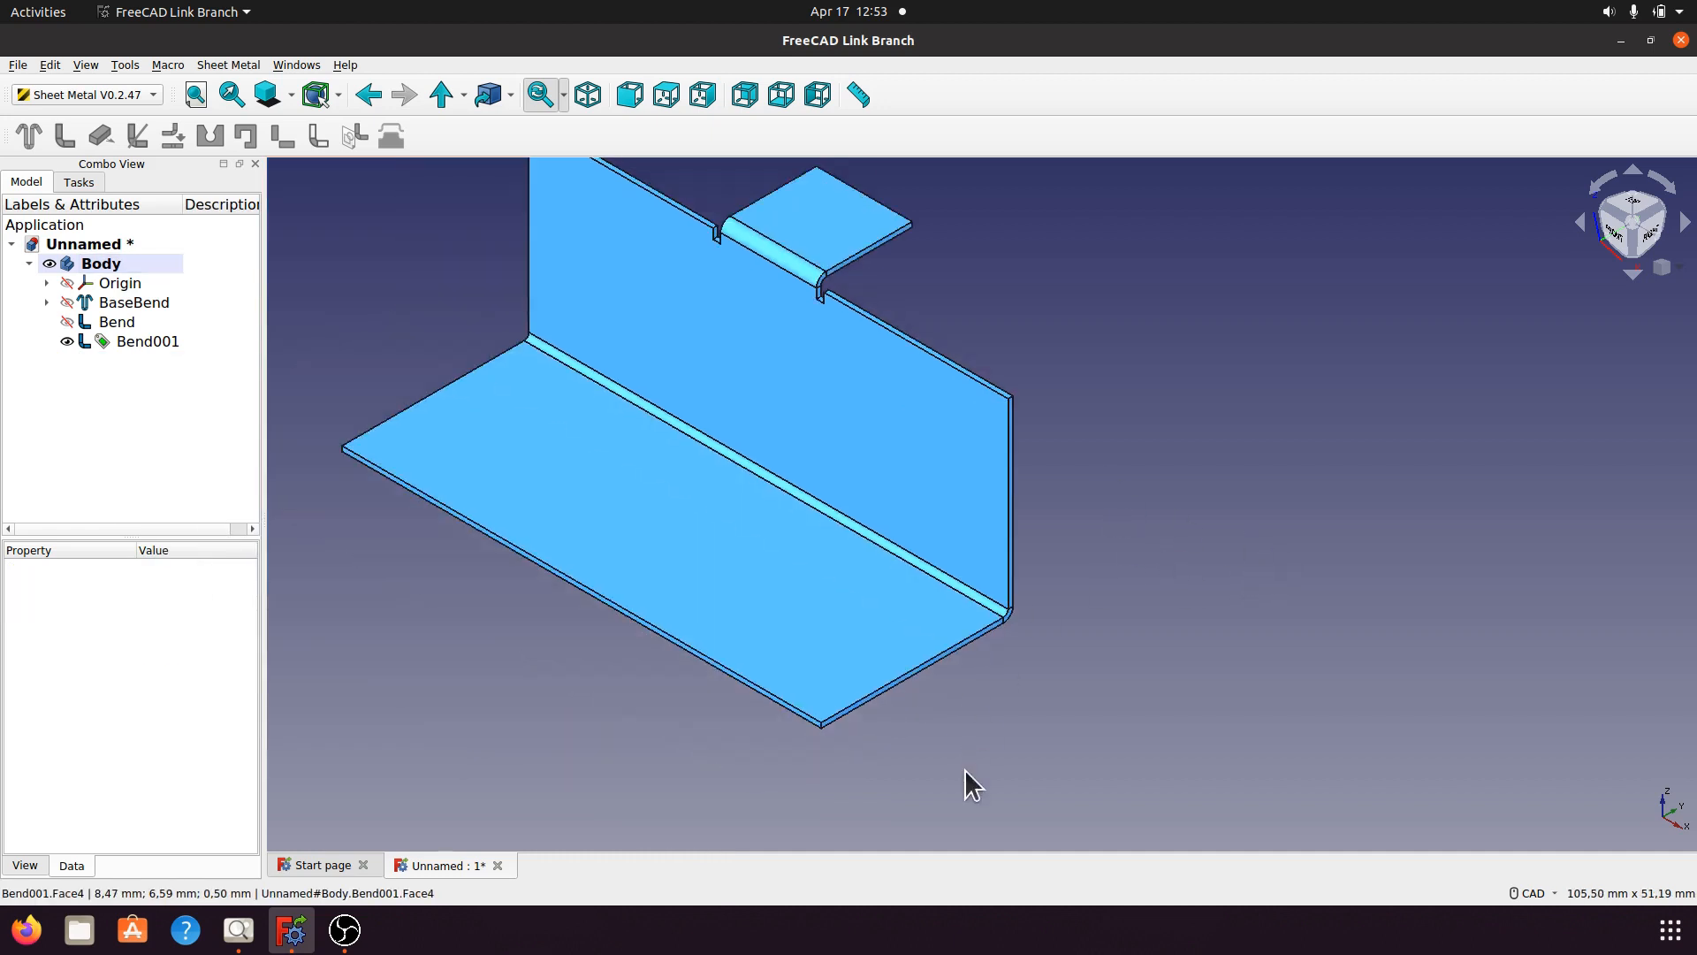
scroll(963, 769, up, 4)
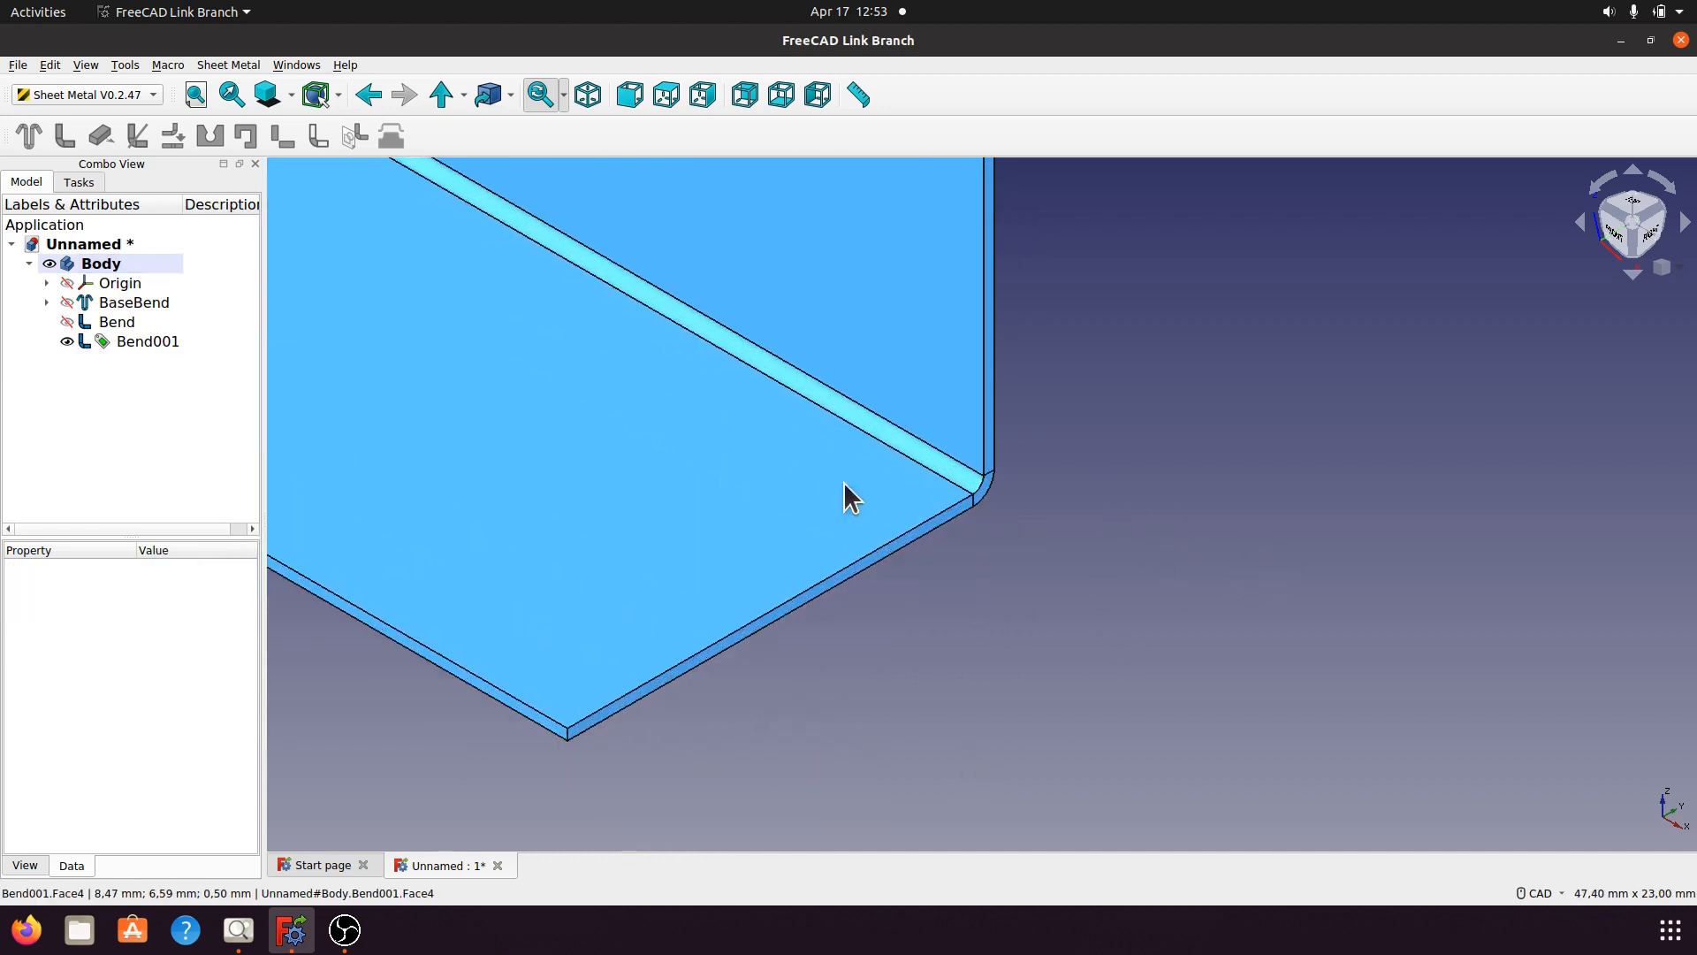
click(858, 95)
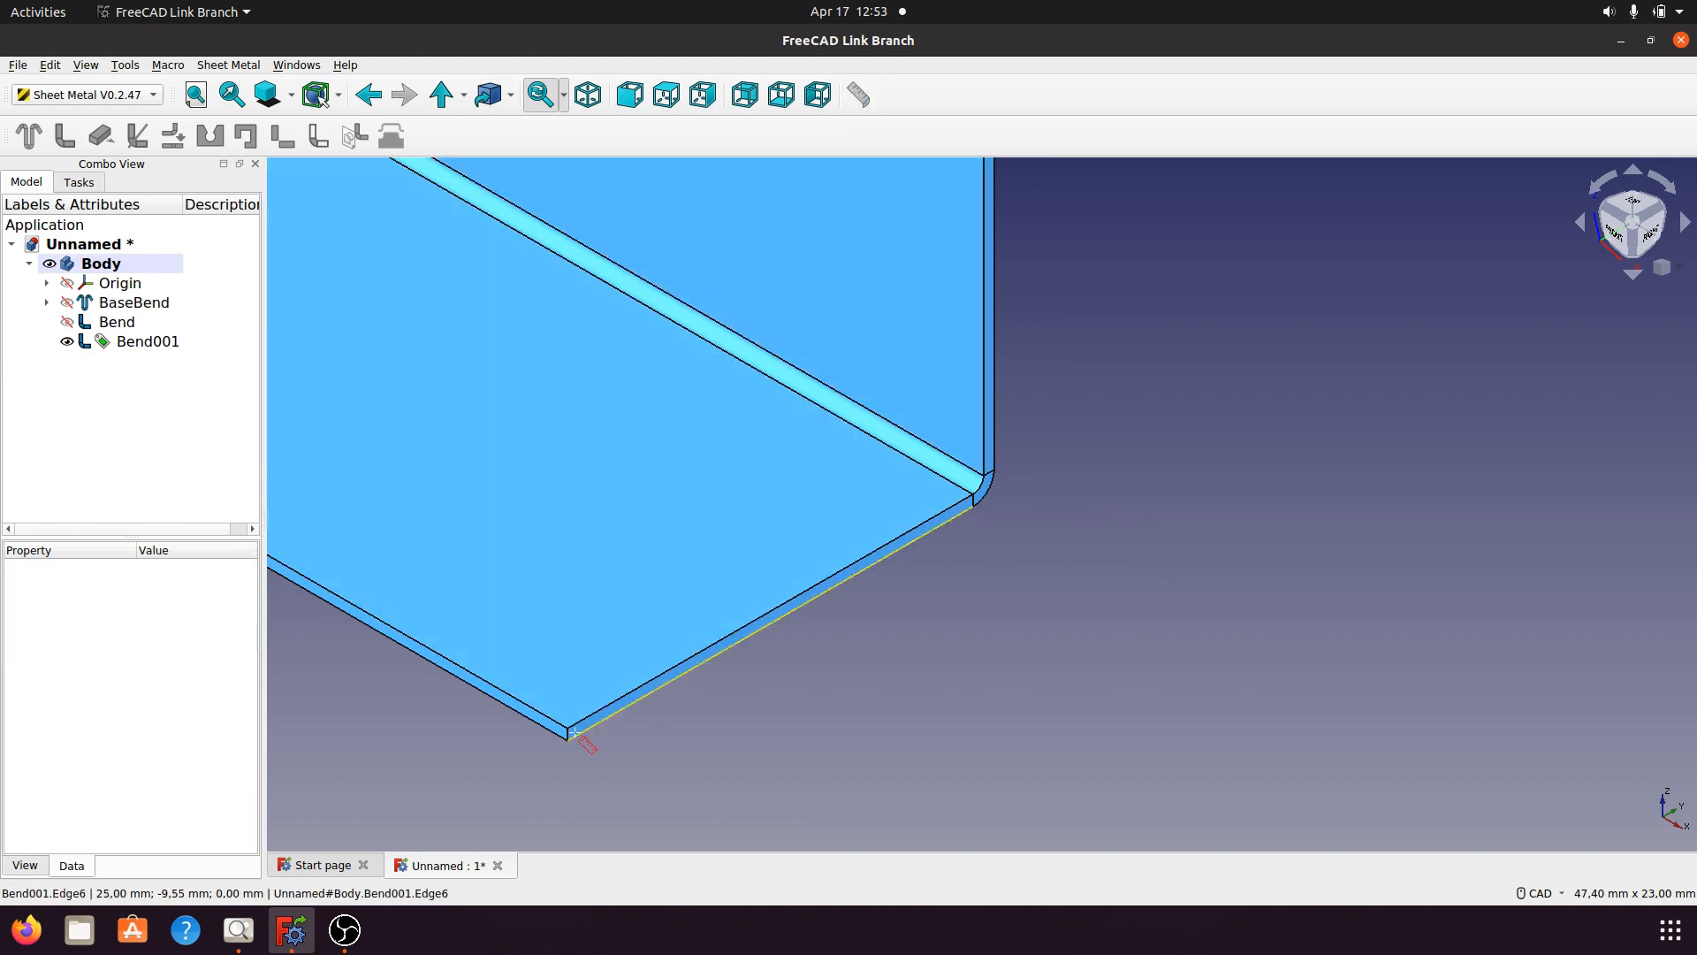
click(569, 728)
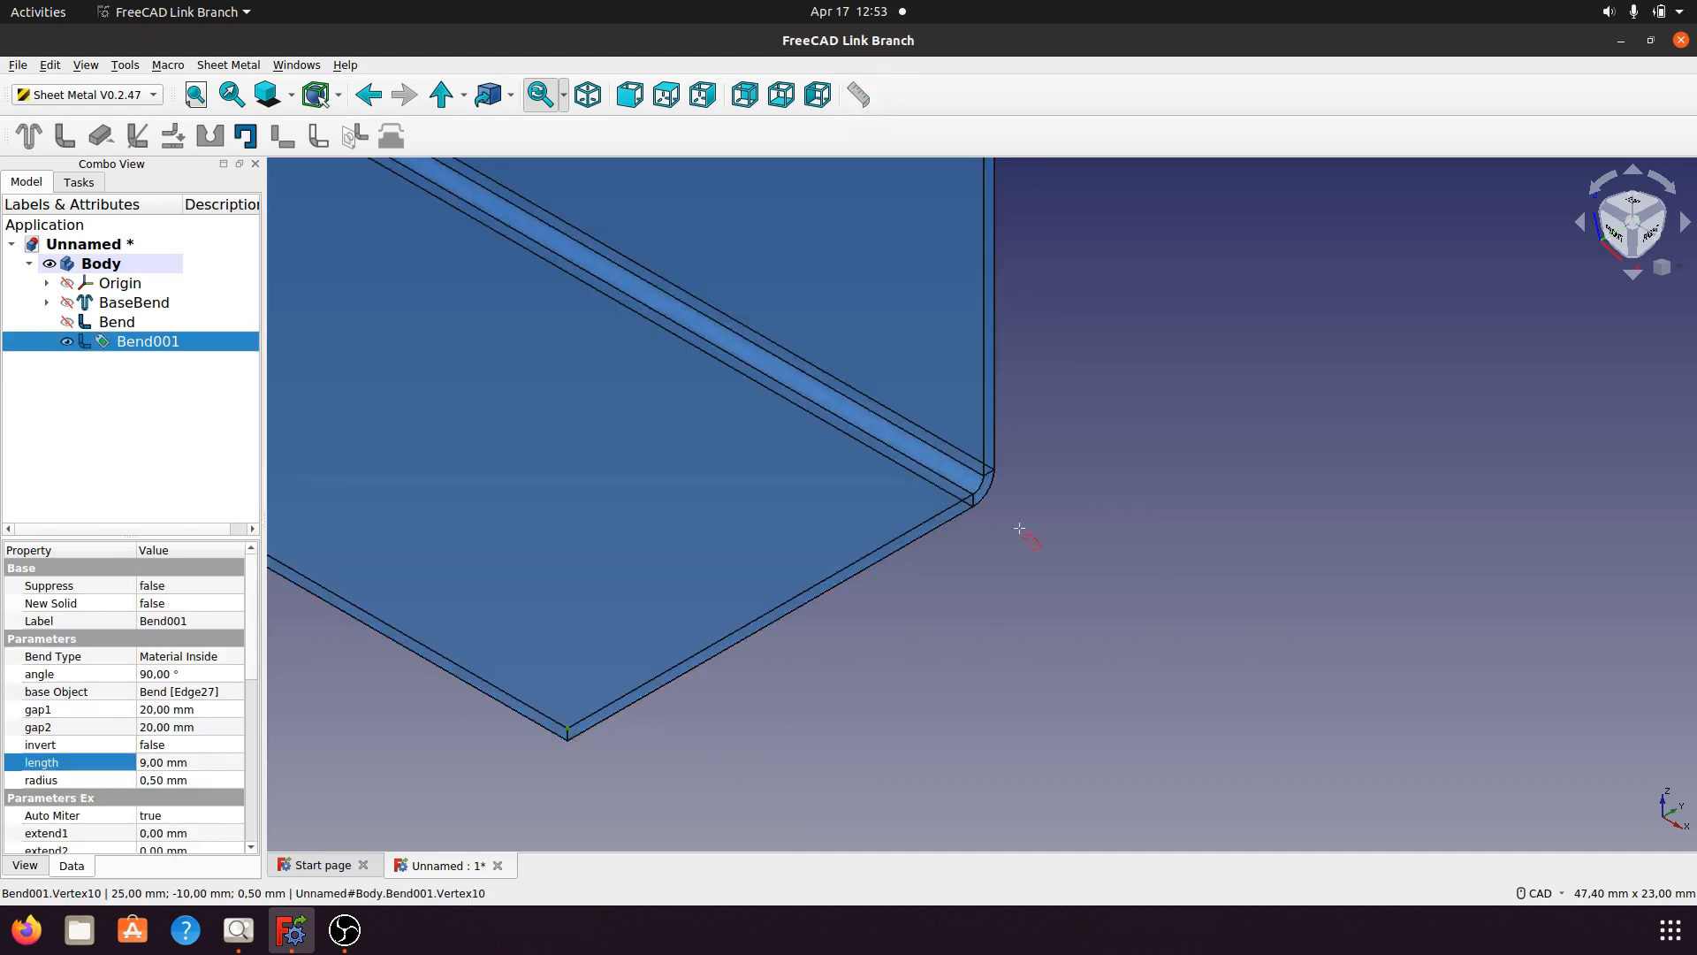
click(992, 478)
scroll(1112, 594, down, 3)
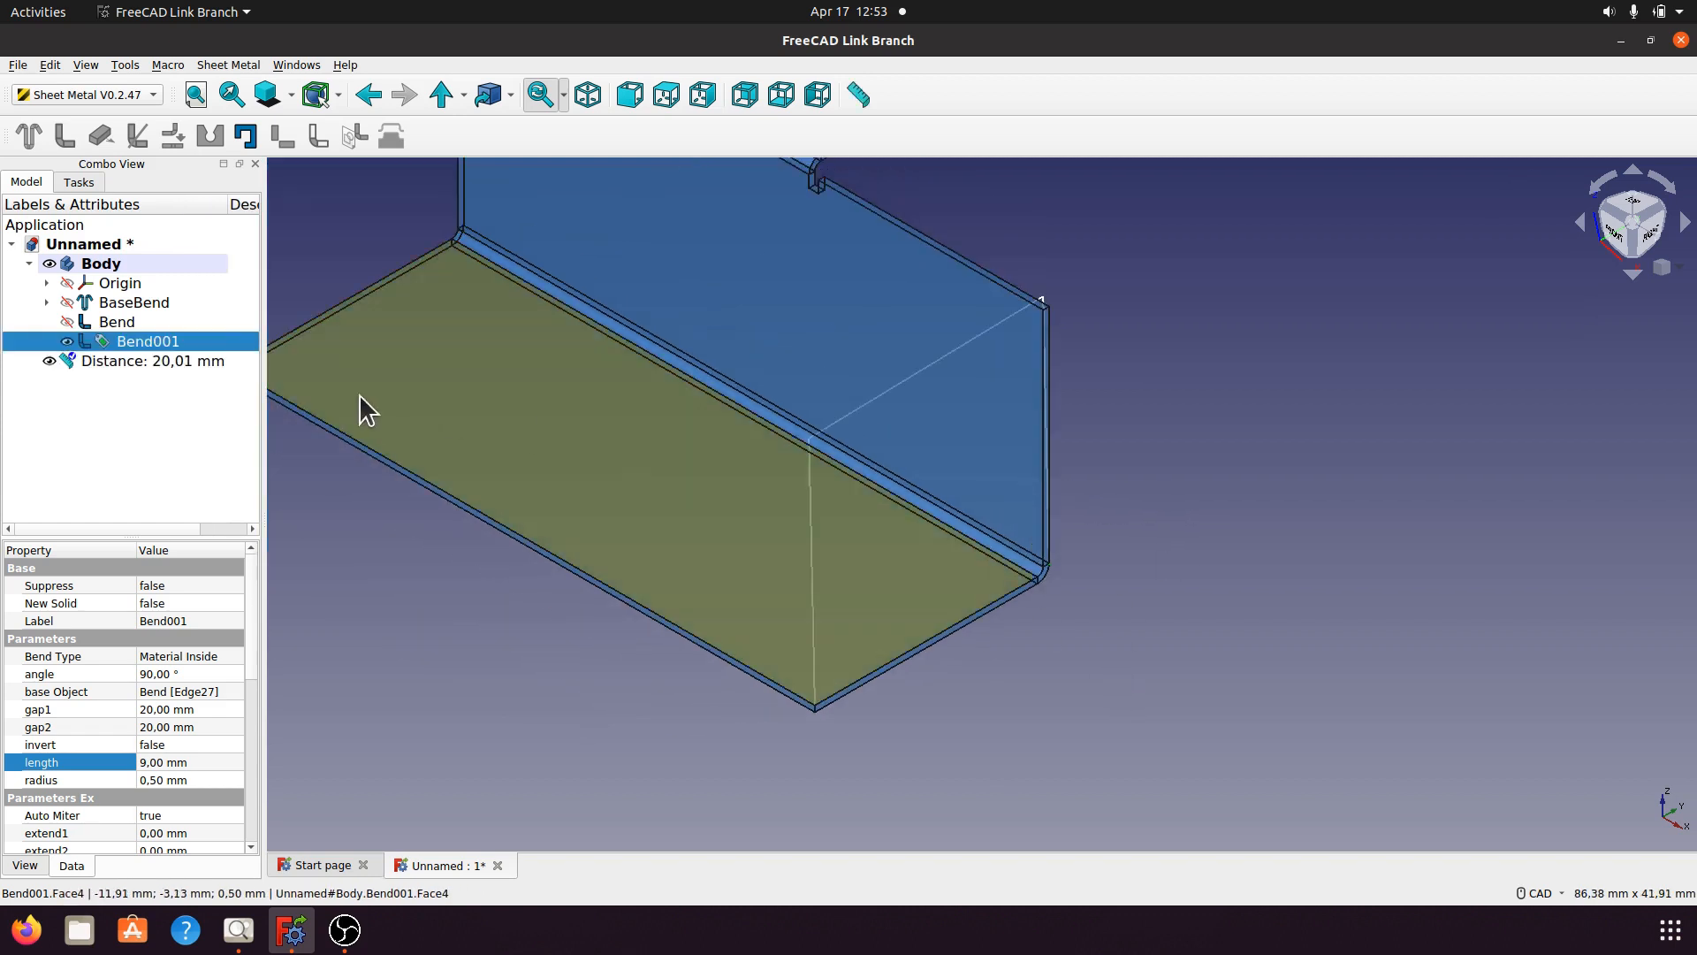
right_click(139, 362)
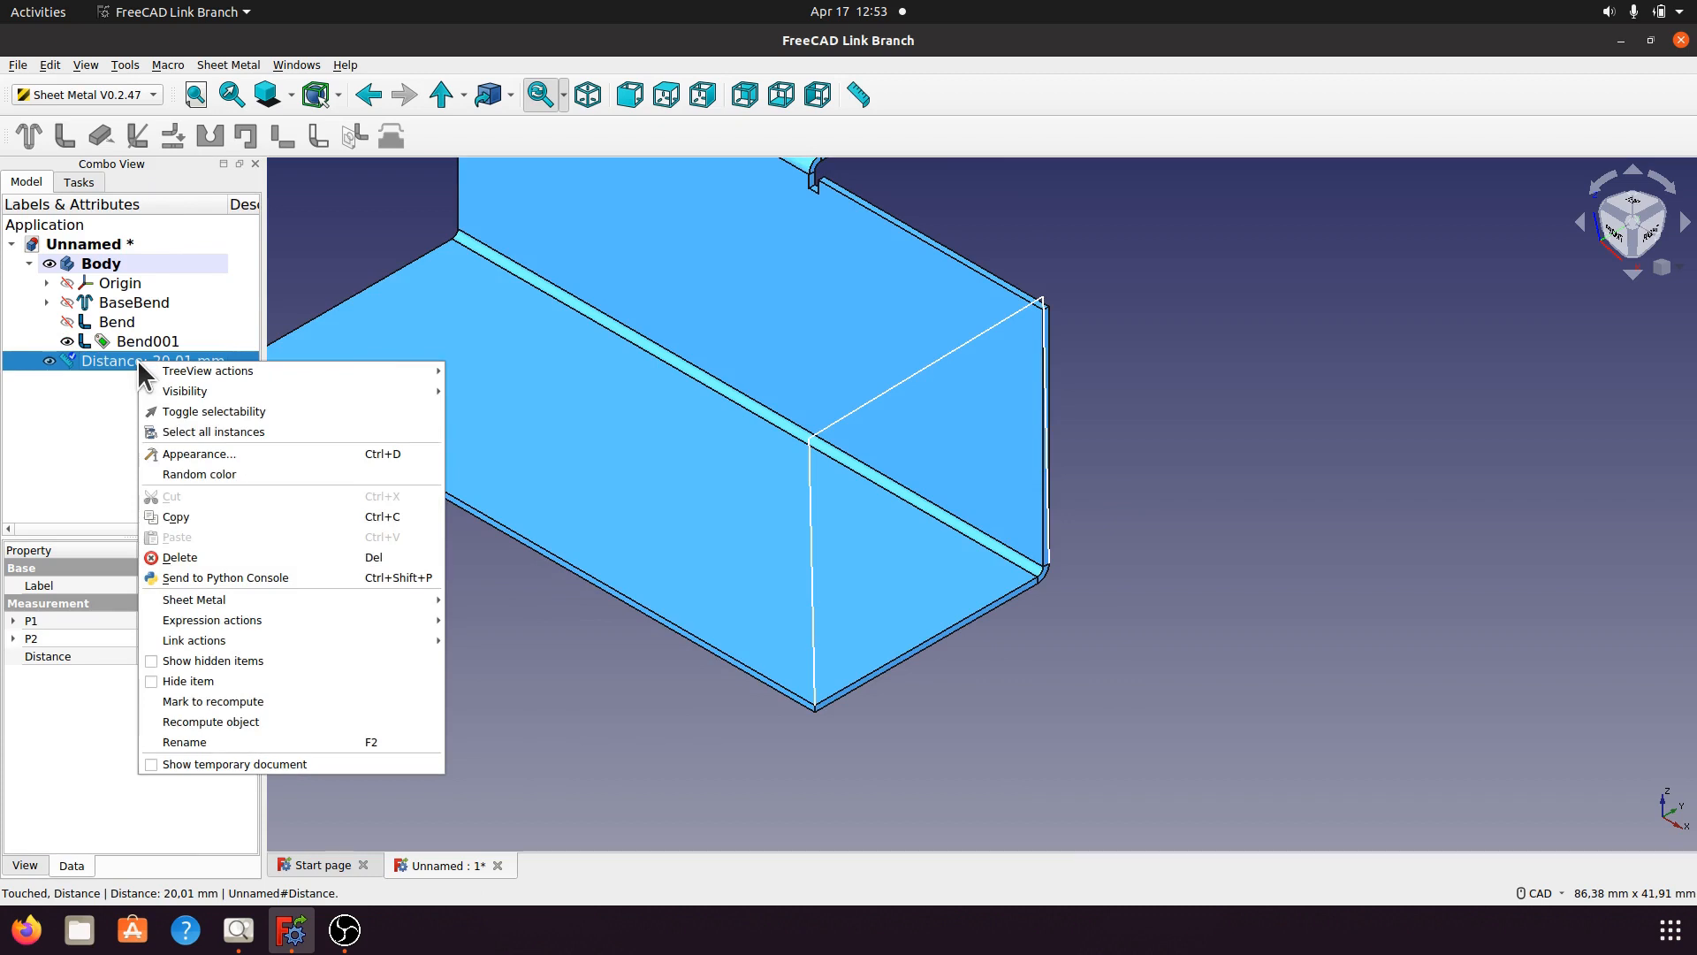
click(183, 555)
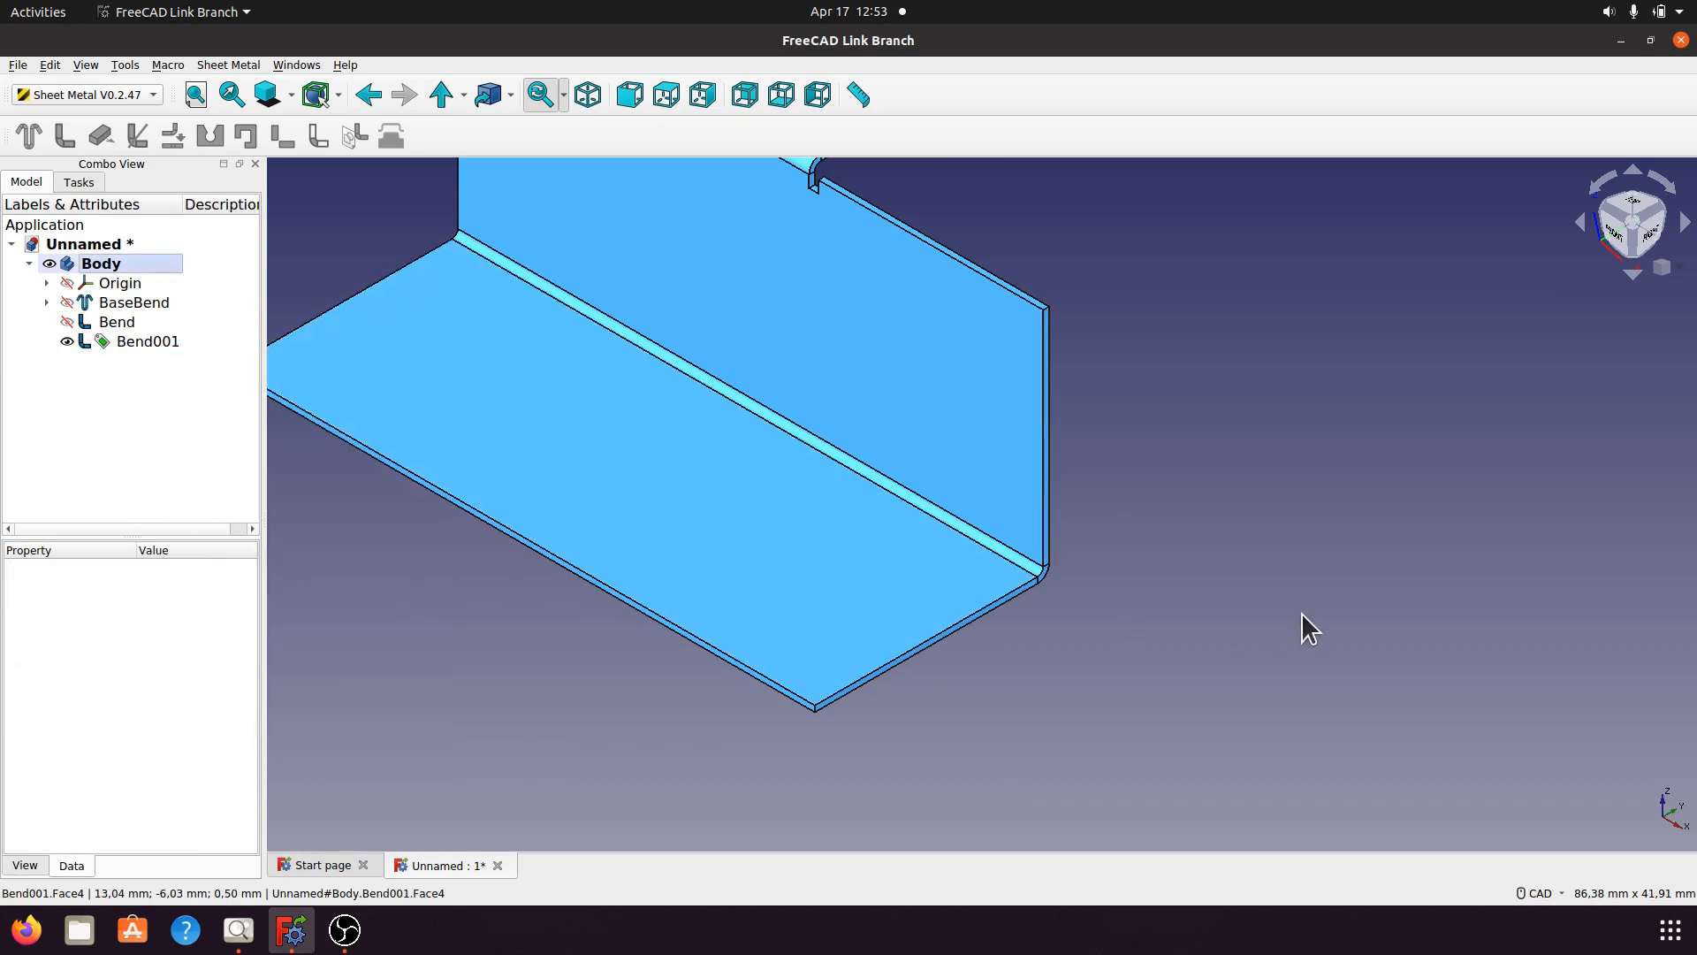
scroll(910, 703, down, 3)
scroll(891, 407, up, 2)
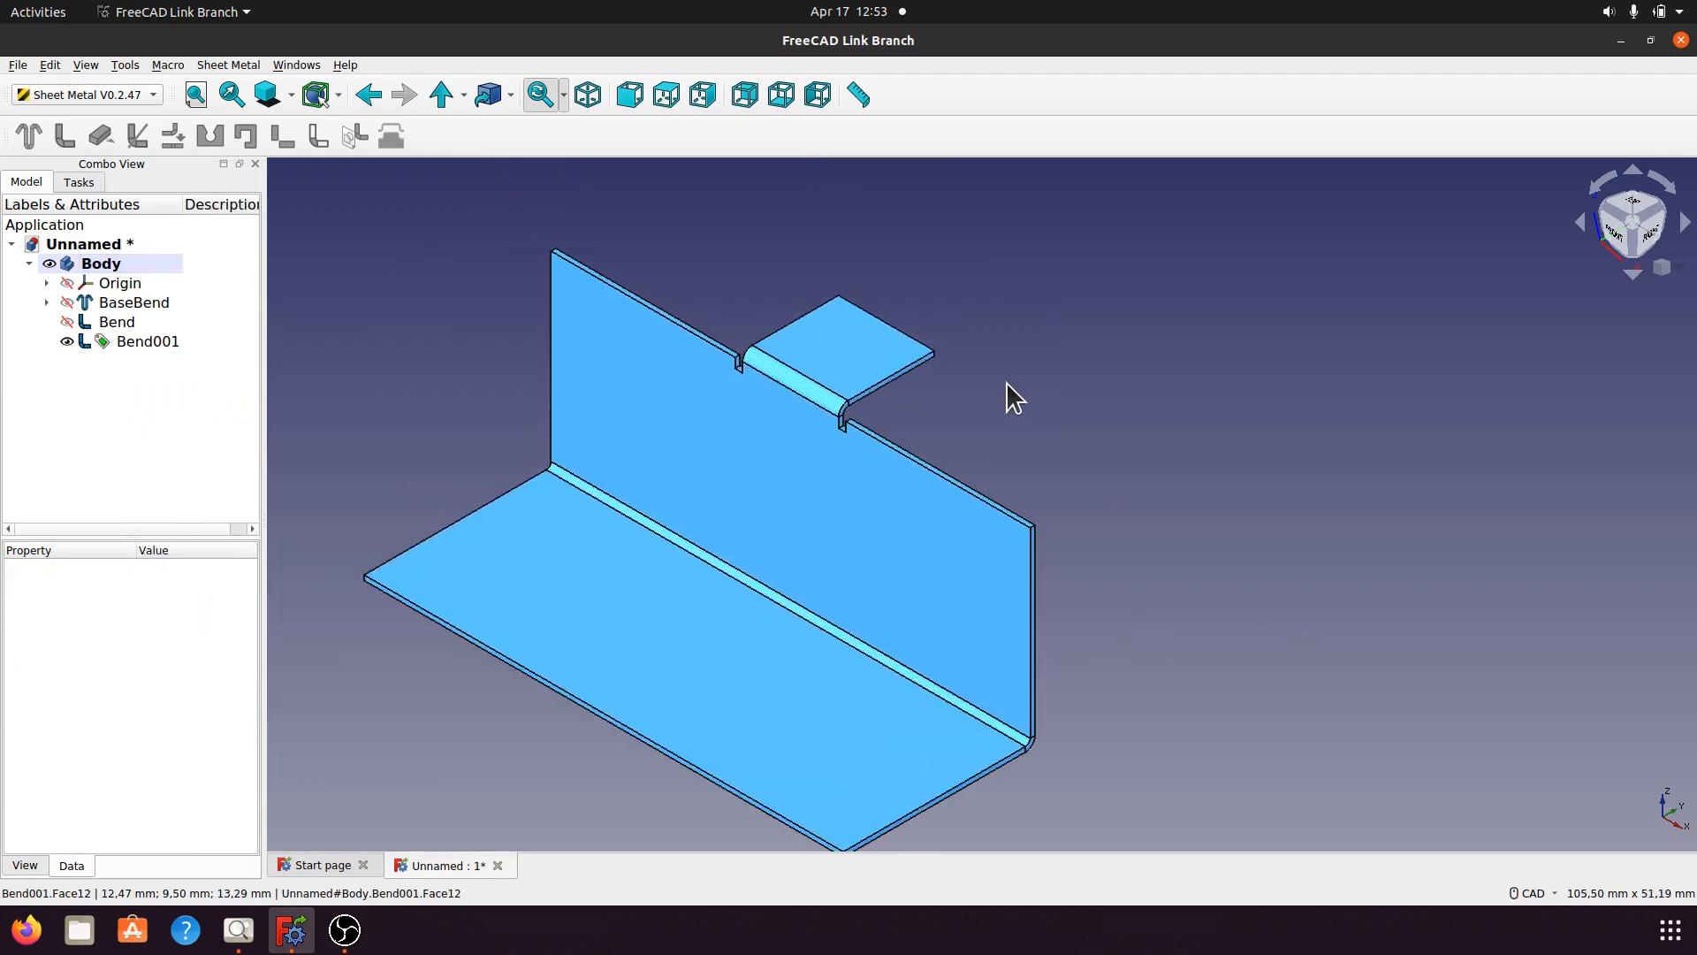
Check the Practice 07.jpg drawing and start a Part Design sketch on the top face of the tab.
click(238, 930)
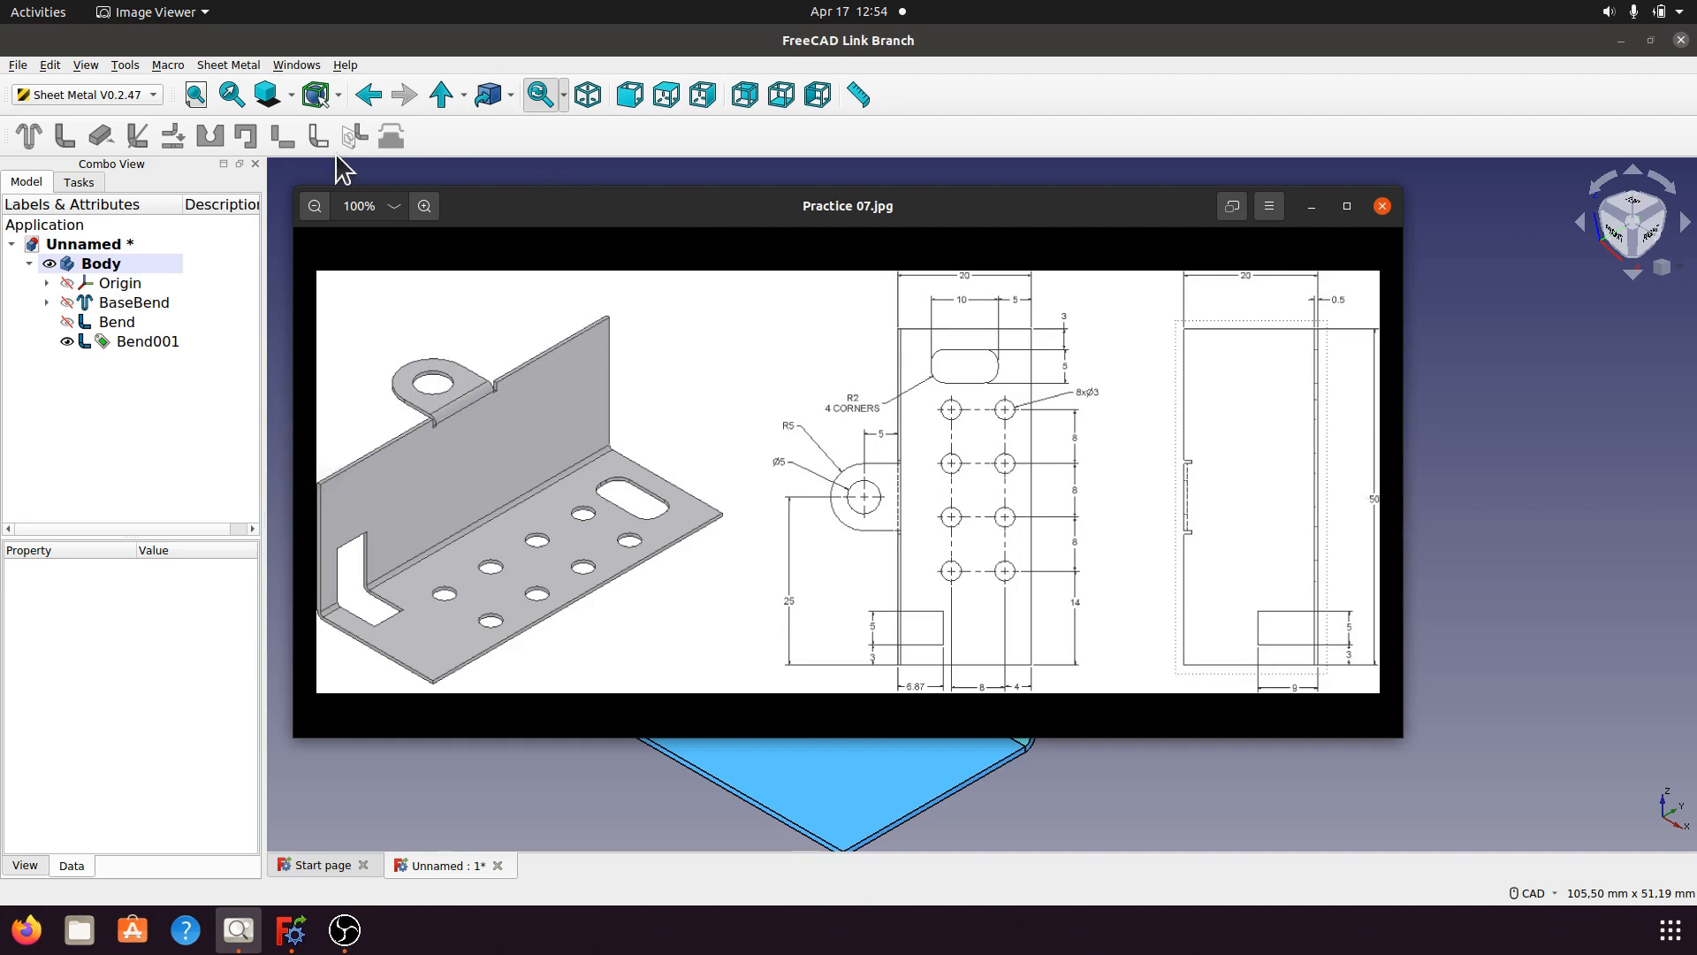
click(1312, 209)
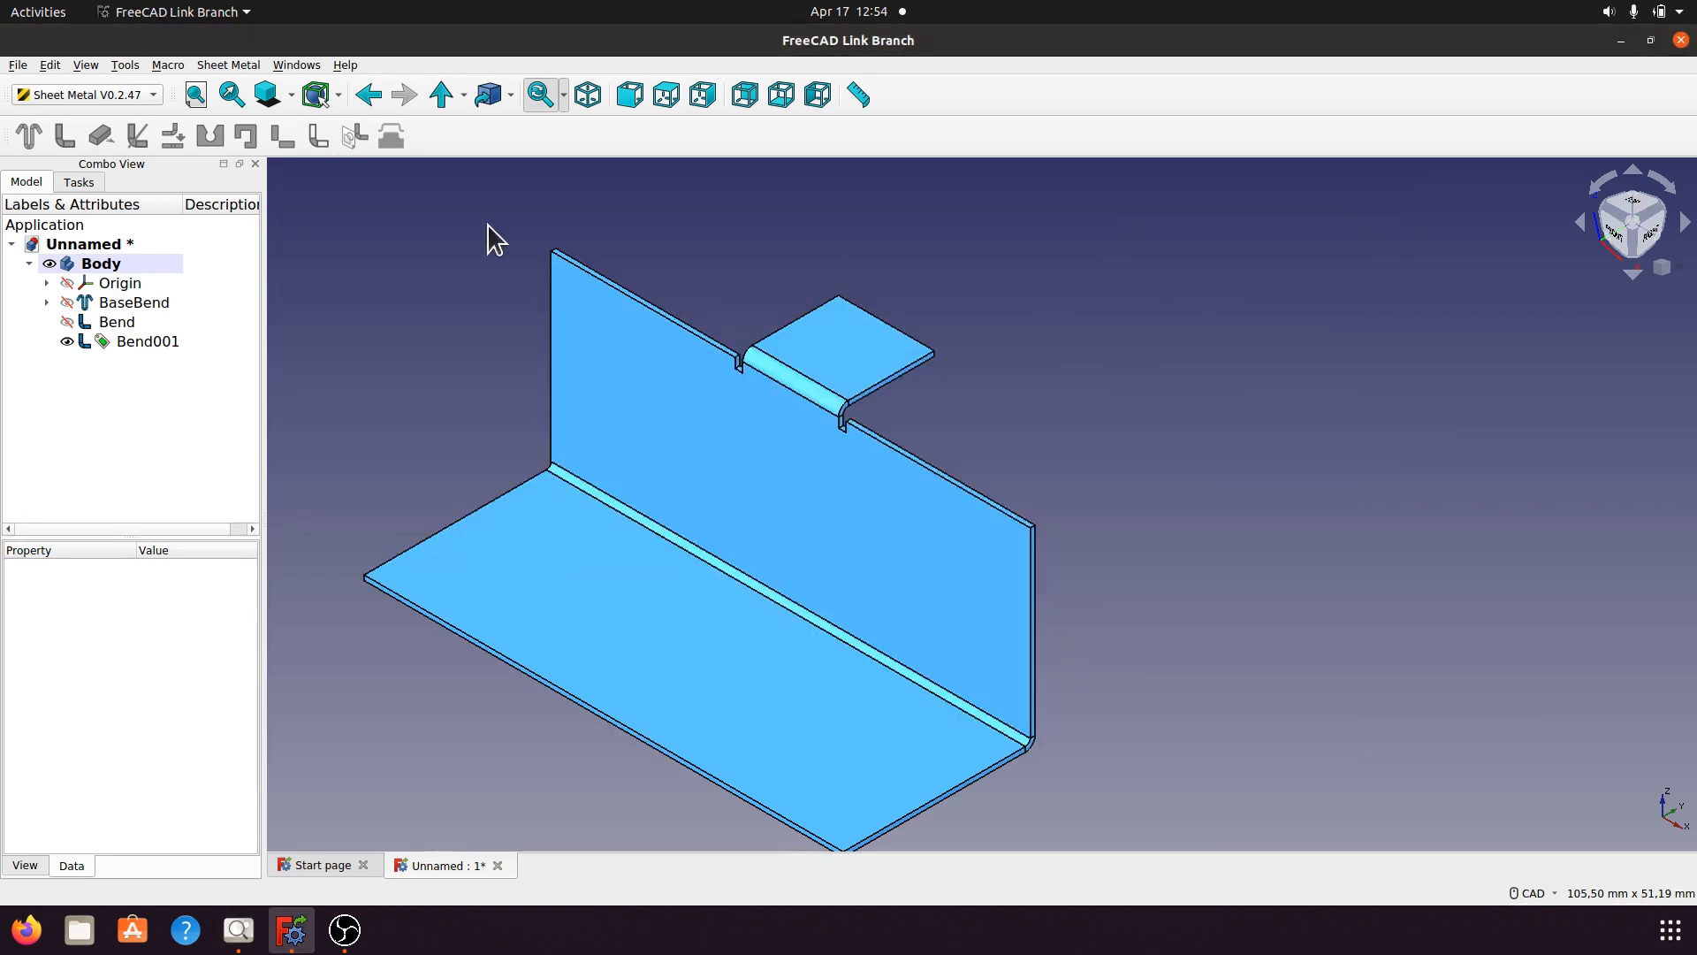
click(152, 94)
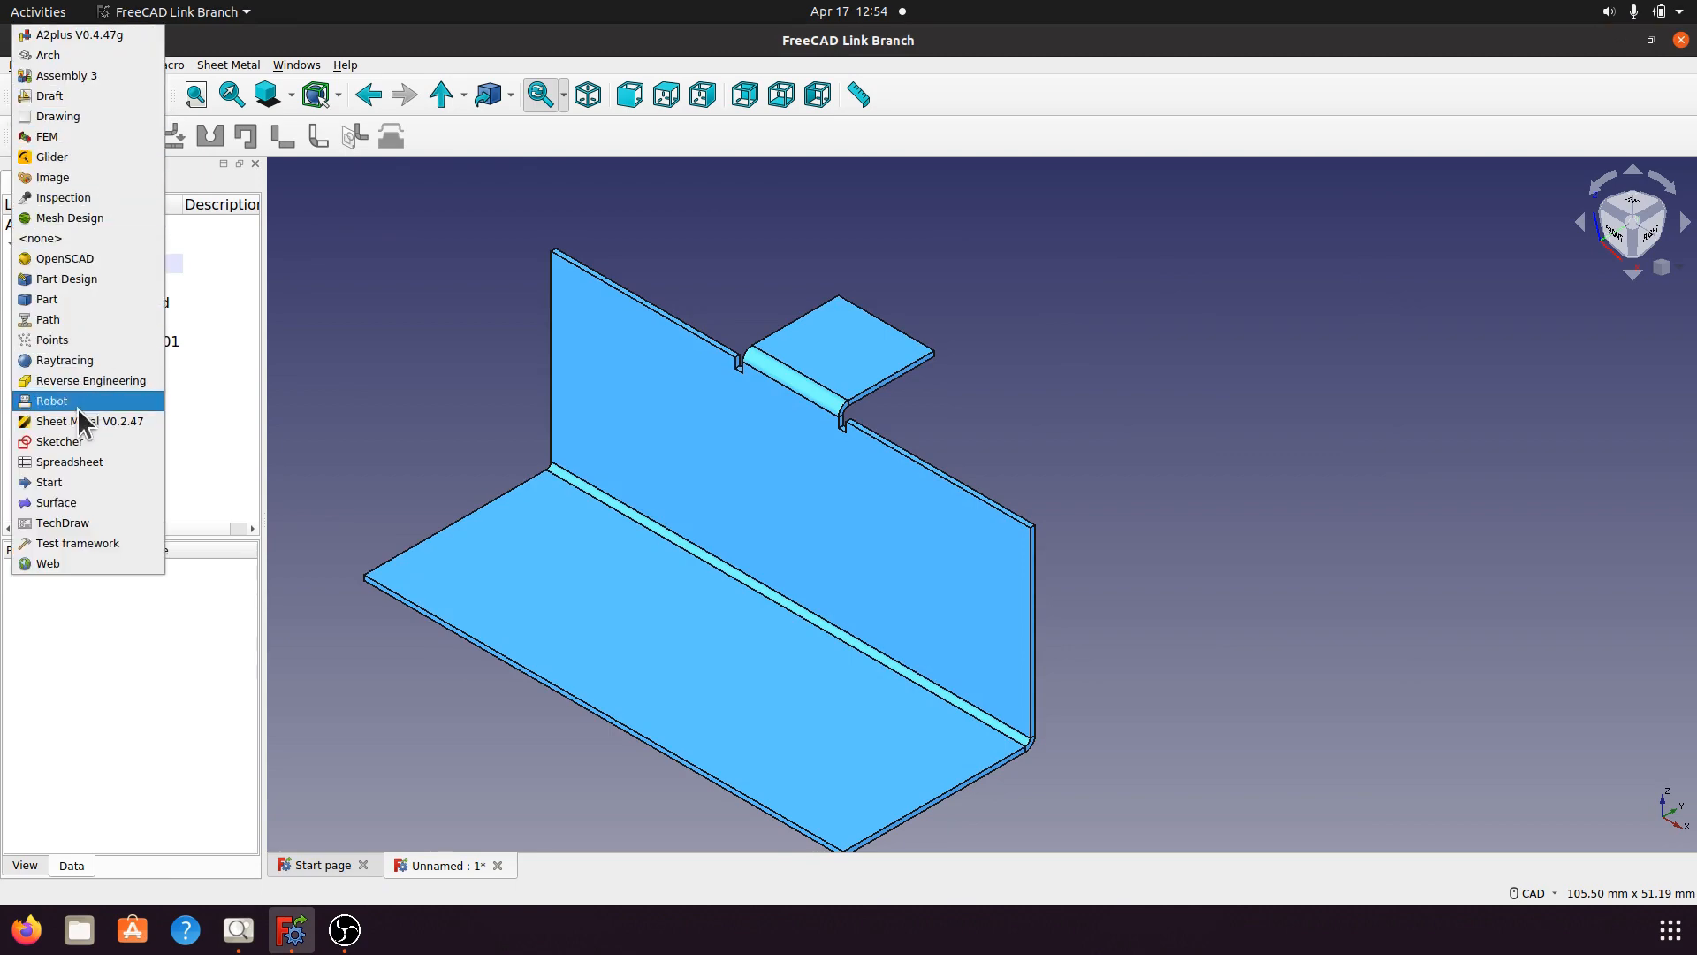
click(77, 281)
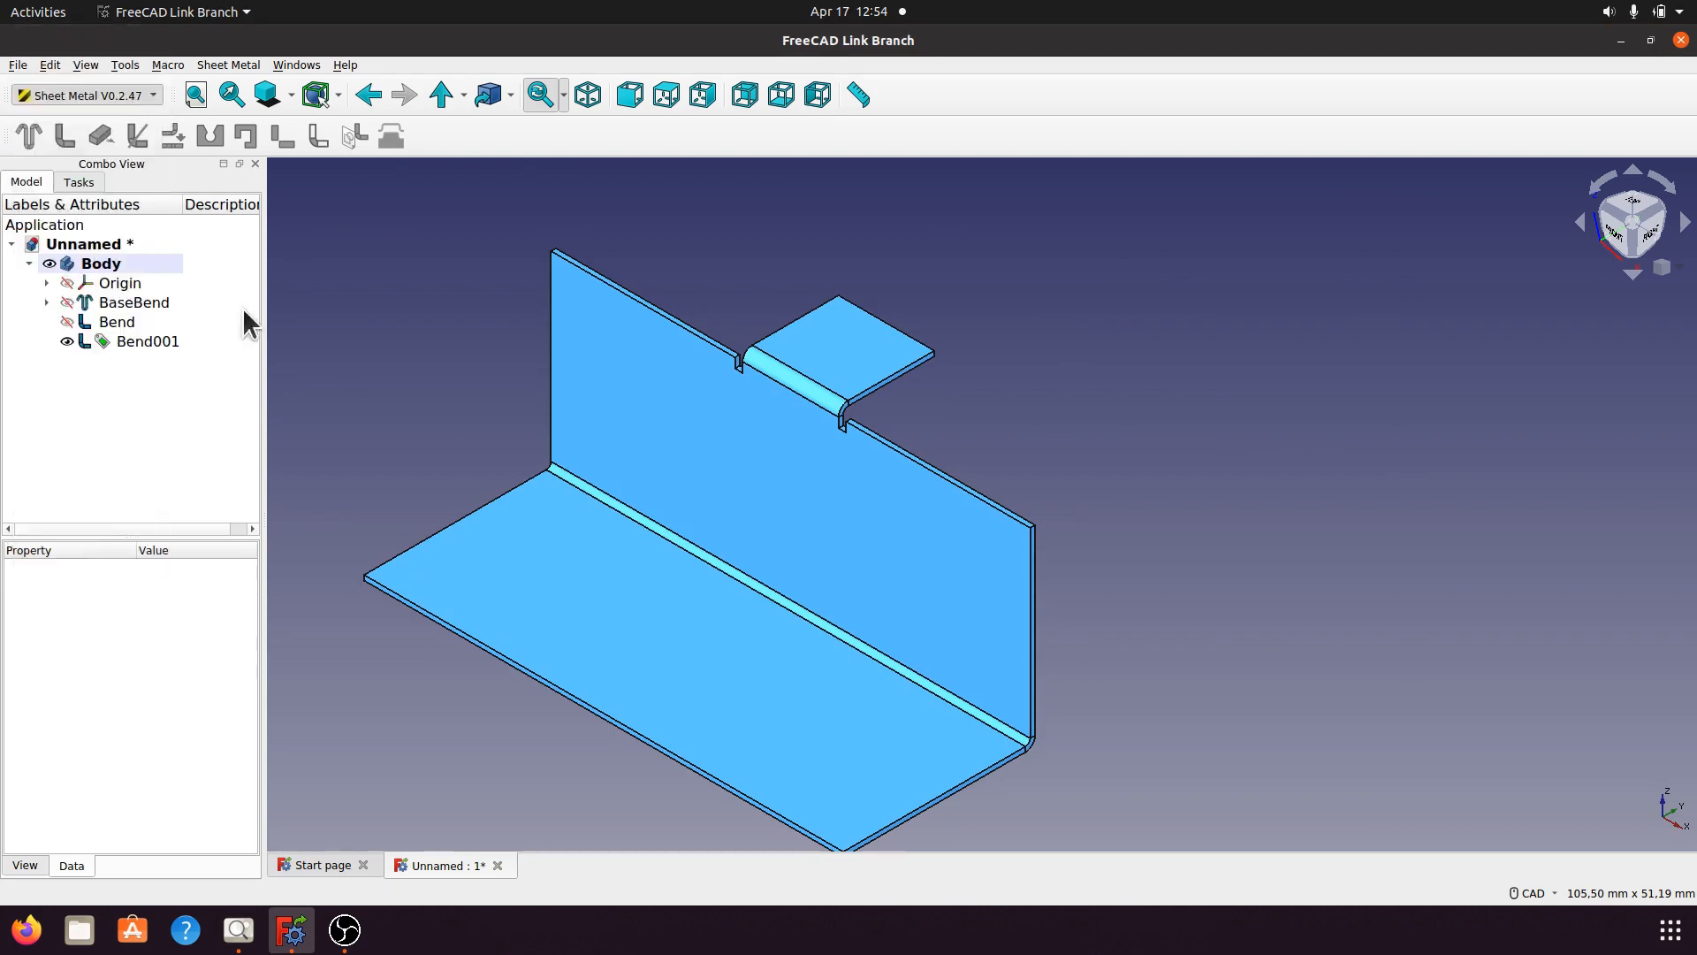
click(845, 341)
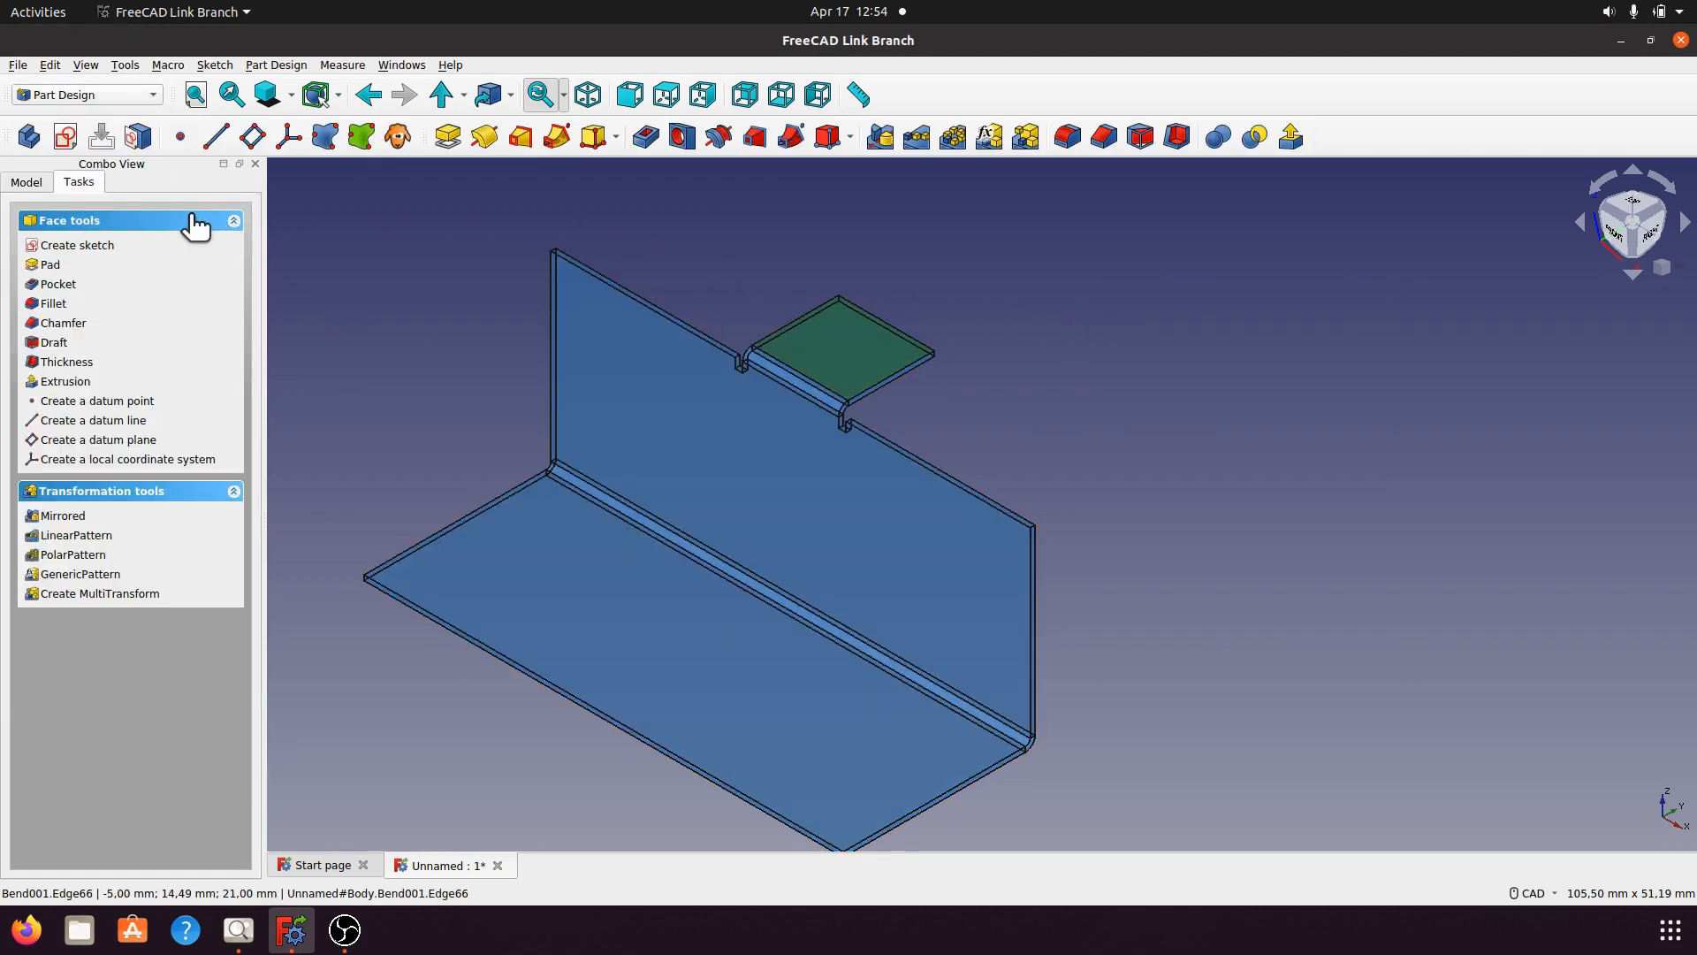
click(65, 137)
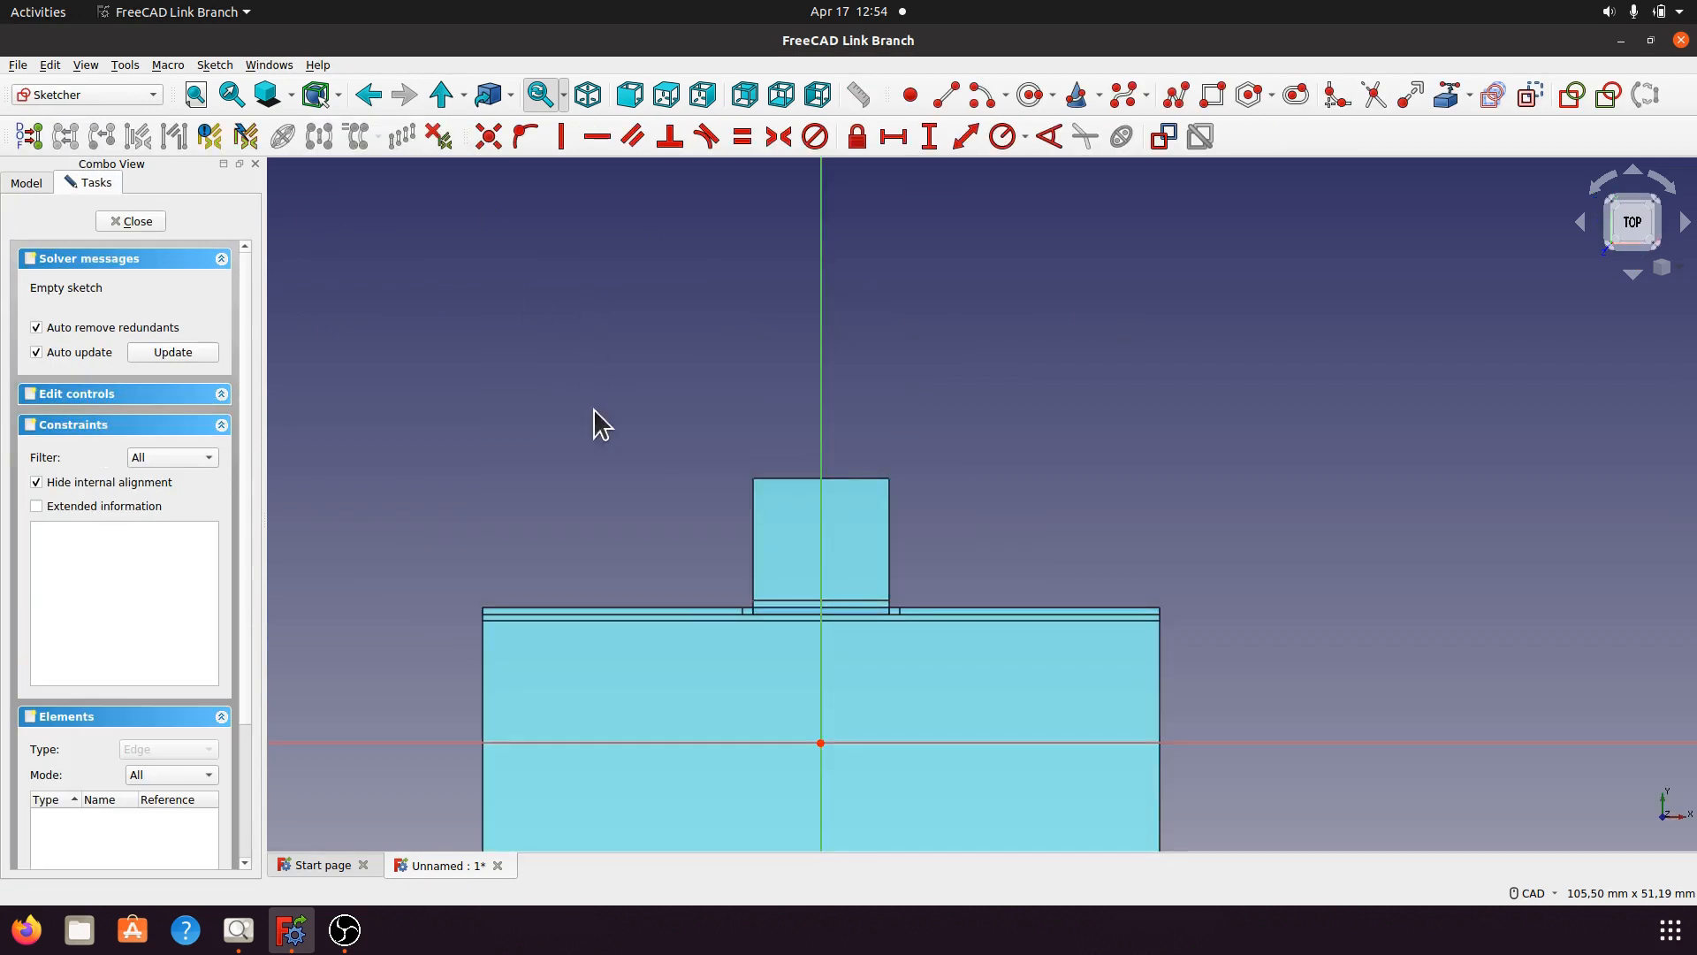
Sketch a circle about 6 mm in diameter on the tab, centered on the vertical axis.
scroll(714, 602, up, 3)
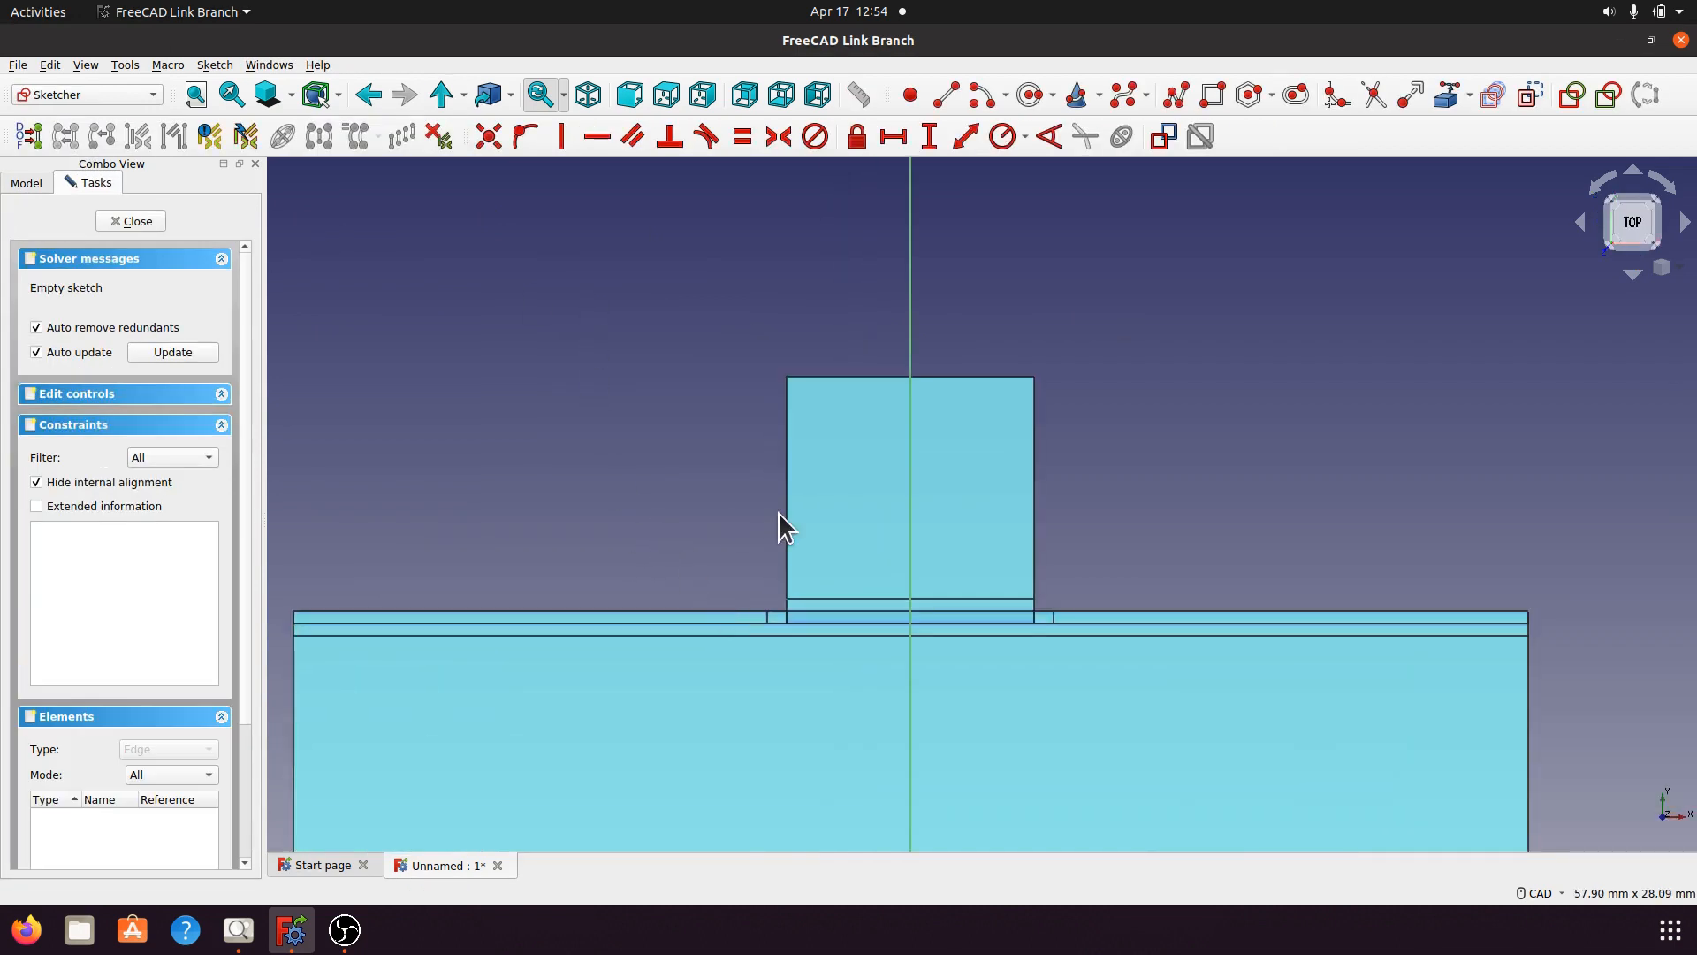
click(1031, 94)
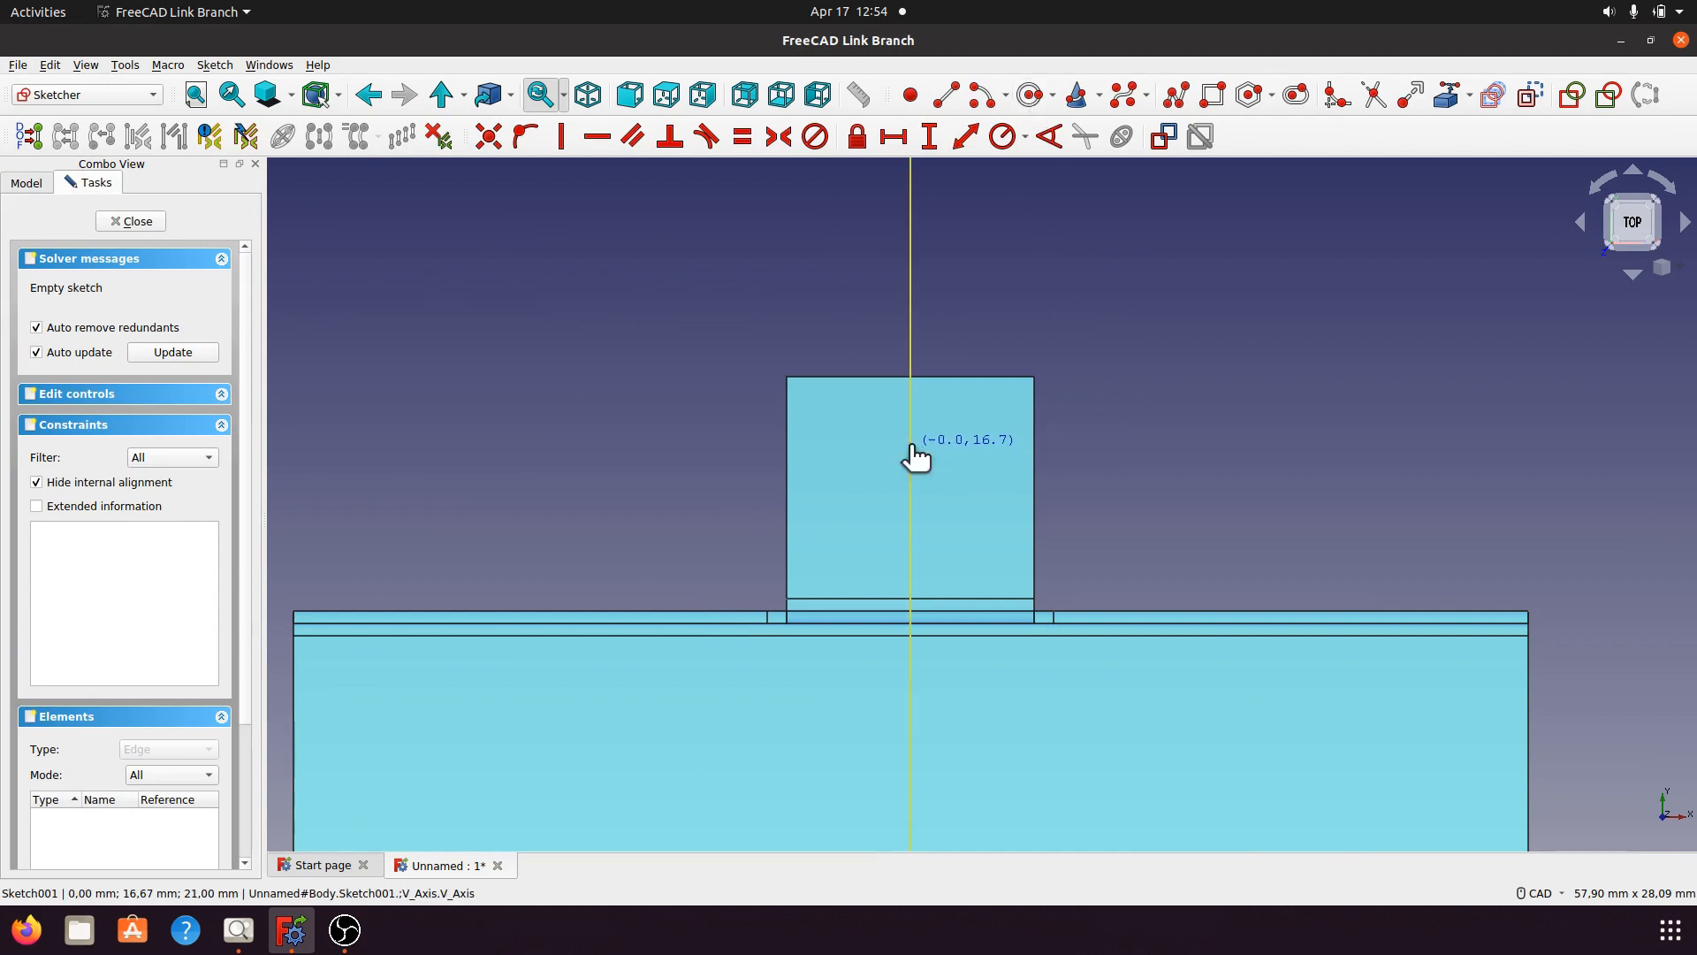
click(911, 447)
click(932, 518)
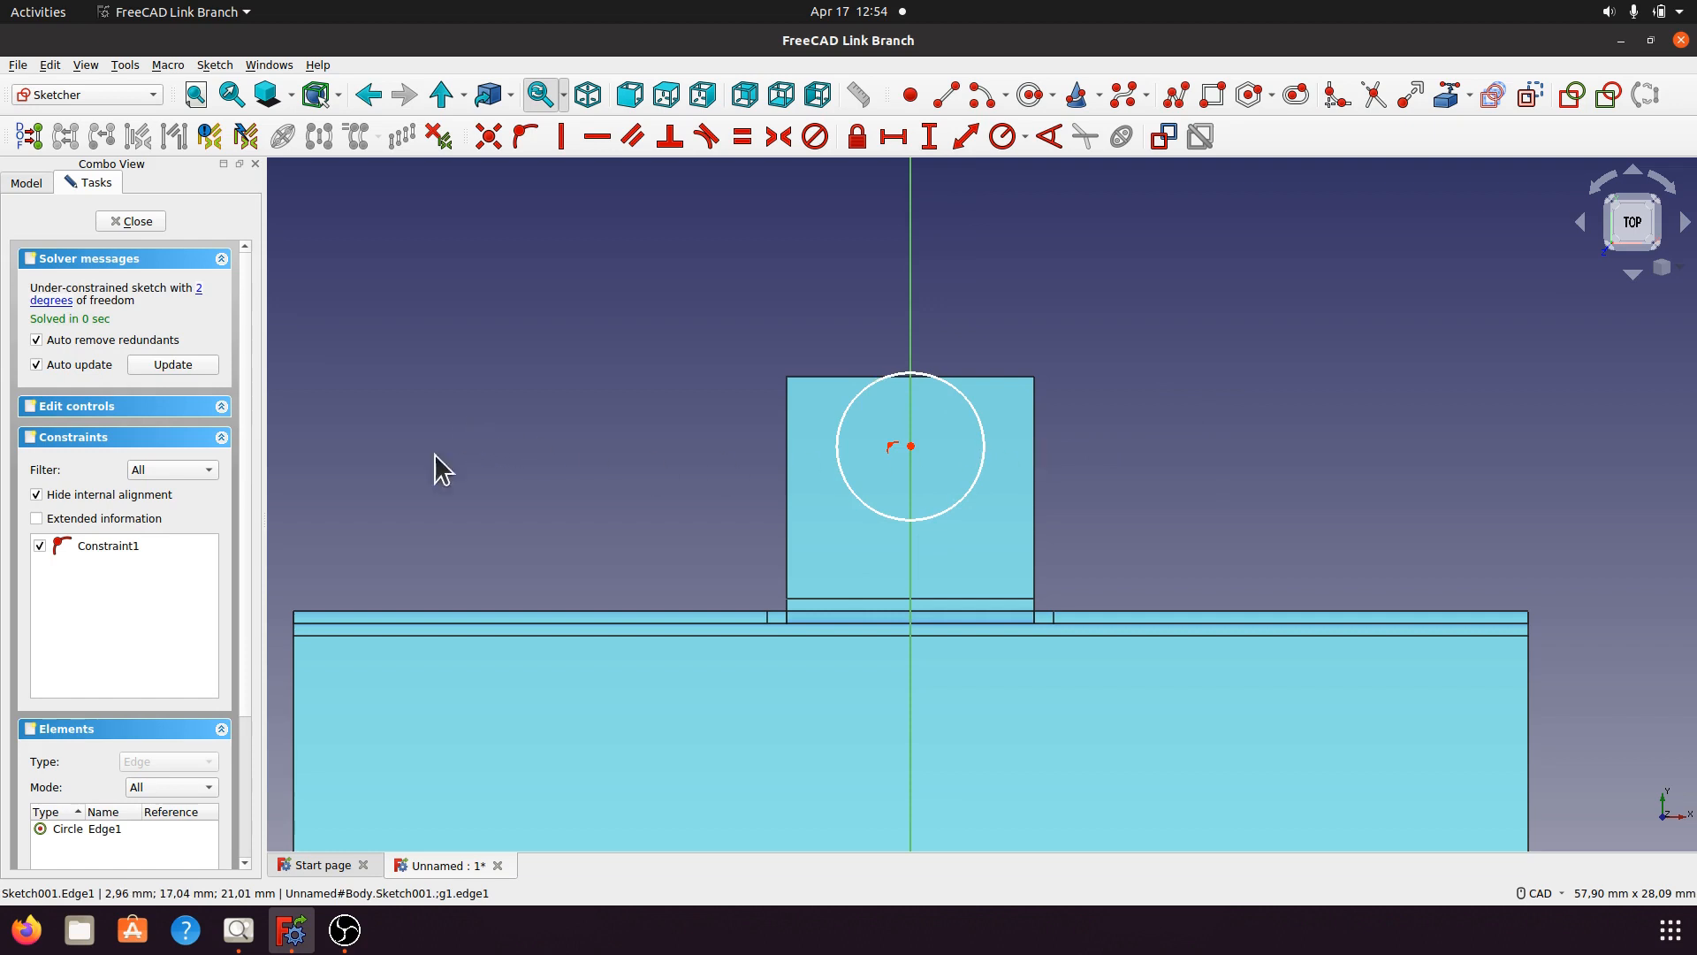
Consult the drawing for the hole position and link the wall's outer top edge beside the tab as external geometry.
click(238, 930)
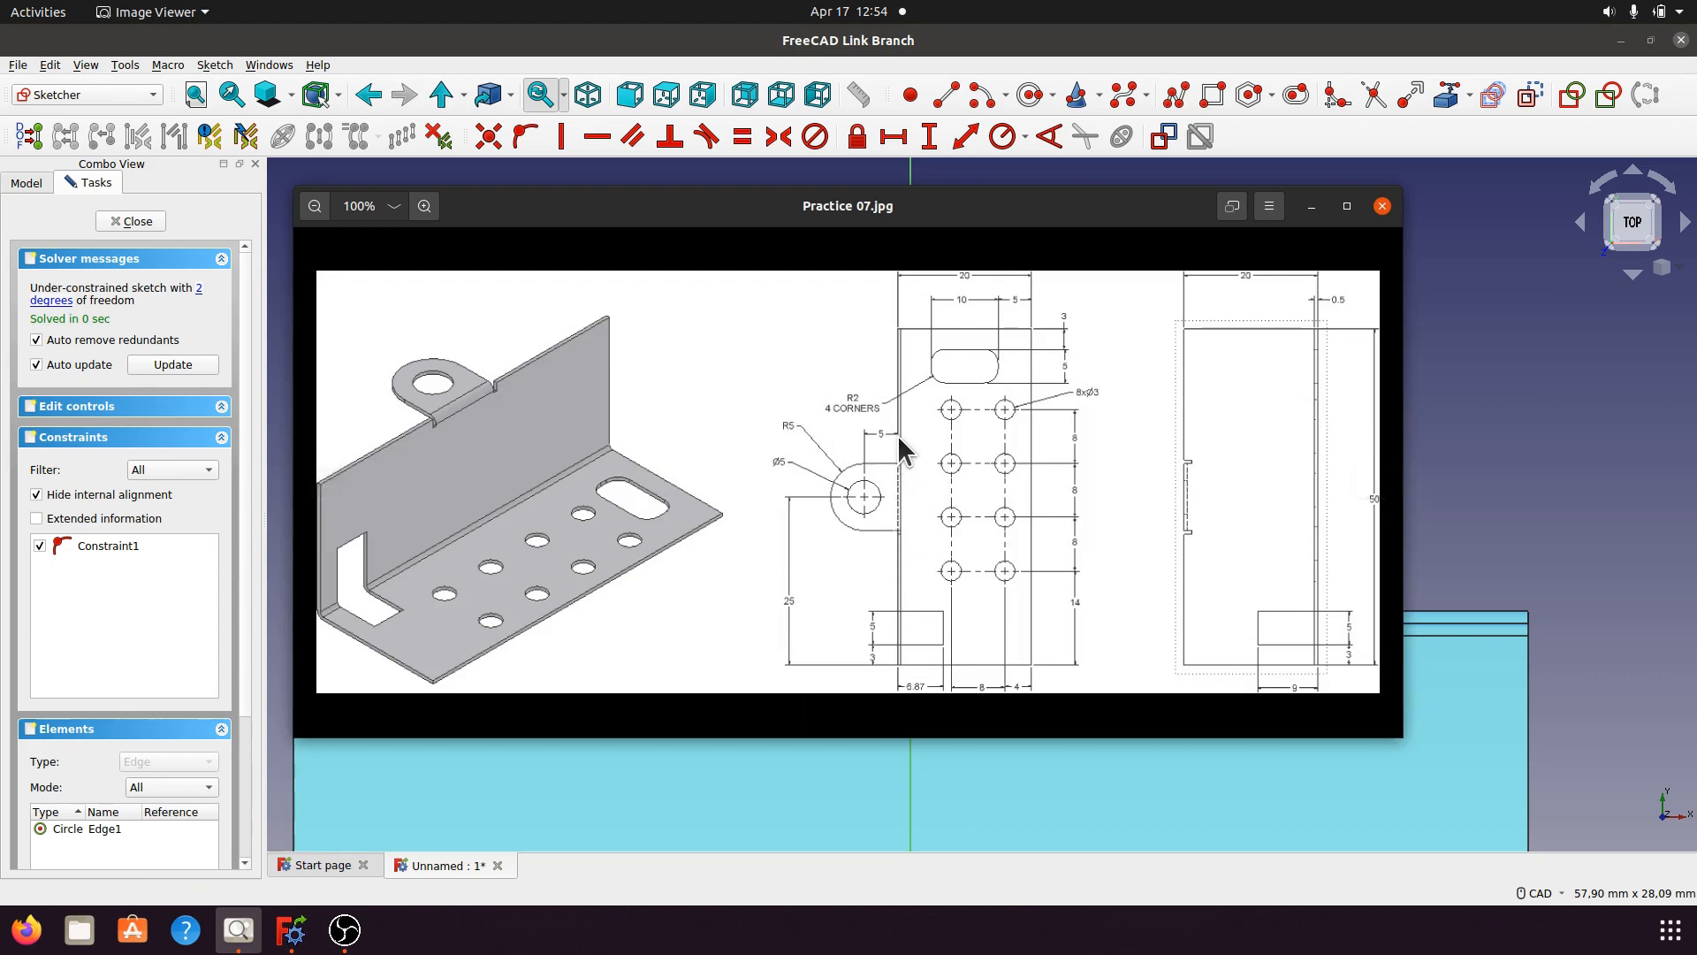
click(1312, 206)
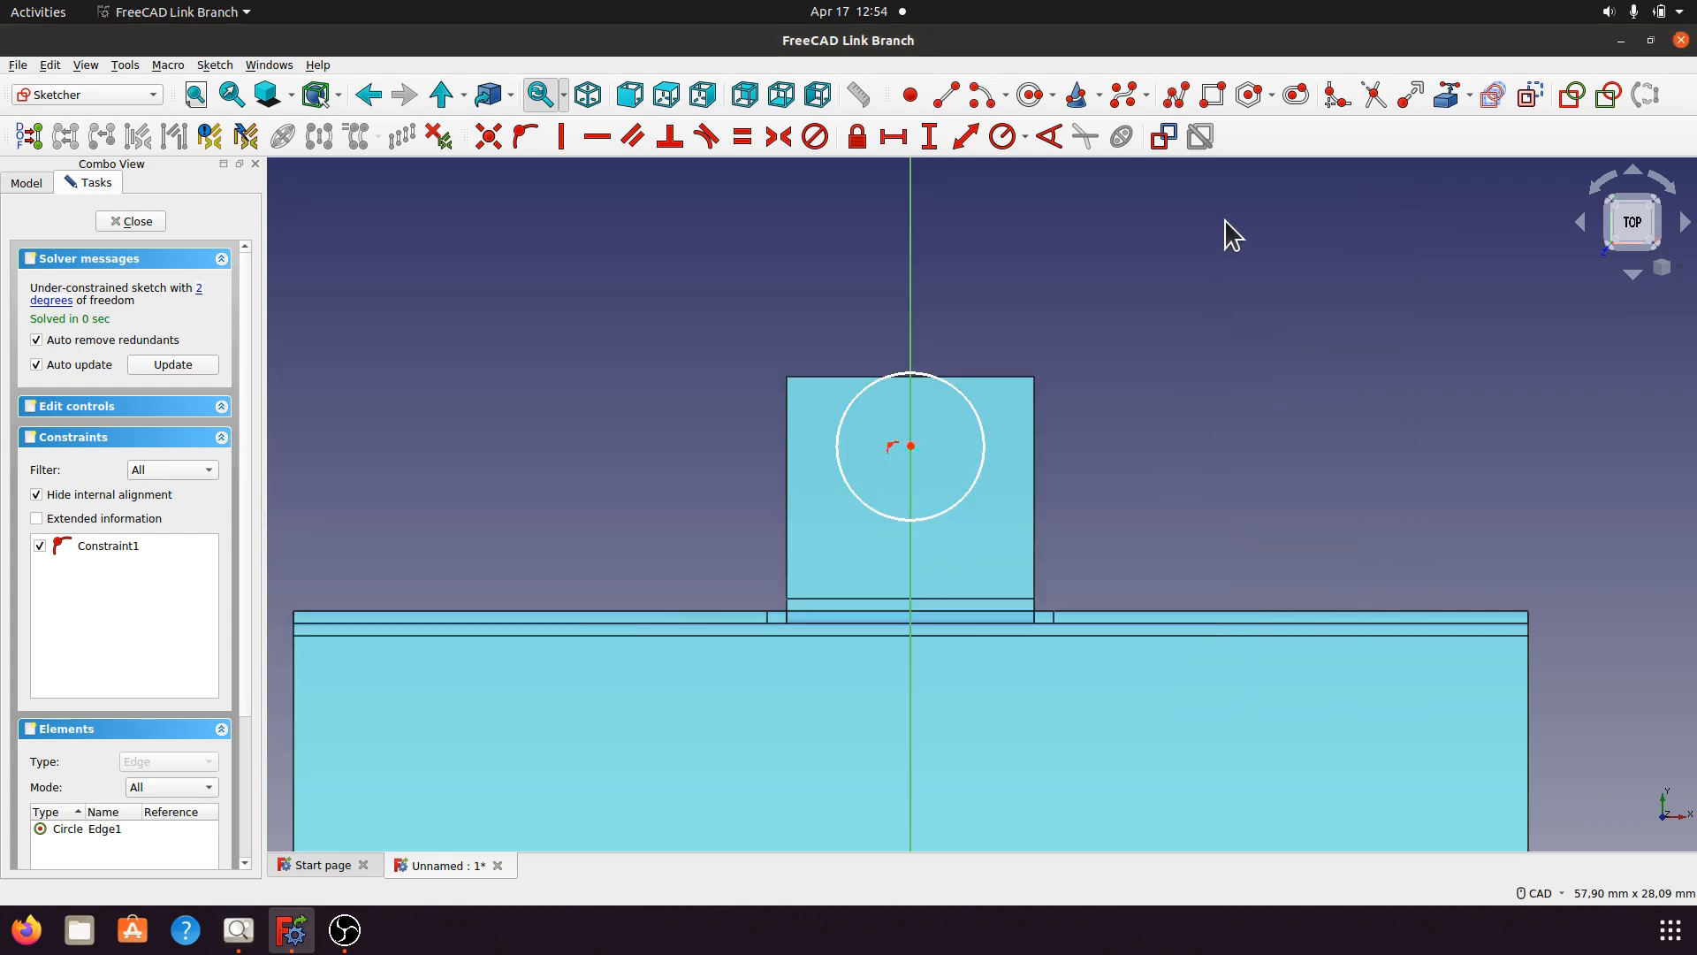
click(1446, 96)
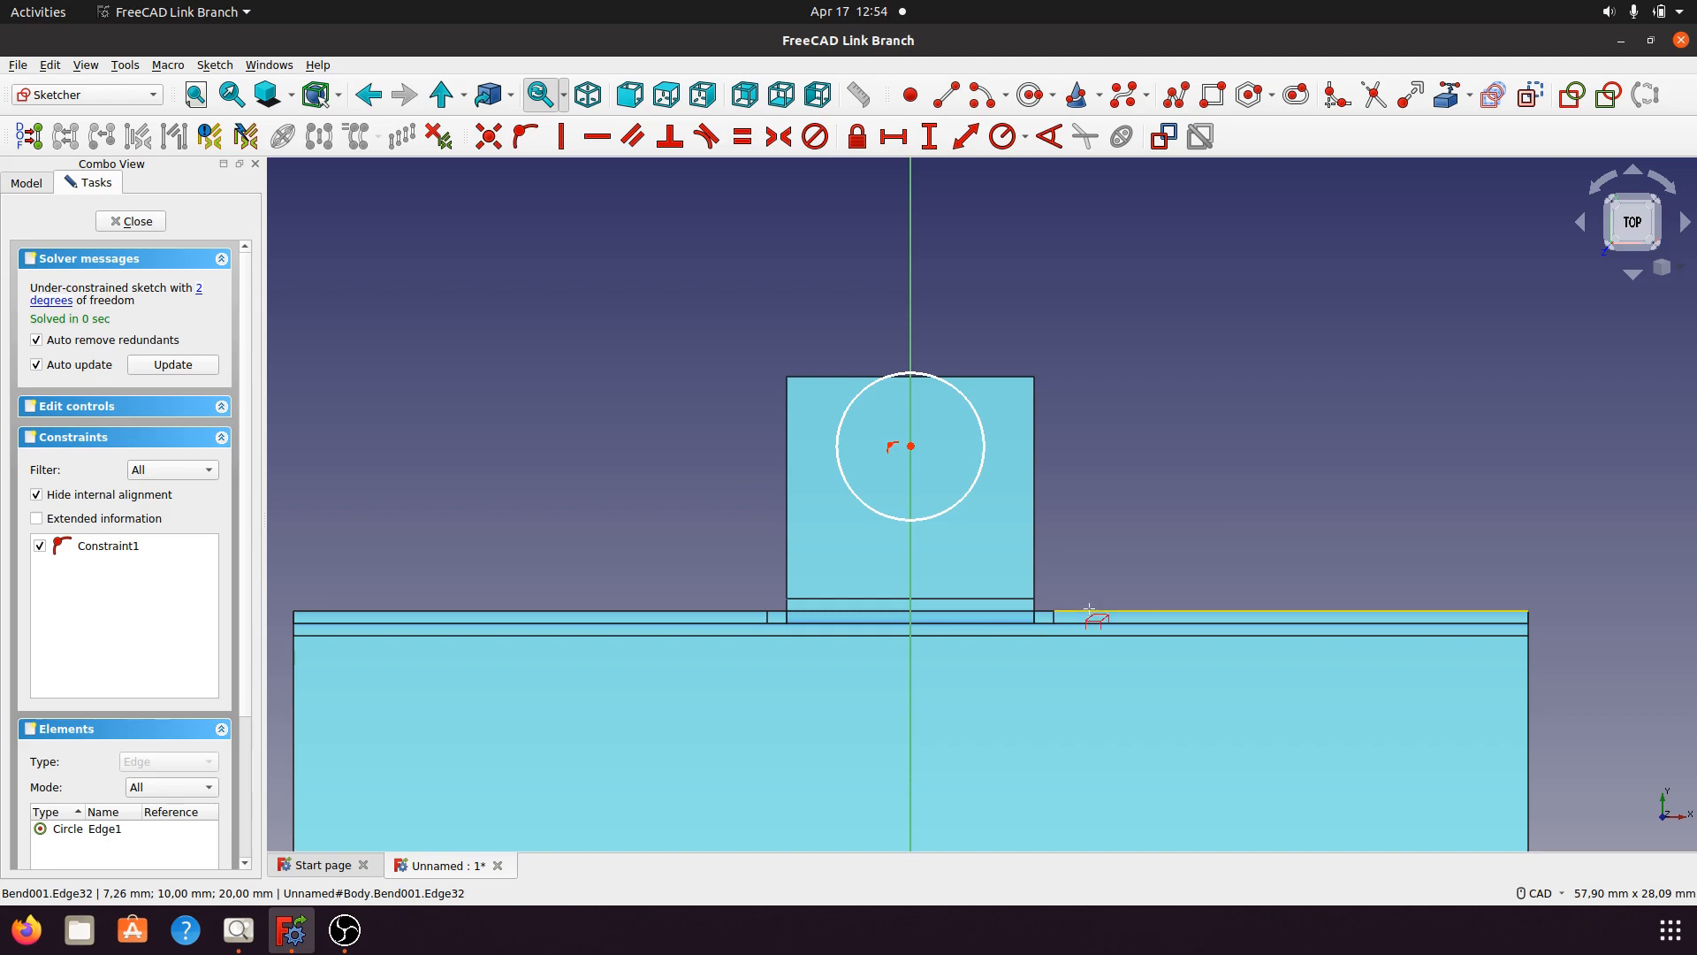
click(1090, 611)
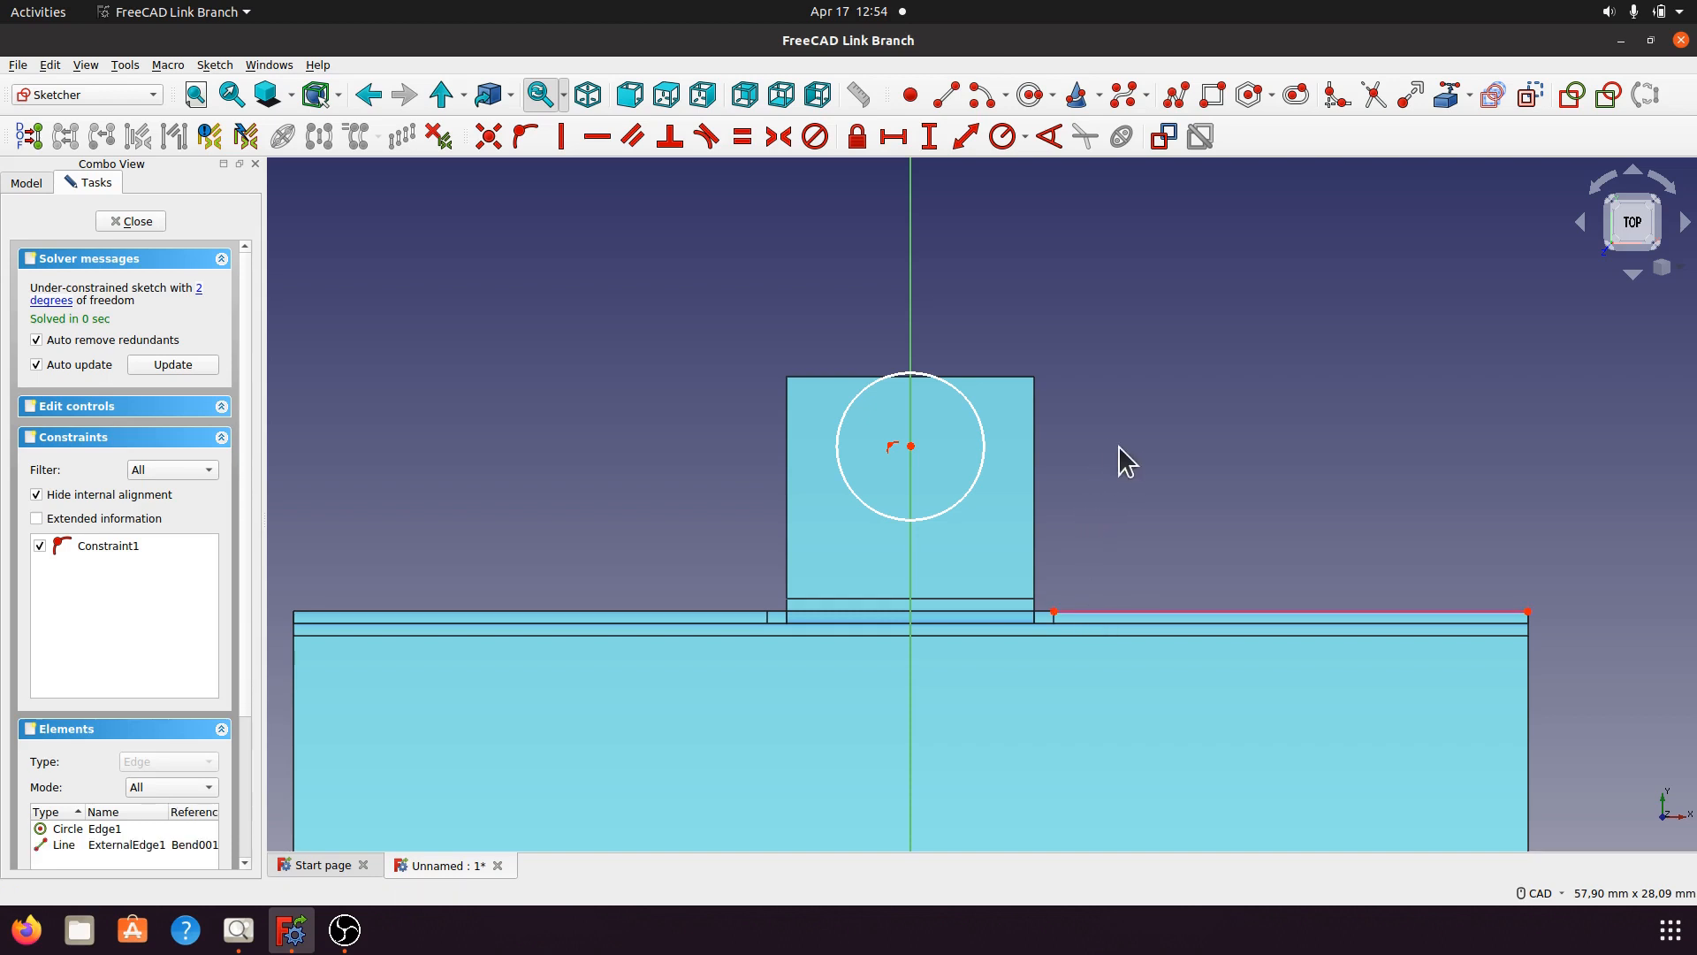
Constrain the circle's center to 5 mm from the linked wall edge and place the dimension clear of the tab.
click(913, 448)
click(1169, 610)
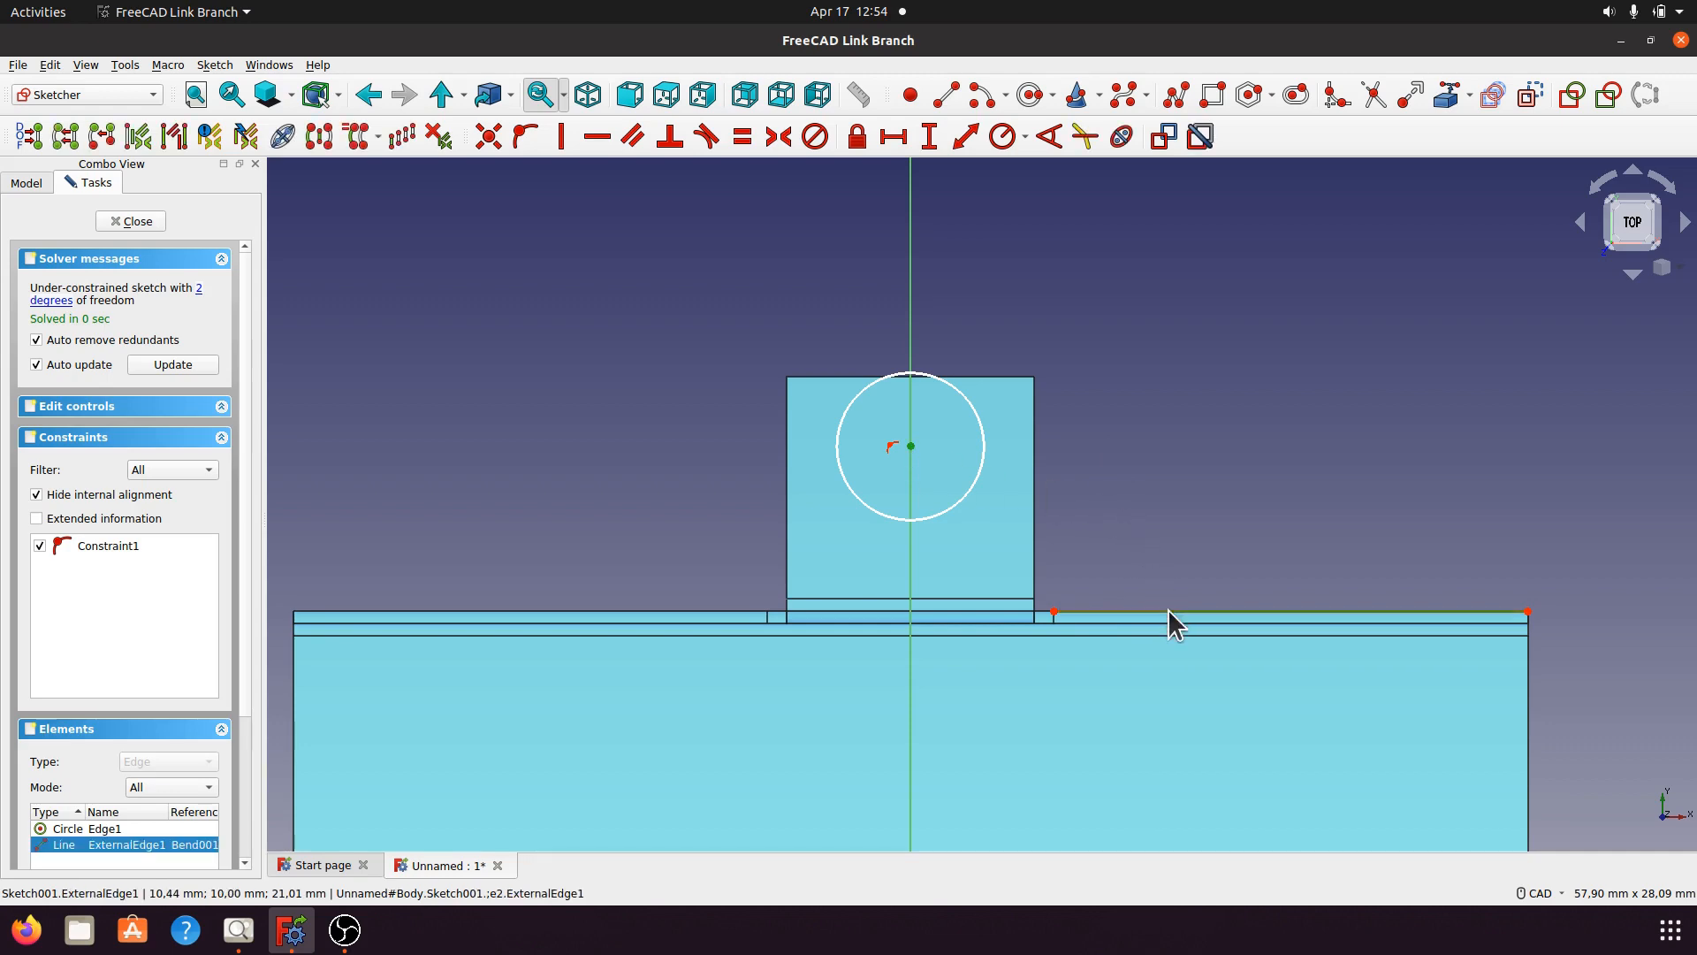
click(929, 138)
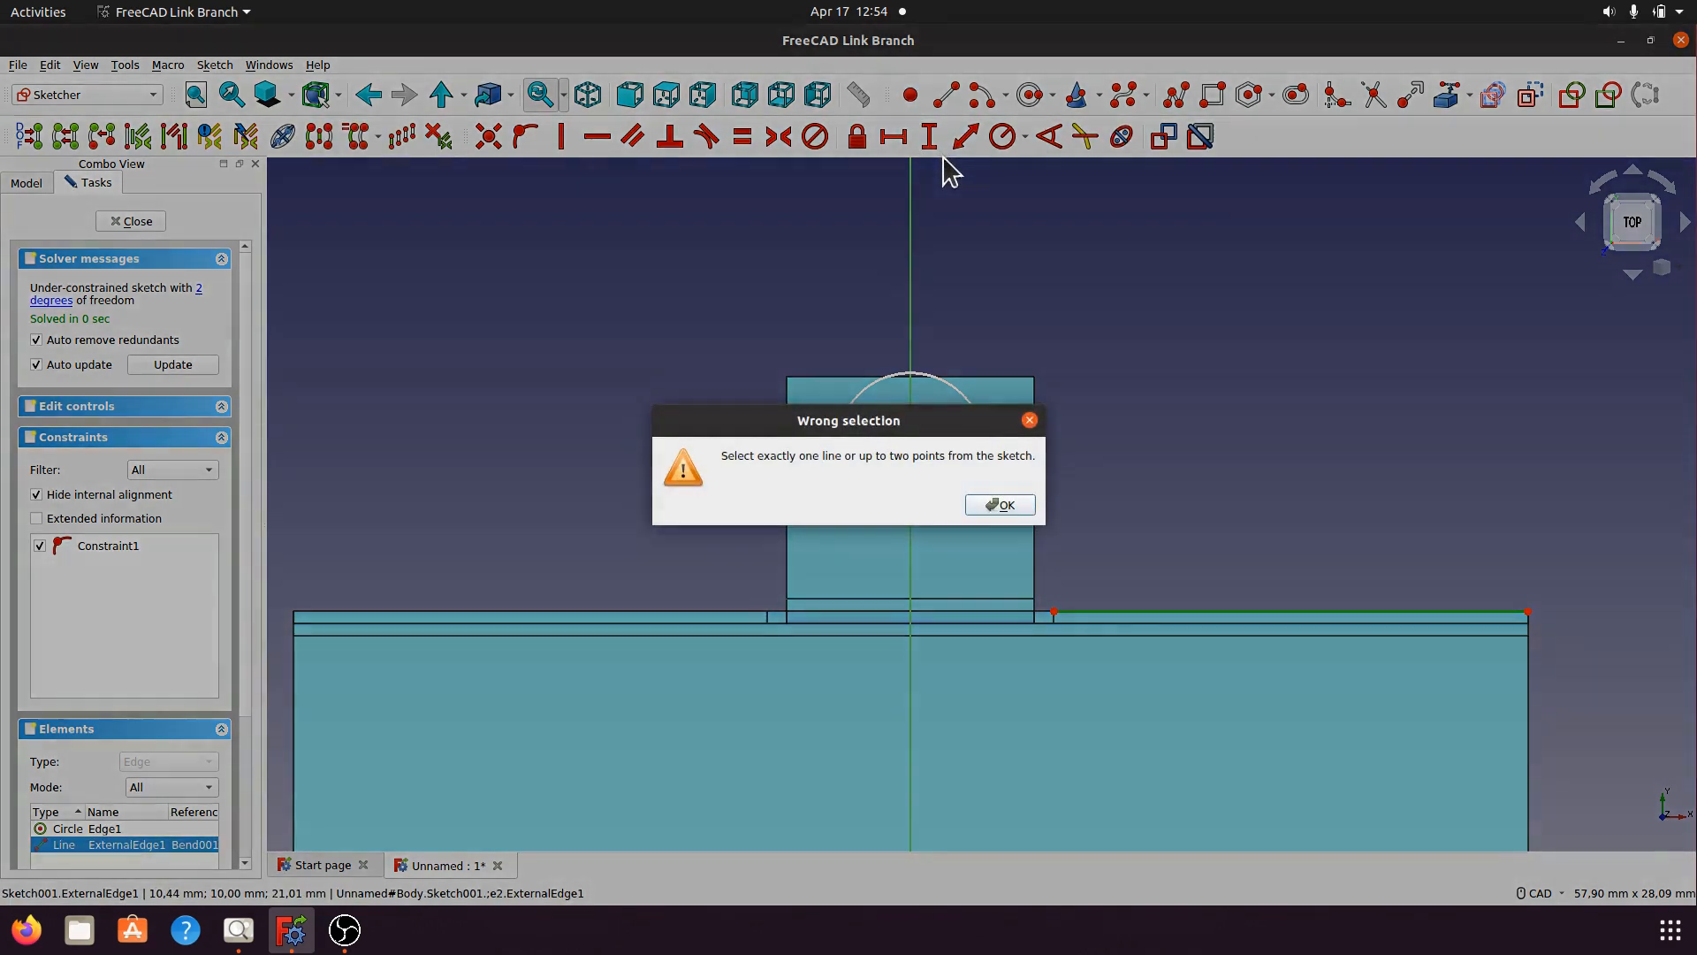
click(999, 505)
click(966, 137)
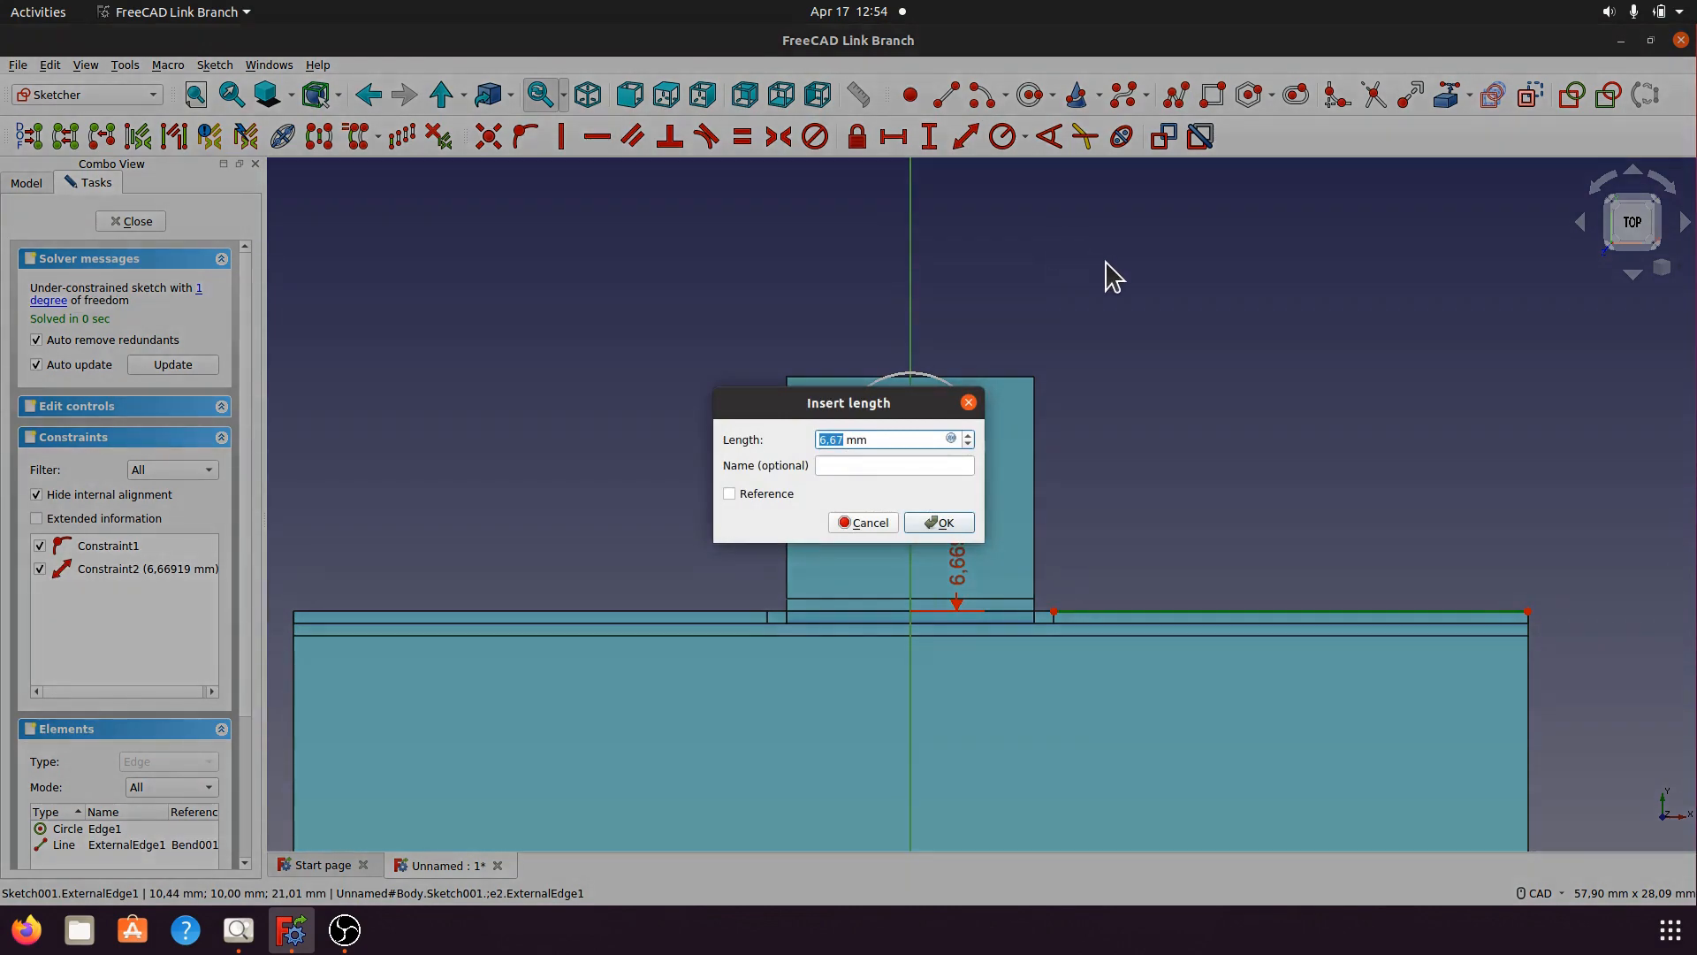
text(5)
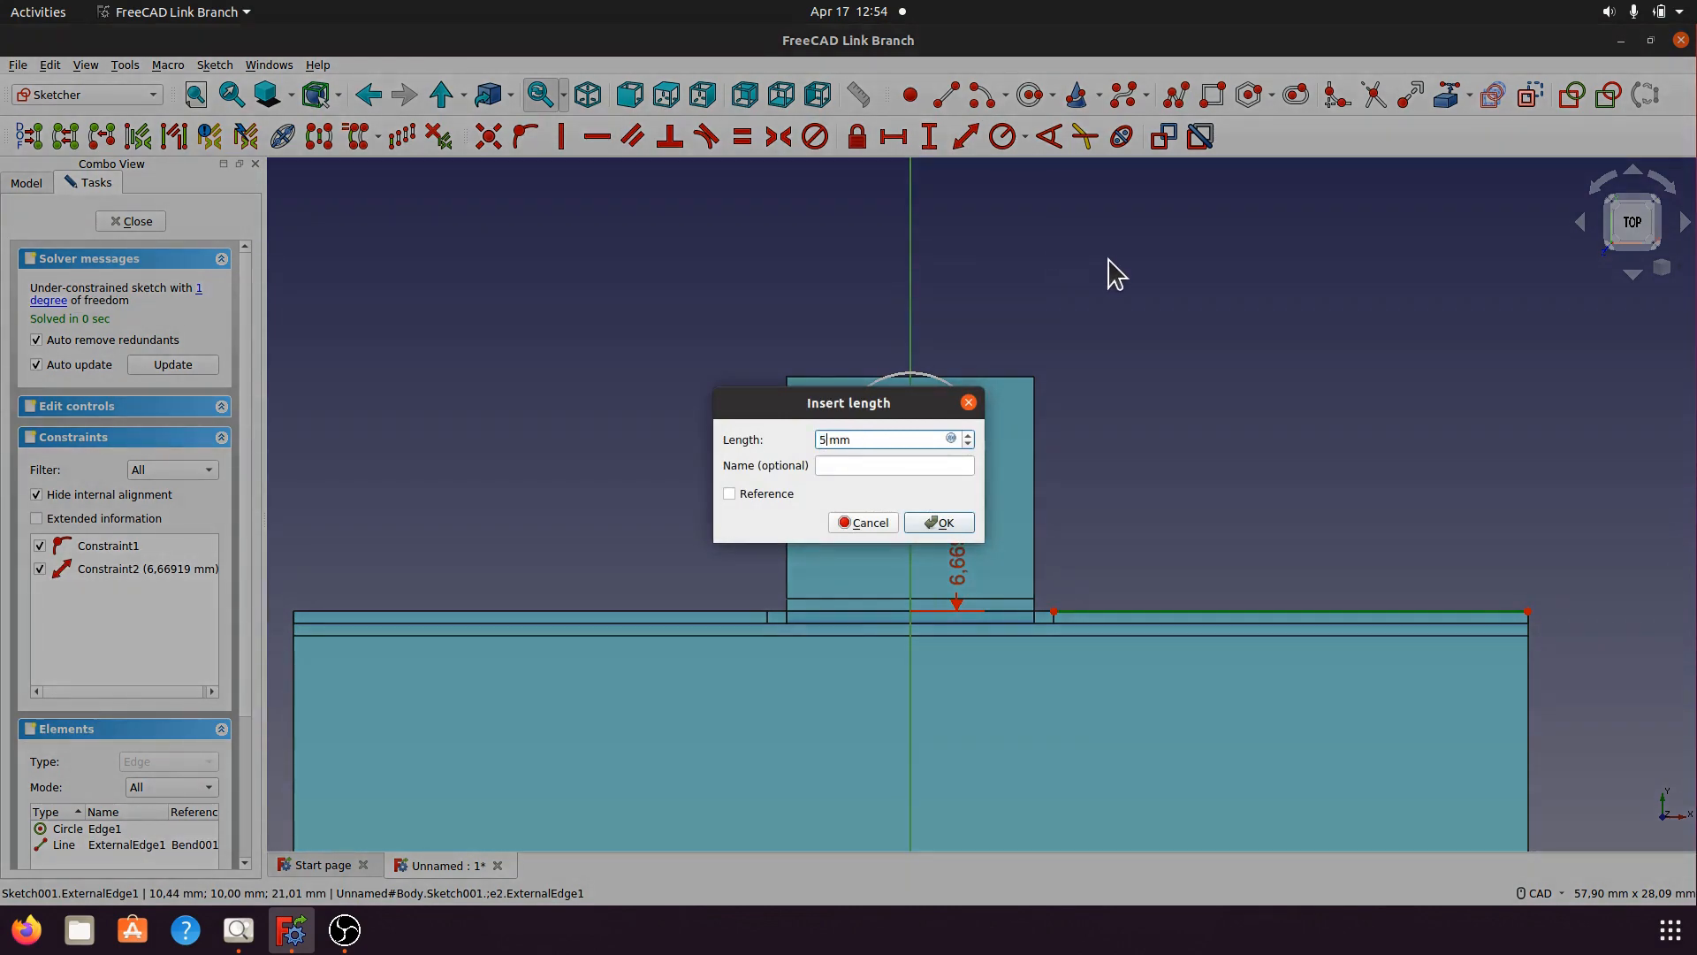
click(971, 523)
drag(958, 557, 1136, 557)
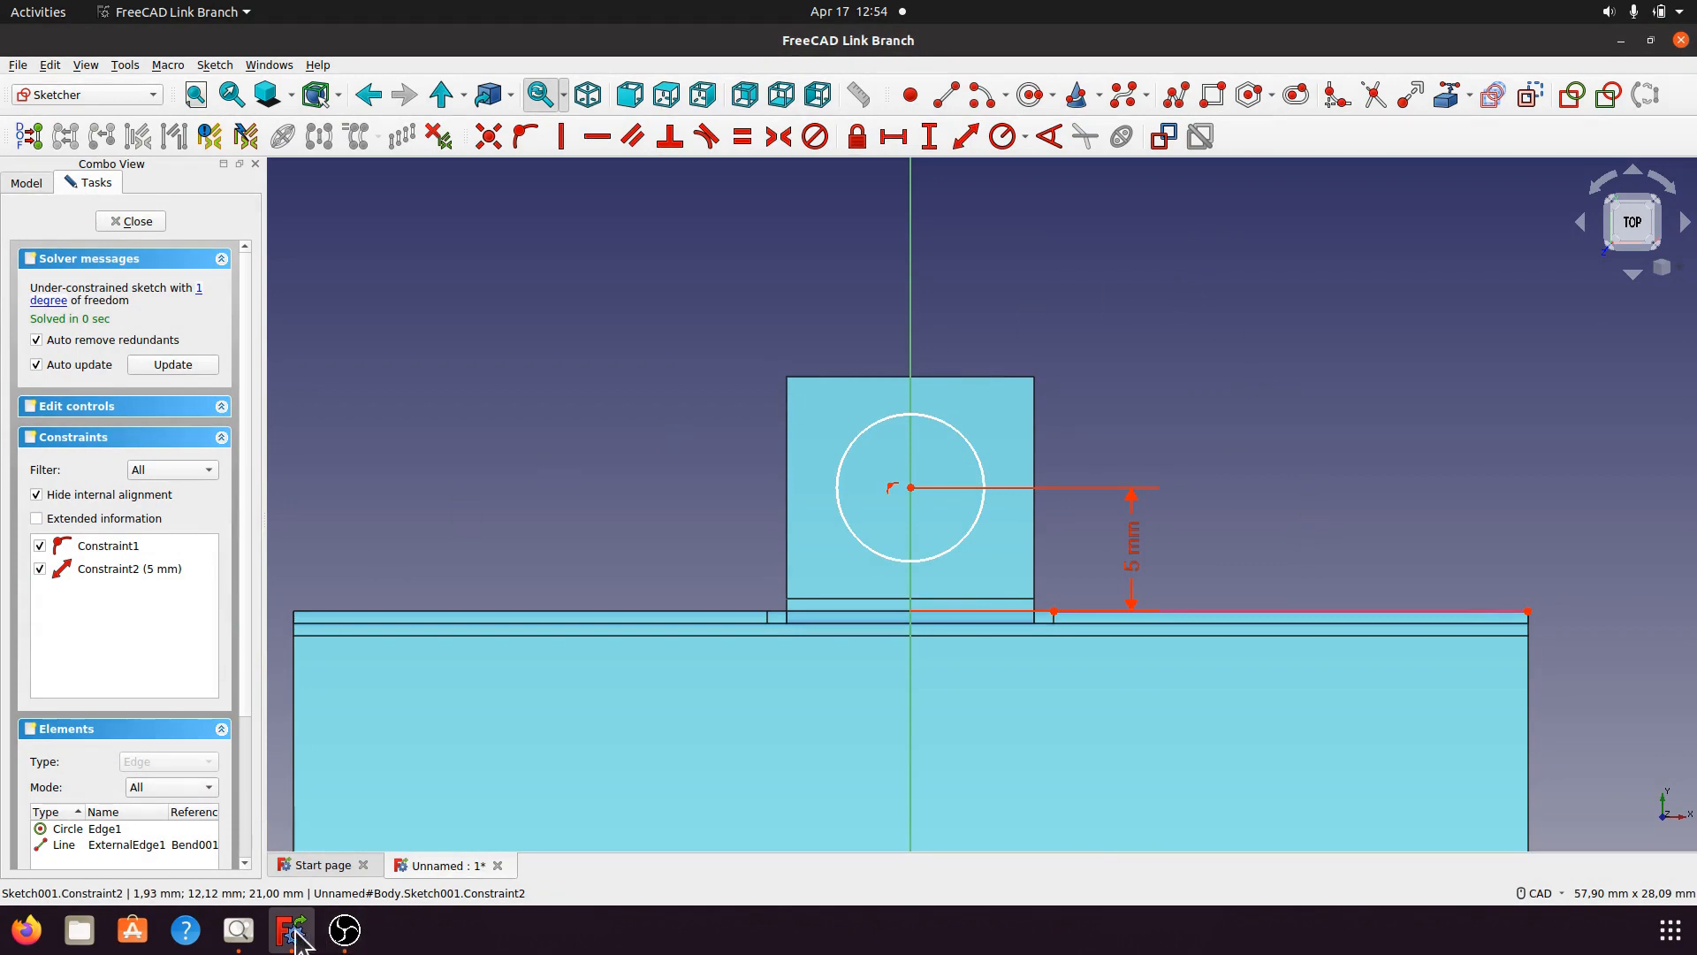
Check the hole size in the drawing and constrain the circle's diameter to 5 mm.
click(239, 930)
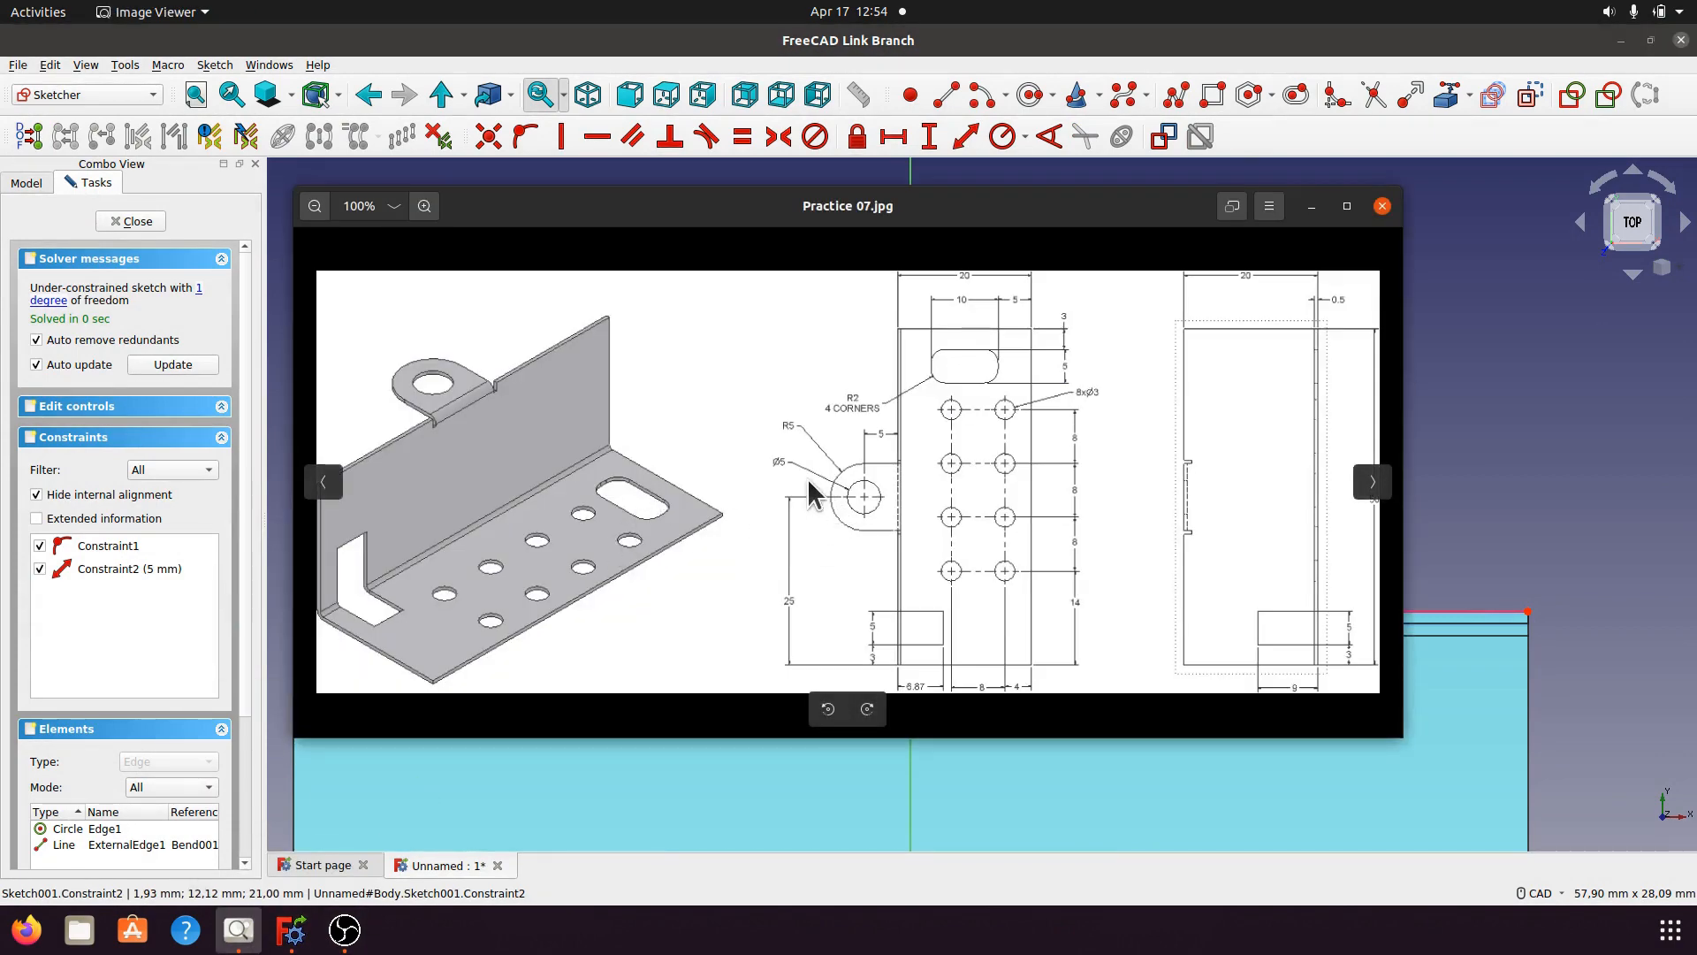
click(1312, 208)
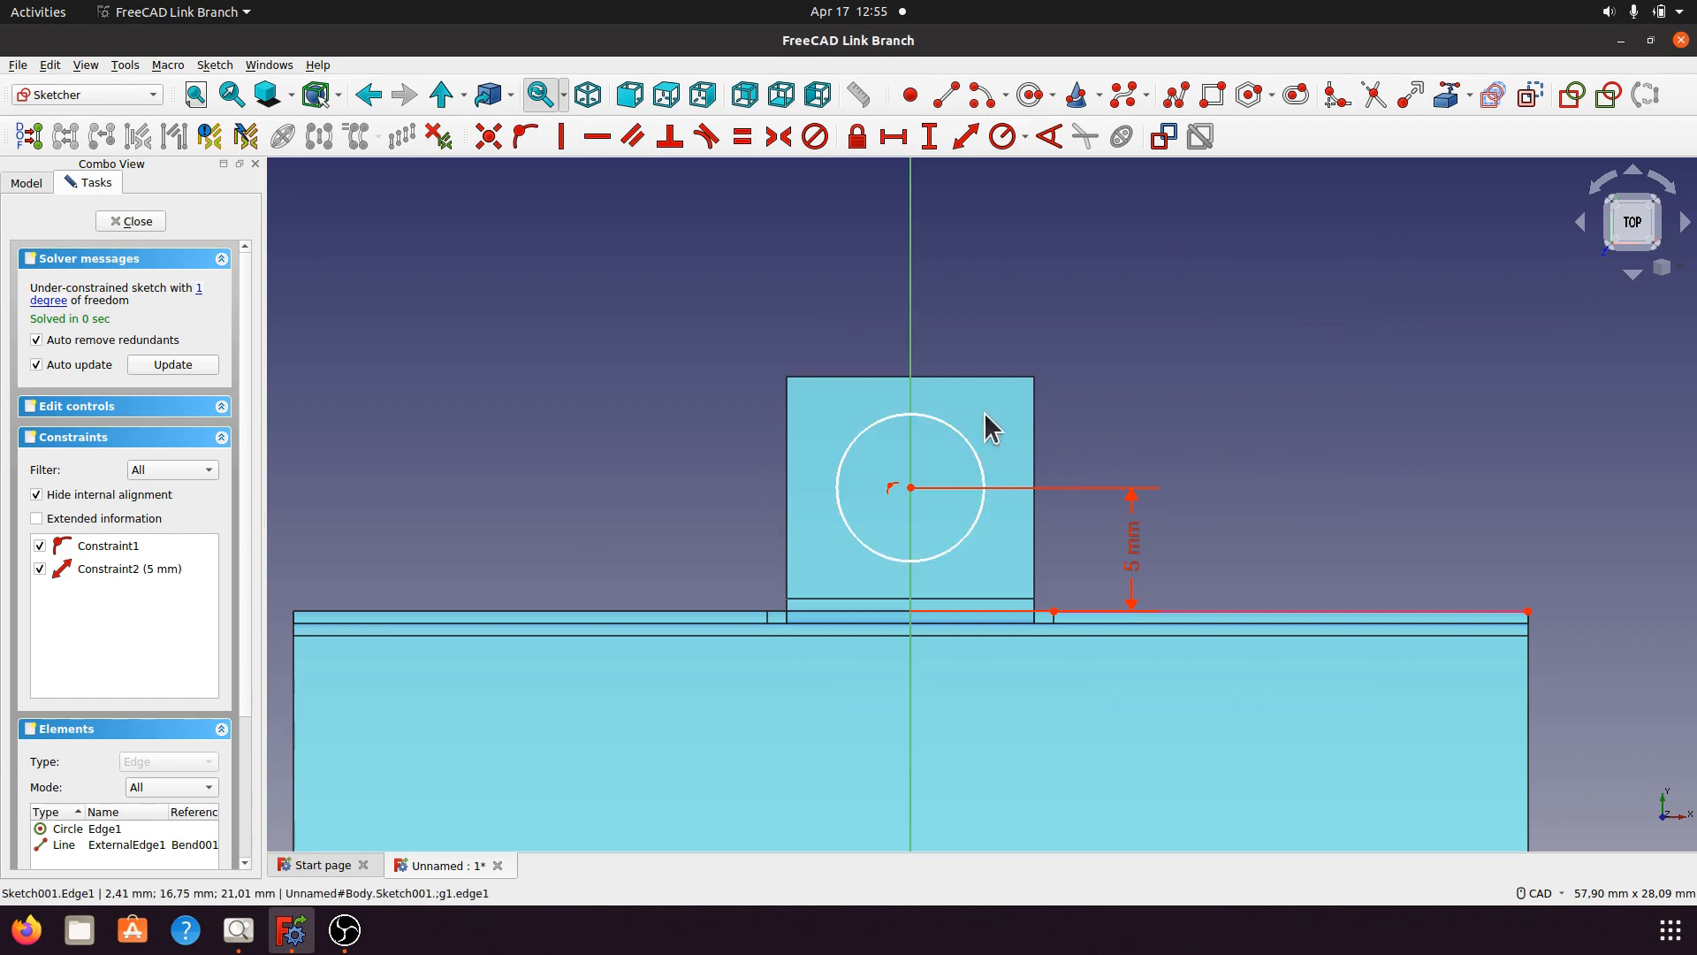
click(977, 462)
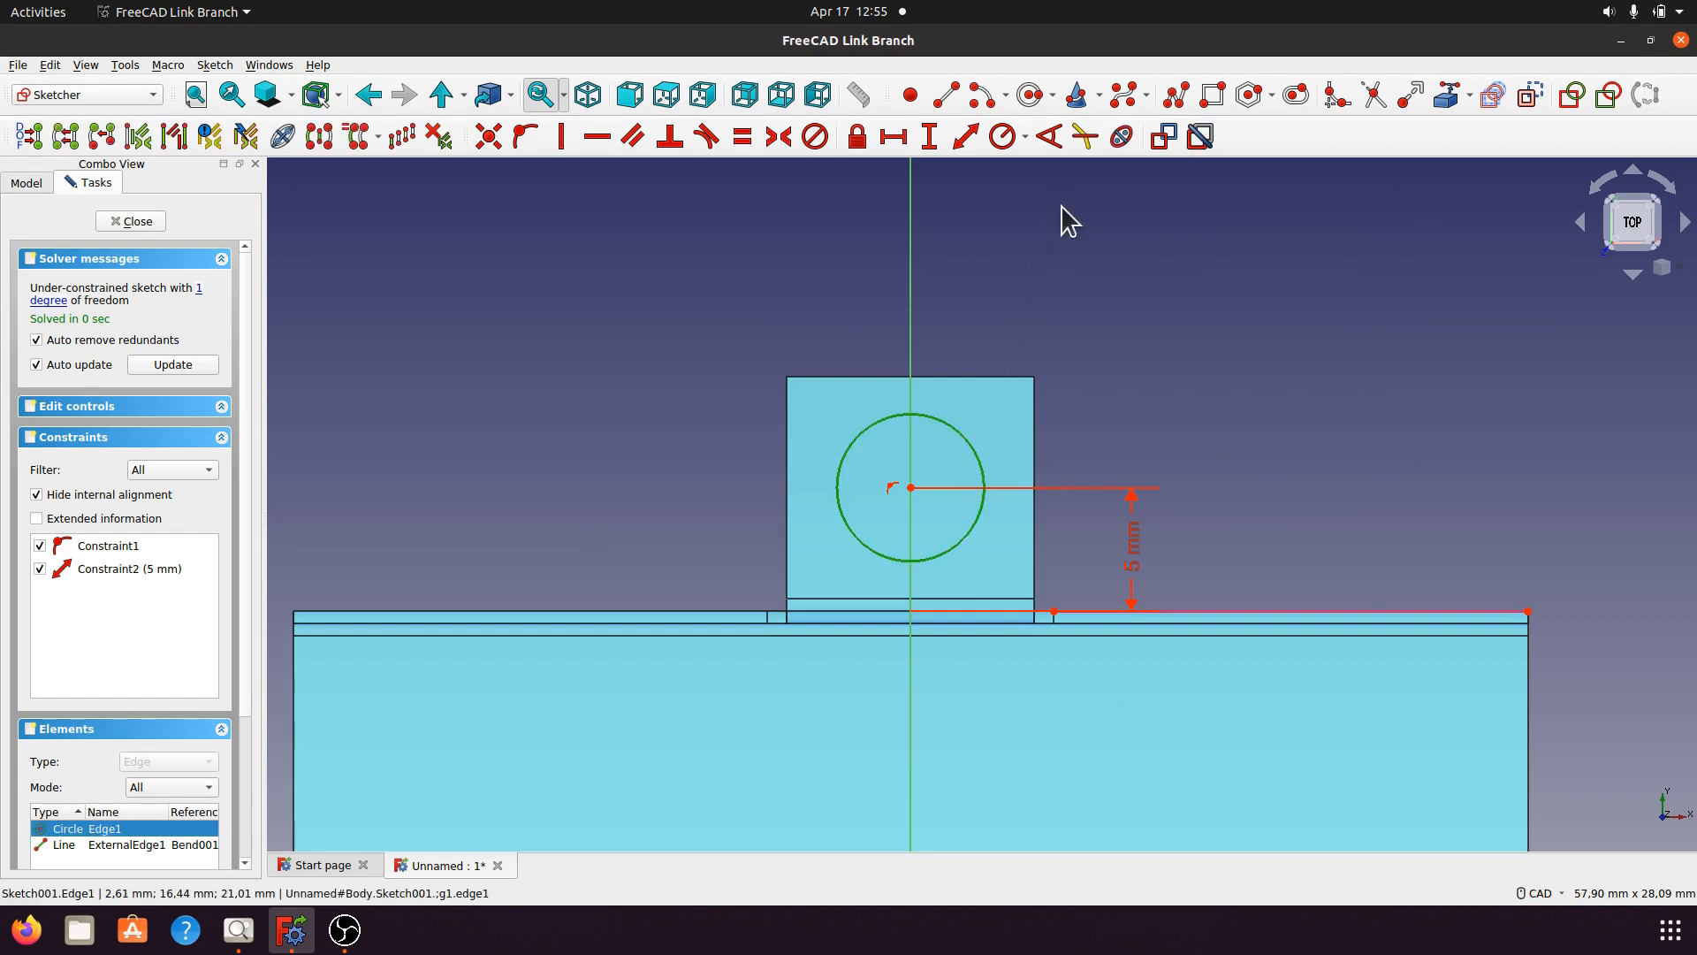
click(1025, 139)
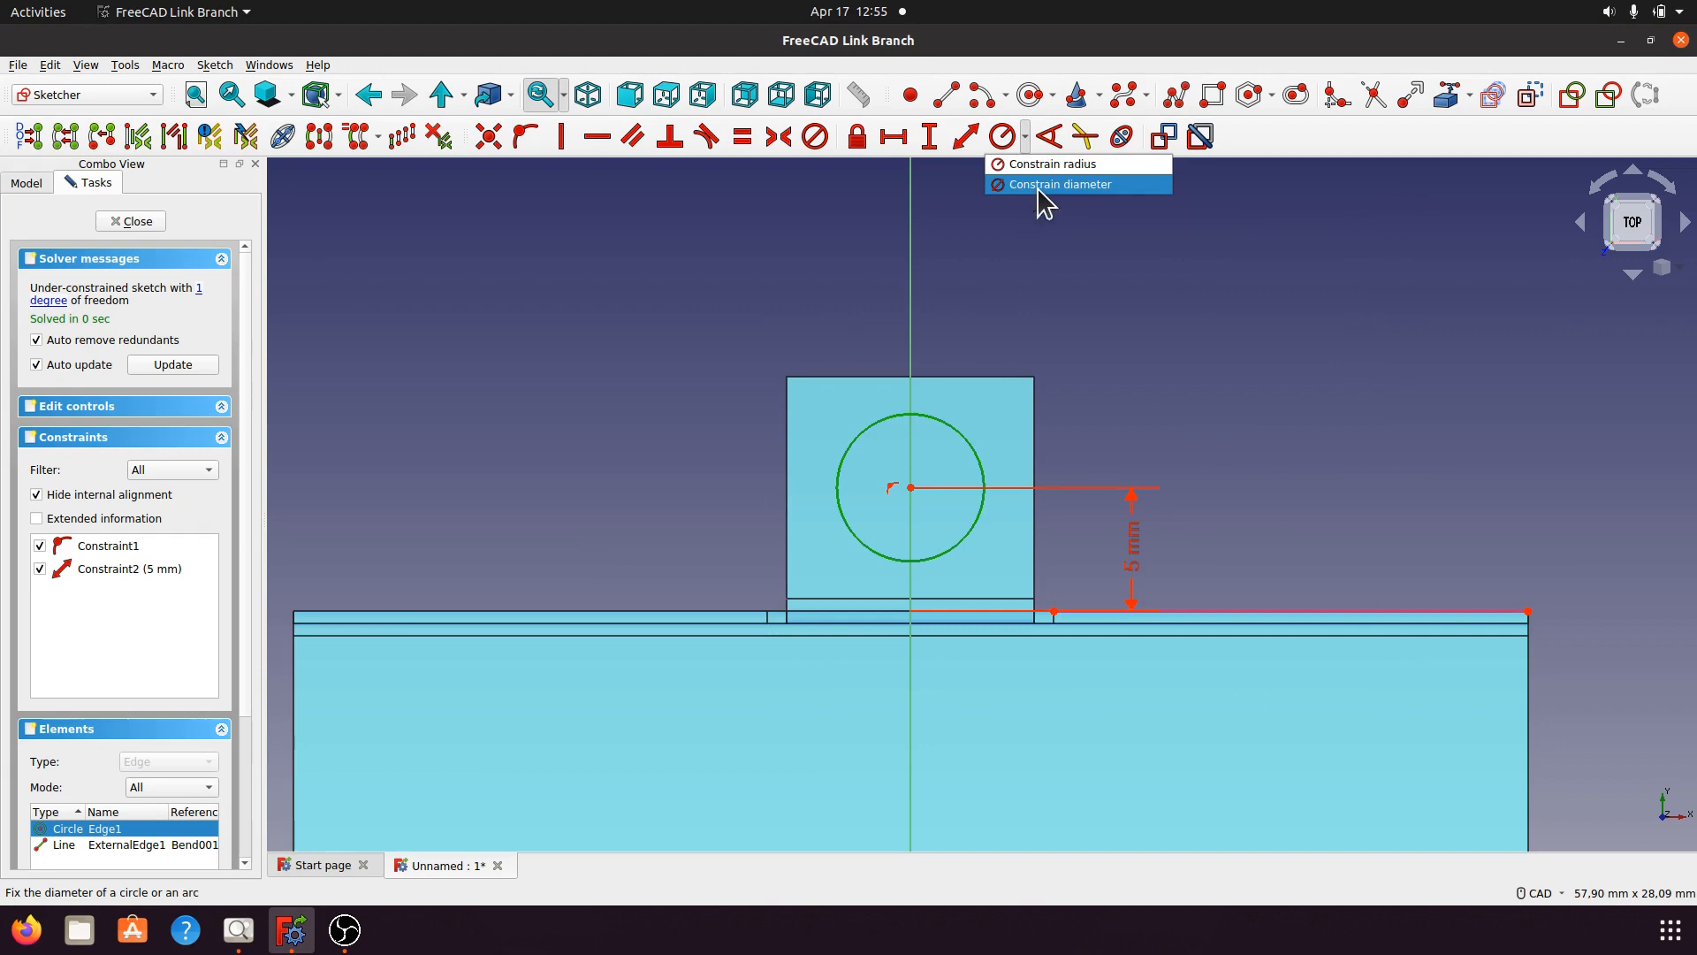
click(1044, 185)
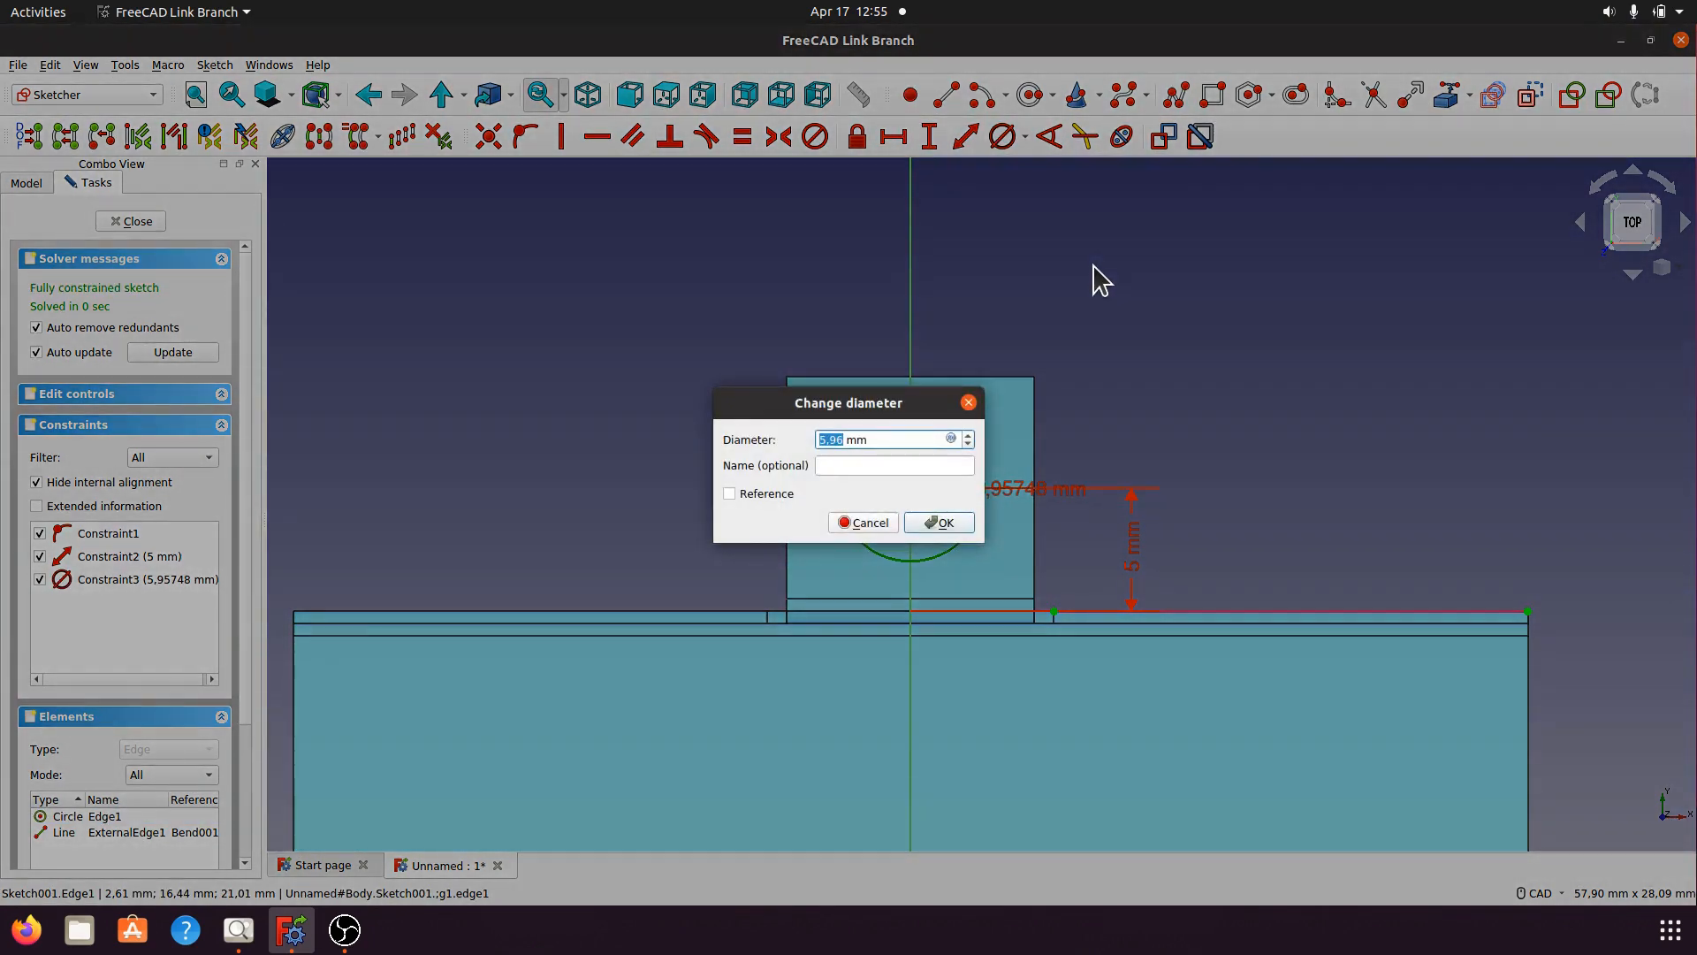
text(5)
click(959, 524)
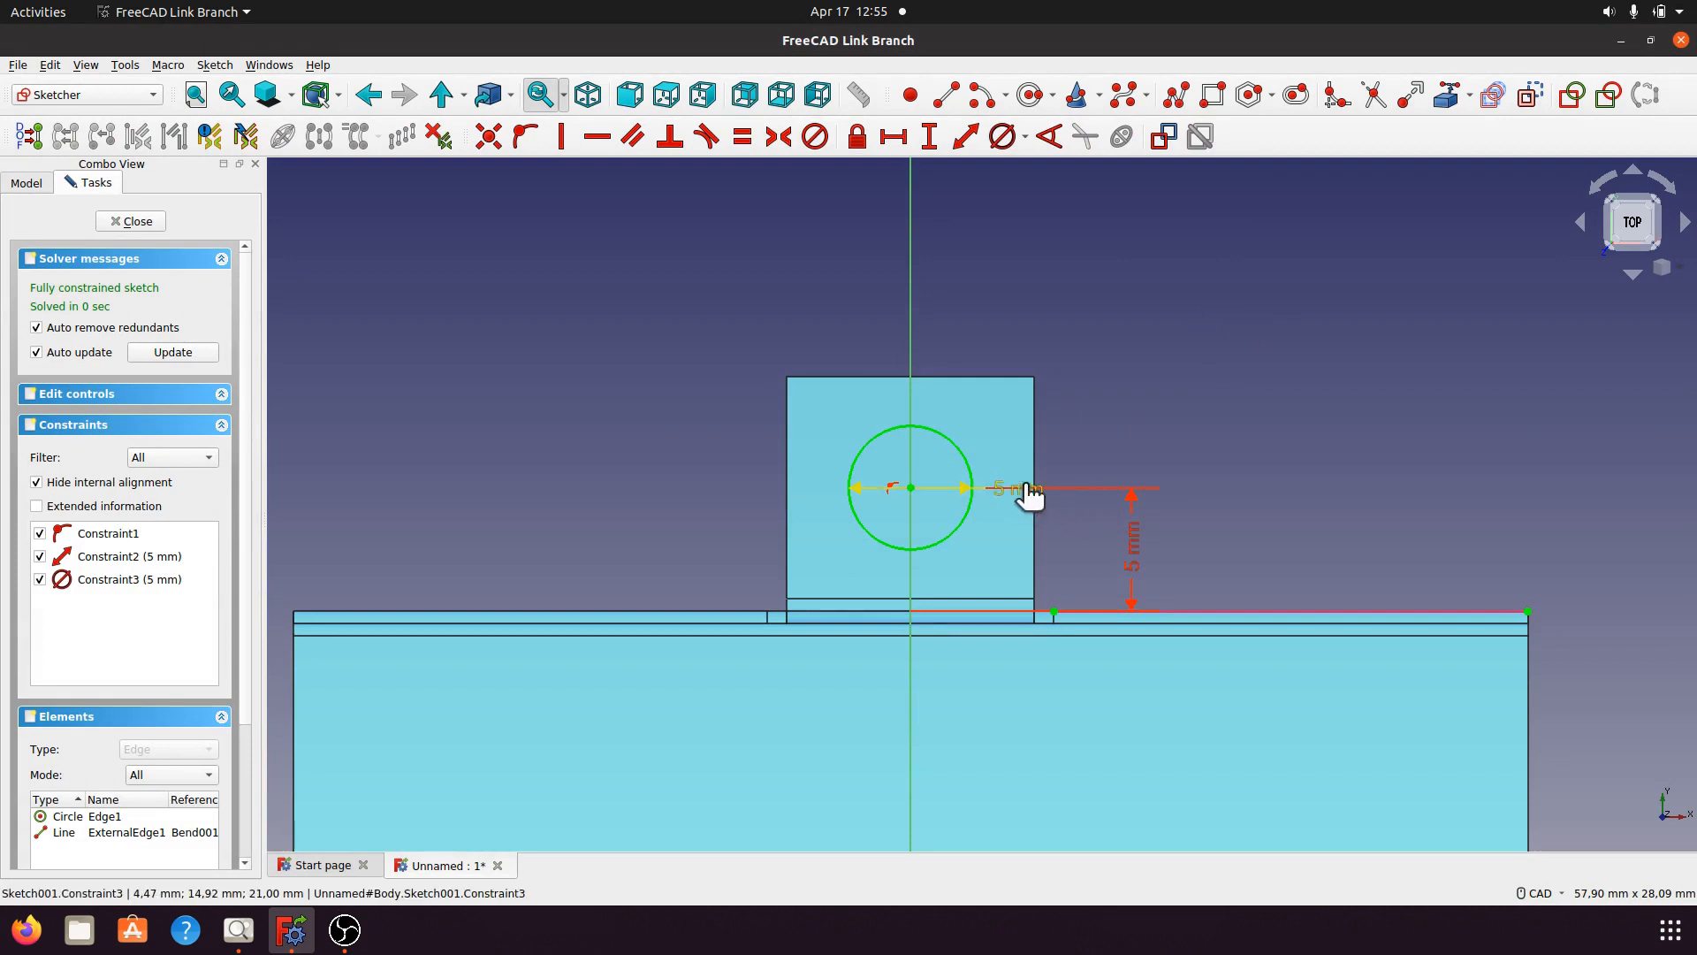
Place the hole's diameter dimension clear of the tab and sketch a concentric upper arc about 5.1 mm in radius between the tab's sides.
drag(1023, 492, 1089, 413)
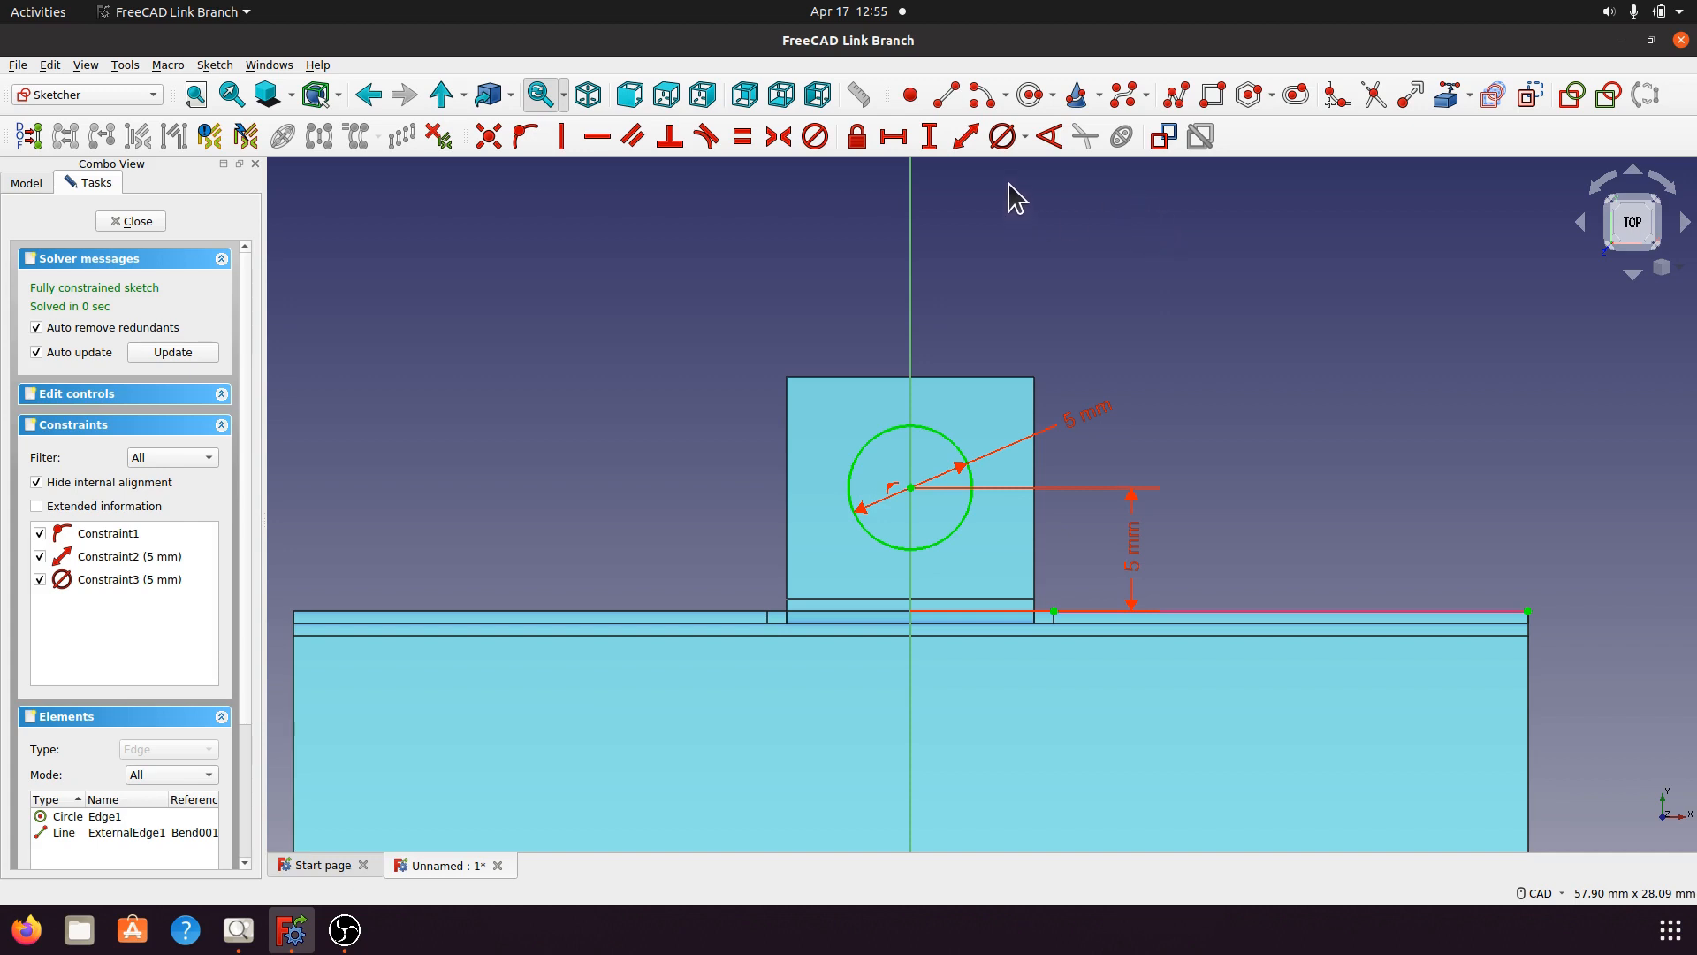
click(979, 95)
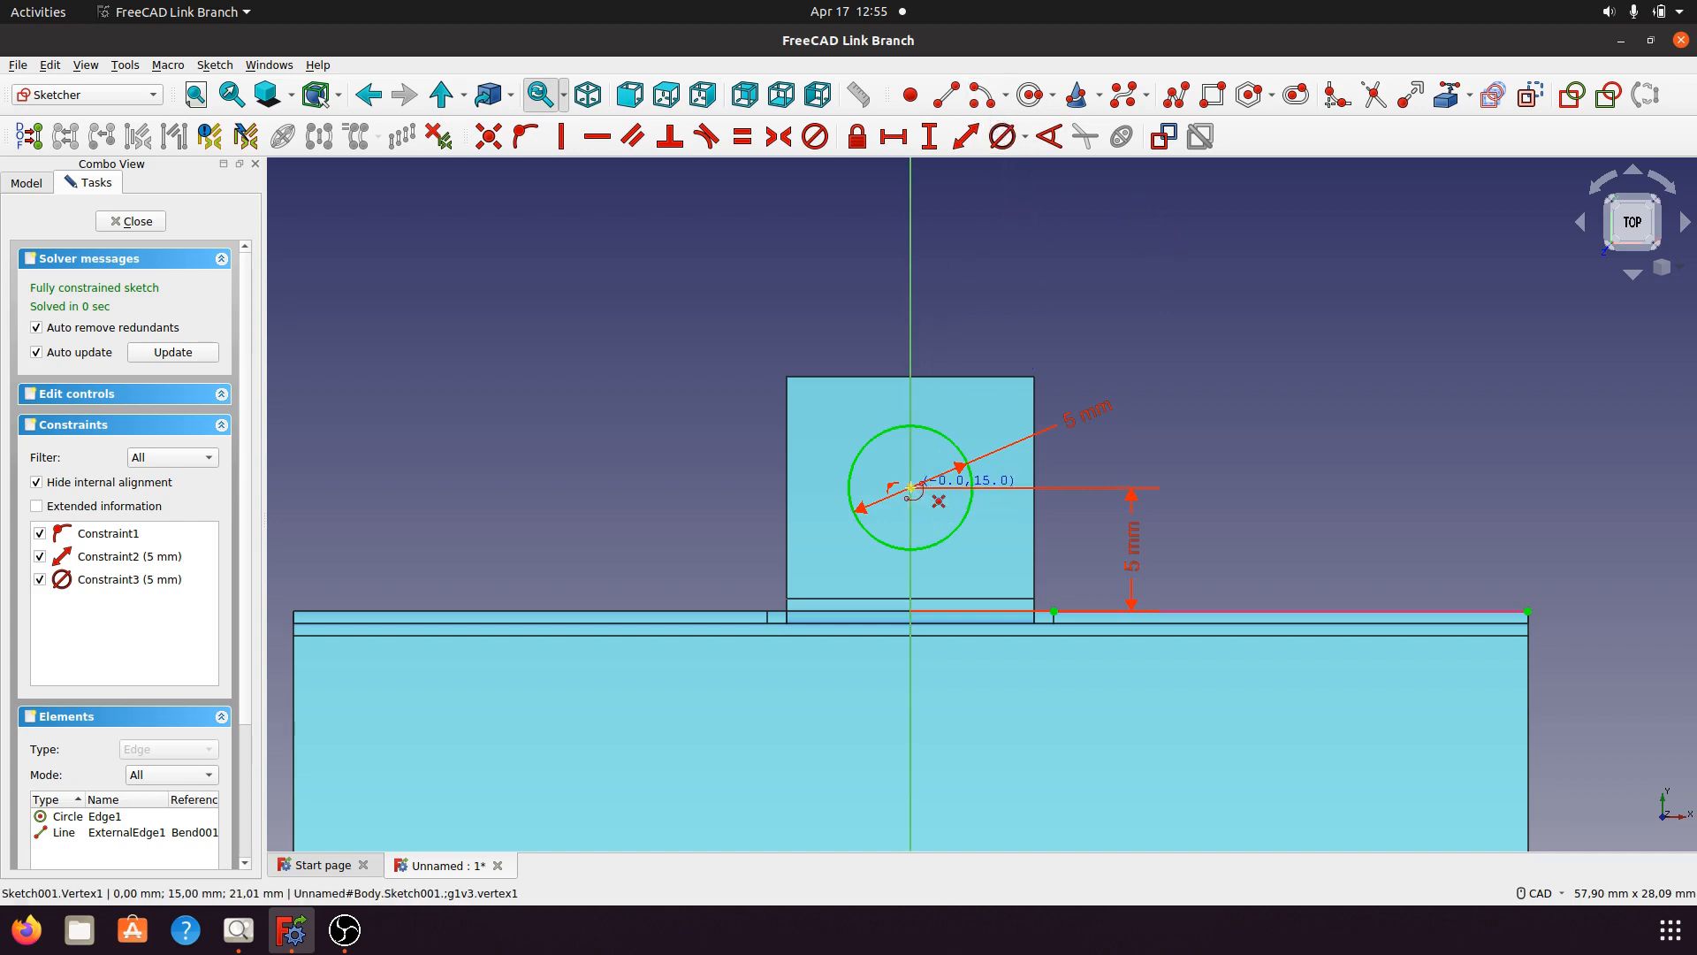
click(911, 487)
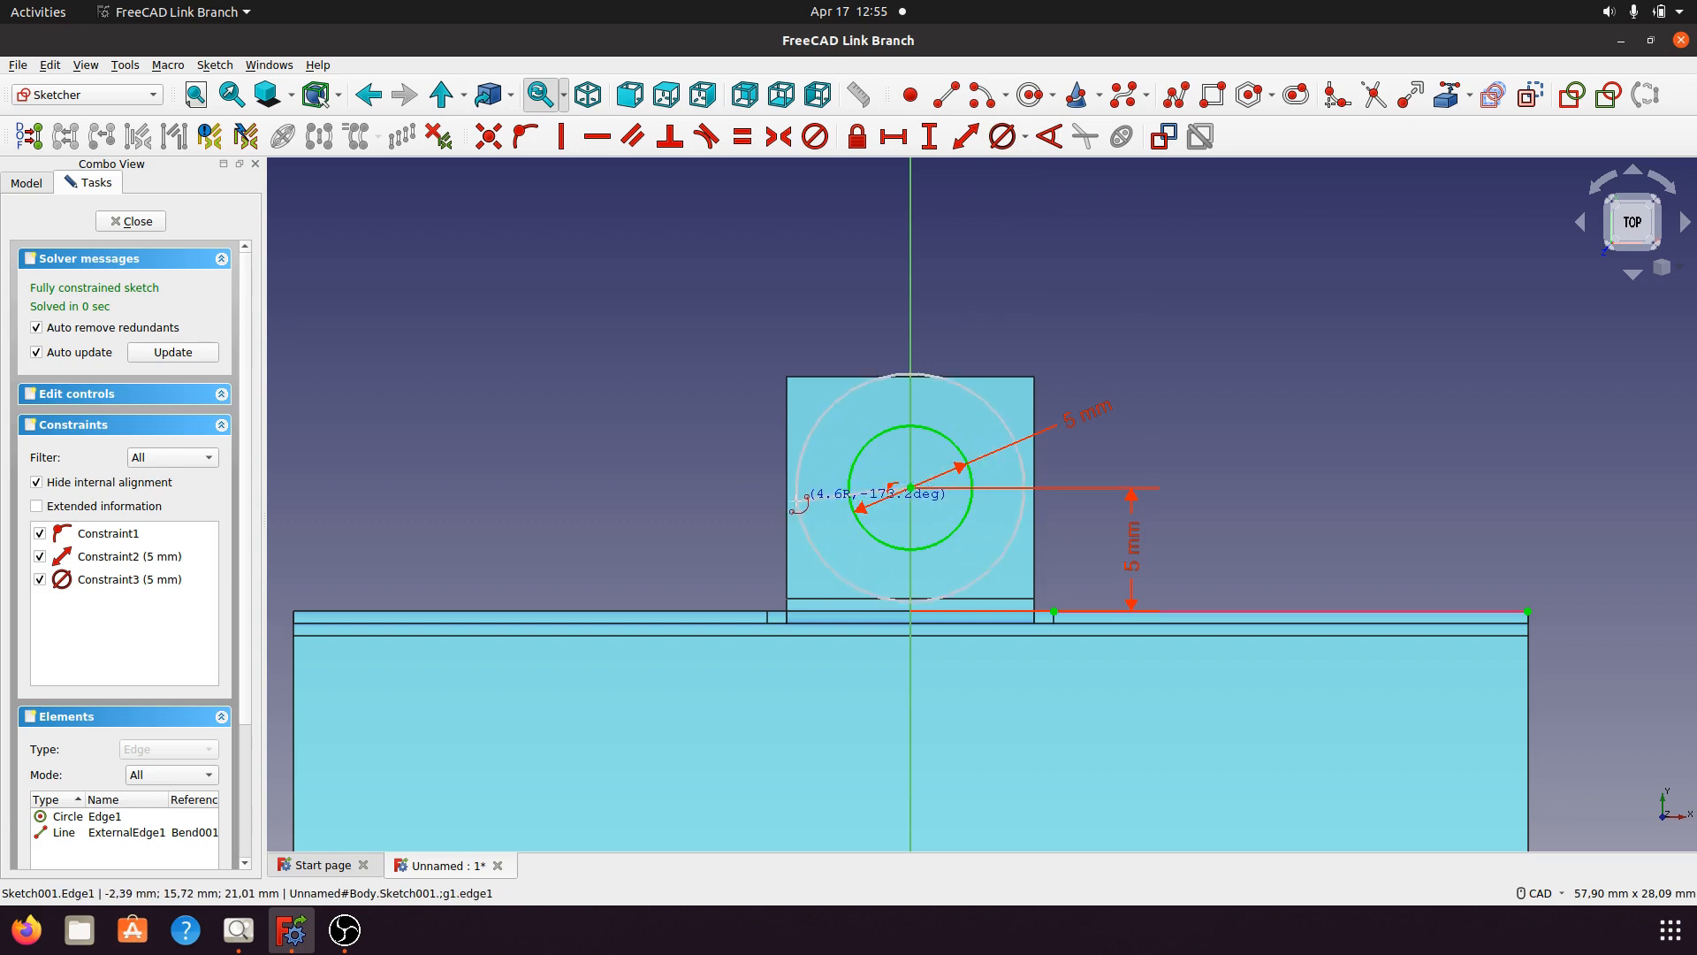
click(787, 500)
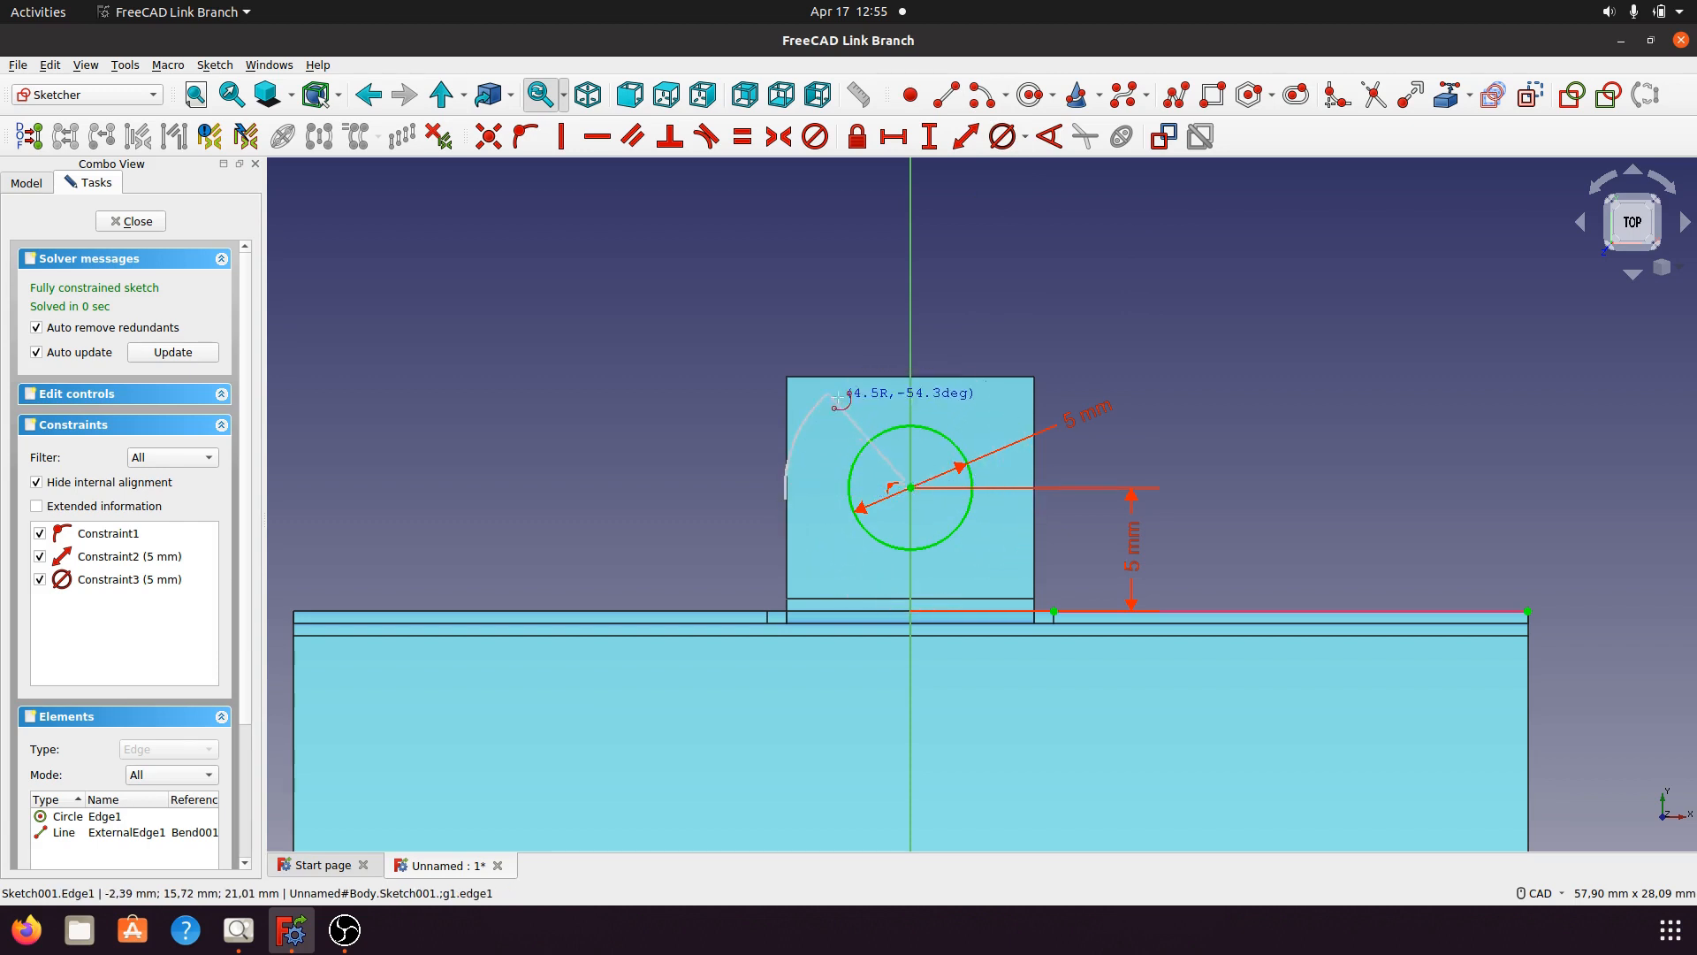
click(1036, 491)
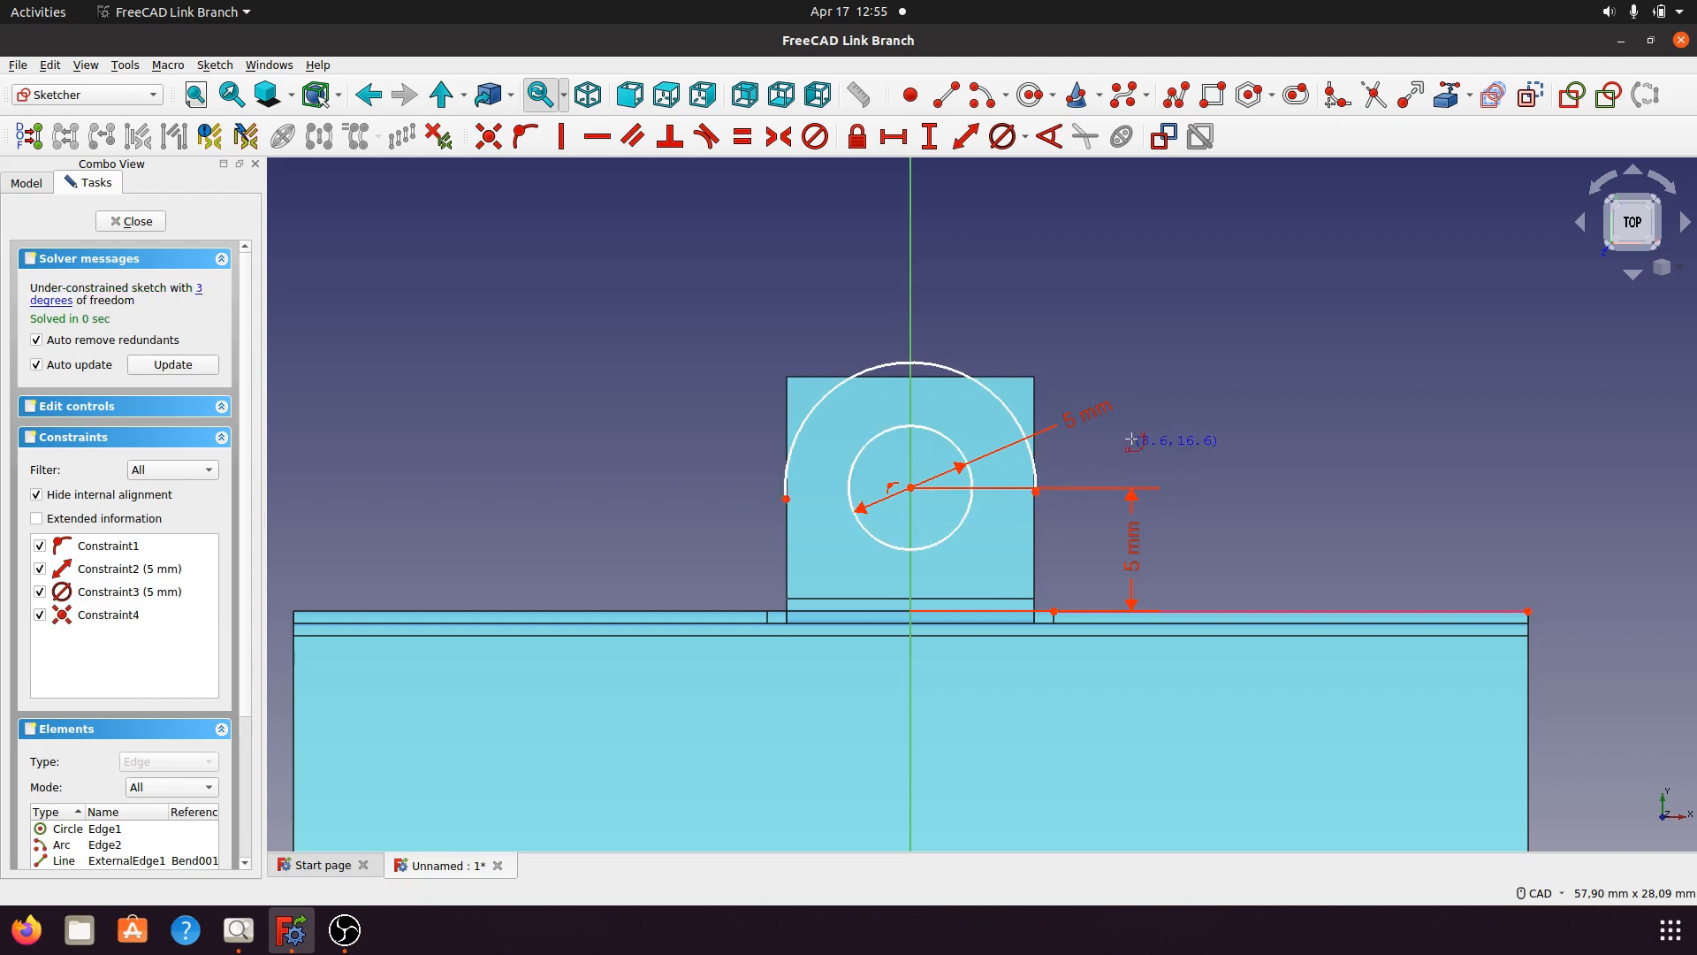
Constrain the radius of the arc around the hole to 5 mm.
click(950, 369)
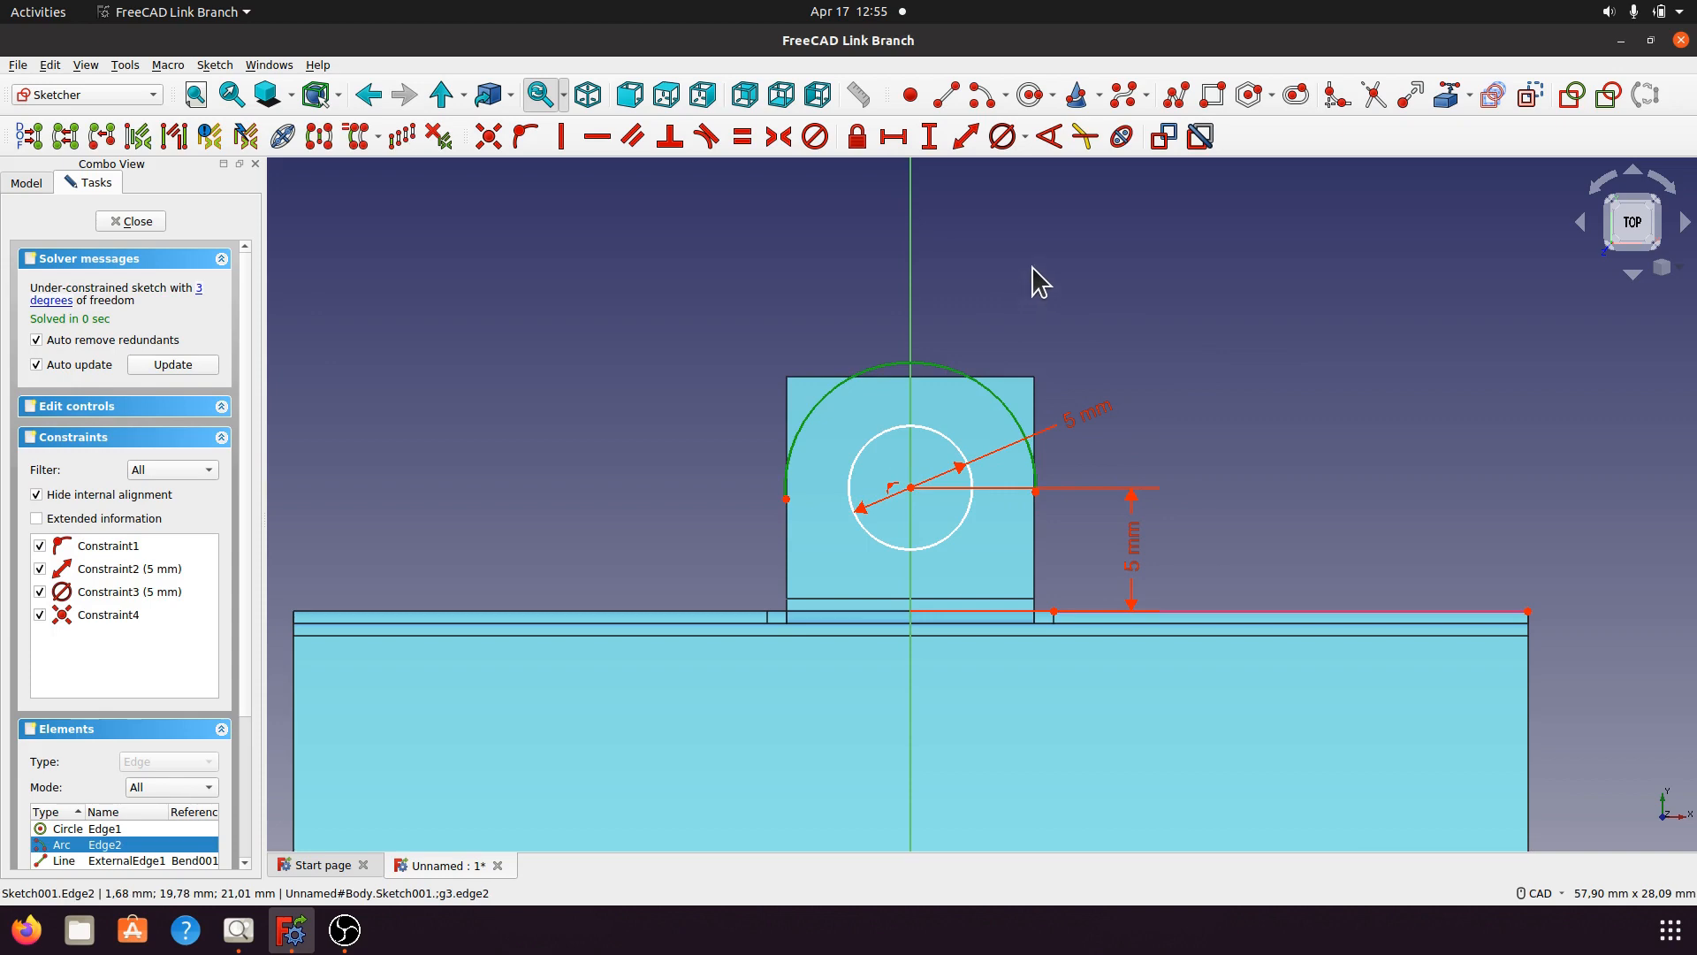
click(1025, 137)
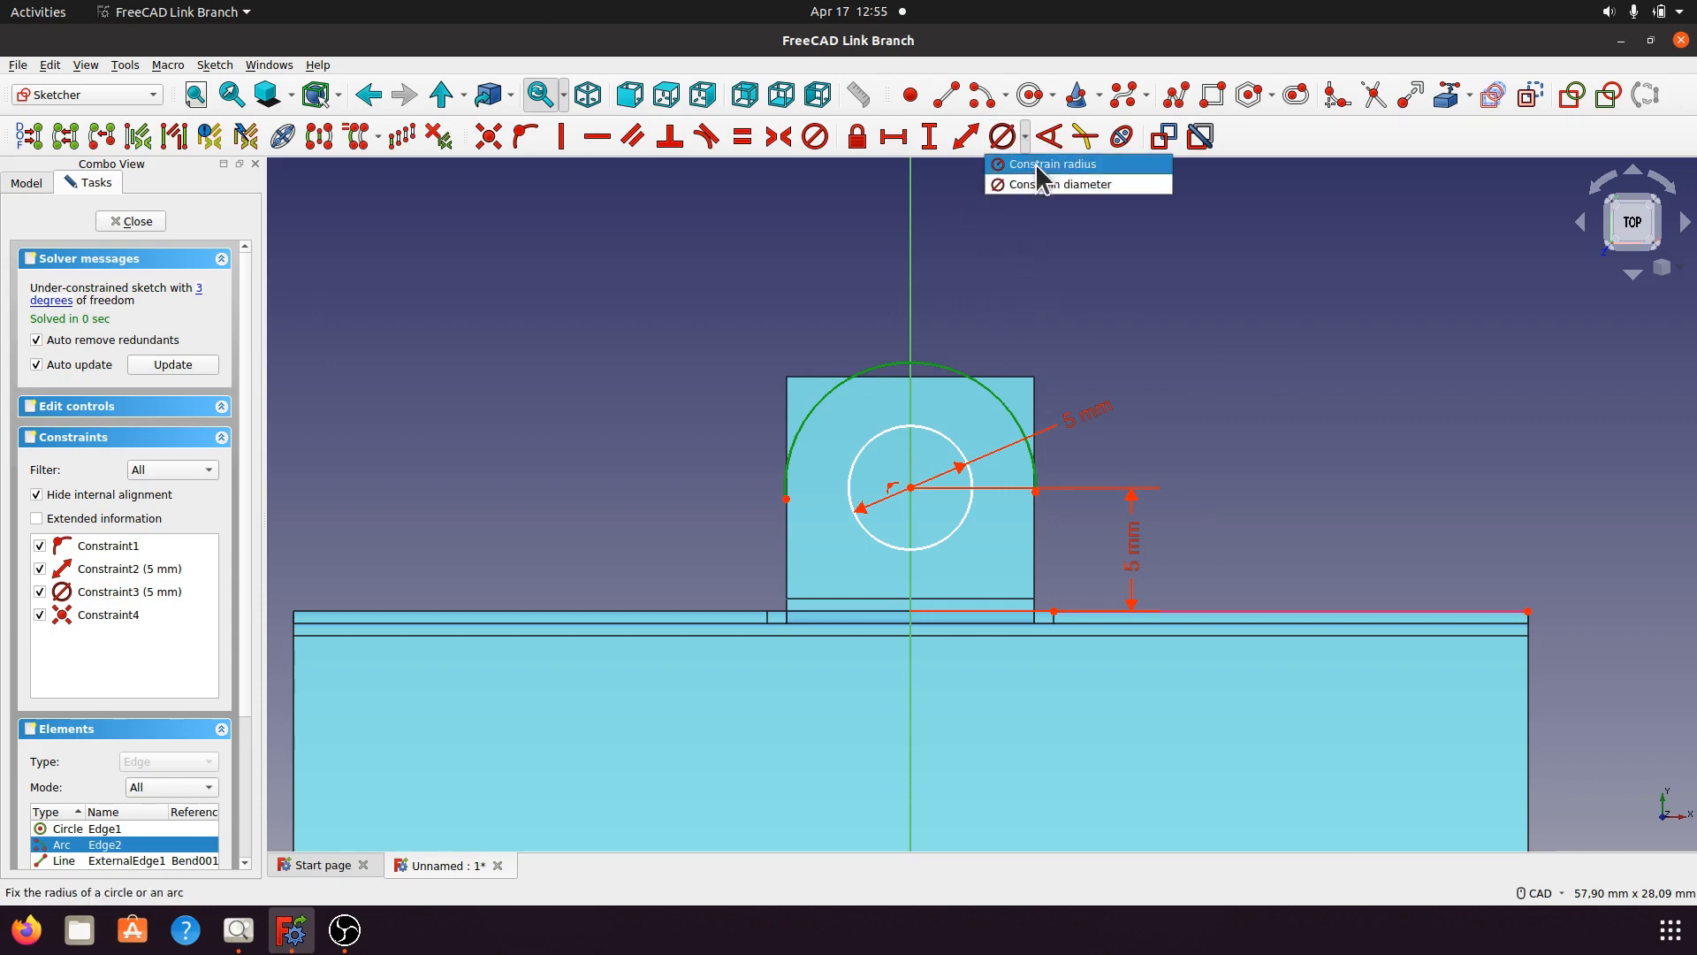
click(1036, 162)
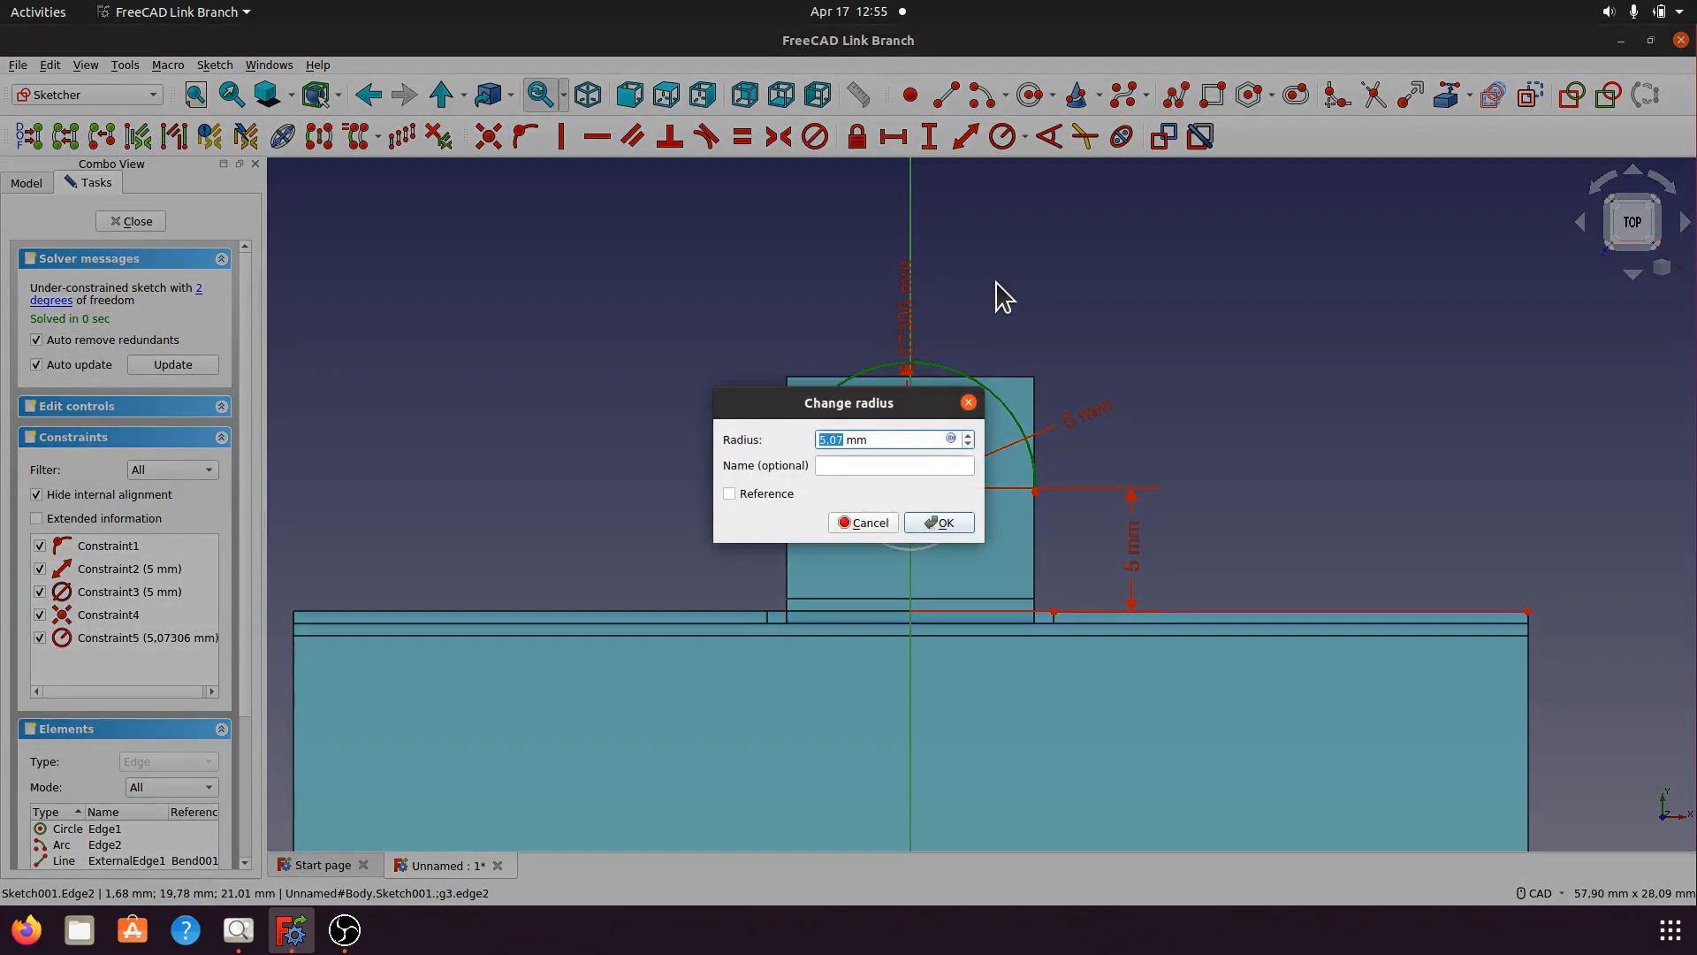
text(5)
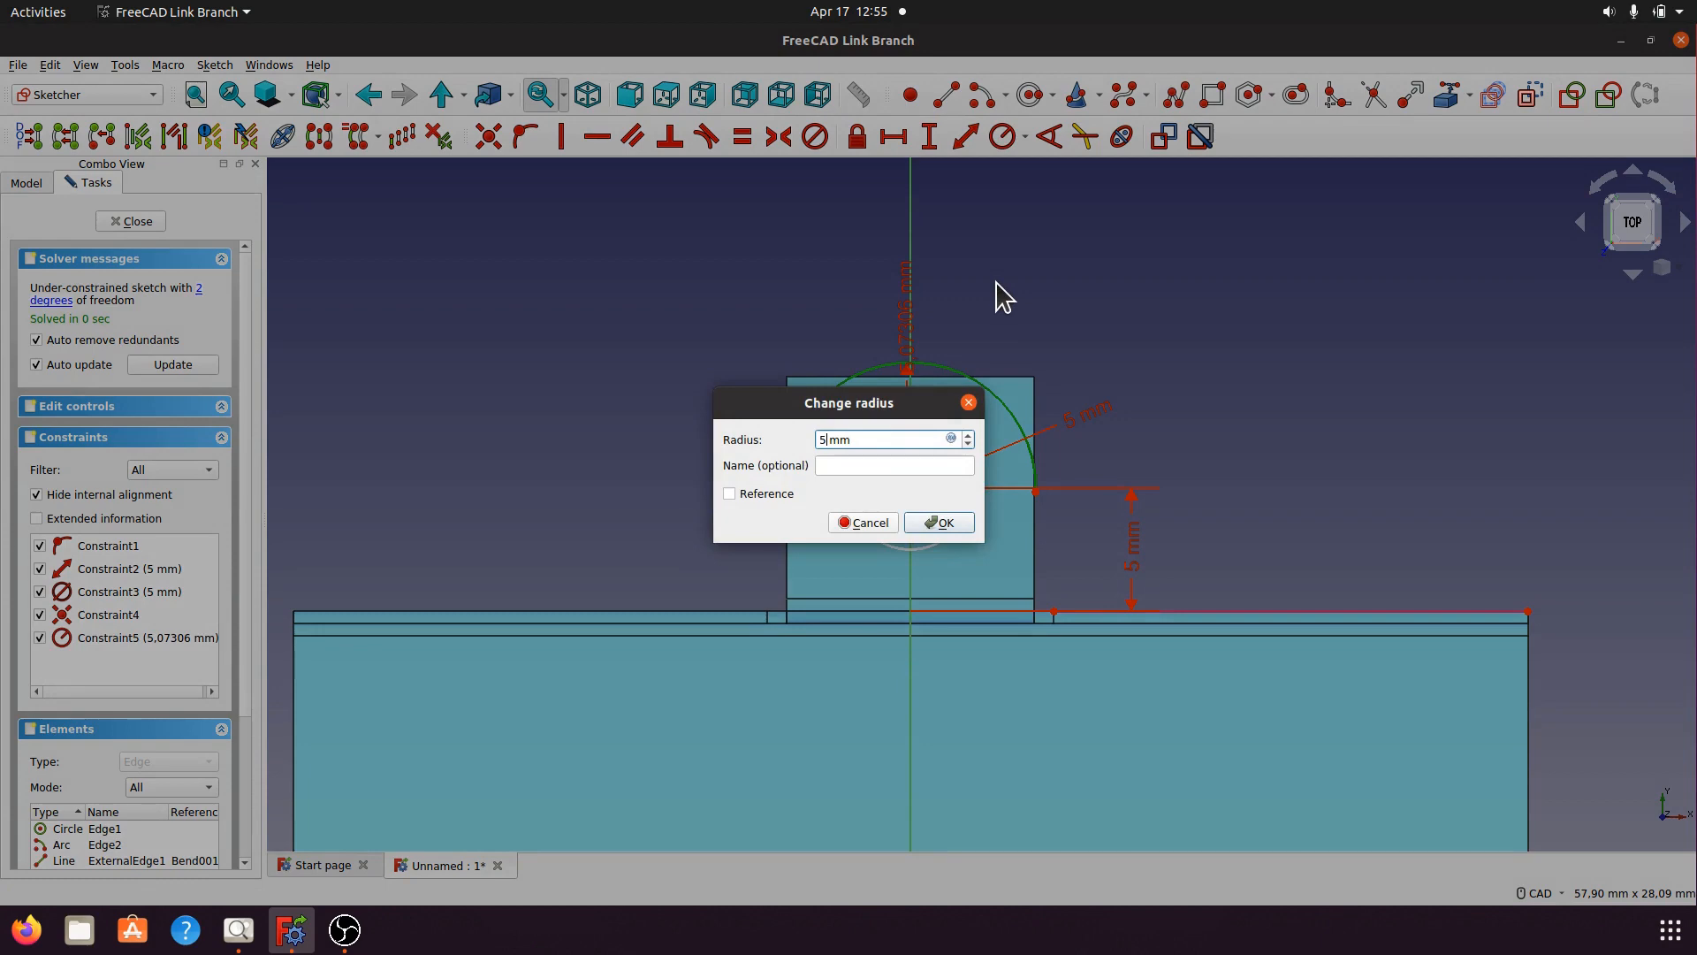
click(949, 522)
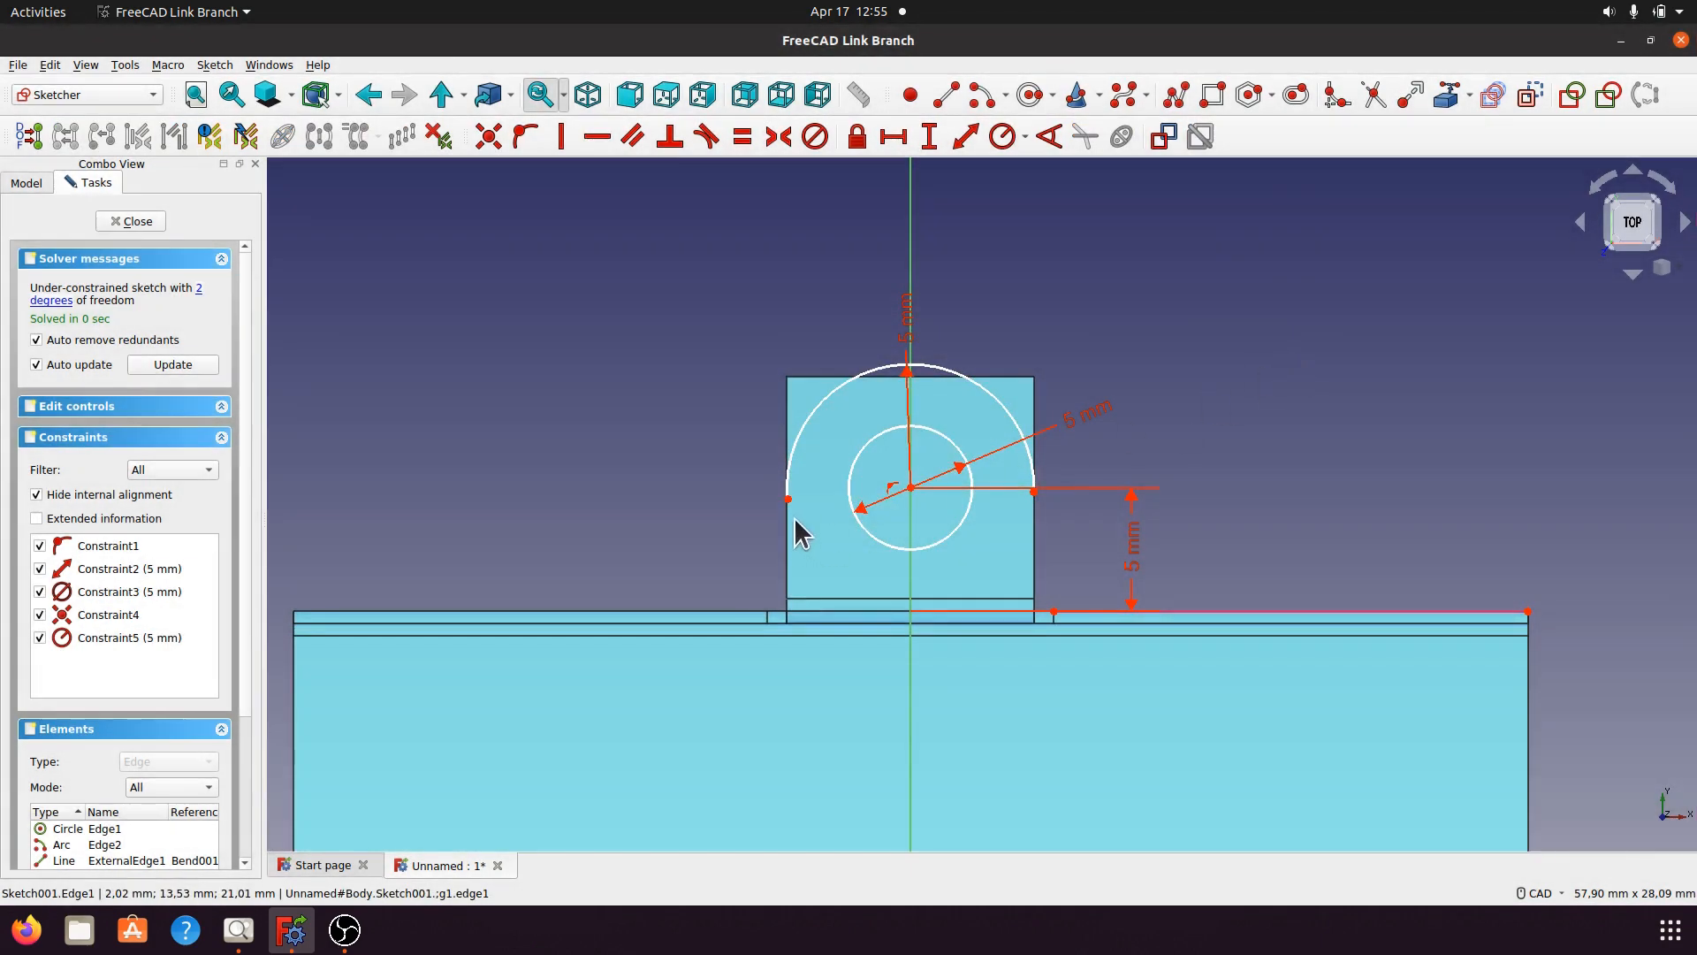
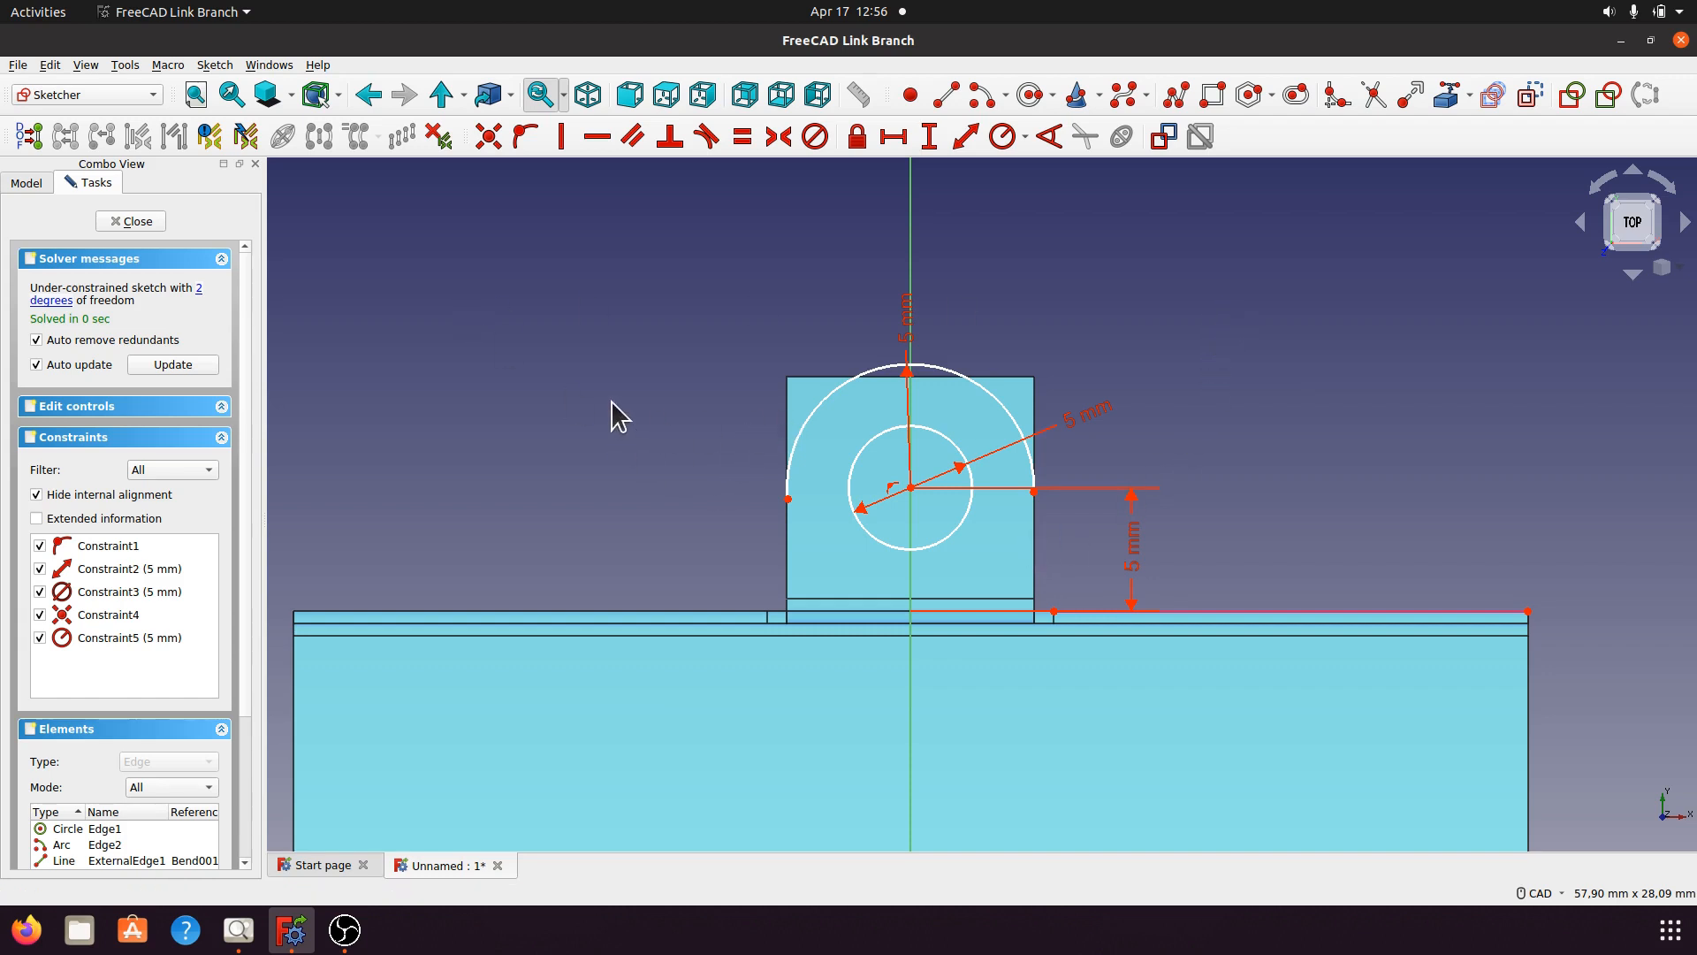
Leave the sketch and set the length of the tab bend, Bend001, to 10 mm.
click(137, 222)
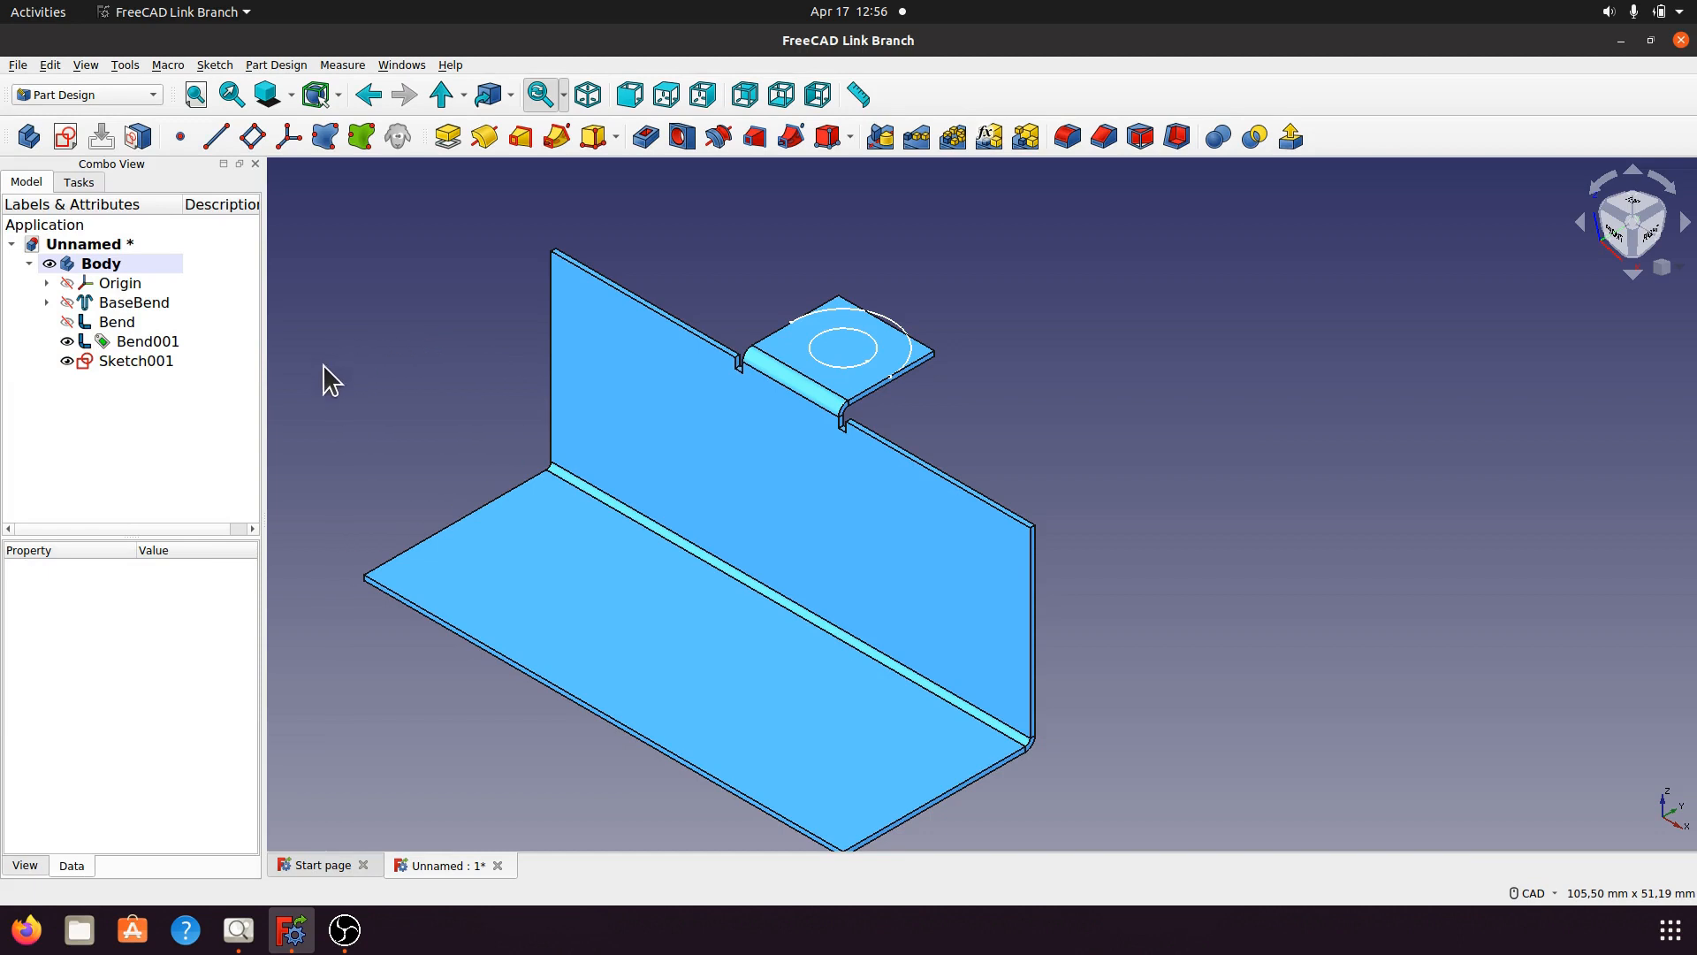
click(137, 342)
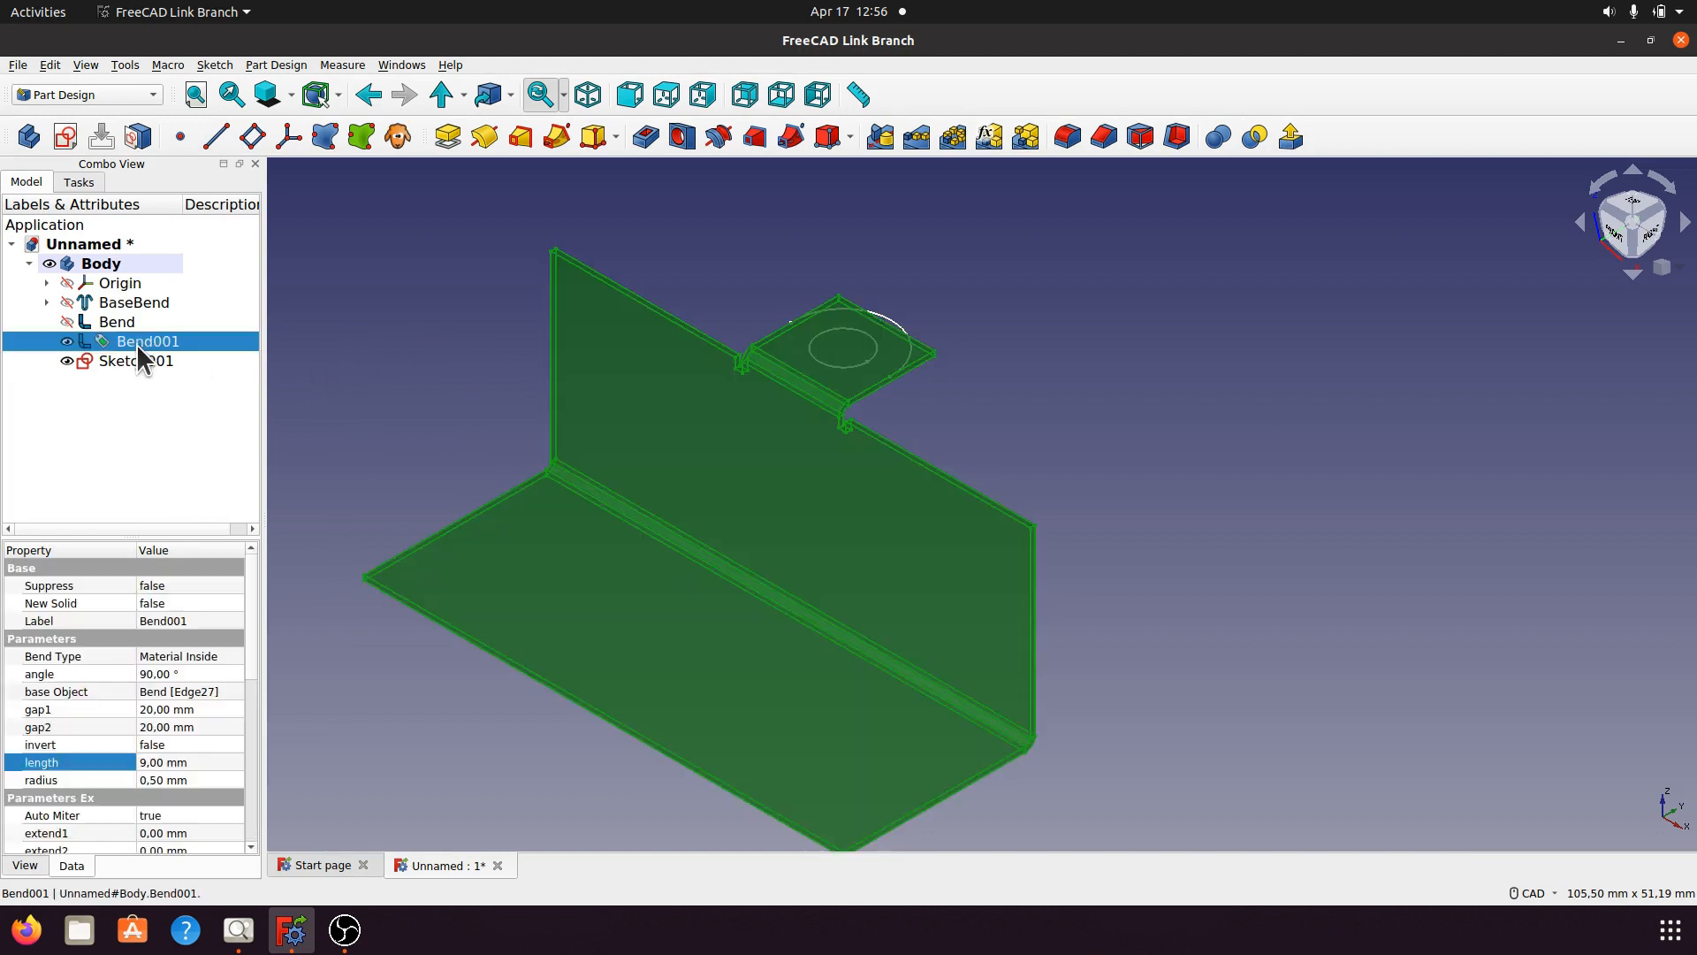
click(165, 762)
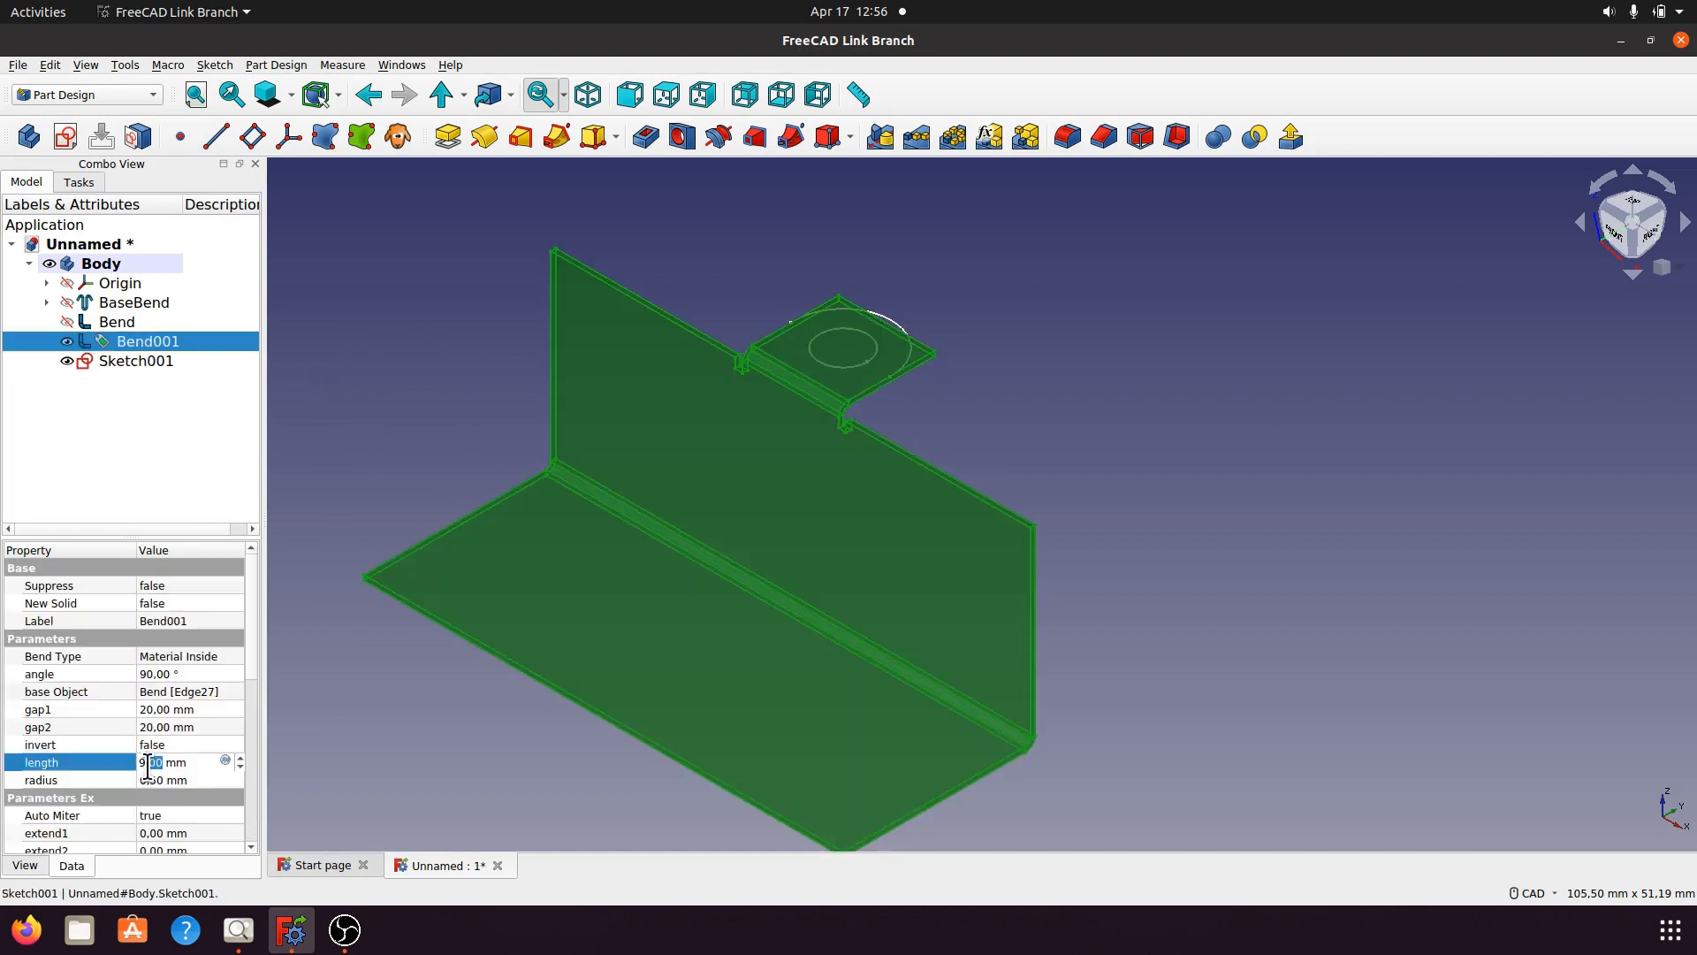
double_click(156, 762)
drag(187, 765, 139, 765)
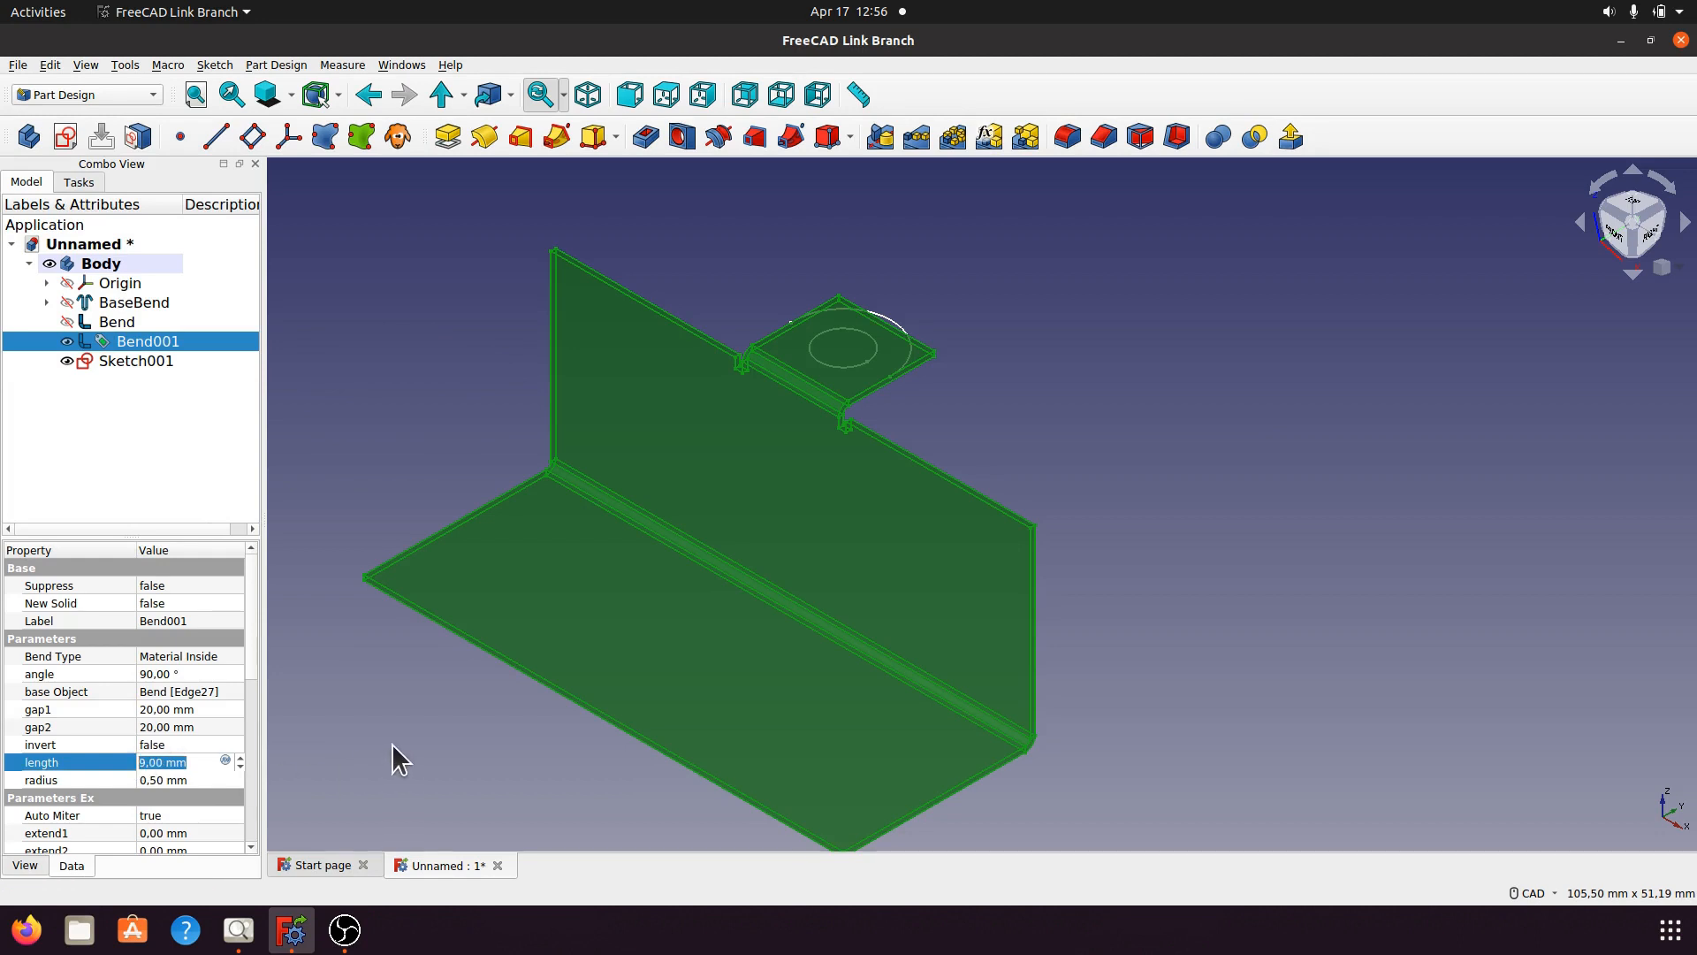
text(10)
key(Return)
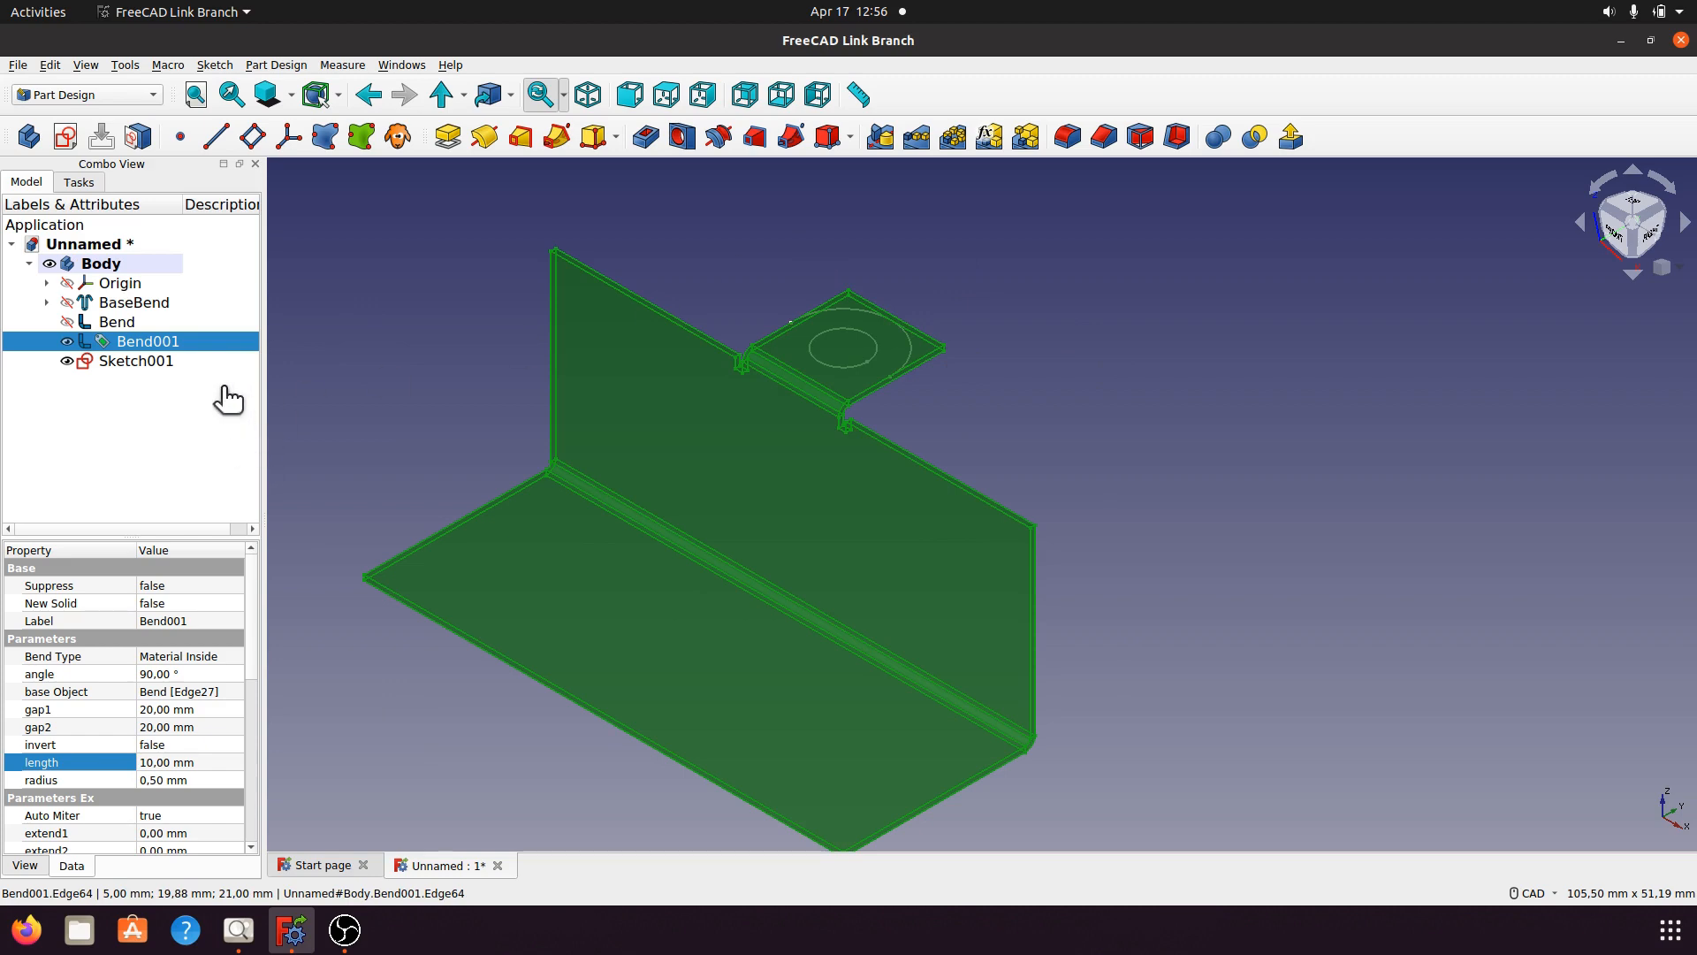
click(363, 304)
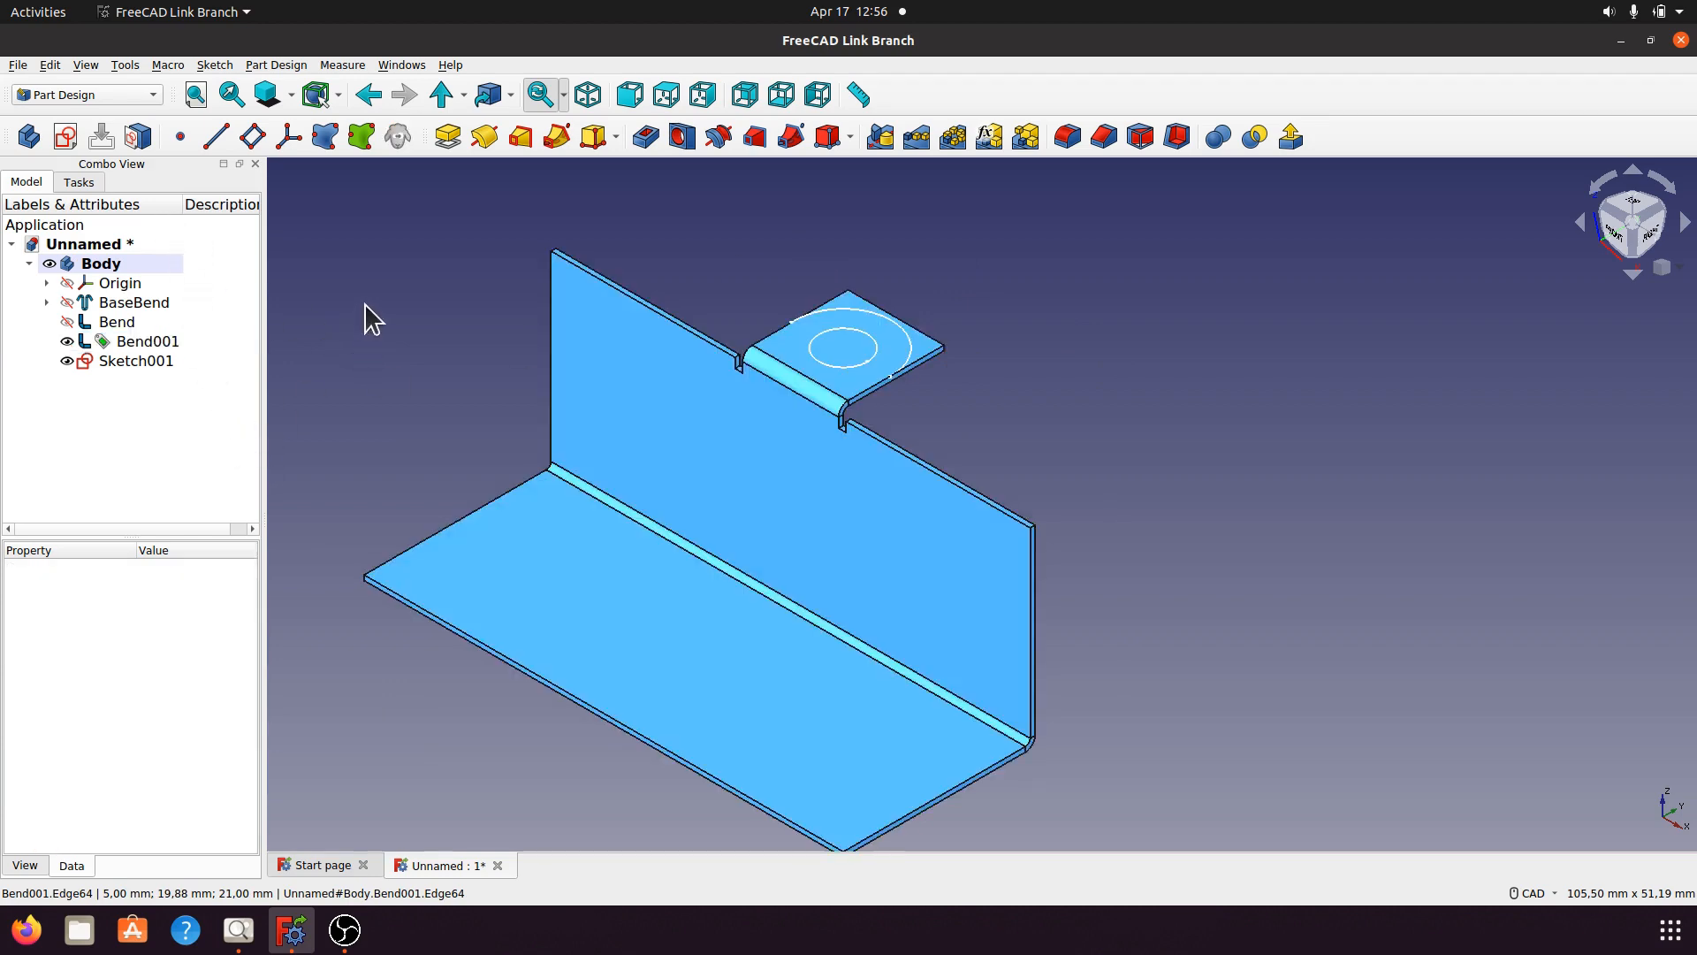
Reopen Sketch001 and draw vertical lines between both arc endpoints and points just beyond the tab's outer edge.
double_click(138, 362)
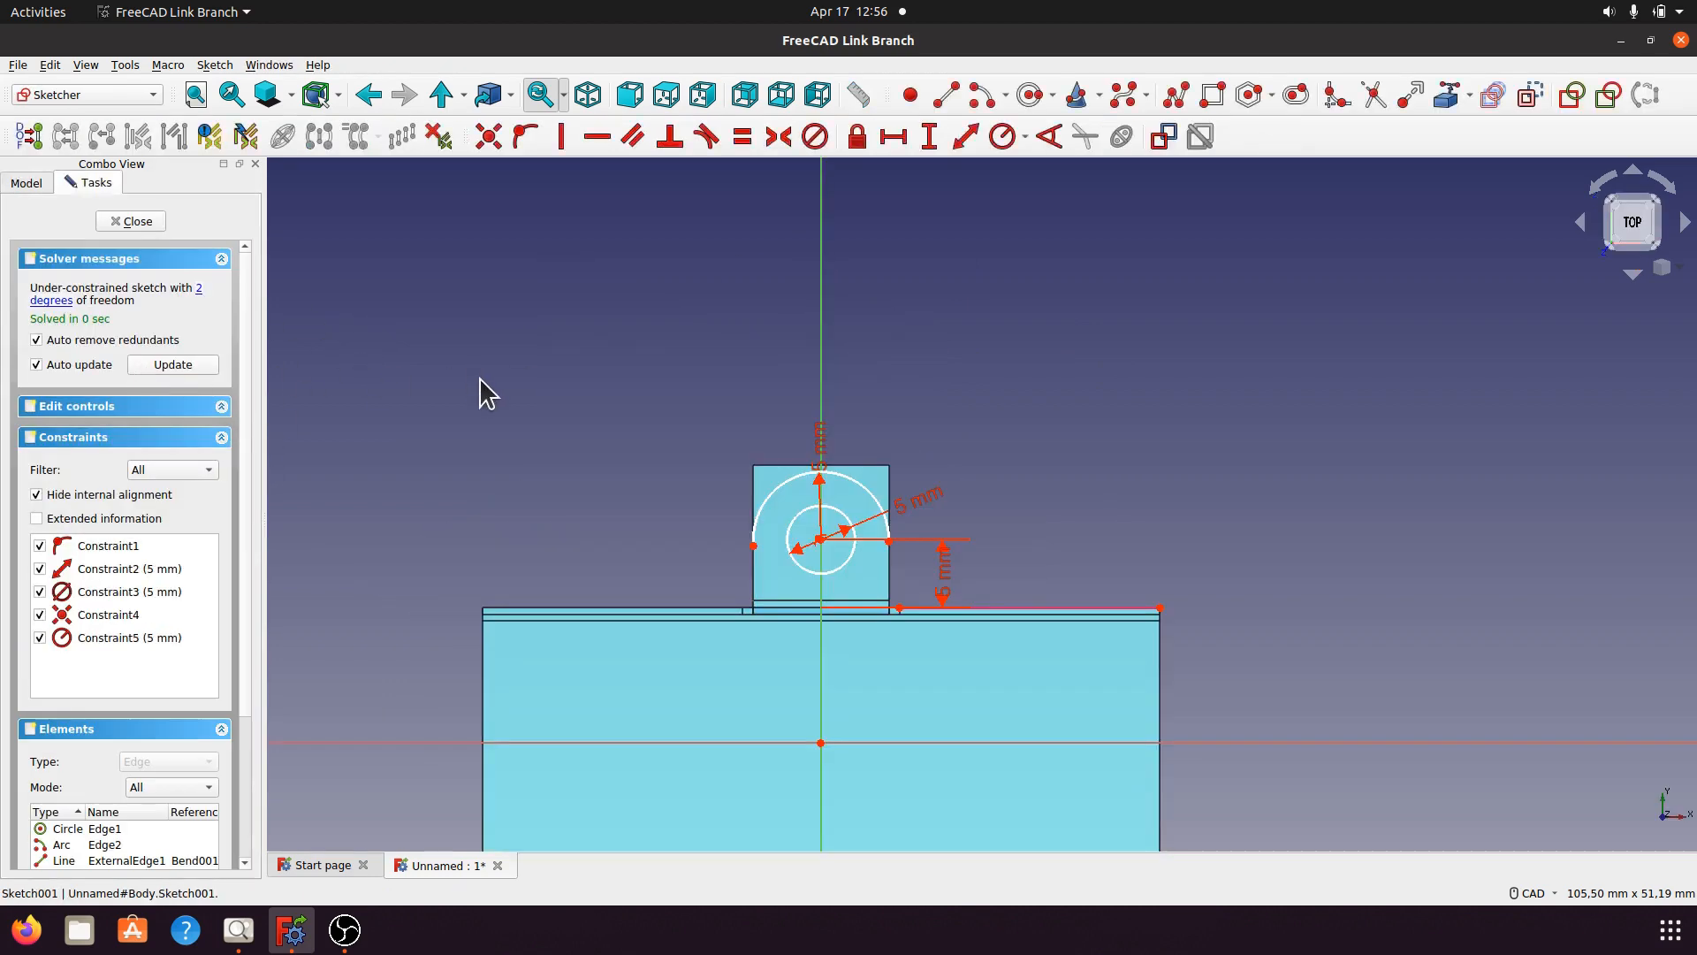
scroll(740, 559, up, 2)
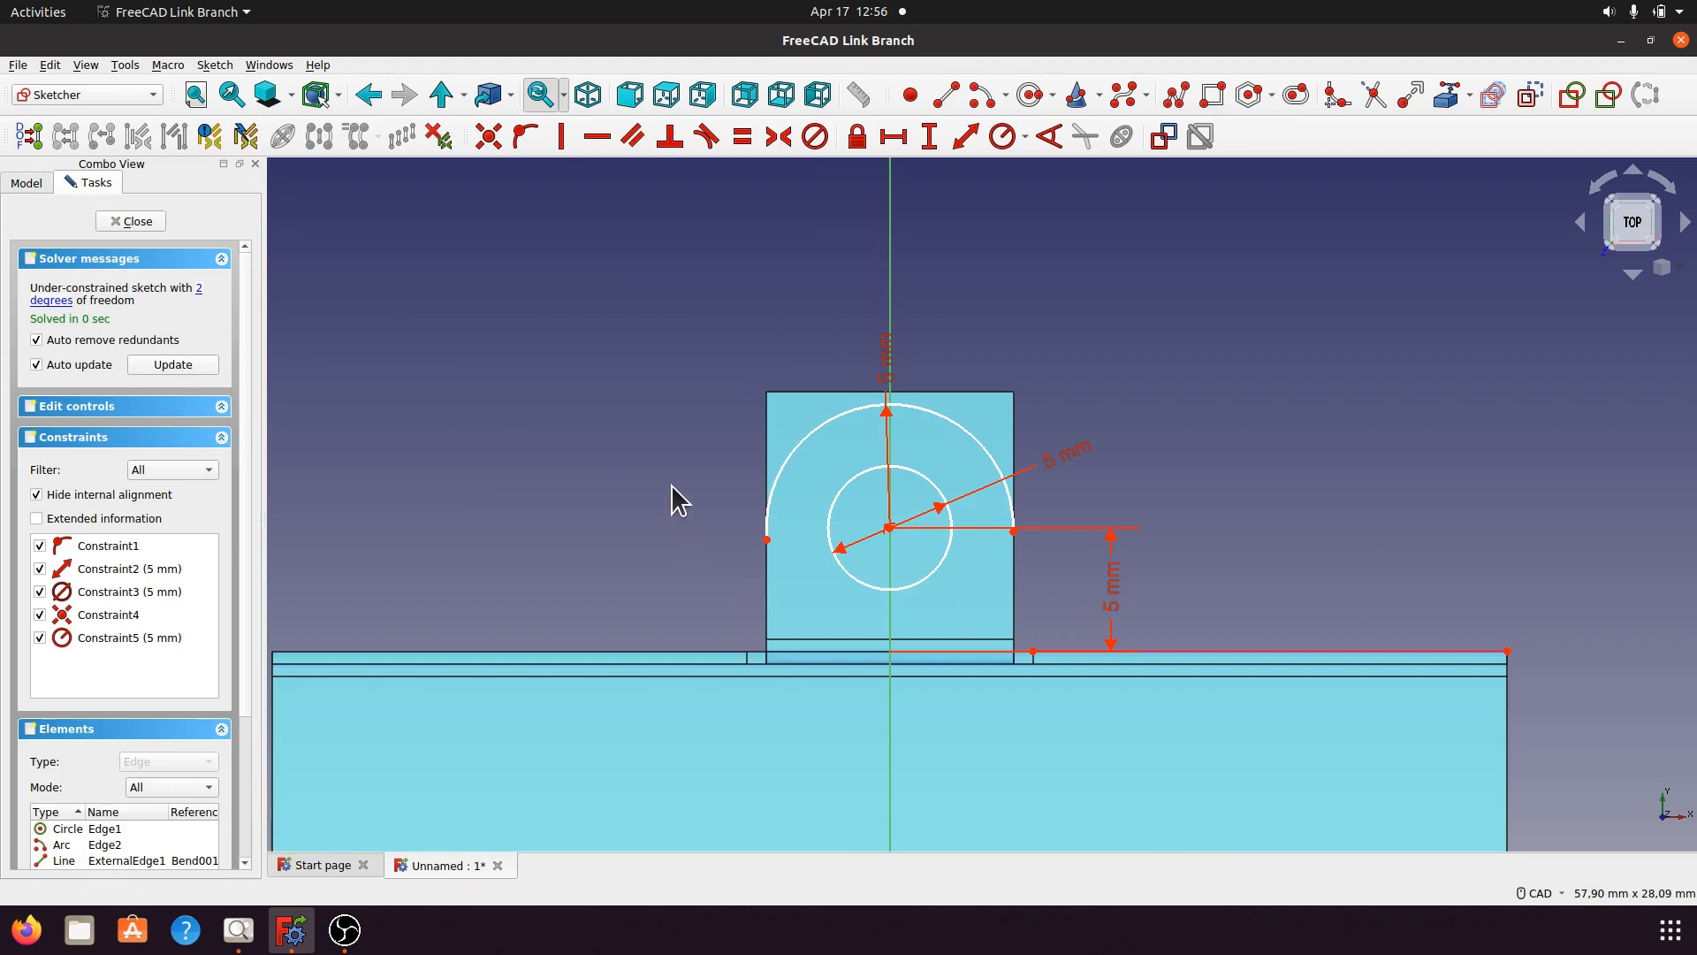
scroll(504, 333, down, 1)
scroll(607, 481, up, 3)
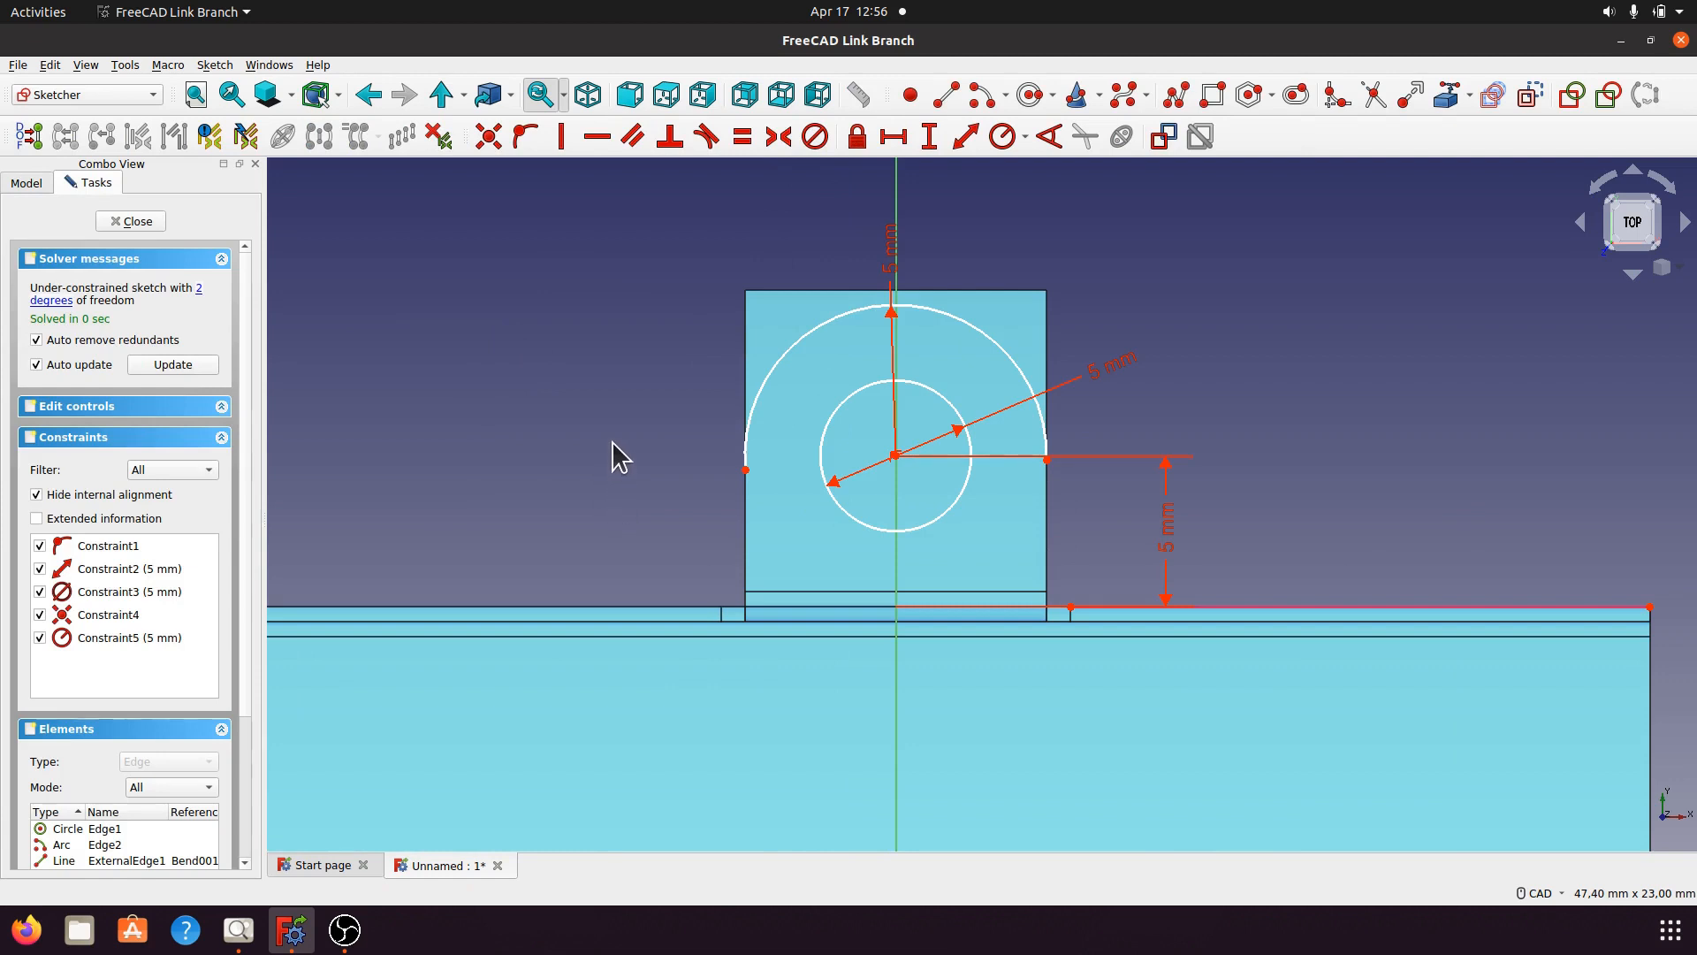
click(952, 104)
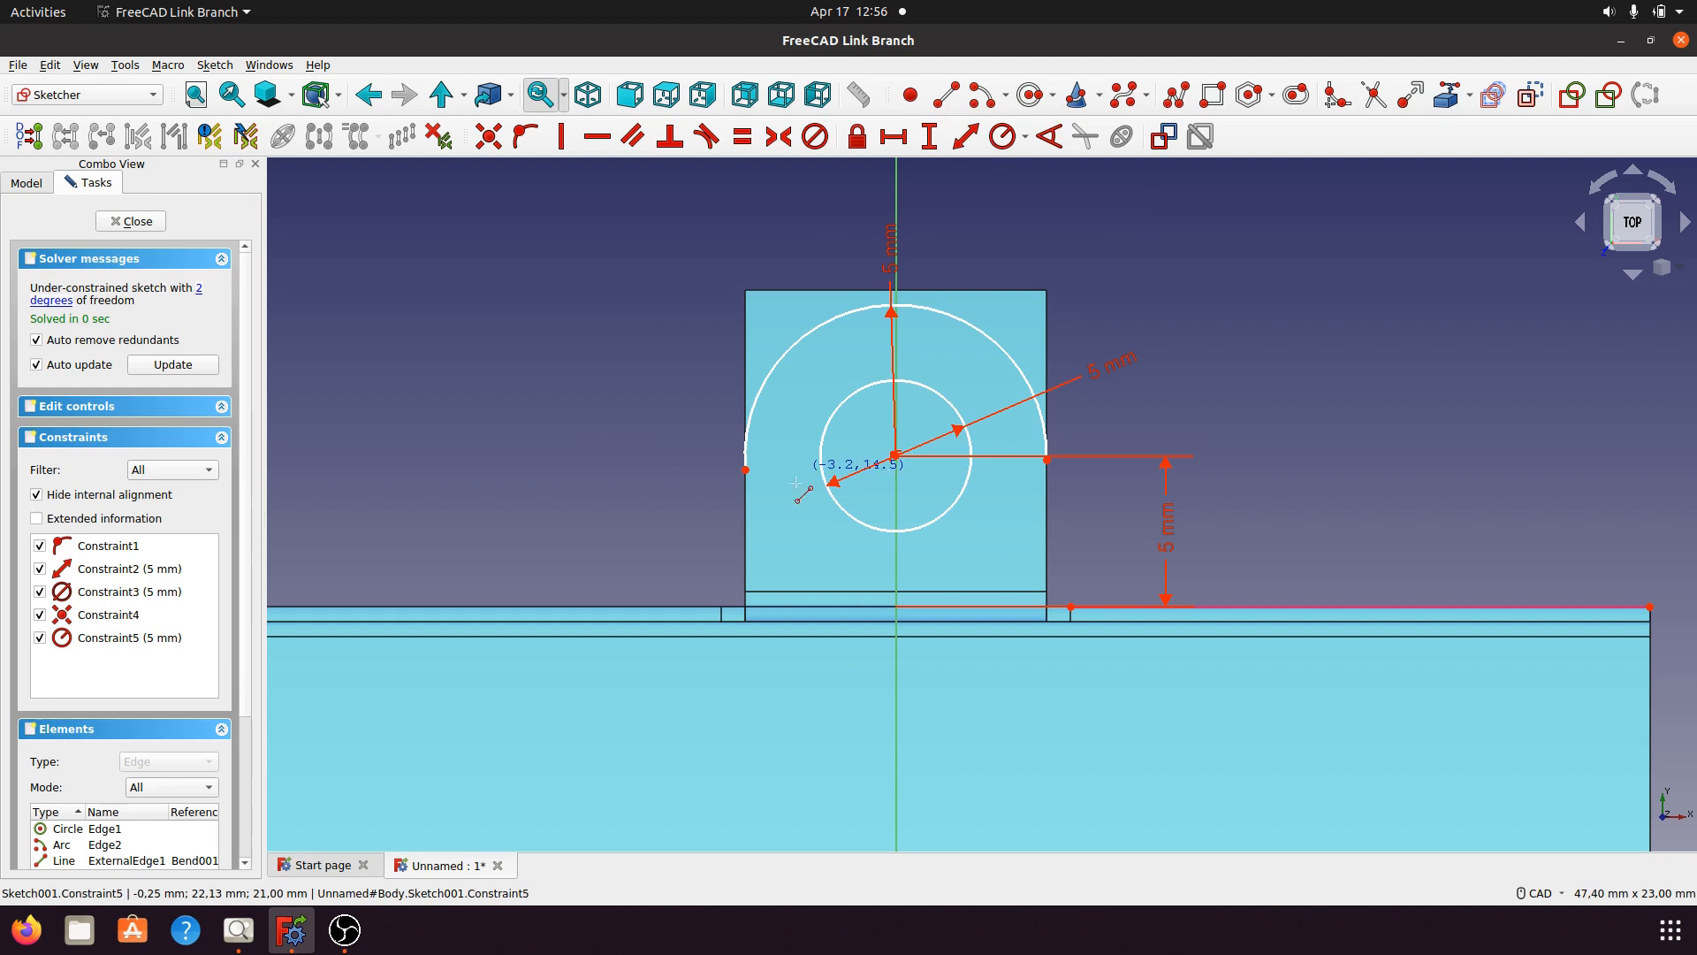
click(745, 469)
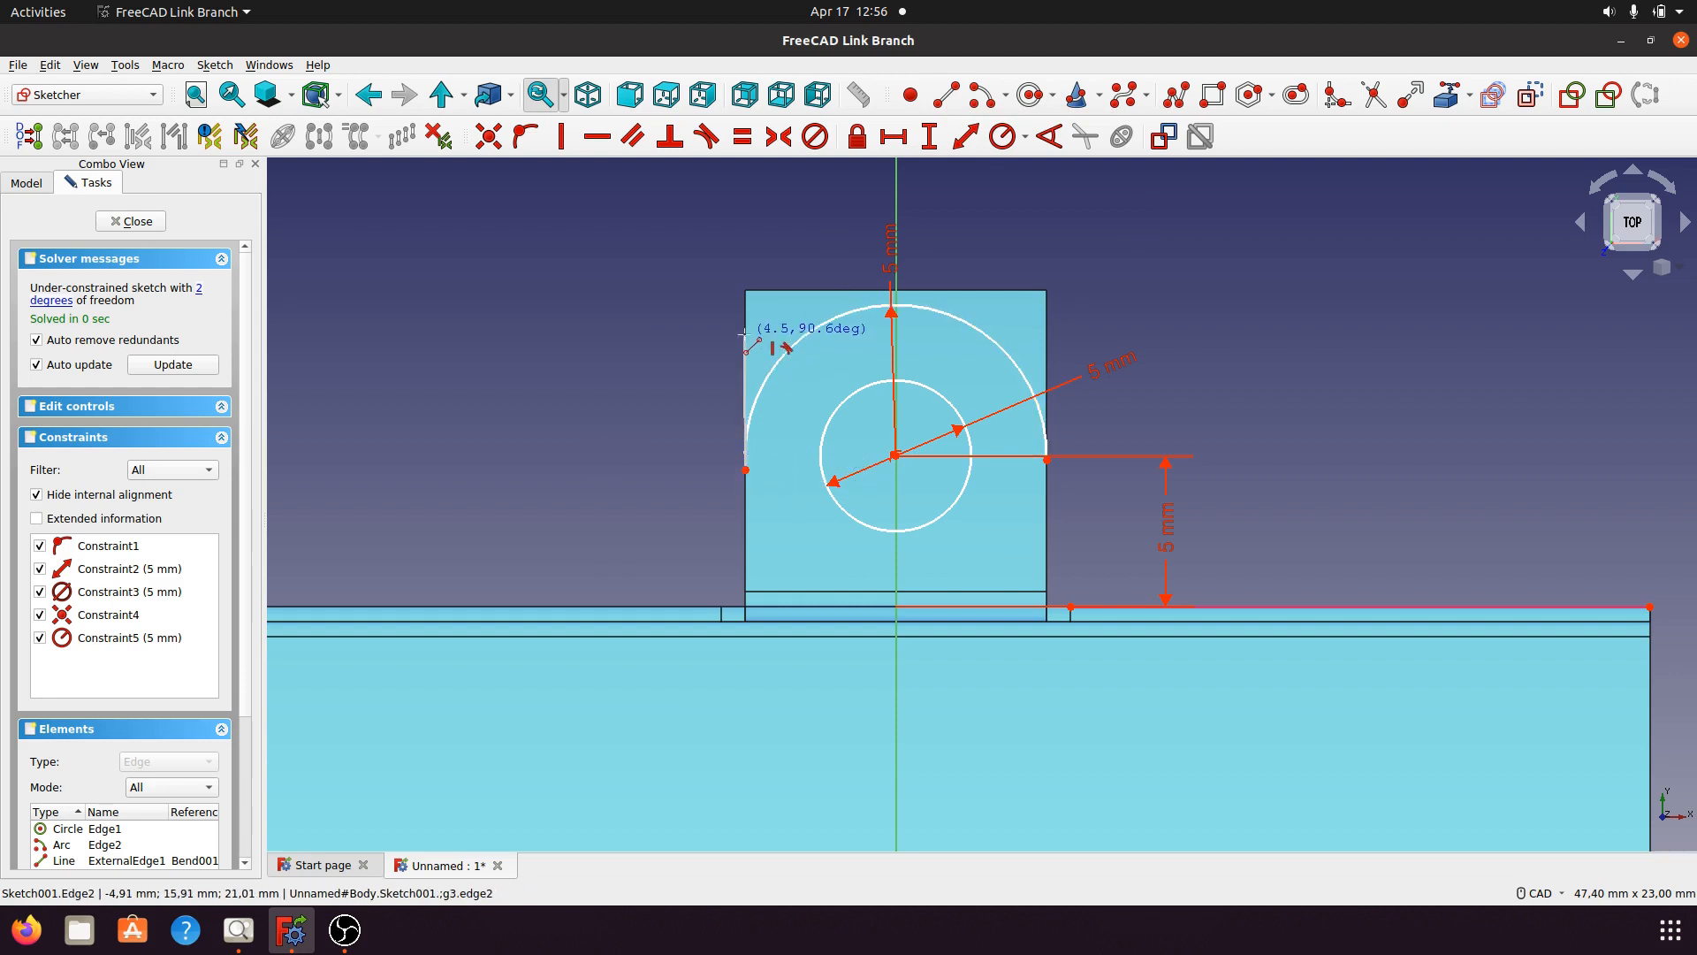
click(747, 276)
click(1052, 260)
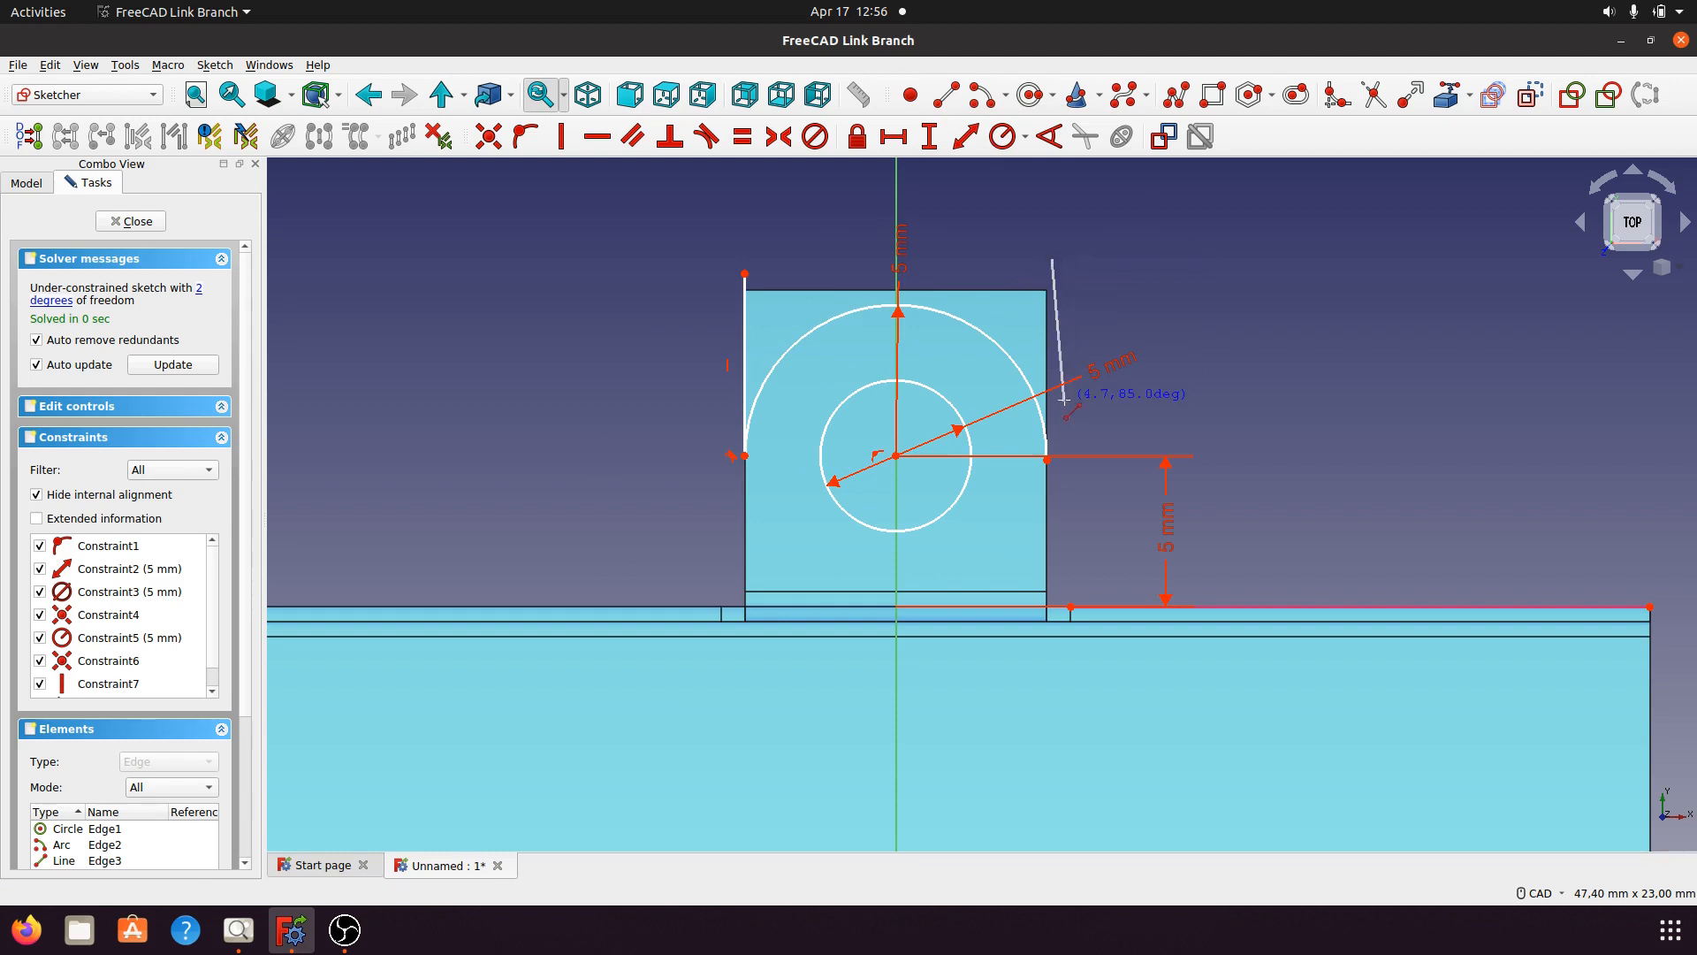
click(1048, 458)
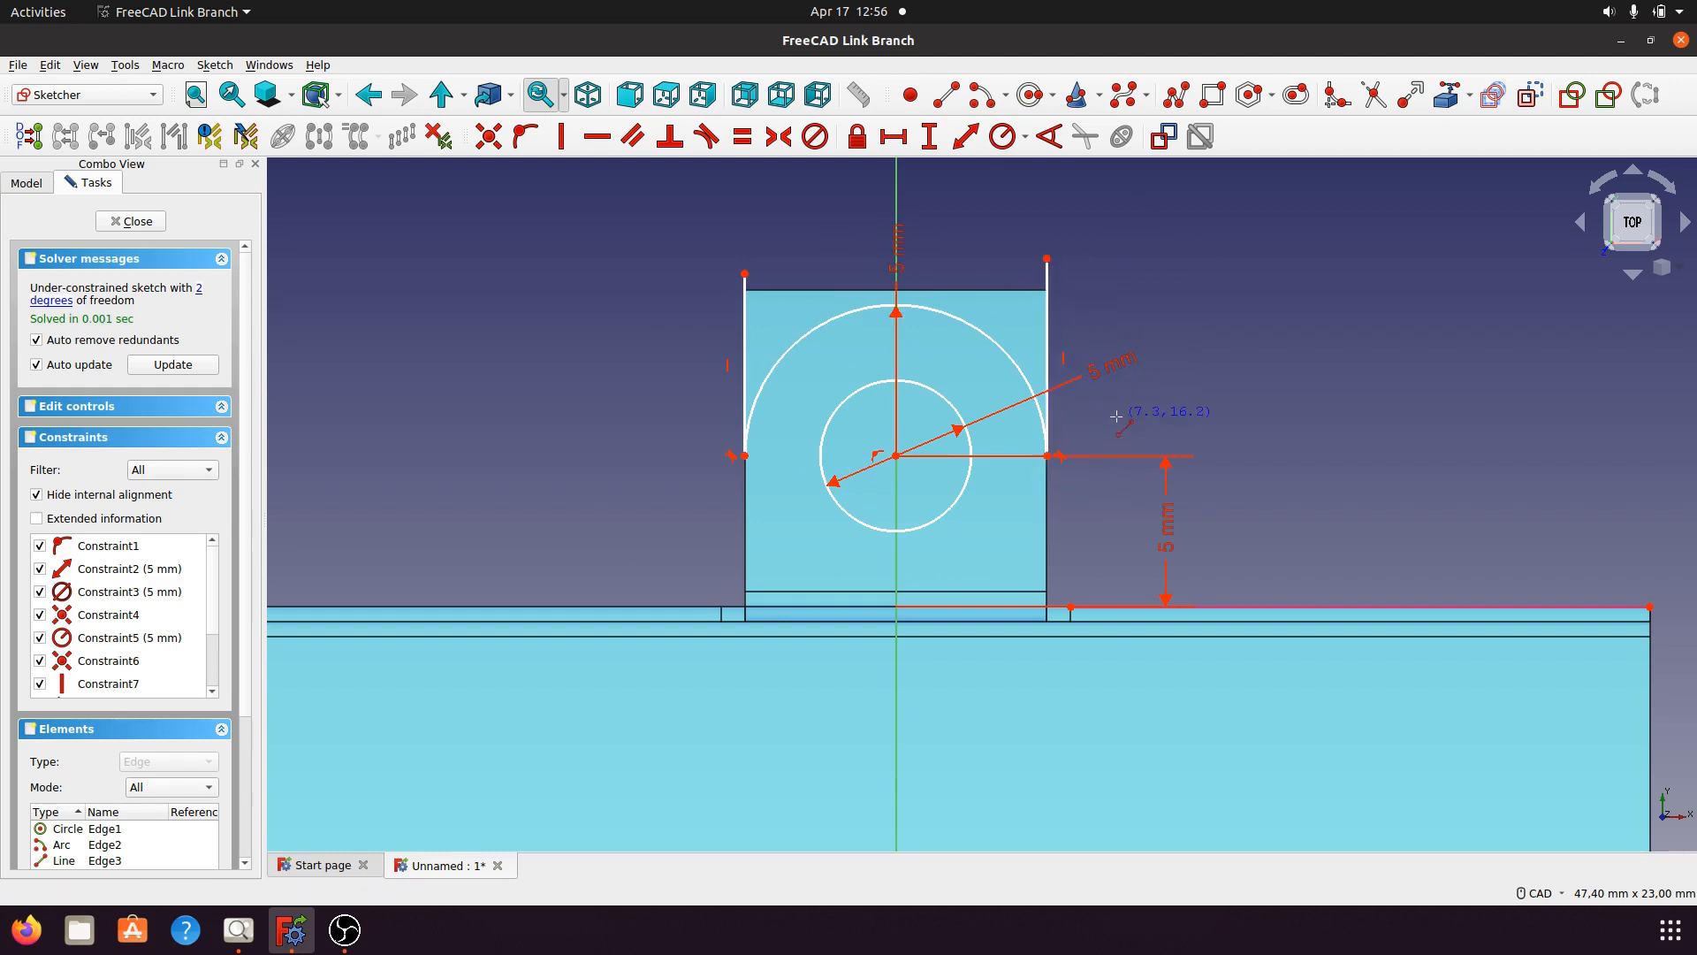
Close the profile with a line joining the outer ends of both vertical lines and constrain it horizontal.
click(748, 275)
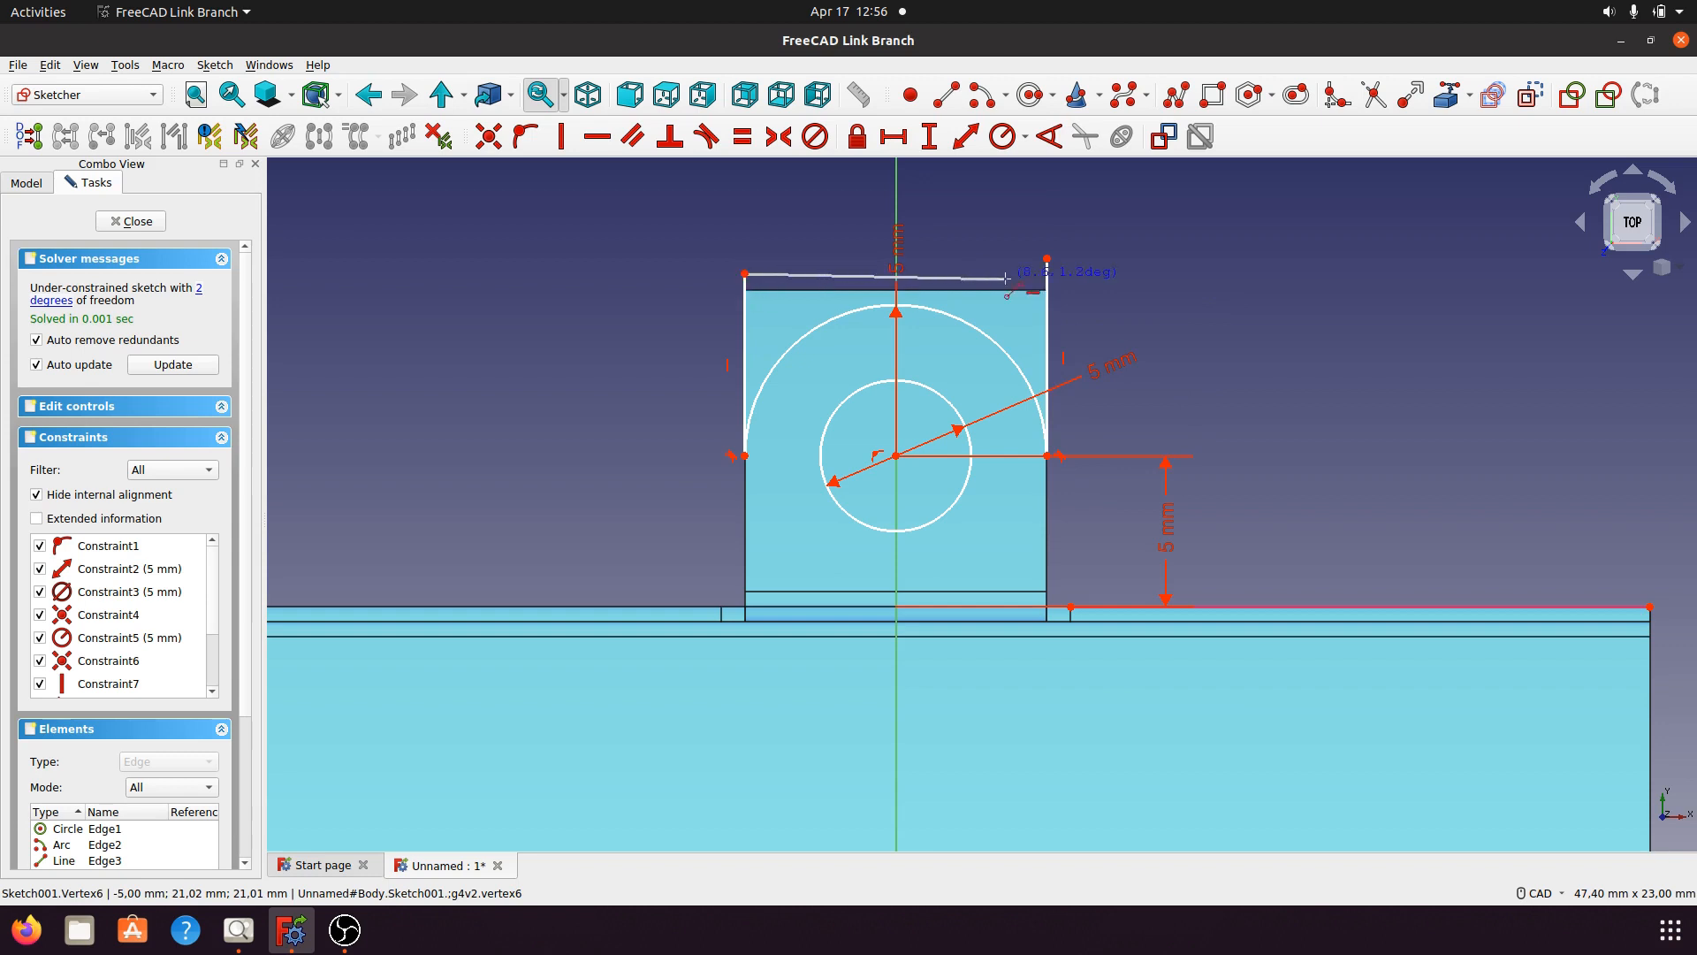
click(1048, 257)
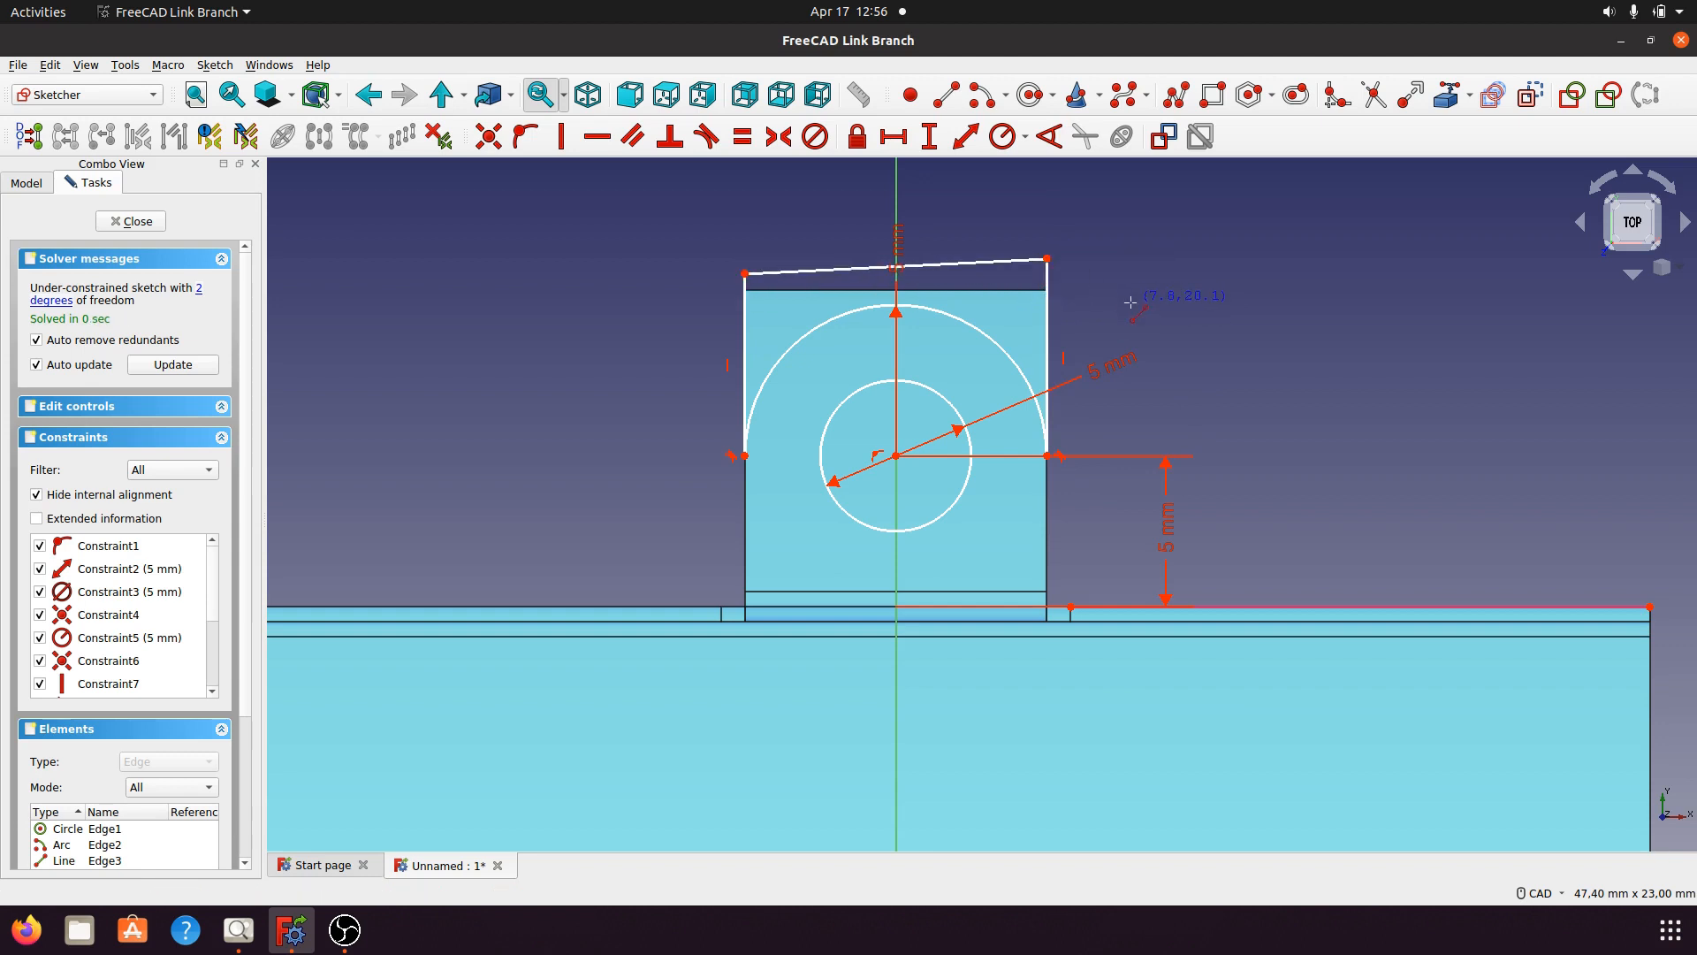
click(982, 263)
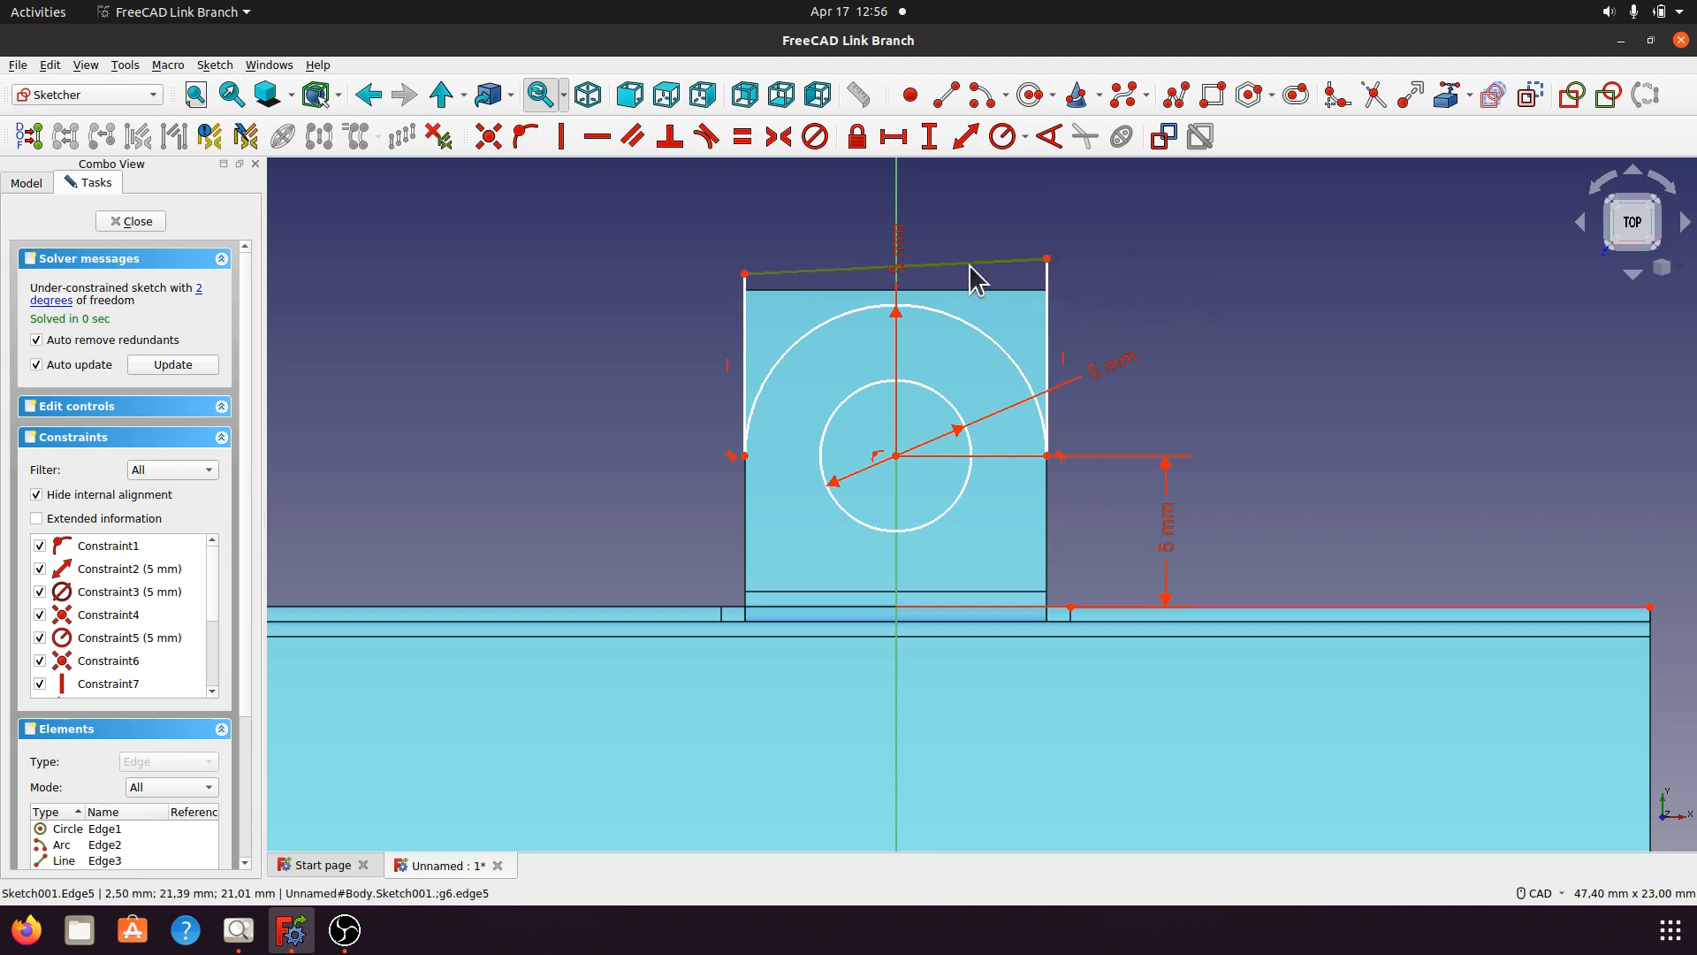
click(598, 137)
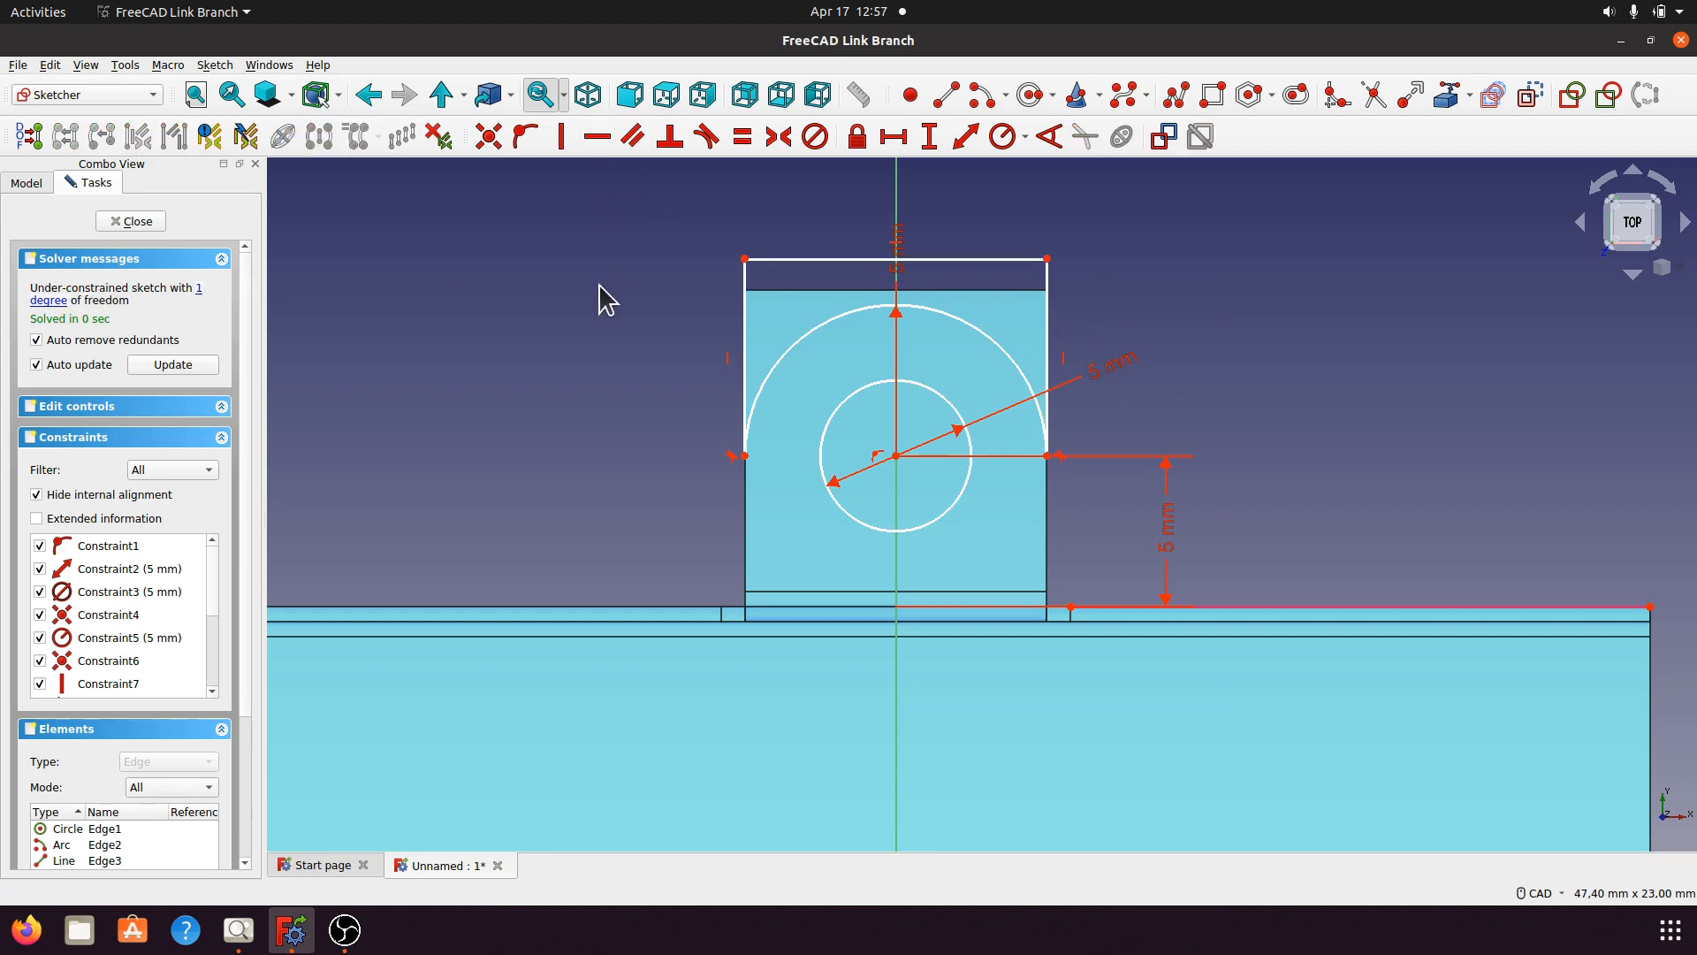
Try to constrain the arc's left endpoint to 5 mm from the linked wall edge, then close the report view.
click(745, 456)
click(1299, 607)
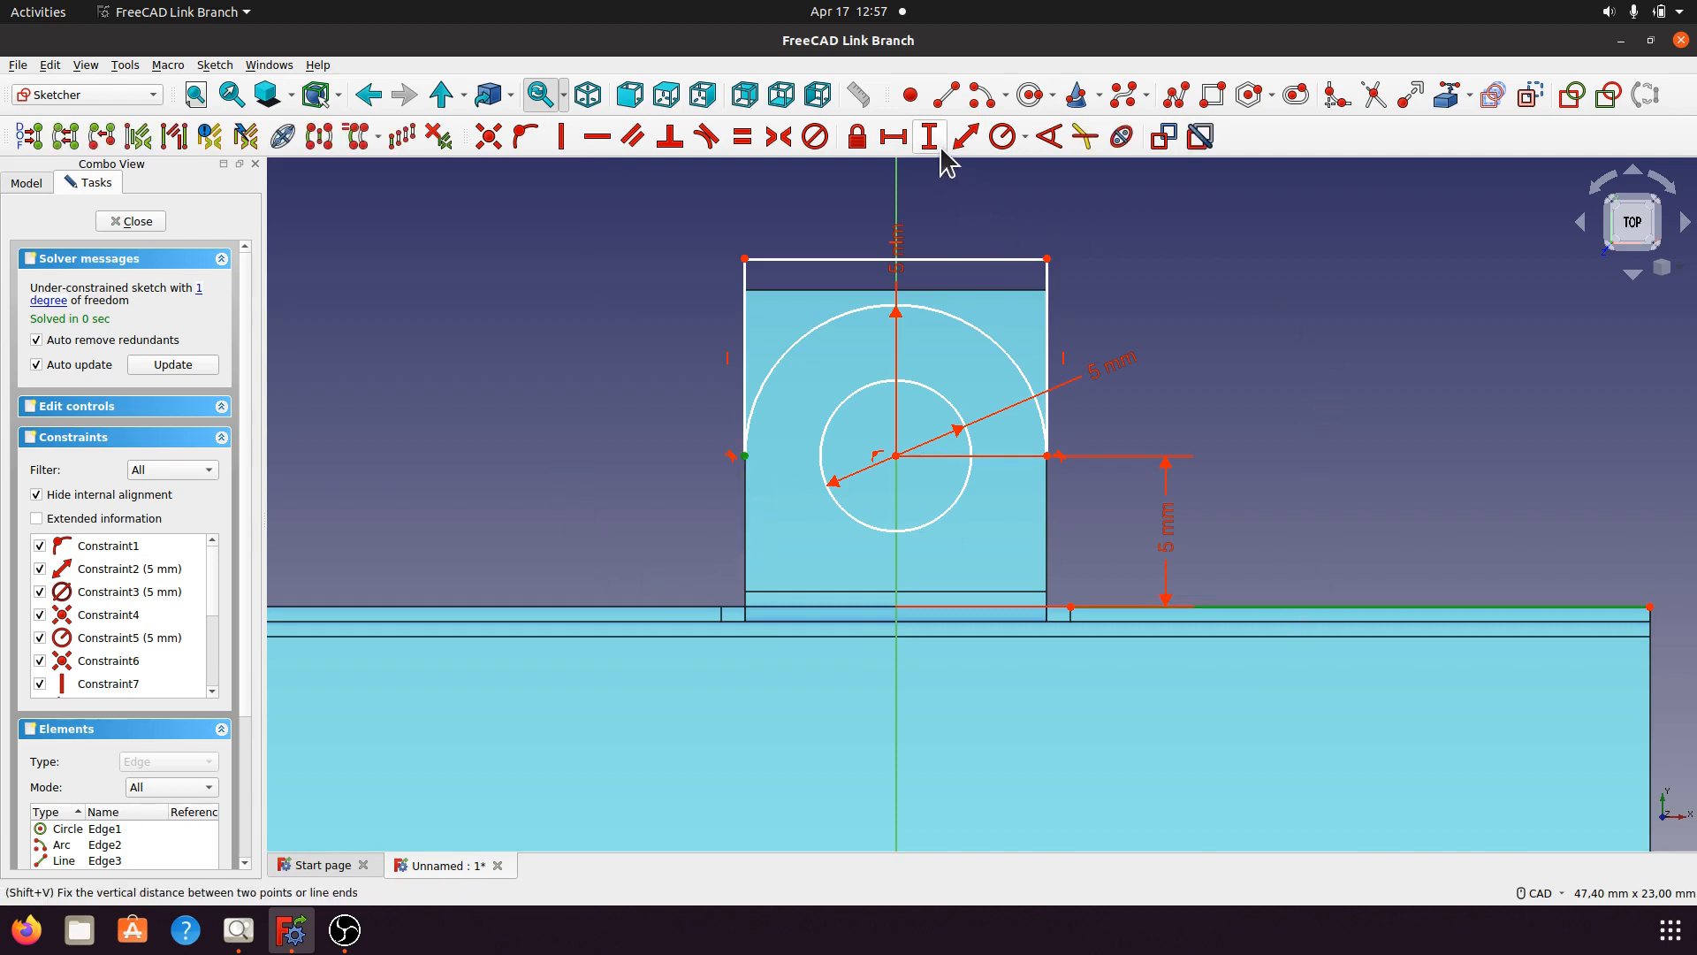
click(966, 136)
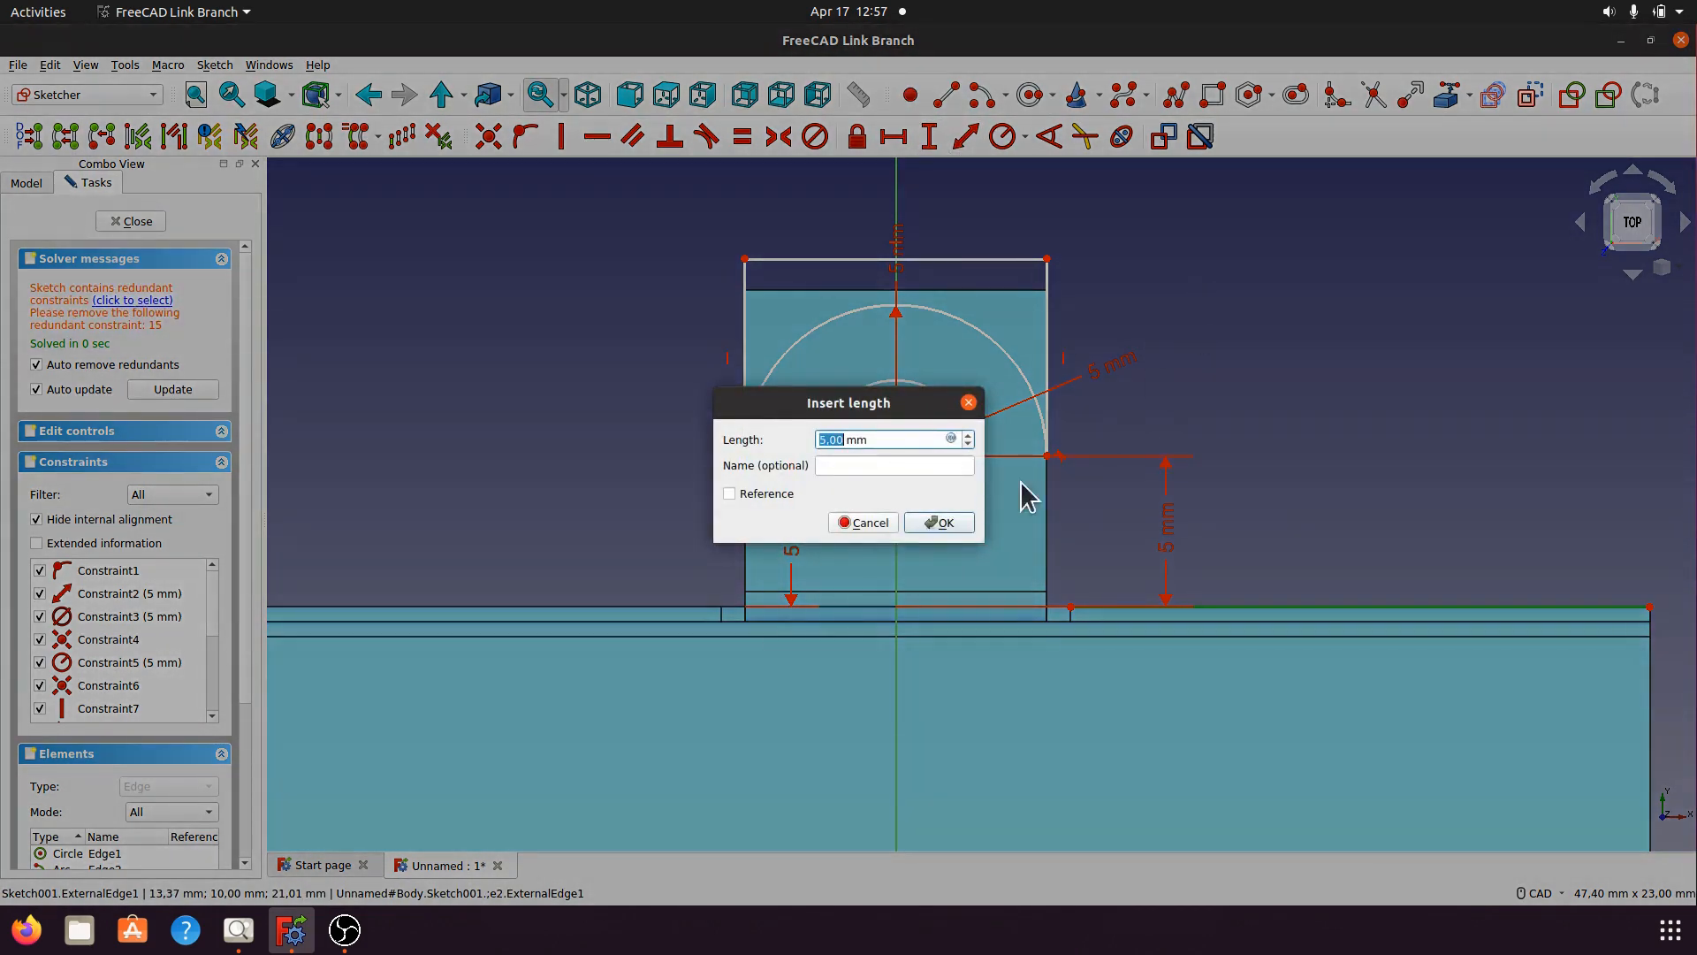
click(963, 529)
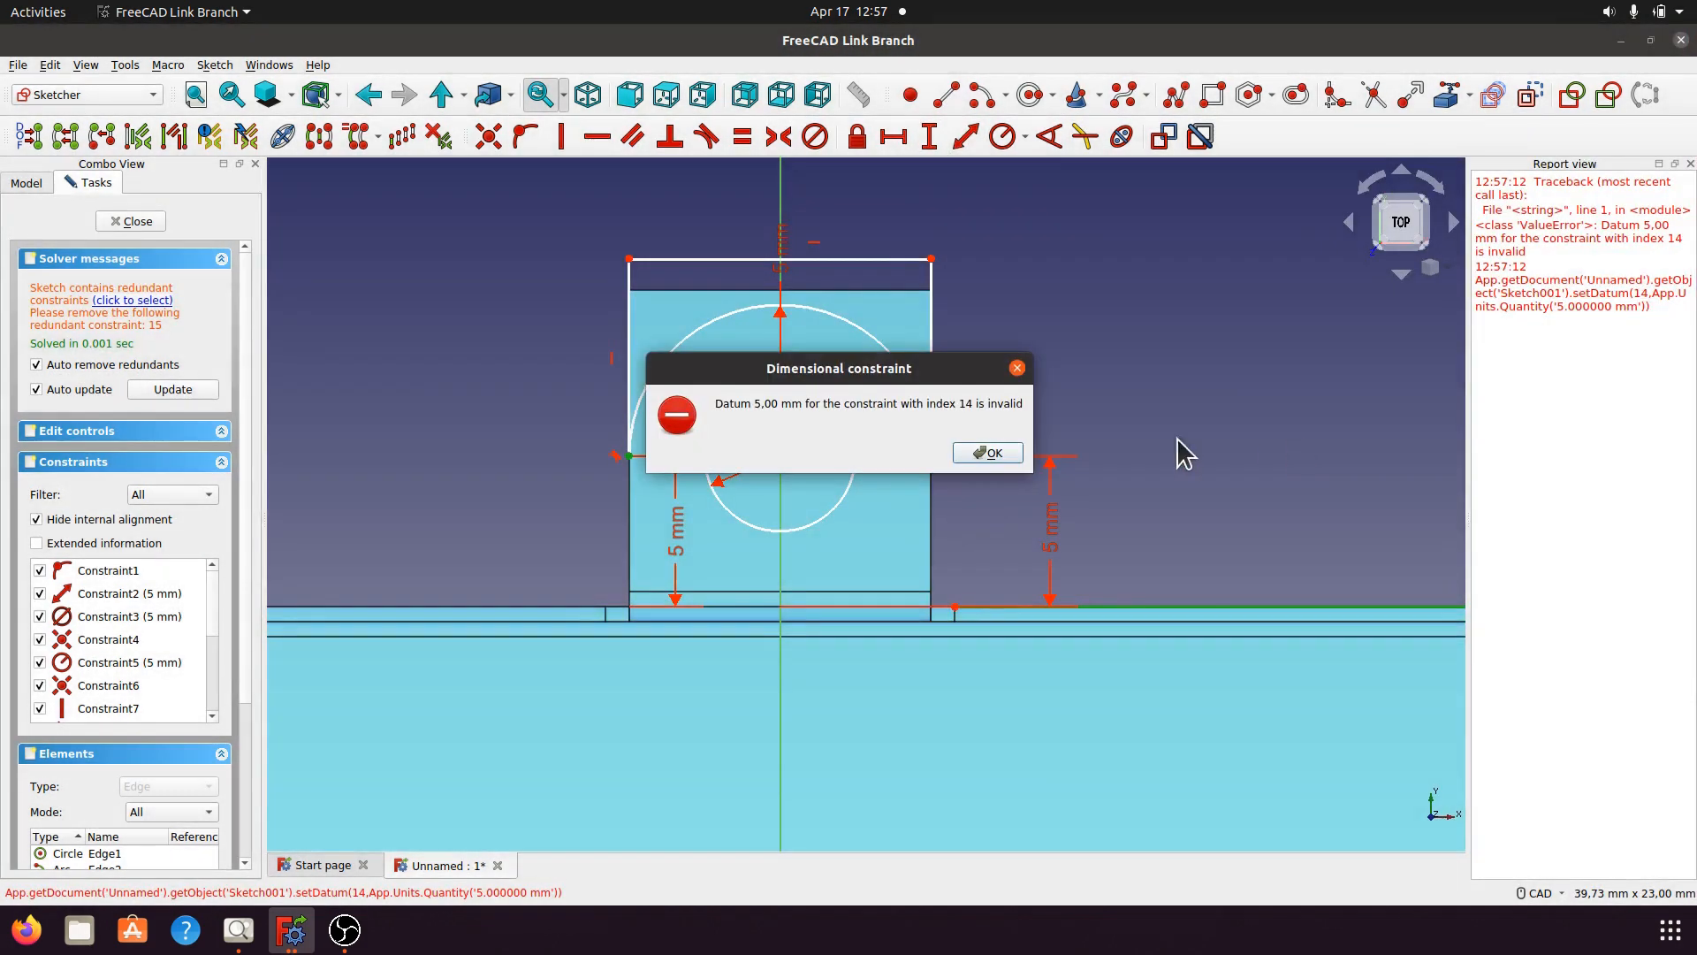
click(990, 453)
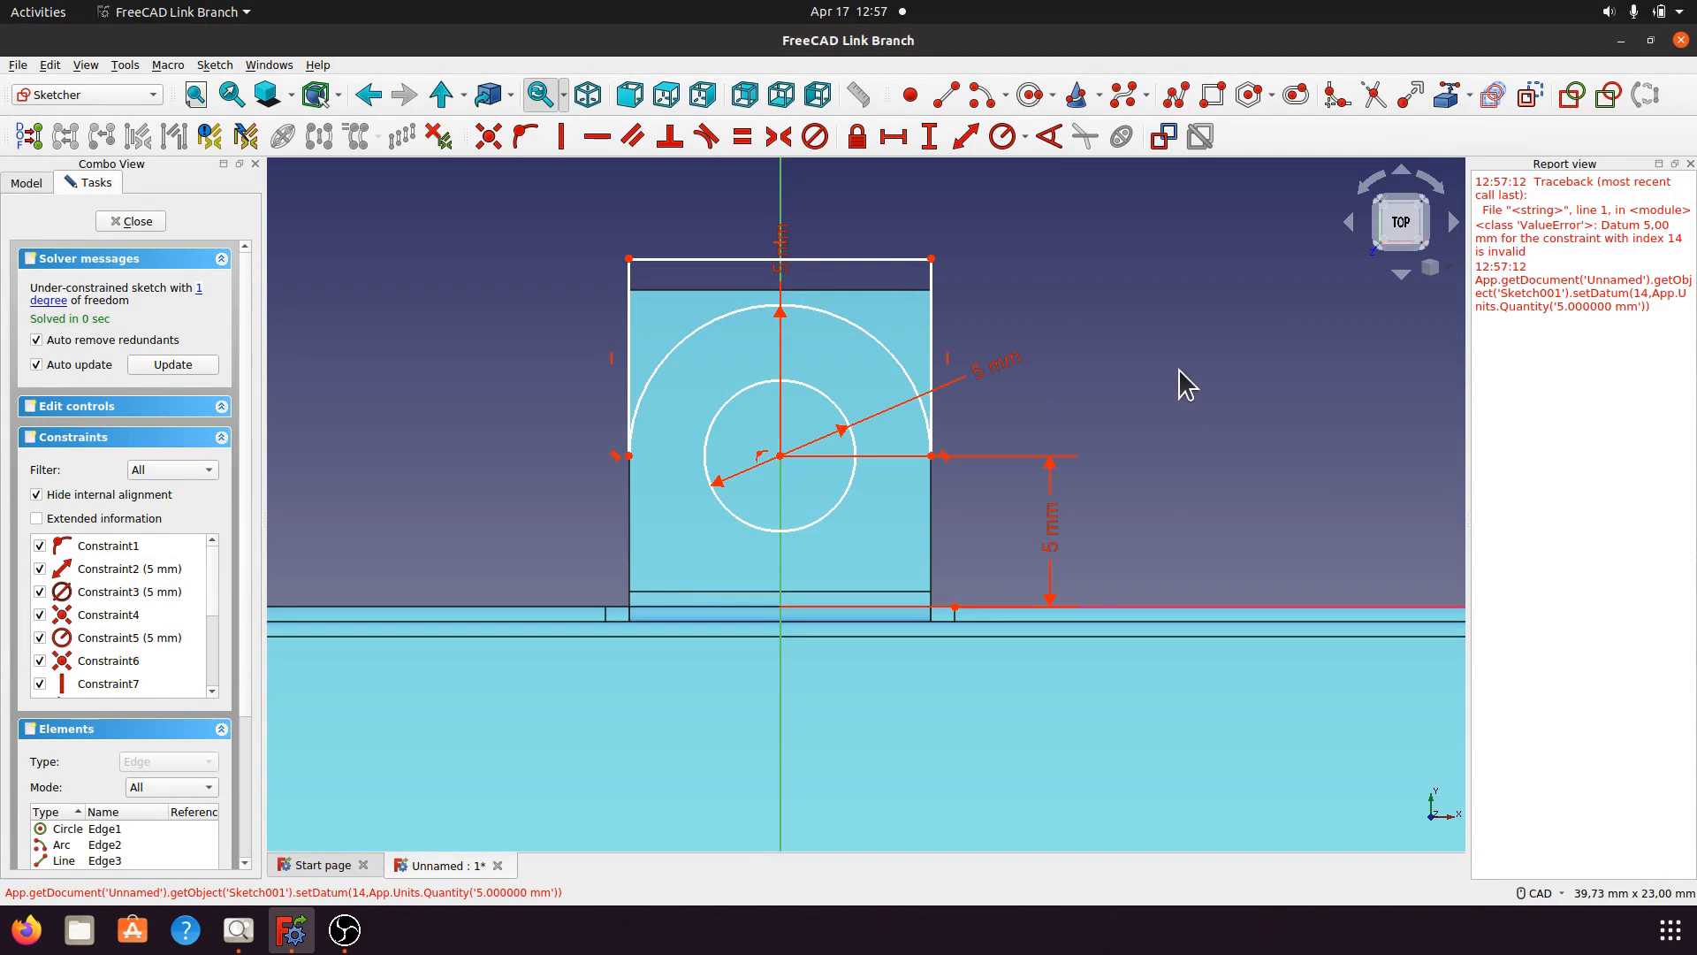
click(1690, 164)
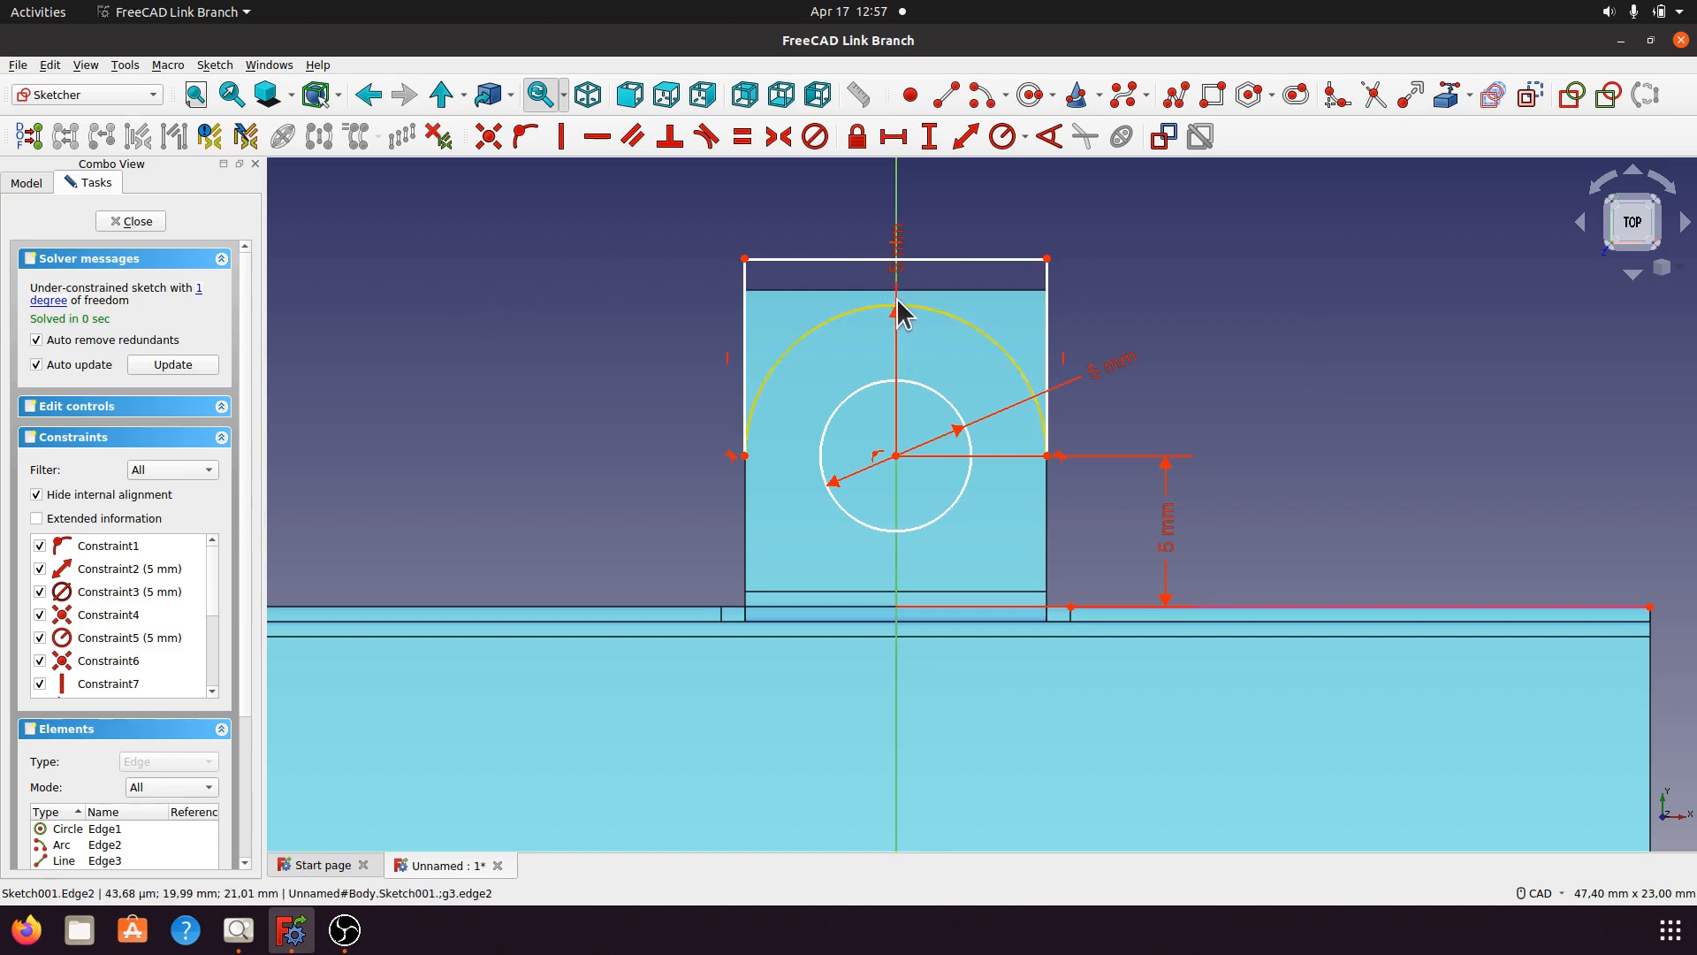
Move the arc's radius dimension clear of the tab and highlight the geometry that is still unconstrained.
drag(903, 279, 682, 333)
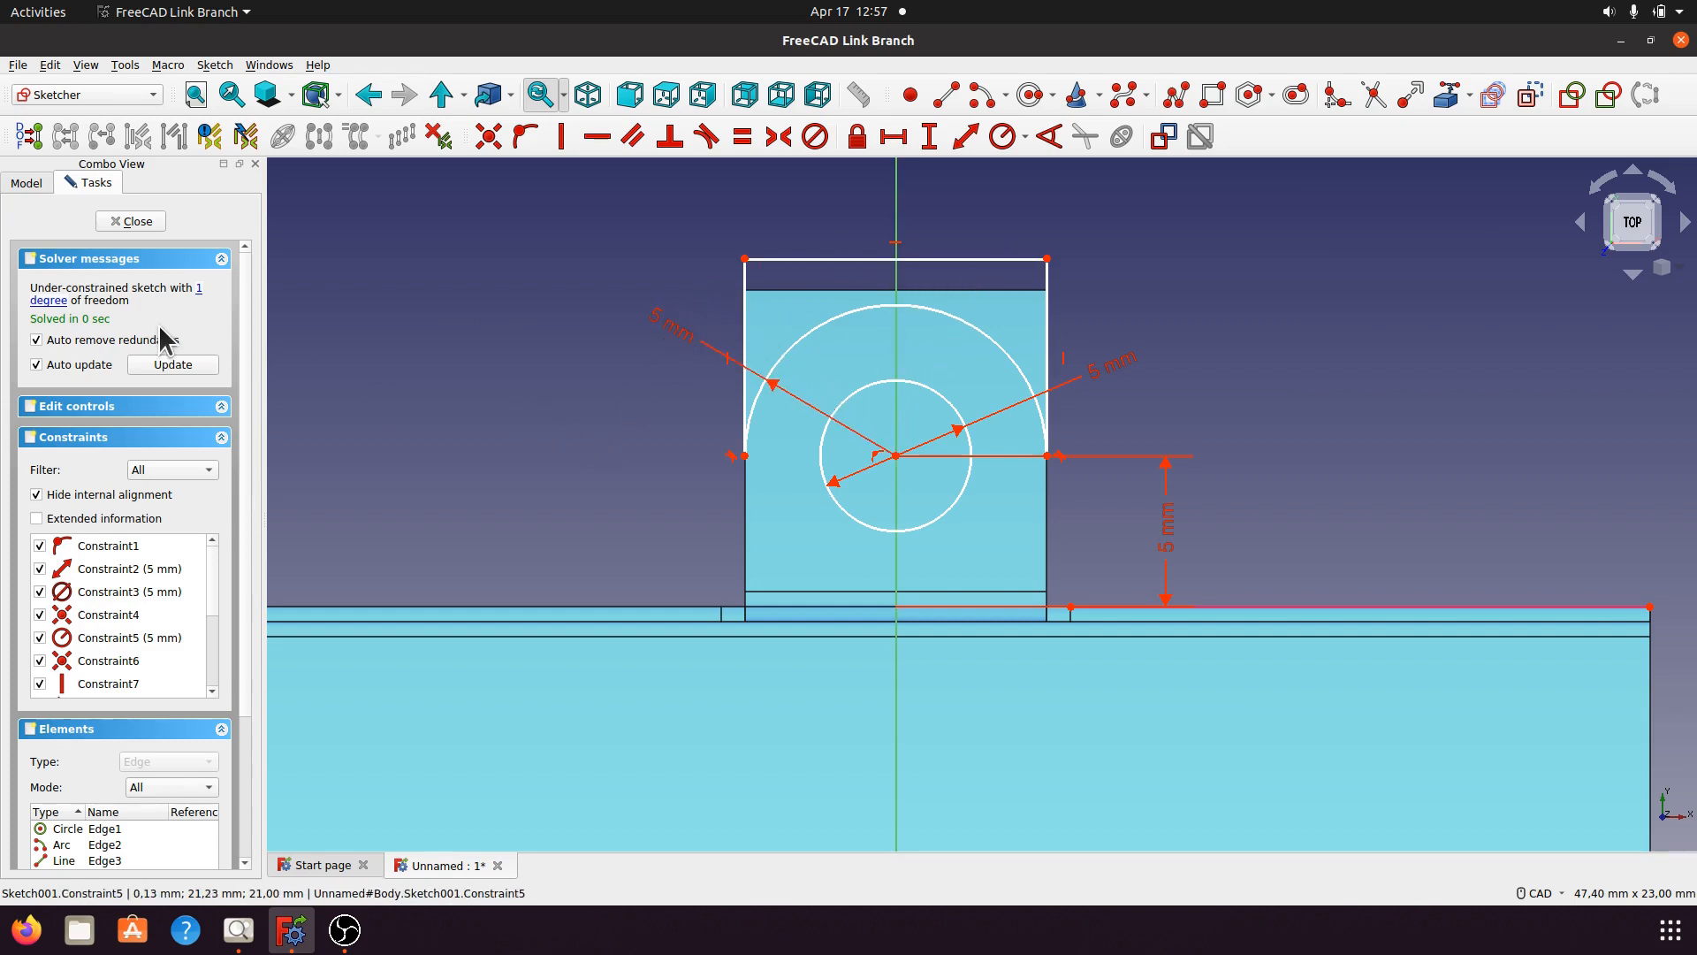
click(49, 300)
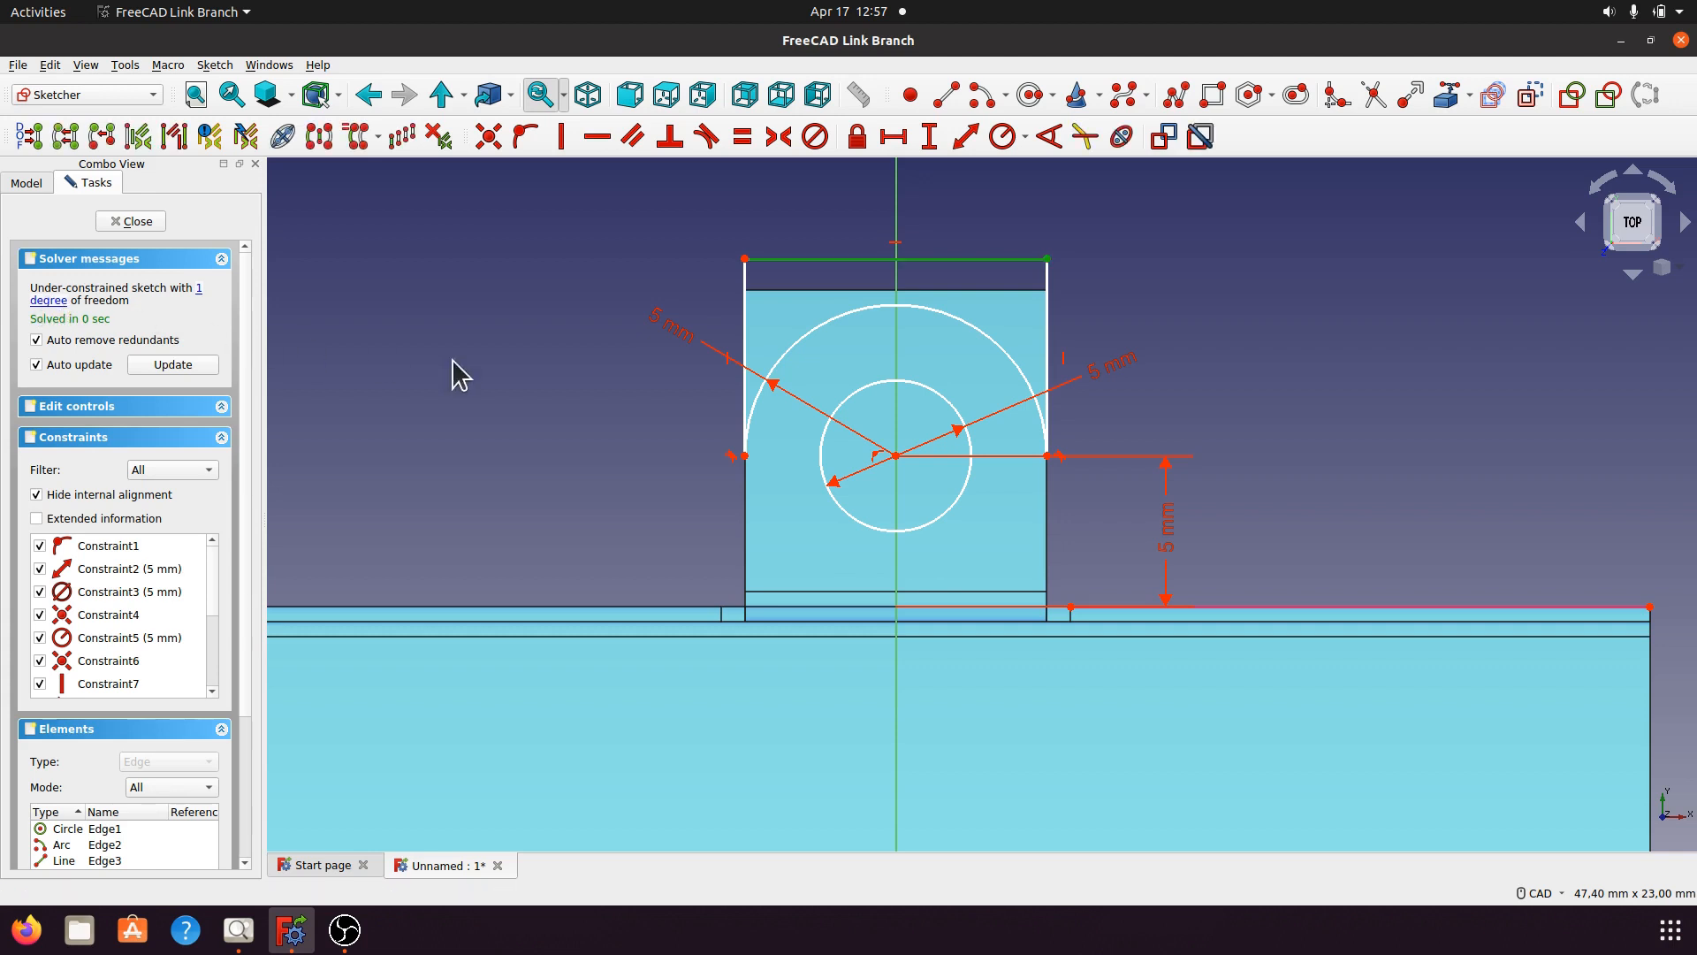
Constrain the profile's outer horizontal line to 6 mm from the arc's centre and close the sketch.
click(1360, 354)
click(962, 260)
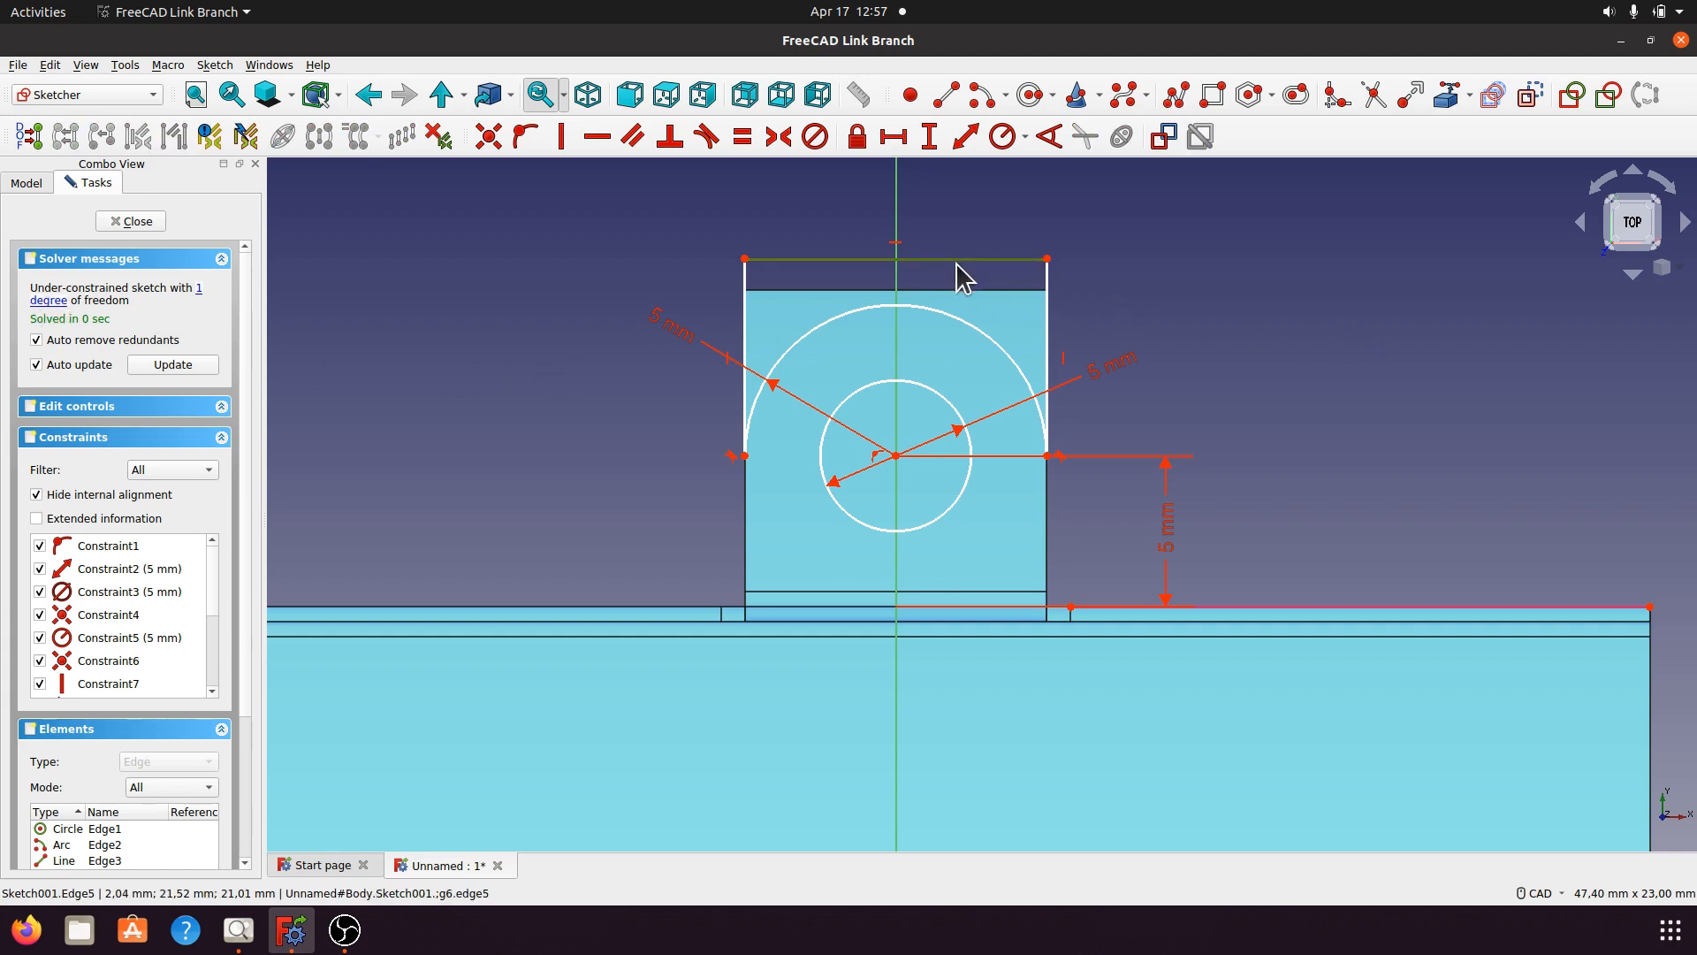
click(897, 456)
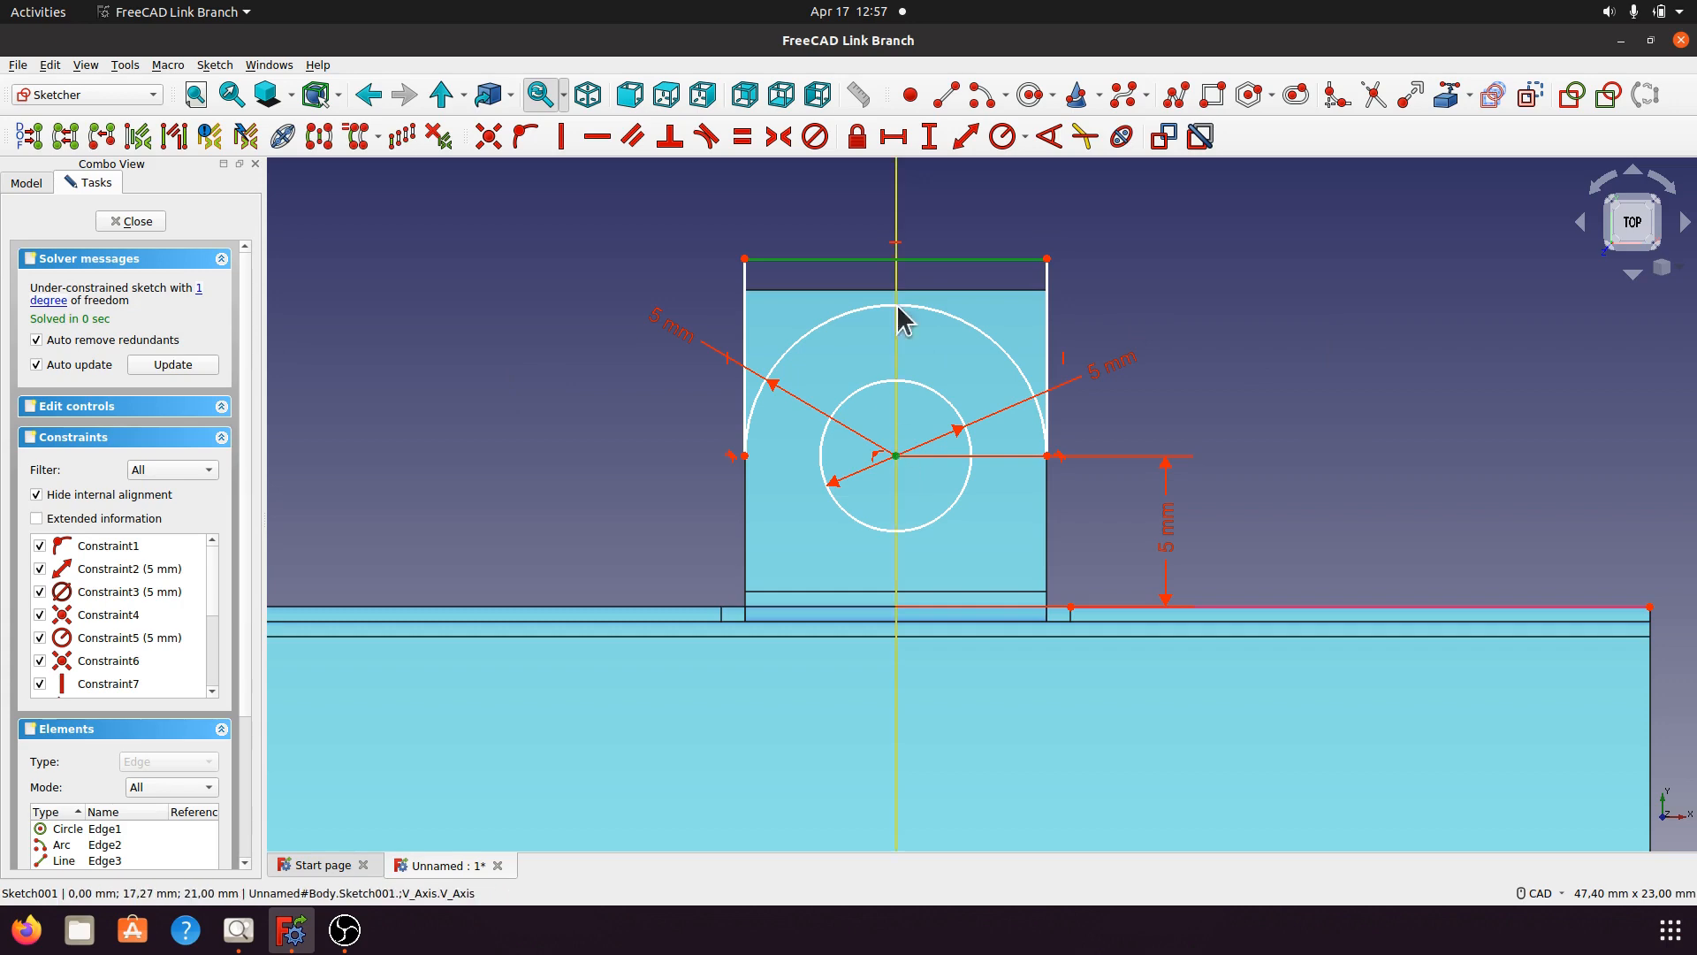
click(930, 137)
click(995, 499)
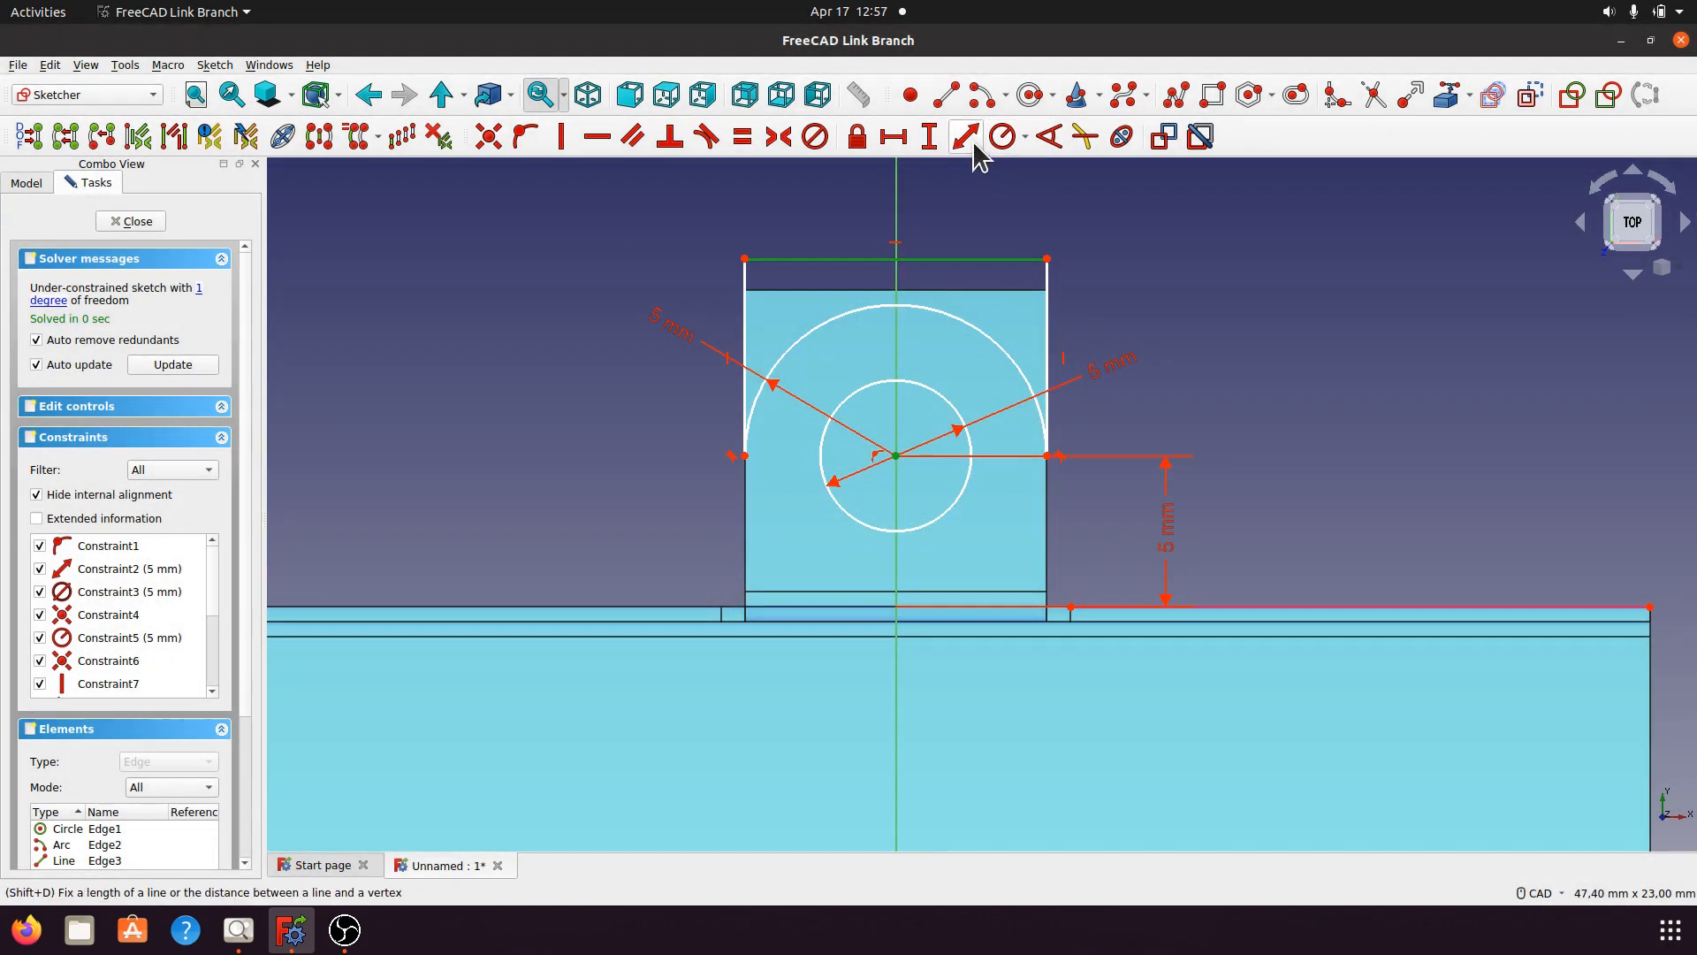
click(966, 136)
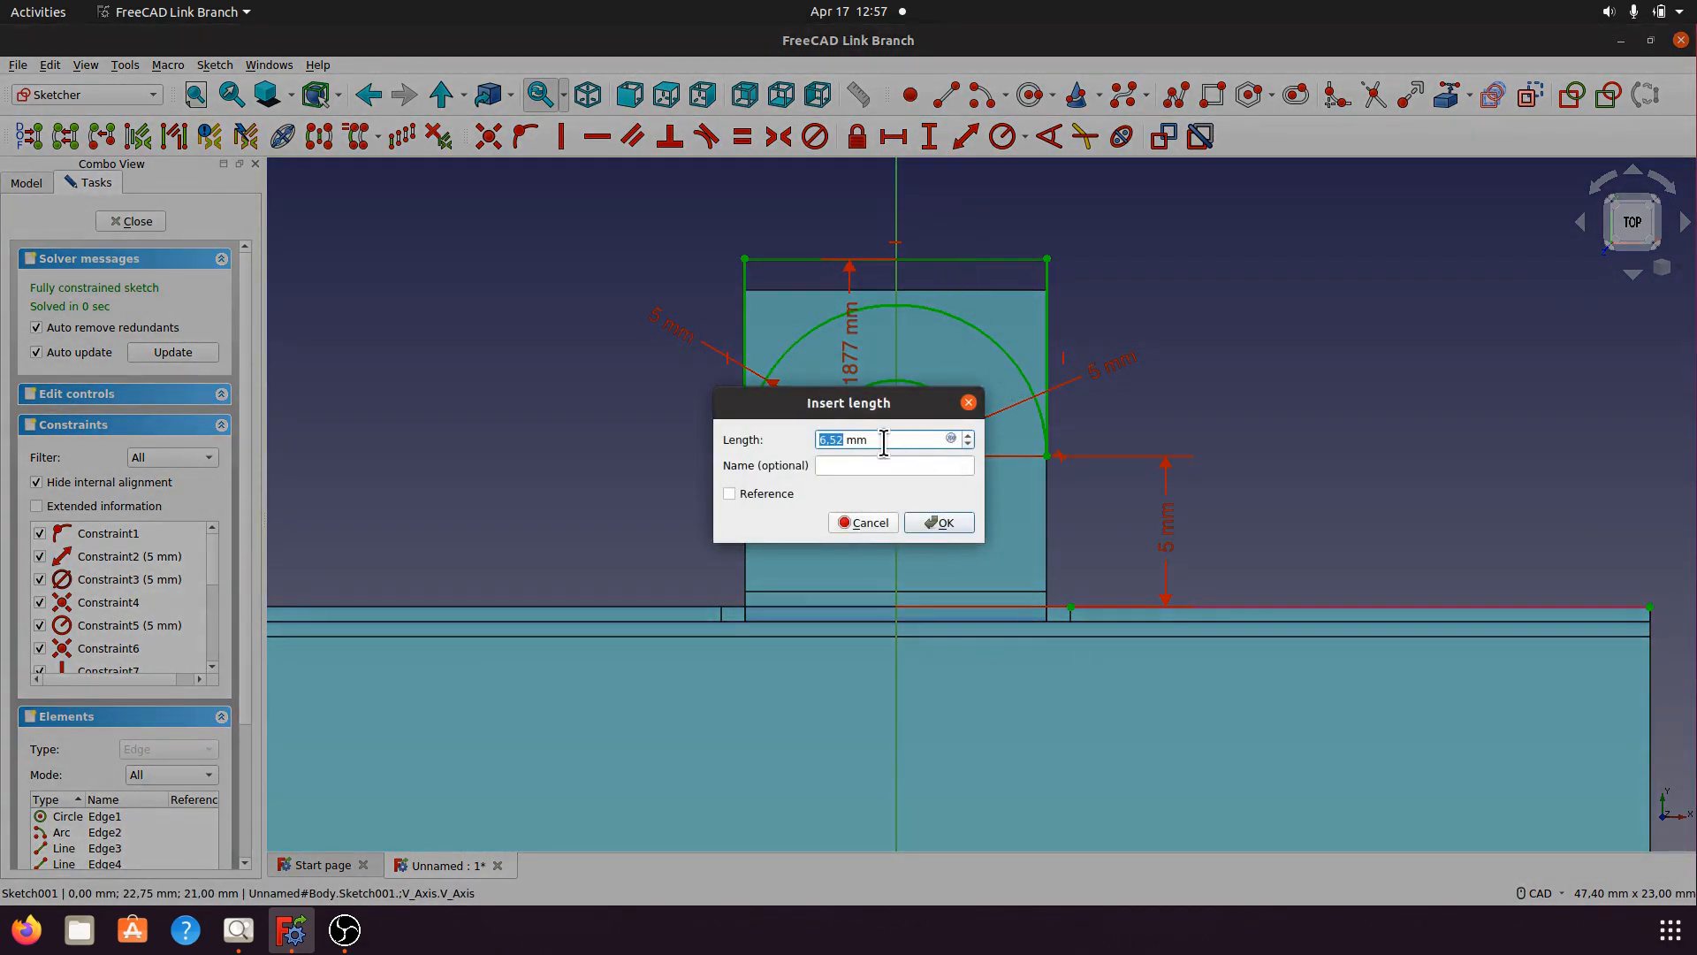
drag(878, 441, 815, 440)
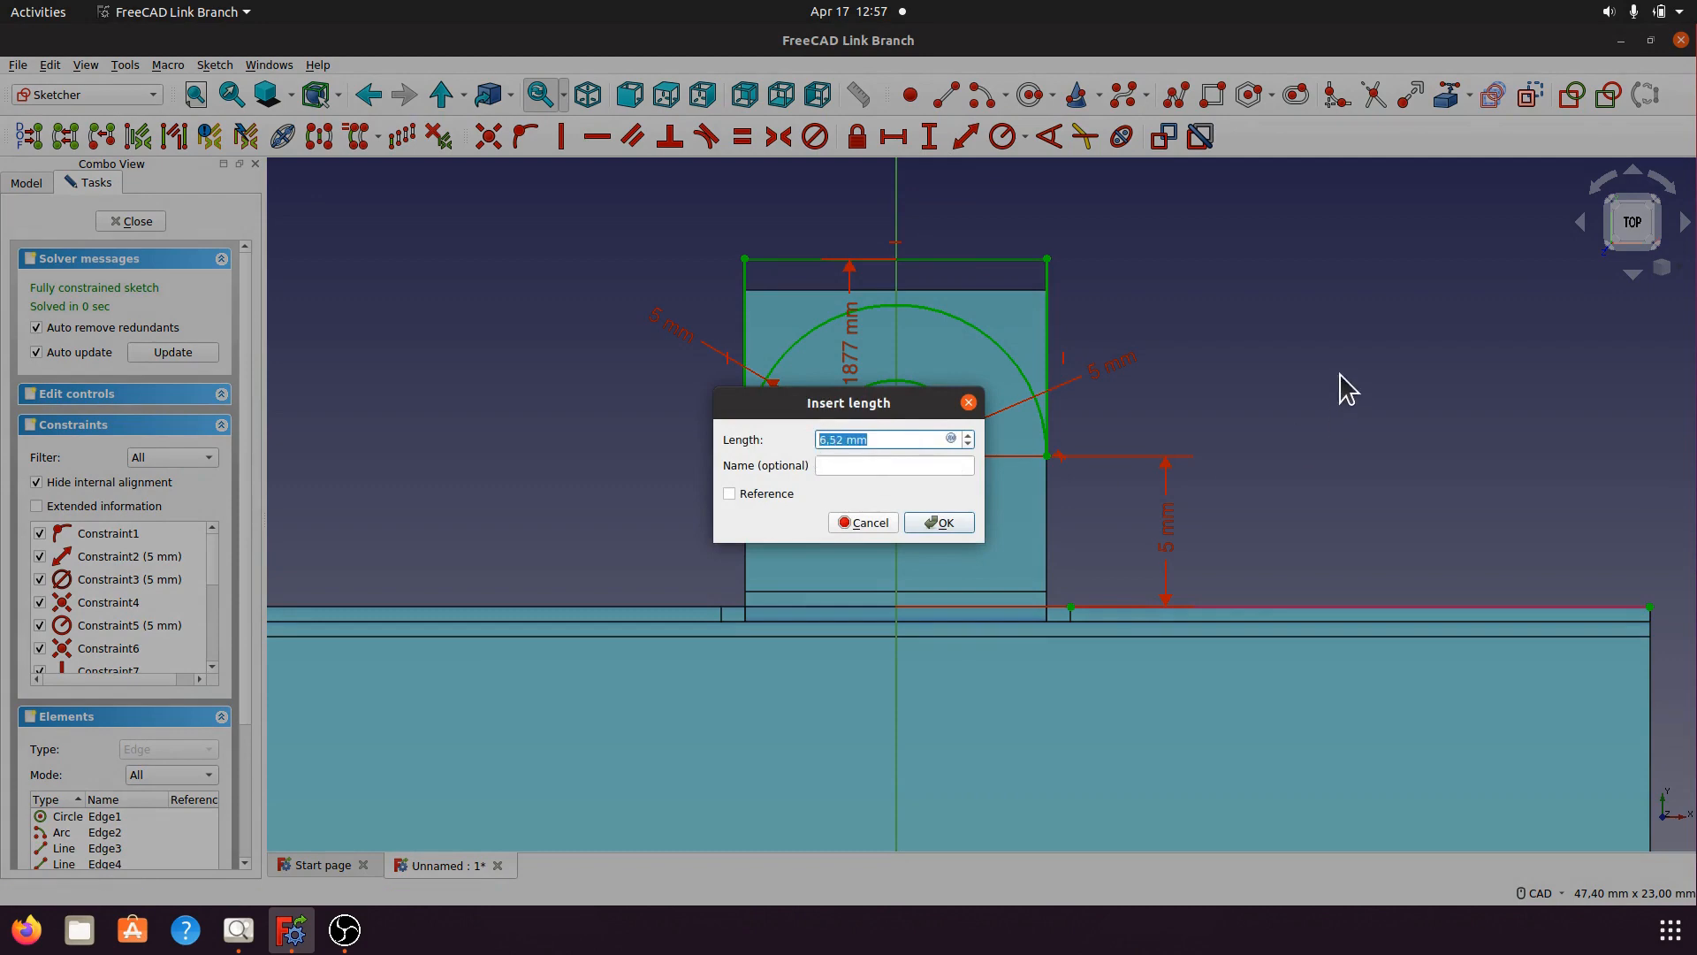
text(6)
click(954, 523)
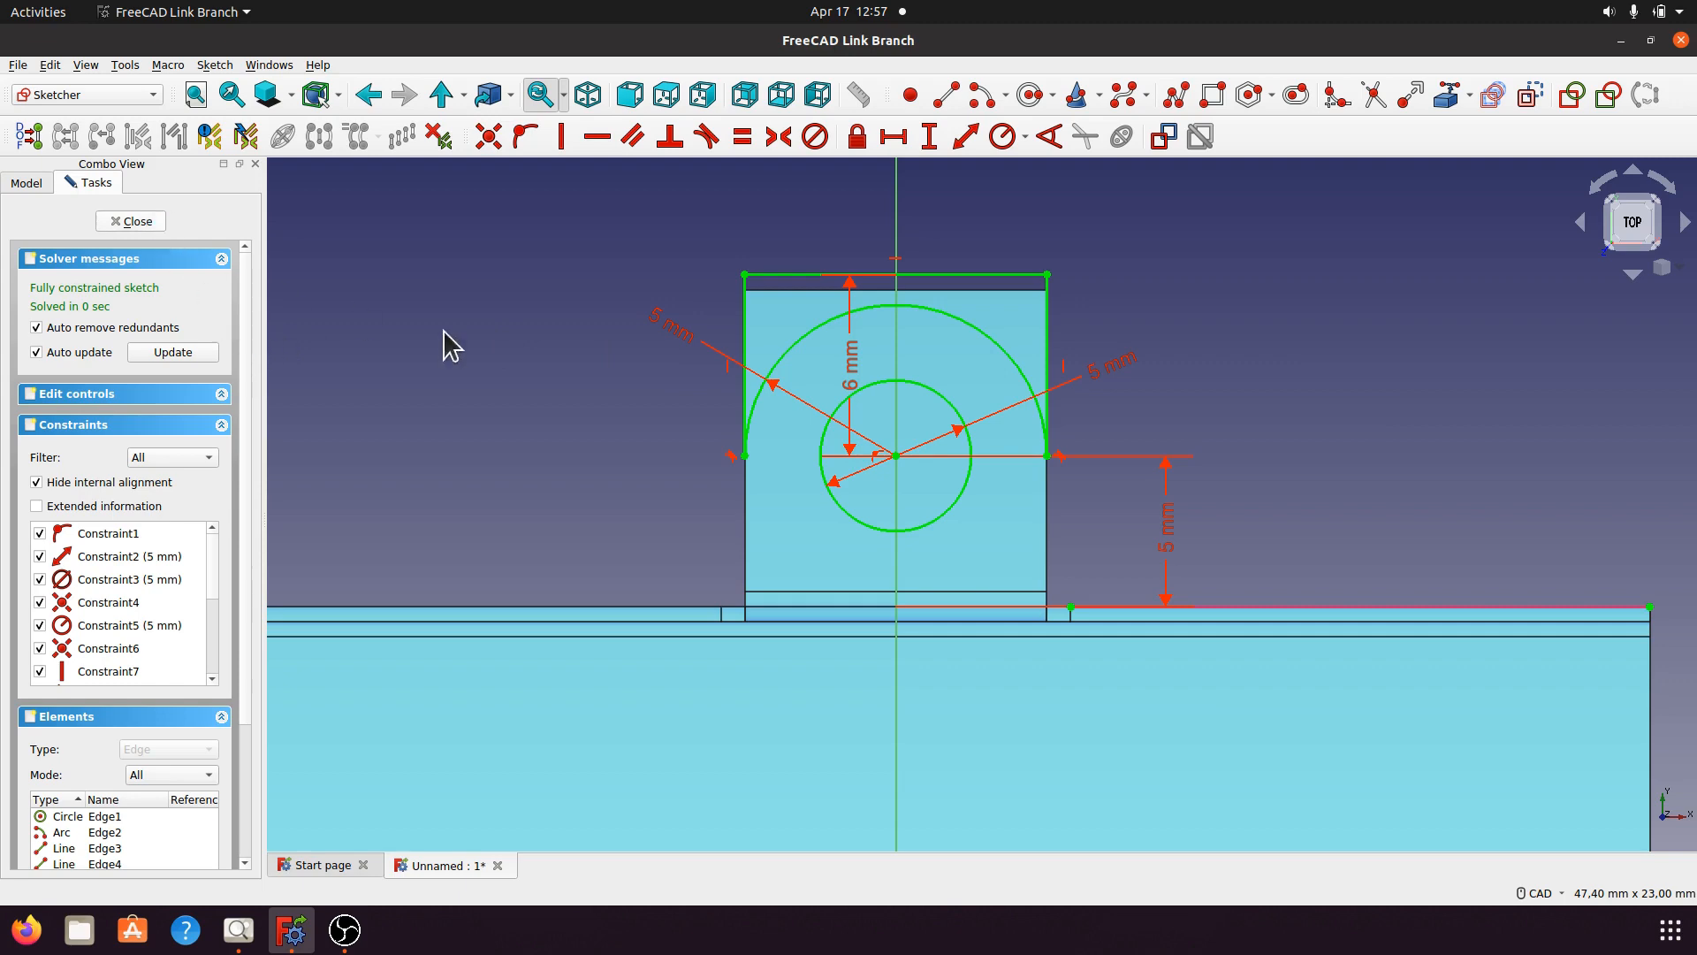
key(Escape)
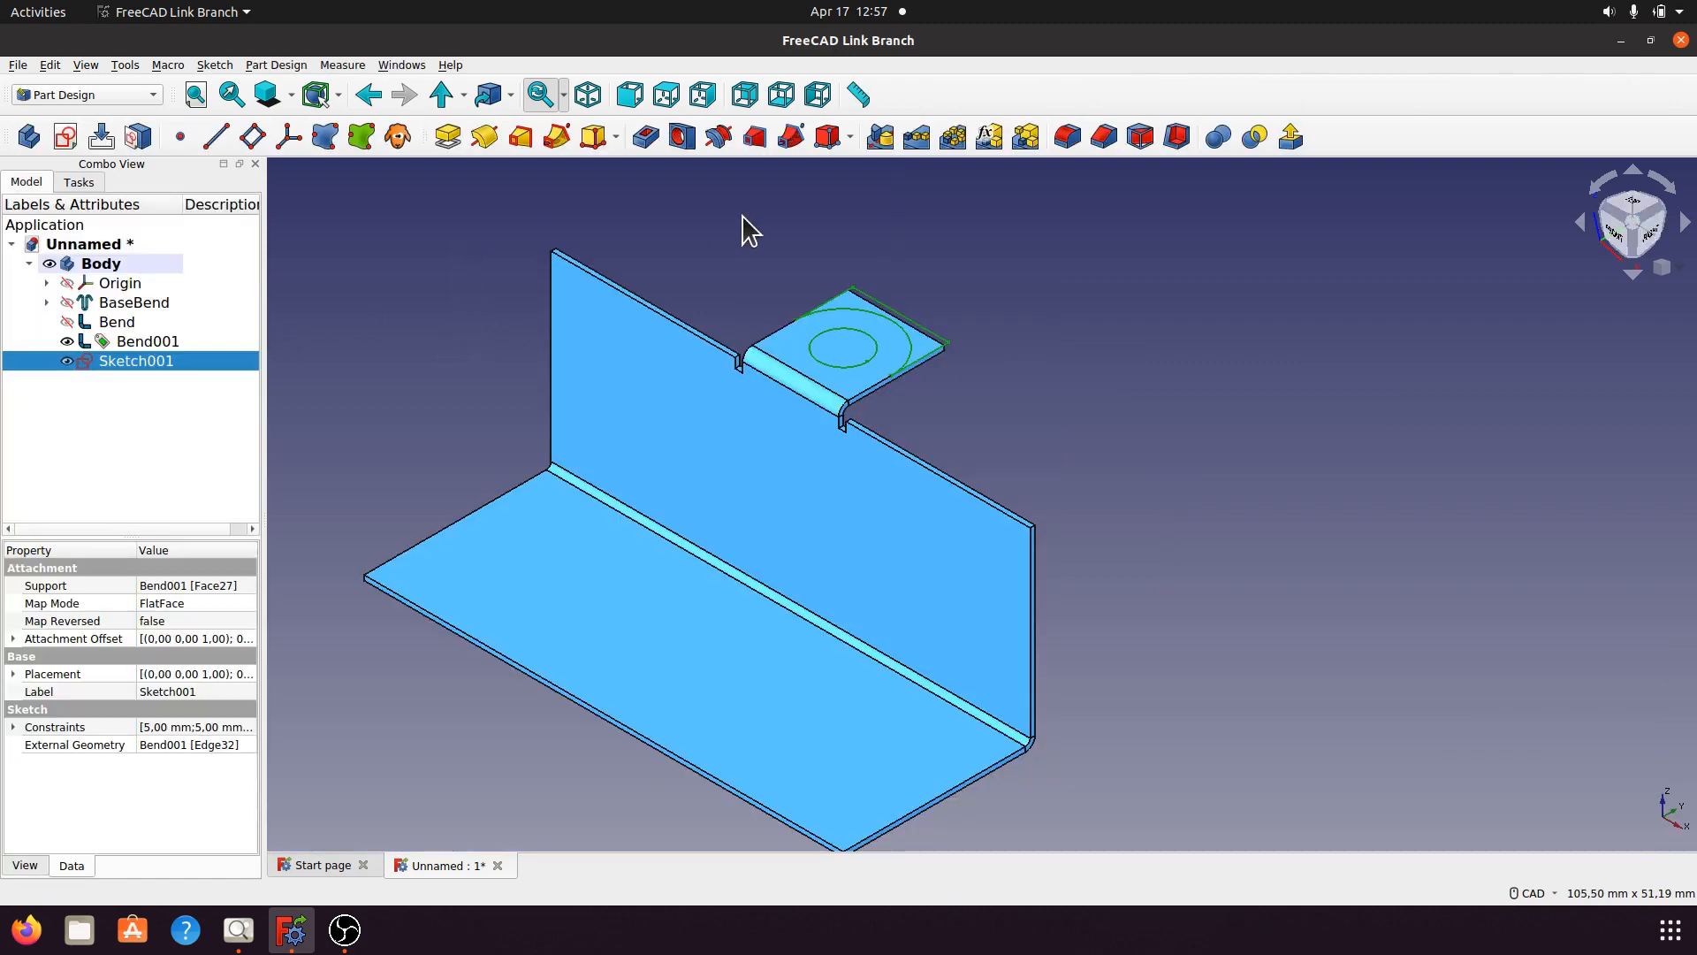
Cut the sketched hole and rounded-end profile through the tab with a Pocket of type To first.
click(646, 137)
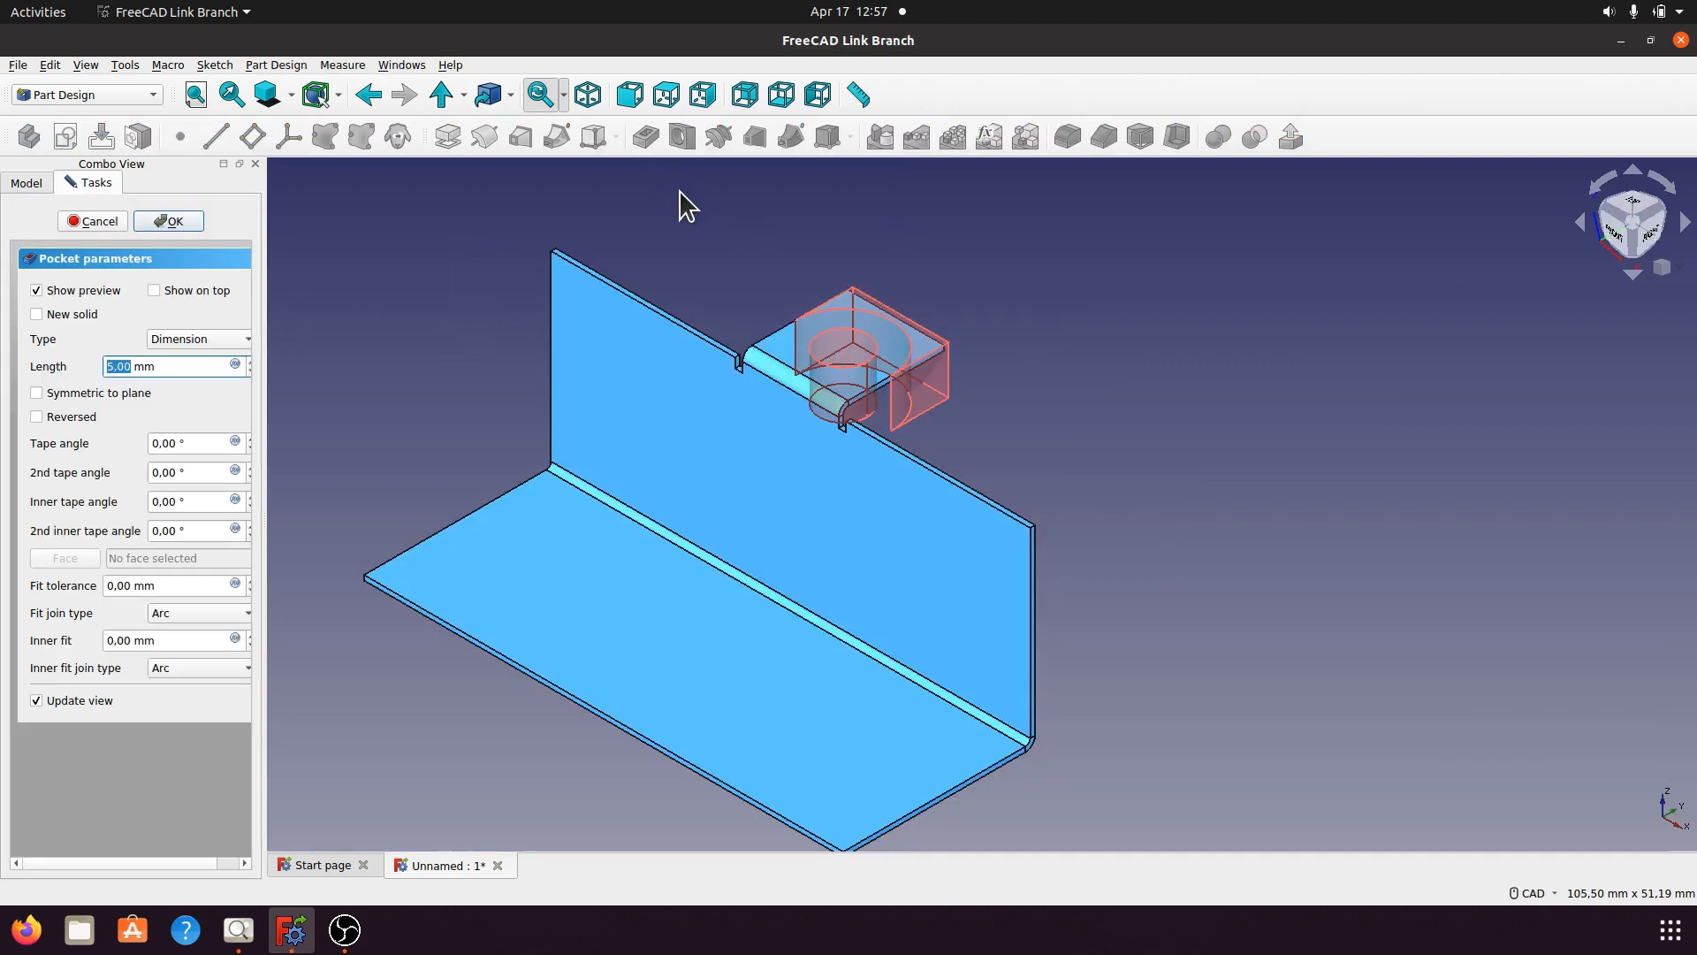
drag(263, 337, 346, 337)
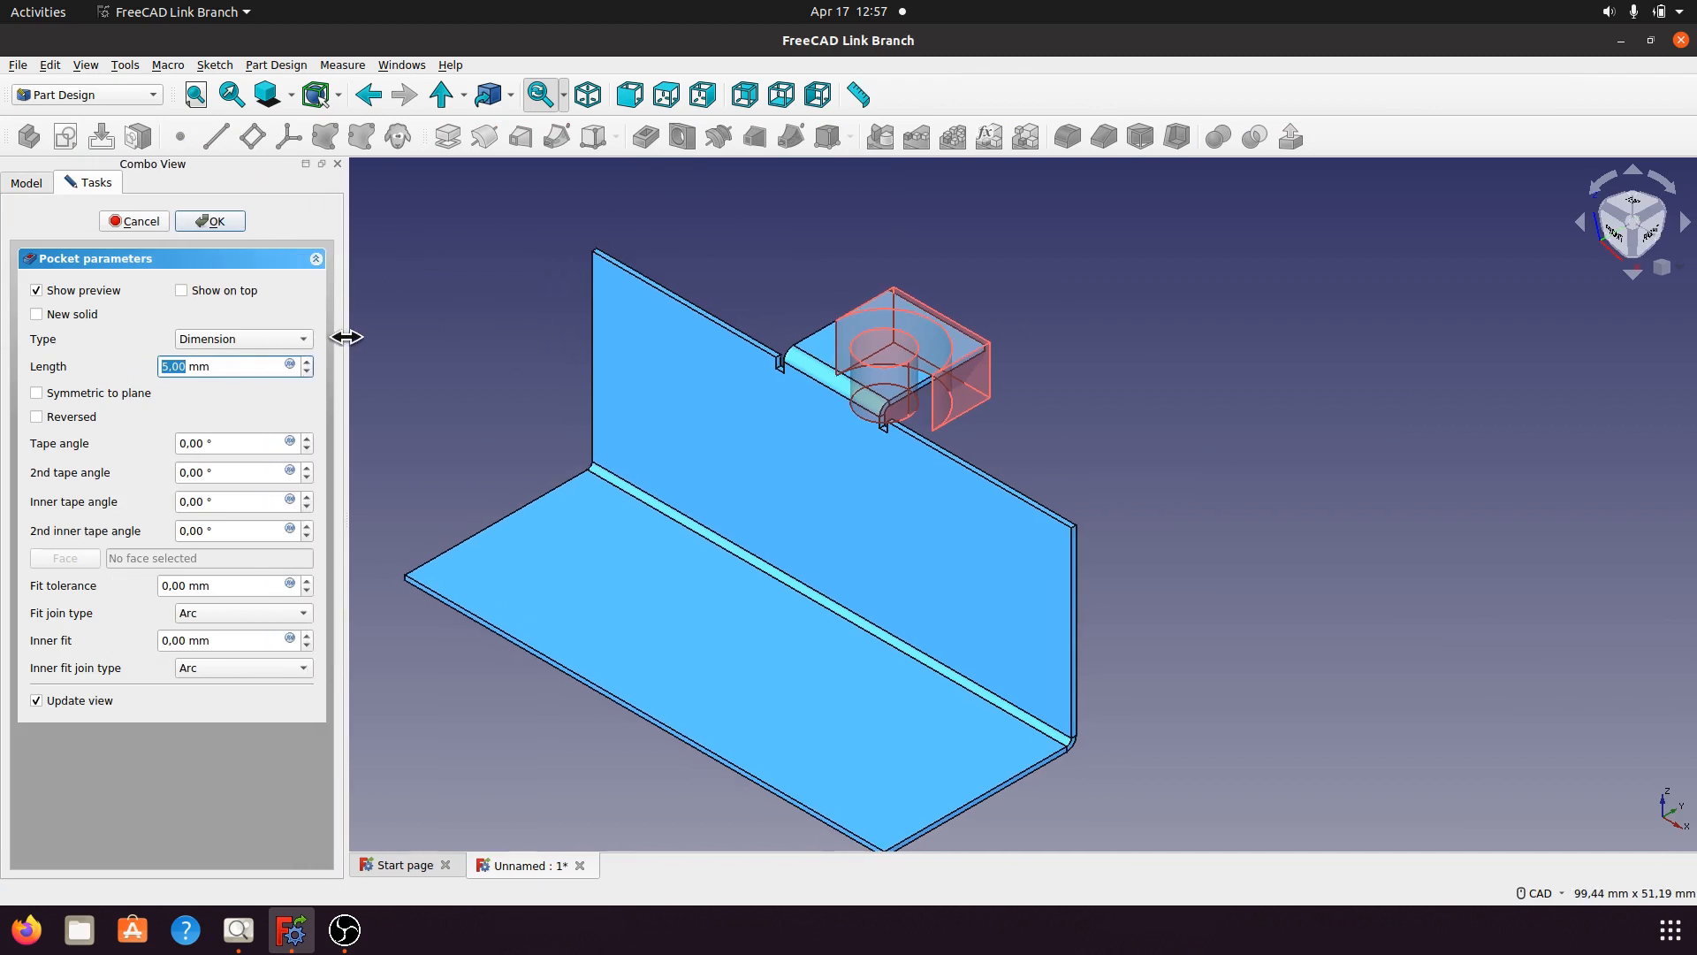
click(300, 338)
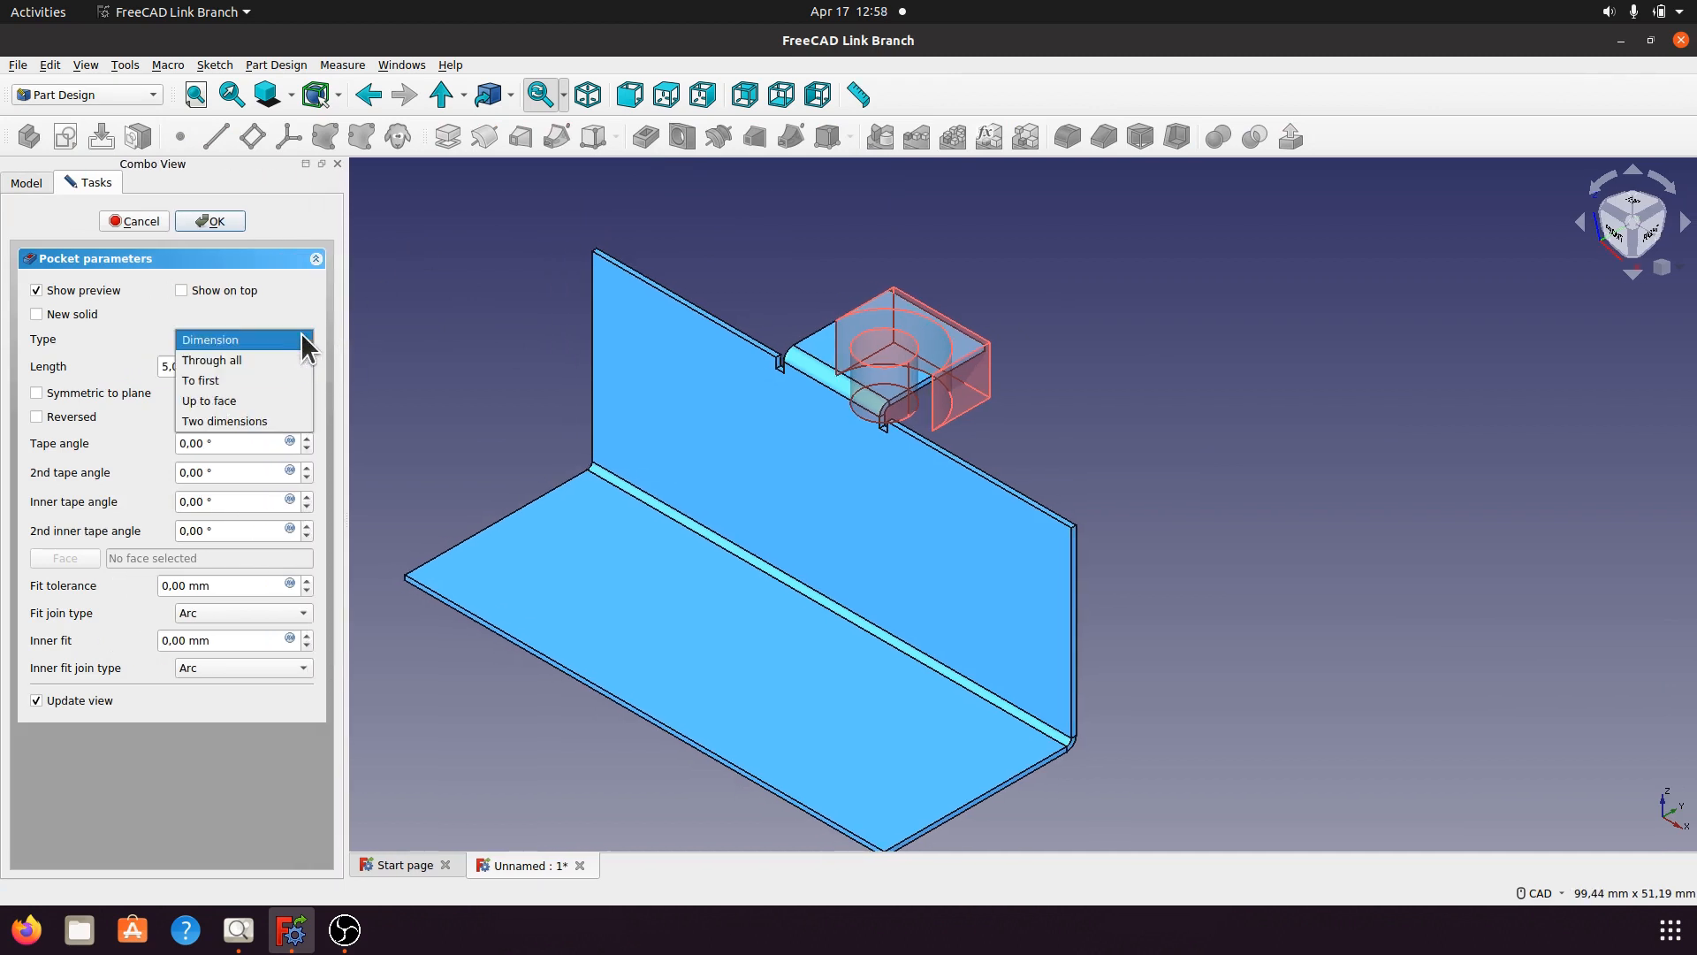
click(235, 381)
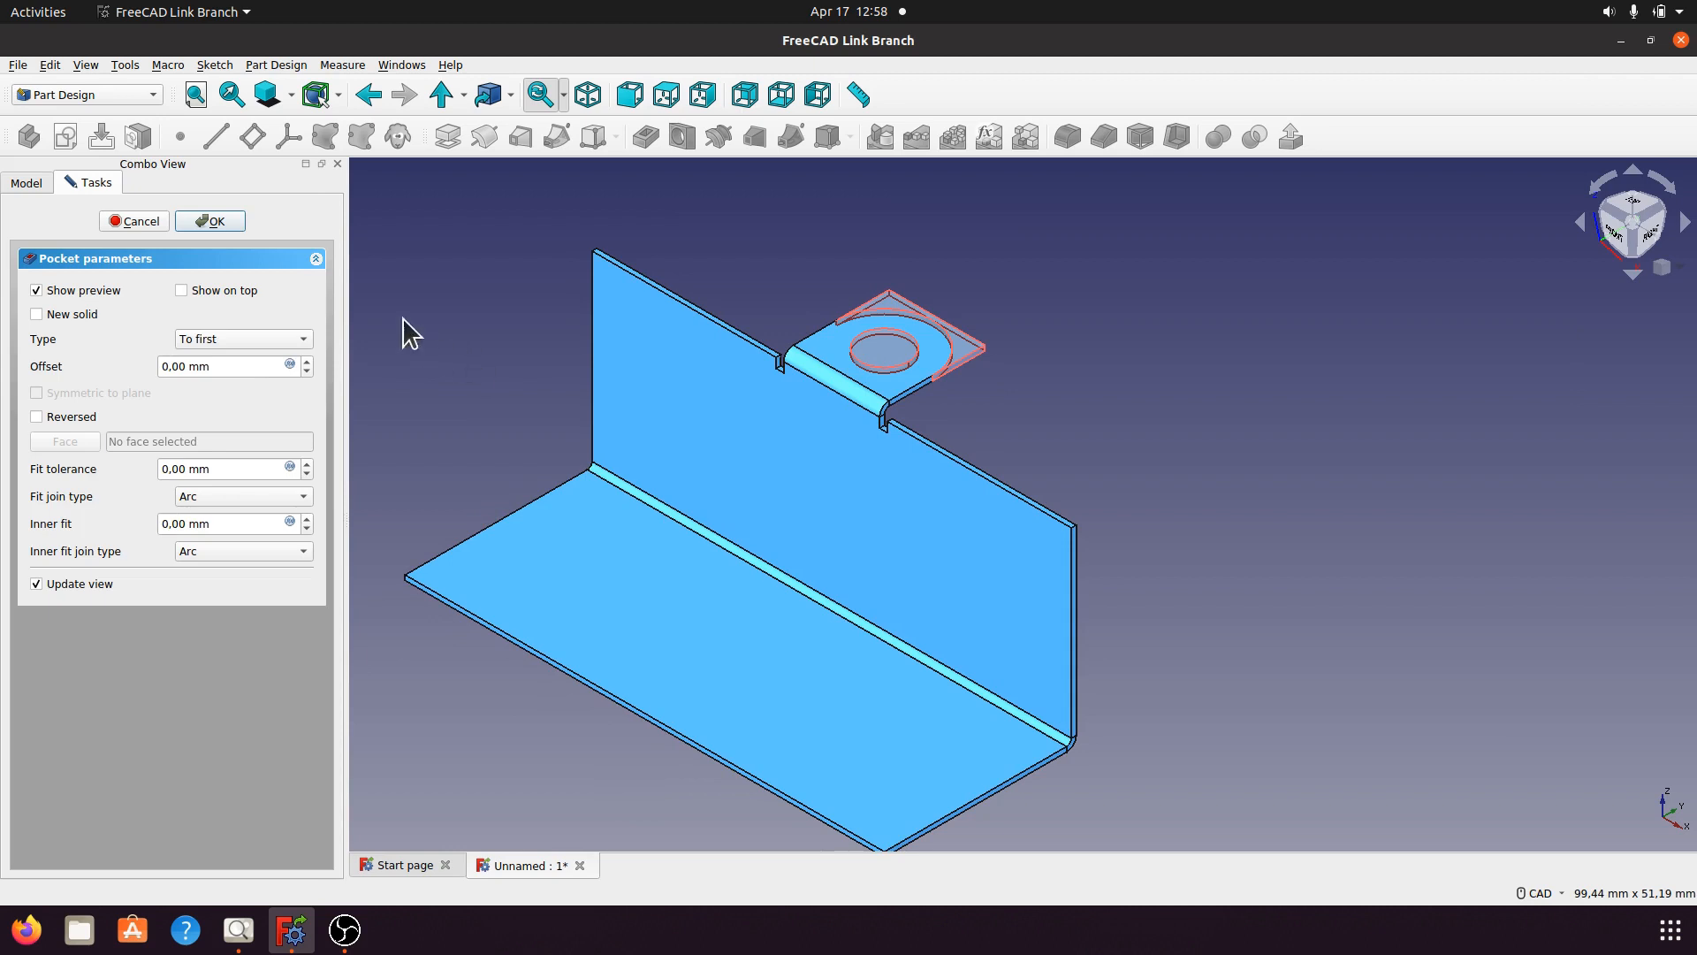
click(227, 223)
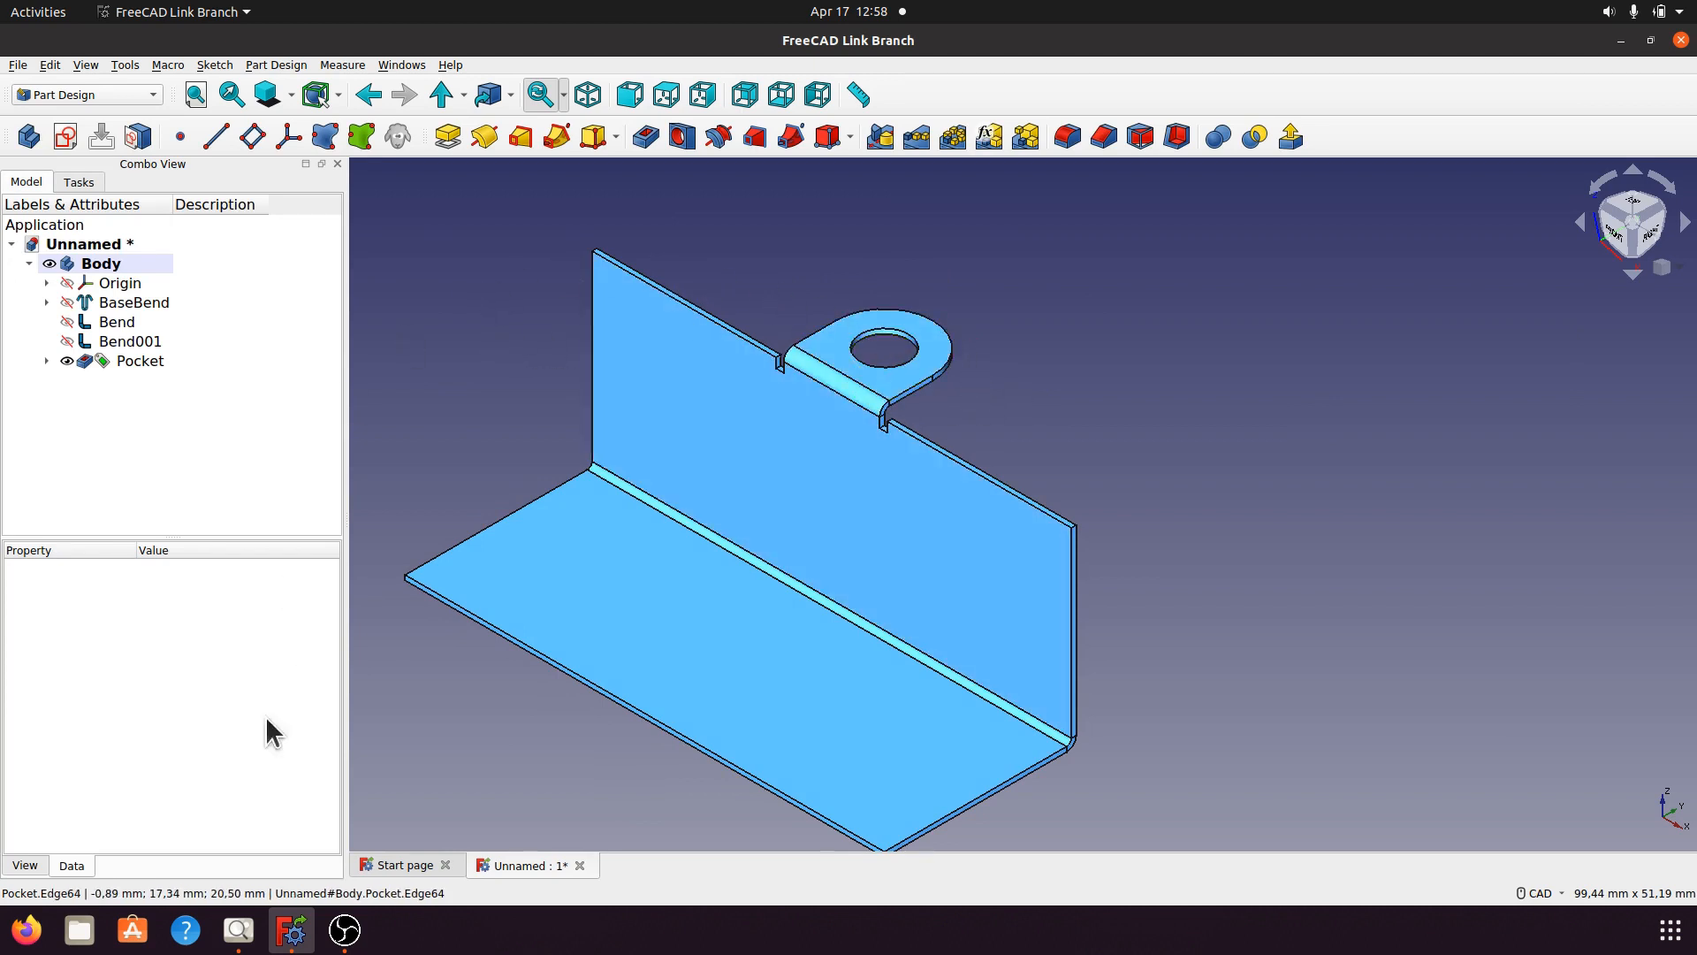
Consult the Practice 07.jpg drawing in the image viewer for the remaining cutouts, then return to FreeCAD and inspect the bracket's rear side.
click(238, 930)
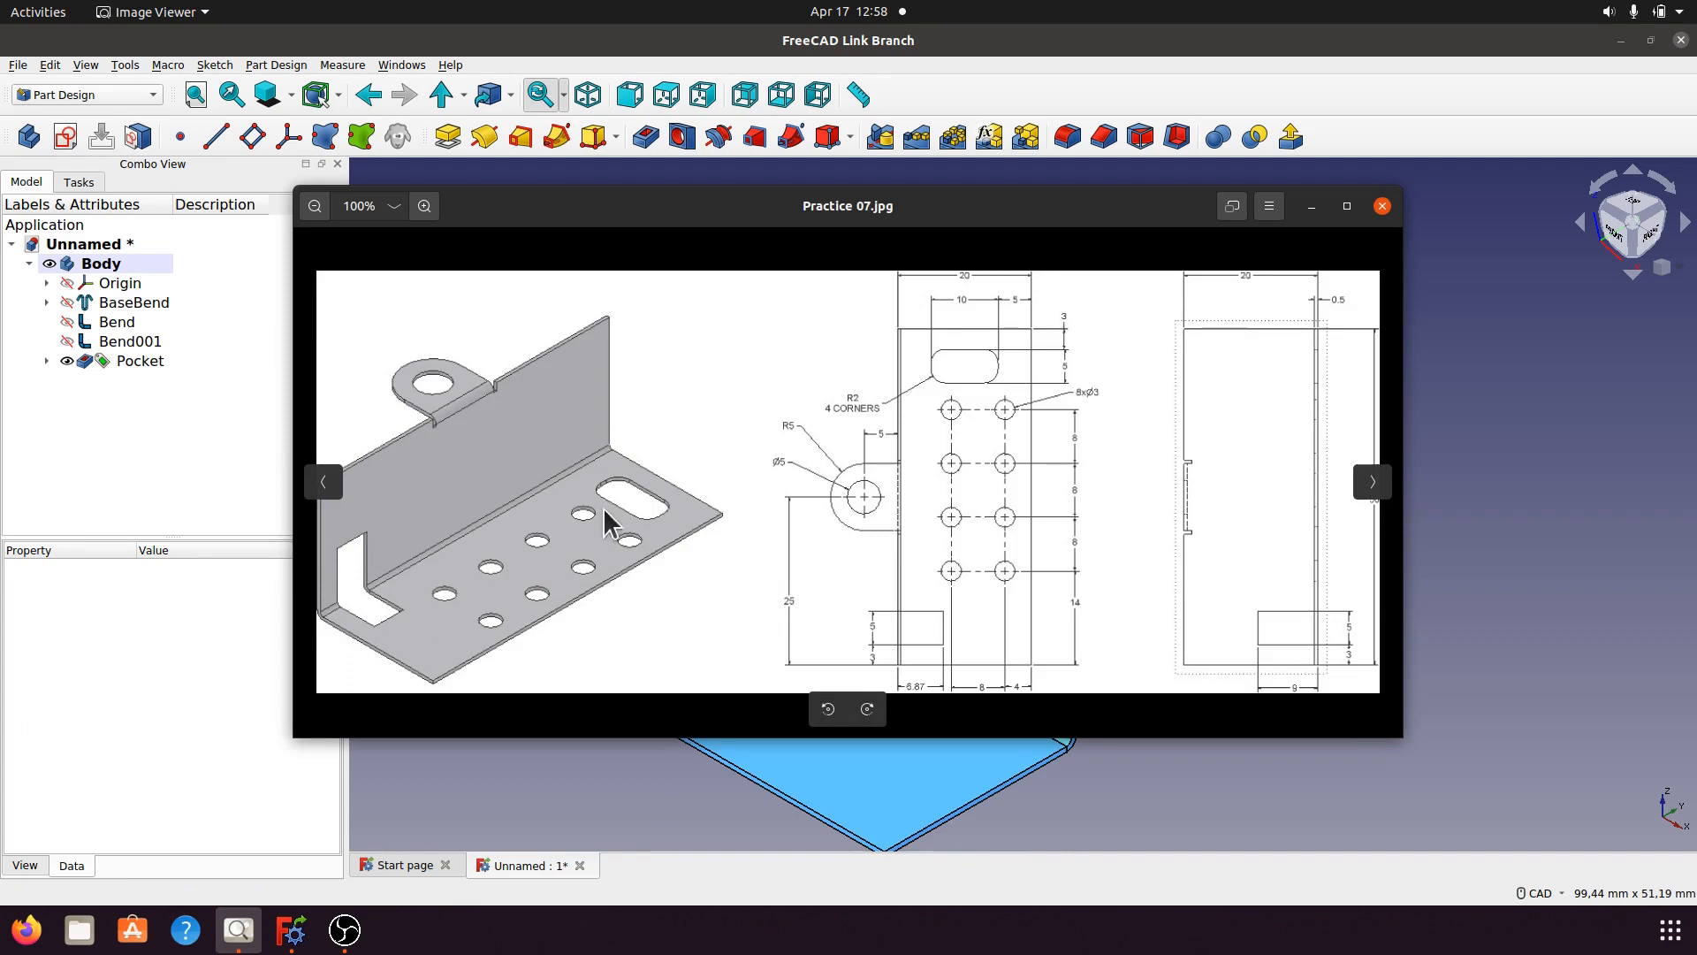
click(1312, 206)
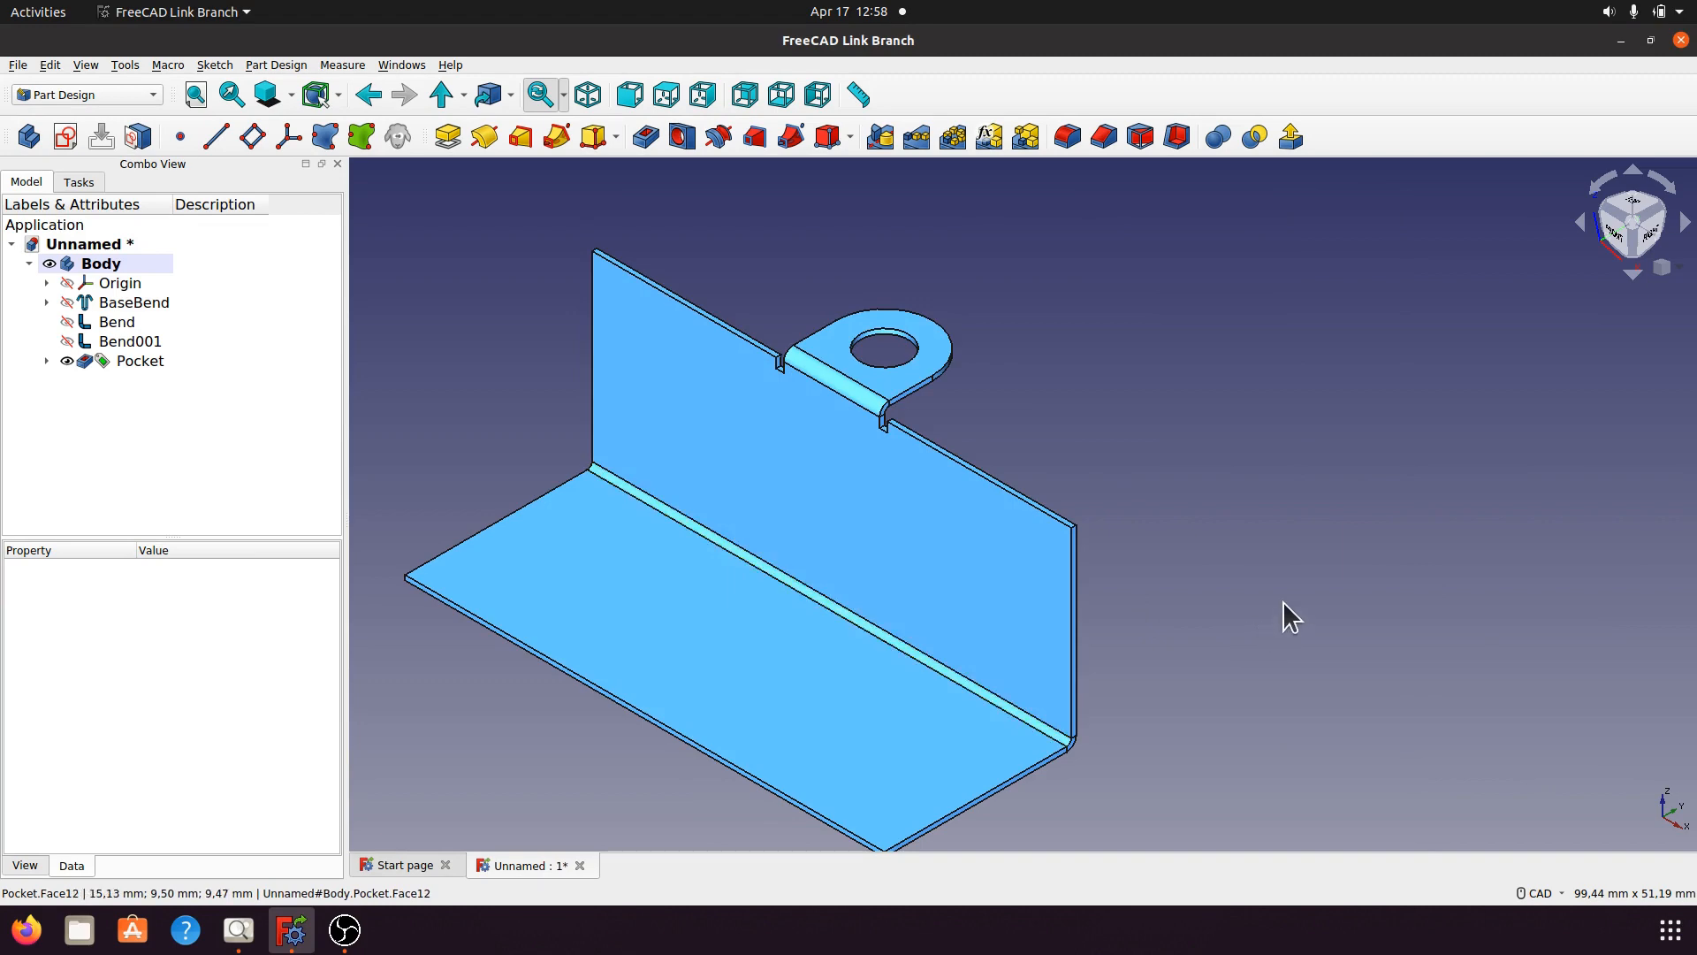
middle_drag(1285, 614, 1285, 477)
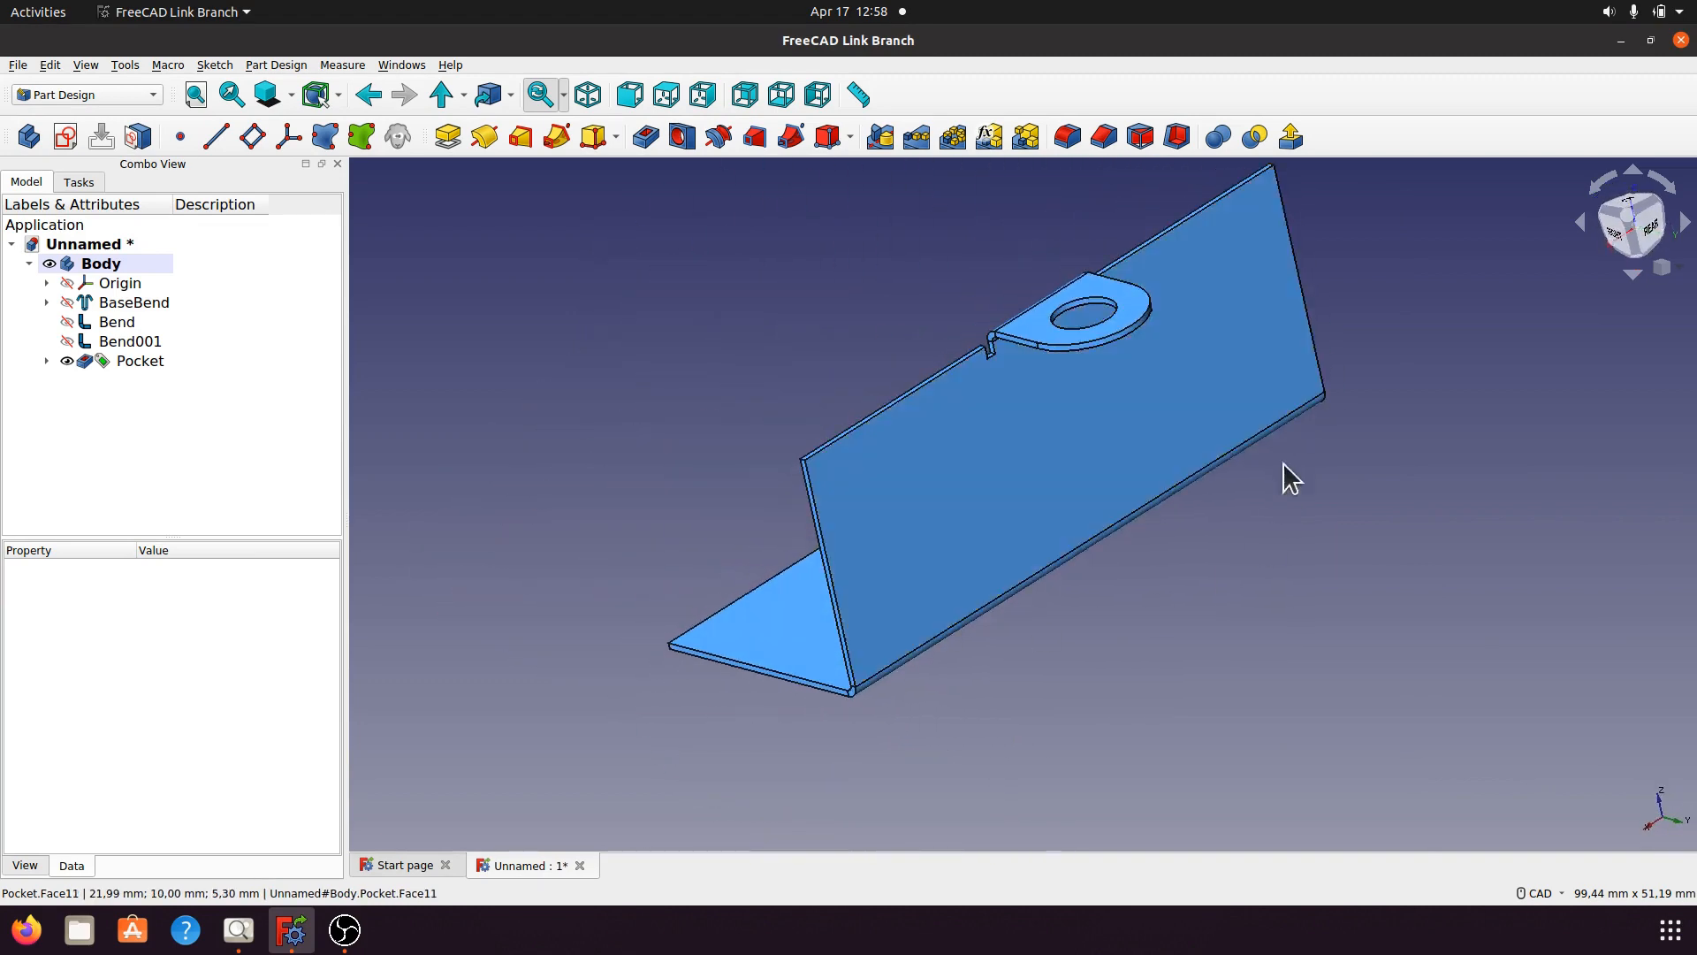
Sketch a rectangle about 6.5 by 8.5 mm on the upright flange's outer face, crossing the horizontal axis near the bend.
click(1261, 367)
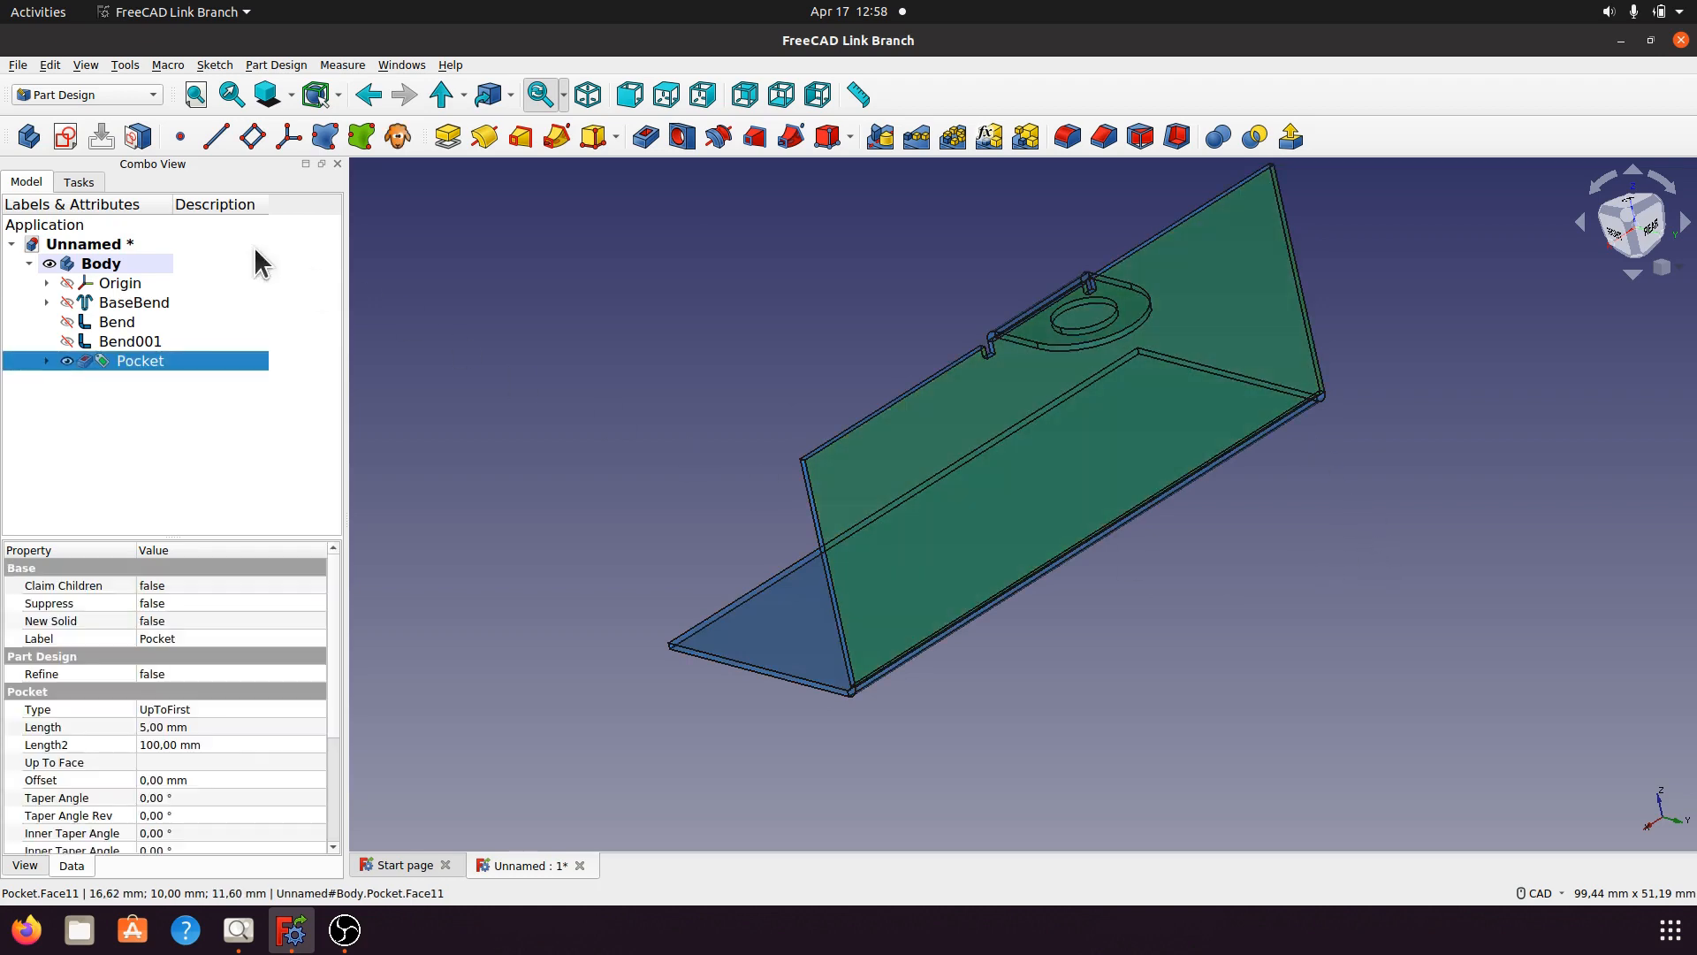
click(65, 137)
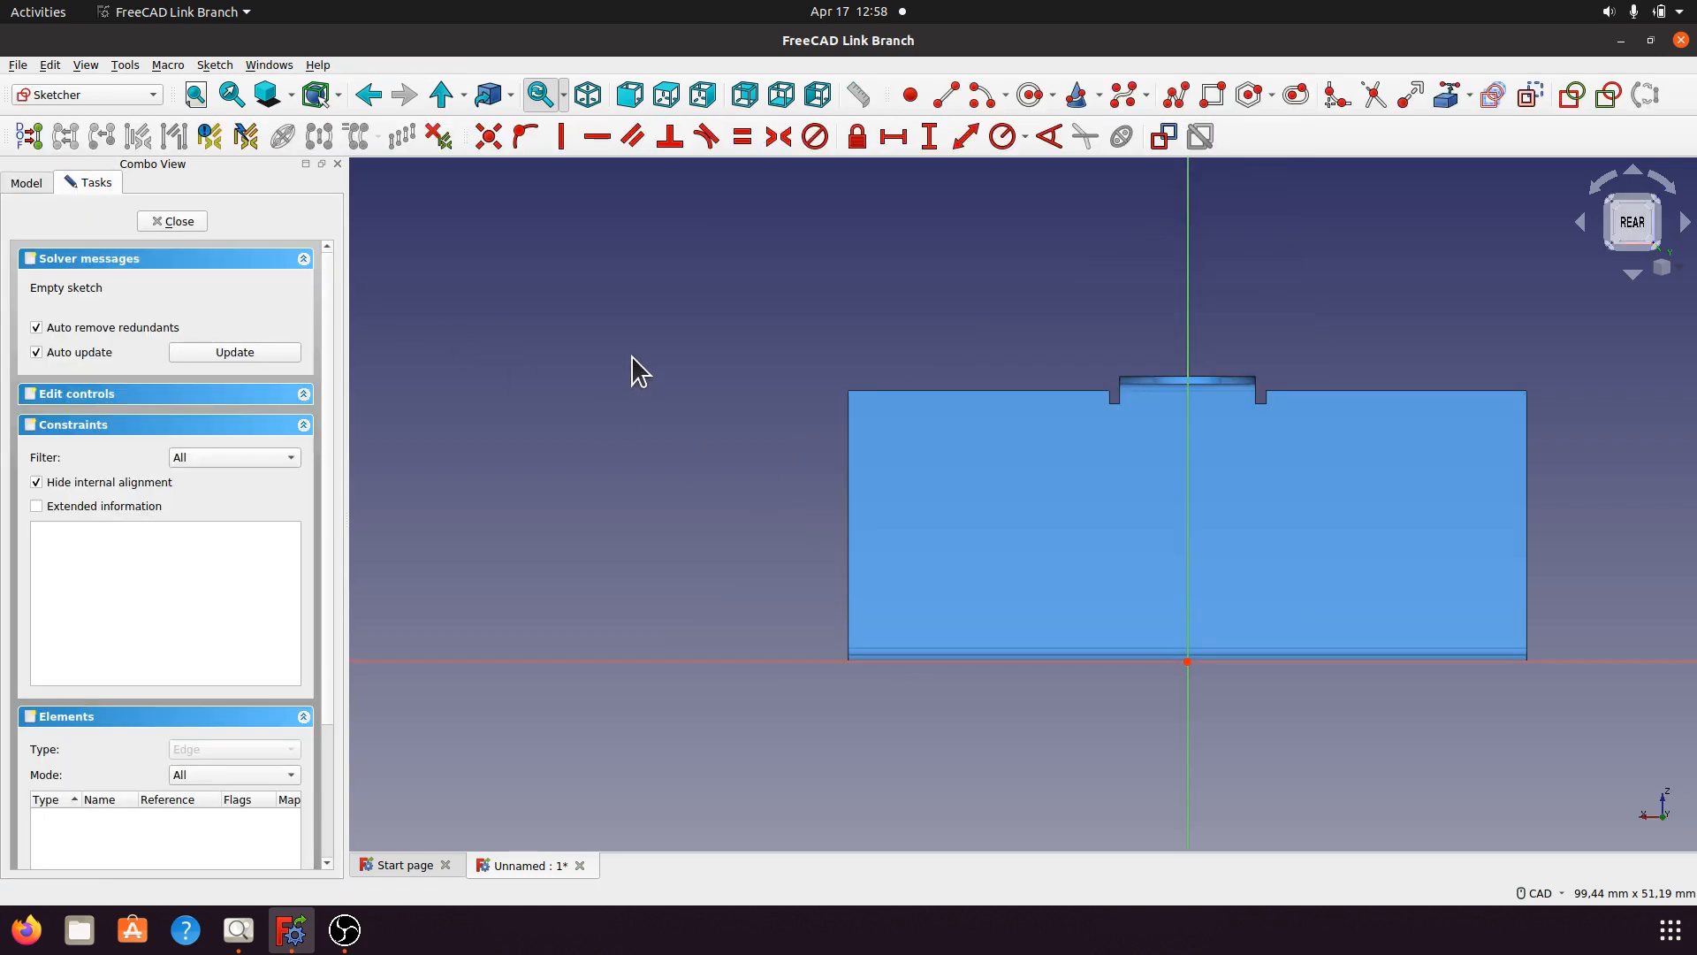
scroll(501, 359, down, 2)
scroll(1383, 608, up, 2)
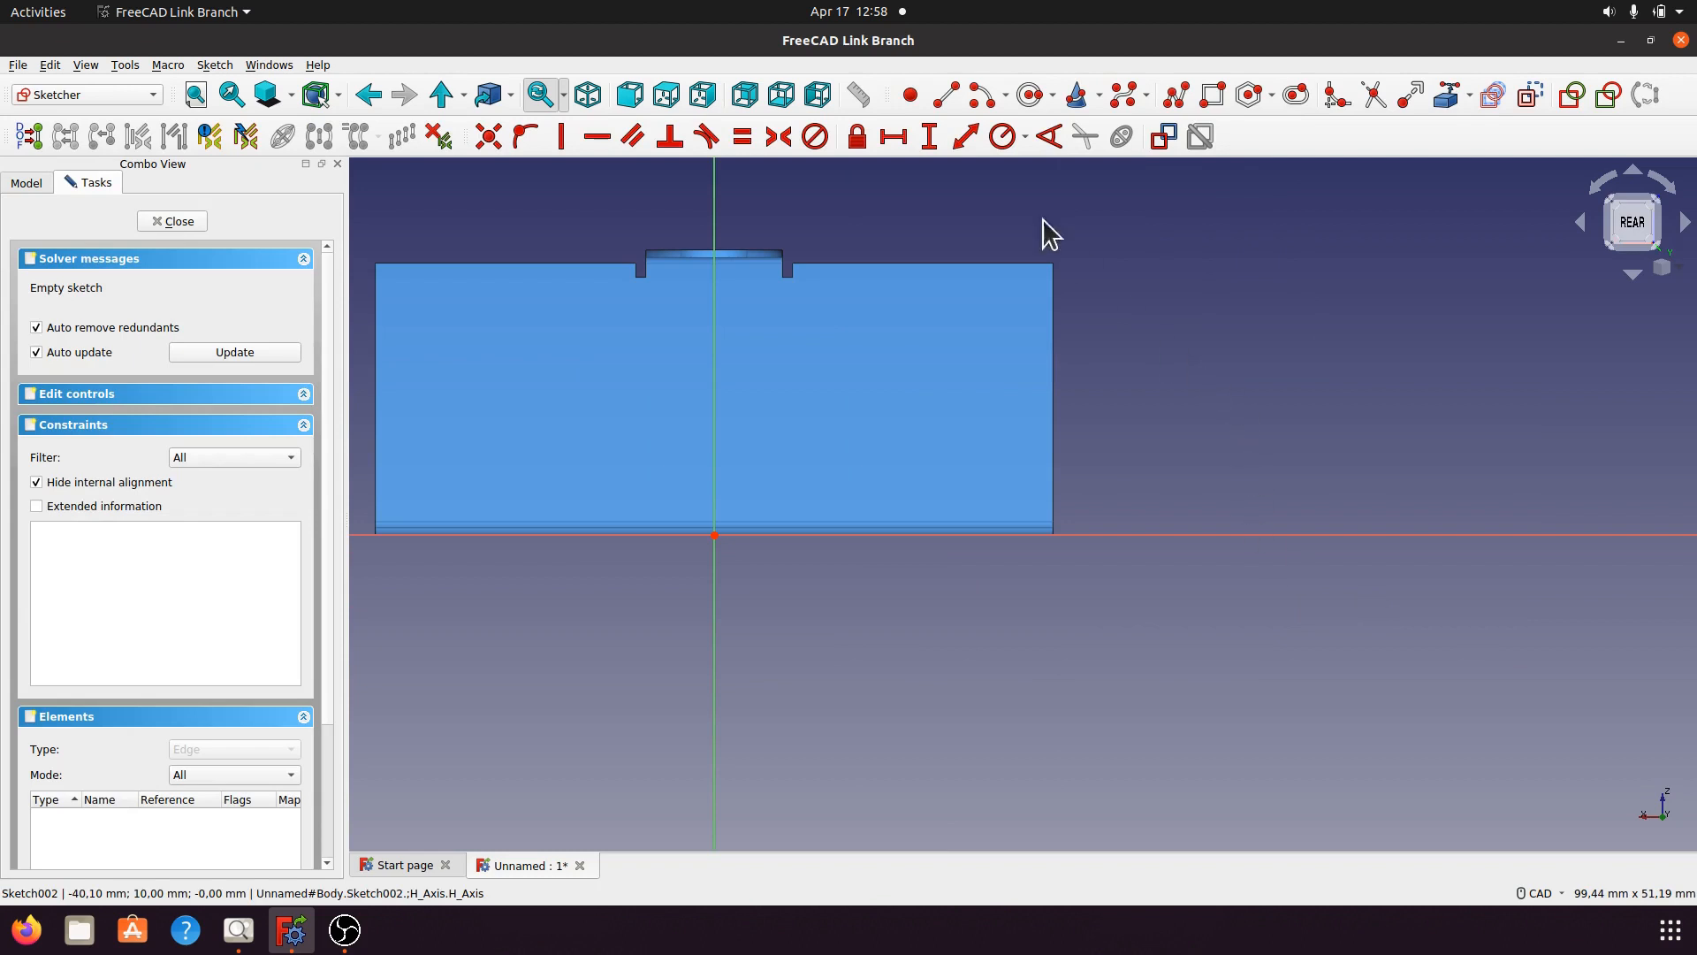
click(1214, 104)
click(911, 431)
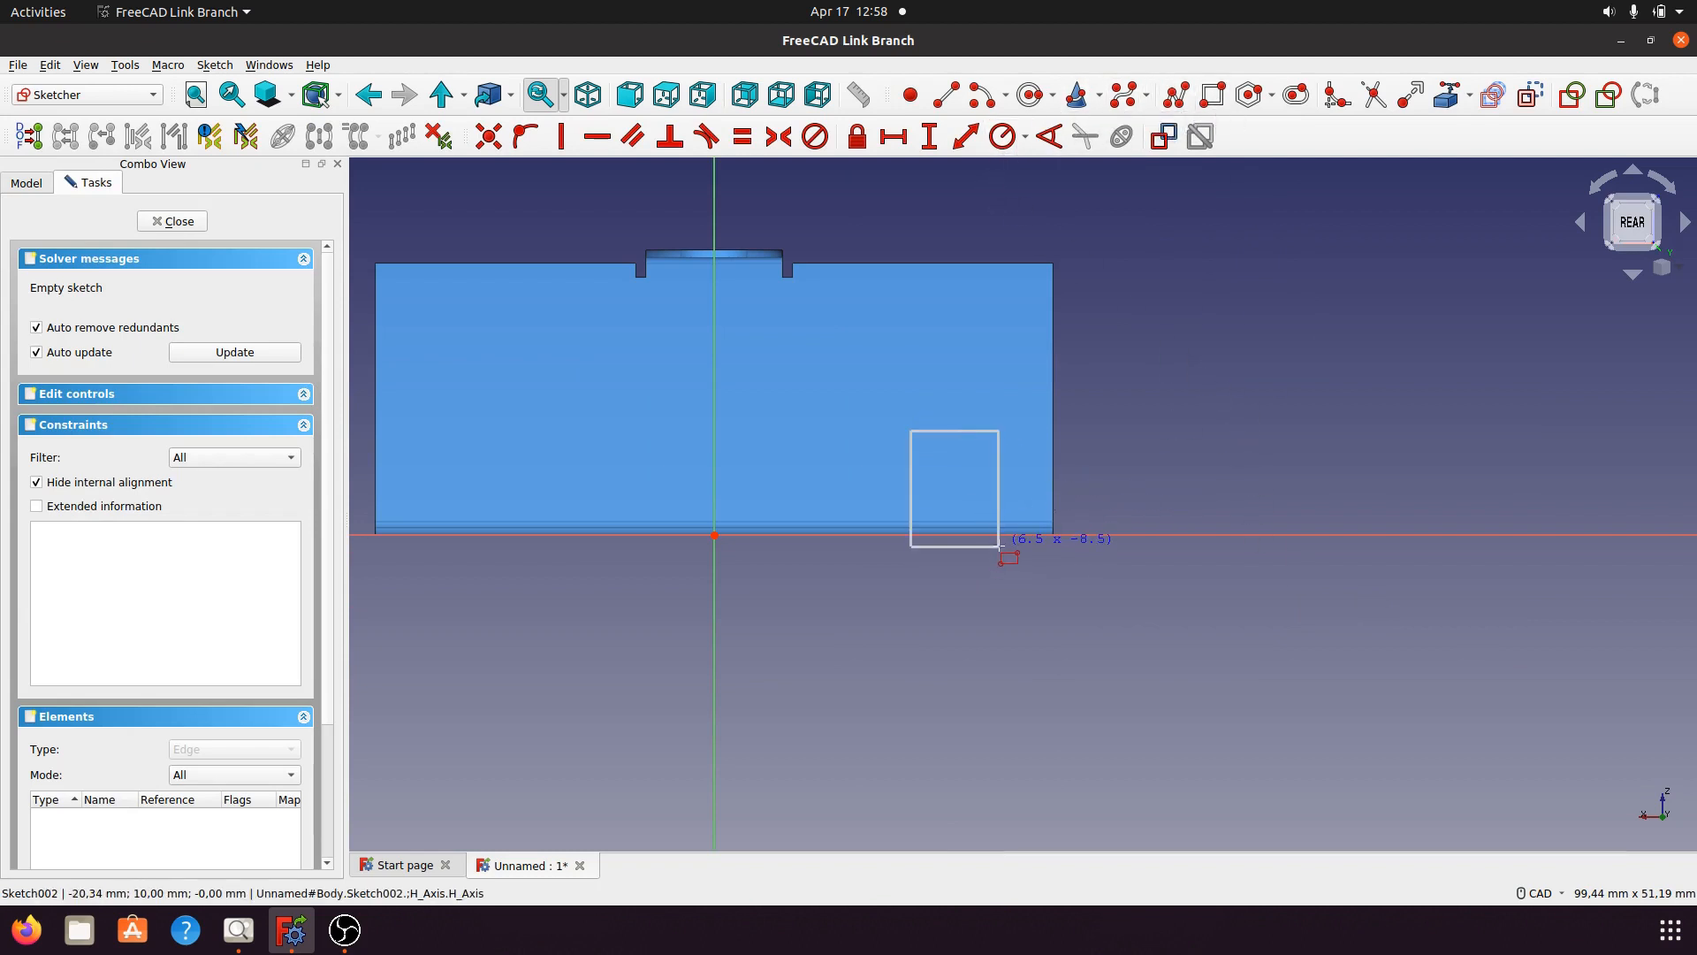
click(1023, 560)
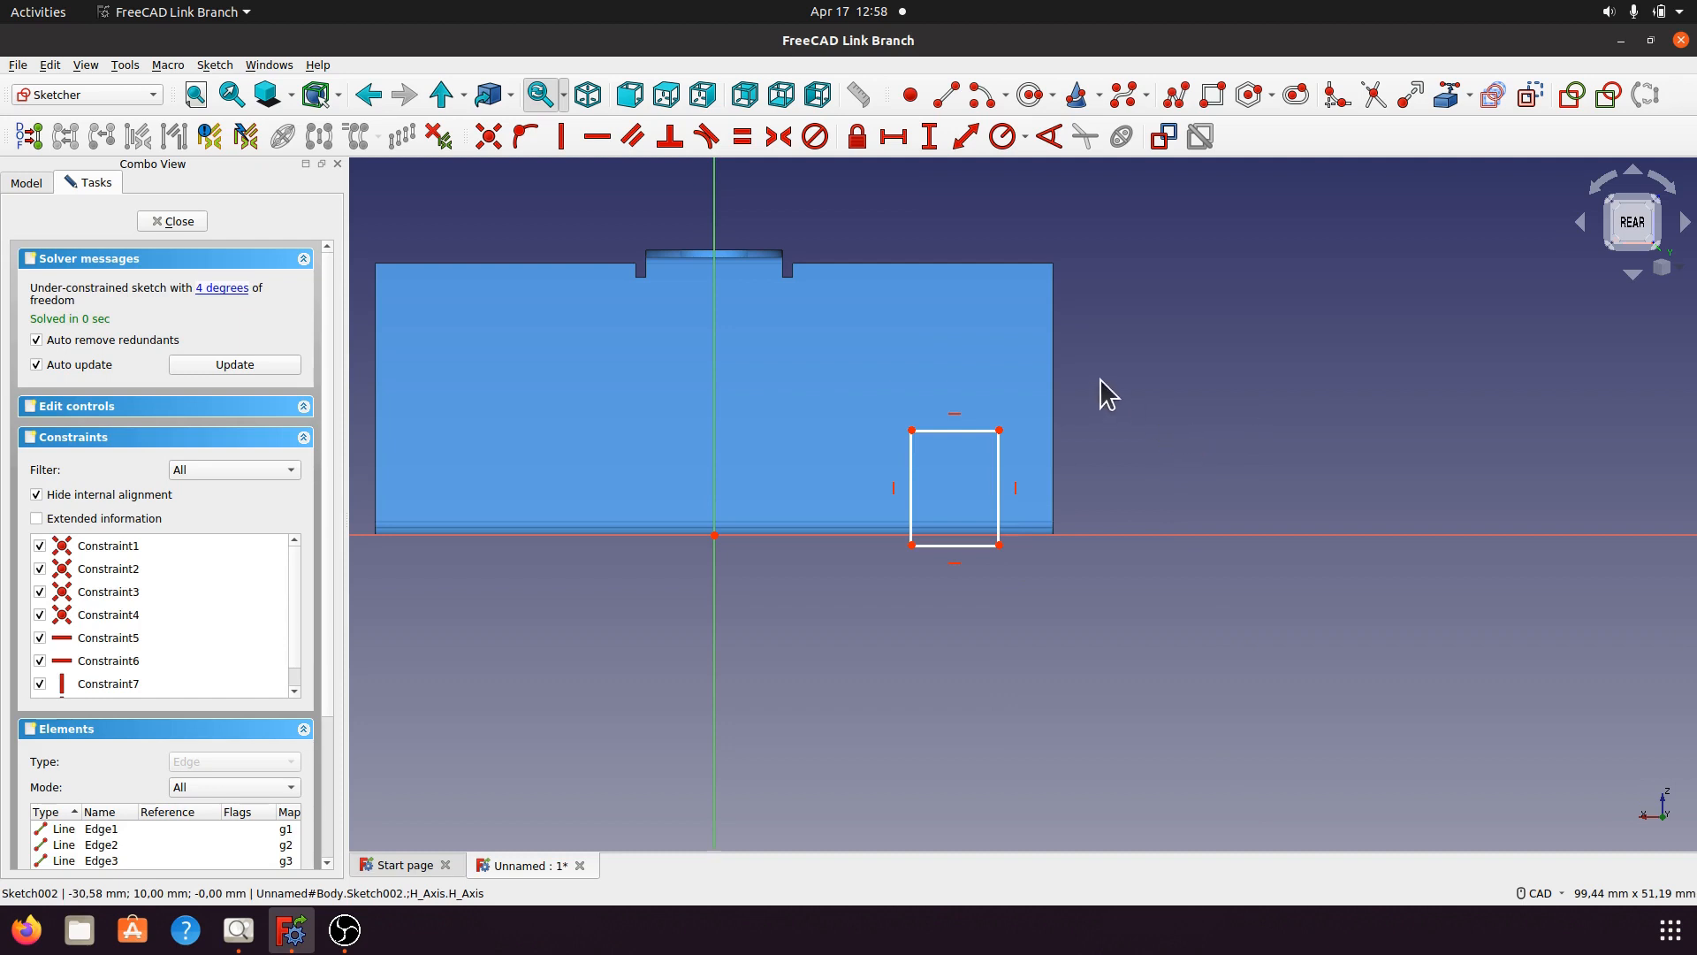
Consult the Practice 07.jpg drawing and constrain the rectangle's upper corner 9 mm above the horizontal axis, placing the dimension outside the flange.
click(238, 930)
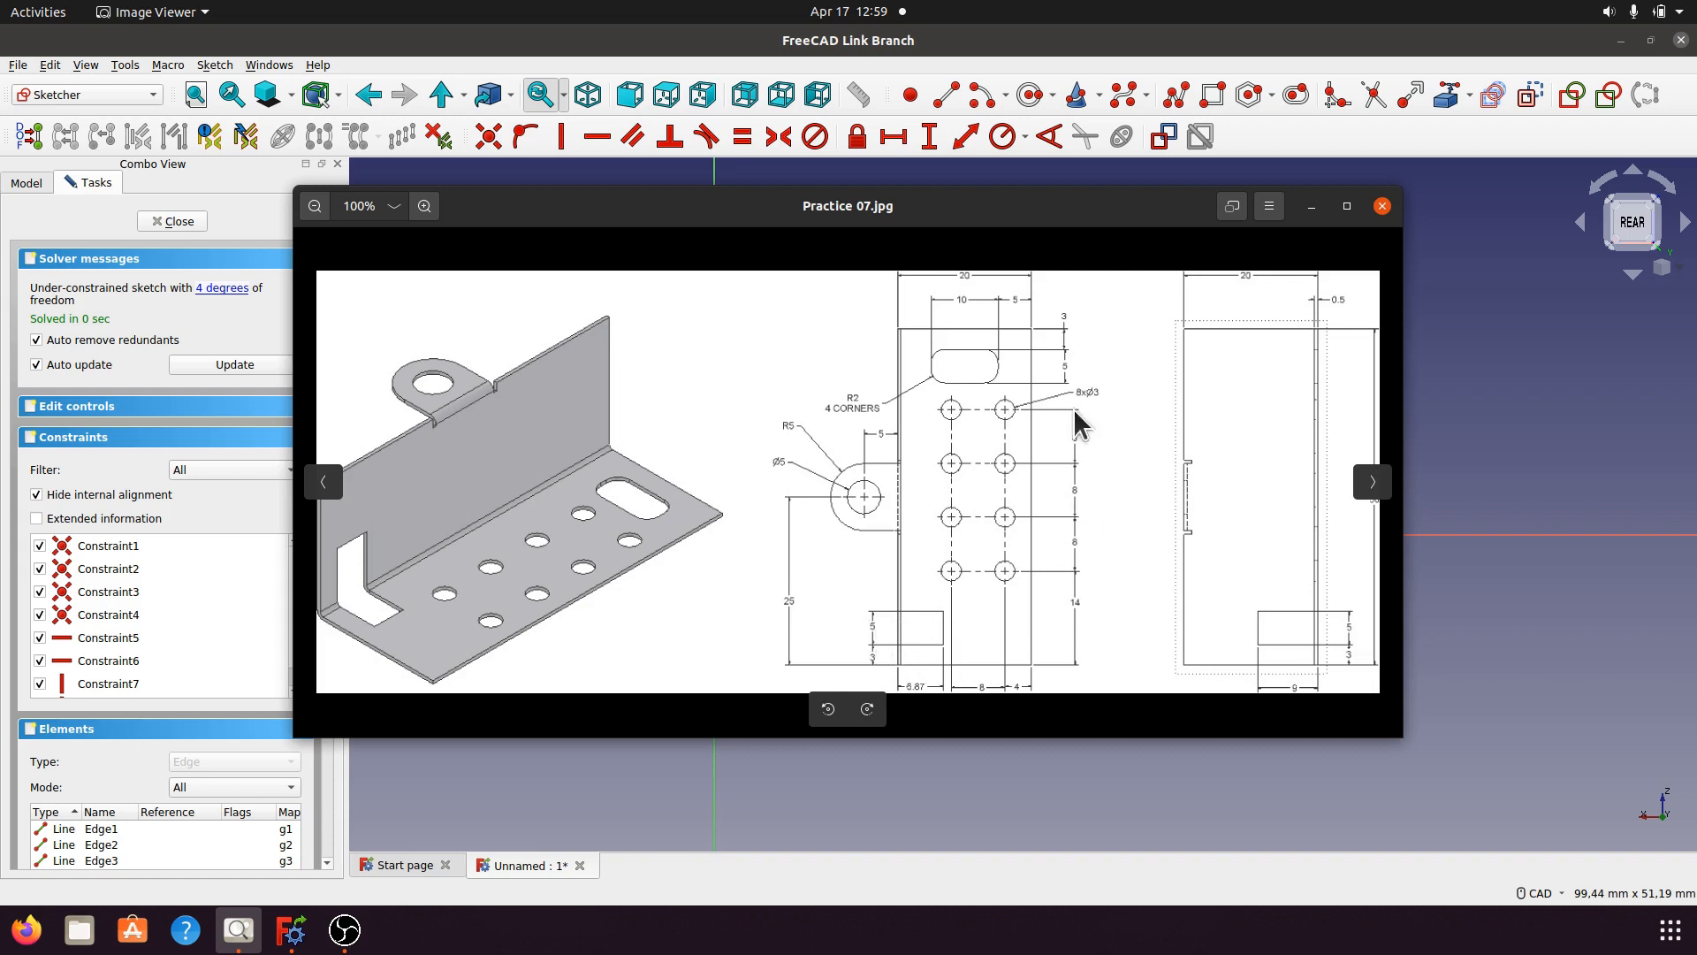
click(1312, 206)
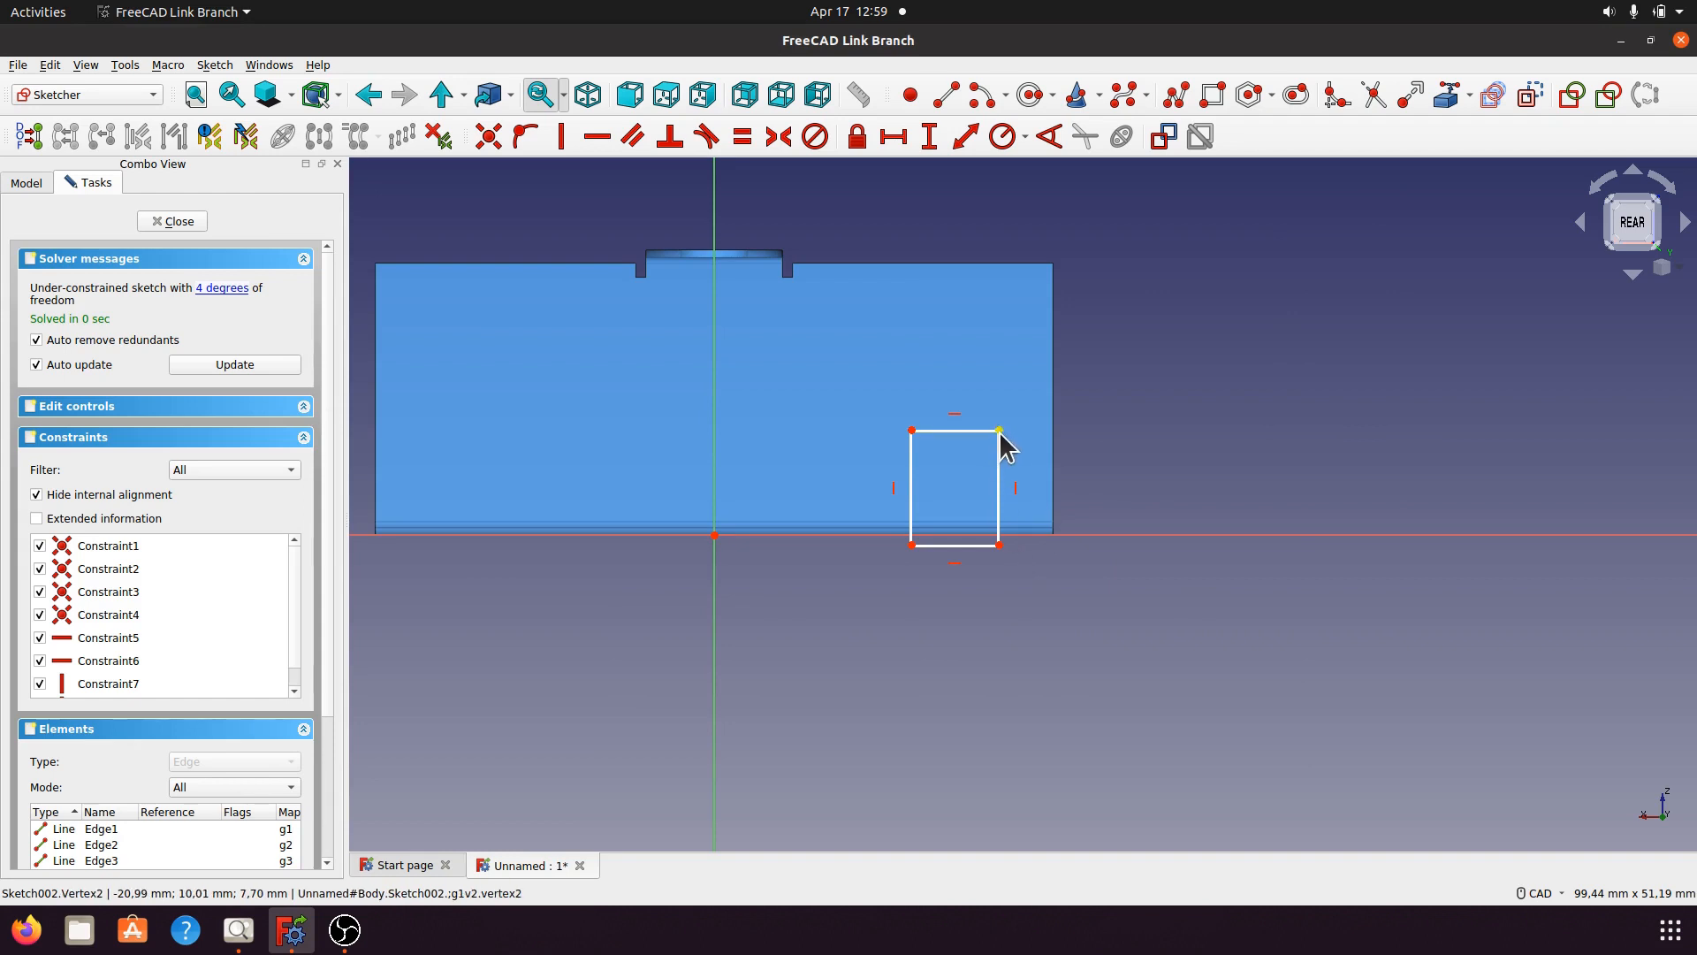
click(1139, 535)
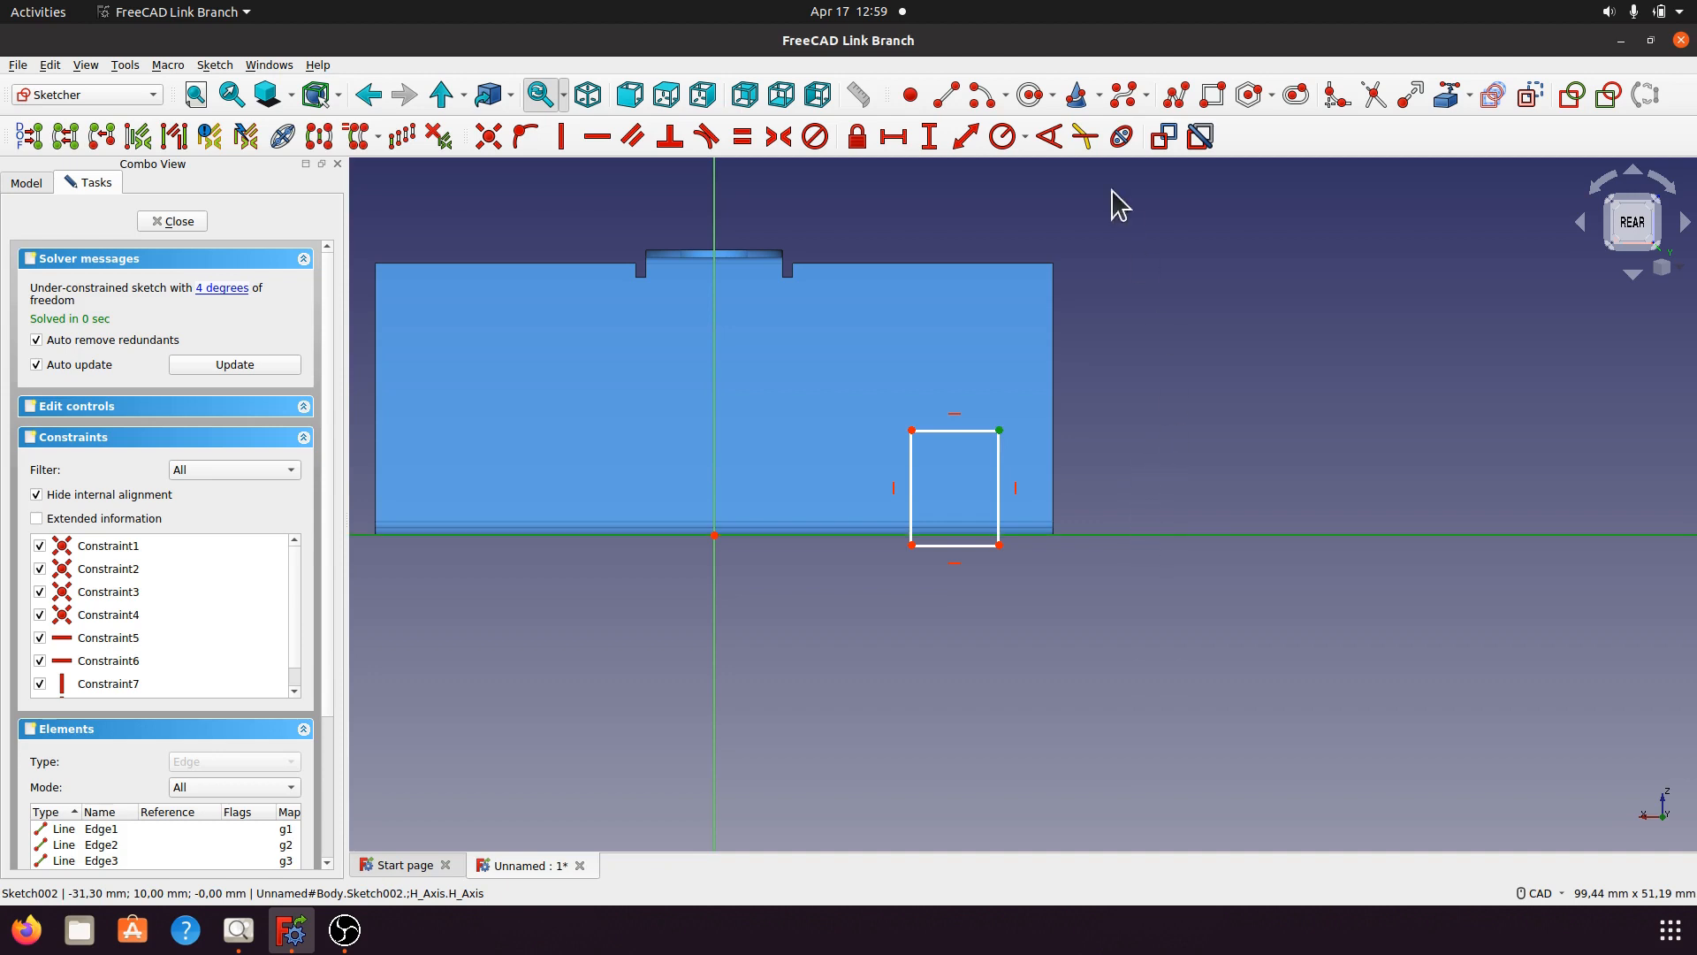
click(931, 140)
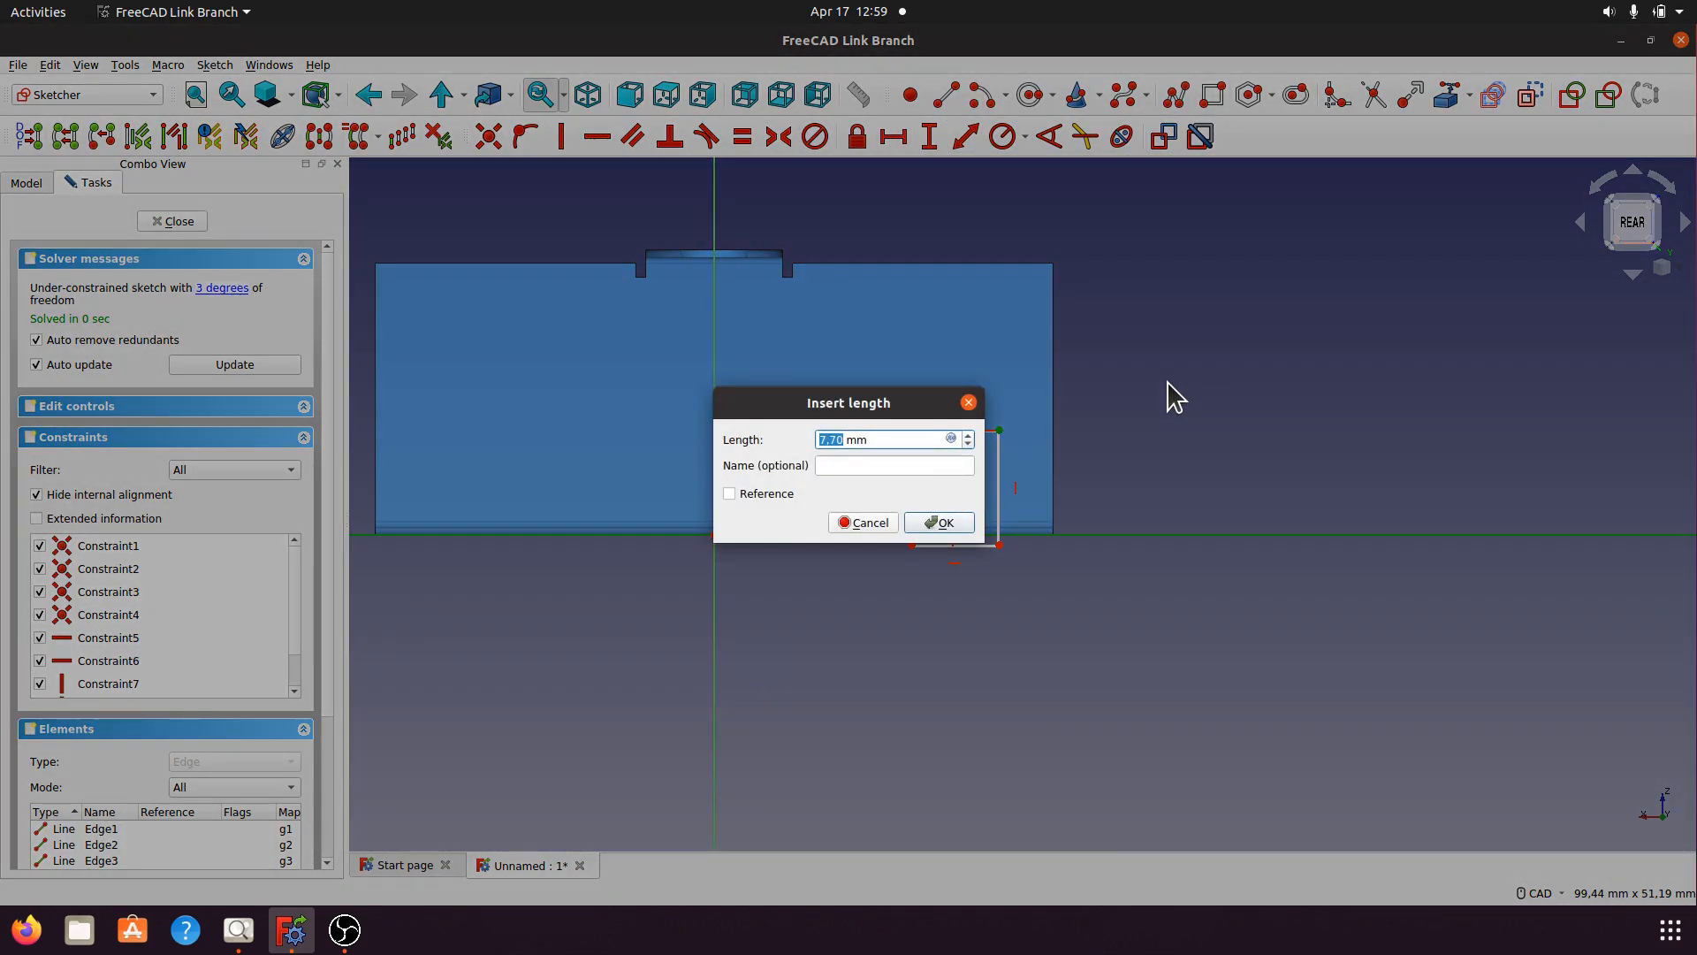
text(9)
click(943, 523)
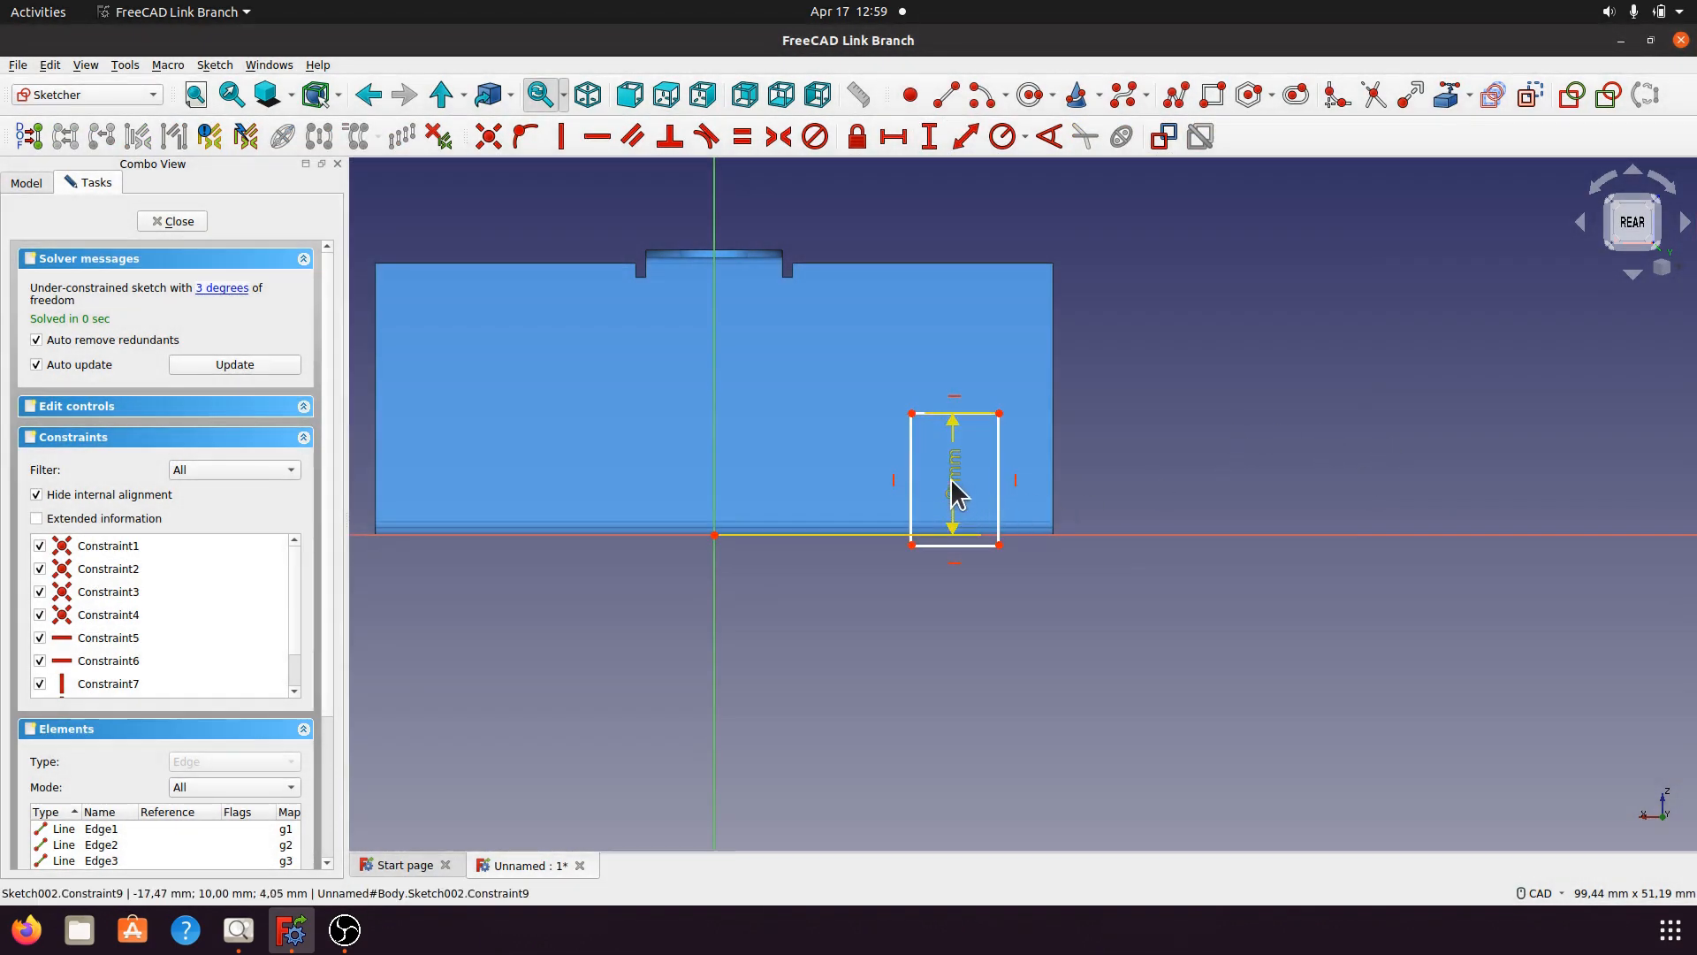
drag(952, 479, 1149, 481)
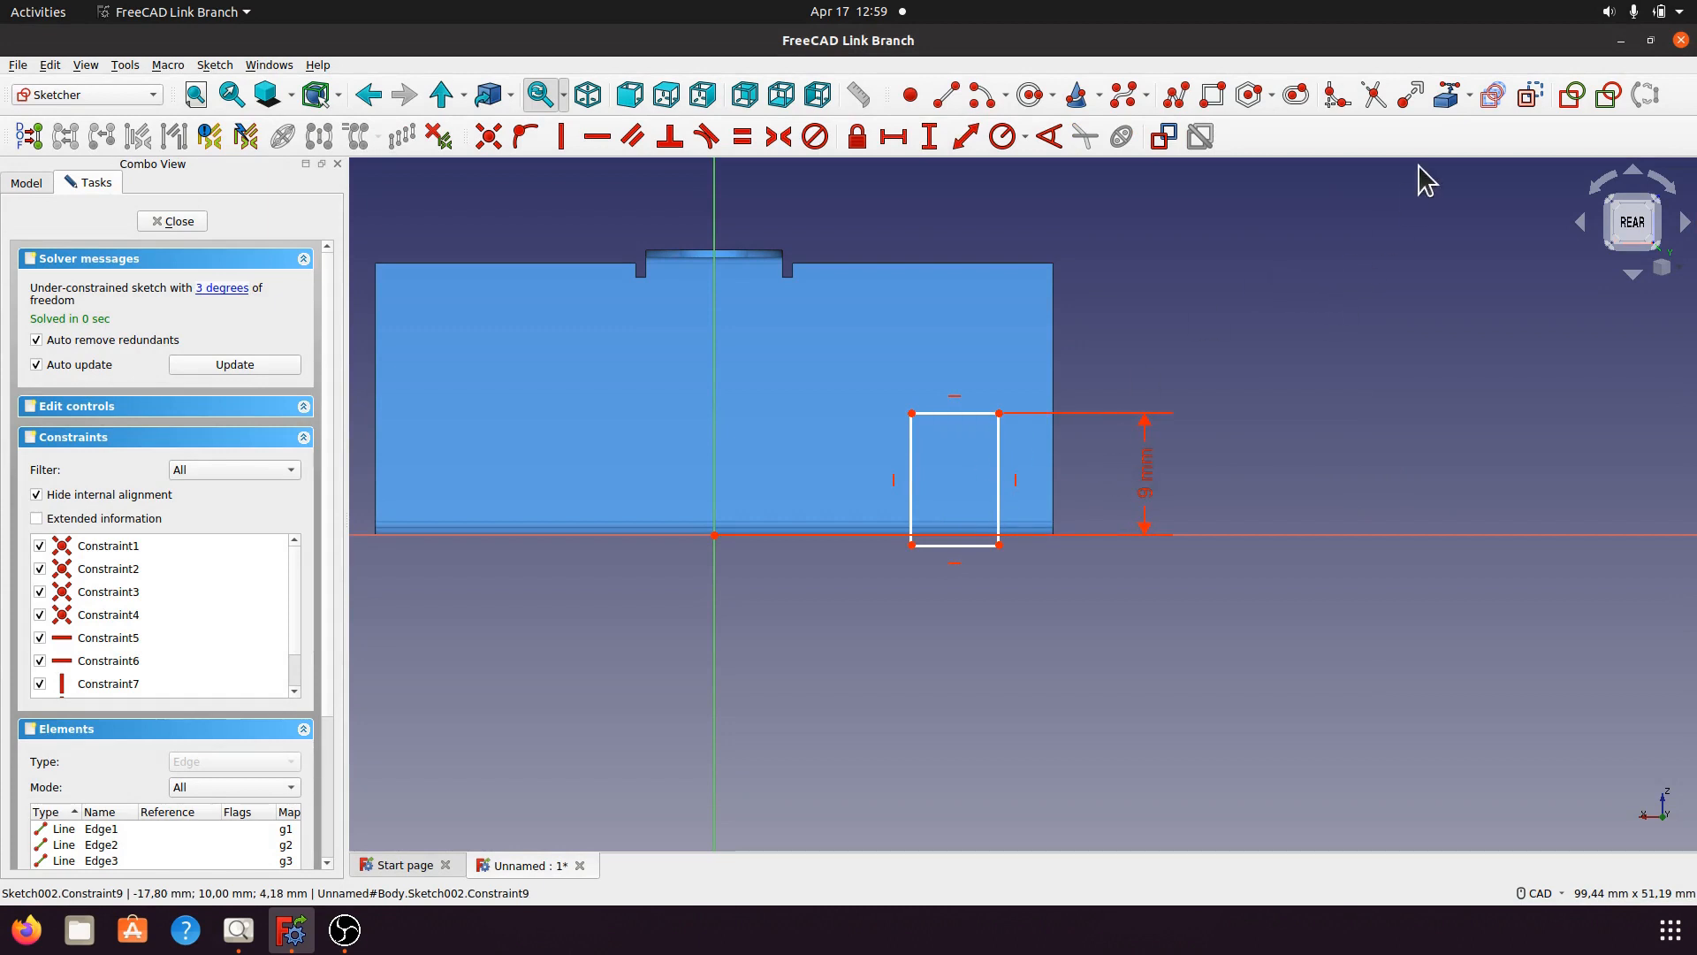
Import the flange's vertical side edge nearest the rectangle into the sketch as external geometry.
click(1446, 110)
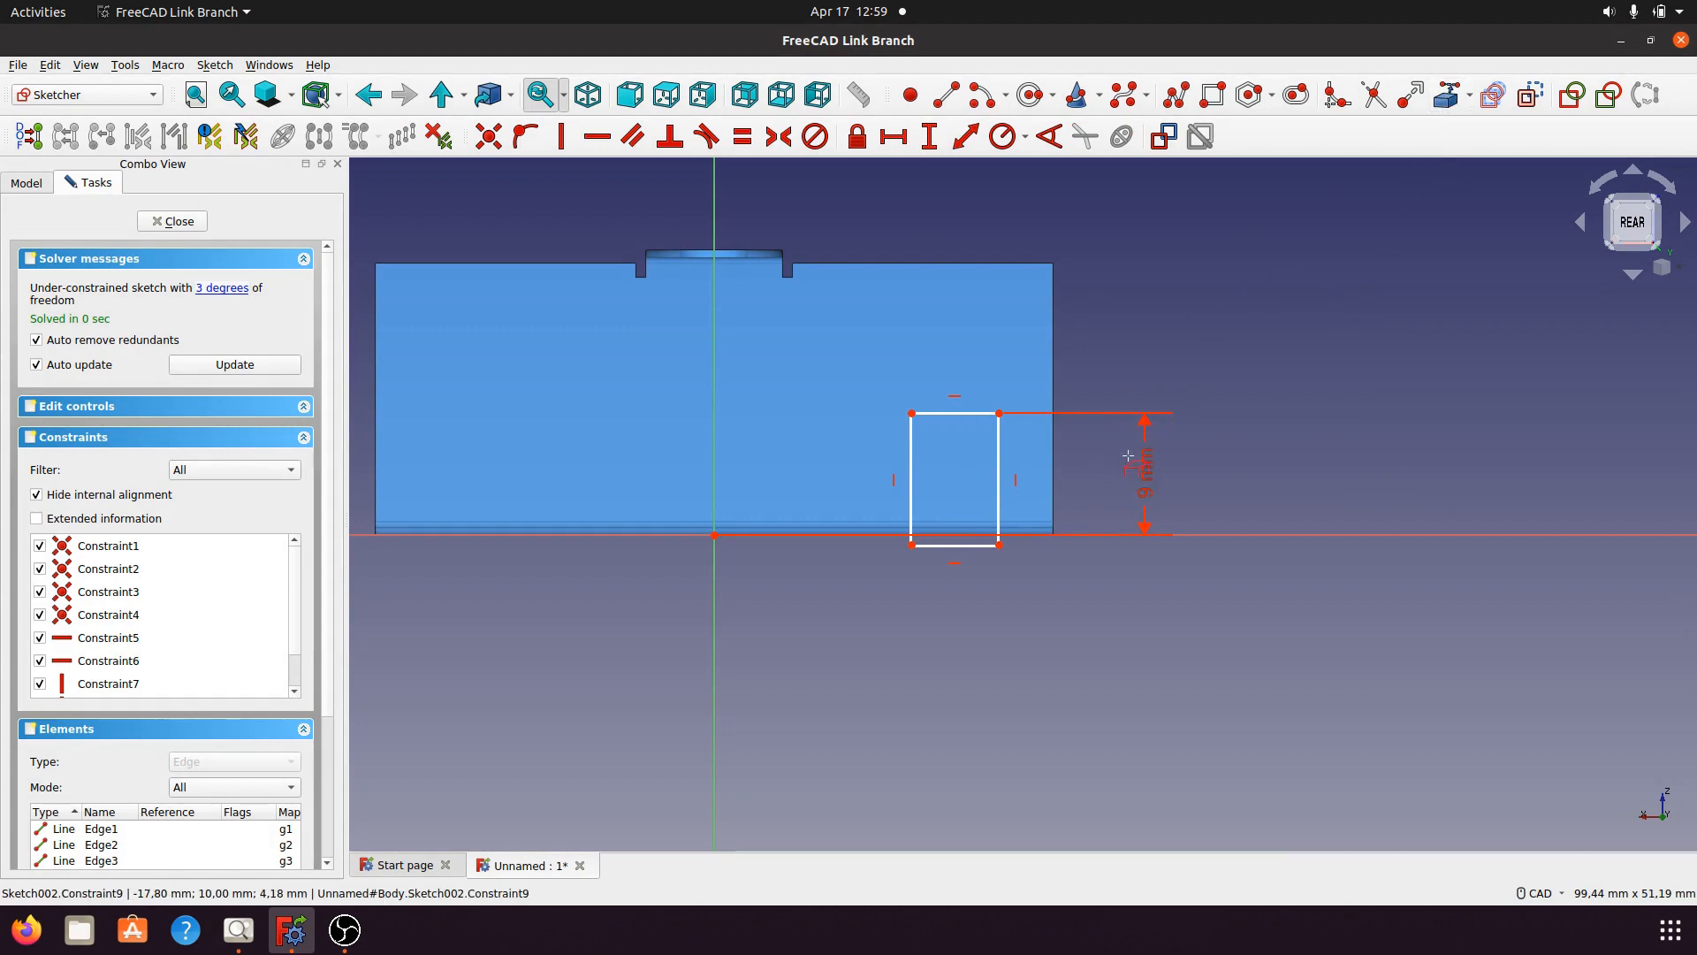
click(1053, 468)
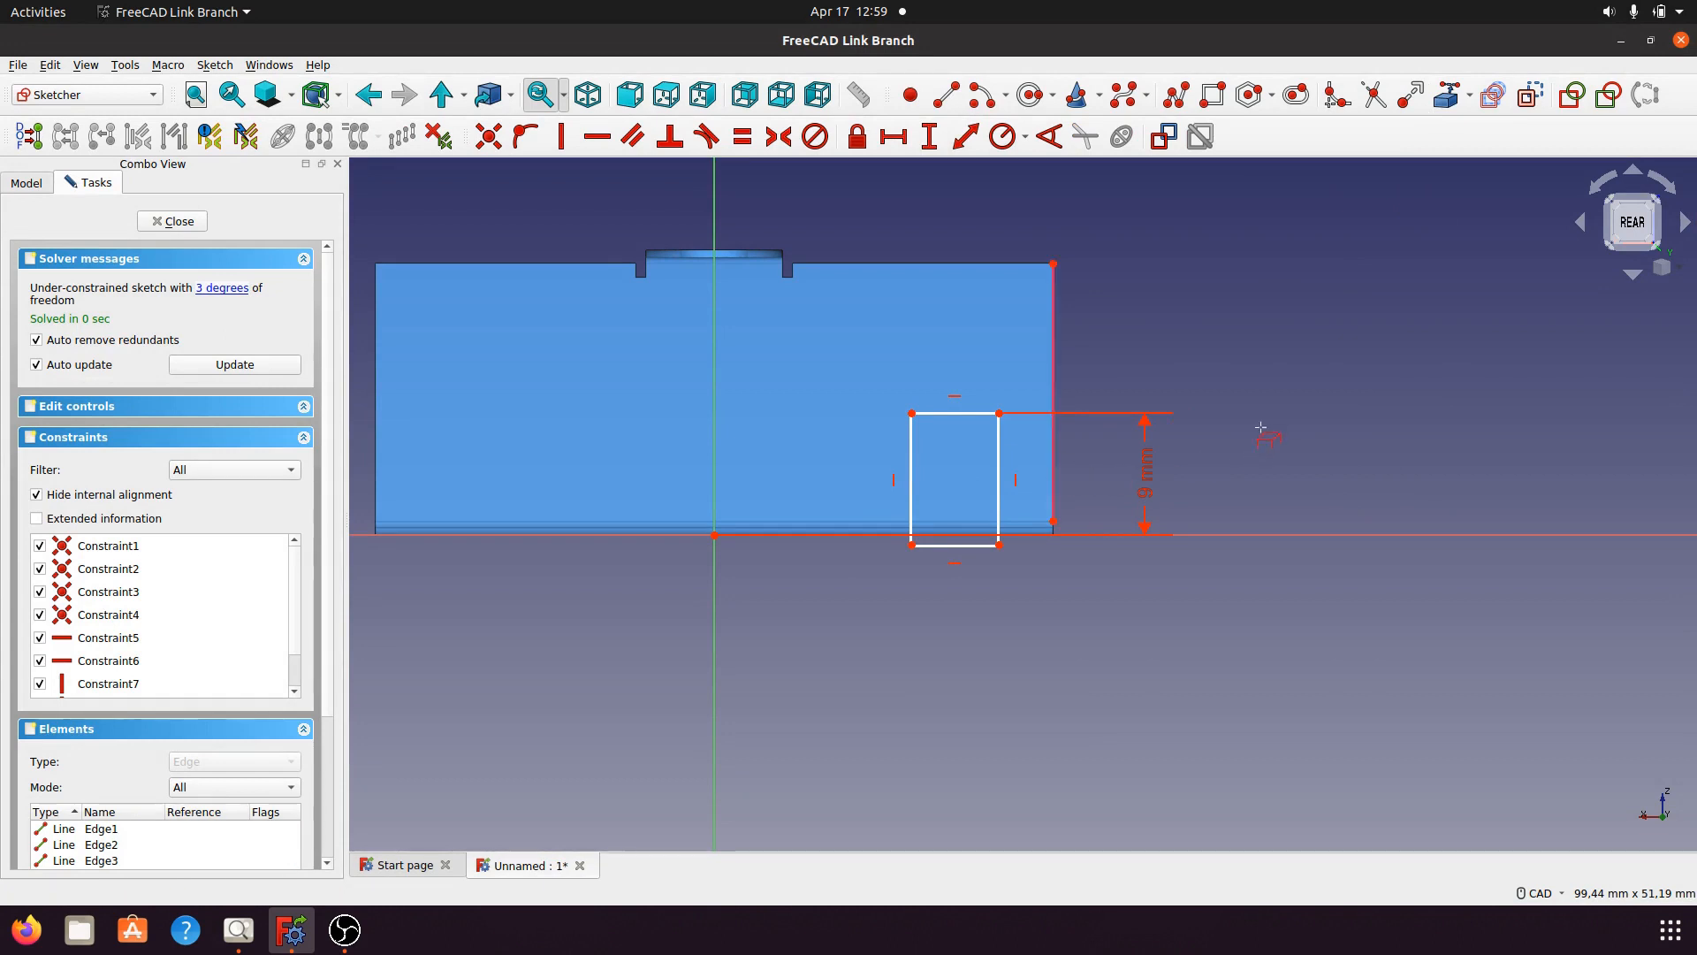
right_click(1266, 435)
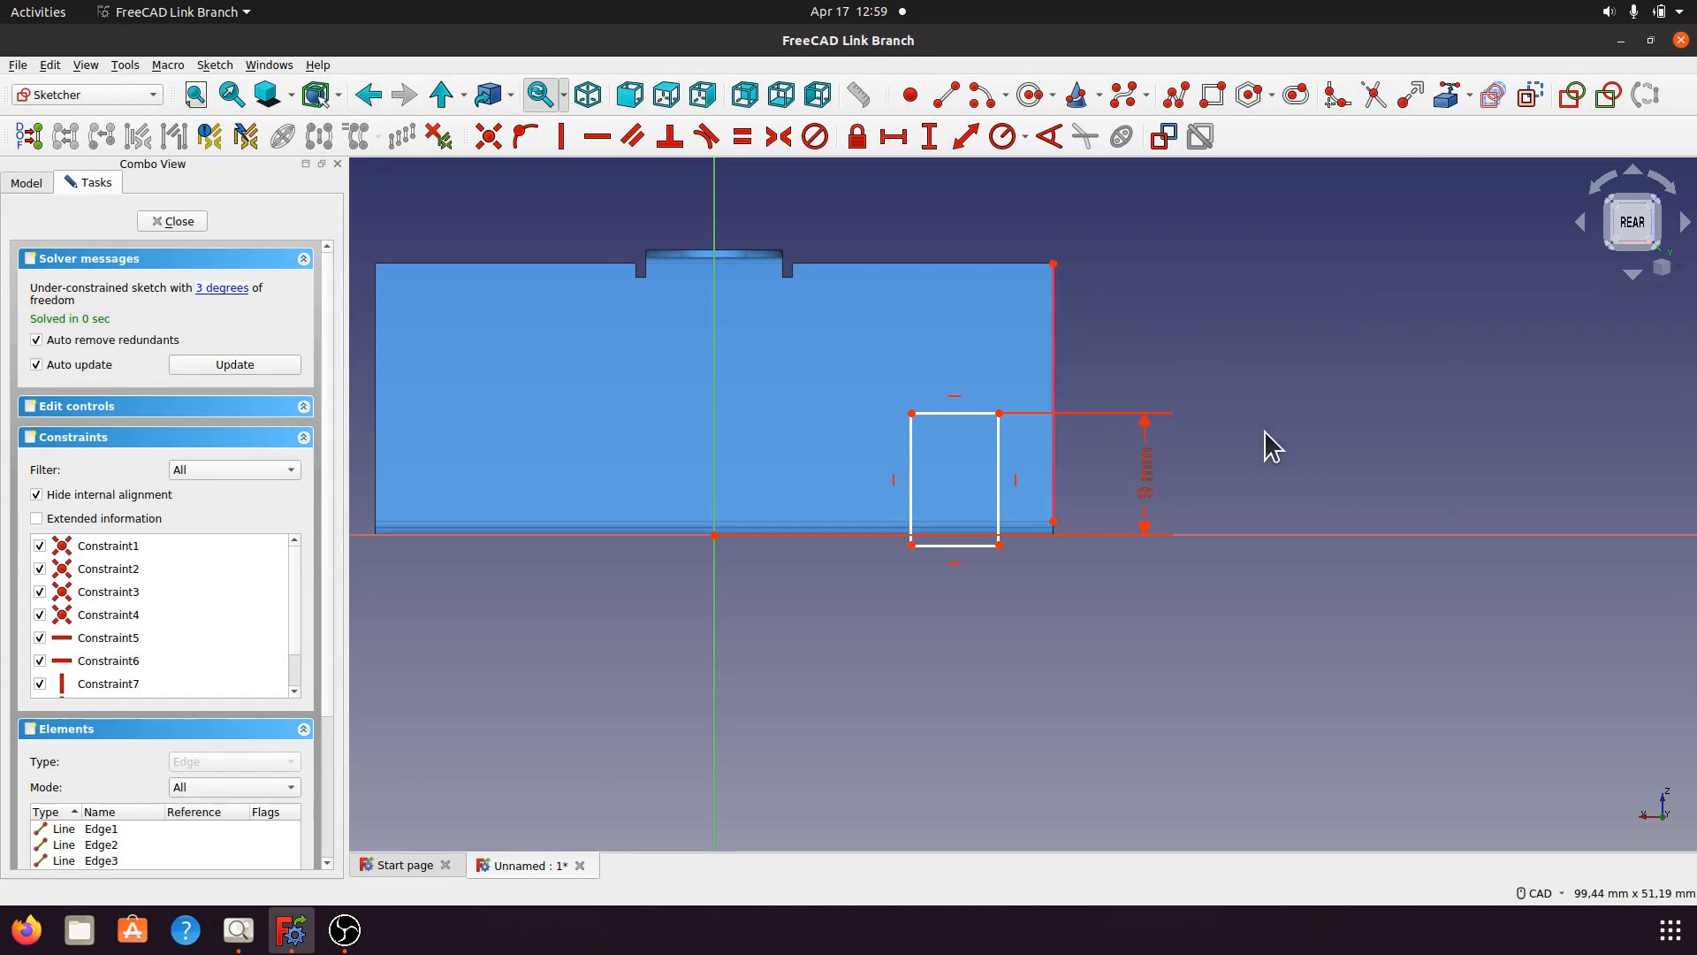
Constrain the rectangle's upper corner 3 mm from the imported side edge and move the dimension clear of the part.
click(999, 413)
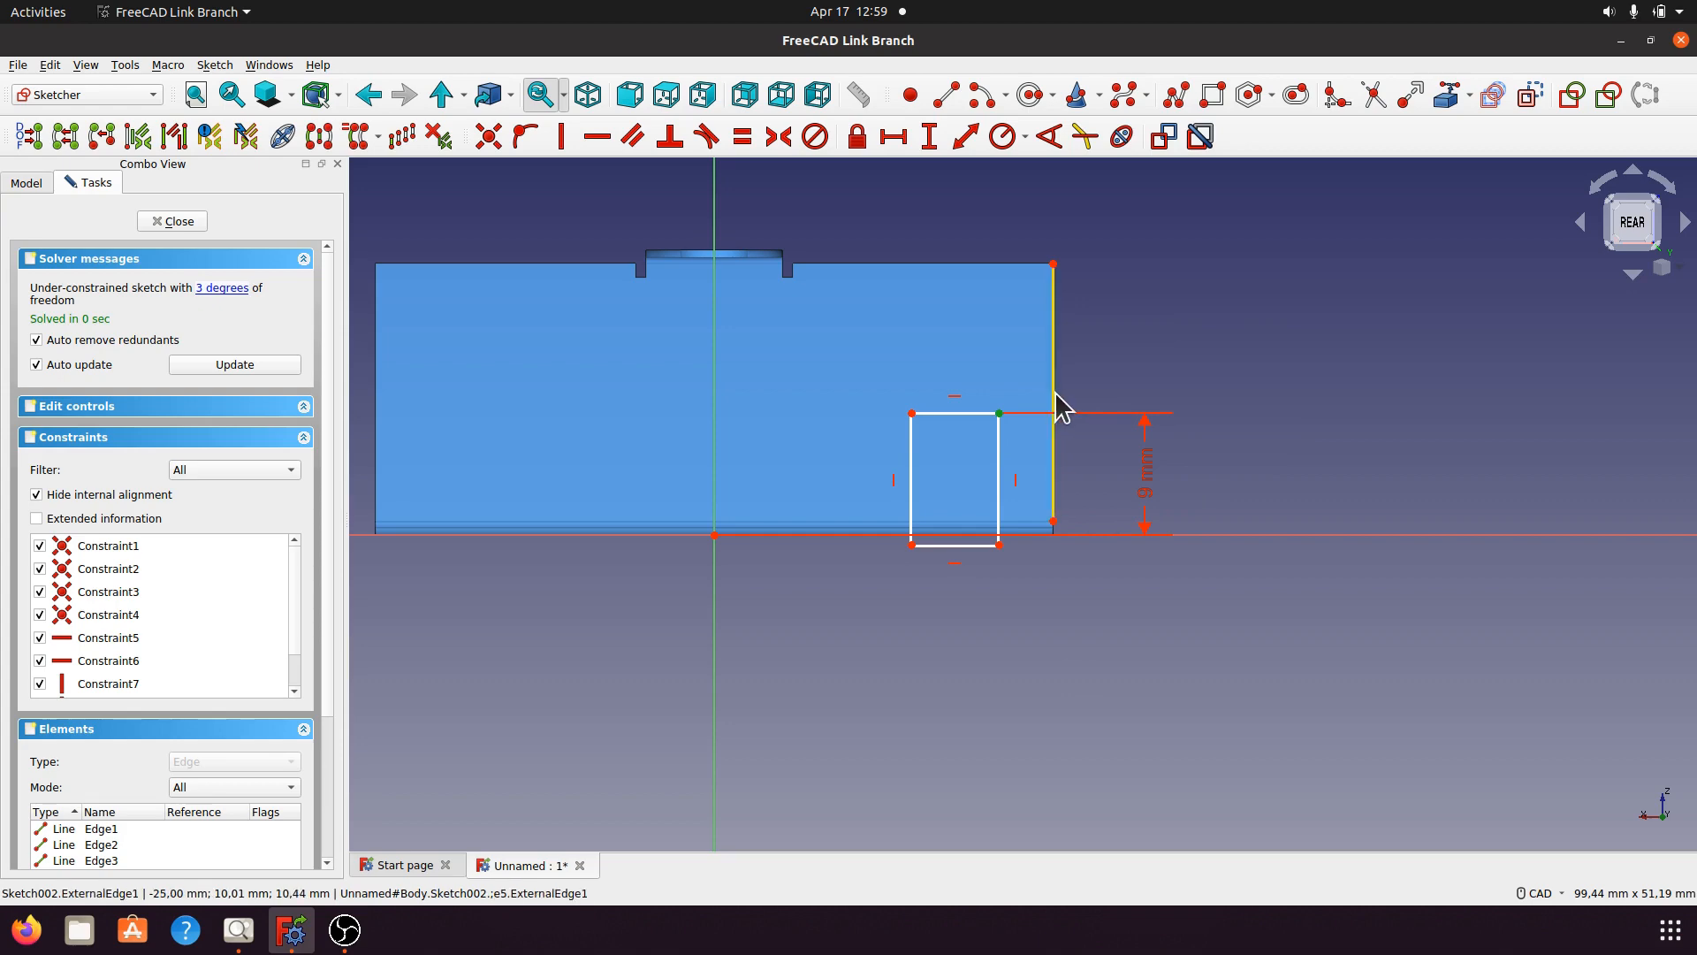
click(1053, 412)
click(894, 137)
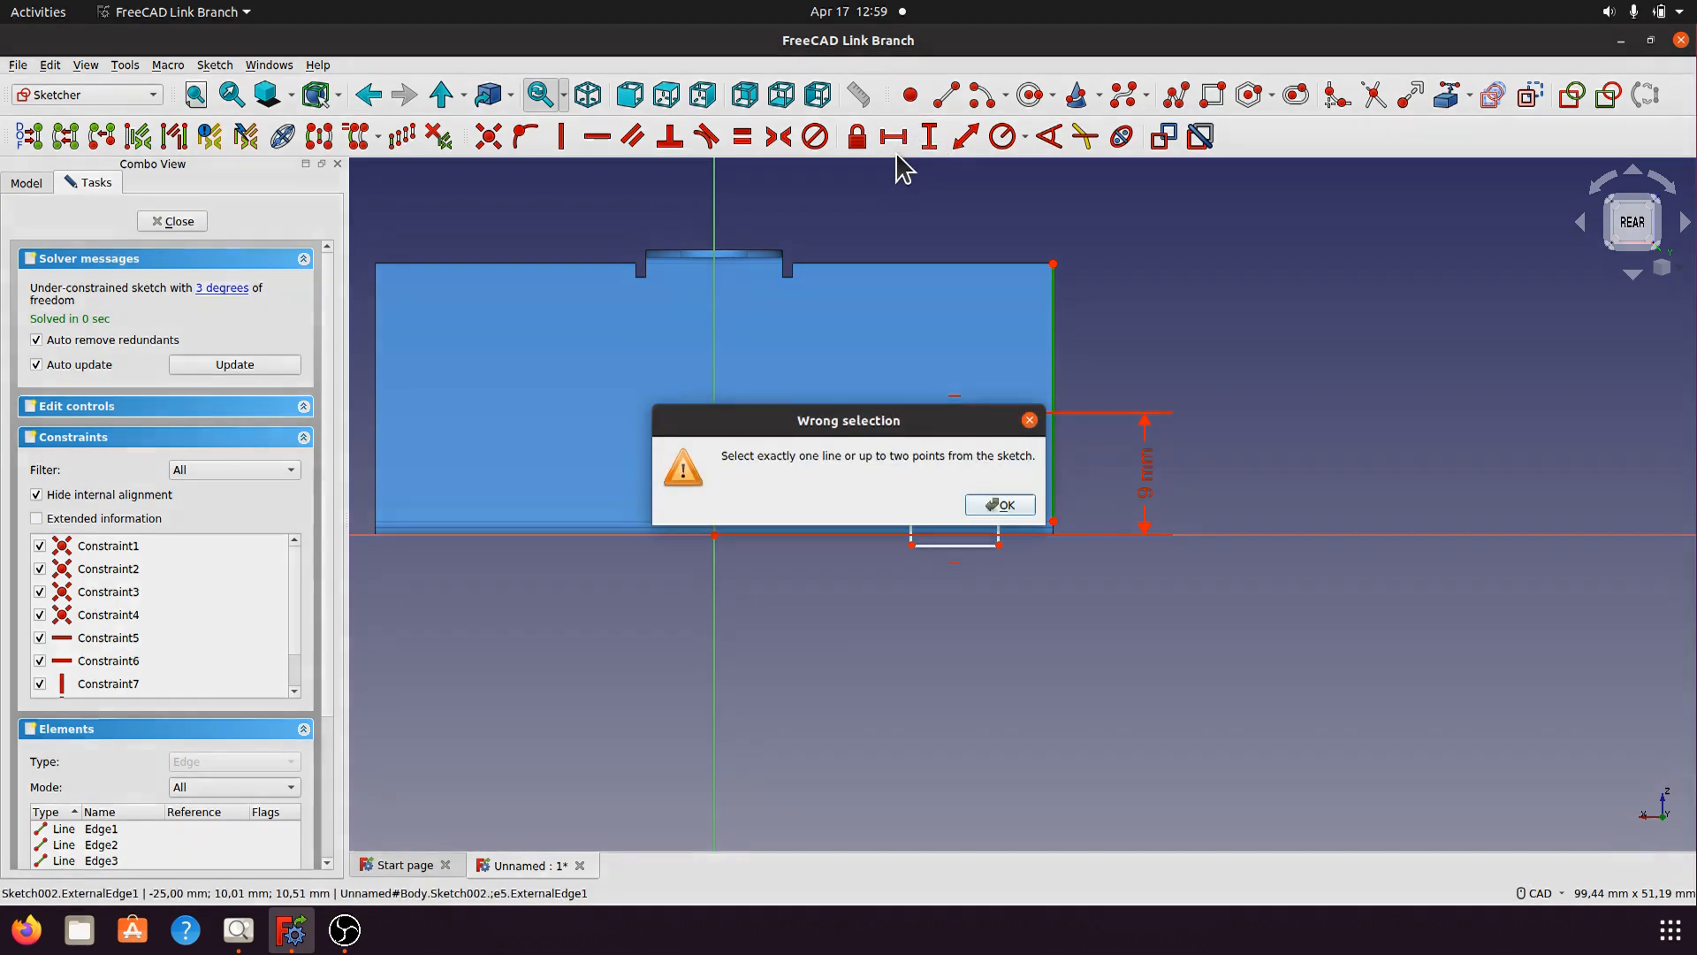
click(990, 503)
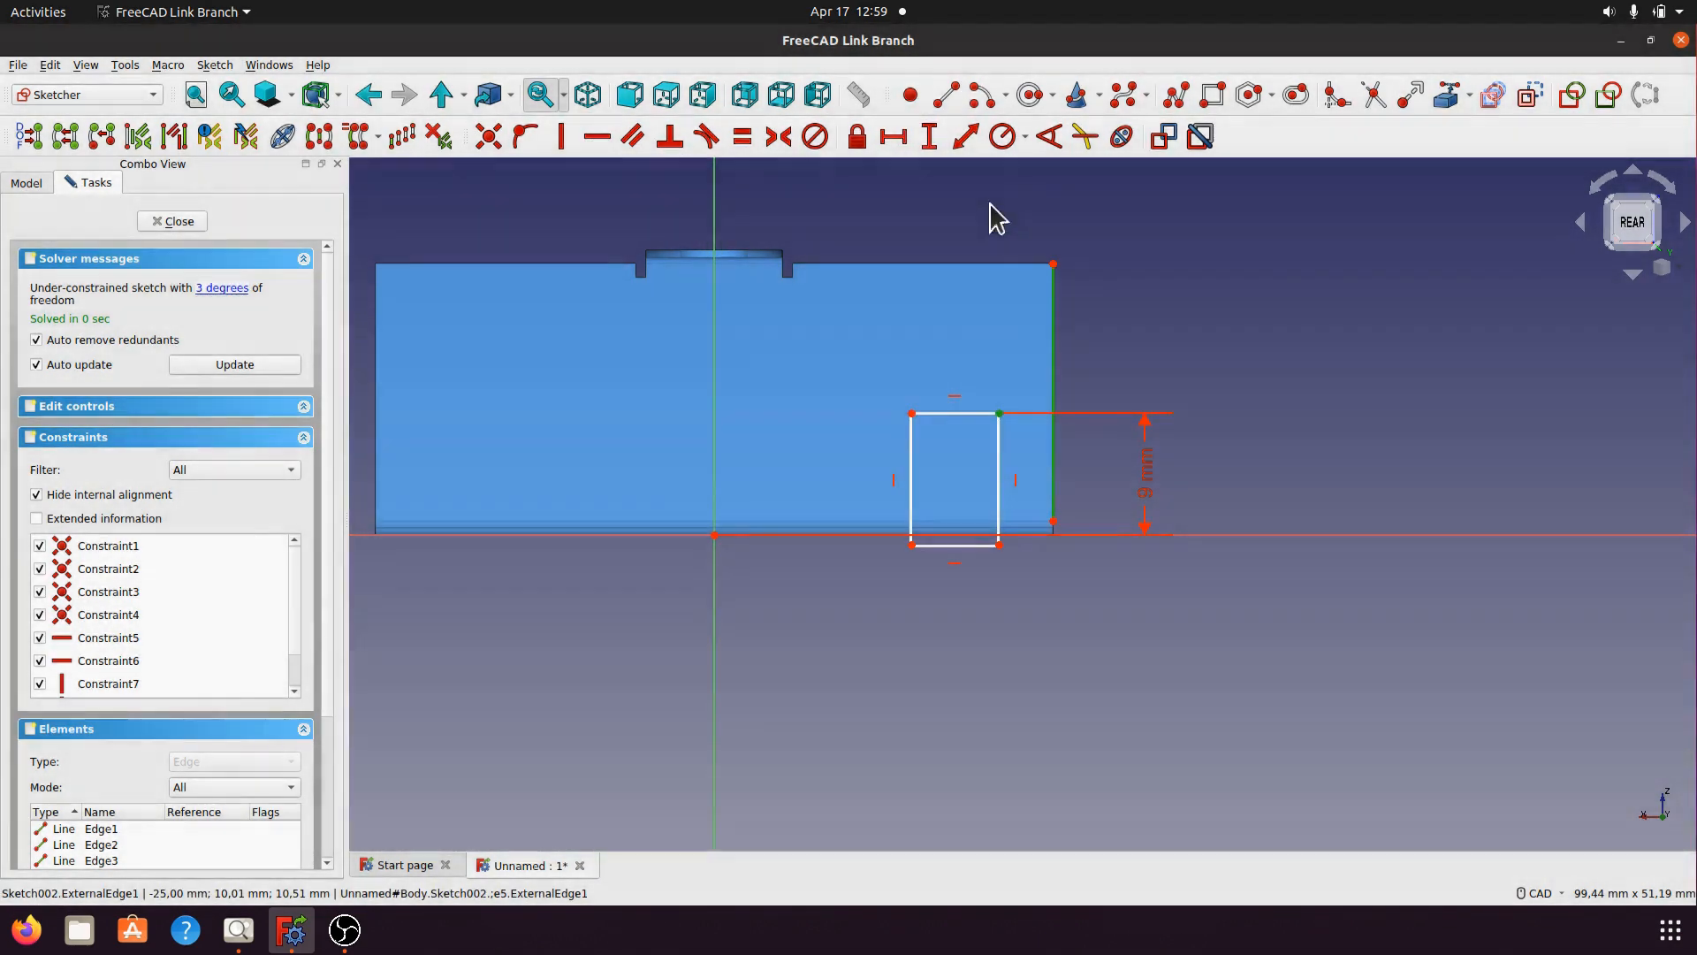
click(966, 137)
text(3)
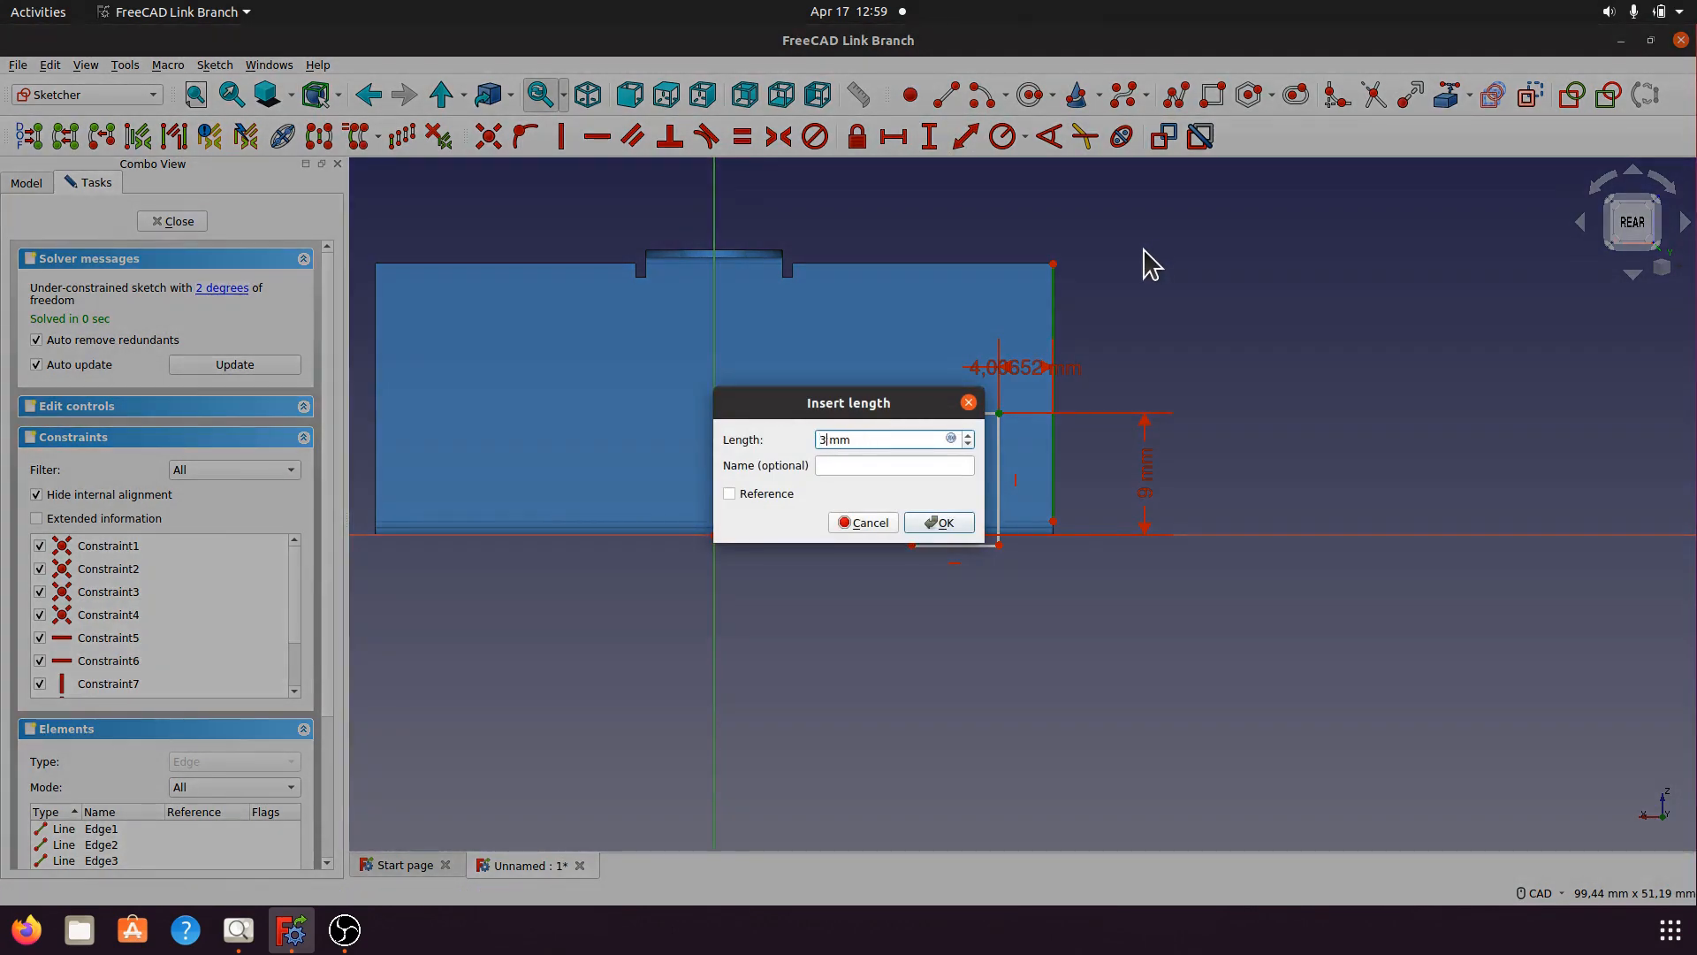
click(956, 524)
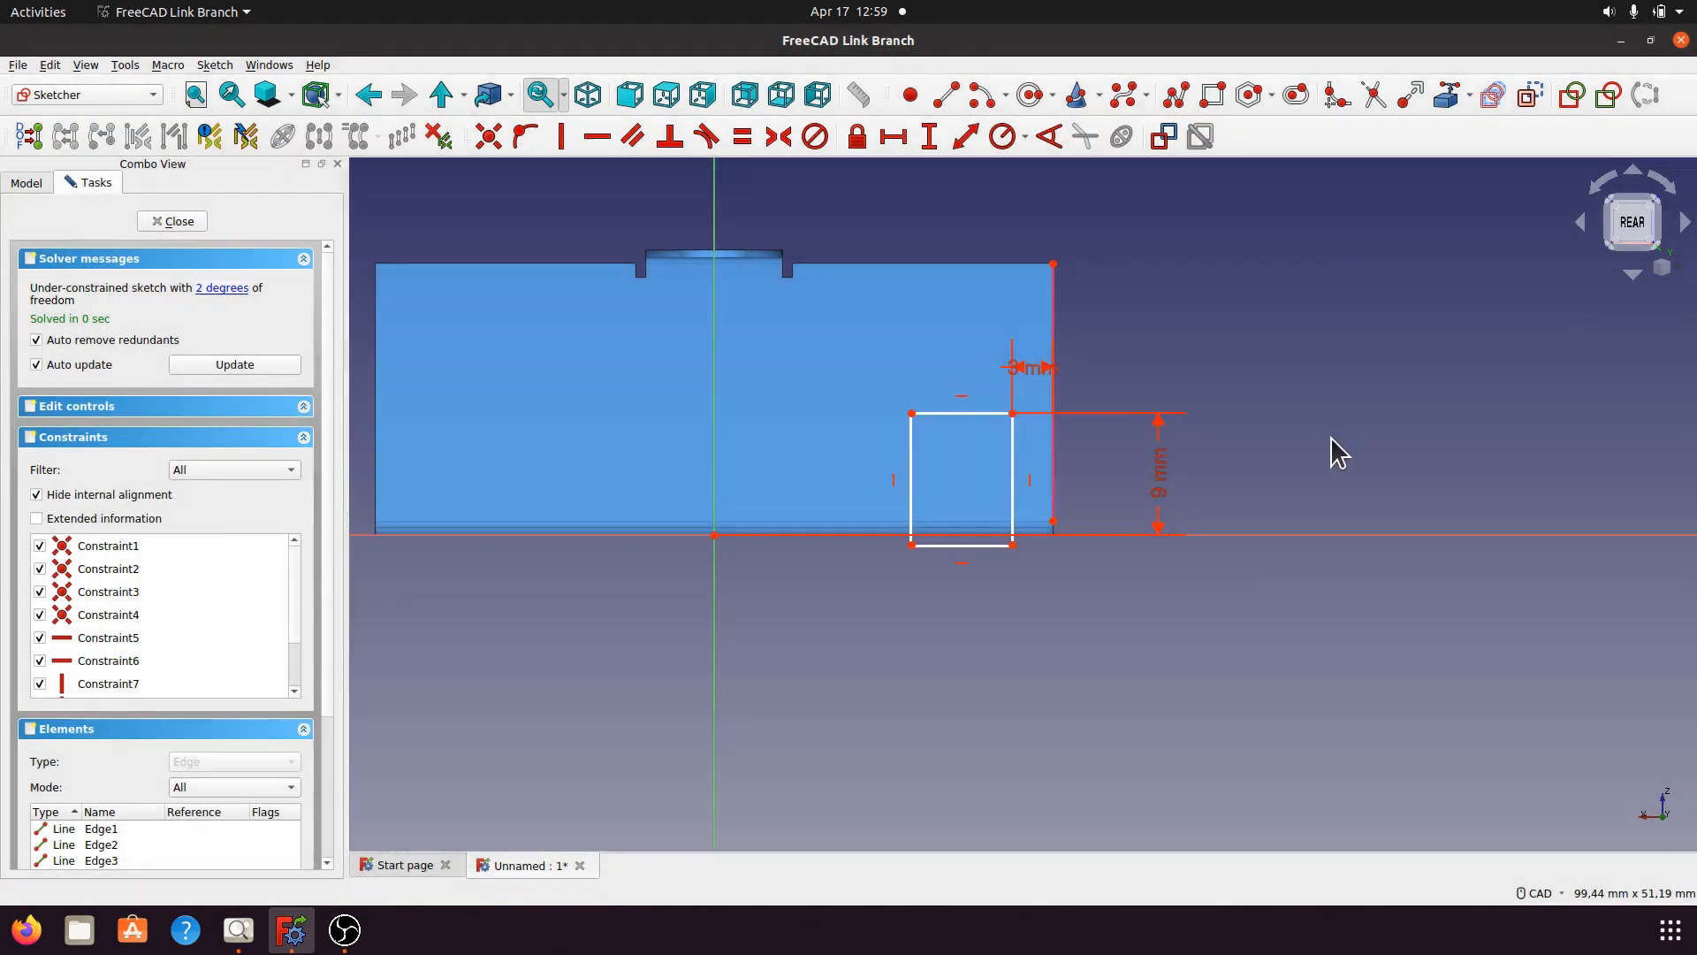
drag(1026, 368, 1127, 345)
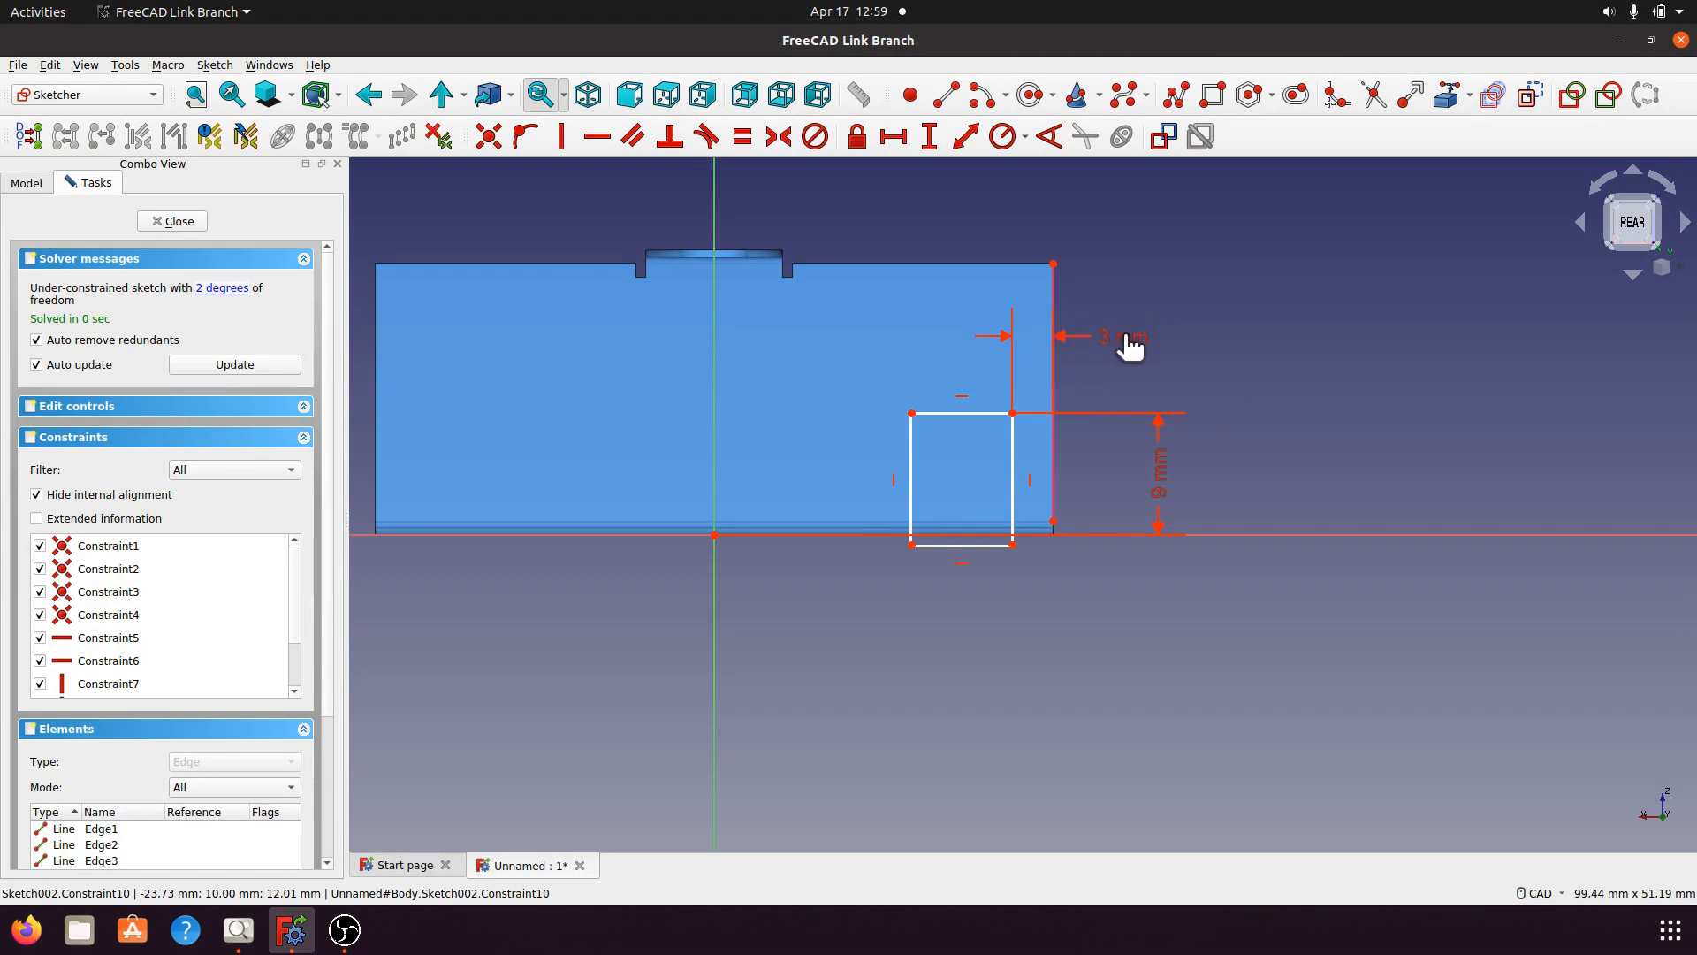
Constrain the rectangle's upper edge to a horizontal length of 5 mm.
click(960, 413)
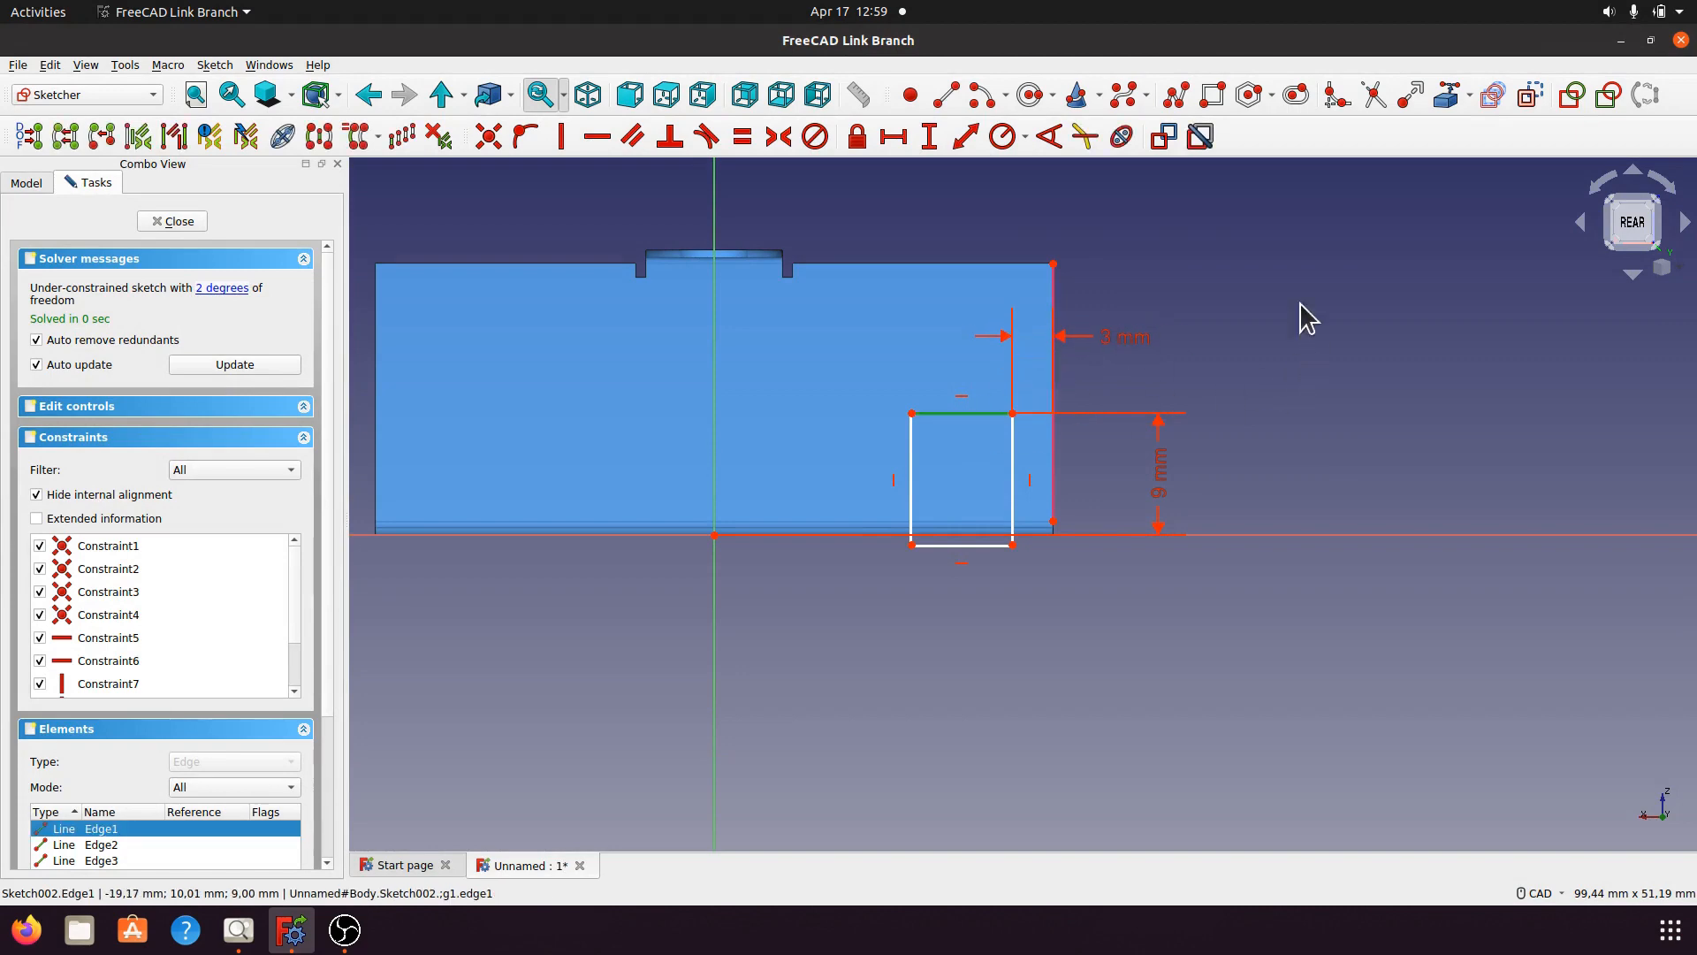
click(893, 137)
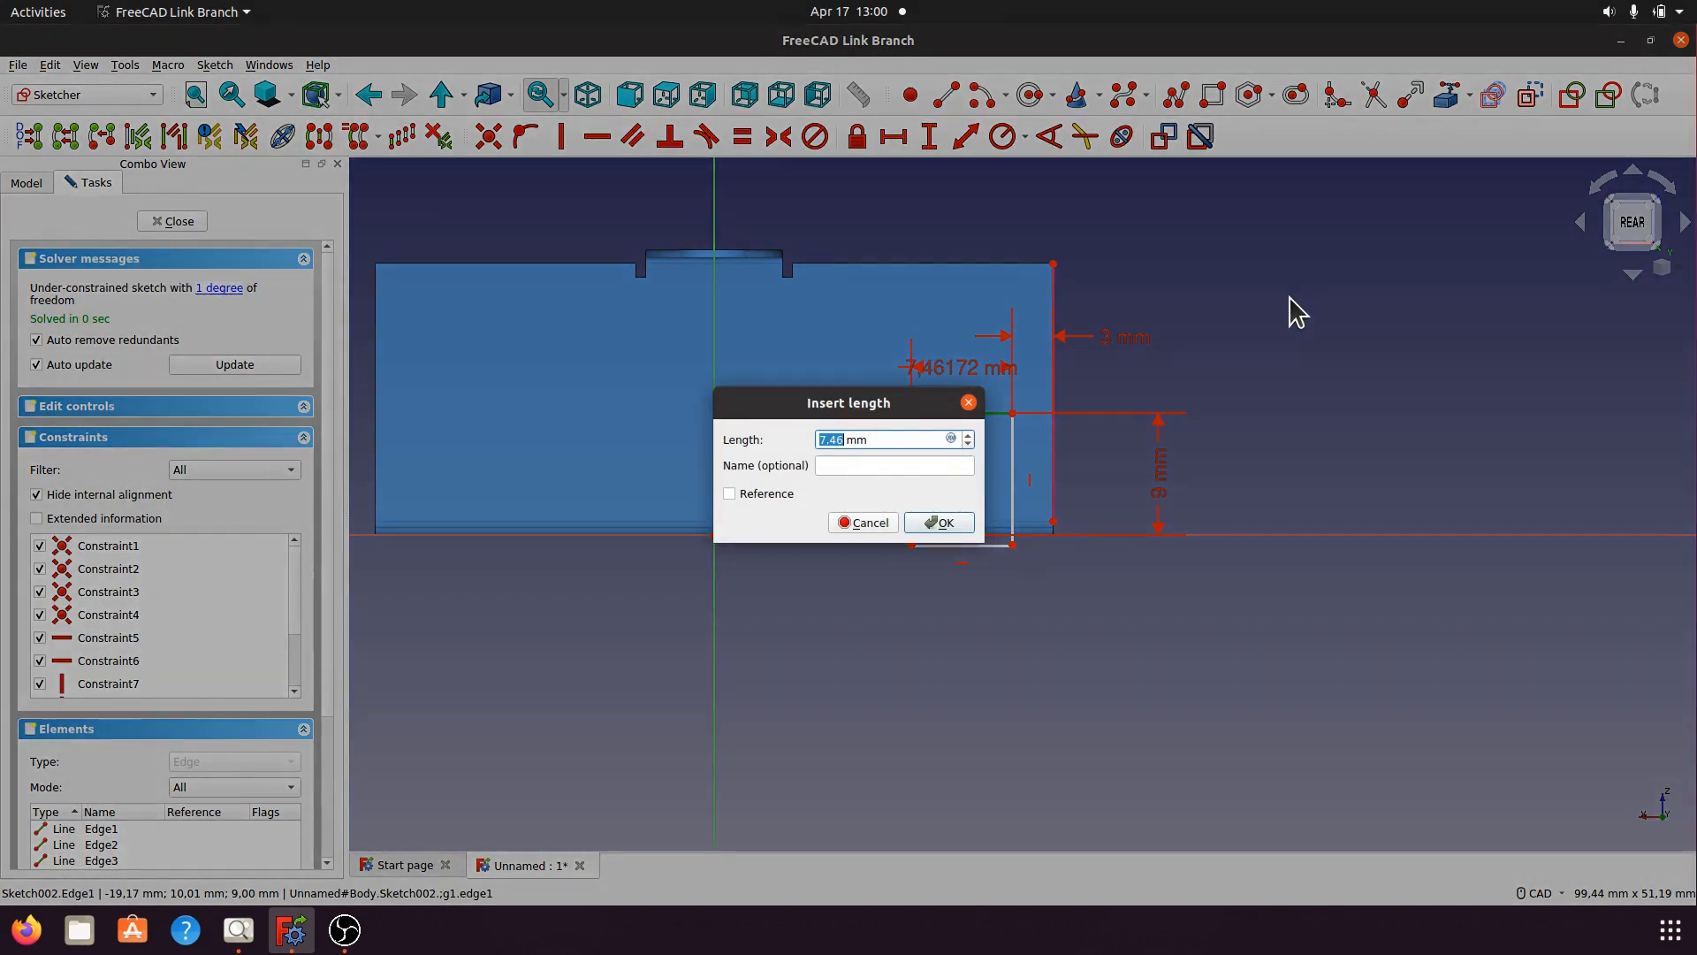
click(938, 522)
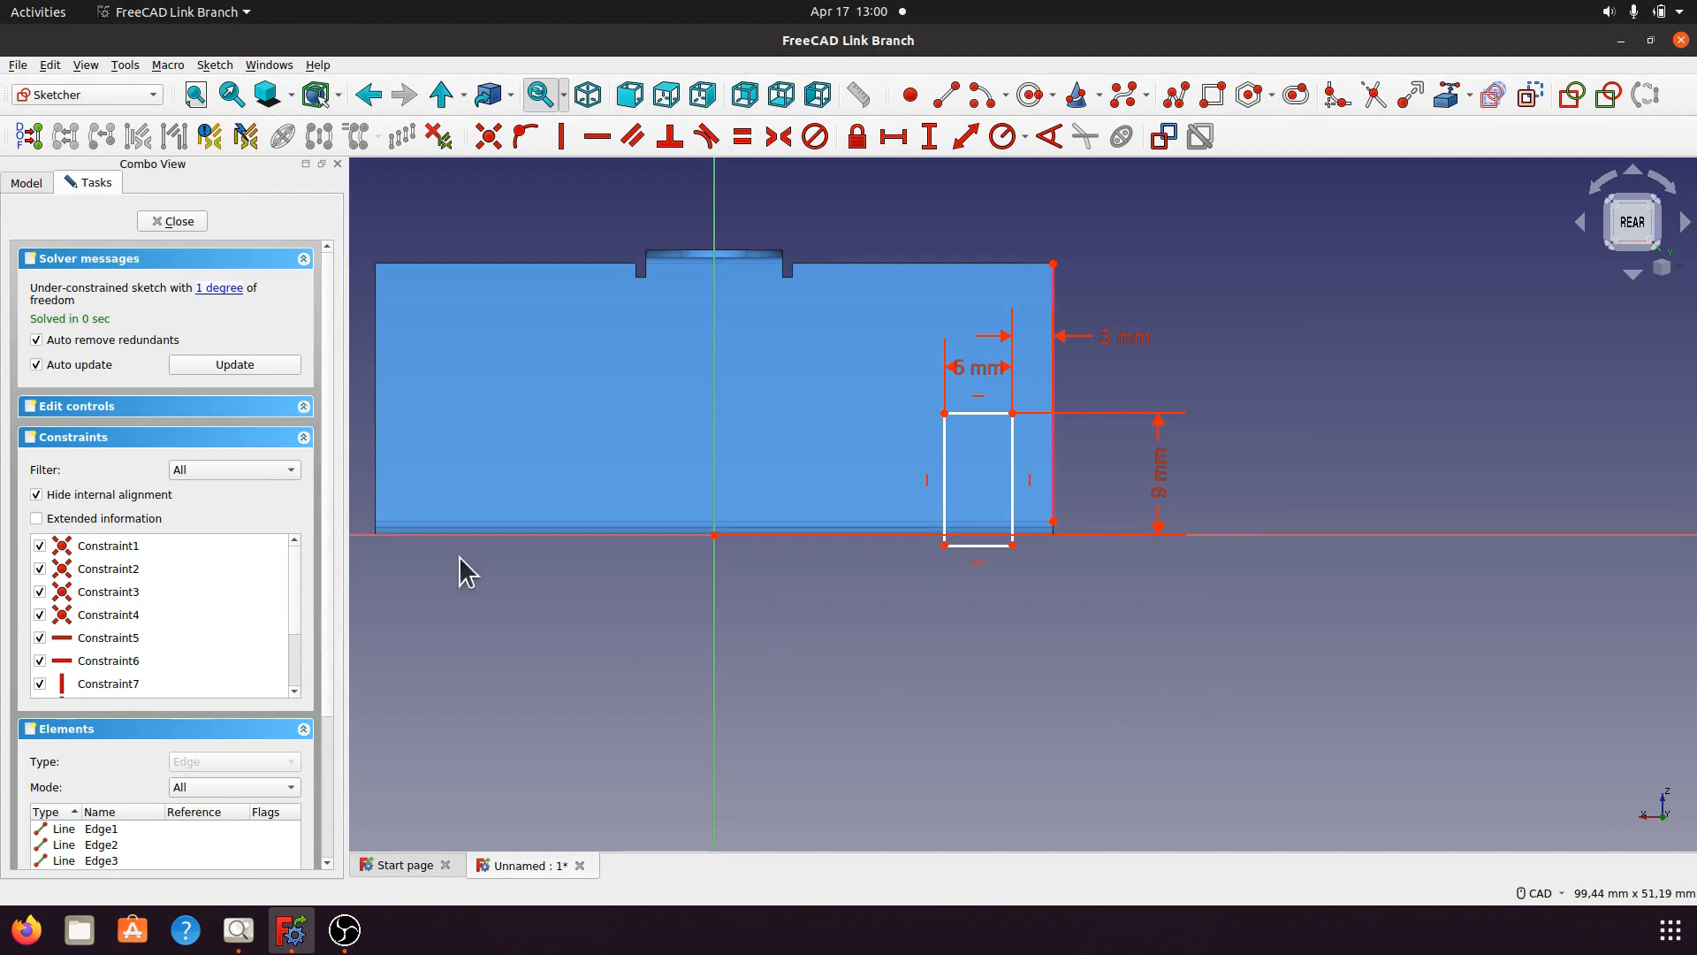
Constrain the rectangle's lower corner 1 mm below the horizontal axis using a distance of -1 mm, reposition the dimension and finish the sketch.
click(216, 297)
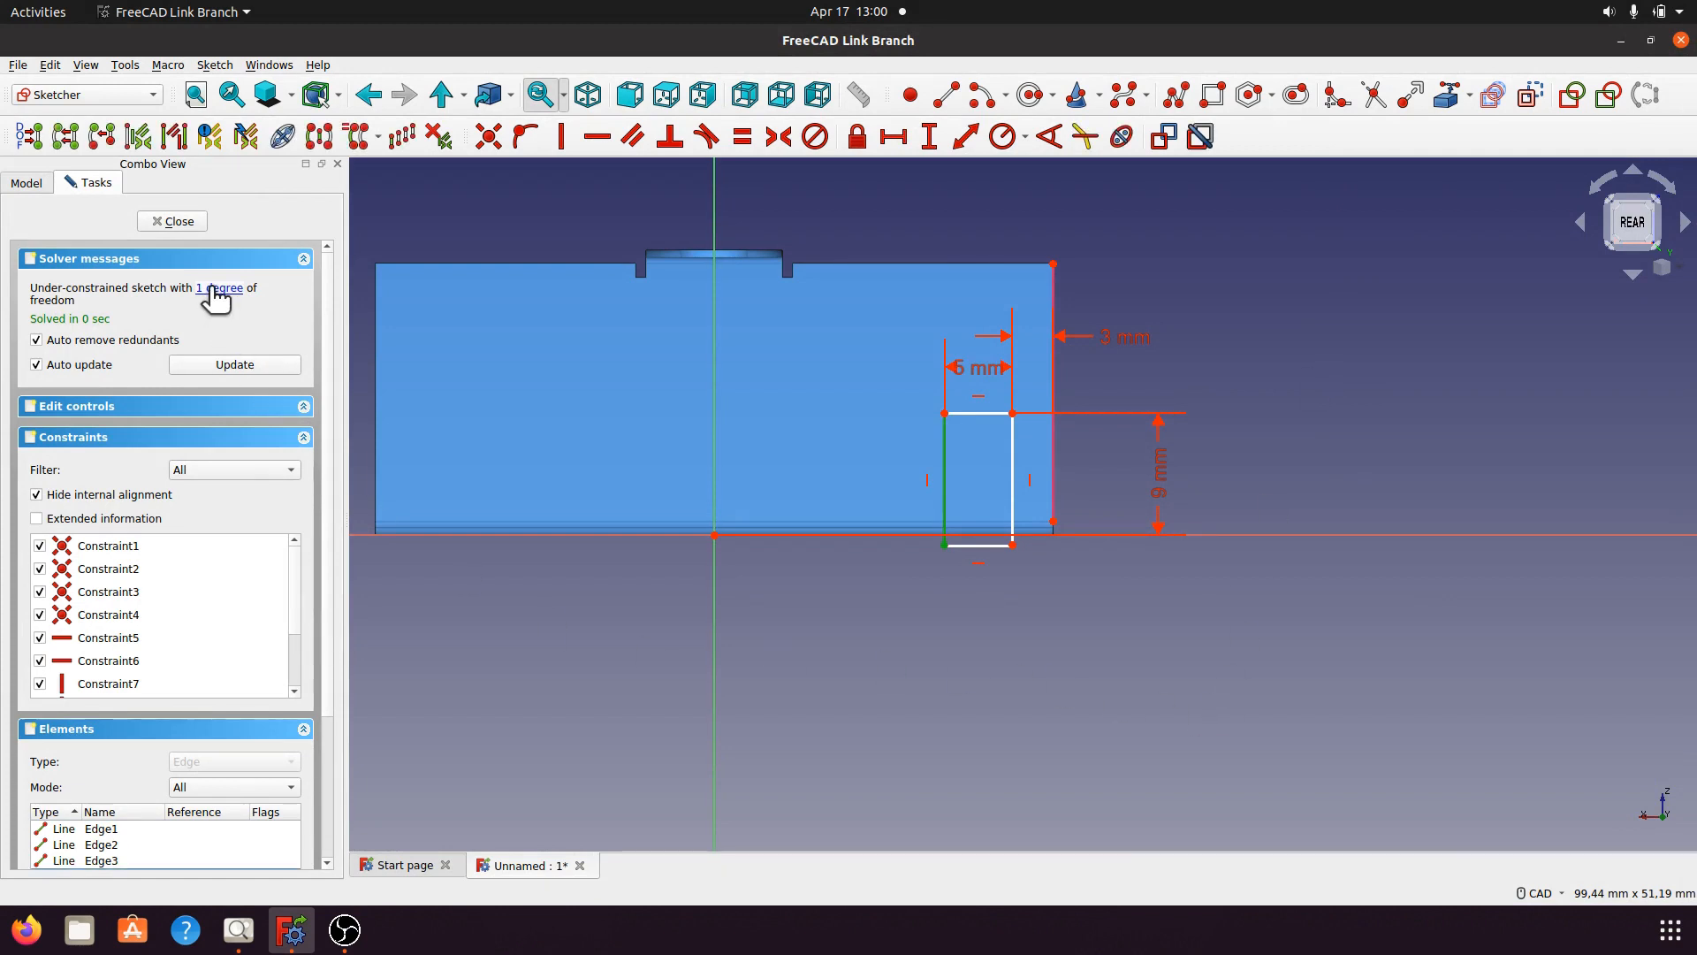
click(977, 711)
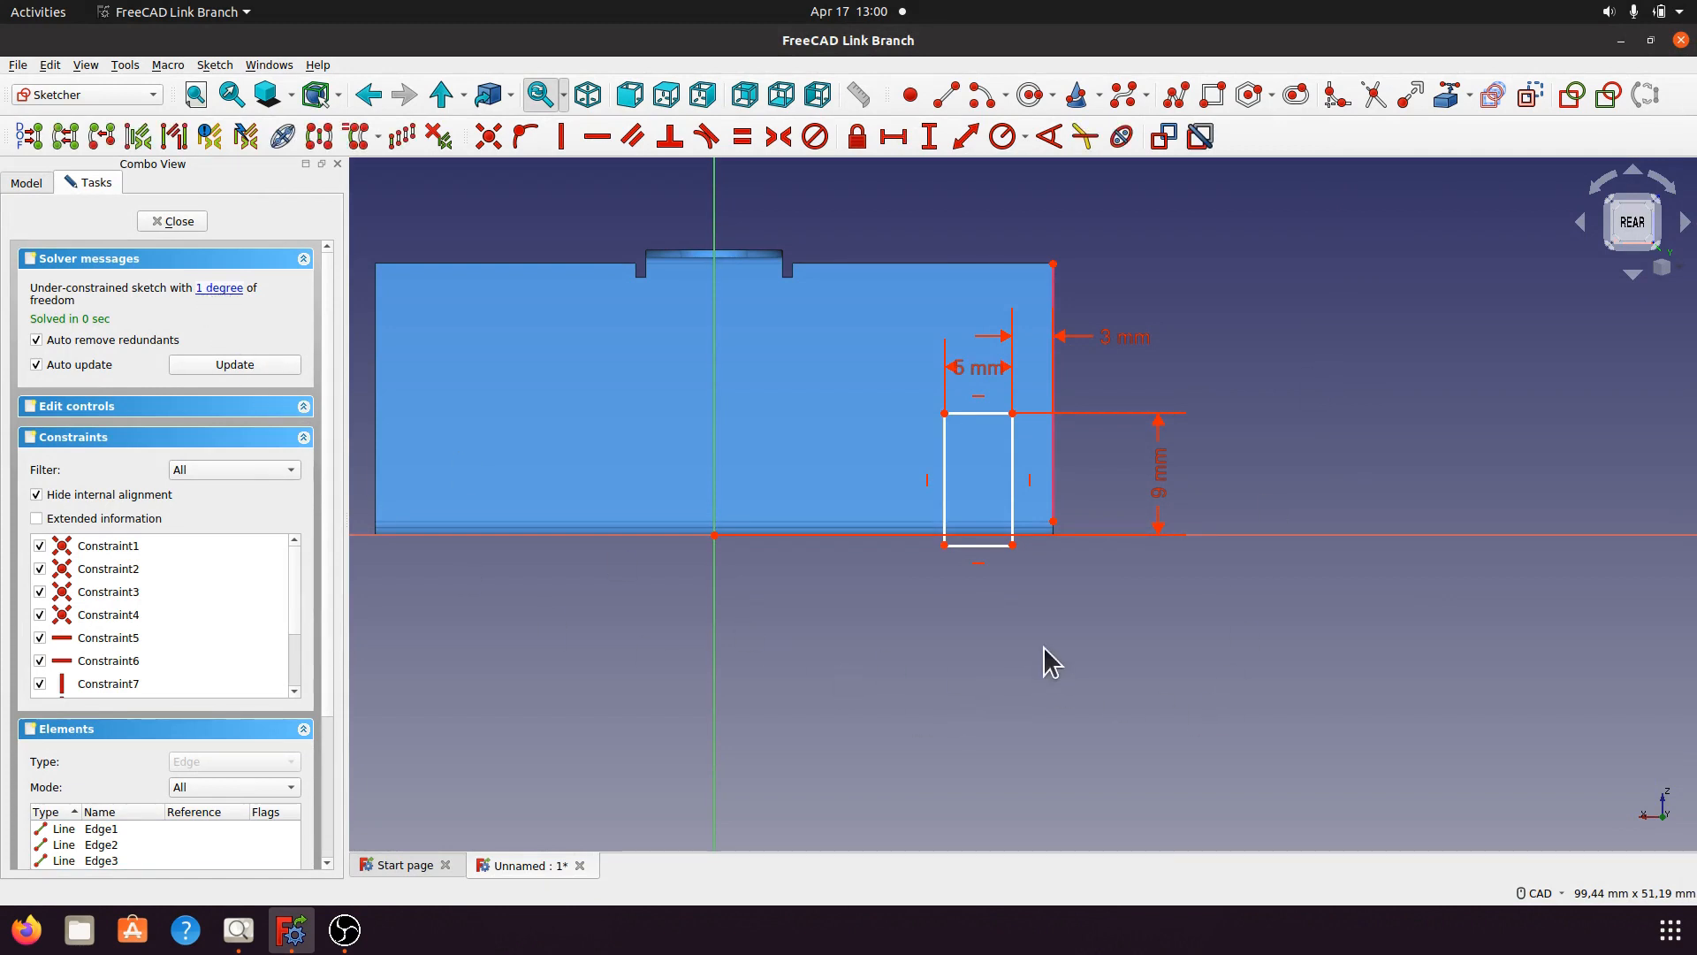
click(1013, 545)
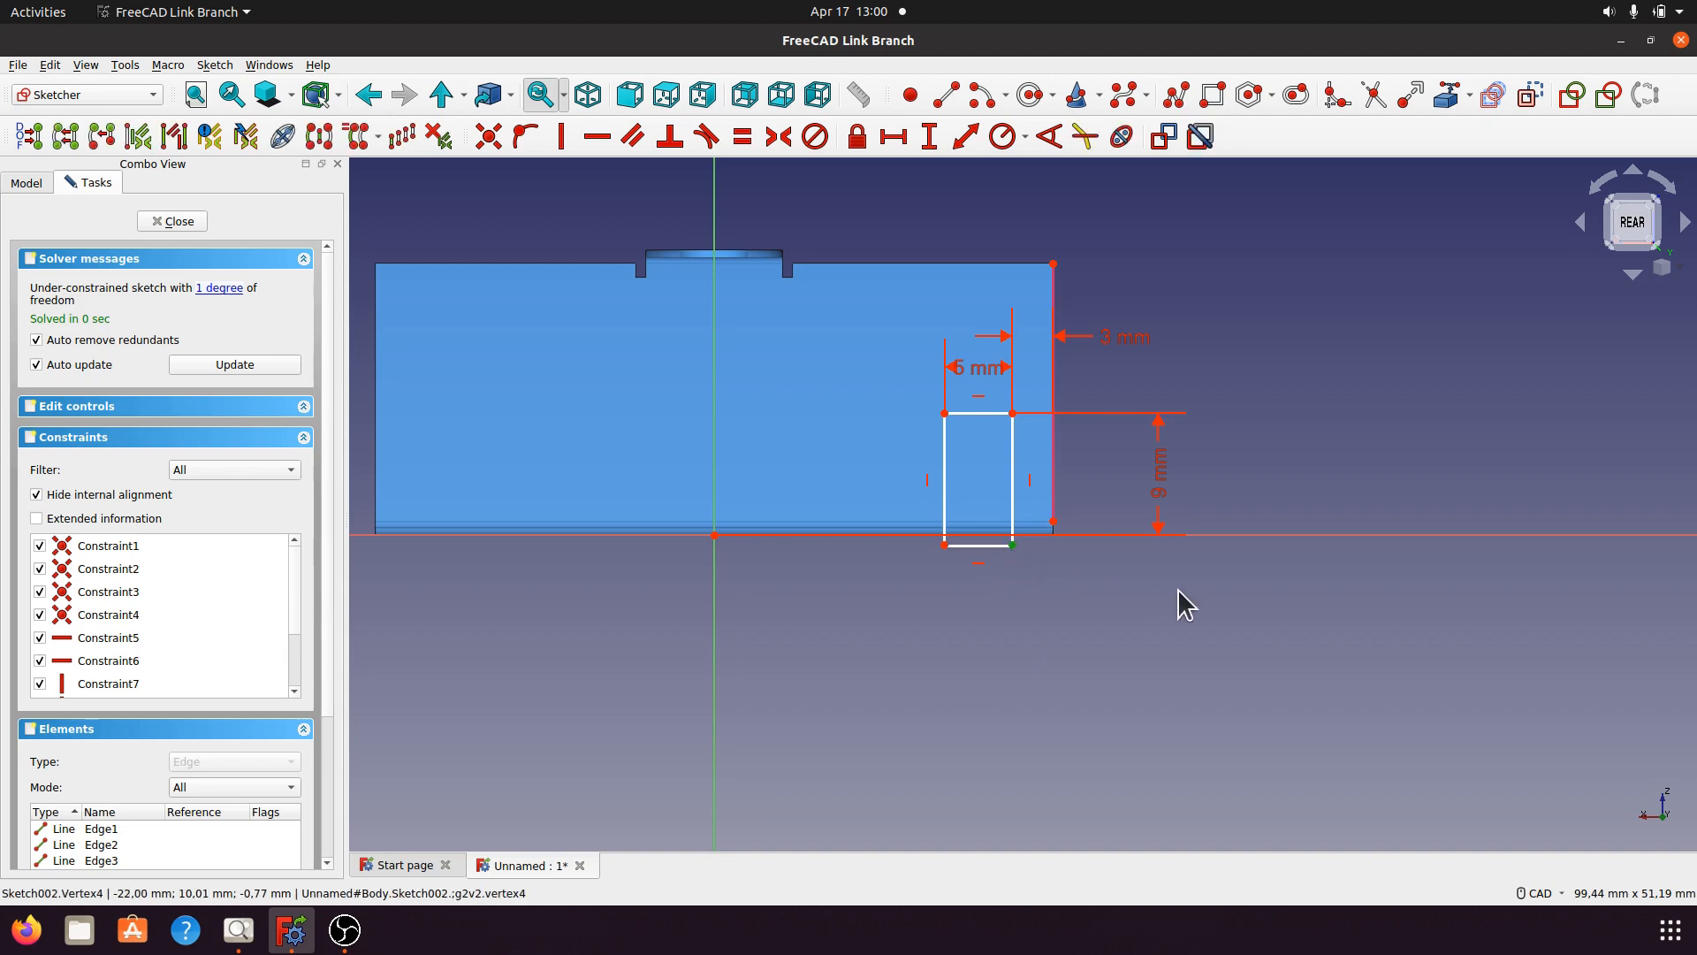
click(1242, 535)
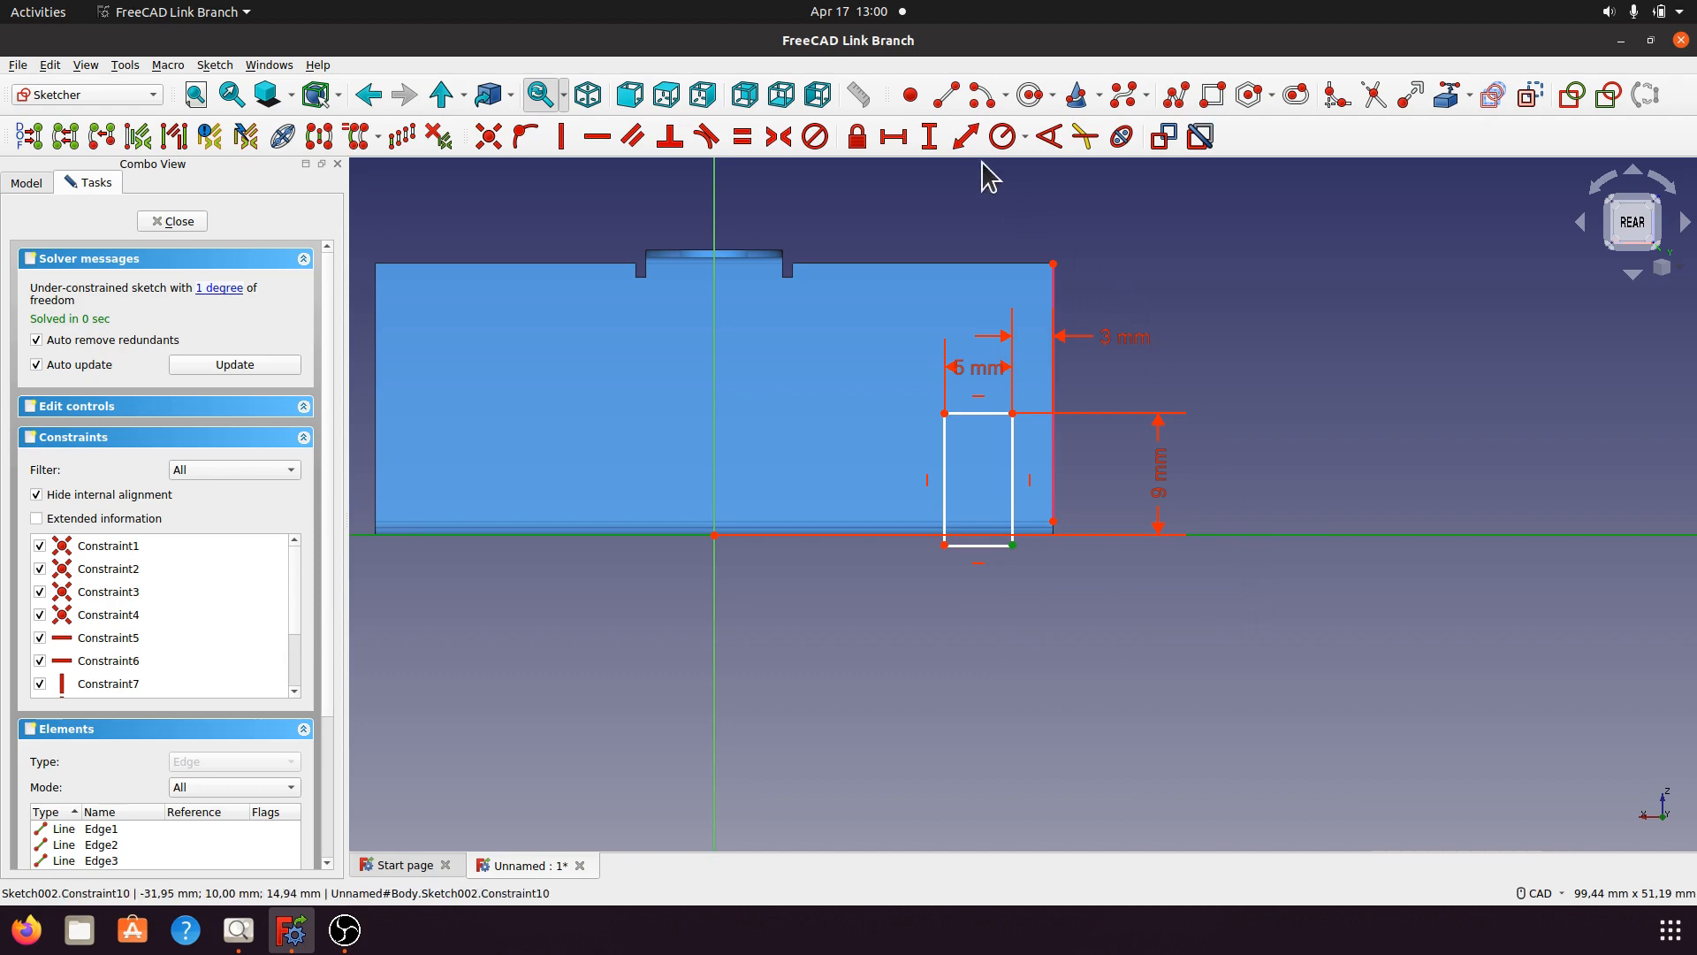
click(963, 138)
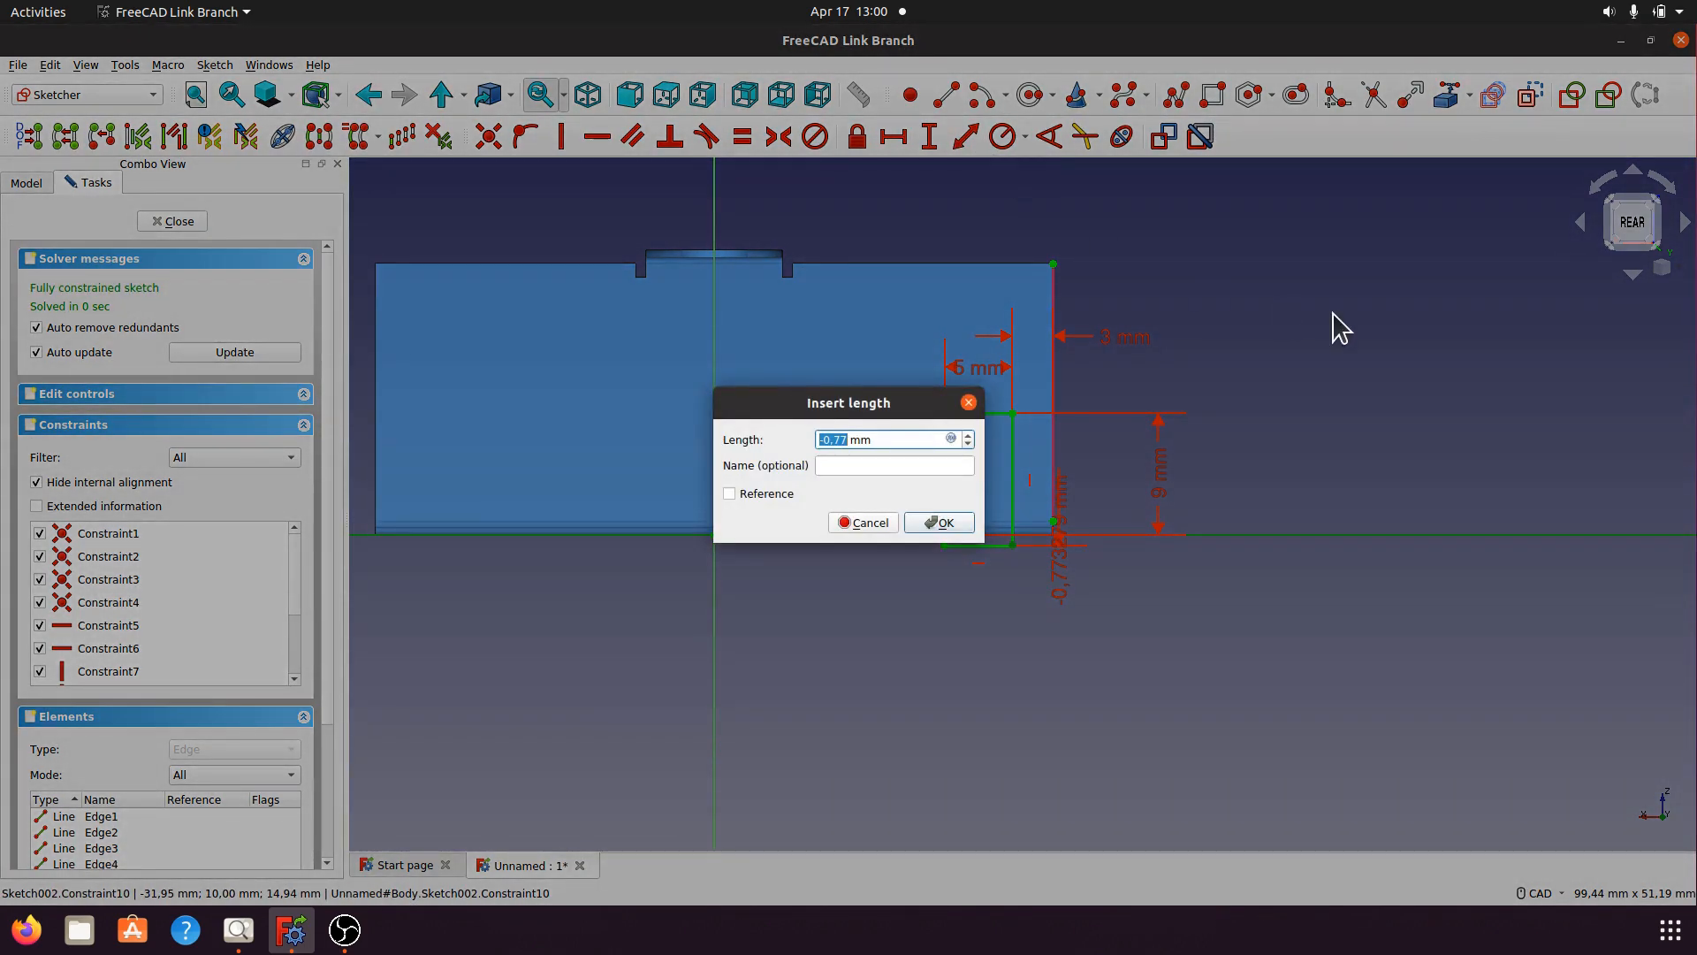
text(-)
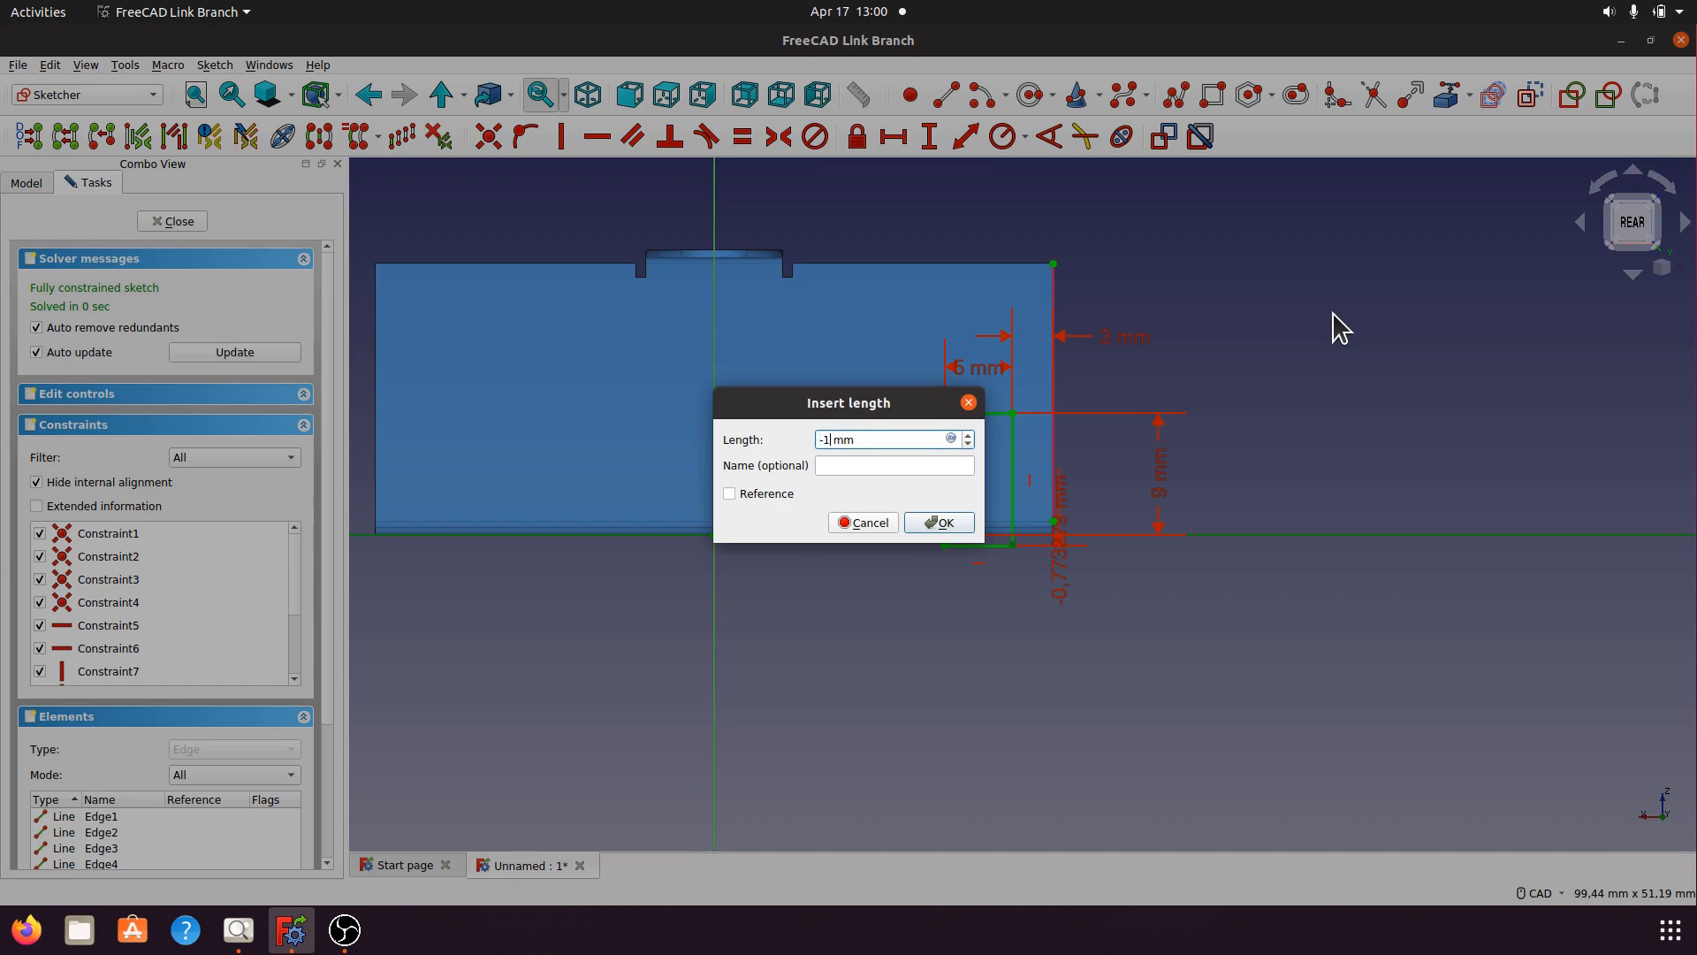
text(1)
click(939, 523)
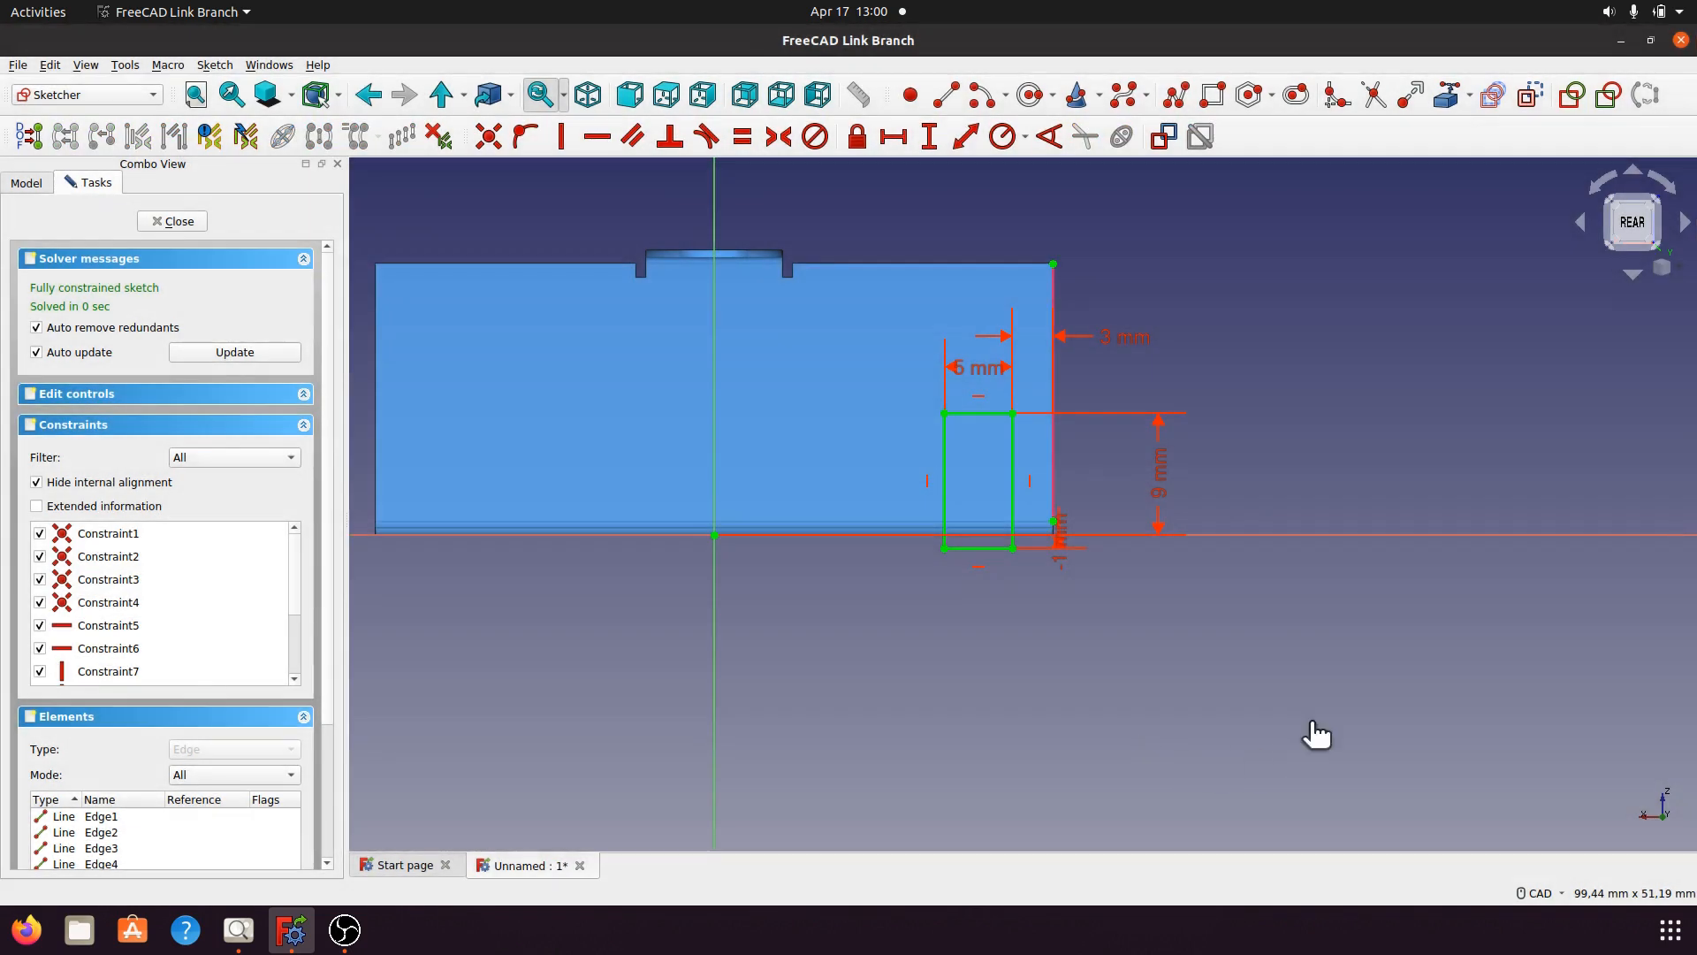
drag(1063, 566, 1107, 631)
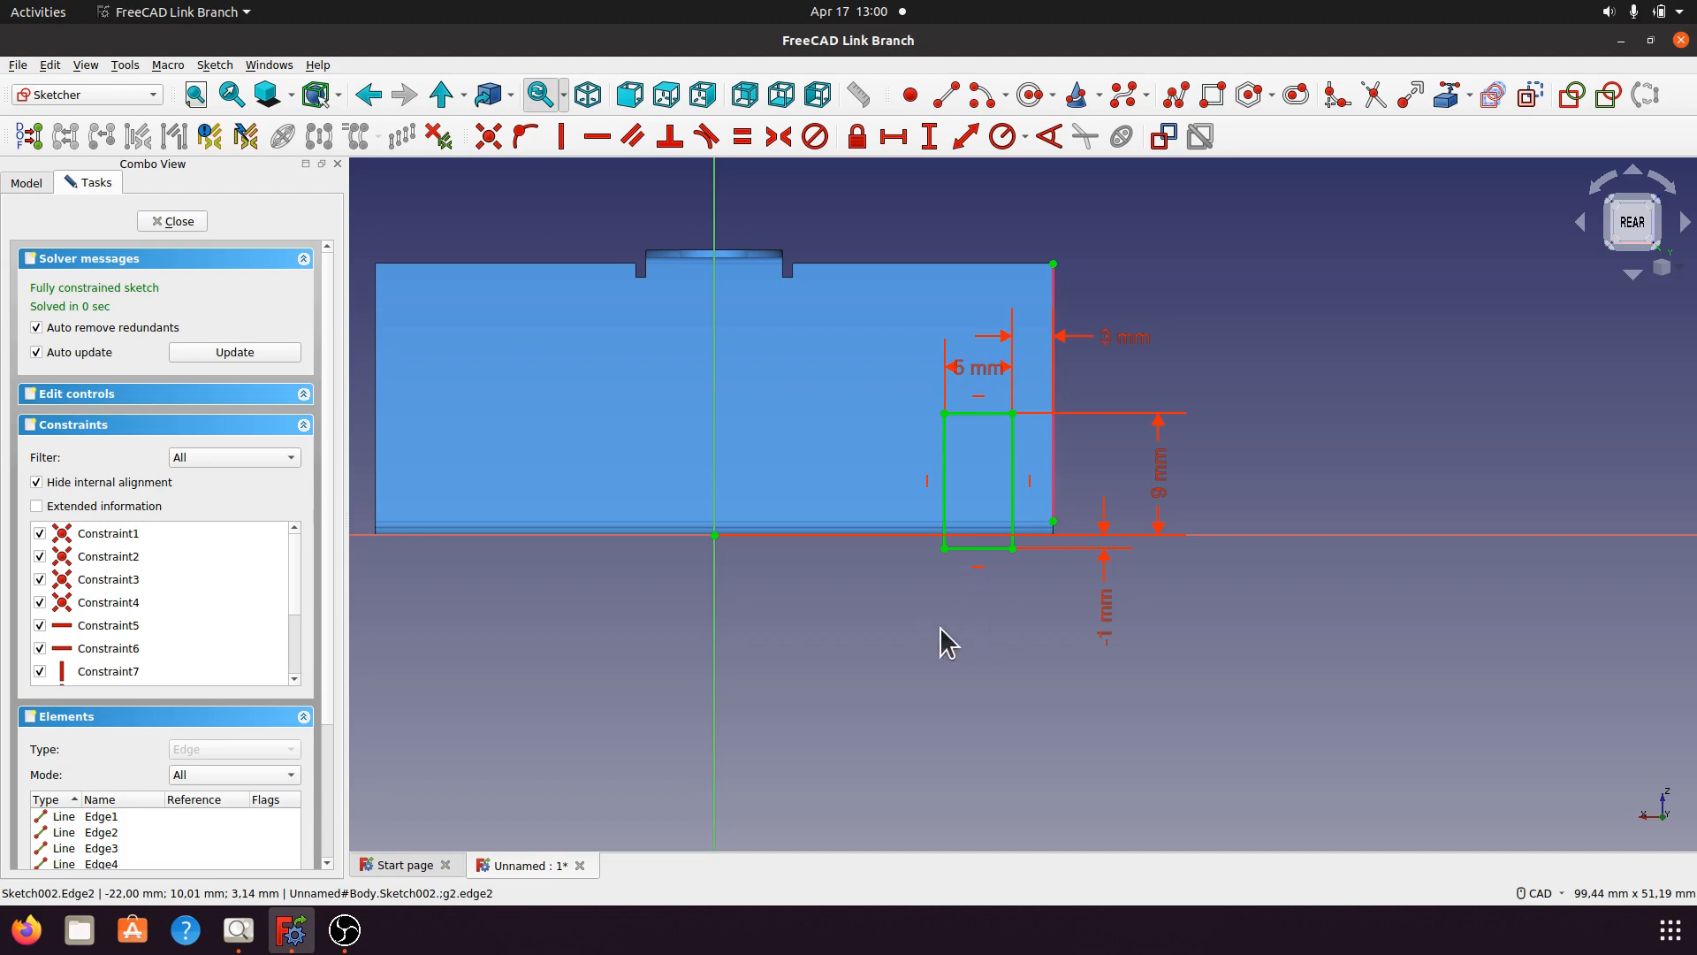
click(174, 222)
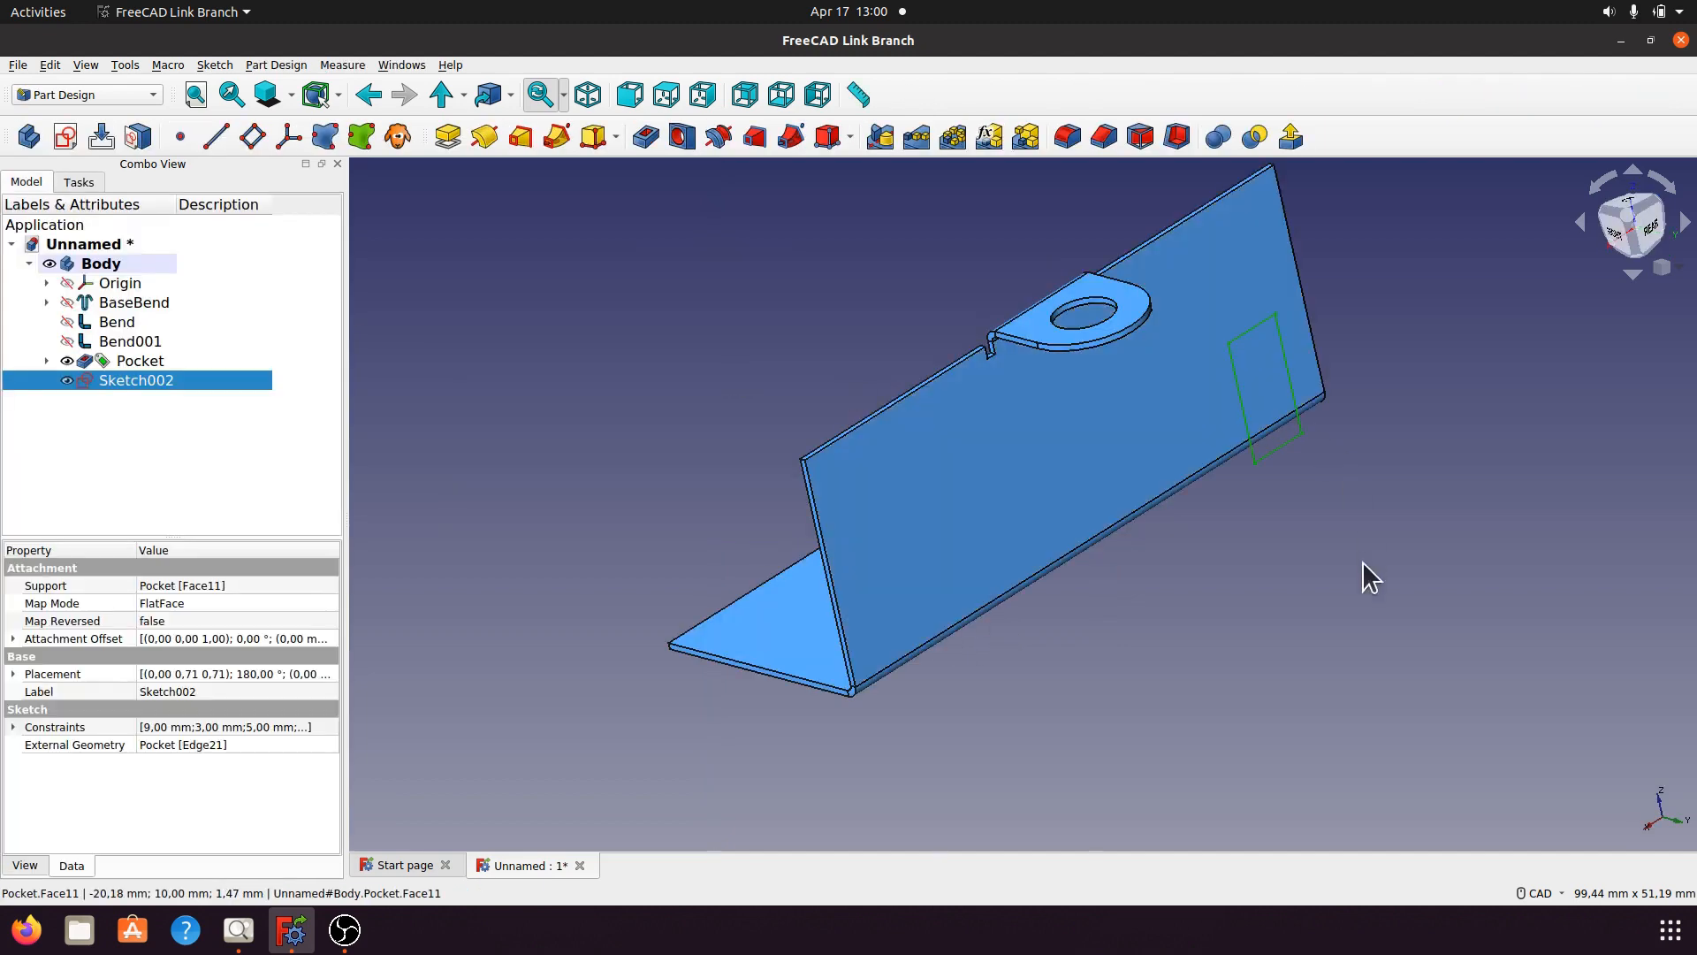
Pocket the rectangle sketch through the bend with a length of 6,87 mm.
middle_drag(1133, 660, 1258, 539)
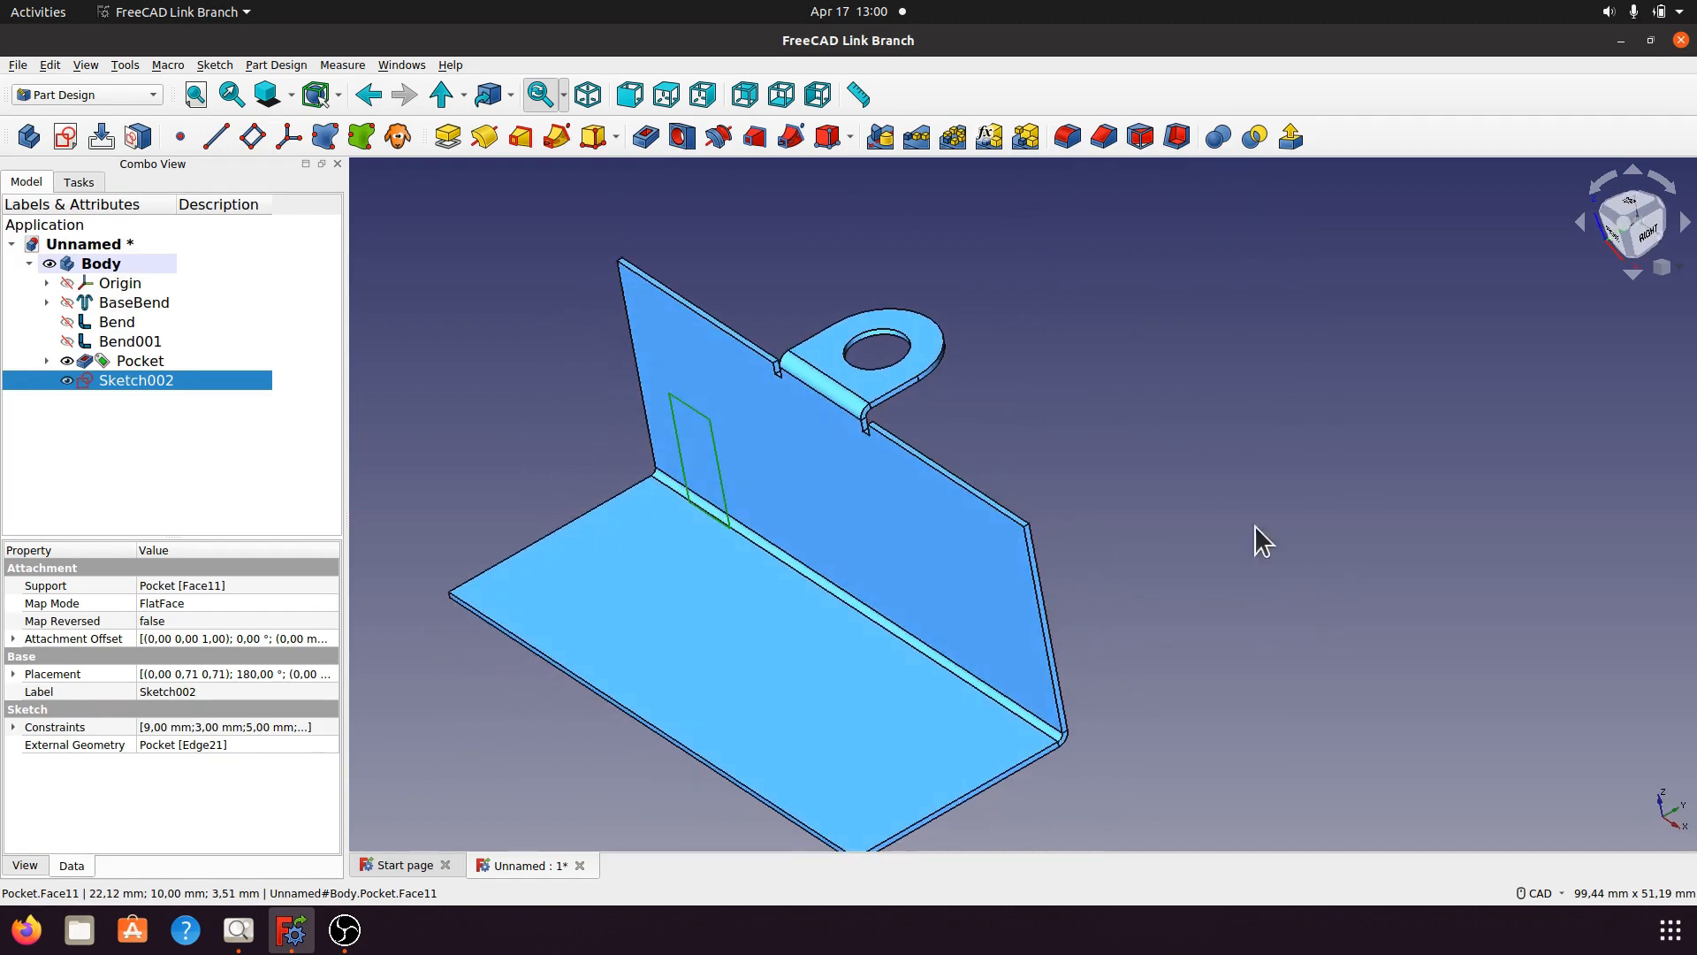
click(648, 138)
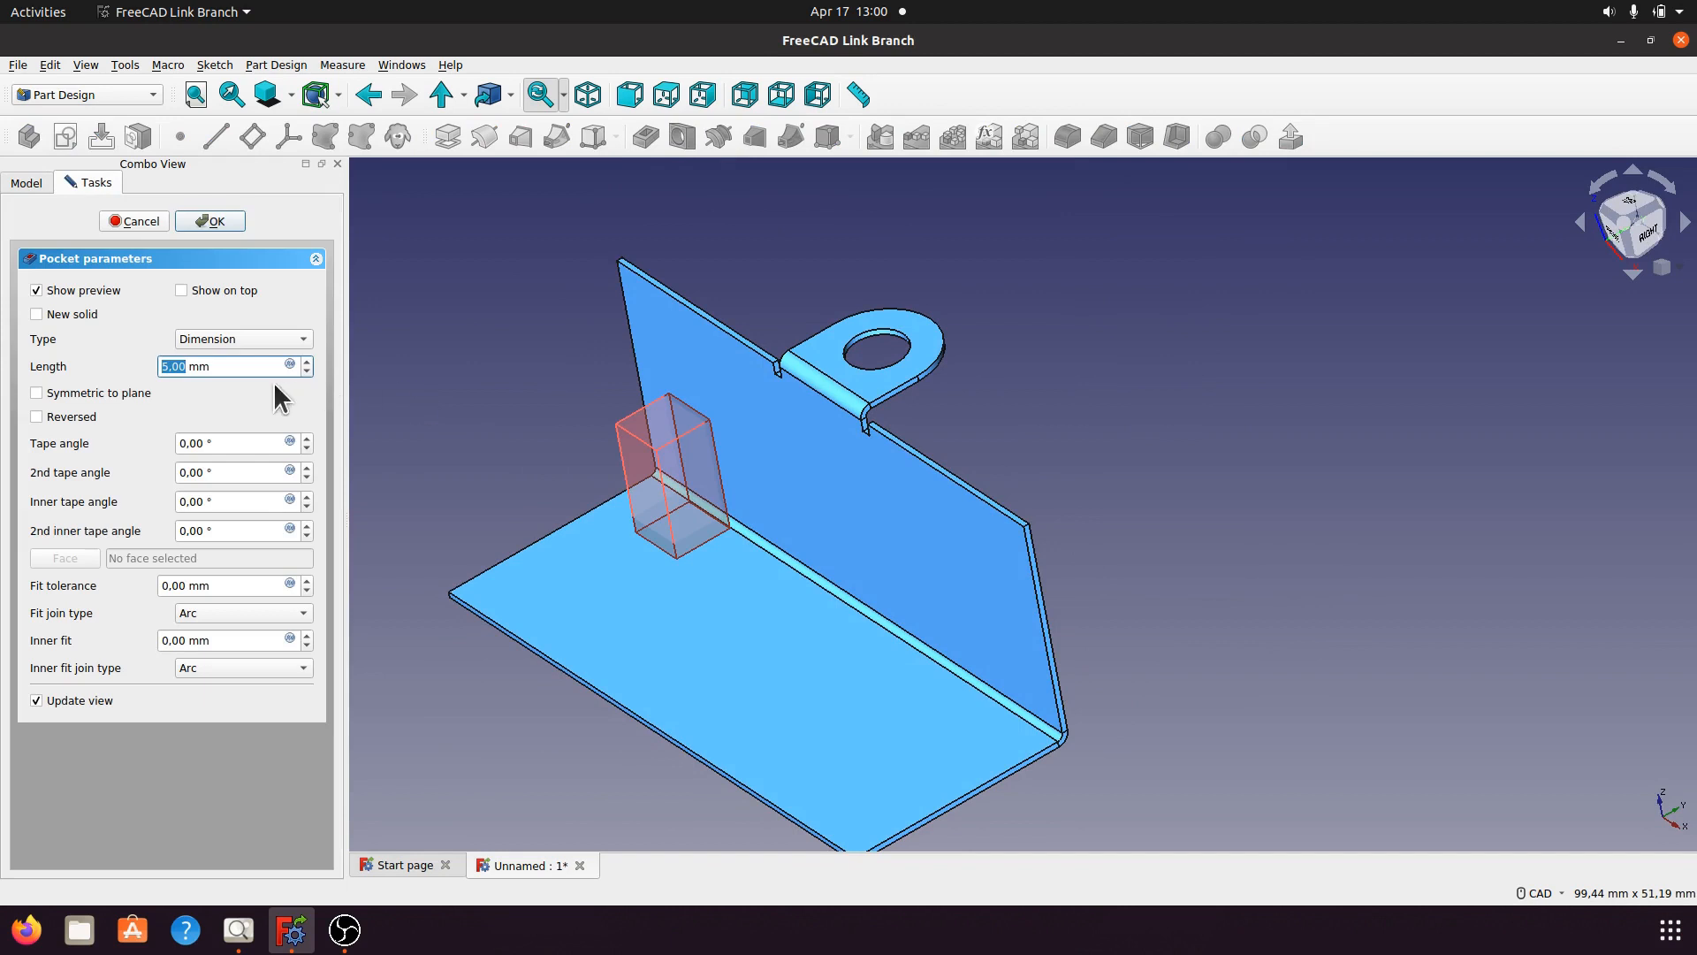
drag(218, 366, 152, 375)
text(6.87)
click(546, 408)
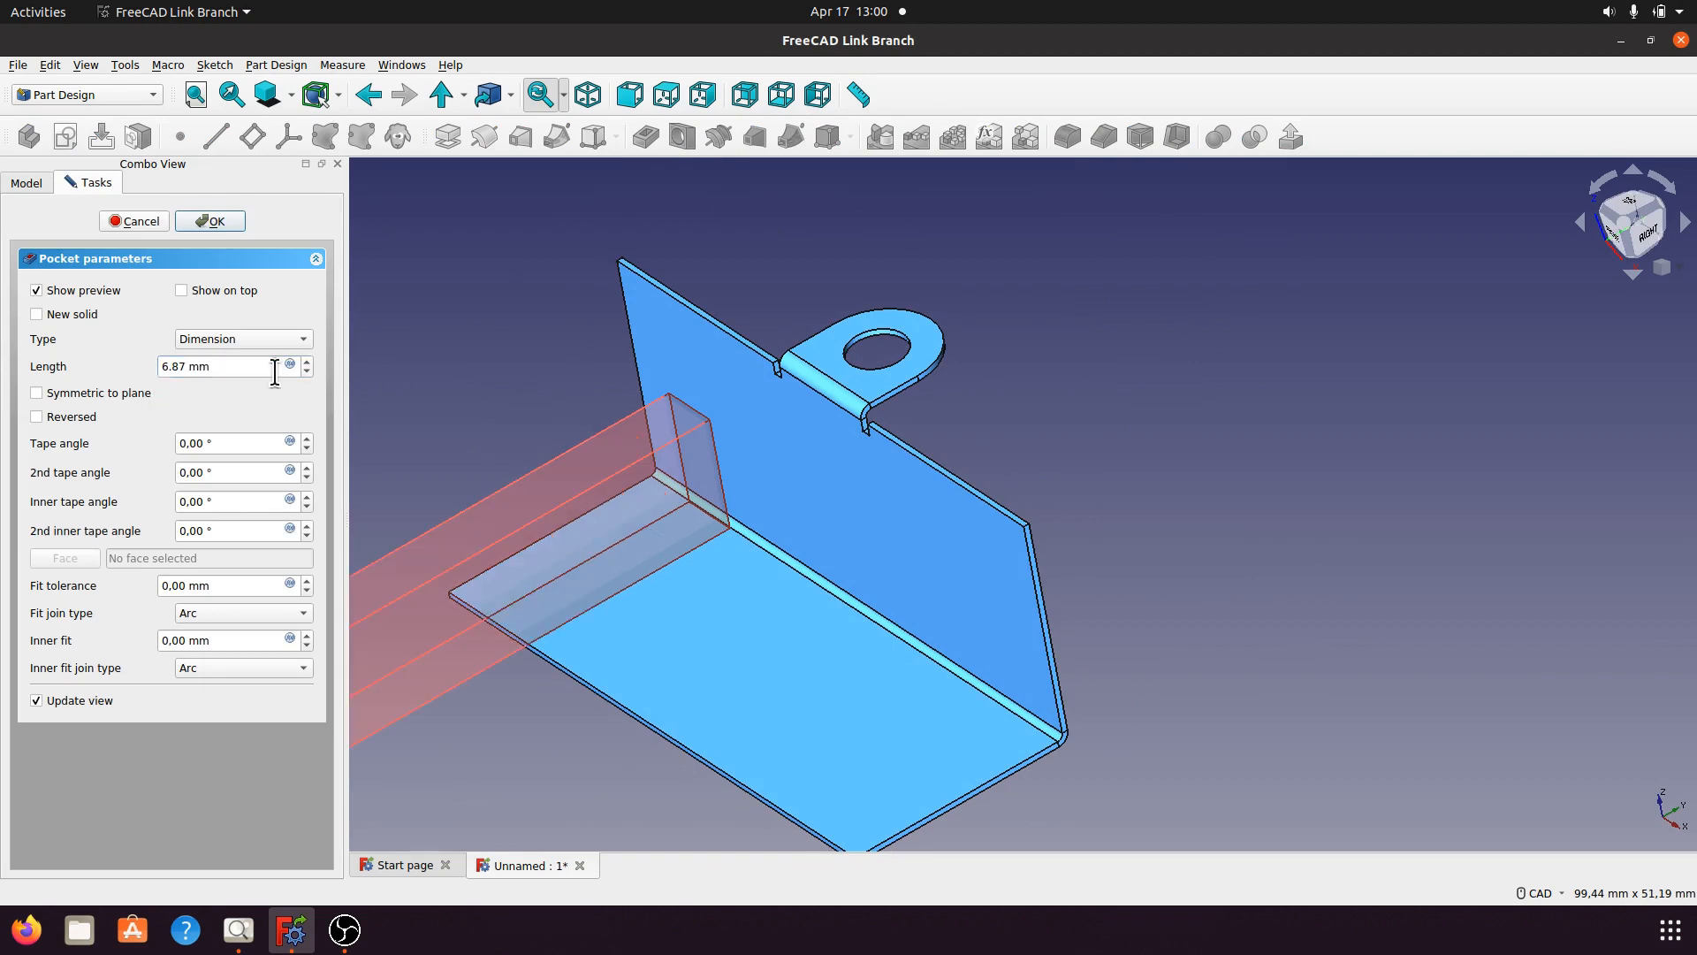
drag(224, 369, 153, 369)
text(6,87)
key(Return)
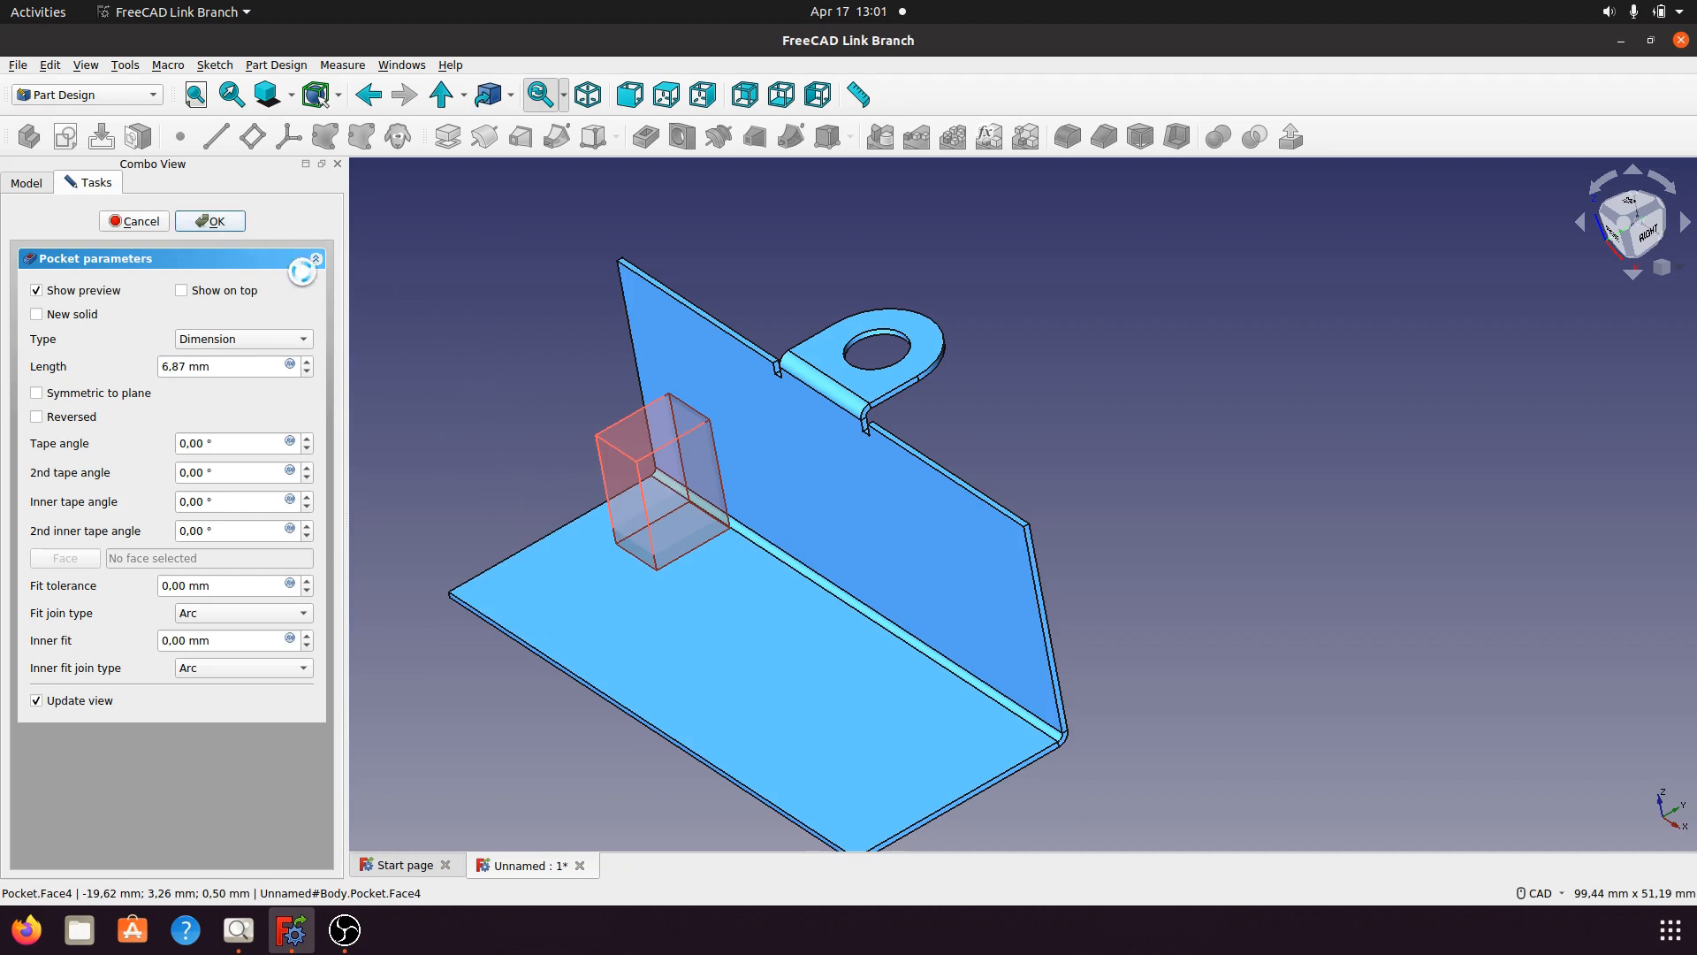
click(221, 222)
middle_drag(514, 502, 675, 576)
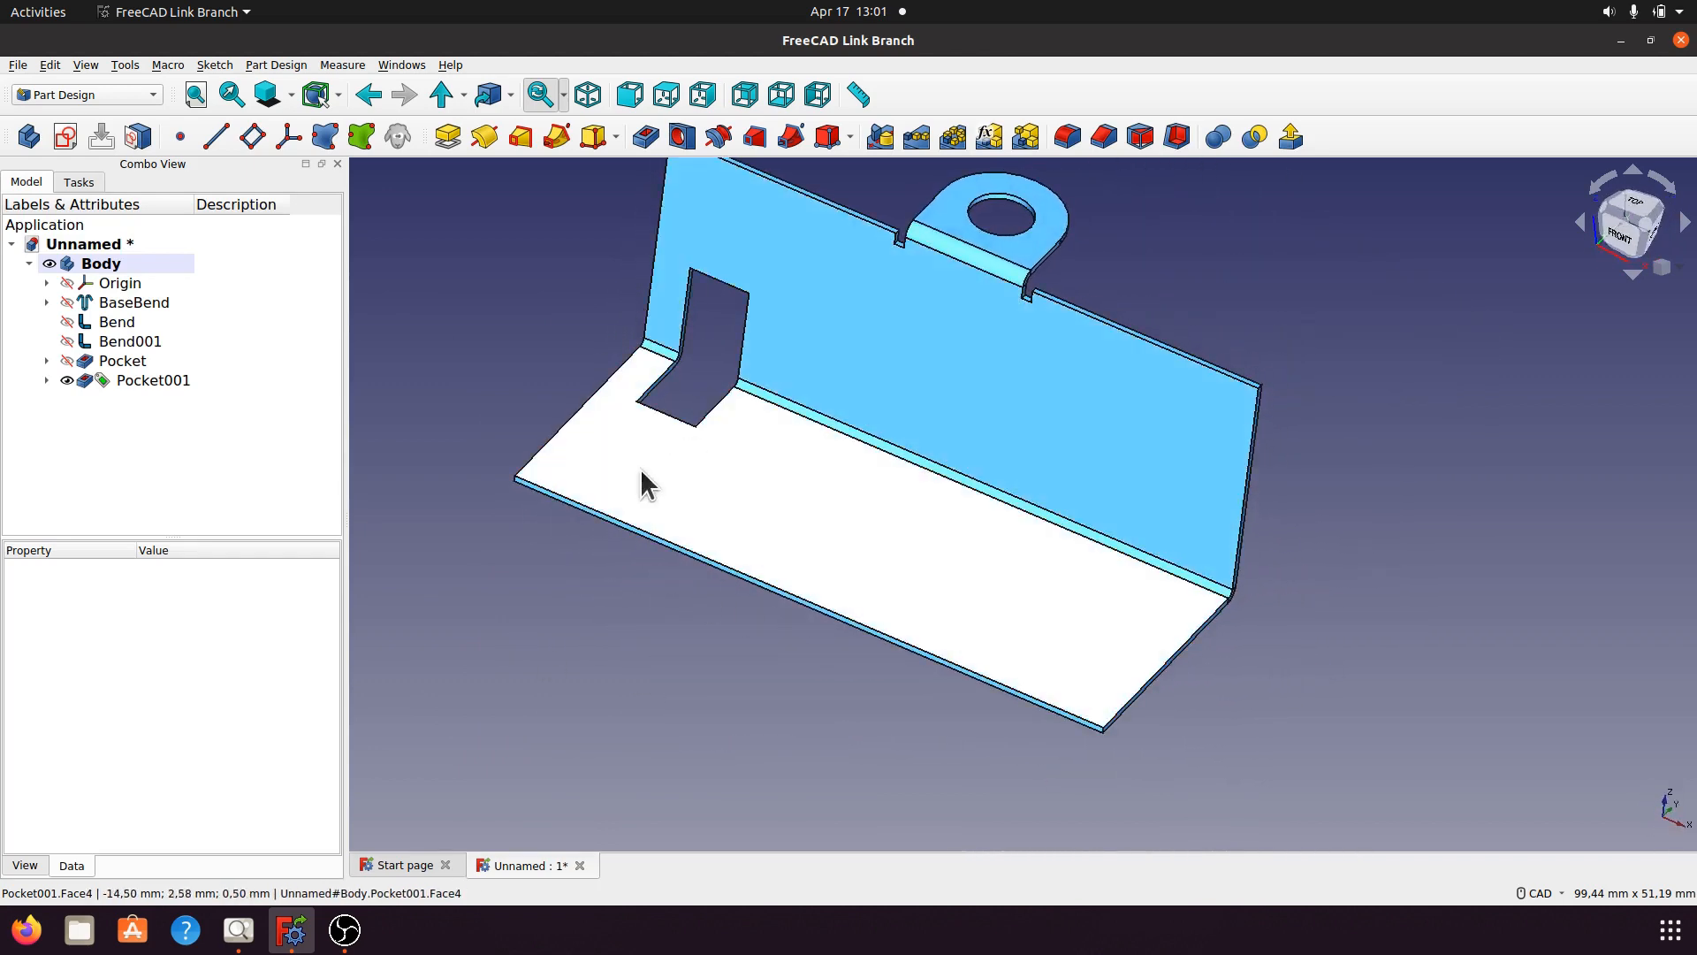
middle_drag(622, 636, 658, 670)
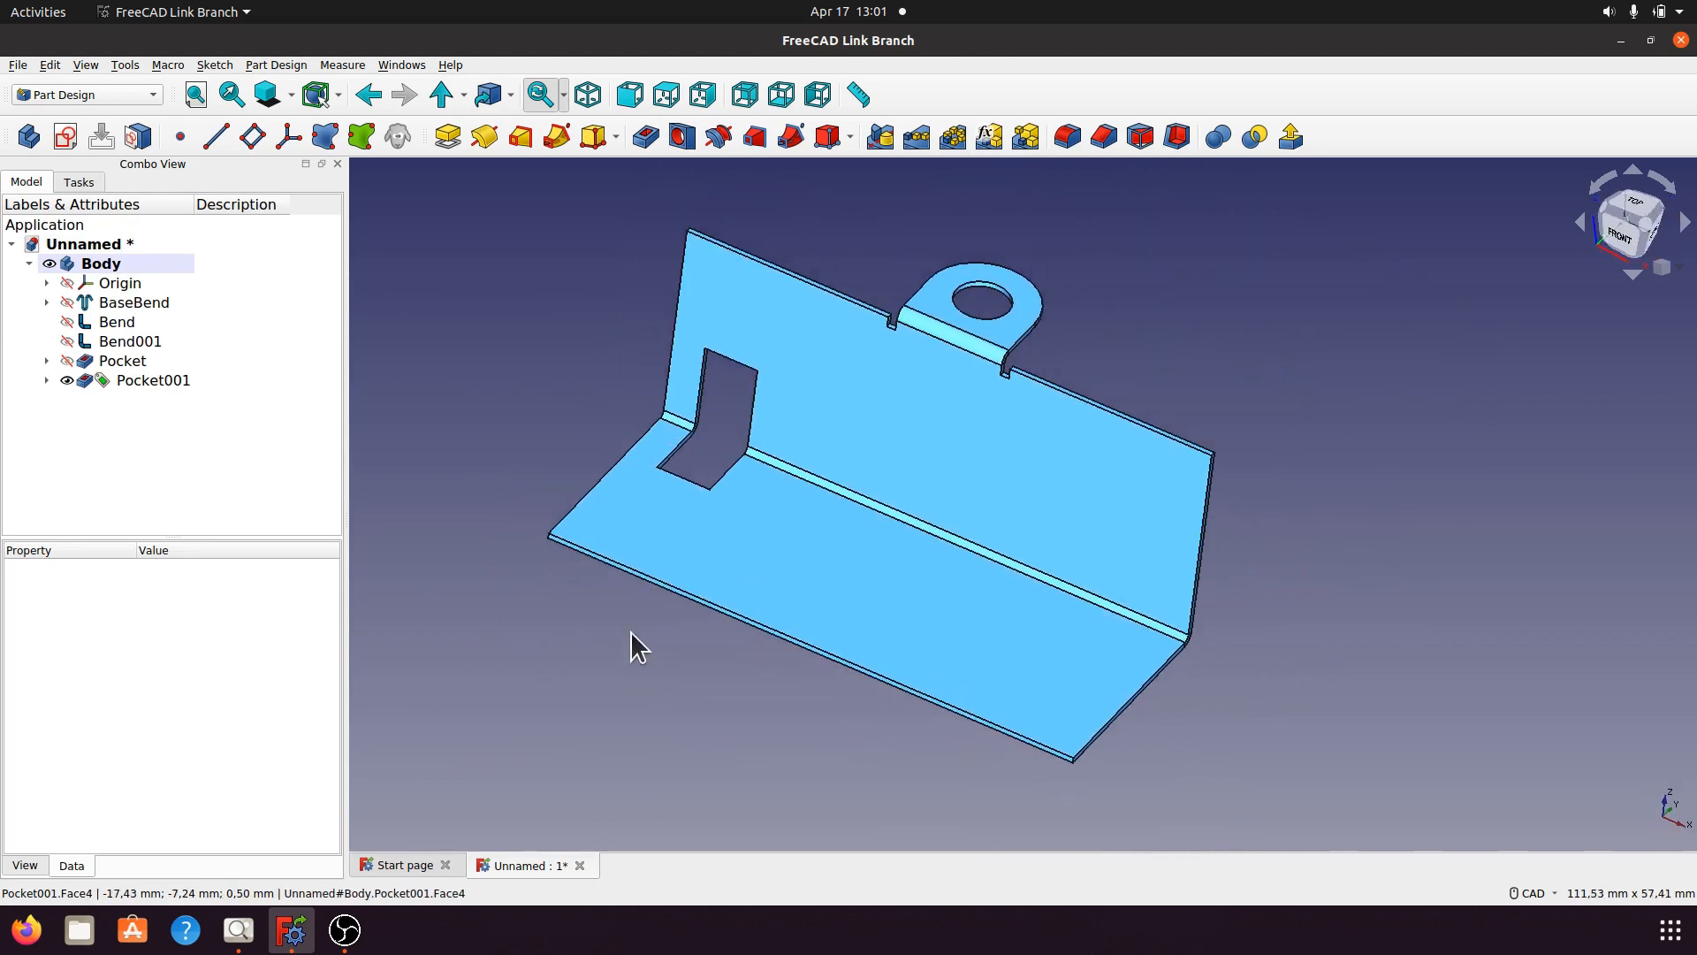
After consulting the Practice 07 drawing, start a sketch on the base flange's upper face and draw a circle centred at about (14.6, -6.5) mm.
click(238, 930)
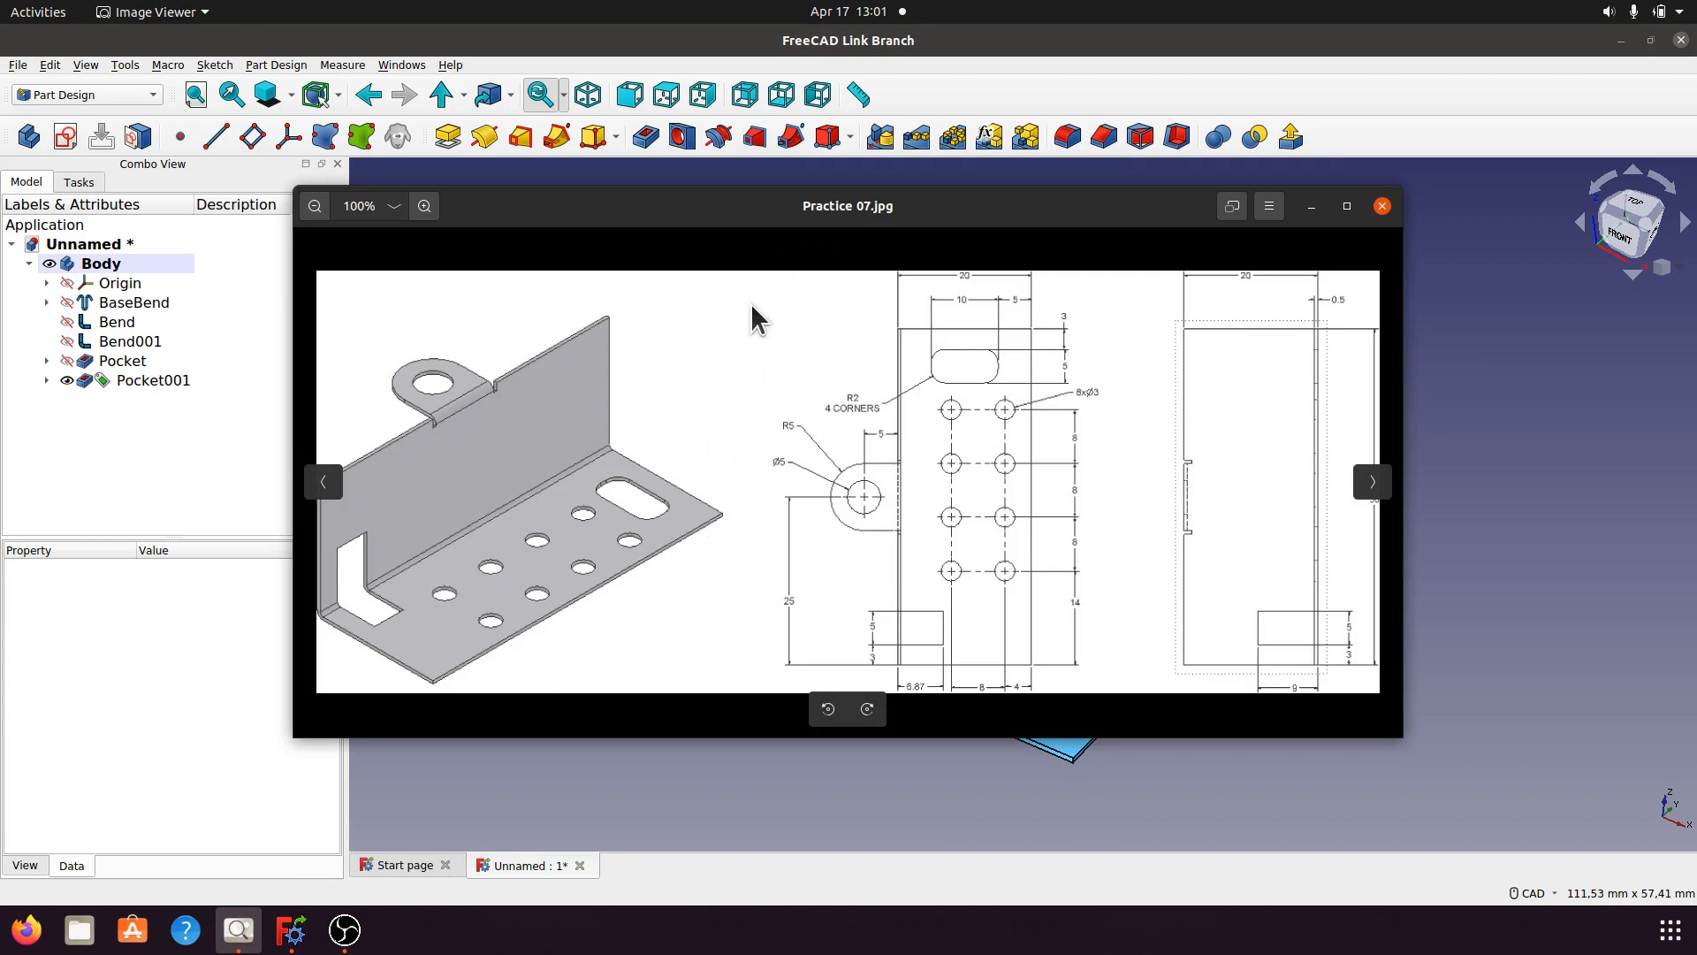
click(1311, 207)
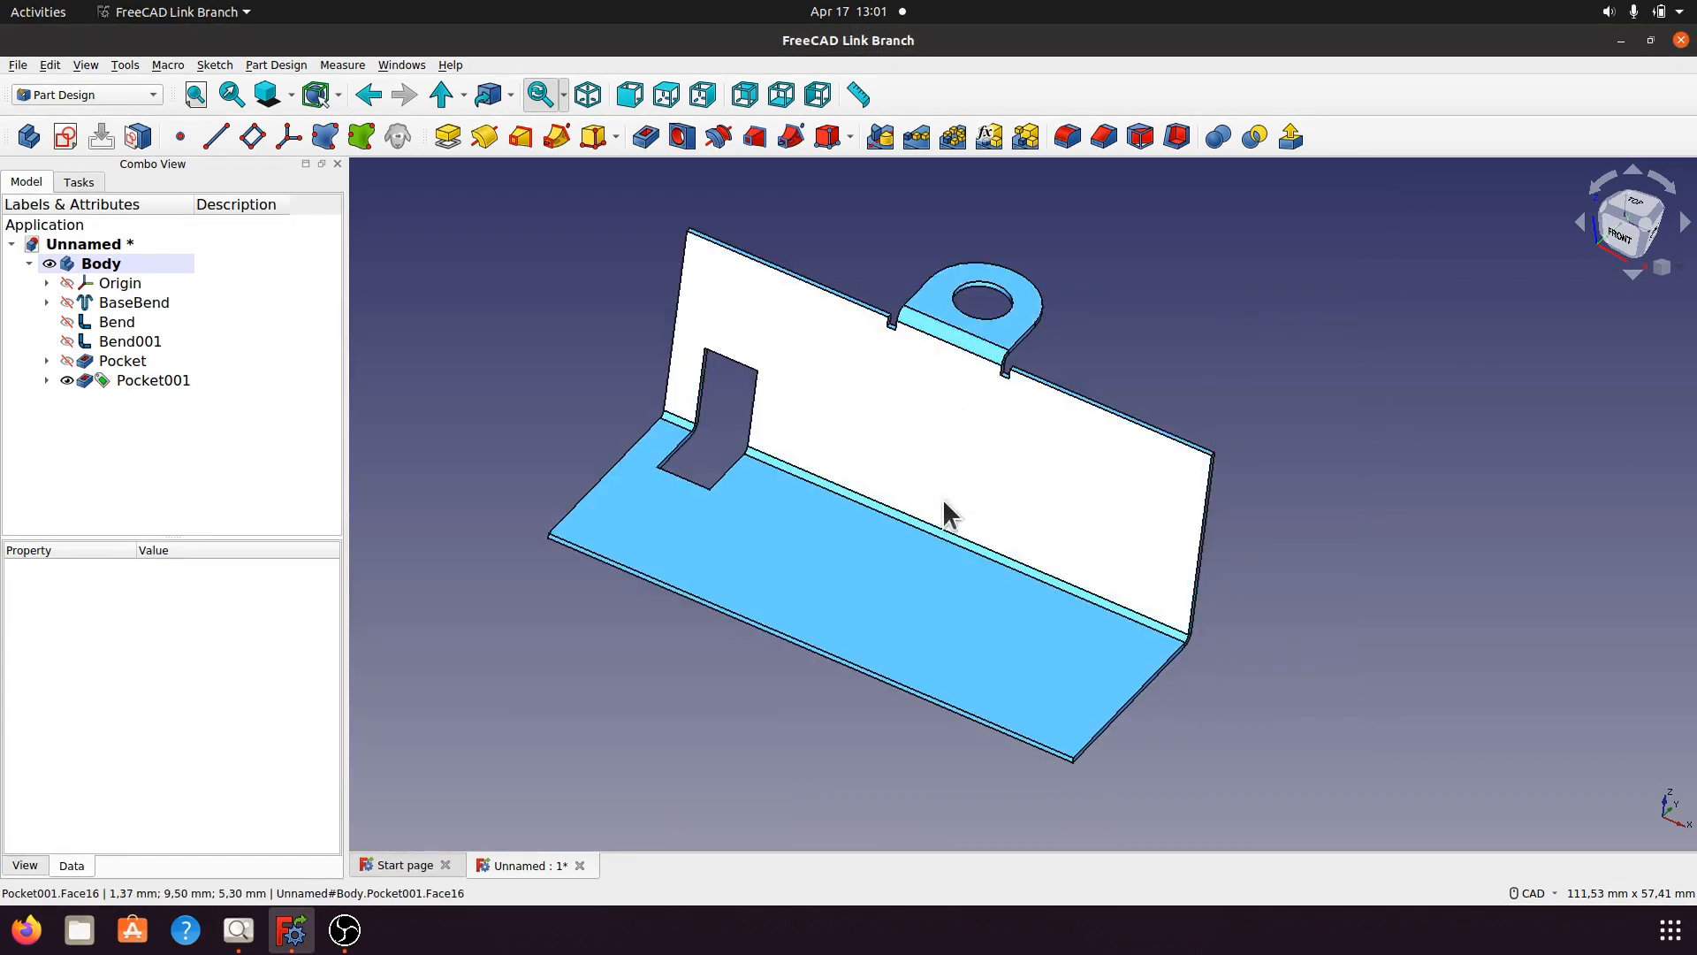
click(915, 575)
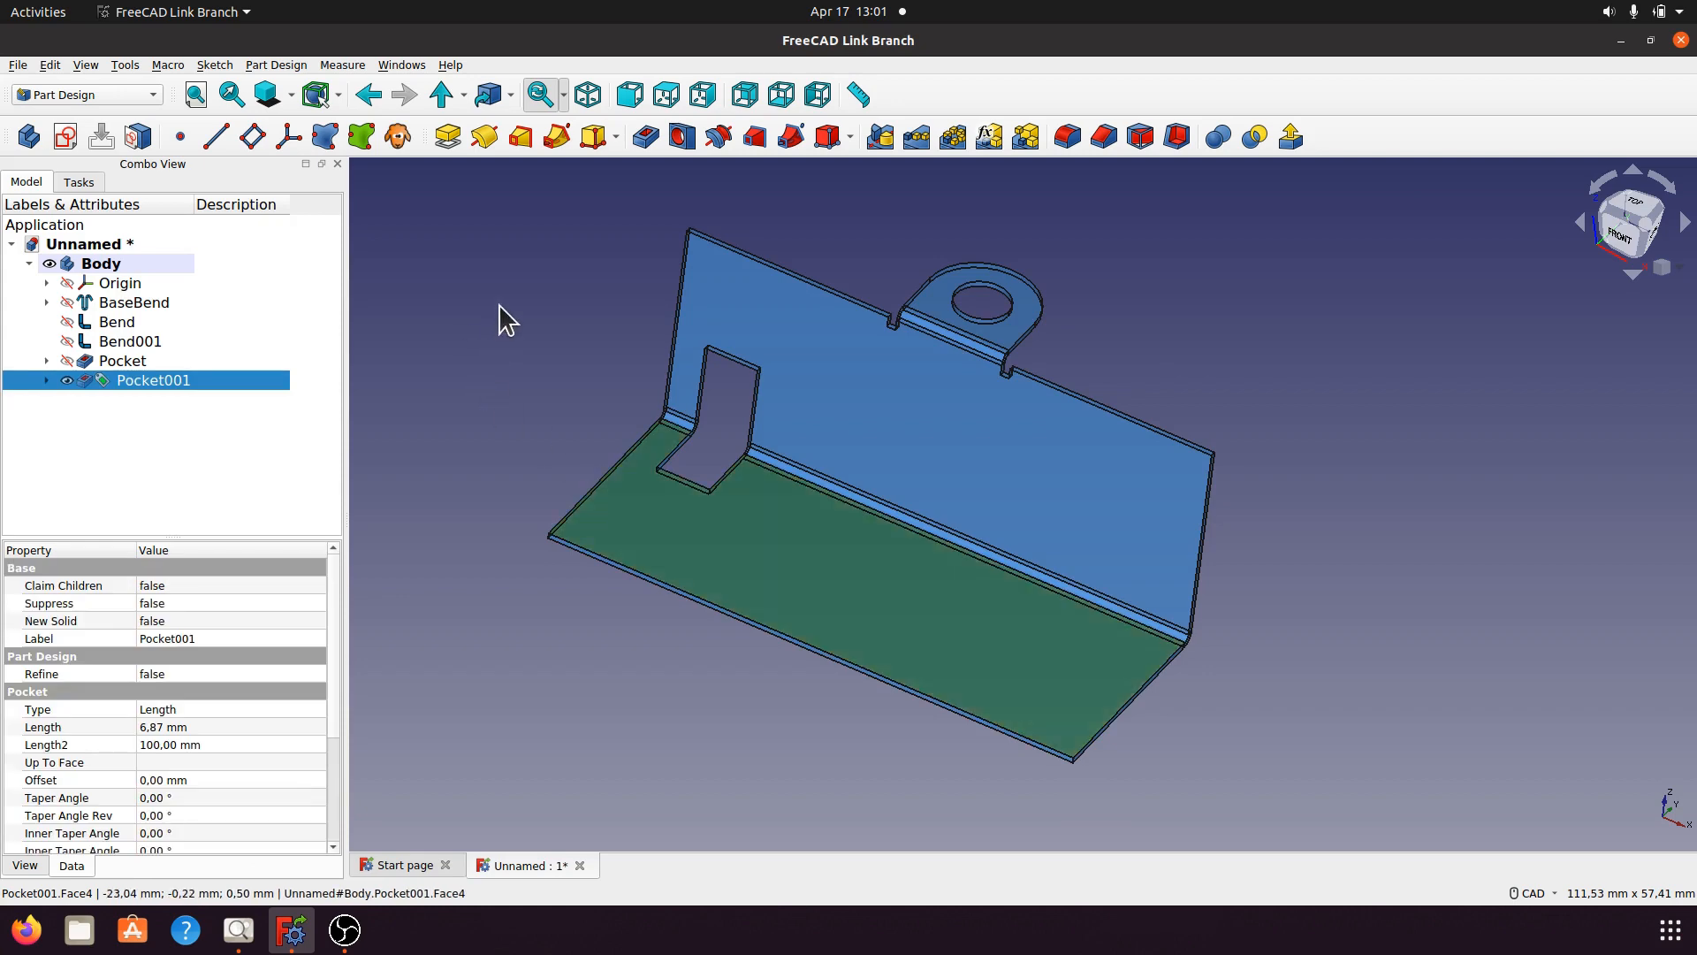
click(64, 136)
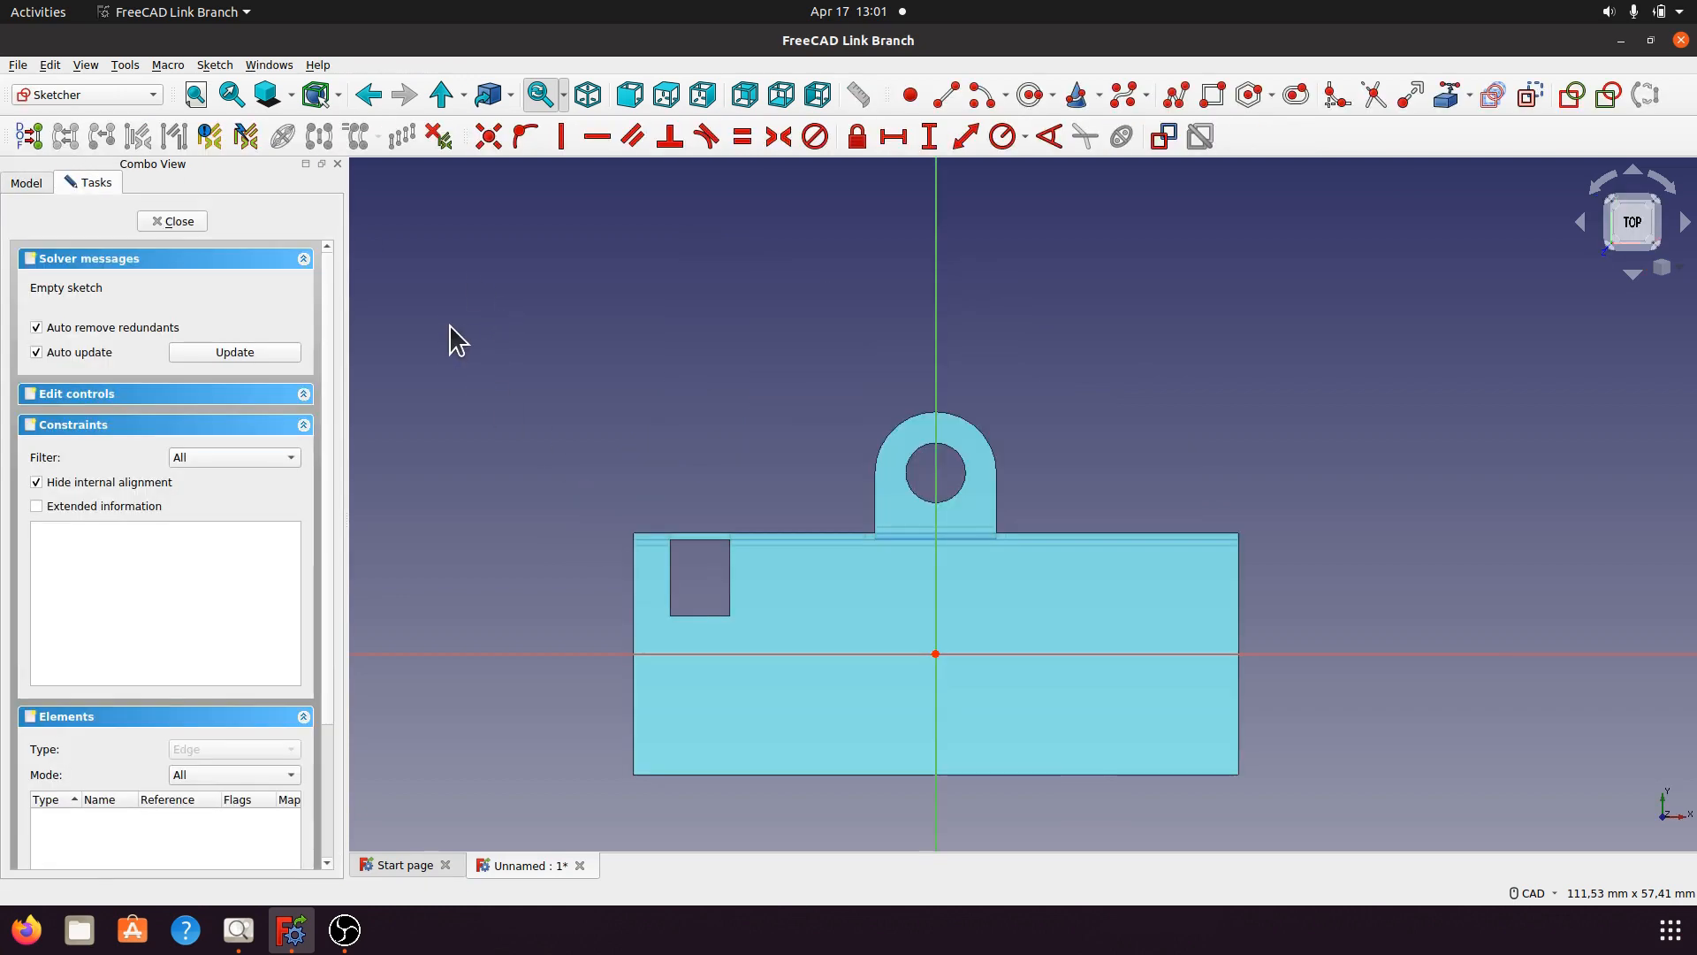
scroll(1156, 292, up, 3)
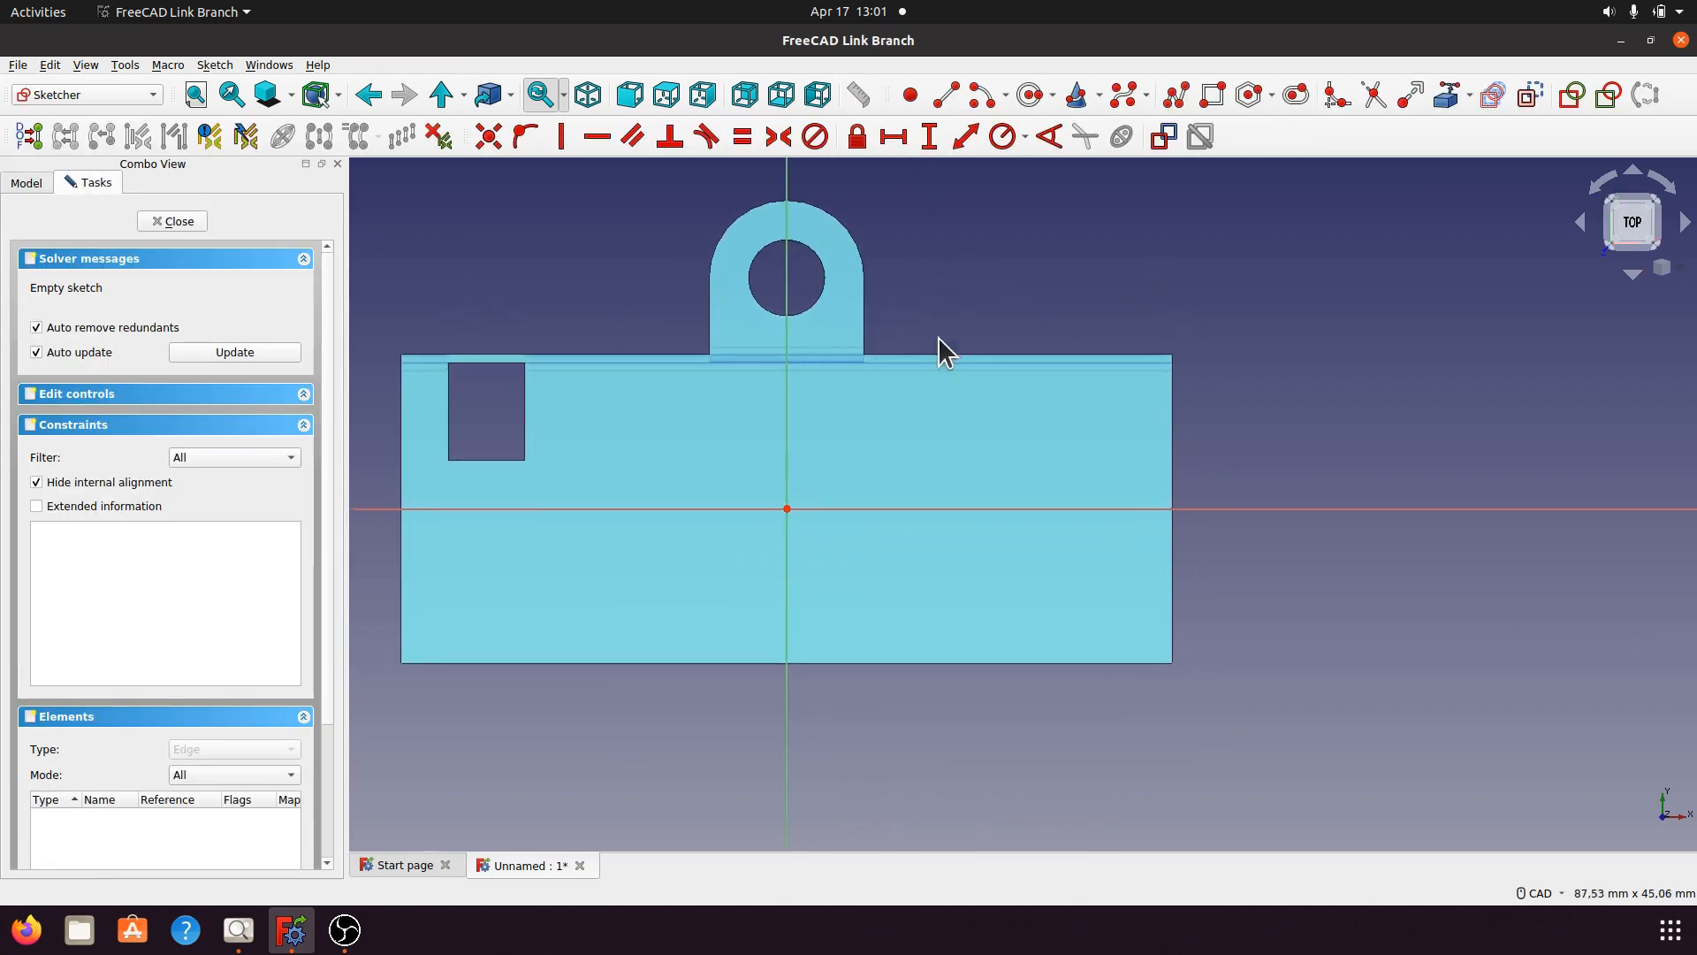
click(1031, 95)
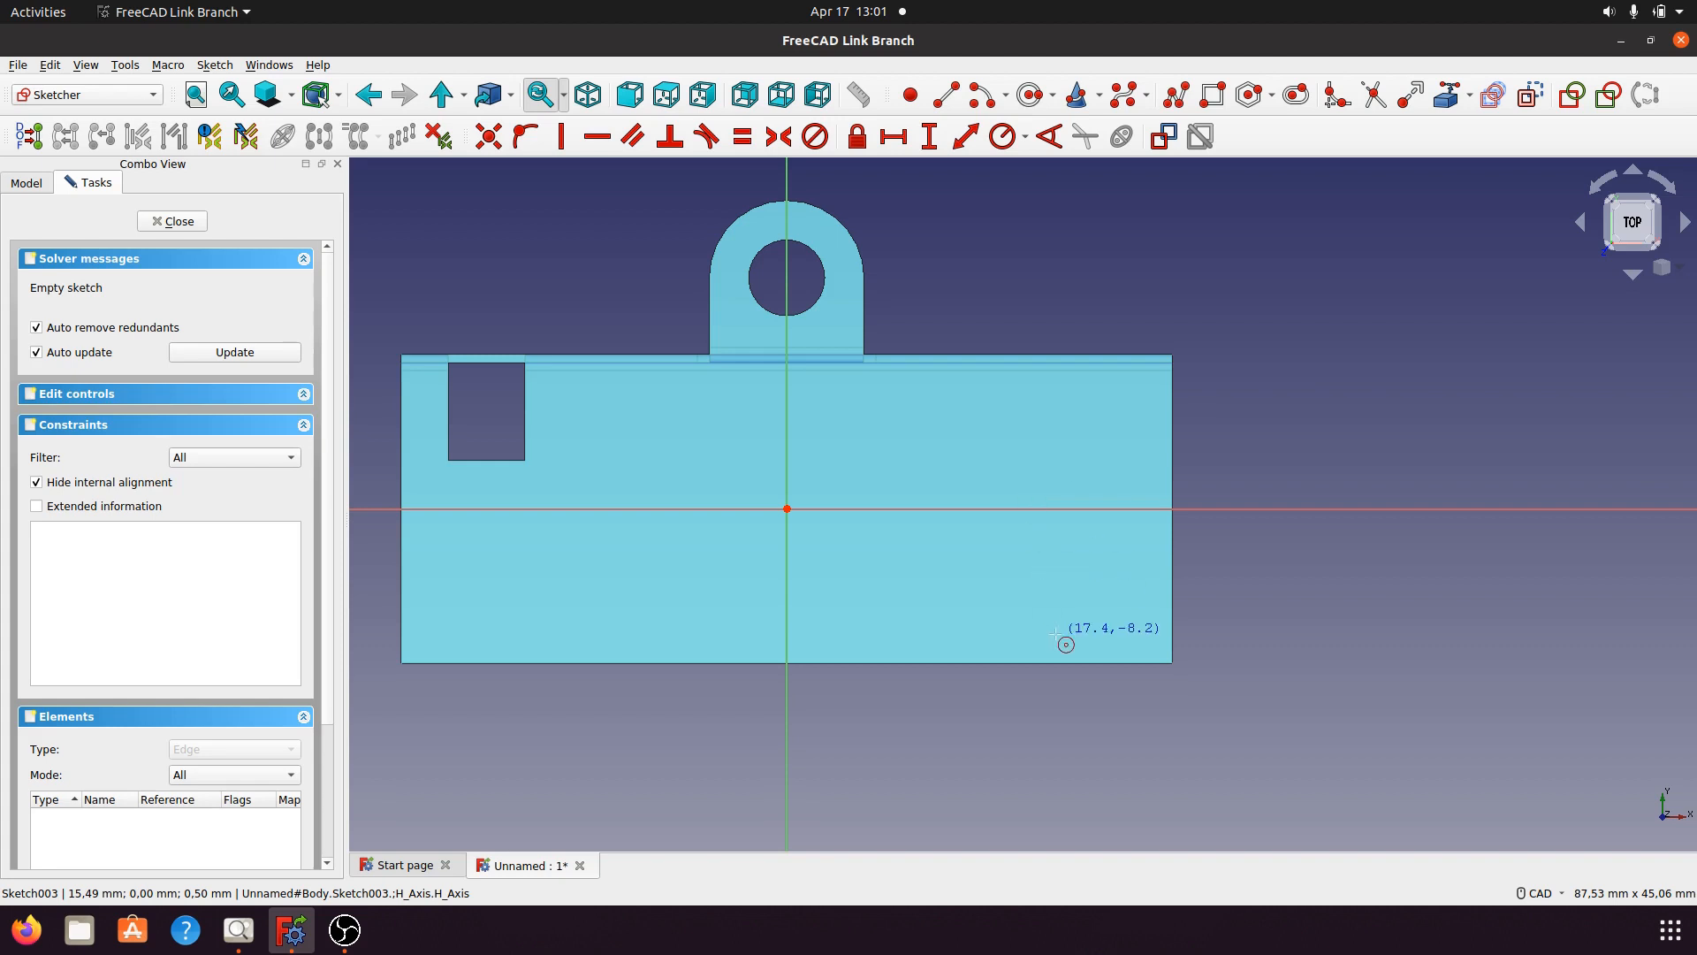
click(1011, 608)
click(1026, 625)
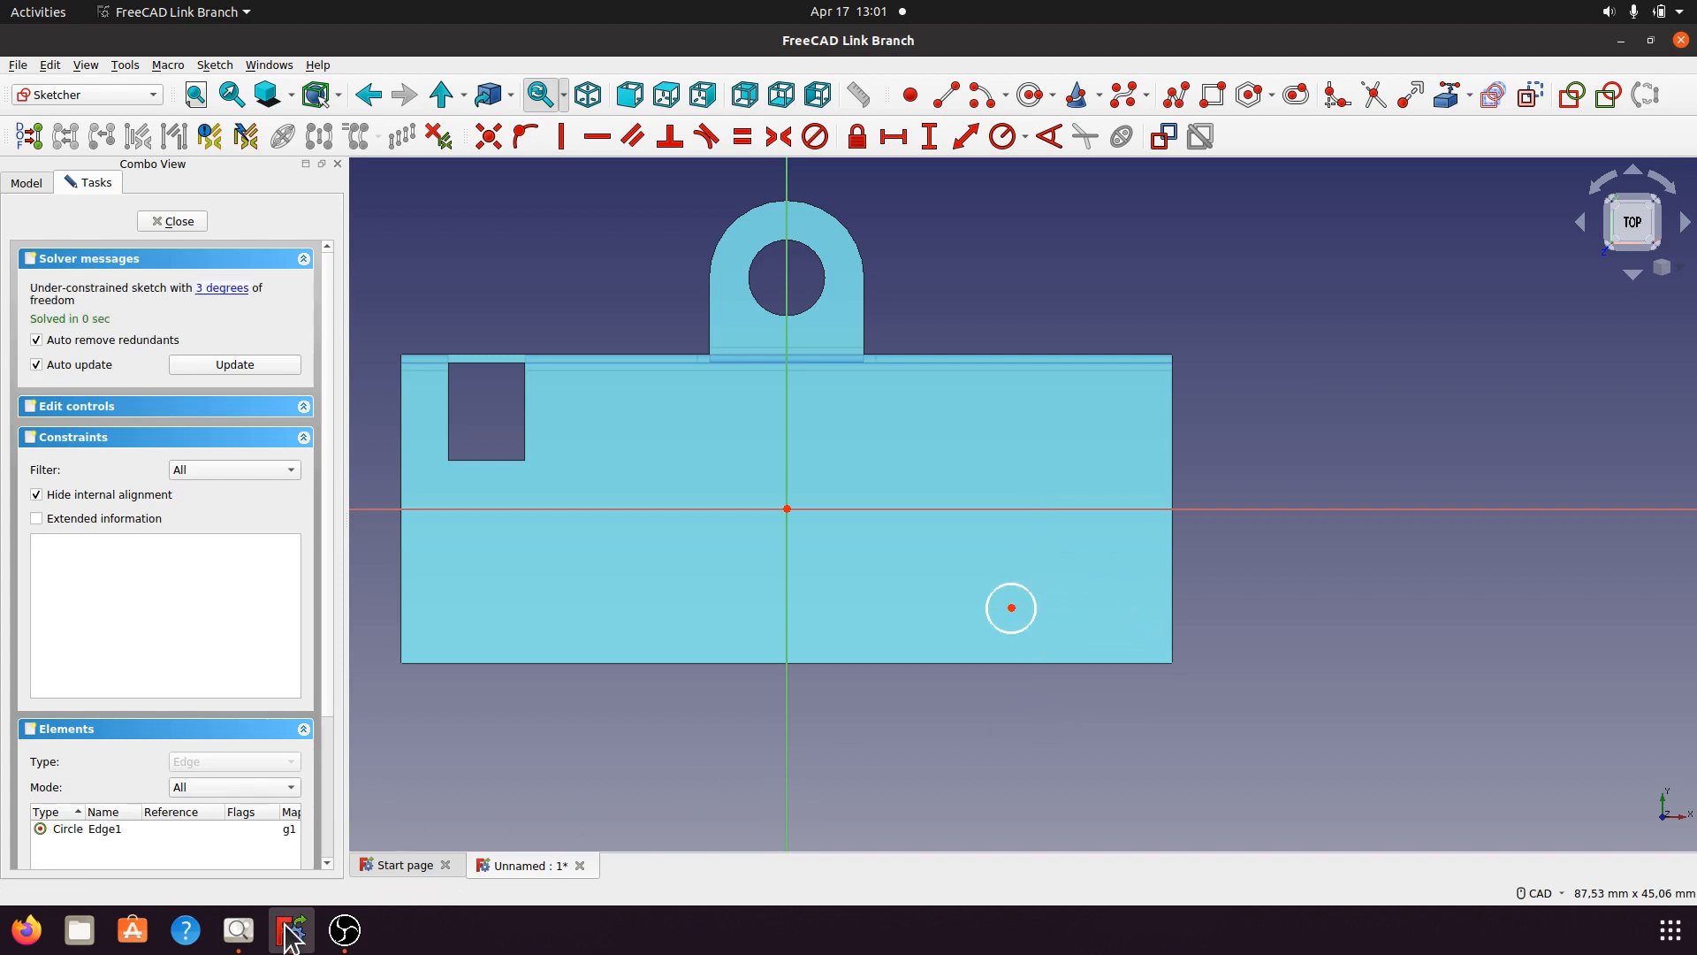
Check the hole positions in the Practice 07 drawing and import the base flange's short edge nearest the rectangular opening as external geometry.
click(240, 930)
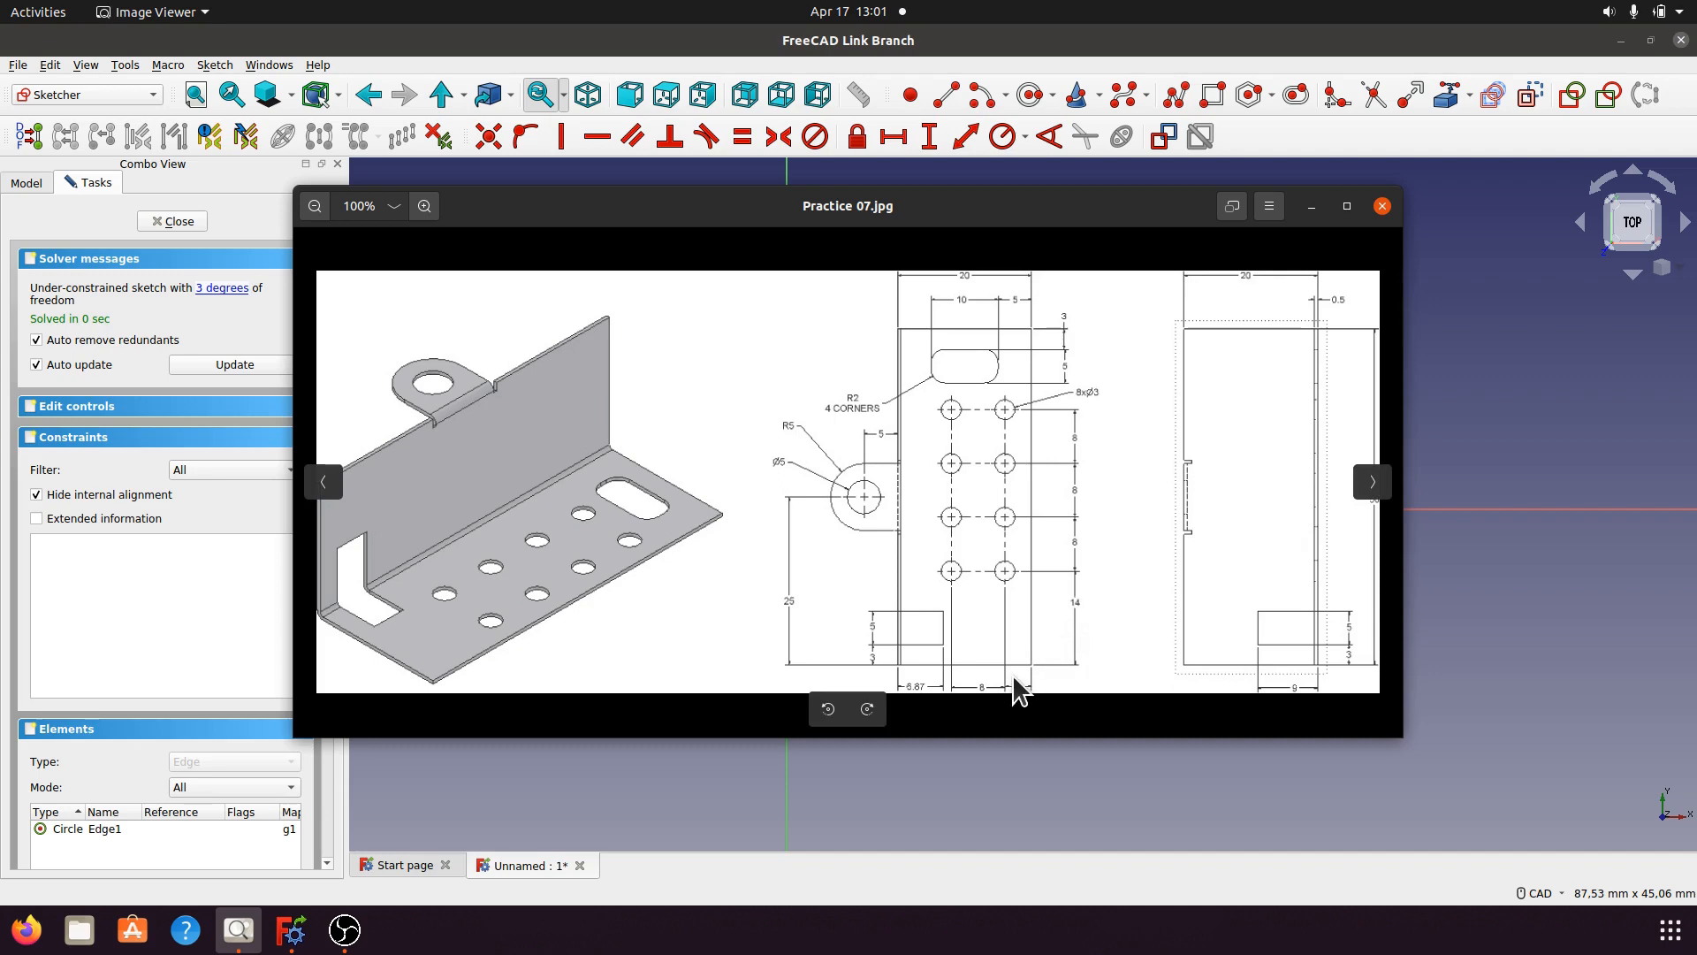
click(1312, 208)
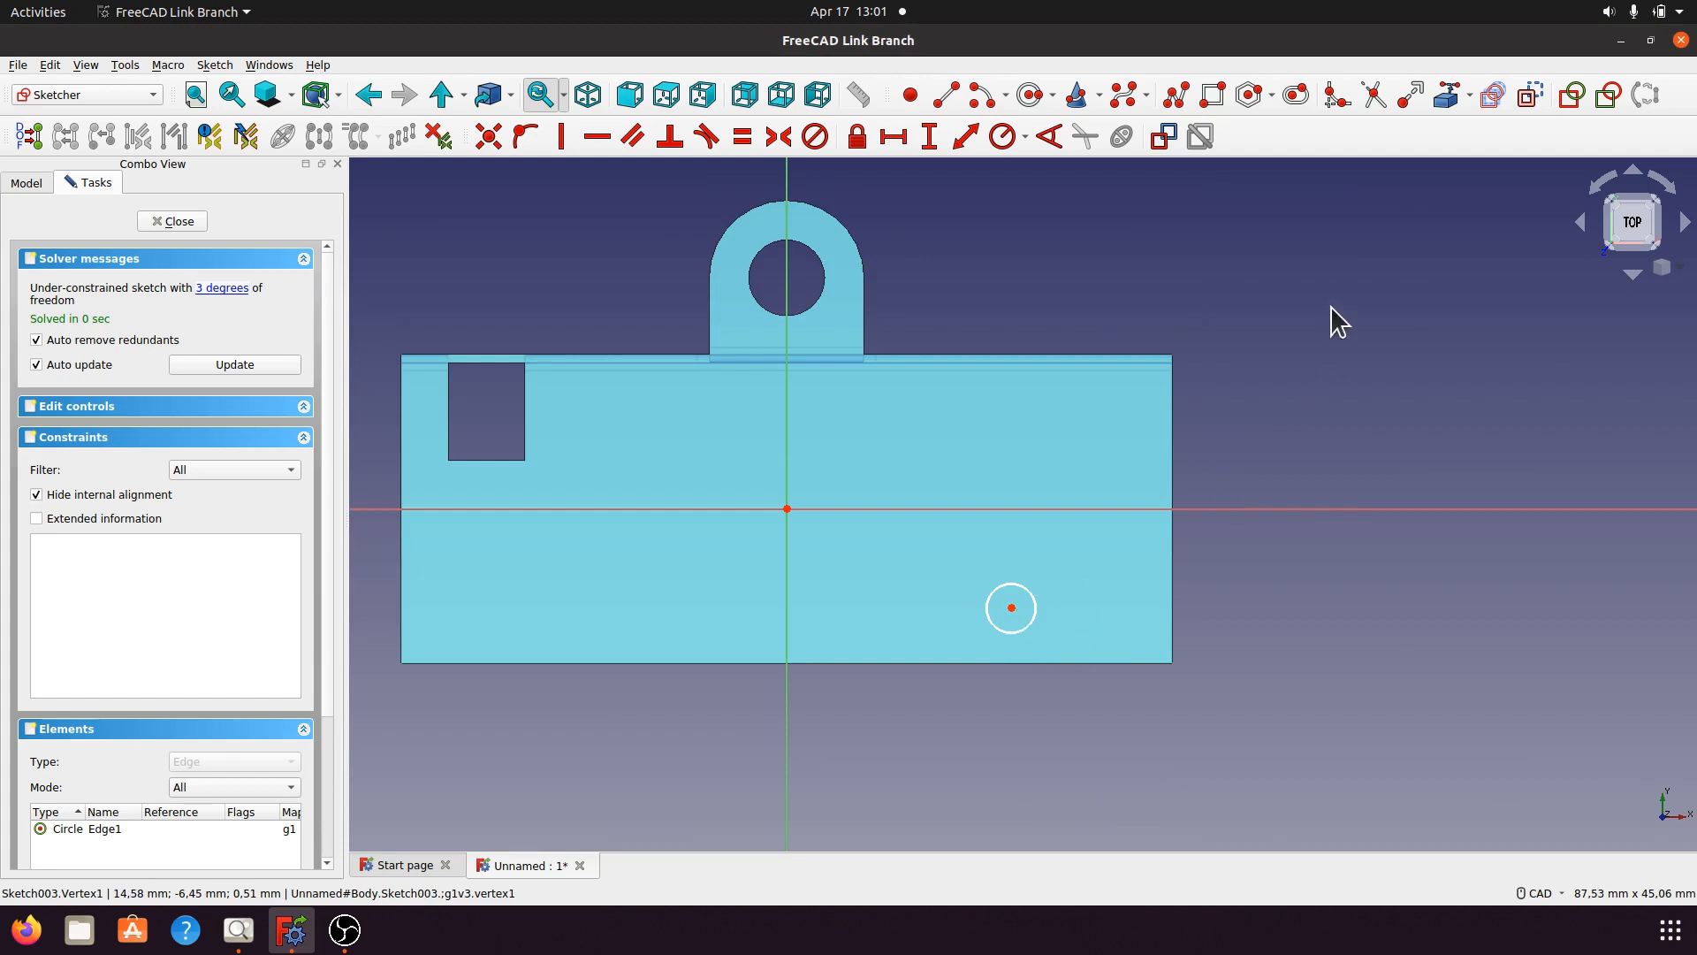
click(1452, 95)
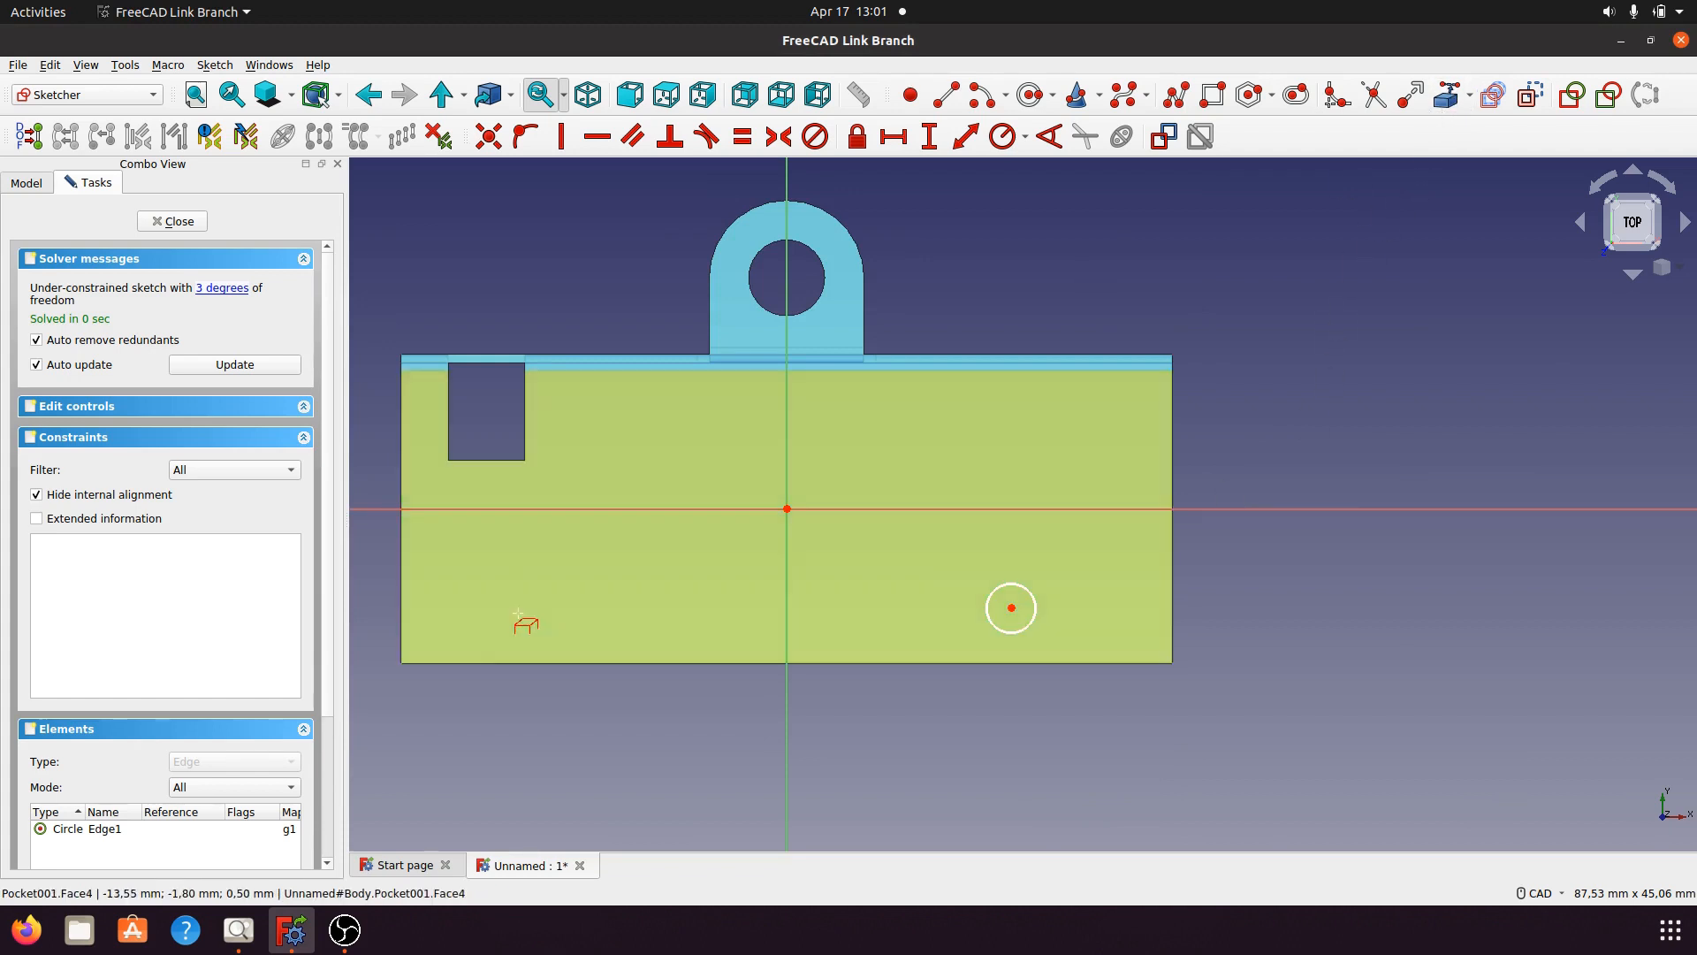
click(401, 615)
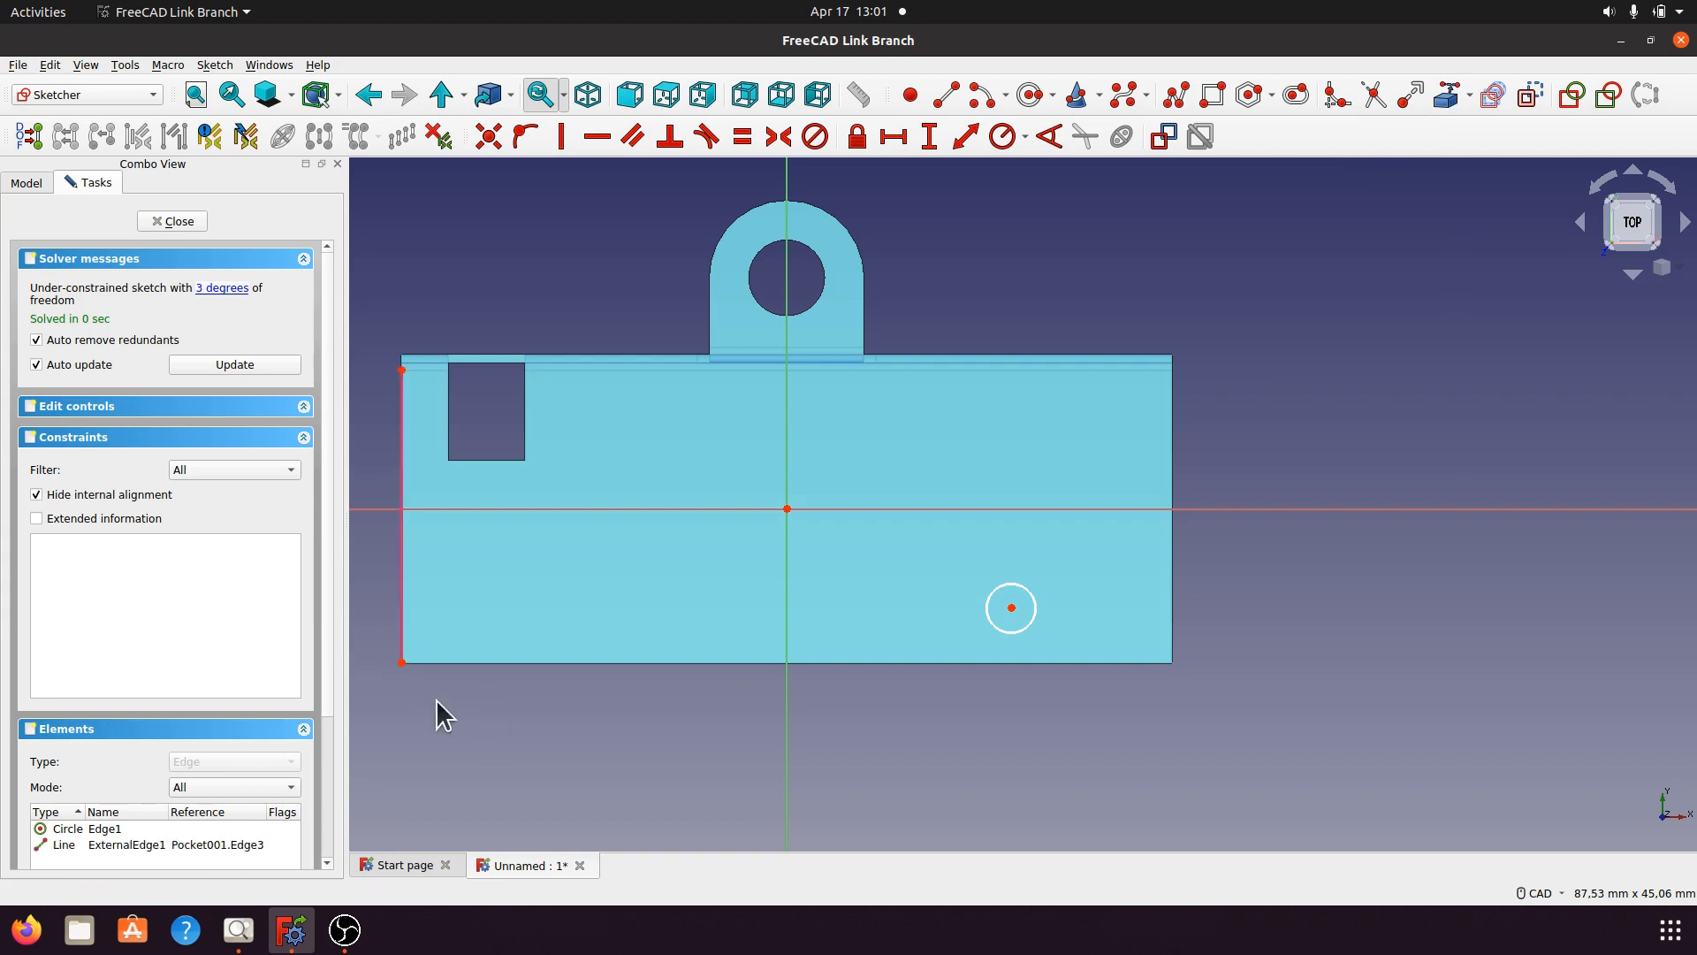
Constrain the circle's centre 14 mm from the imported short edge and move the dimension clear of the part.
click(402, 631)
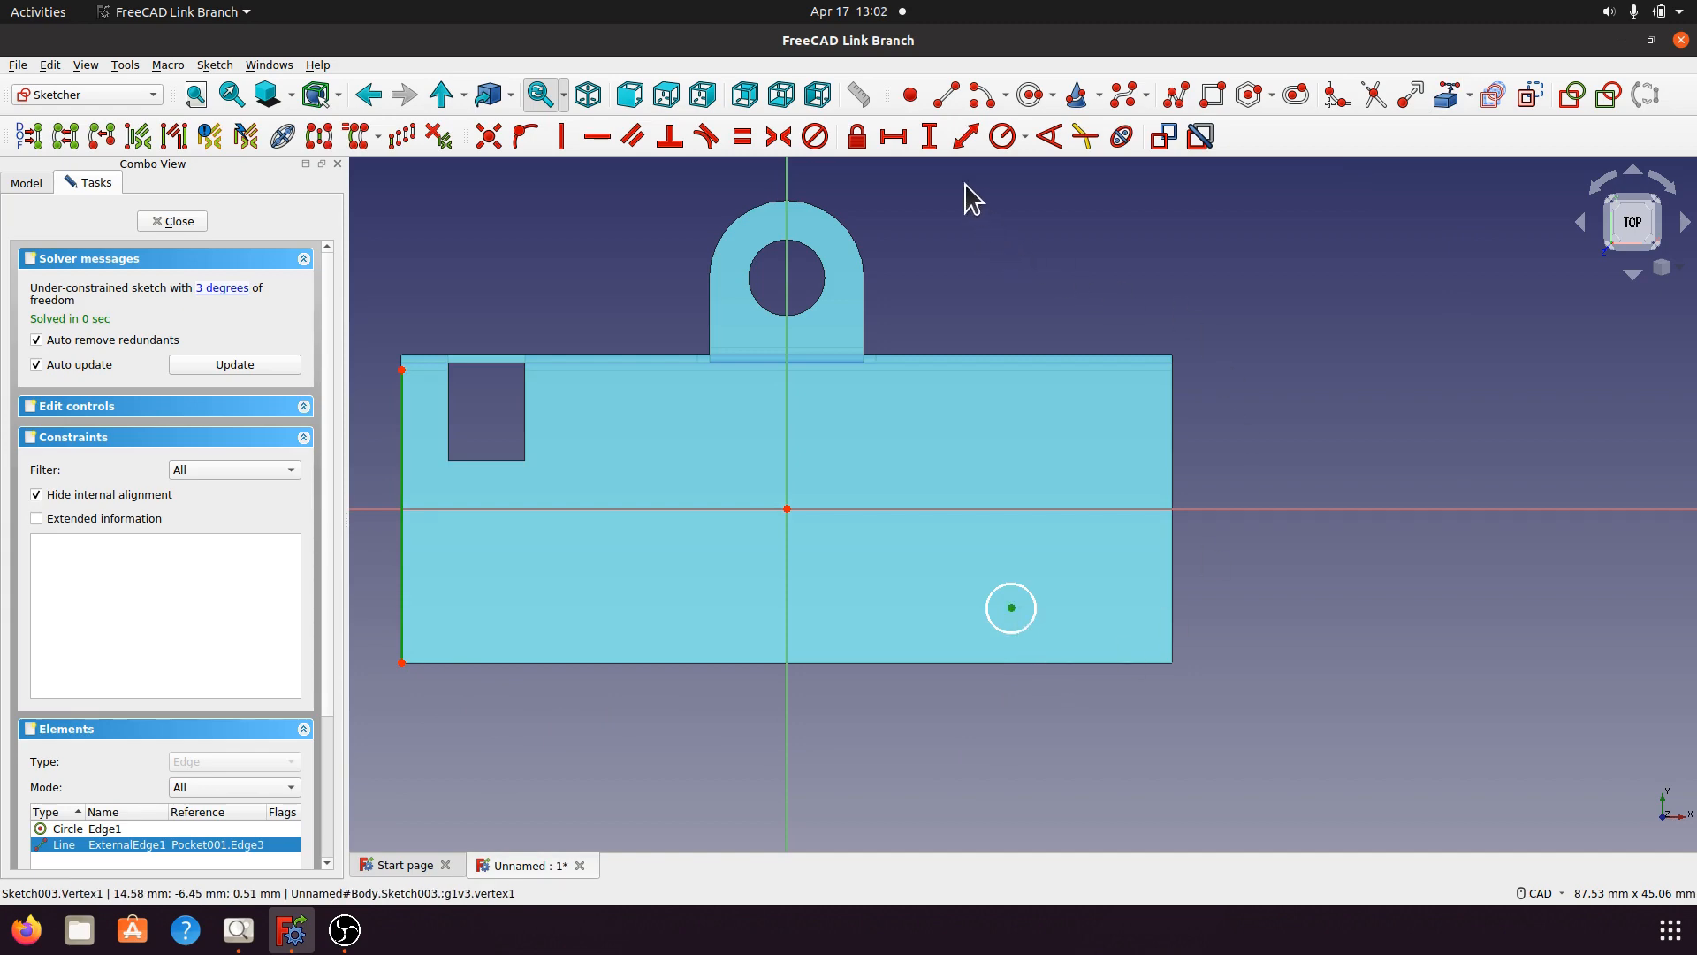
click(891, 137)
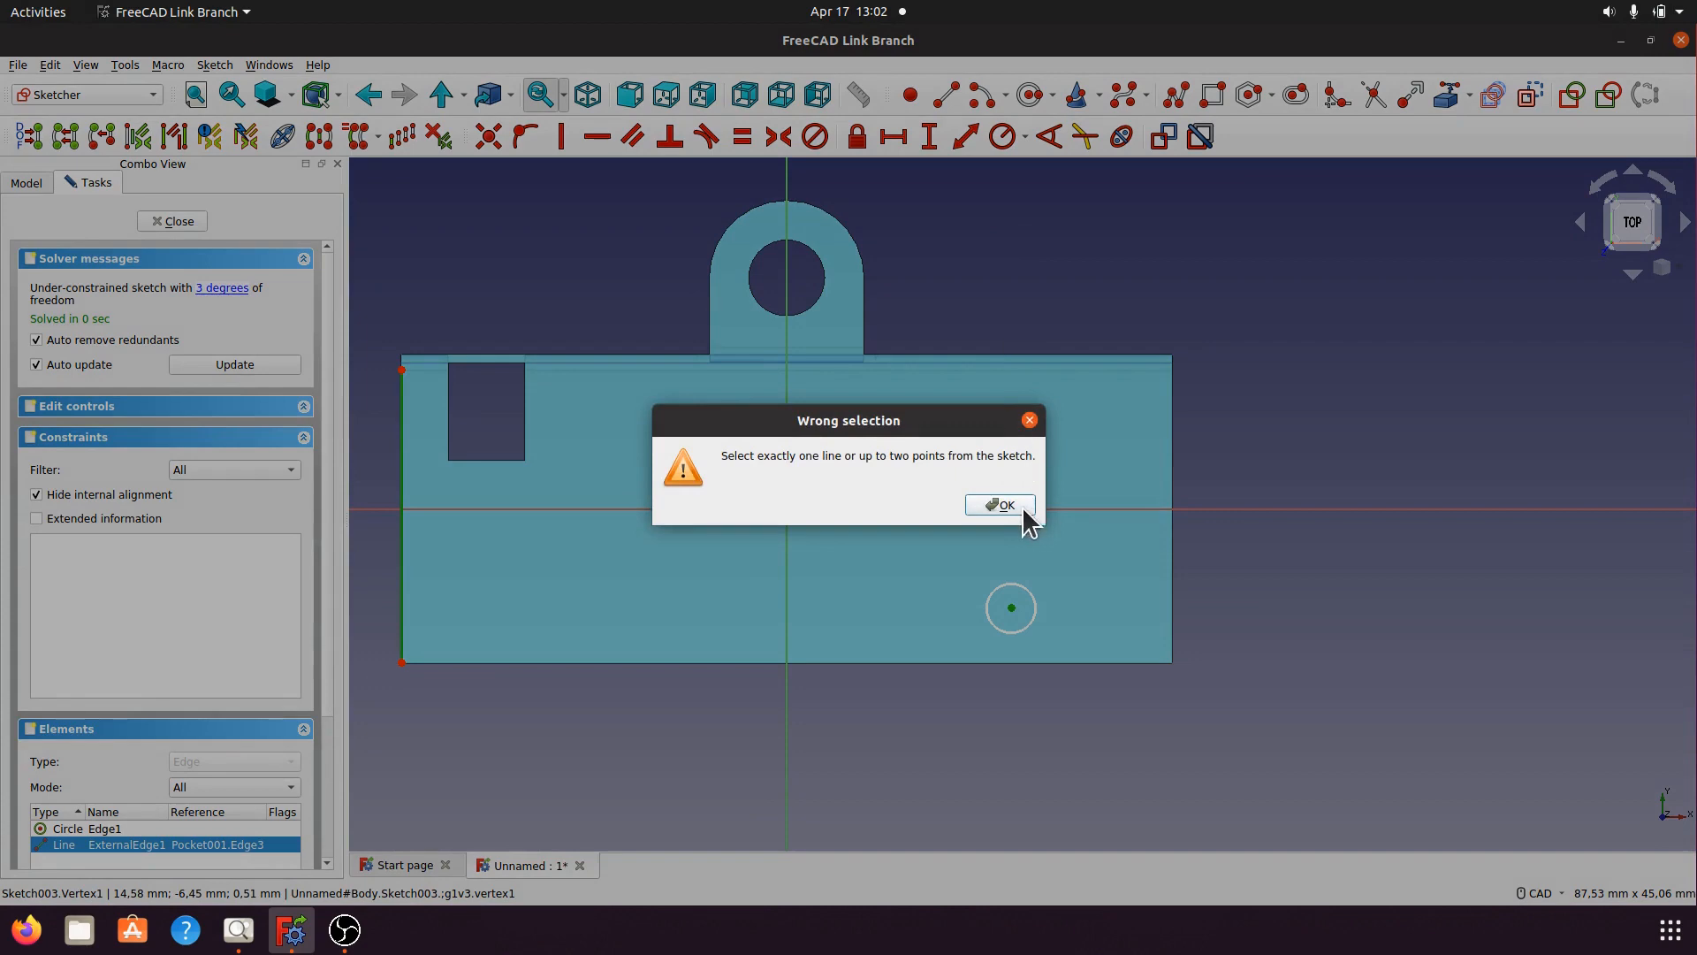
click(999, 505)
click(965, 137)
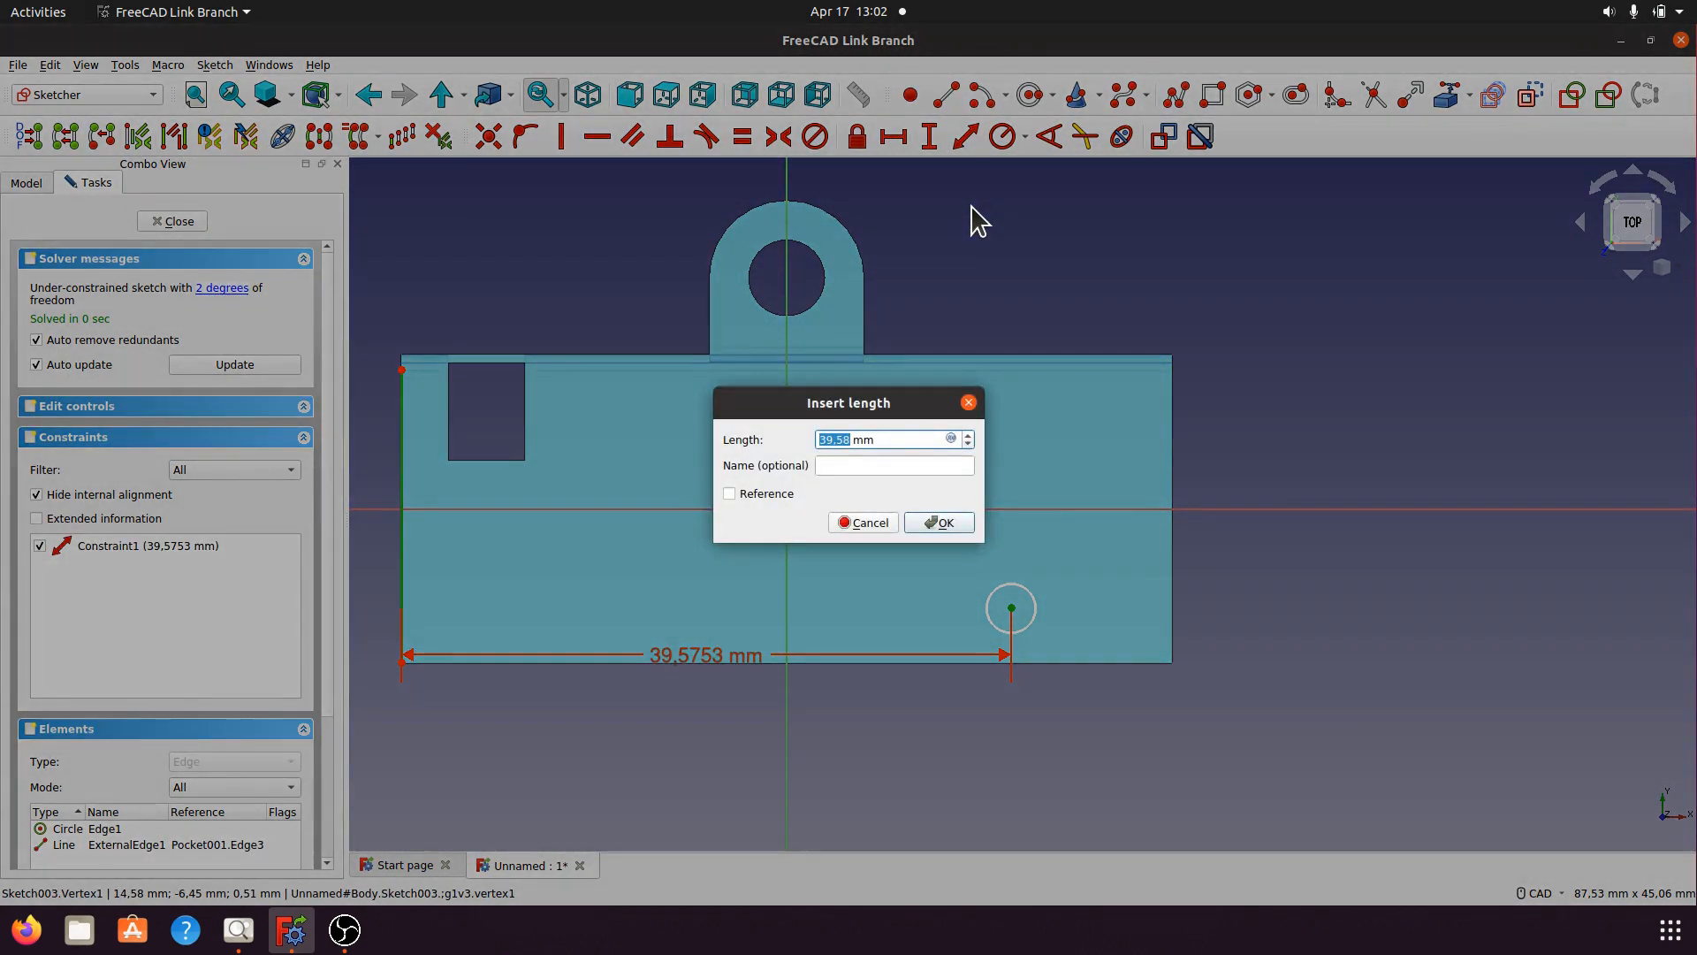
text(14)
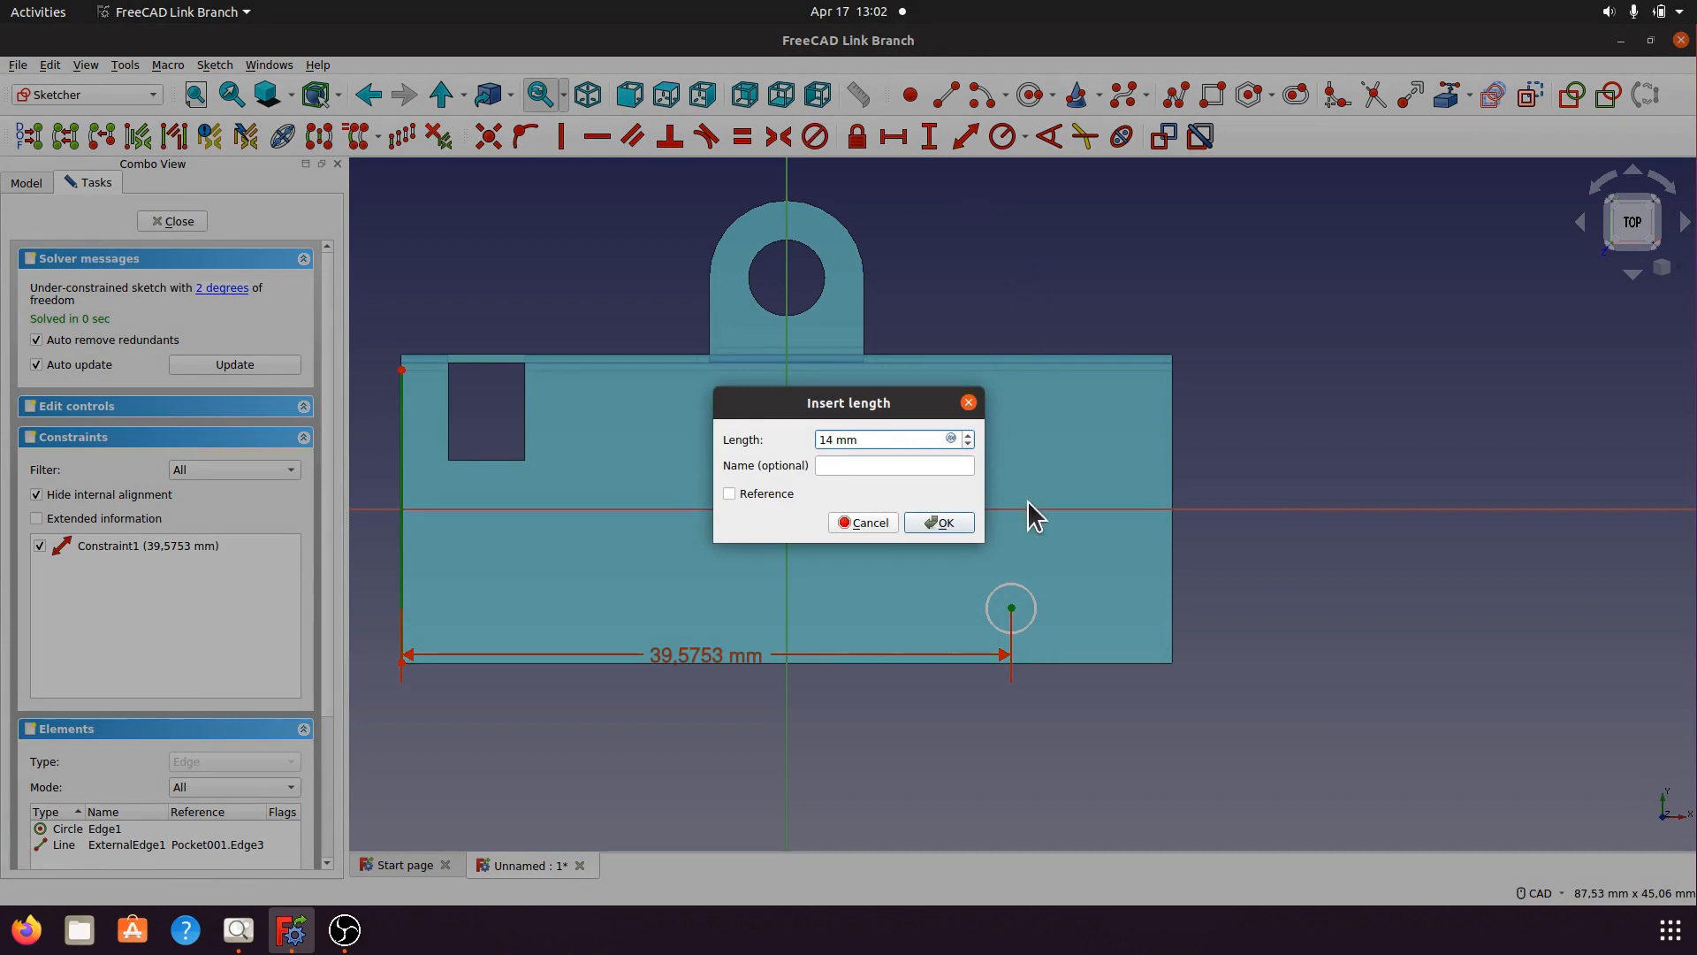
click(939, 523)
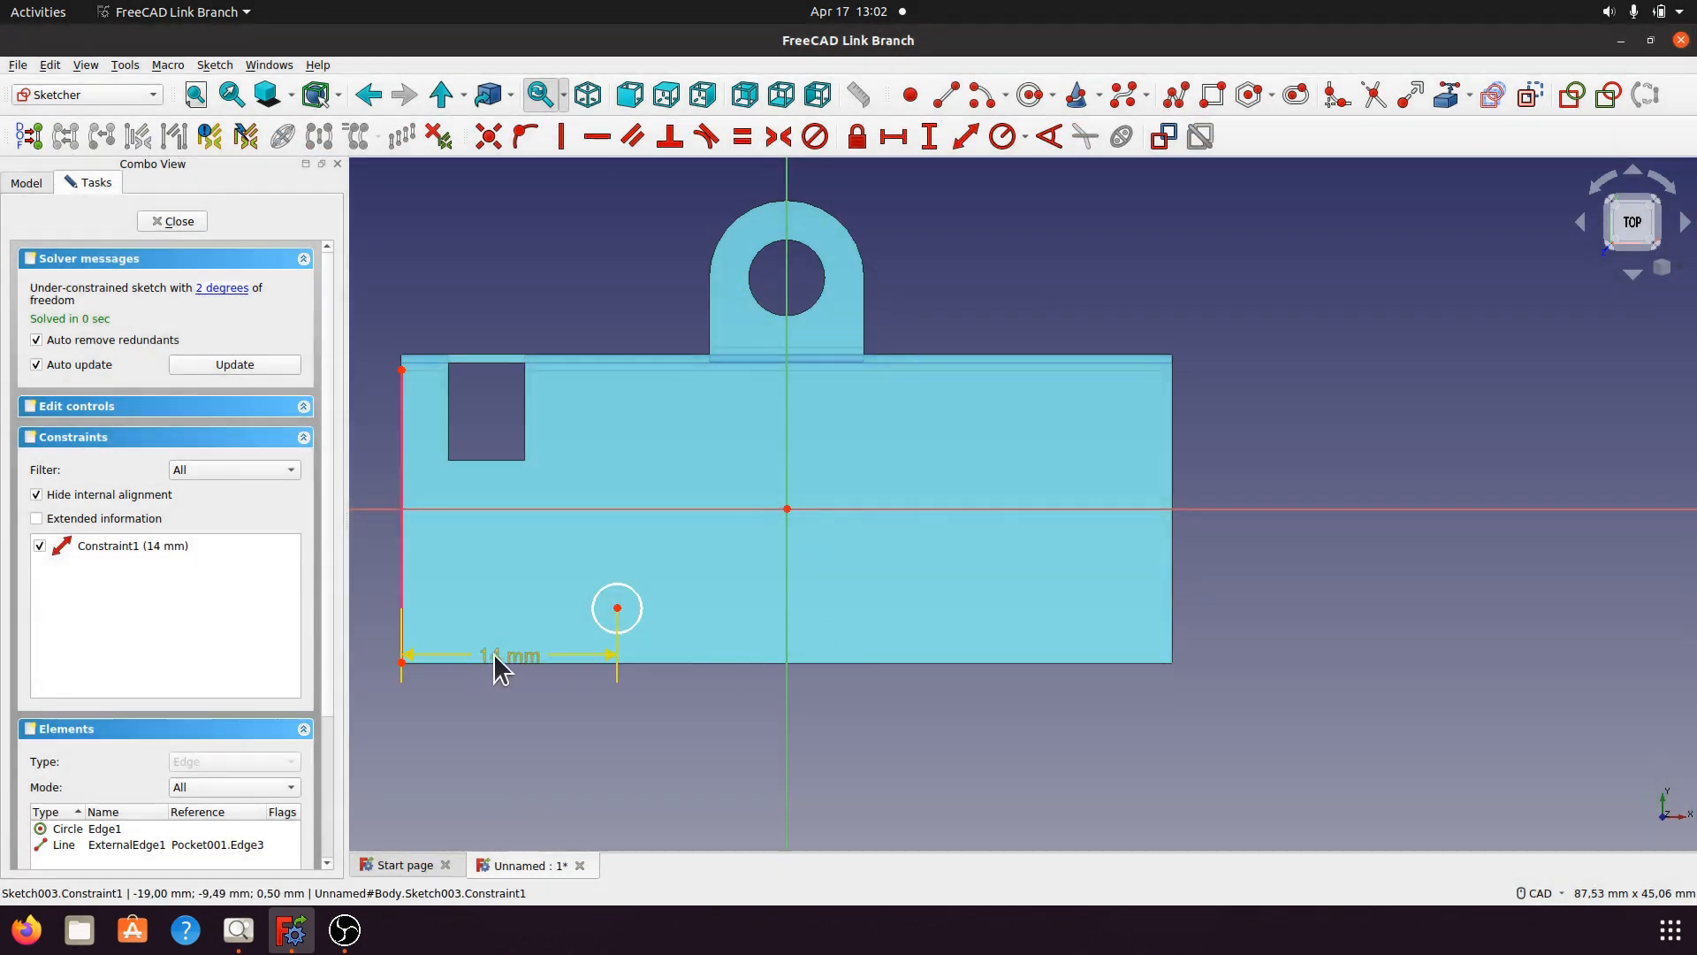
drag(493, 654, 511, 707)
click(238, 930)
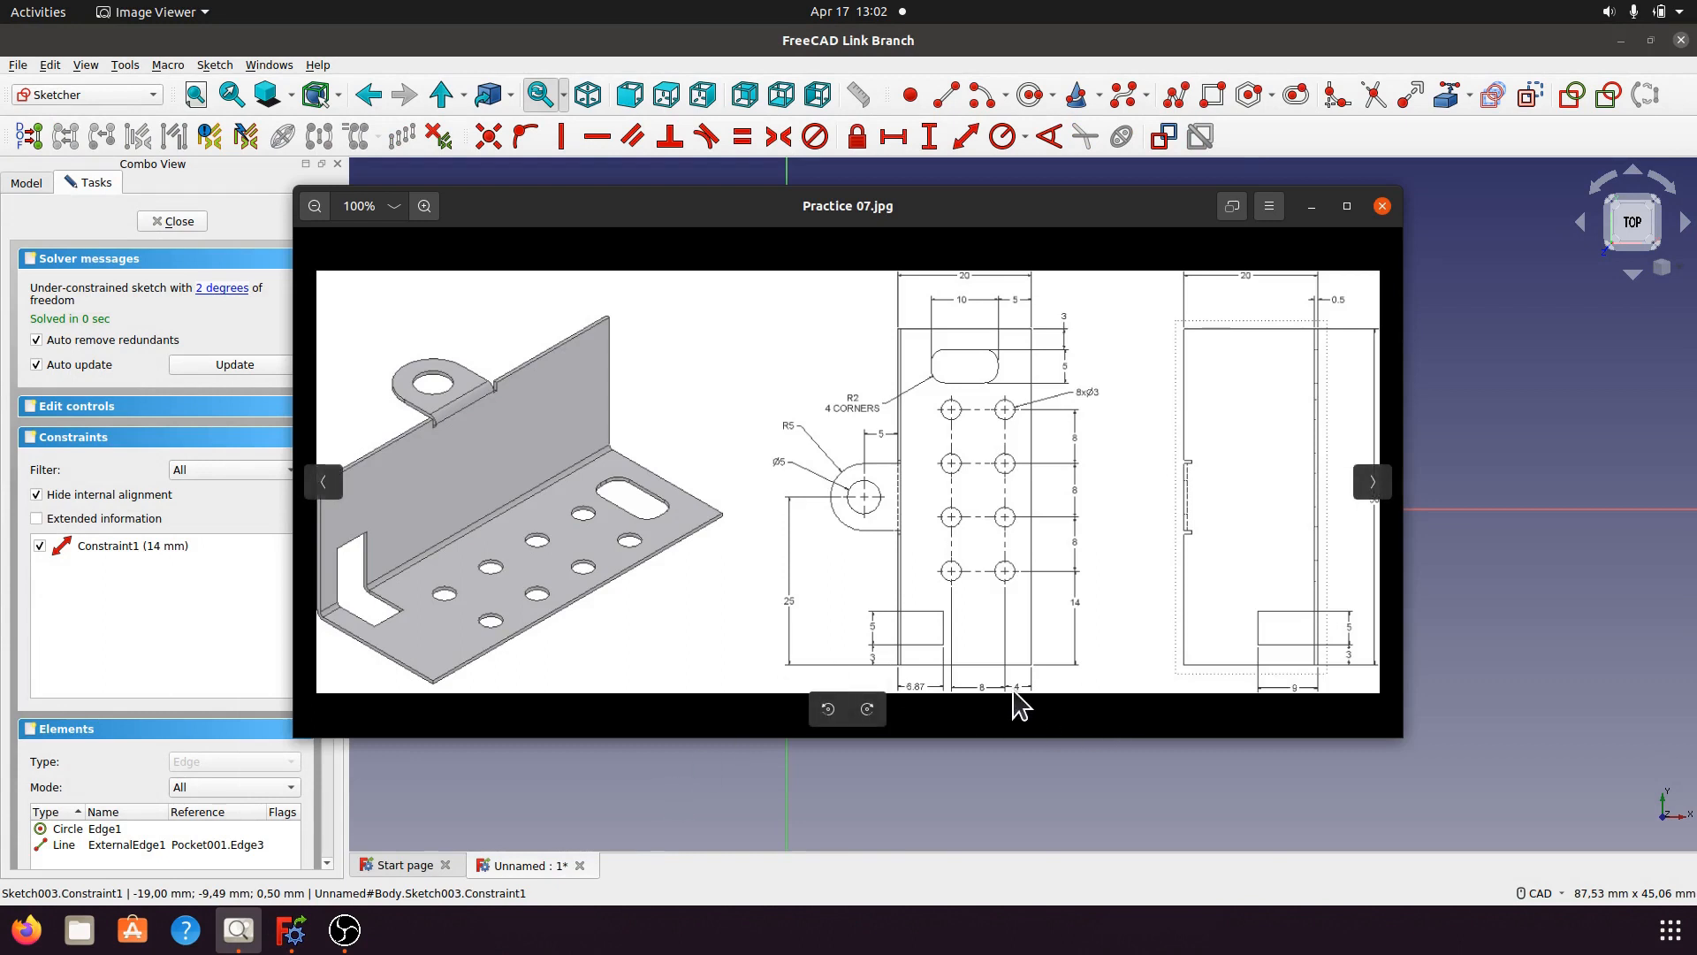
click(1312, 206)
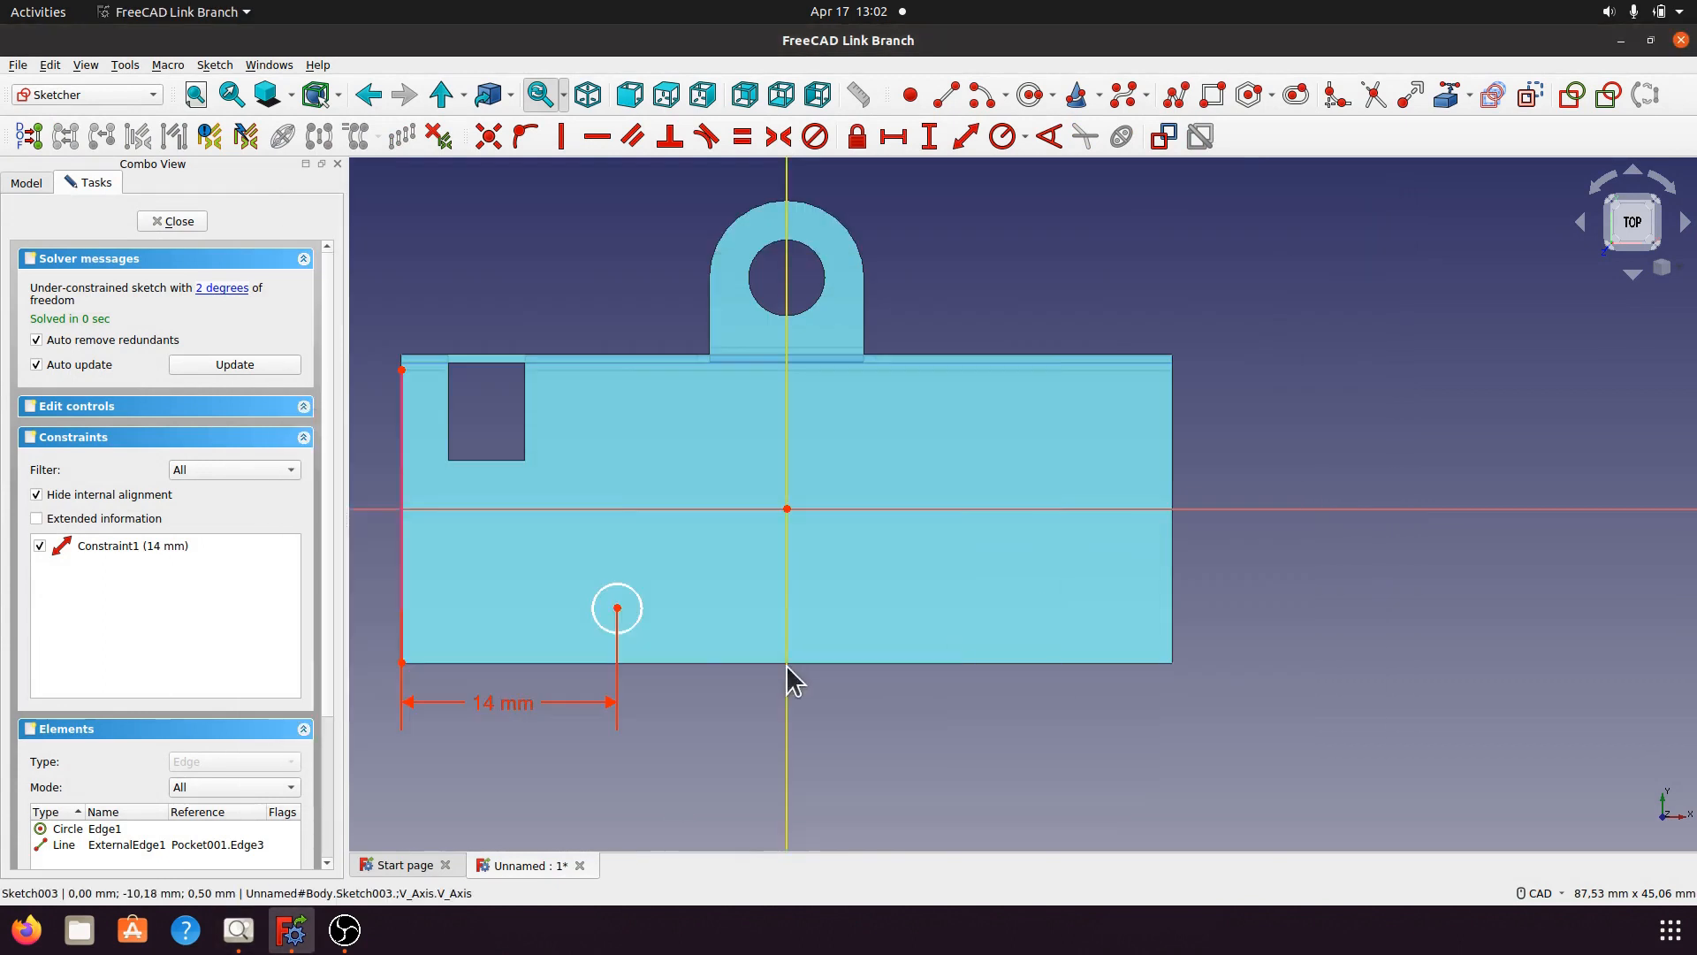
click(618, 607)
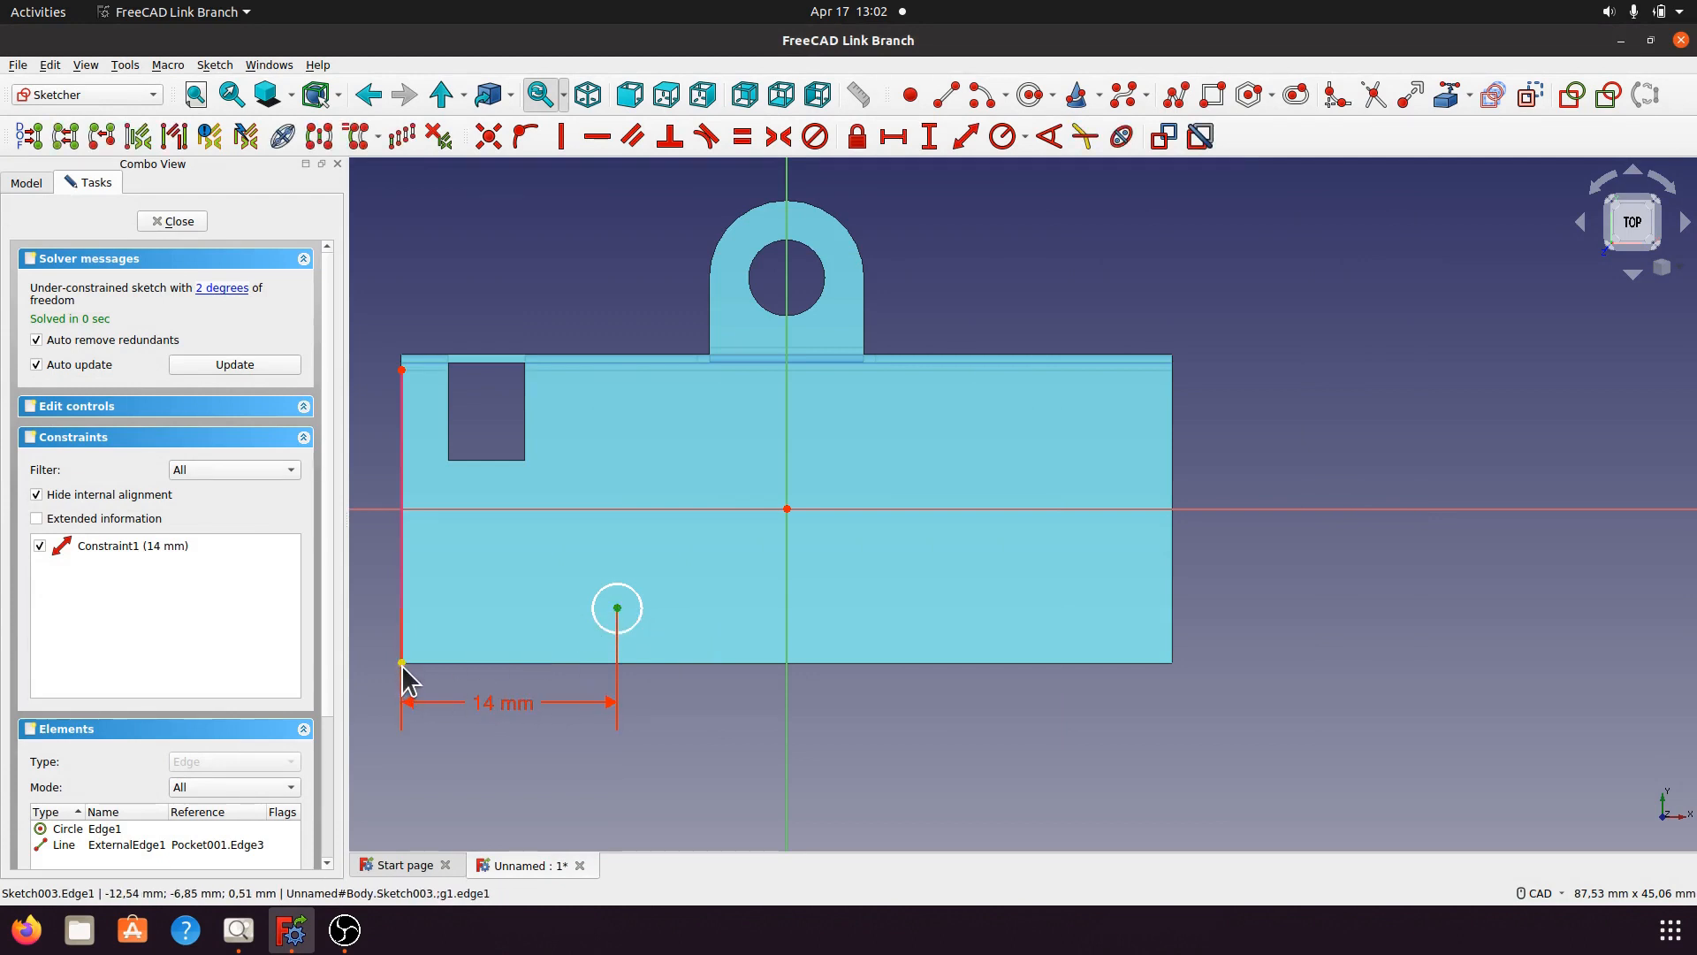
click(402, 663)
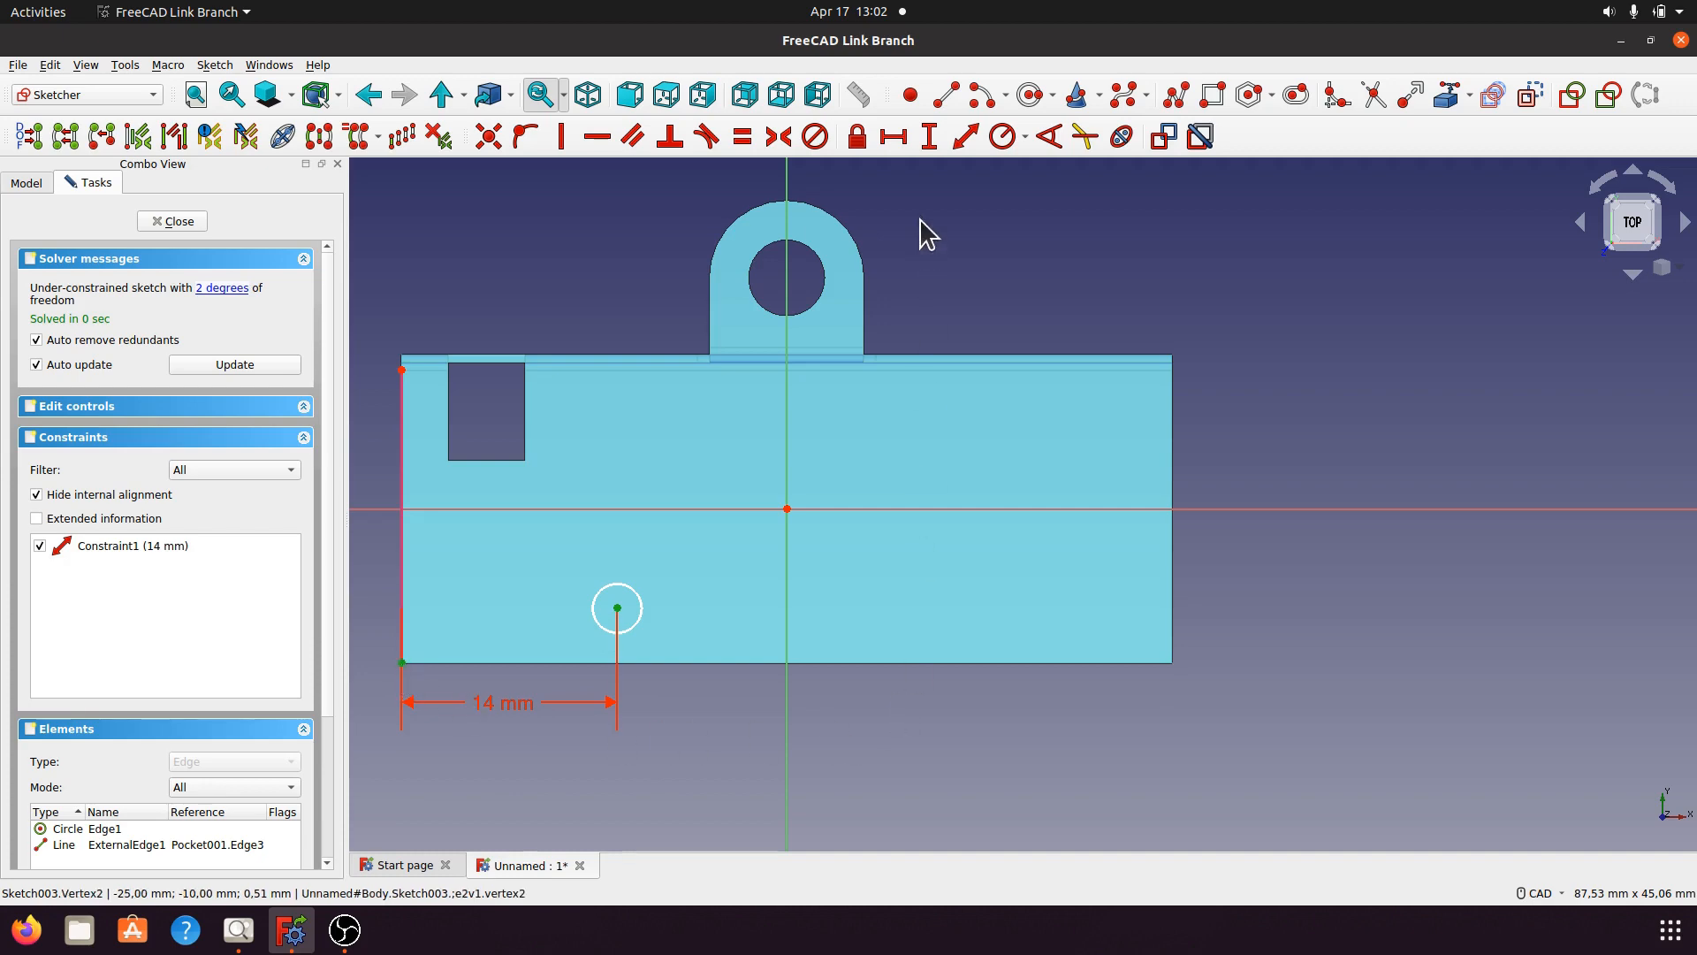
click(965, 137)
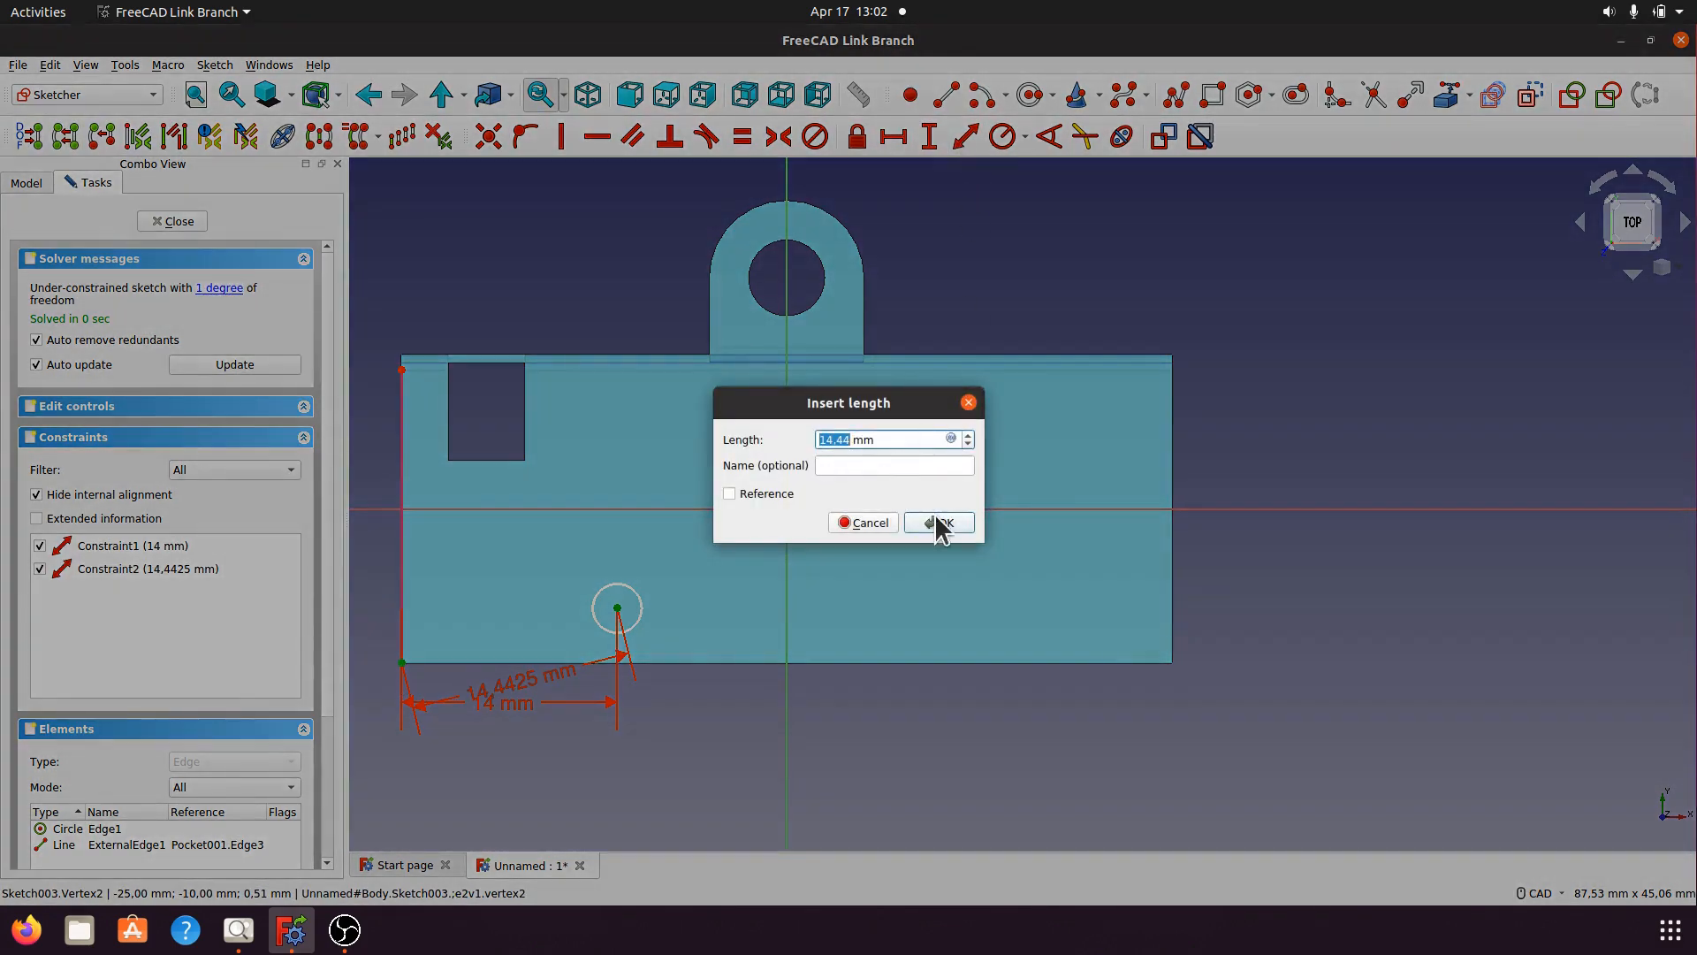
click(863, 523)
Constrain the circle's centre to a vertical distance of 4 mm from the imported edge's lower endpoint and reposition the dimension outside the part.
click(931, 138)
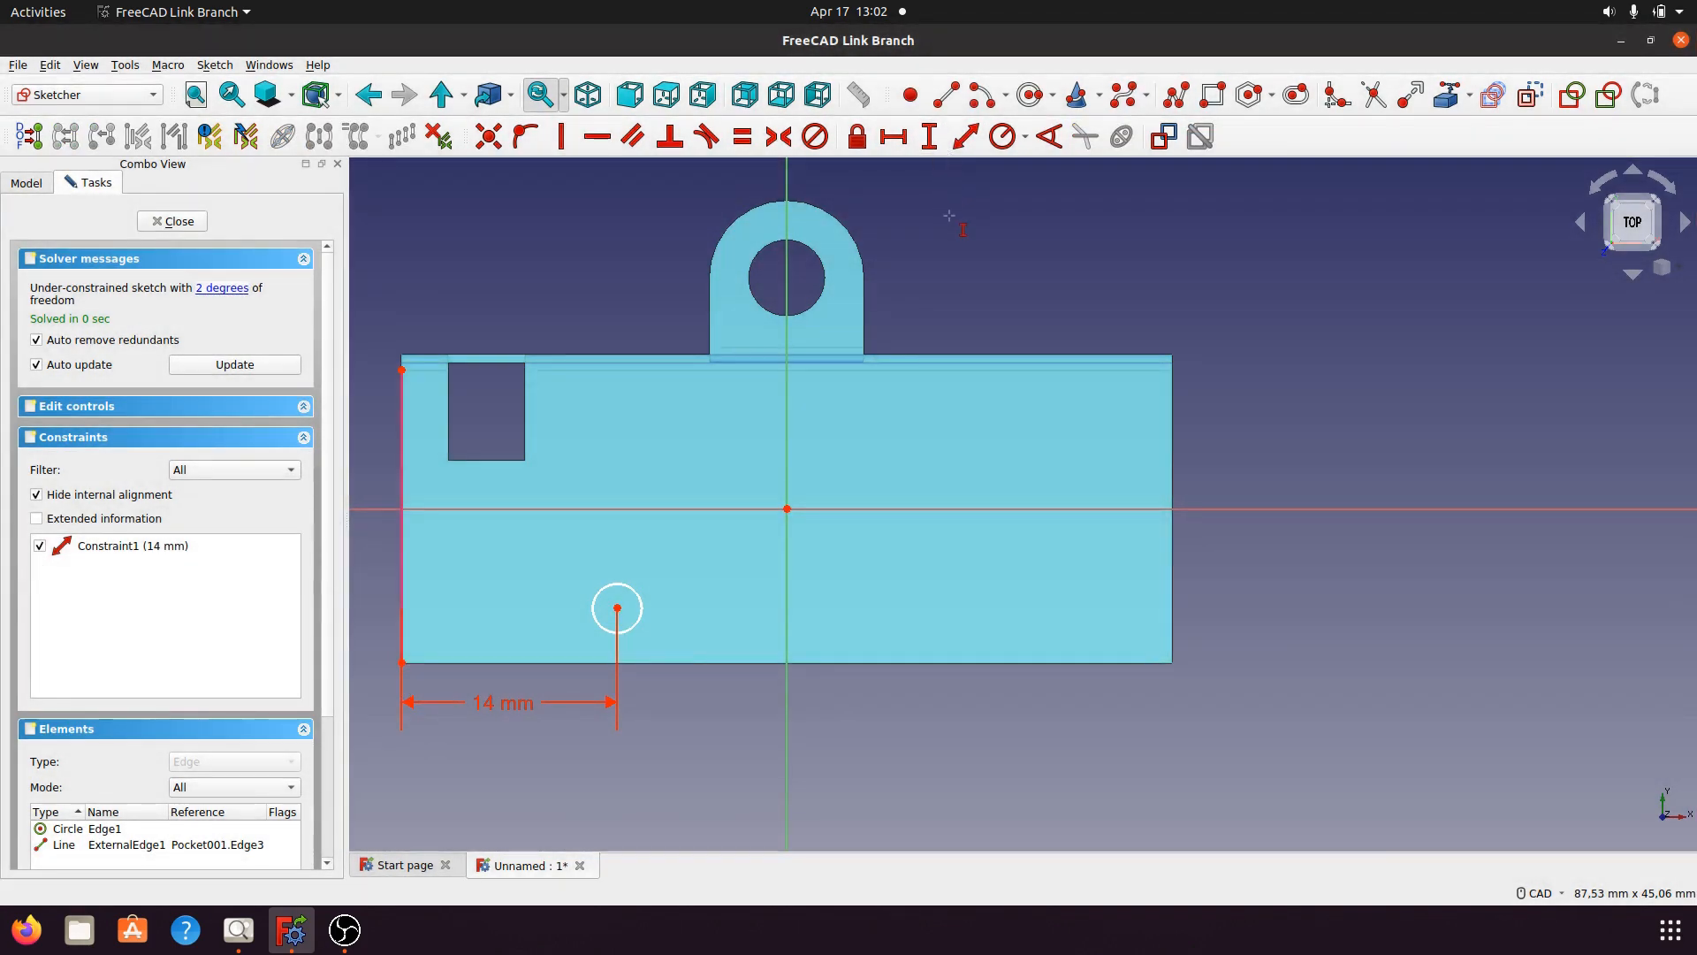
click(617, 607)
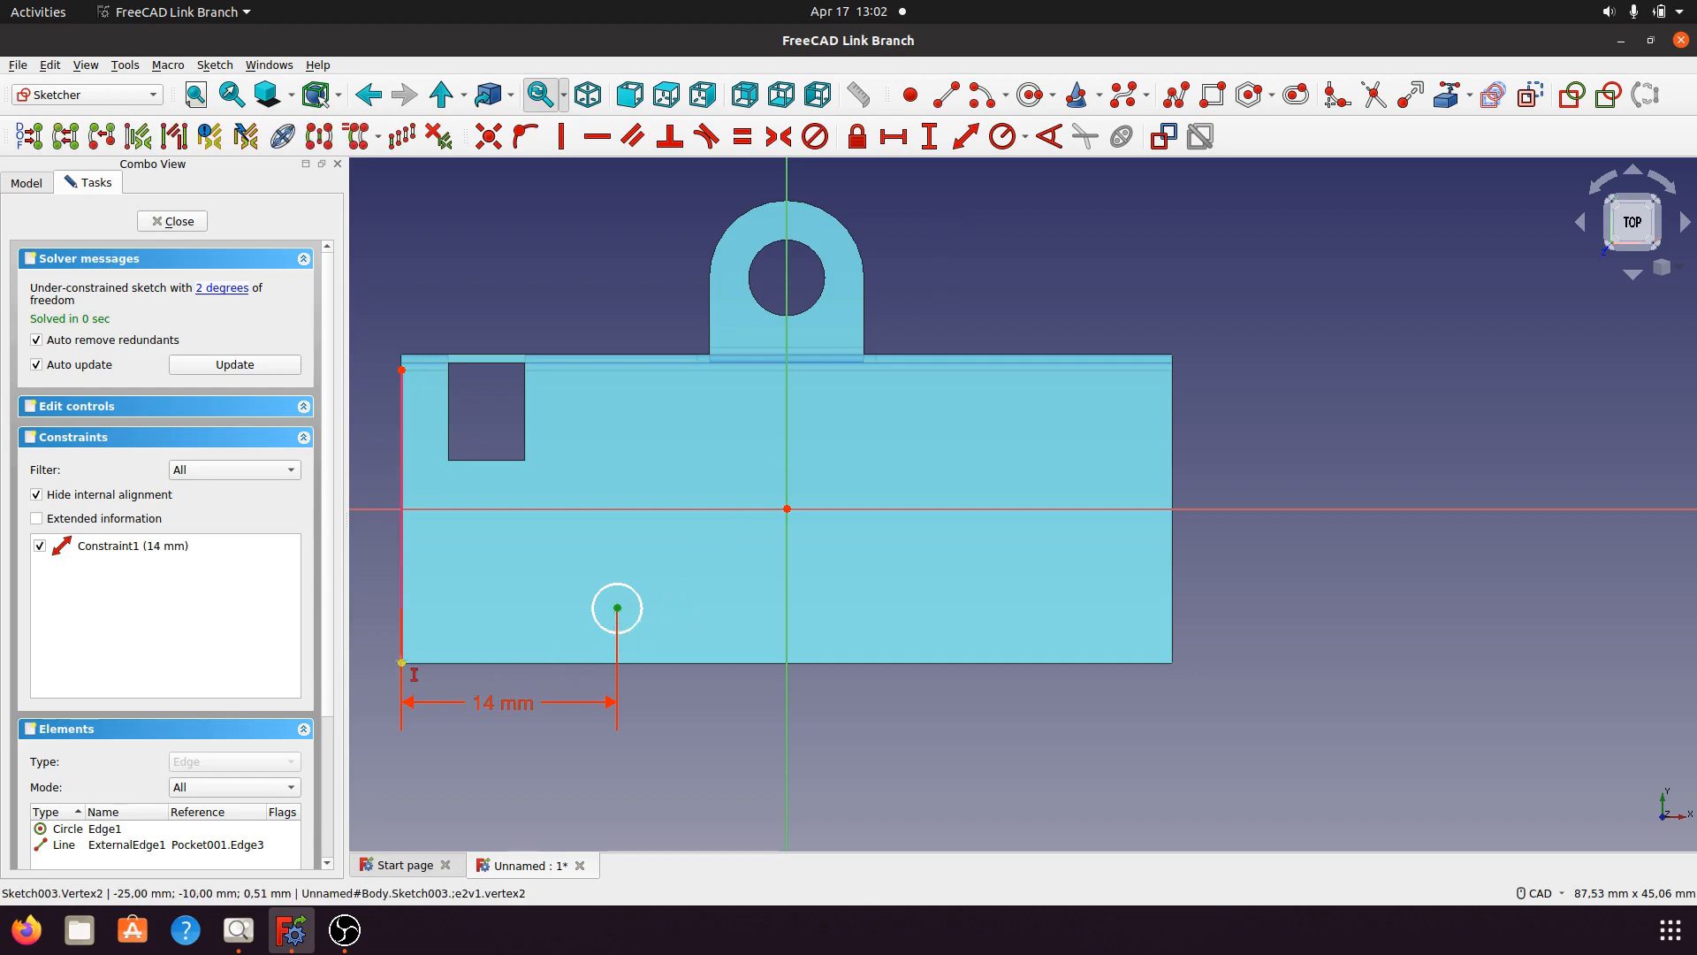
click(402, 662)
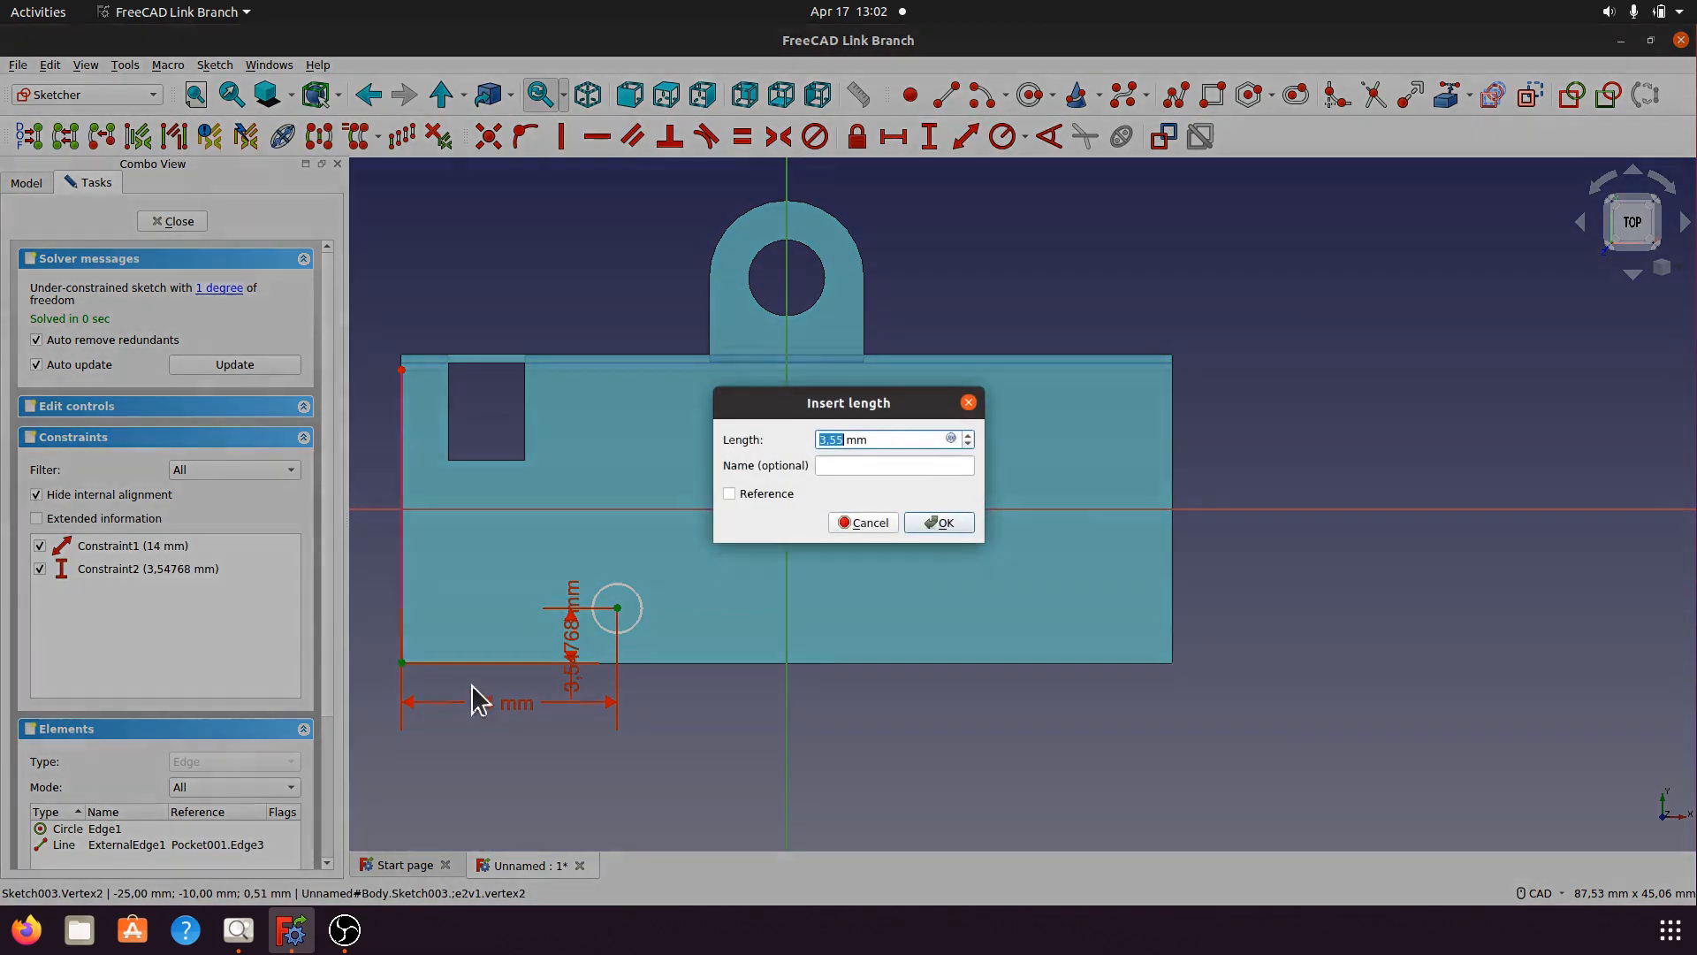
text(4)
click(935, 522)
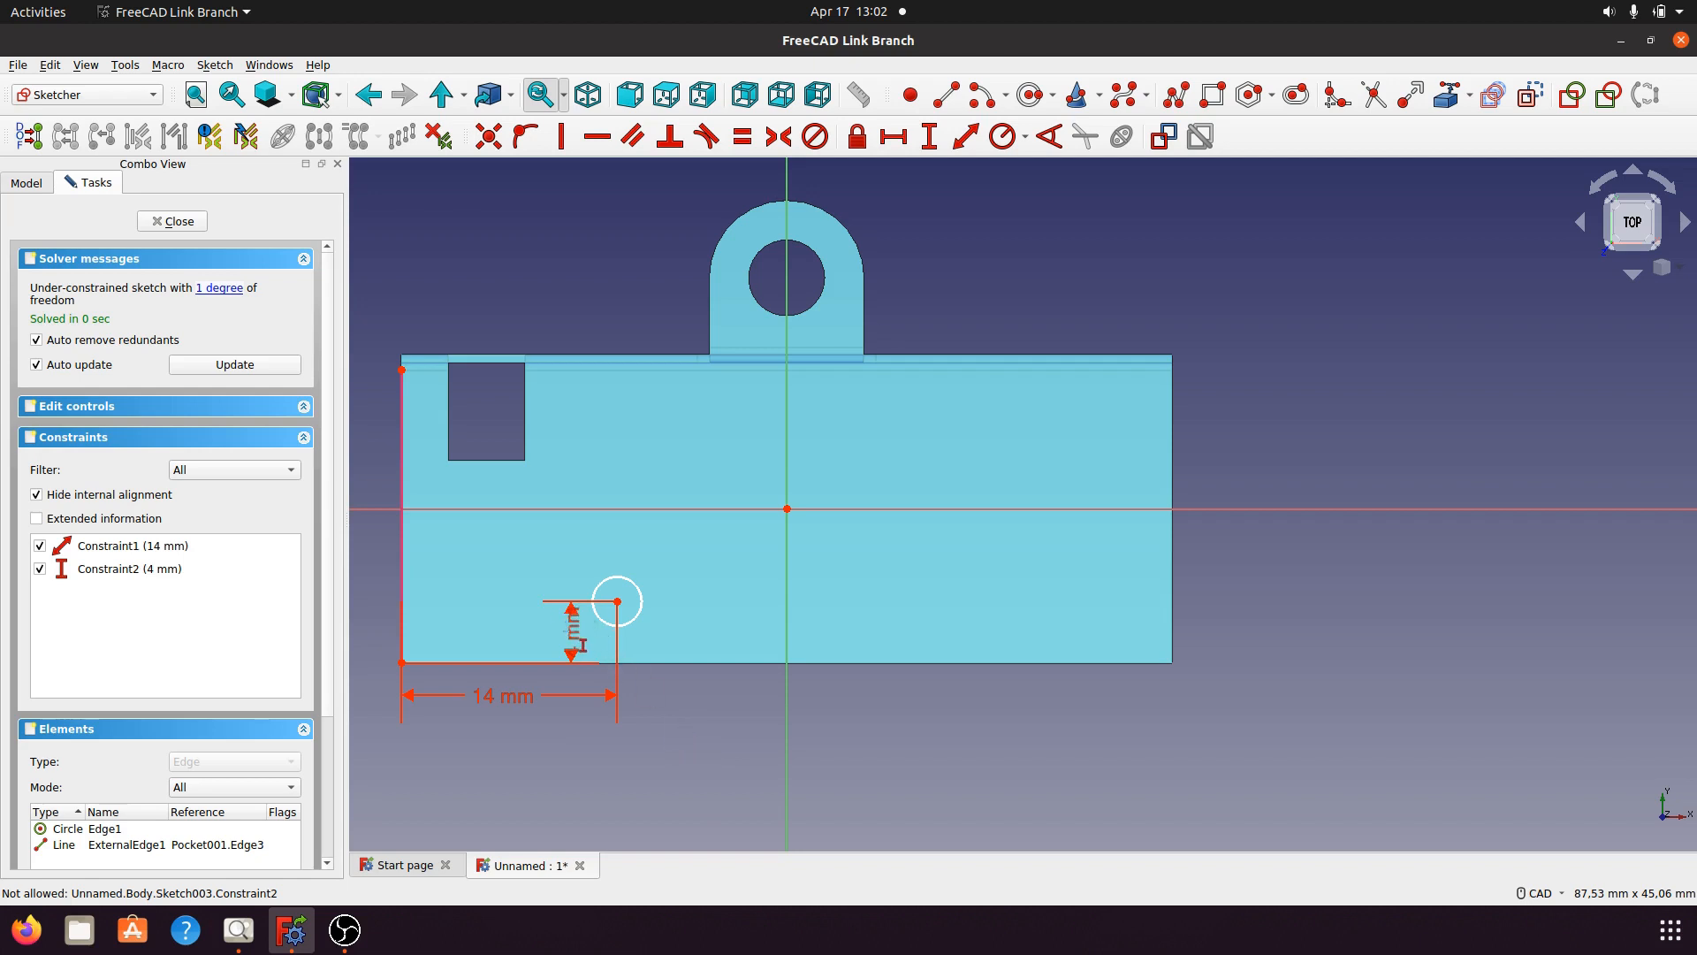
drag(576, 630, 367, 737)
middle_drag(812, 690, 920, 667)
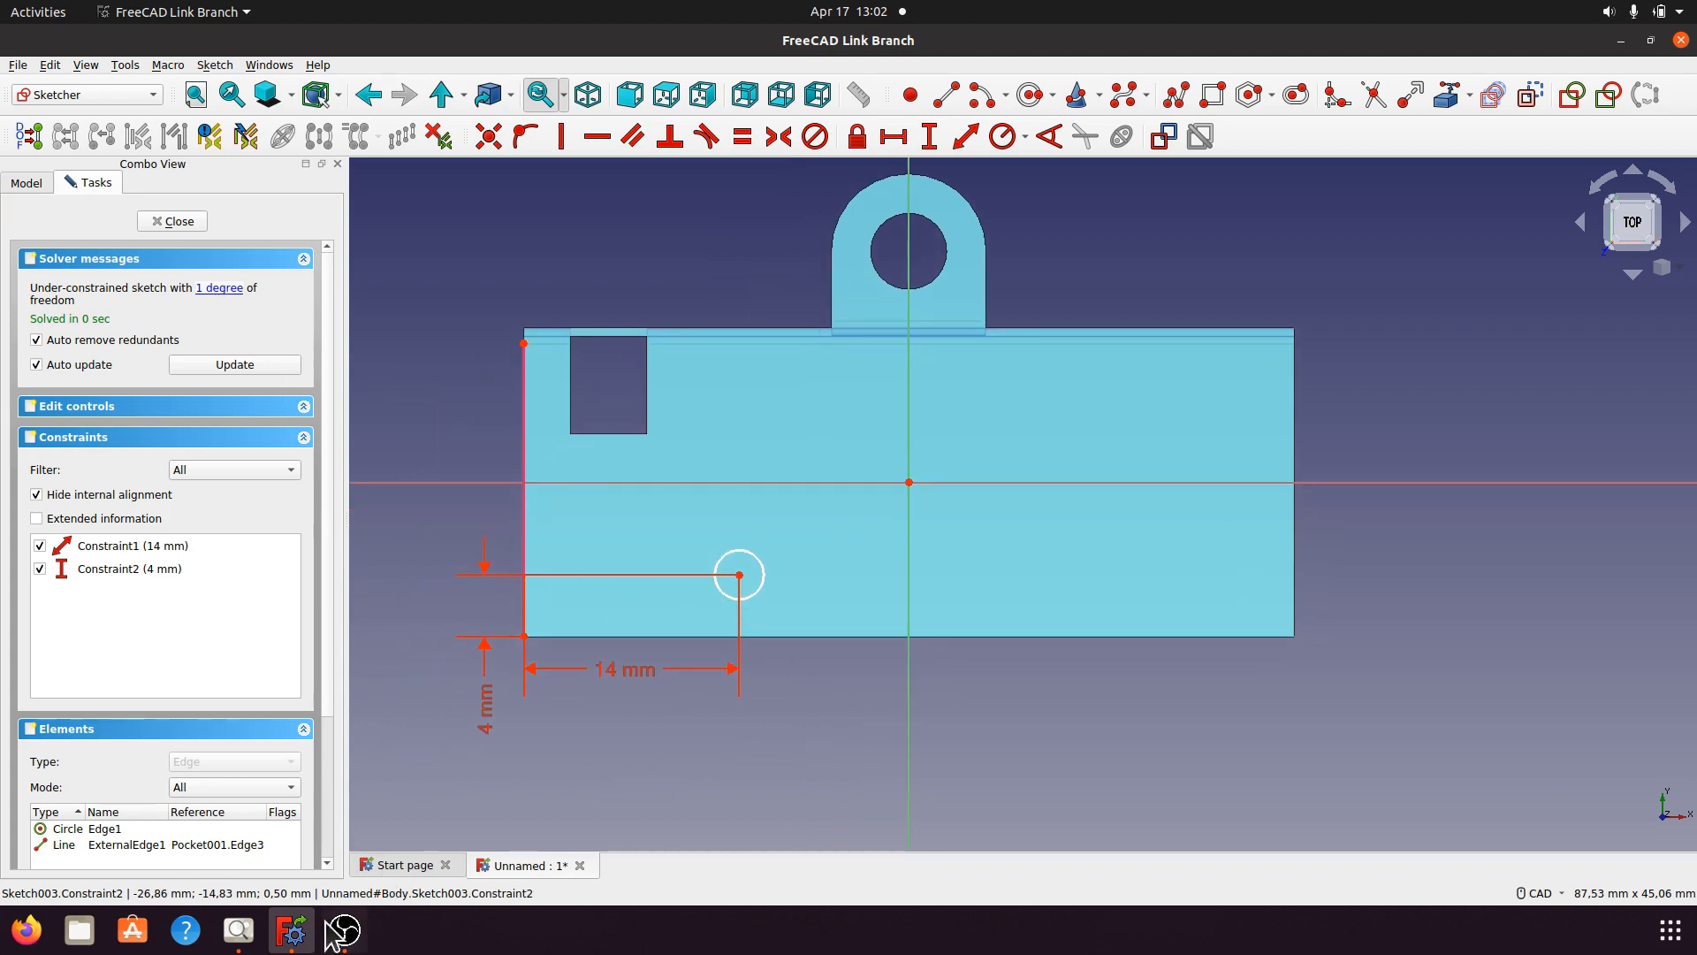
Check the hole size in the Practice 07 drawing, constrain the circle's diameter to 3 mm and reposition the dimension beside the circle.
click(232, 939)
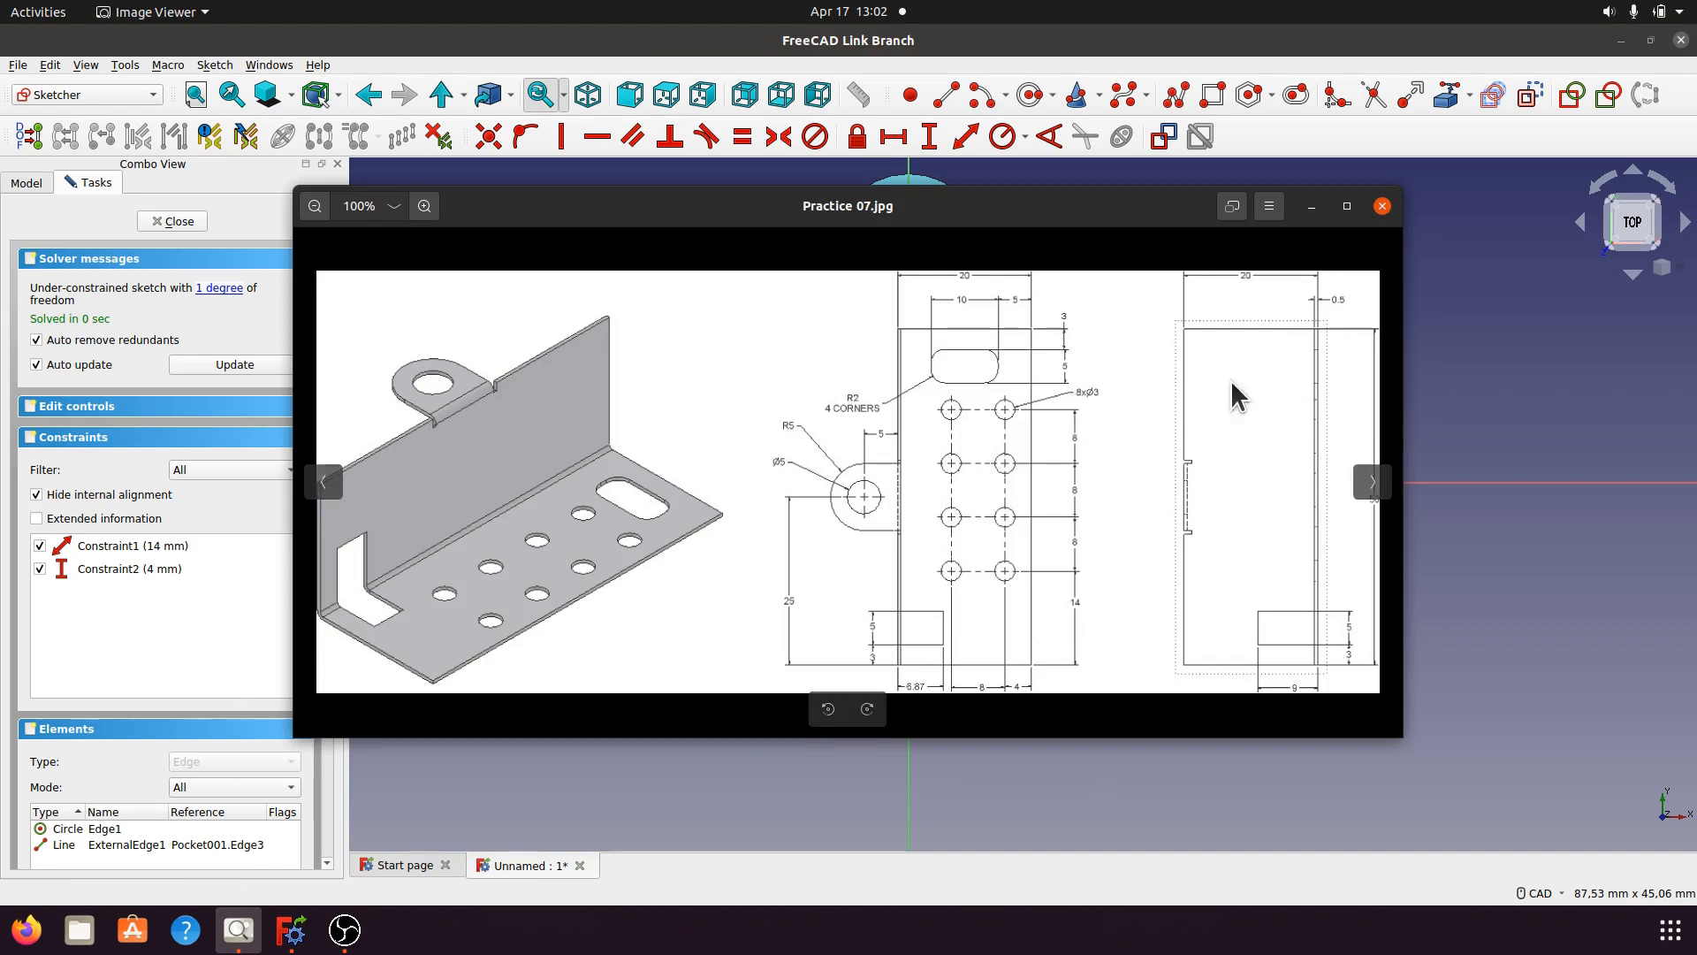
click(1312, 209)
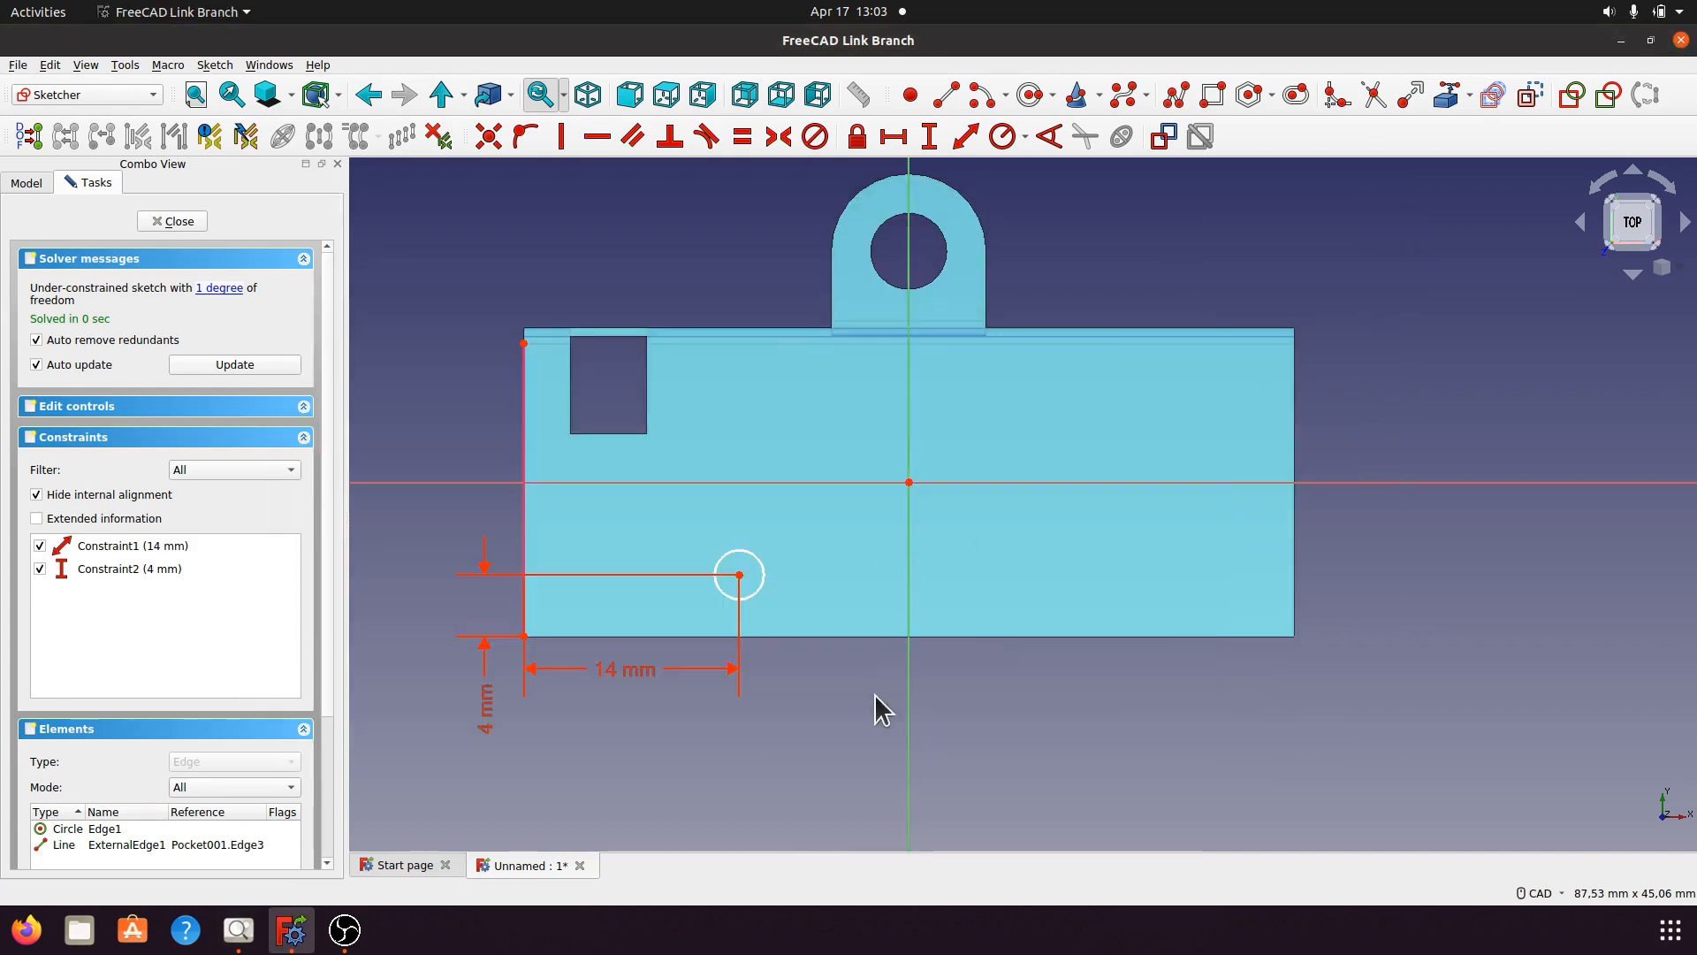
click(761, 587)
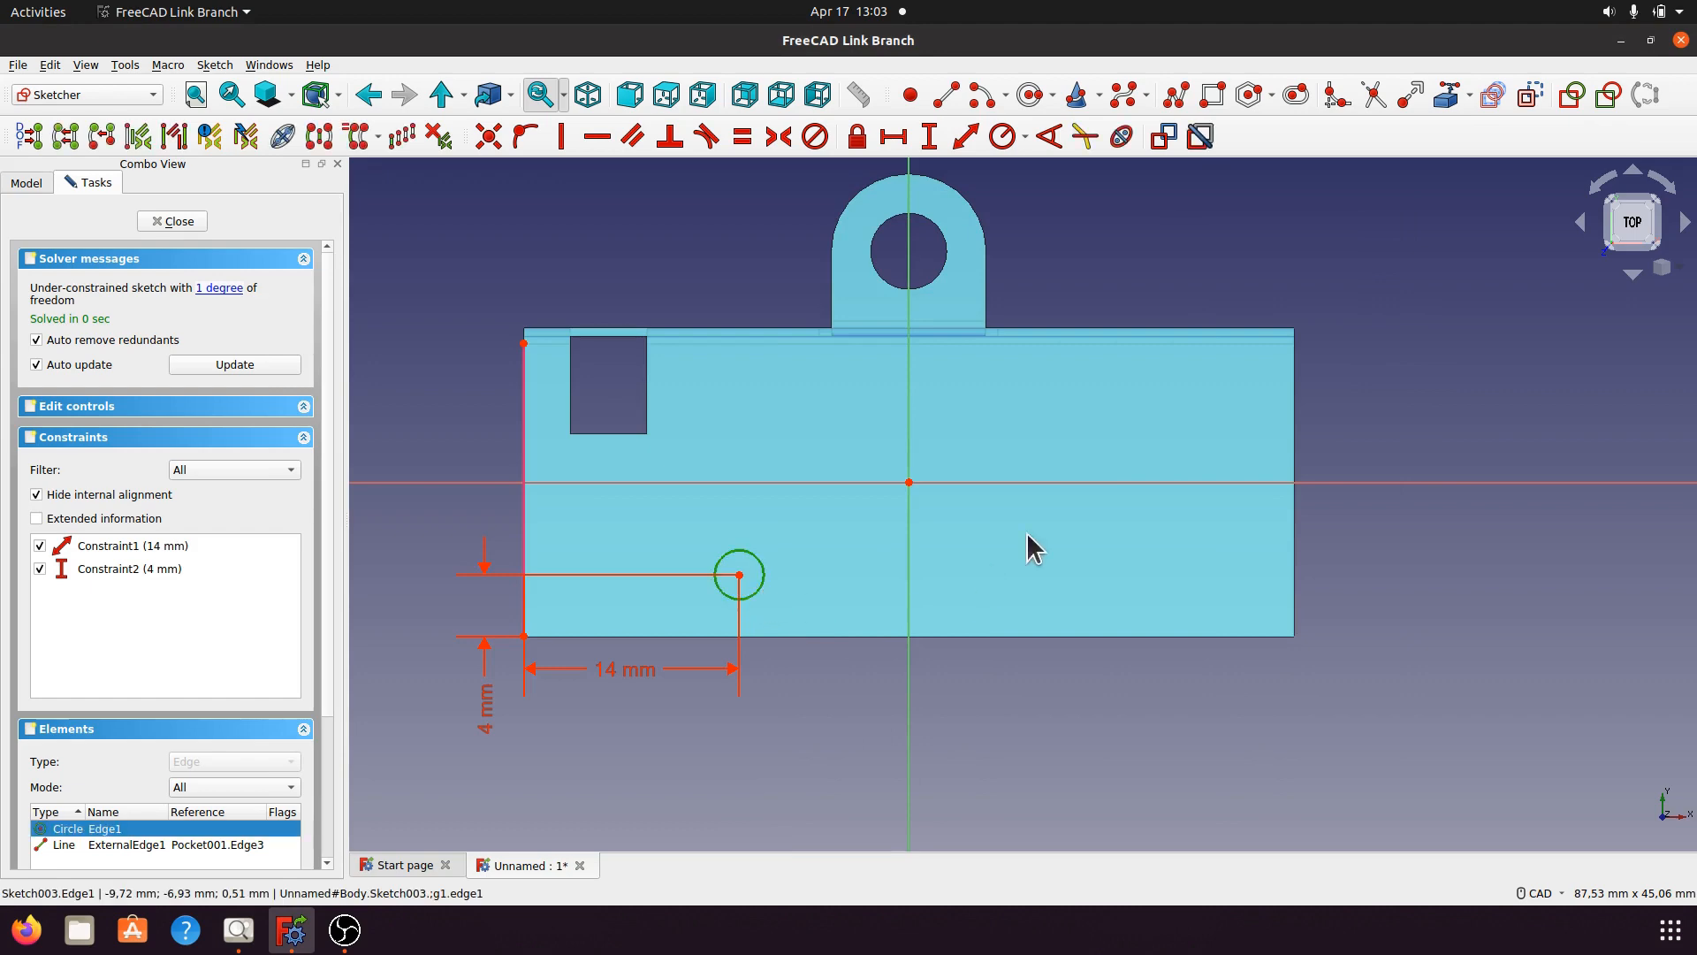
click(1026, 137)
click(1056, 182)
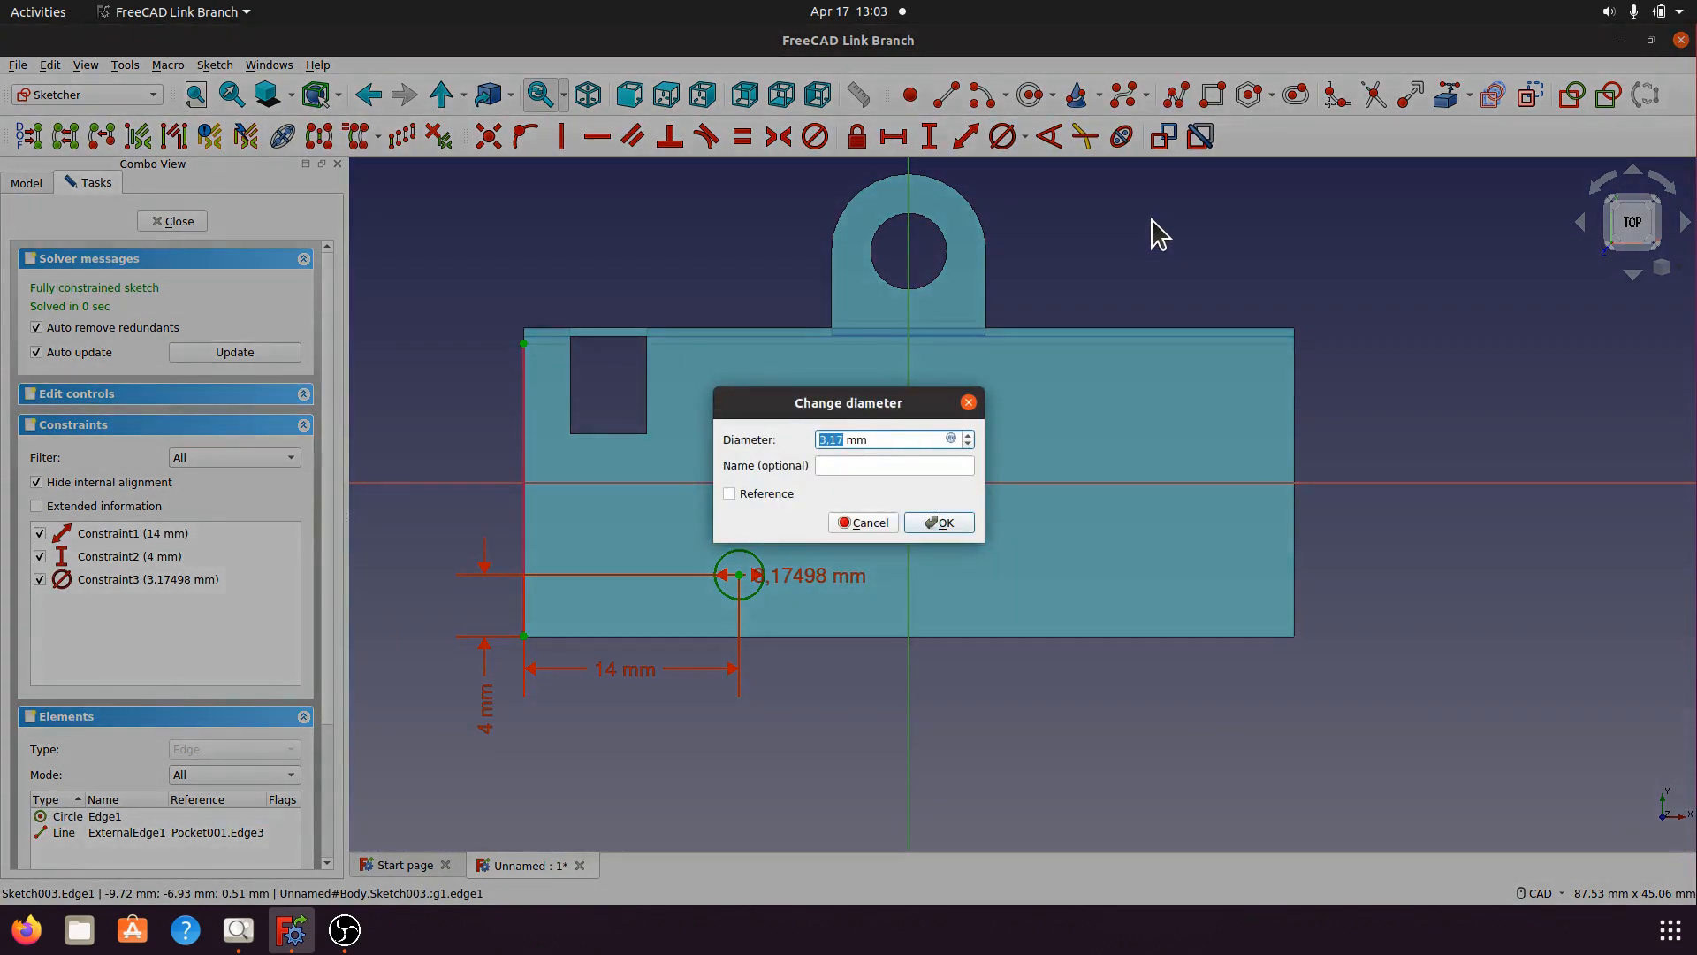
text(3)
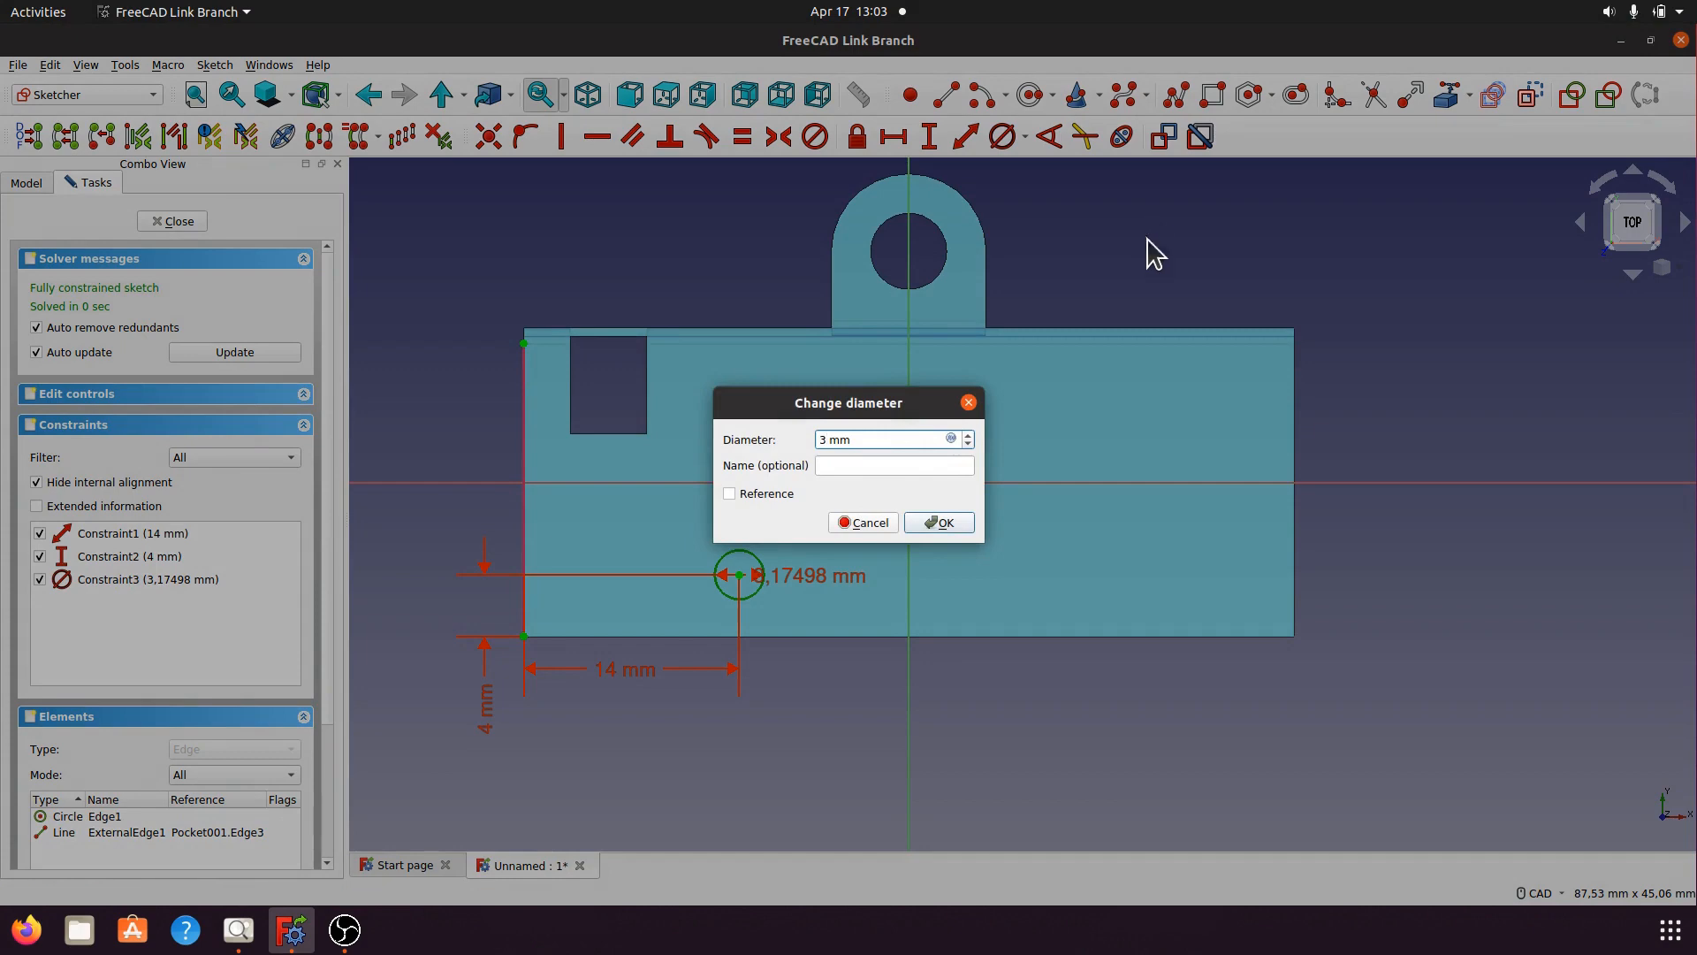
click(940, 522)
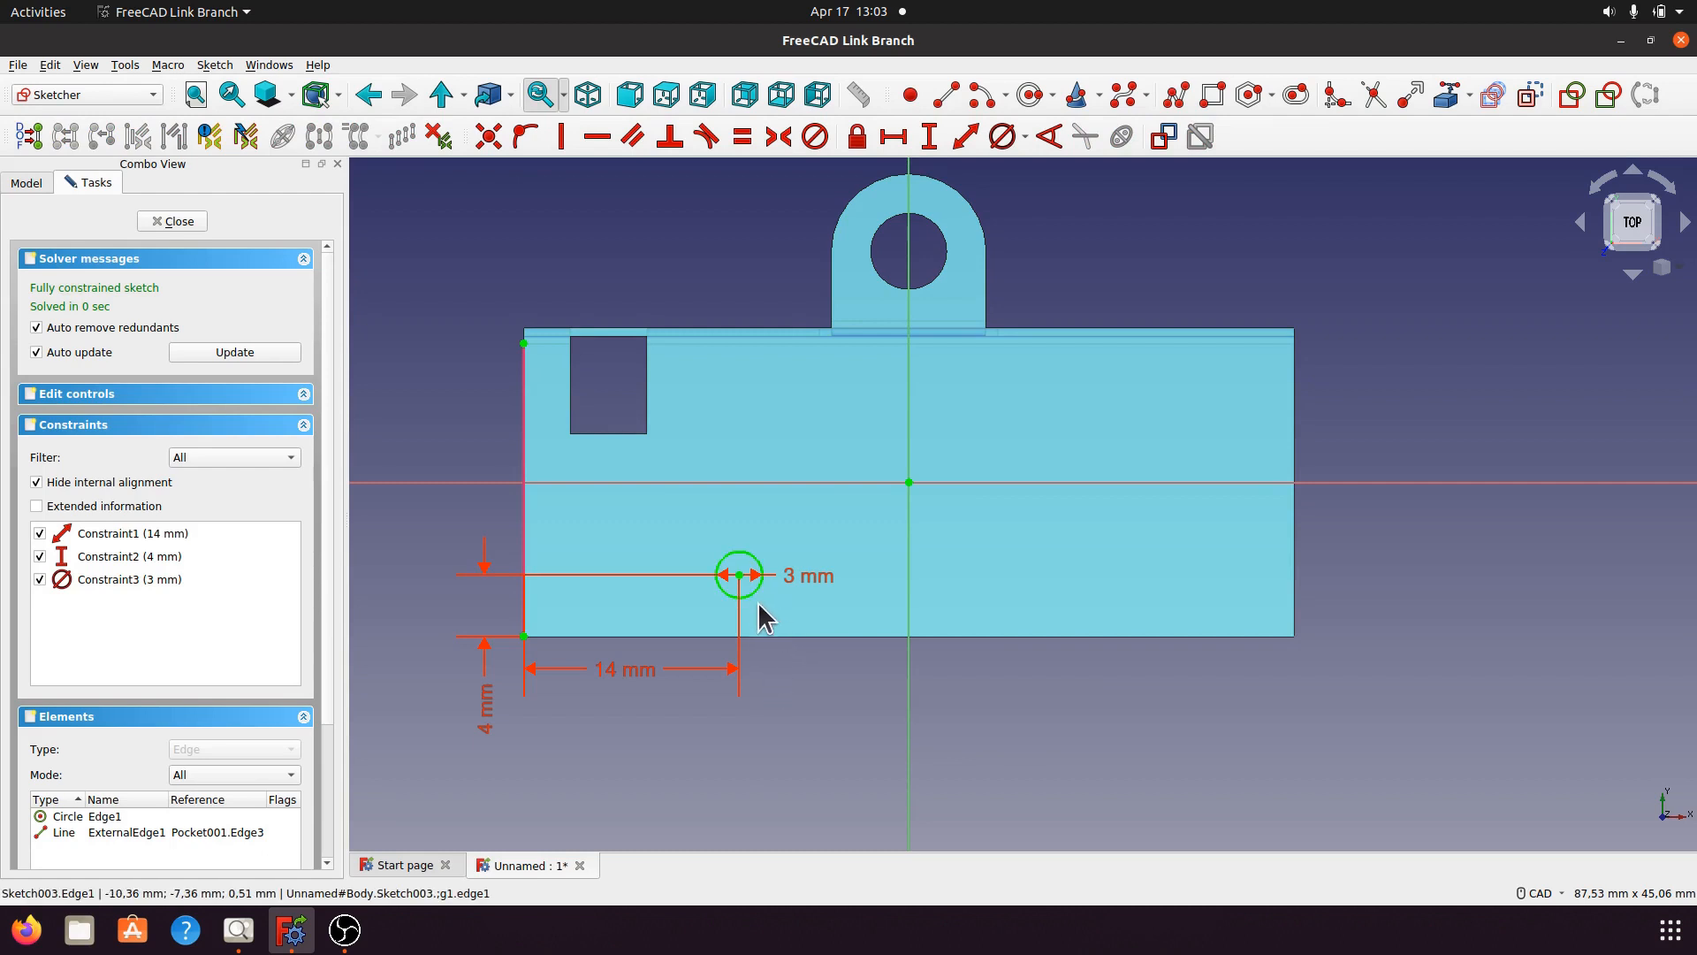
drag(806, 571, 813, 535)
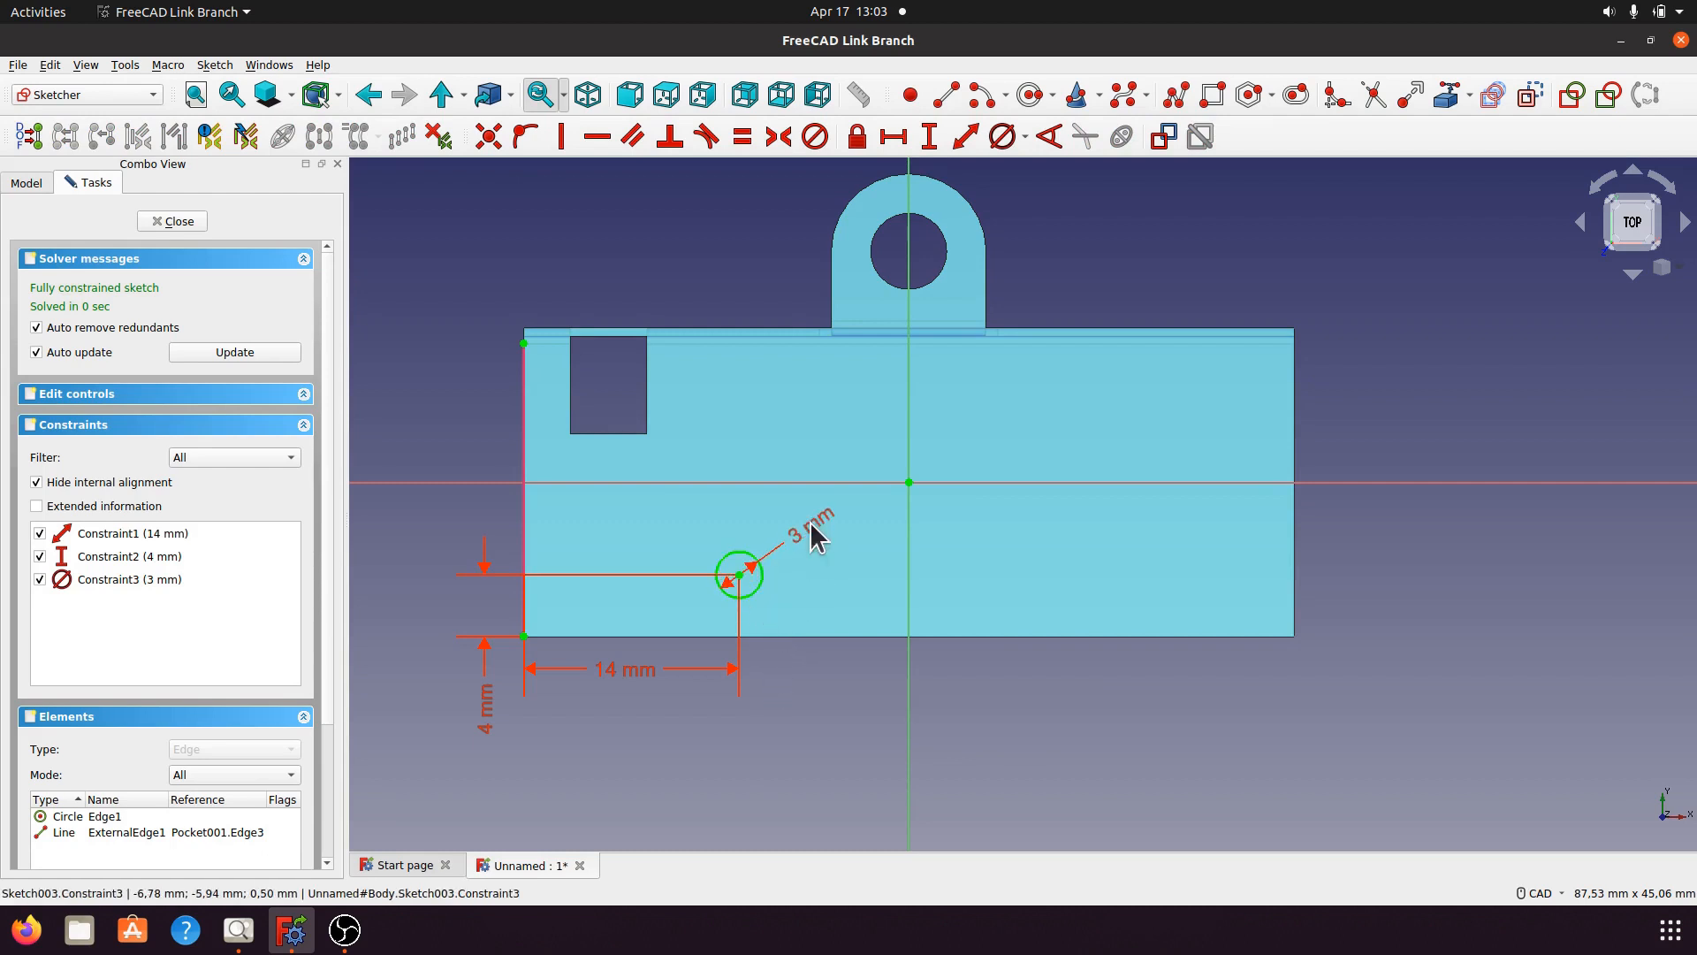
Finish the sketch and cut the circle through the base flange as a pocket of type To first.
click(173, 222)
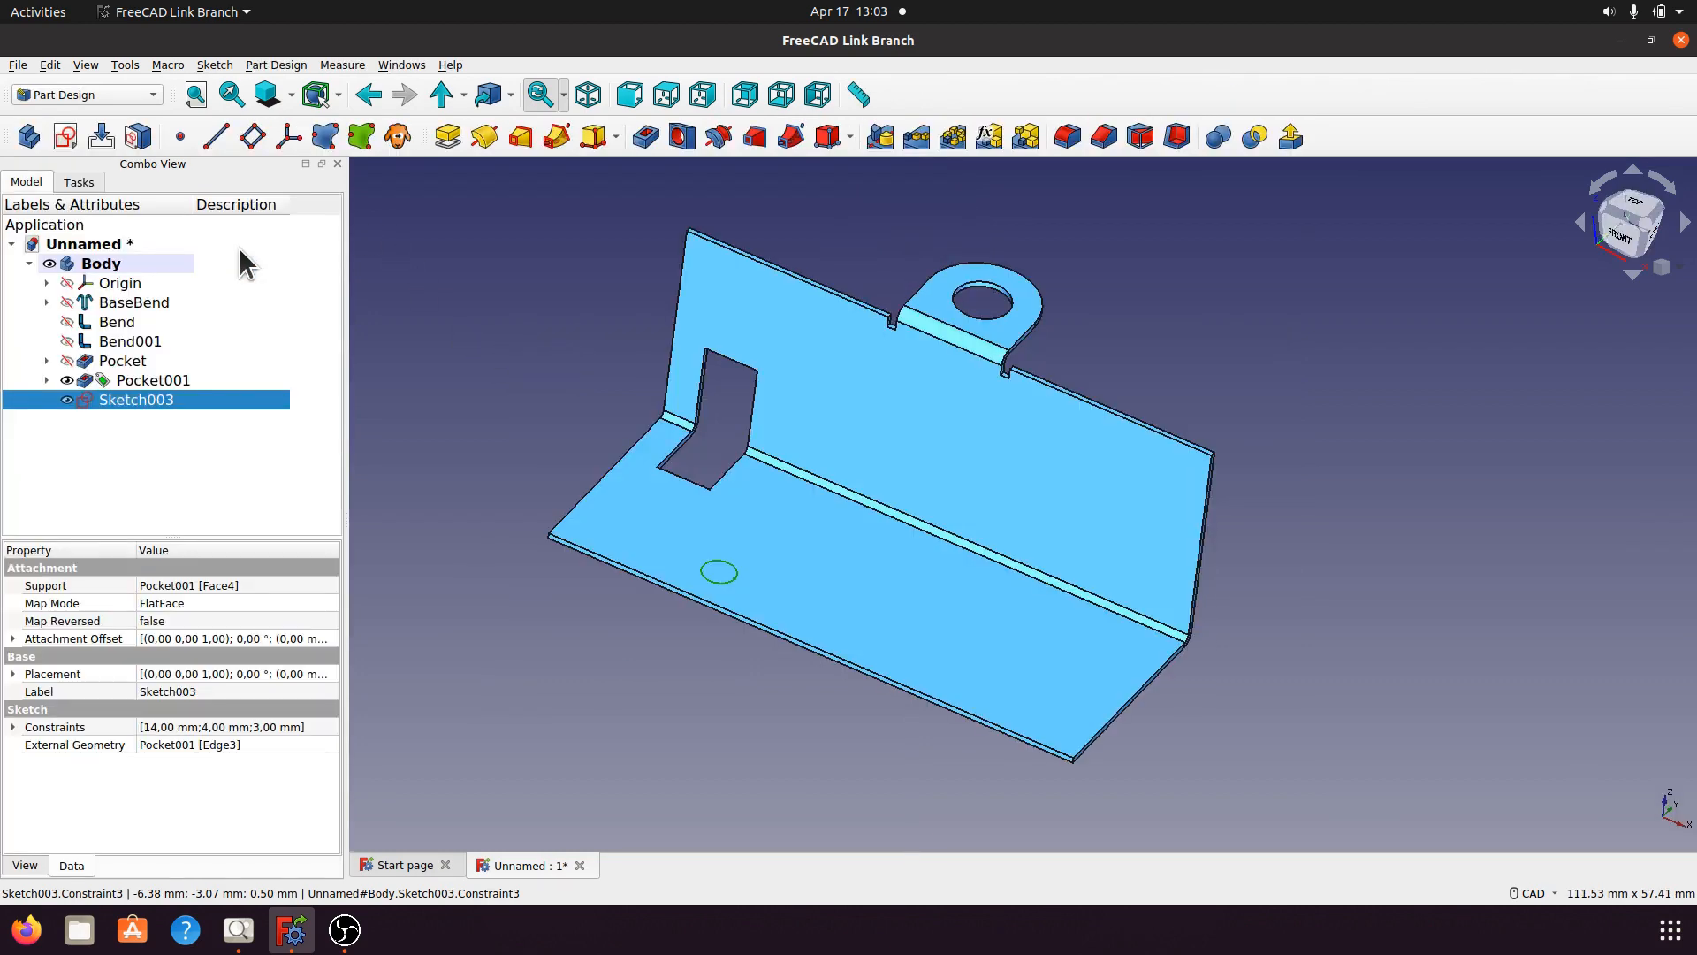
click(646, 136)
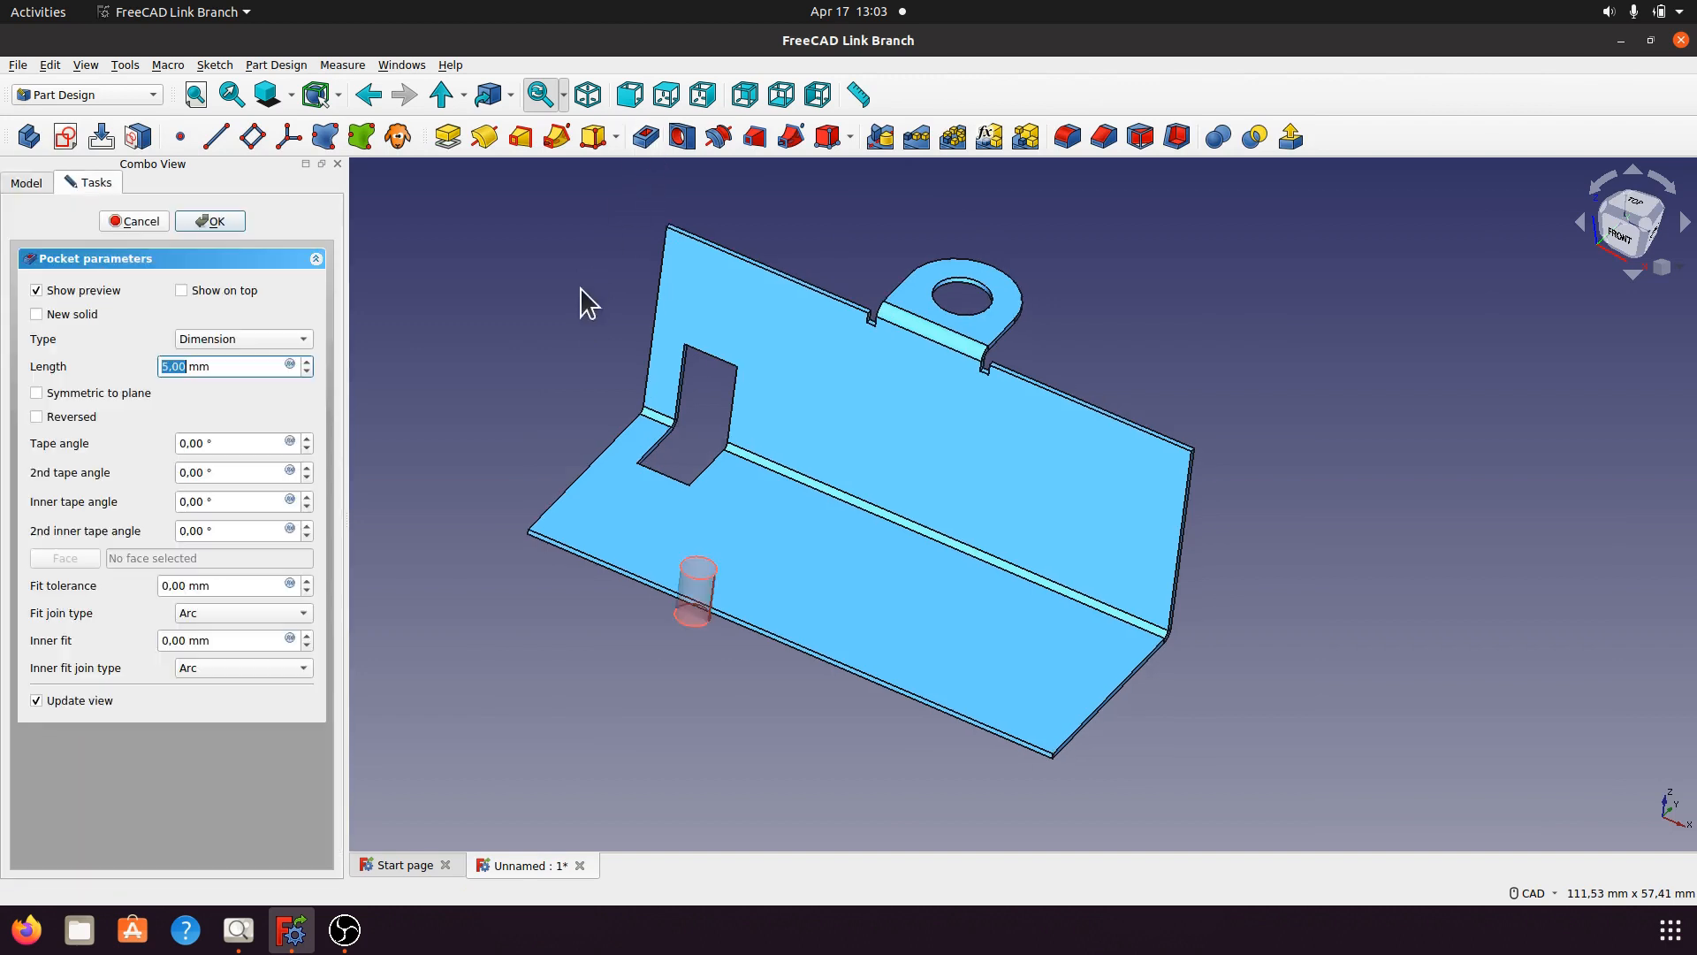
click(302, 339)
click(244, 380)
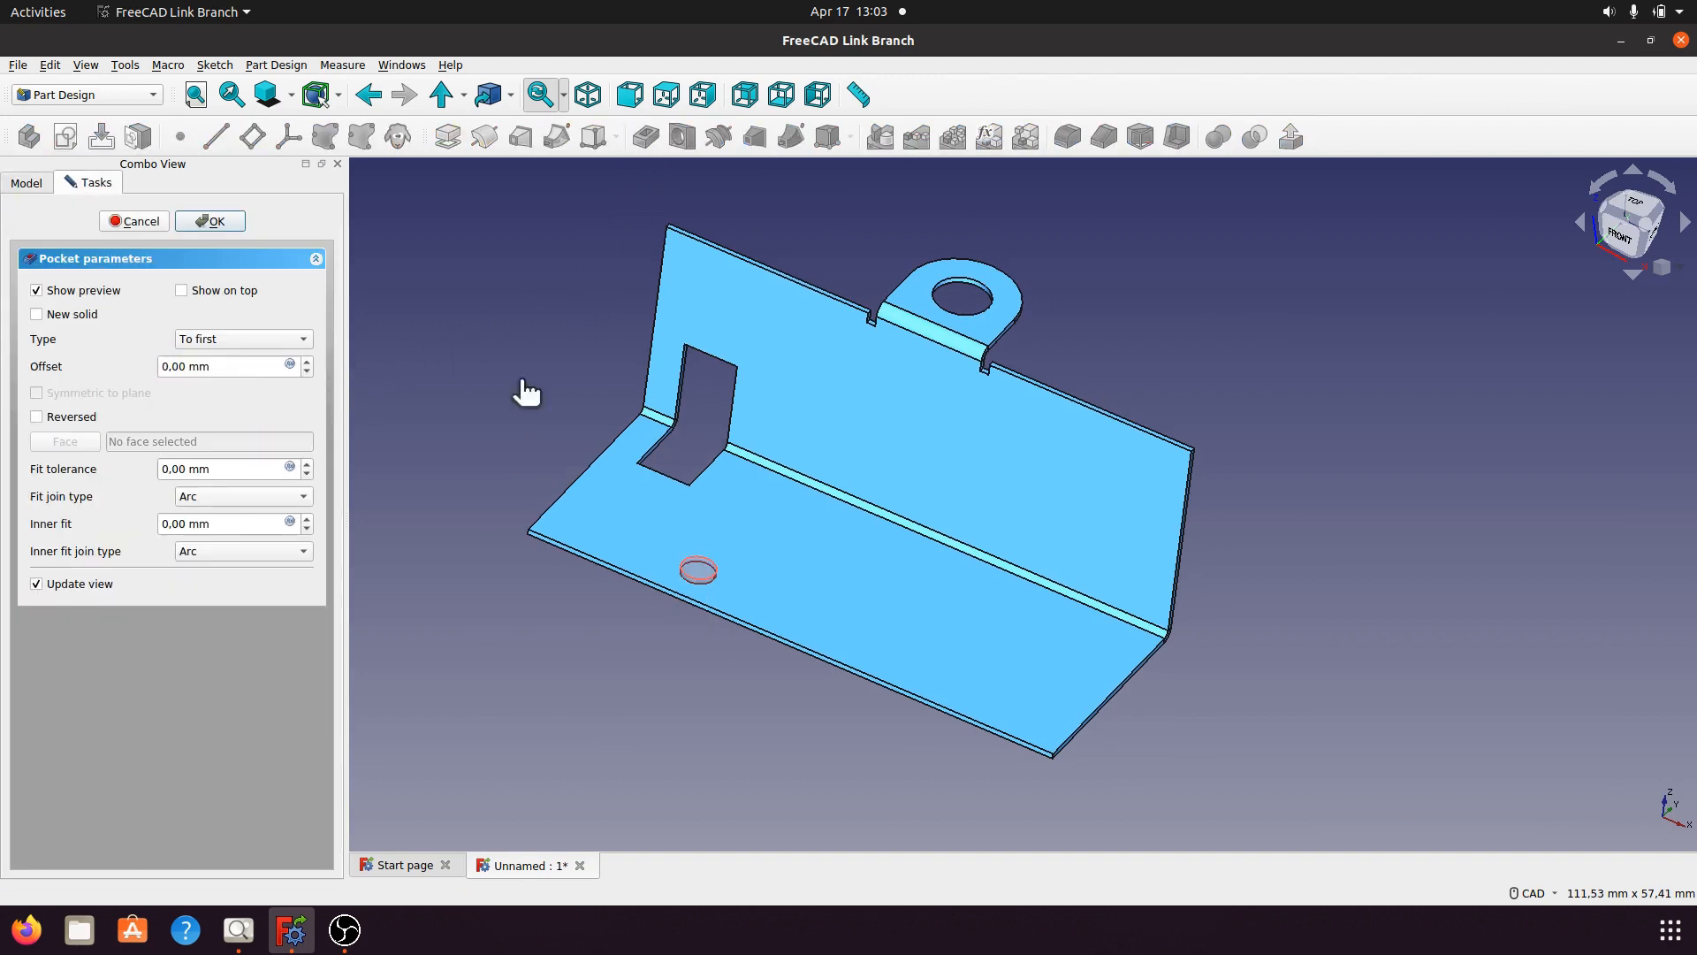
click(239, 220)
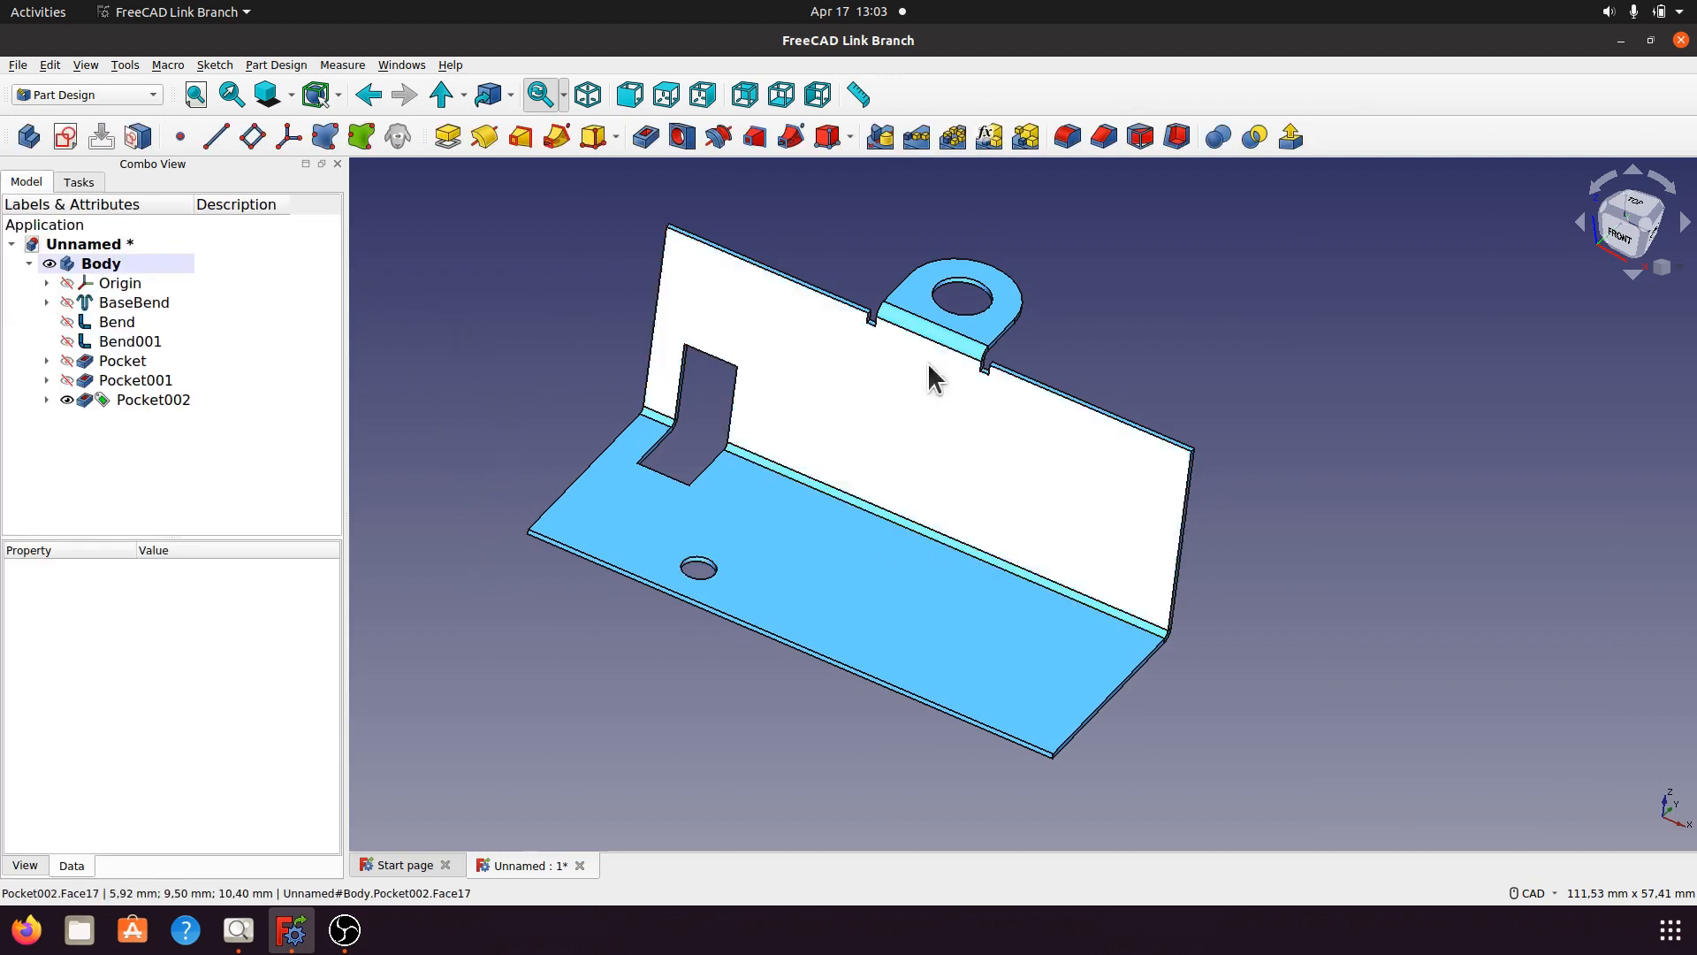
Start a linear pattern of the round hole pocket along the base X axis with 3 occurrences over a length of 8 mm, consulting the drawing.
click(588, 97)
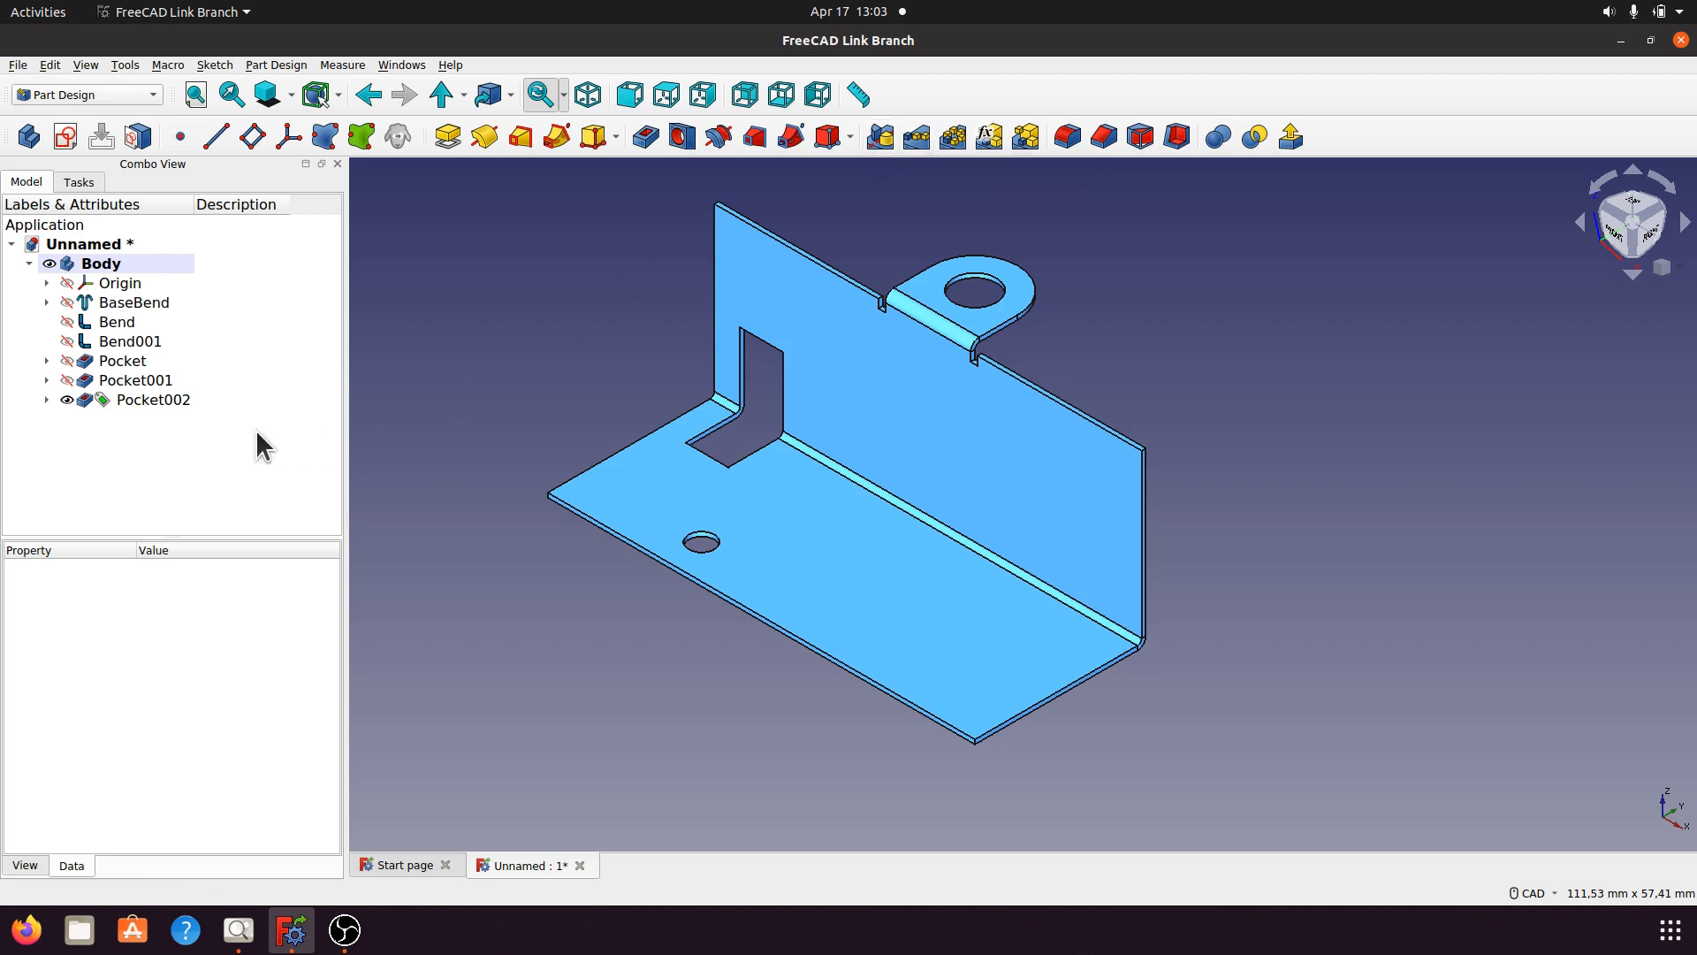
click(916, 140)
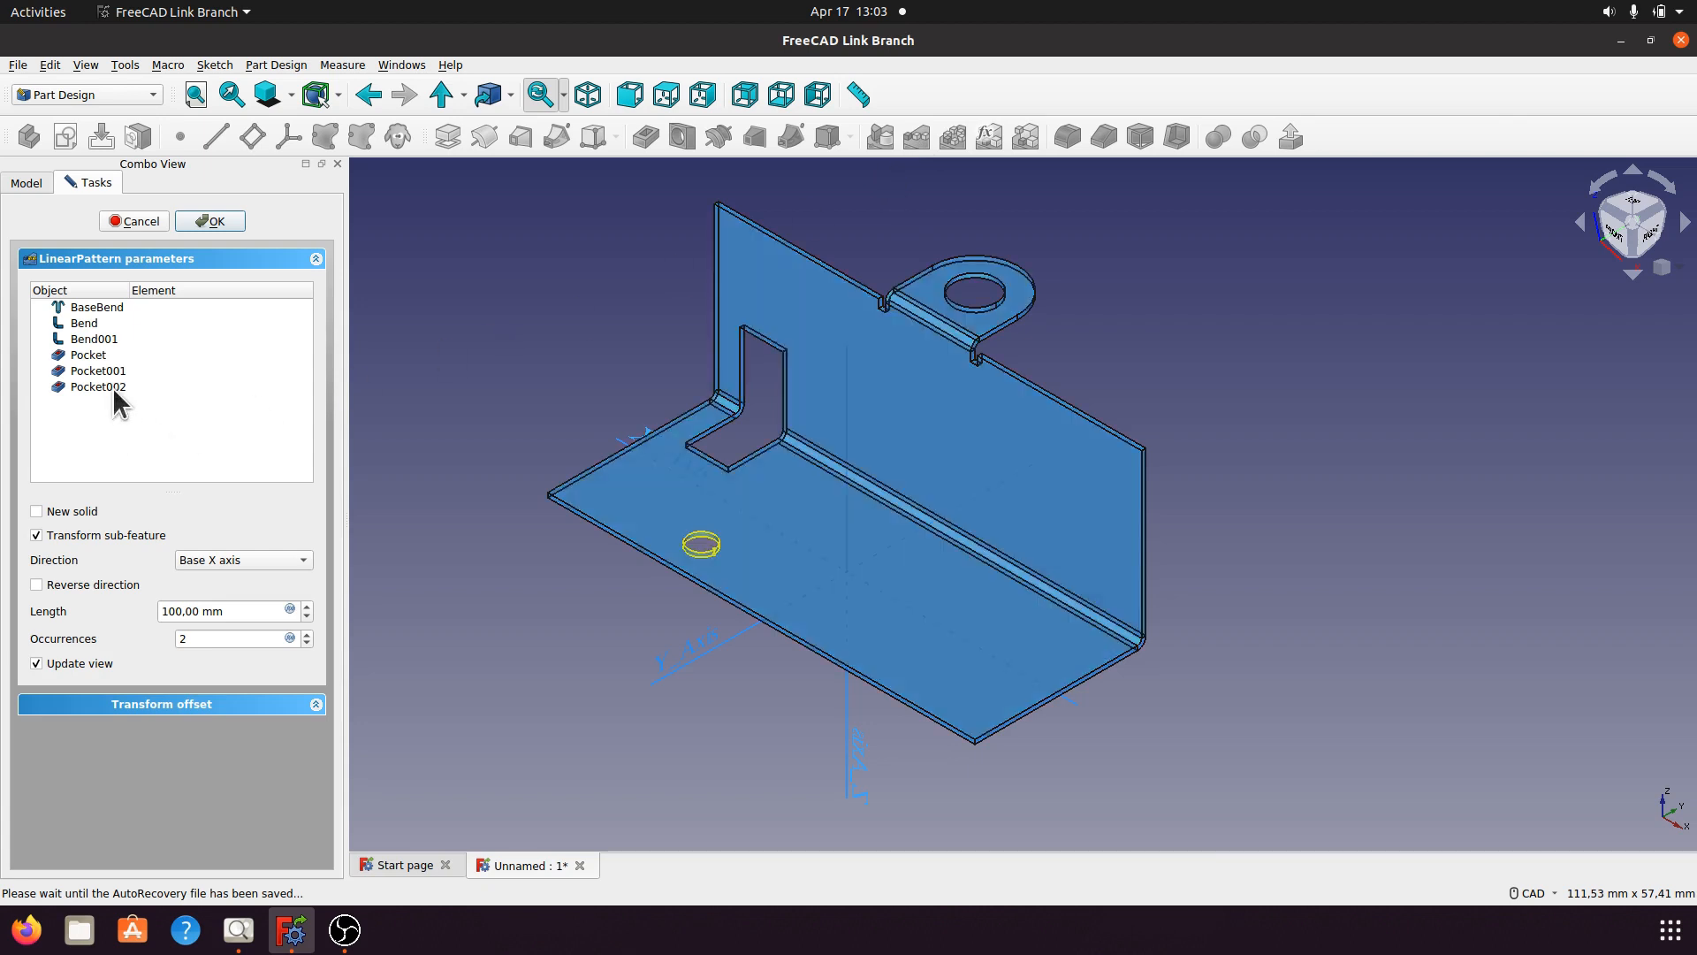
click(114, 387)
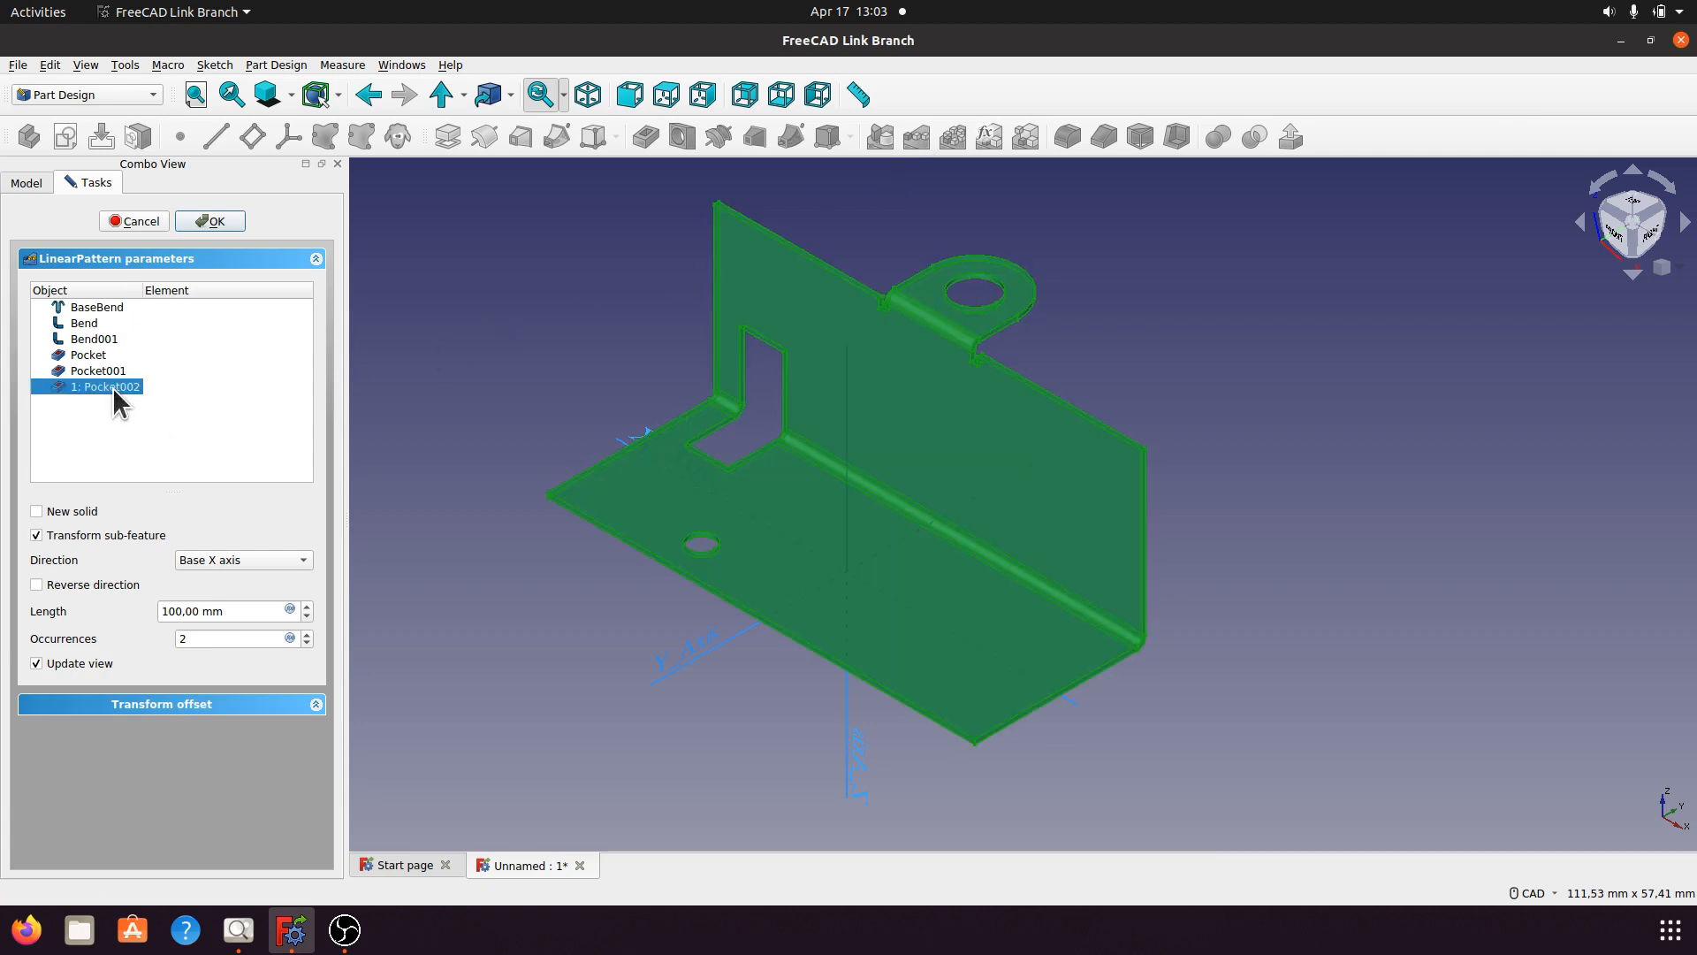
click(485, 407)
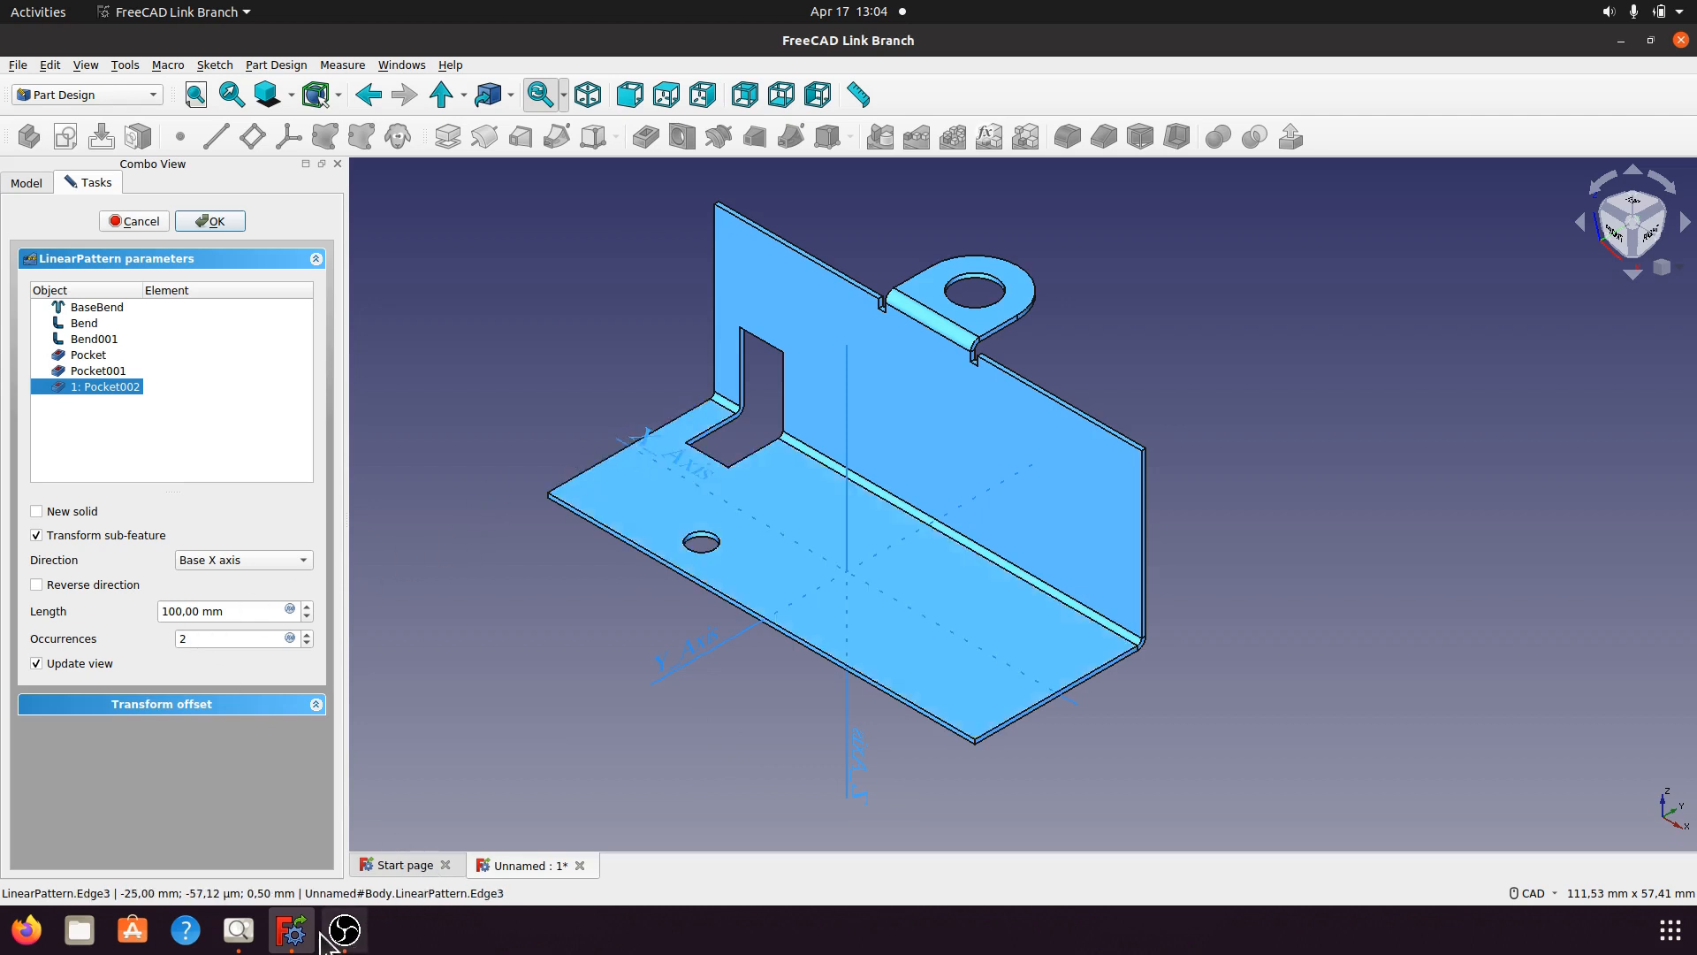
click(238, 930)
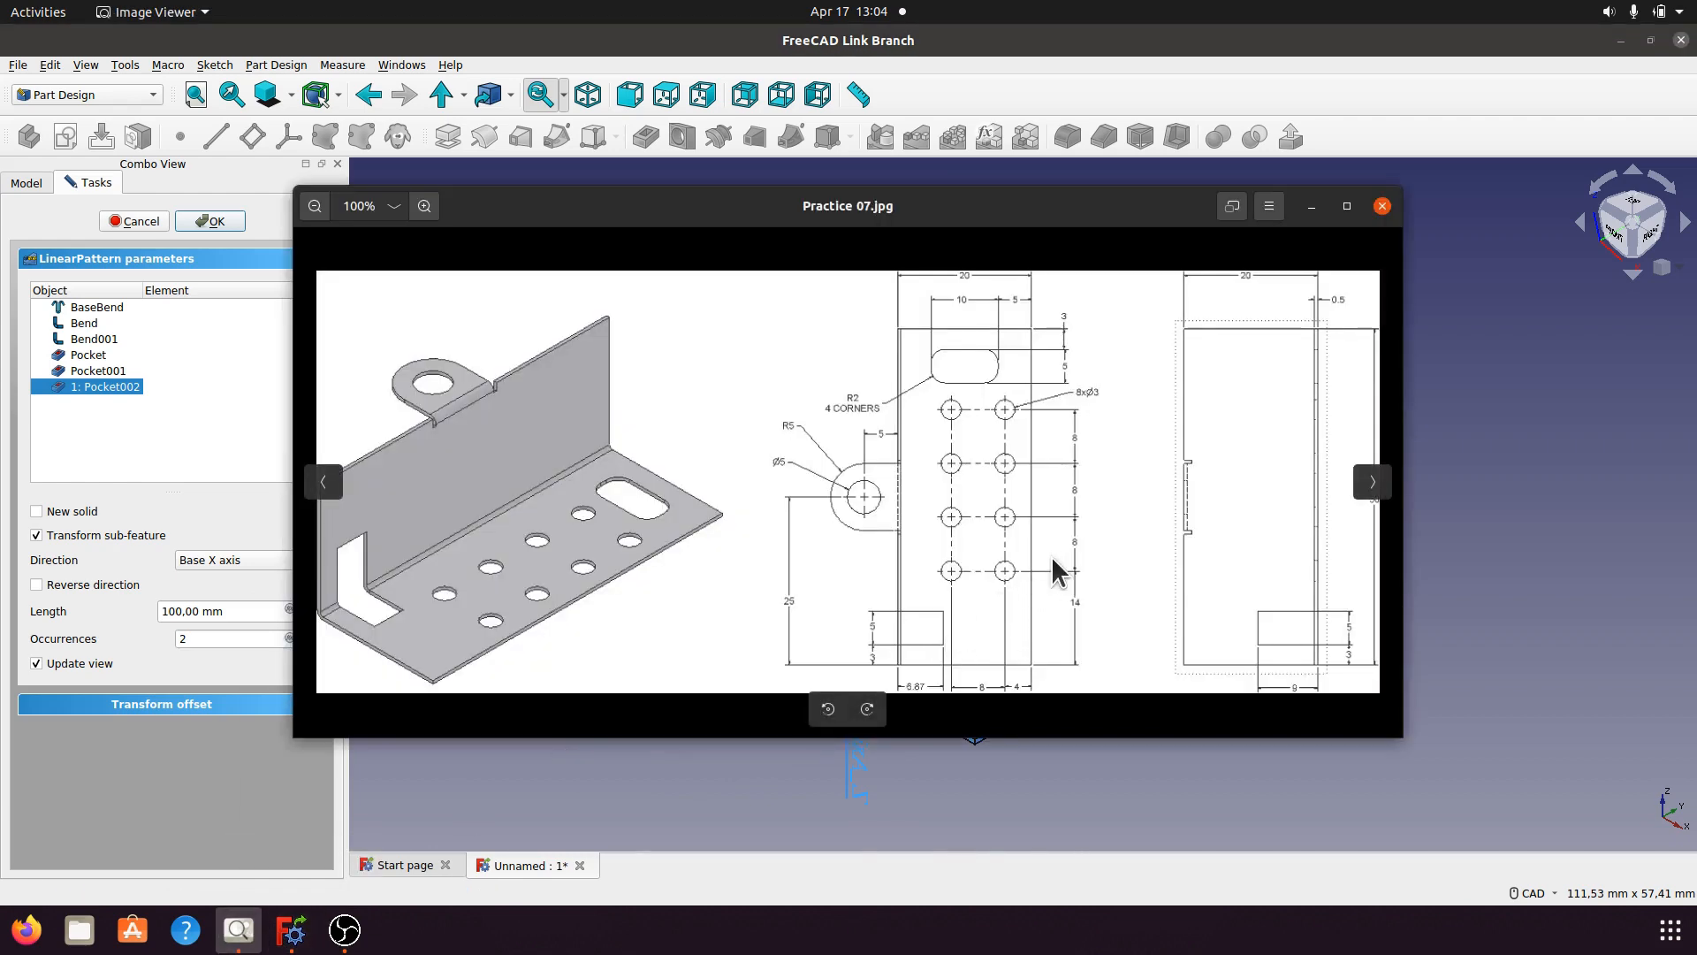
click(1313, 208)
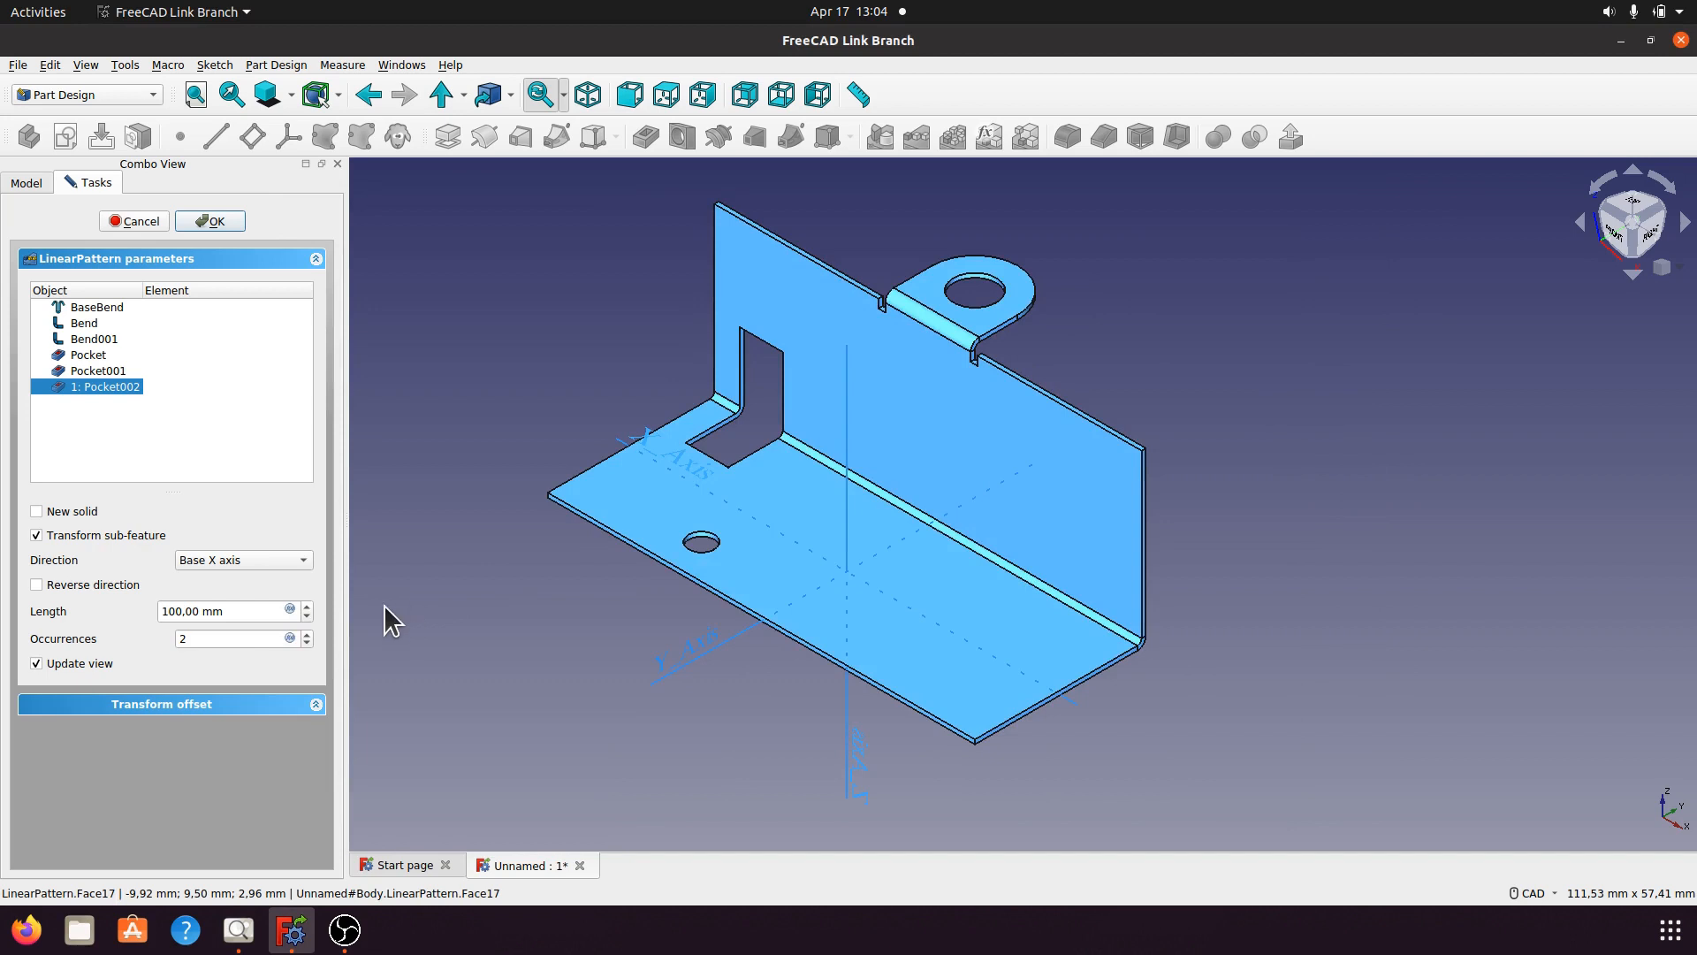
double_click(183, 641)
text(3)
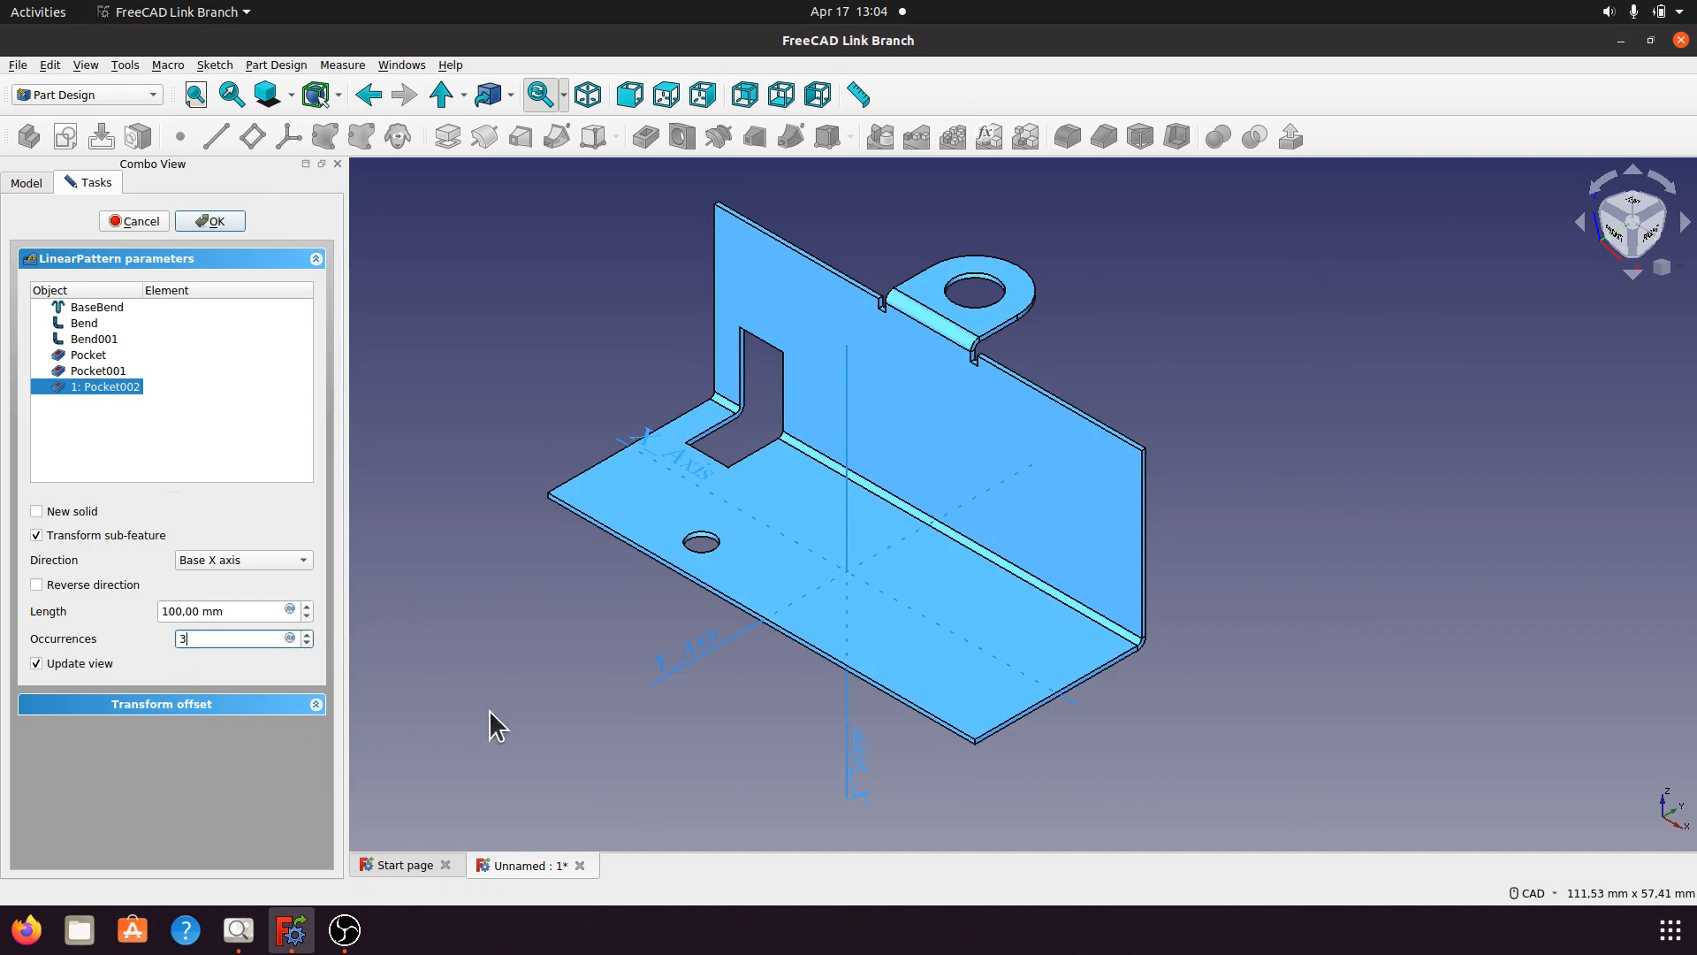
drag(226, 611, 161, 611)
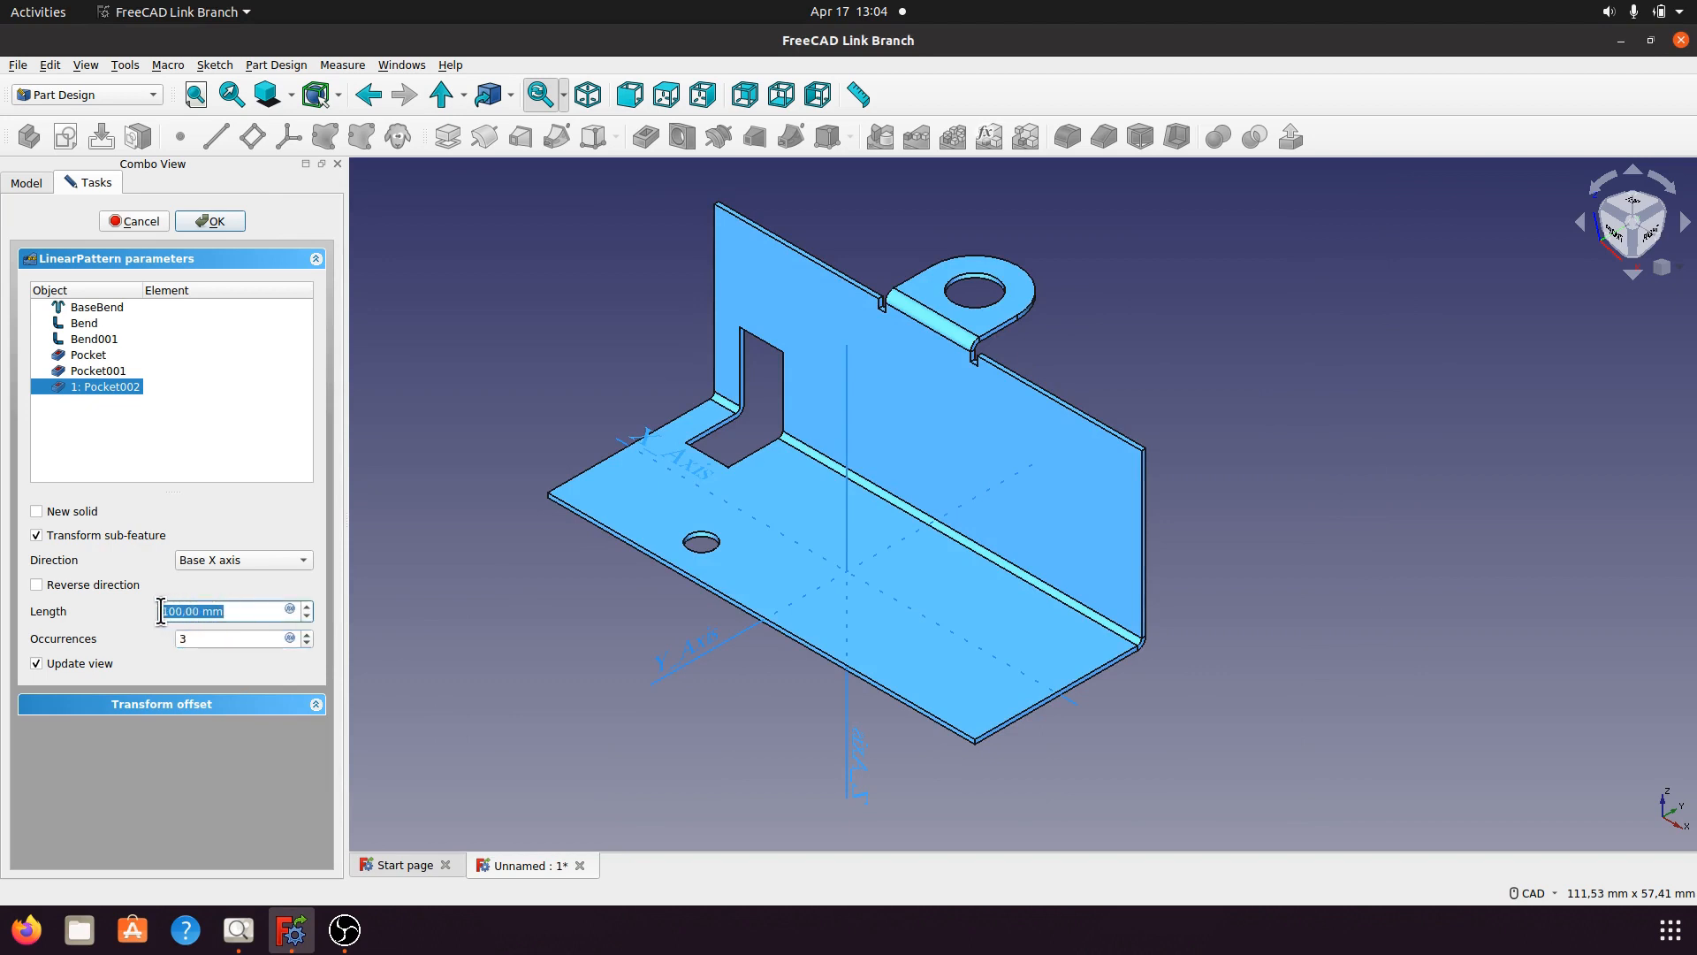
text(8)
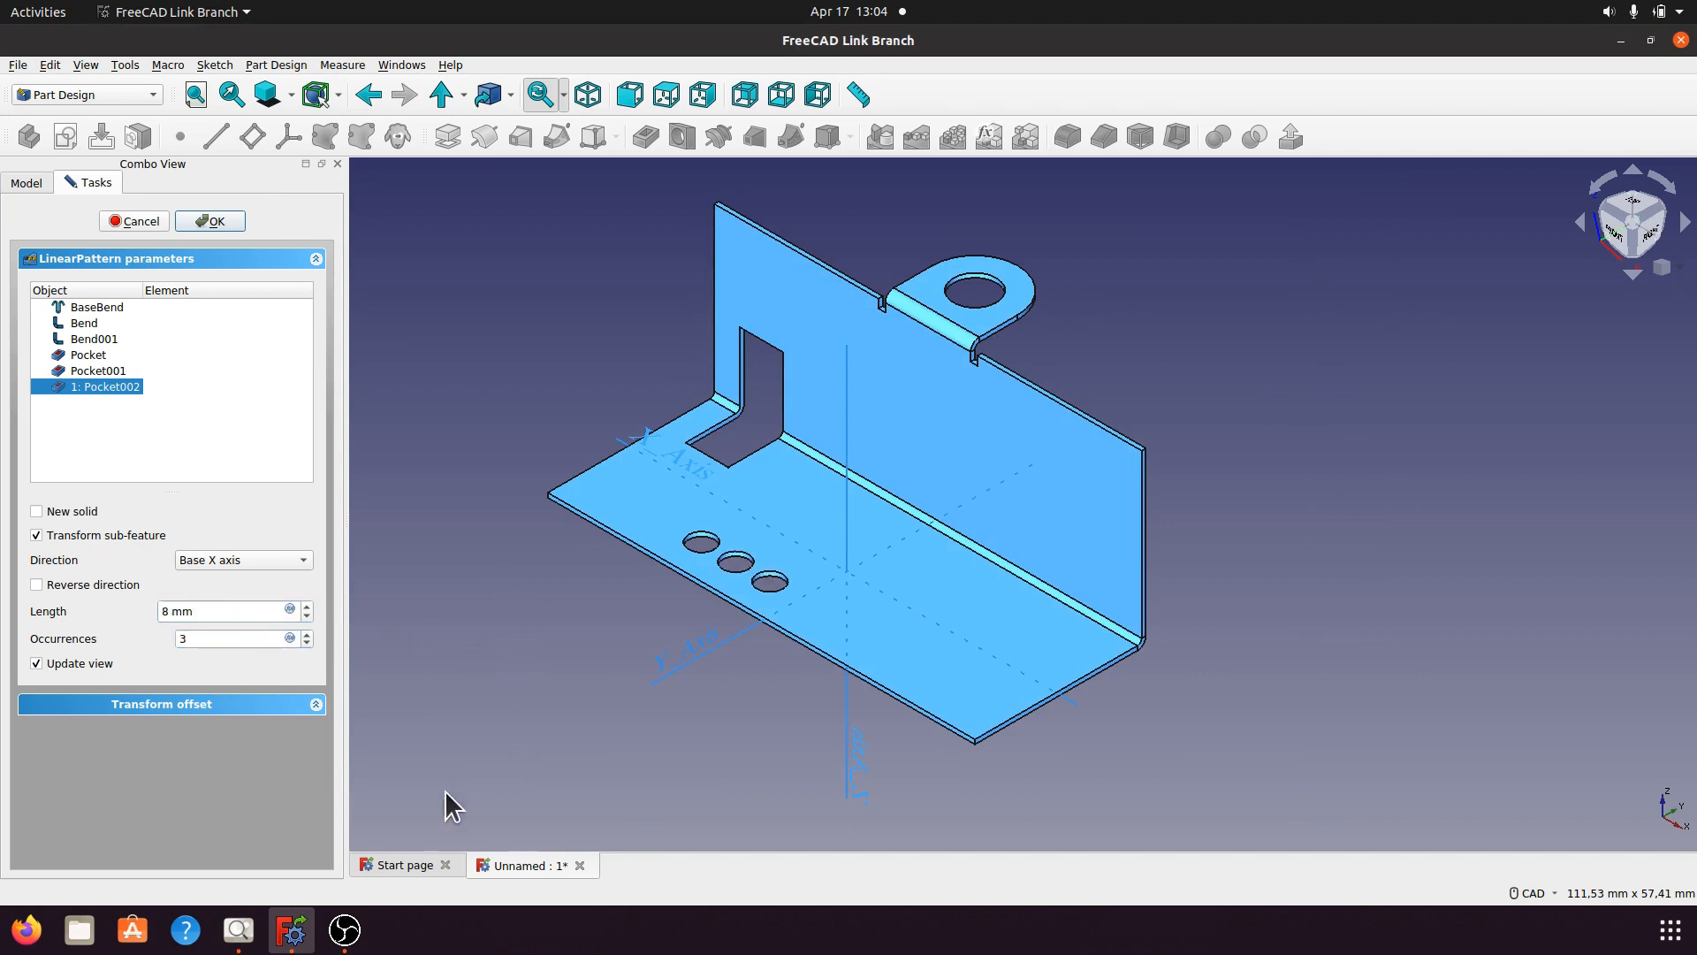
Check the hole spacing in the Practice 07 drawing and measure between matching rim points on the first two patterned holes.
click(239, 928)
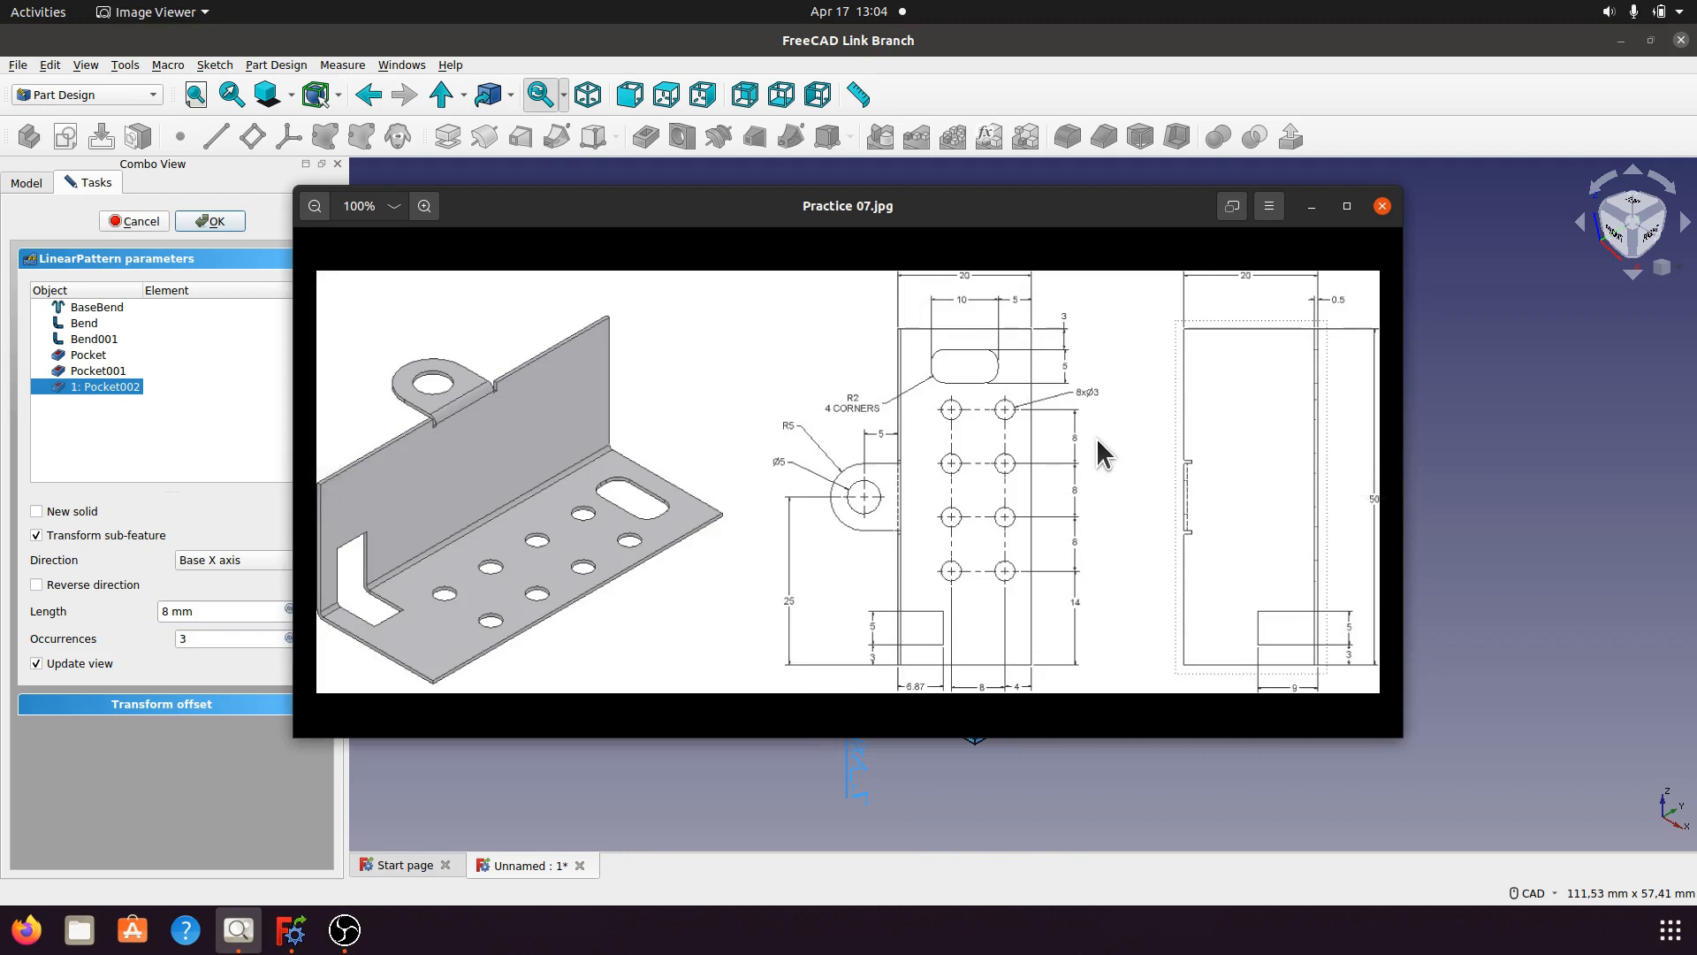
click(1312, 206)
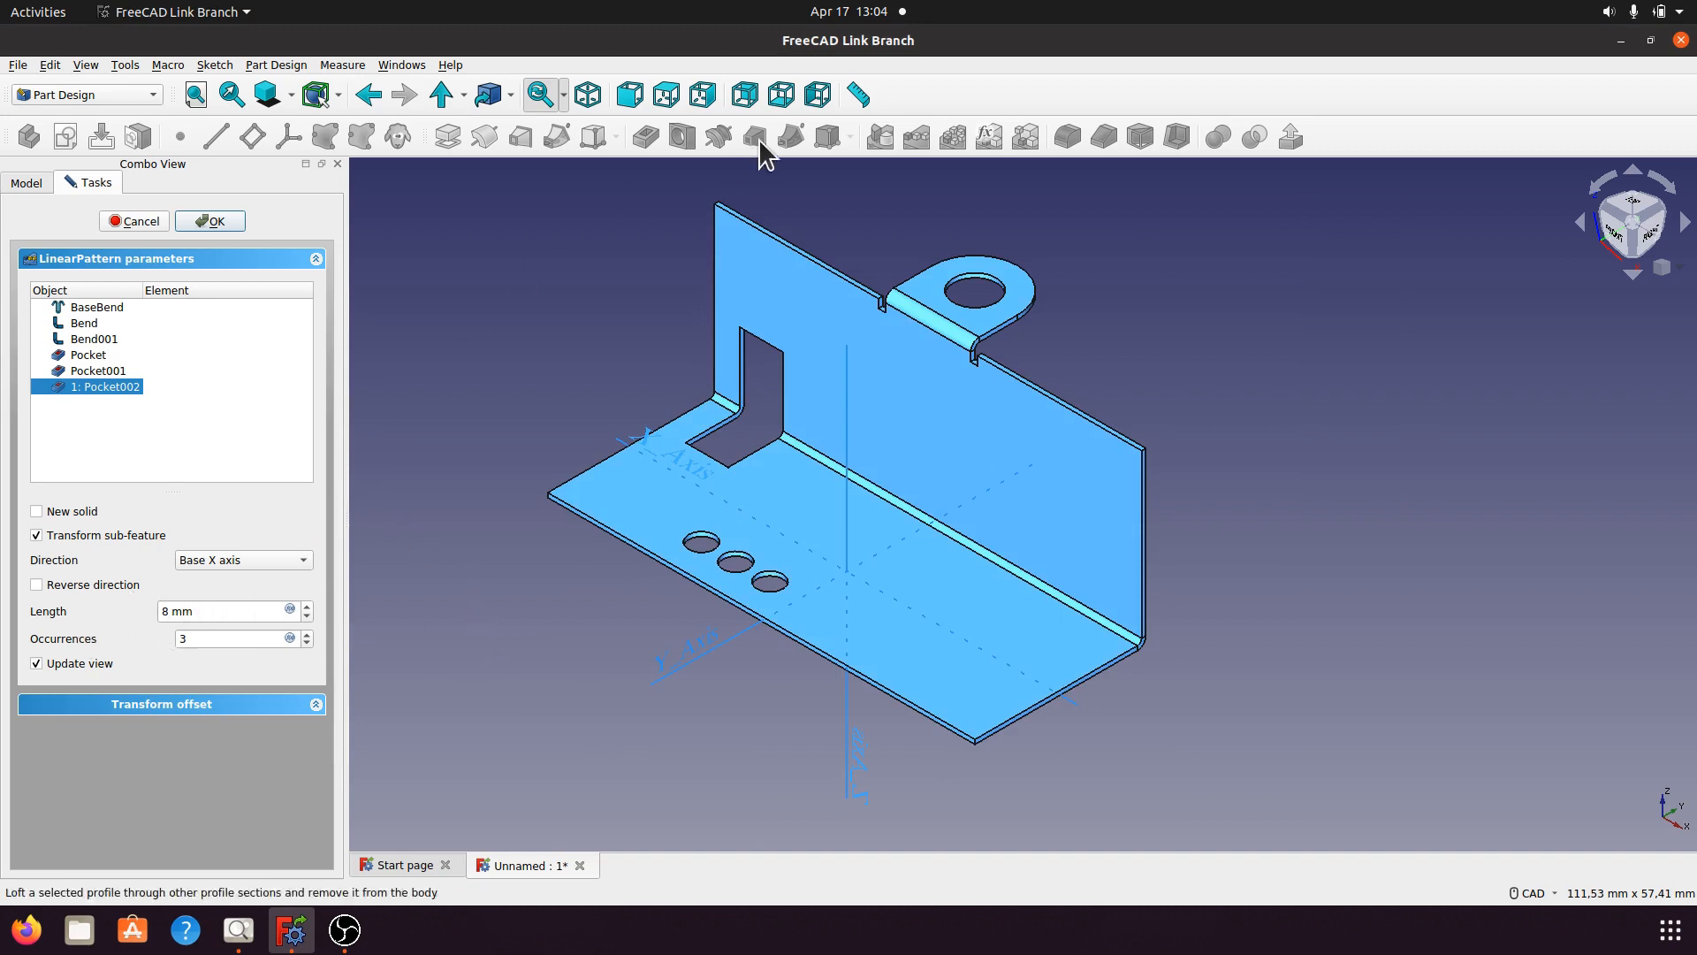
click(858, 94)
scroll(707, 571, up, 6)
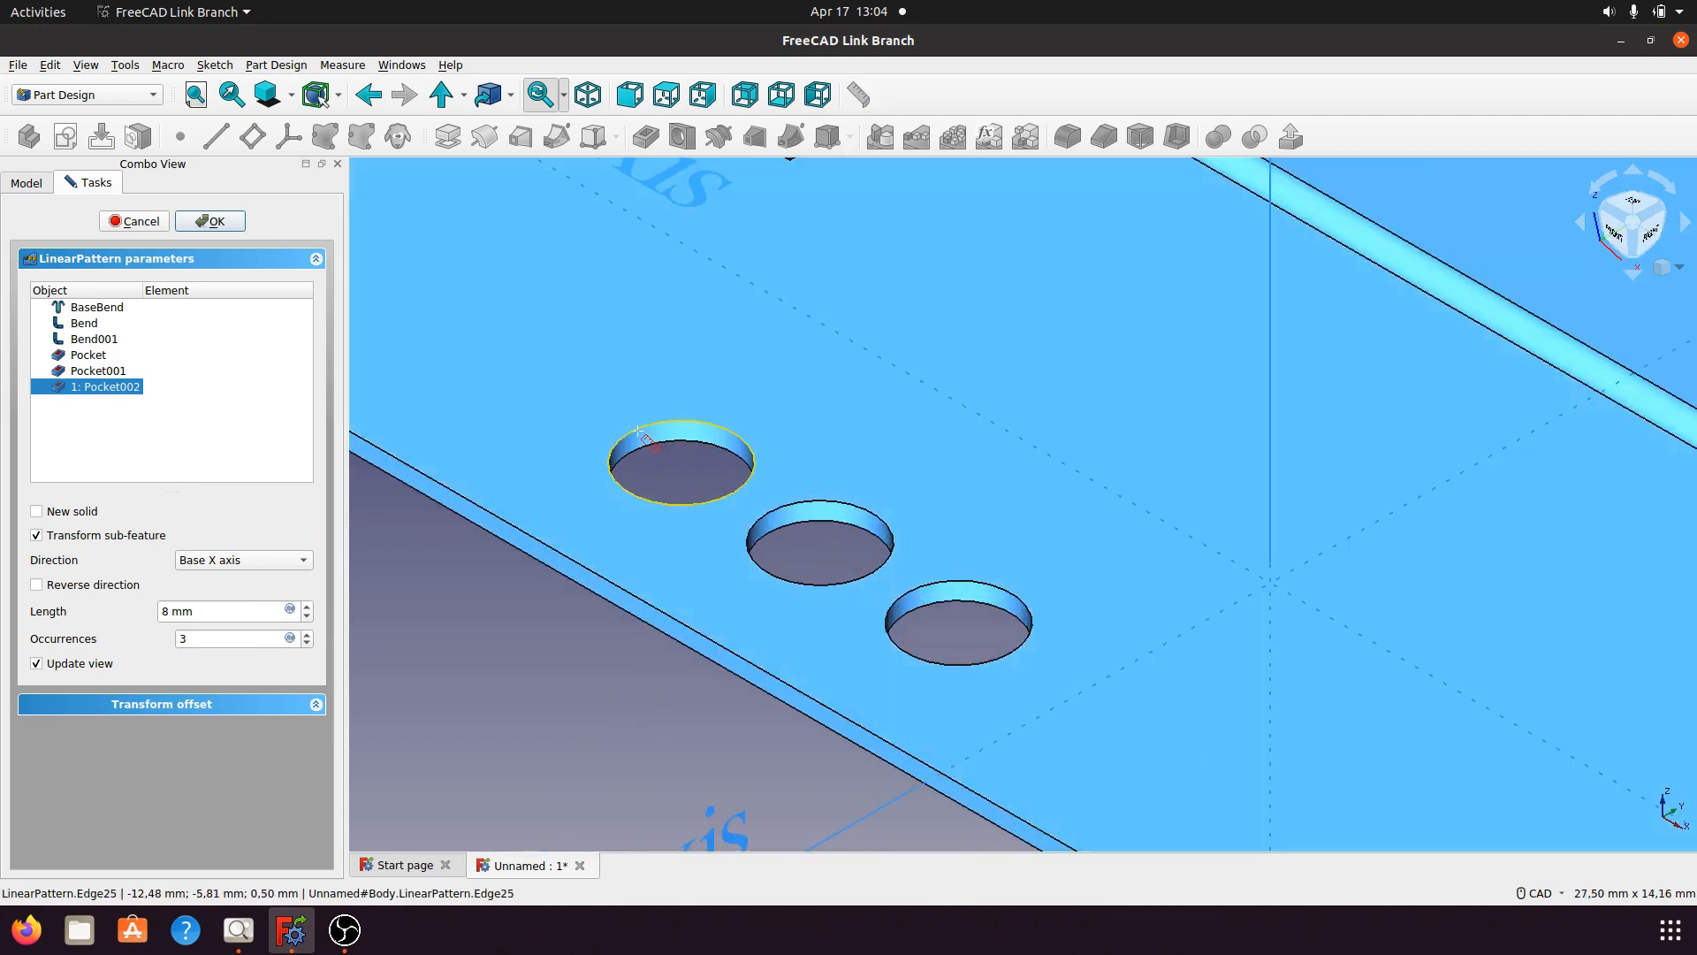
click(636, 442)
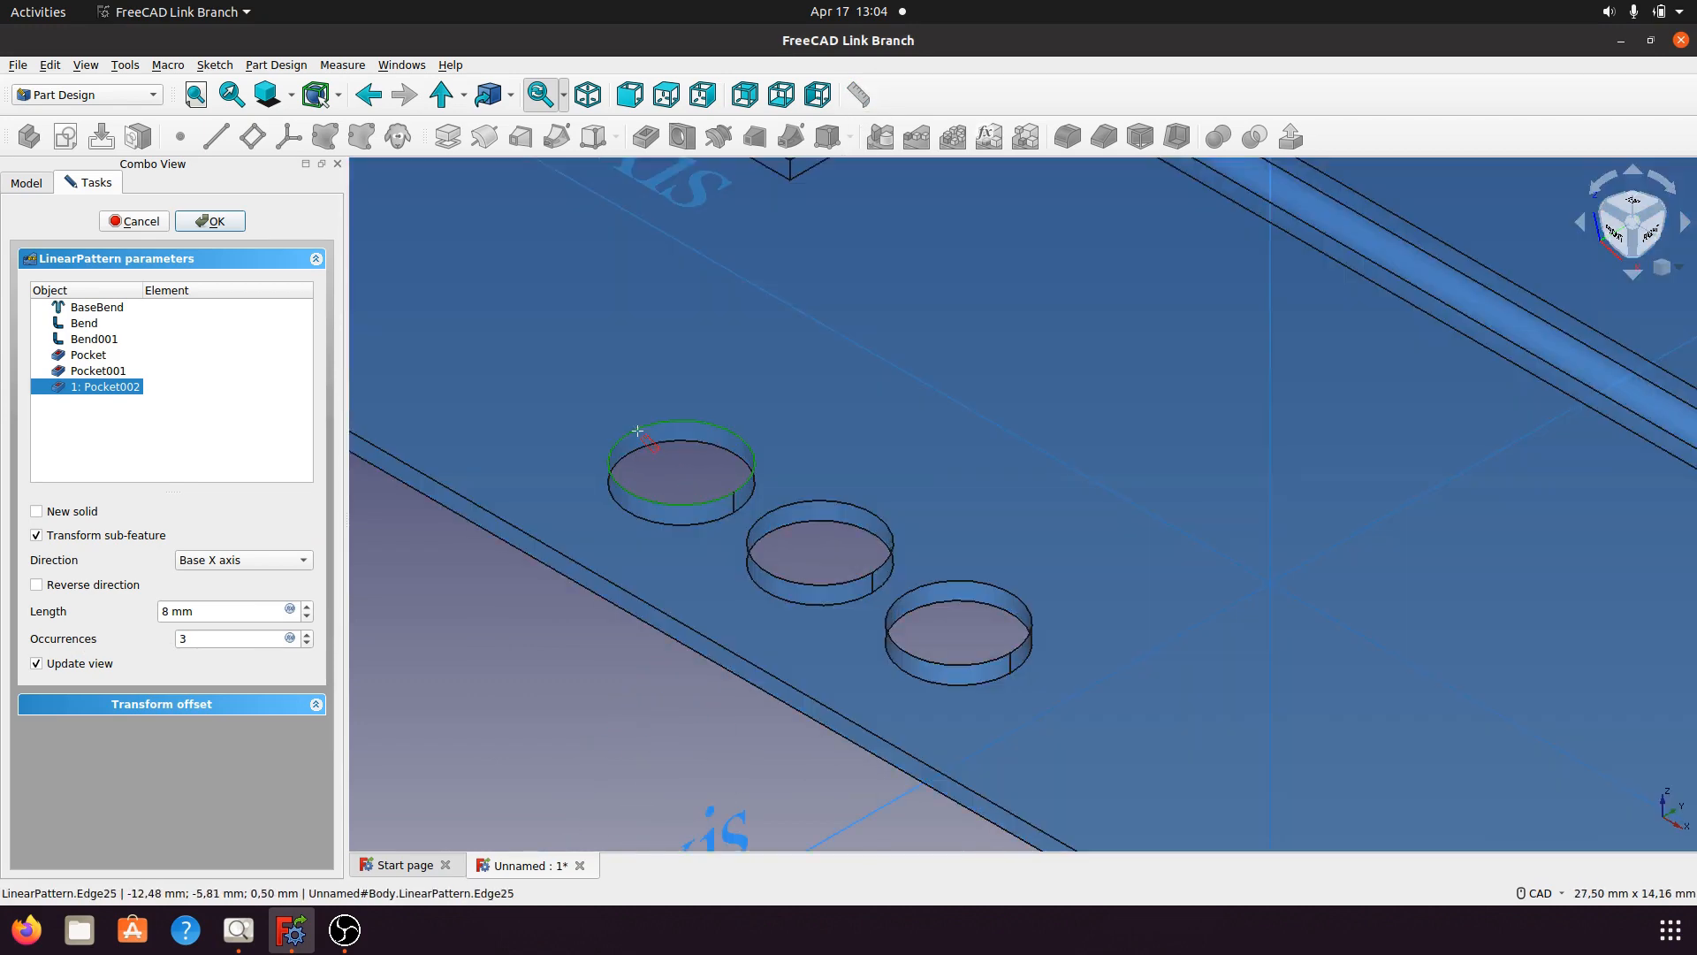
click(769, 514)
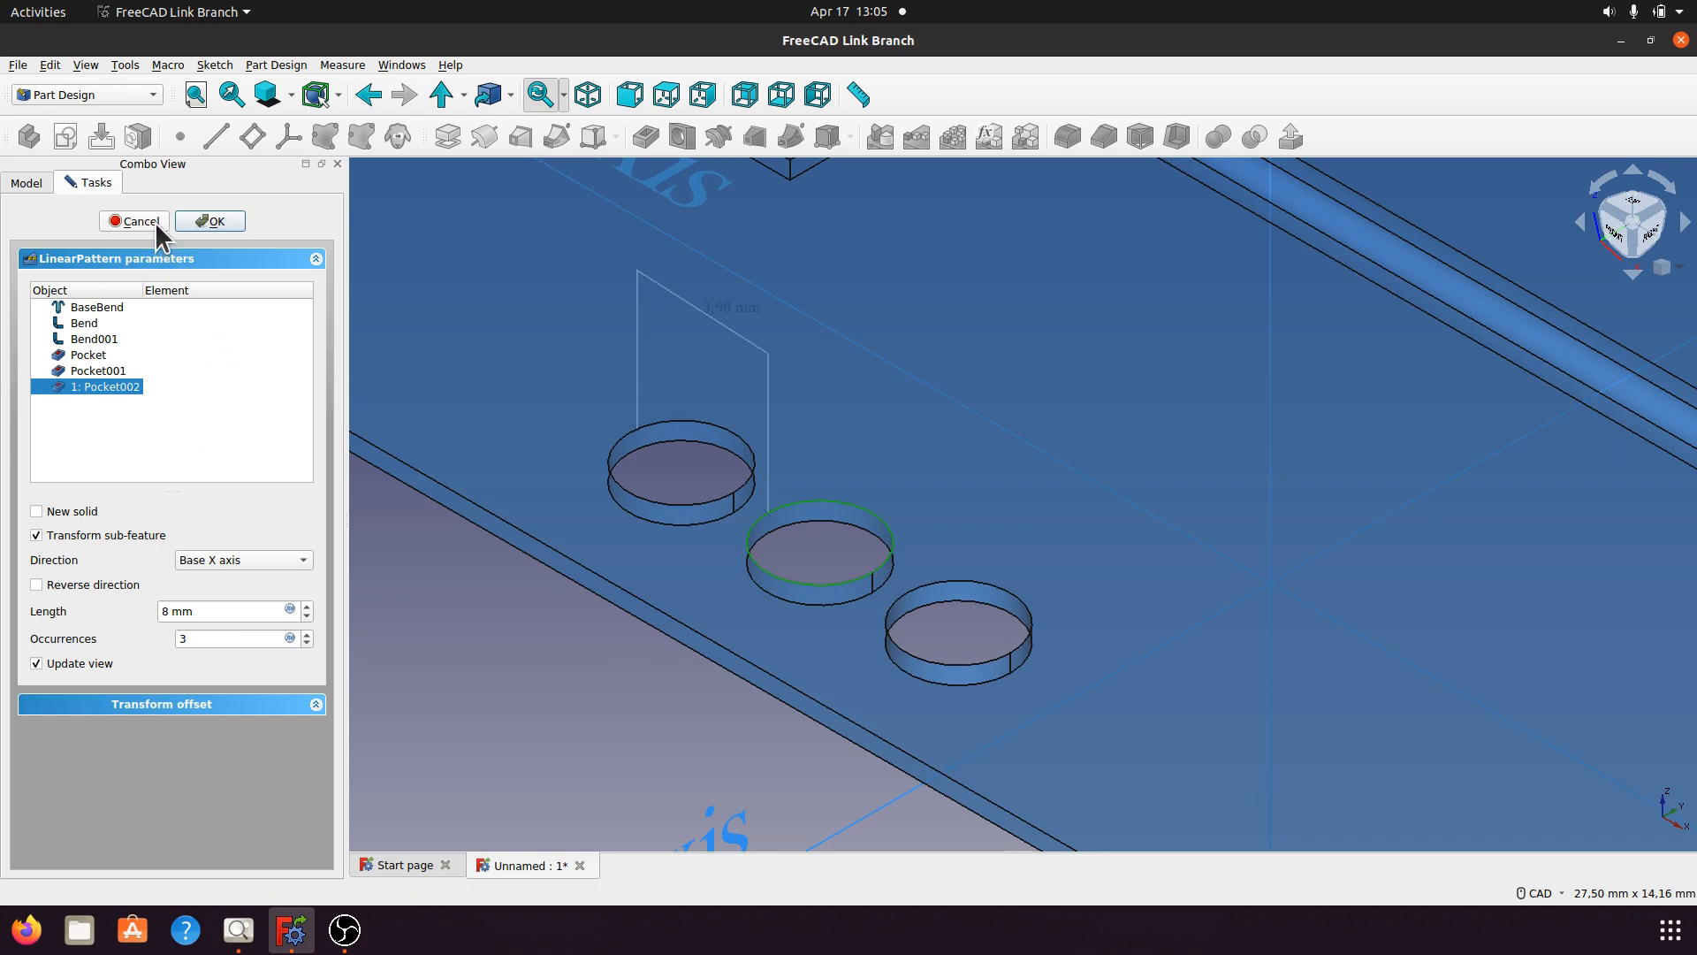
Set the linear pattern's overall length to 16 mm.
triple_click(208, 612)
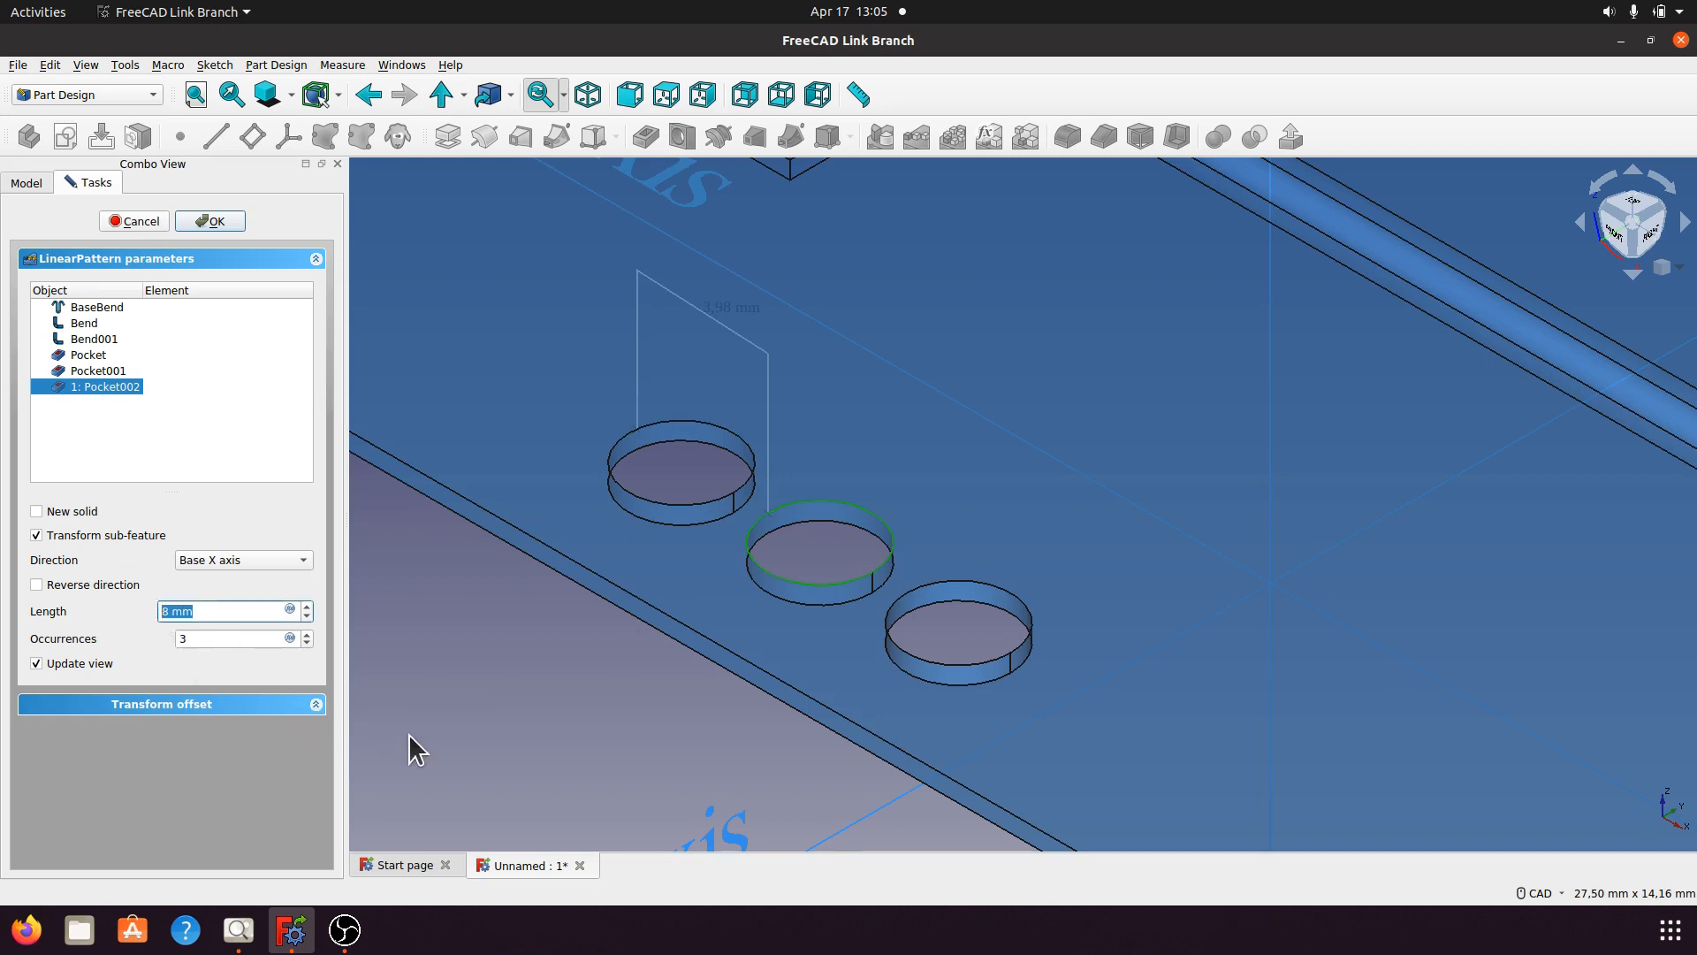
text(16)
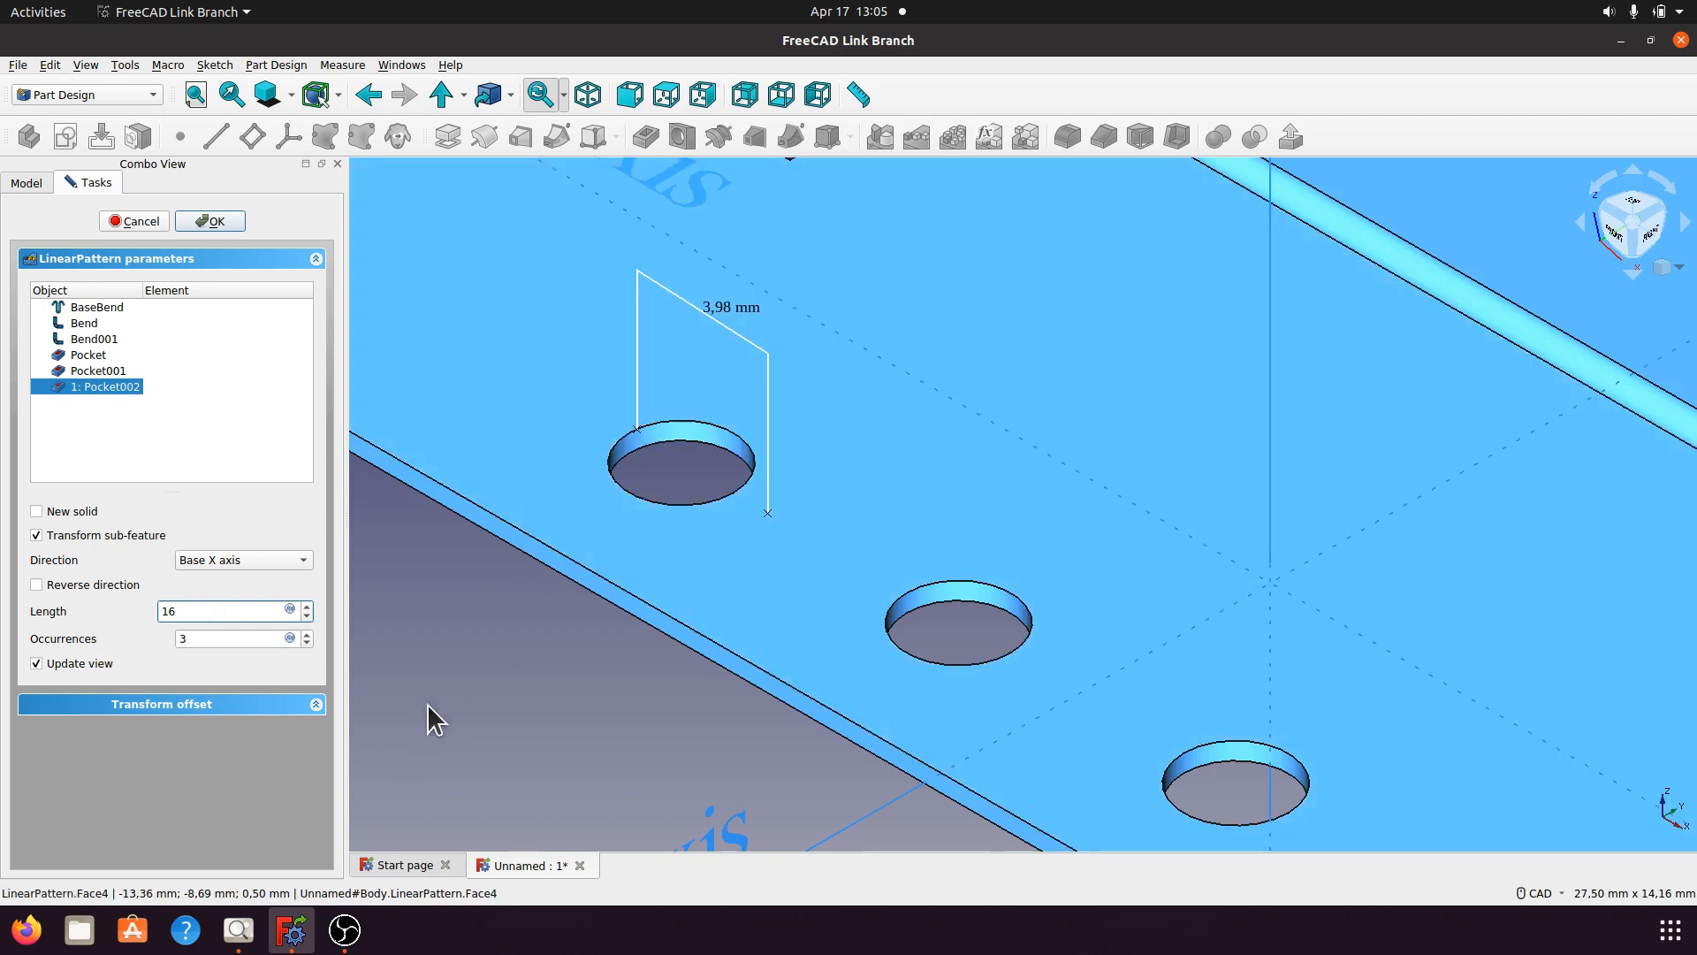
click(429, 707)
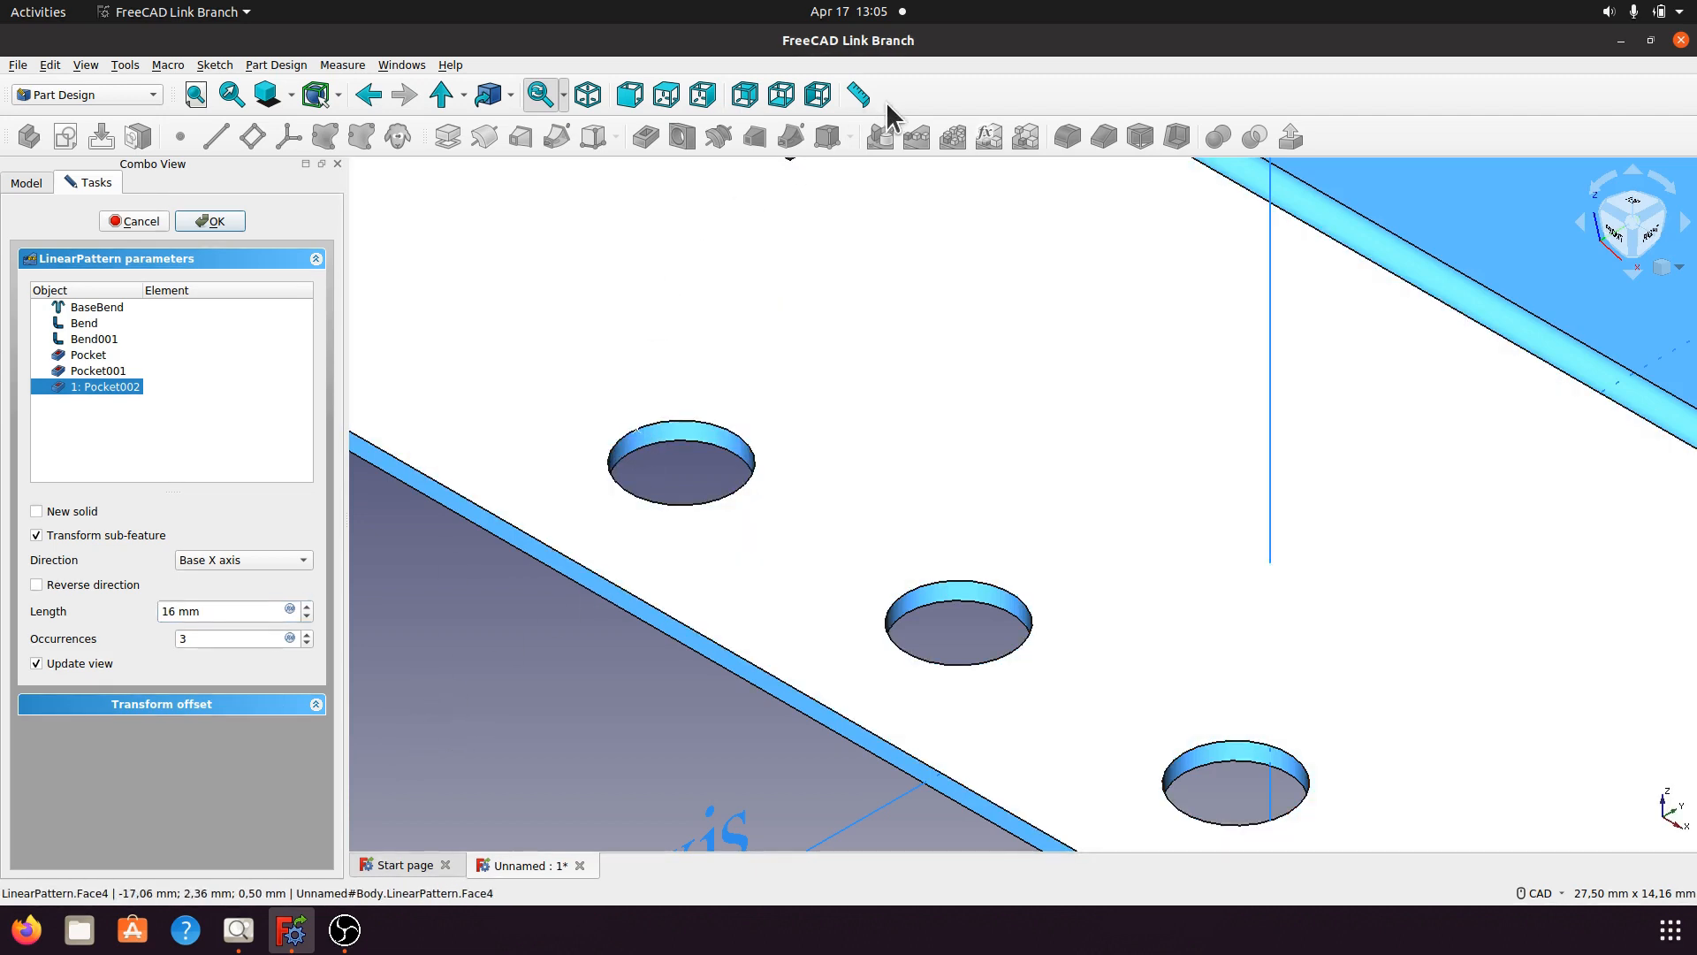
Measure the updated spacing between the first and second holes and accept the linear pattern.
click(857, 99)
click(767, 513)
click(636, 429)
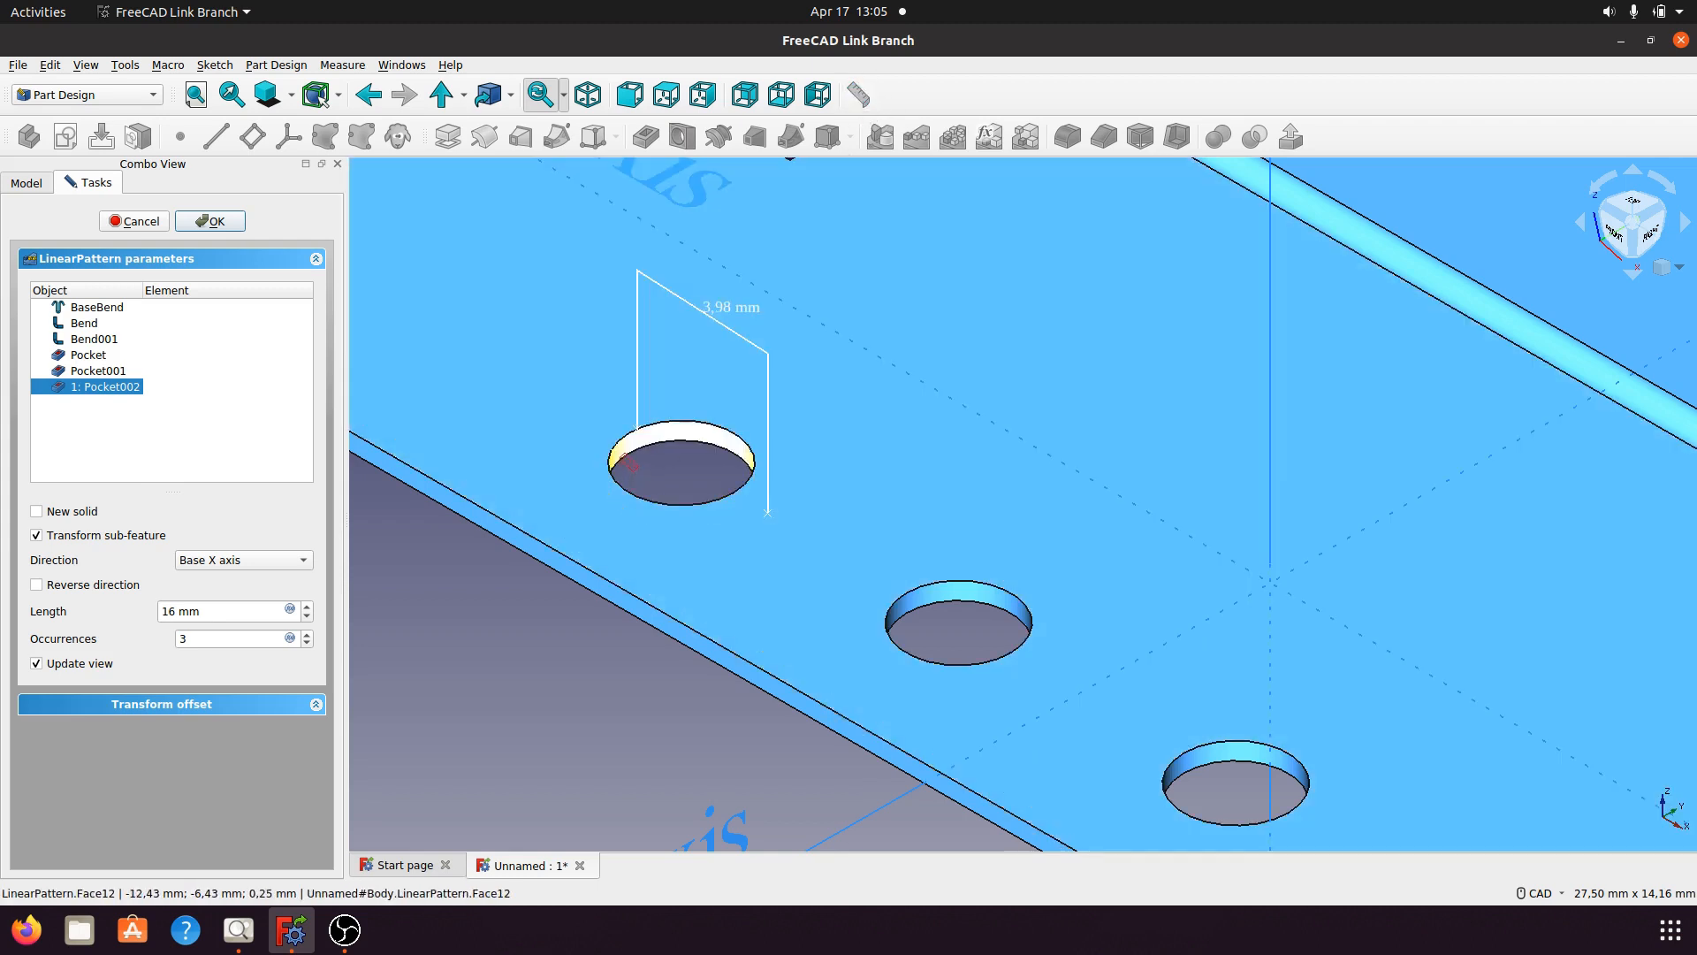
click(617, 439)
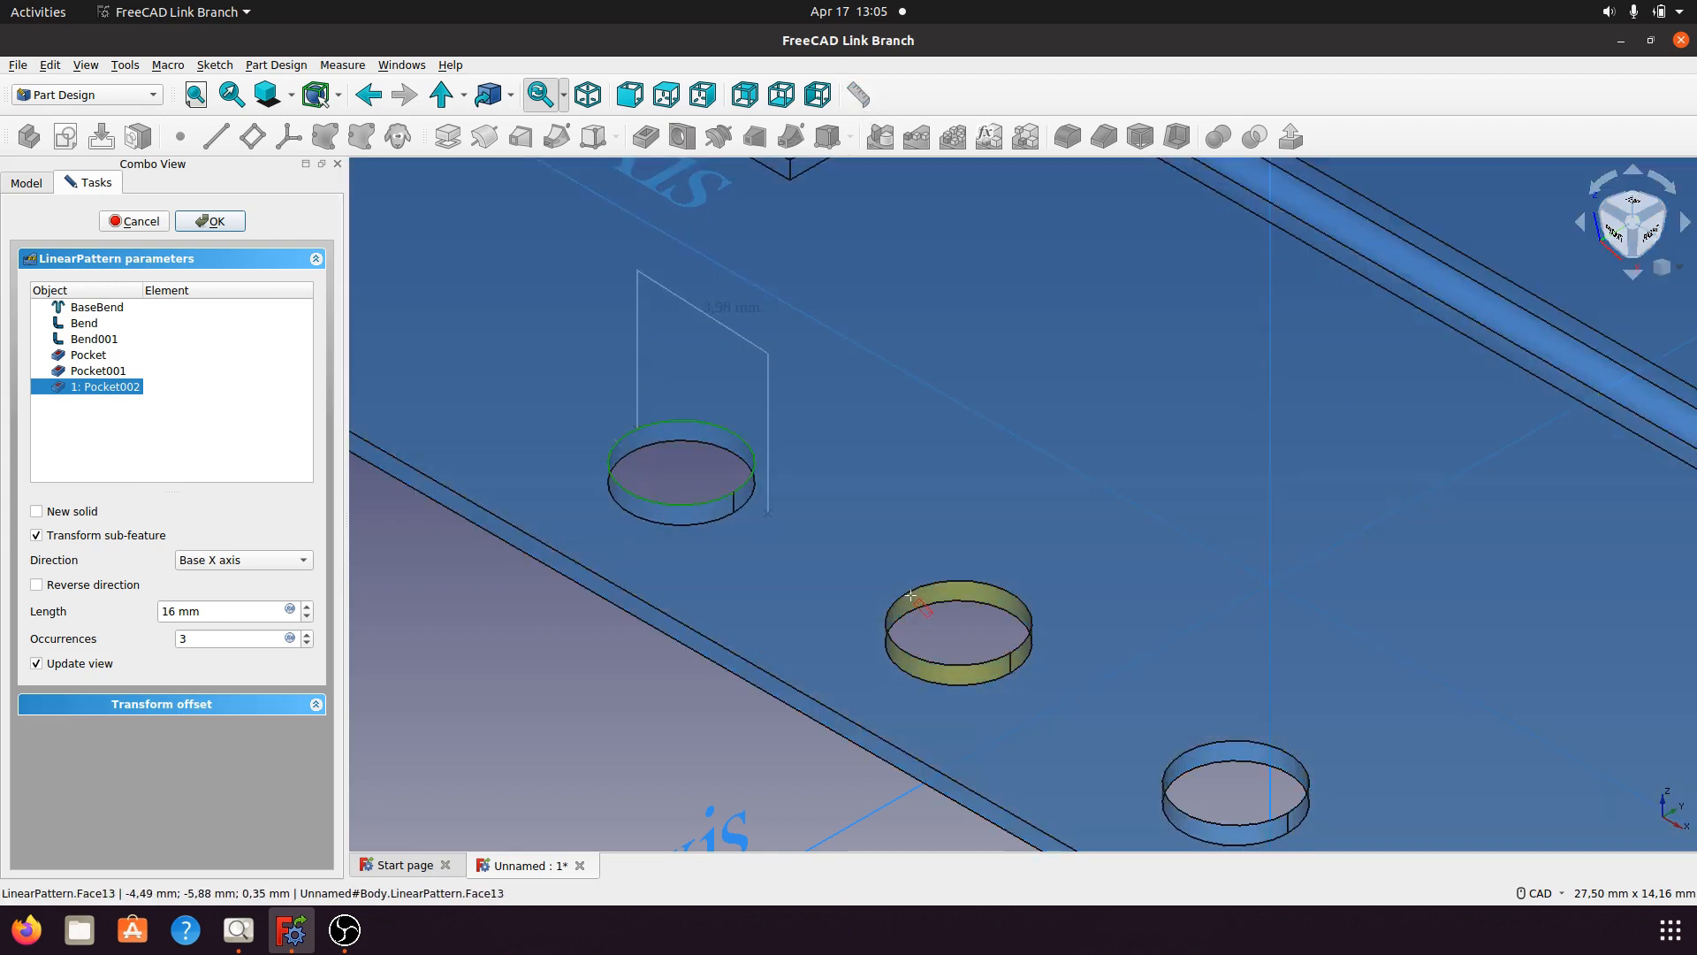
click(907, 593)
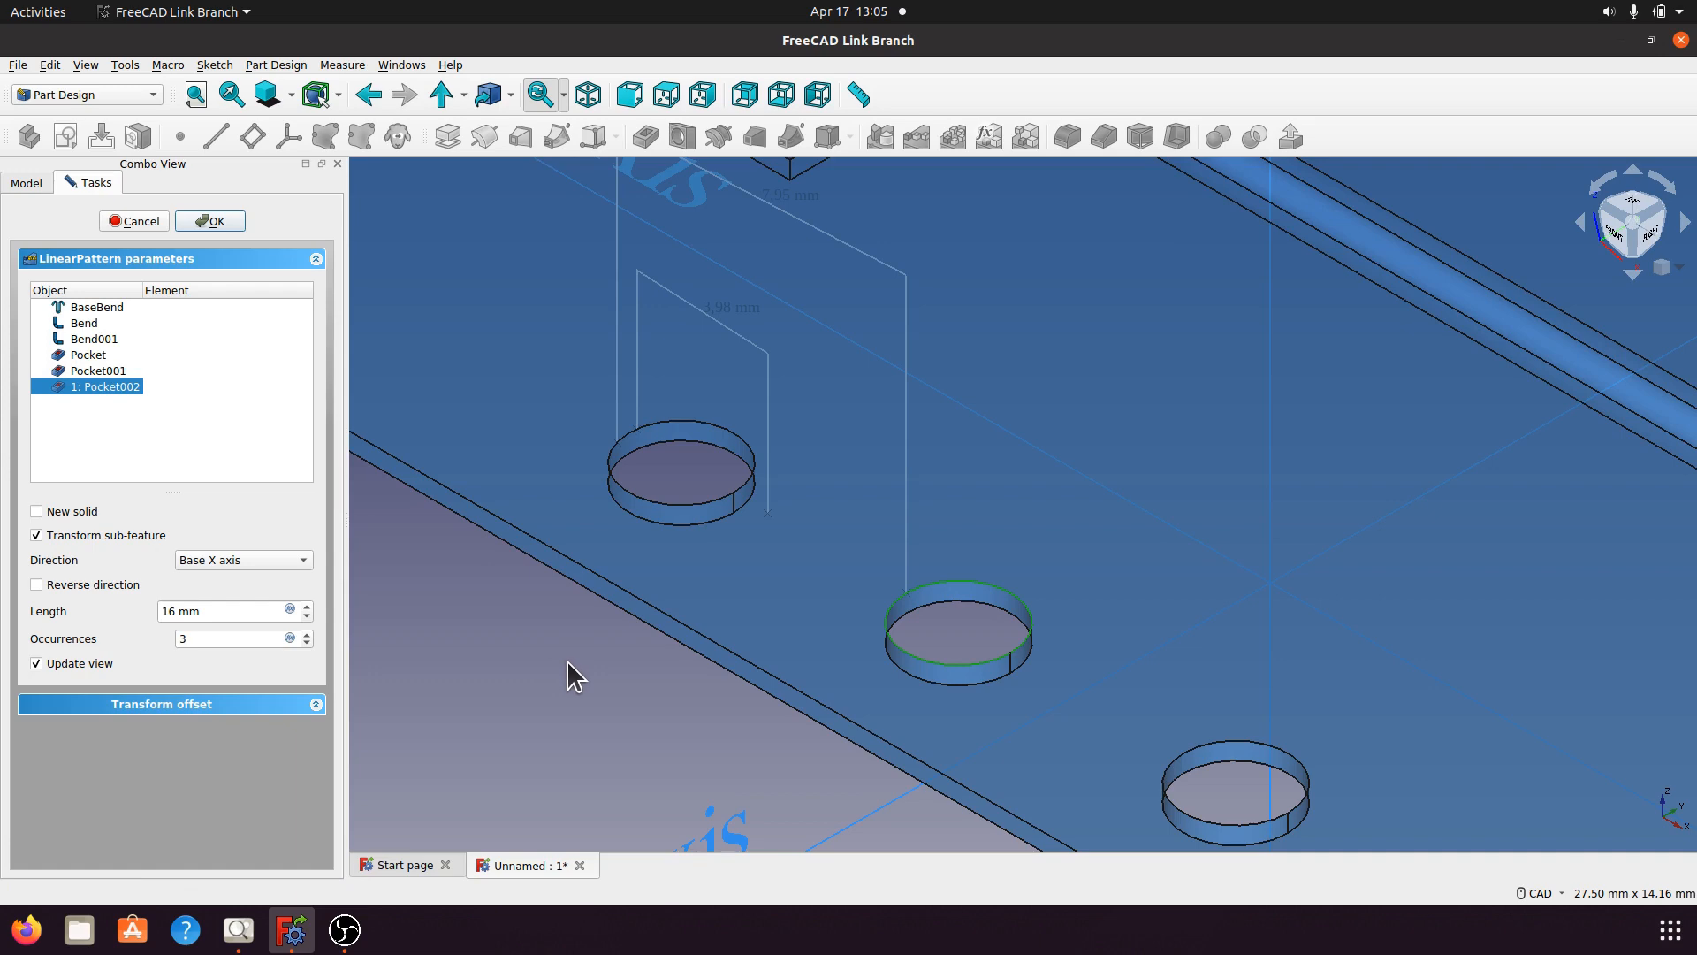
scroll(567, 661, down, 4)
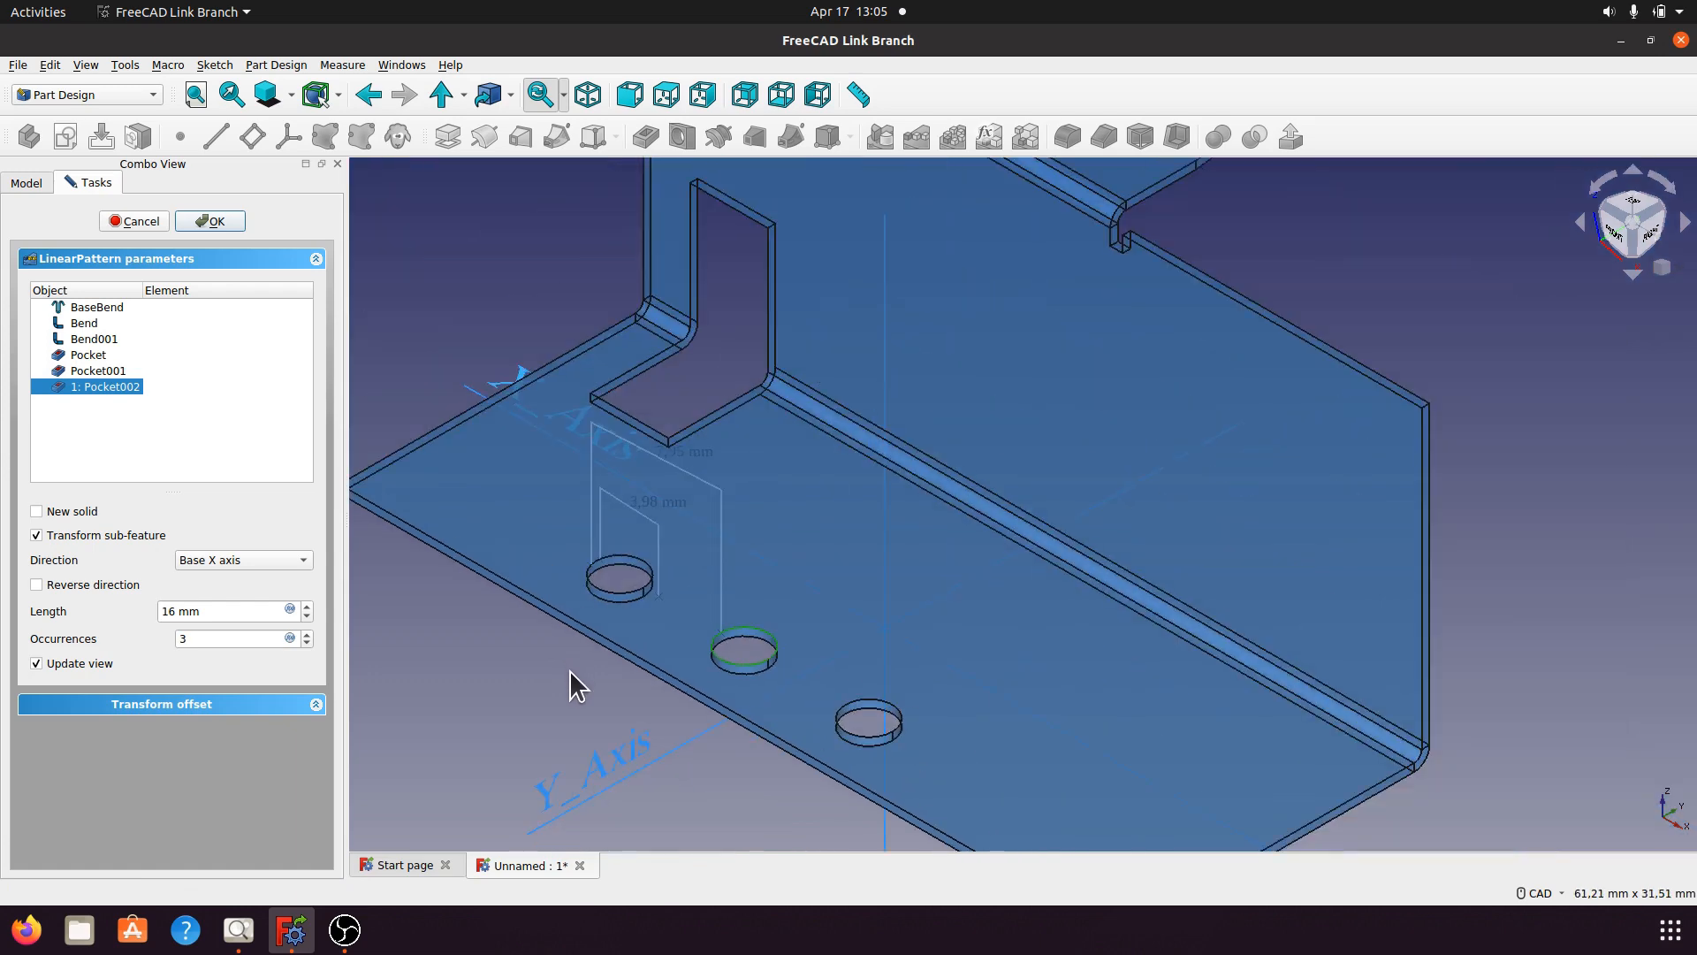
scroll(517, 670, up, 4)
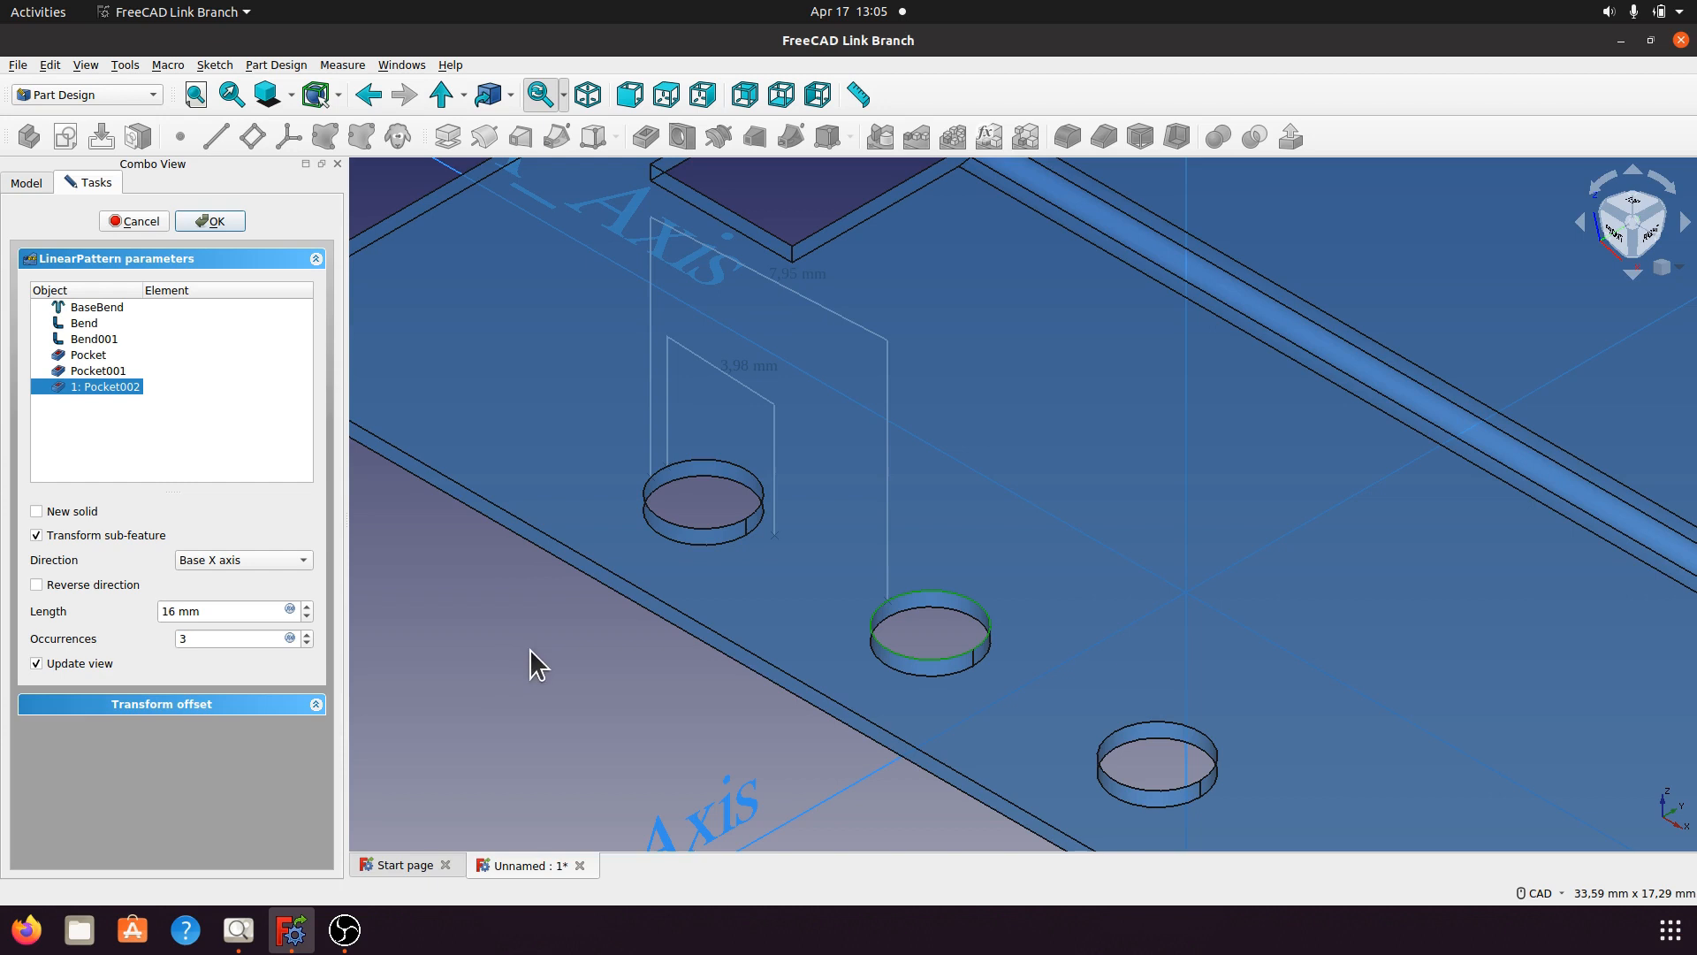
click(212, 221)
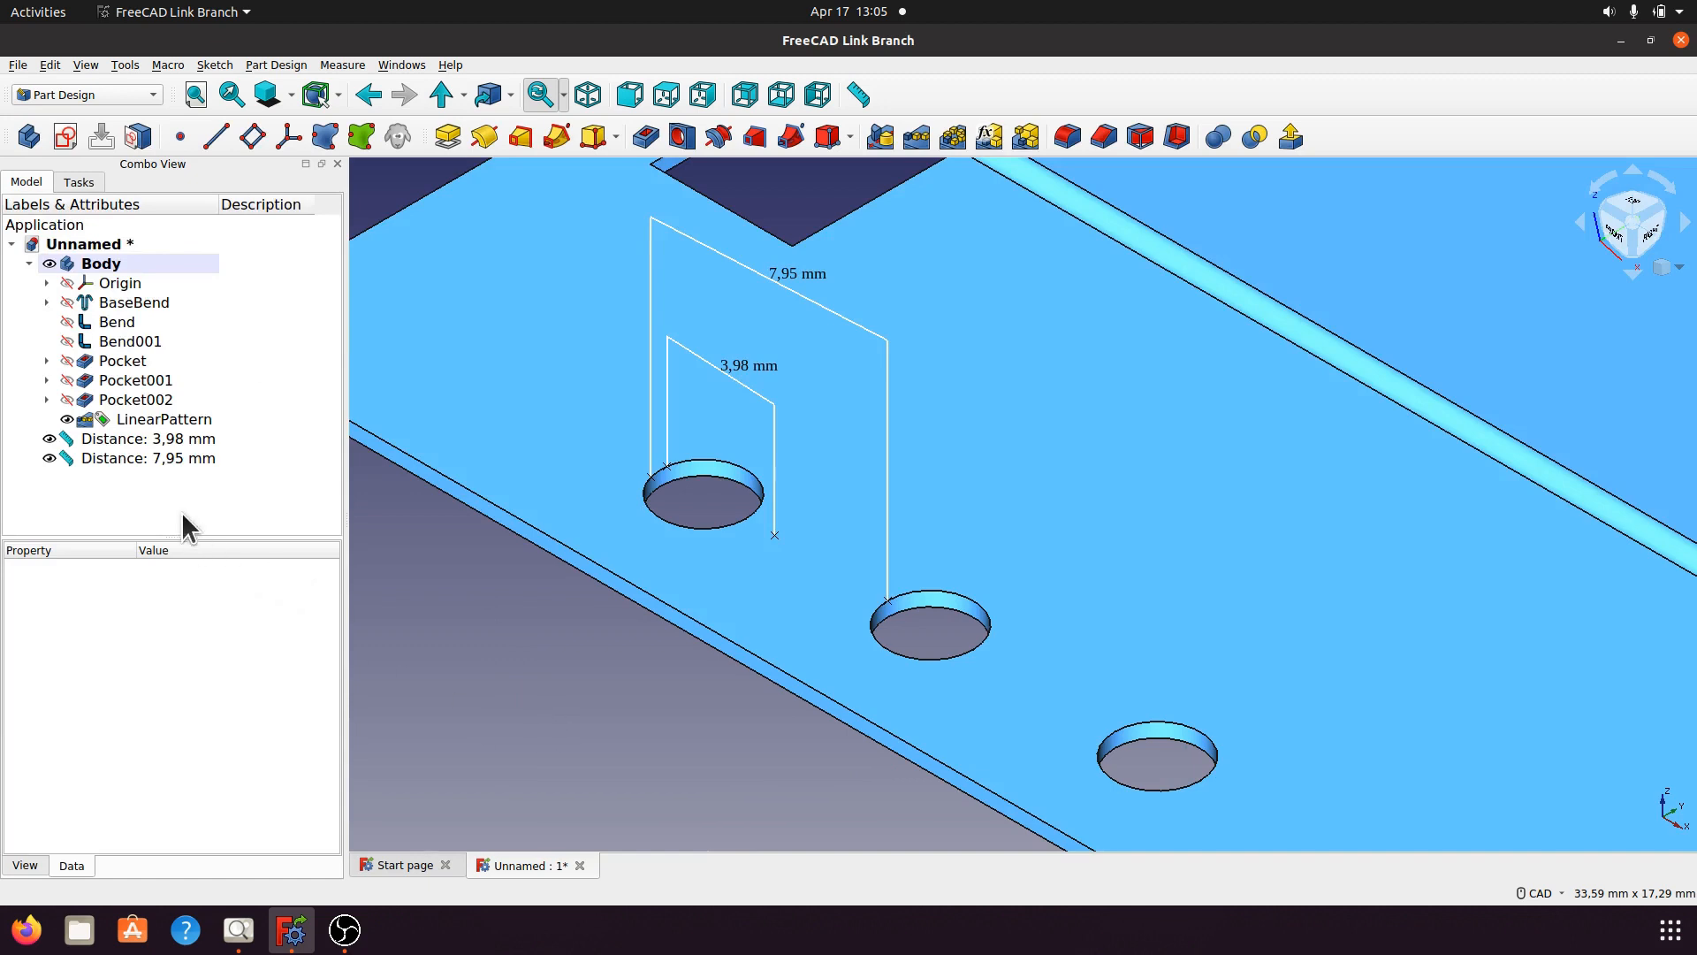
Delete both distance measurements from the model.
click(171, 459)
right_click(172, 458)
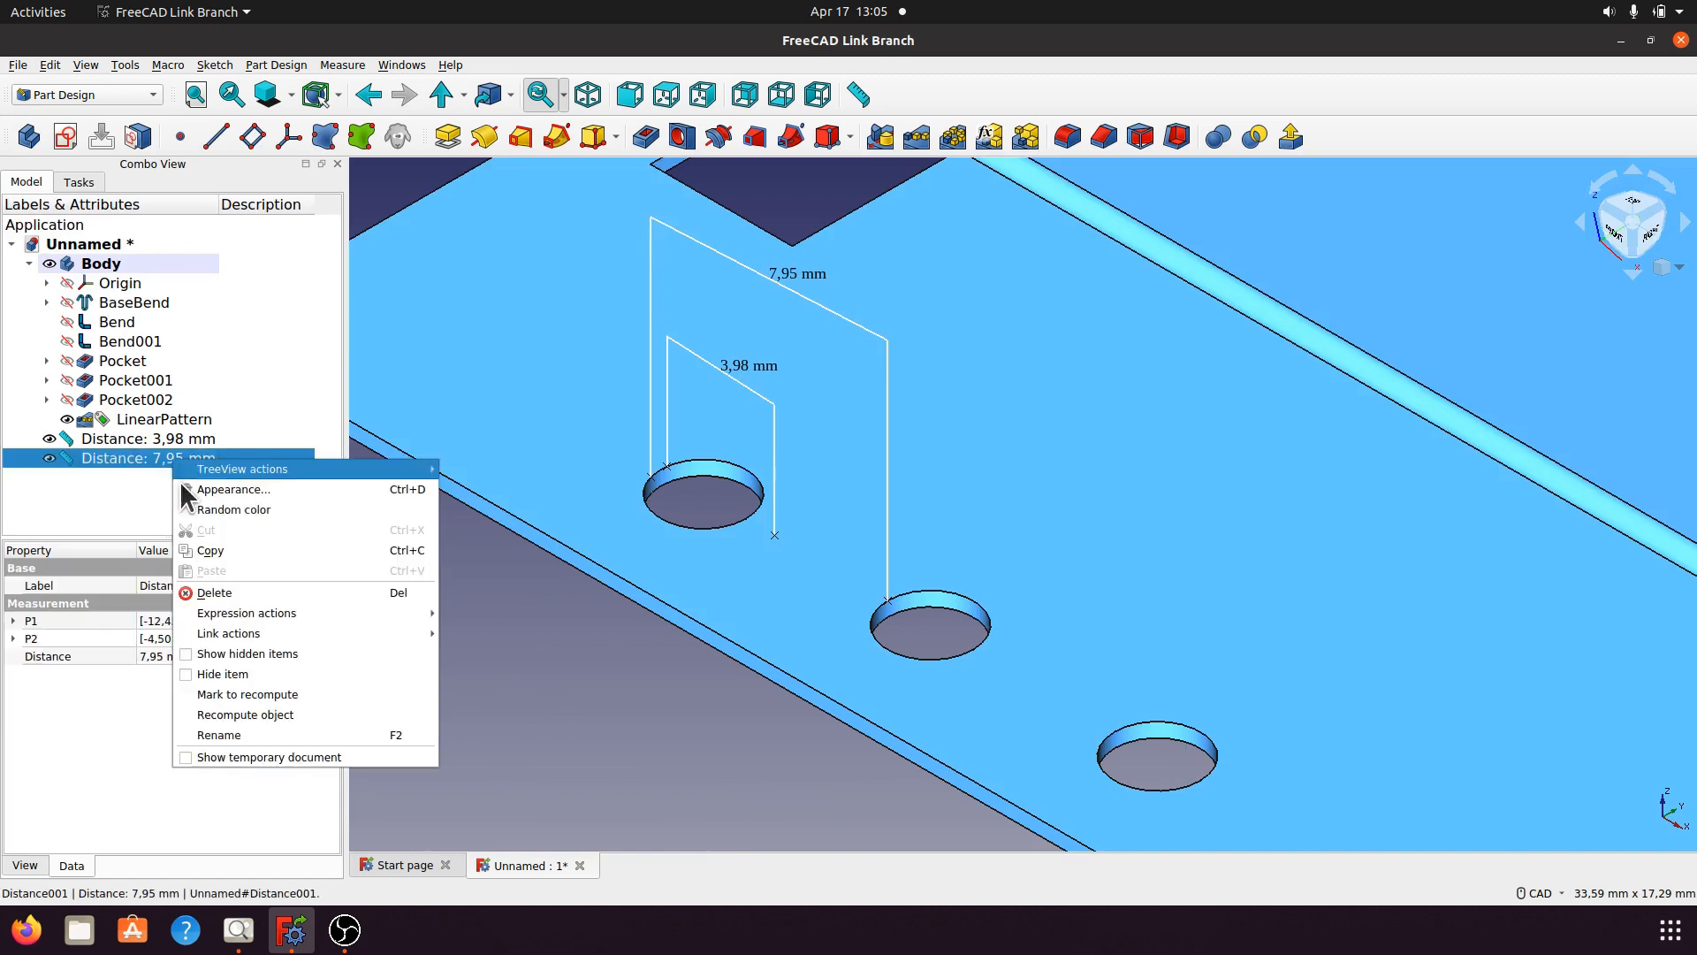
click(221, 594)
right_click(168, 437)
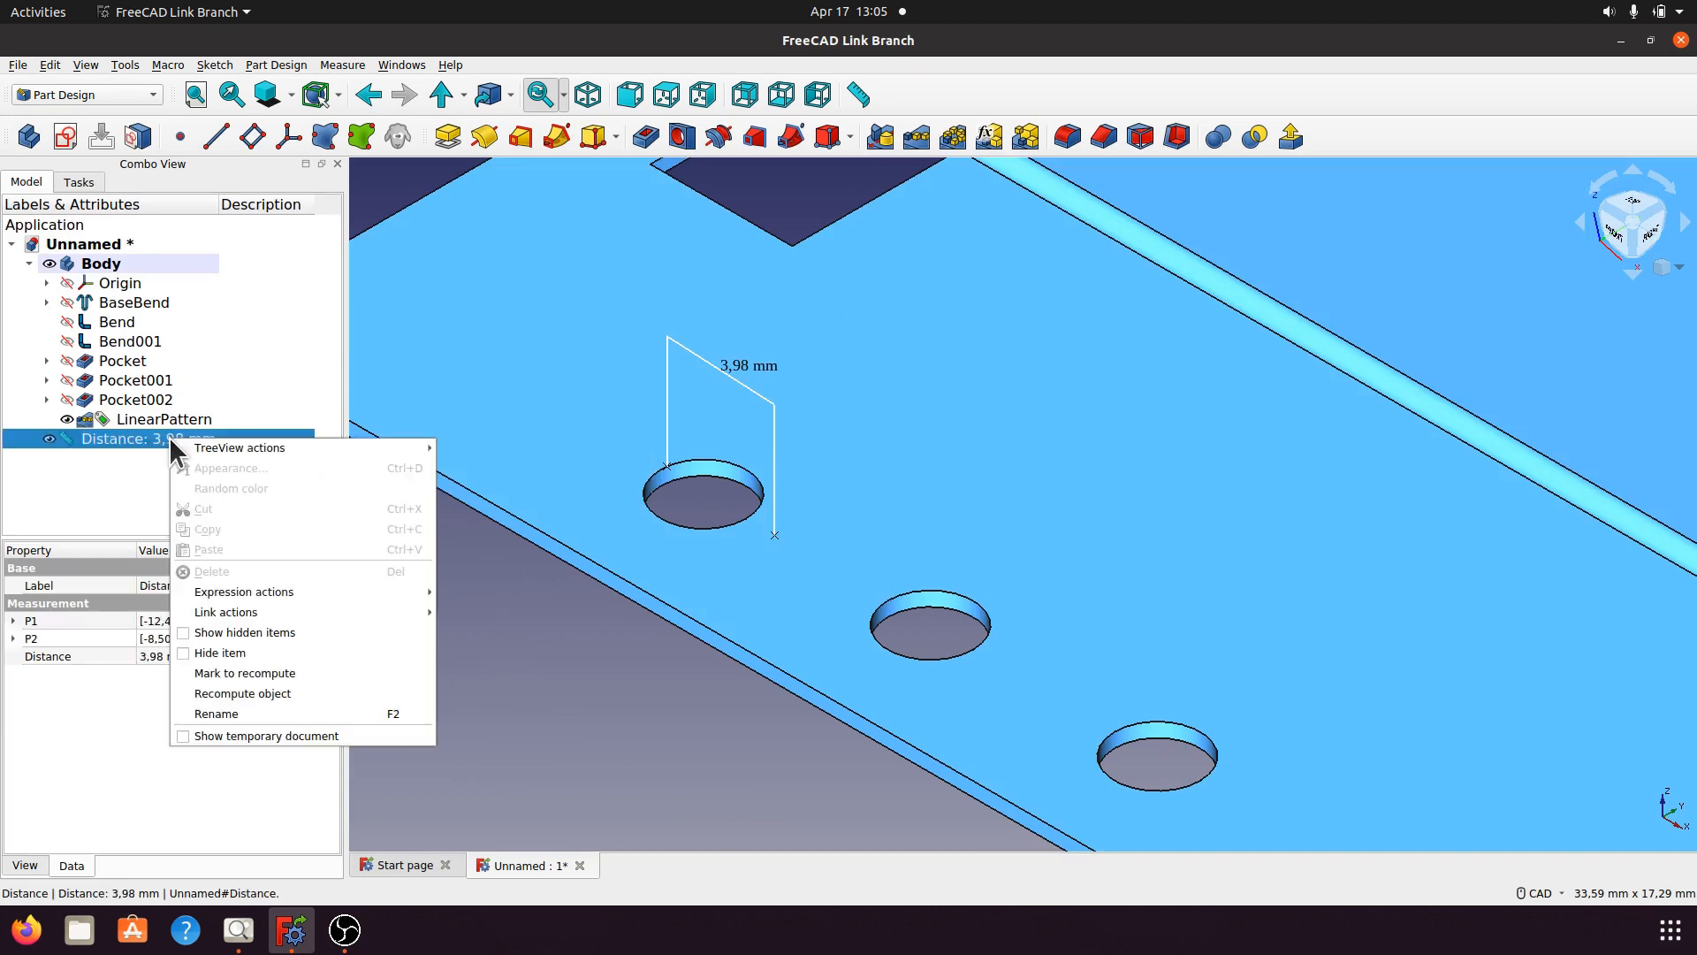
click(212, 565)
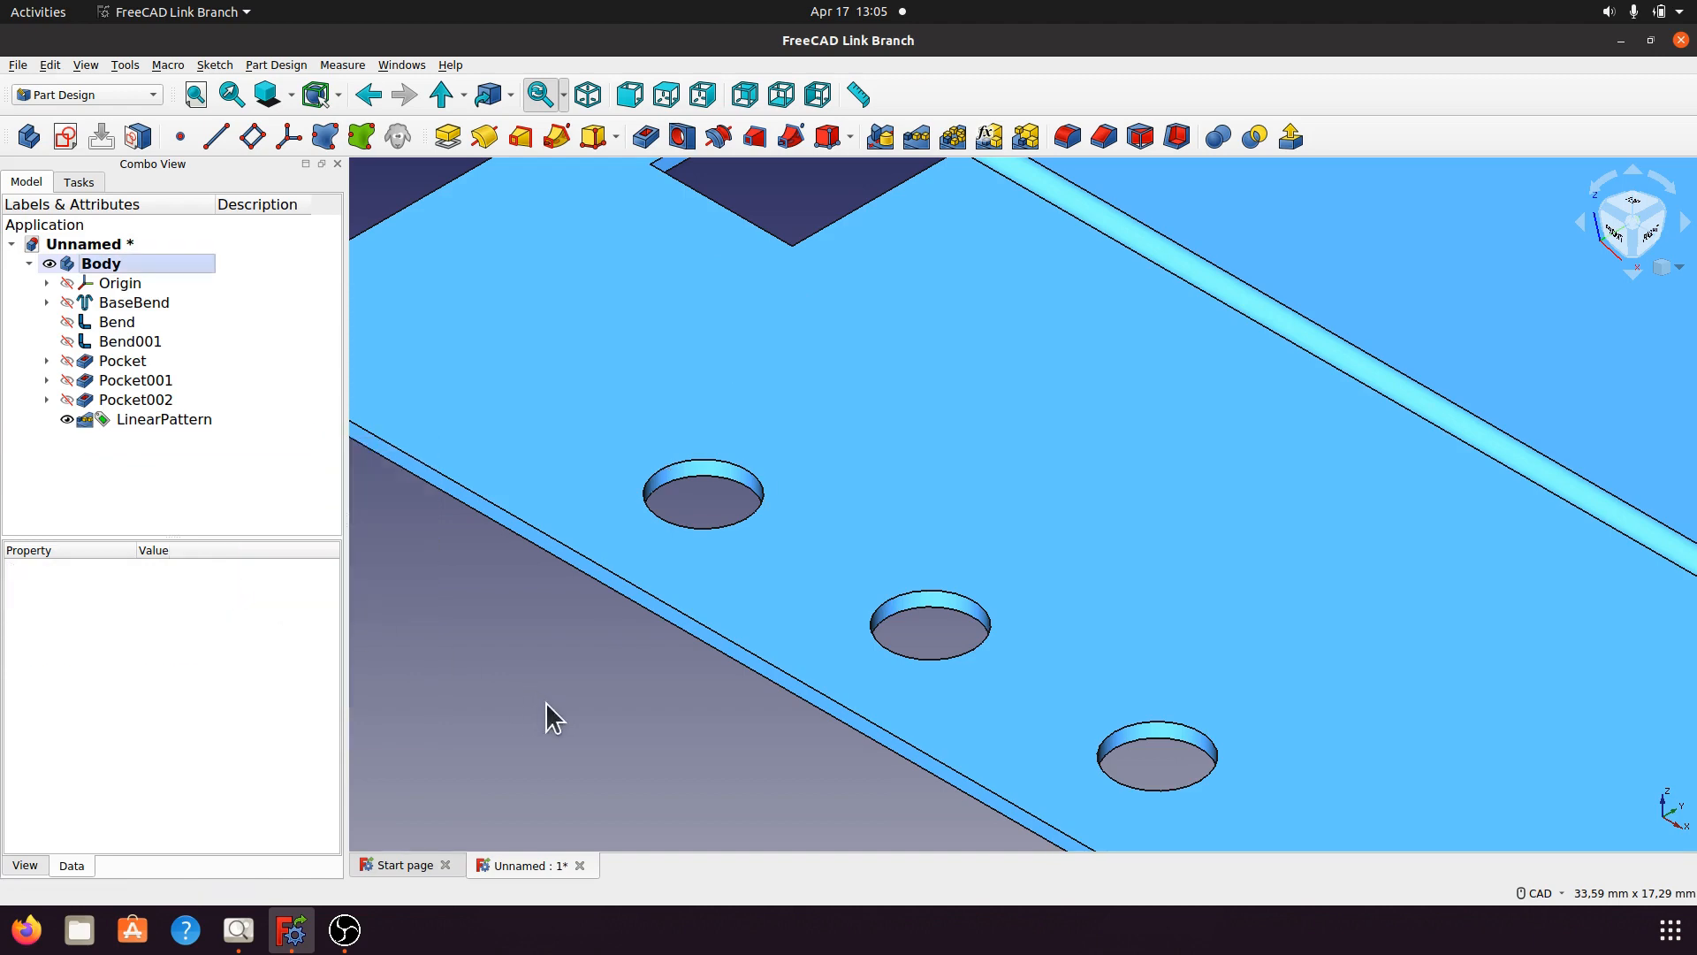
Check the hole rows in the Practice 07 drawing and set the linear pattern's occurrences to 4.
middle_drag(549, 702, 851, 694)
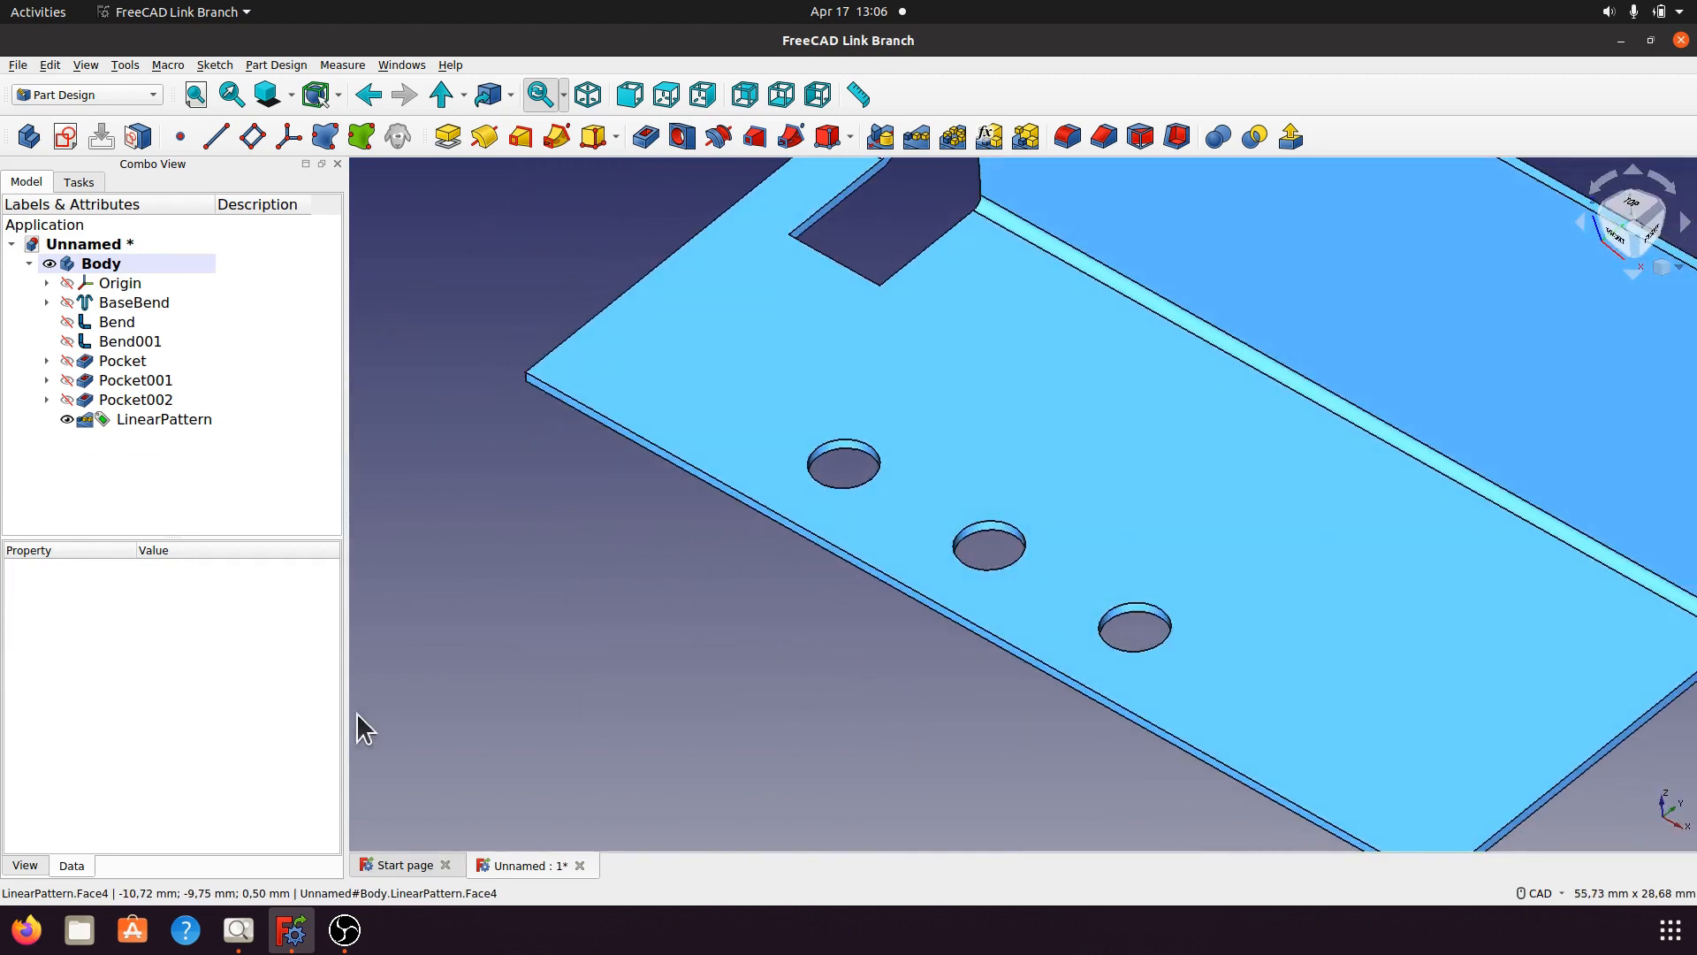
click(238, 930)
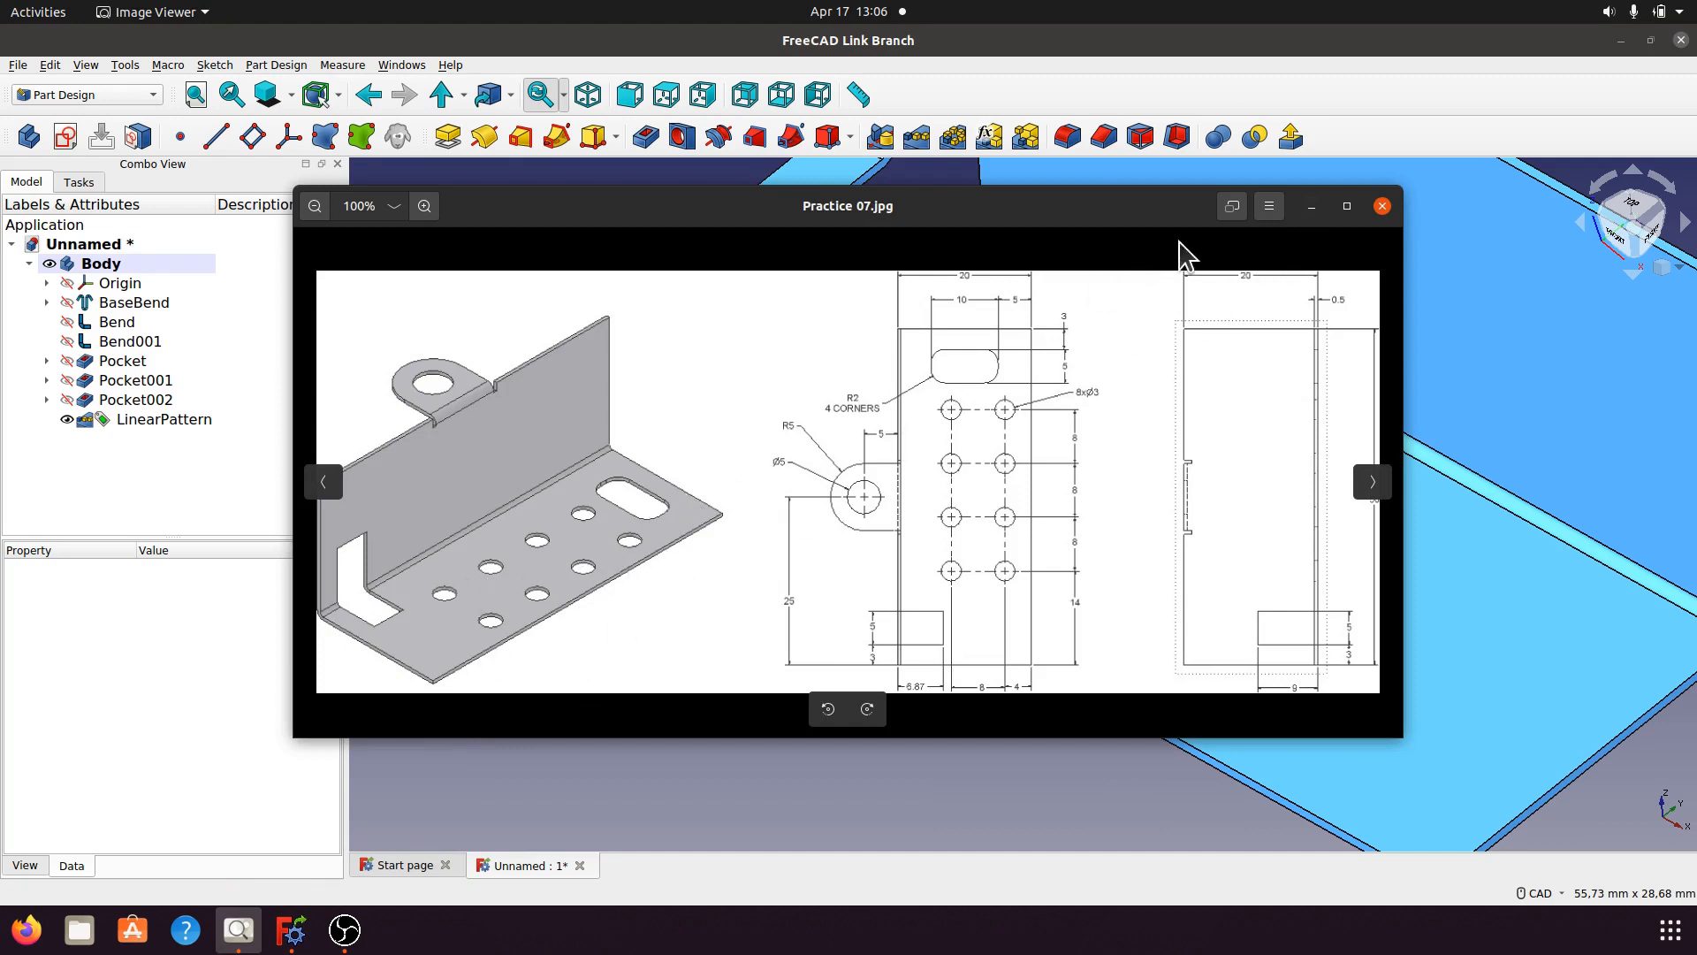
click(1312, 206)
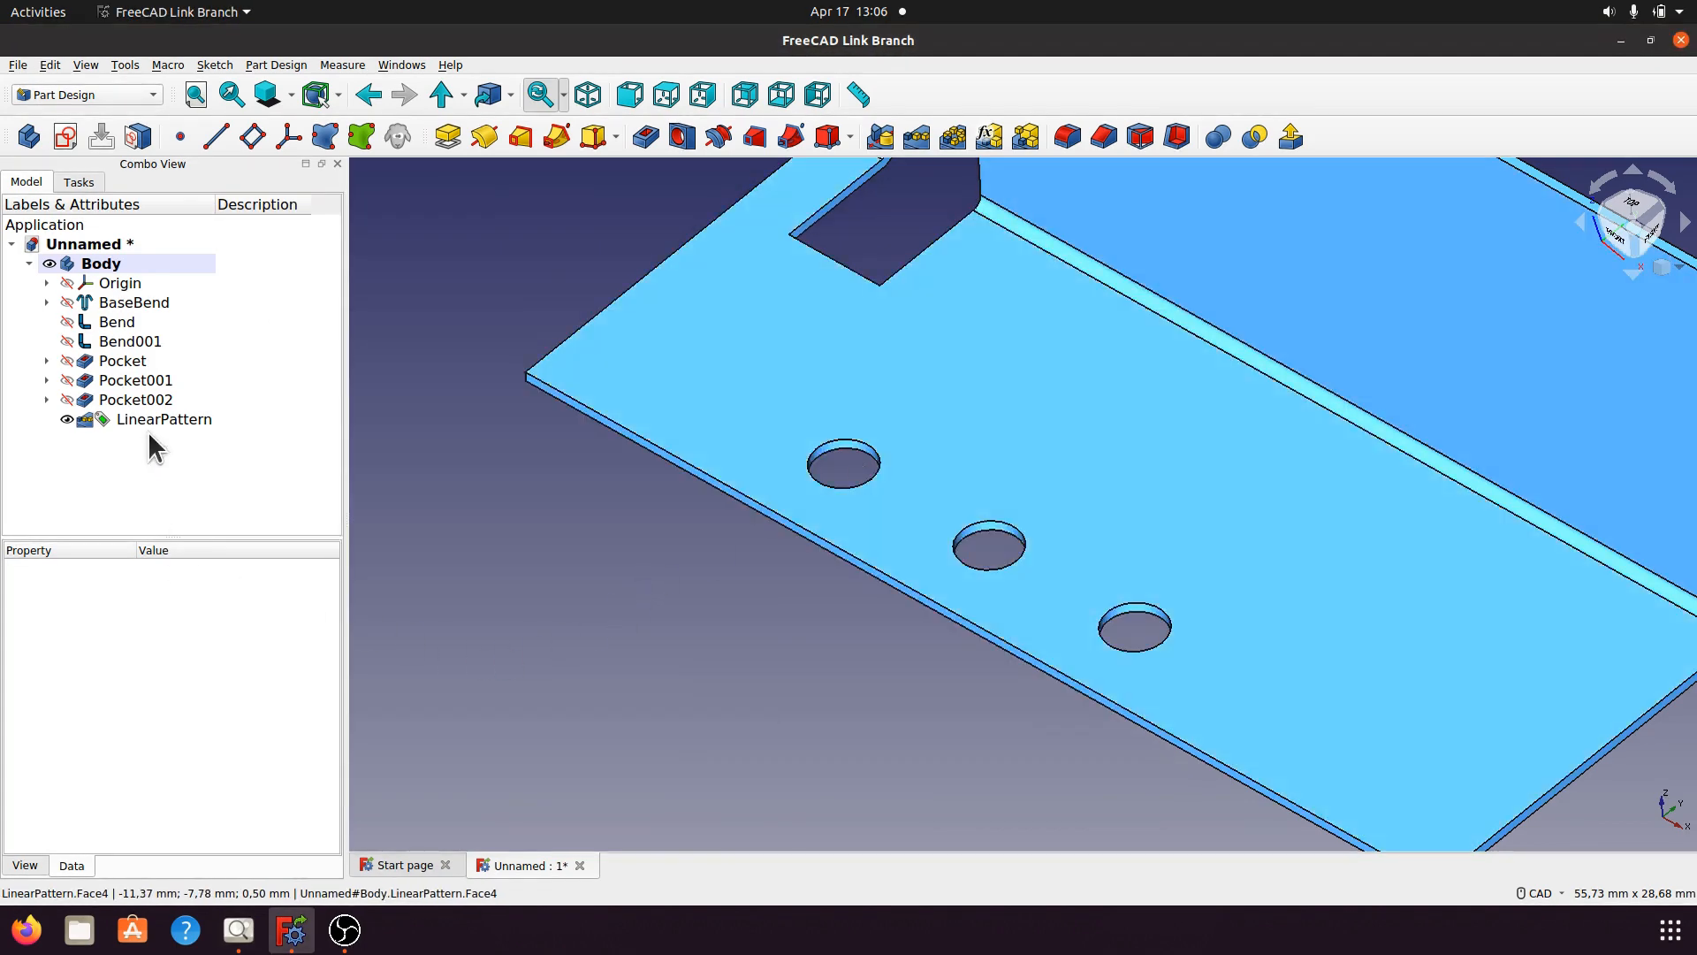
double_click(144, 419)
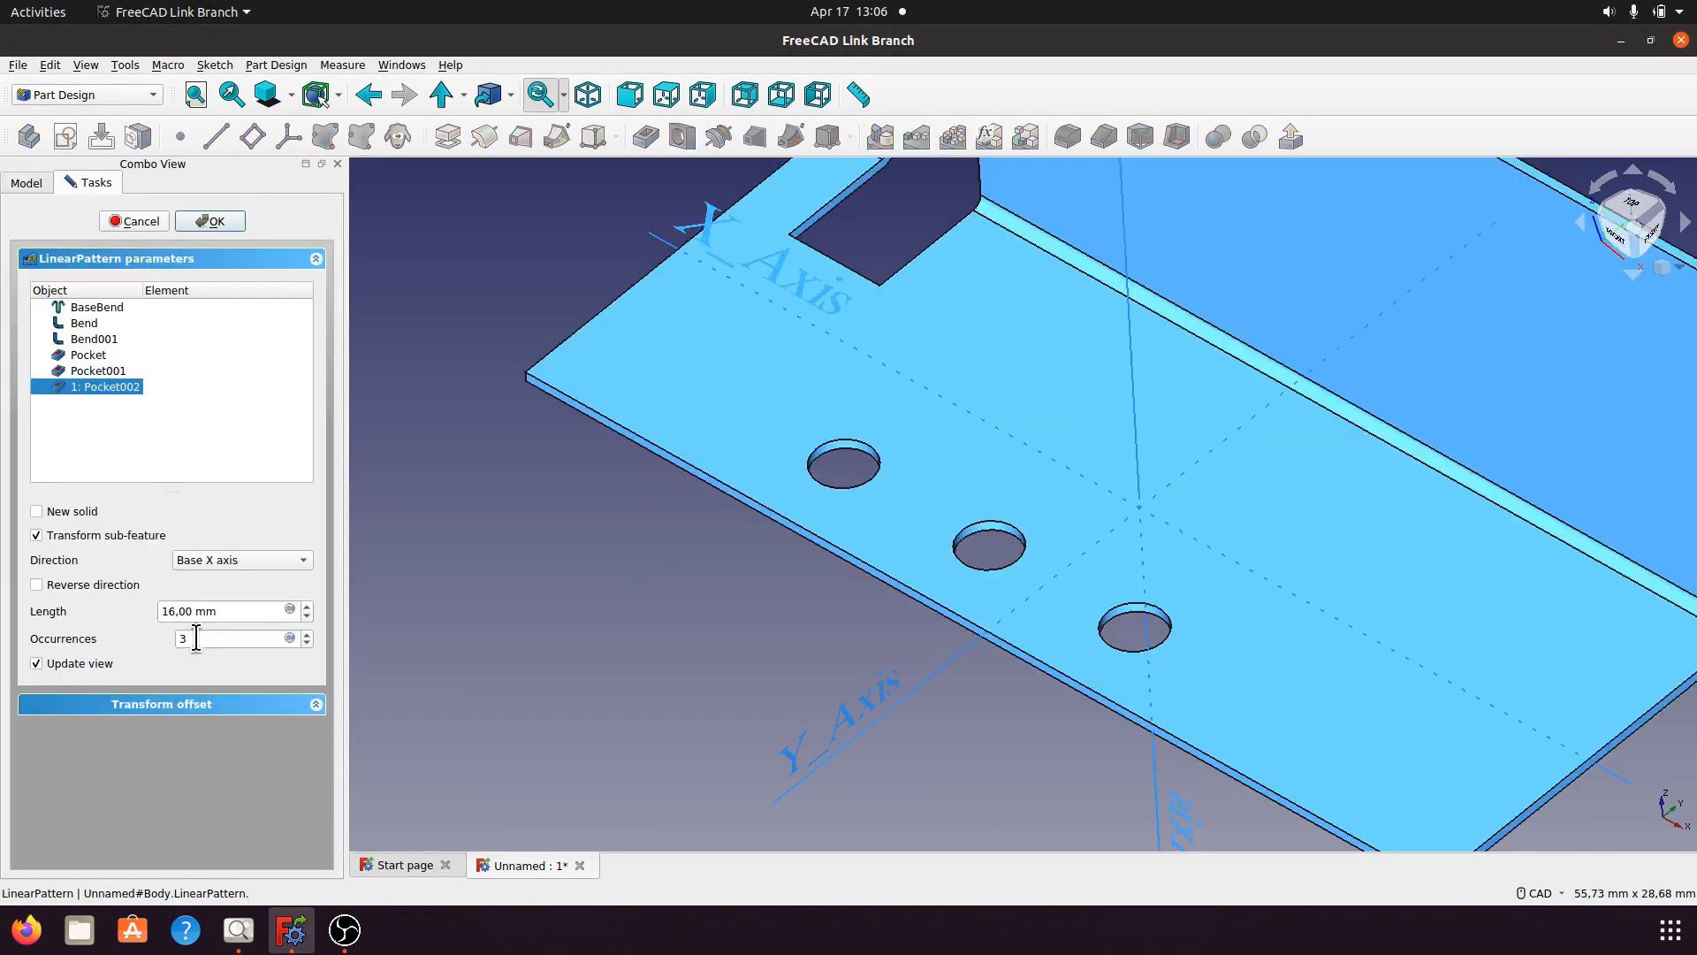
double_click(196, 638)
text(4)
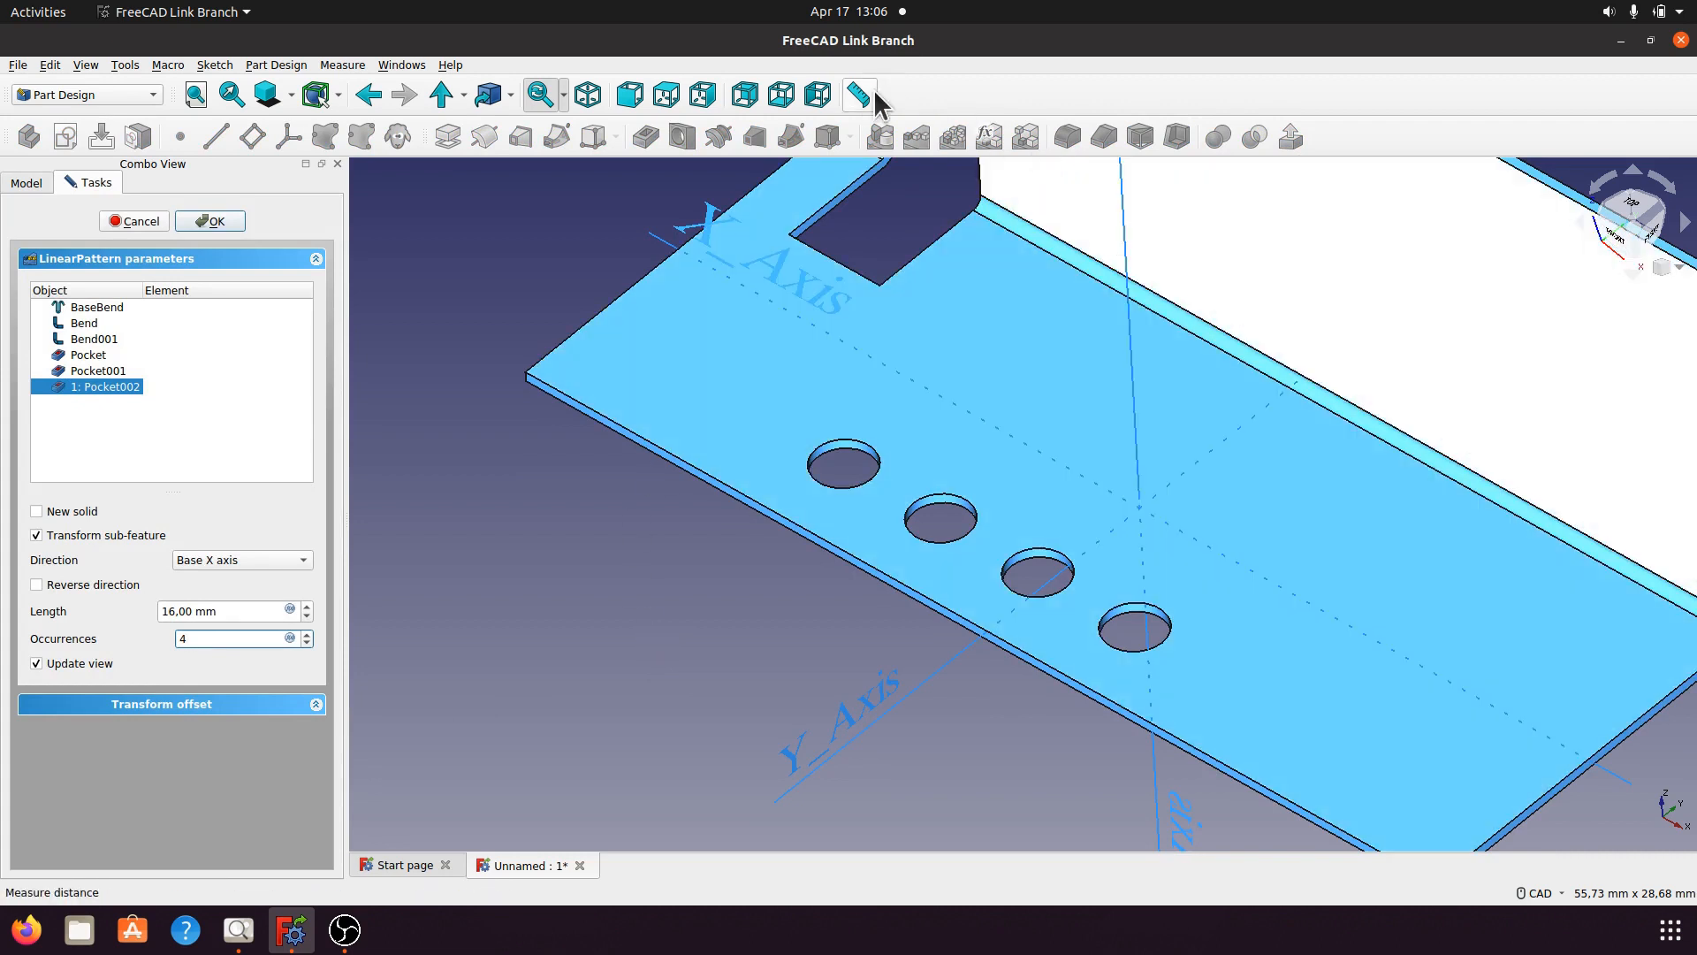
Measure the distance between matching rim points on the first and second holes of the four-hole pattern.
click(859, 95)
scroll(850, 369, up, 2)
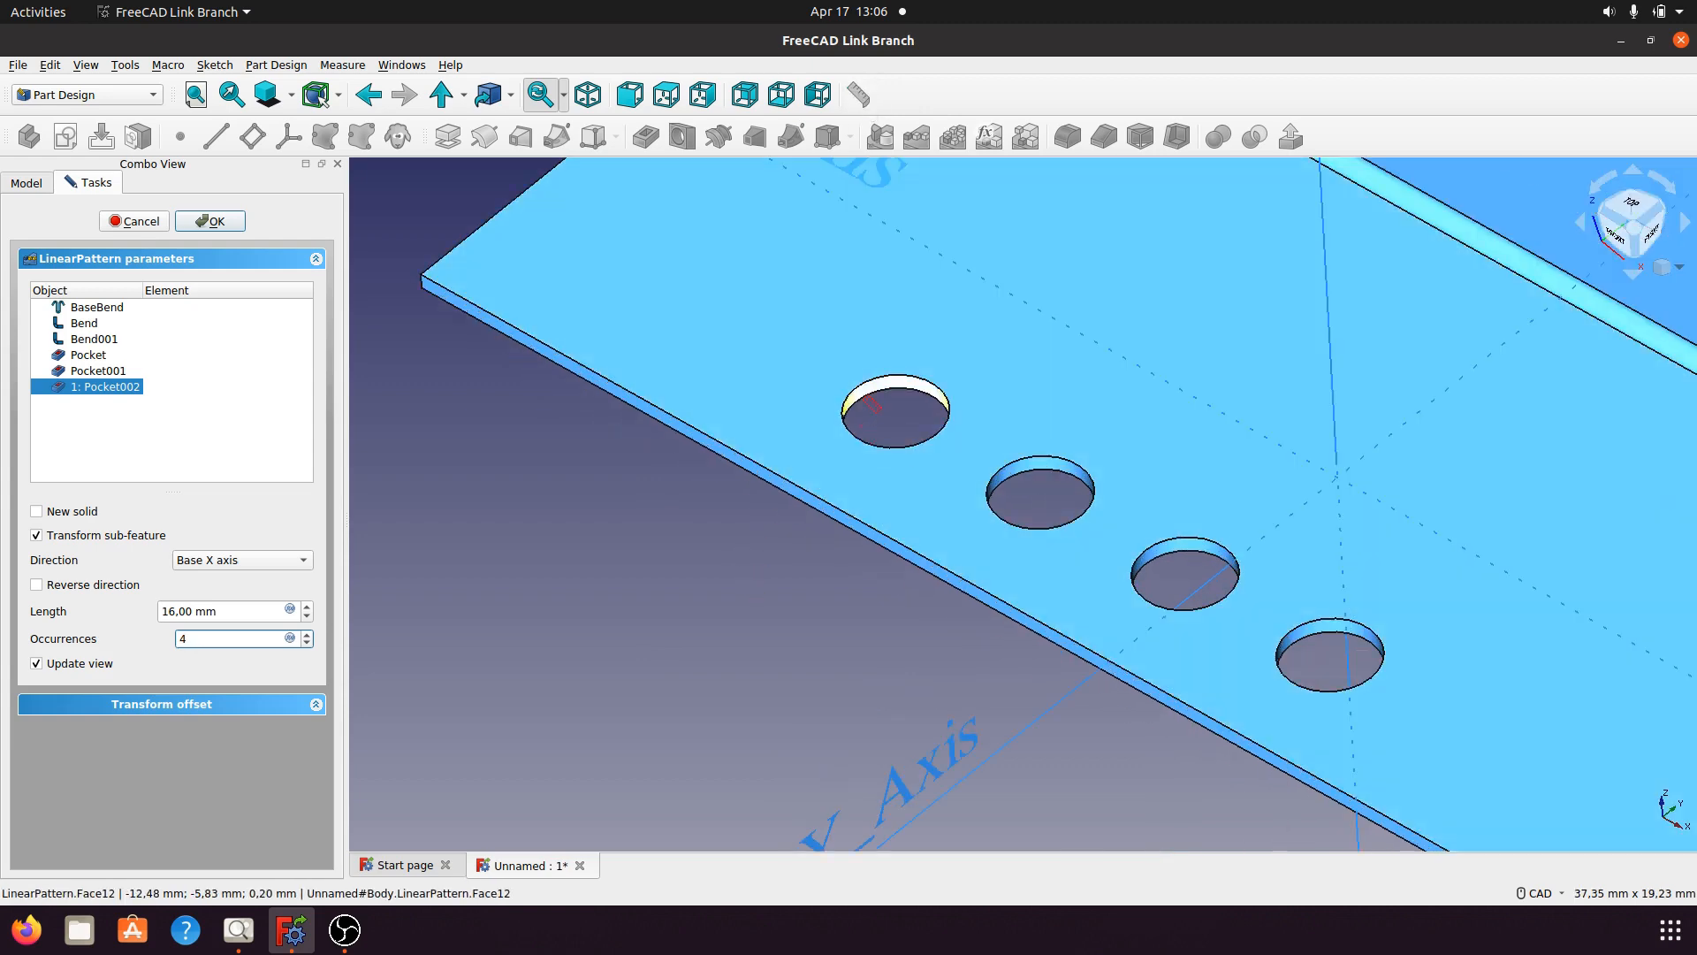
click(859, 385)
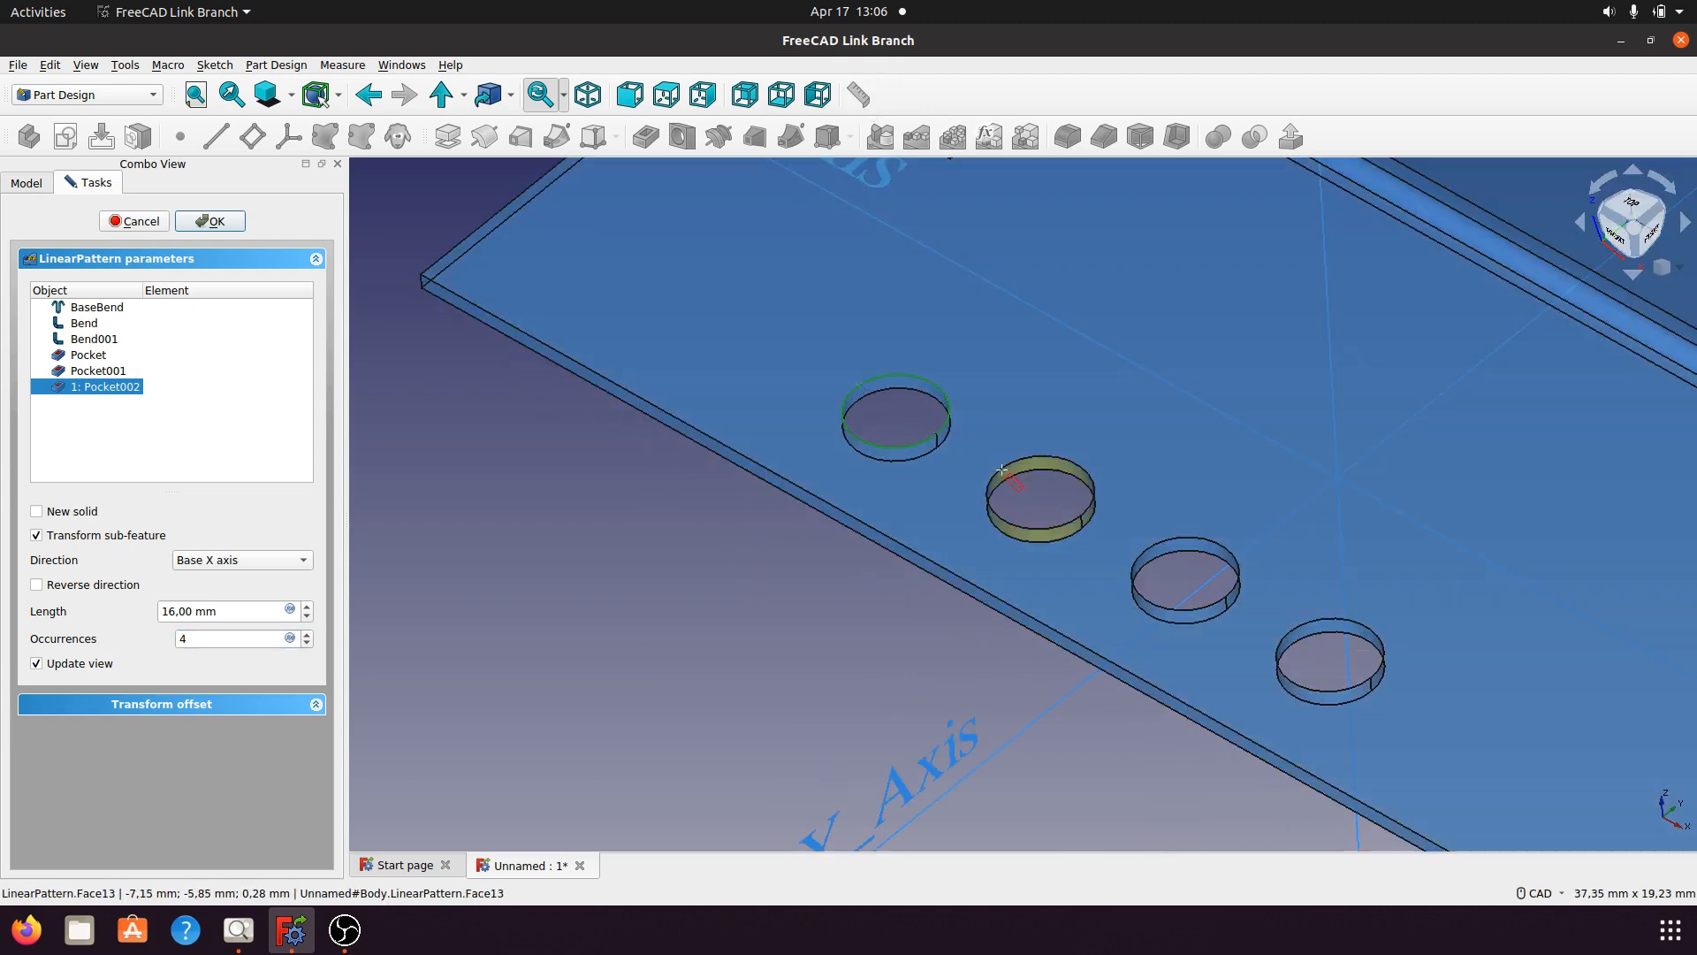
click(1000, 469)
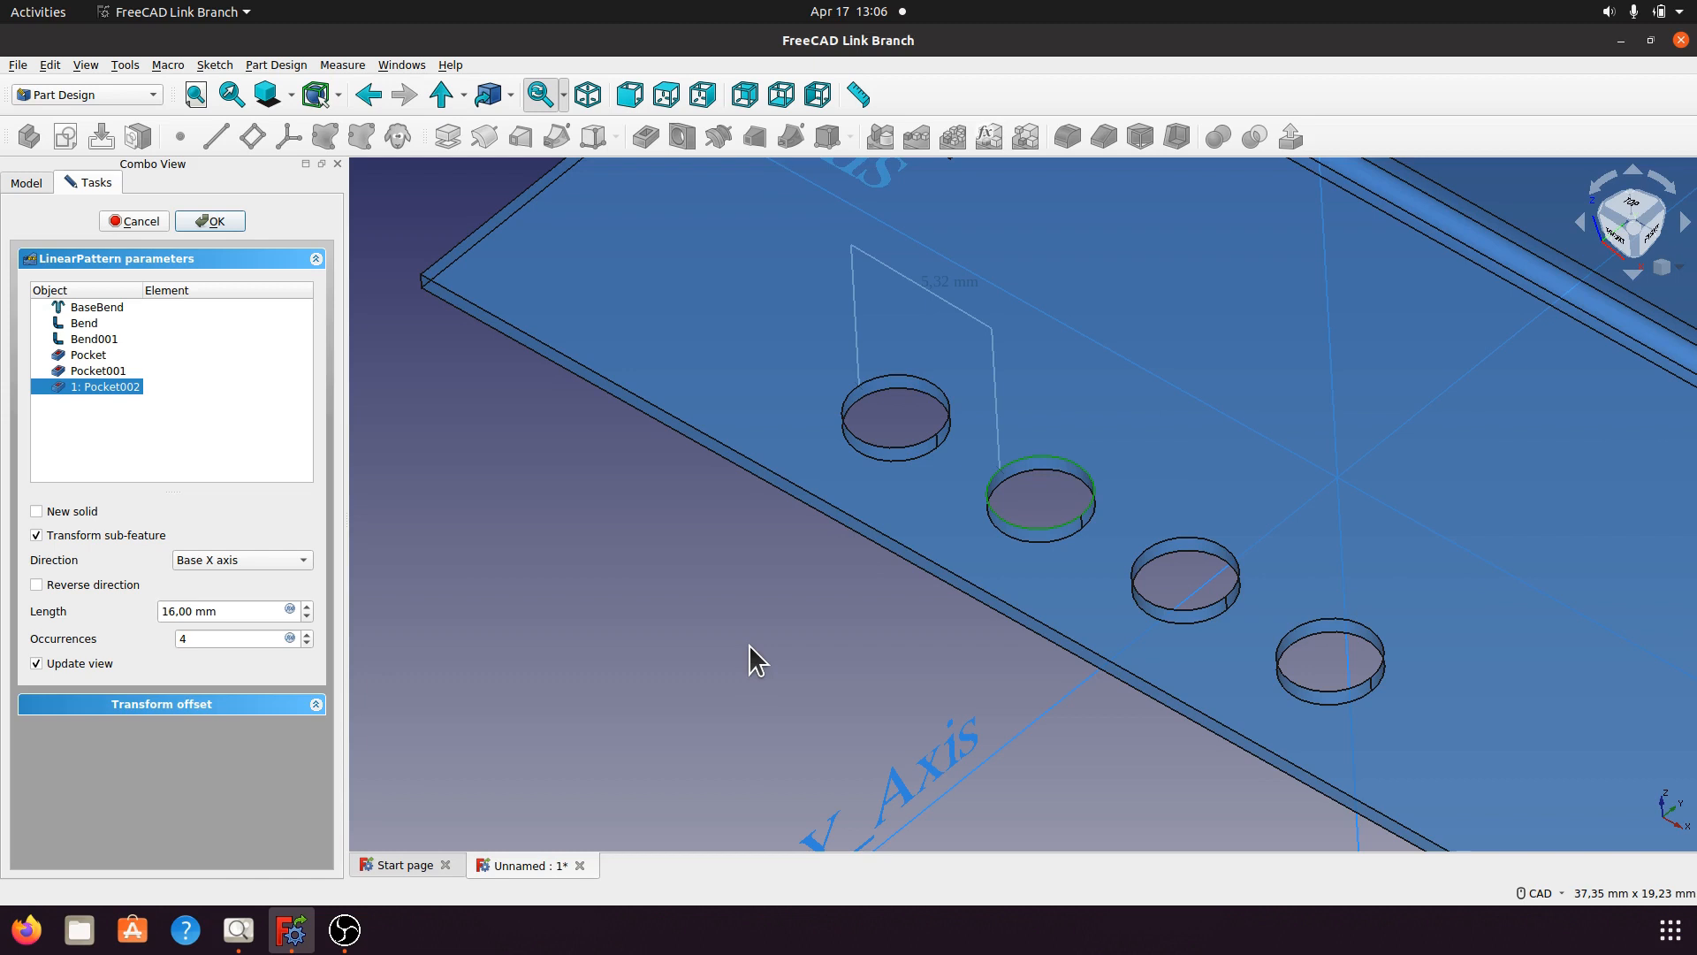
click(36, 512)
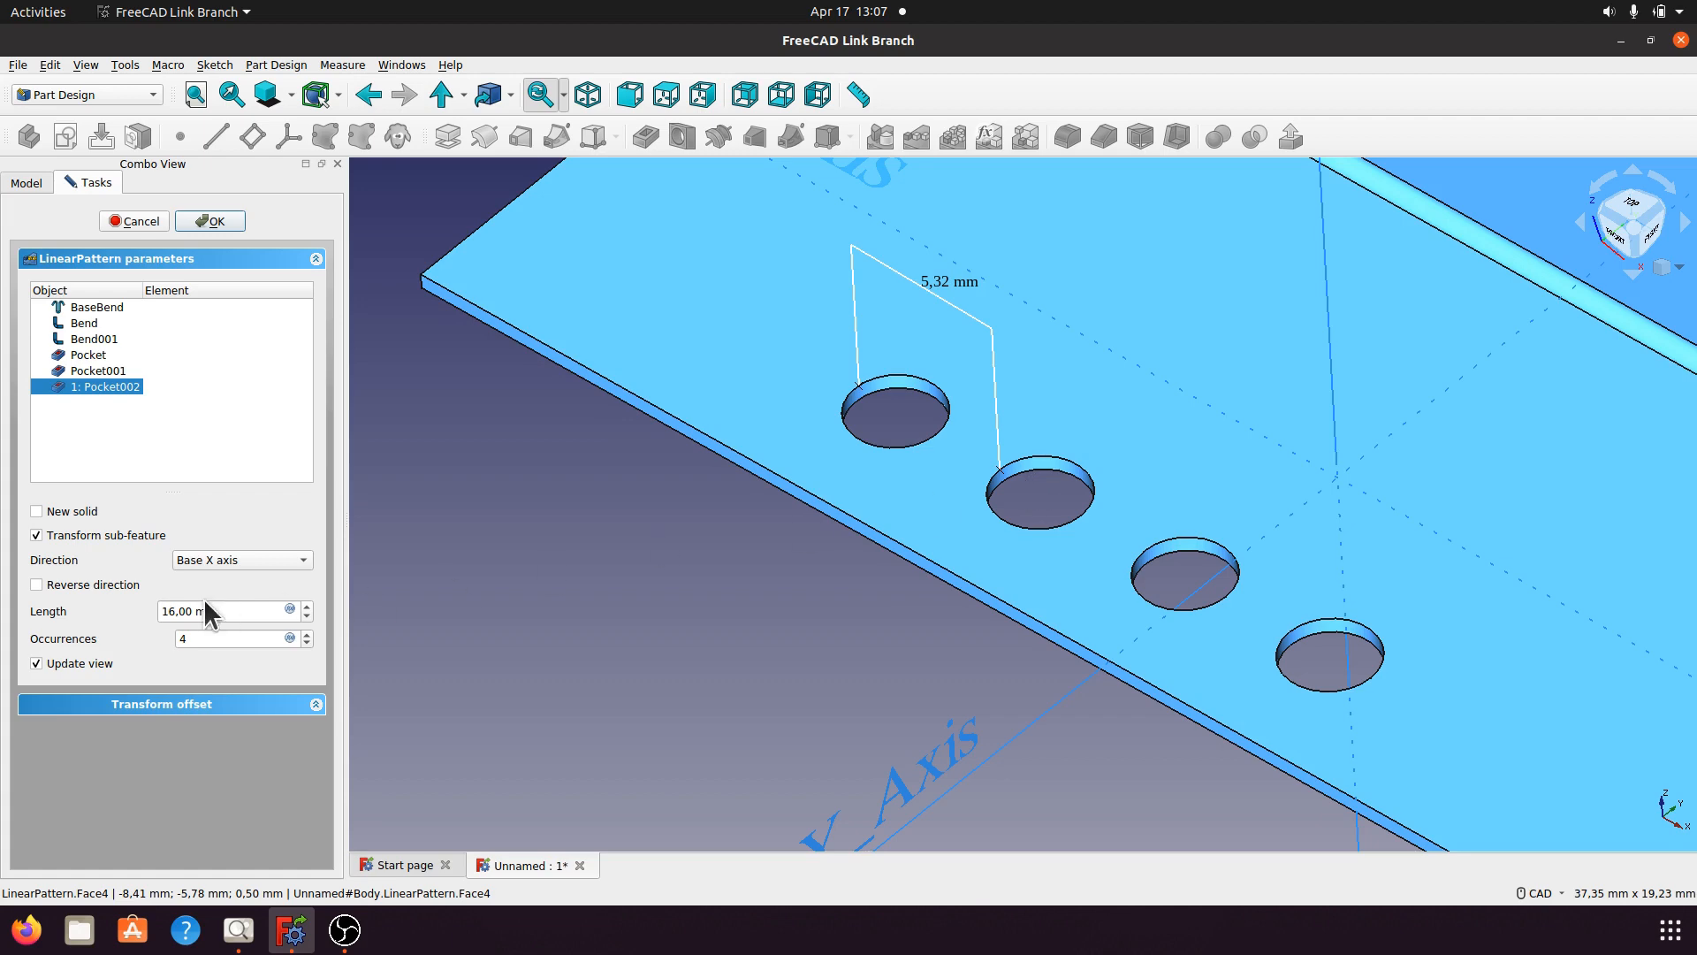
Set the linear pattern's overall length to 24 mm, accept it, and delete the leftover distance measurement.
drag(228, 611, 160, 611)
text(24)
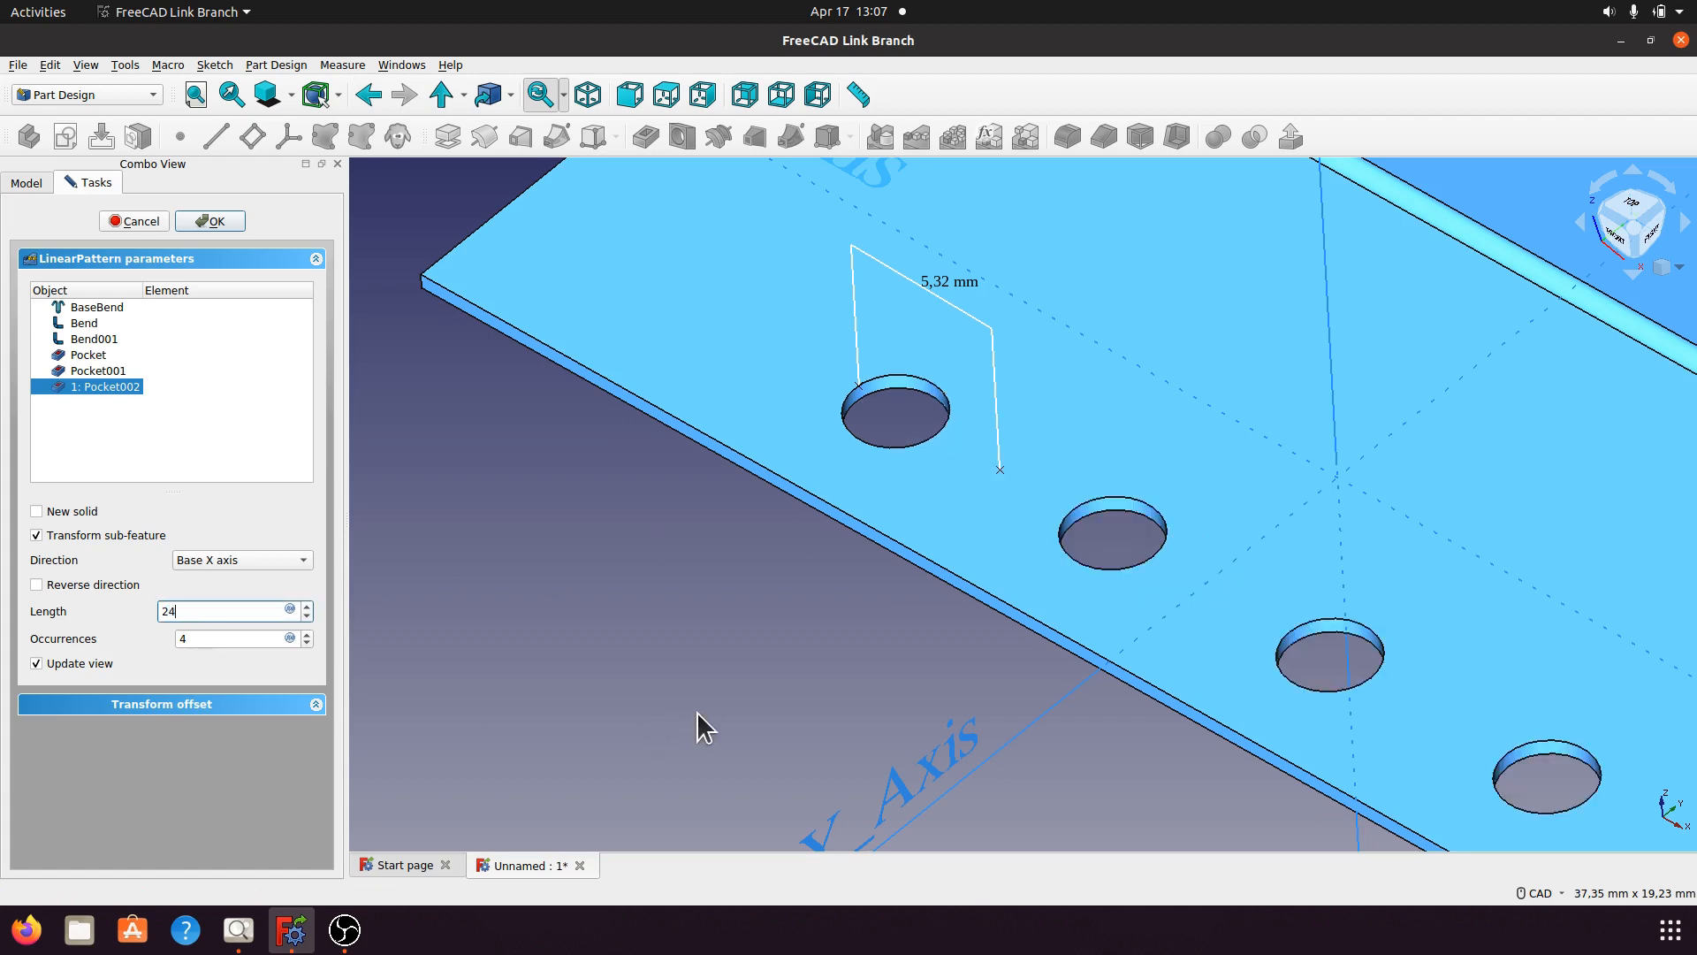
scroll(634, 663, down, 3)
scroll(775, 690, up, 1)
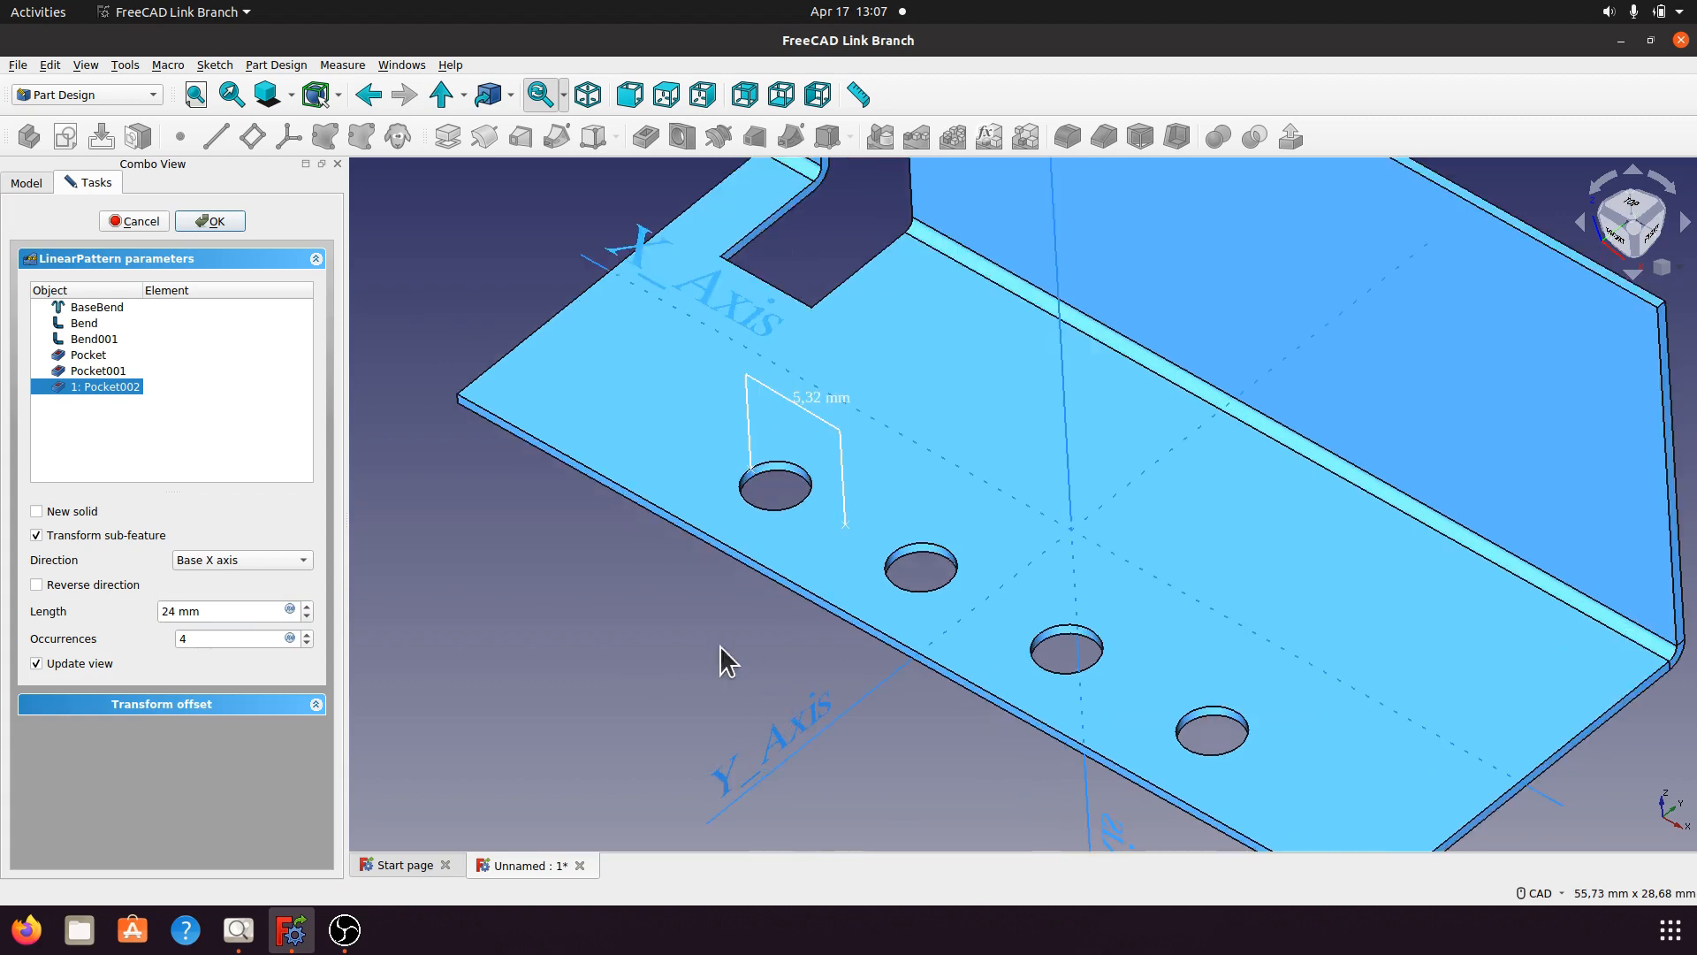
click(200, 221)
right_click(137, 439)
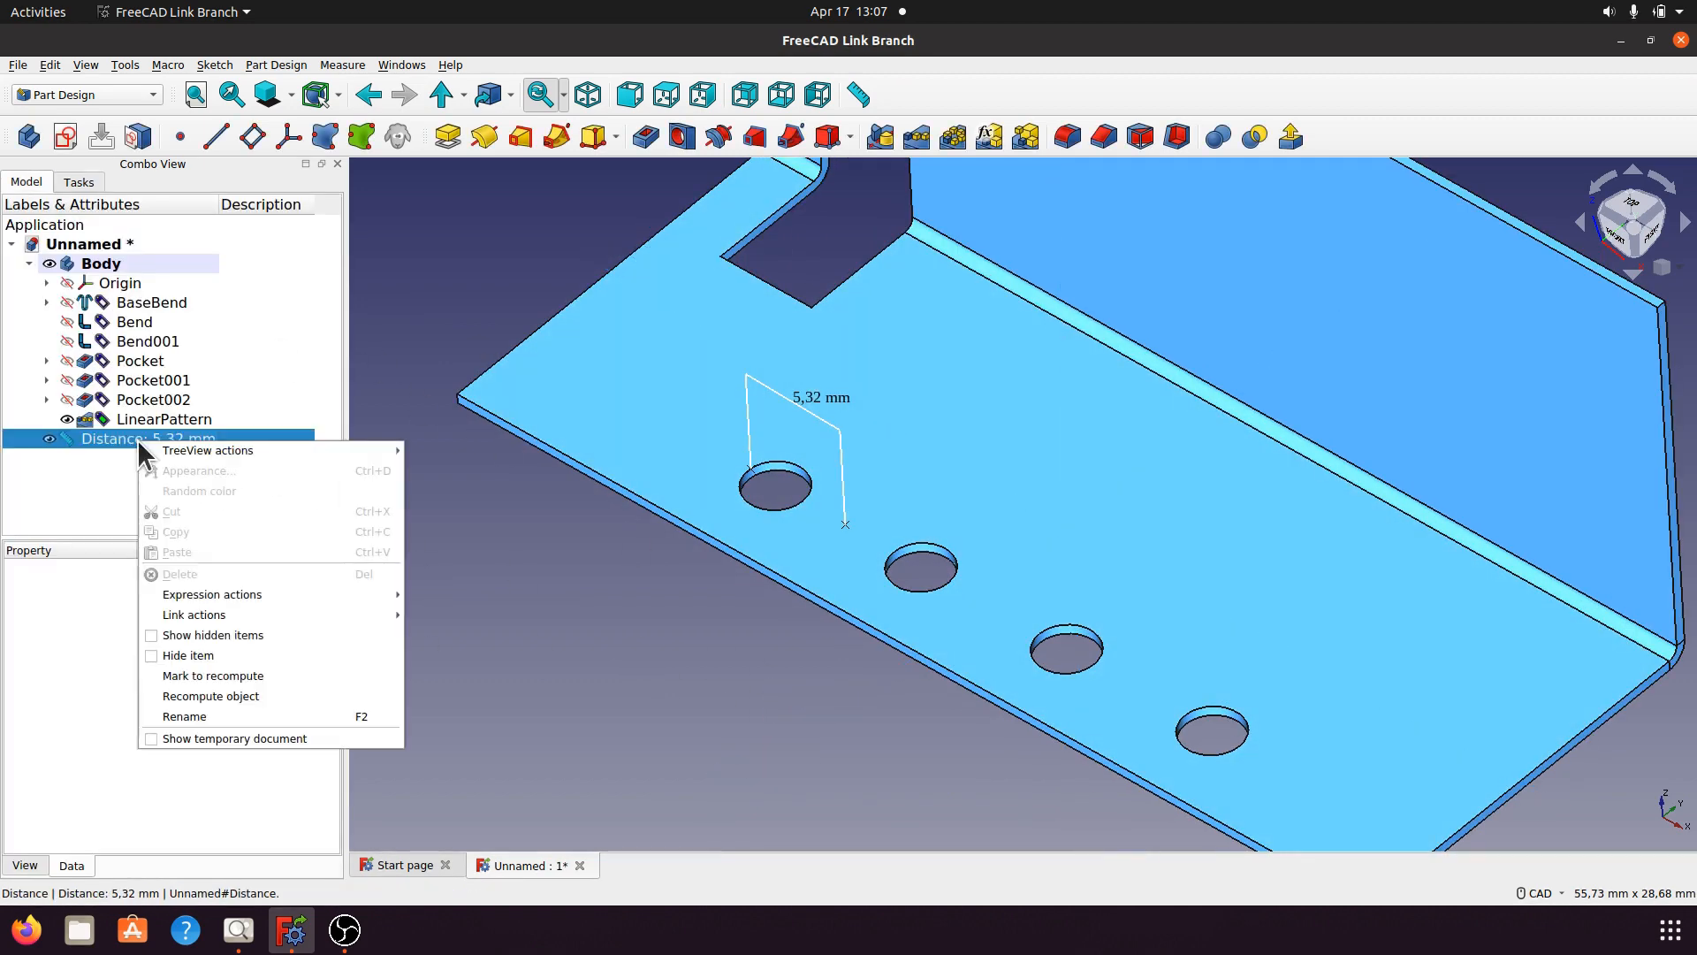
click(188, 576)
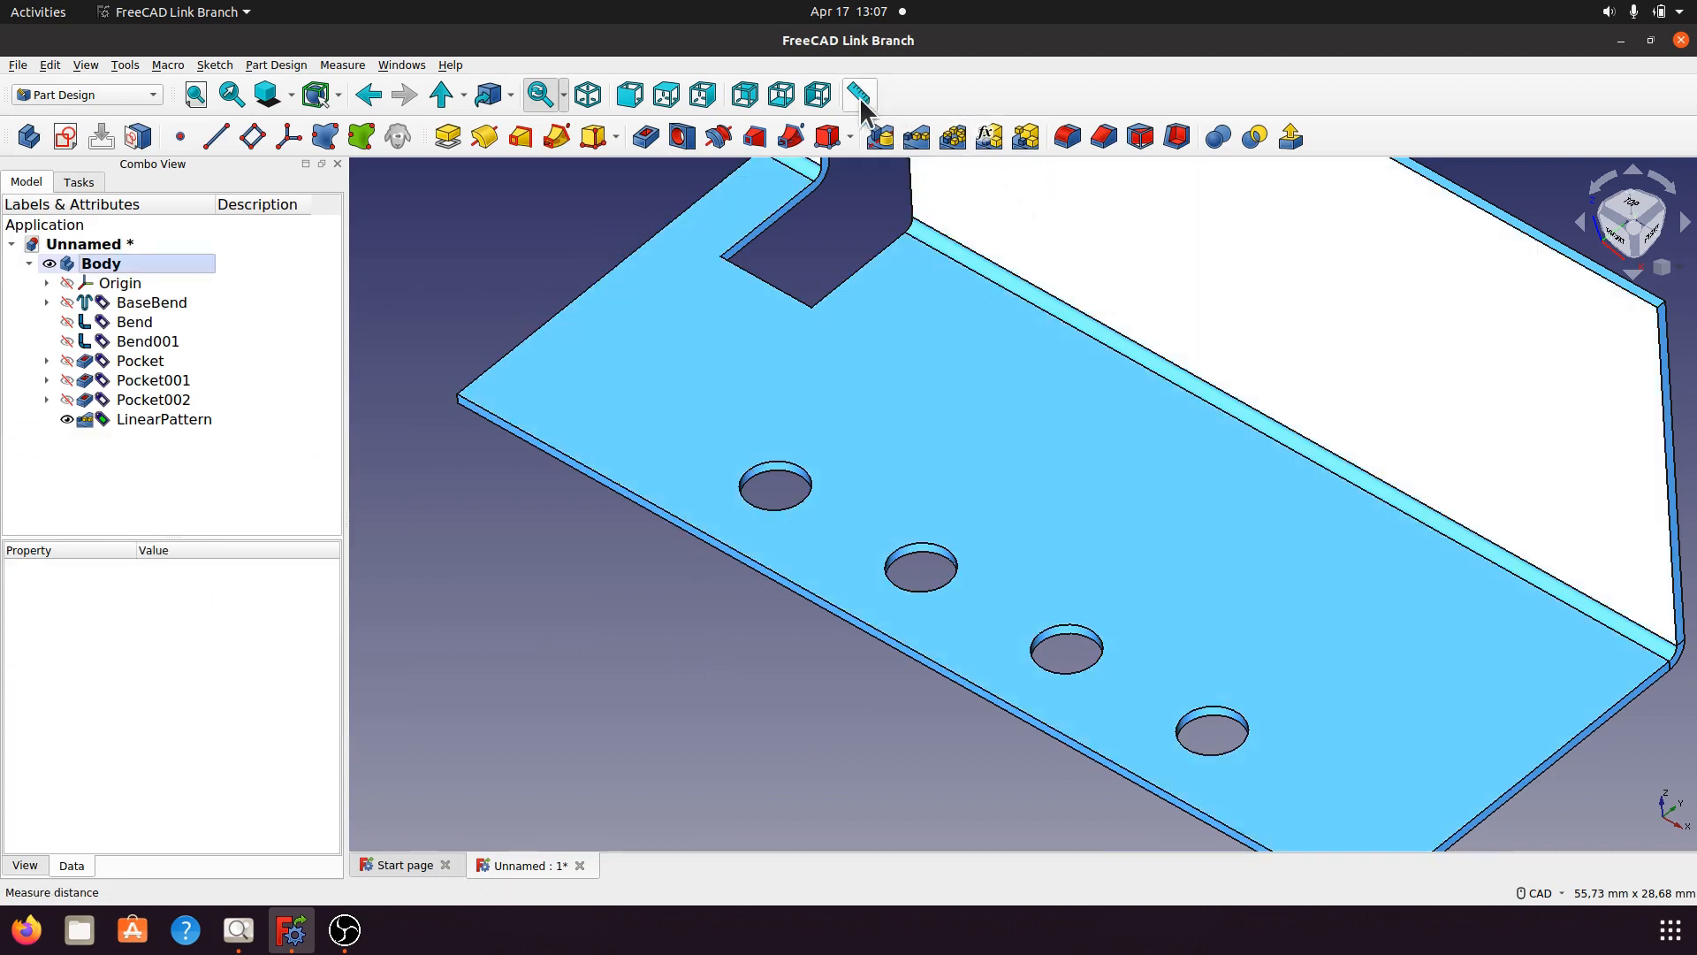
Measure the first two holes' spacing again between matching rim points, and remove that measurement when done.
click(859, 95)
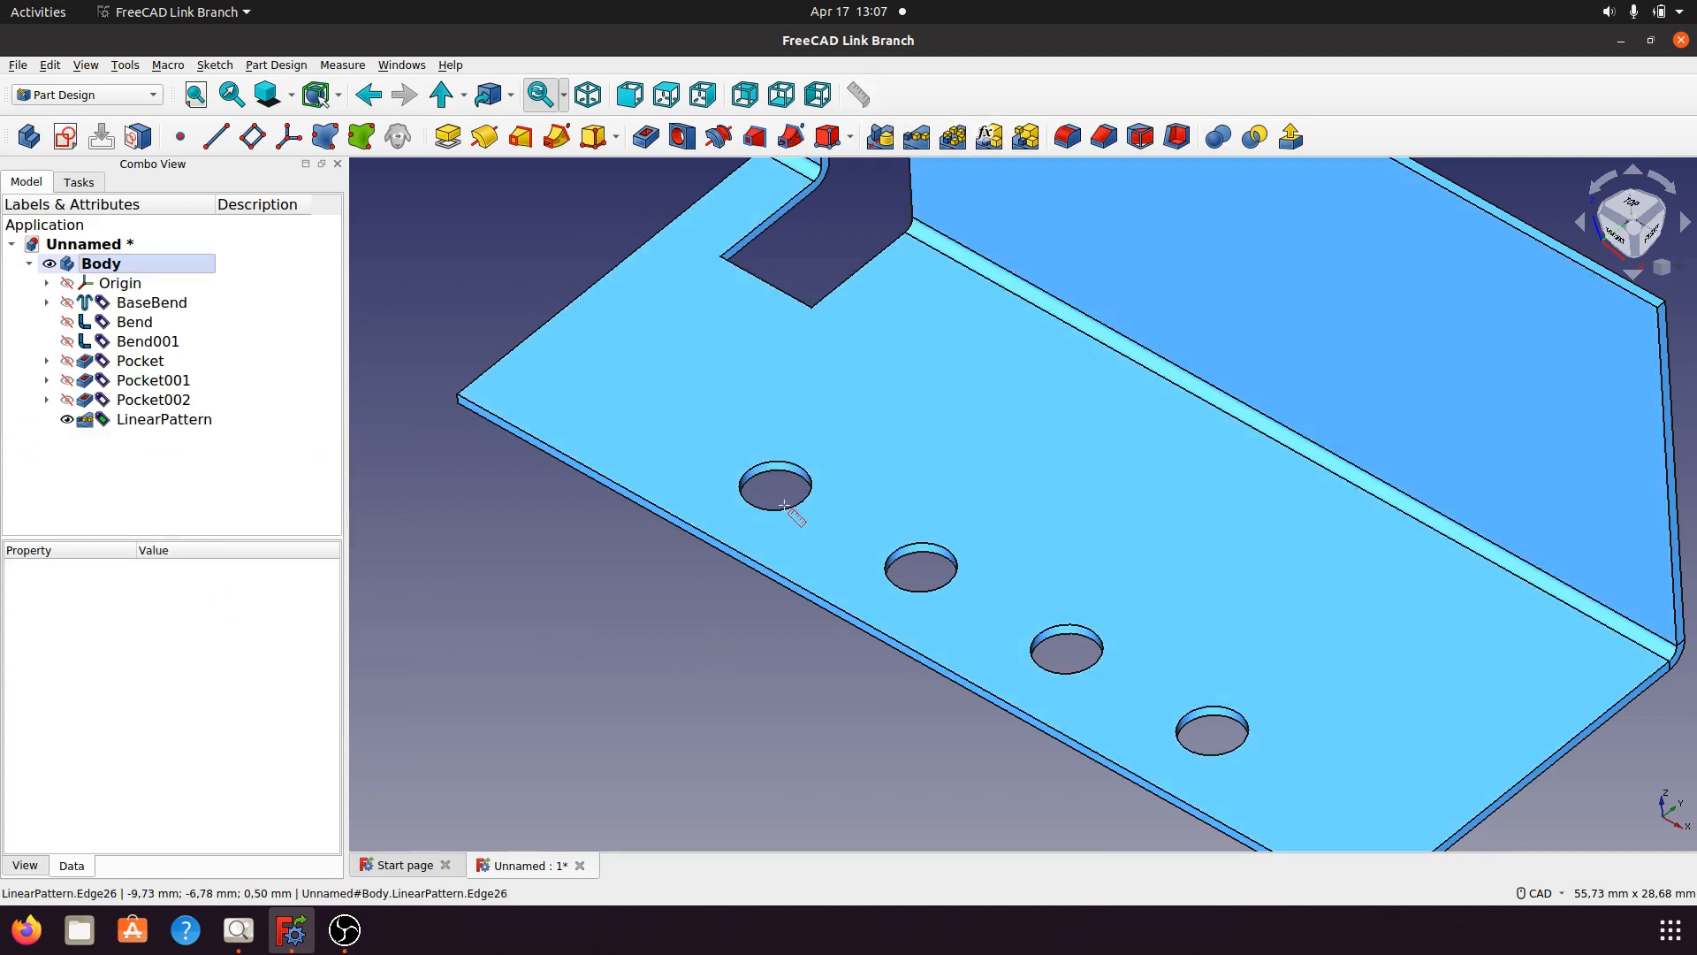
click(750, 469)
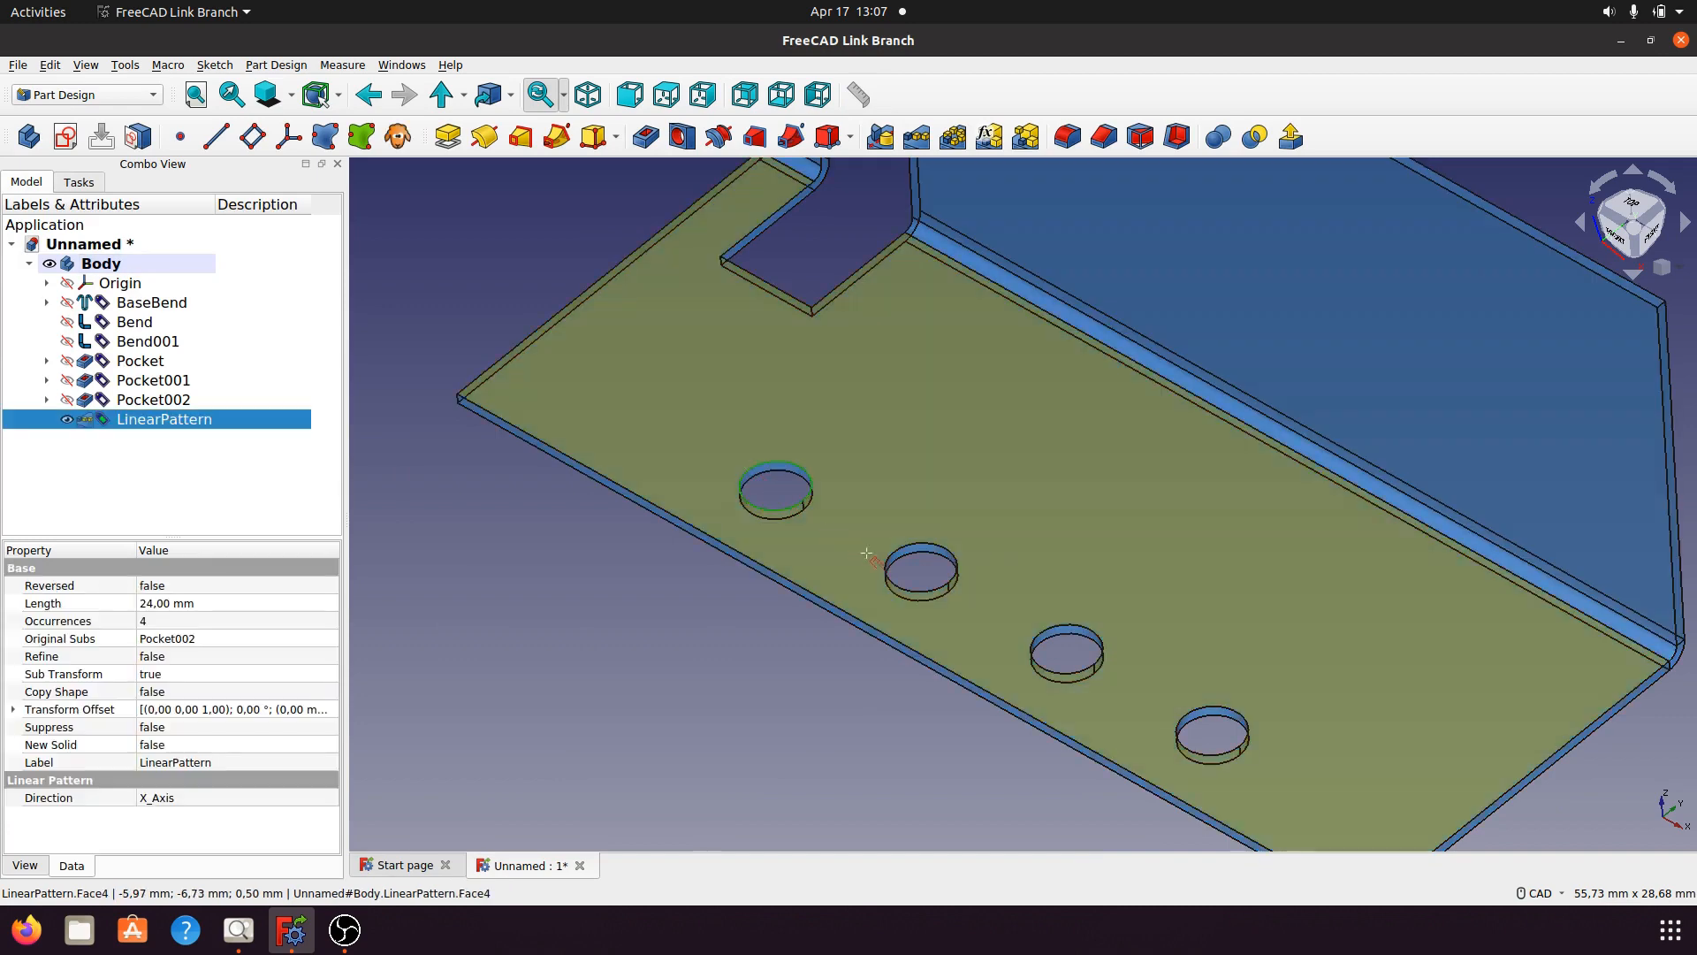
click(892, 550)
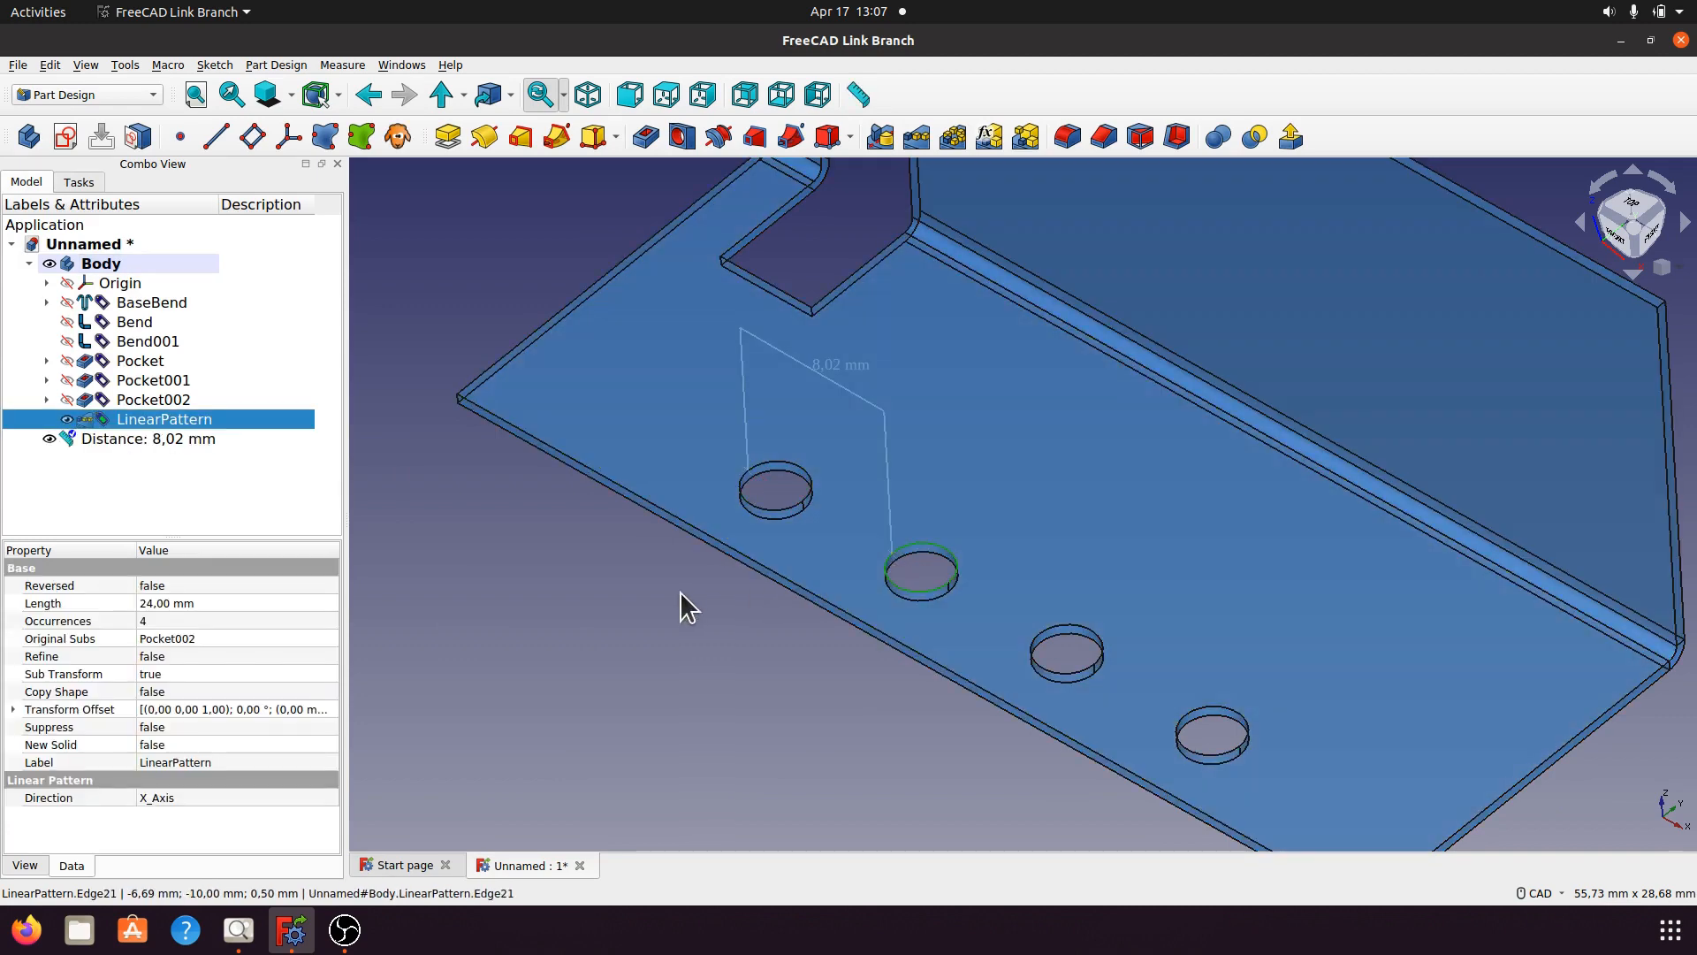
right_click(587, 575)
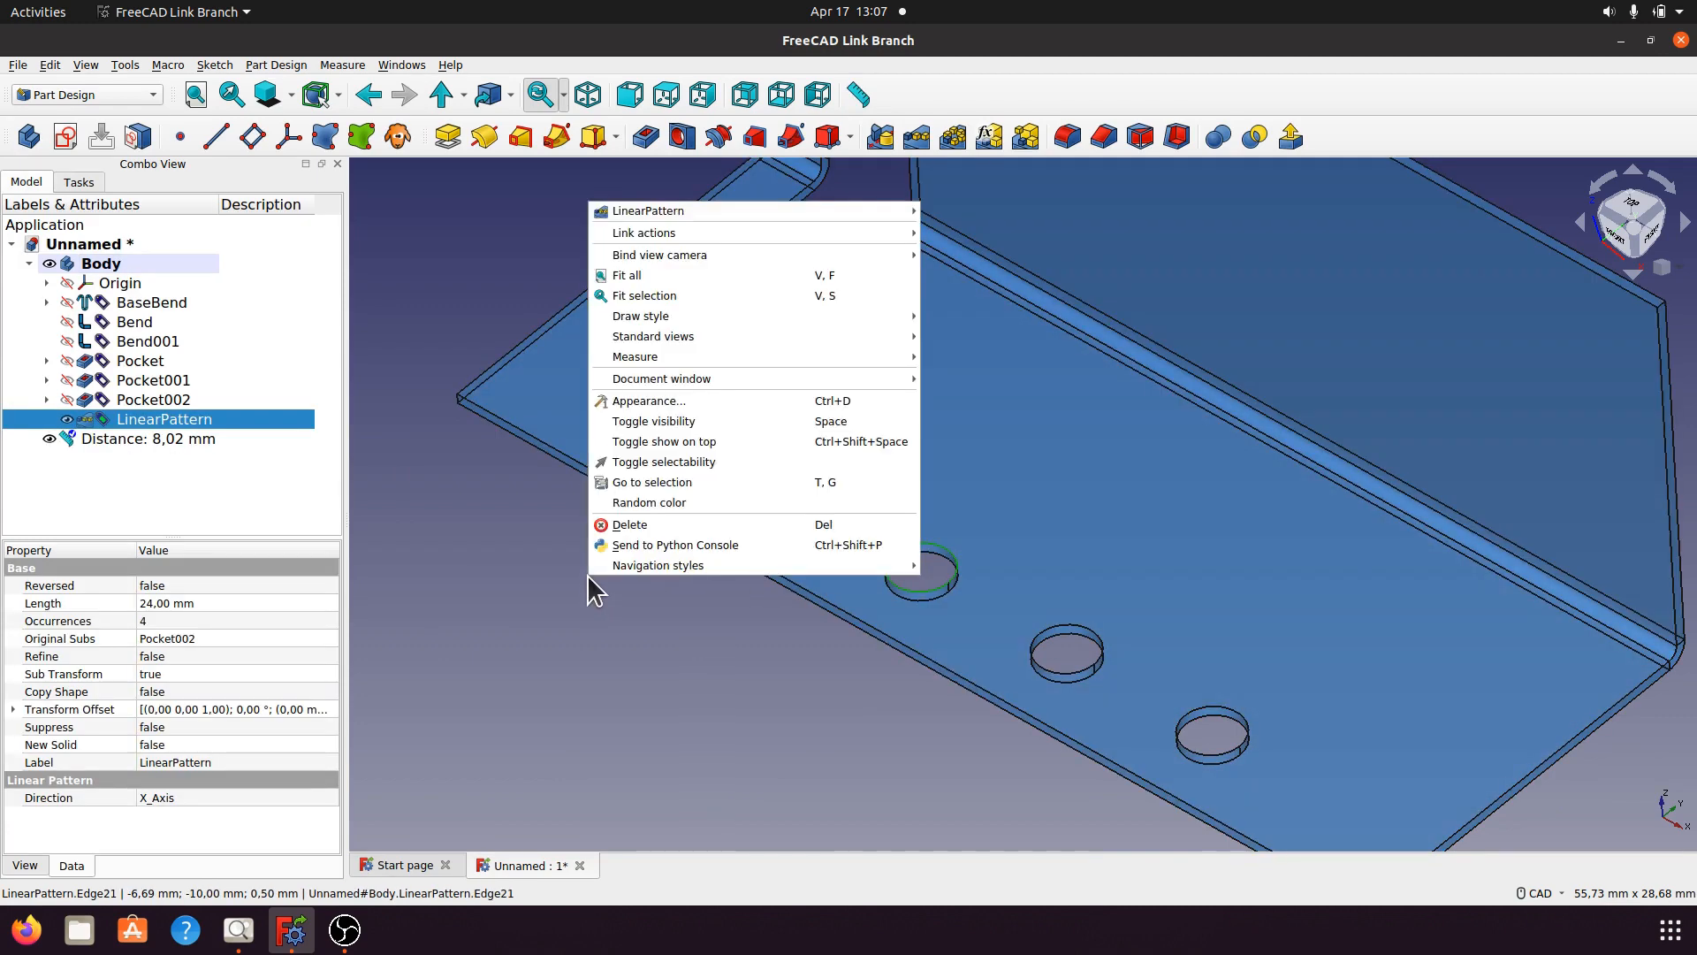
click(534, 681)
click(140, 439)
right_click(140, 439)
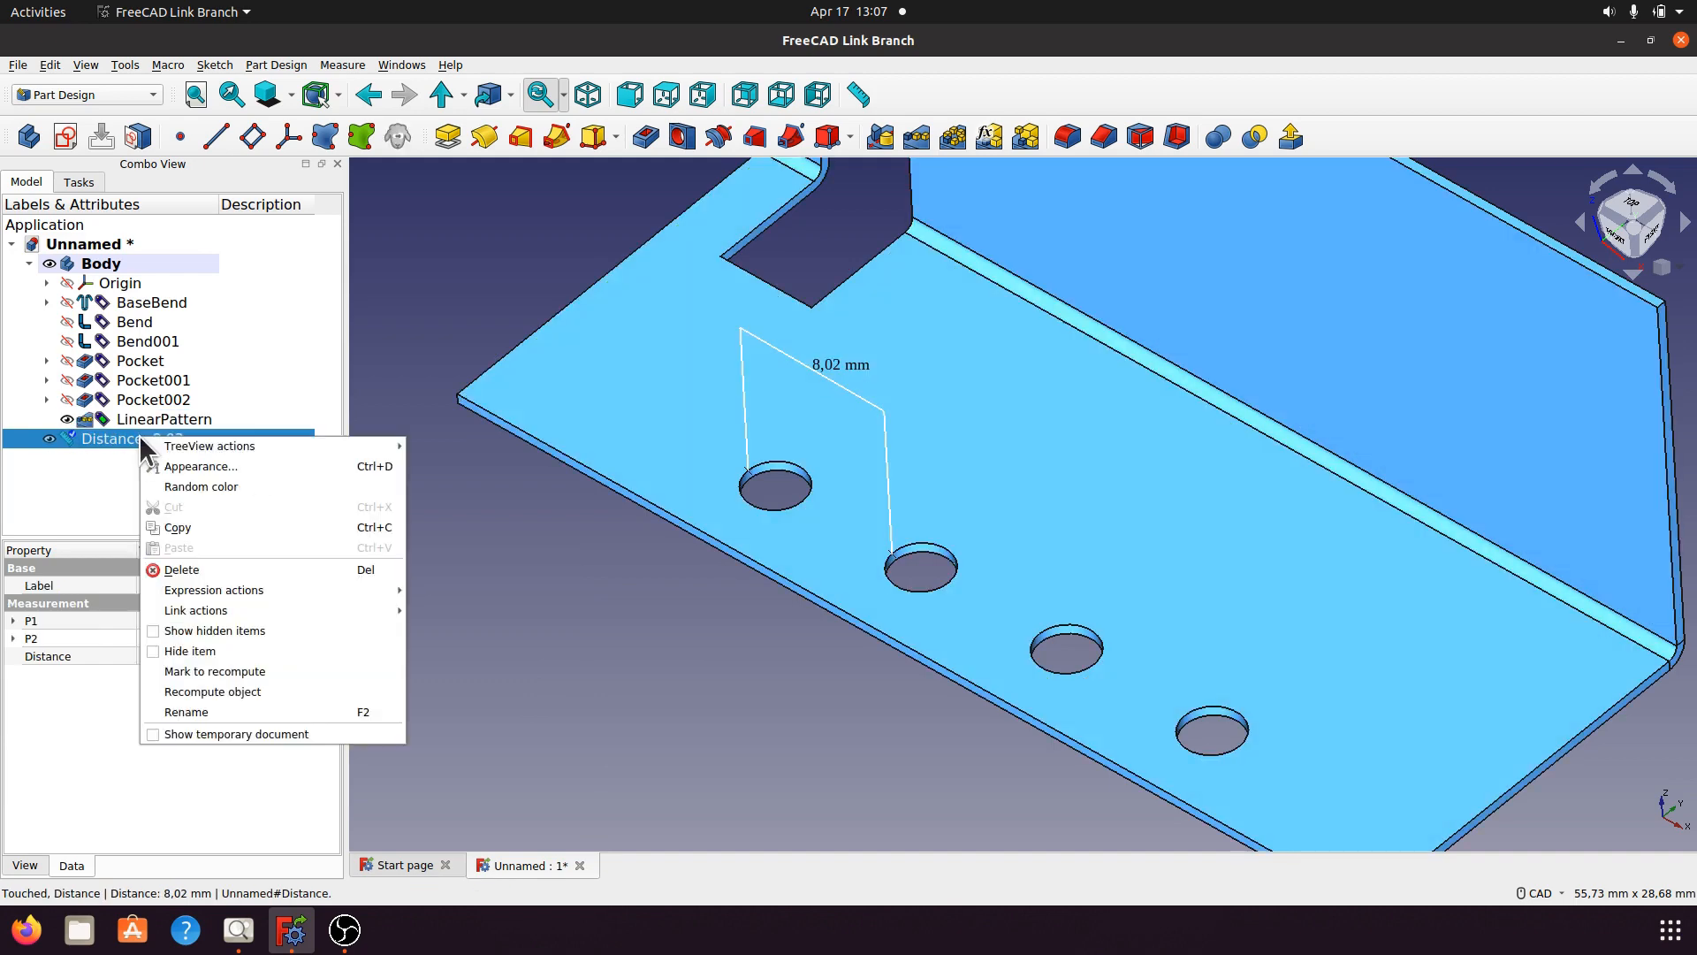
click(179, 568)
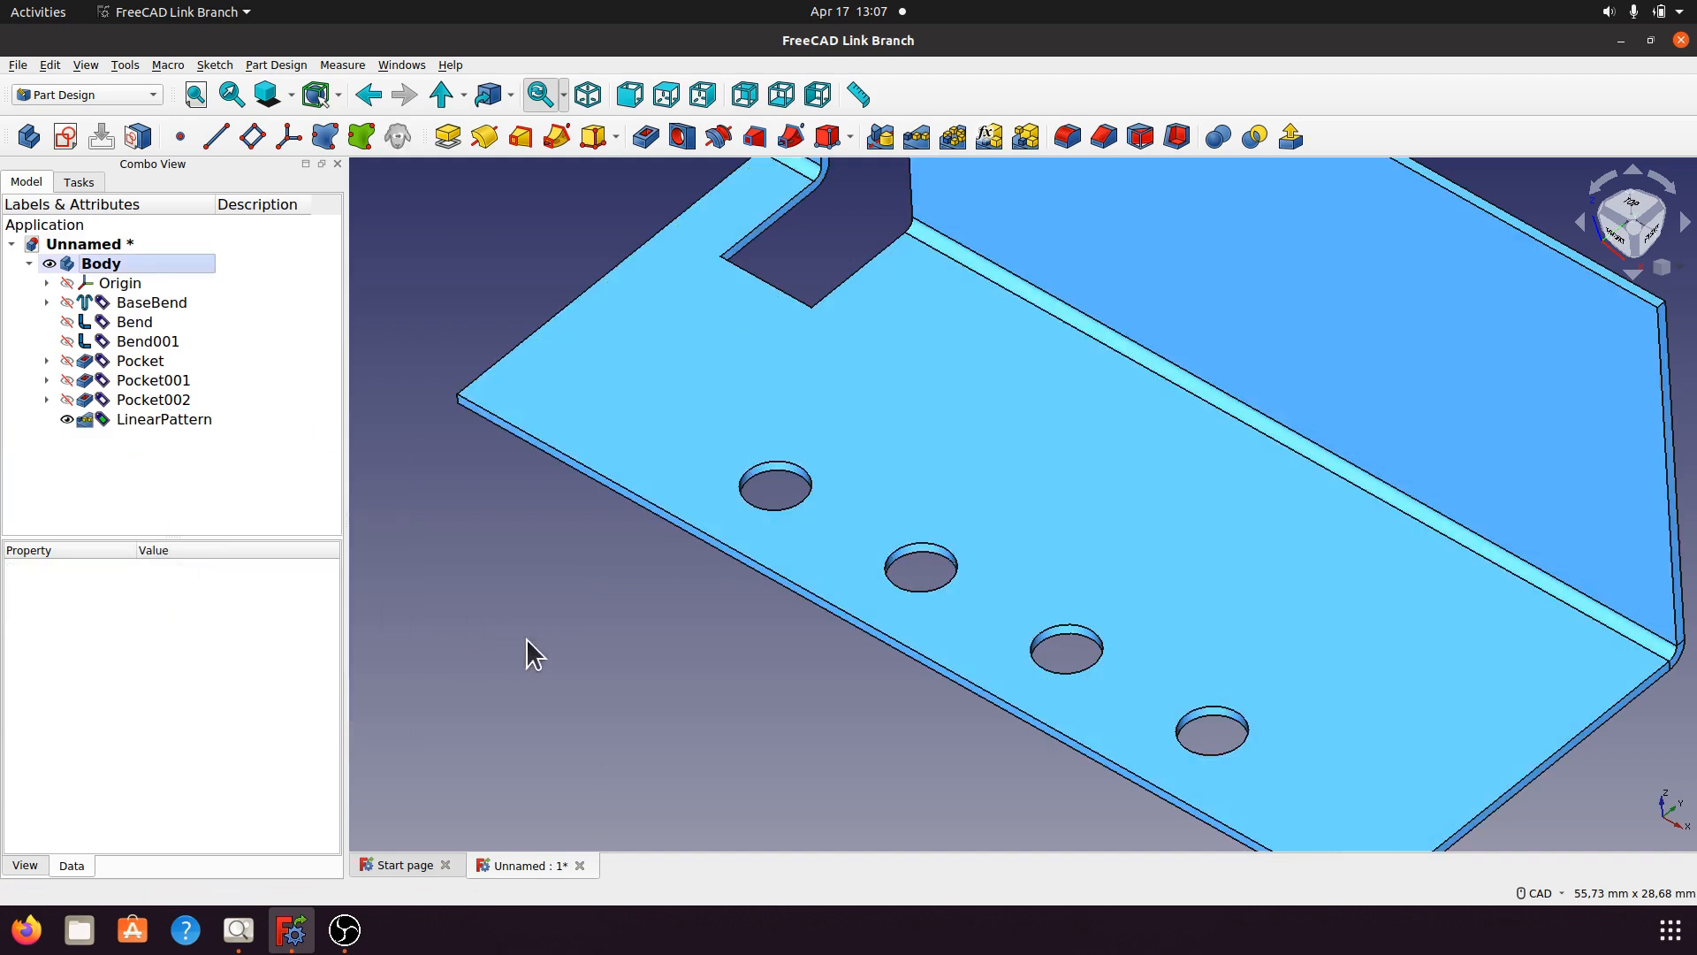
Start a second linear pattern that repeats the existing LinearPattern feature along the base Y axis.
scroll(584, 628, down, 2)
scroll(619, 628, up, 1)
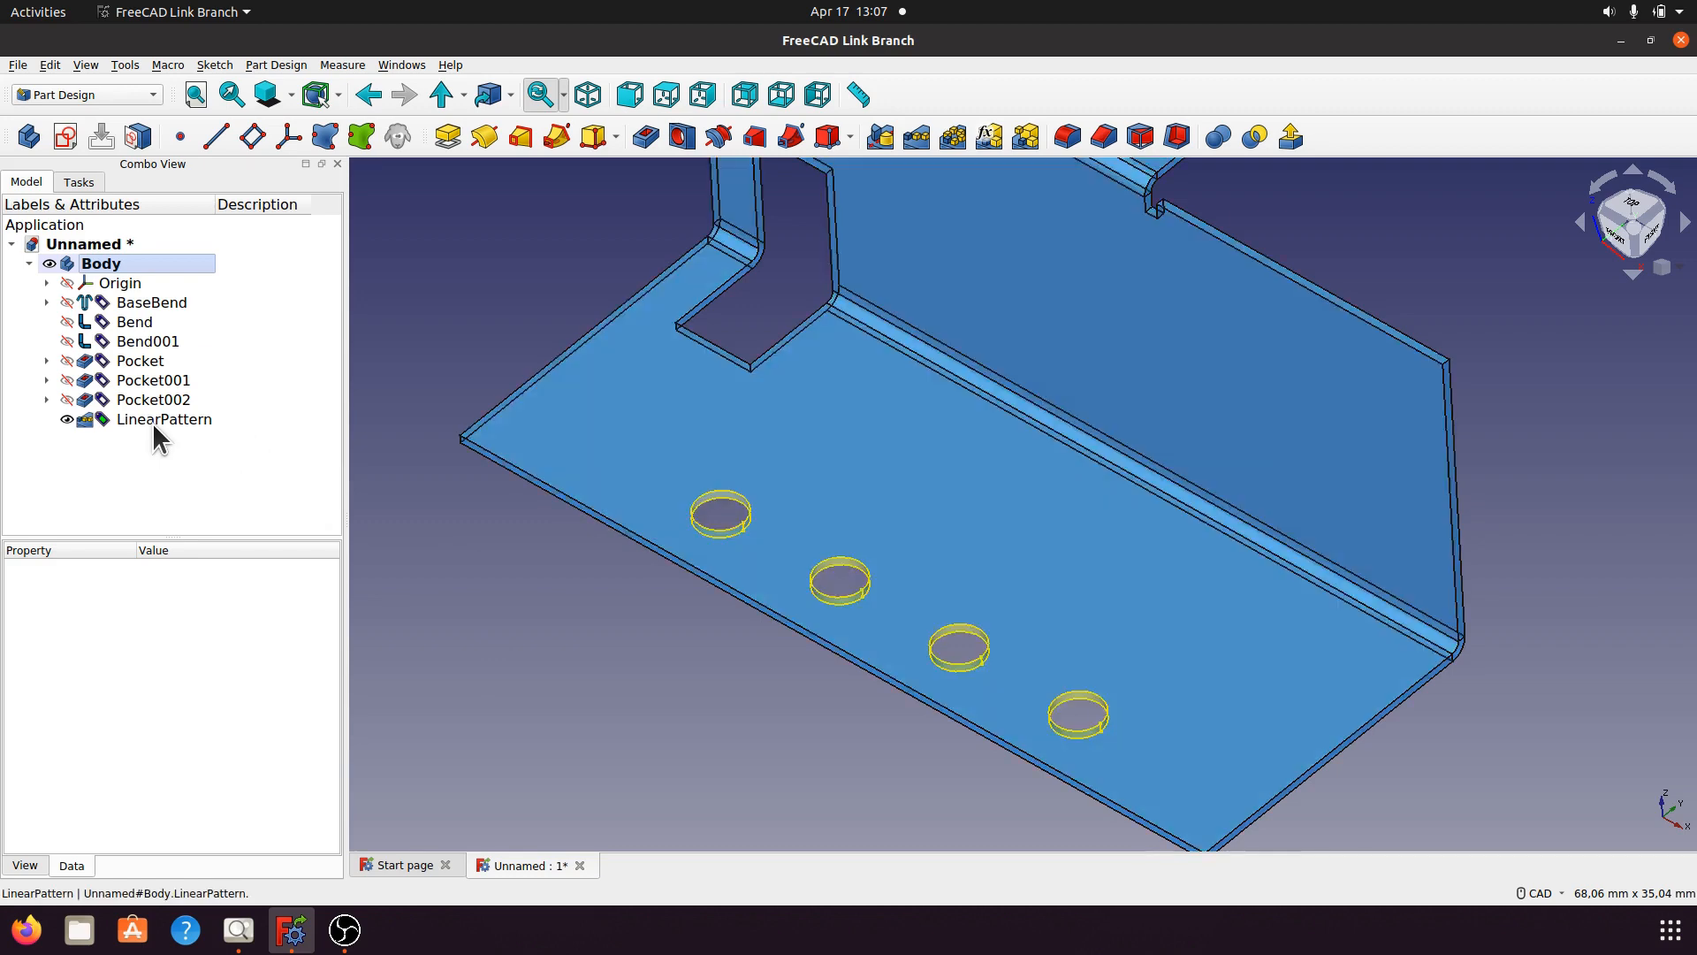
click(152, 423)
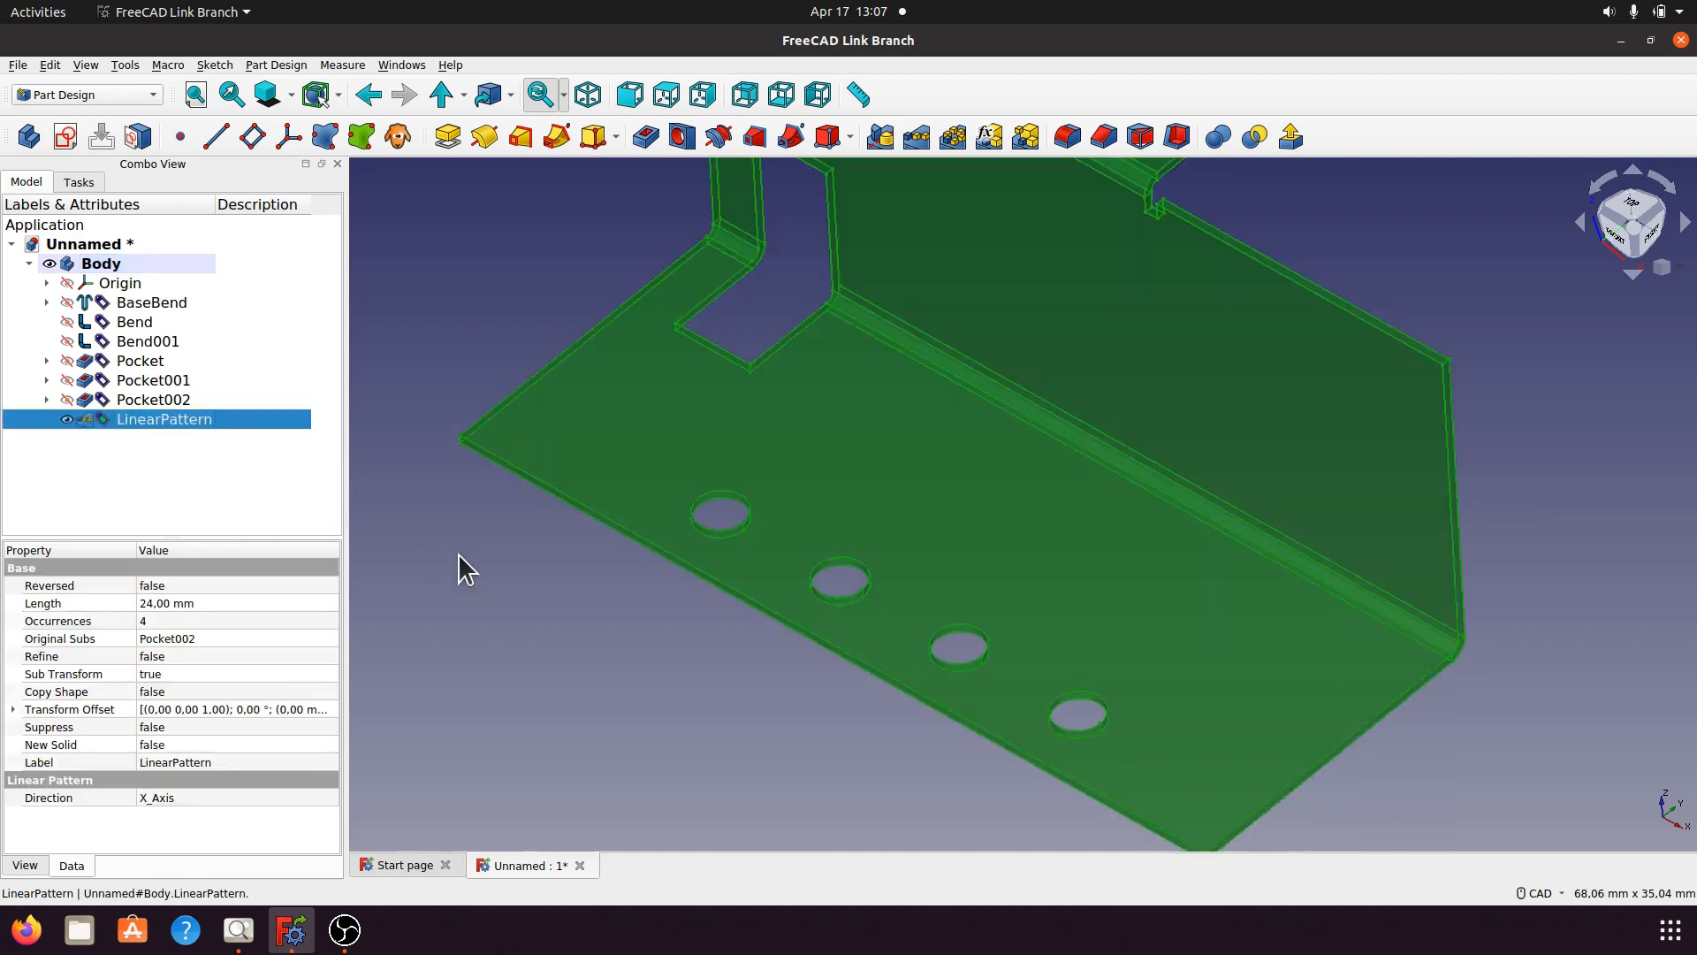
click(208, 474)
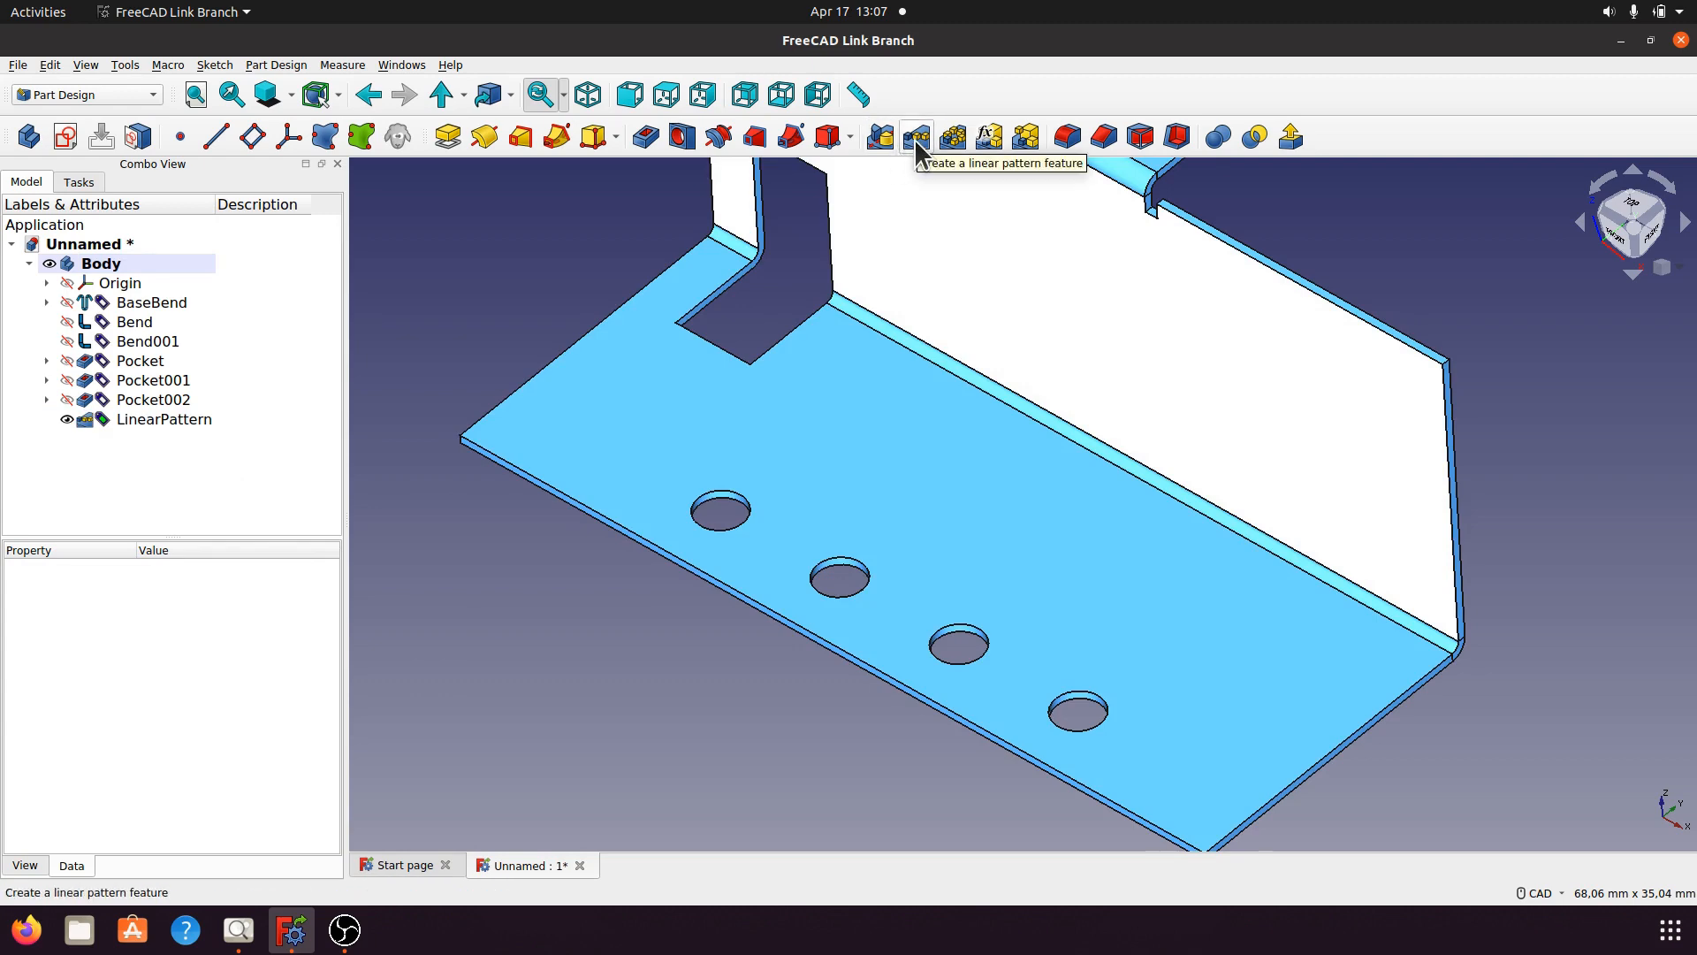
click(914, 140)
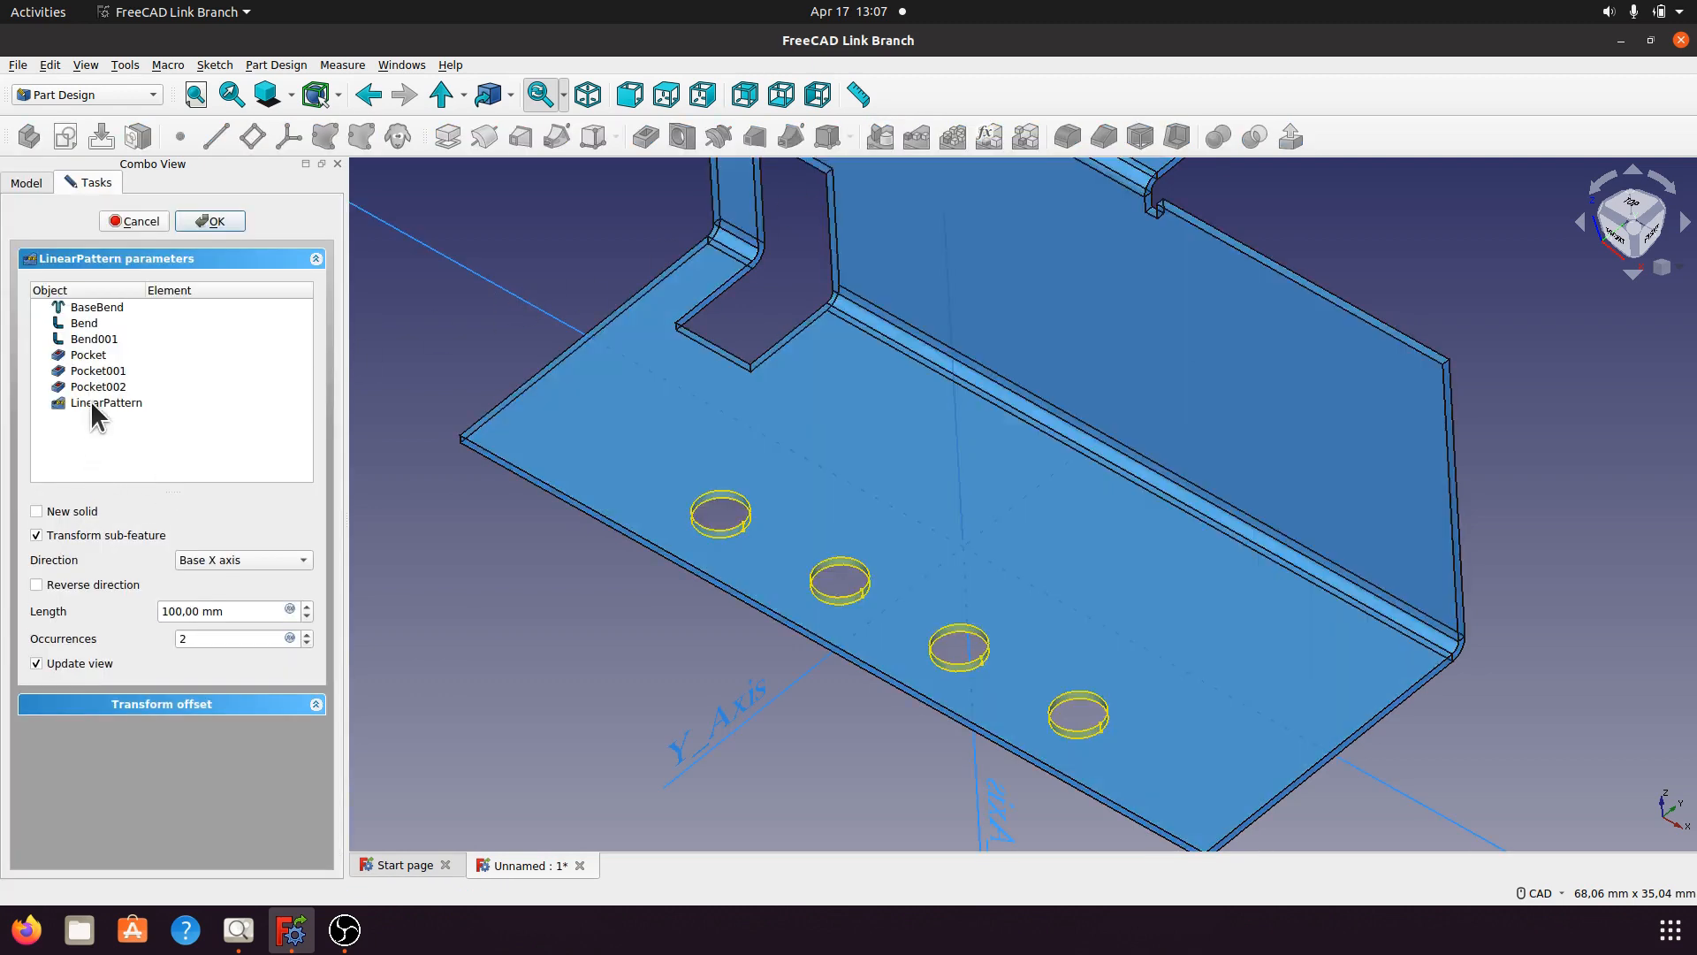
click(92, 403)
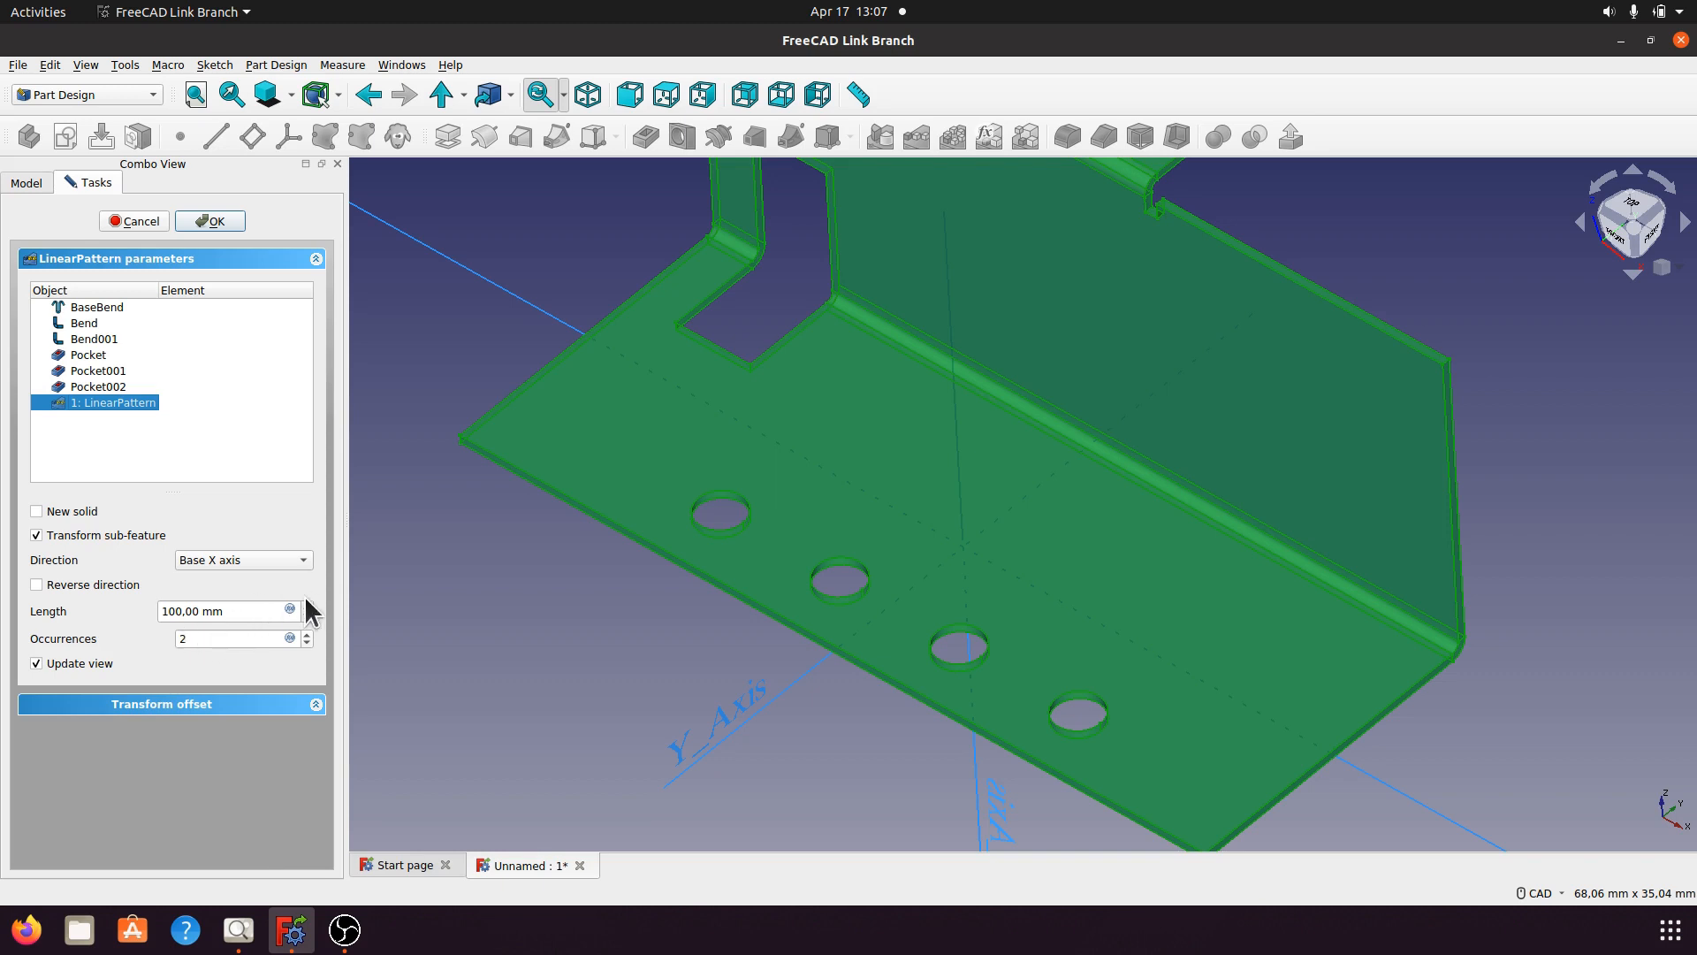
click(303, 560)
click(248, 582)
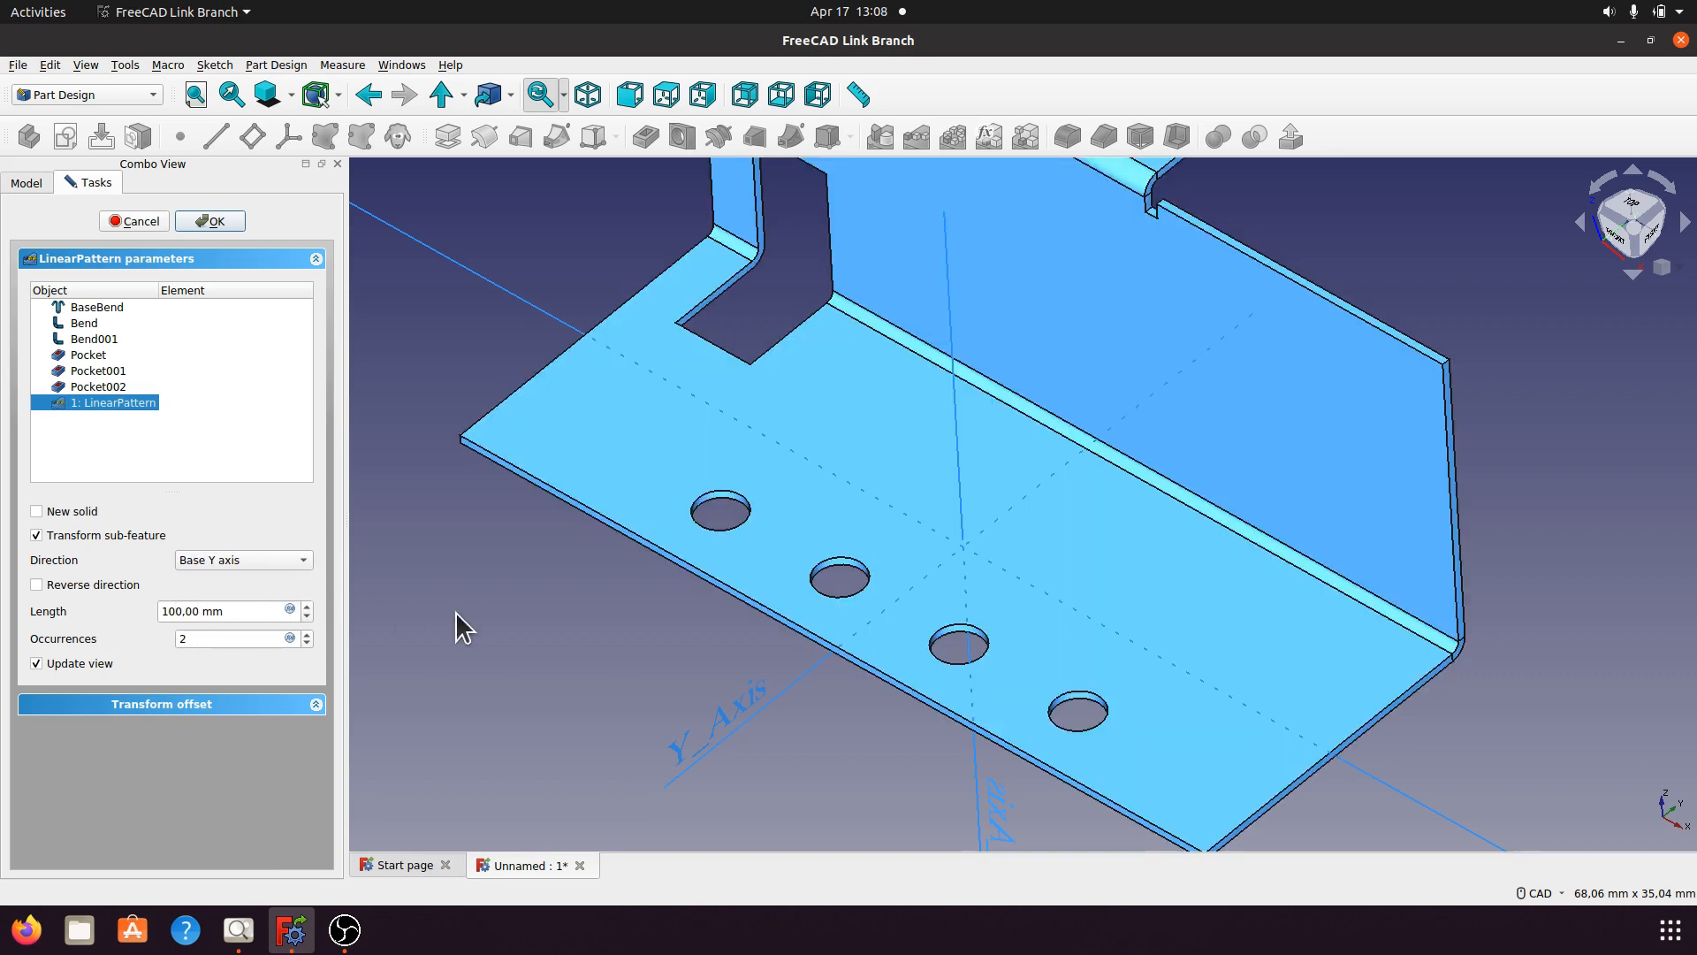
Consult the hole layout in the Practice 07 drawing and try 8 occurrences for the second linear pattern.
click(236, 611)
drag(232, 611, 157, 614)
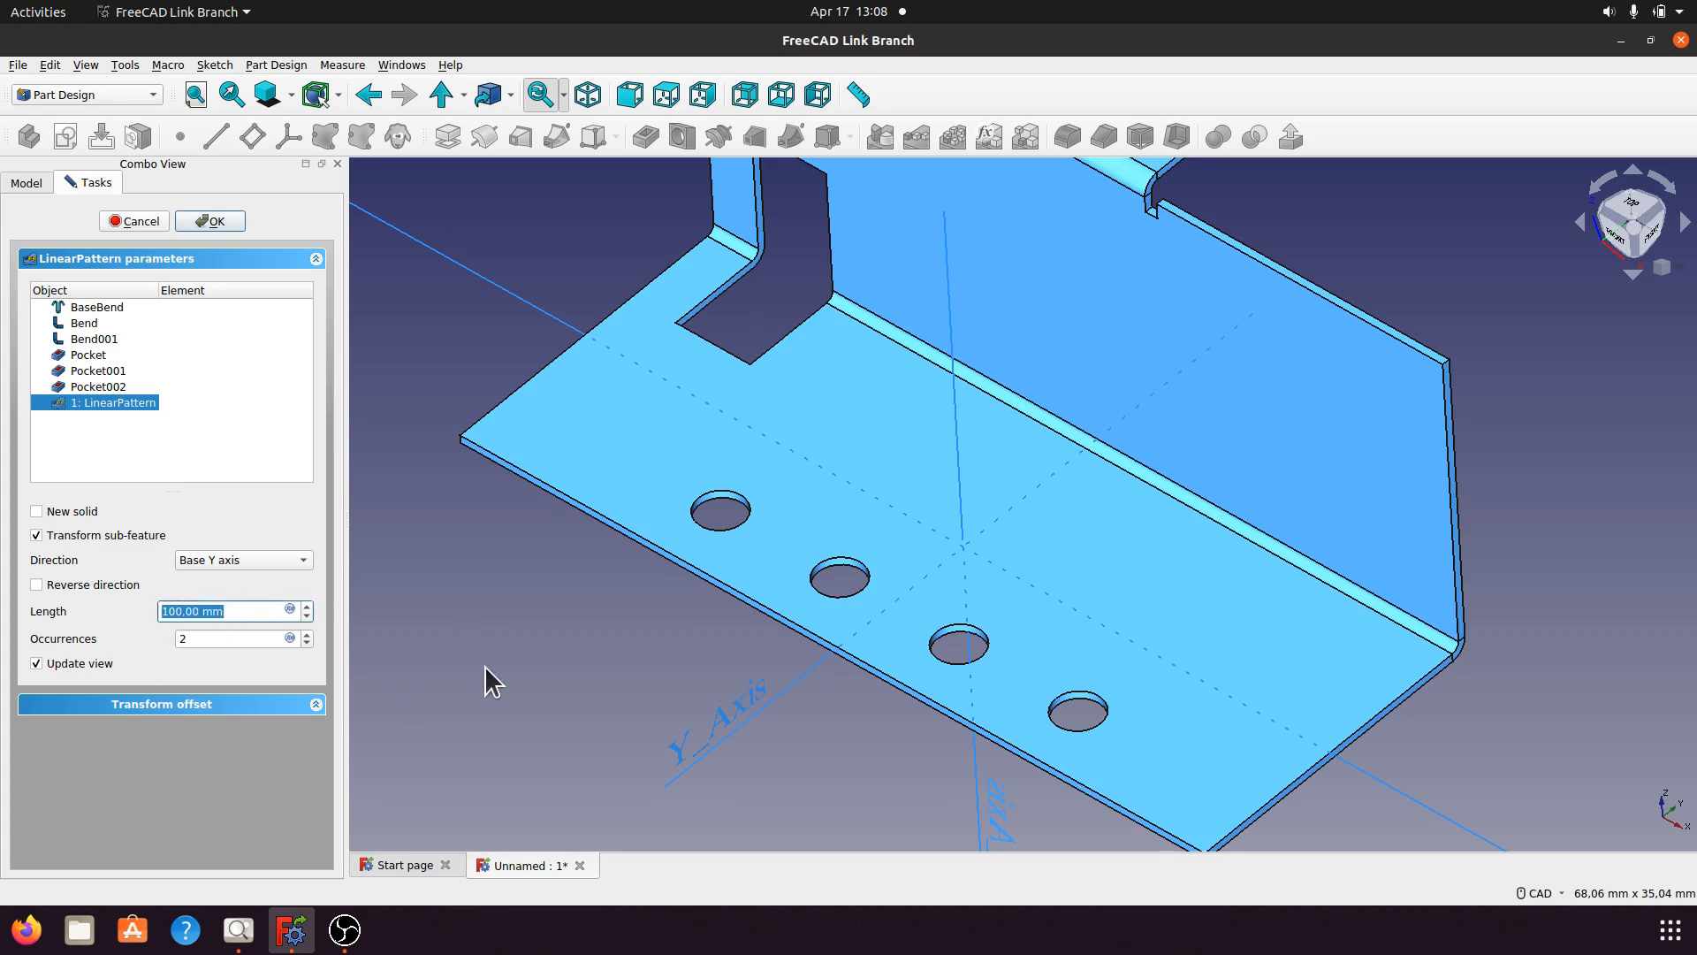
click(238, 930)
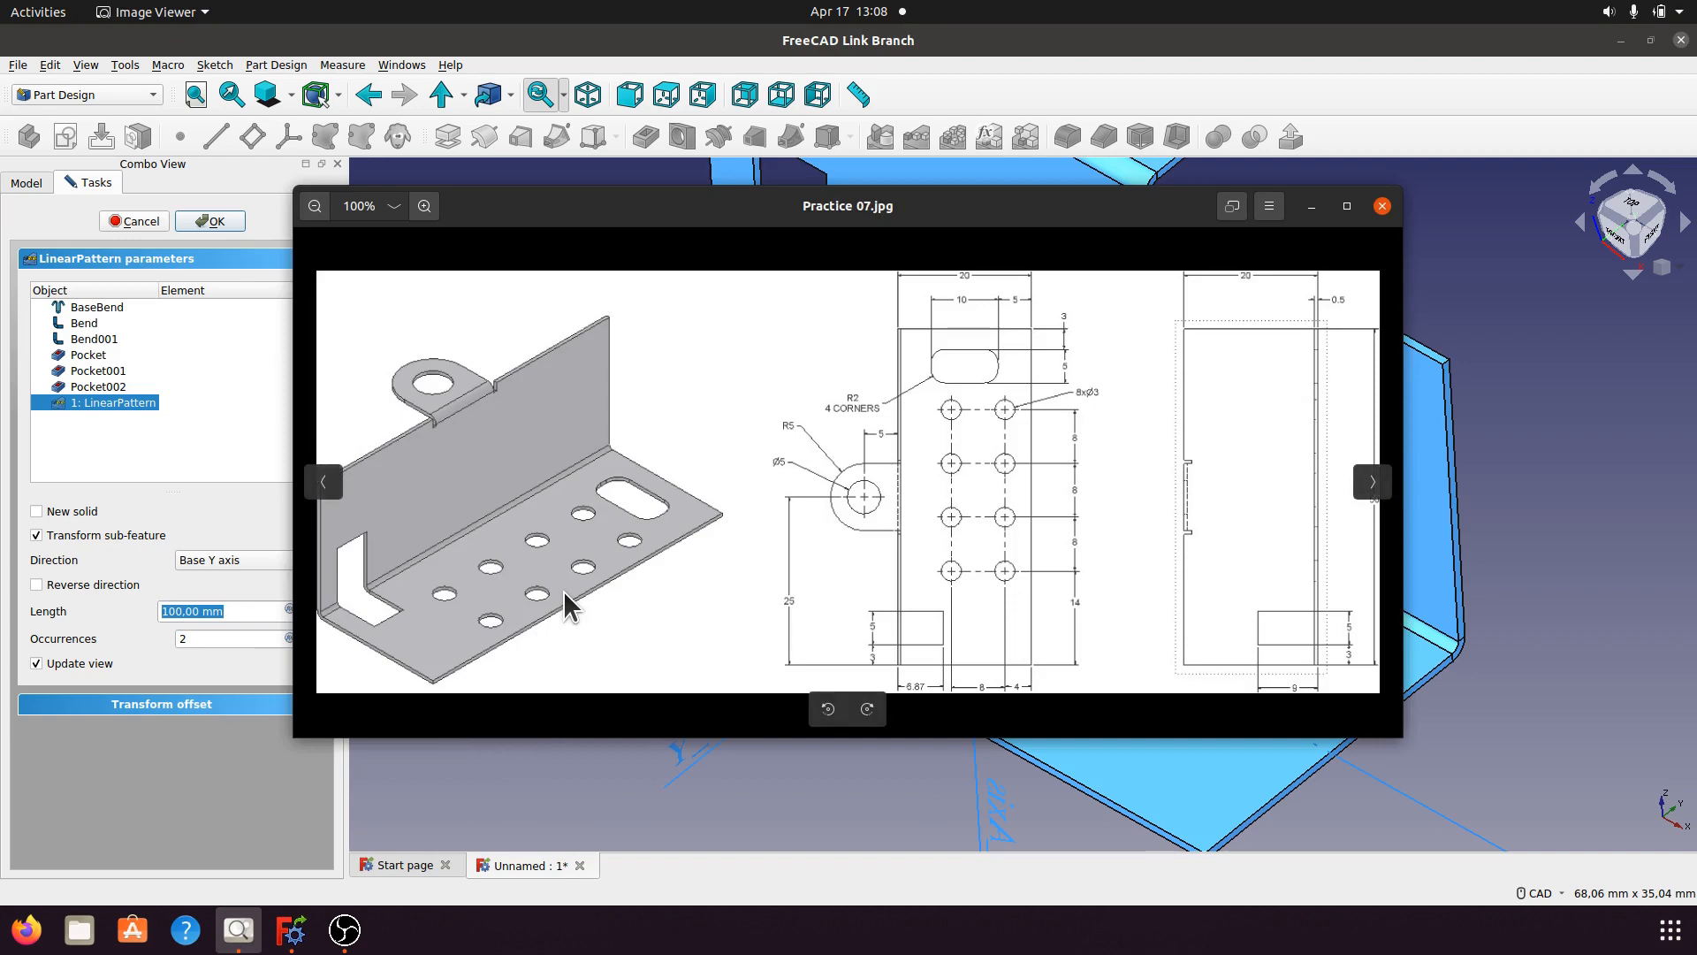
click(1312, 206)
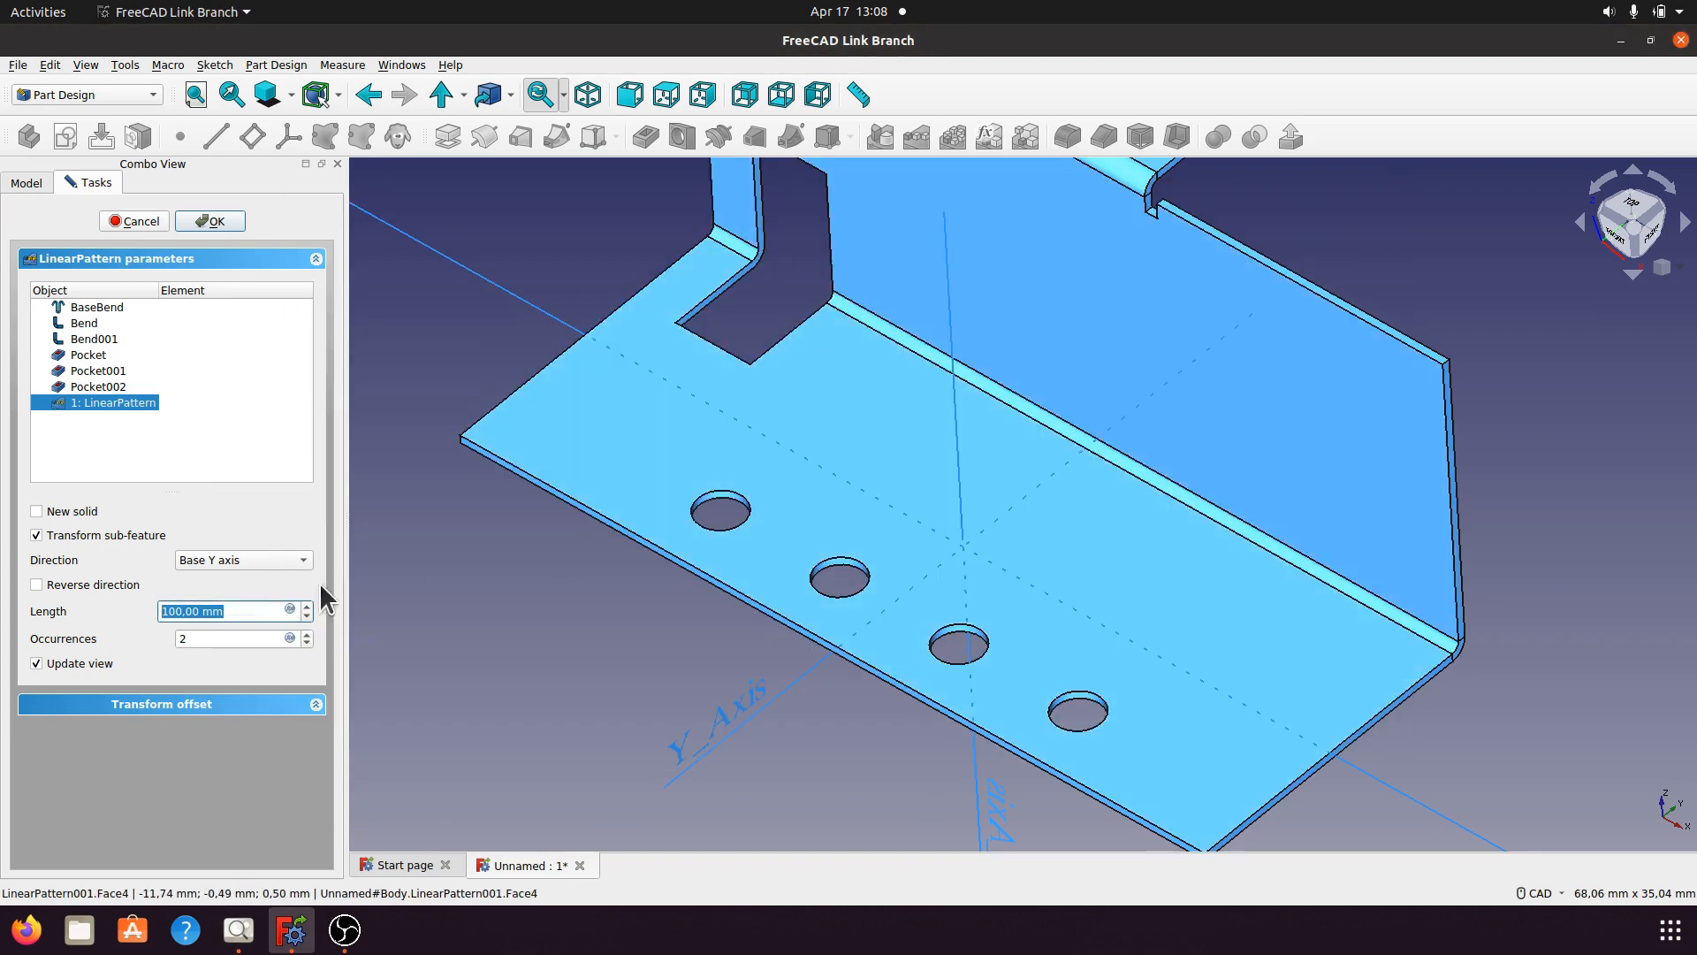
double_click(177, 639)
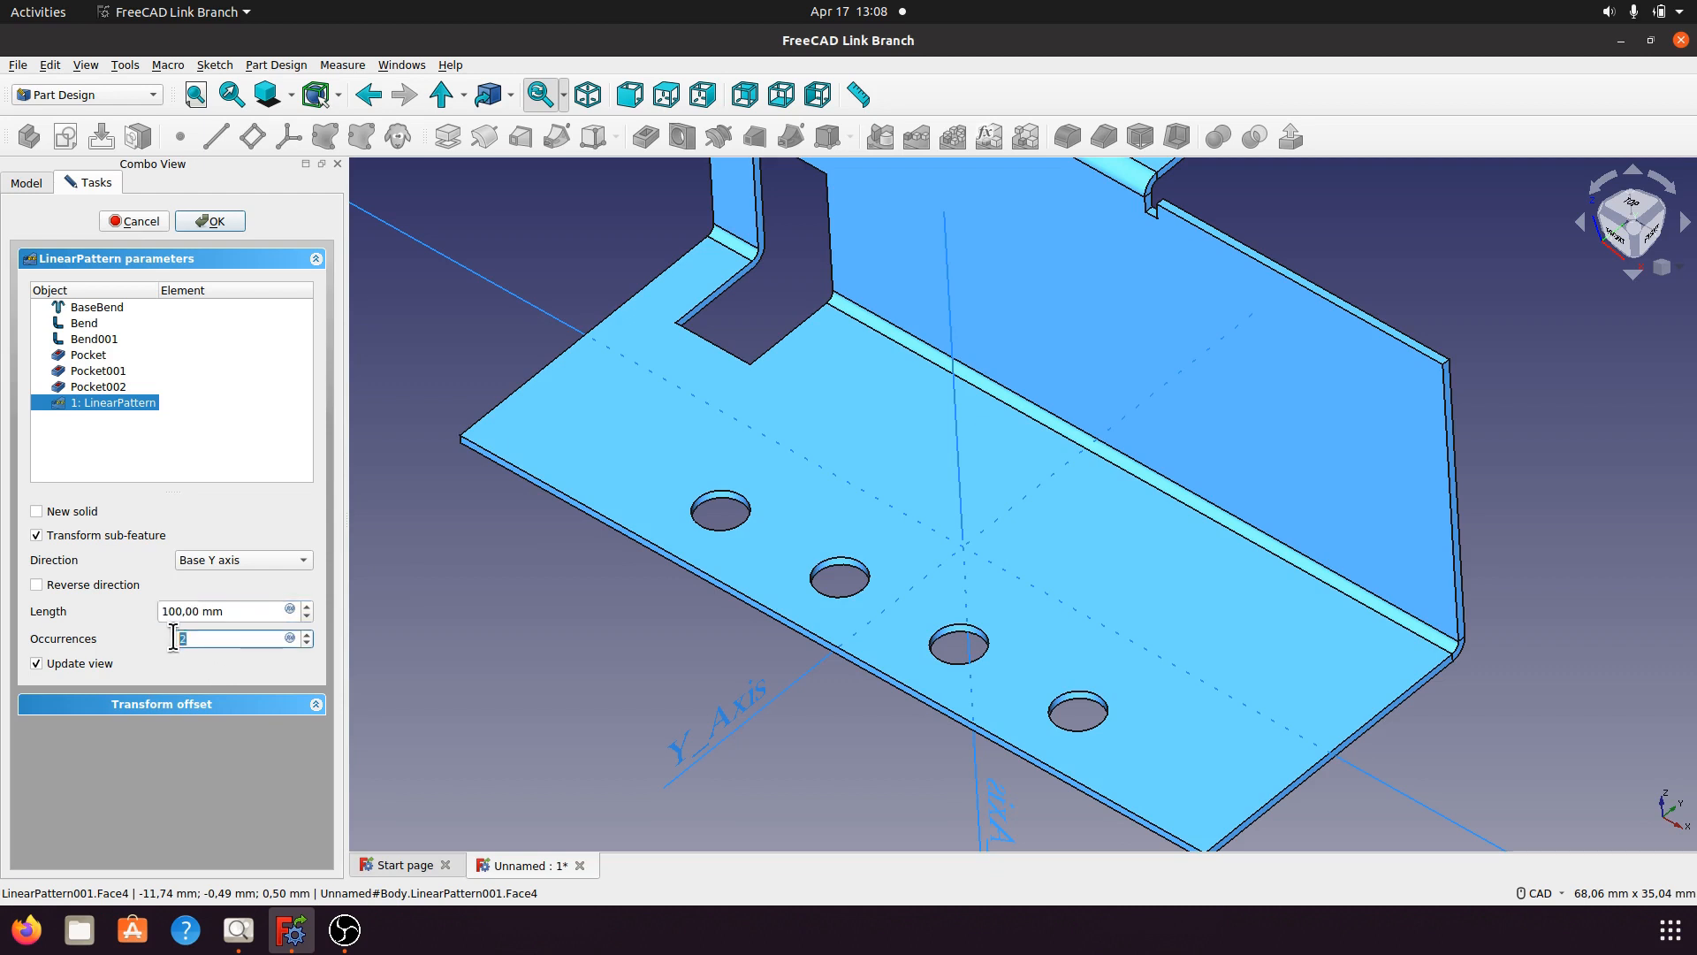
text(8)
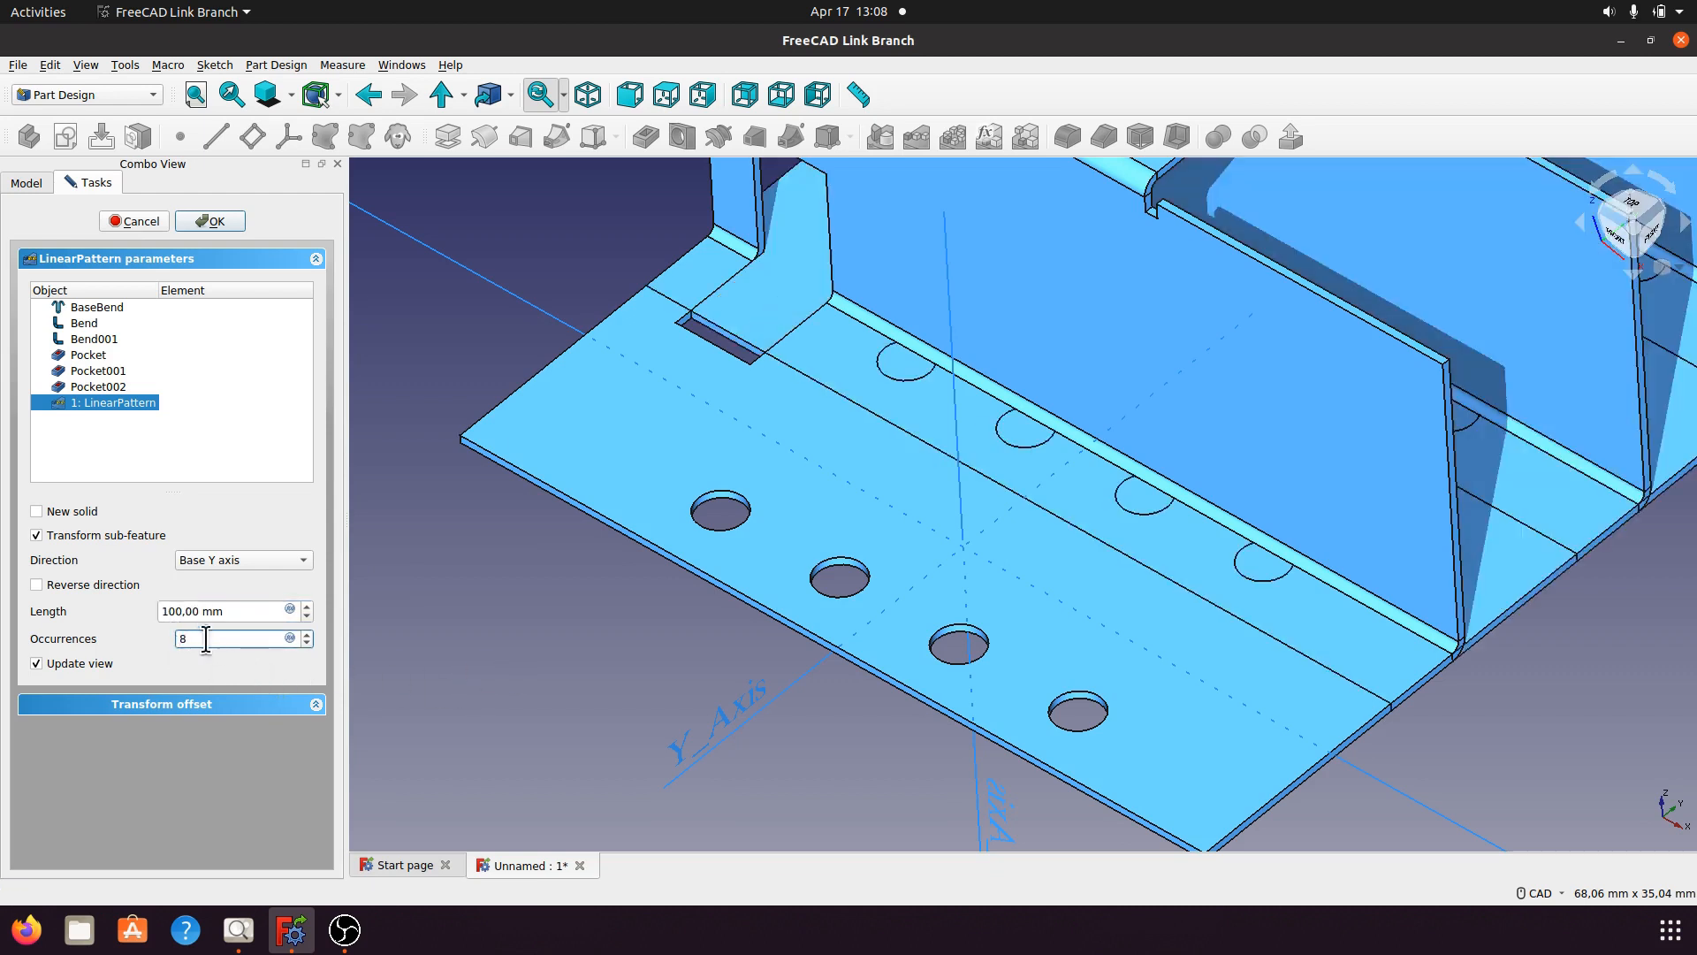
Set the second linear pattern to 2 occurrences over a length of 8 mm.
double_click(176, 639)
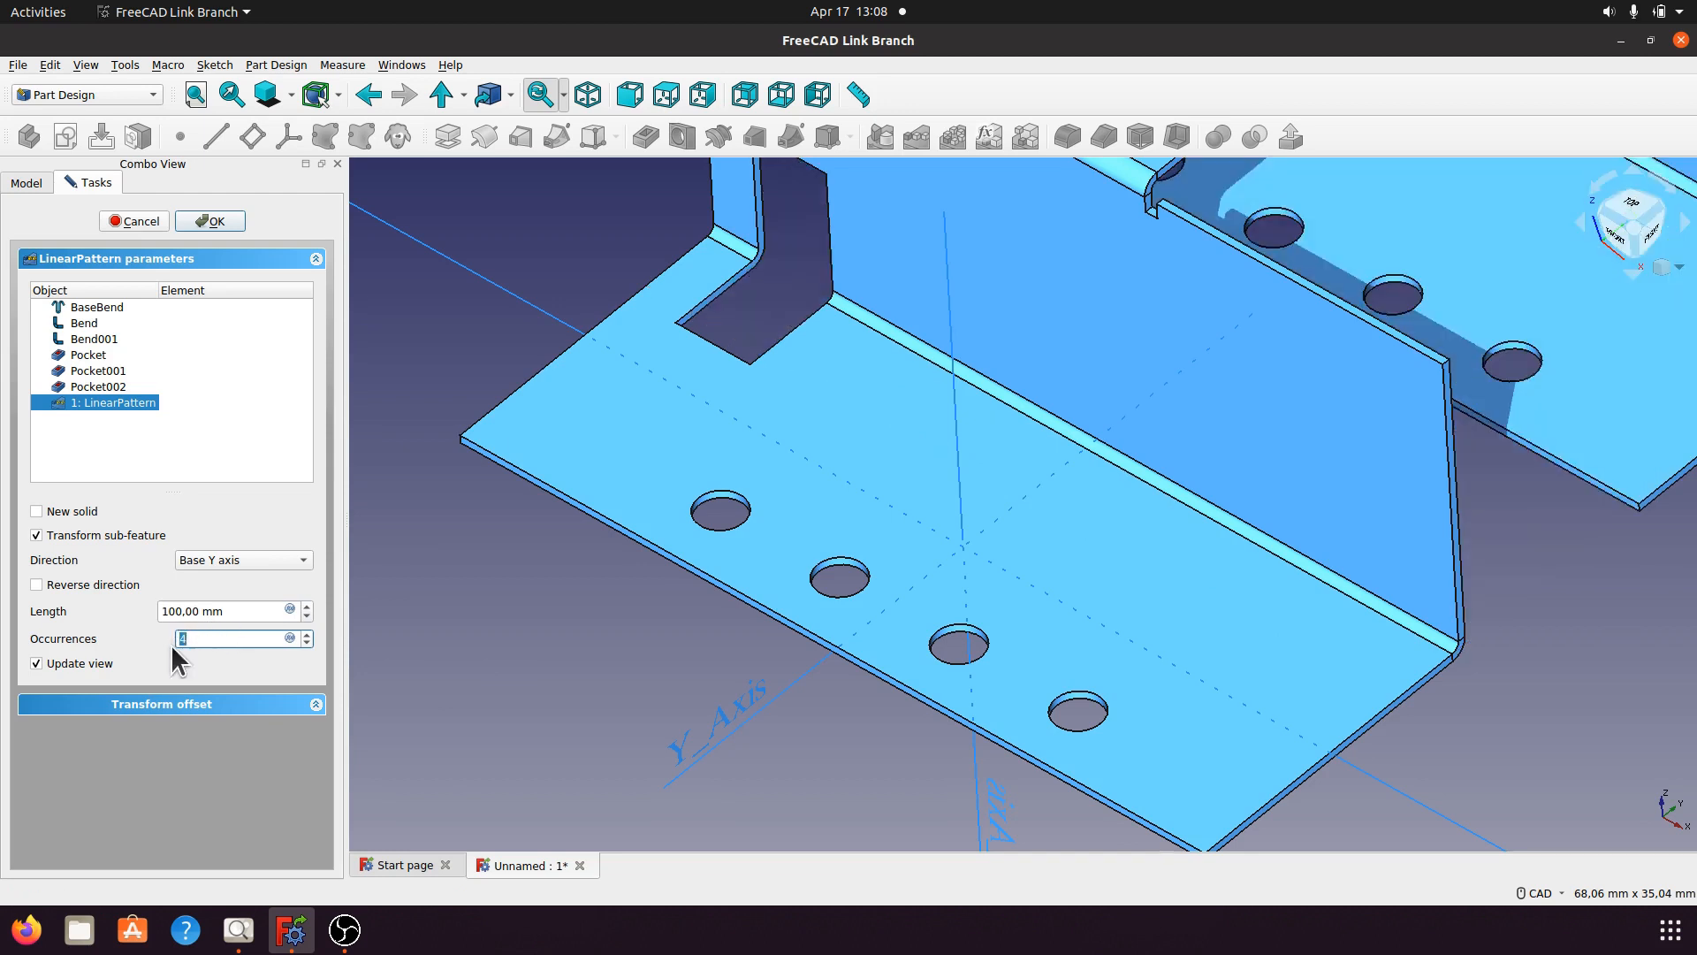
drag(234, 613, 147, 612)
text(8)
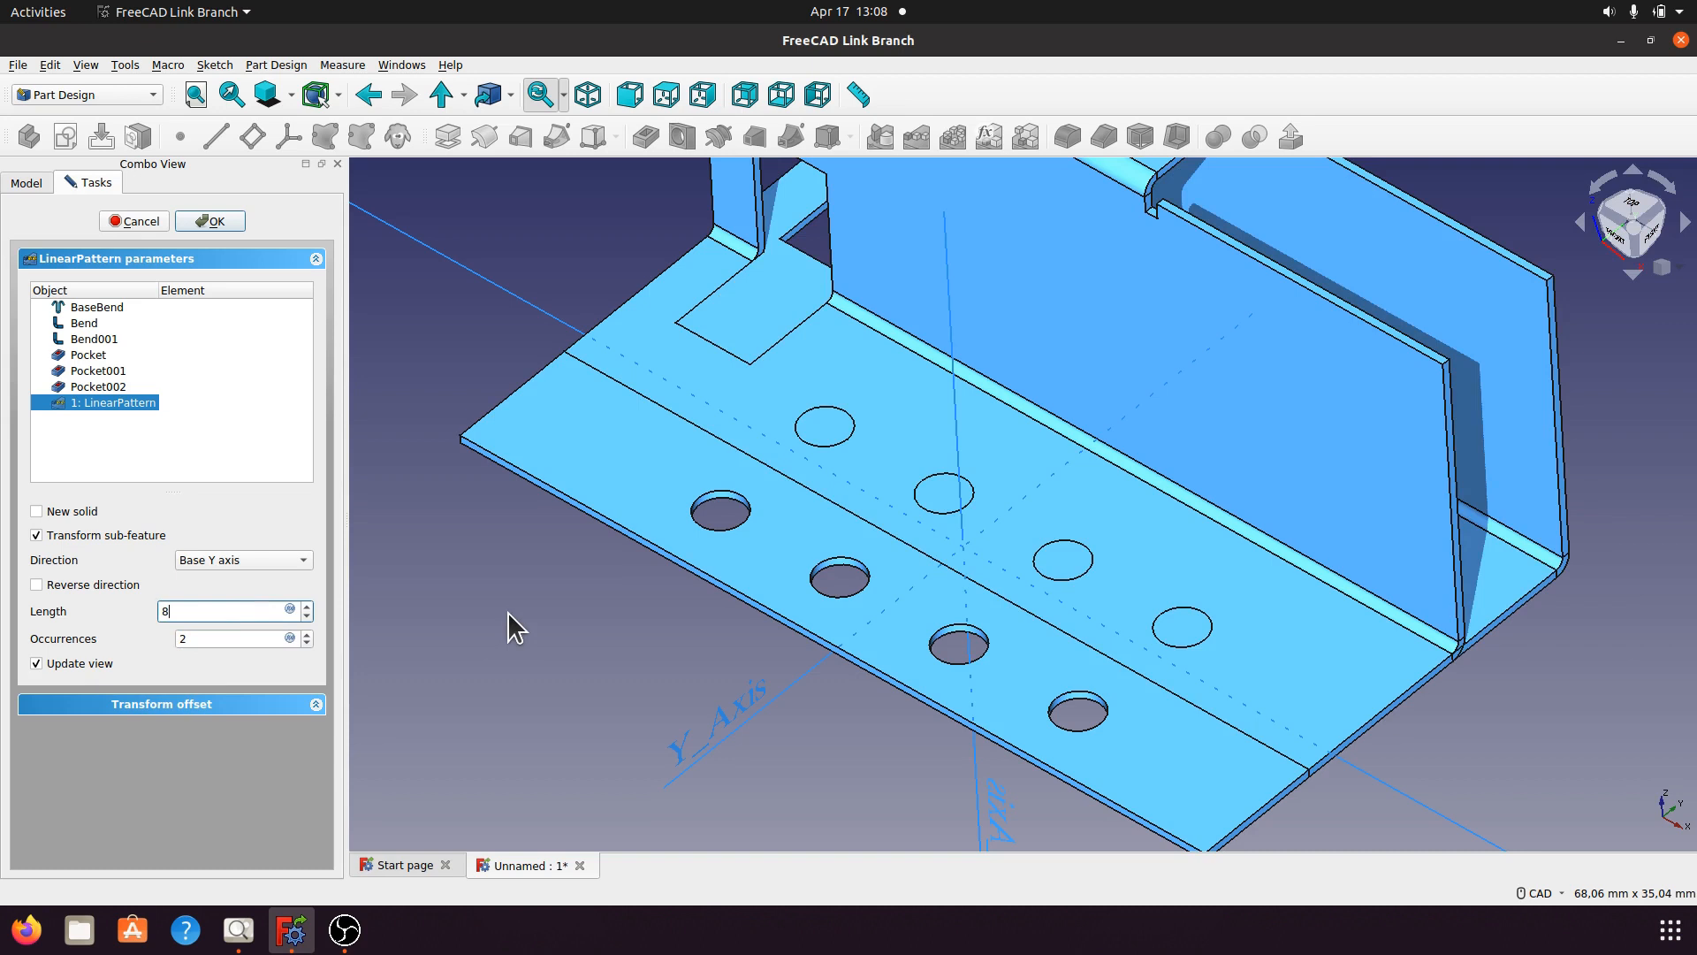
Accept the second linear pattern and reopen its parameters to check which feature it repeats.
click(222, 221)
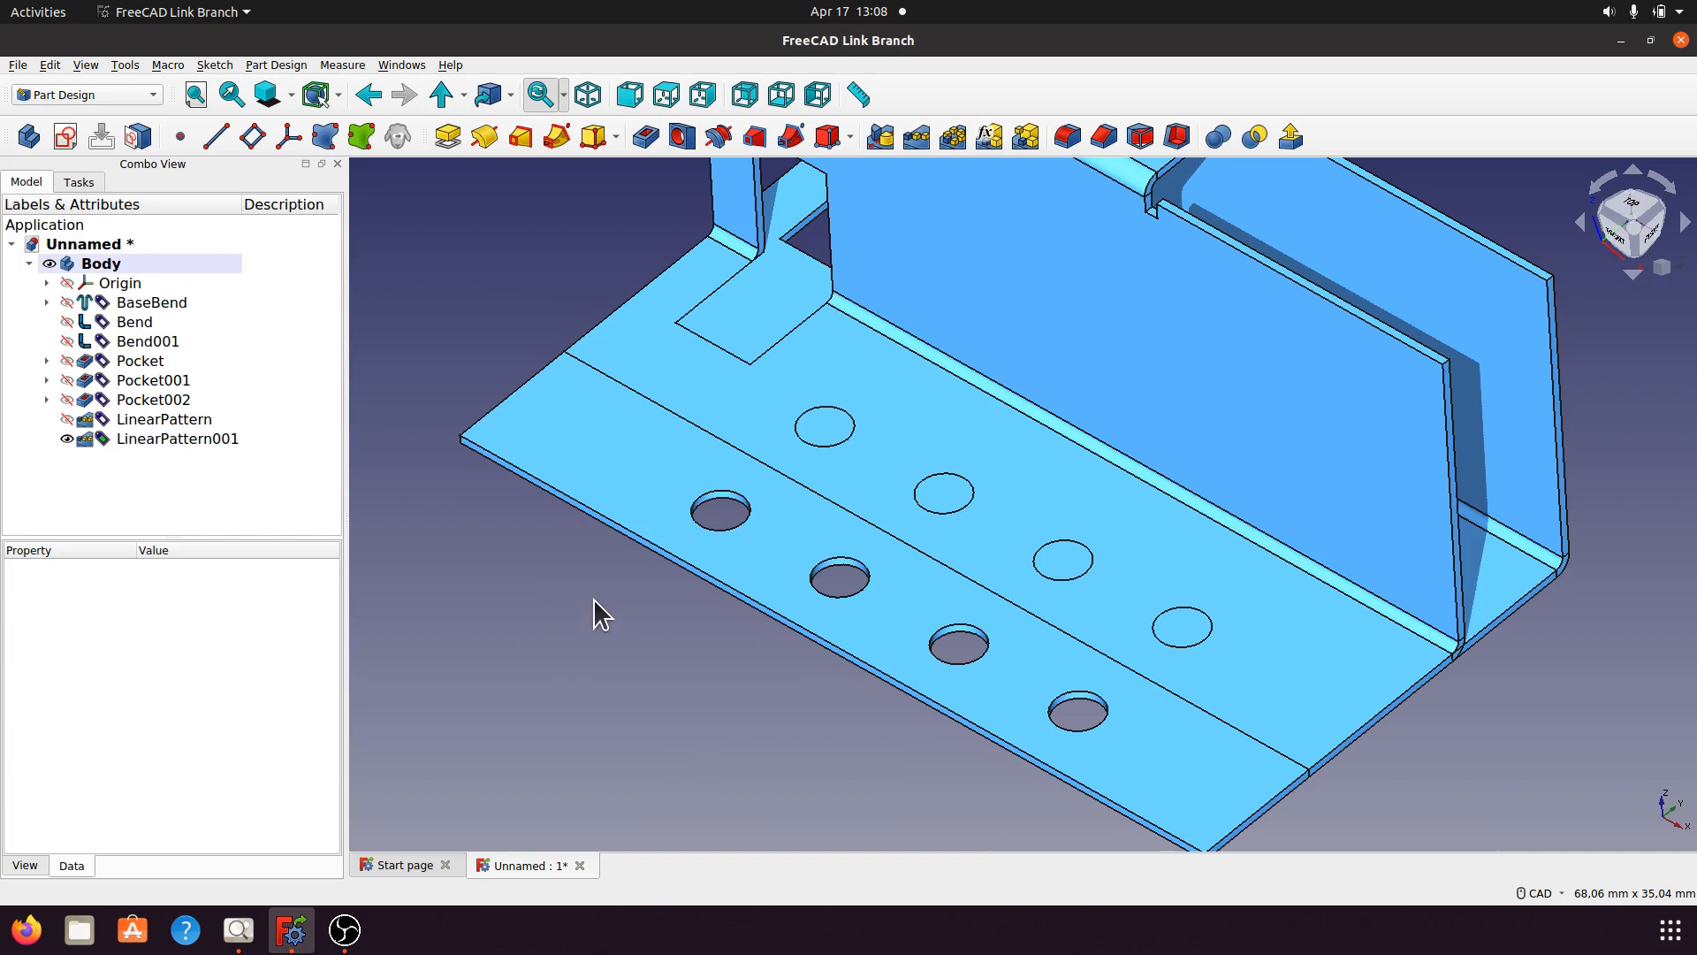
middle_drag(1358, 573, 1296, 627)
scroll(894, 531, up, 3)
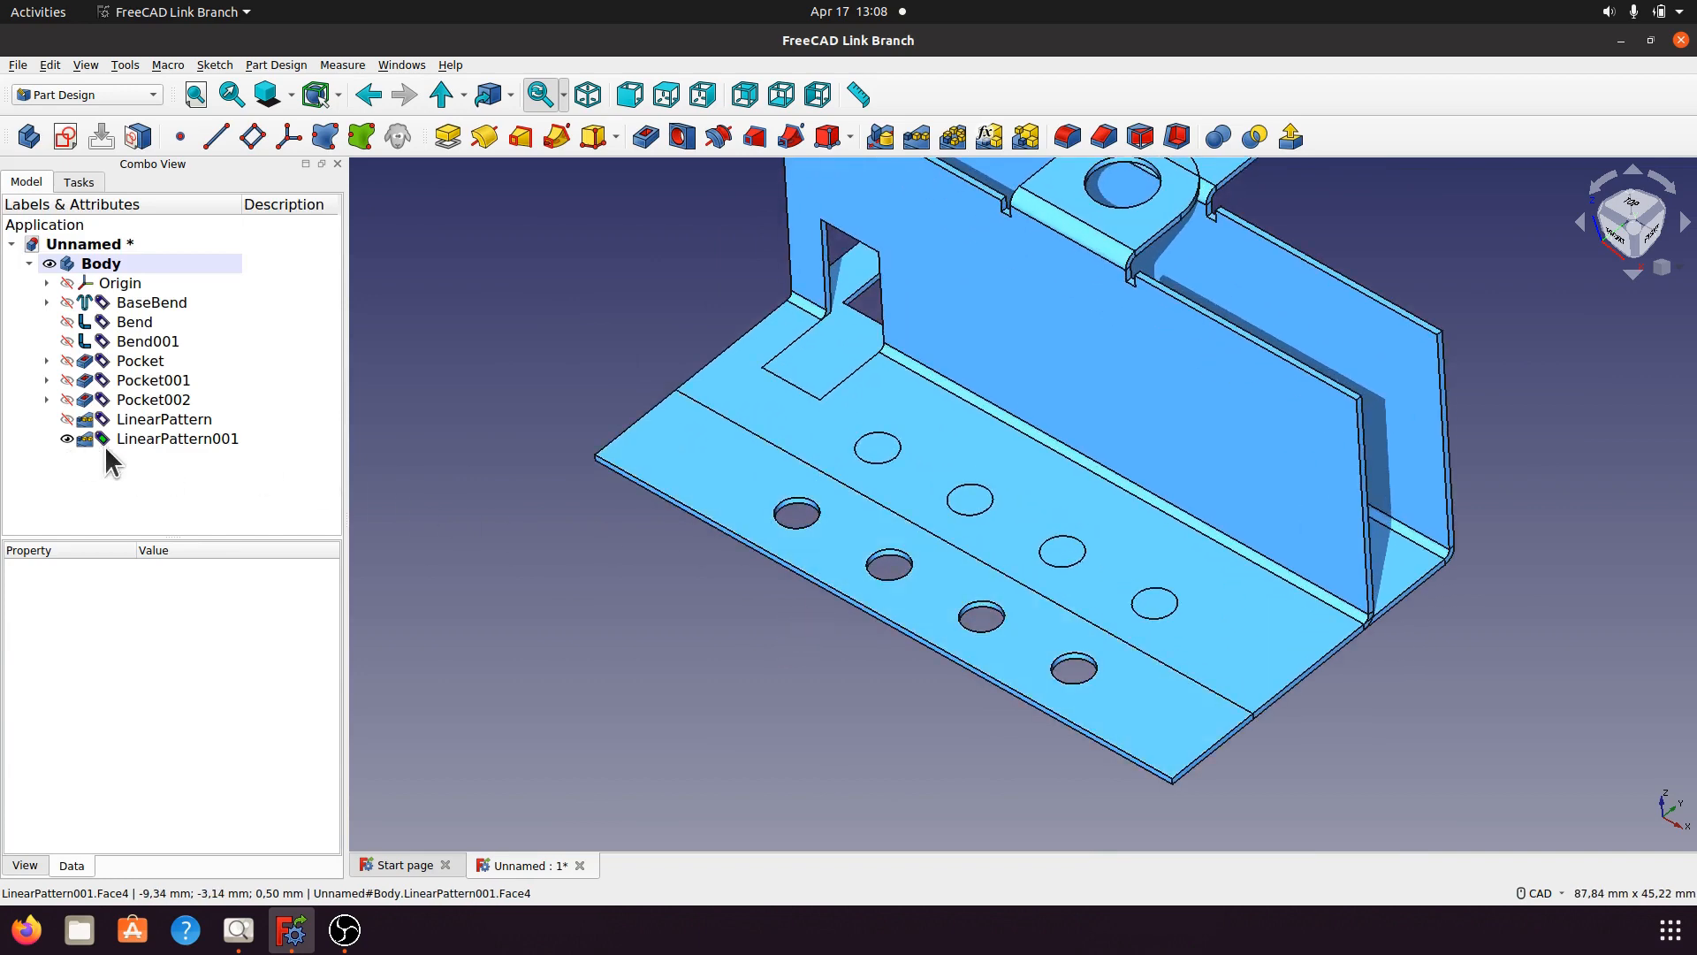
click(134, 440)
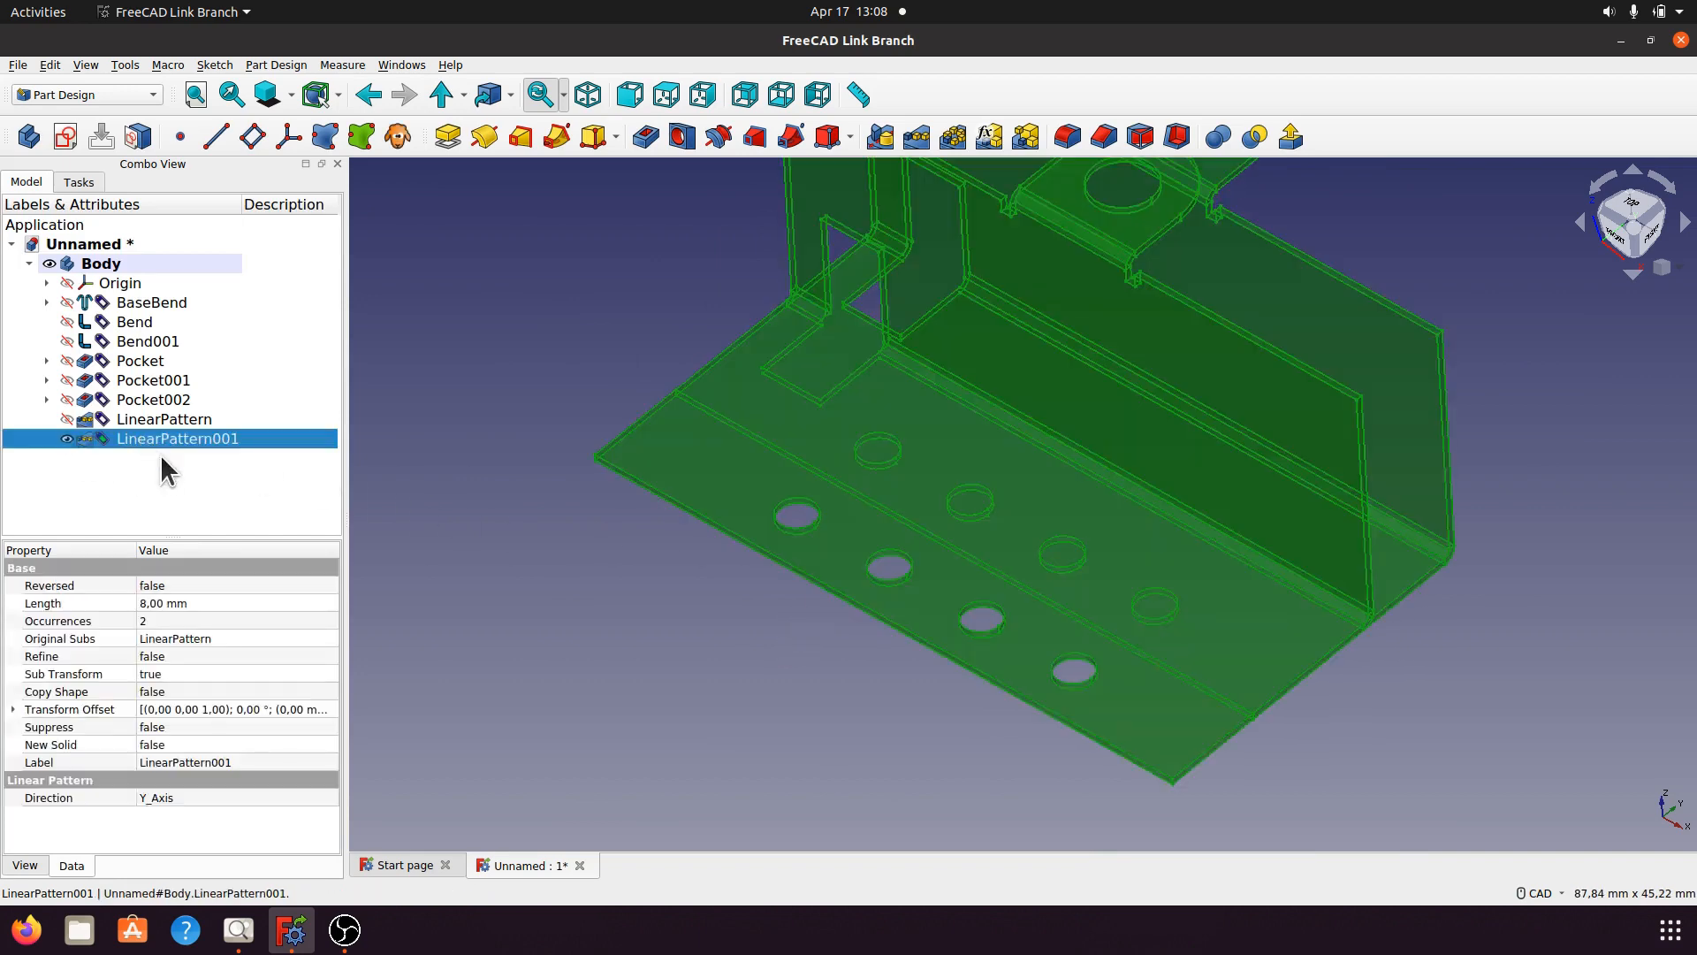
double_click(192, 435)
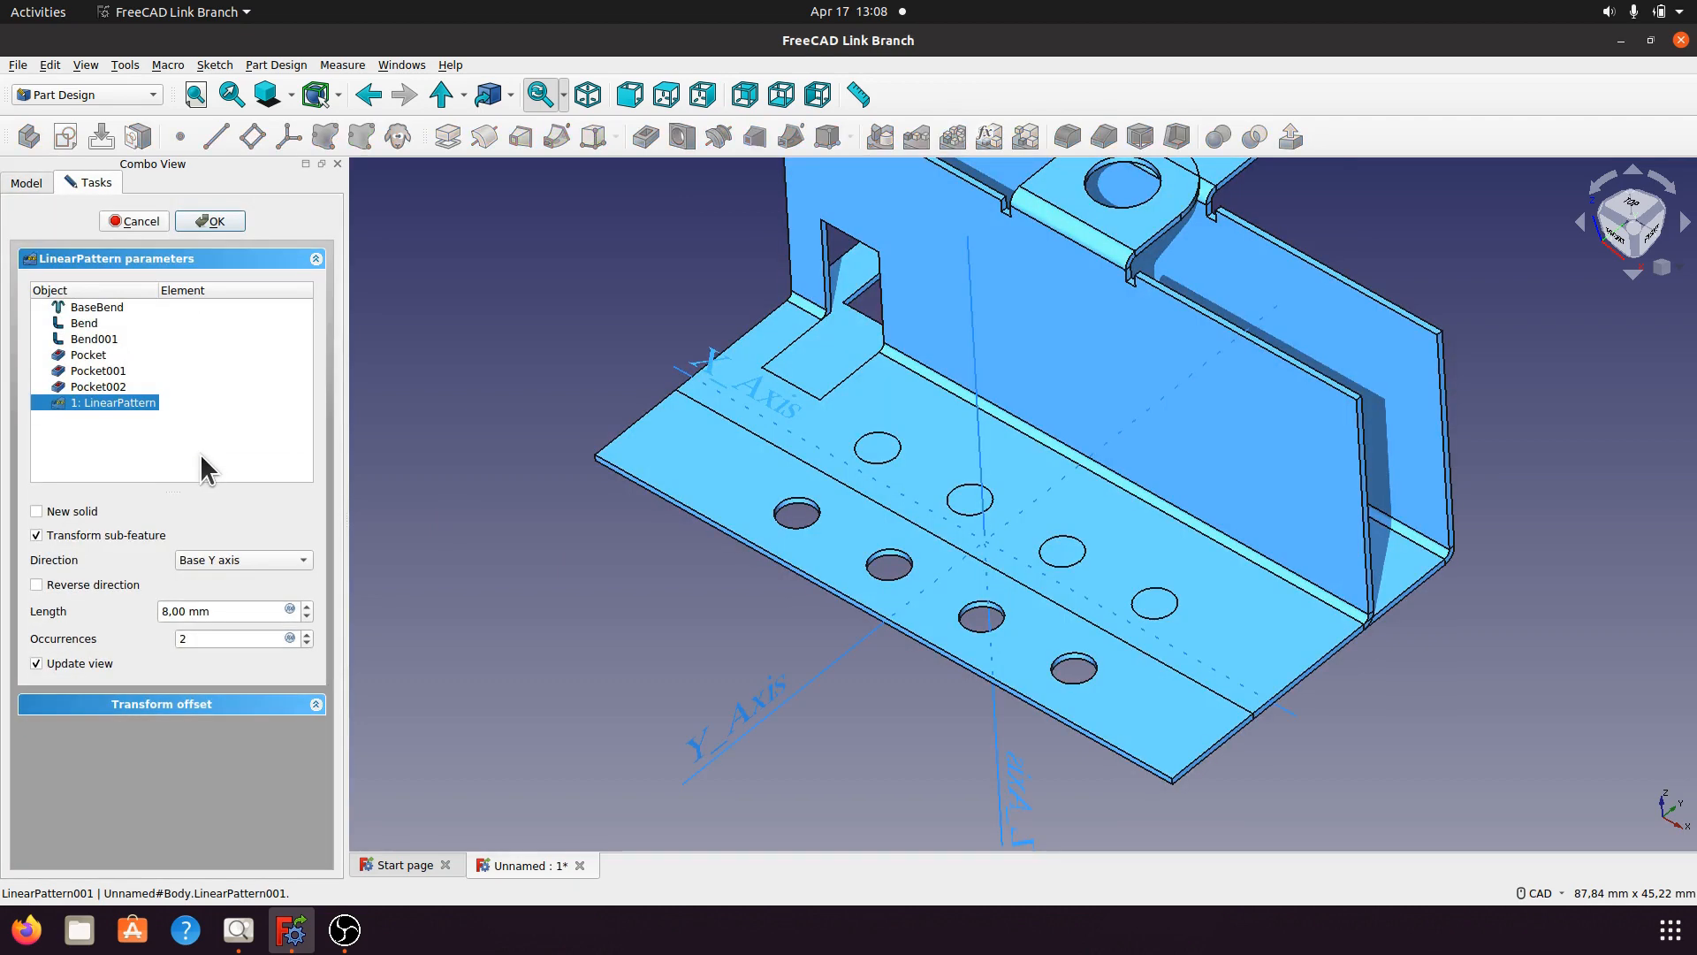
click(108, 406)
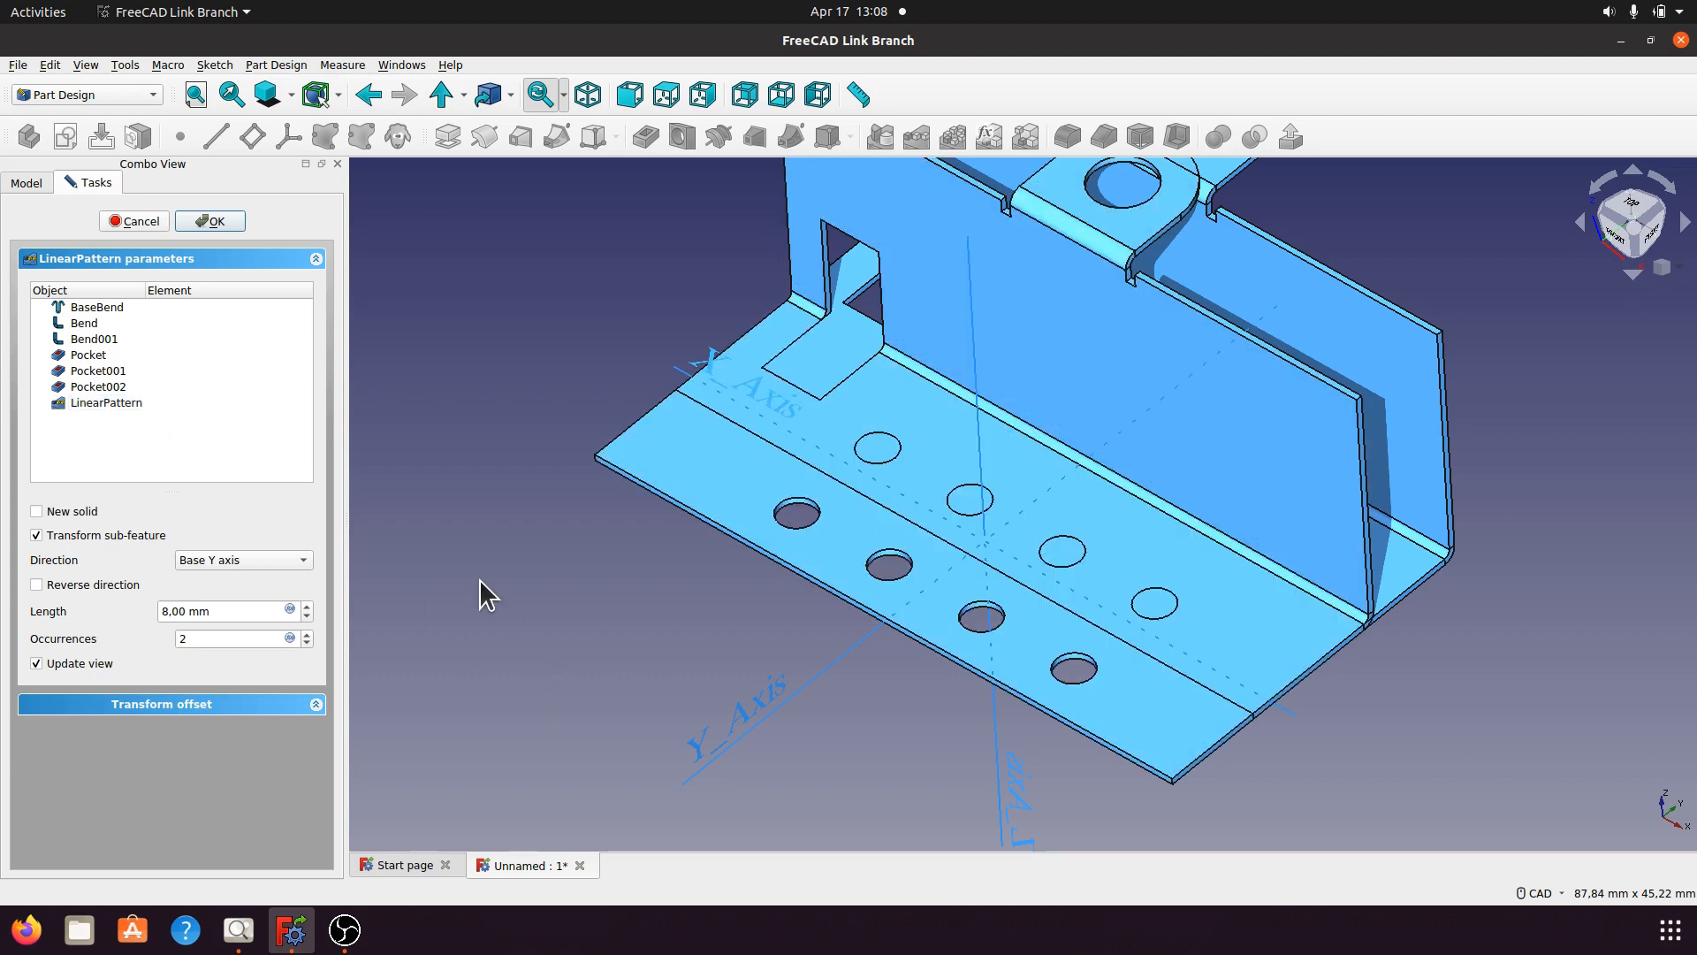
Leave the pattern's parameters unchanged and delete the second linear pattern, LinearPattern001, from the body.
click(159, 223)
click(183, 437)
right_click(183, 437)
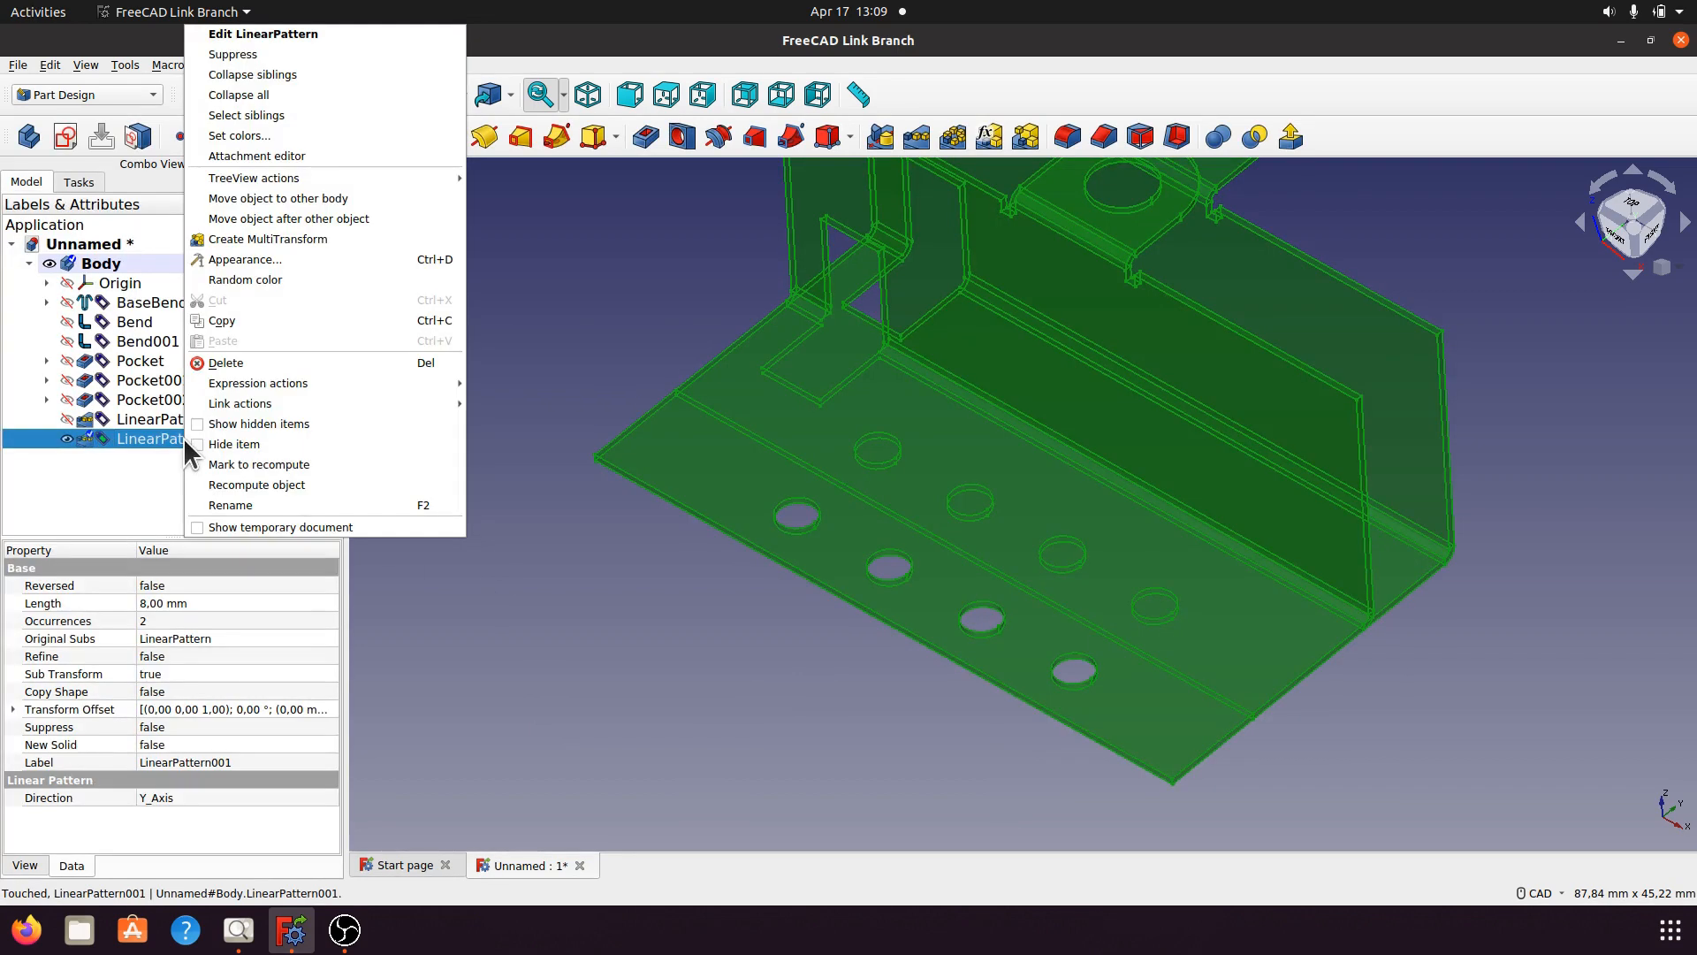
click(227, 365)
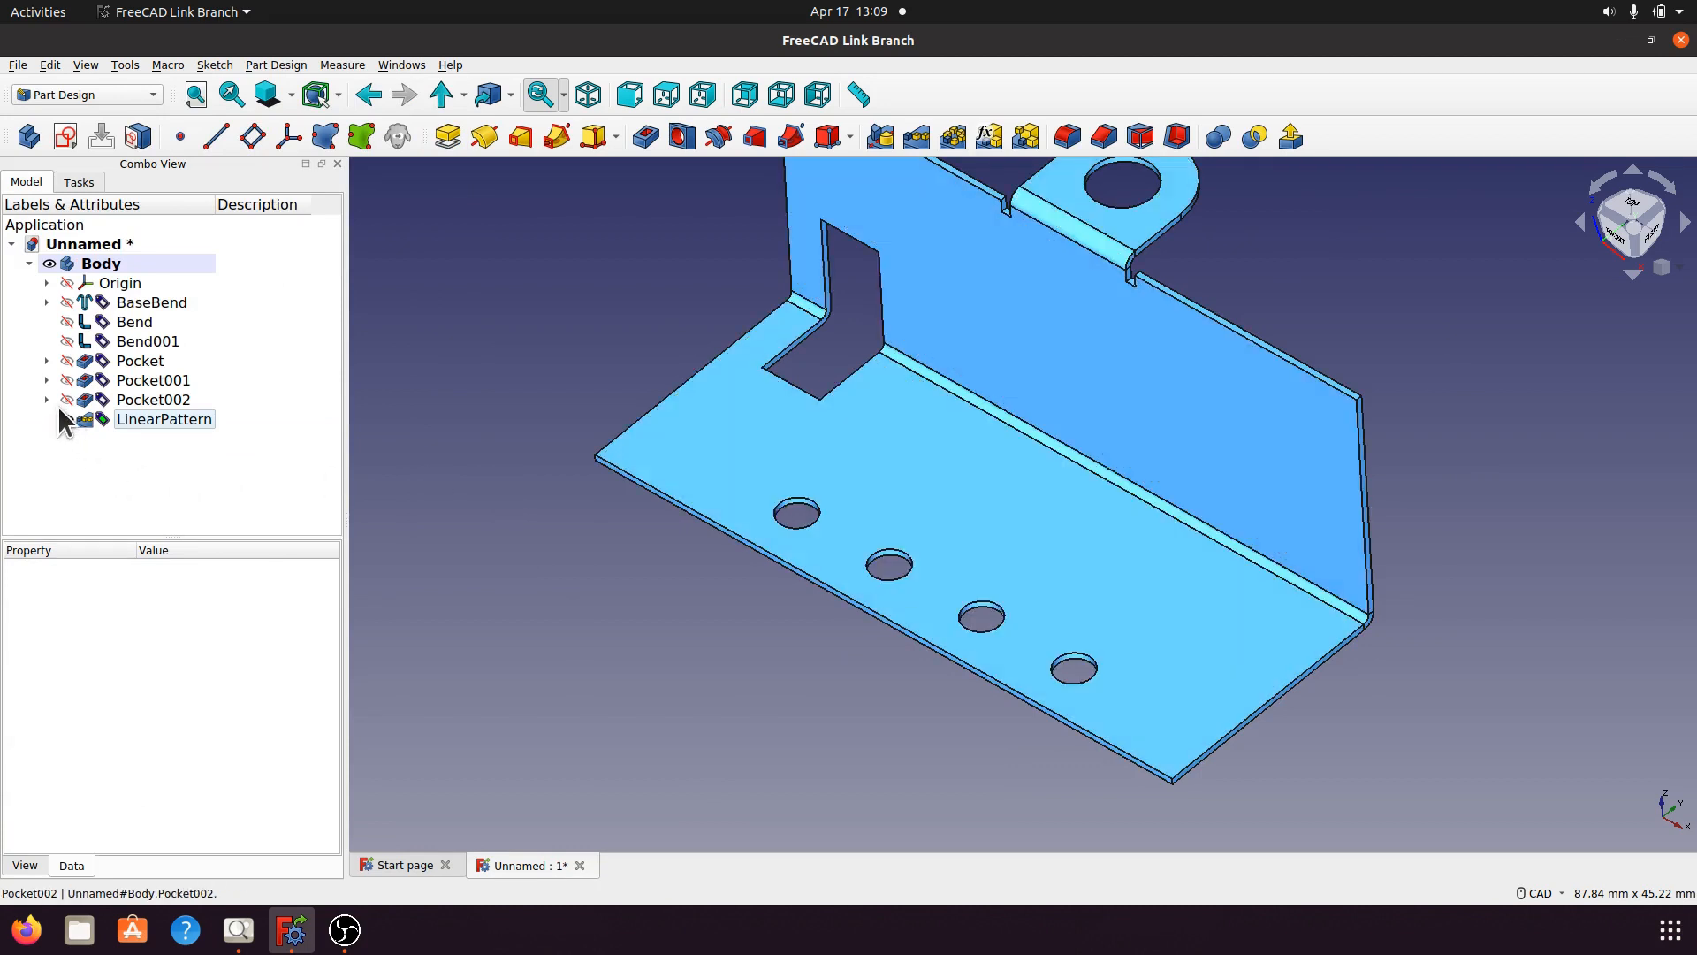
Edit Sketch003 under Pocket002 and sketch a second circle about 3 mm in diameter above the existing hole circle.
click(47, 399)
double_click(151, 419)
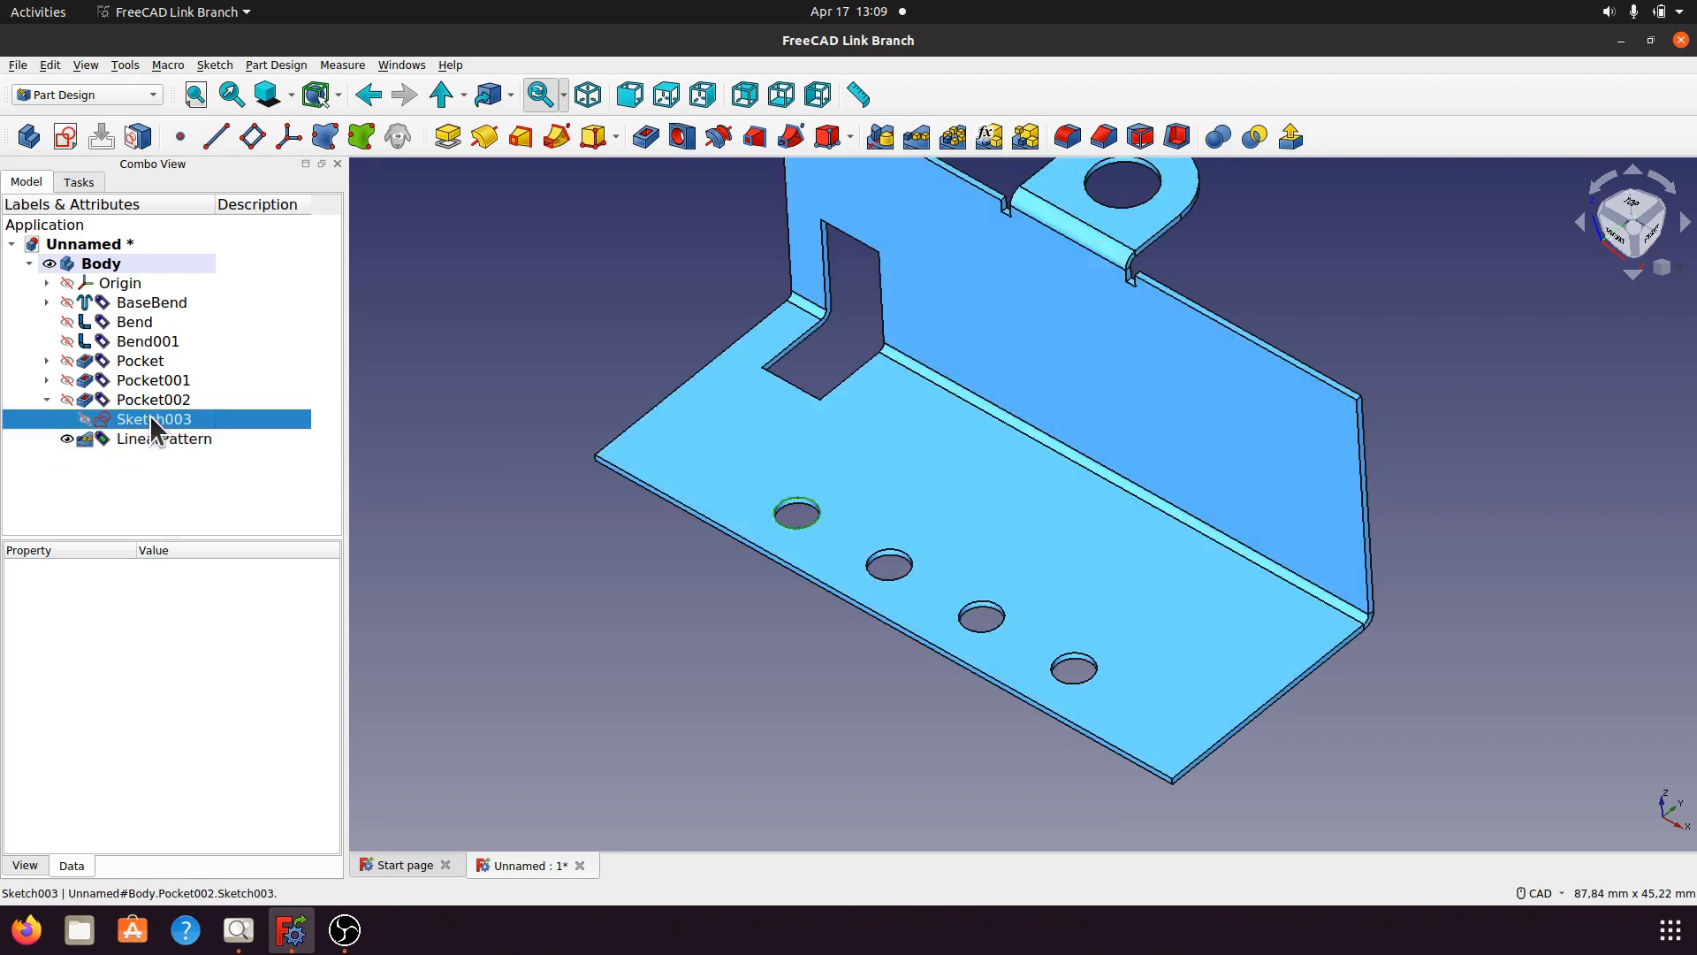
scroll(708, 744, up, 2)
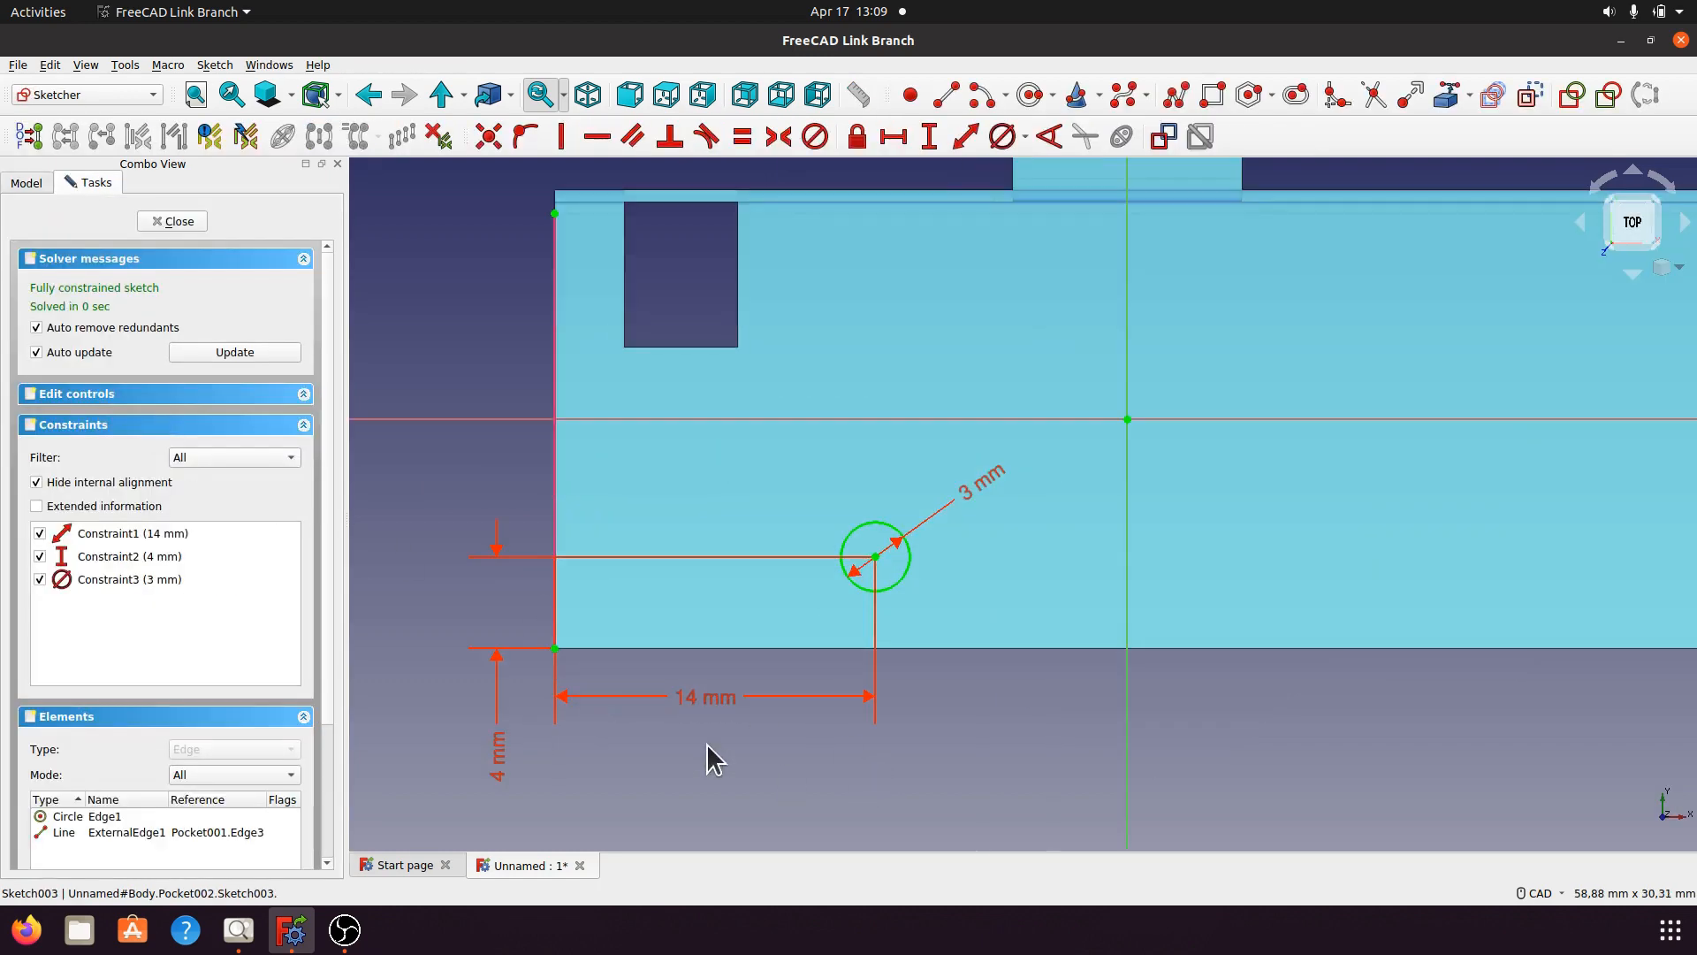
click(1016, 97)
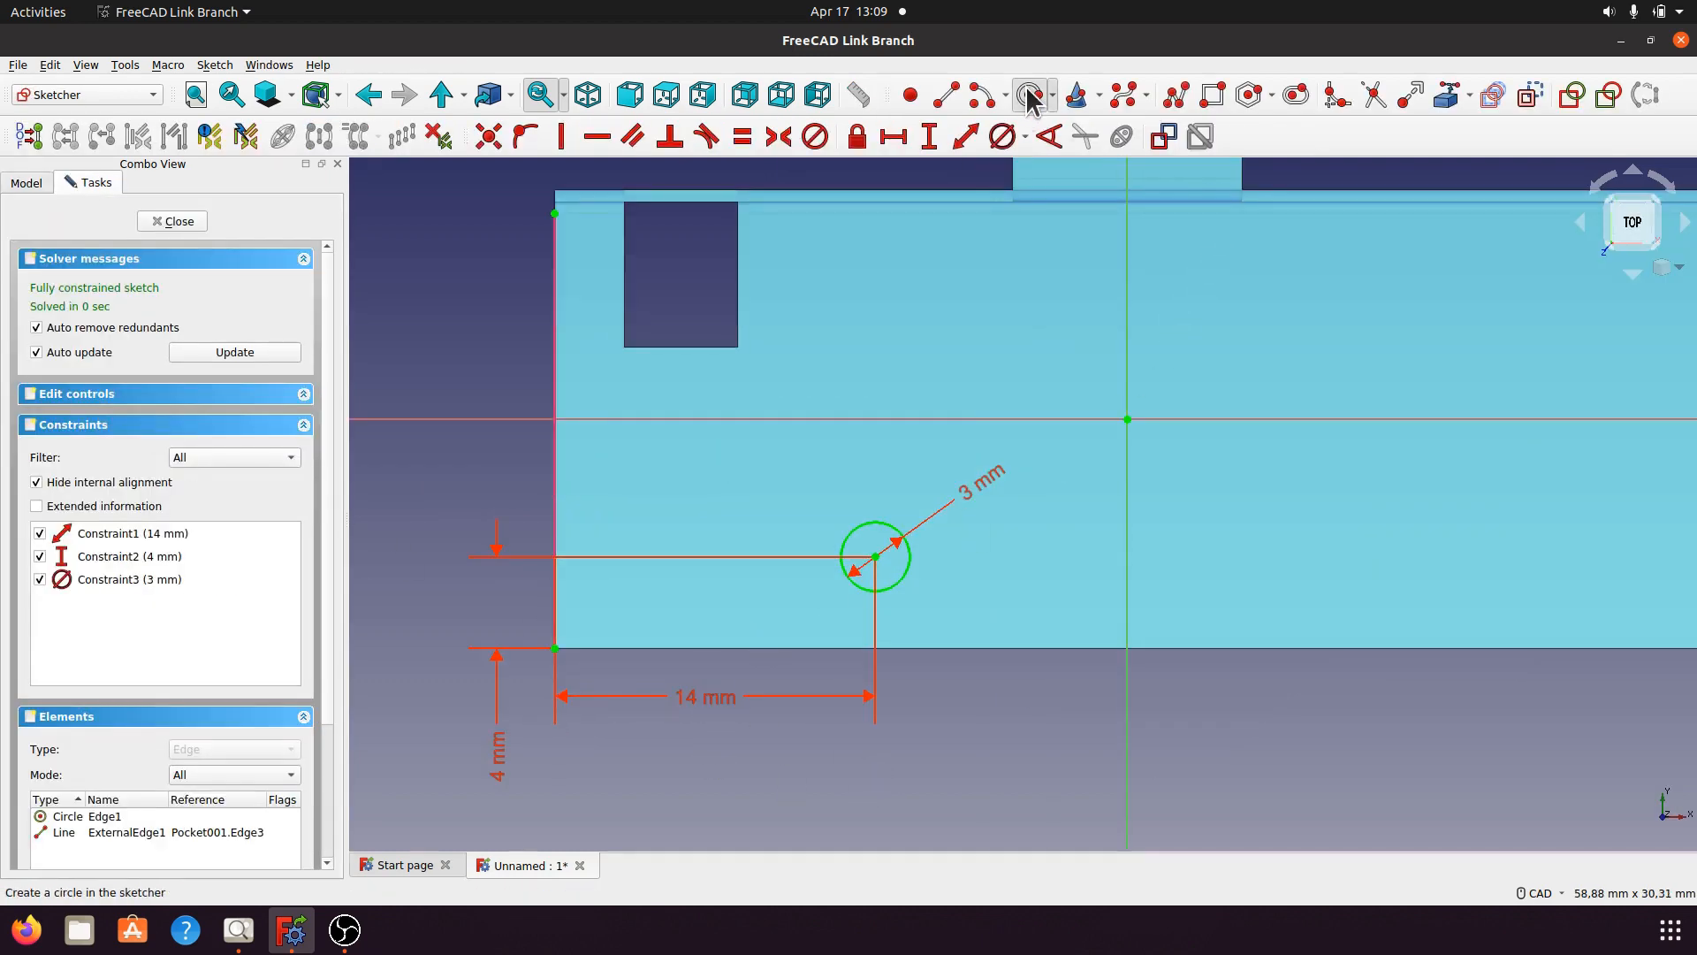
click(869, 438)
click(876, 471)
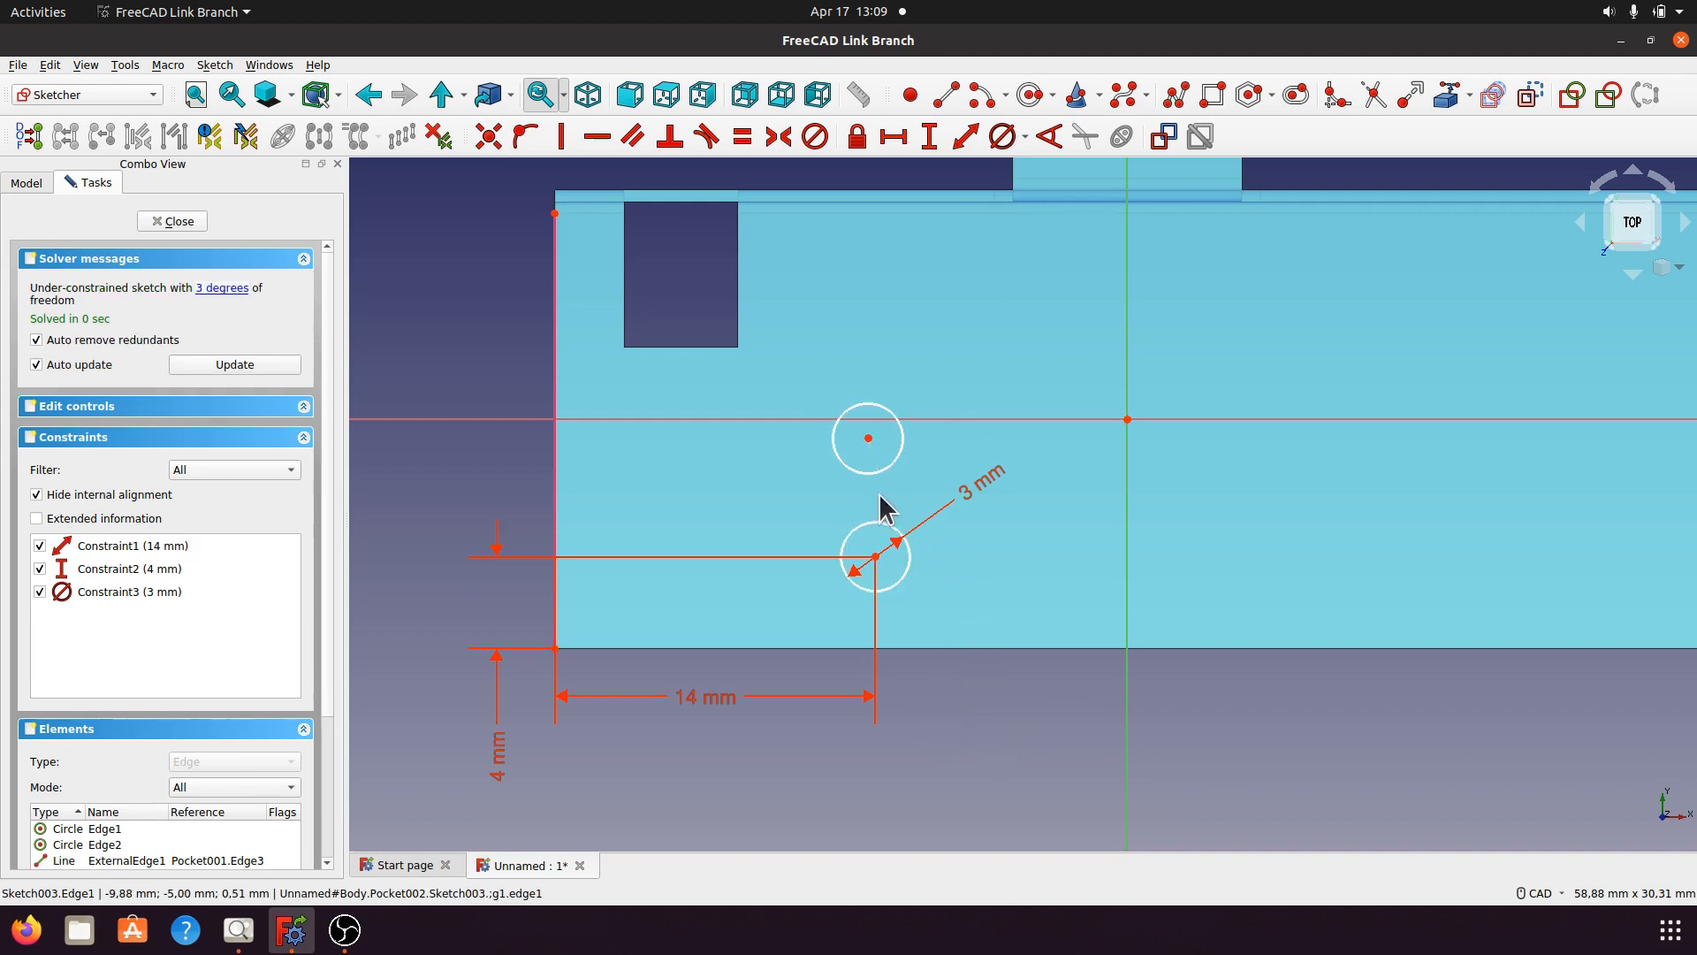
Constrain the new circle's center to 14 mm from the flange's vertical side edge.
click(868, 439)
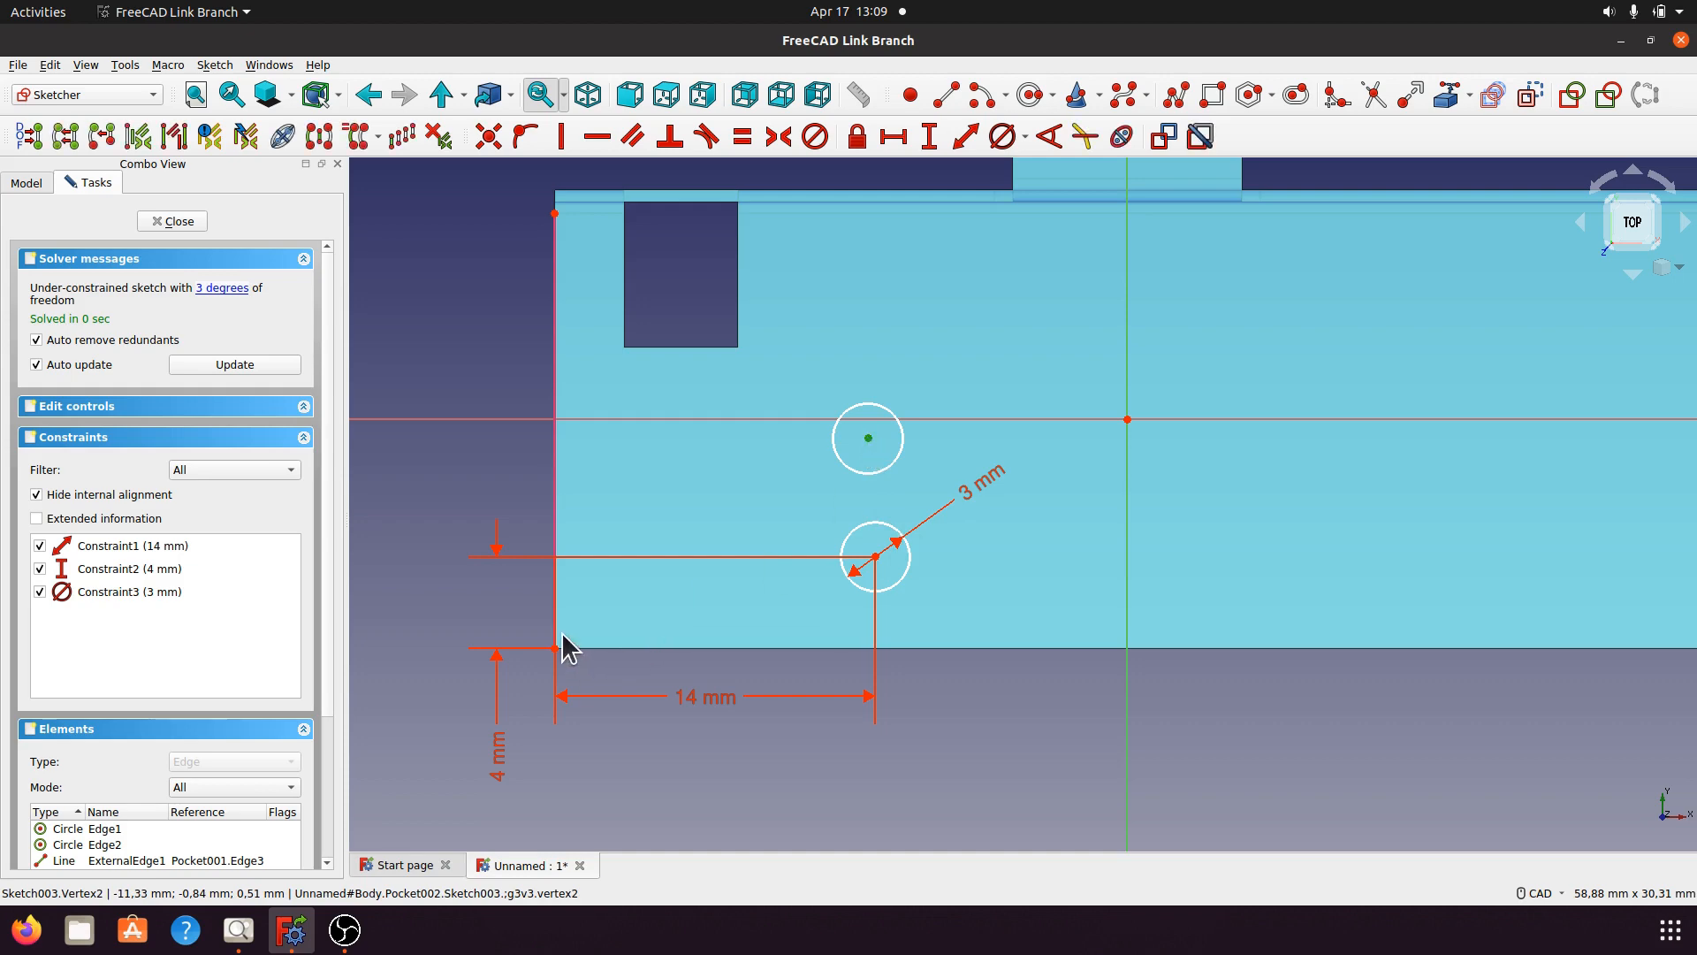
click(557, 629)
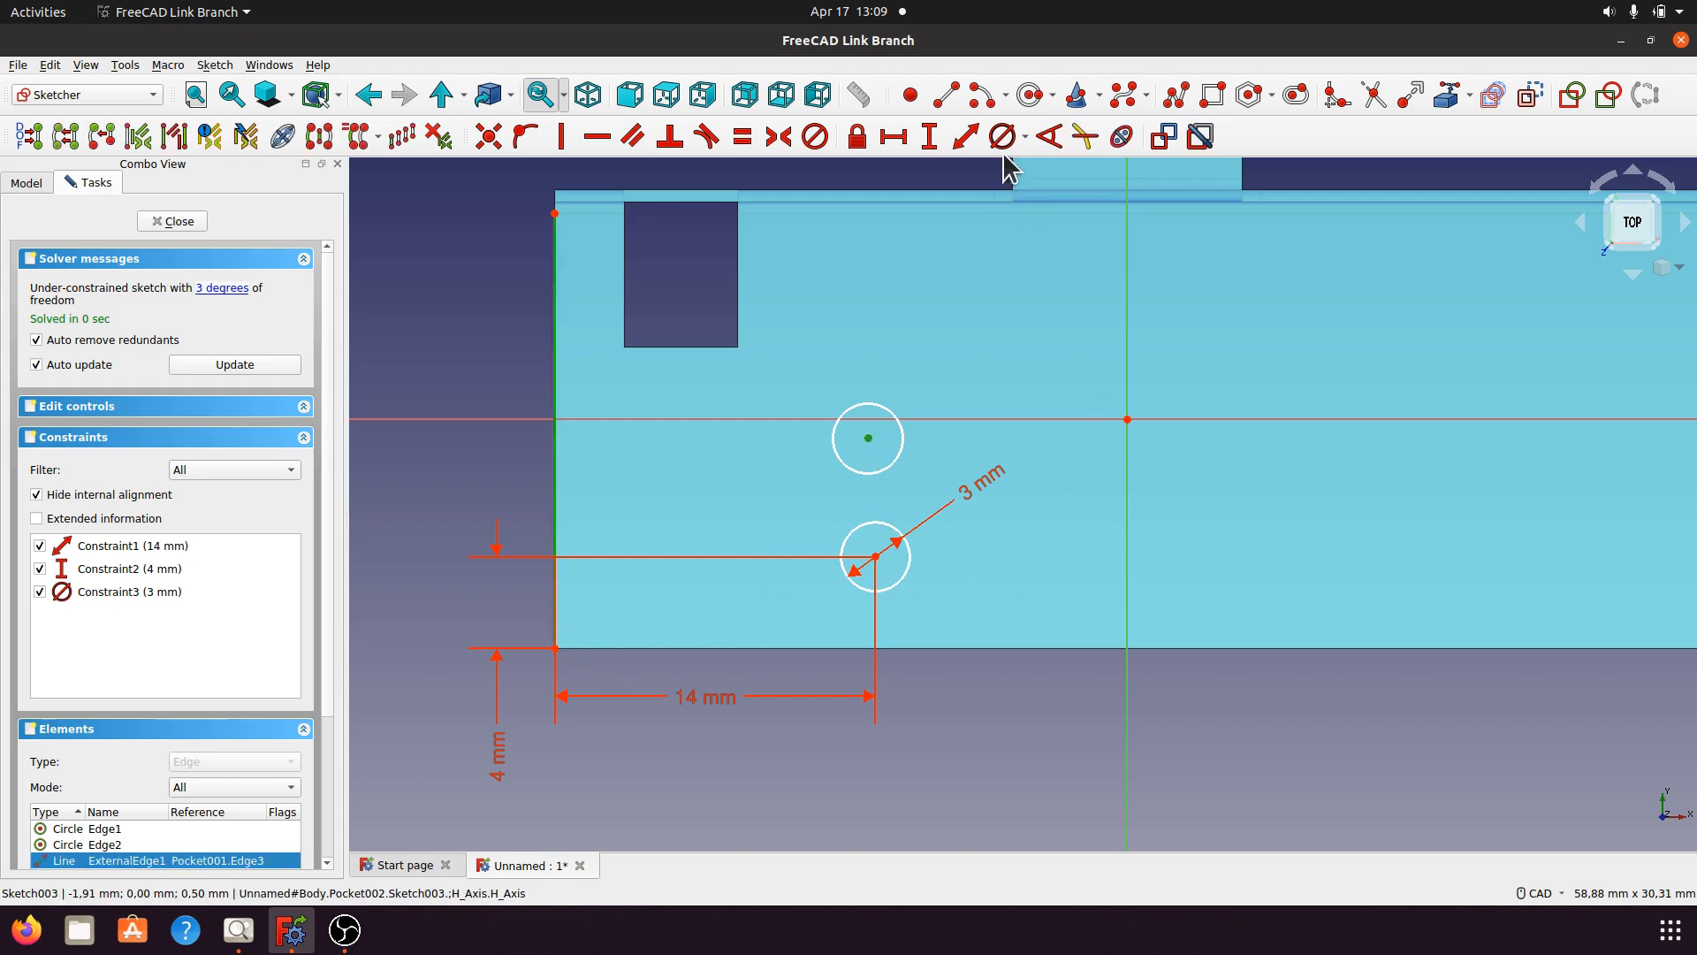
click(966, 136)
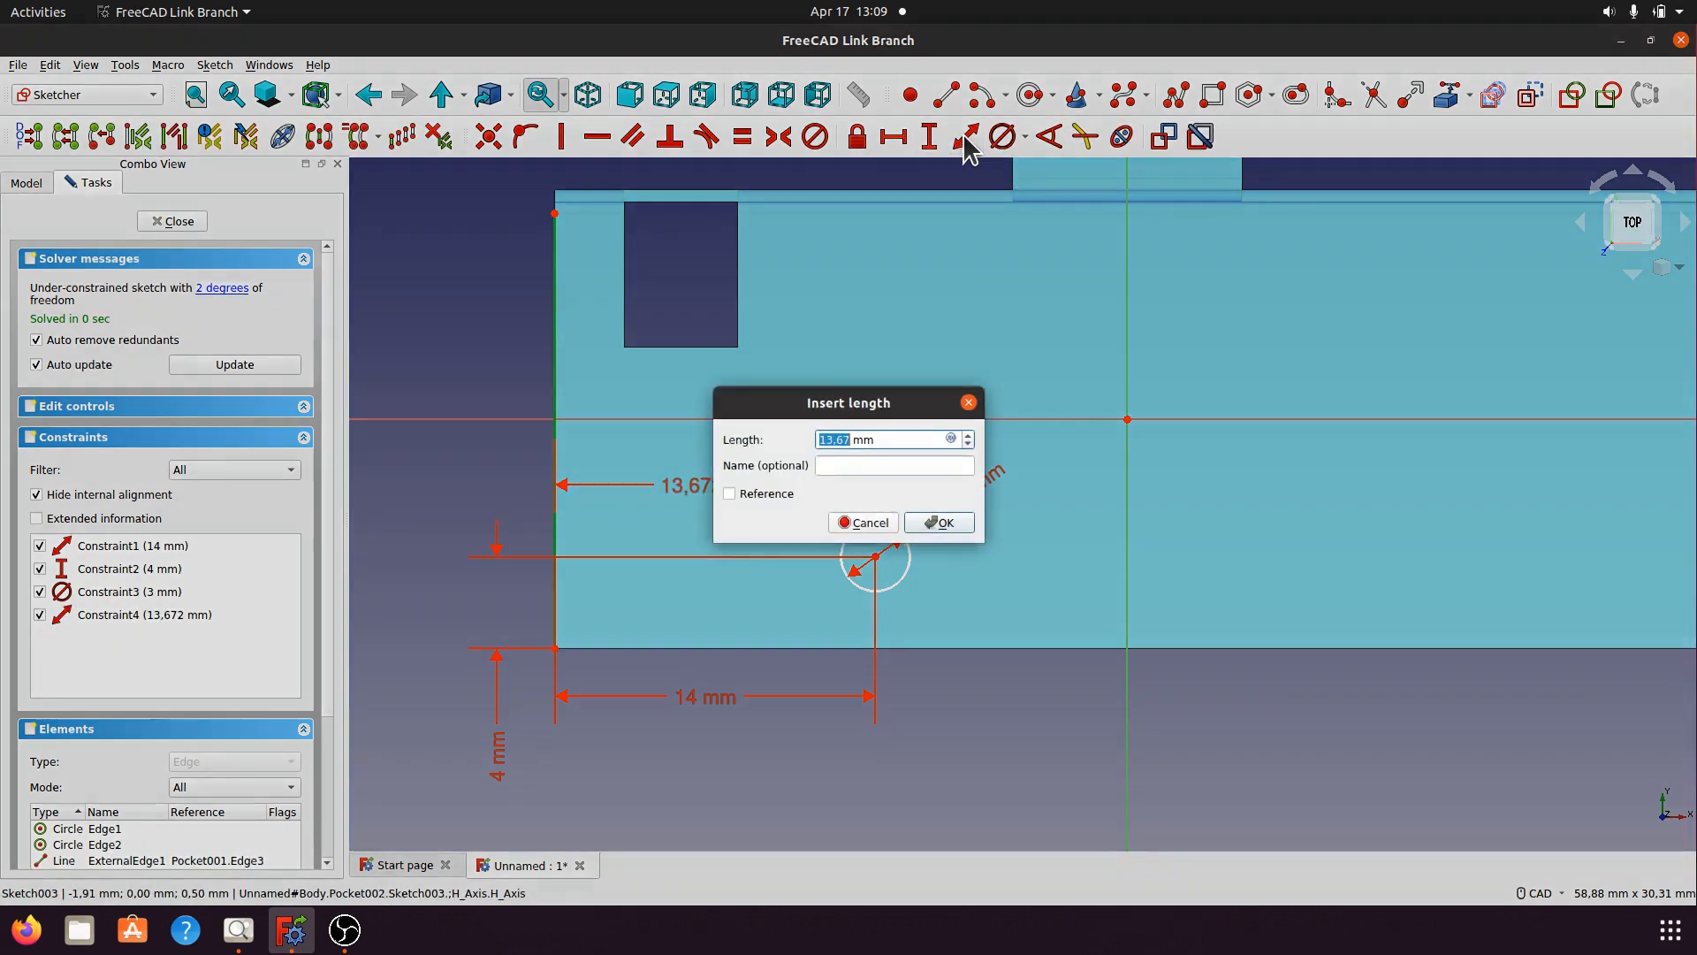
text(1)
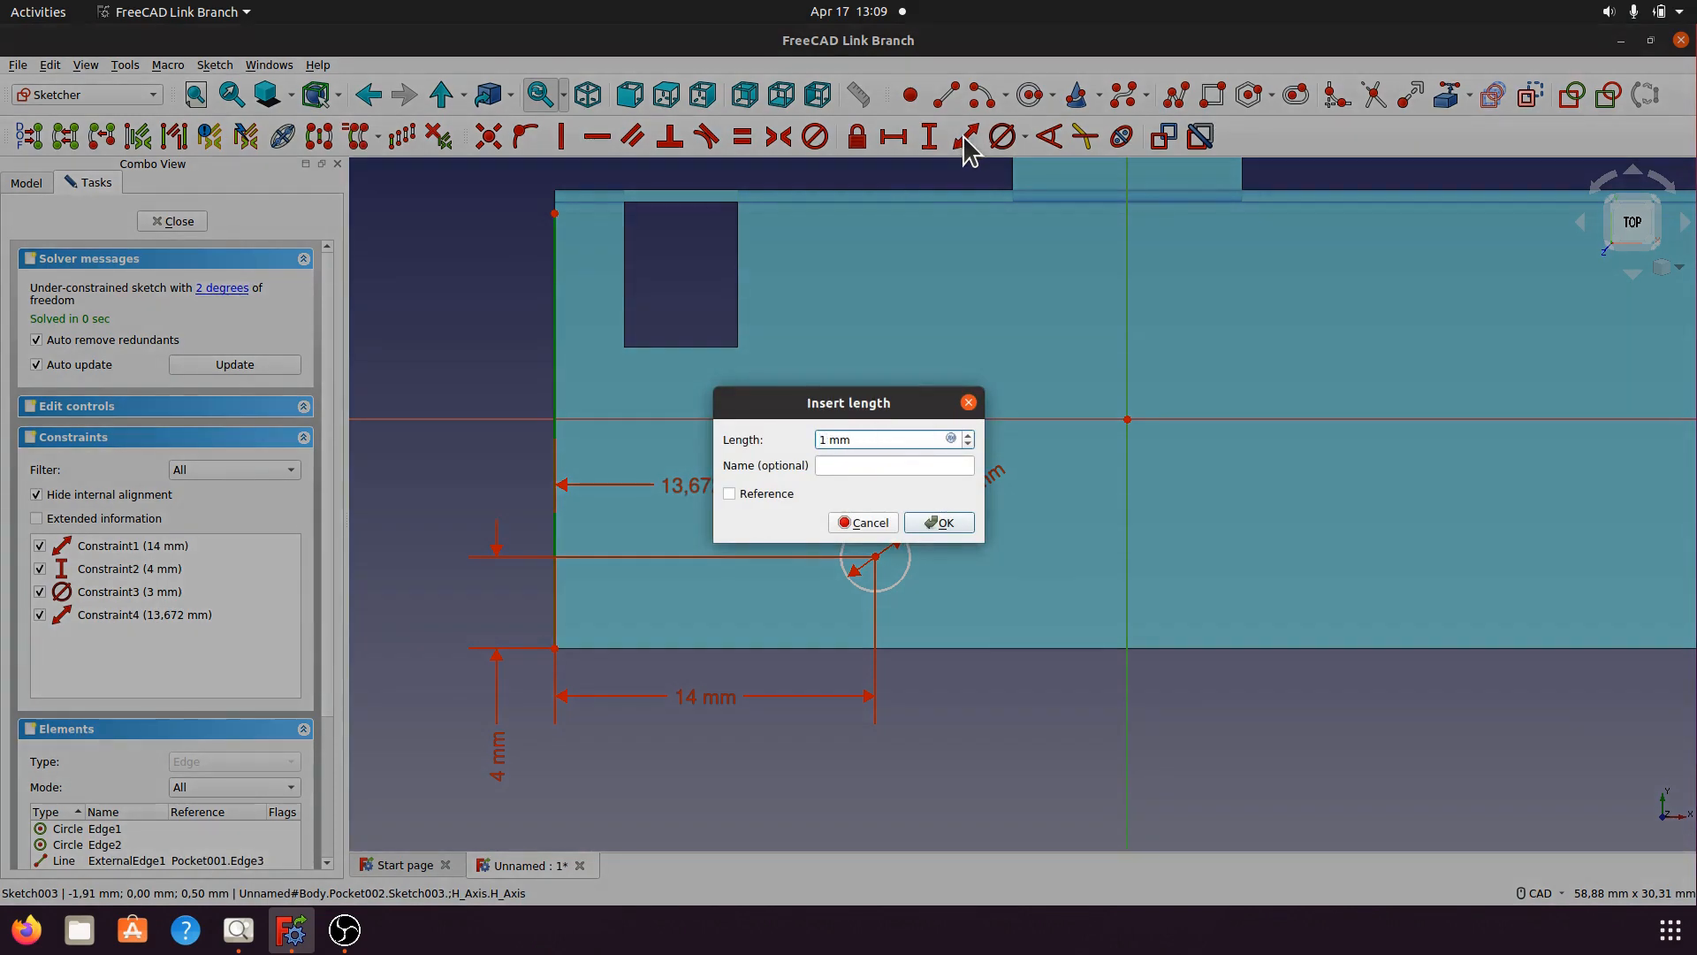
text(4)
click(953, 523)
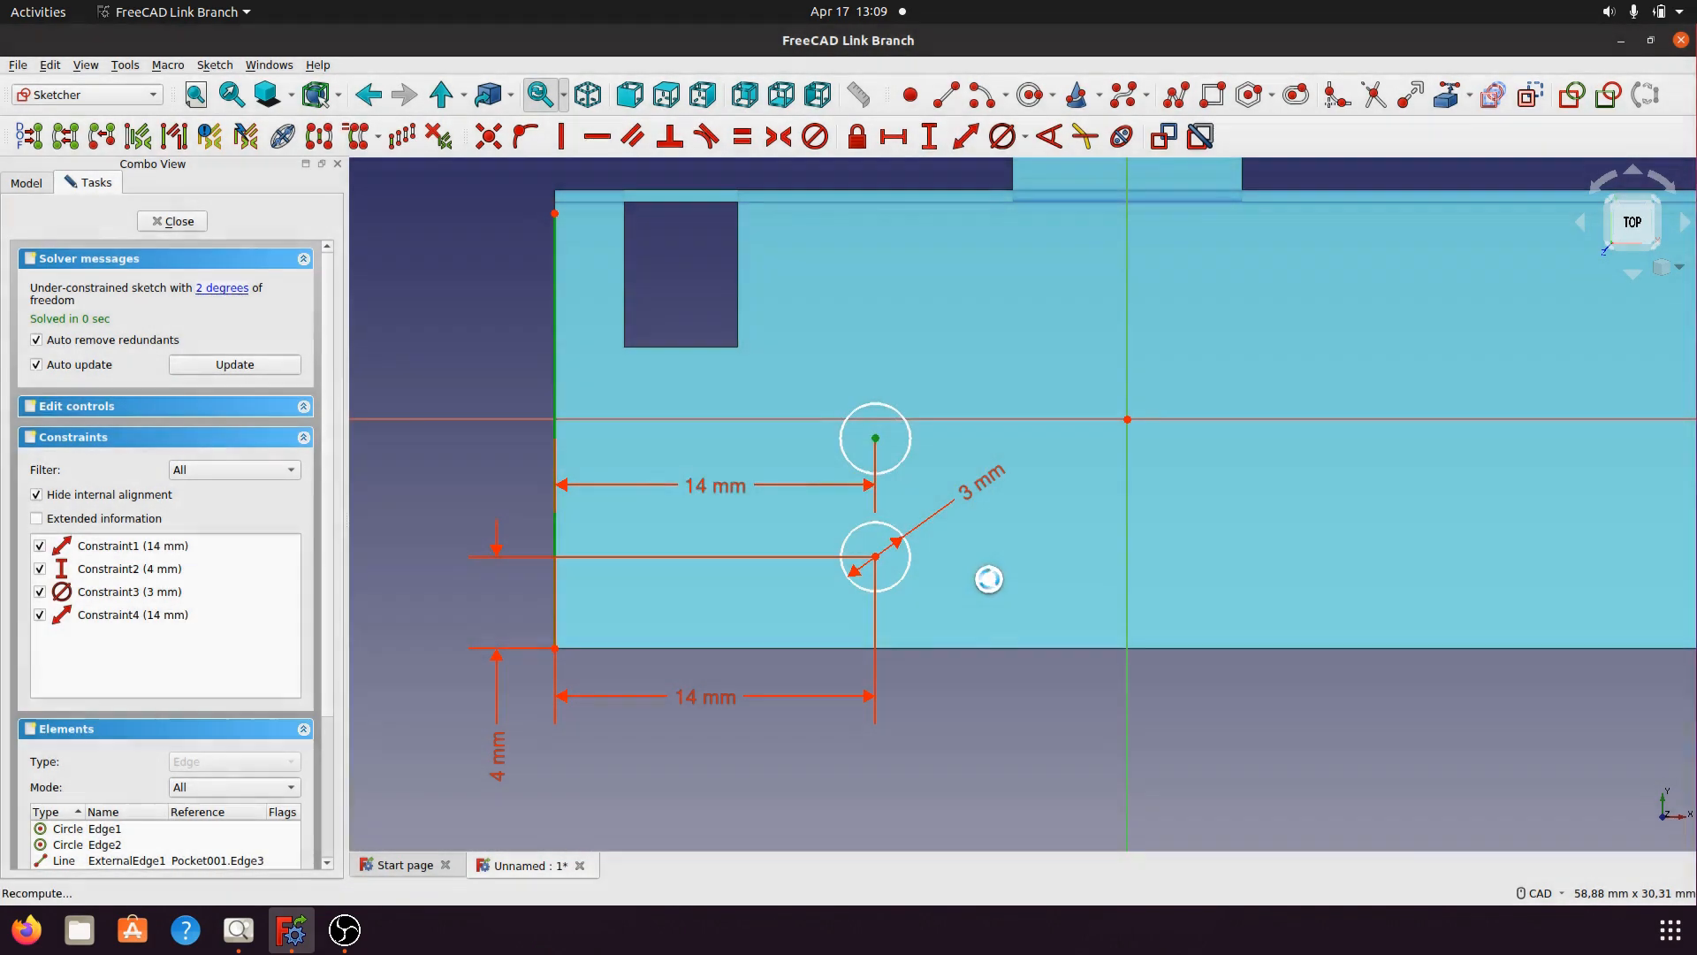
Constrain the vertical distance between the two circle centers to 8 mm.
click(875, 439)
click(875, 557)
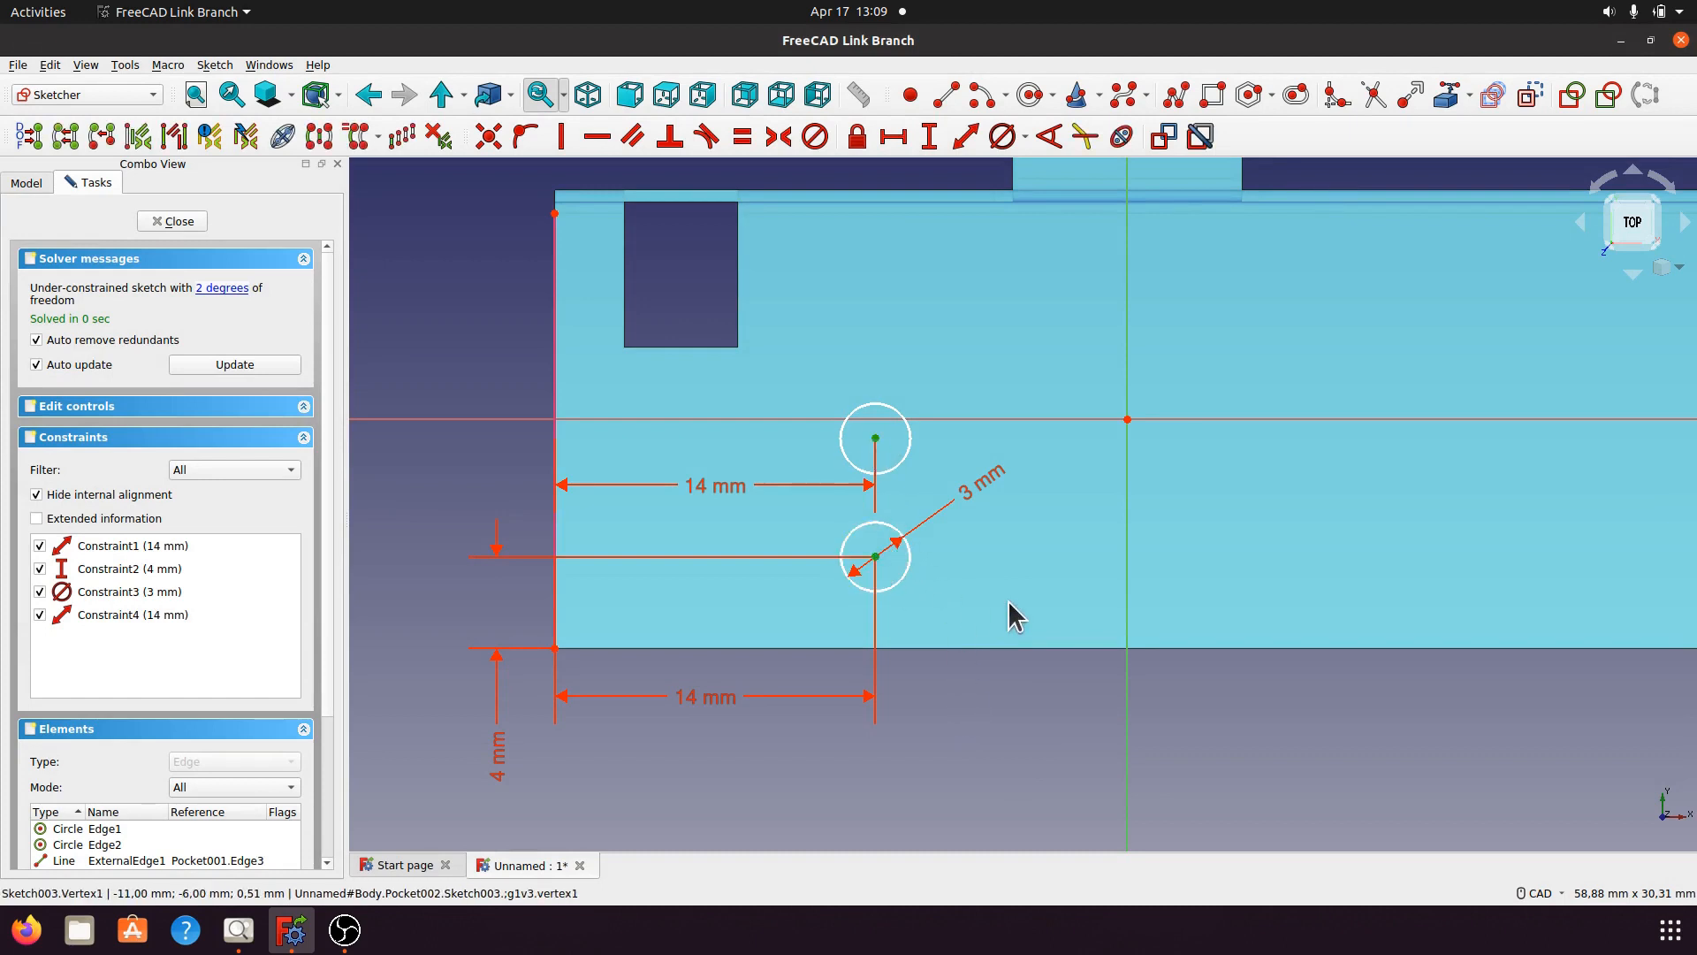
click(929, 136)
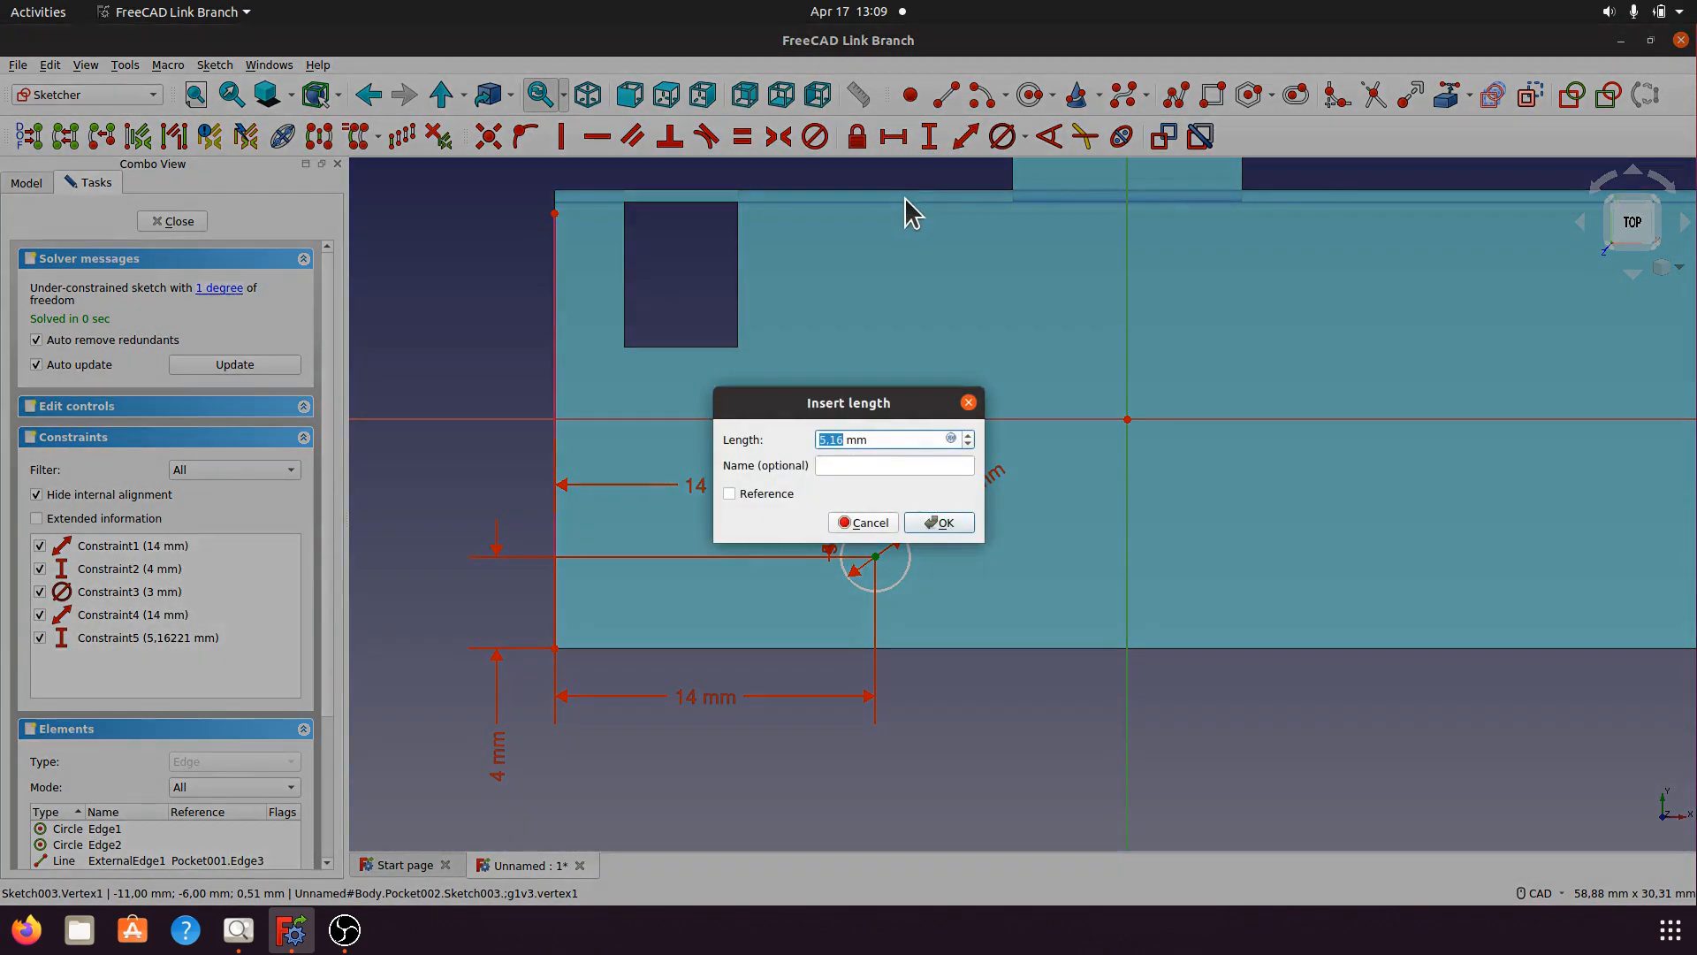
text(8)
click(944, 524)
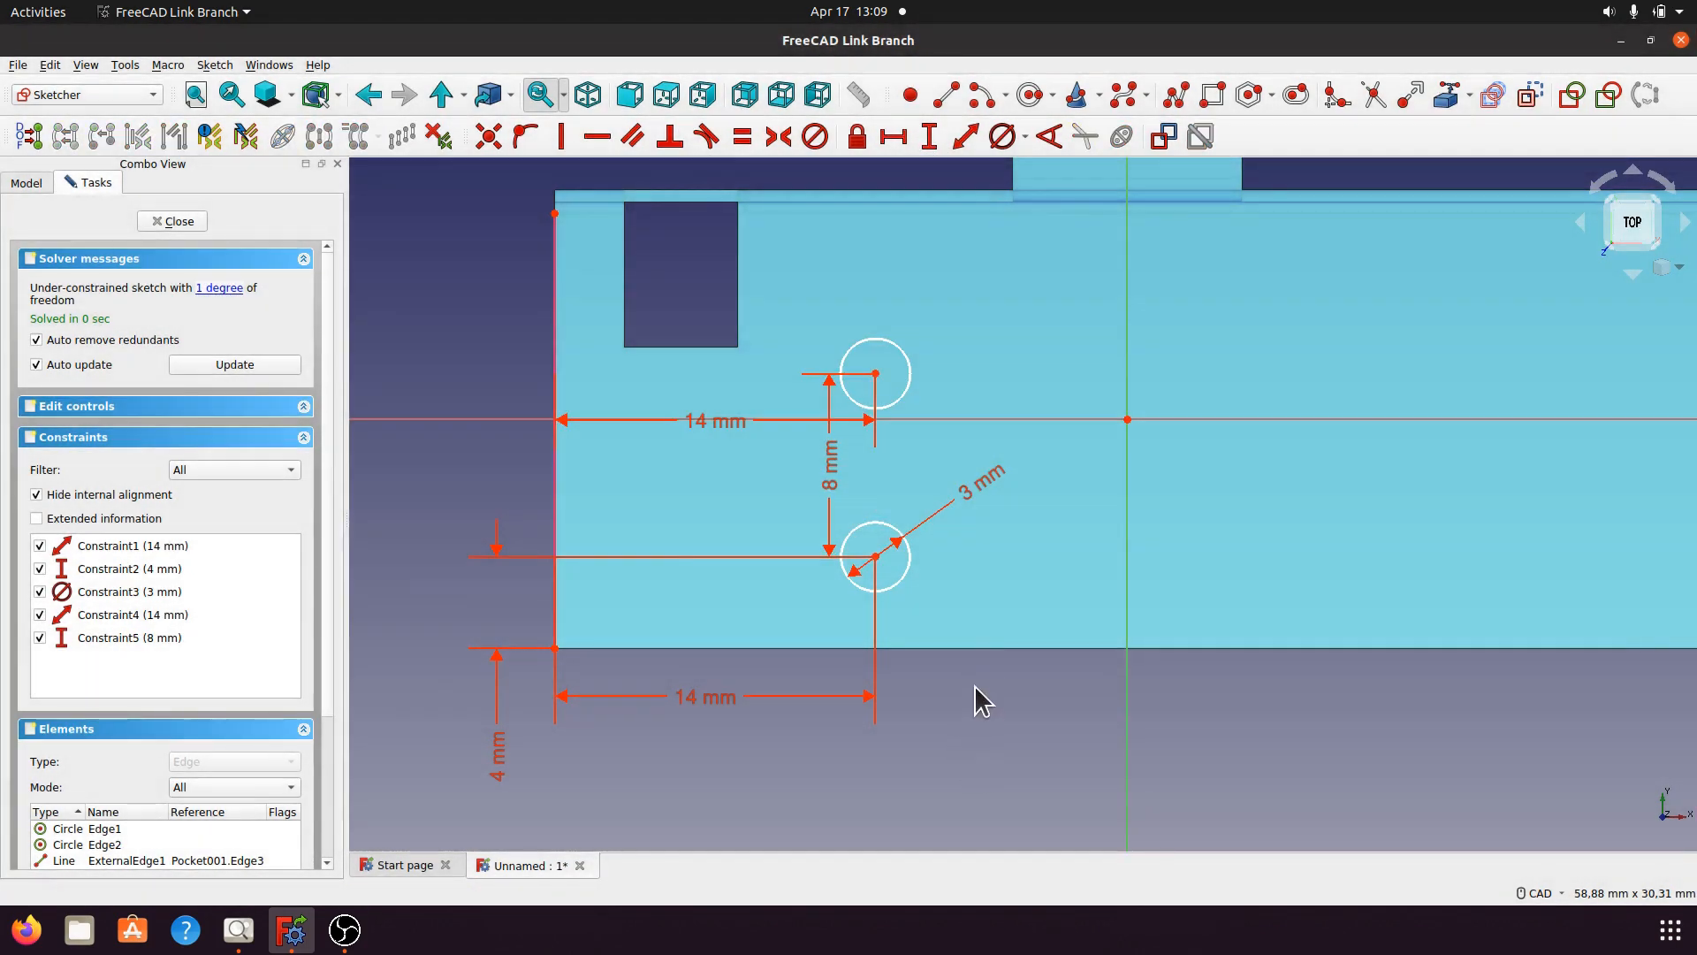
Try to constrain both circles to a shared 3 mm diameter while keeping the lower circle's existing diameter constraint.
click(902, 400)
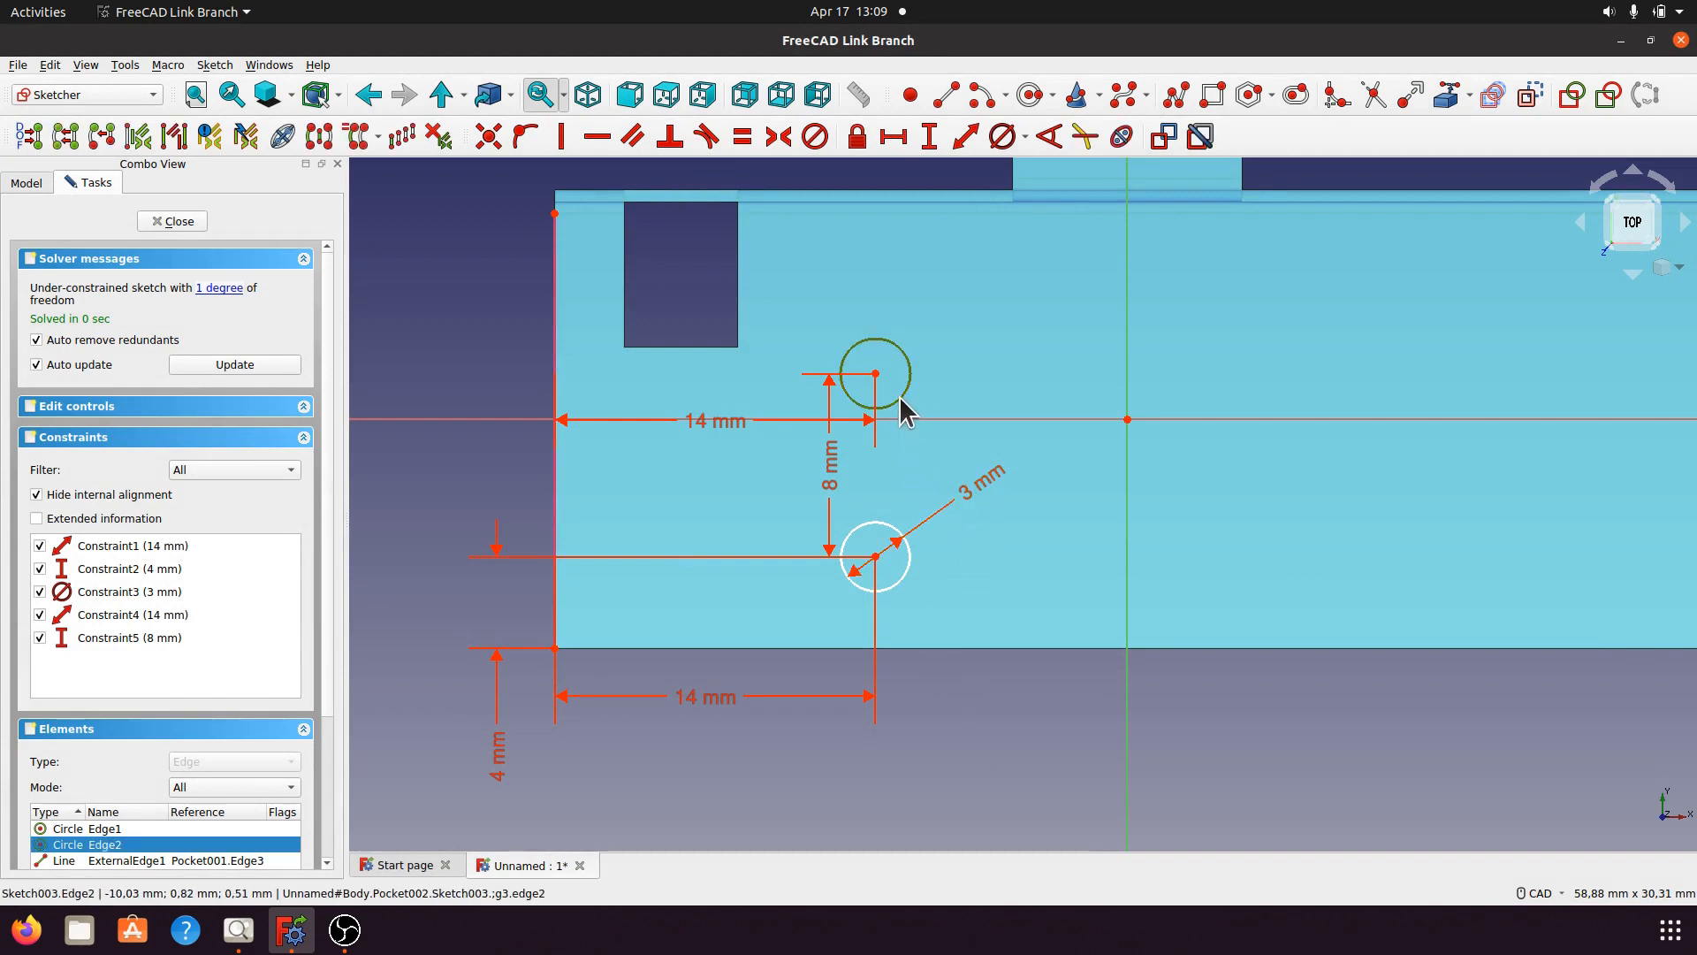
click(909, 570)
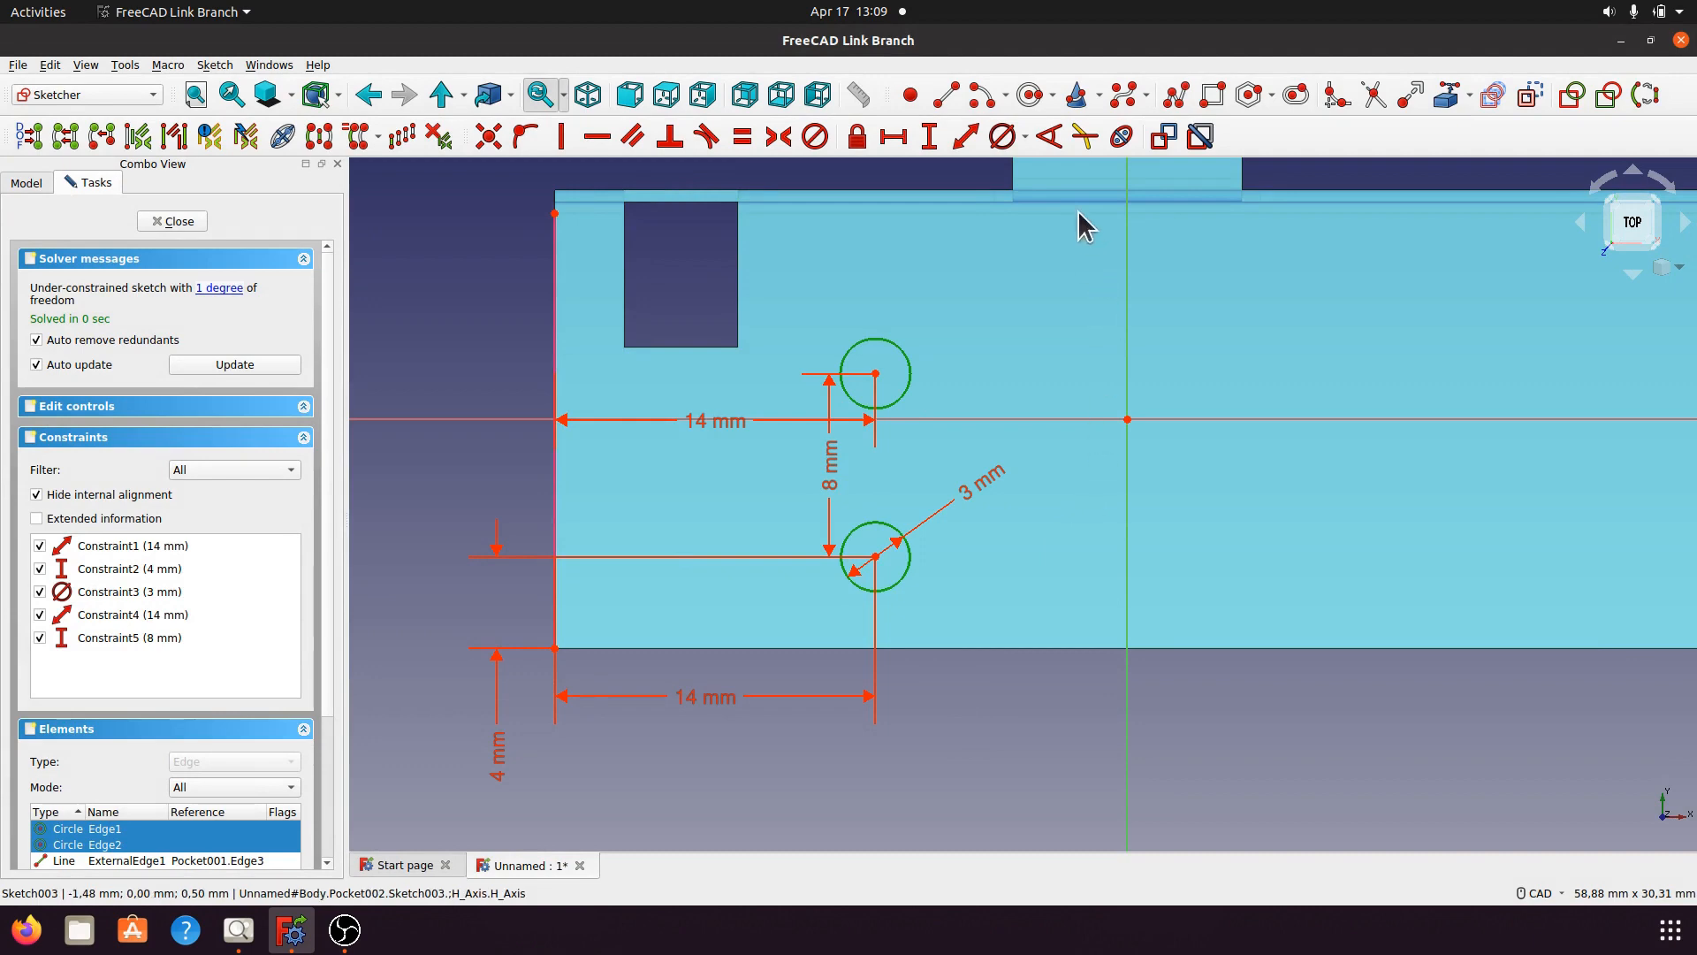
click(1026, 137)
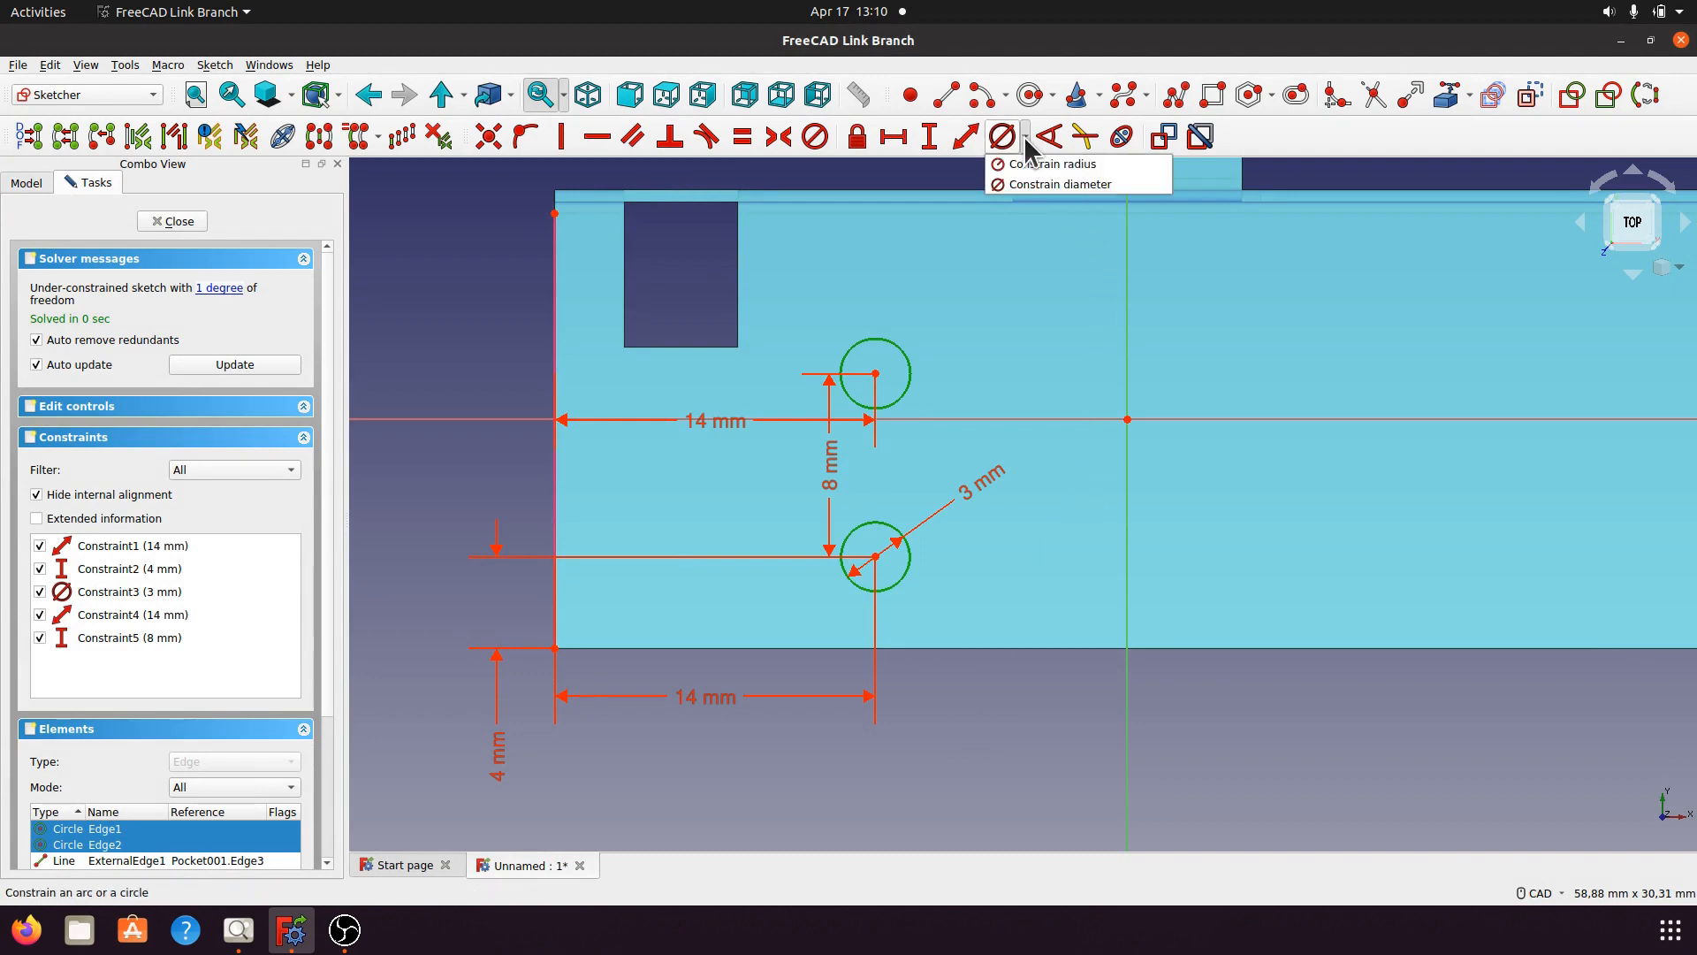
click(1040, 185)
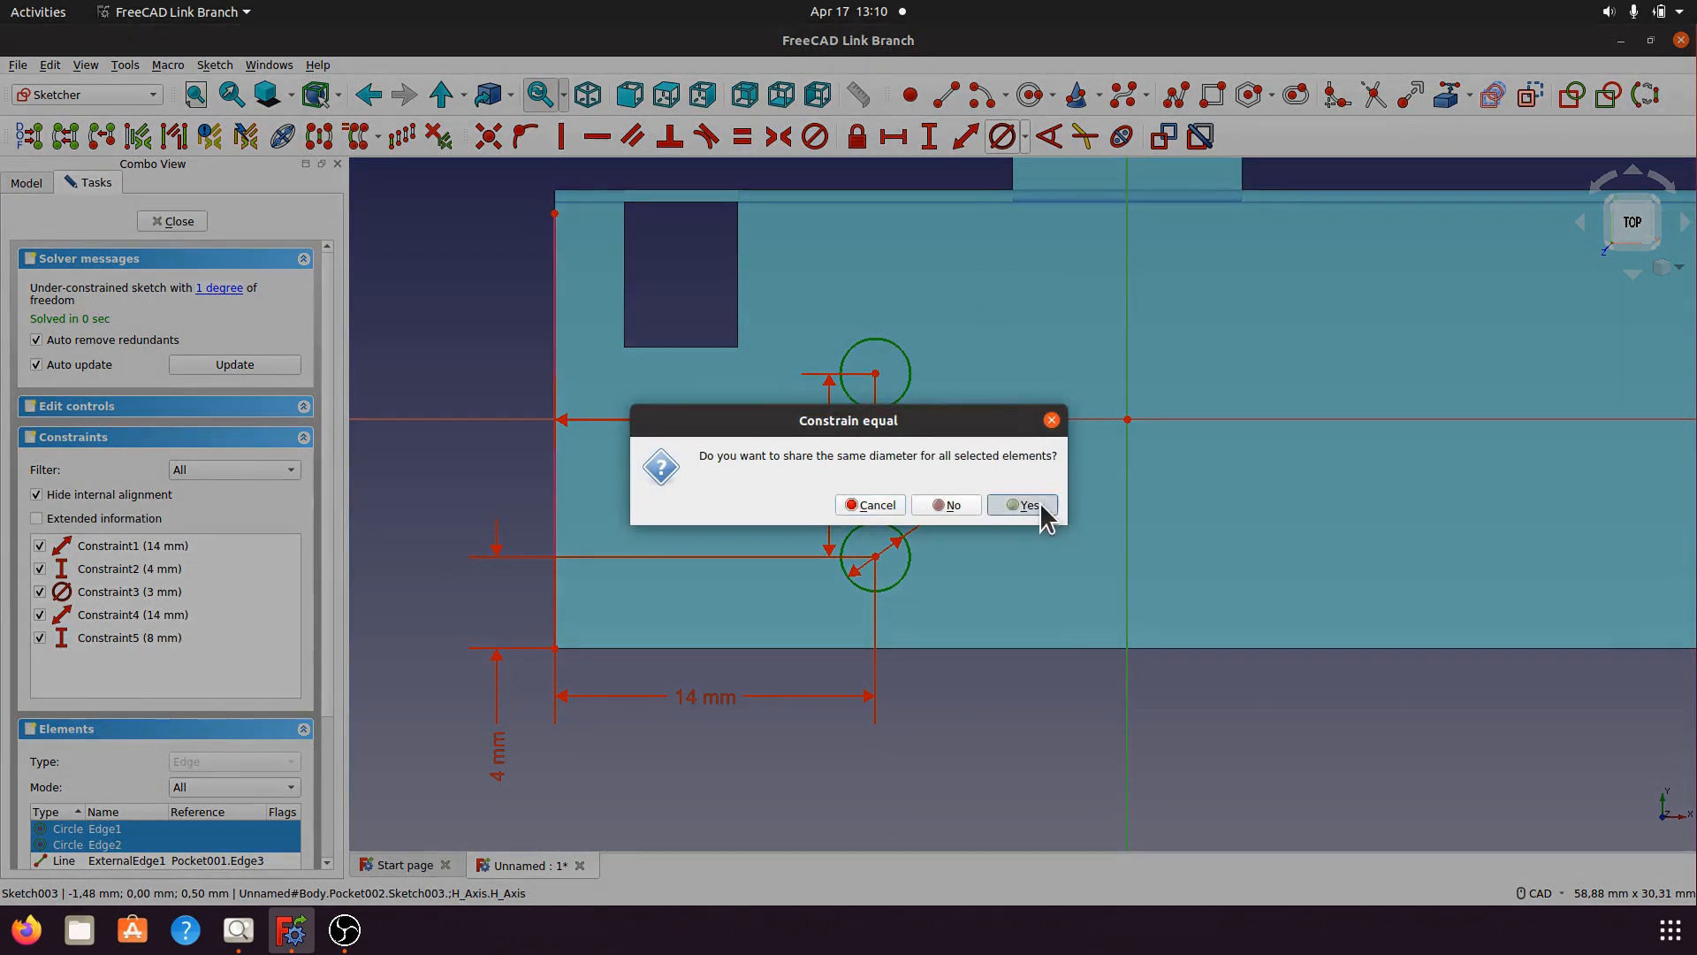
click(1026, 506)
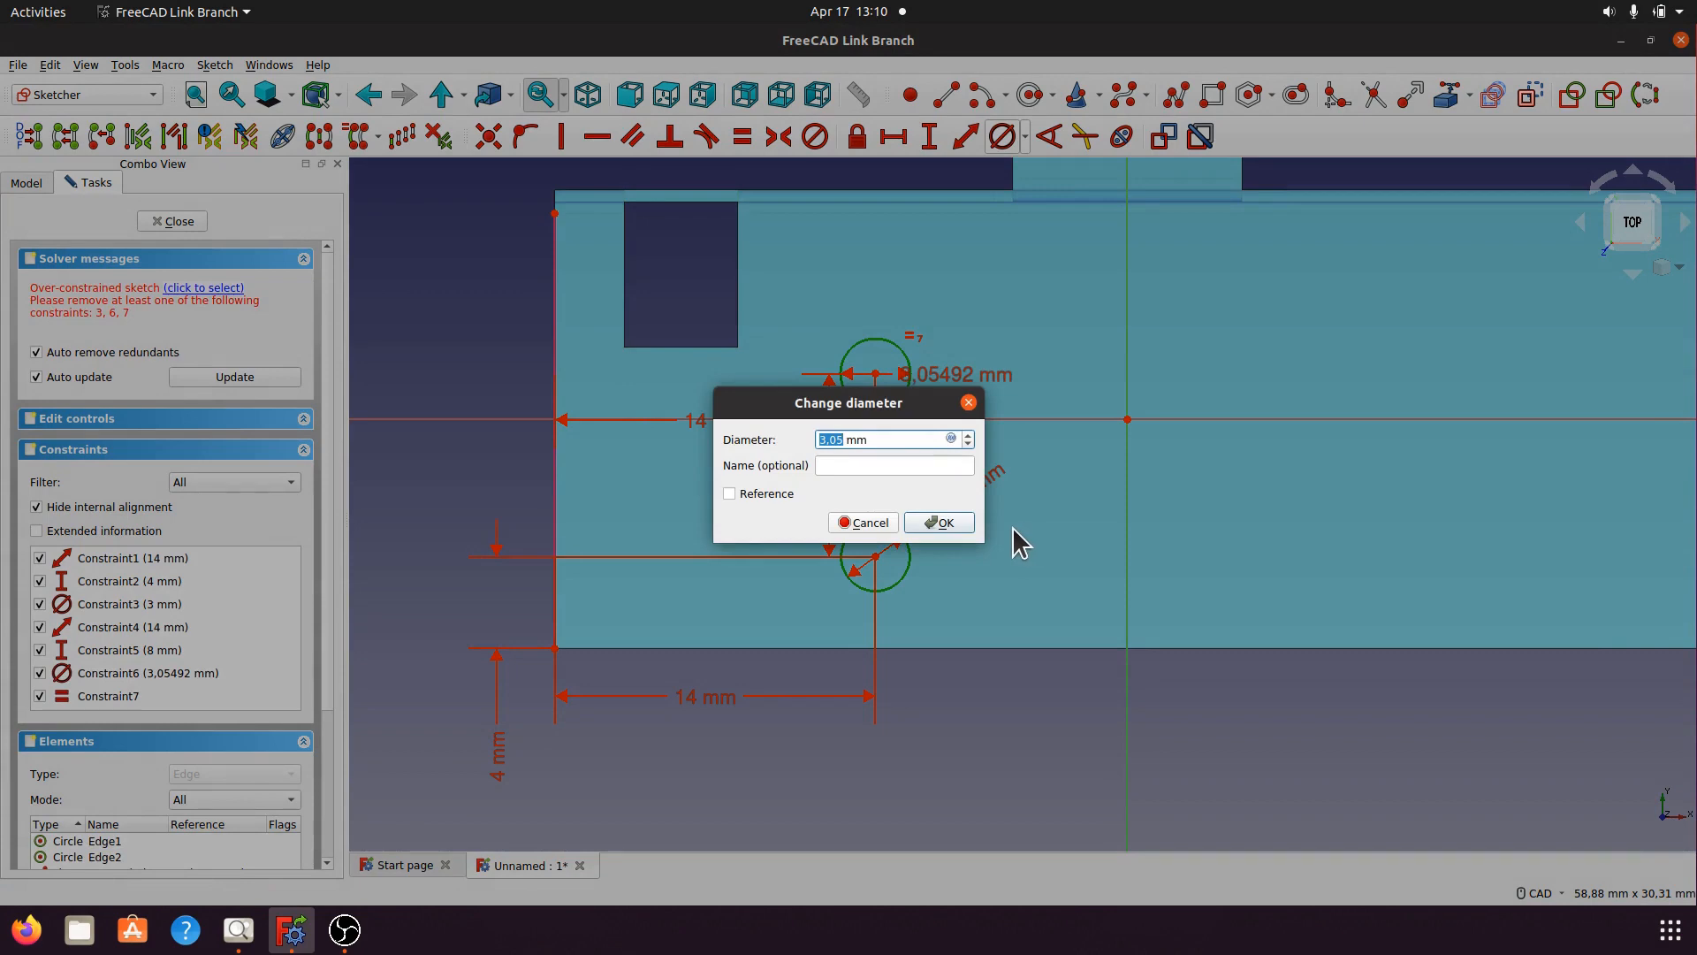
text(3)
click(969, 524)
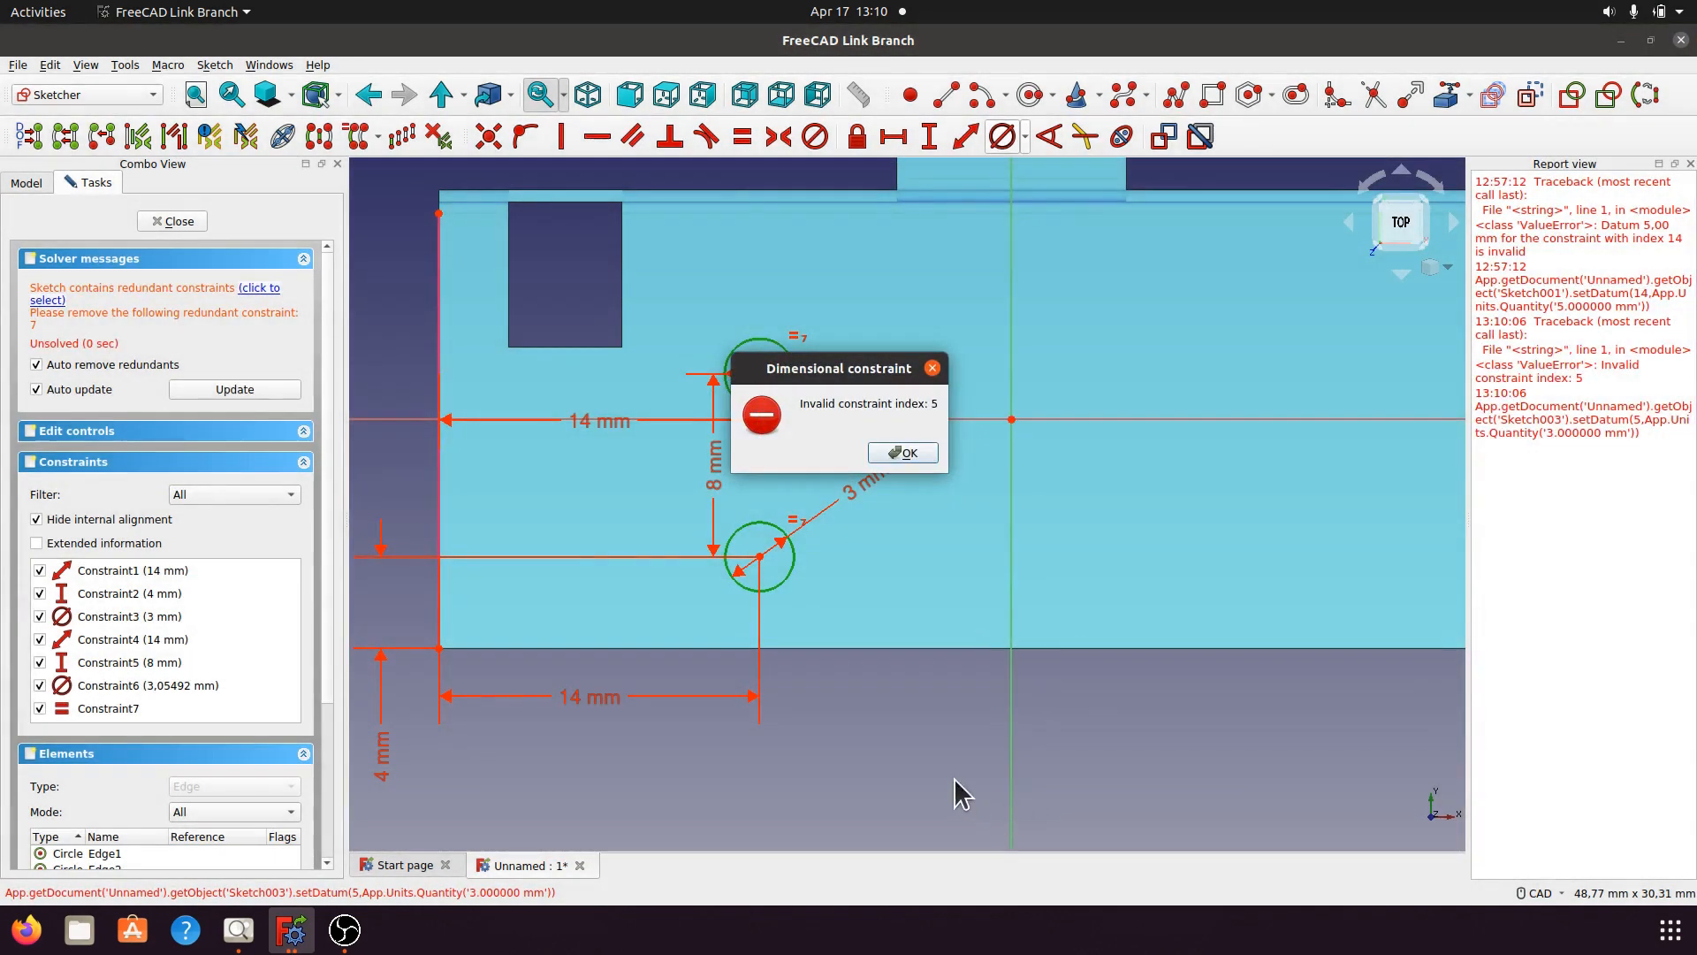
click(990, 454)
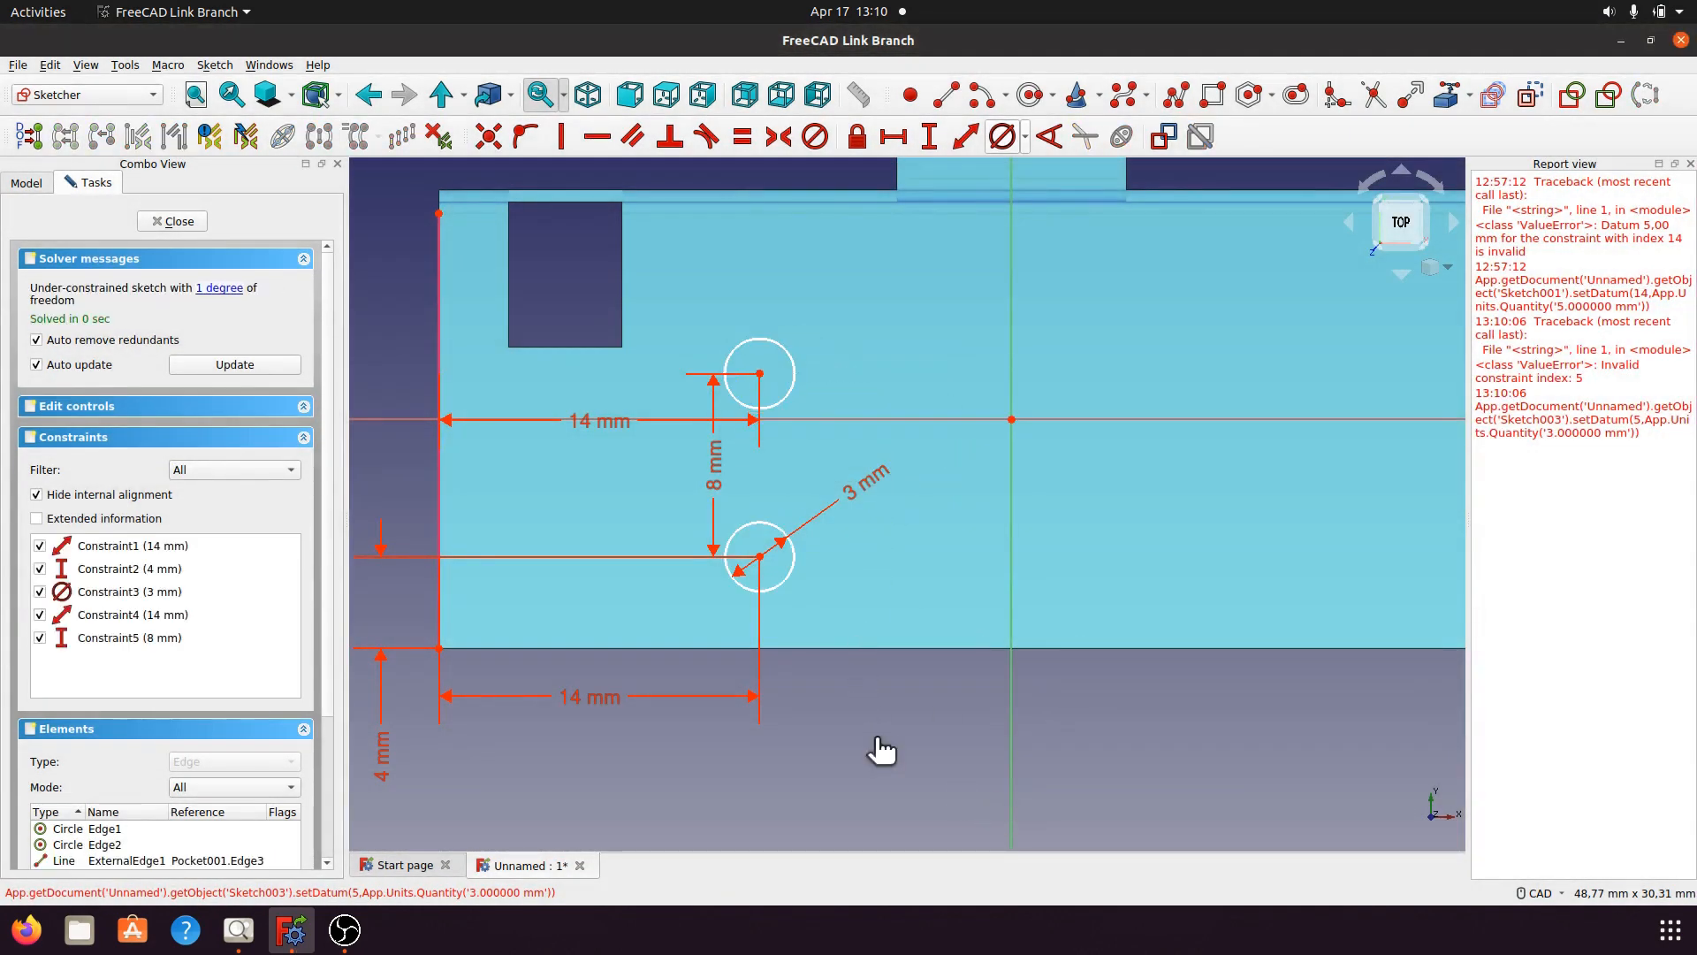
Replace the lower circle's diameter constraint with a shared 3 mm diameter for both circles, and finish editing the sketch.
click(866, 499)
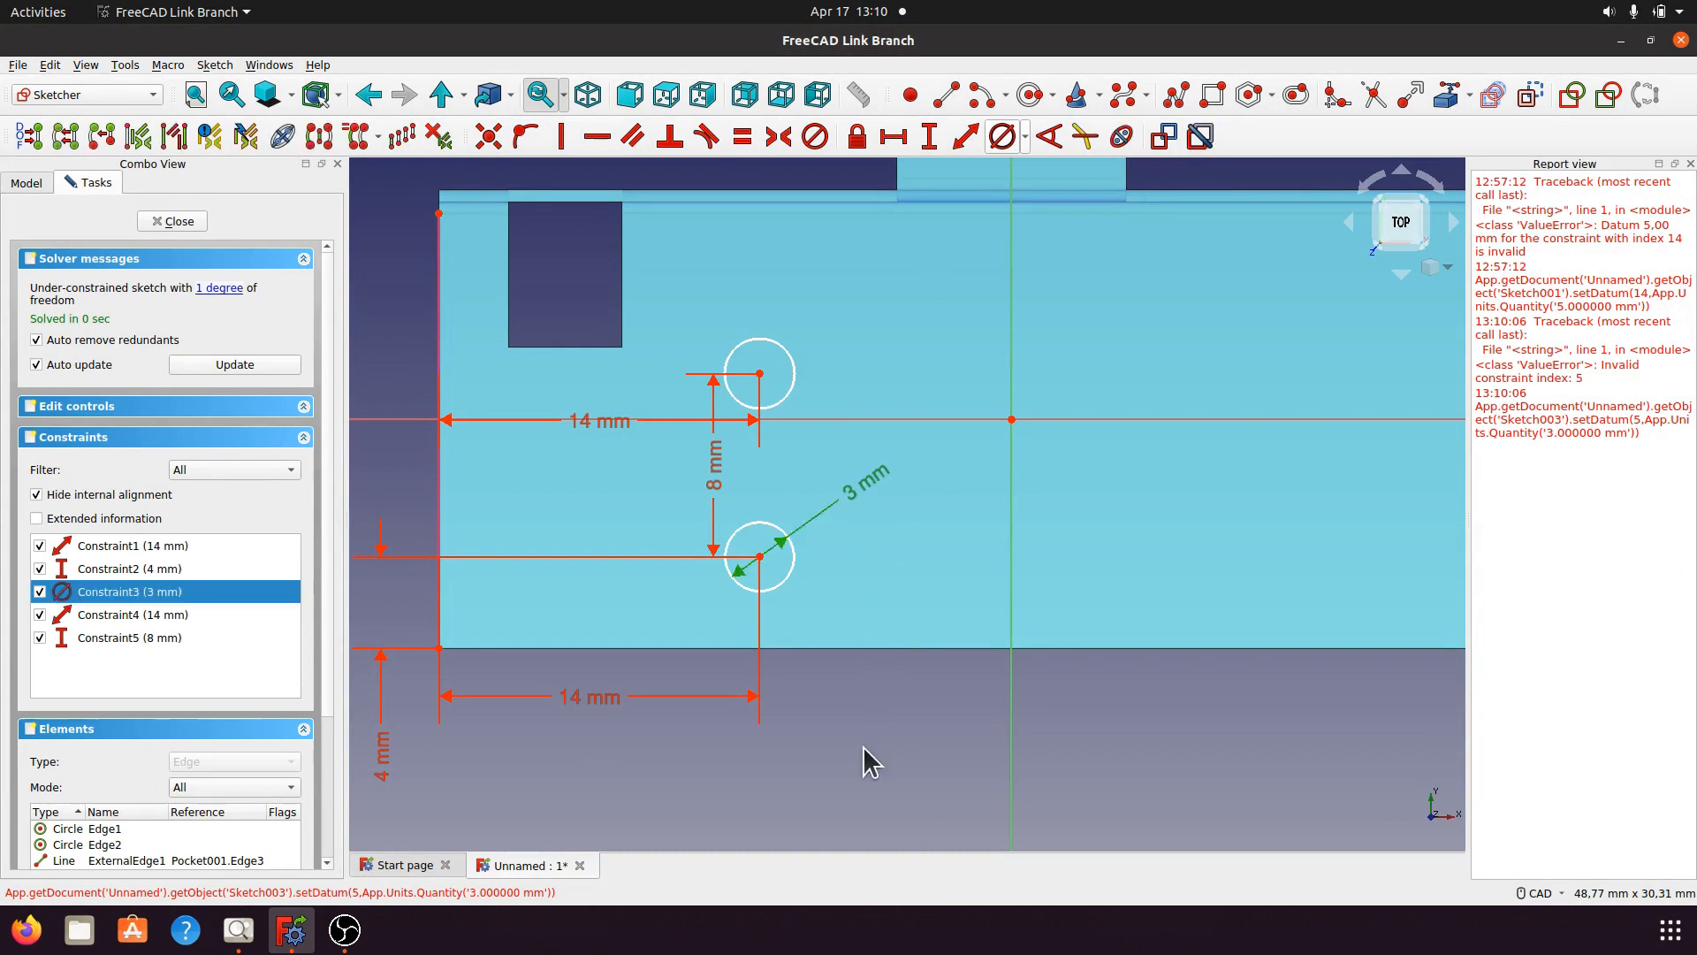
key(Delete)
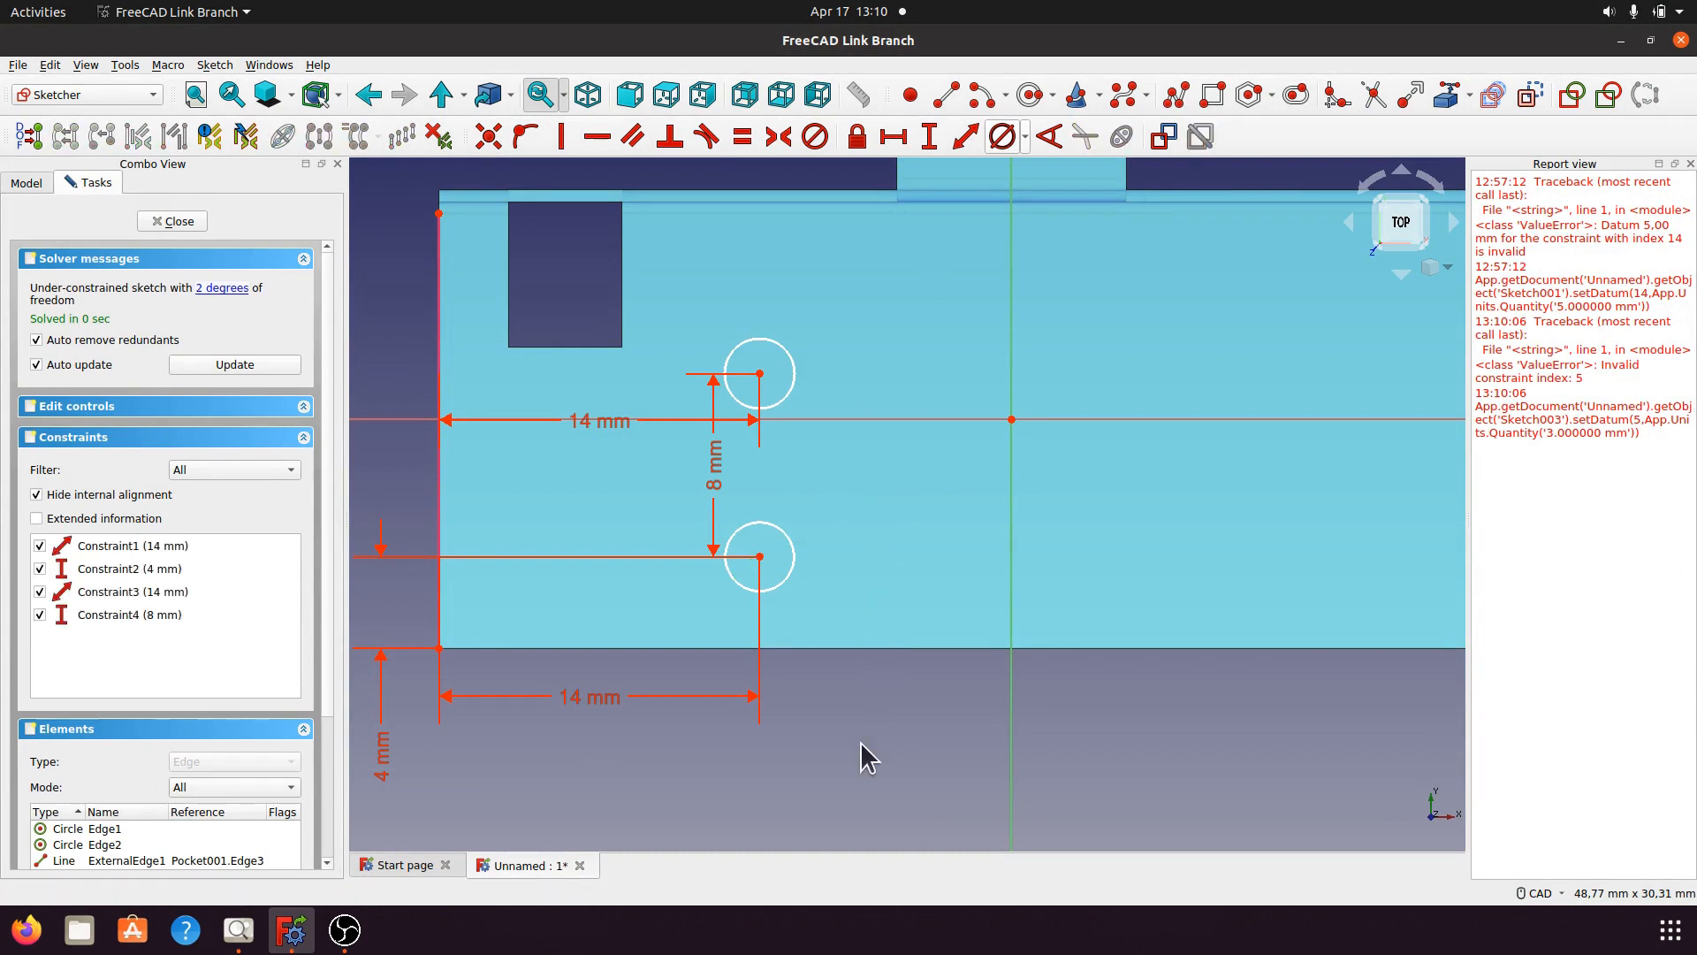
click(793, 576)
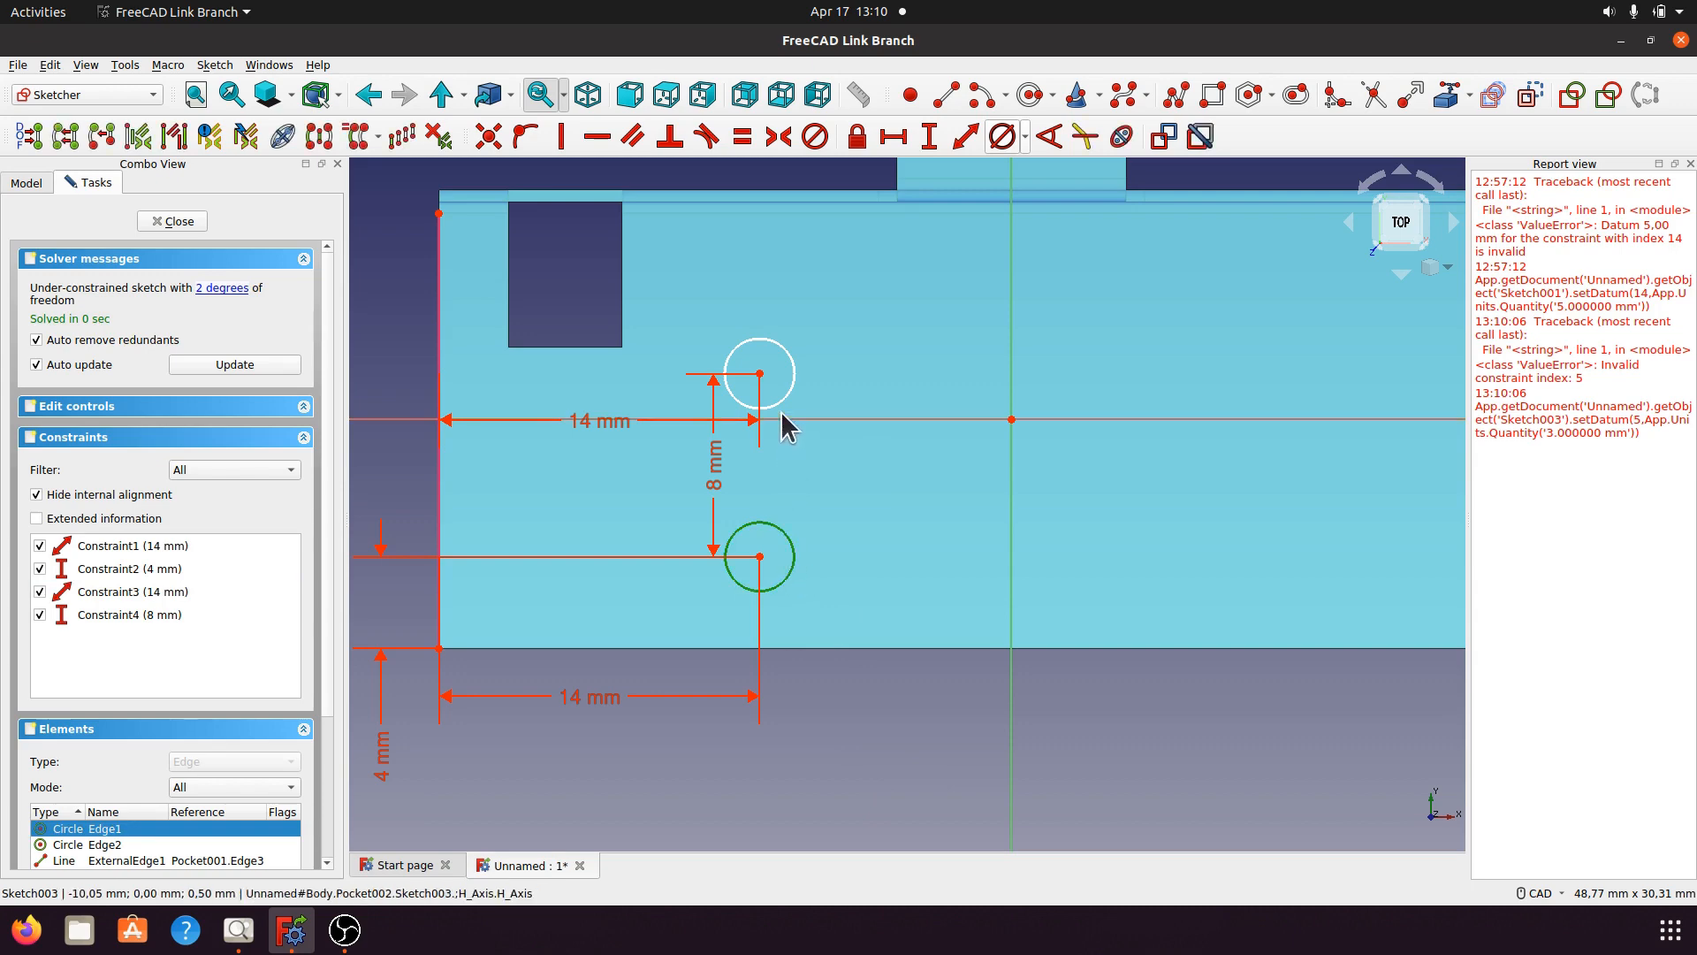
click(785, 399)
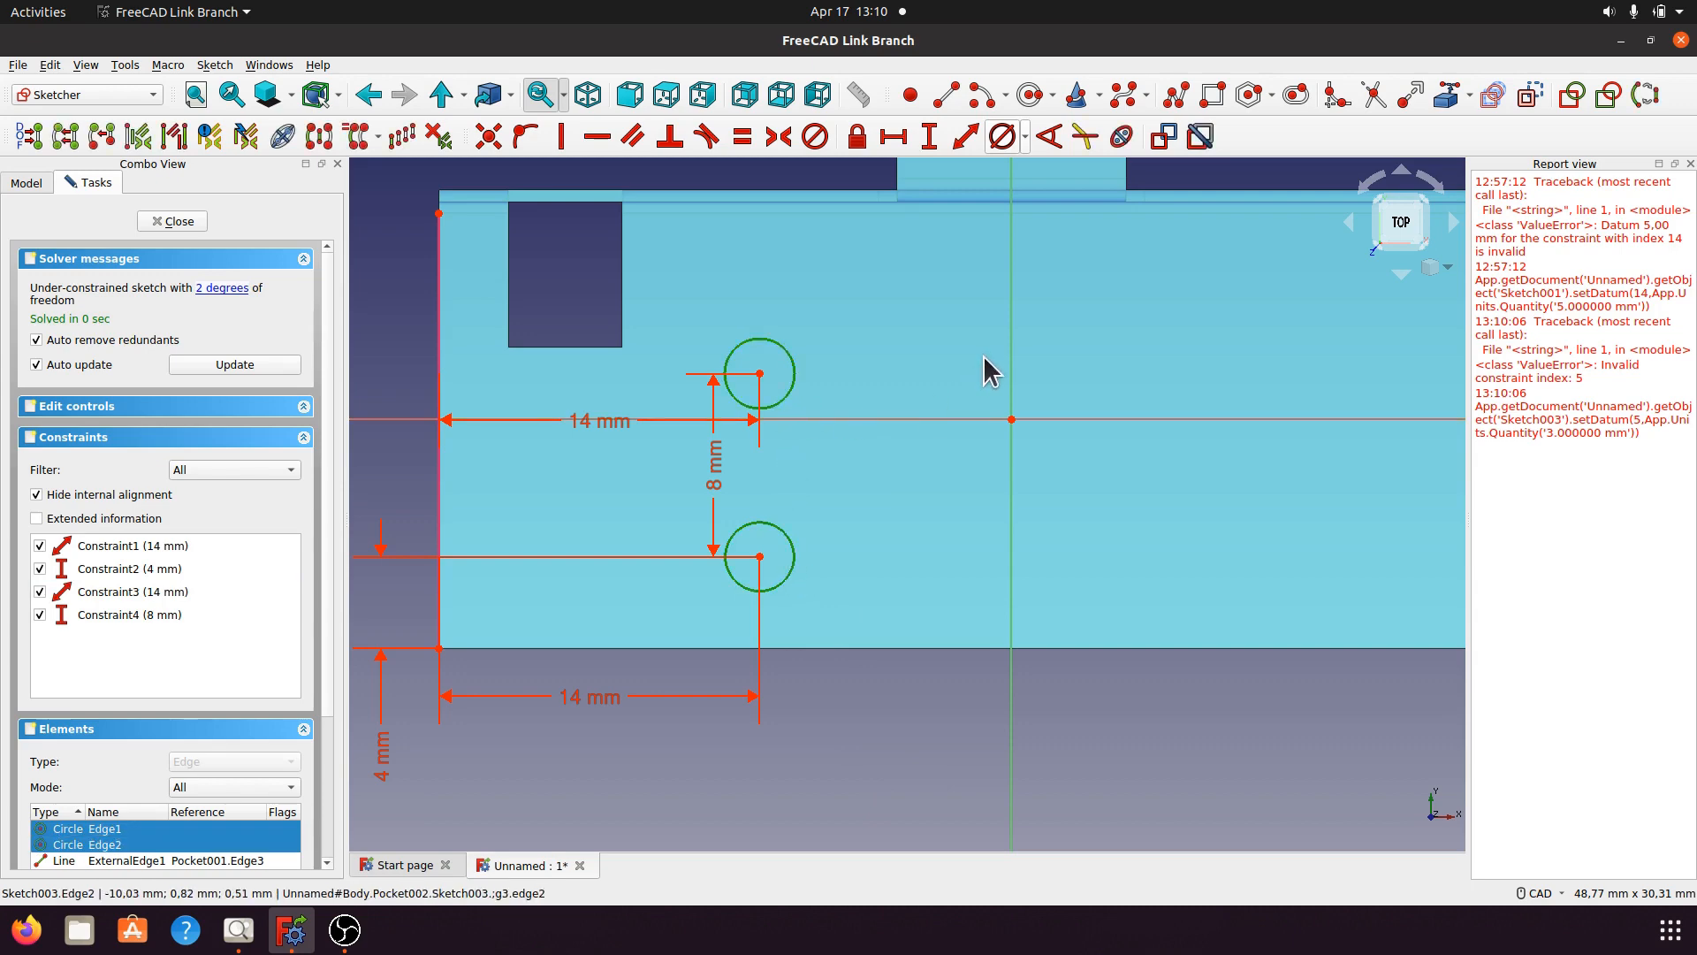
click(1026, 140)
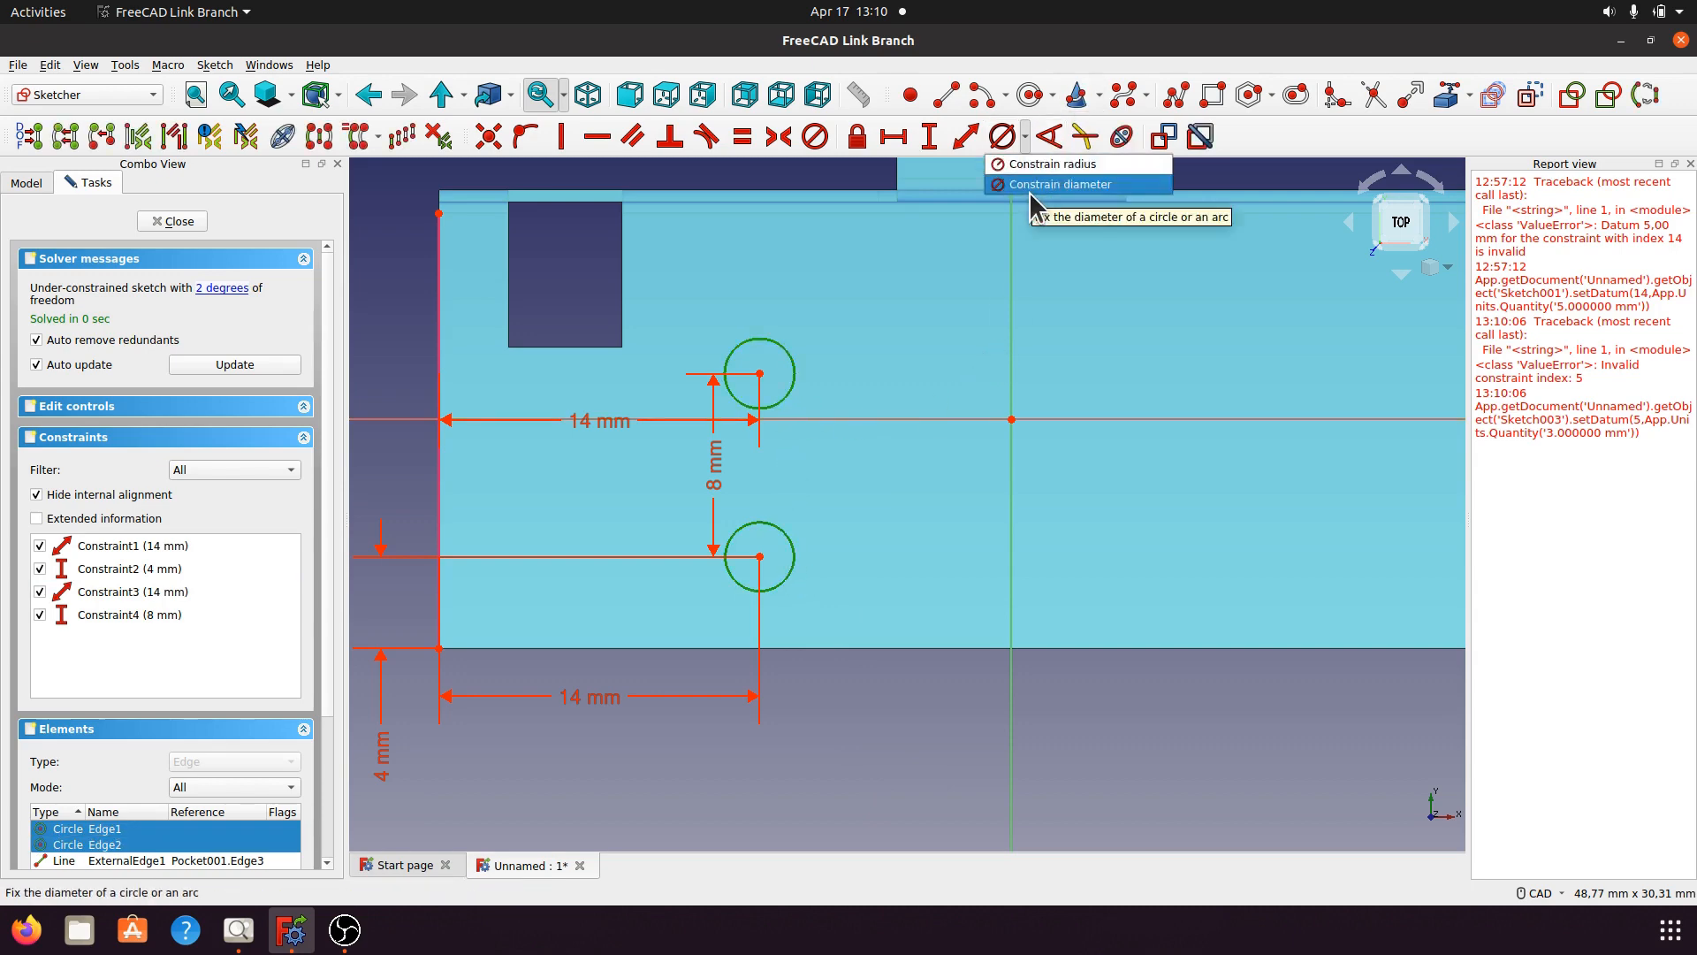
click(1029, 193)
click(1023, 504)
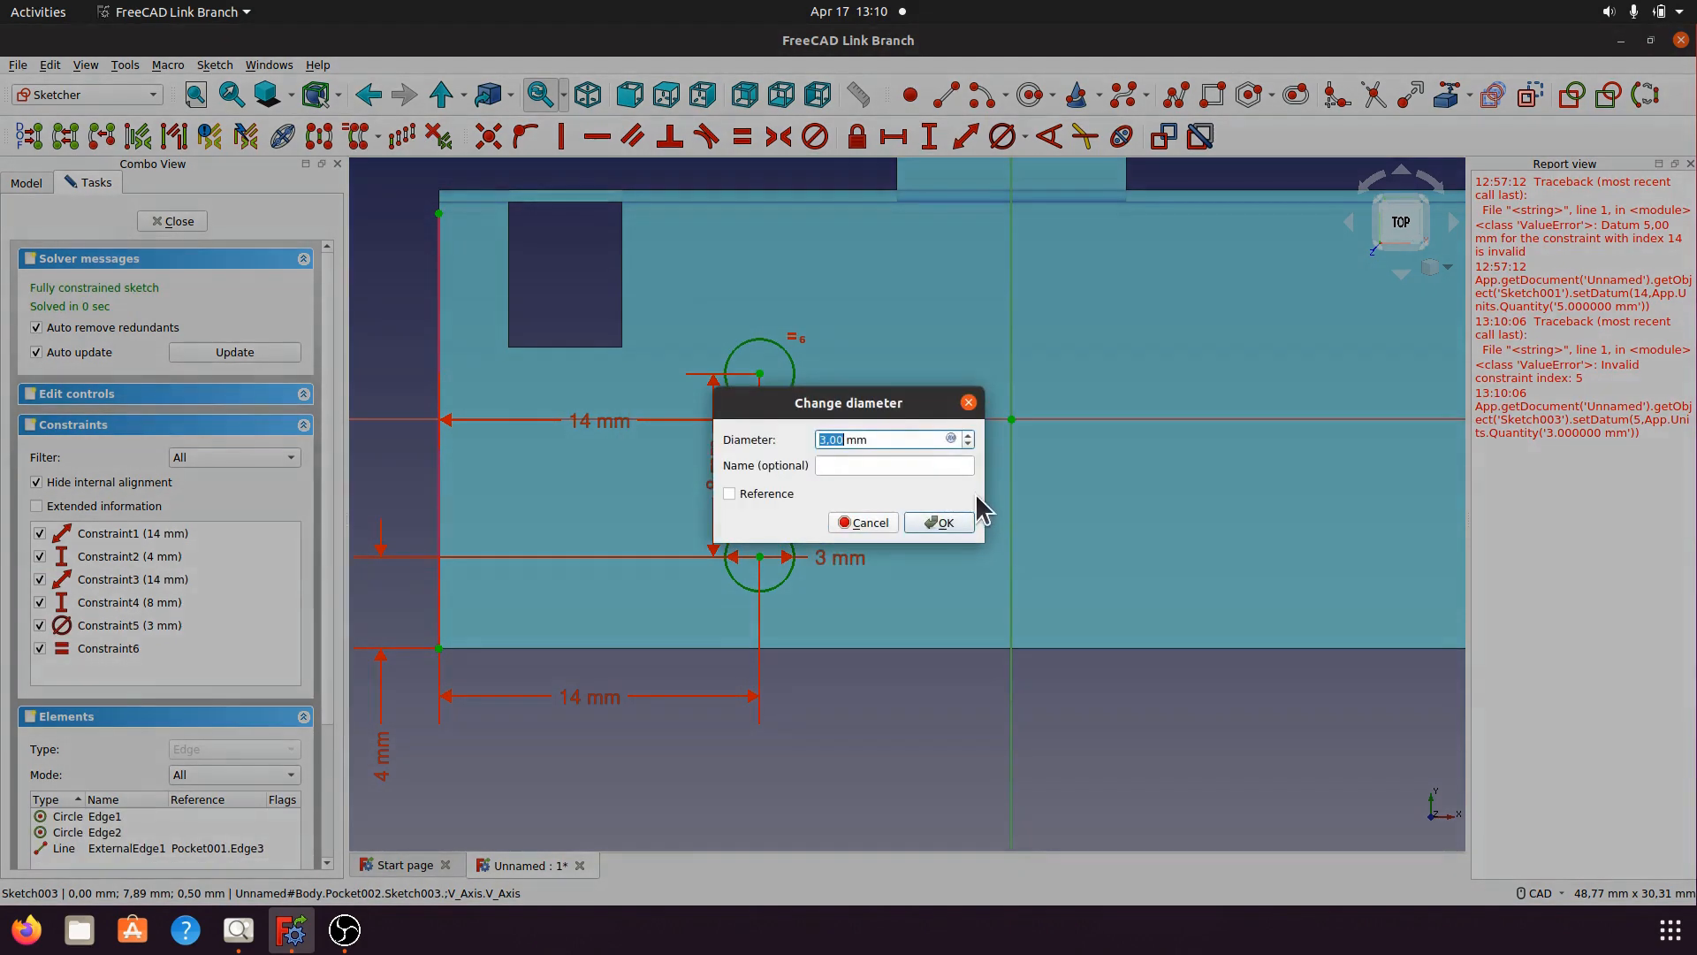
click(927, 521)
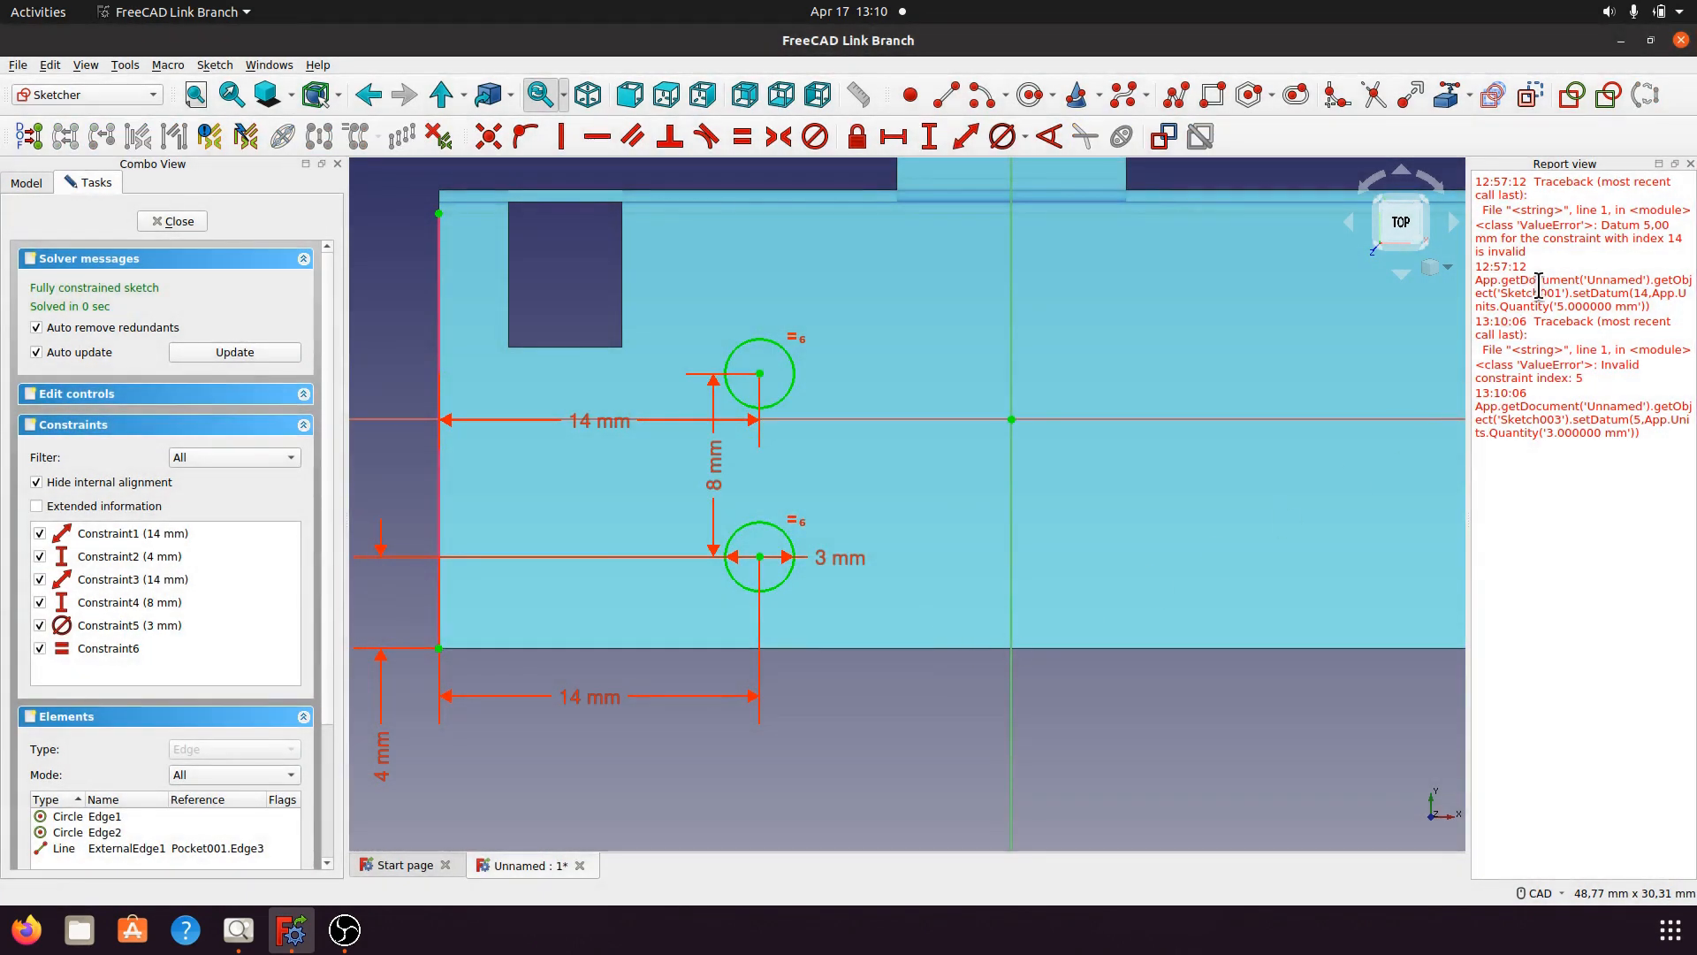
click(1690, 165)
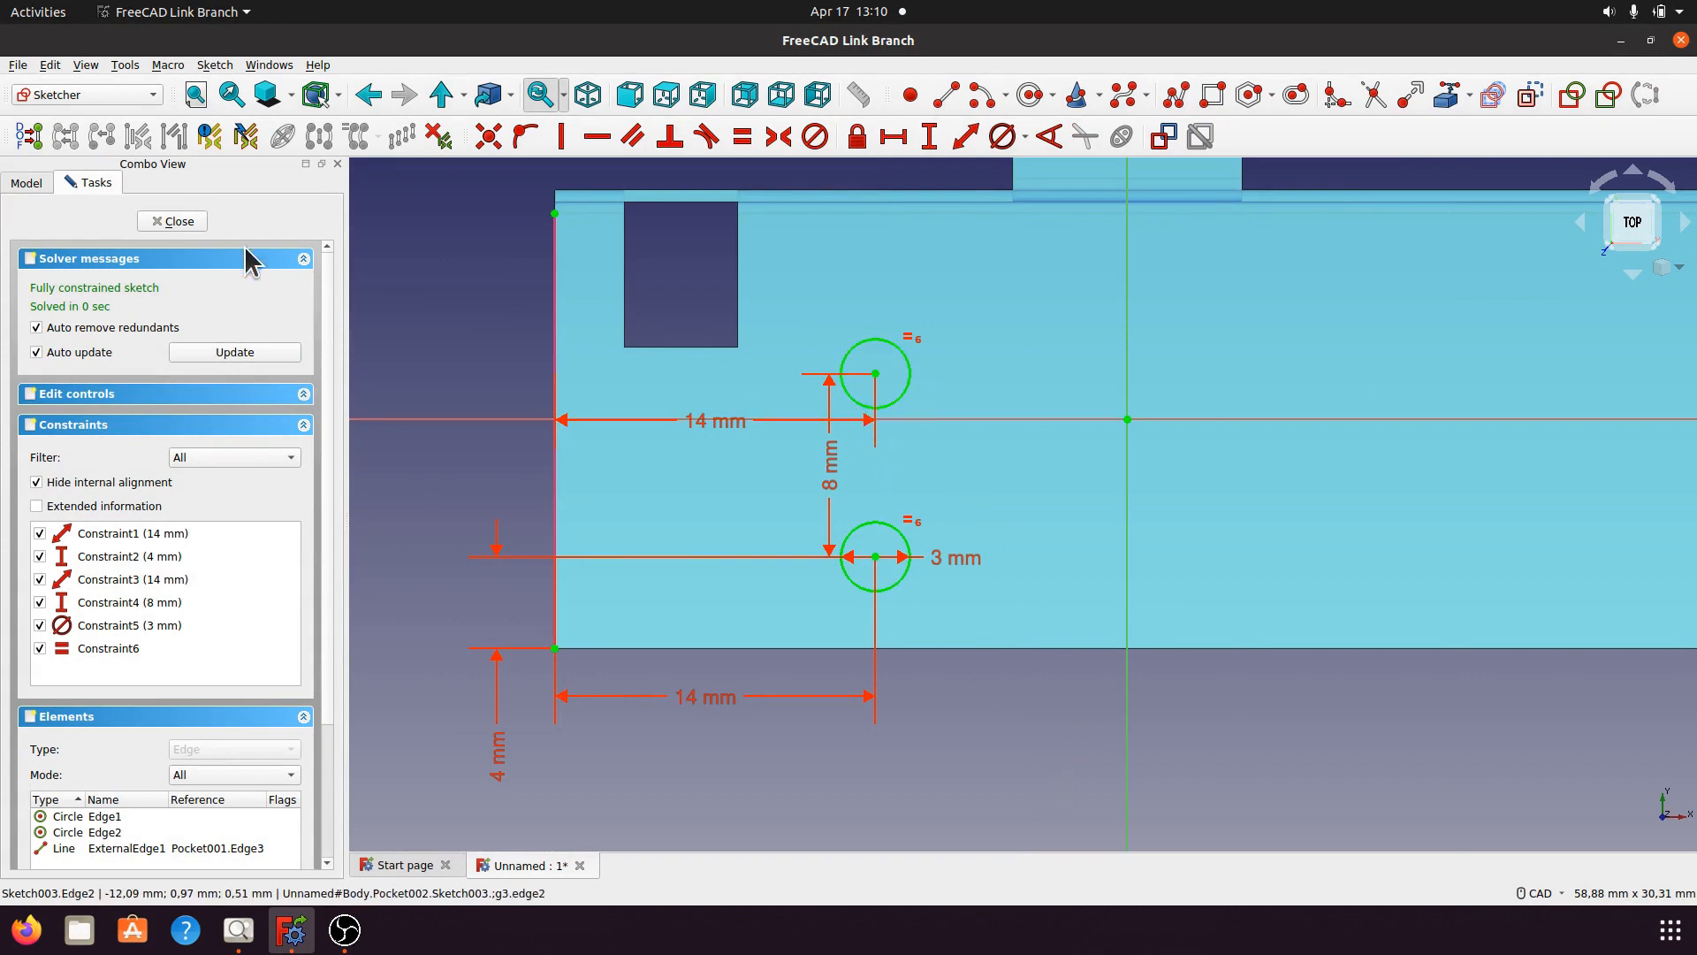
click(186, 221)
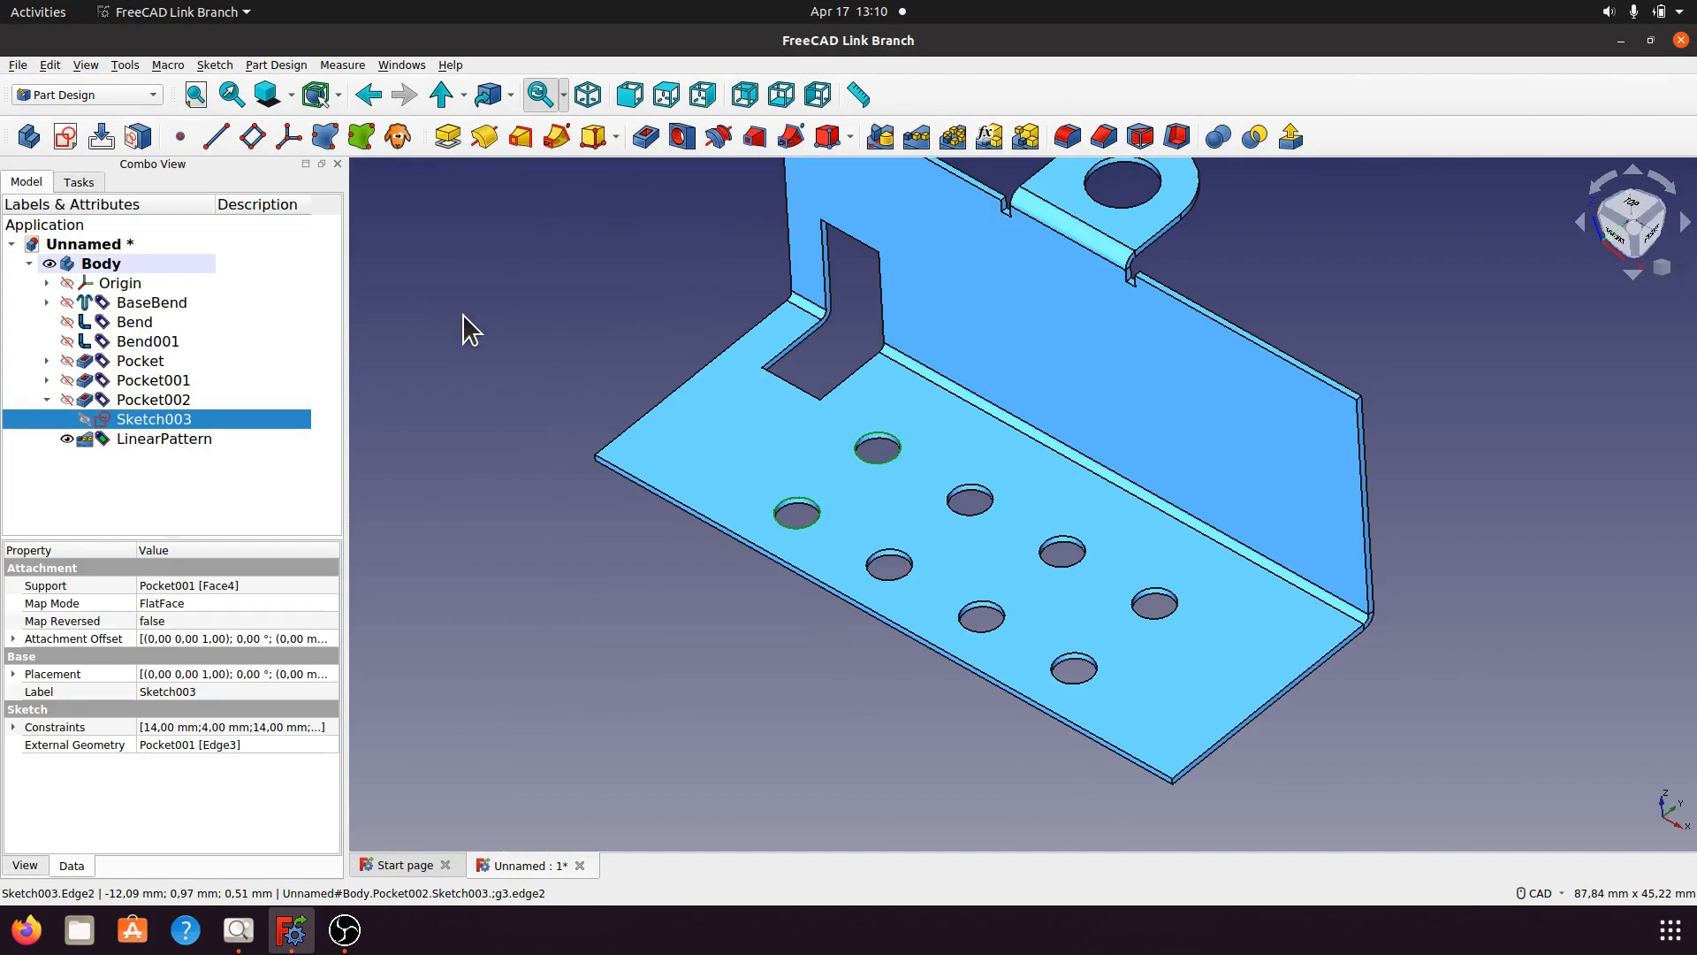
Collapse the hole pocket in the model tree and check the rounded slot's dimensions in the Practice 07 drawing.
click(818, 644)
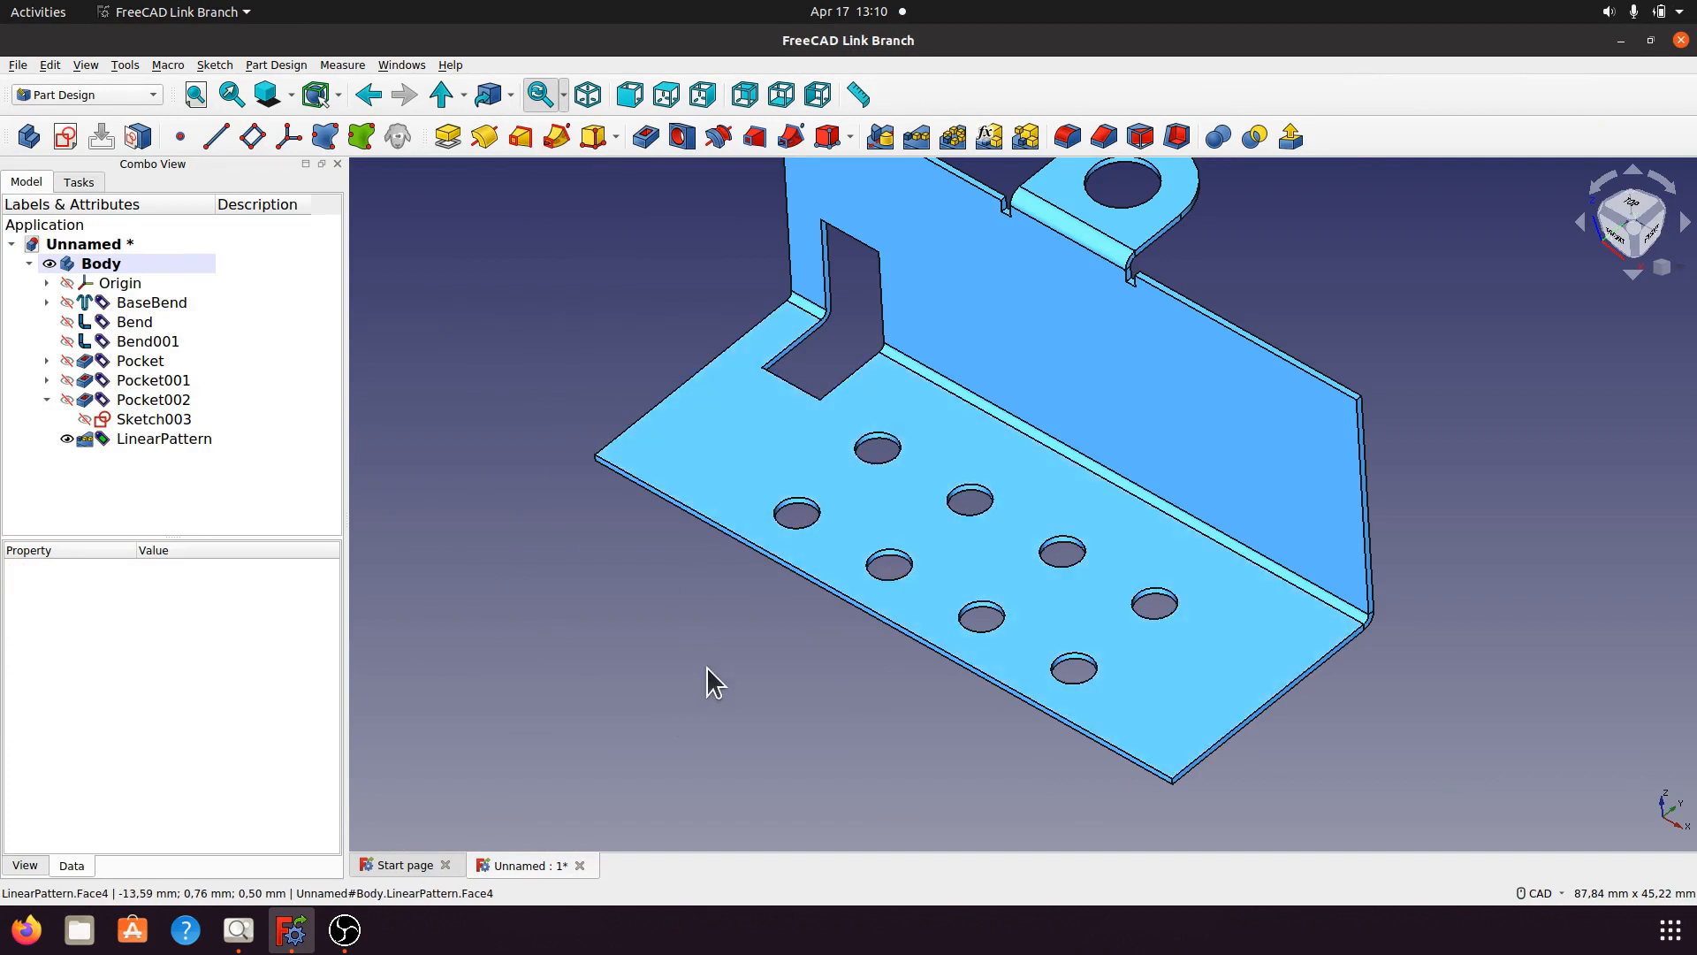
click(47, 399)
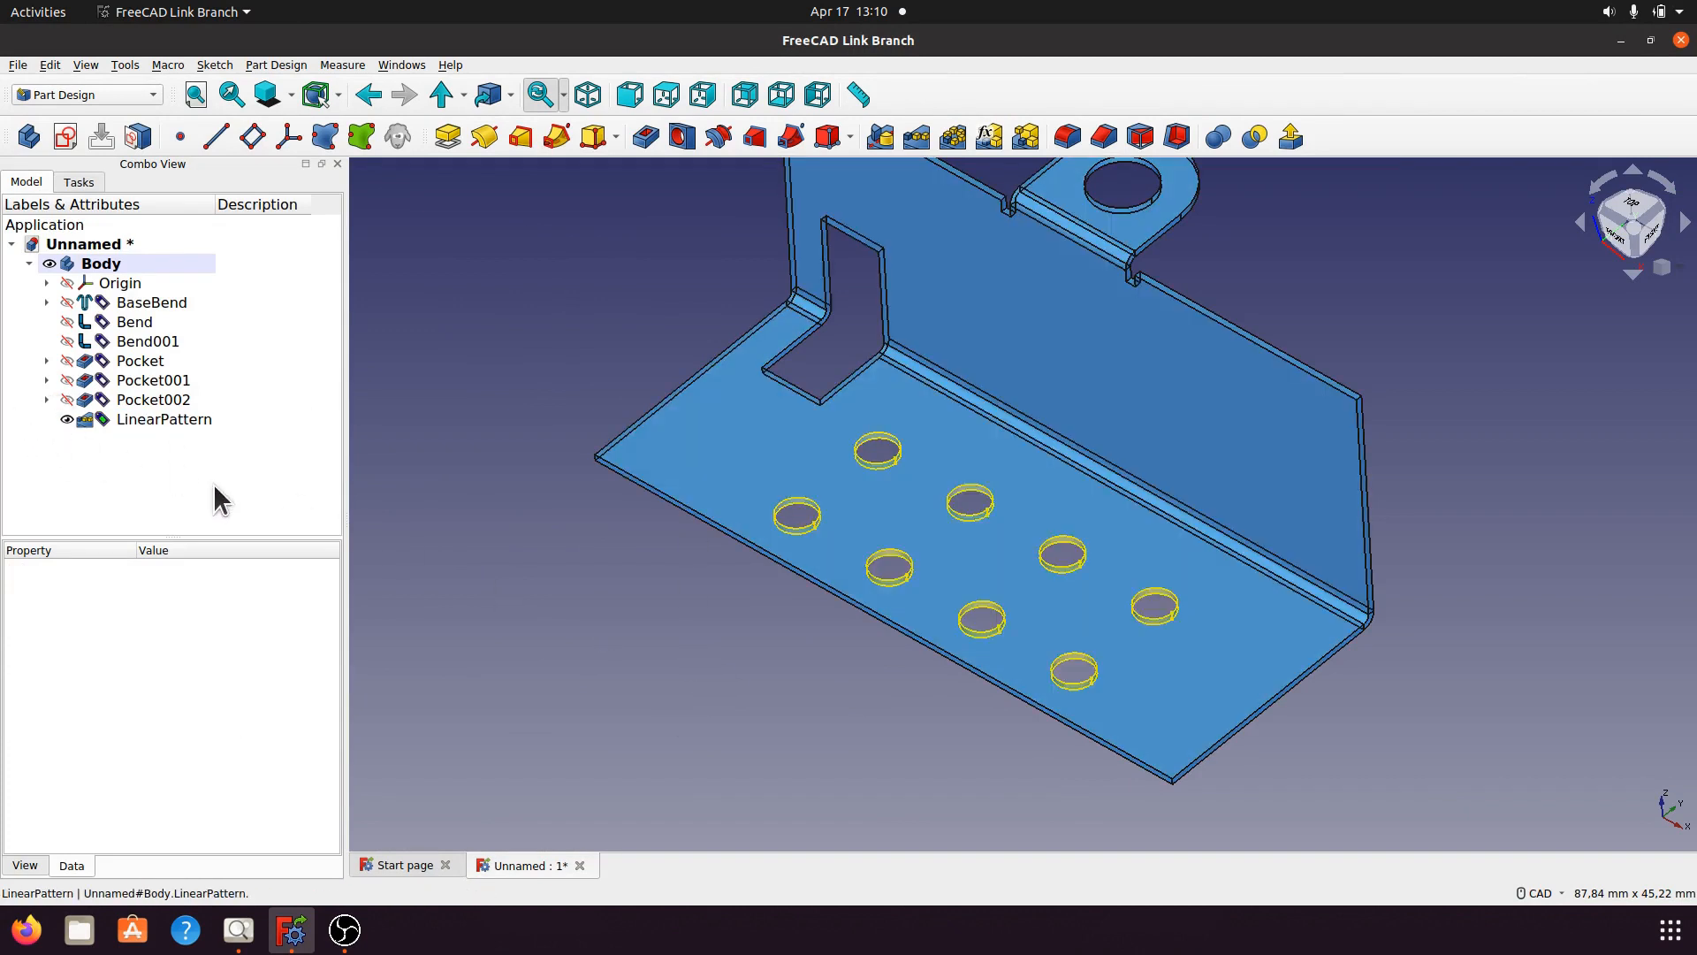
scroll(556, 565, down, 3)
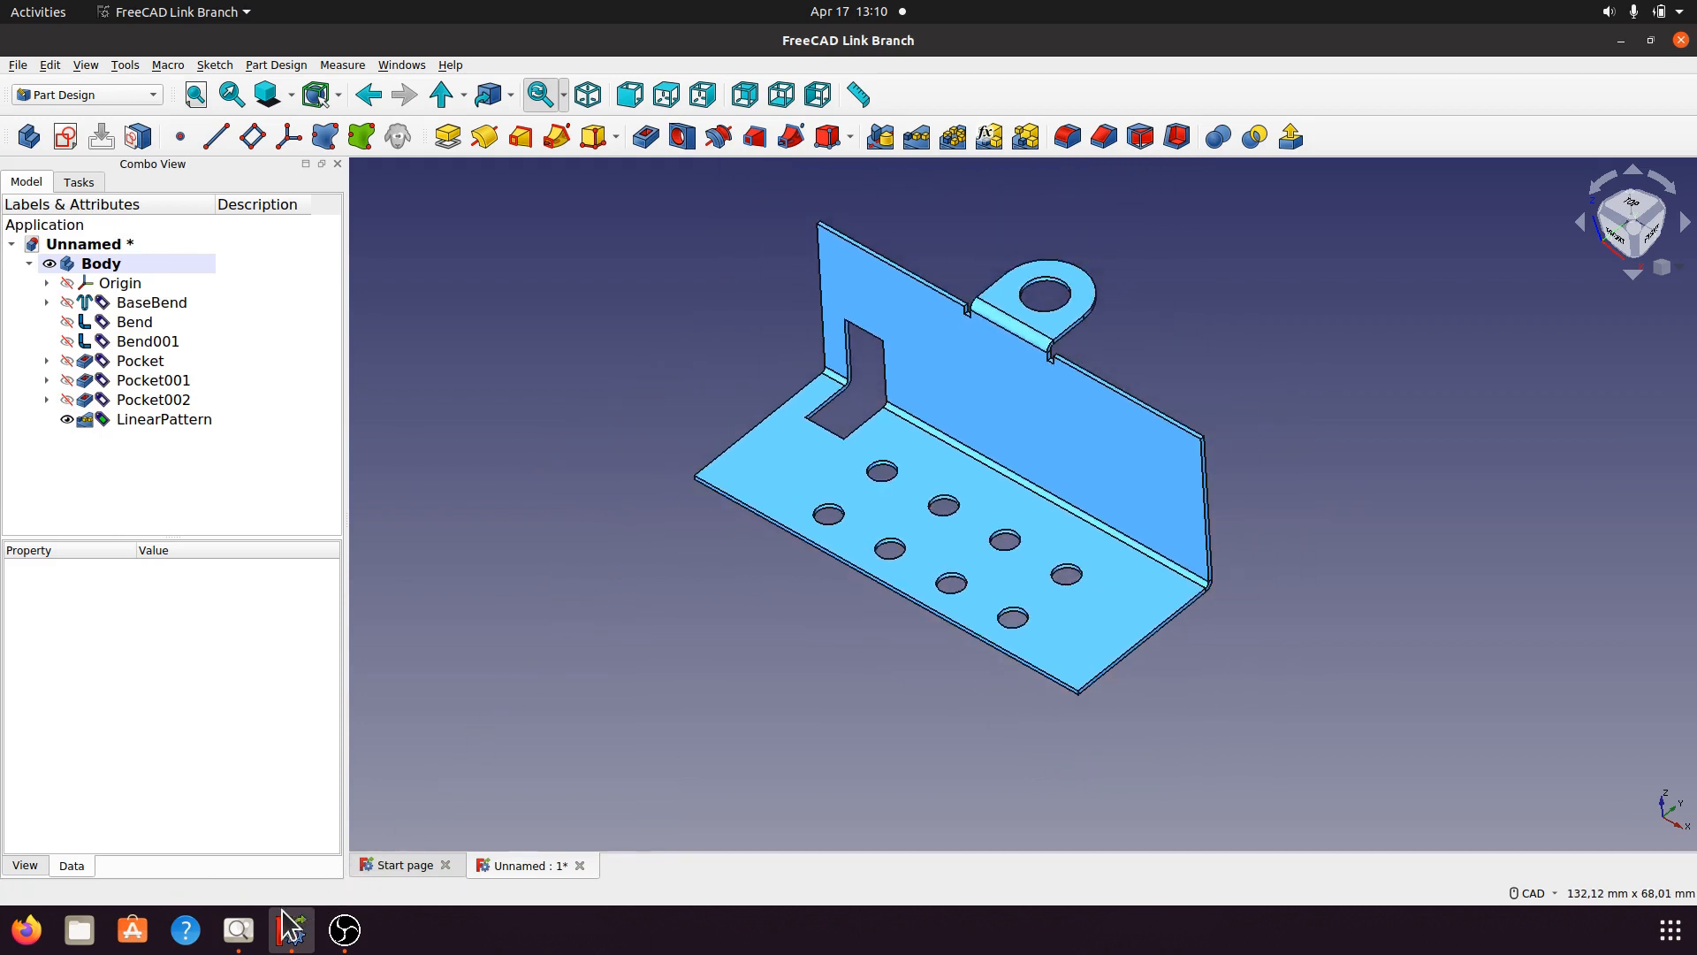
click(238, 929)
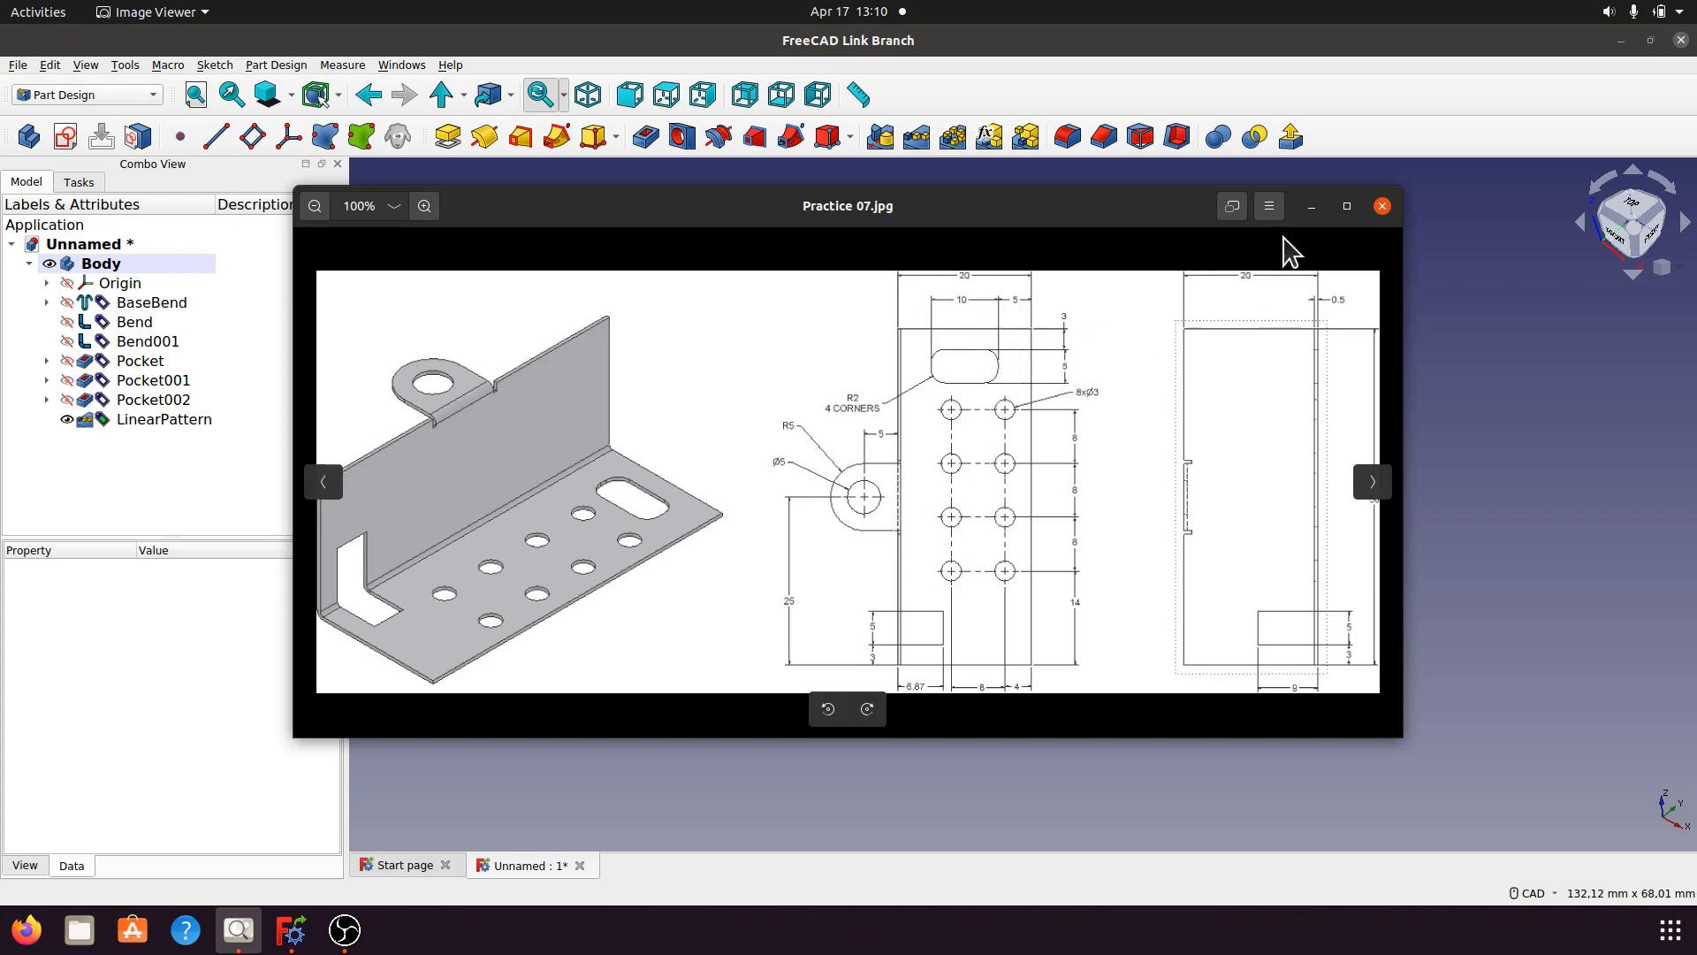
click(1313, 207)
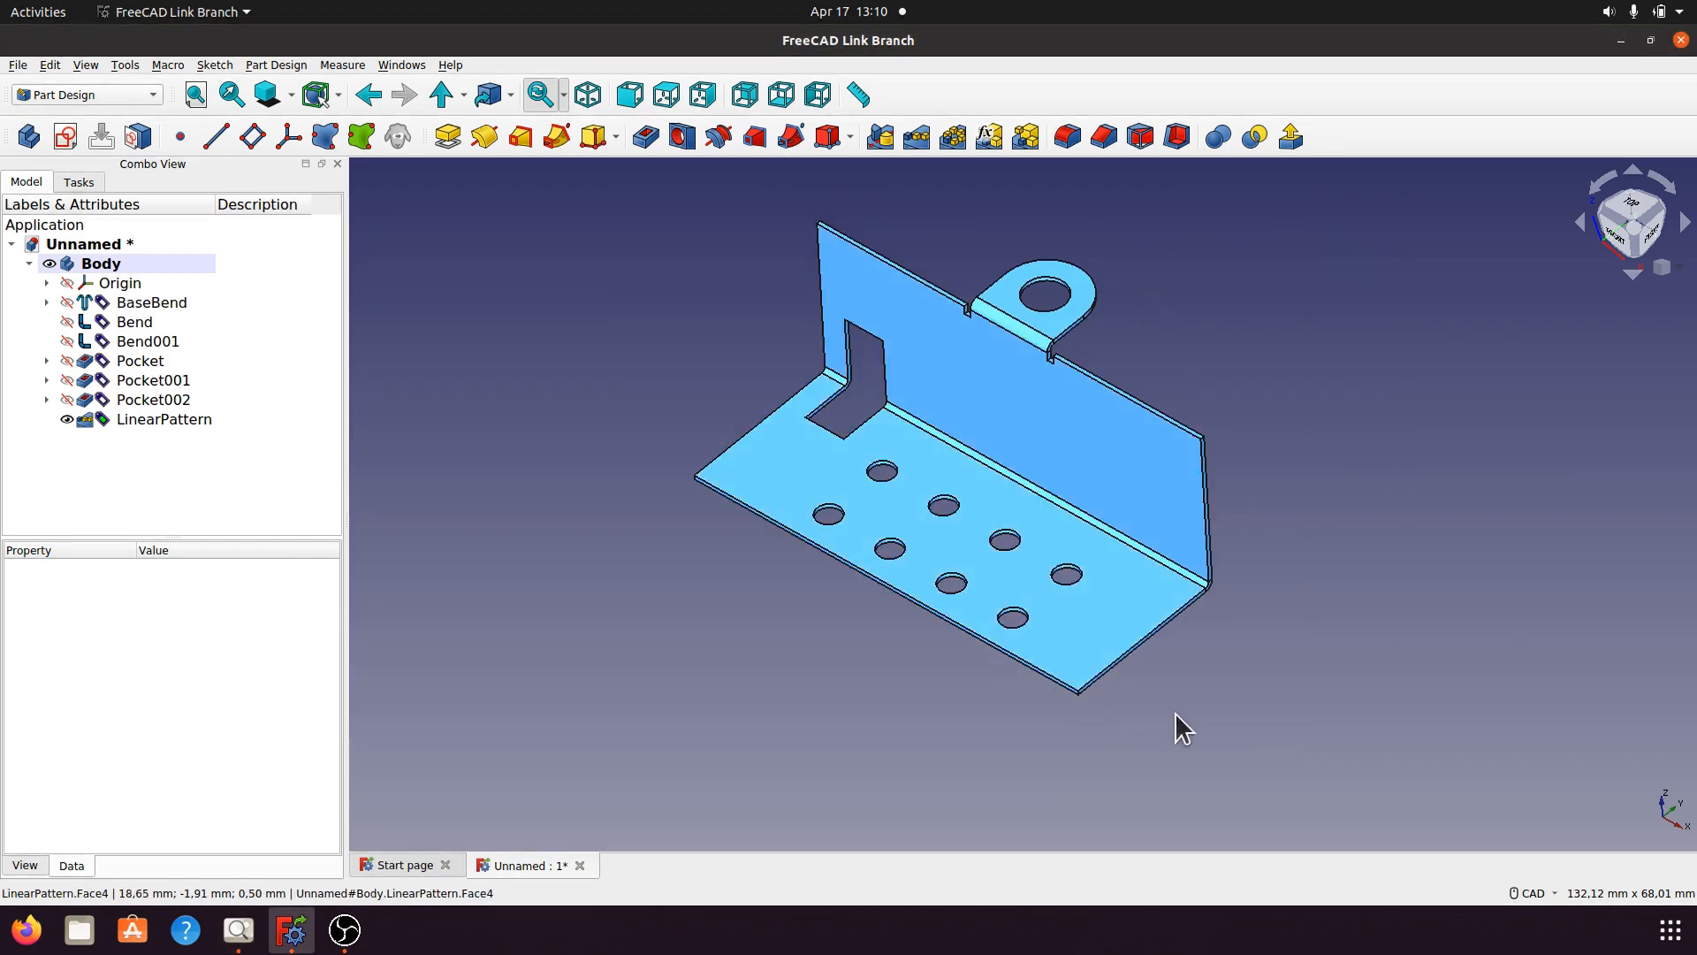
Create a sketch on the bottom flange's face and draw a rectangle about 4 by 9 mm between the holes and the flange's free end.
click(1114, 607)
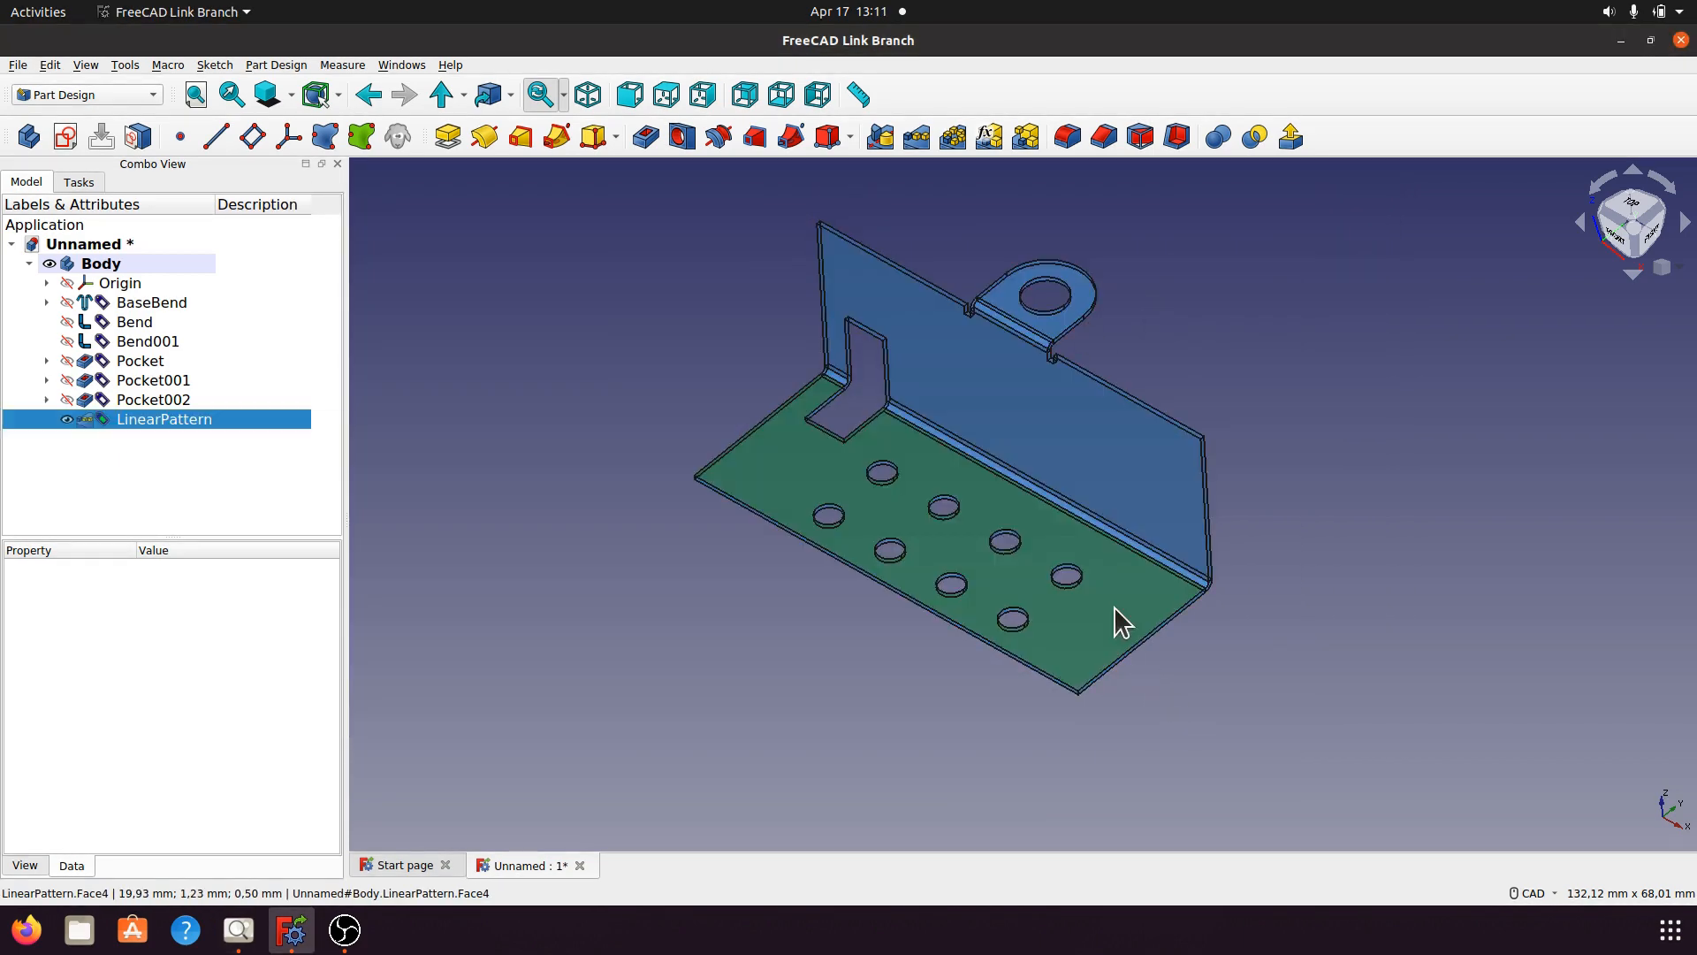
click(65, 137)
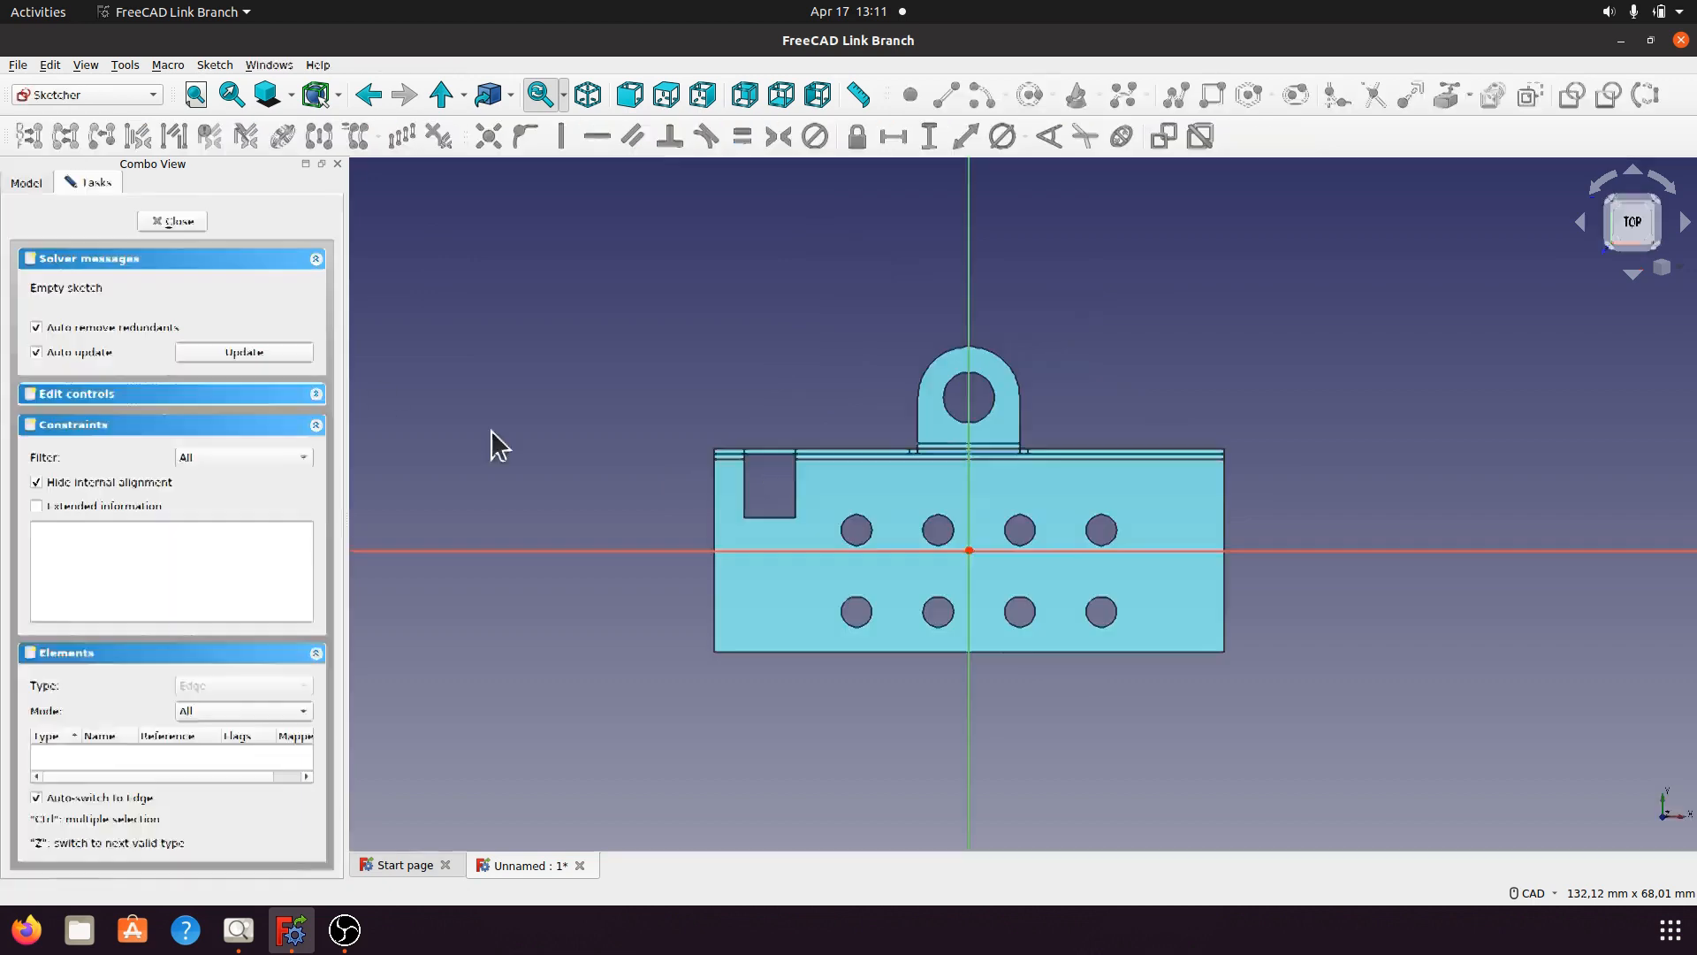
click(1211, 94)
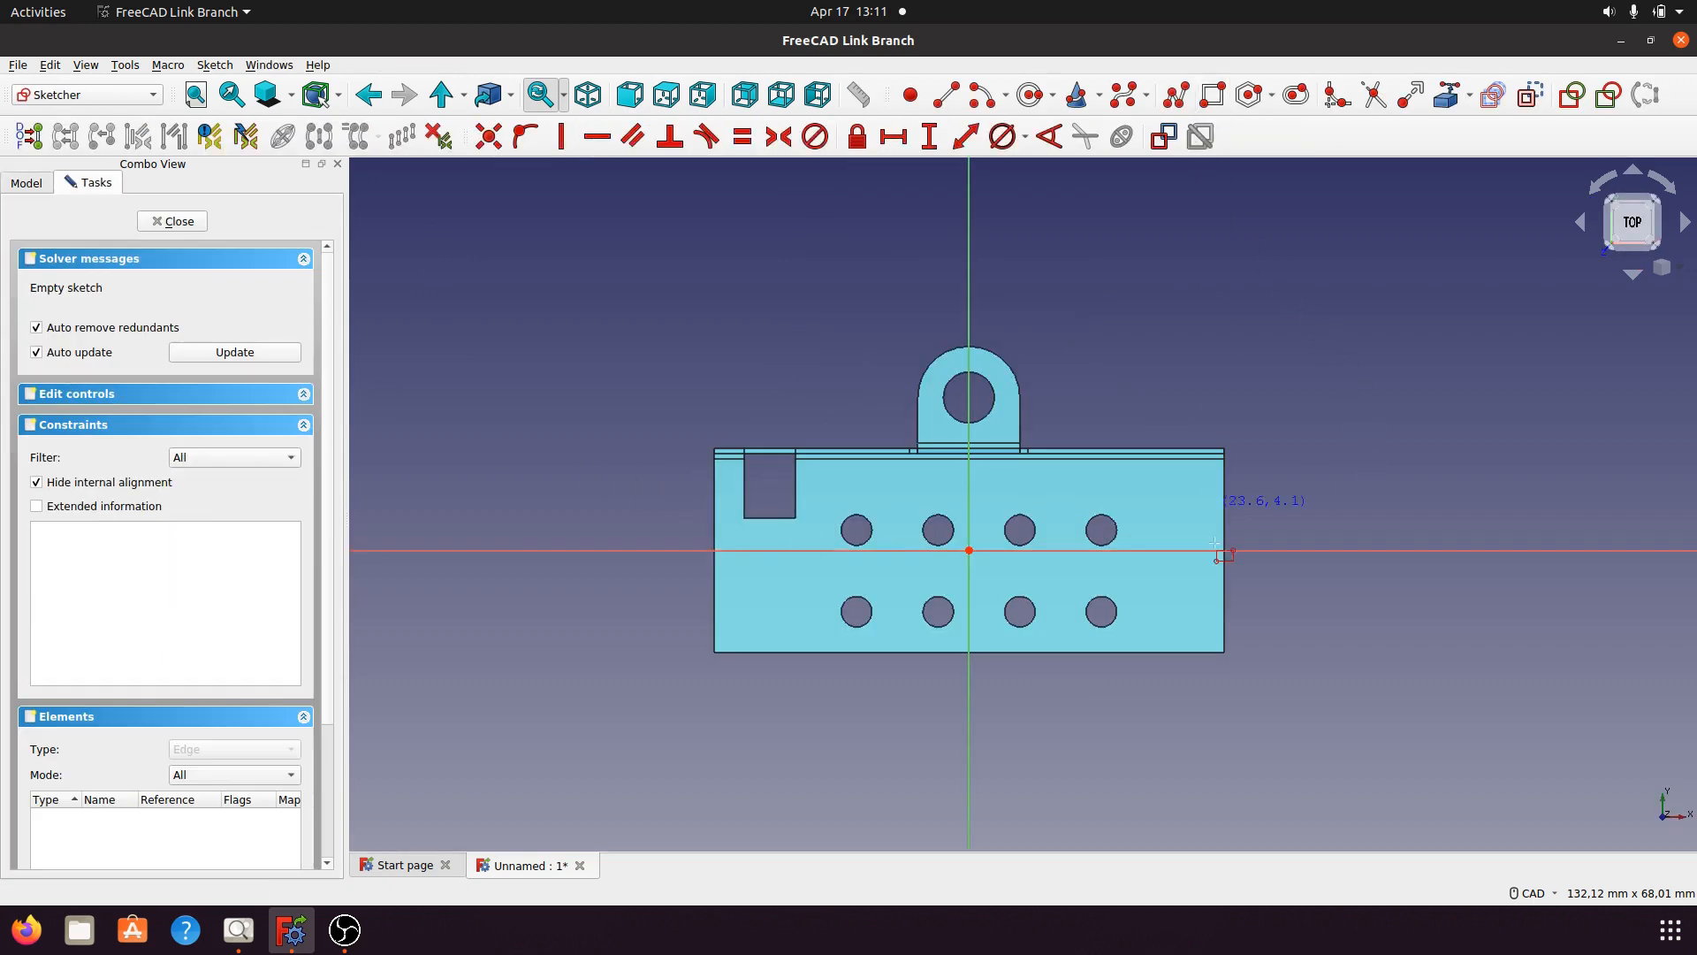
click(1163, 531)
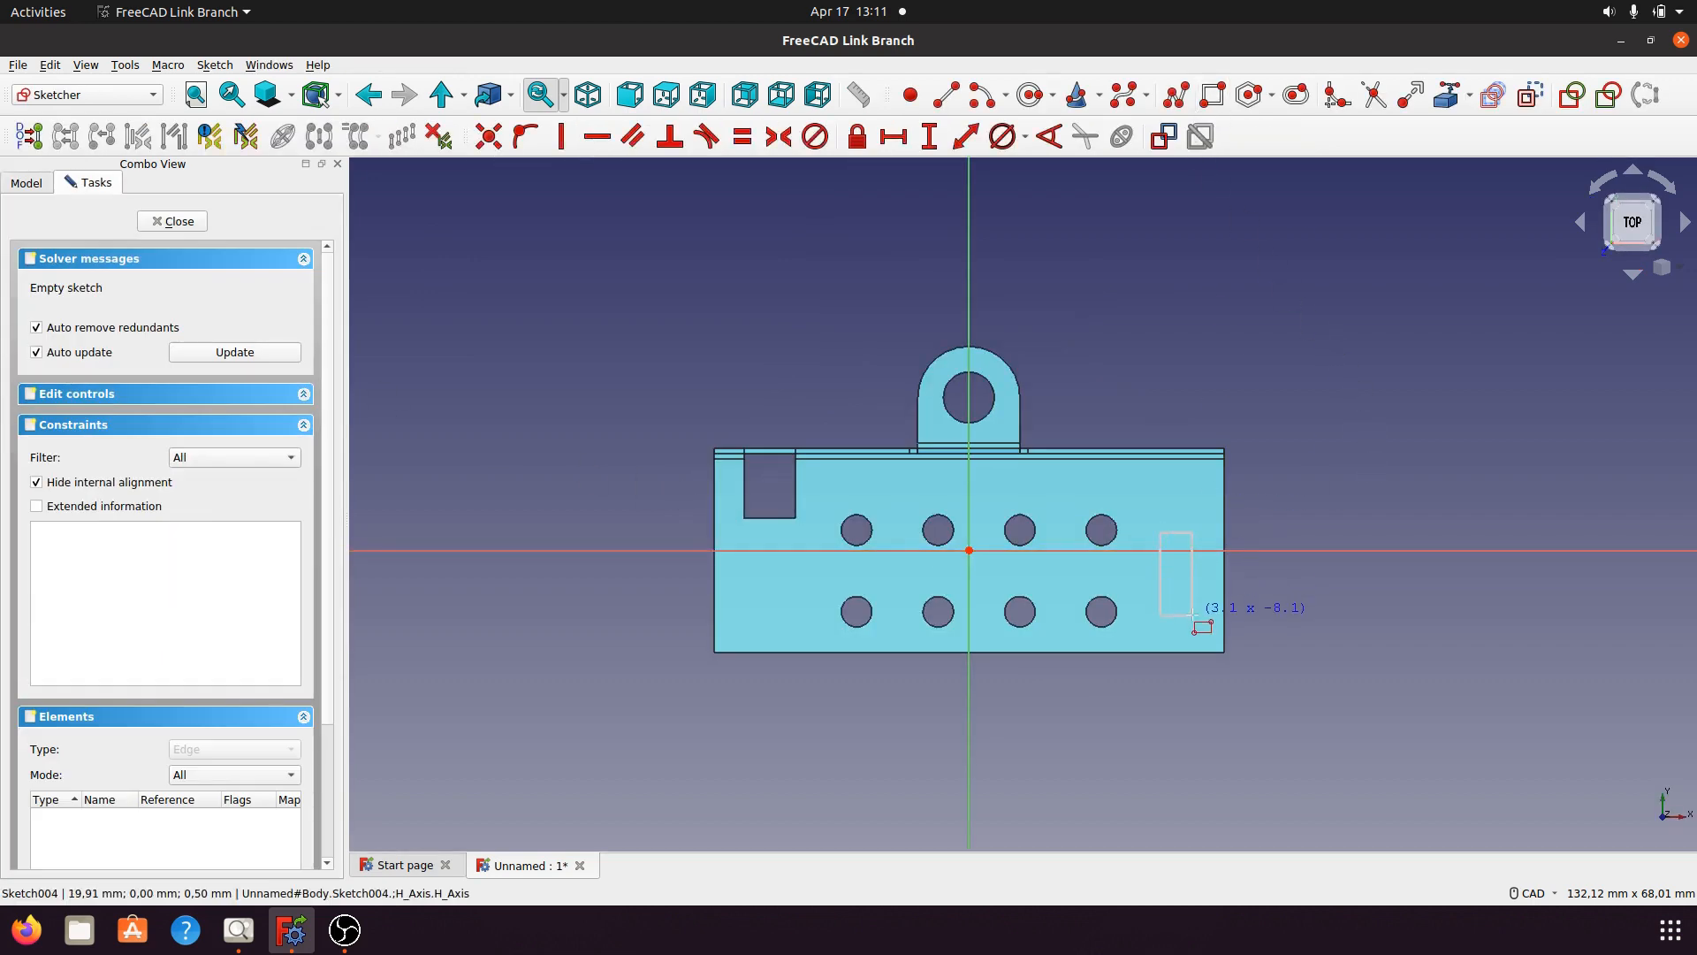
click(1200, 622)
scroll(1282, 679, up, 3)
scroll(1281, 679, up, 1)
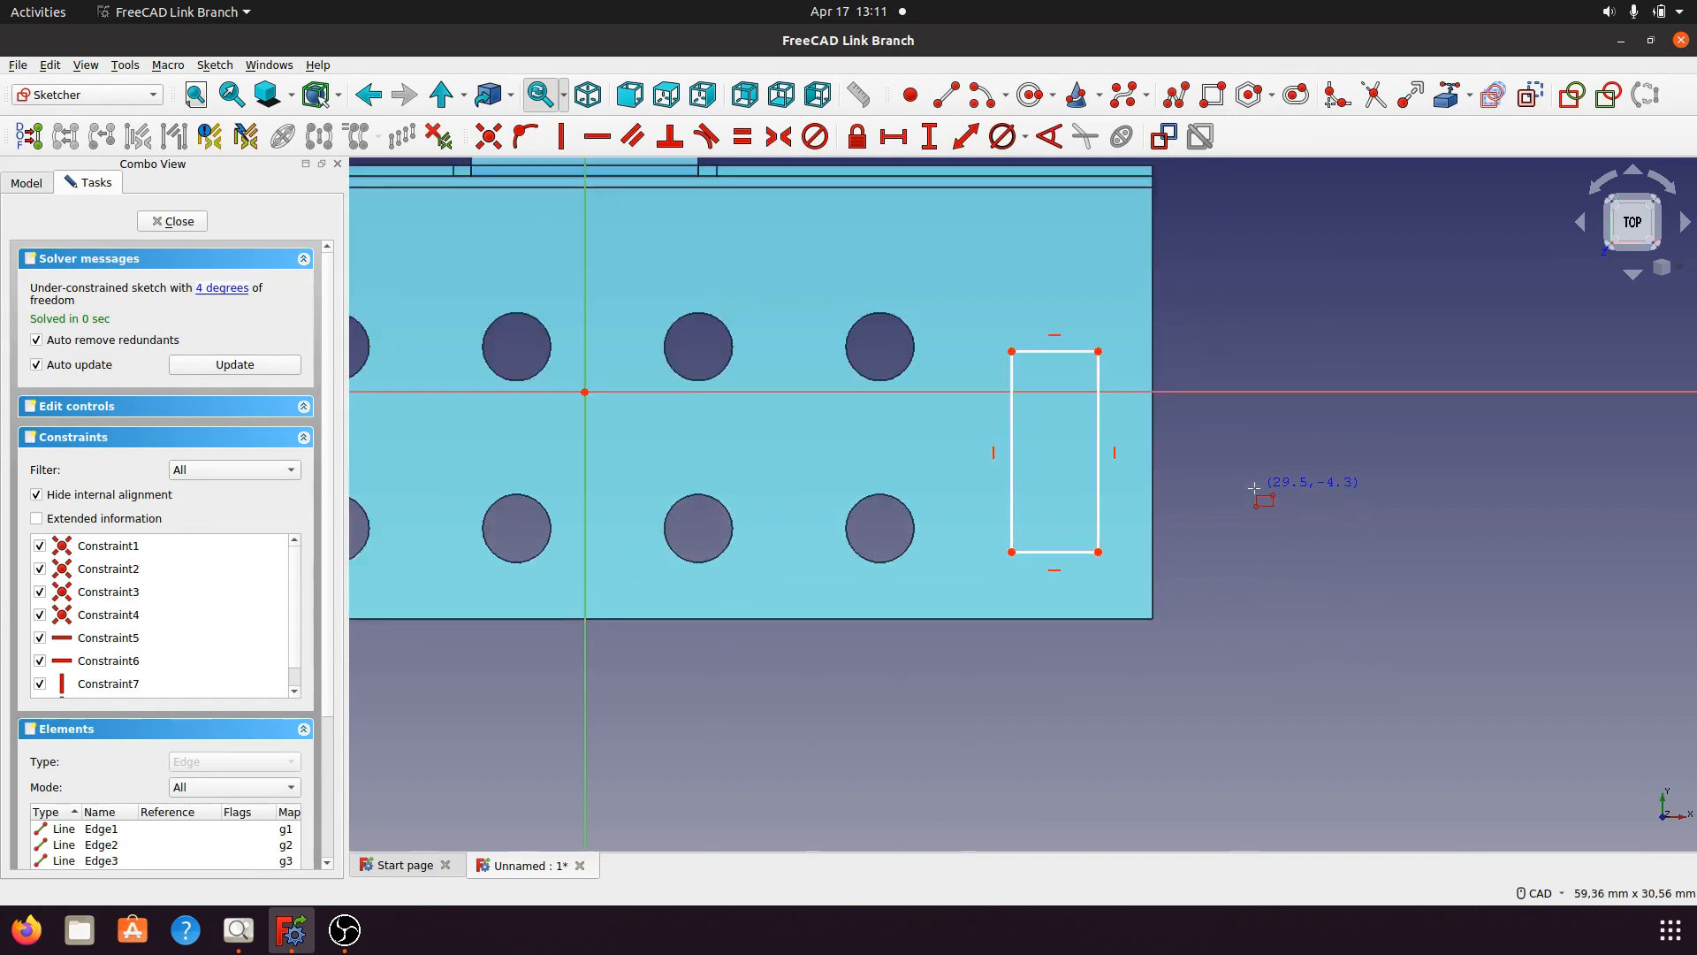
scroll(1131, 355, up, 2)
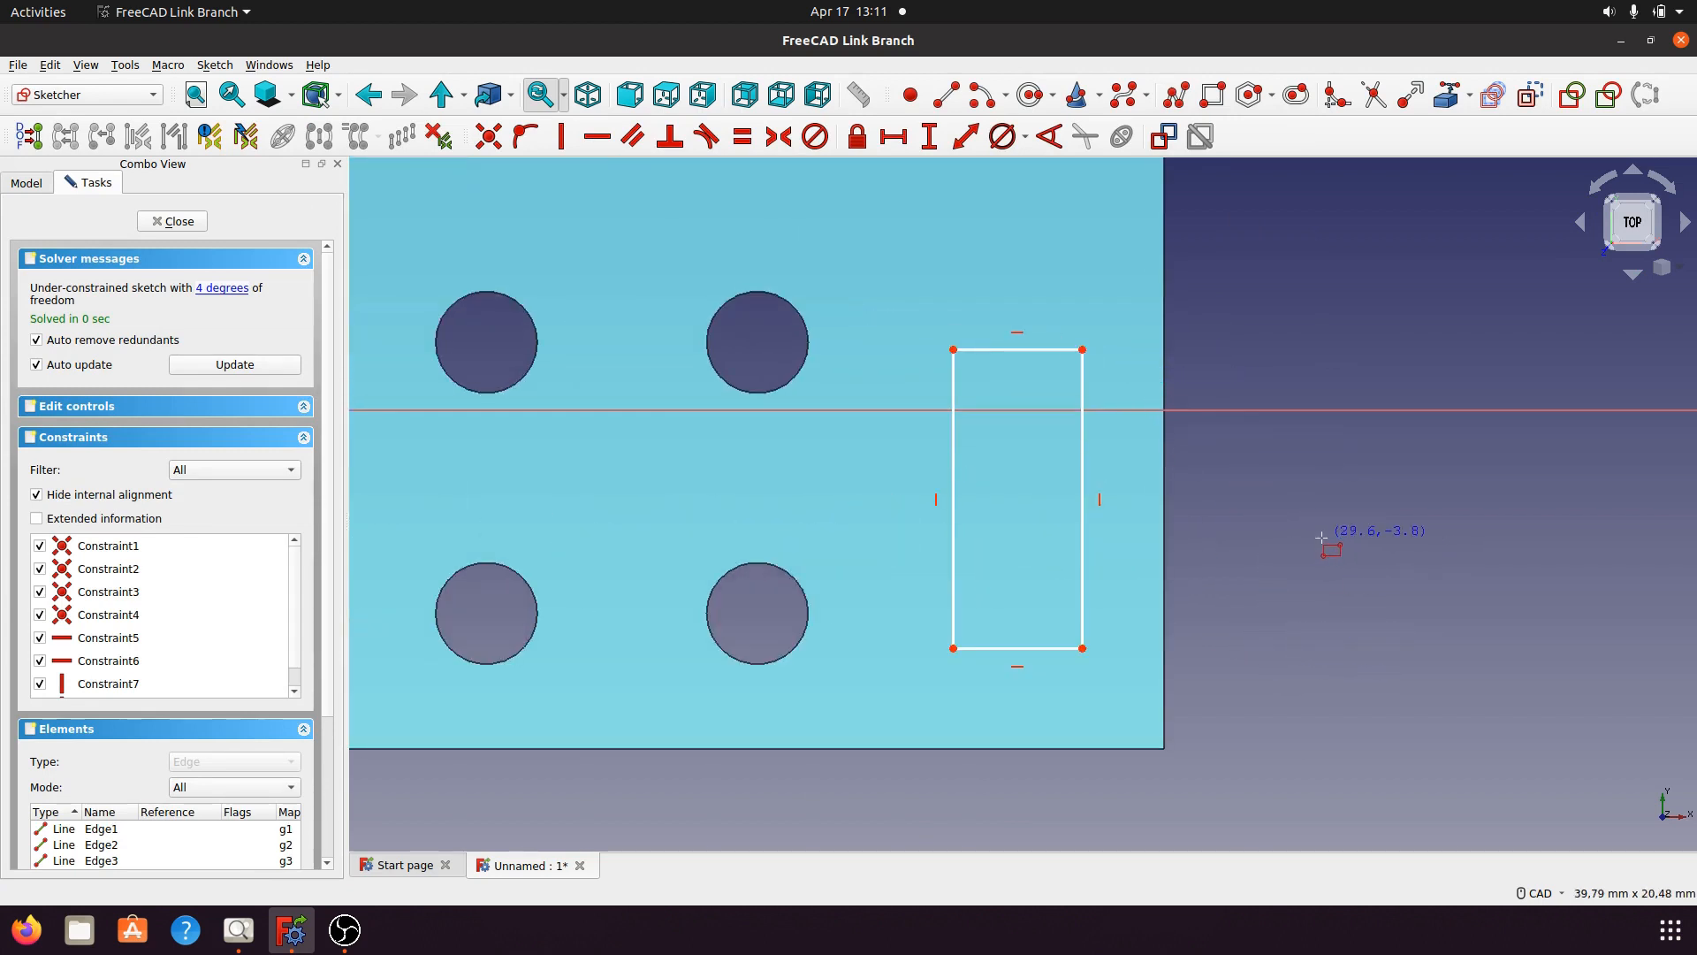
right_click(1322, 537)
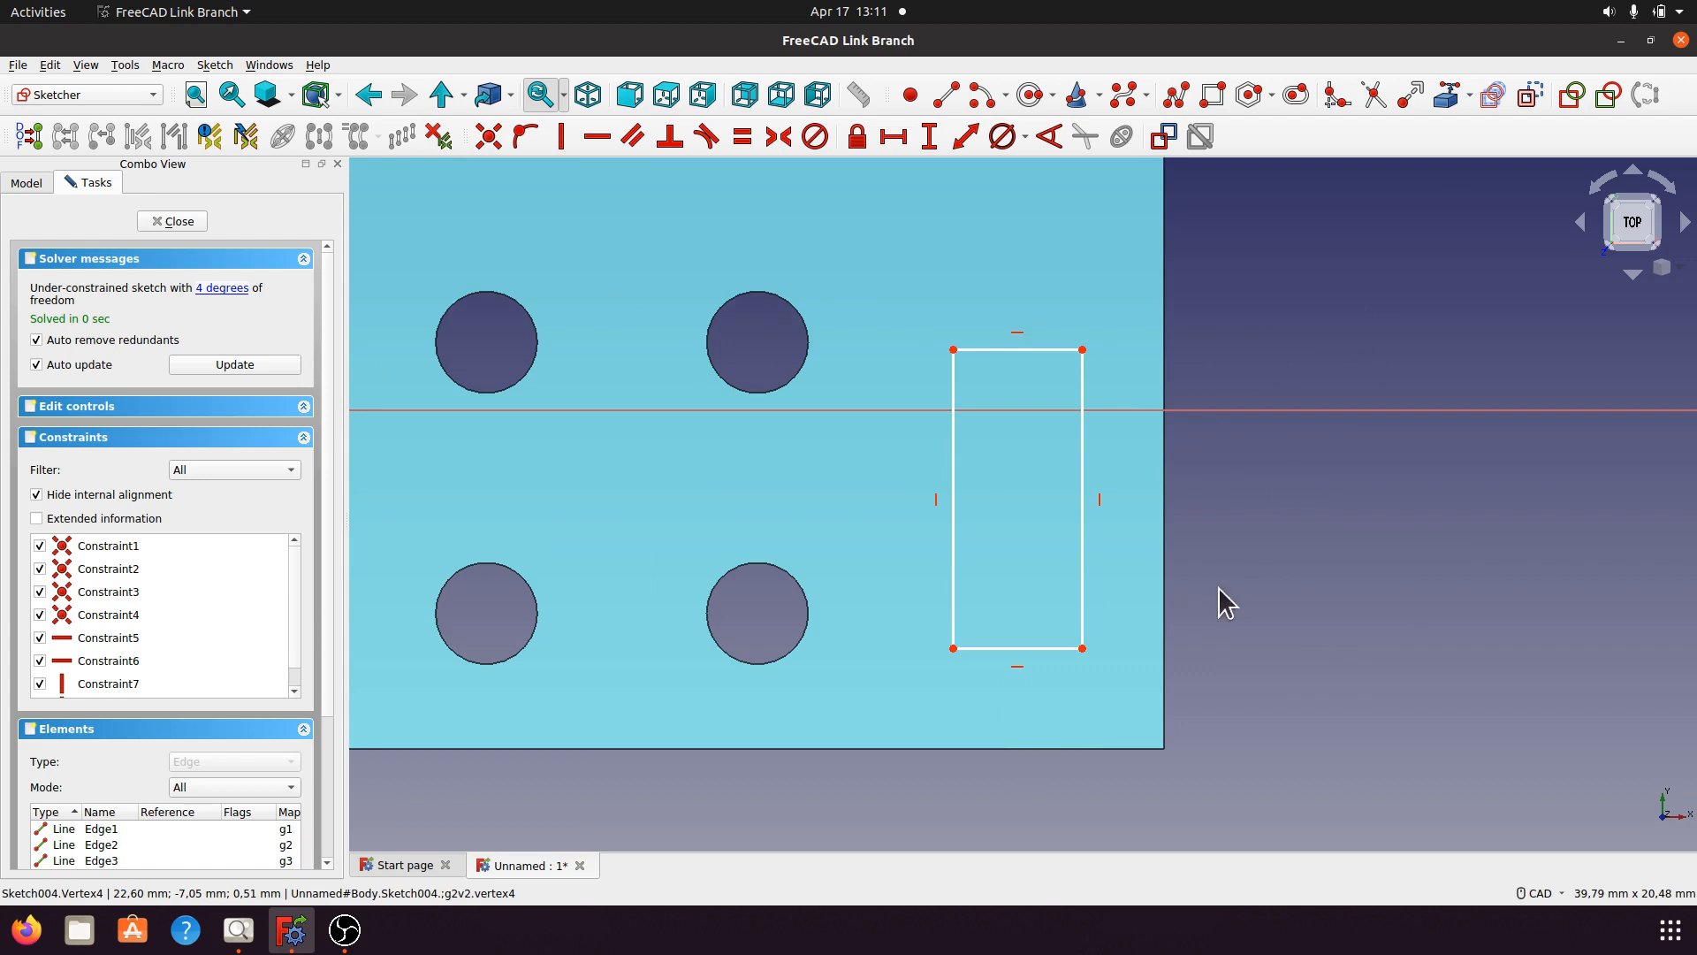
Add the flange's adjacent end edge as external geometry and constrain the rectangle's lower corner to 3 mm from it.
click(1450, 94)
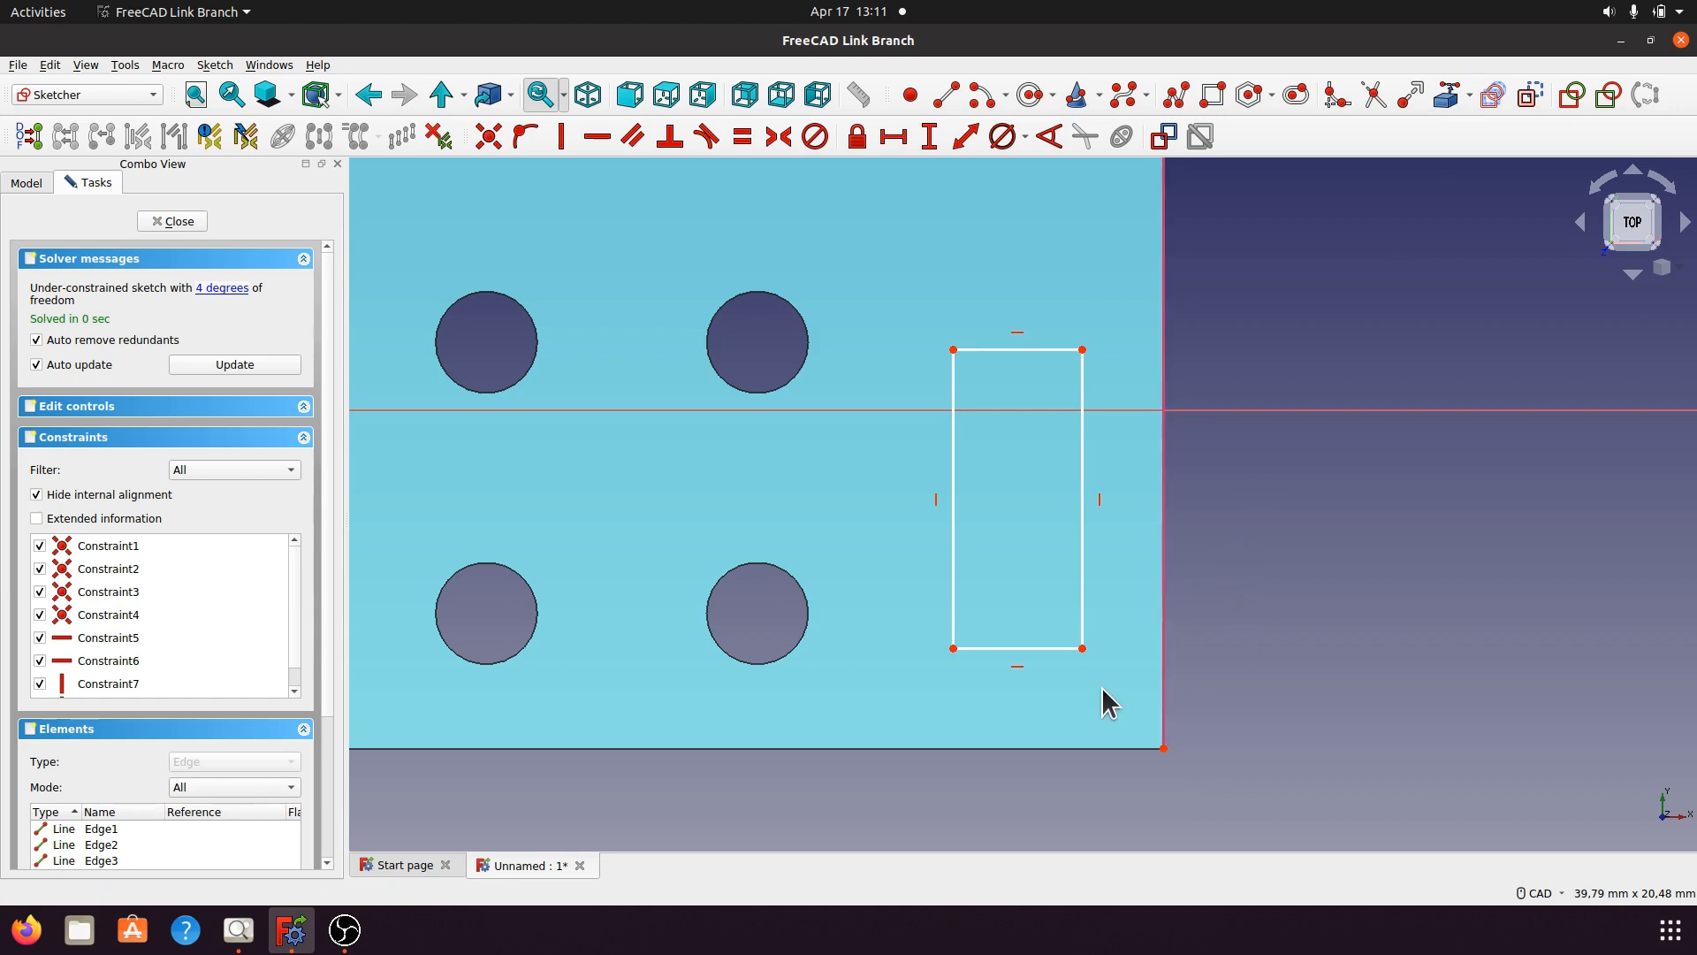
click(1082, 650)
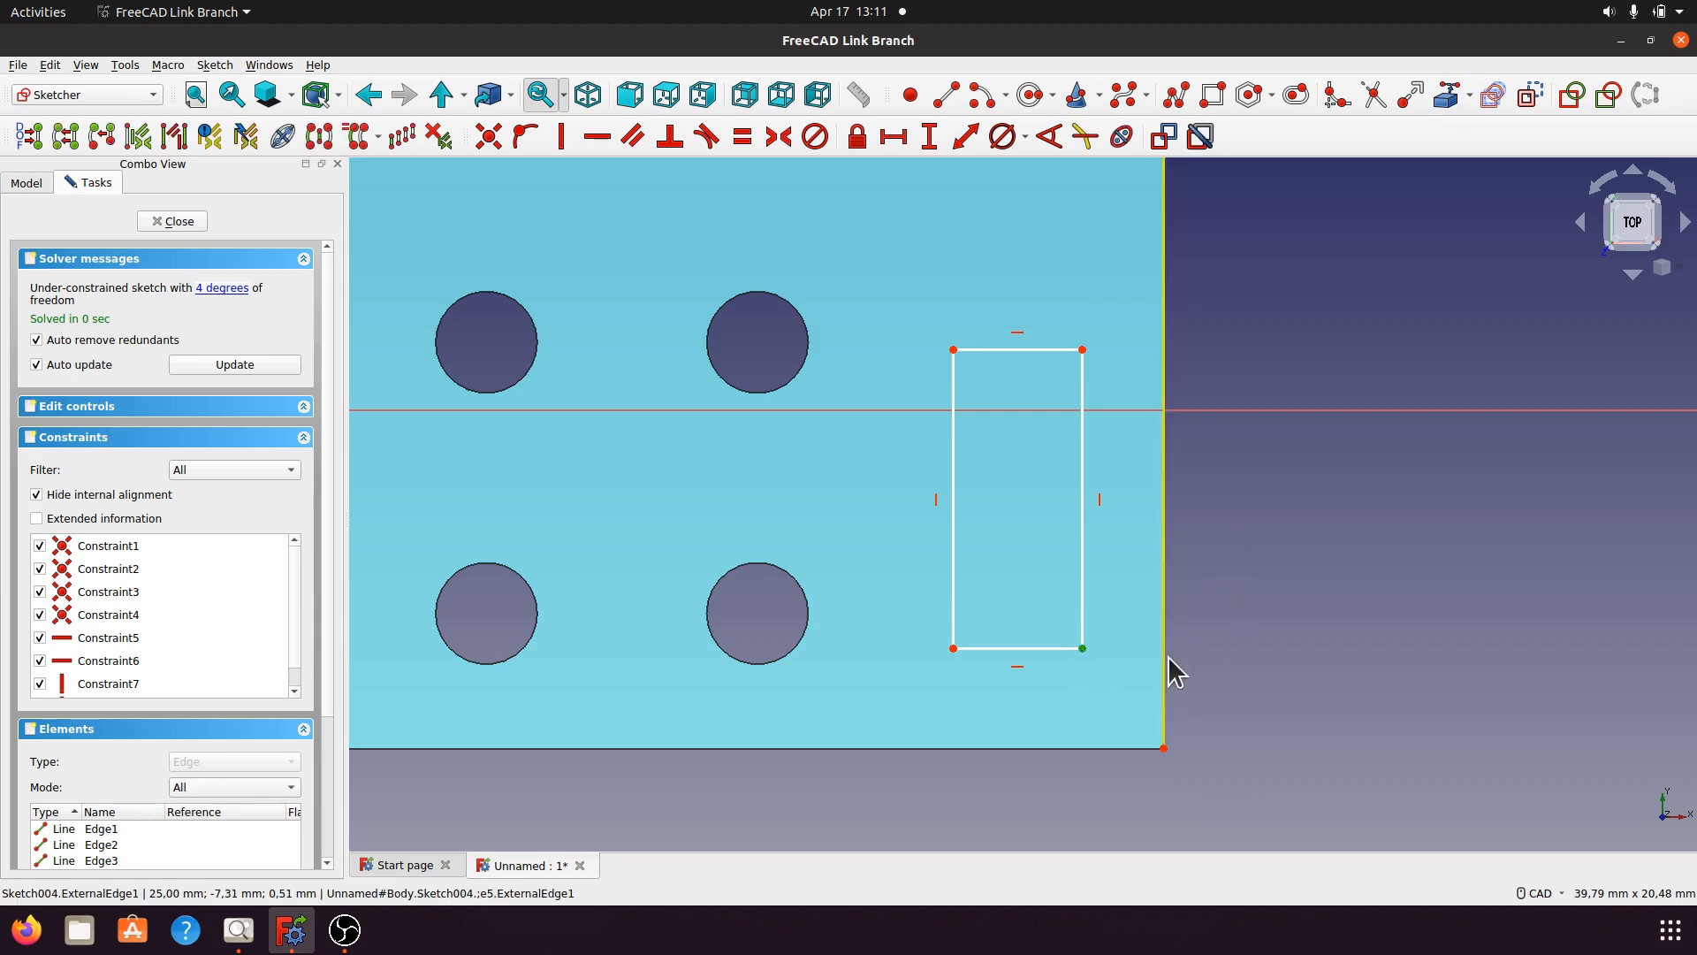
click(1164, 651)
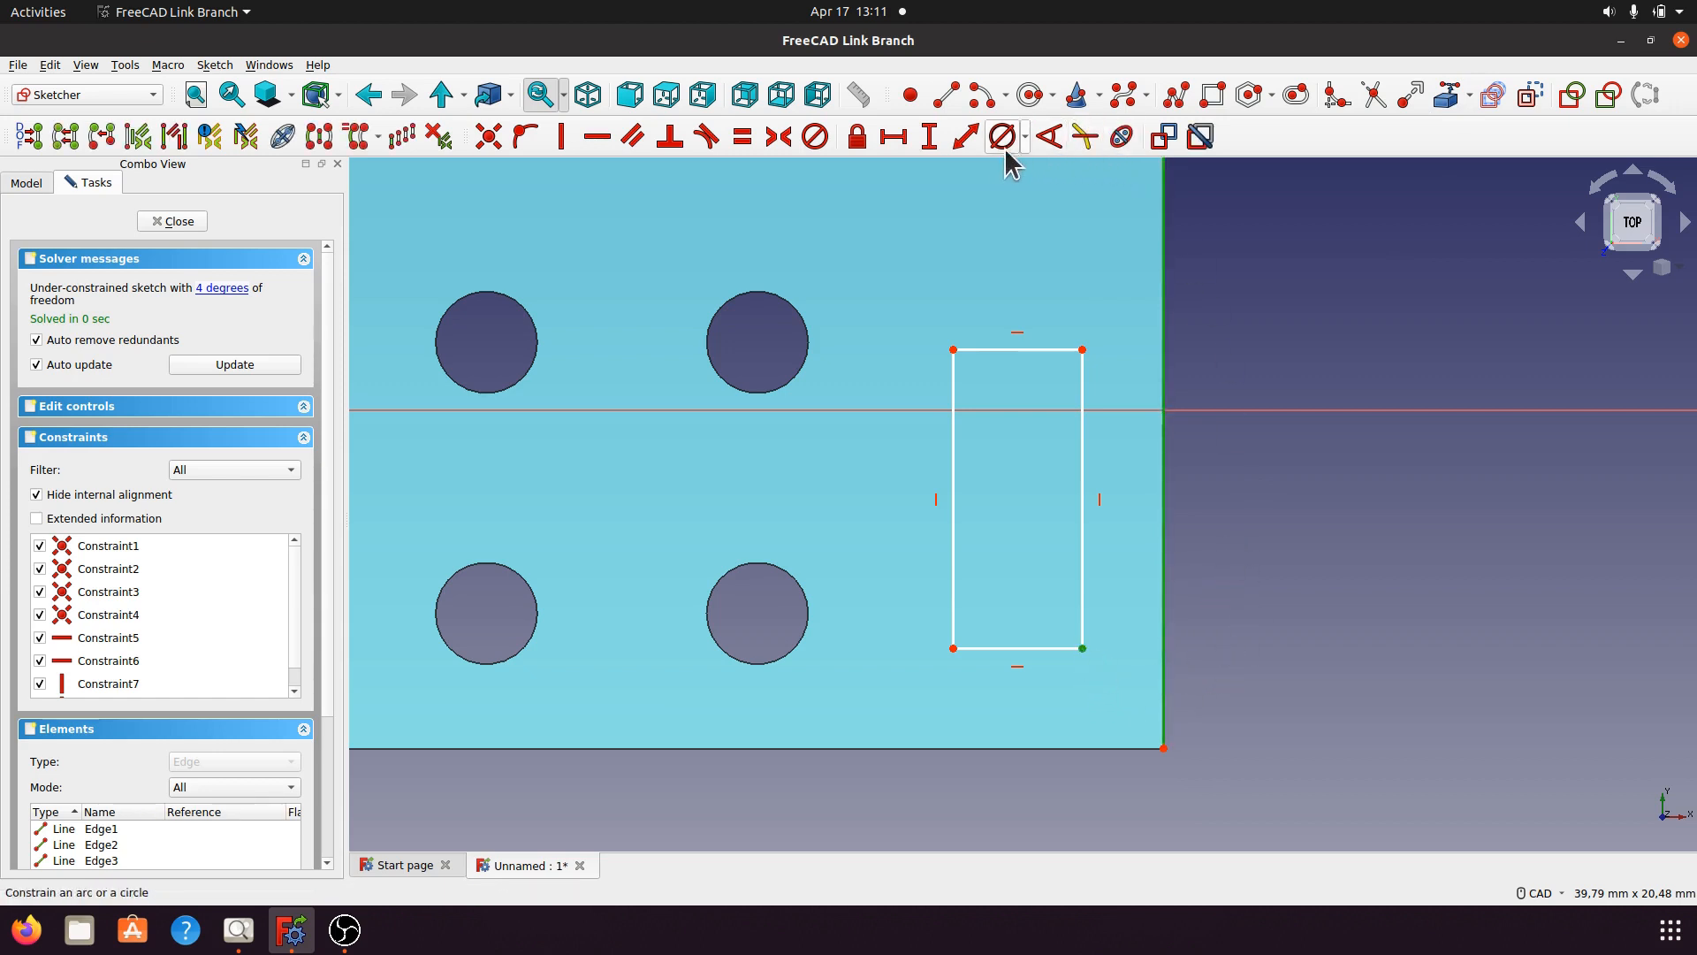
click(889, 139)
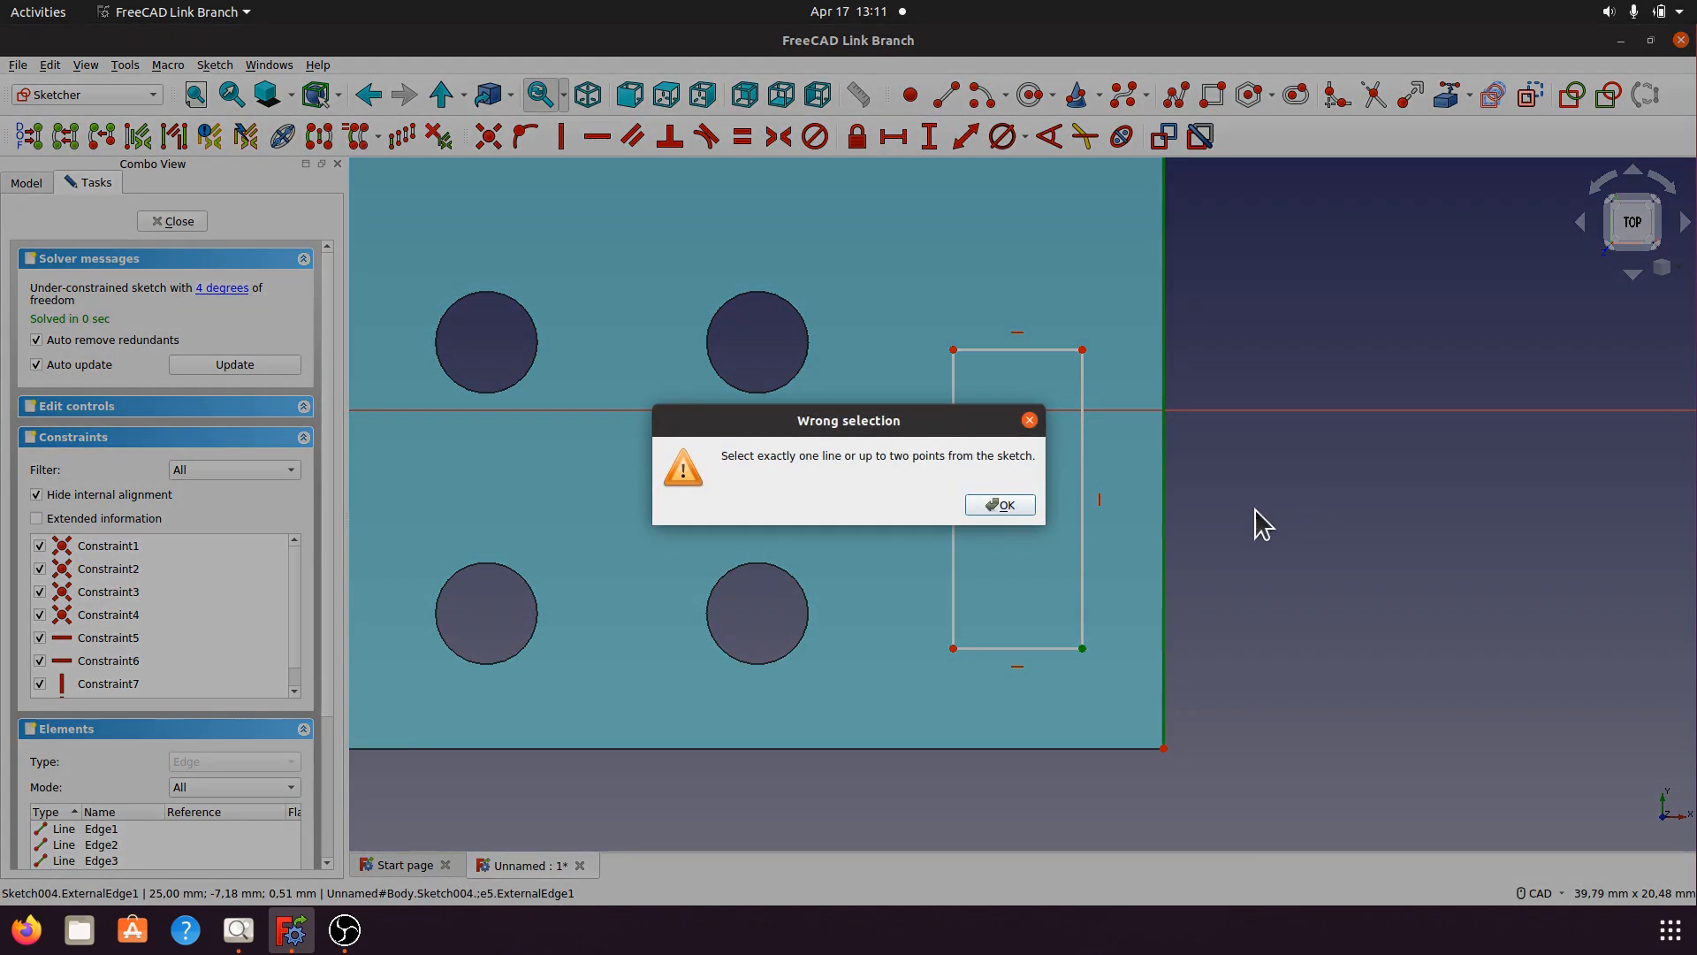
click(993, 506)
click(966, 136)
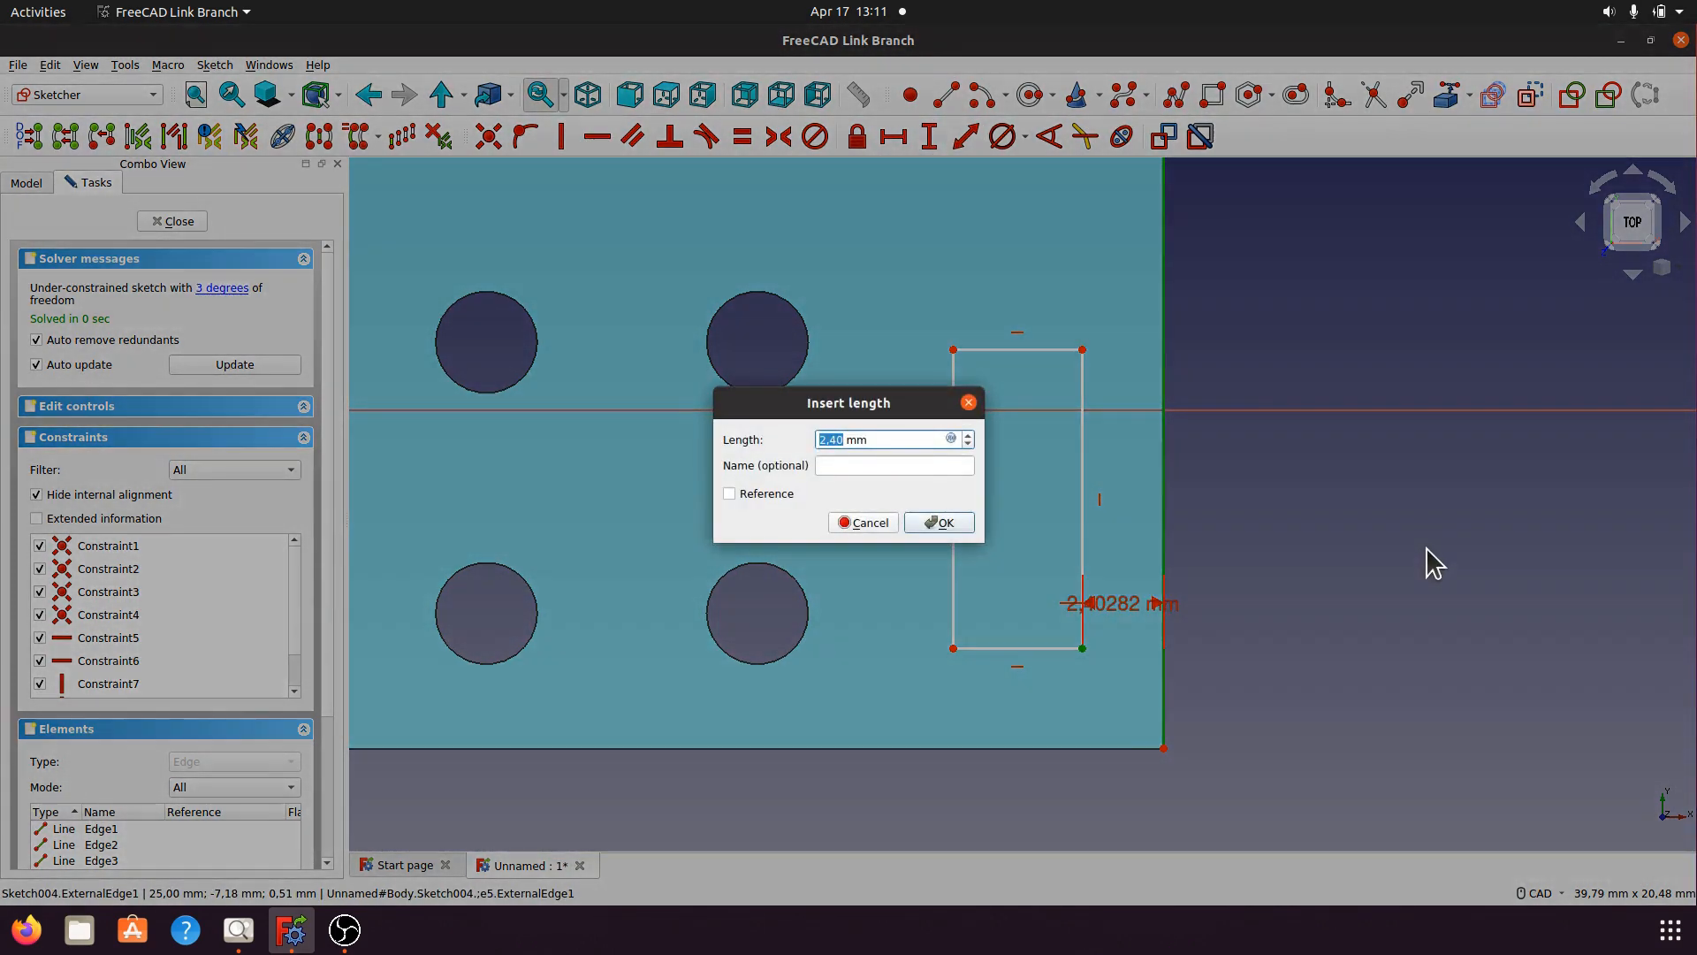
text(3)
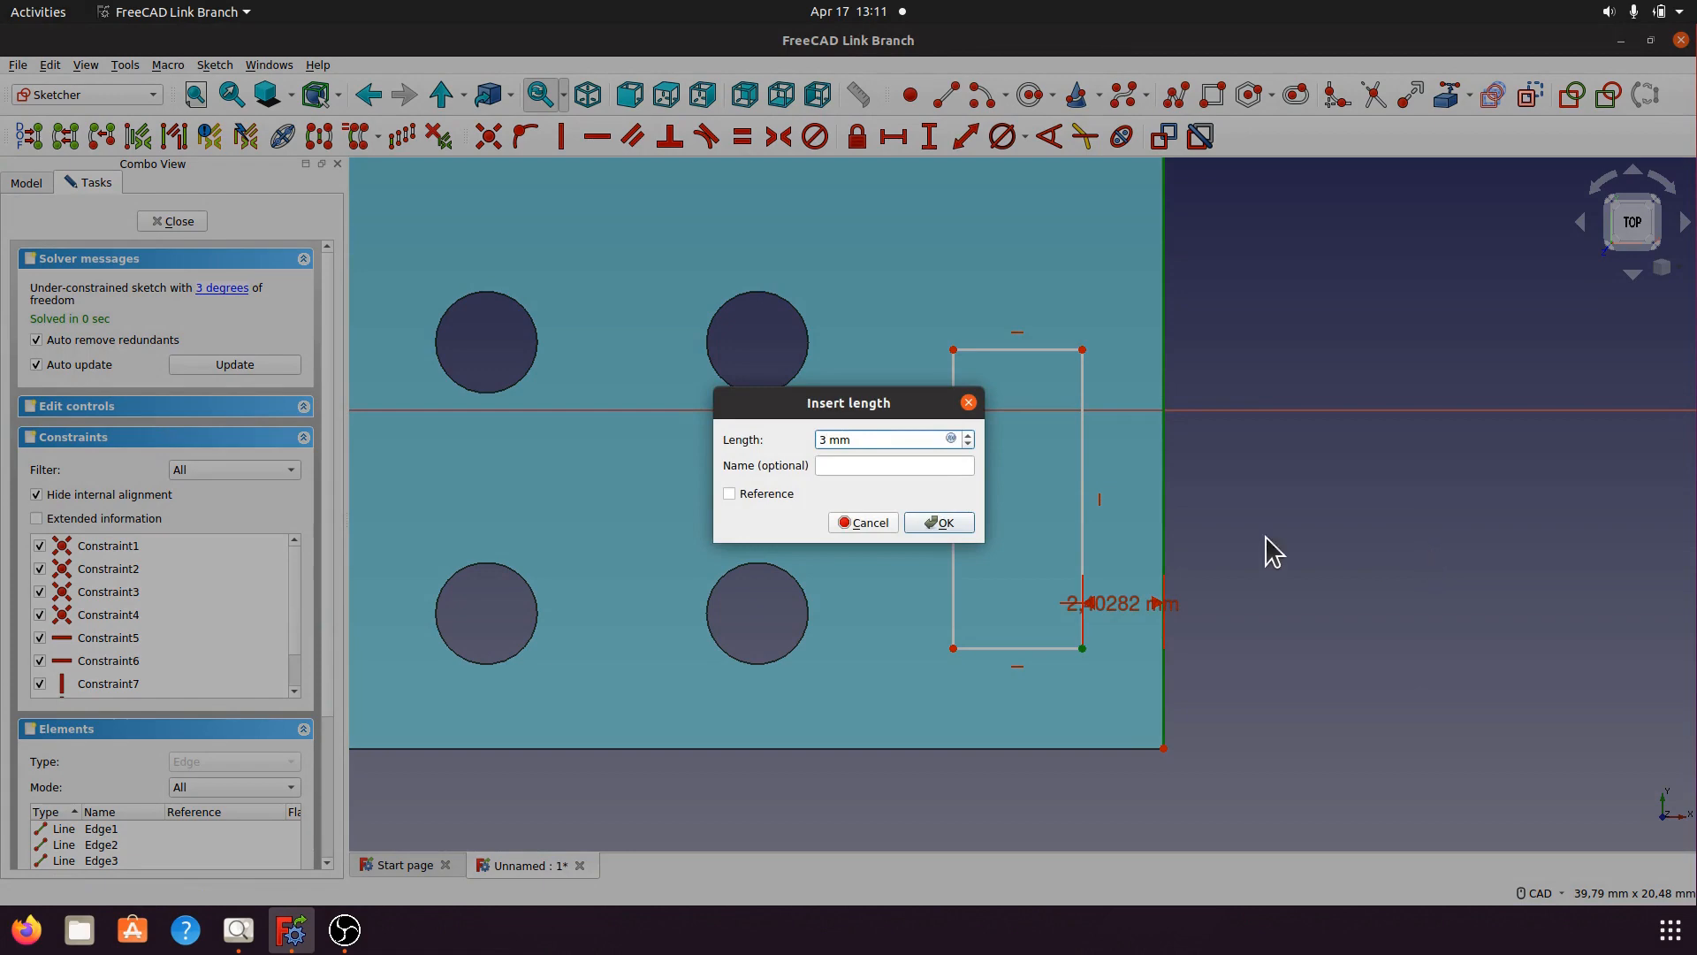
click(942, 524)
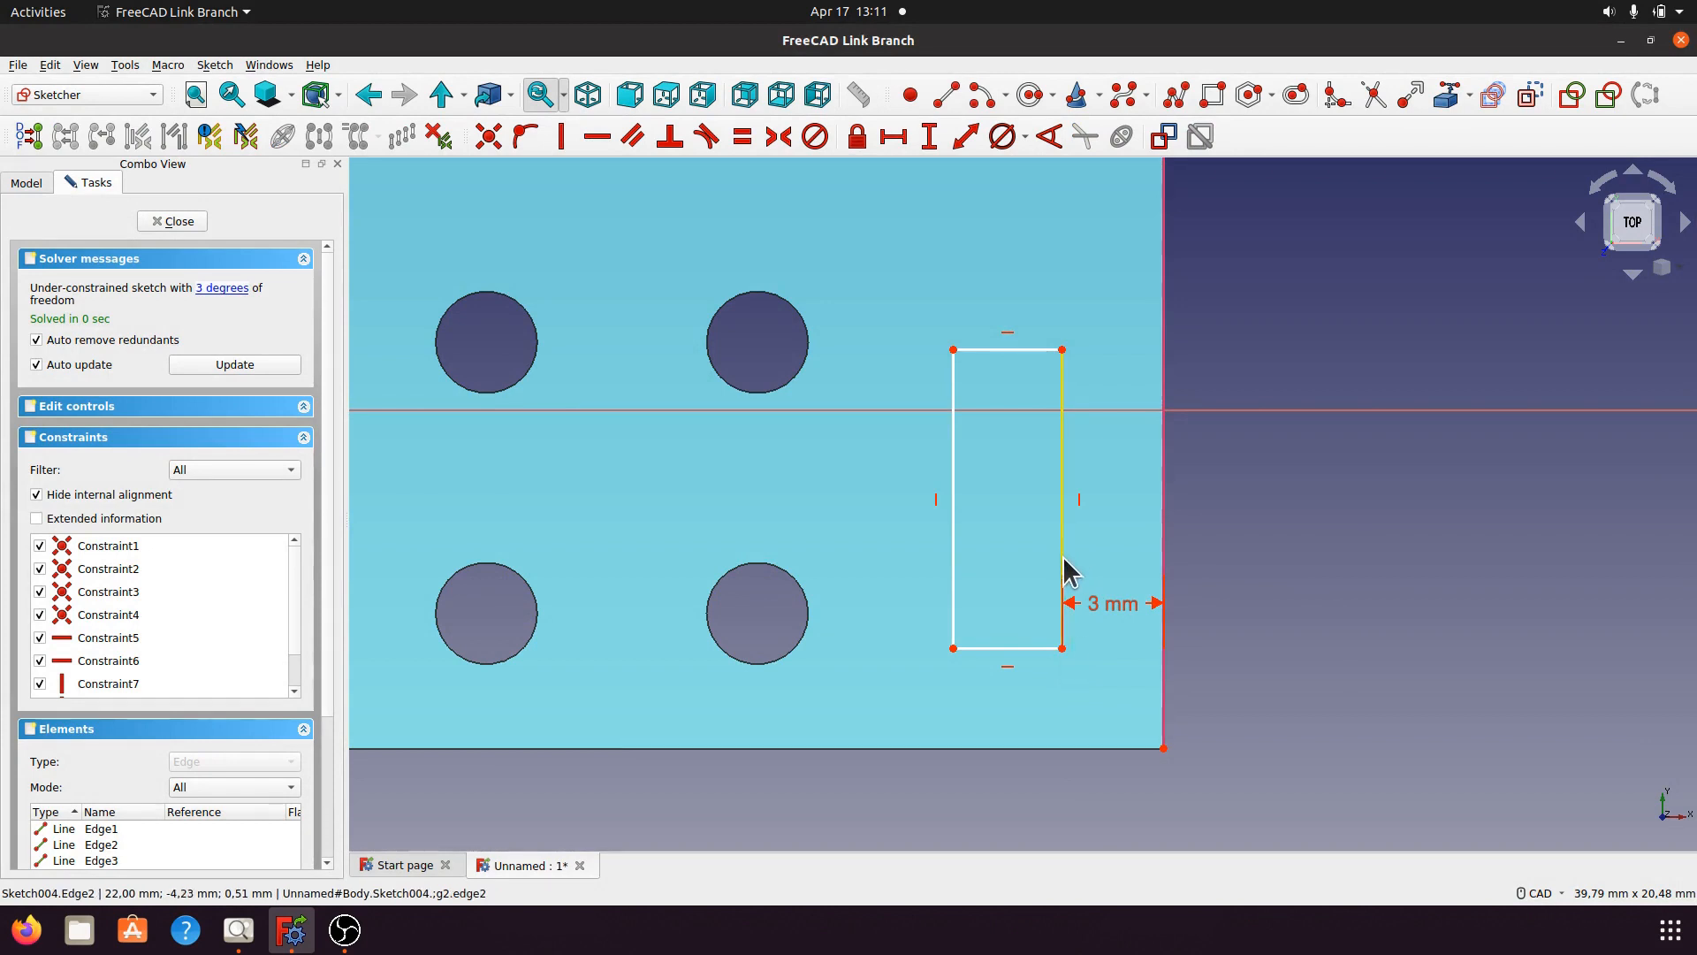
Constrain the distance from the rectangle's lower edge to the flange's outer corner to 5 mm.
click(1037, 650)
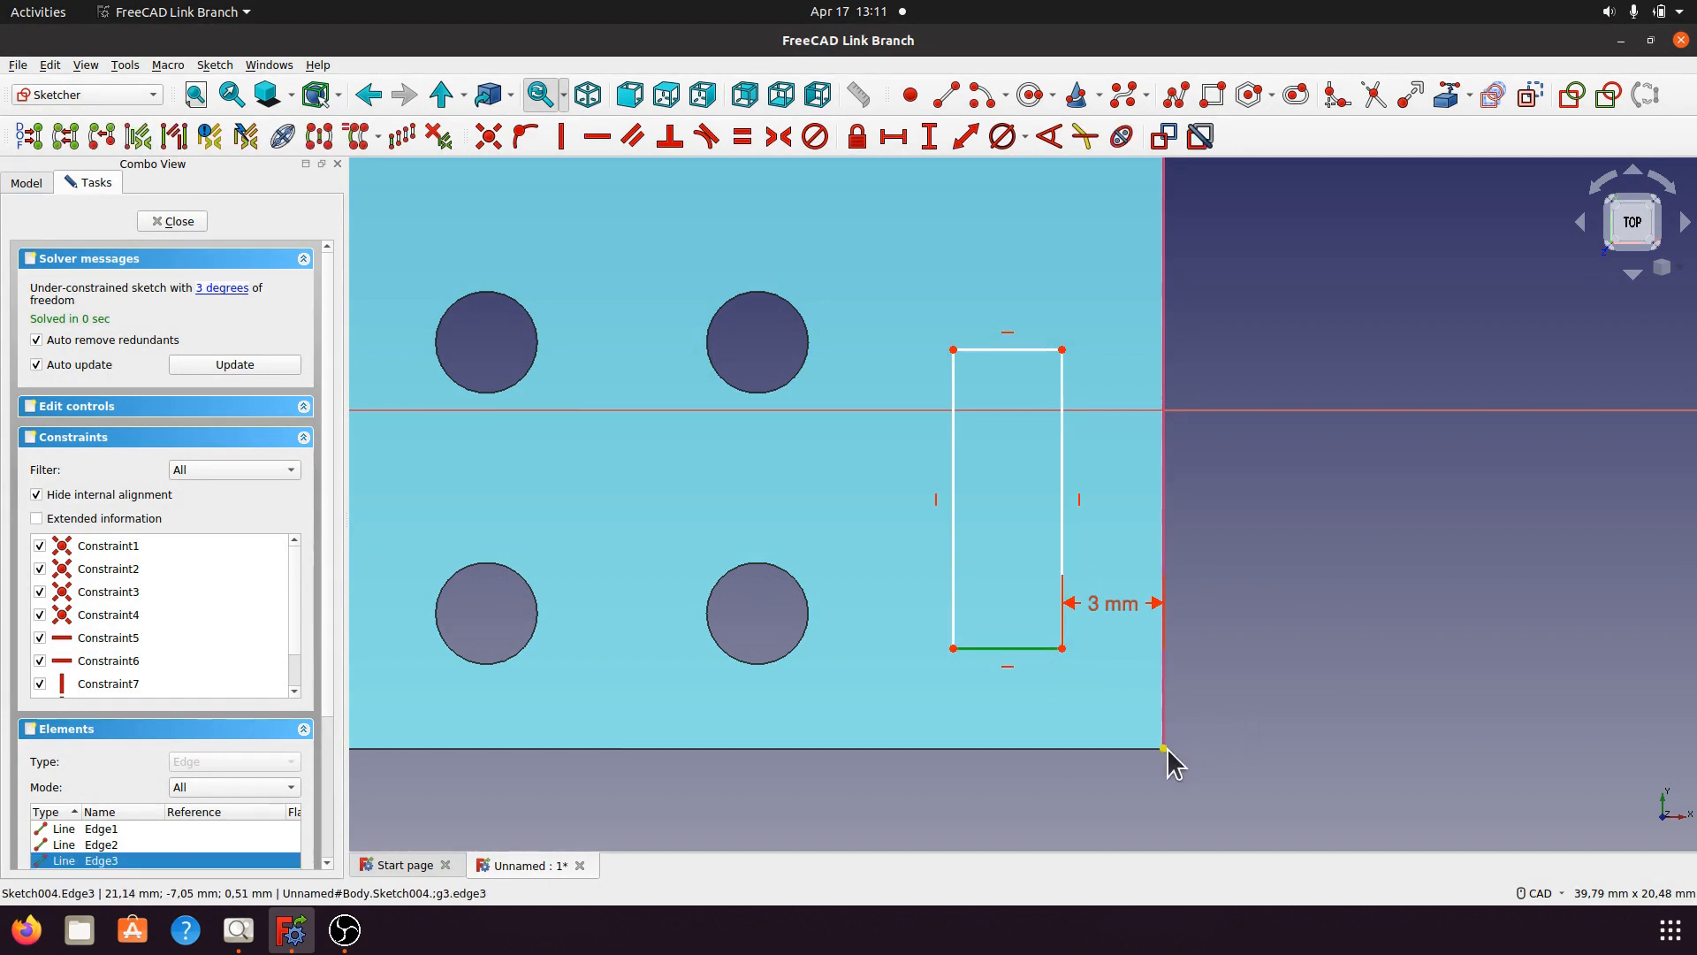
click(929, 138)
click(999, 505)
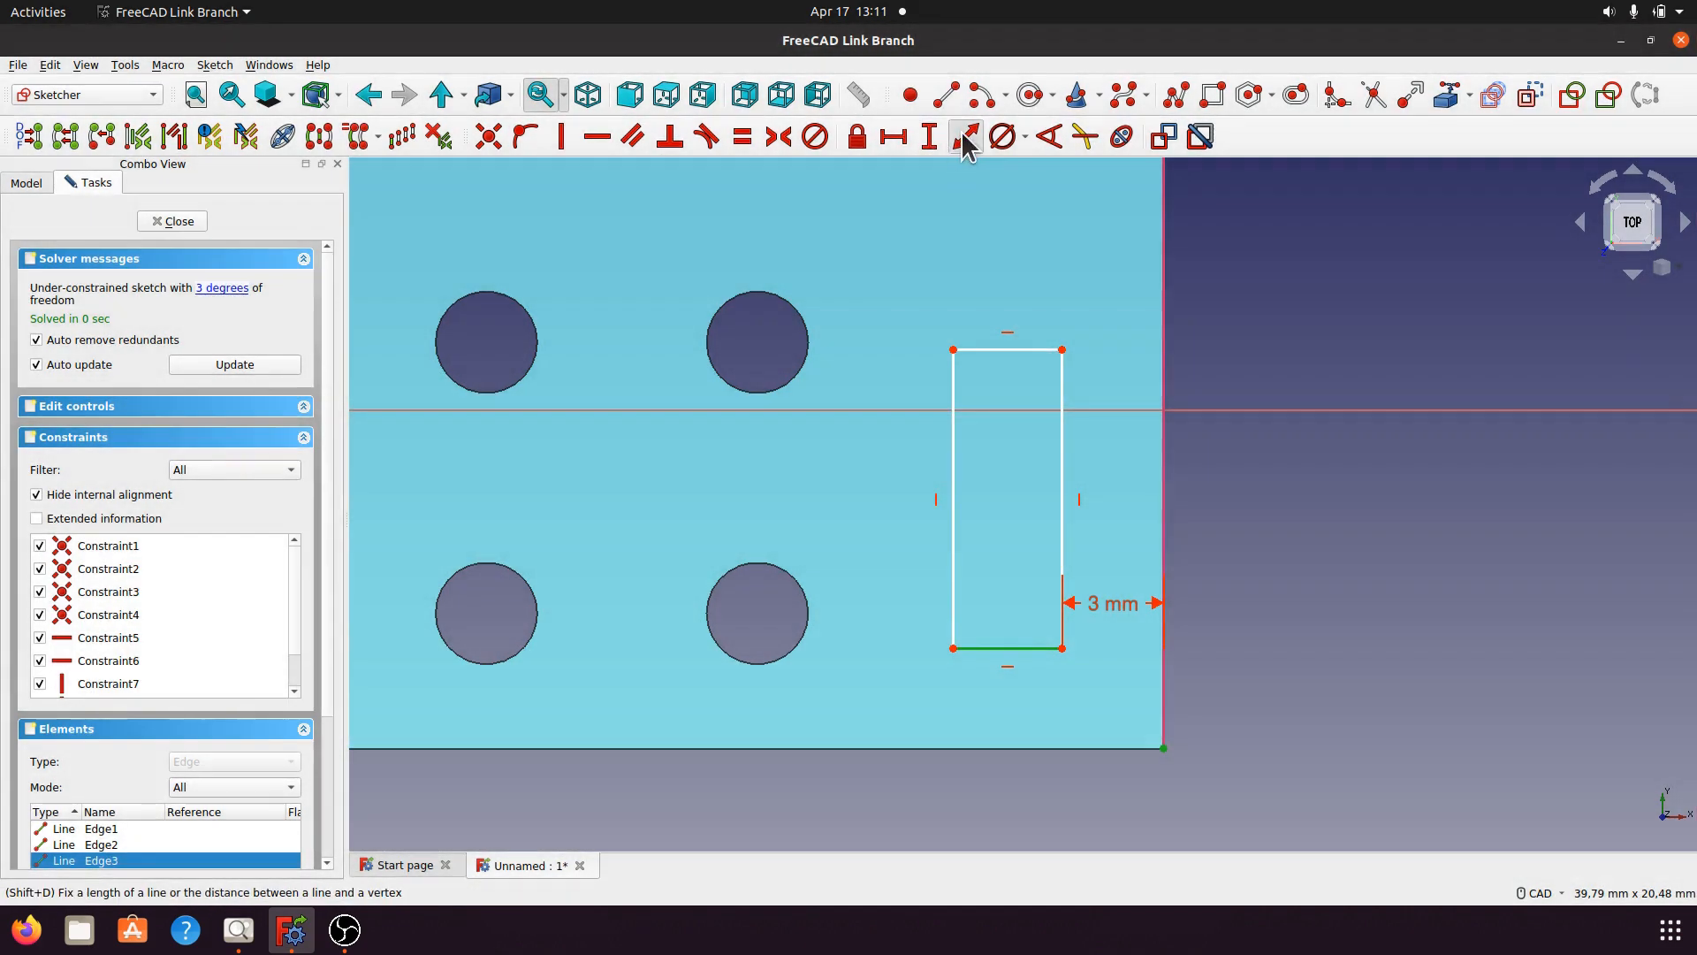
click(965, 136)
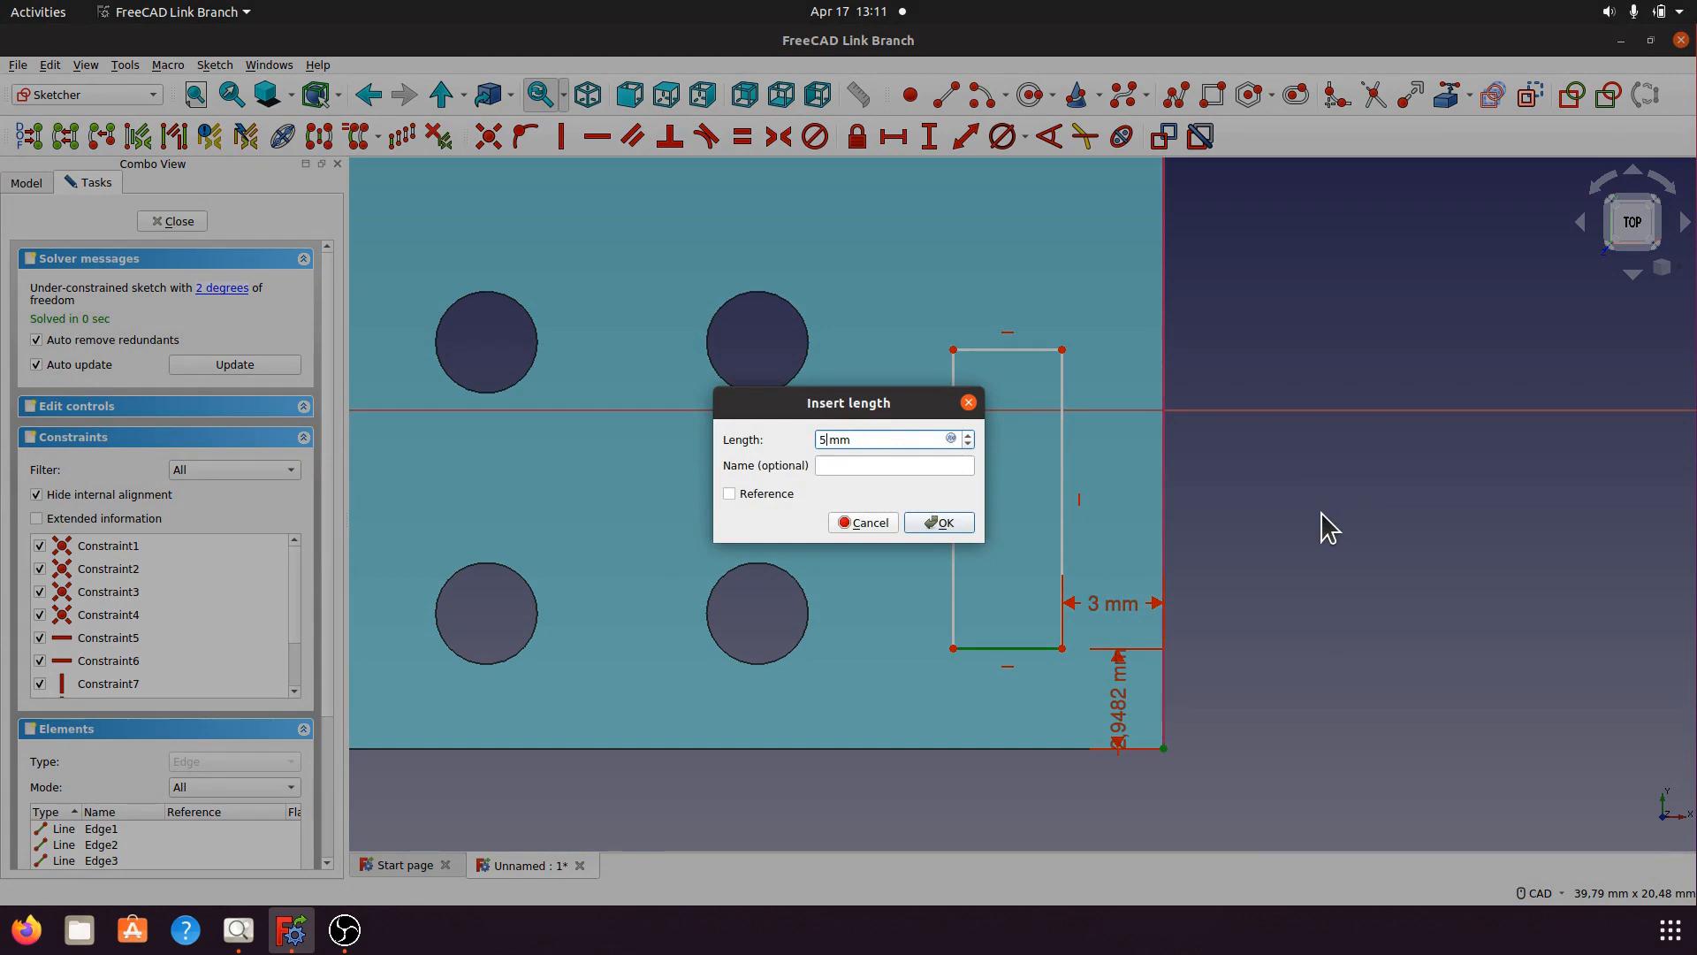
click(938, 523)
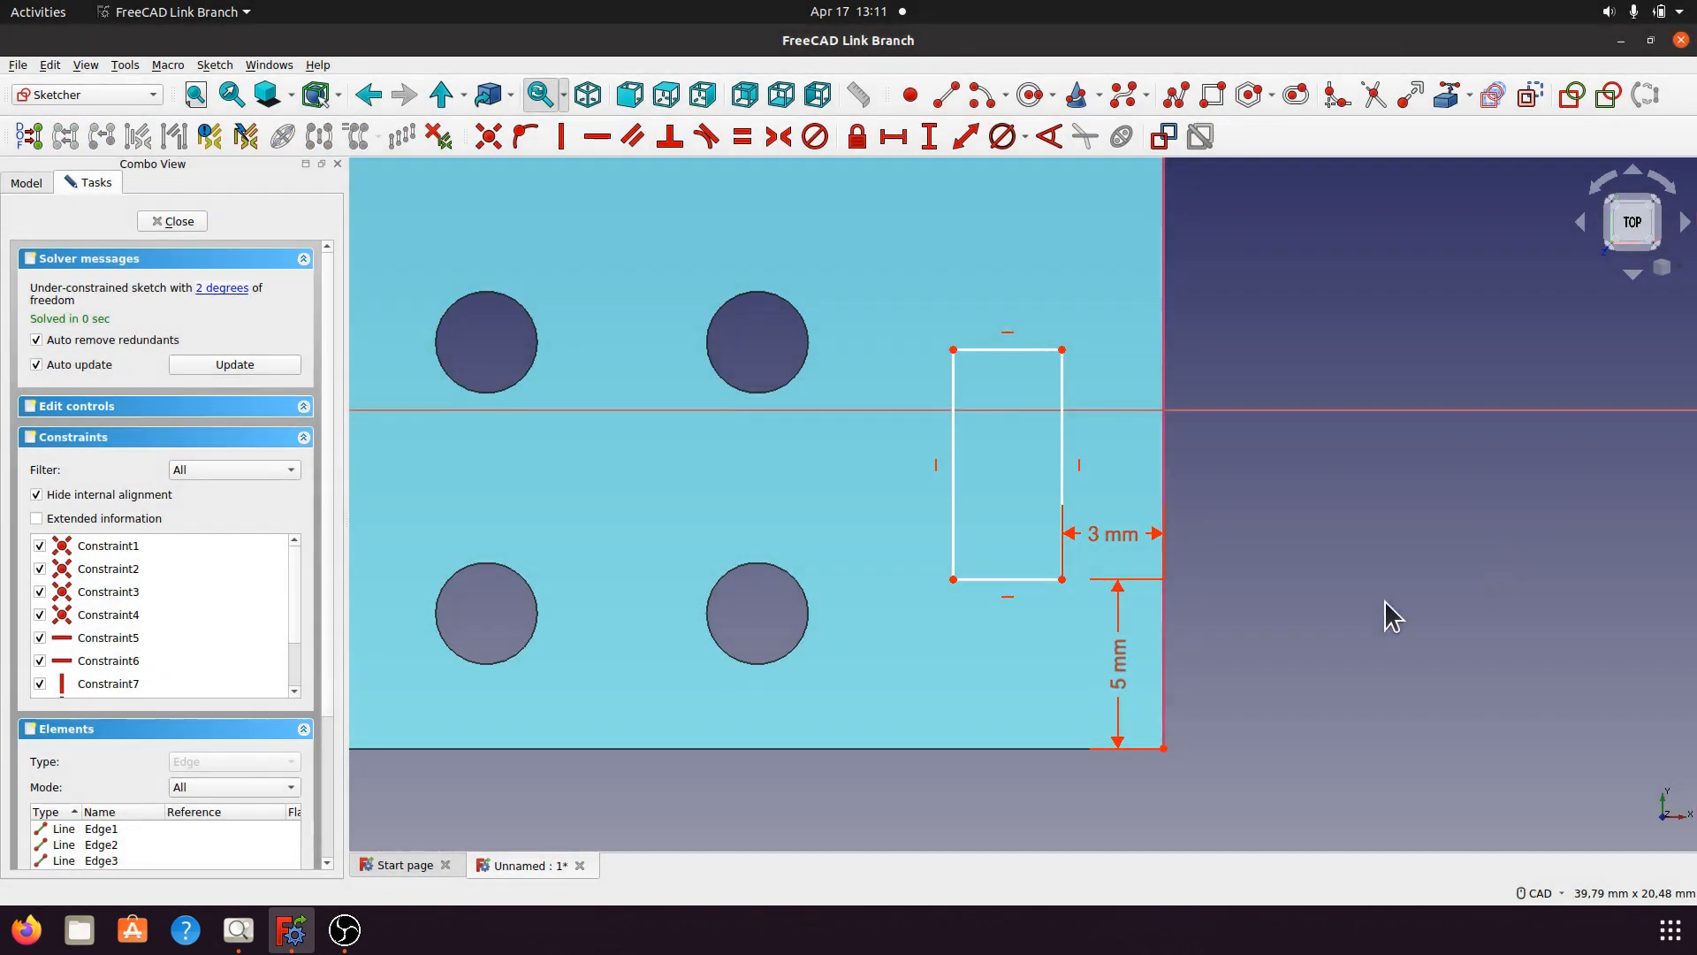
Check the slot's position in the Practice 07 drawing and move the 5 mm and 3 mm dimensions outside the flange outline.
click(238, 929)
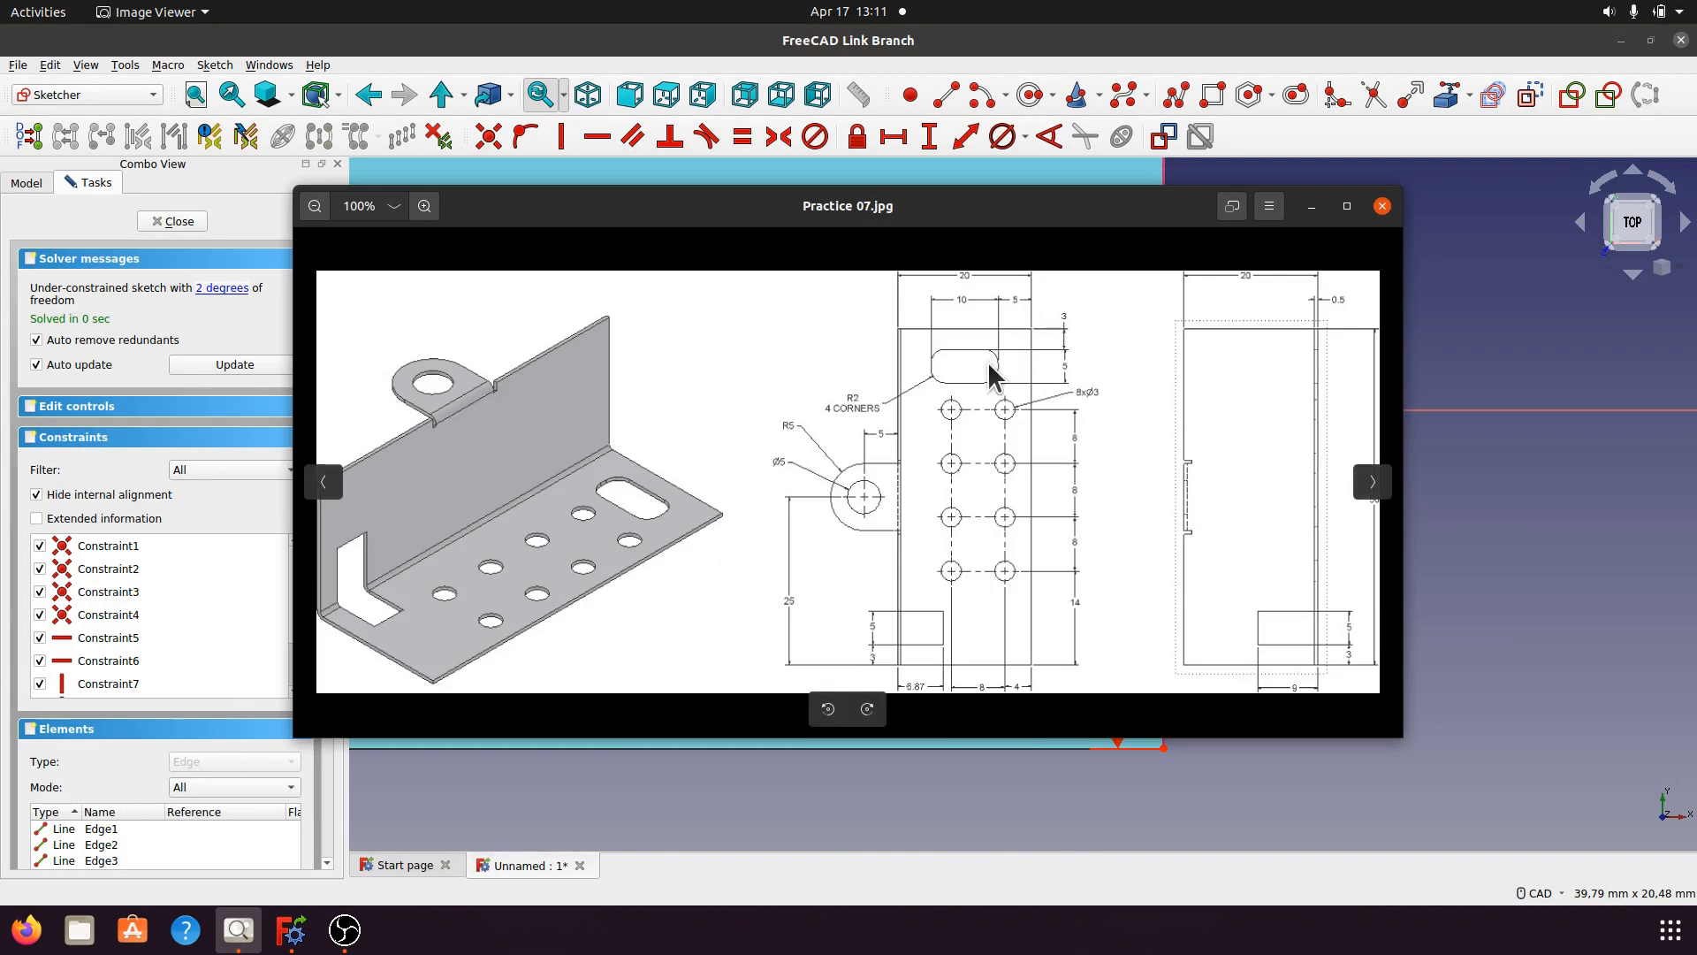
click(1312, 206)
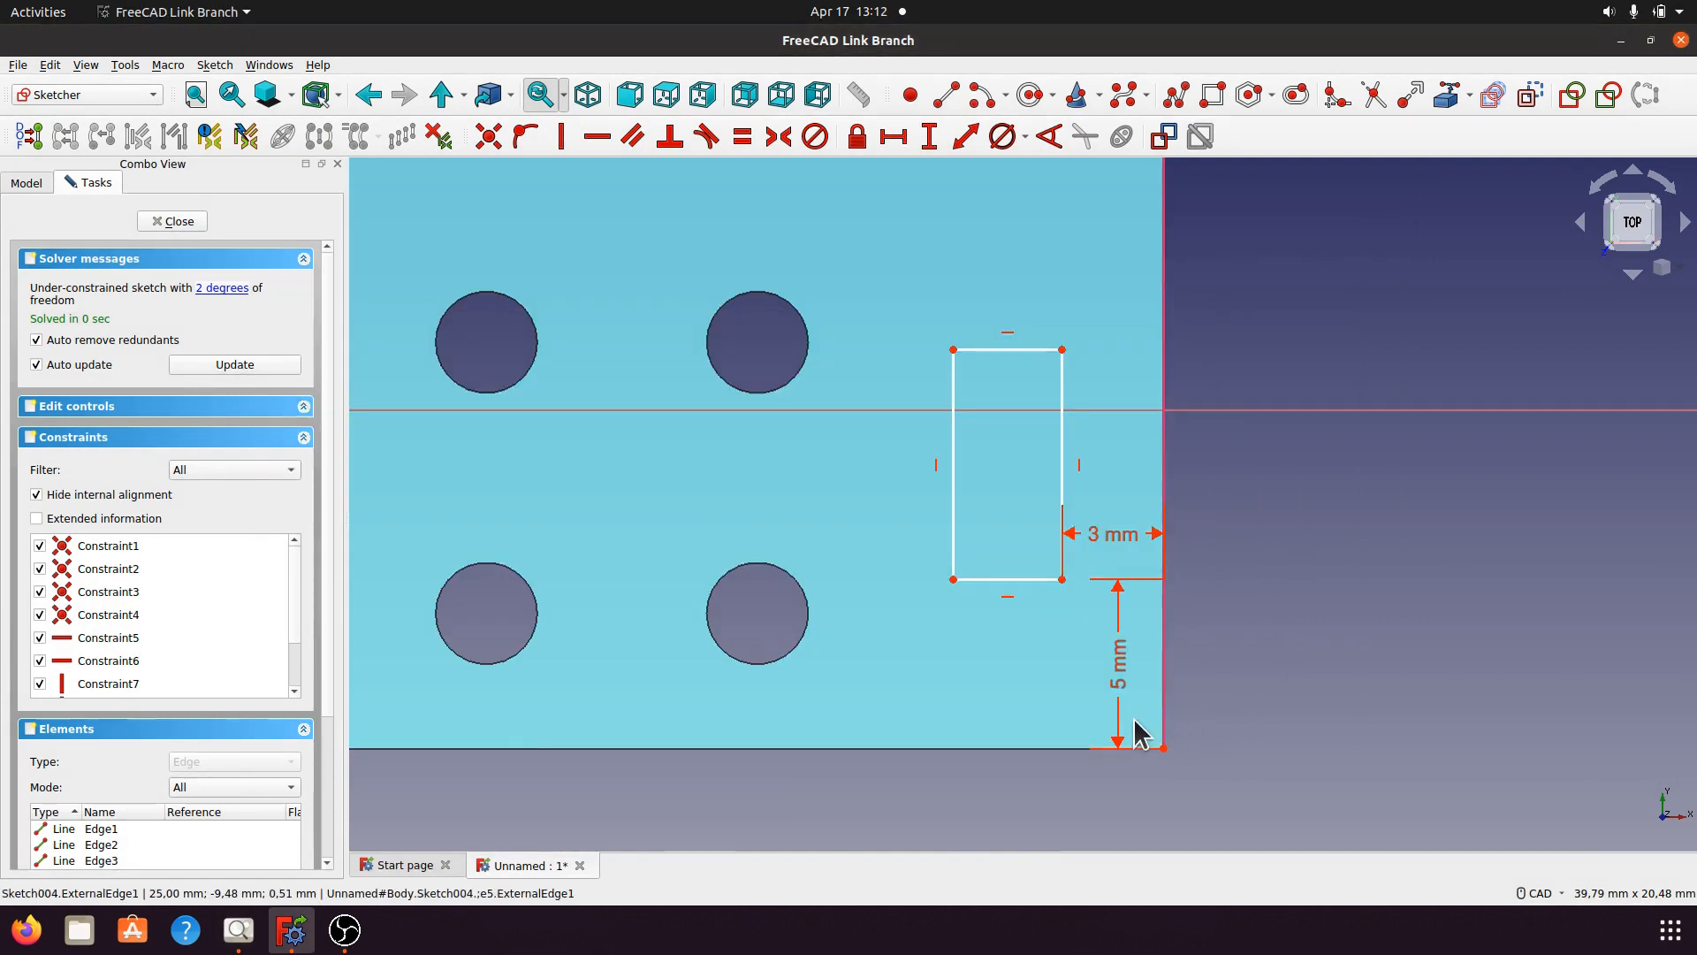
drag(1123, 668, 1239, 662)
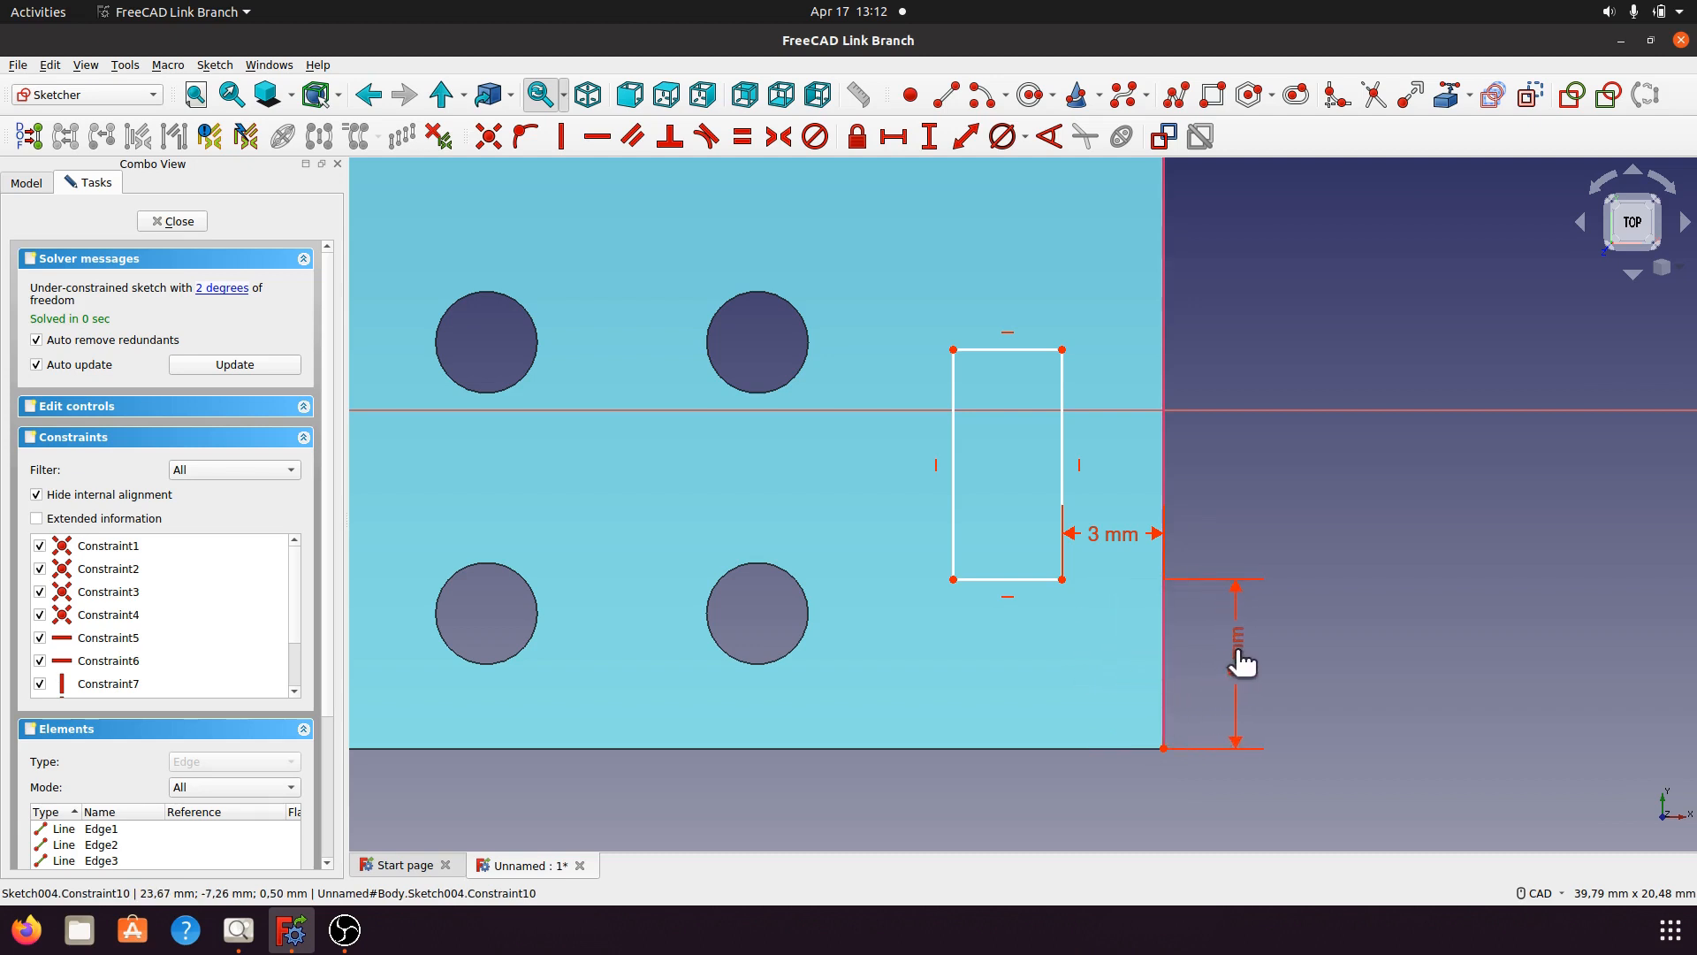
drag(1119, 549, 1117, 822)
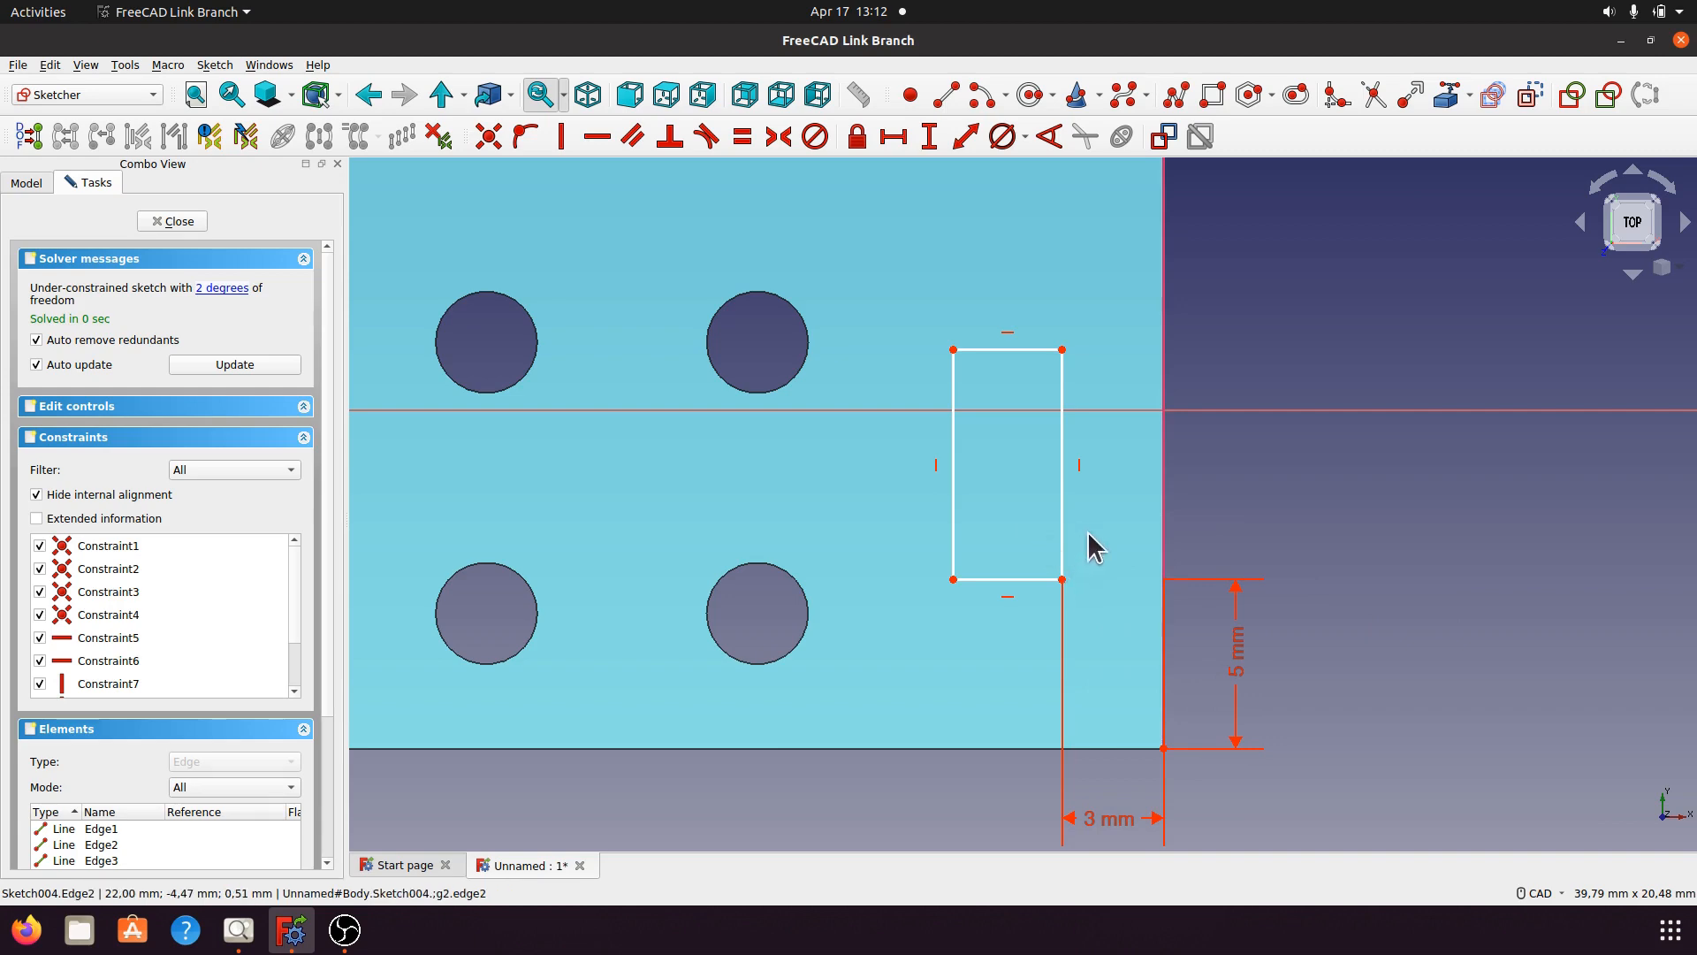
Constrain the rectangle's horizontal width to 5 mm, as in the drawing, and place its dimension beside the 3 mm one.
click(1010, 581)
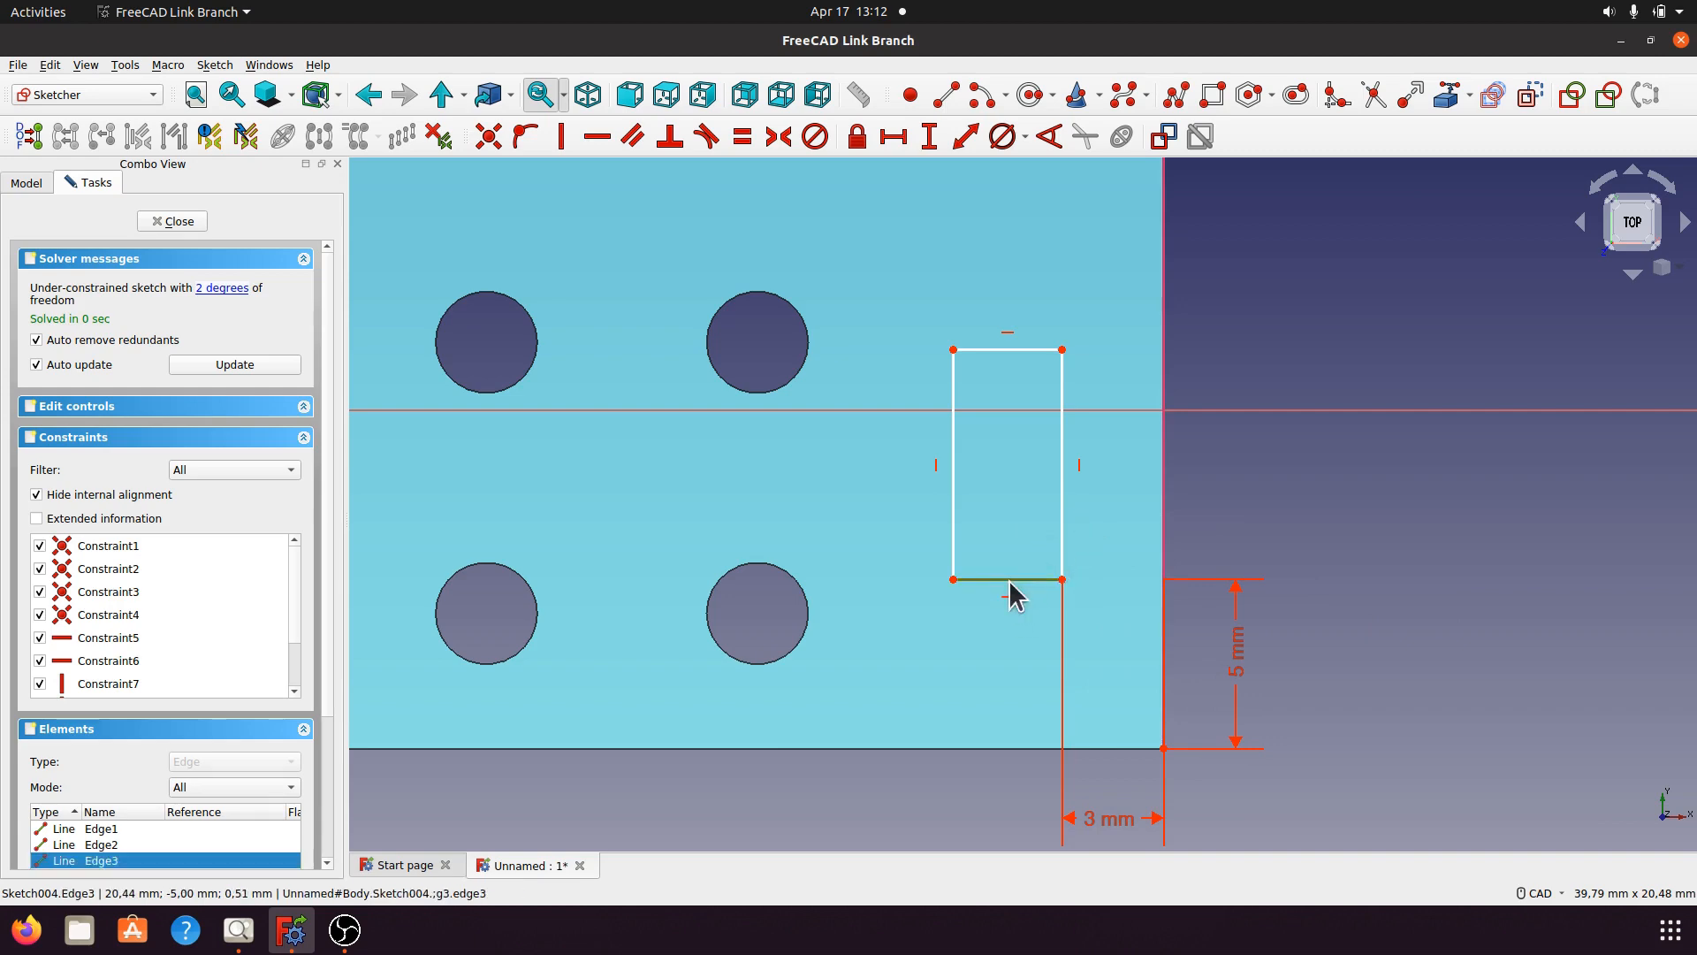
click(894, 137)
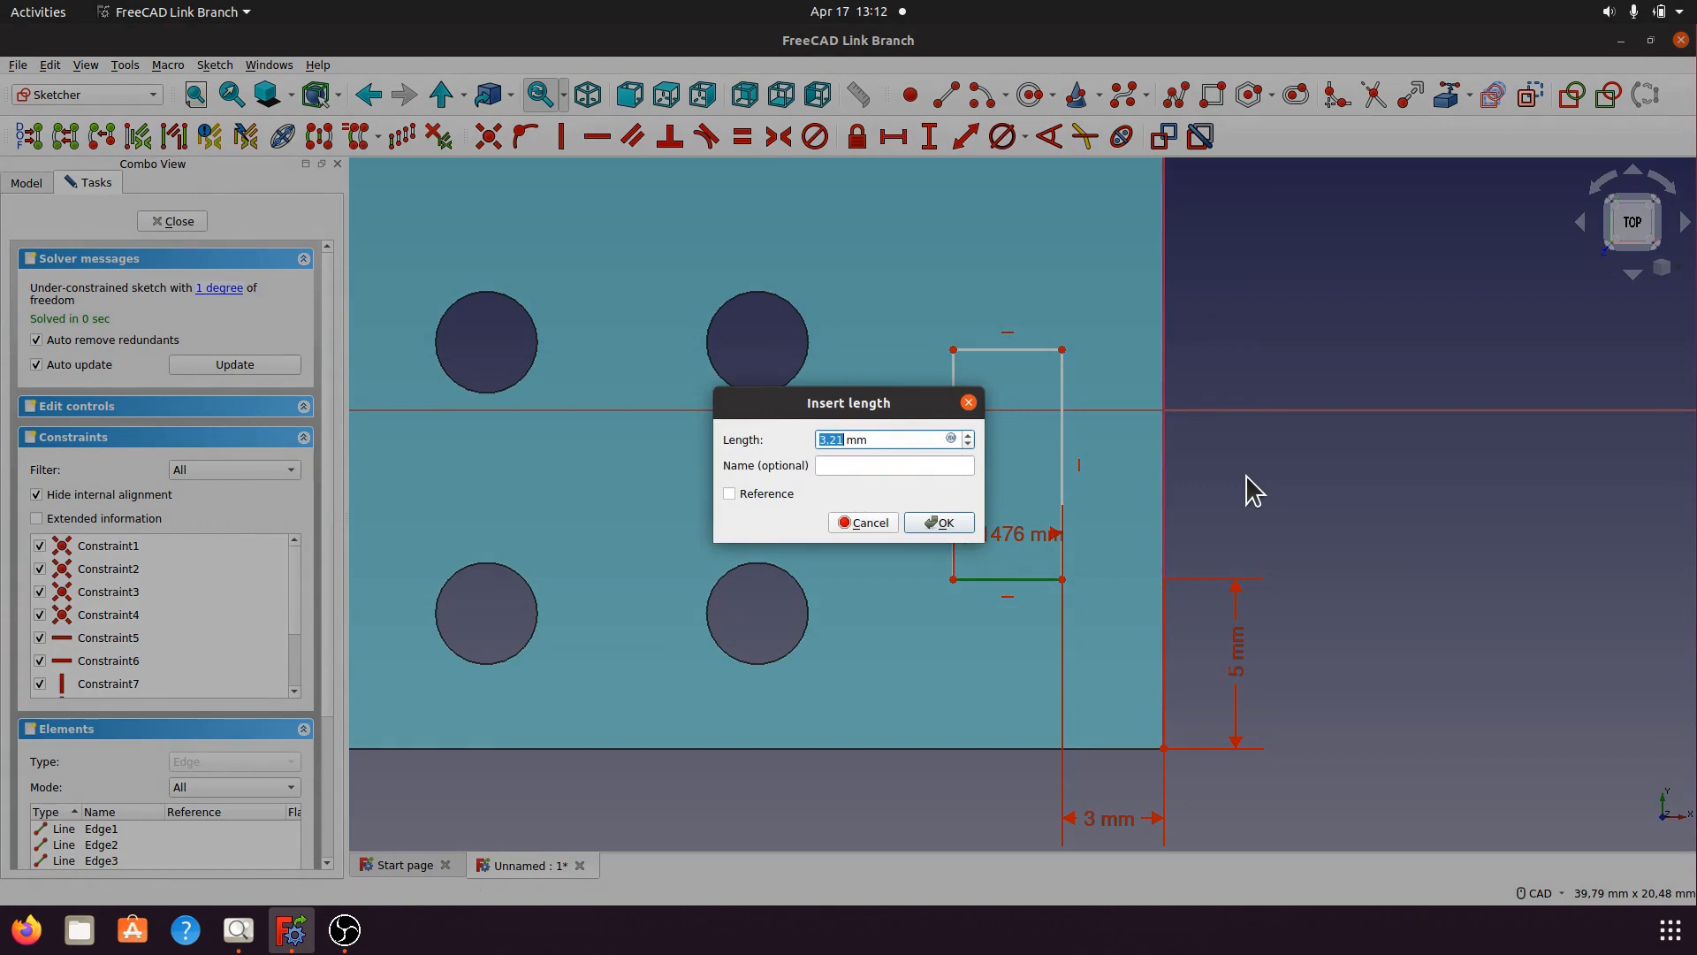
click(238, 930)
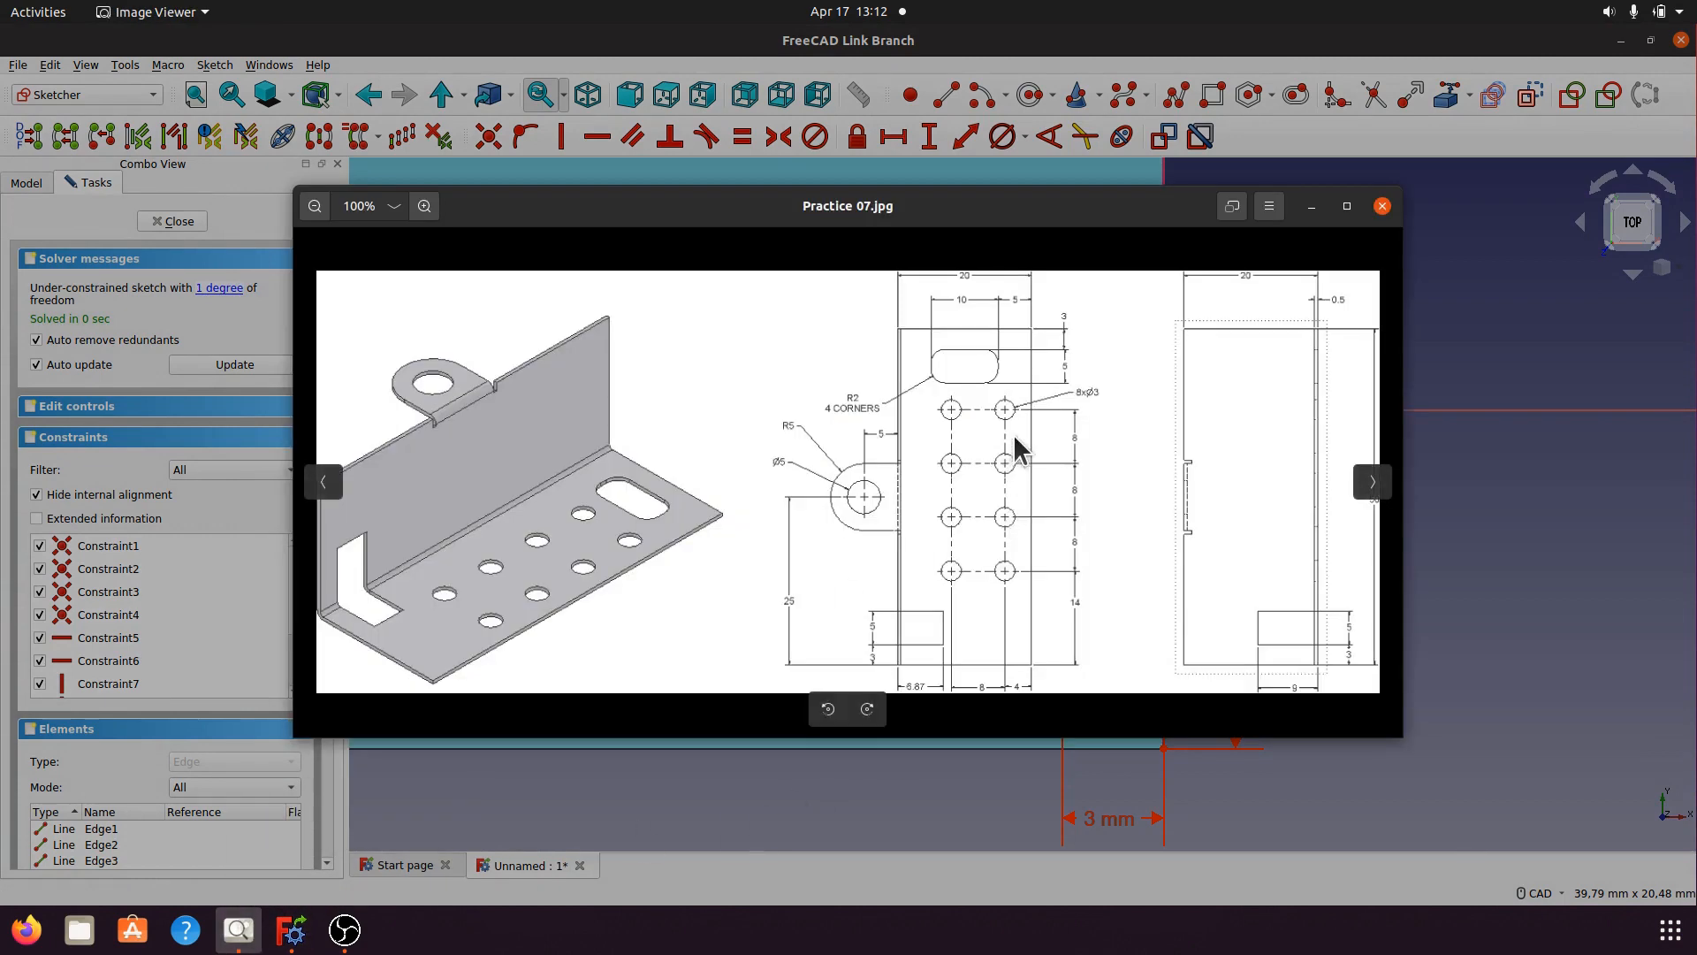
click(1312, 206)
text(5)
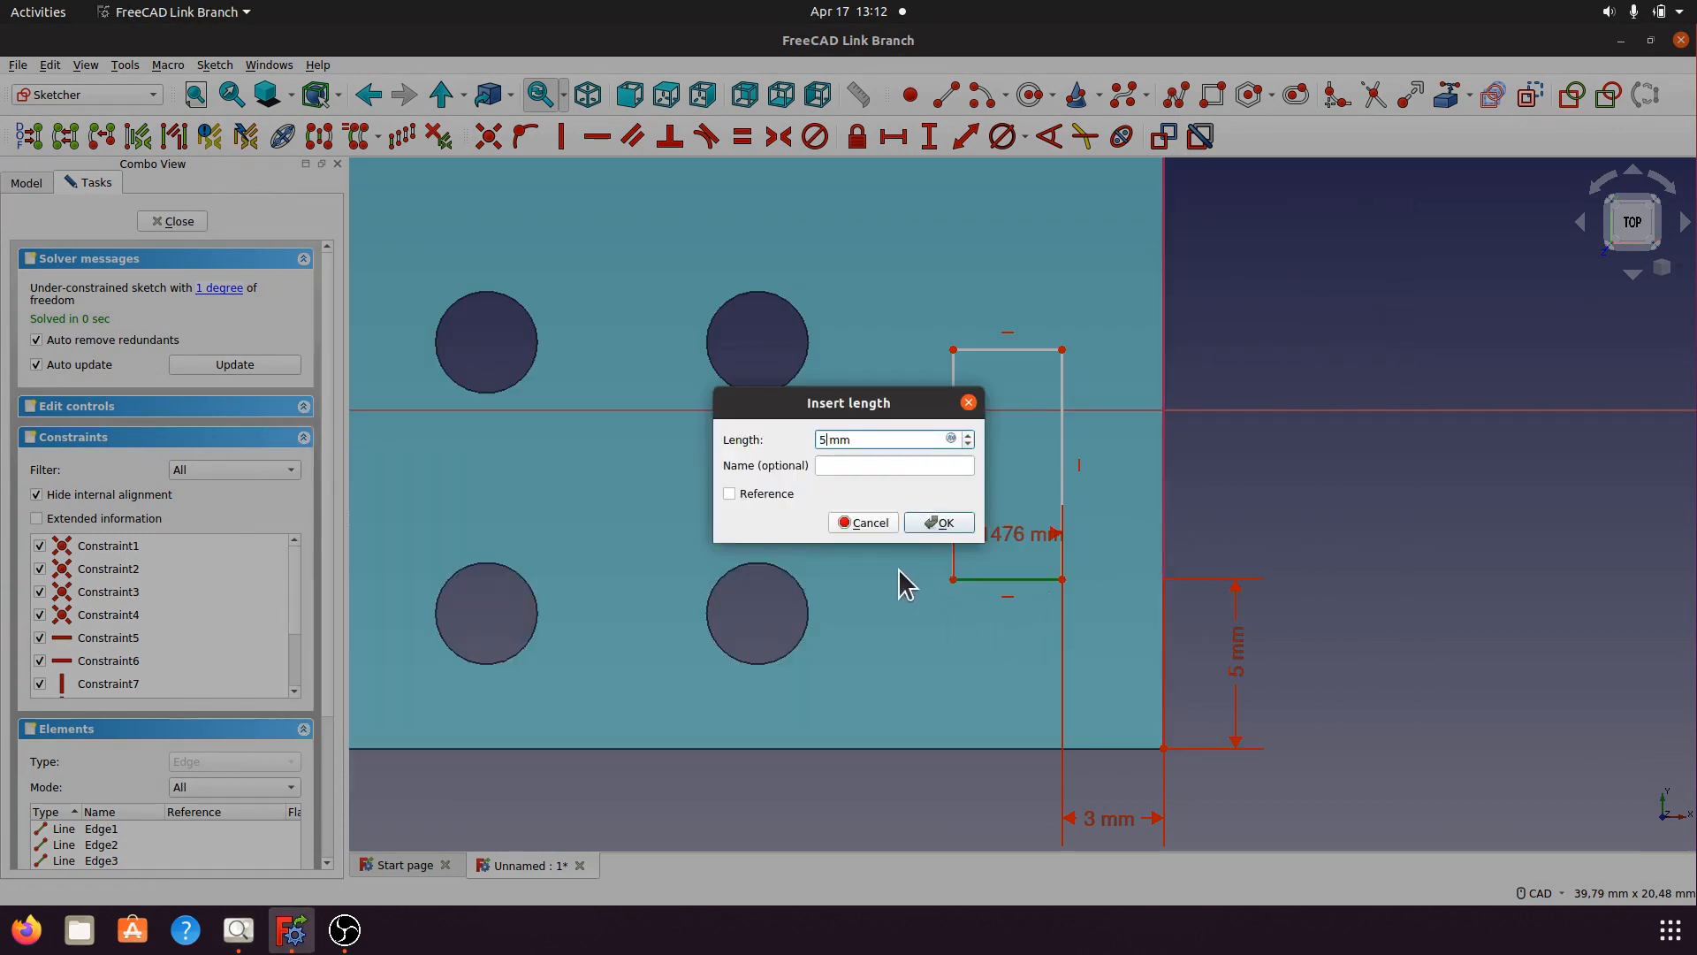
click(966, 533)
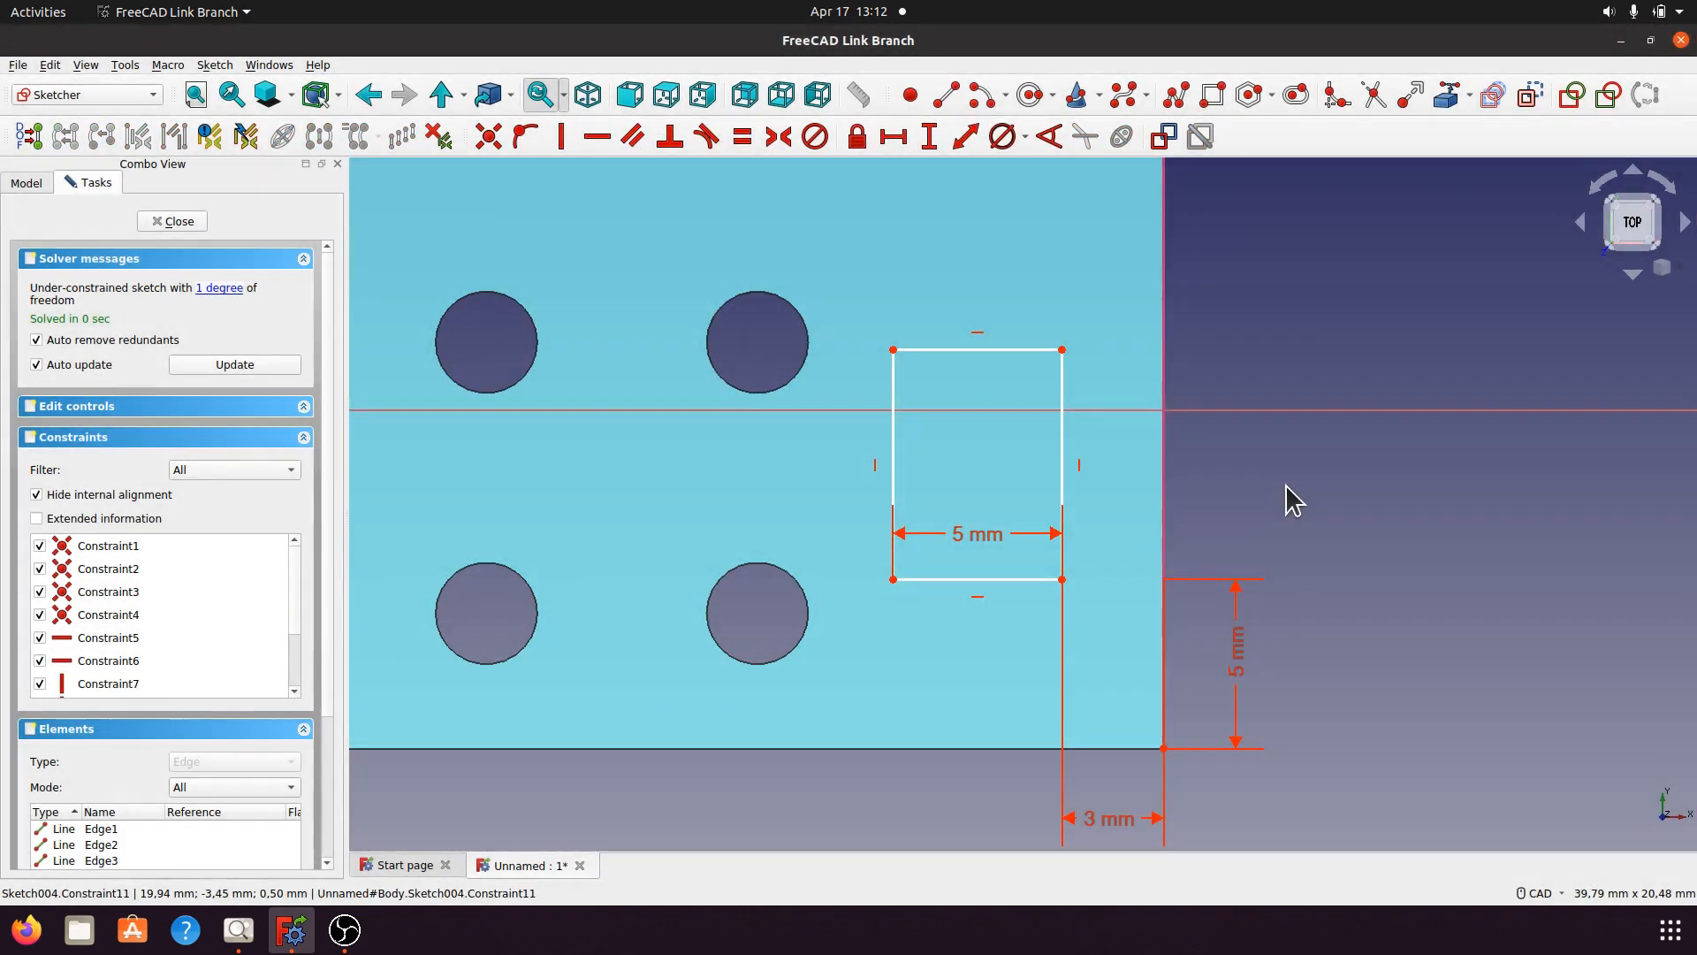
mouse_move(979, 534)
mouse_down()
mouse_move(992, 829)
mouse_move(989, 811)
mouse_move(1115, 804)
mouse_up()
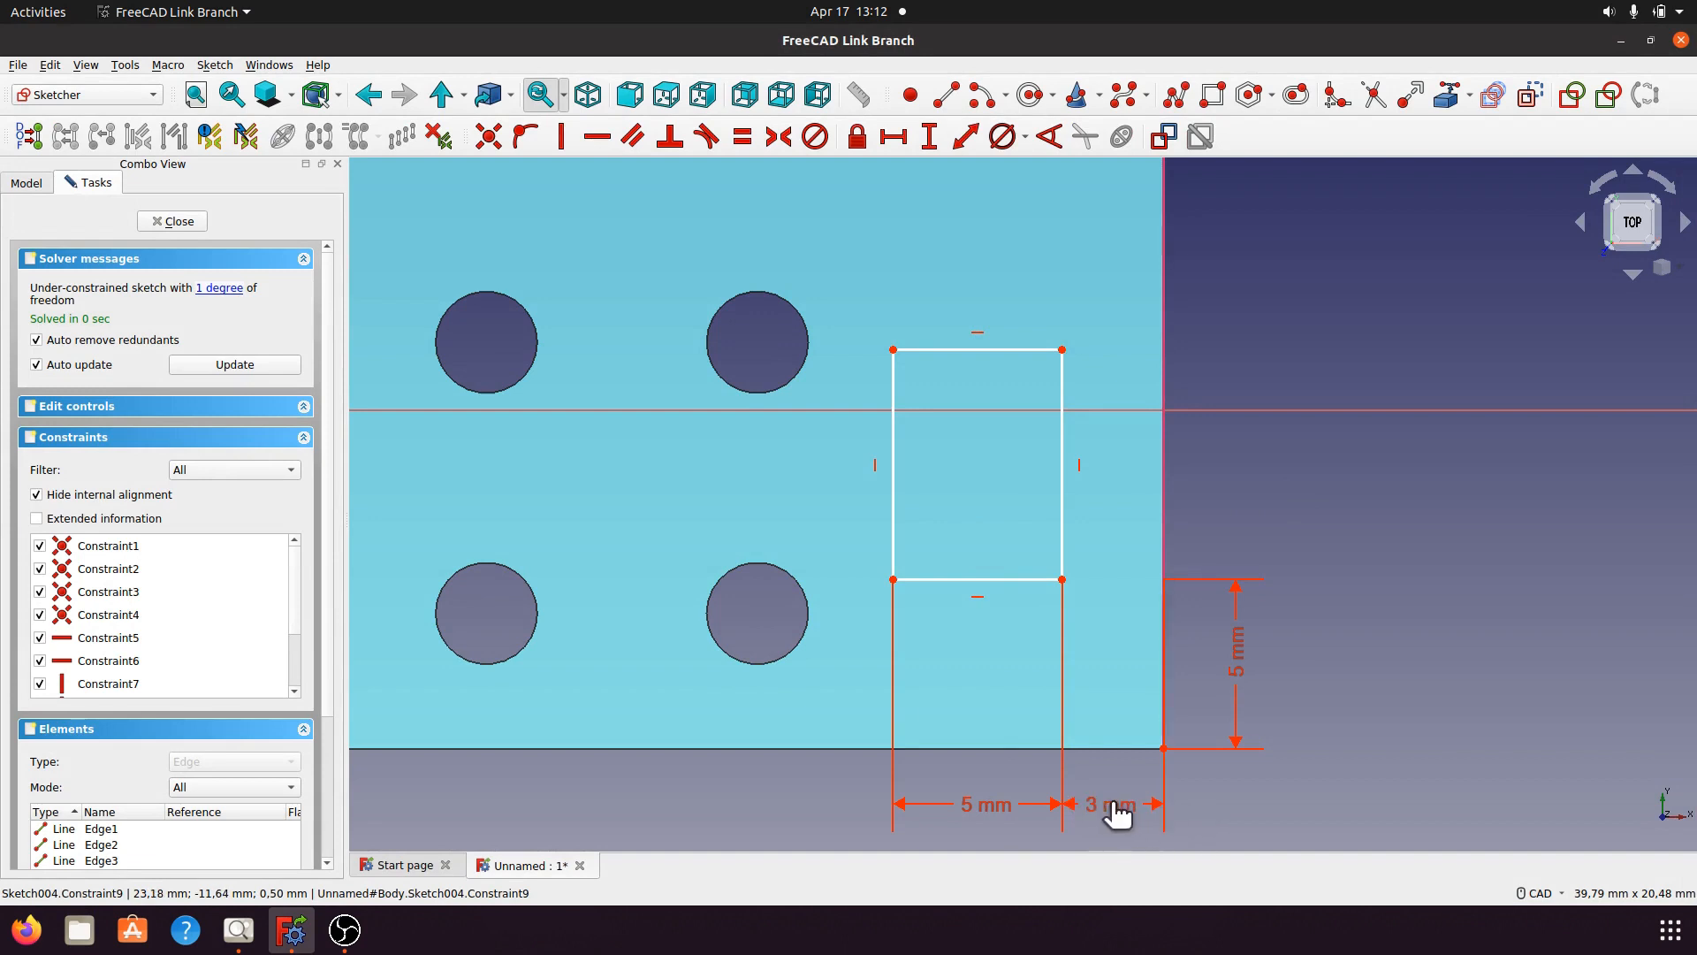
Constrain the rectangle's vertical length to 10 mm and place its dimension outside the flange, in line with the 5 mm one.
click(1063, 479)
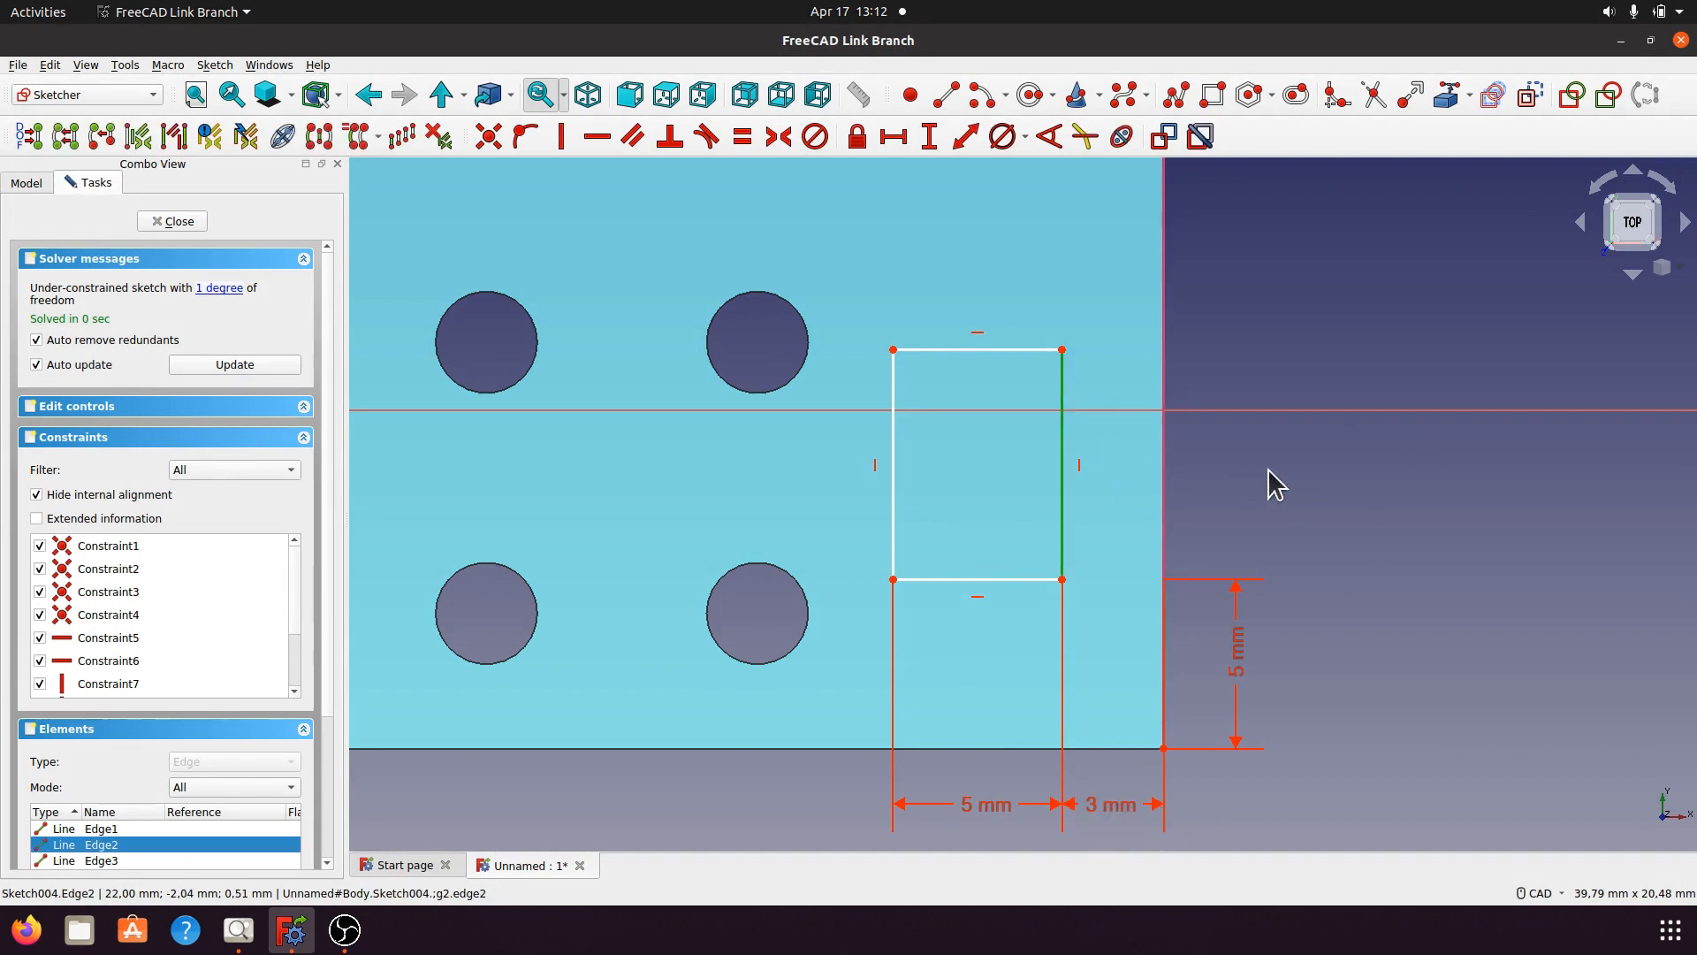
click(929, 137)
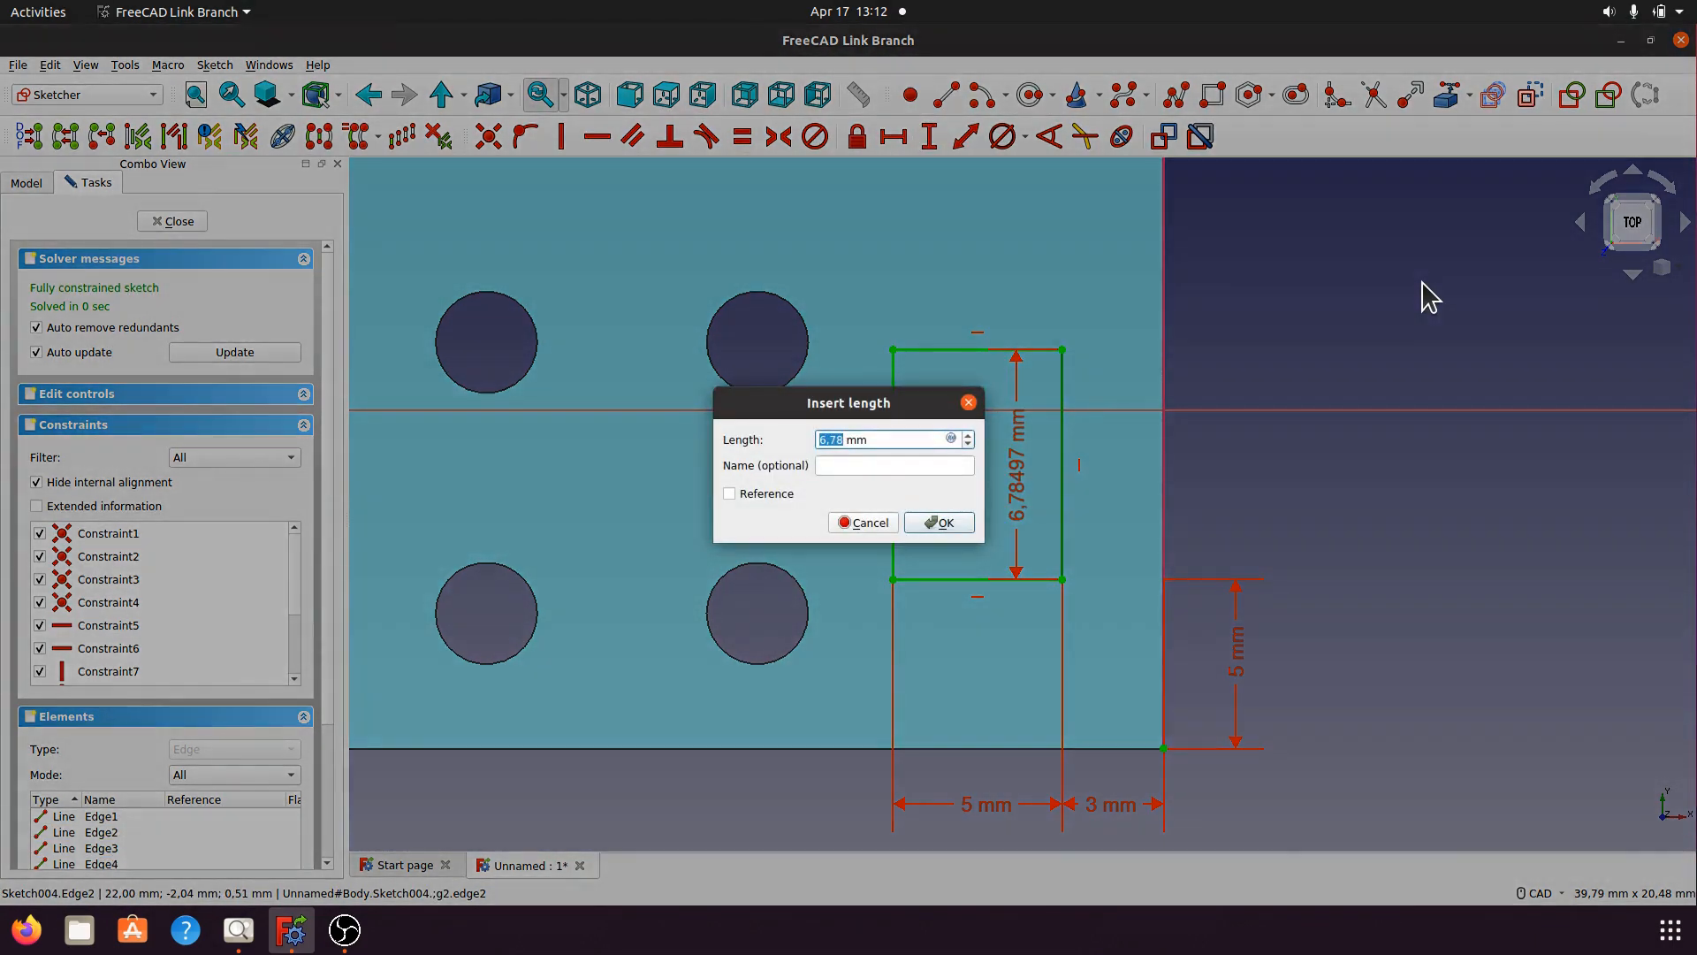
text(10)
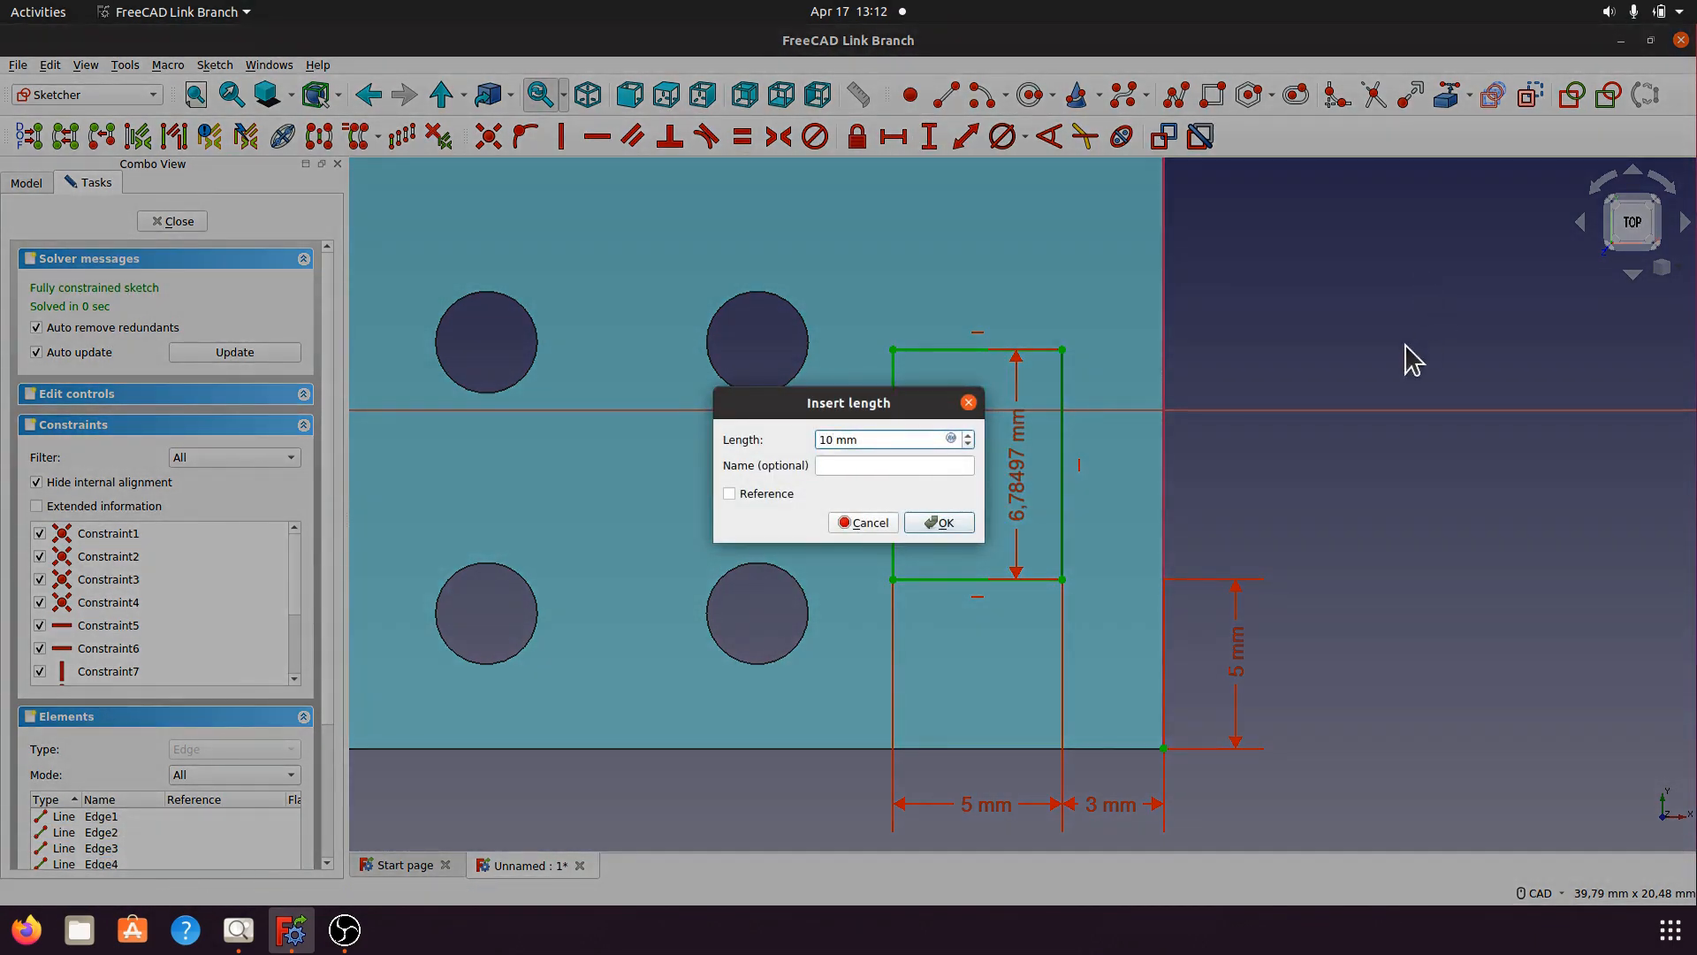
click(937, 526)
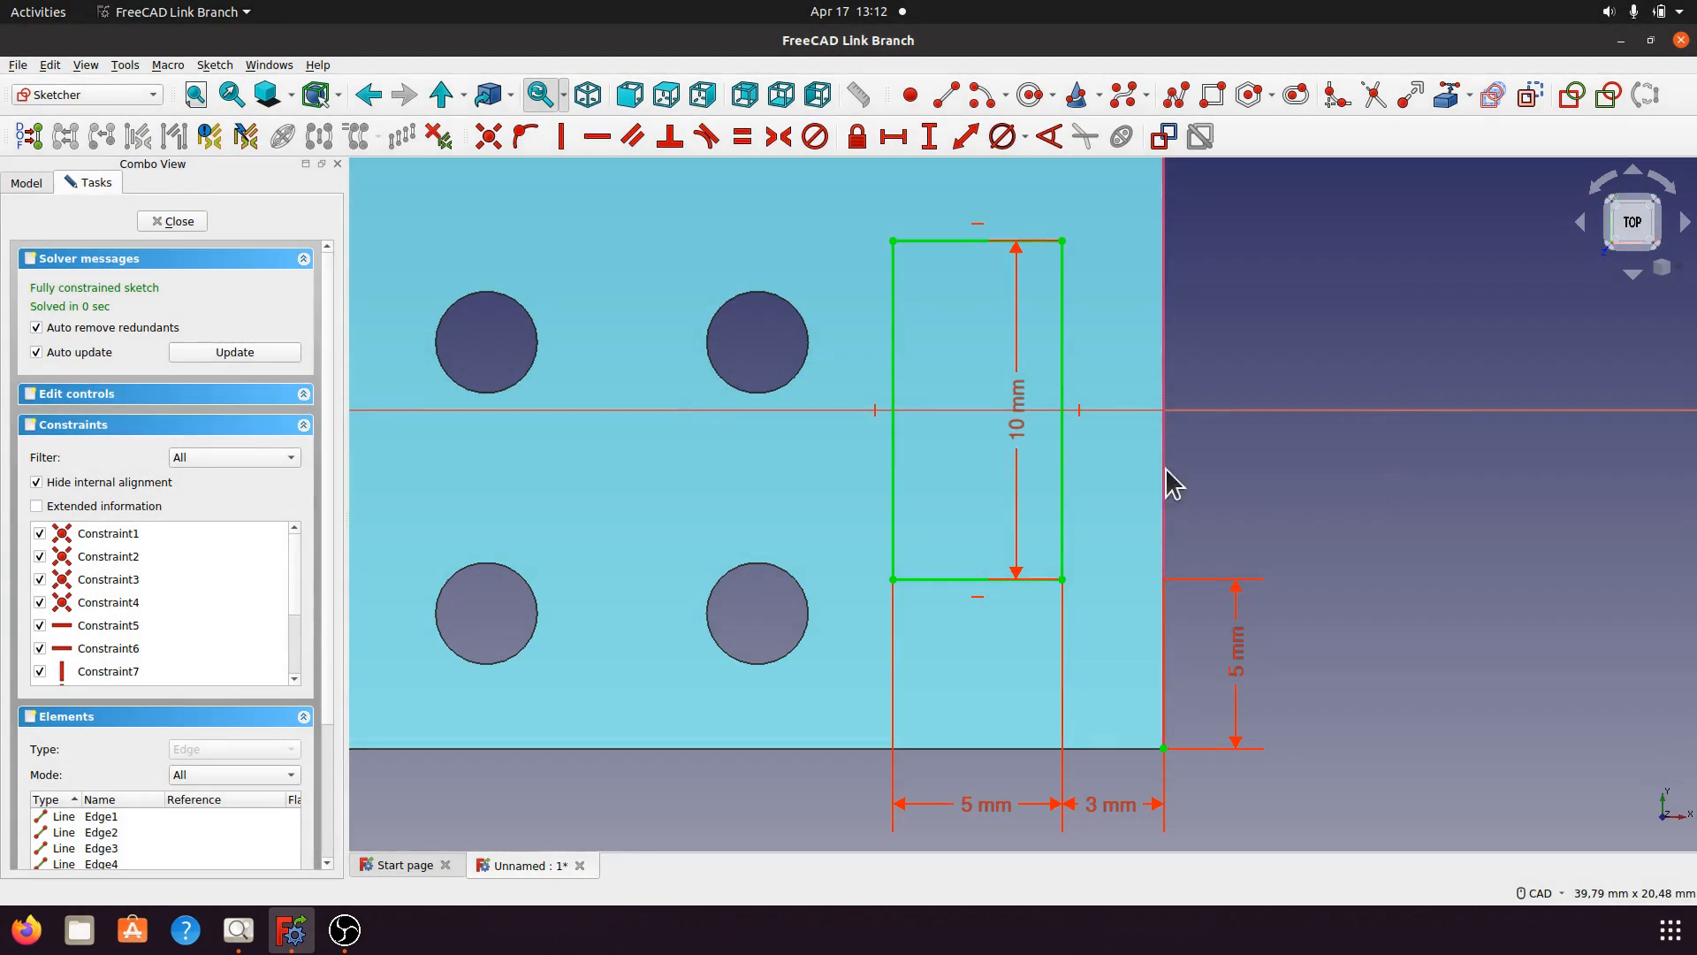
drag(1065, 422, 1236, 423)
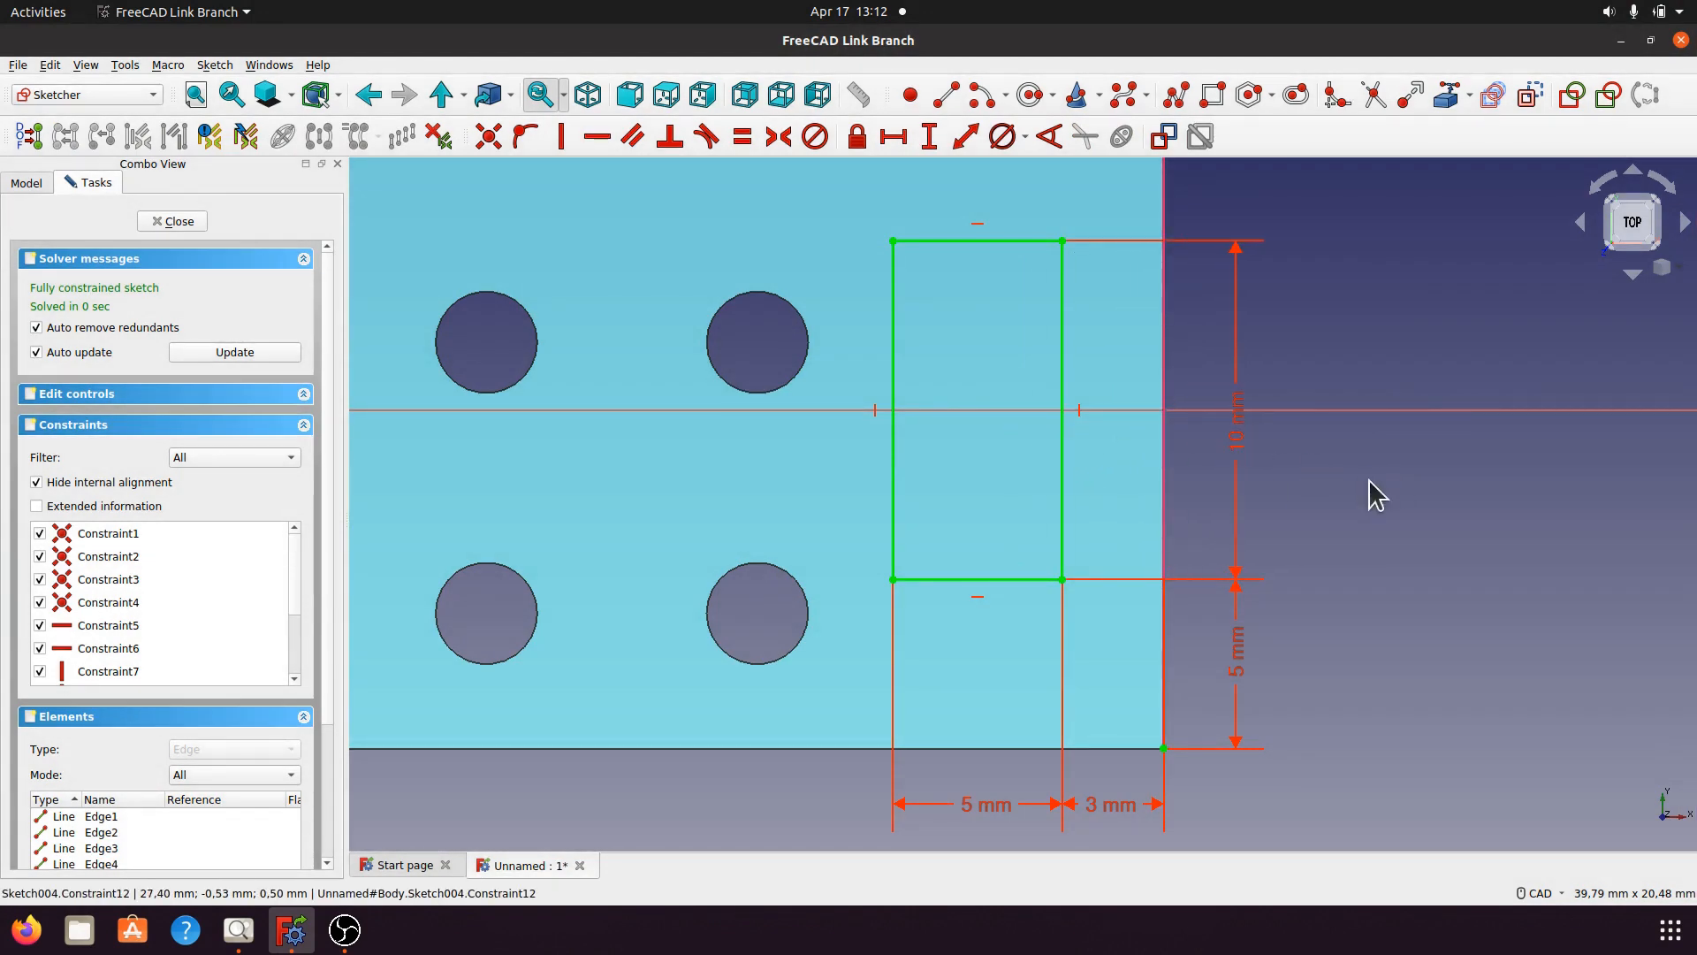
Check the corner rounding in the Practice 07 drawing and fillet all four corners of the rectangle.
click(238, 929)
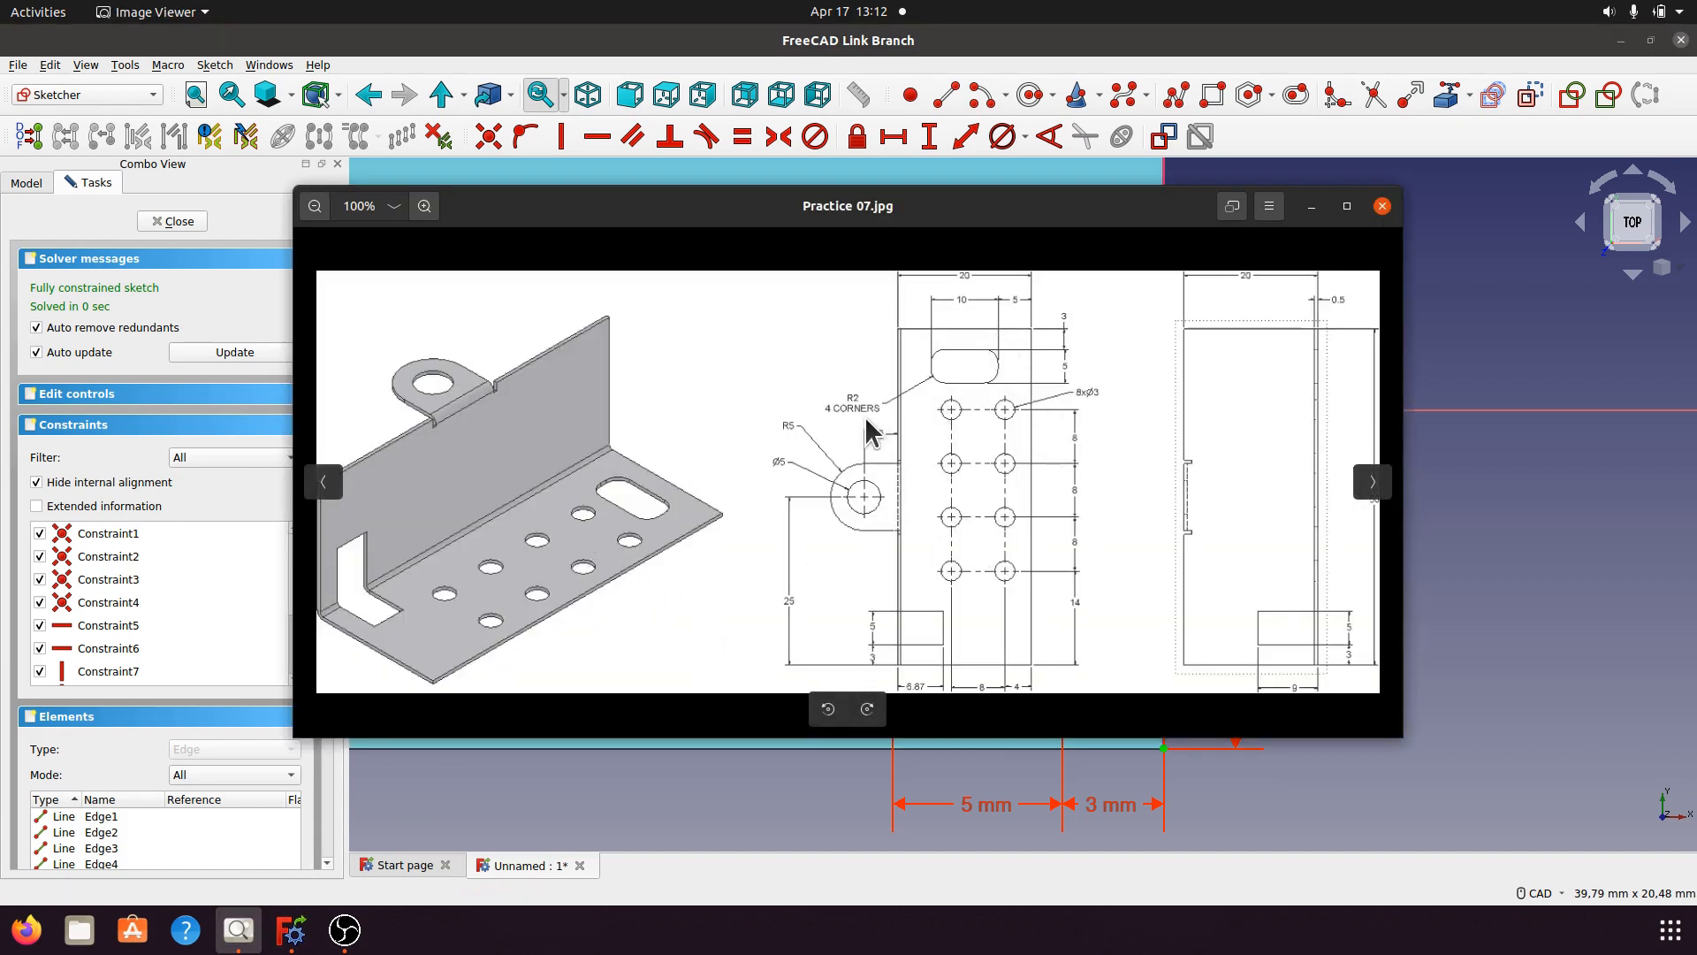
click(1312, 208)
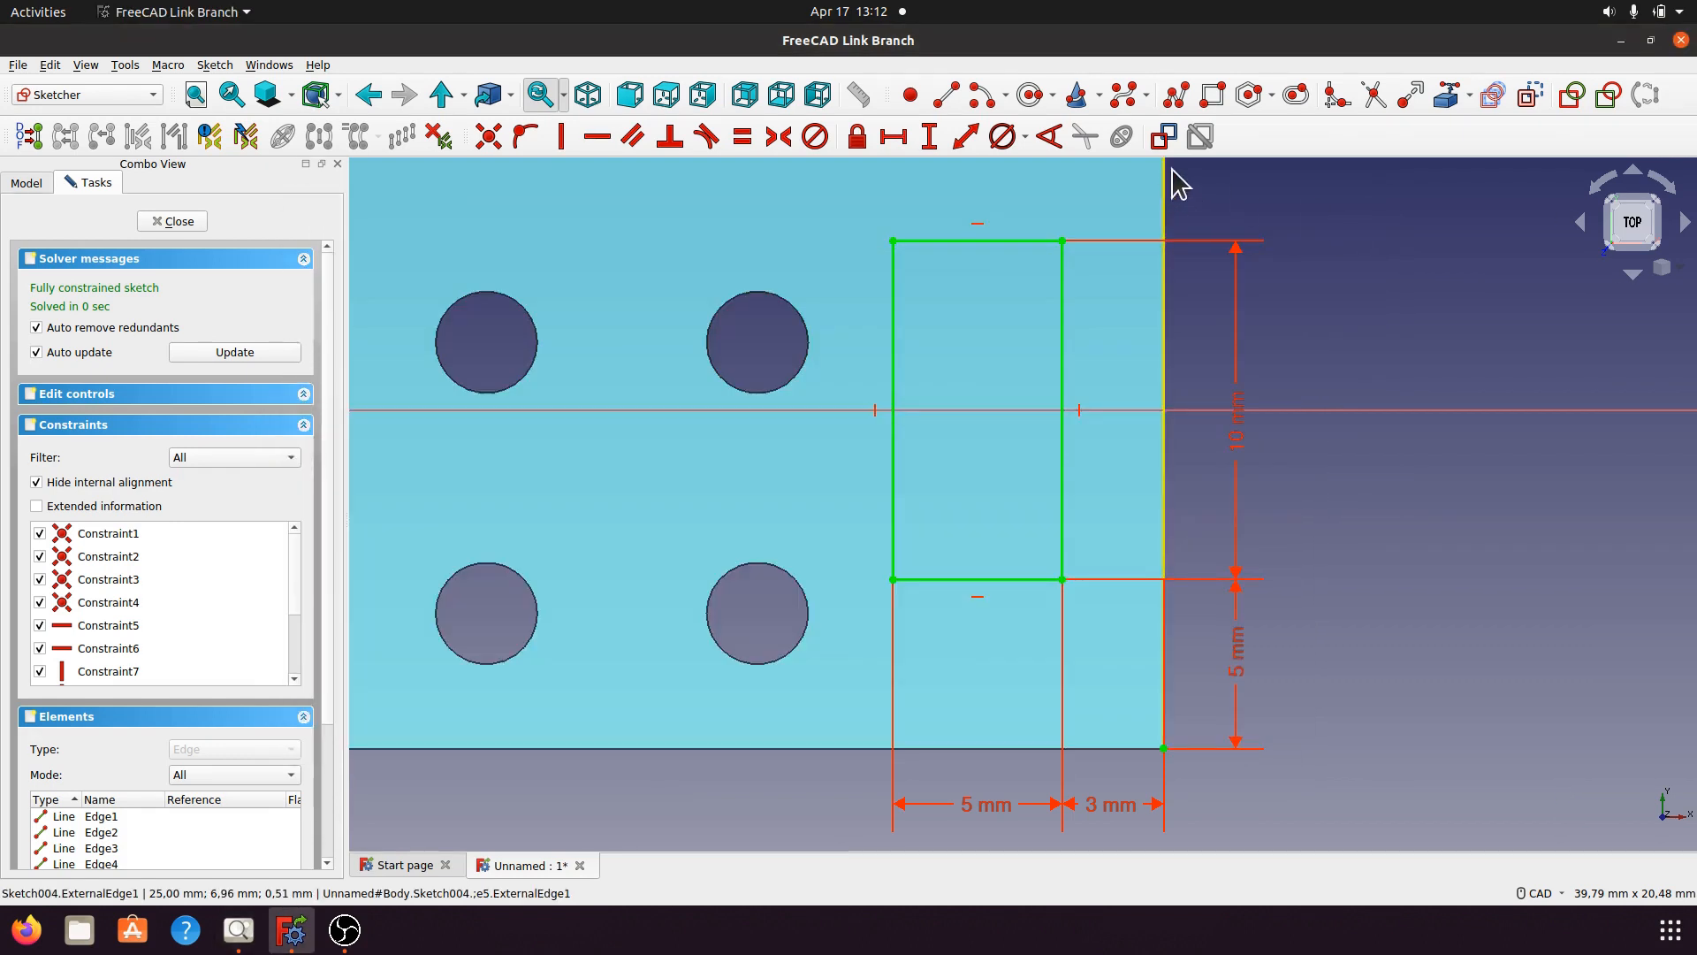
click(1338, 94)
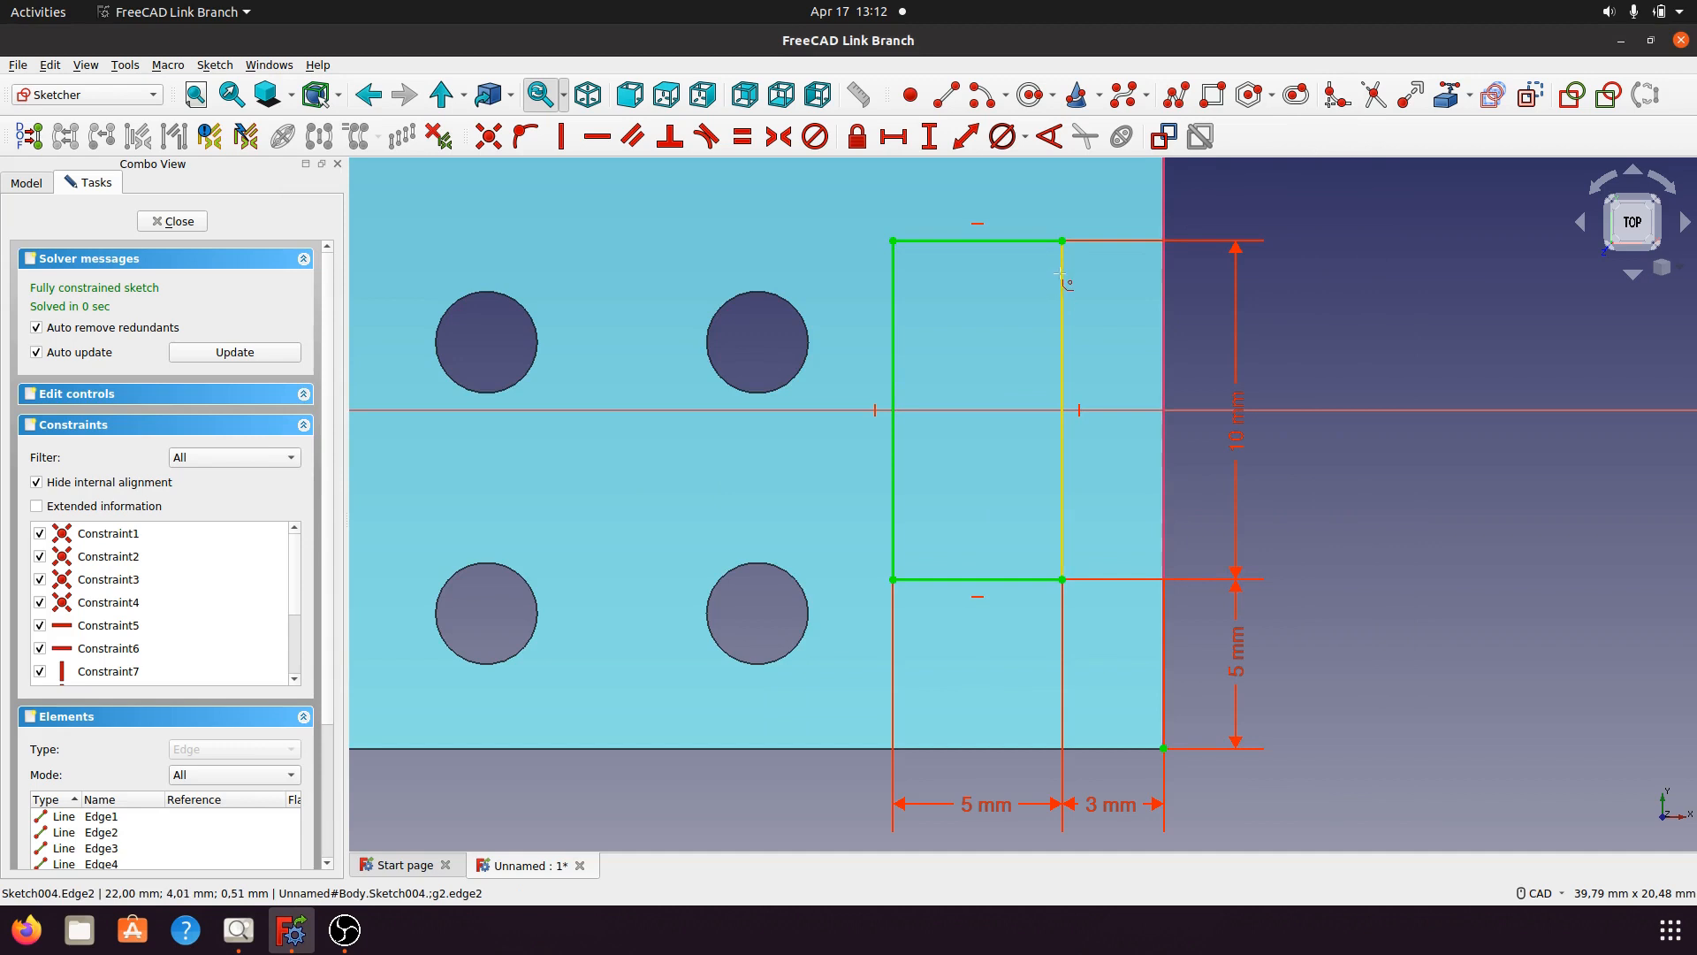
click(1062, 270)
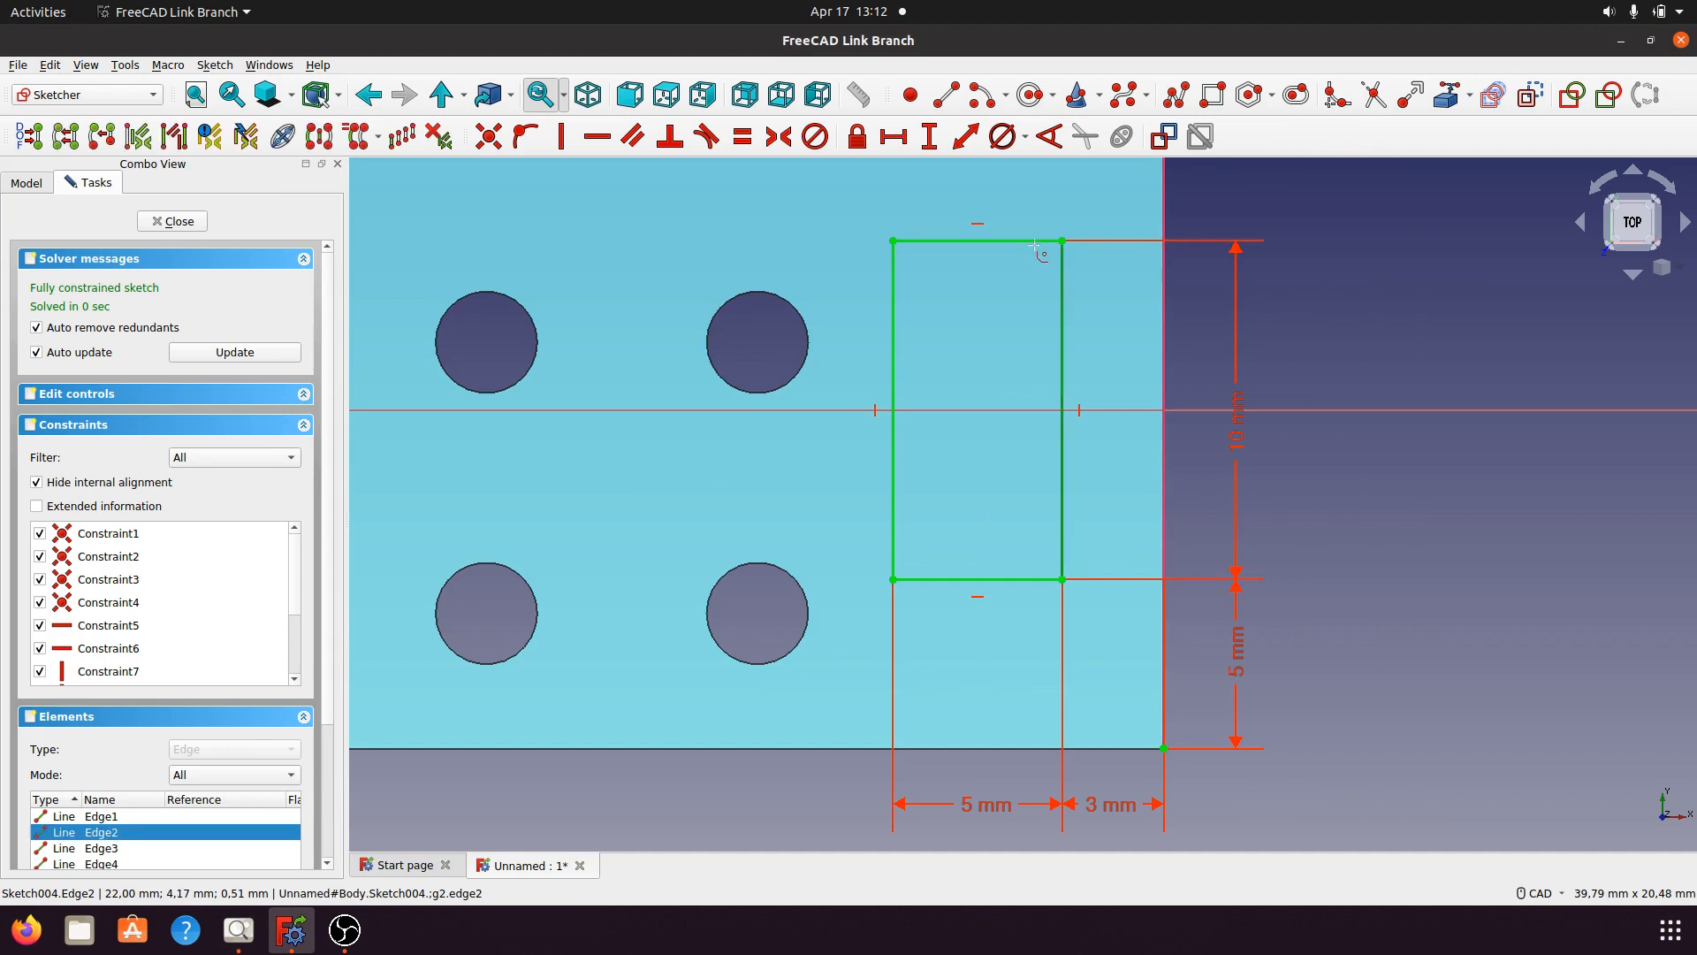
click(1037, 244)
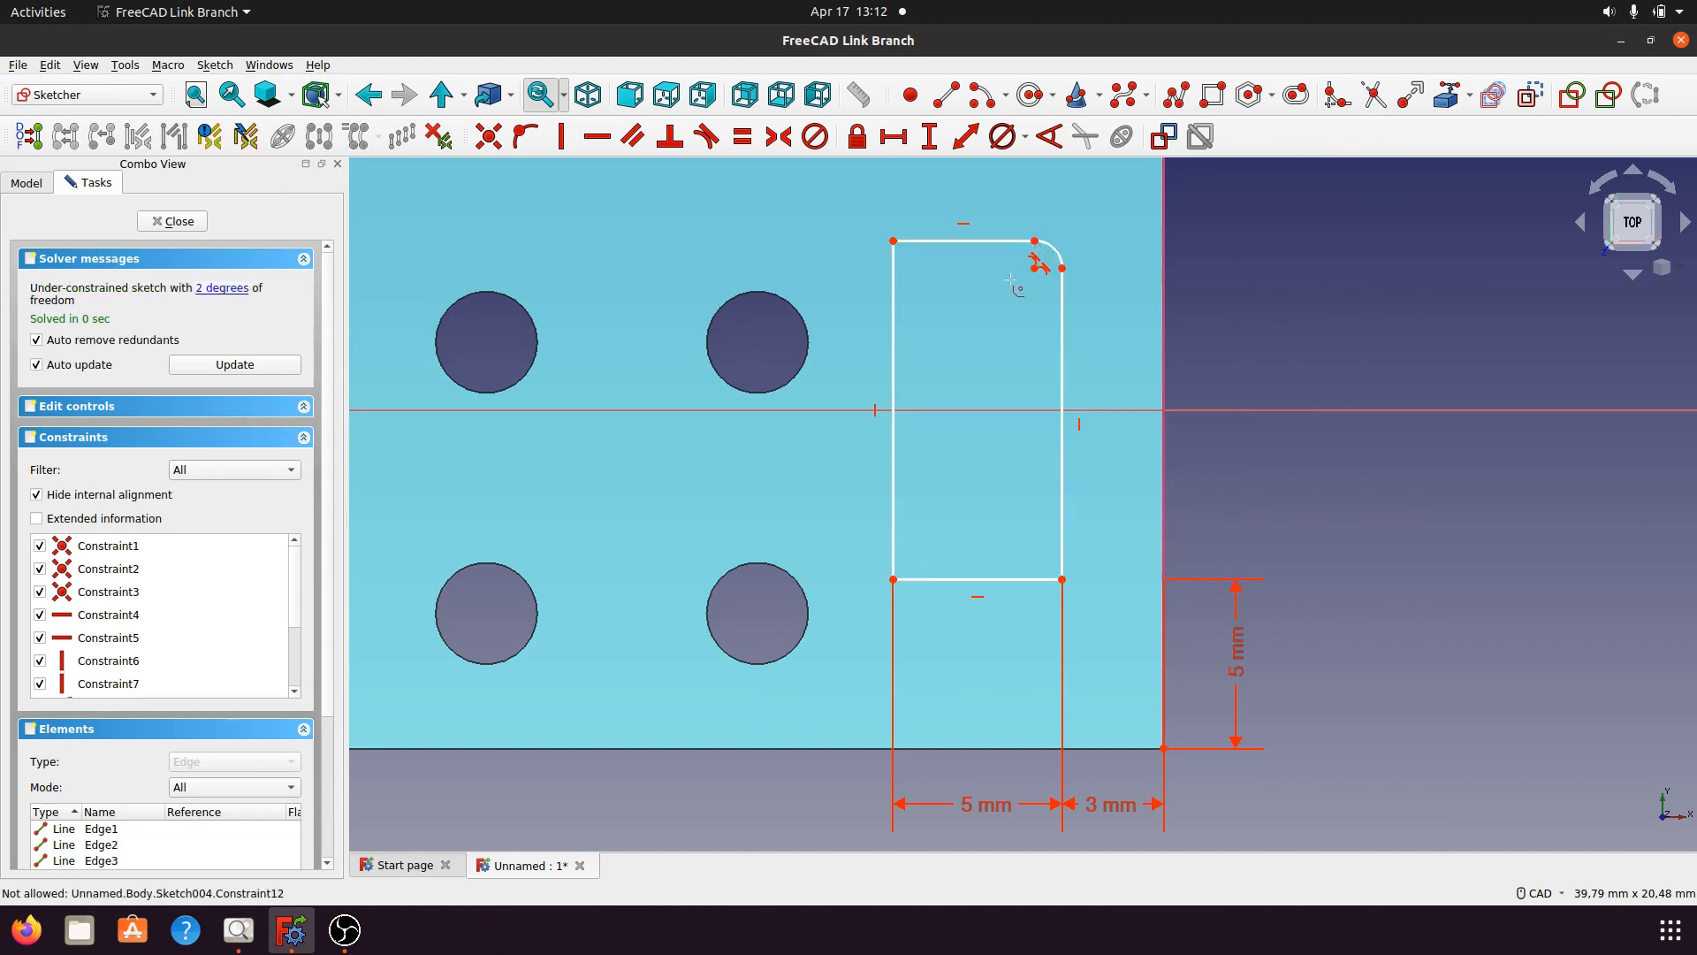
click(920, 241)
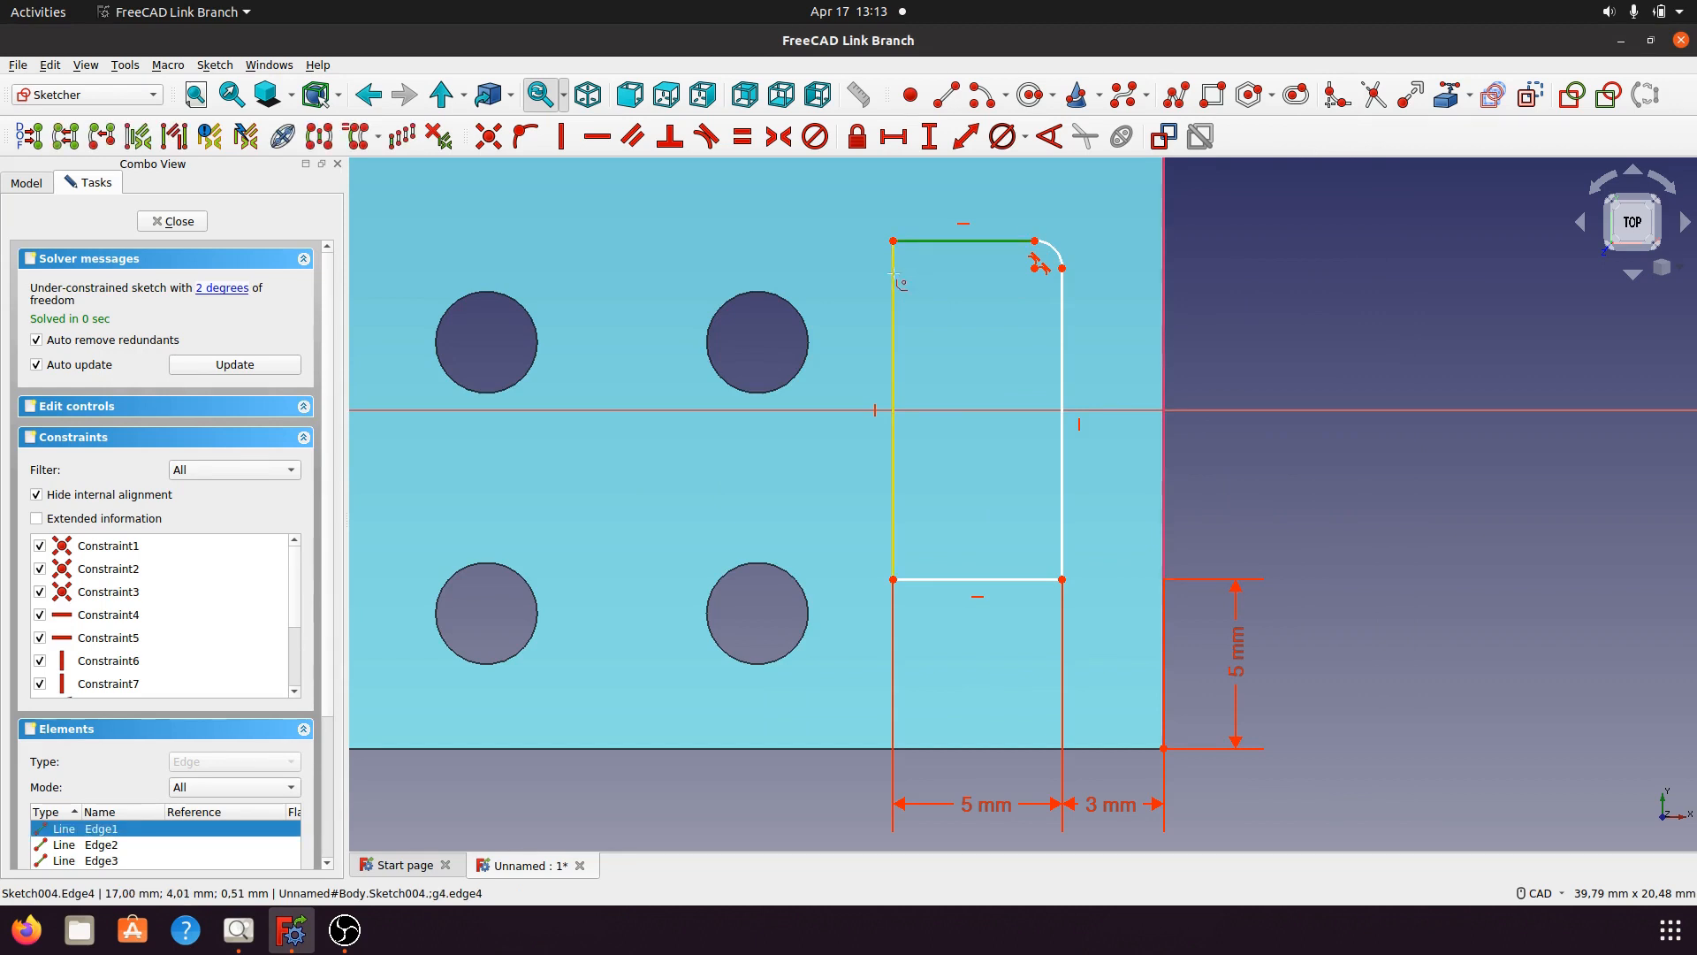
click(895, 310)
click(920, 580)
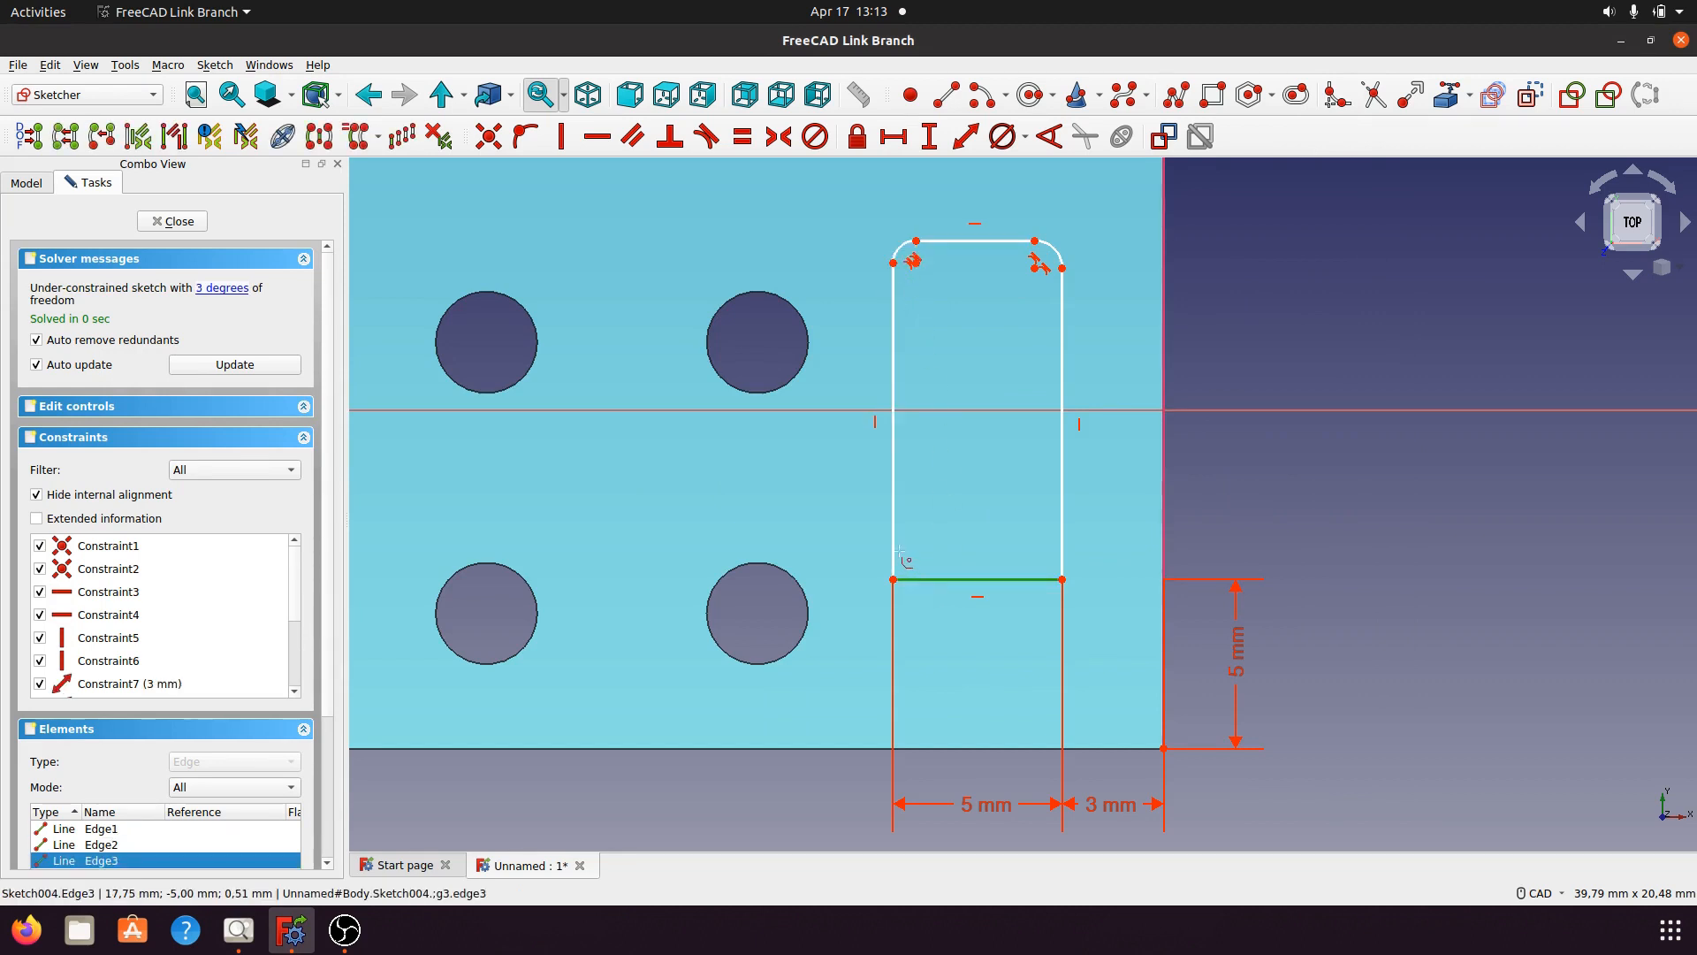
click(895, 557)
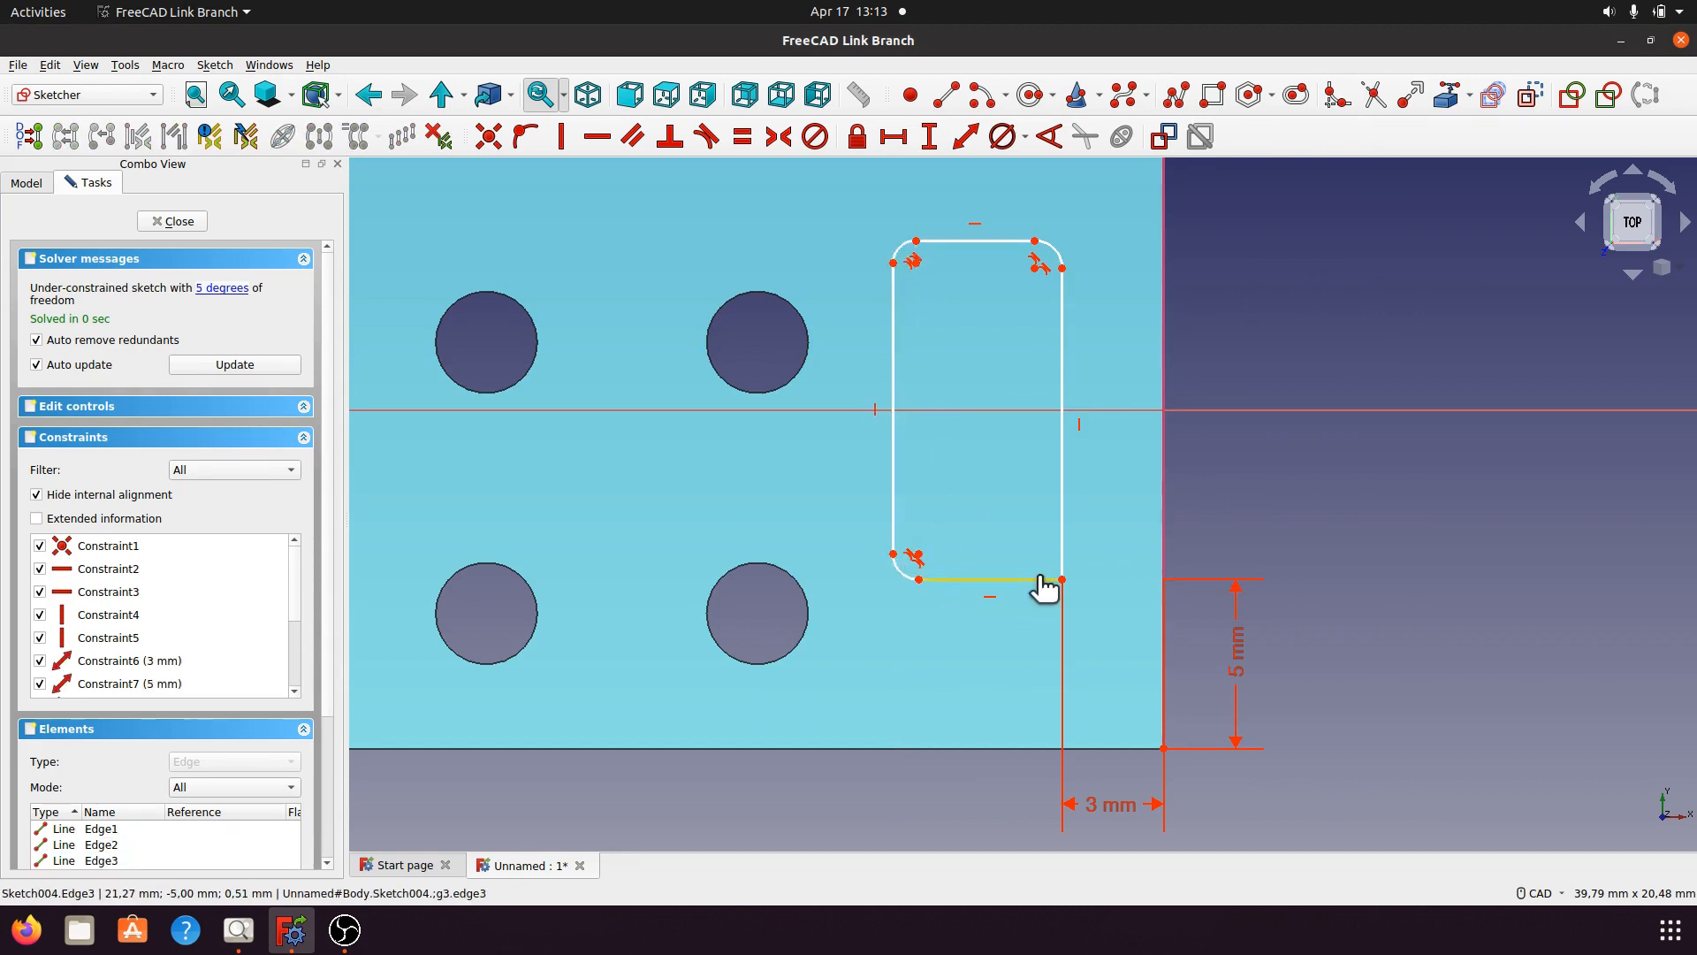
click(1042, 579)
click(1062, 555)
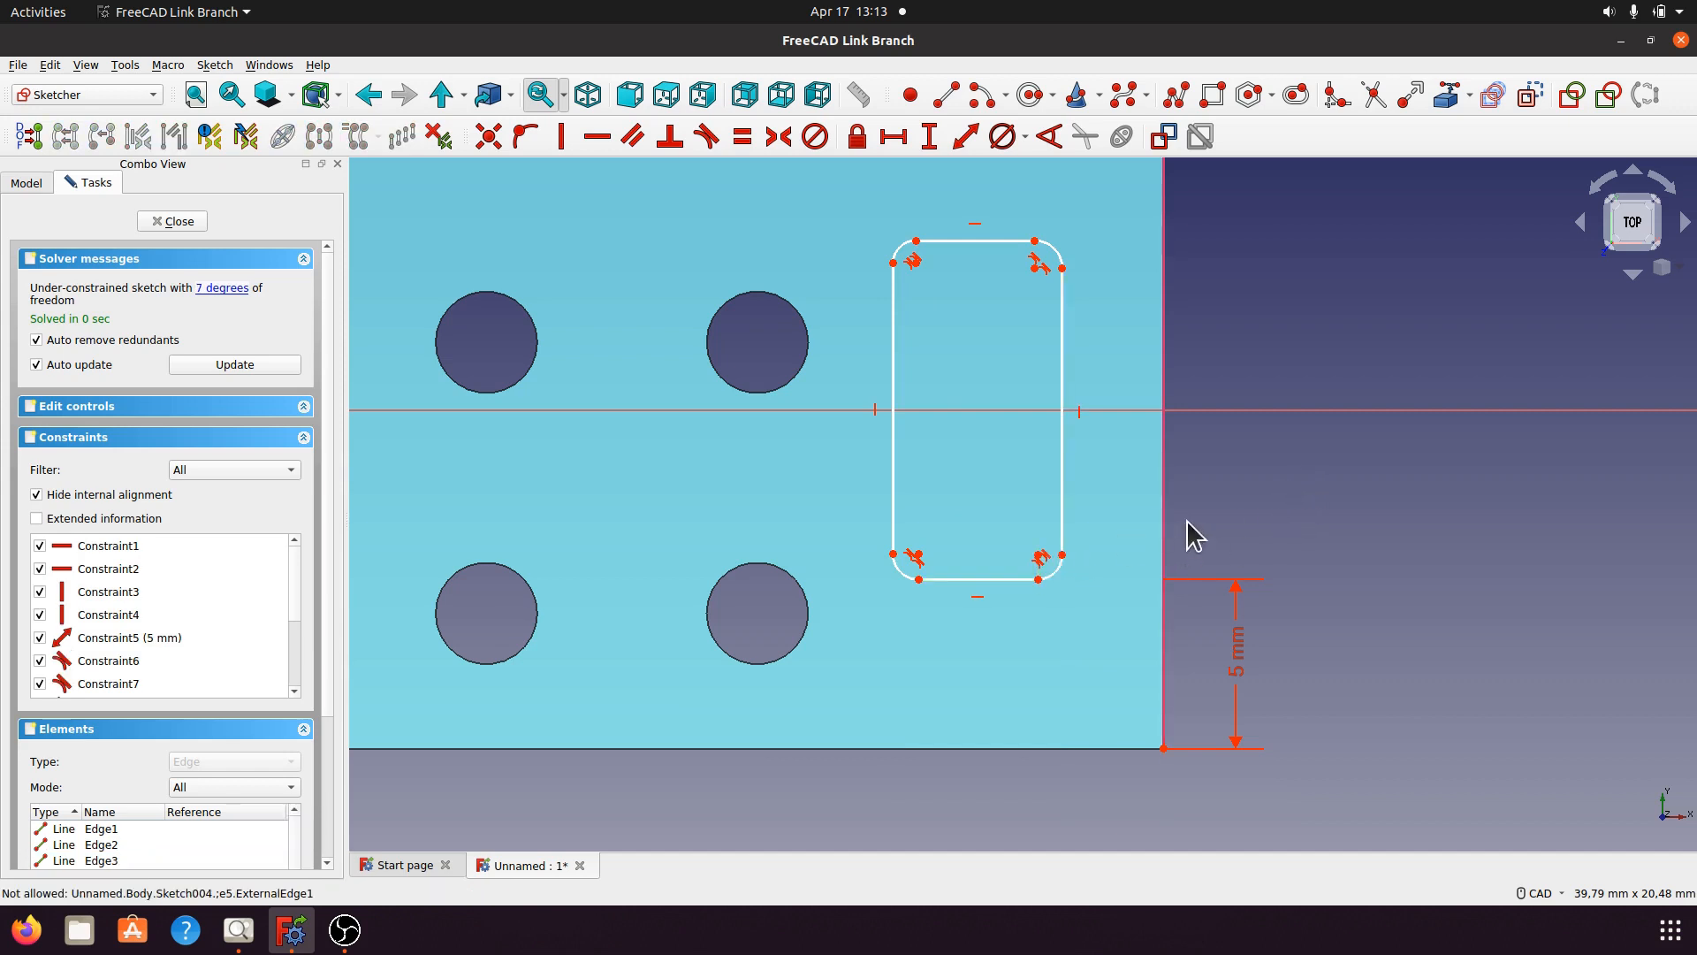
Constrain the radius of all four corner arcs together to 2 mm.
click(1053, 573)
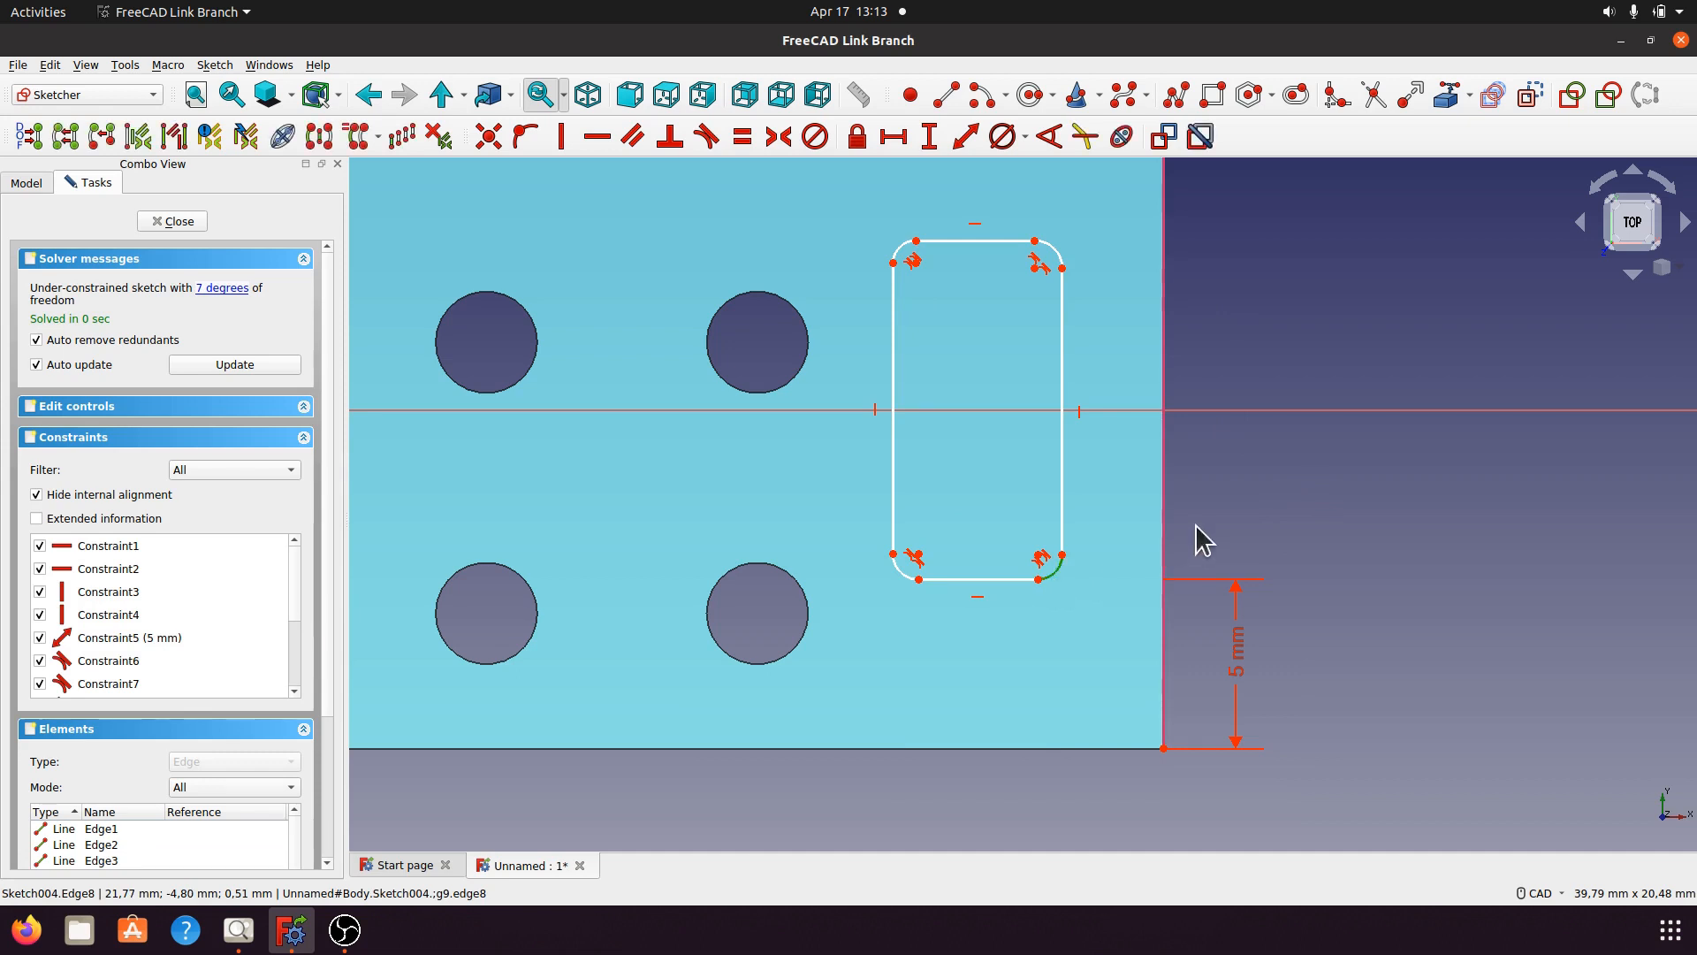
click(900, 572)
click(1053, 251)
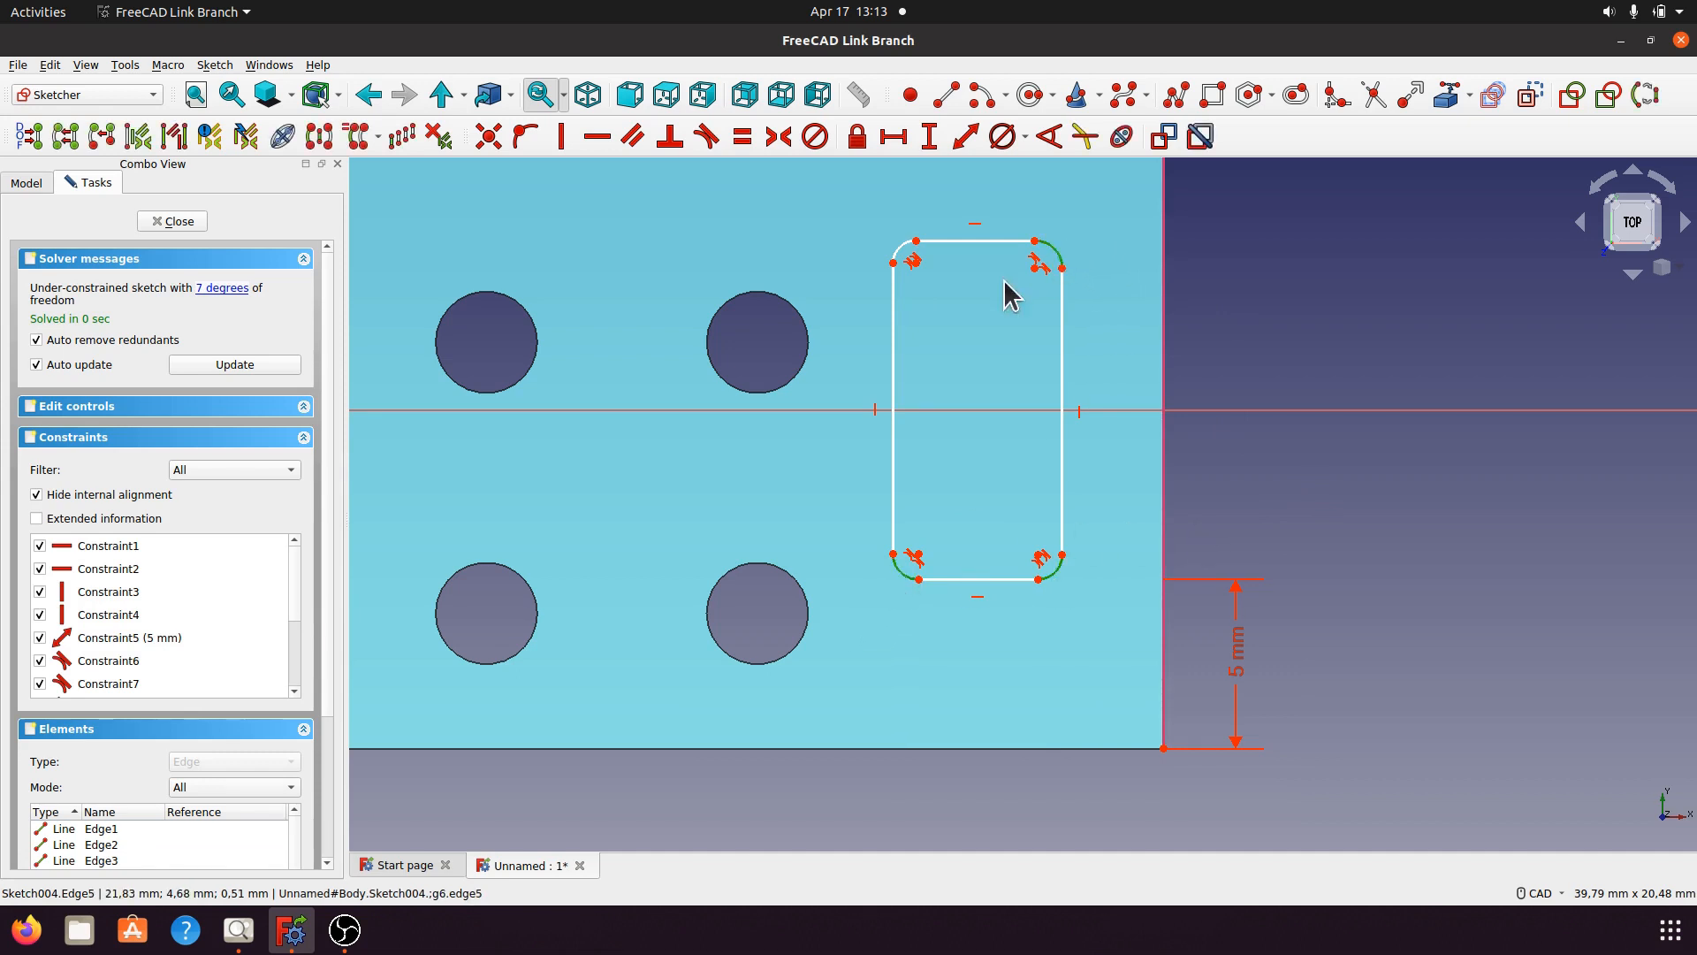
click(900, 250)
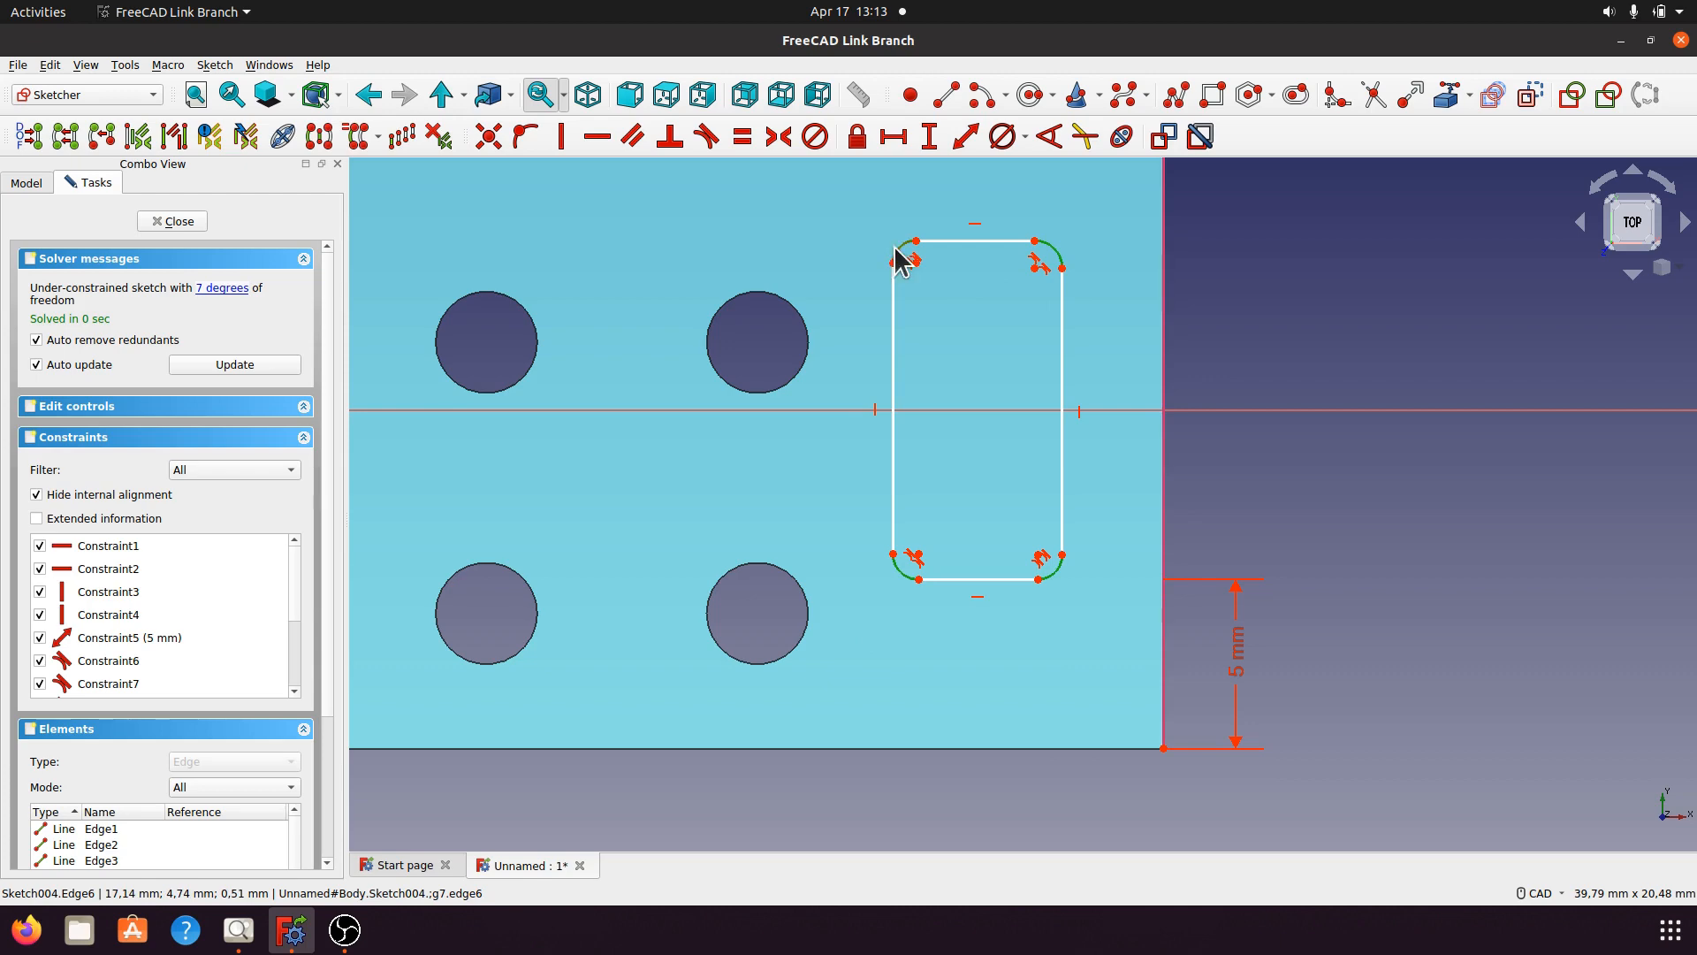
click(1023, 137)
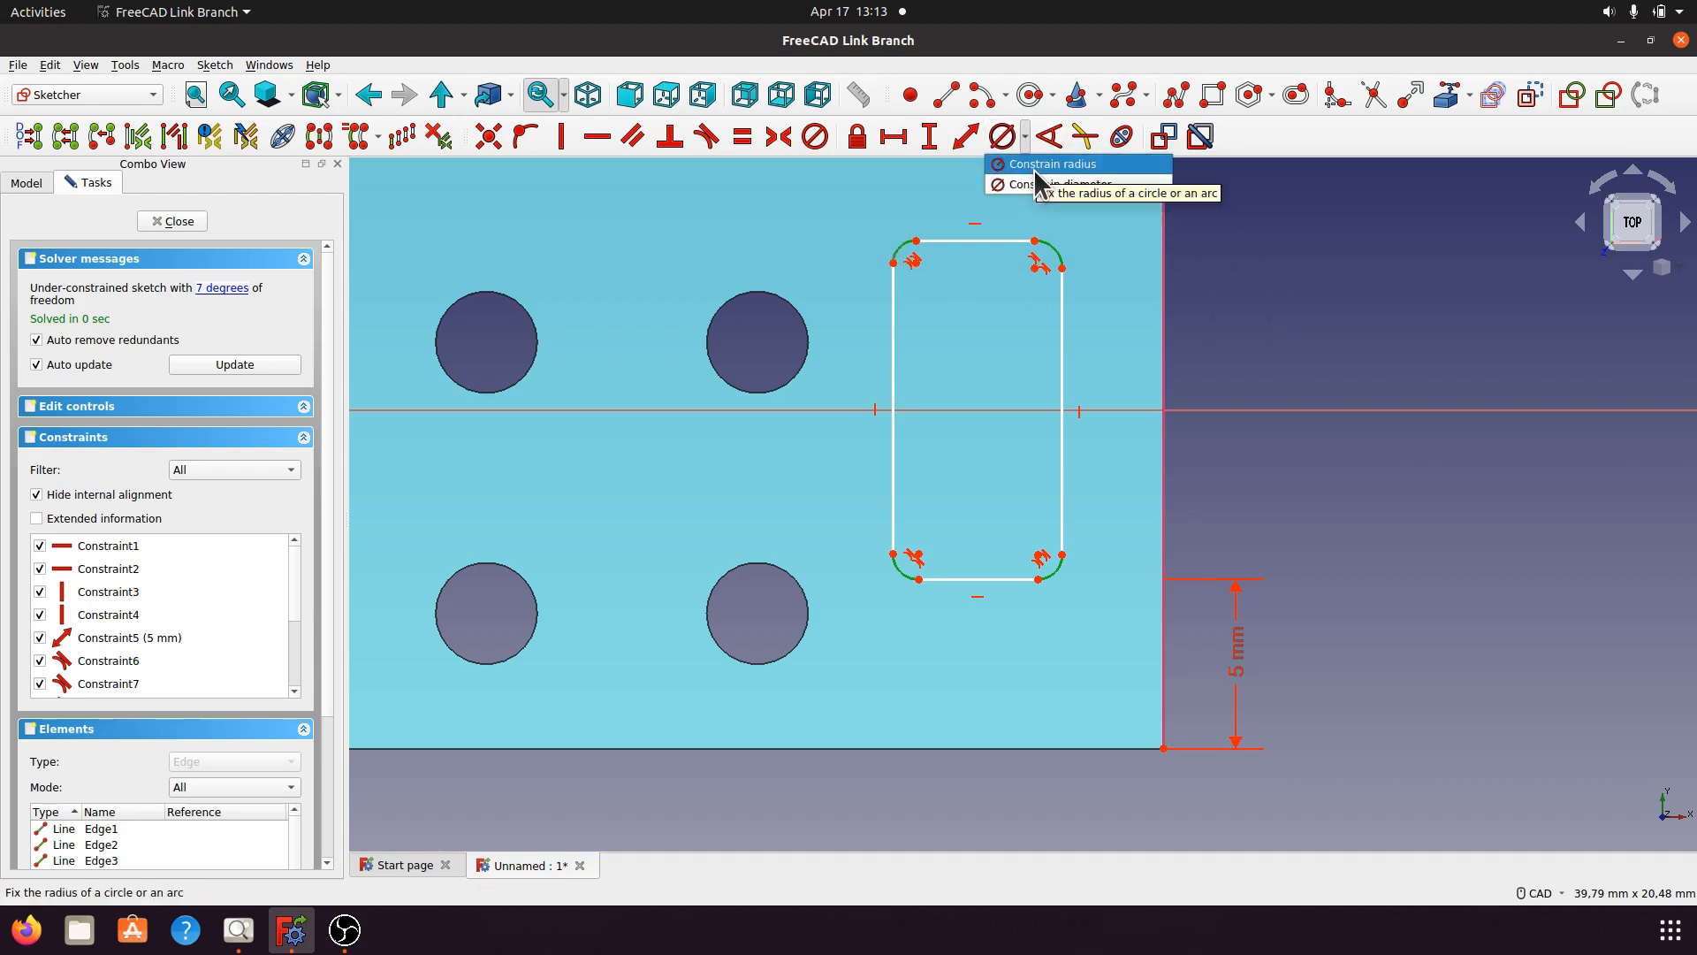
click(1038, 164)
click(1015, 505)
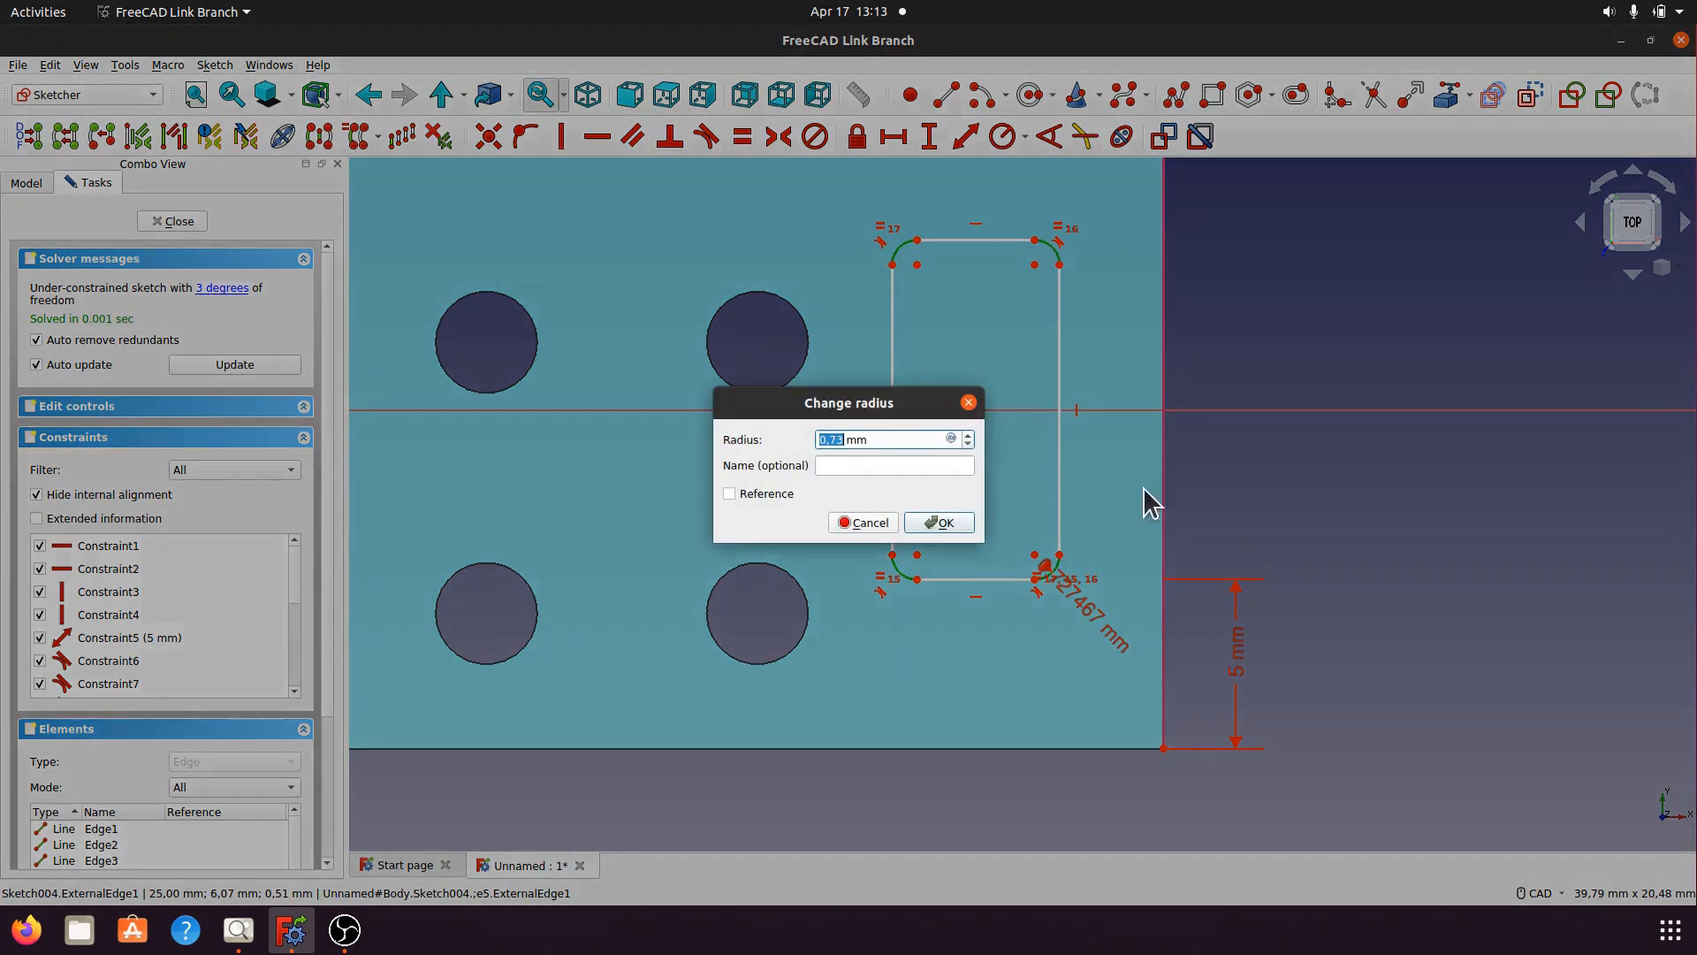
text(2)
click(952, 521)
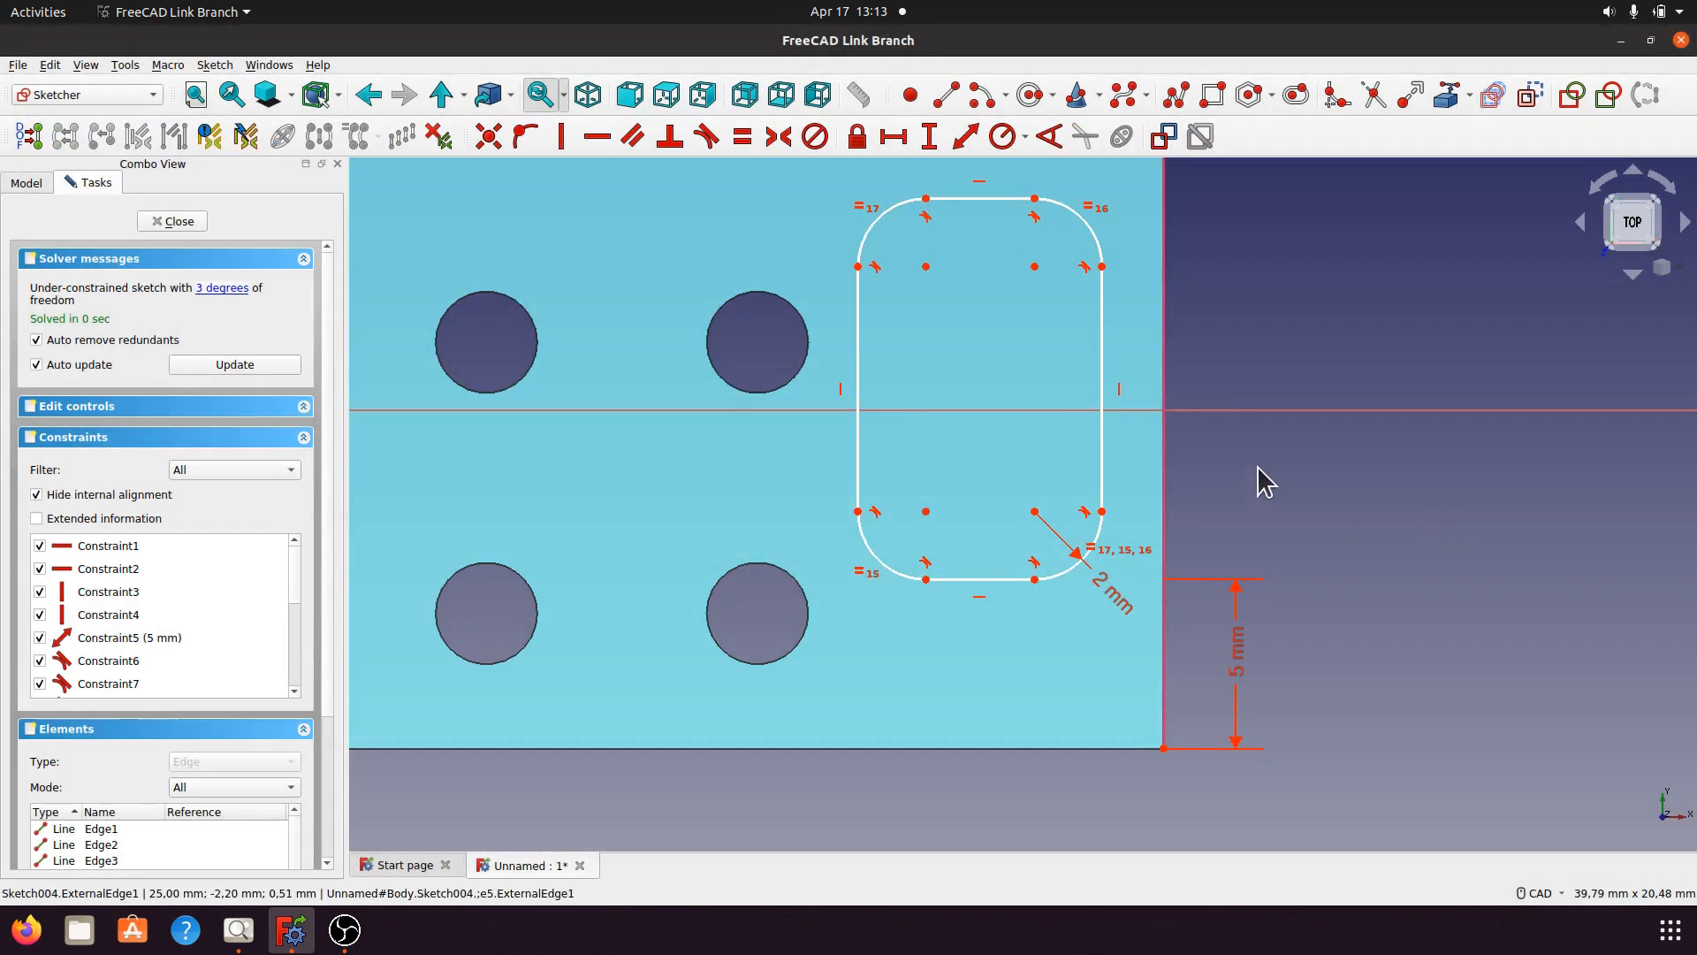
Constrain the slot's vertical edge nearest the flange's end to 3 mm from the flange's outer corner.
click(1101, 444)
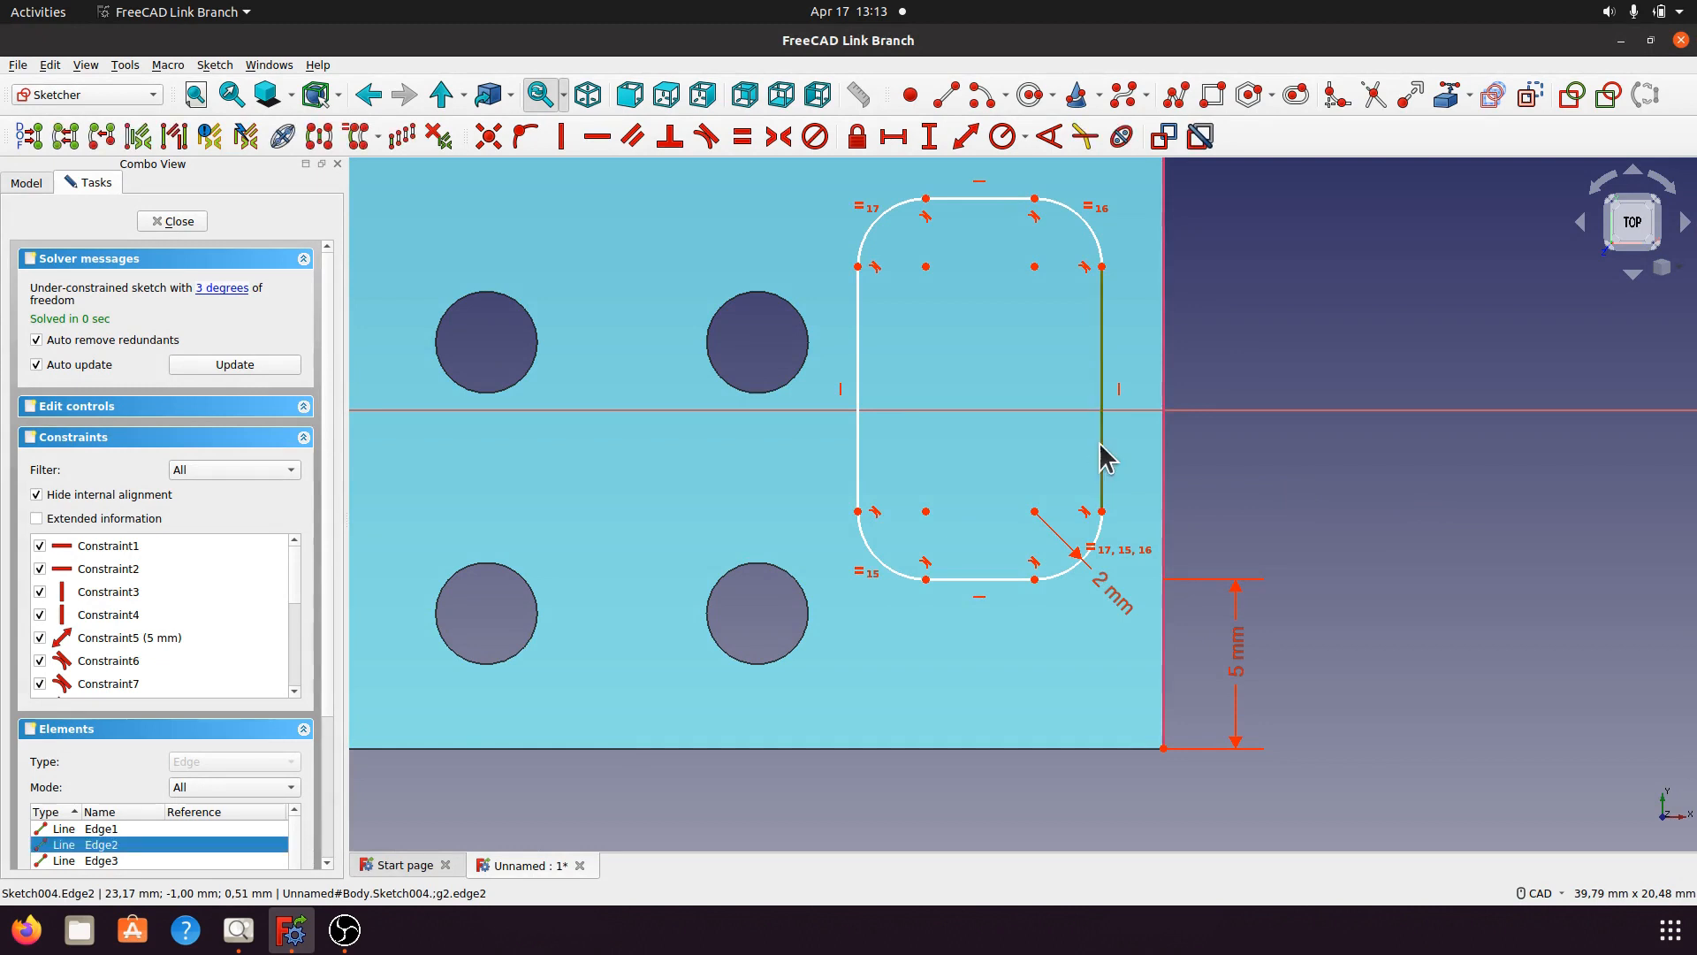
click(1164, 749)
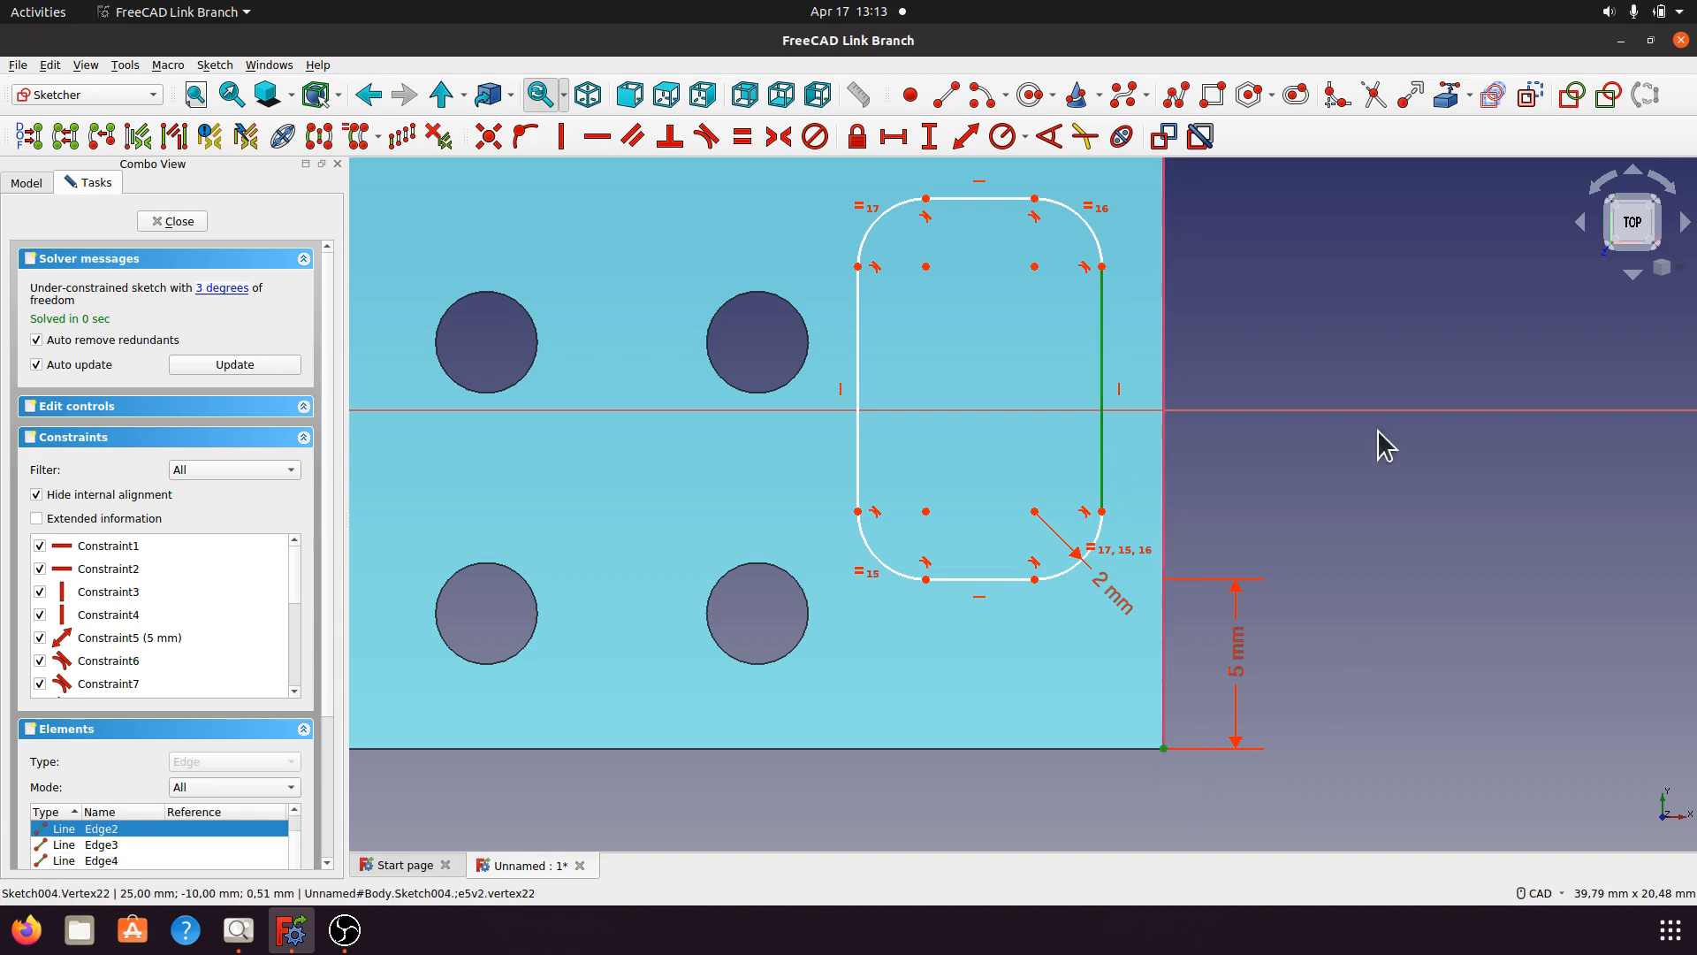
click(965, 136)
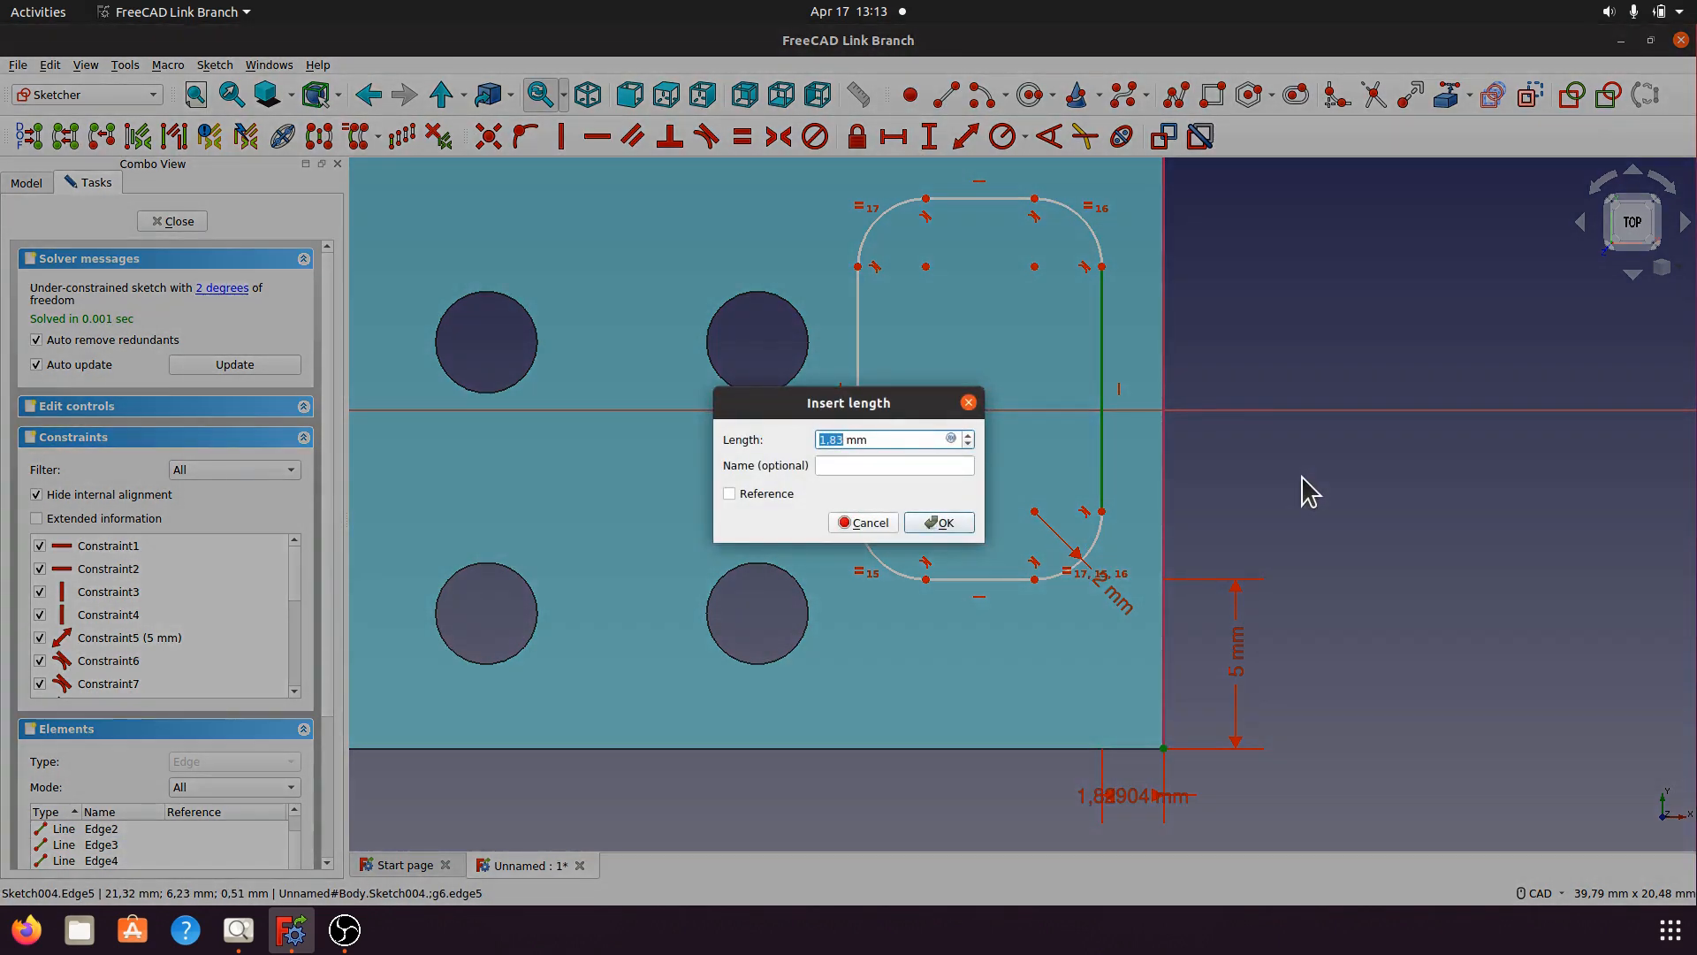
text(3)
click(950, 523)
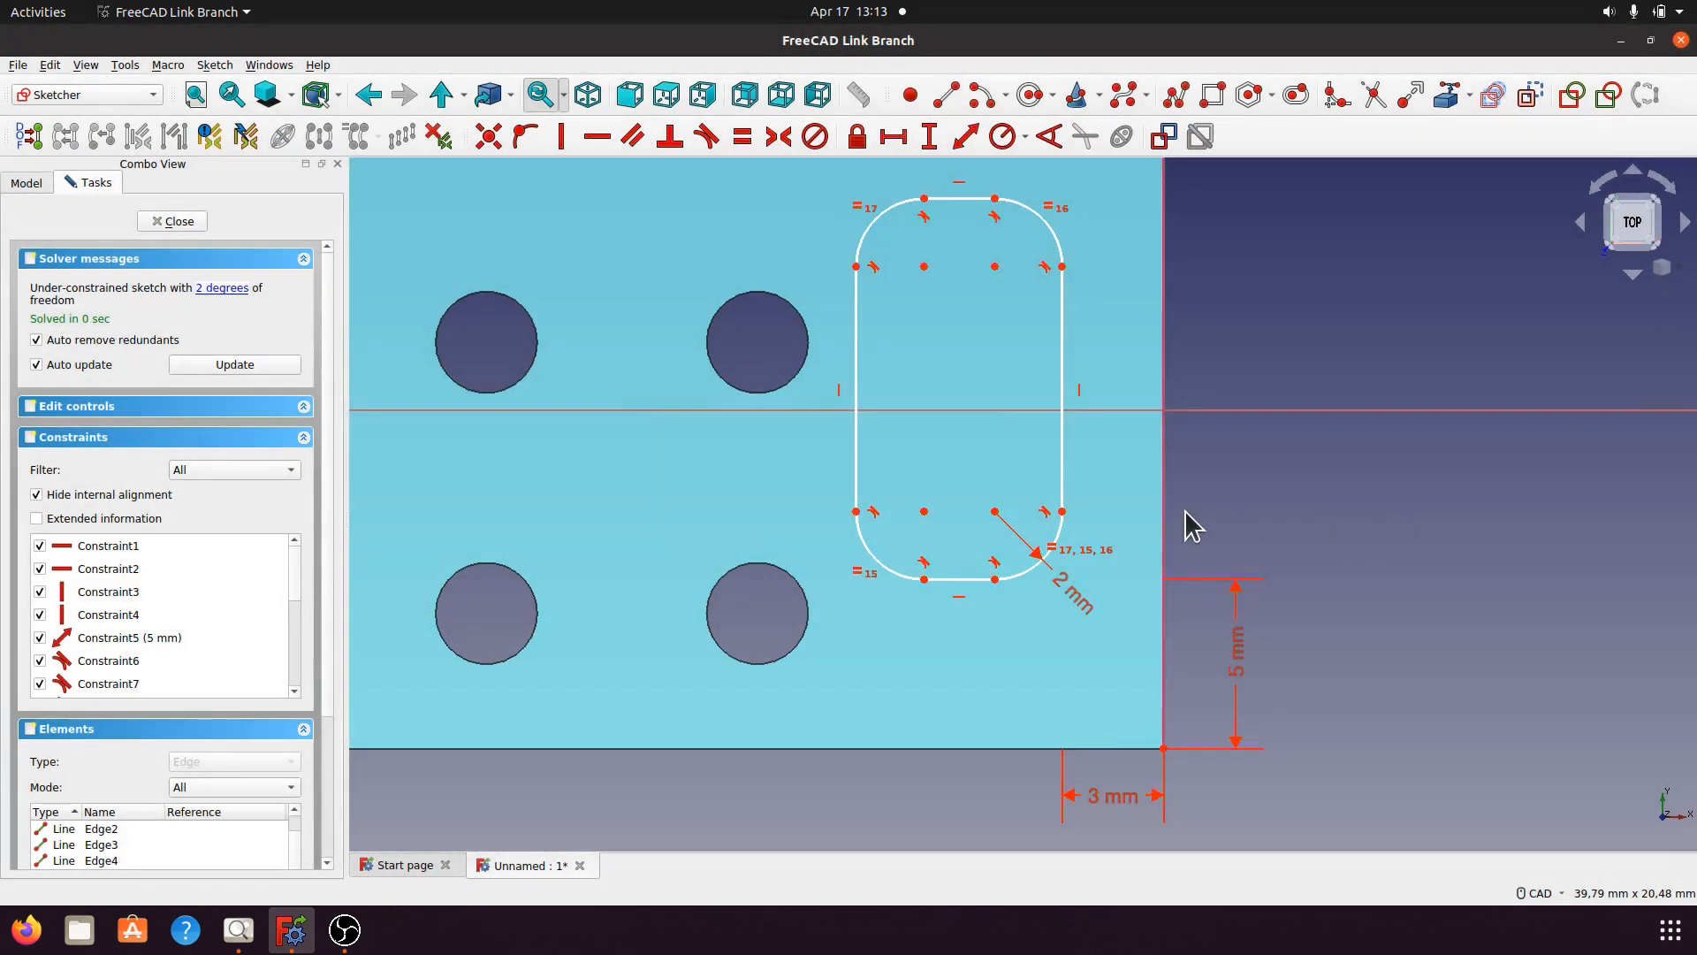
Constrain the slot's horizontal width to 5 mm between the upper endpoints of its two lower corner arcs.
click(1062, 513)
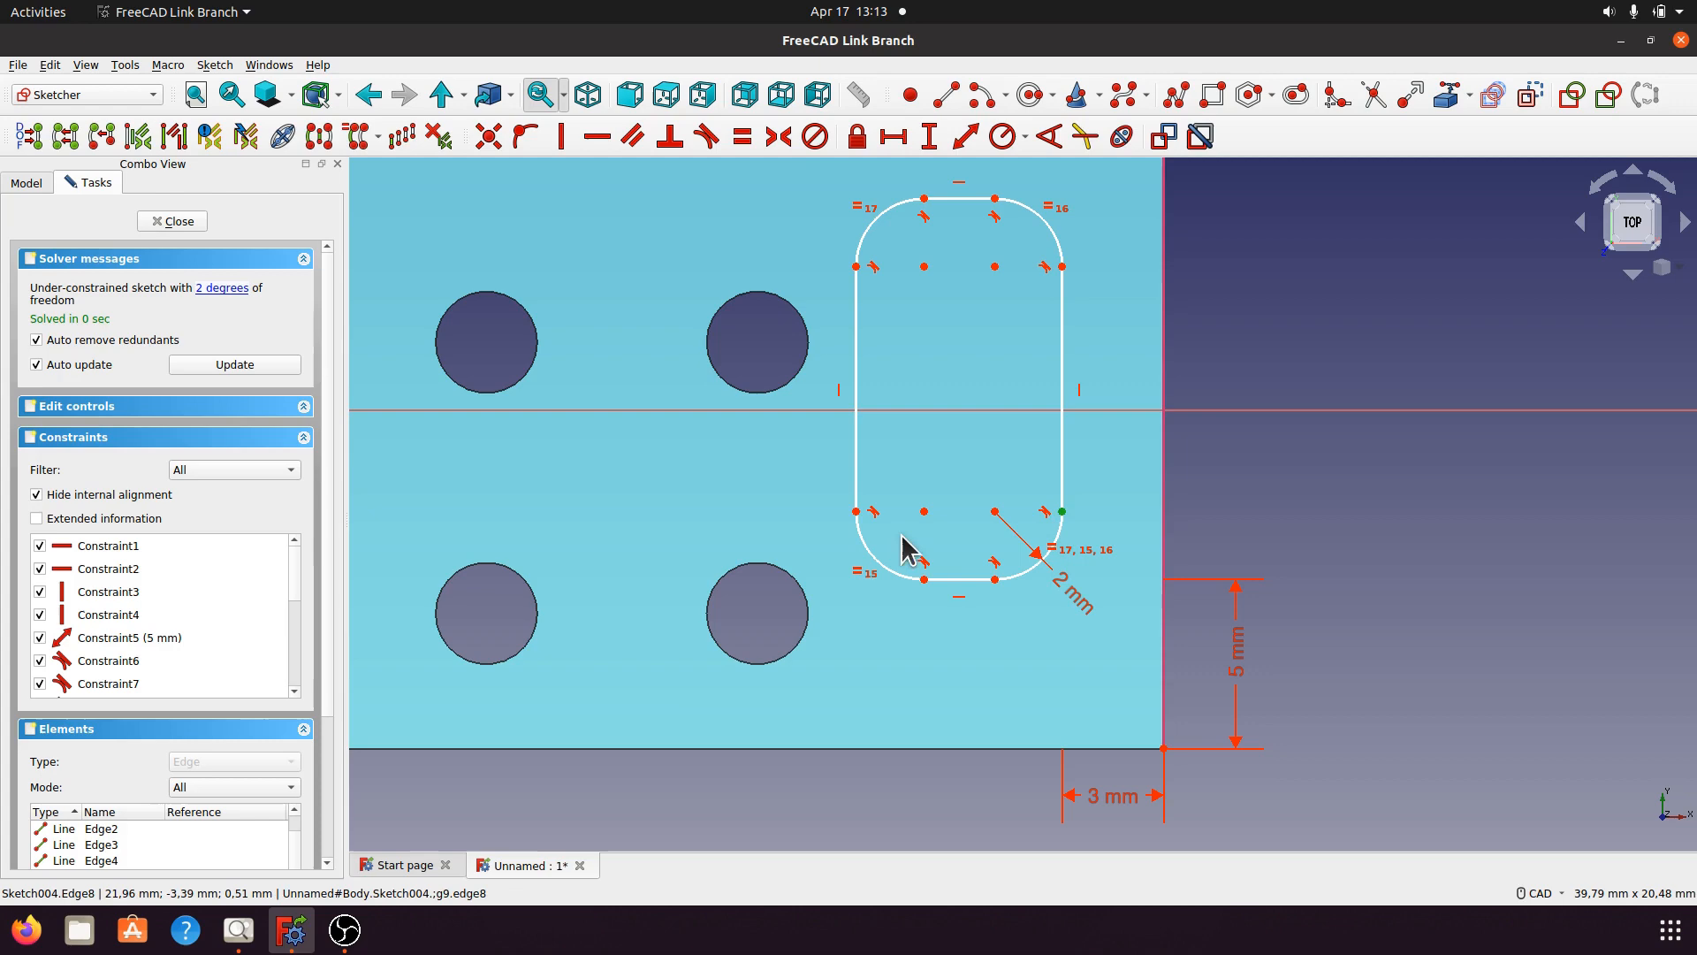
click(856, 512)
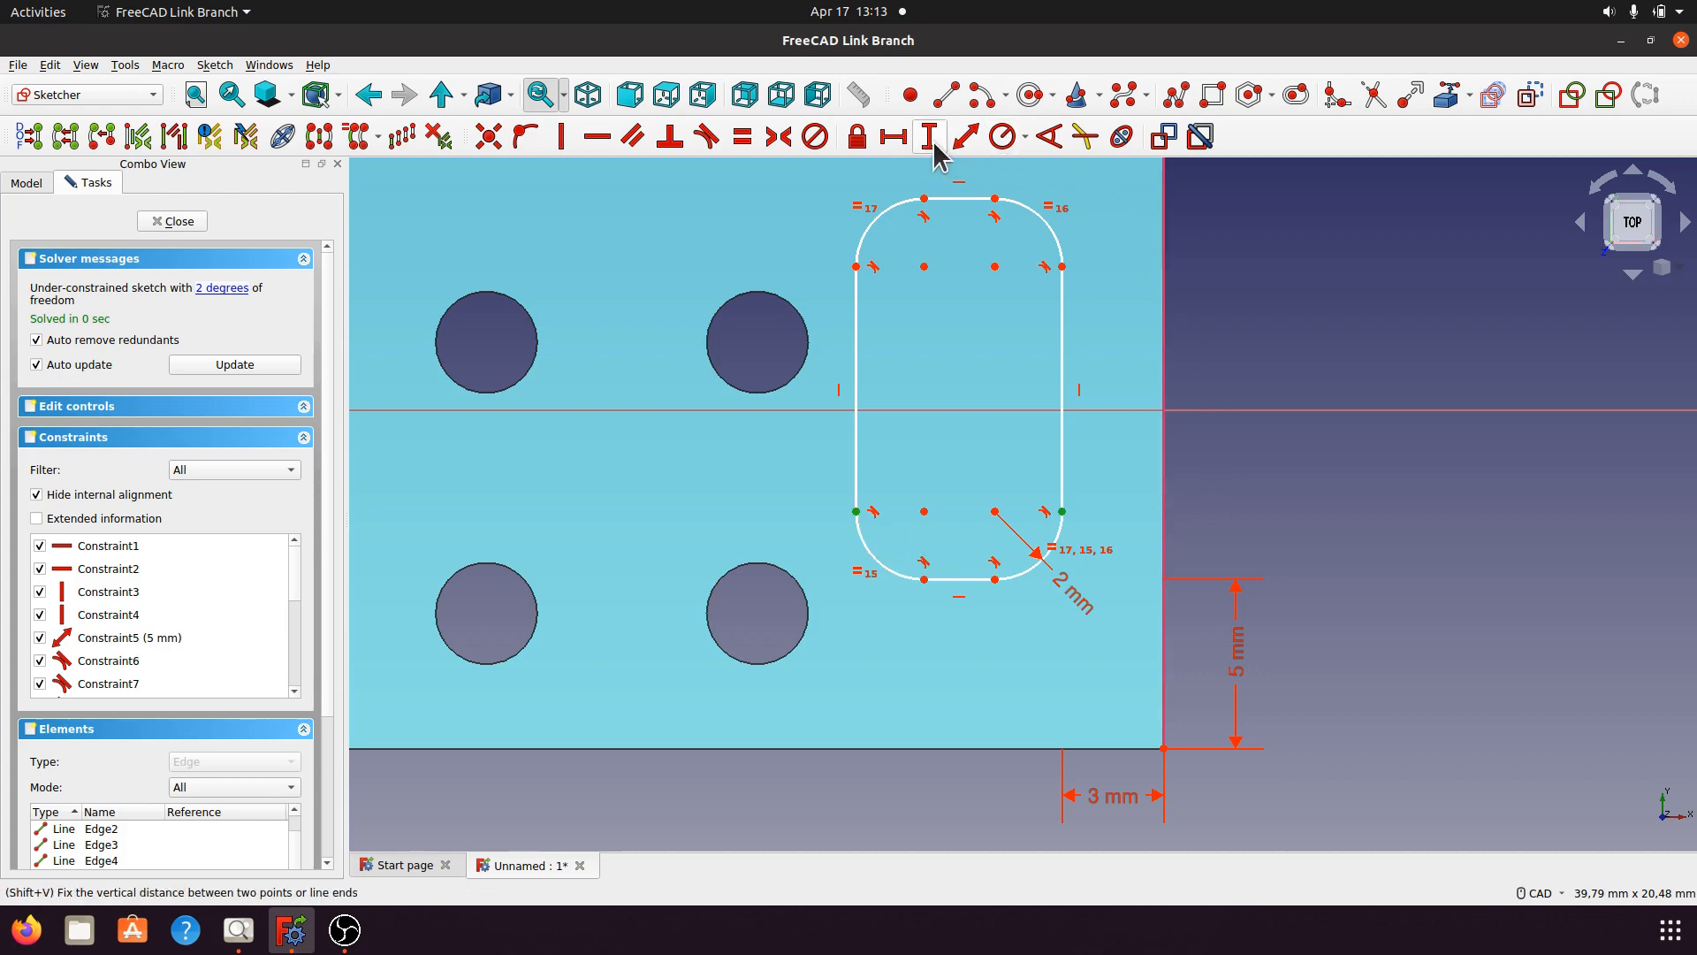
click(894, 137)
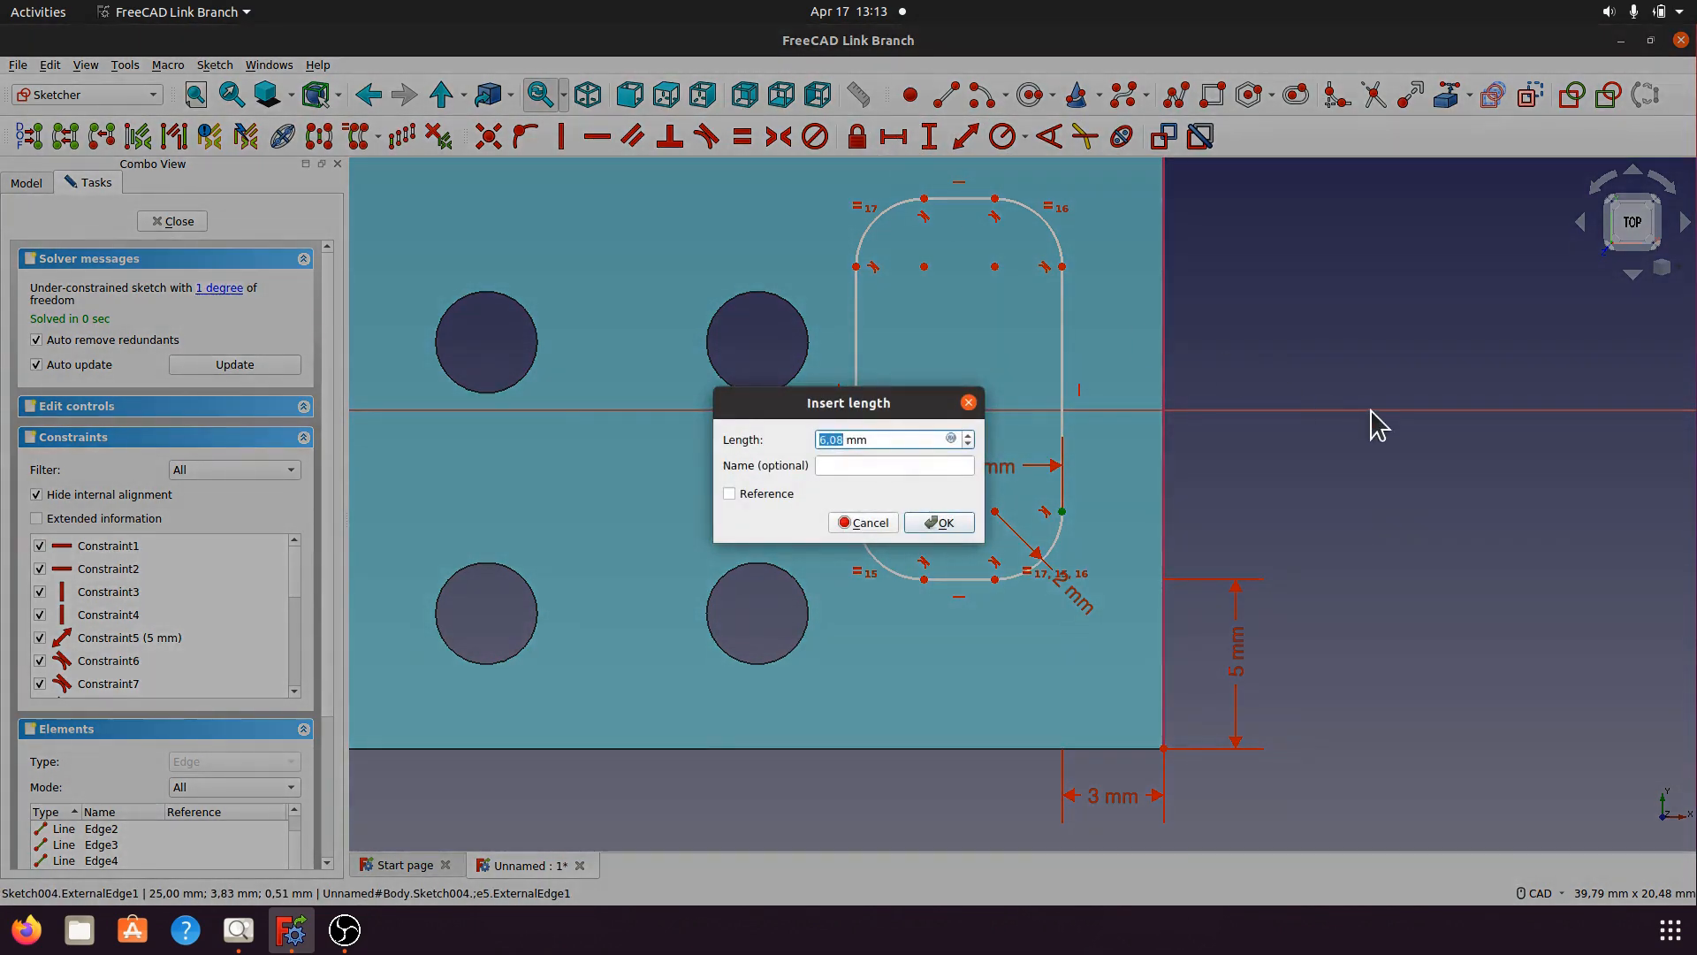
text(5)
click(942, 524)
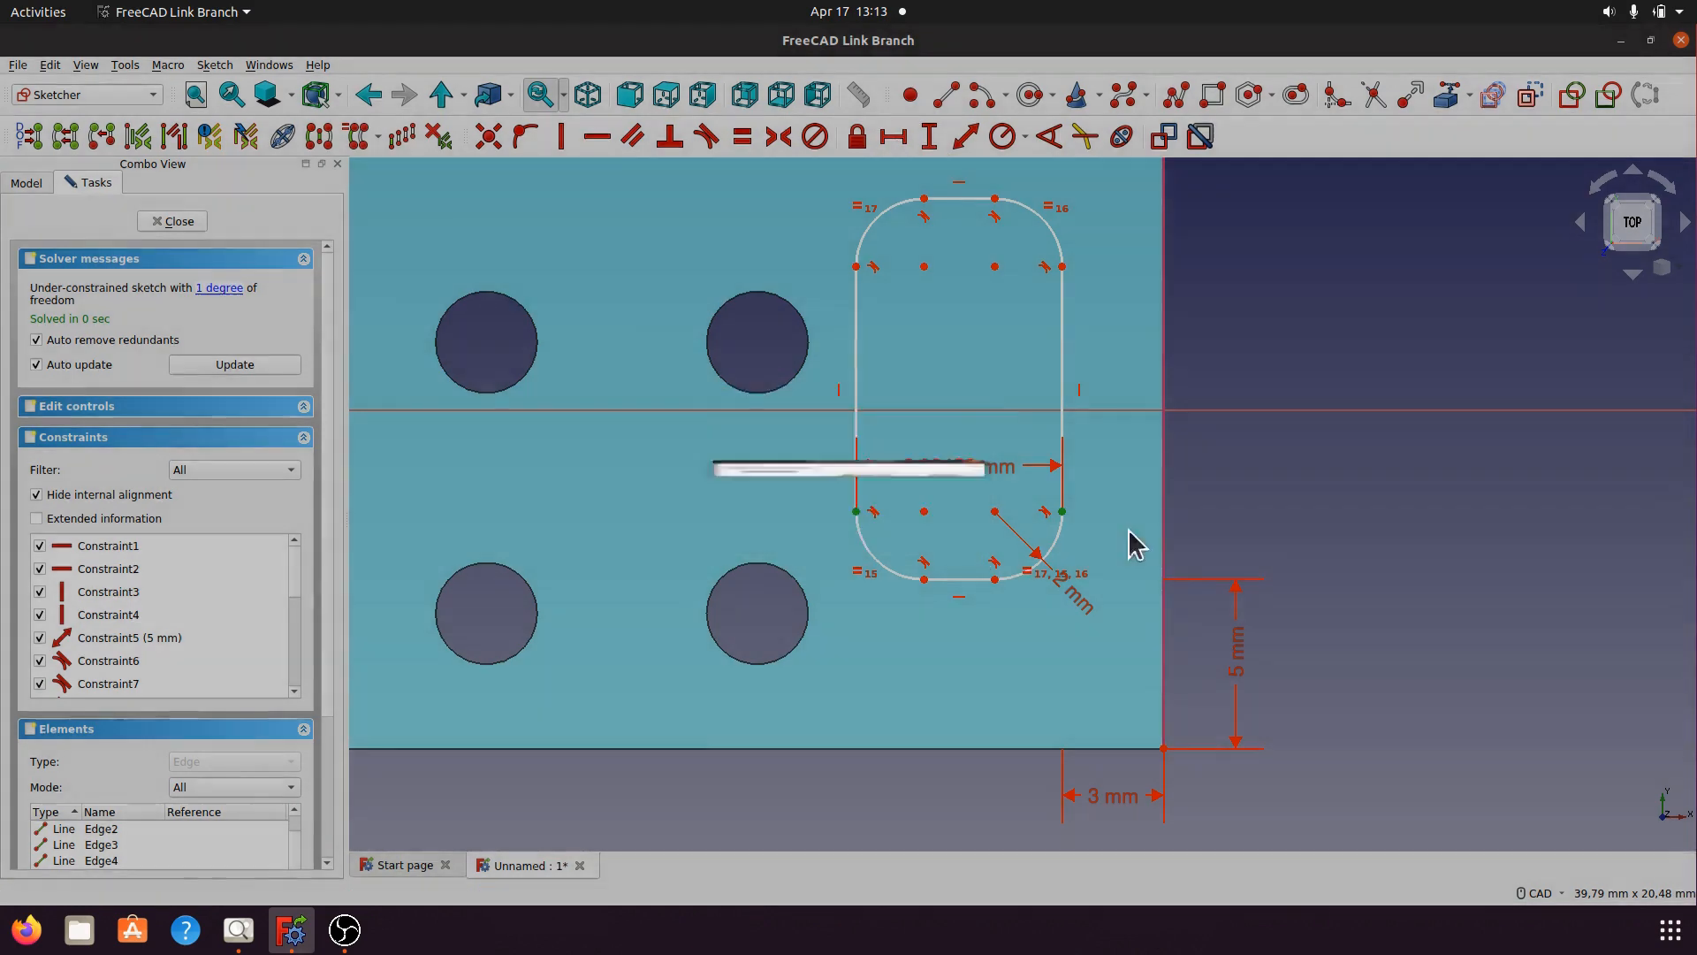
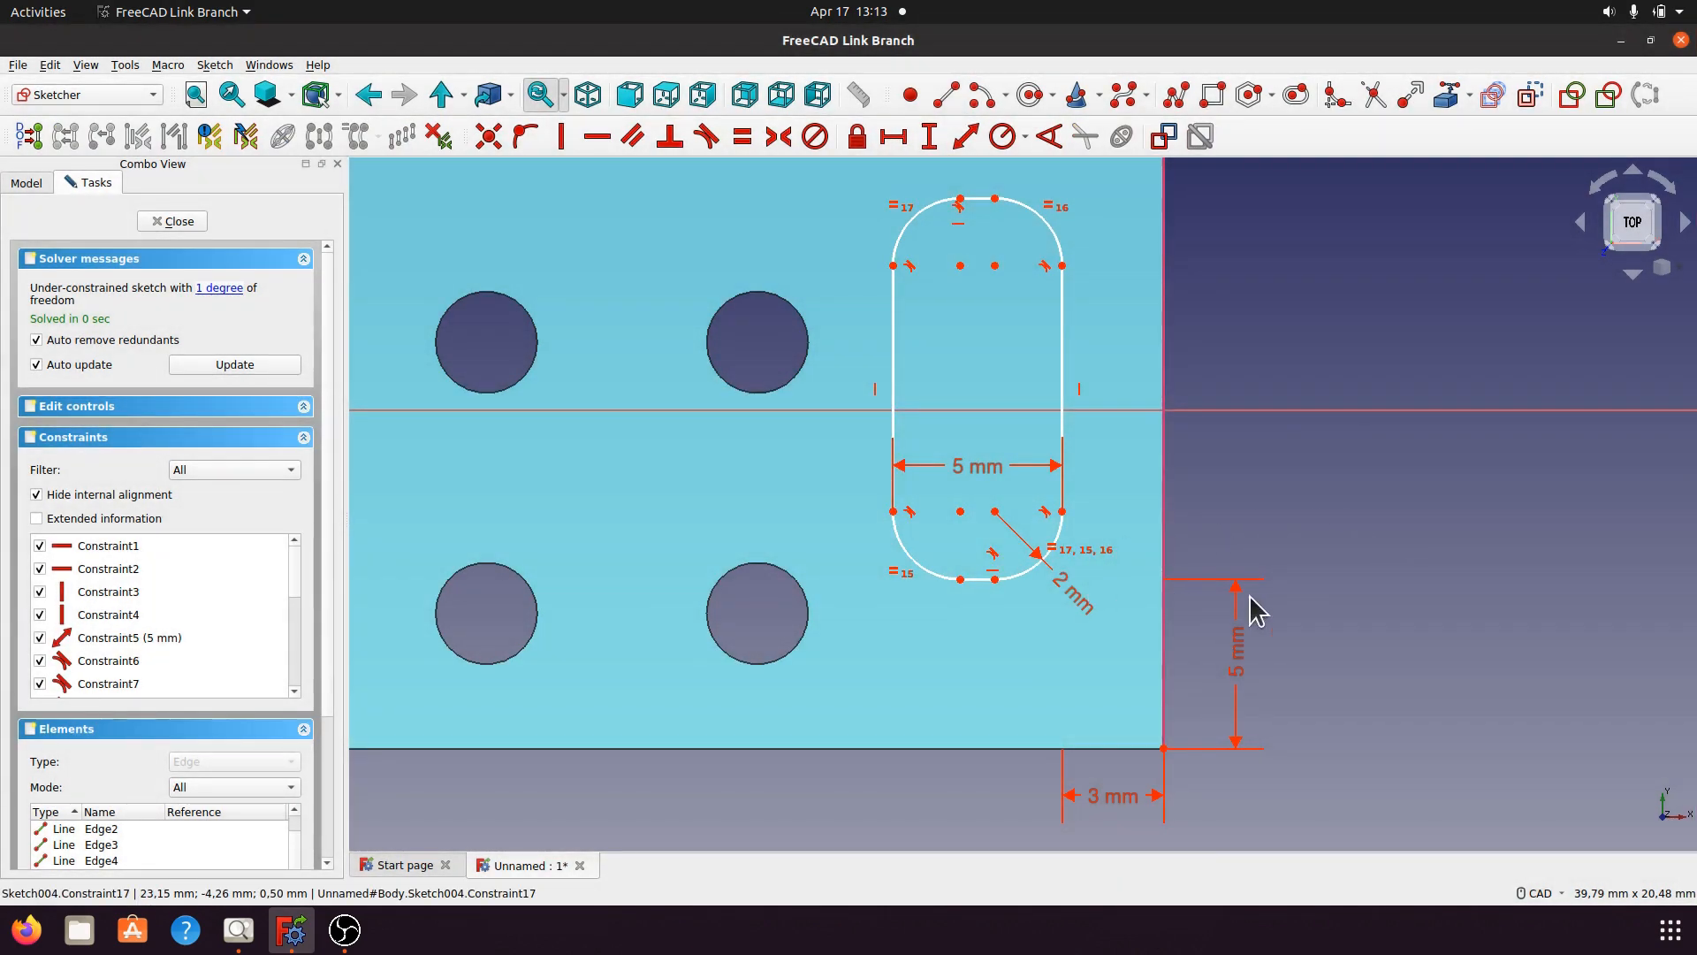
Try to constrain the slot's short lower edge to 5 mm from the flange's outer corner.
click(983, 580)
click(1164, 749)
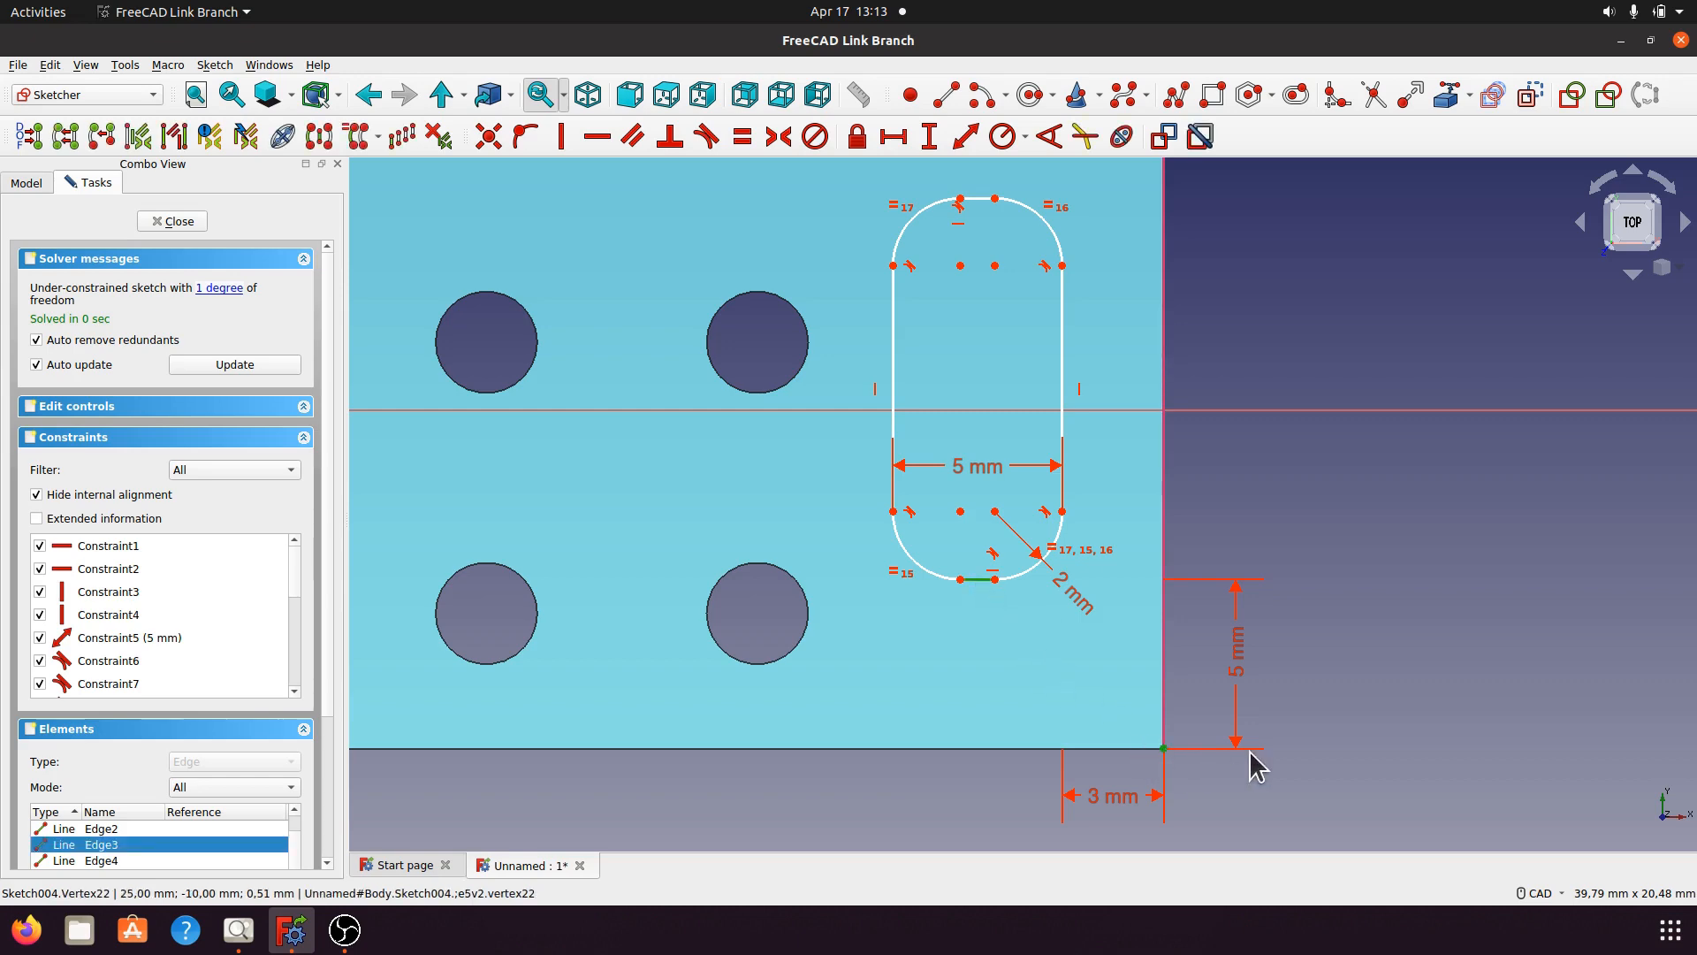
click(966, 137)
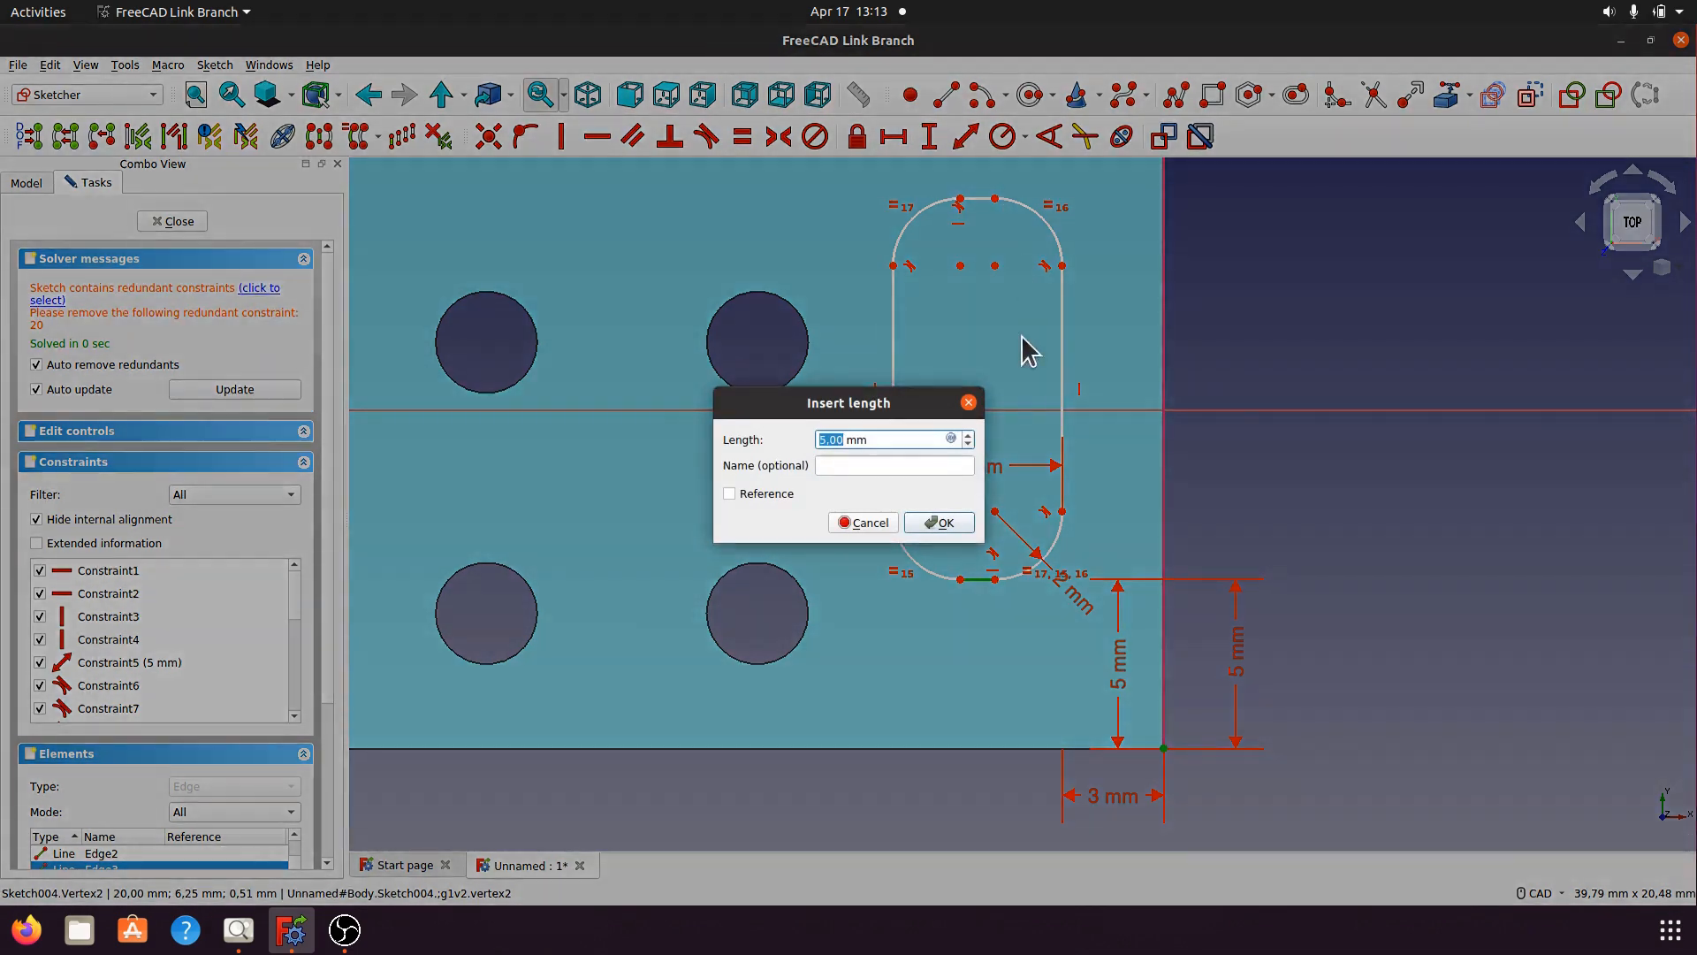
click(939, 522)
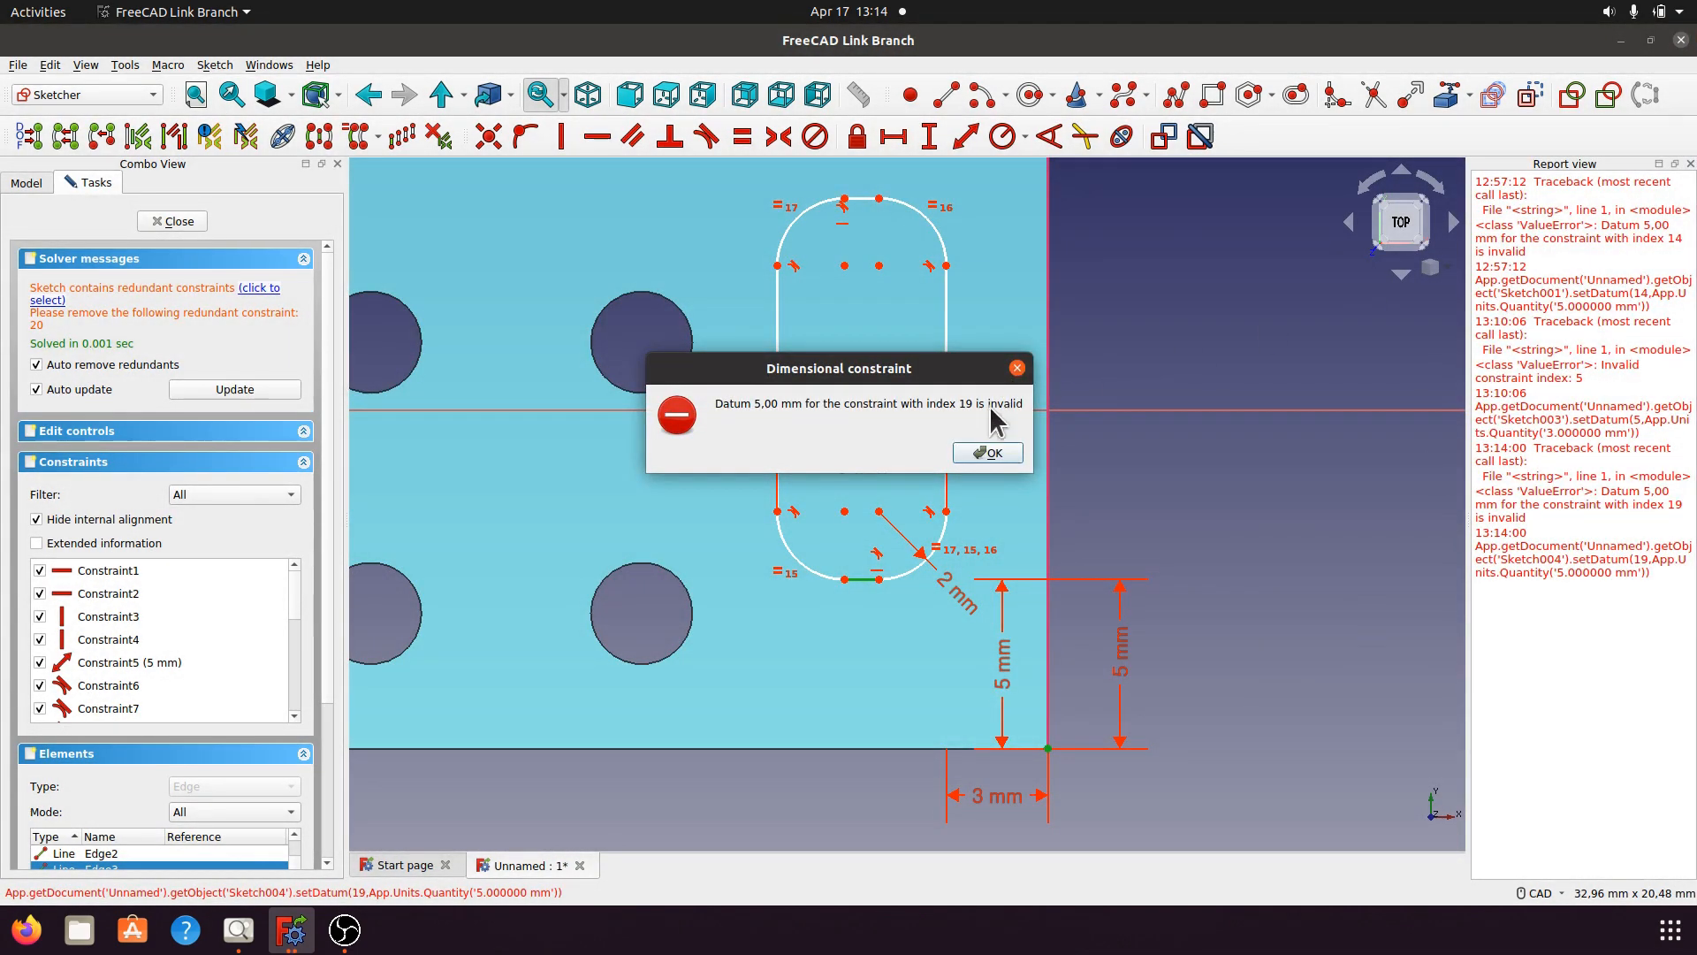
click(995, 453)
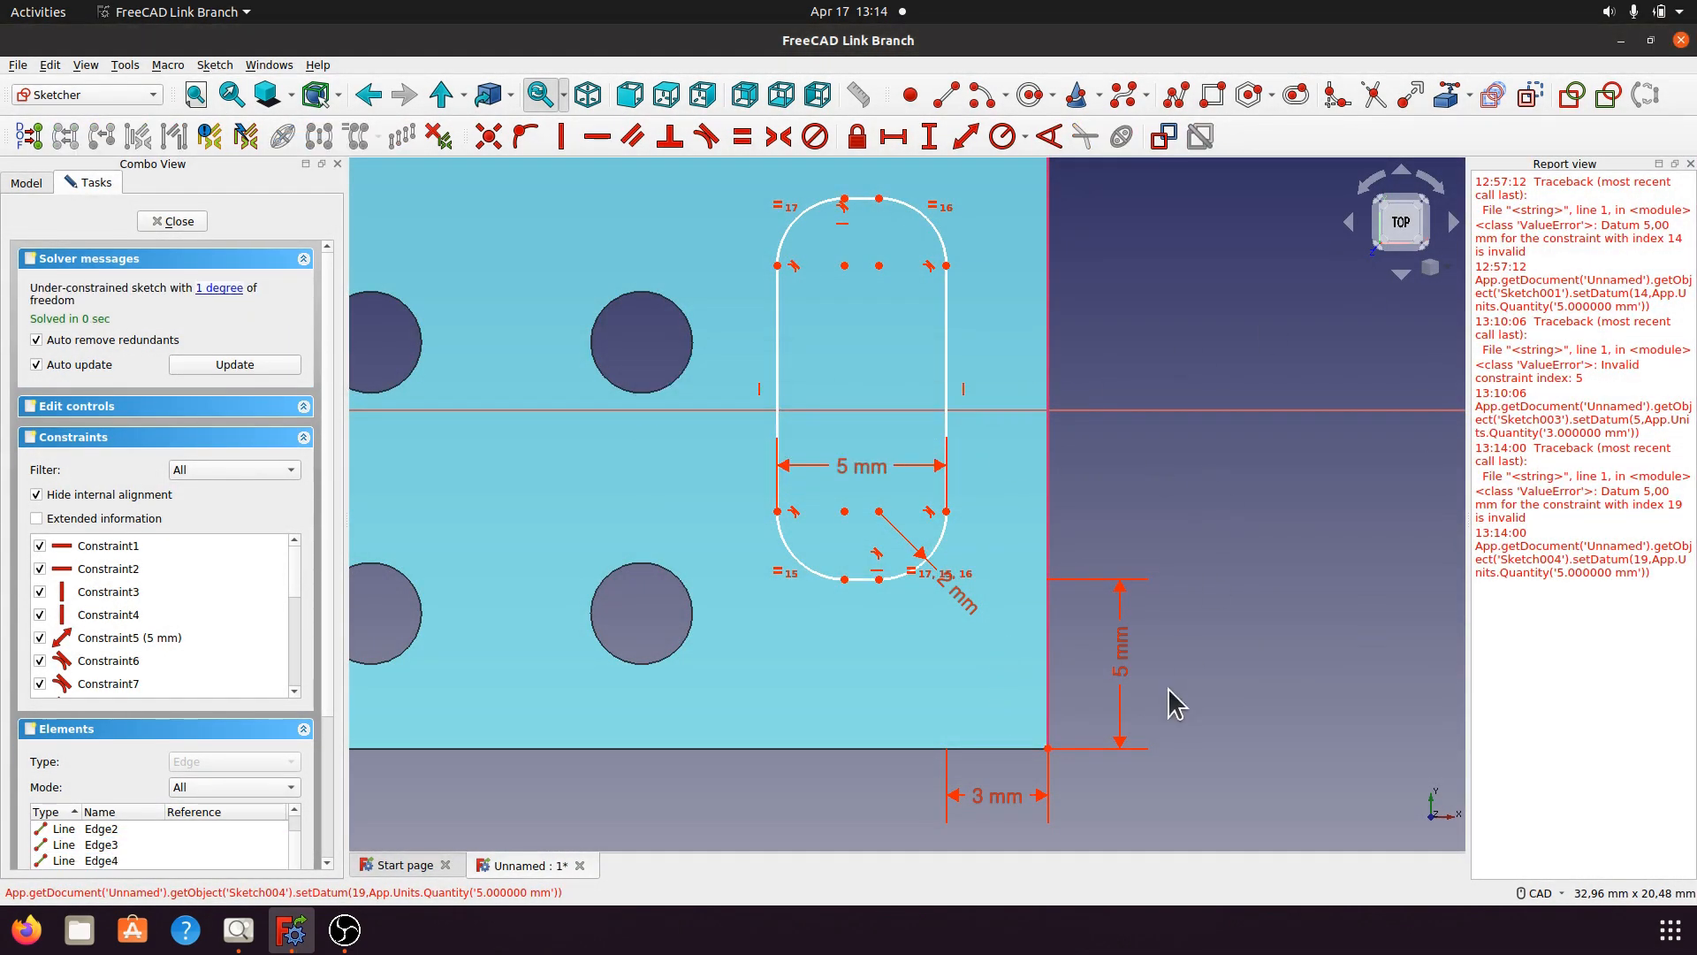
Shift the 2 mm radius dimension clear of the nearby constraint symbols and select the vertical 5 mm dimension.
drag(967, 612, 987, 568)
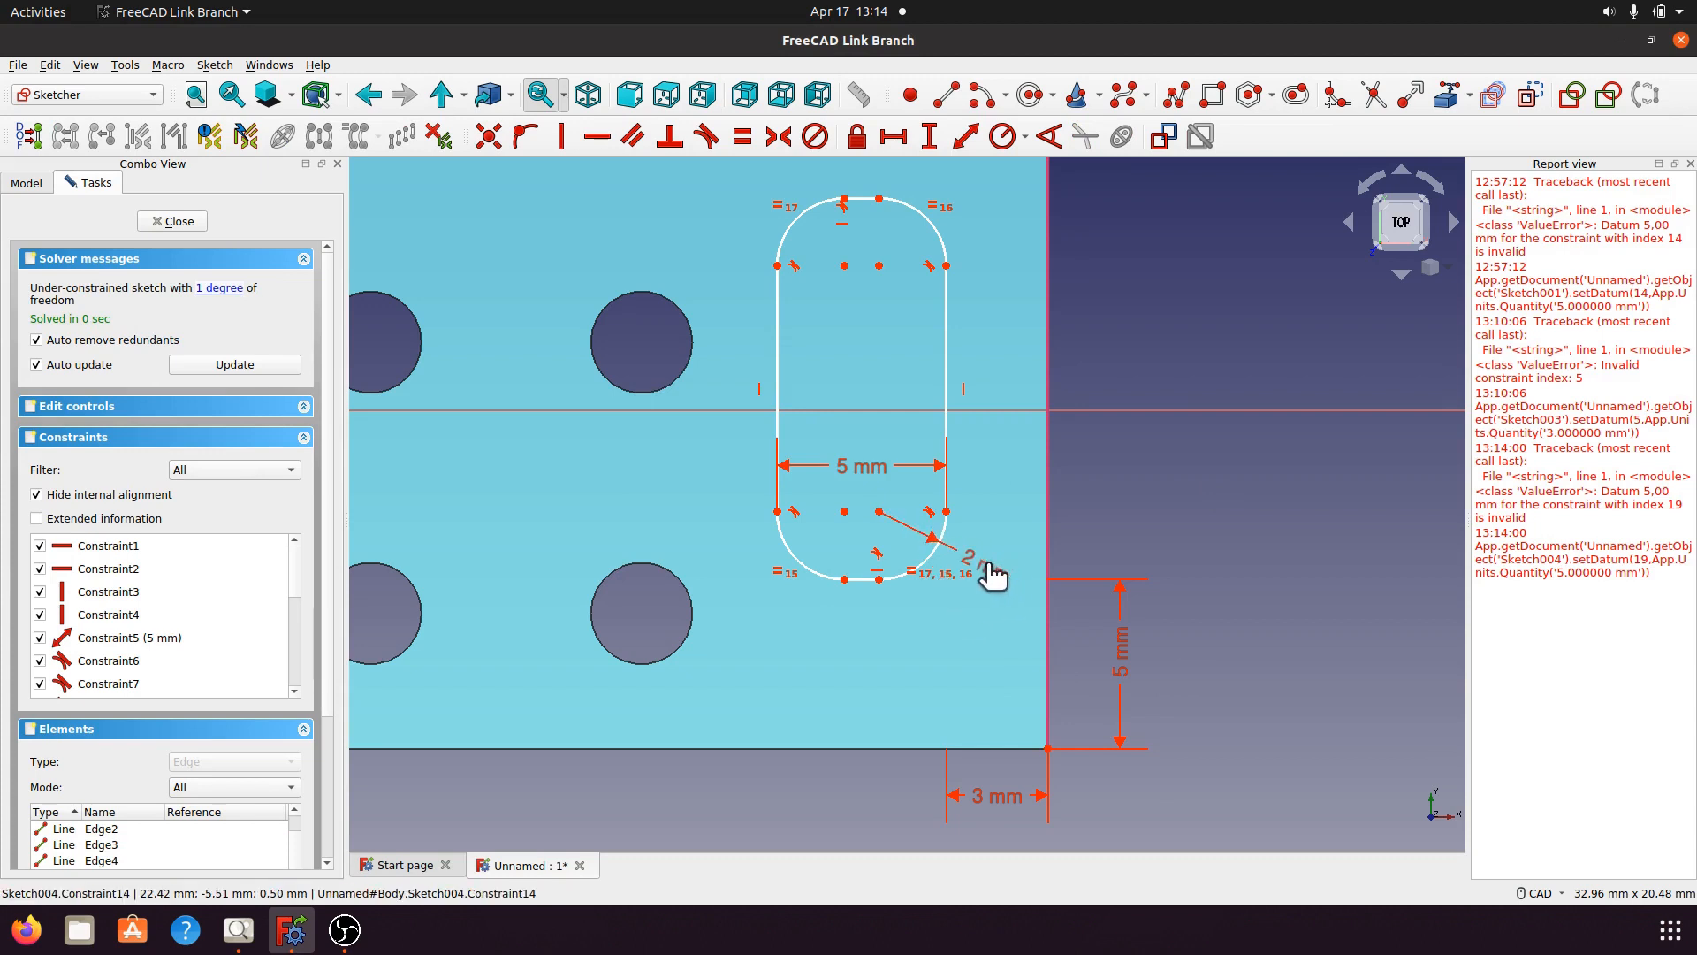
click(1122, 673)
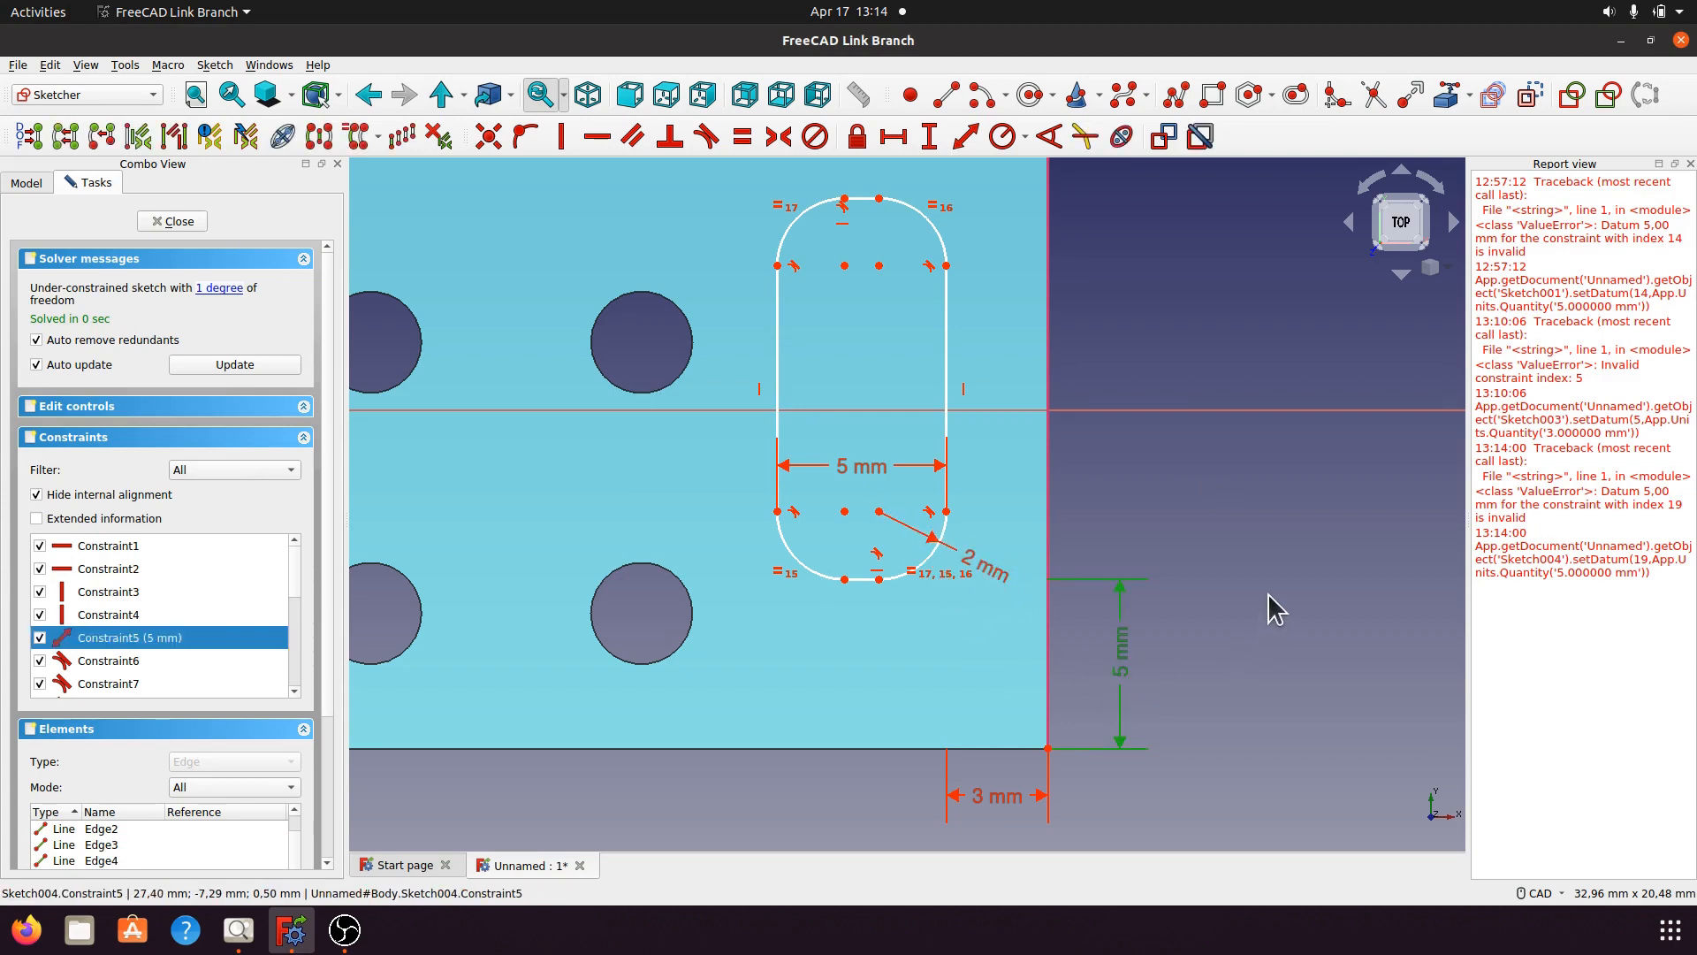
Replace the vertical 5 mm dimension with a 5 mm distance from the slot's short lower edge to the flange's outer corner, moving both 5 mm dimensions clear.
key(Delete)
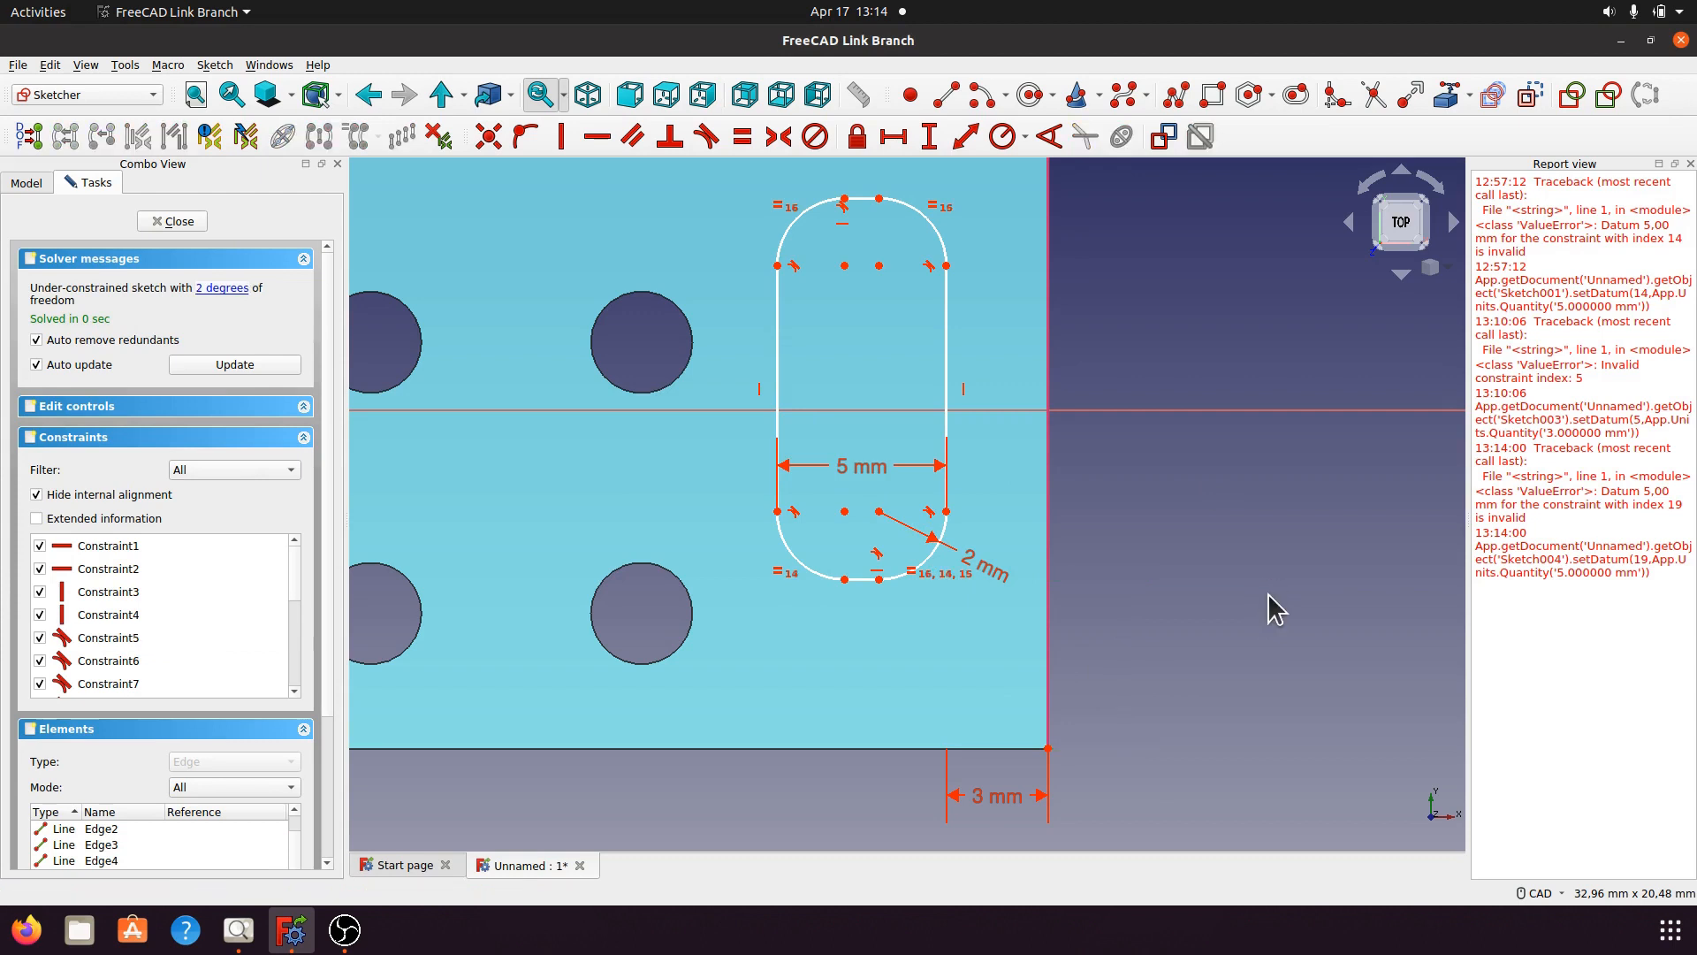
click(862, 580)
click(1047, 748)
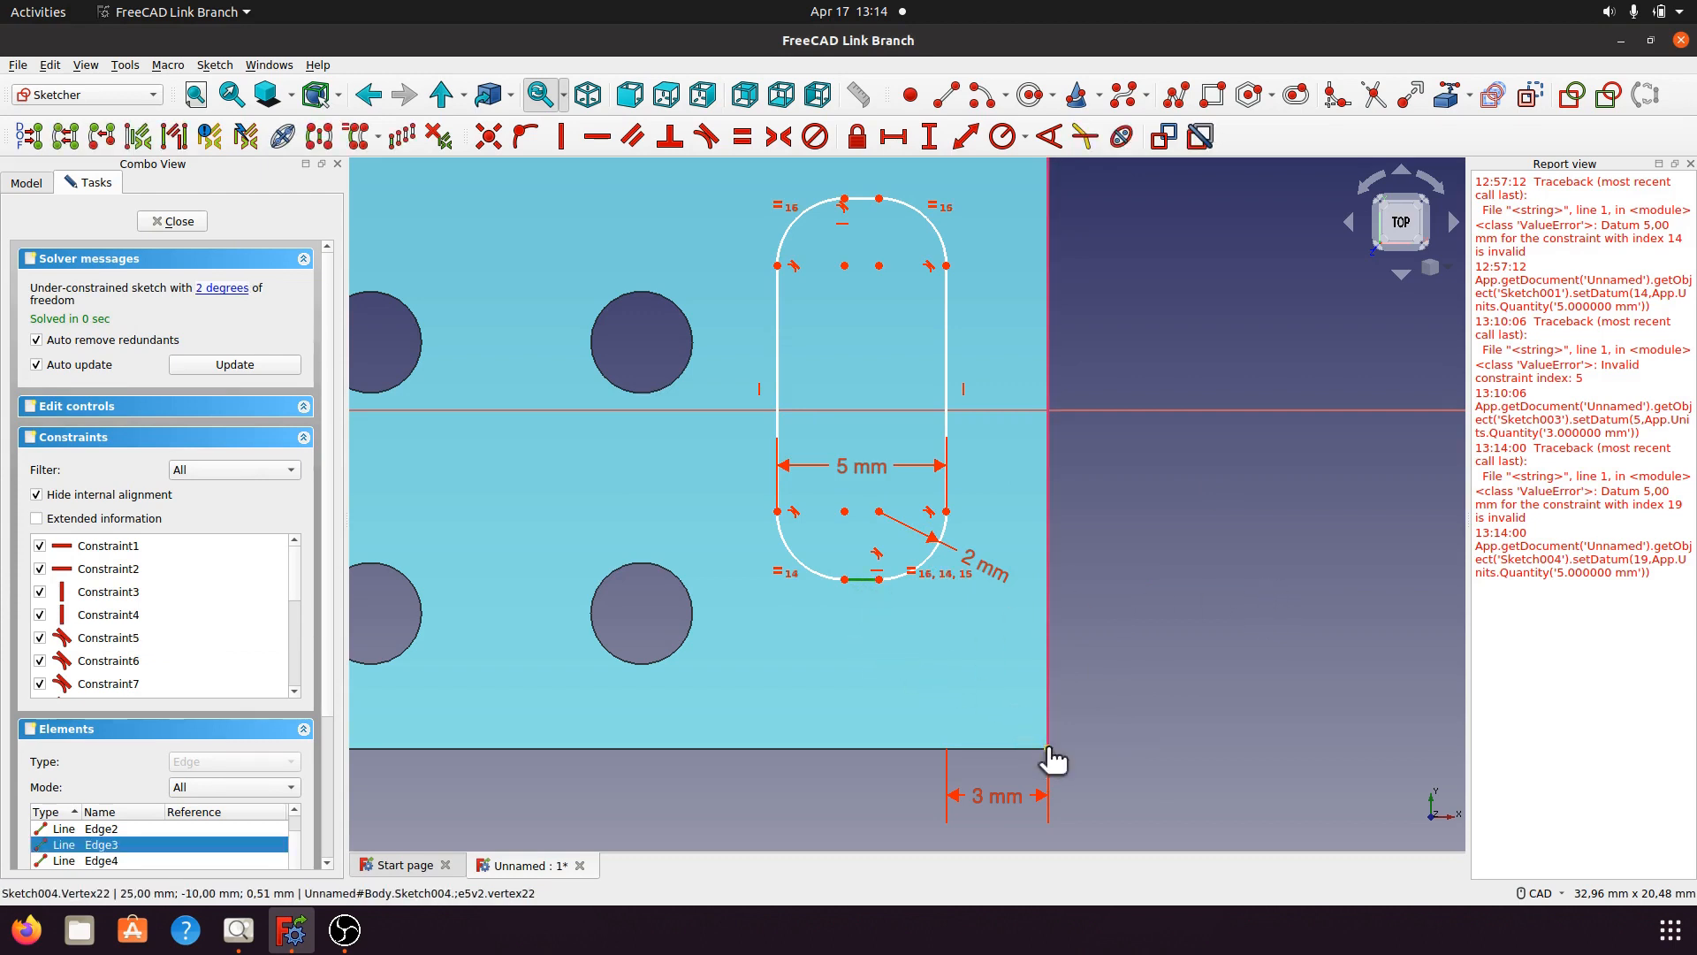
click(964, 138)
click(937, 523)
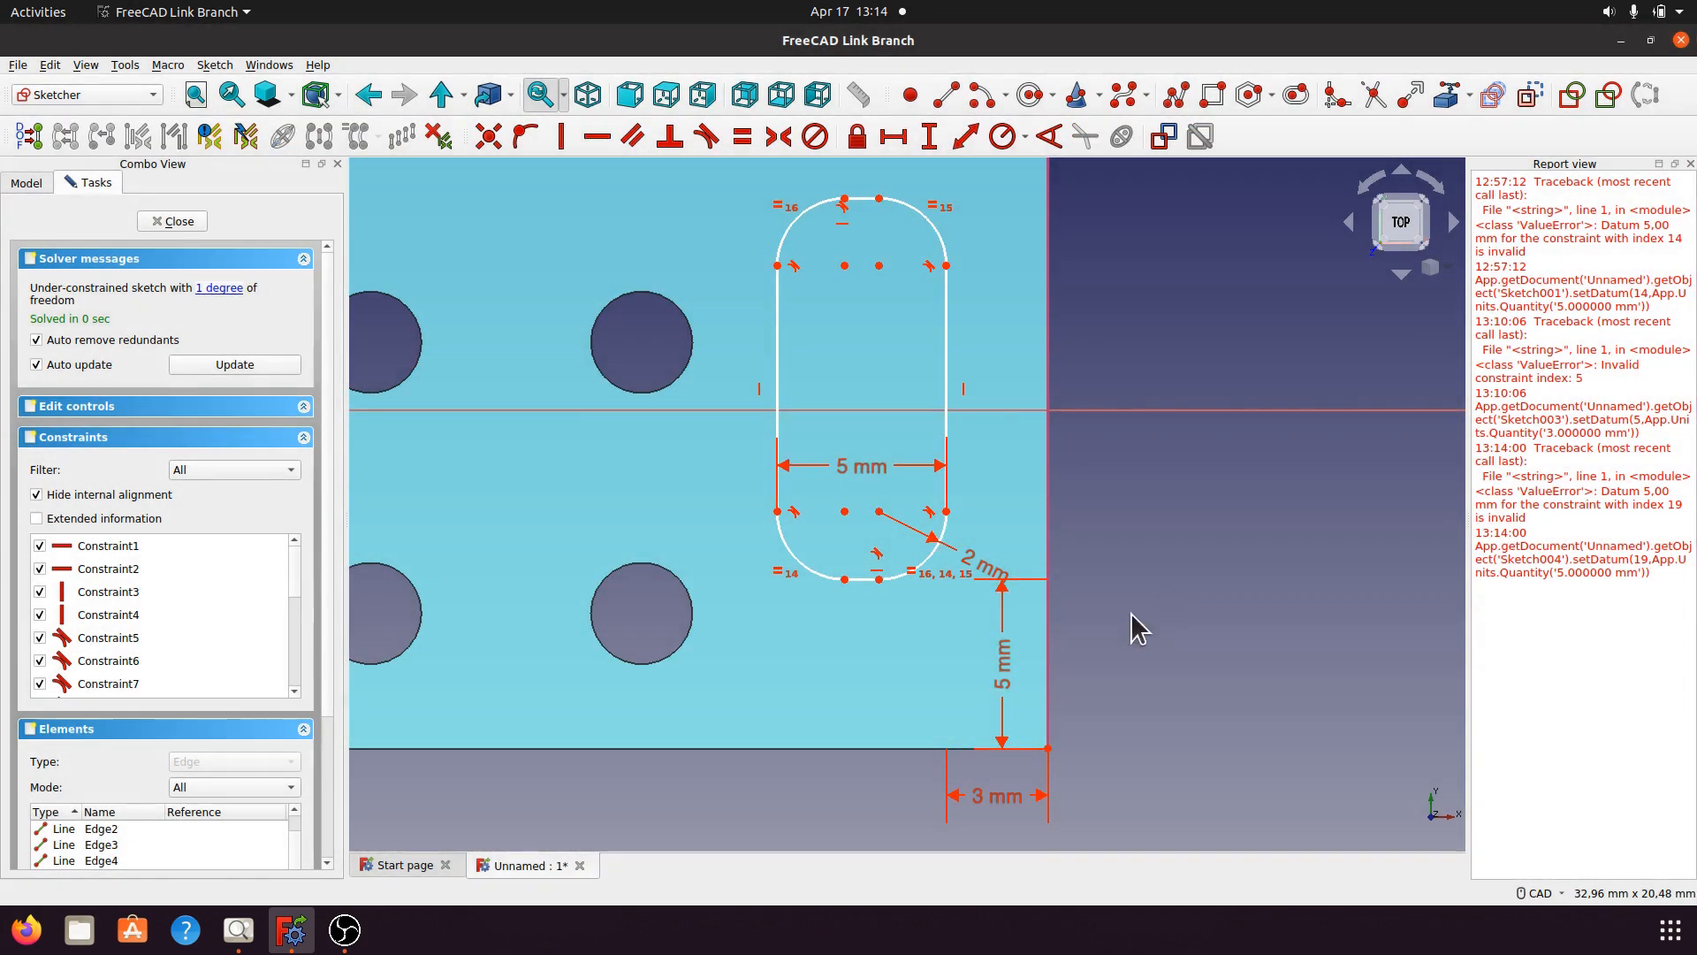
drag(1006, 666, 1169, 663)
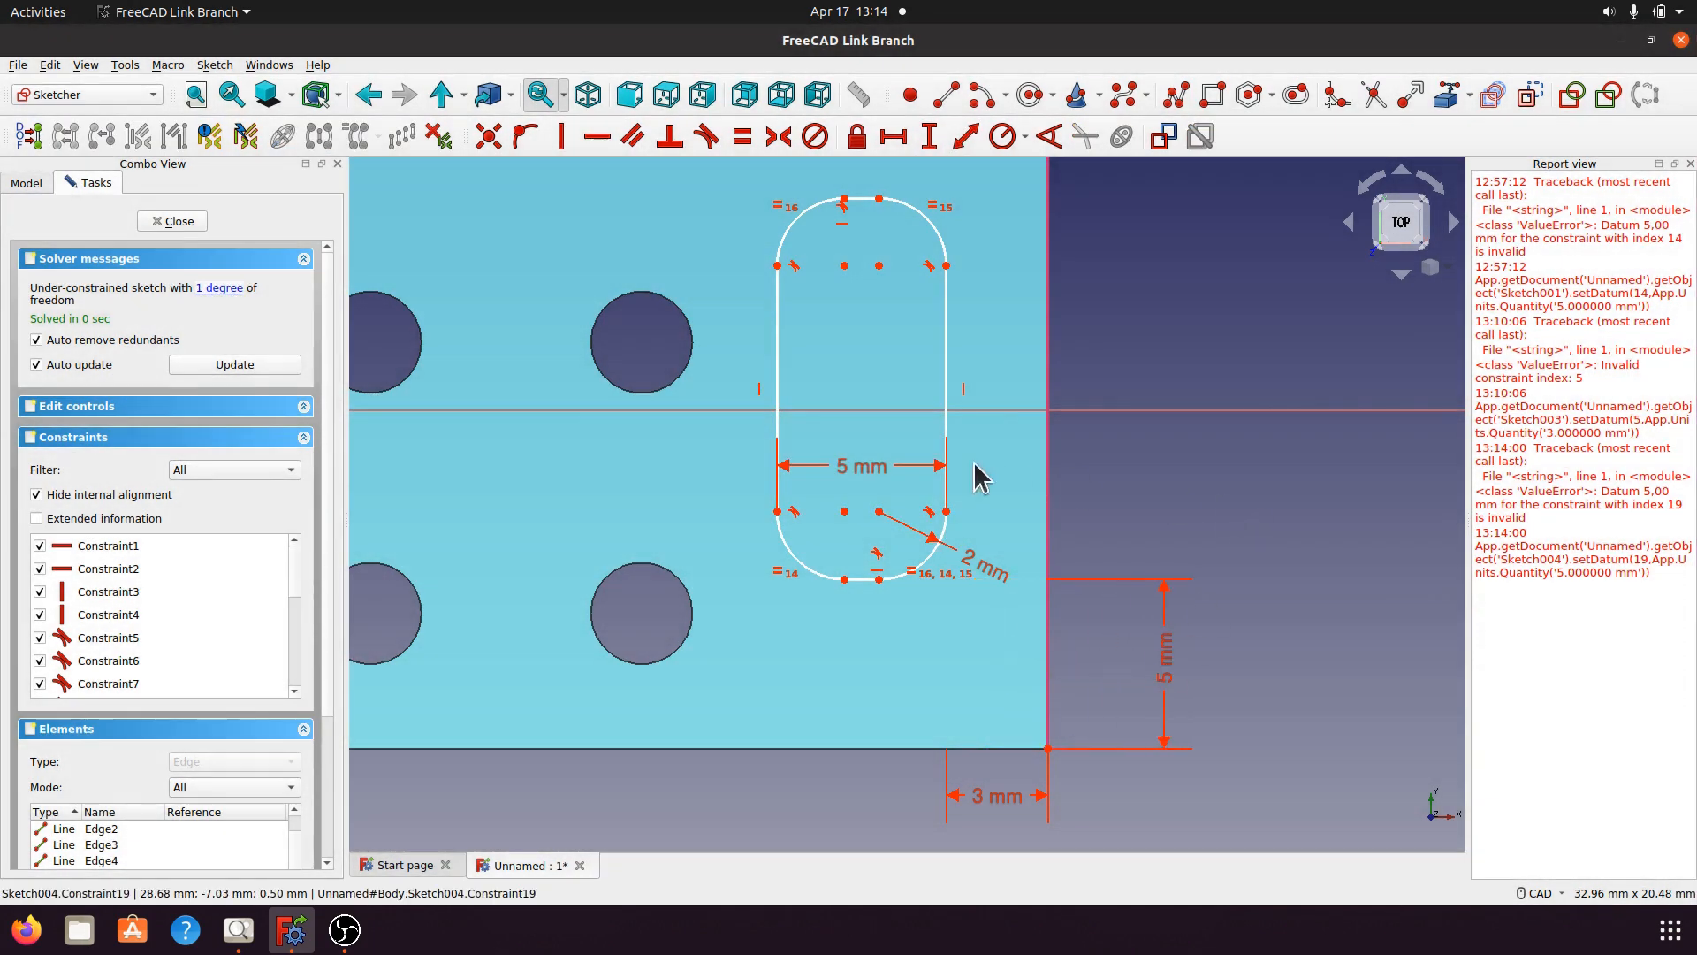
drag(863, 465, 884, 807)
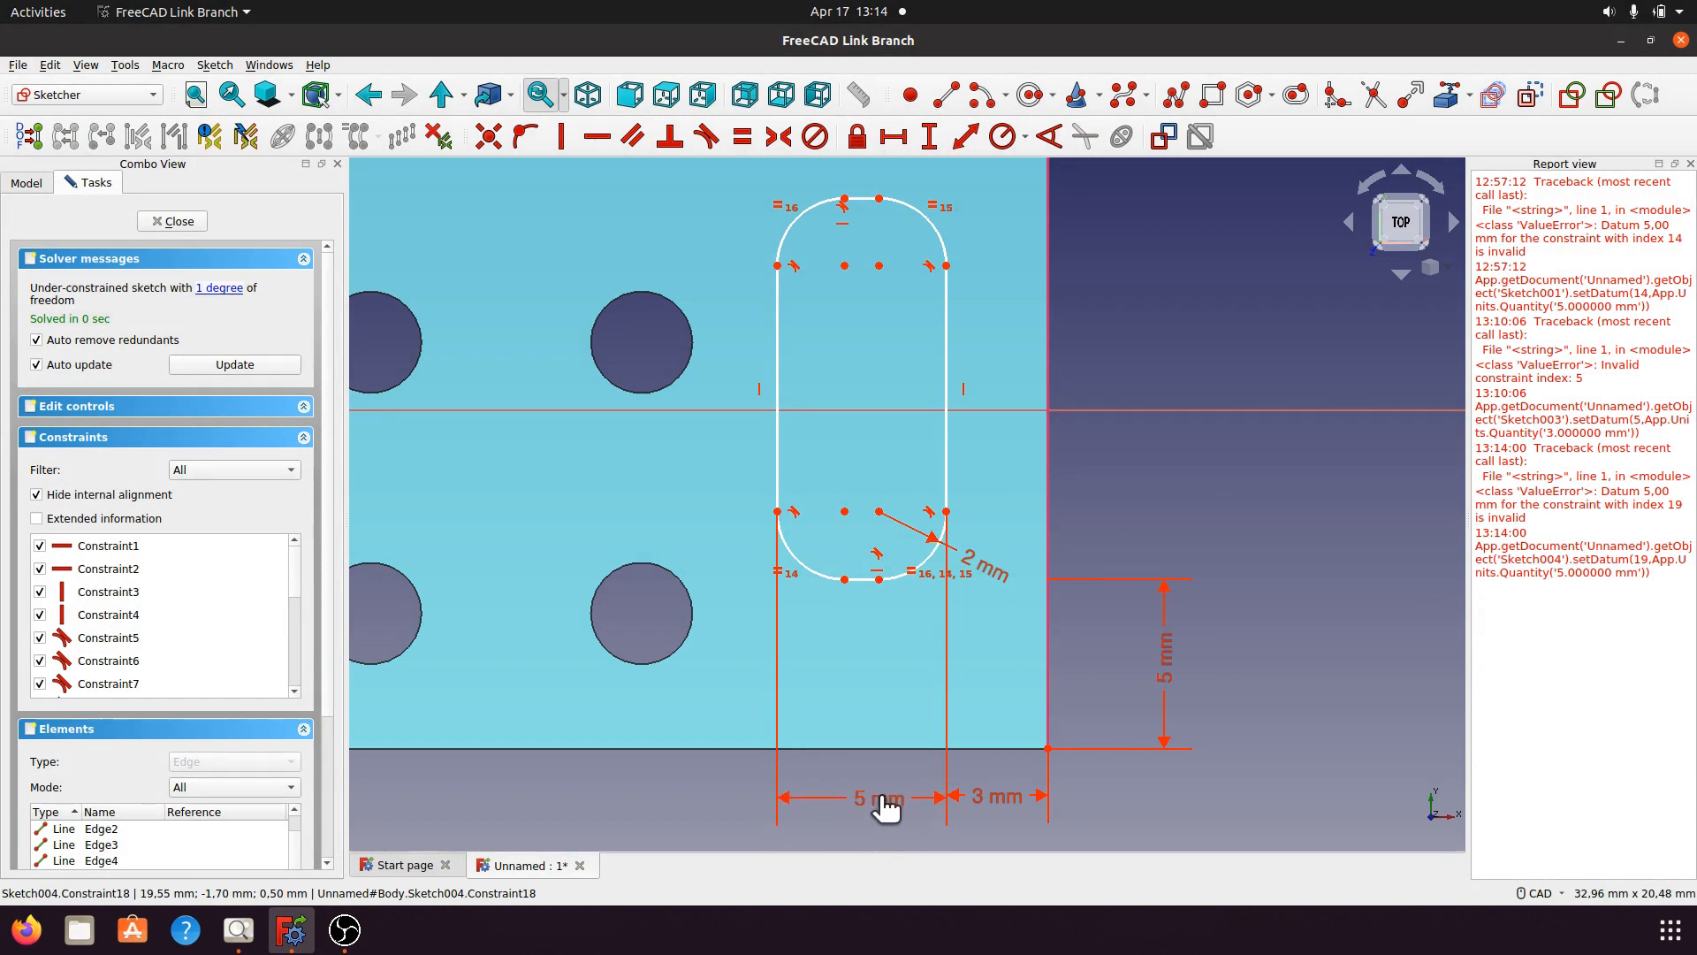
Constrain the slot's height to 10 mm between its short edges' endpoints nearest the flange's end, and place the dimension outside the flange.
click(878, 579)
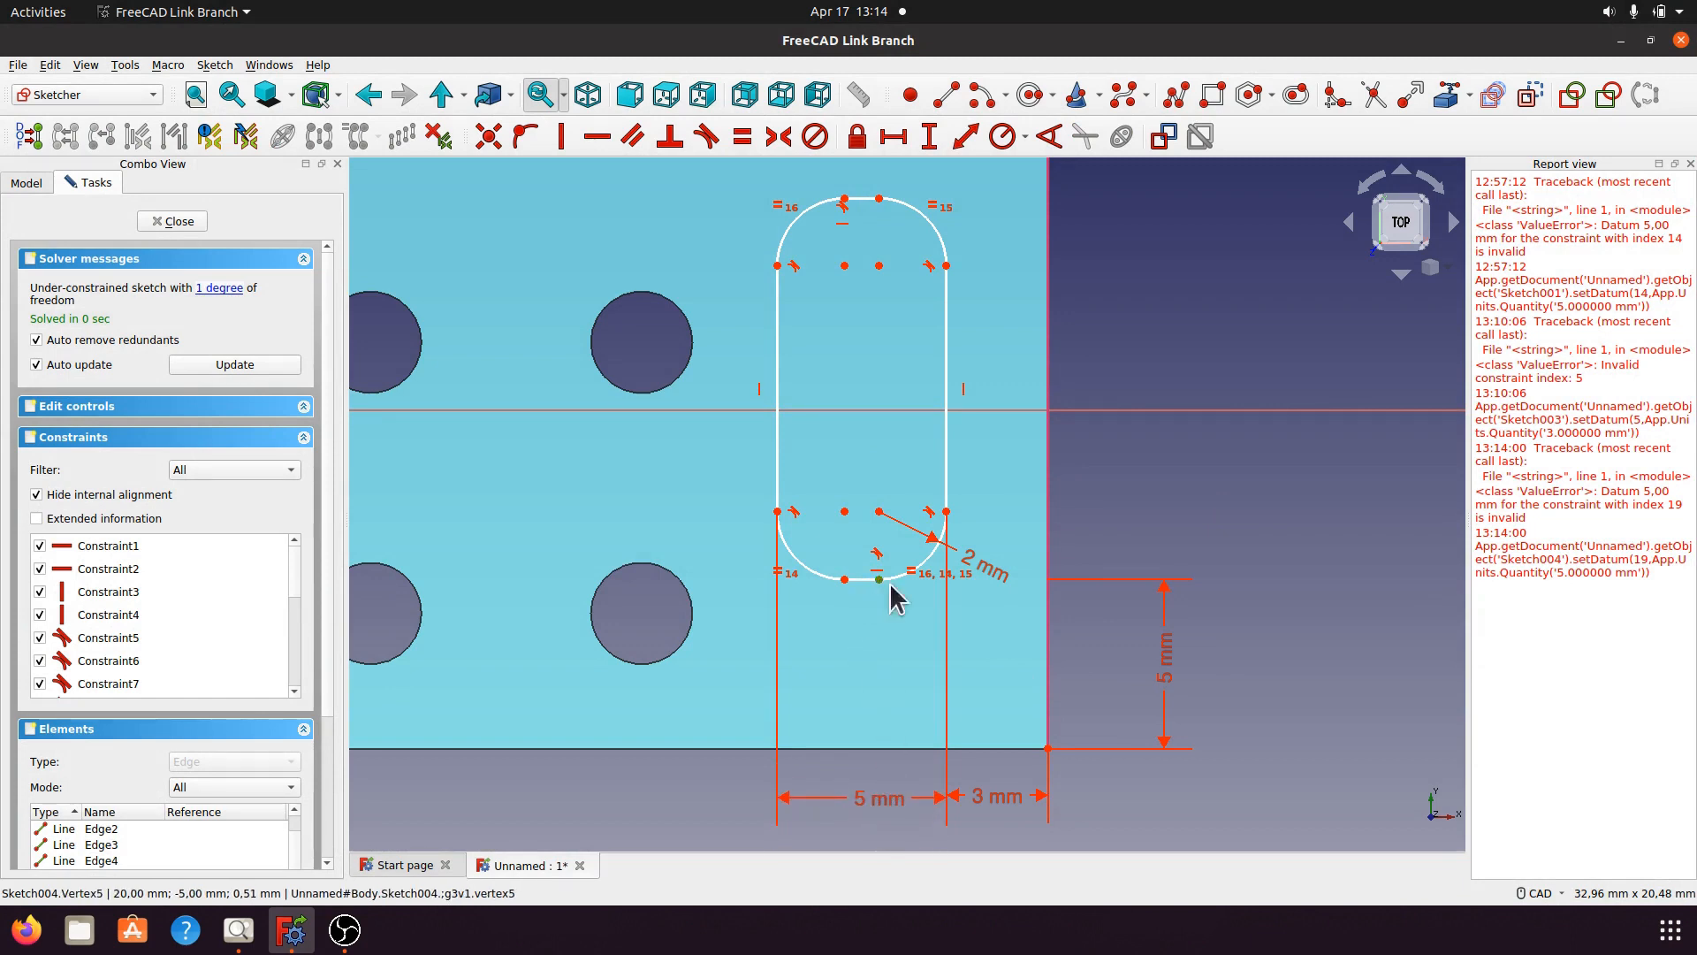
click(879, 199)
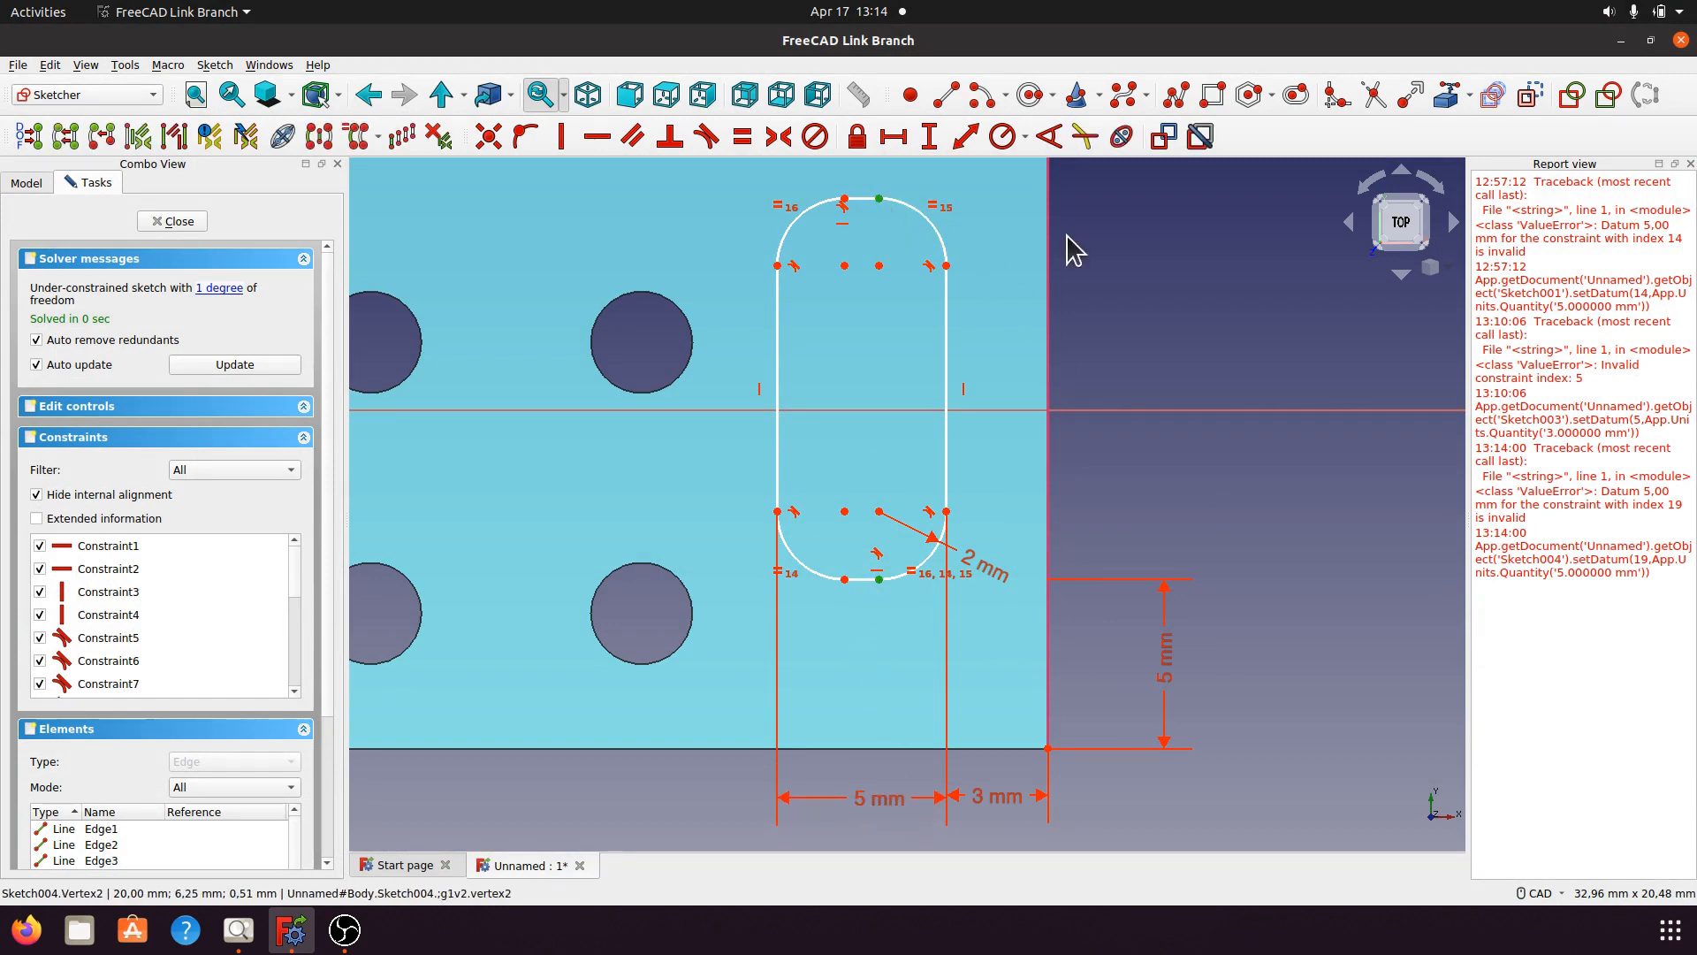
click(929, 138)
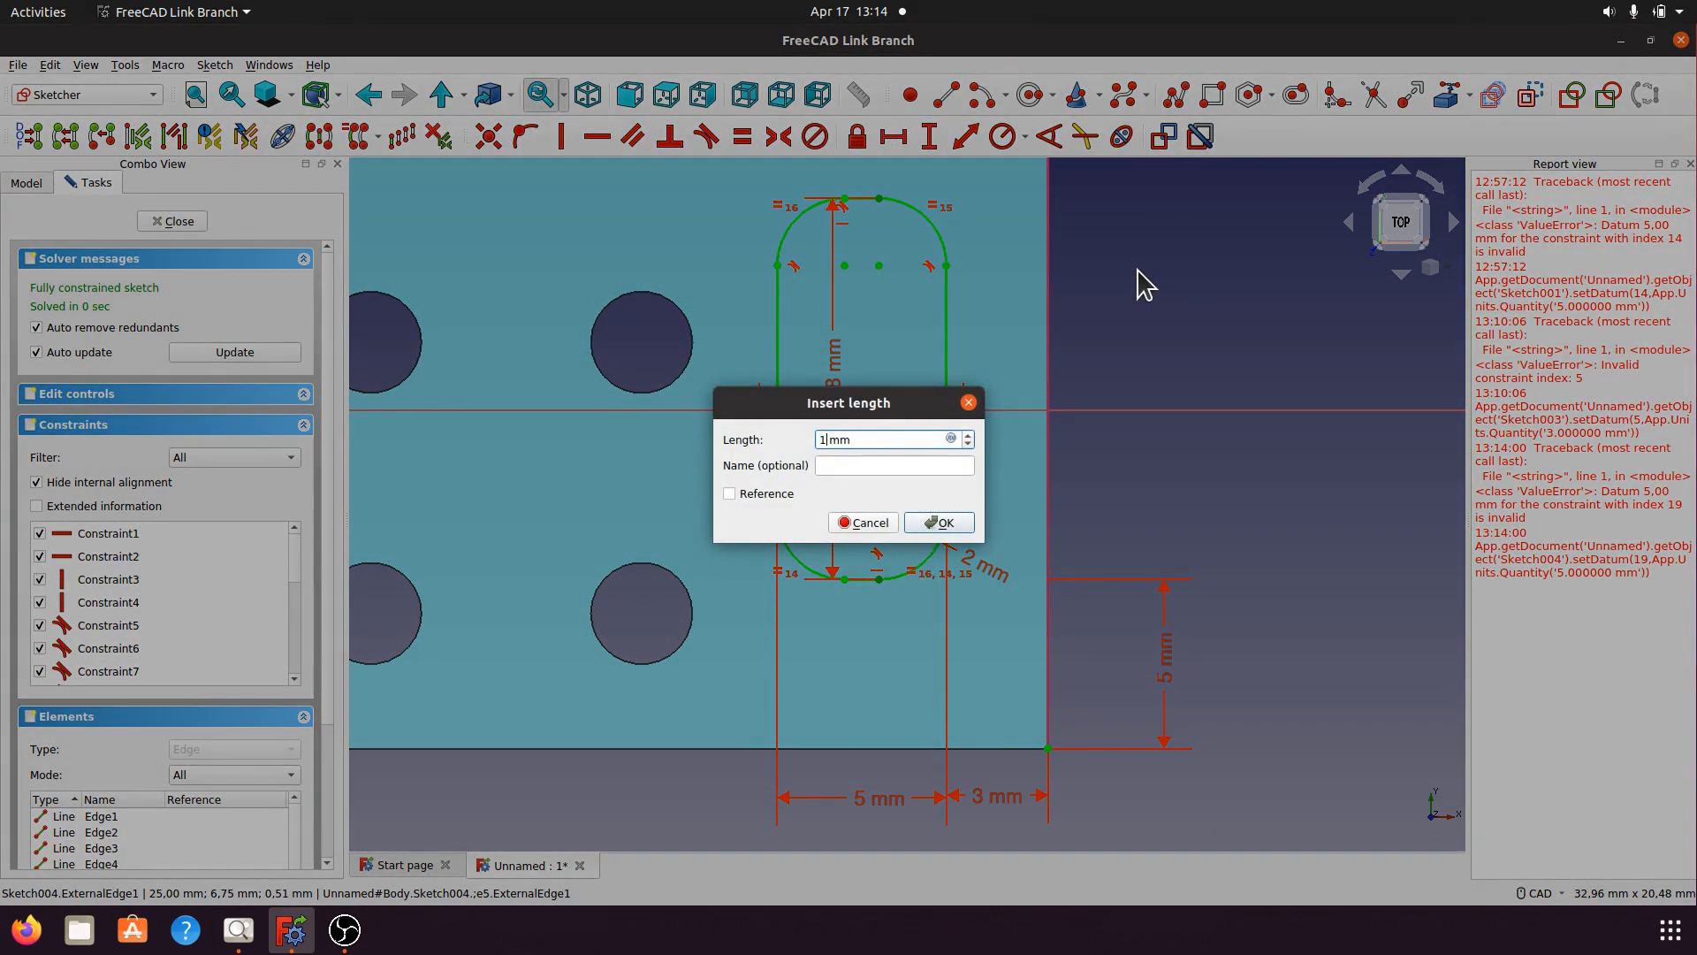
text(10)
click(955, 525)
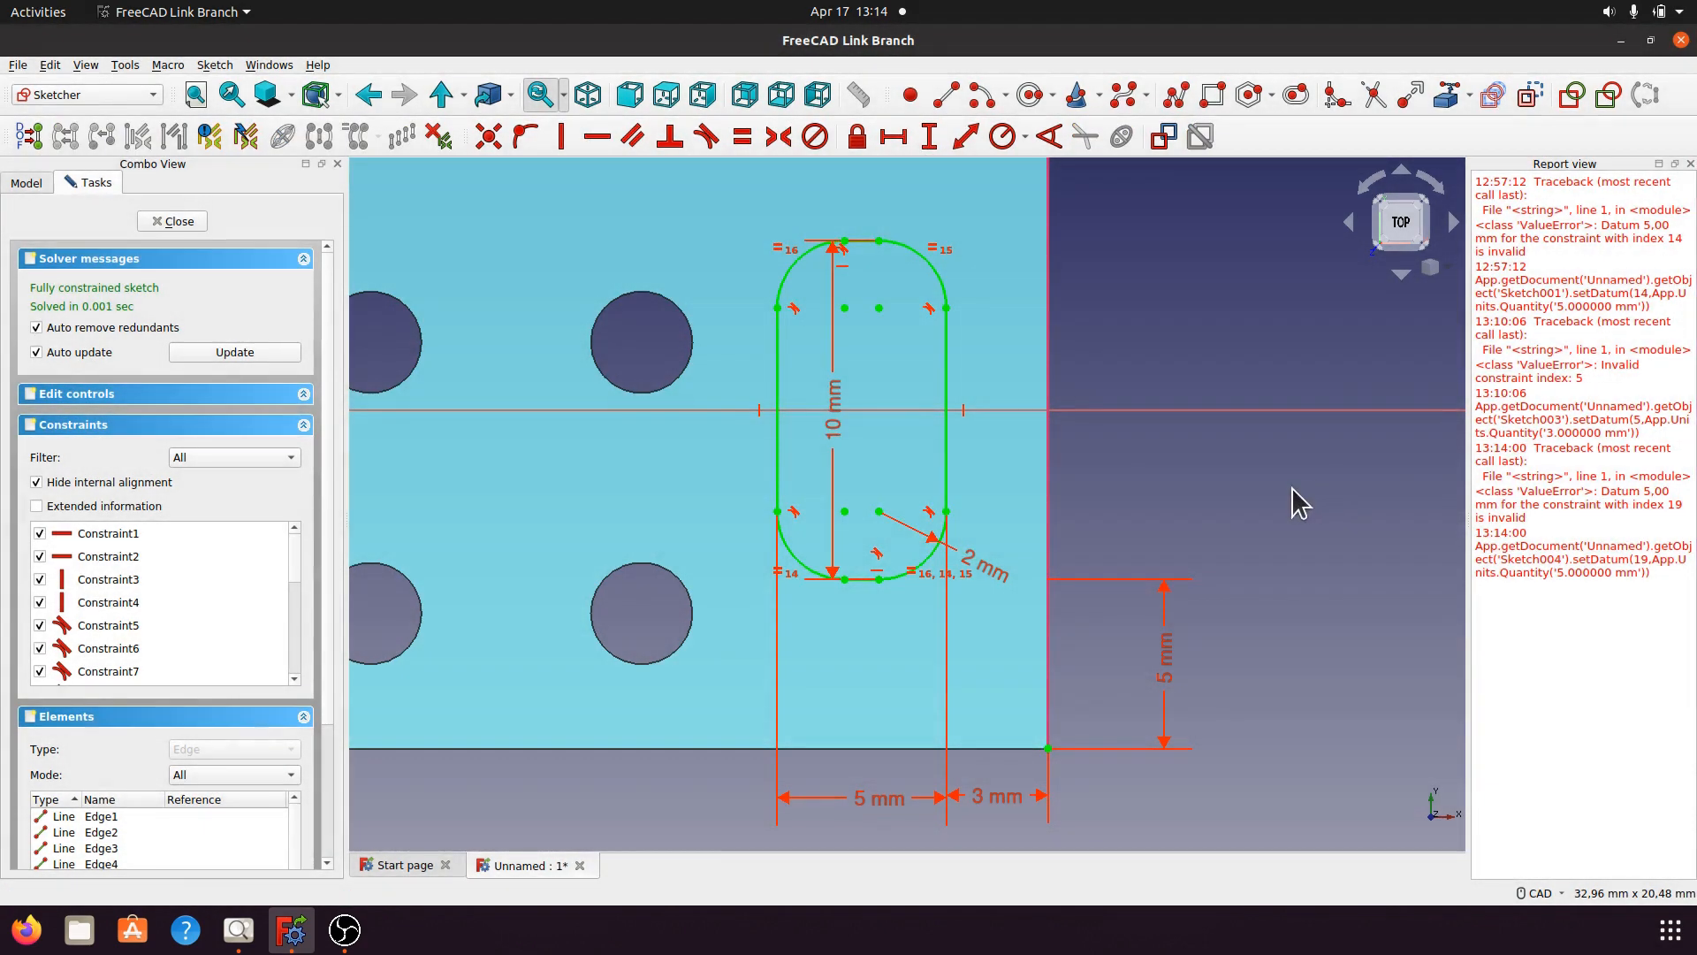
drag(838, 429, 1167, 432)
Hide the report view and leave the fully constrained slot sketch.
scroll(1288, 549, down, 3)
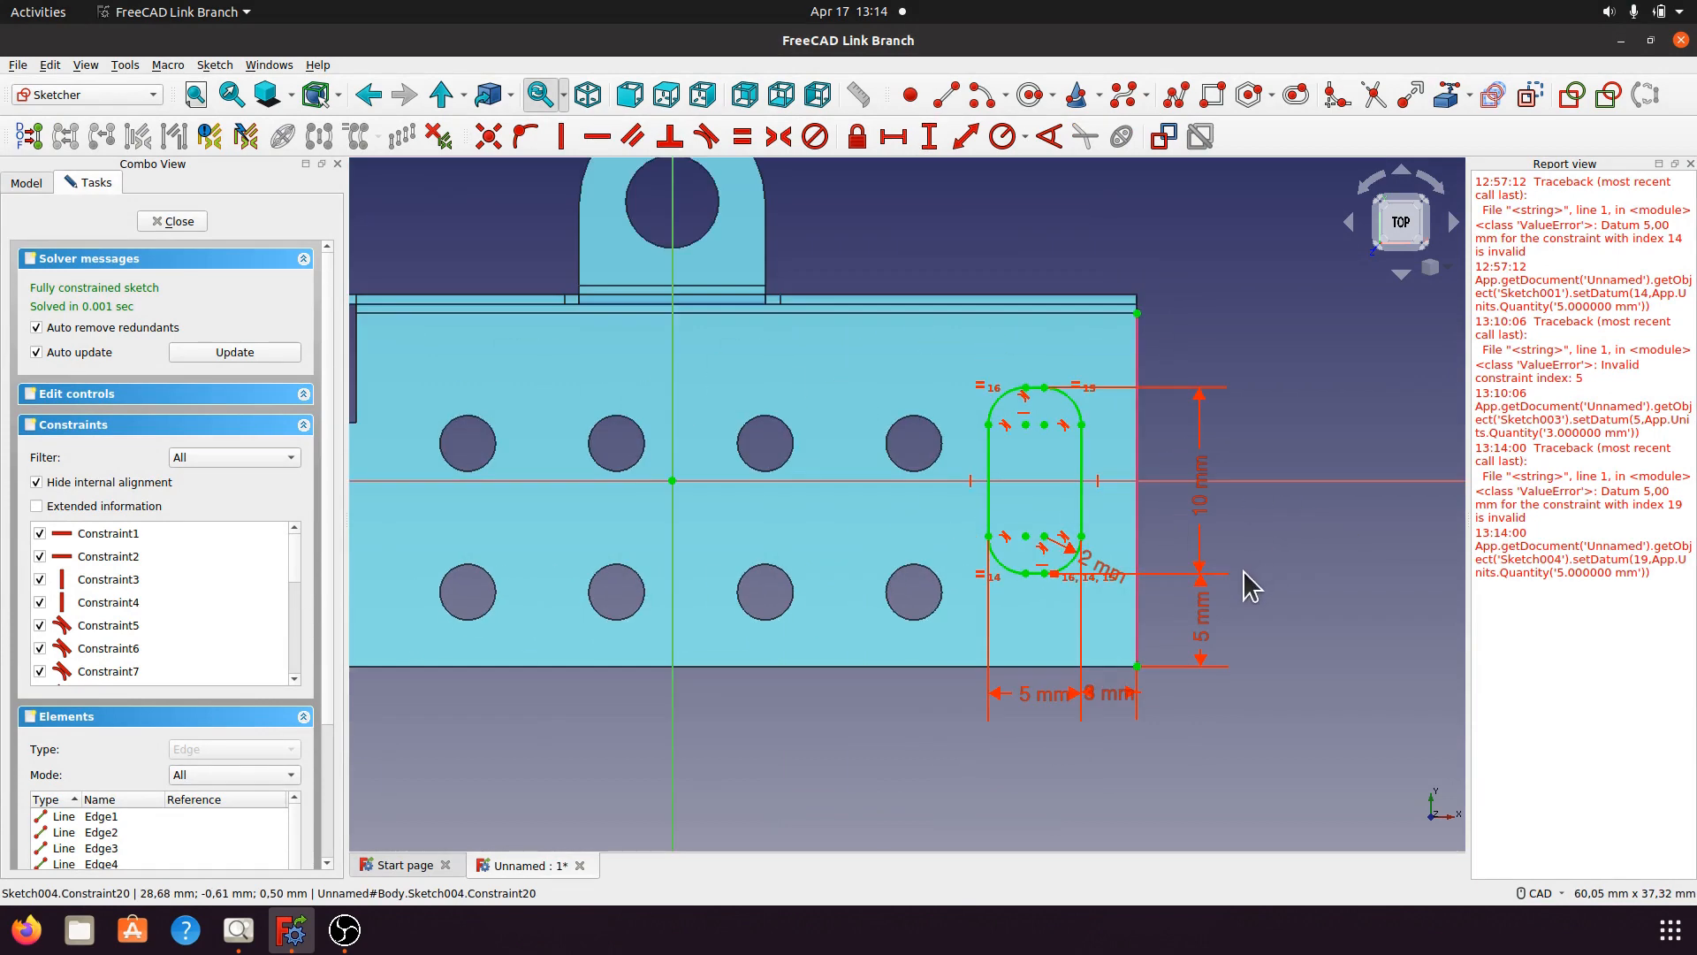
scroll(1260, 619, down, 1)
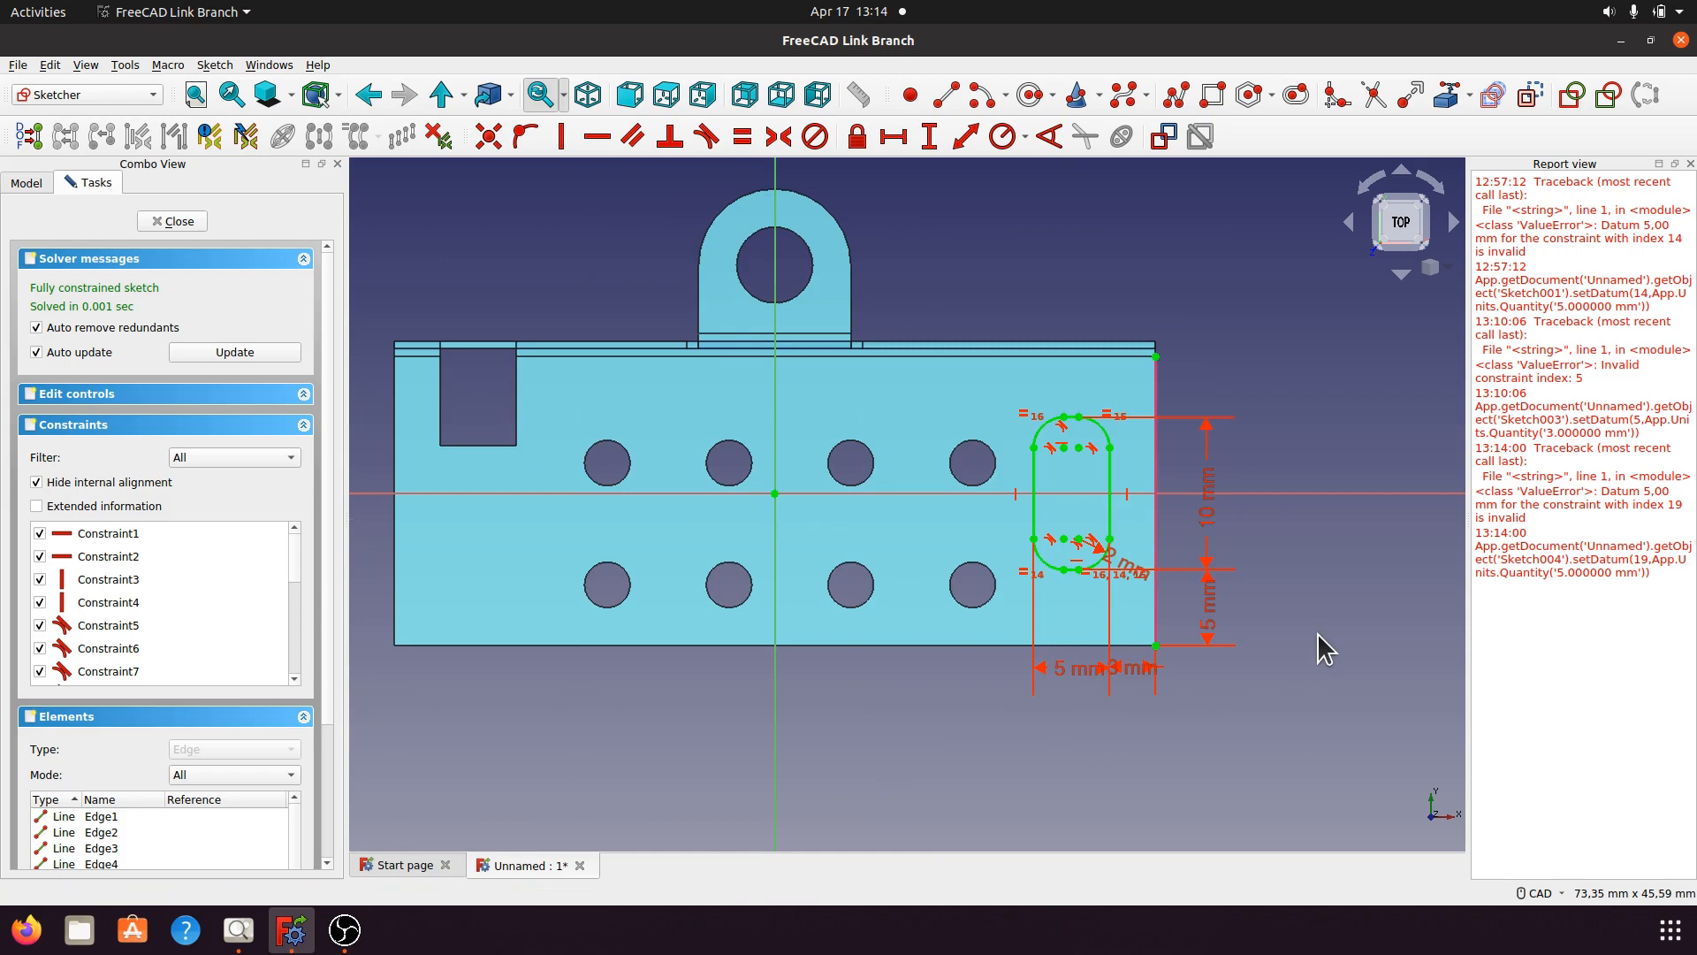
click(1690, 165)
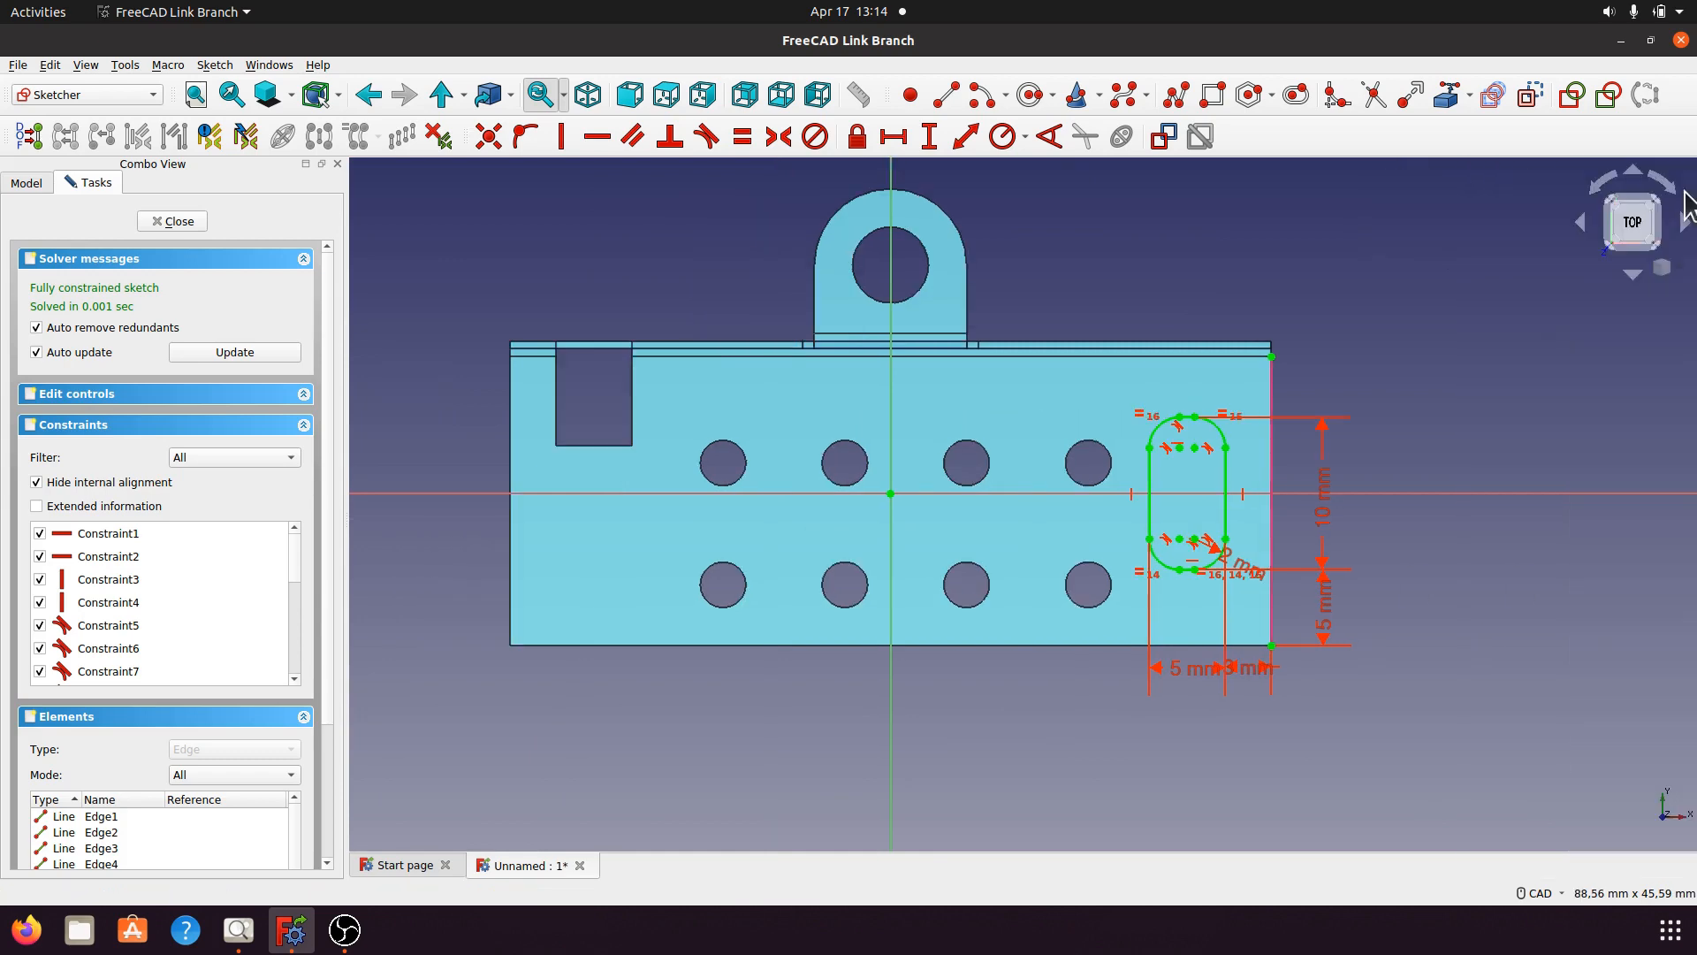
key(Escape)
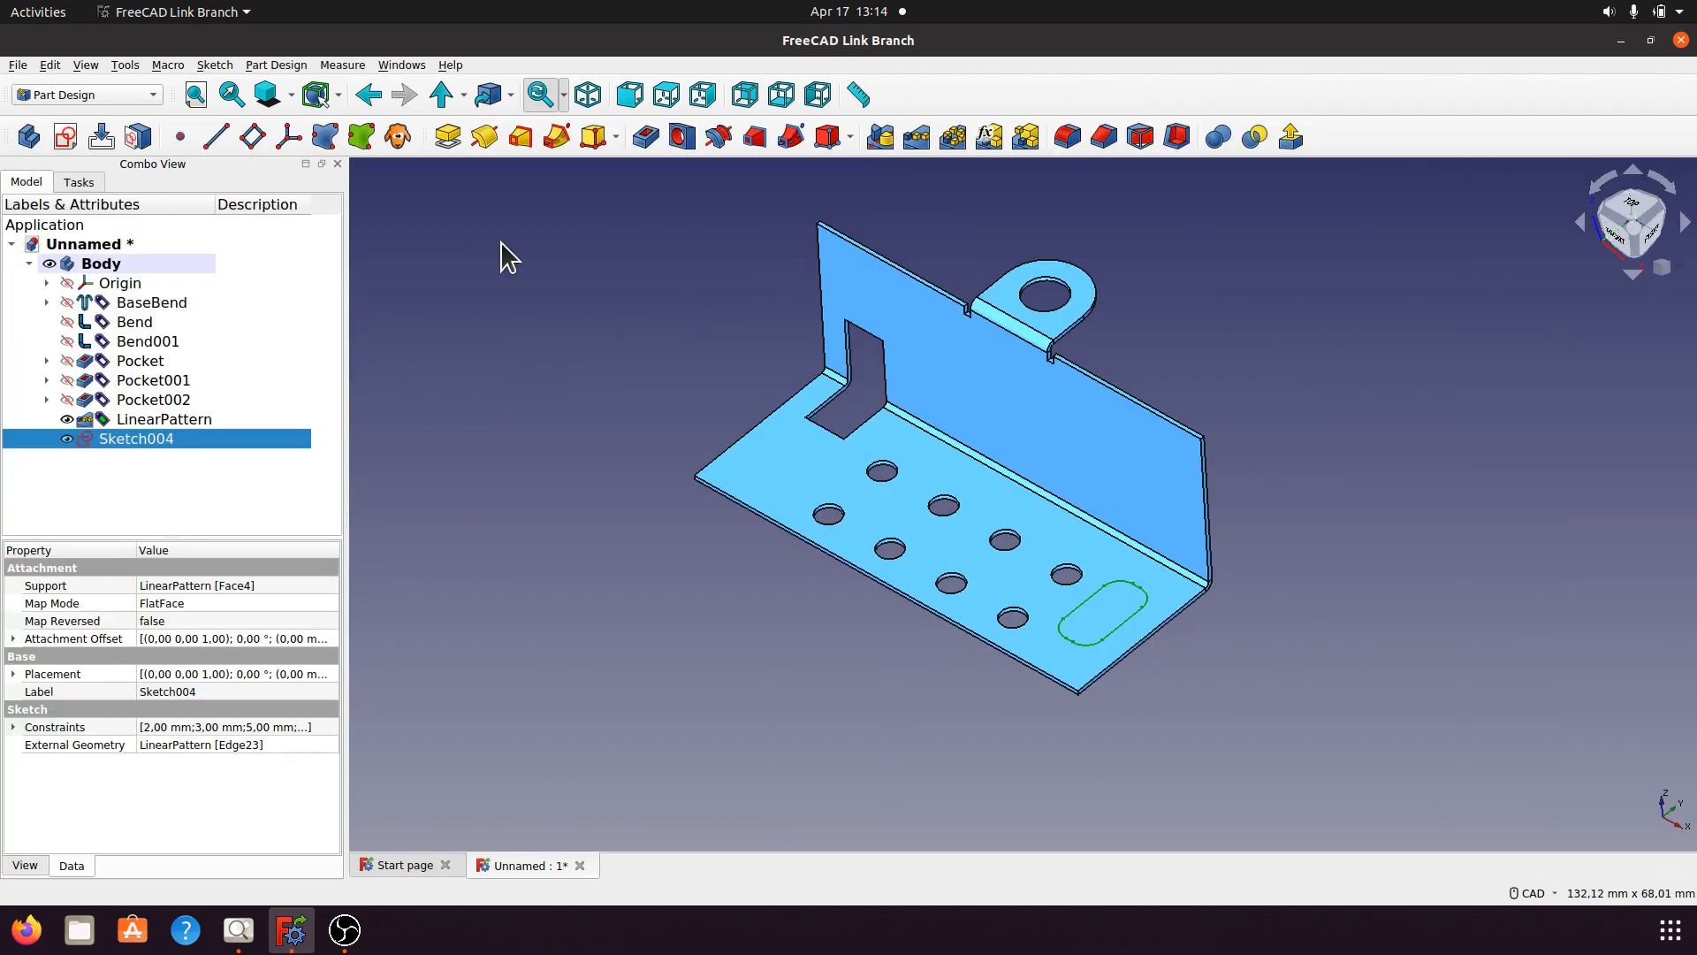
Pocket the slot sketch through the bottom flange with the To first type.
click(646, 139)
click(299, 339)
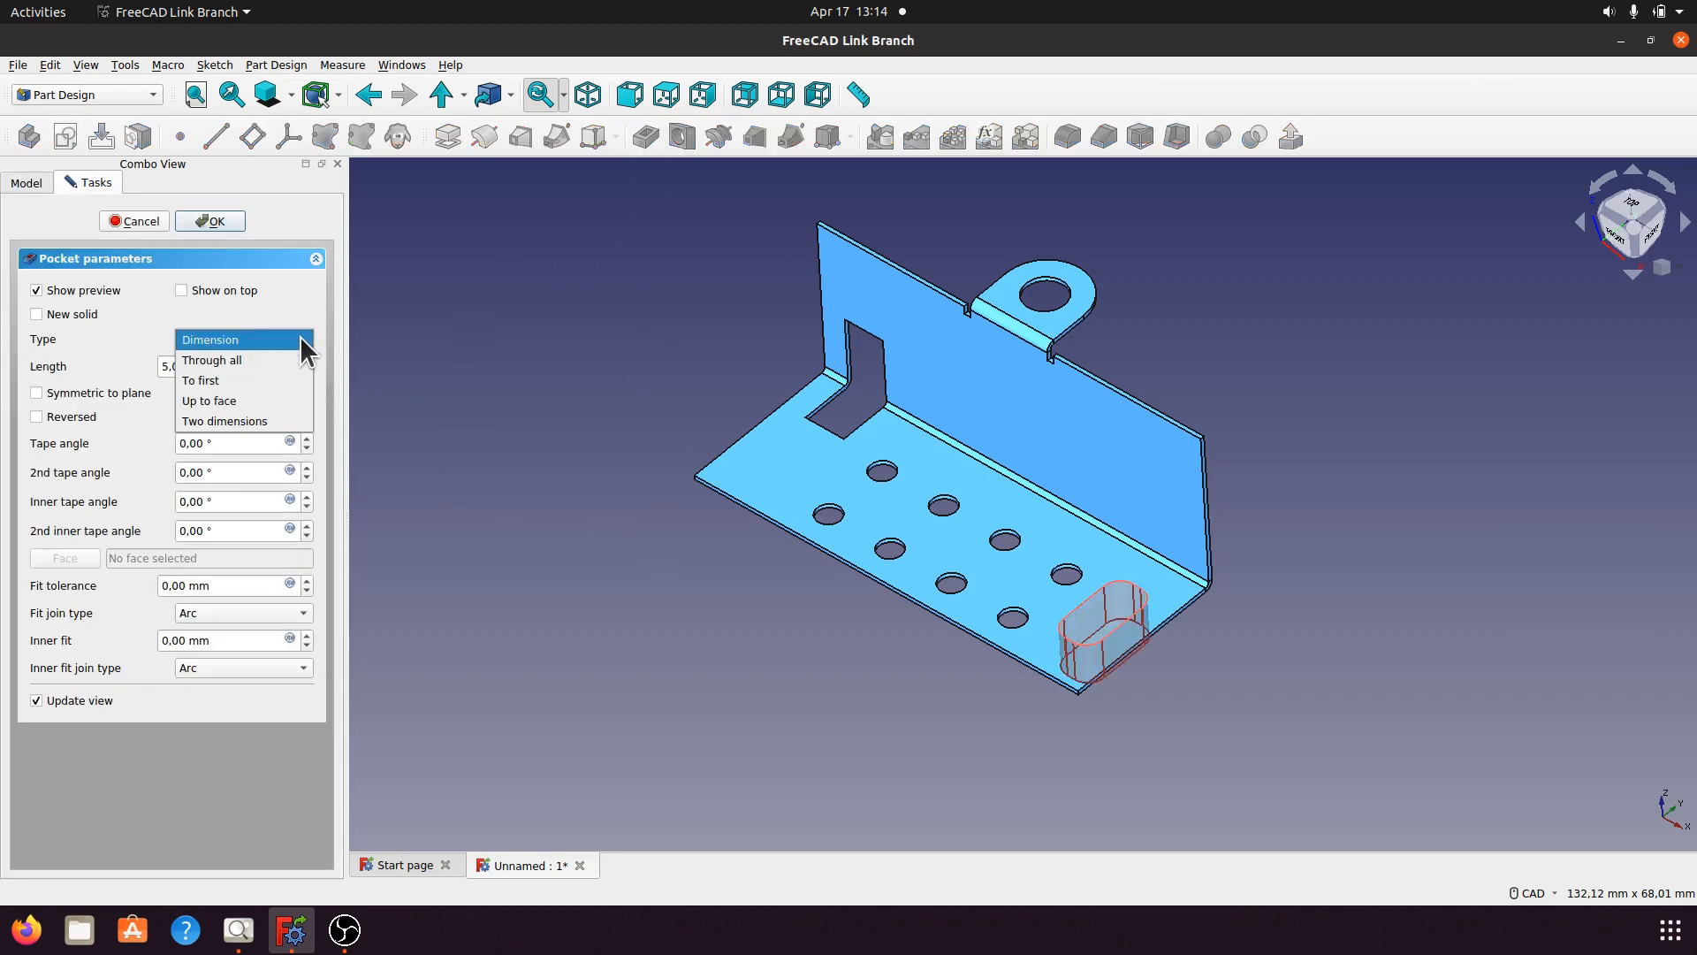
click(225, 381)
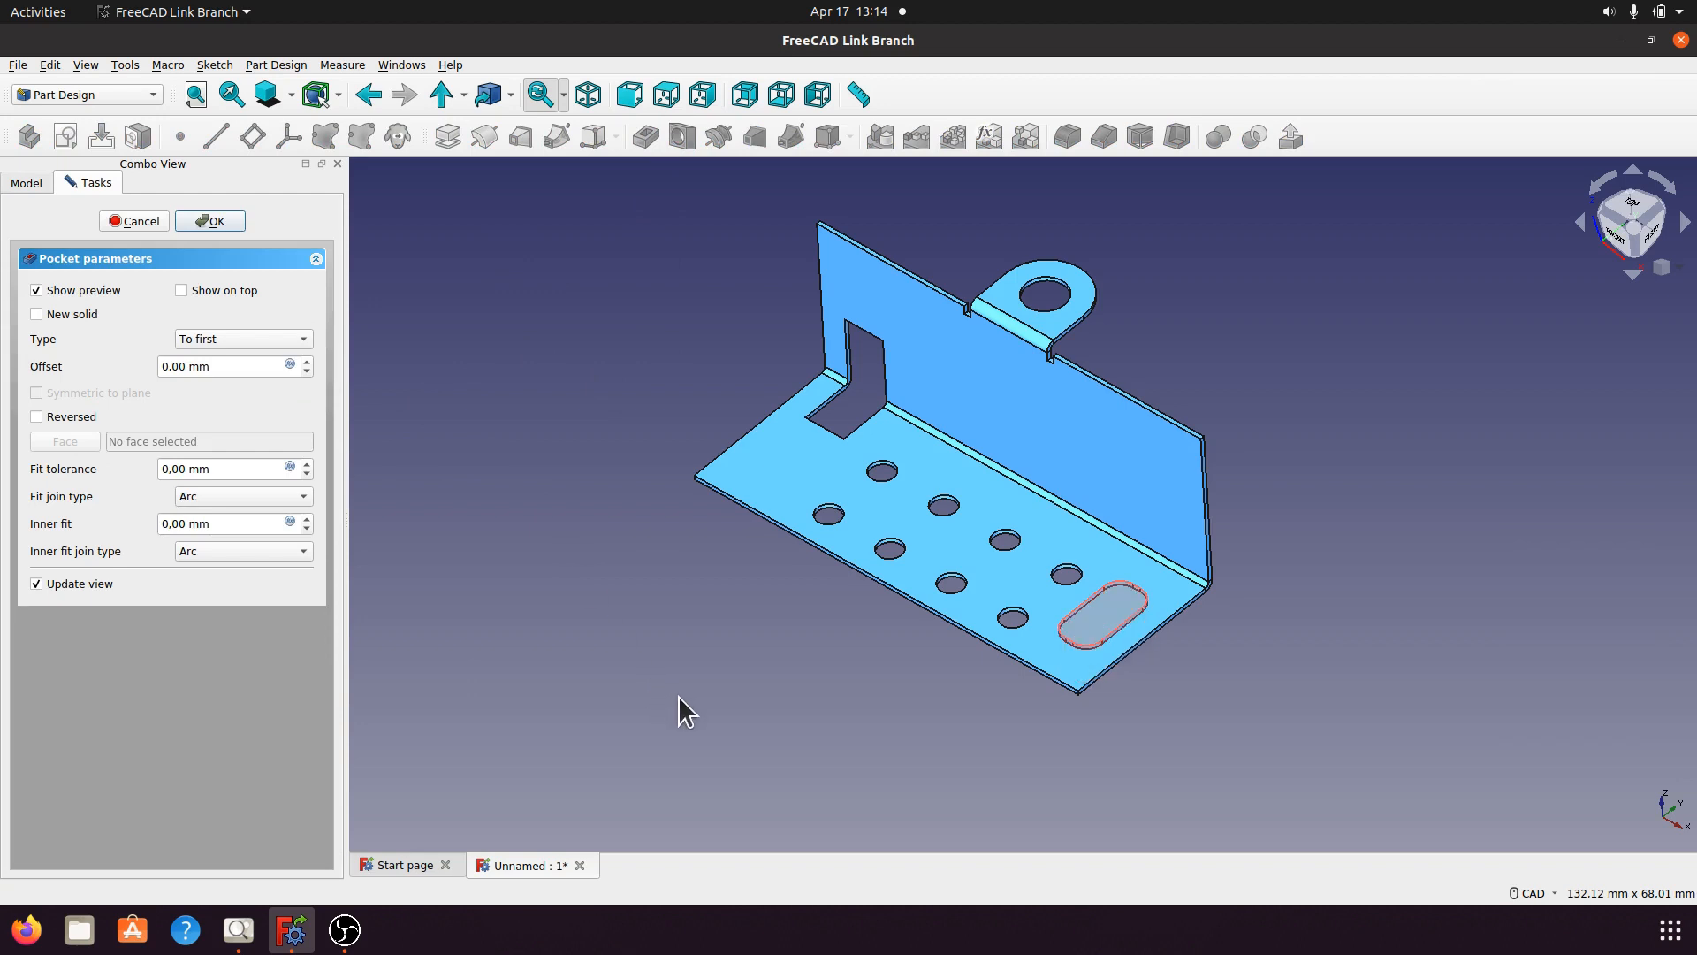
click(215, 221)
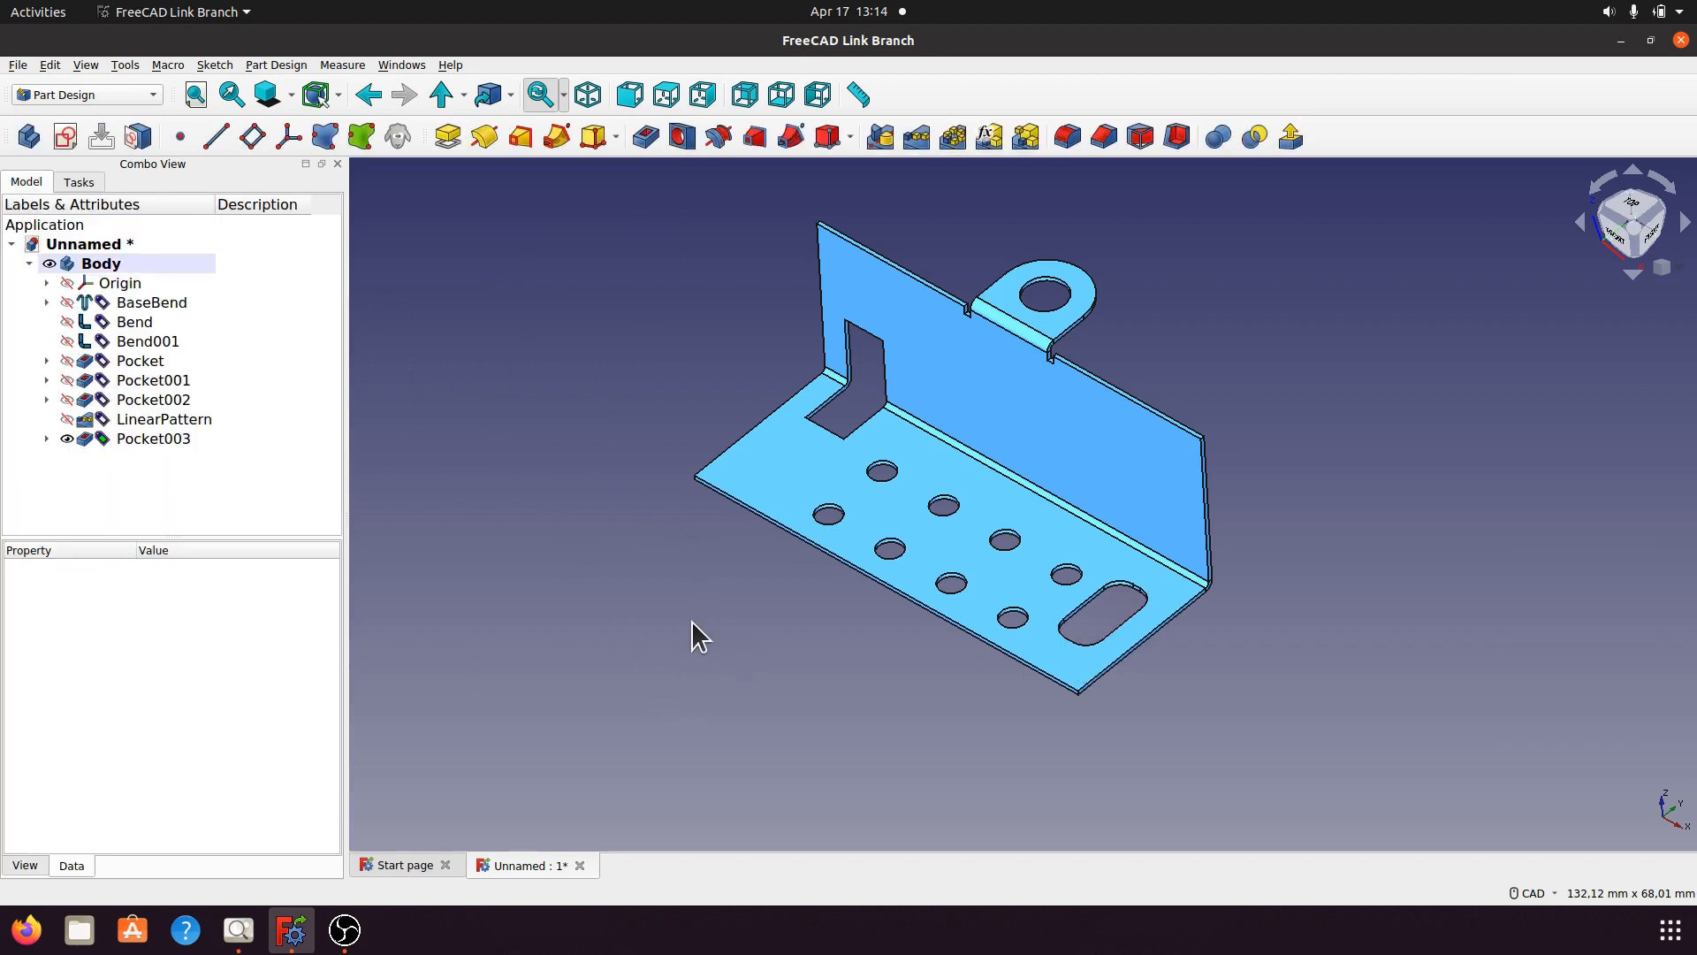
Show the finished bracket in isometric view and switch to the Sheet Metal workbench.
click(587, 94)
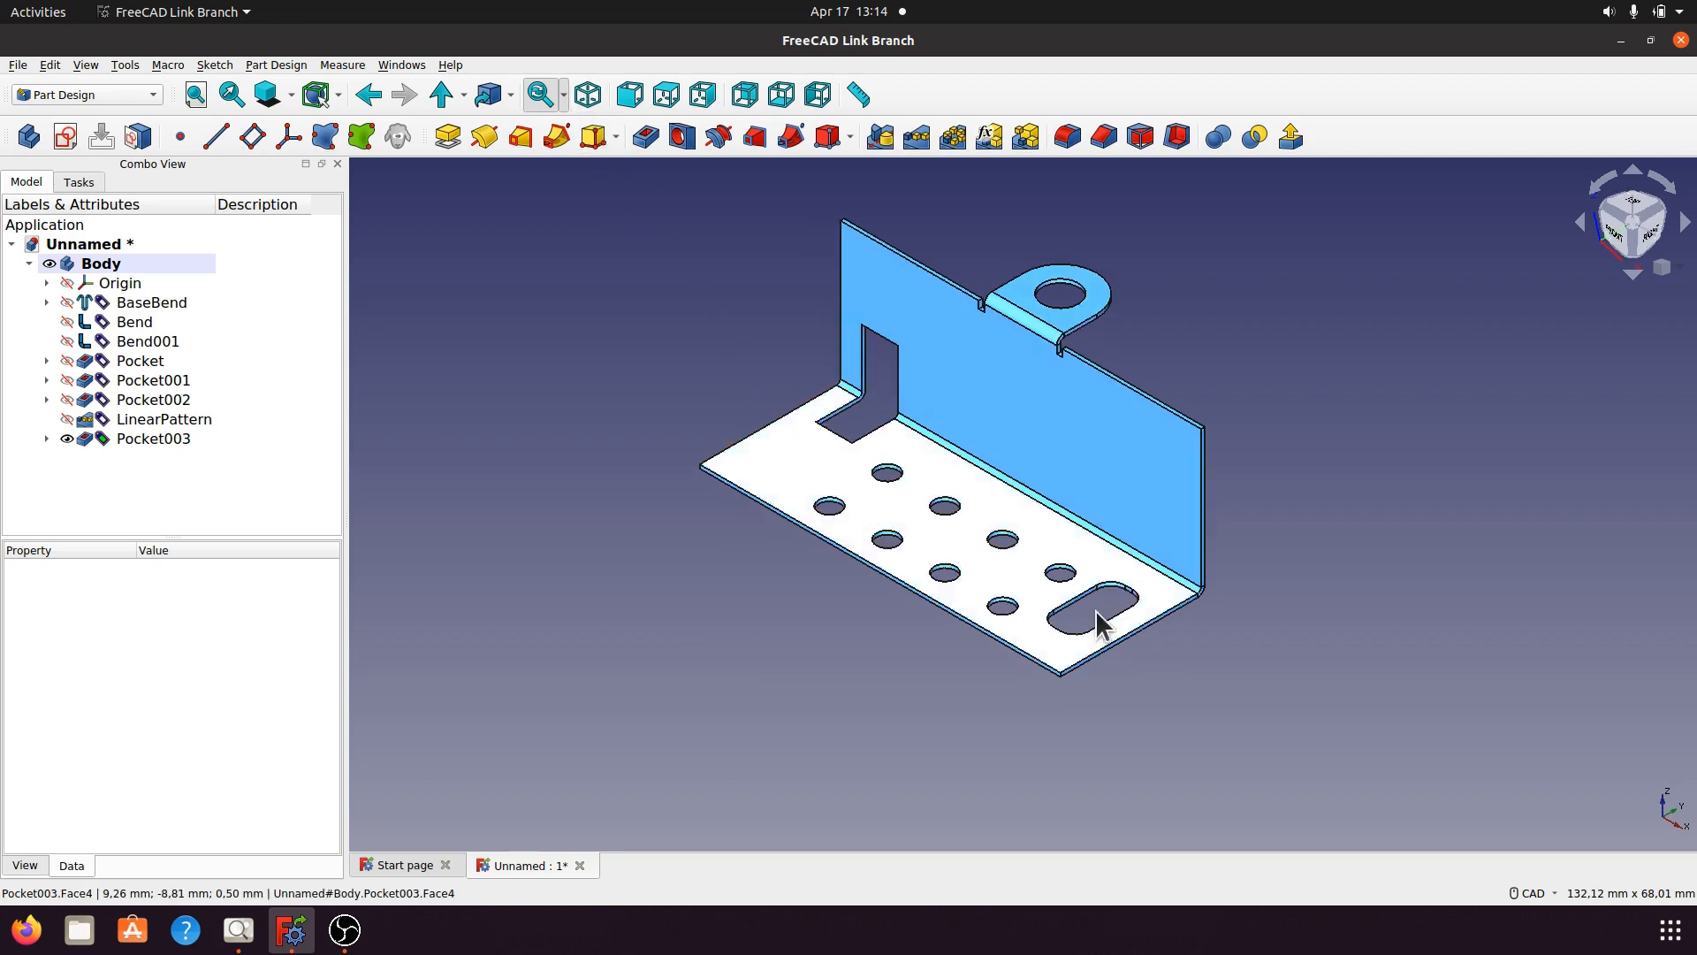
middle_drag(1096, 624, 999, 534)
click(594, 101)
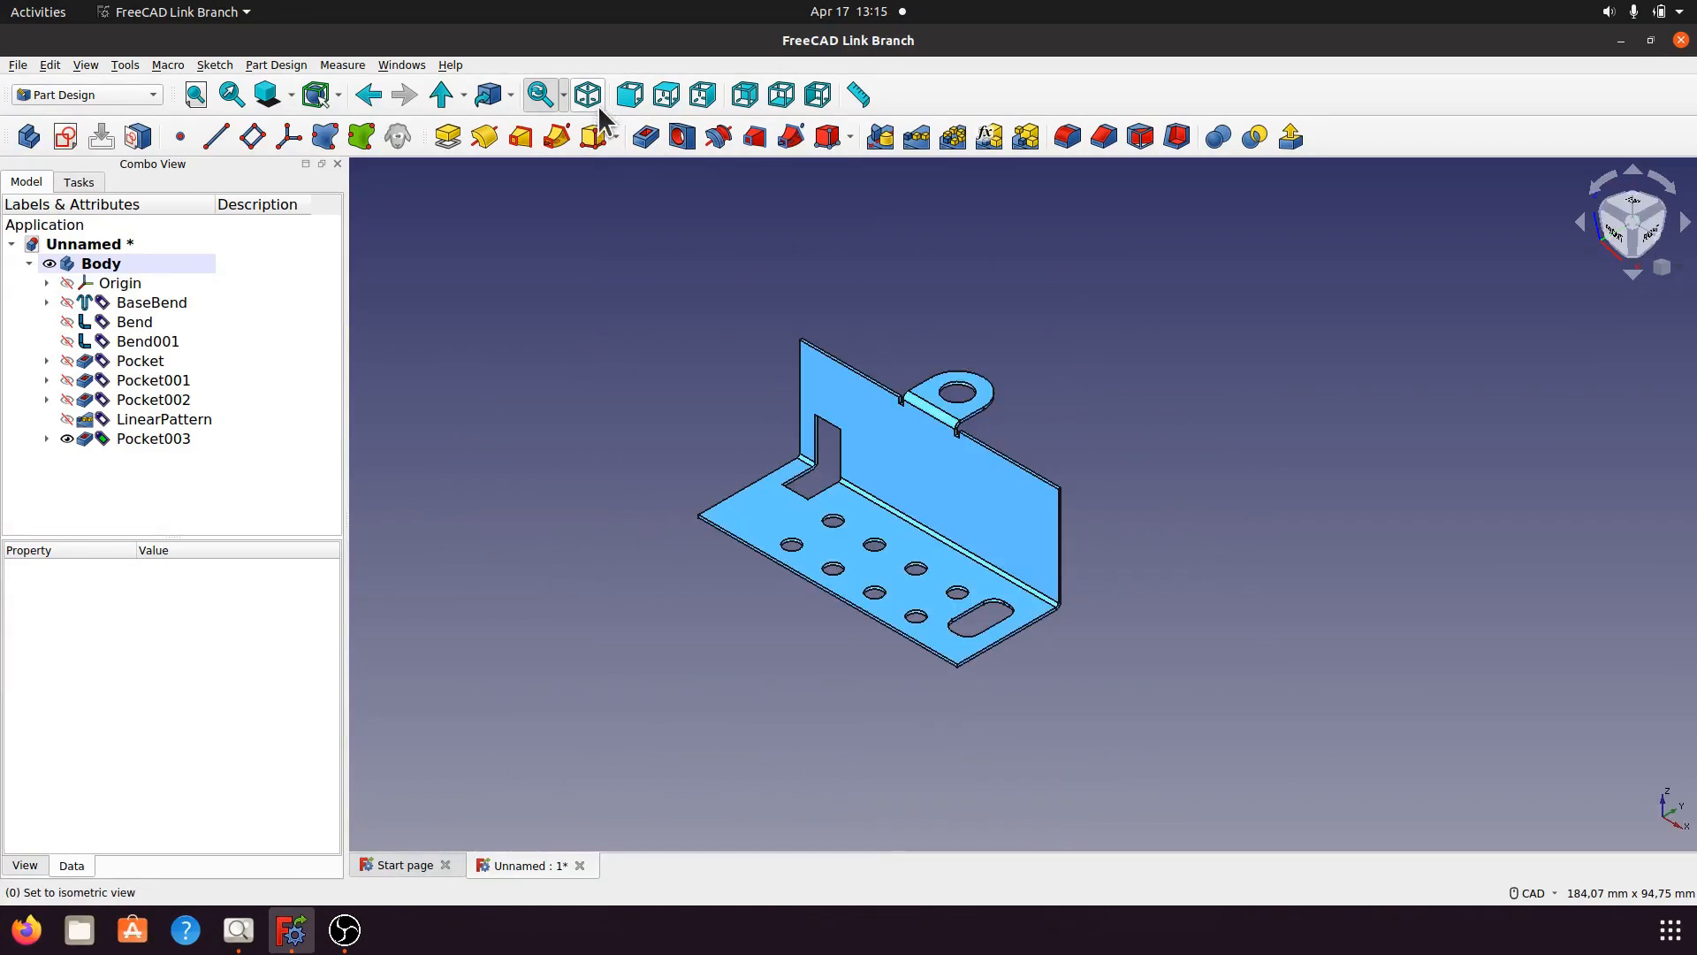
scroll(804, 699, up, 2)
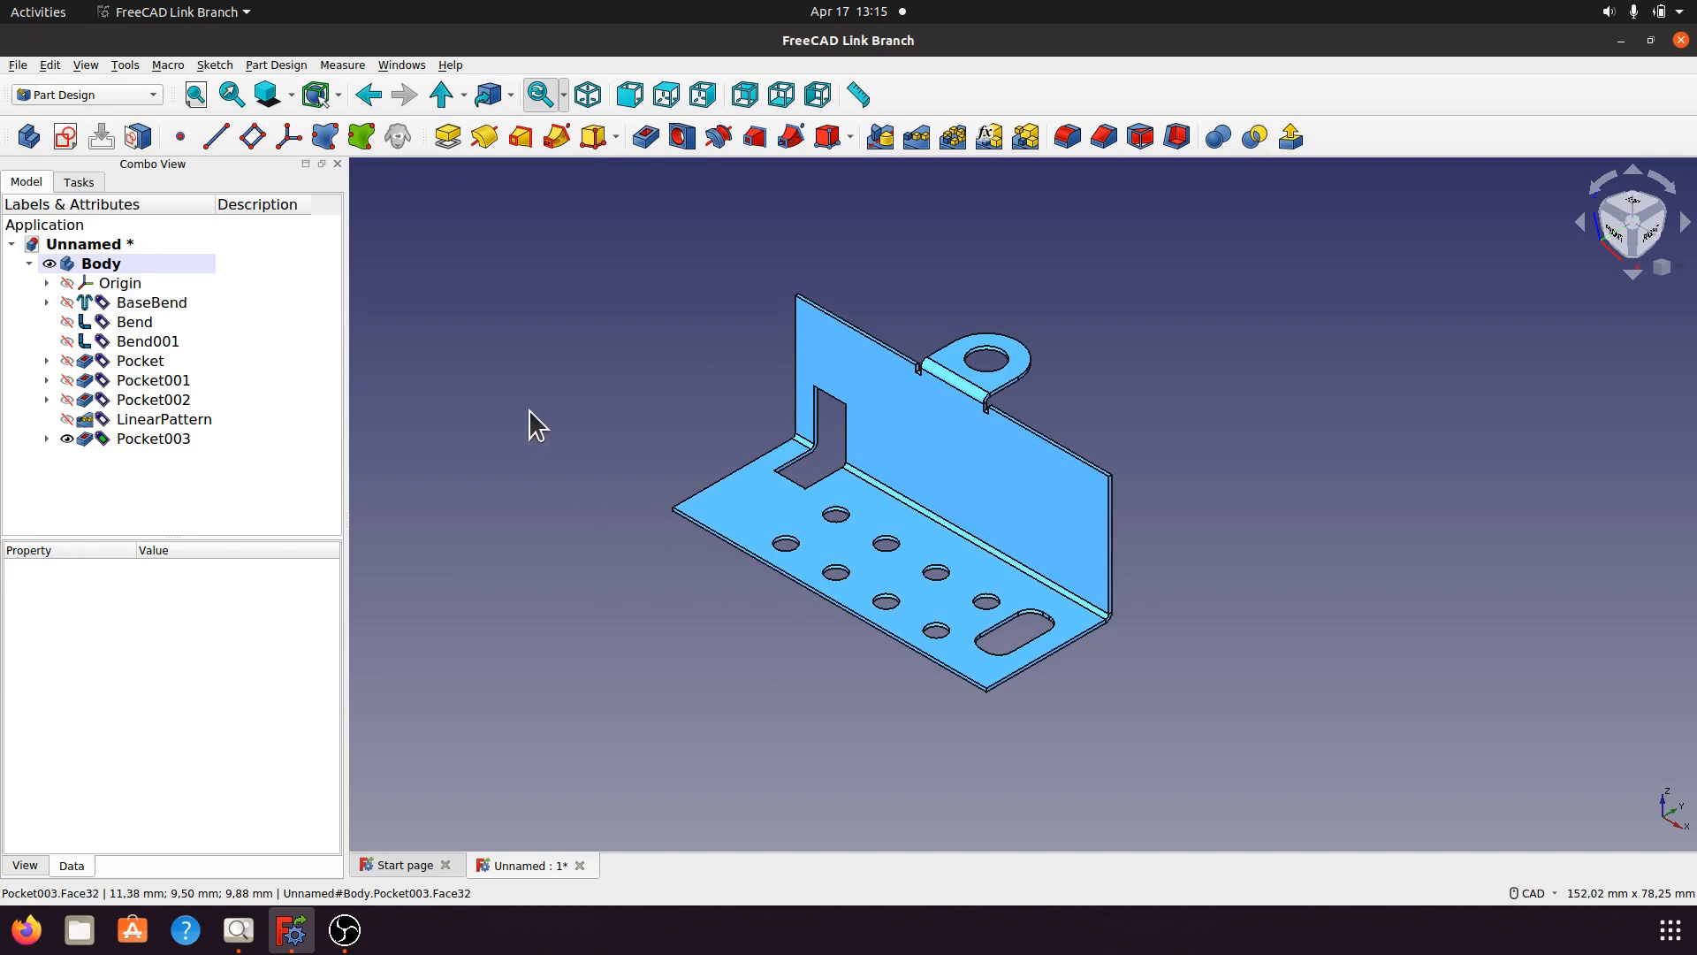
click(153, 94)
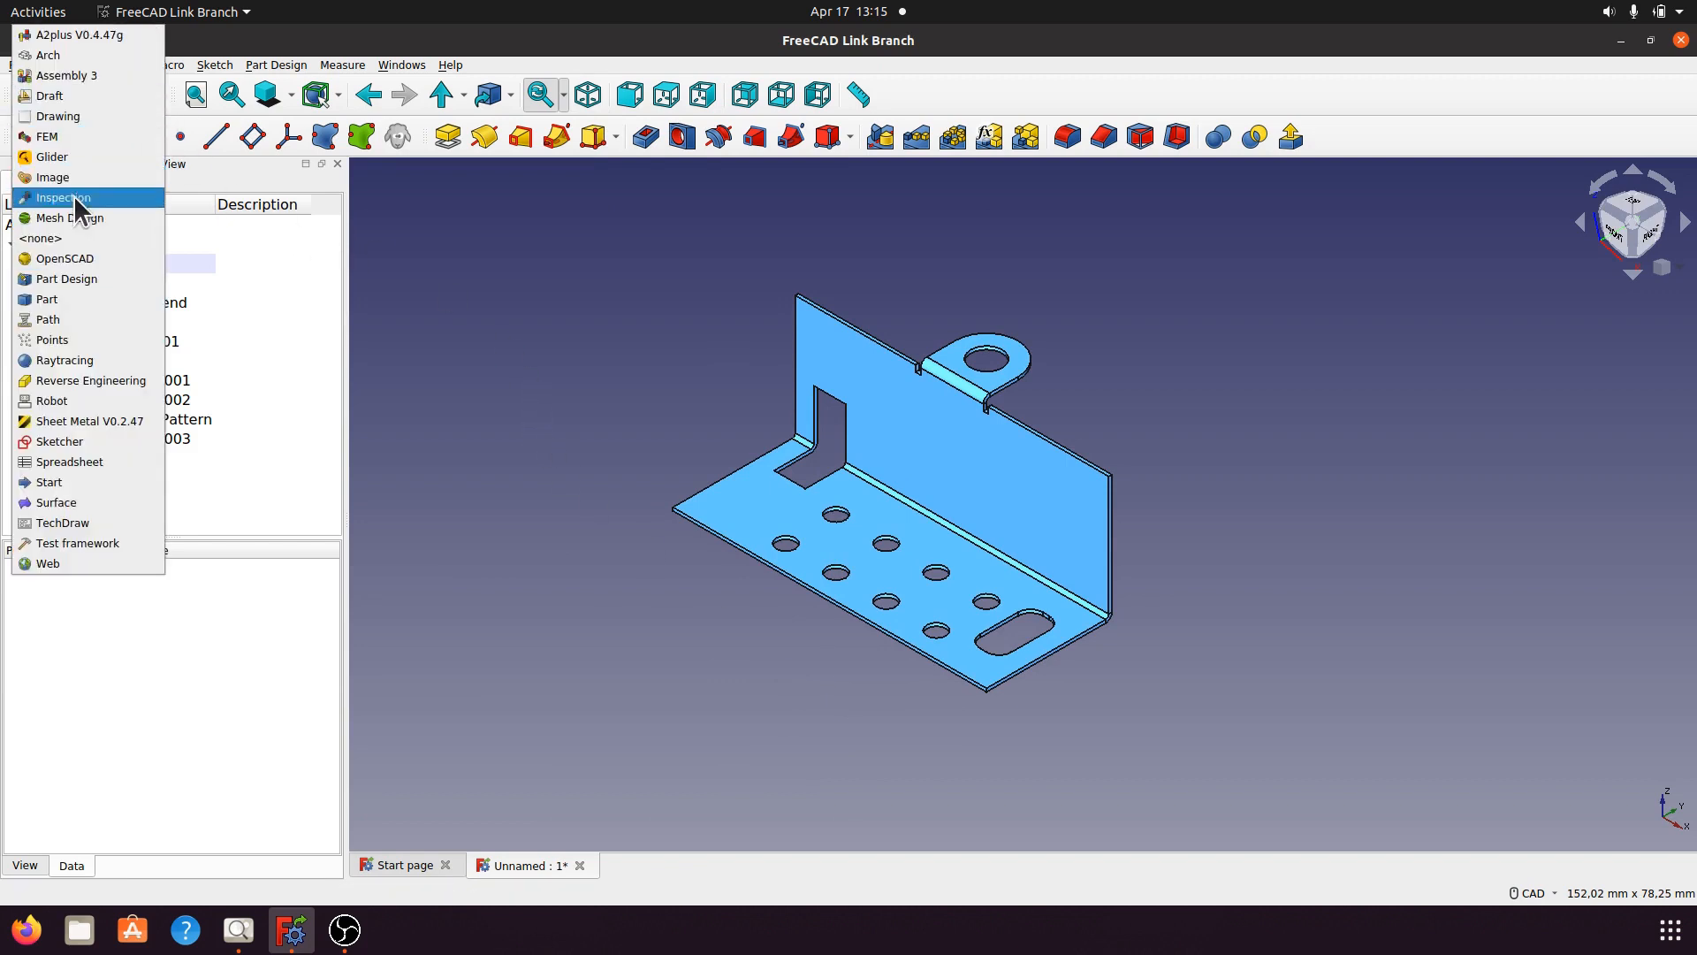
click(71, 419)
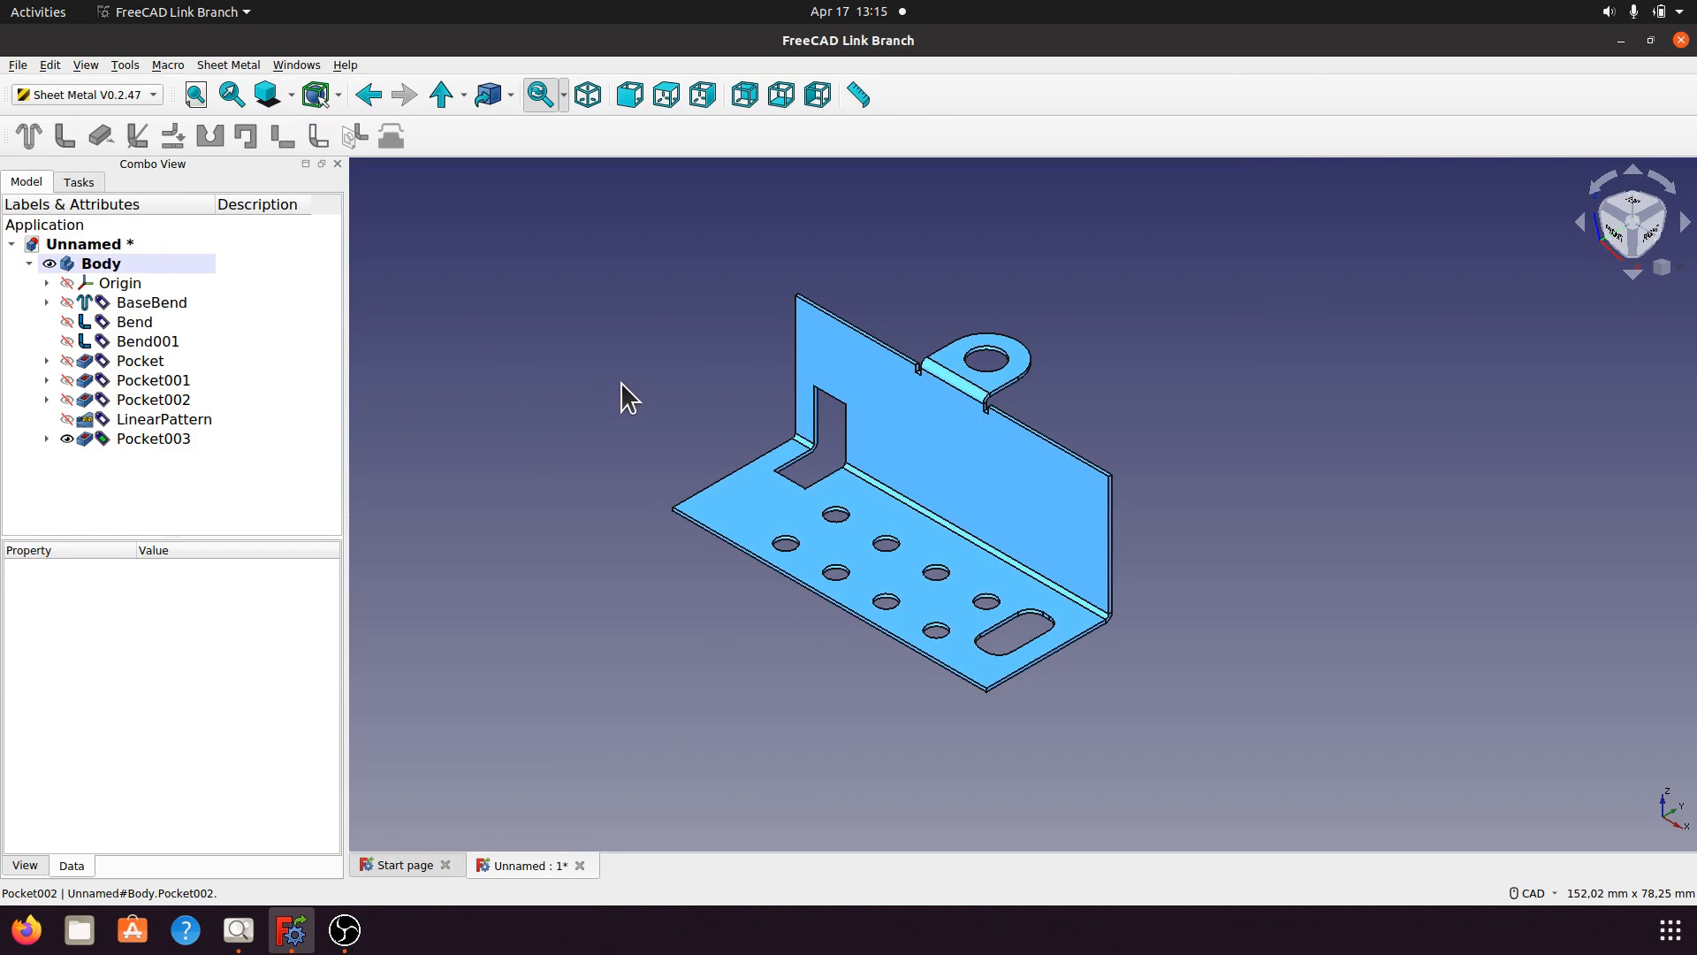
Try to unfold the bracket with a manual K-factor of 0.4 (ANSI), widening the task panel and hiding the report view.
click(741, 500)
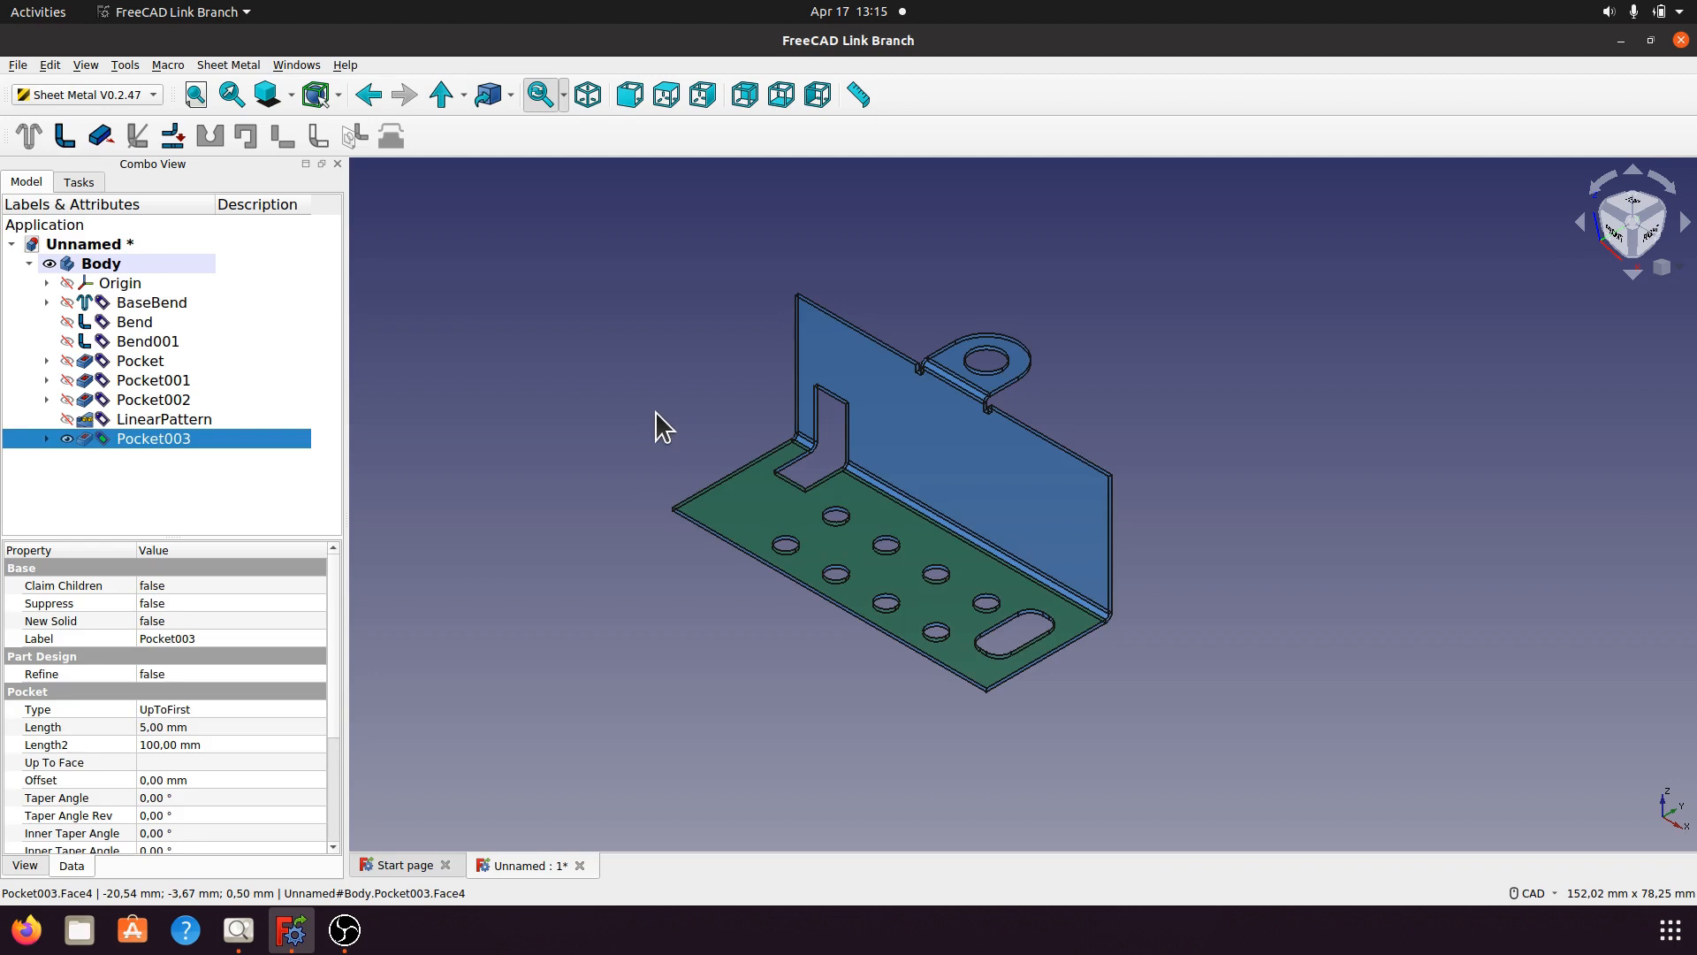
click(173, 136)
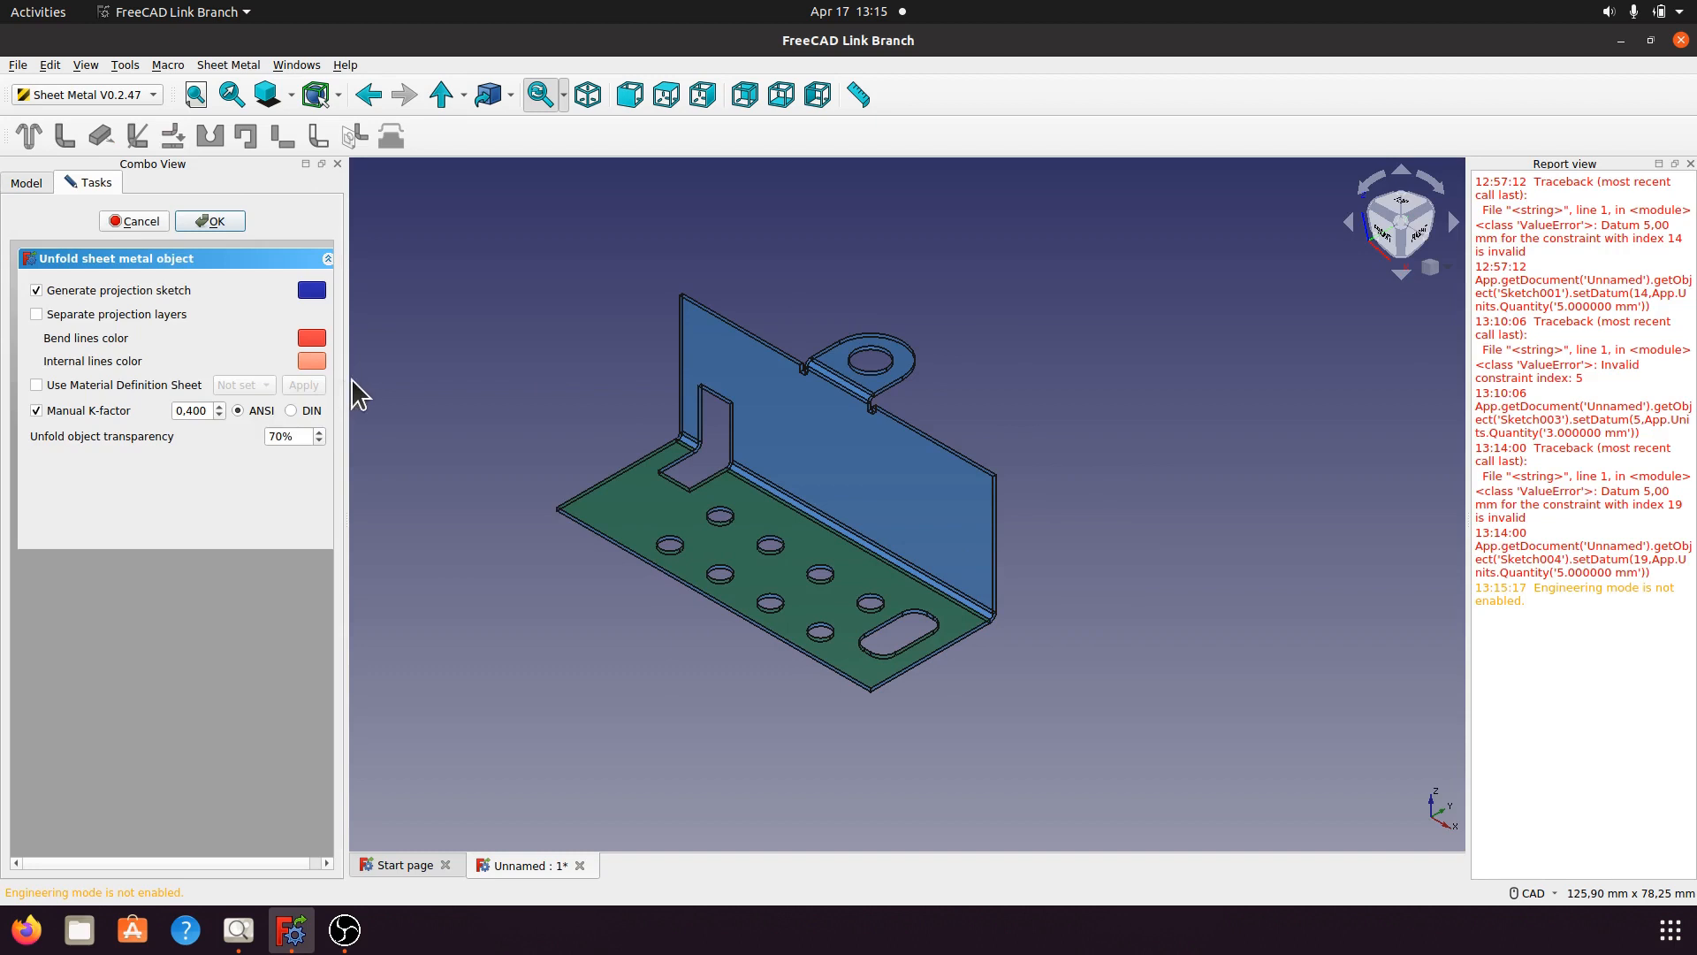
drag(345, 388, 445, 388)
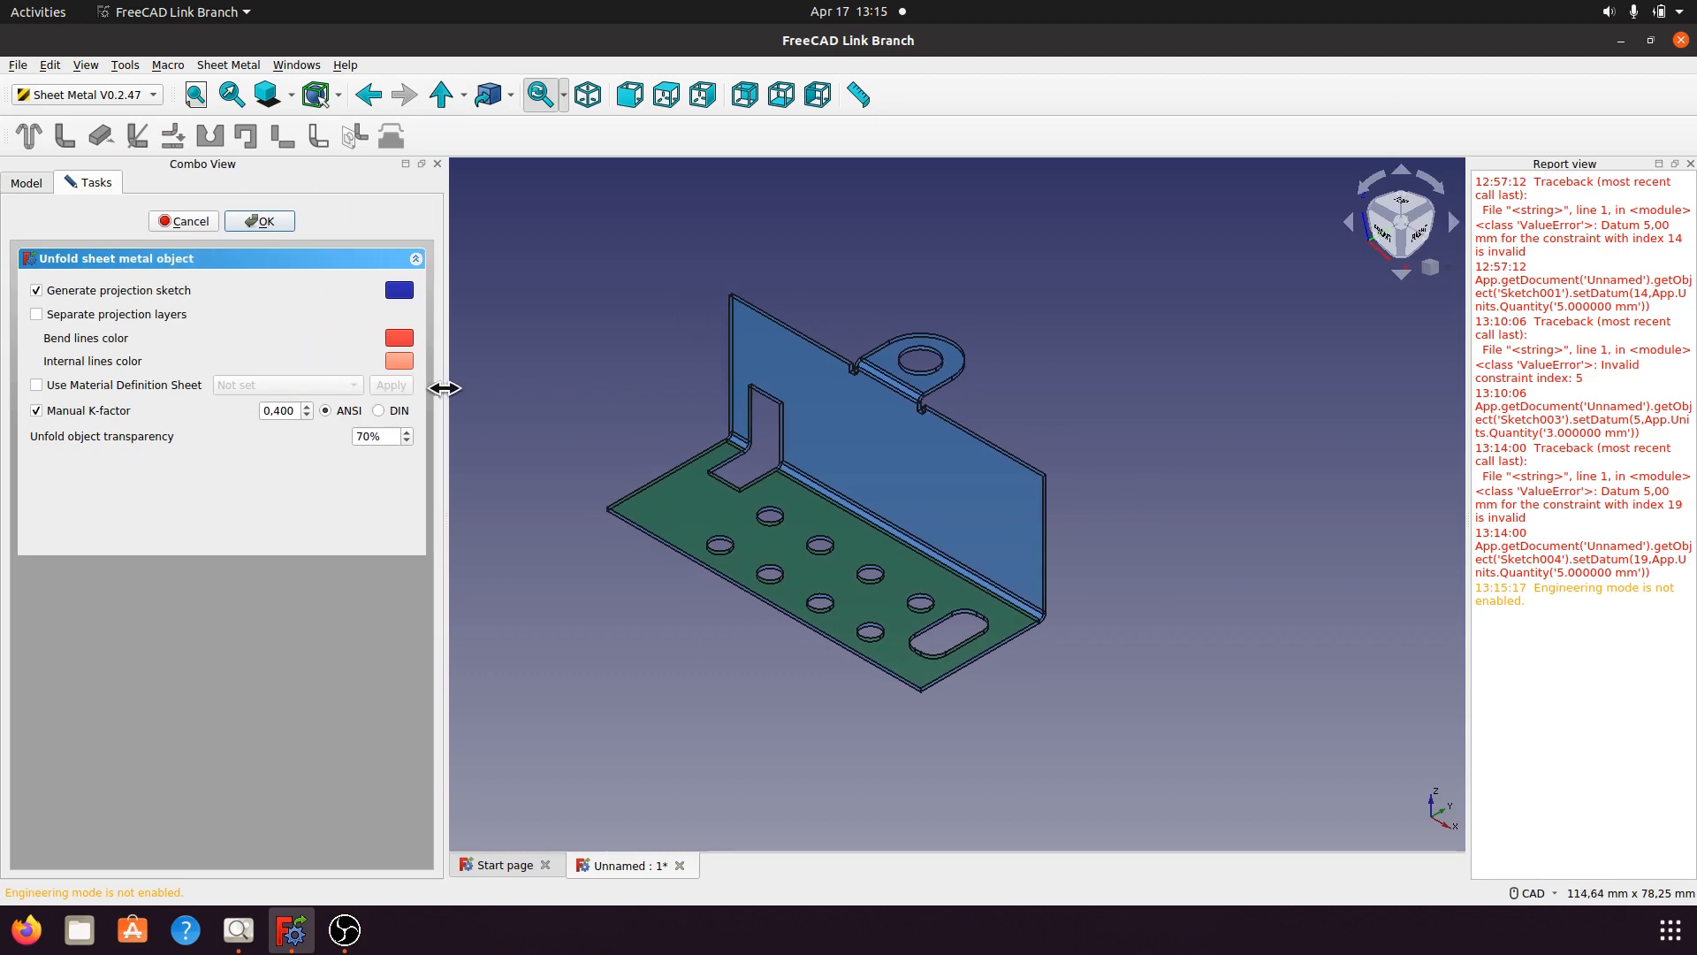
click(380, 411)
click(331, 410)
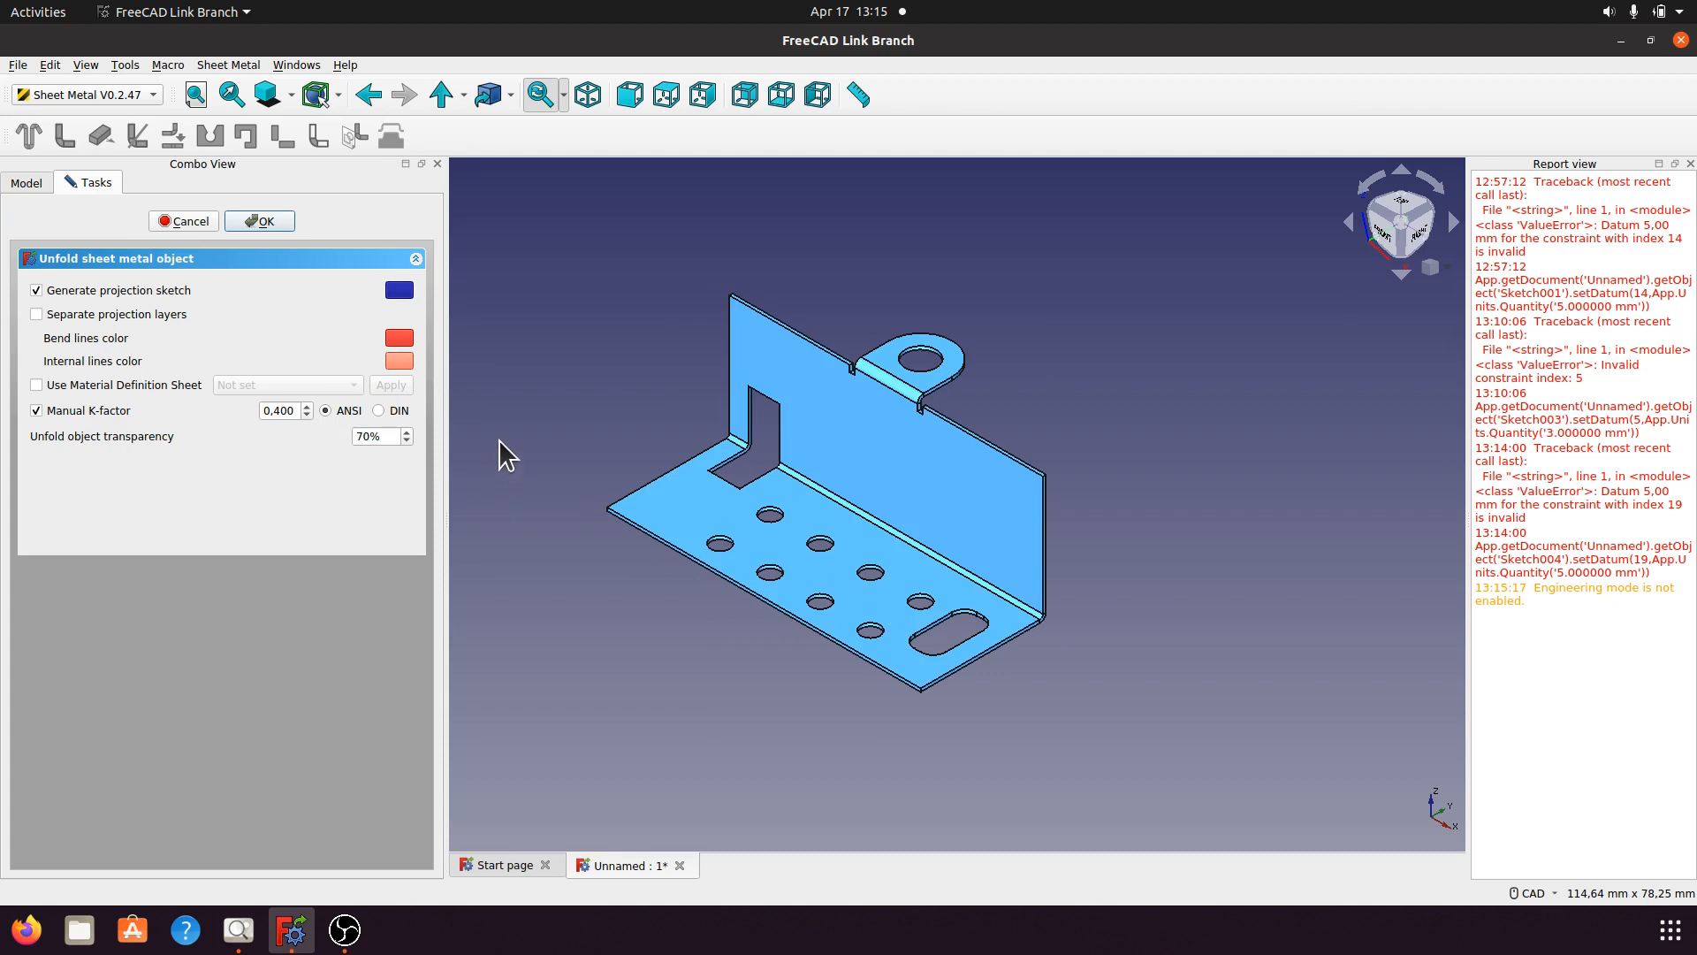
click(1690, 163)
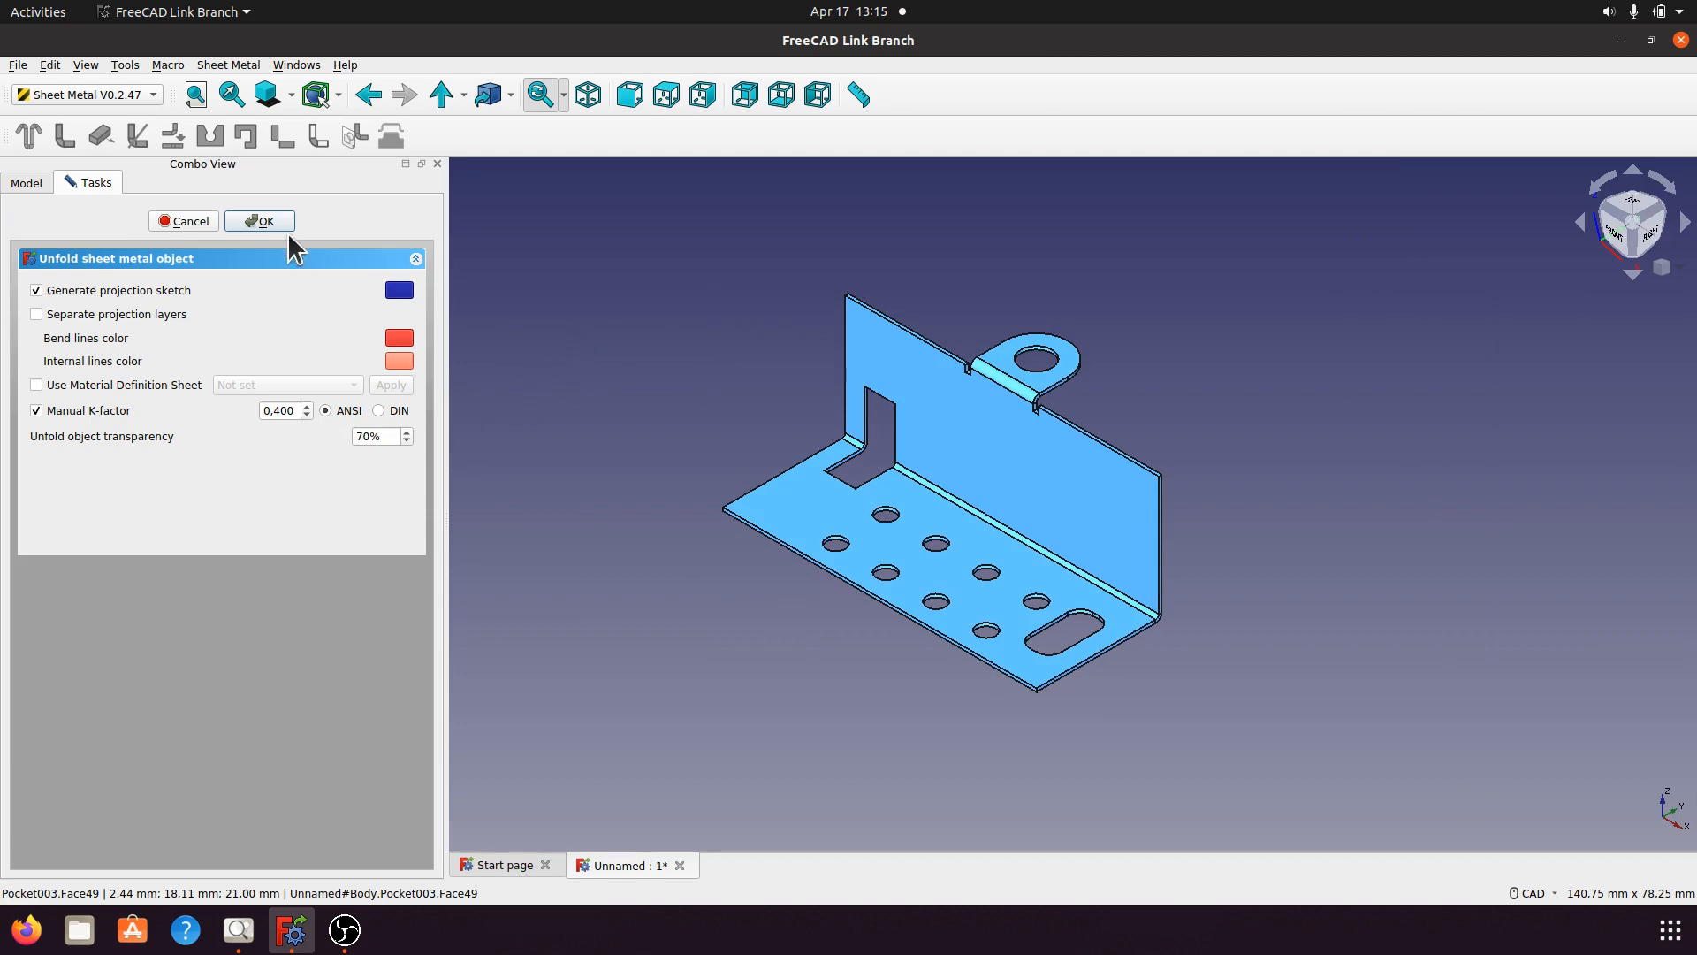
click(261, 222)
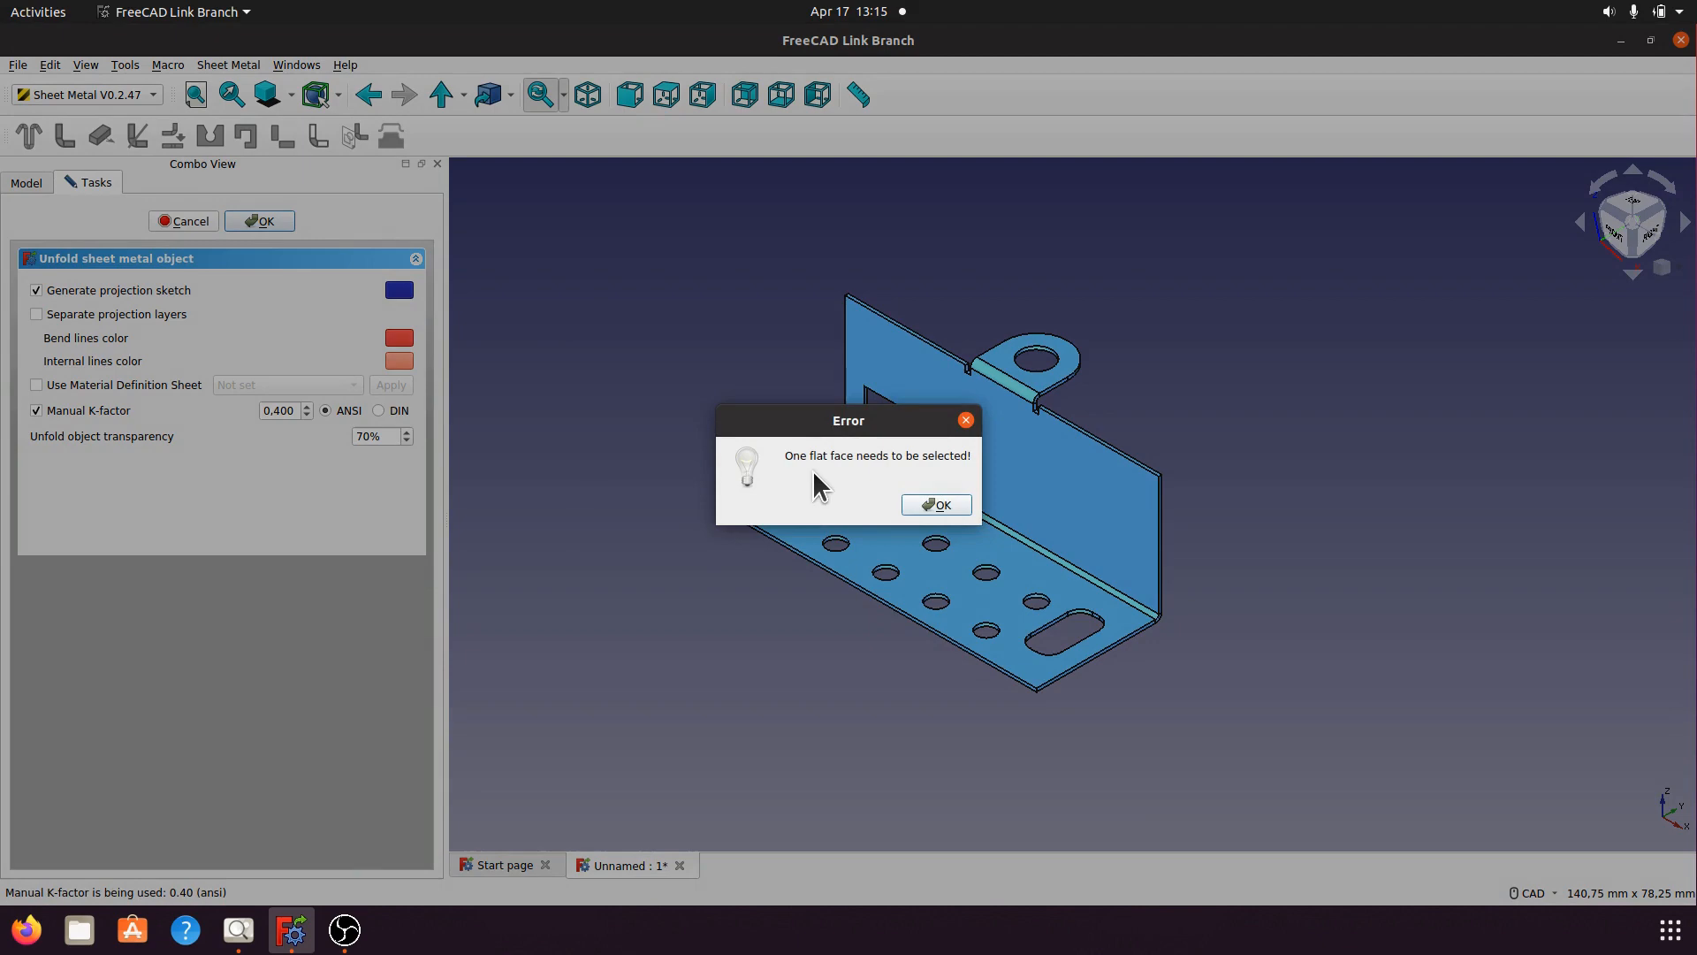
click(936, 504)
click(983, 457)
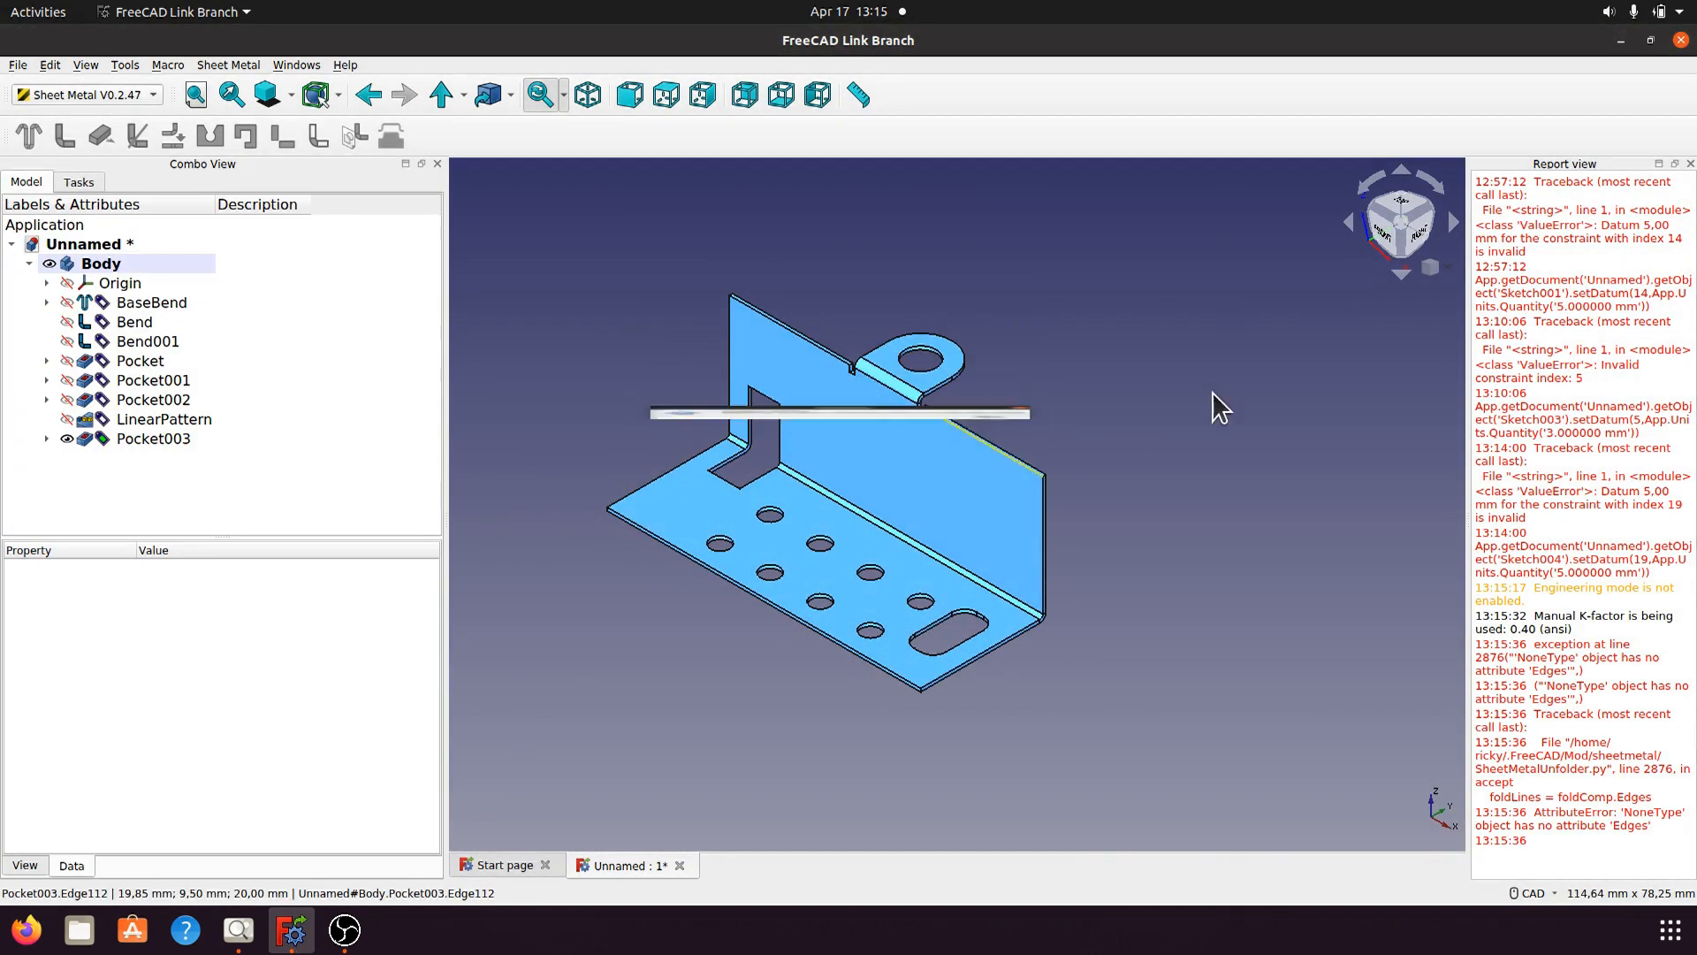
click(1690, 164)
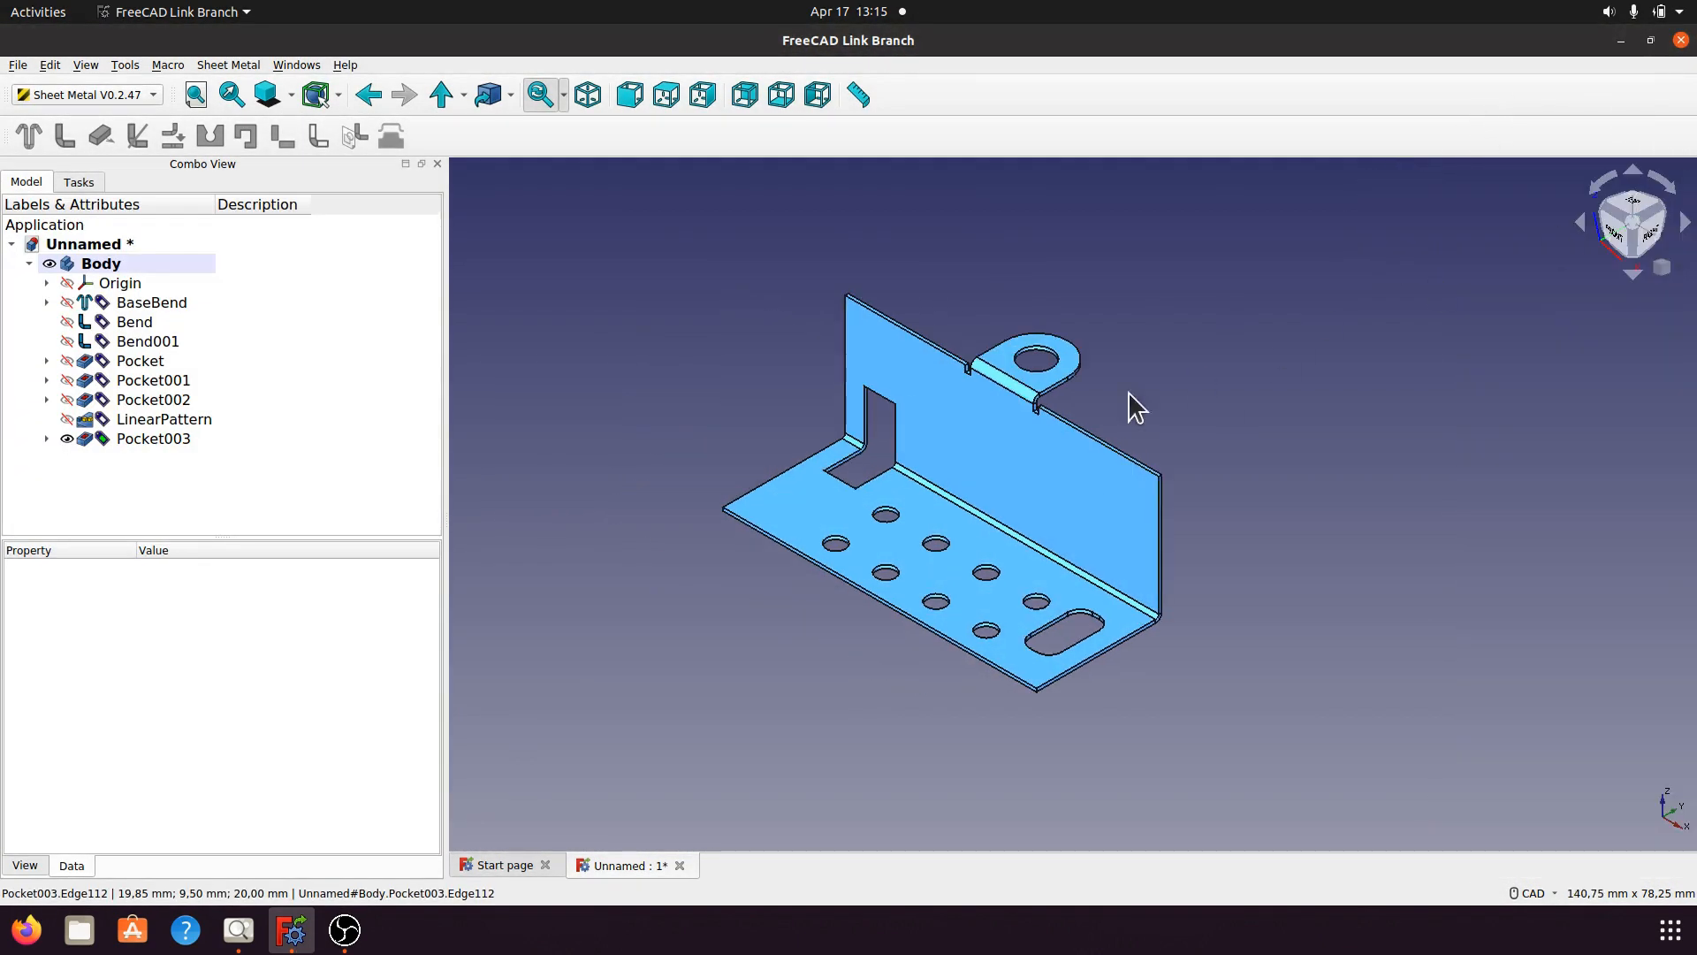
Unfold the bracket from the bottom flange's upper face with a manual K-factor of 0.4 (ANSI) and a generated projection sketch.
click(835, 527)
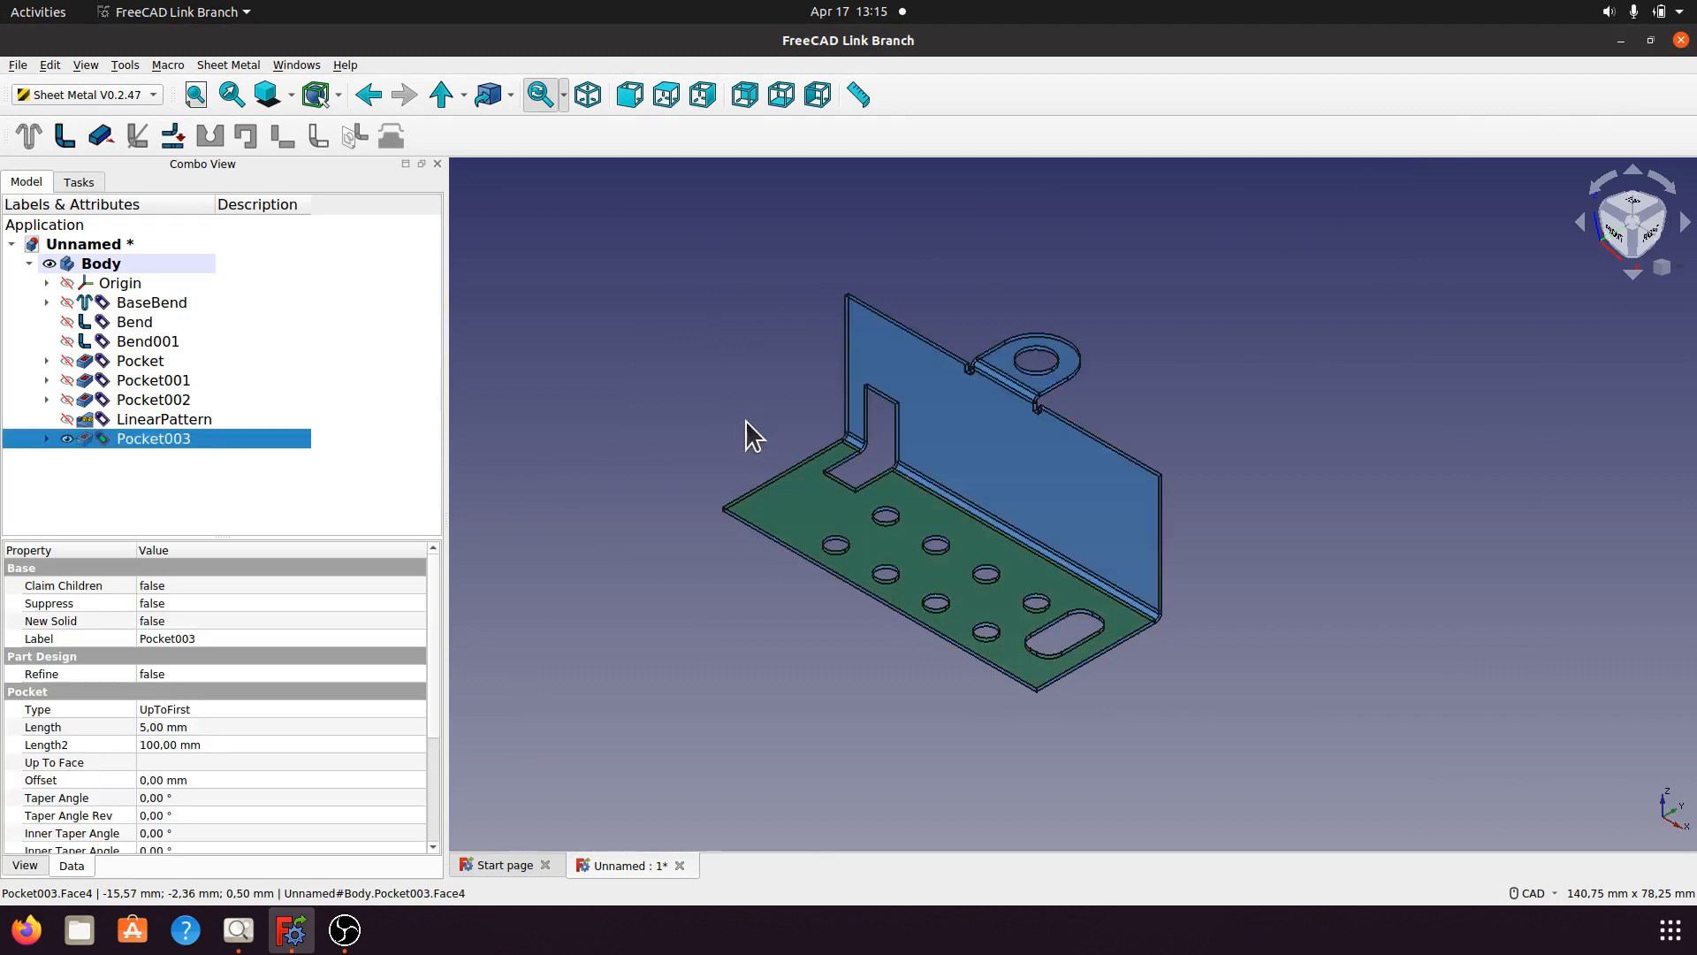
click(171, 137)
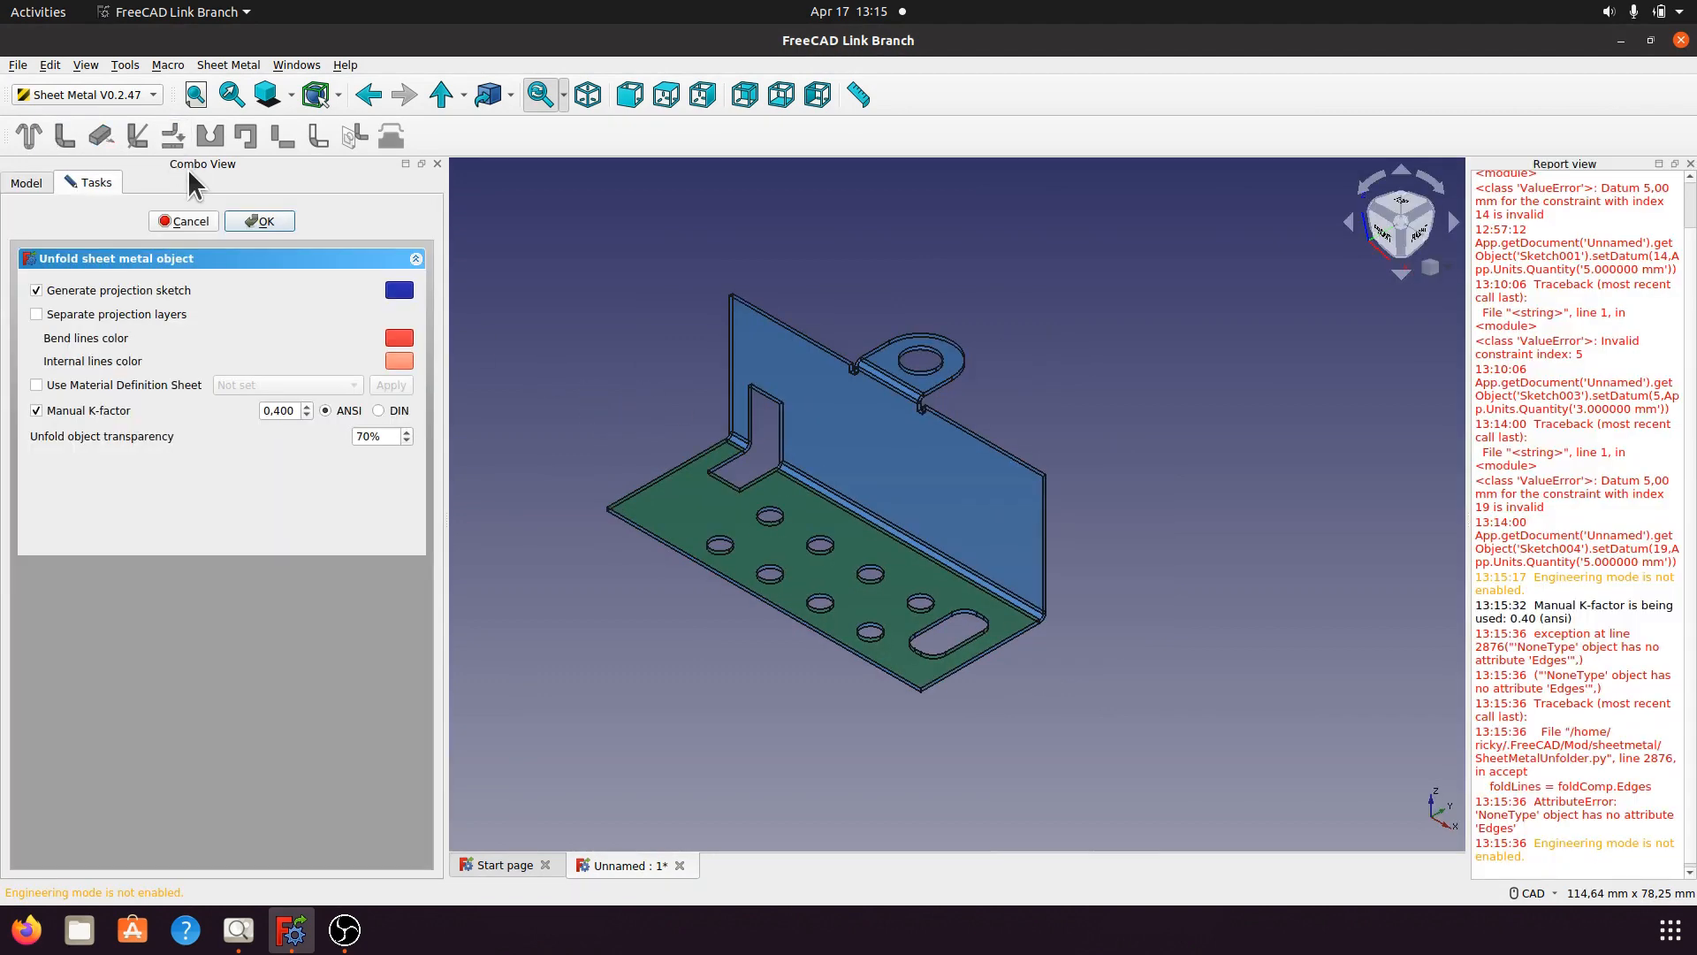
click(1690, 165)
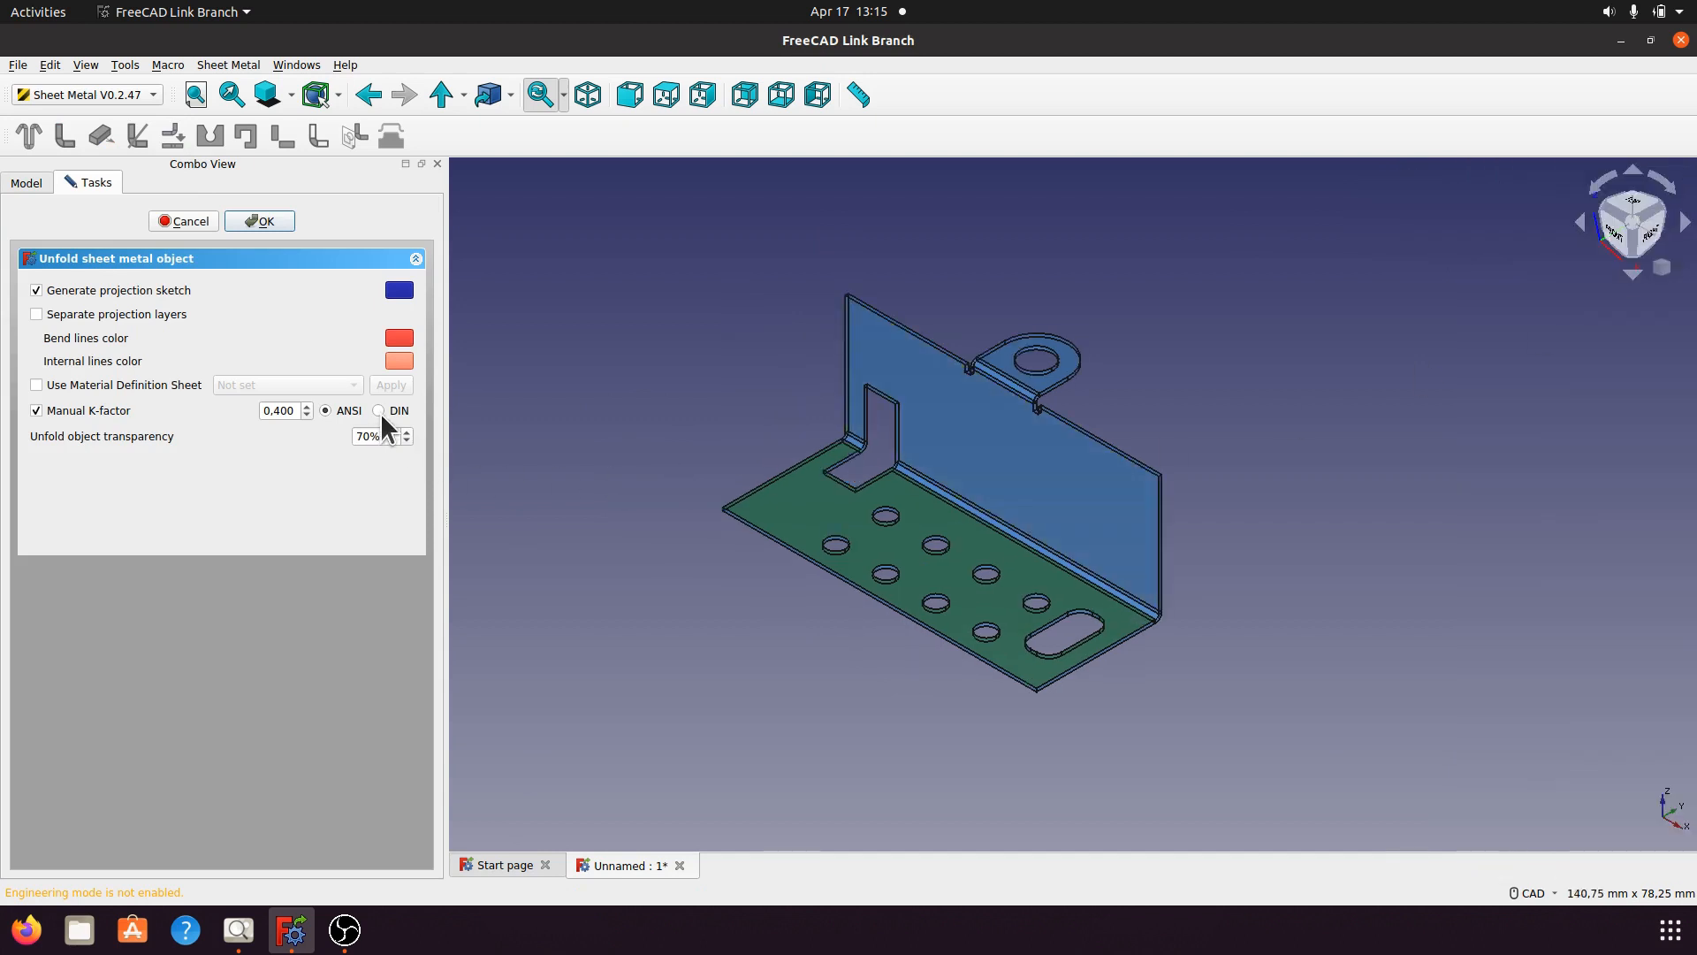
click(326, 411)
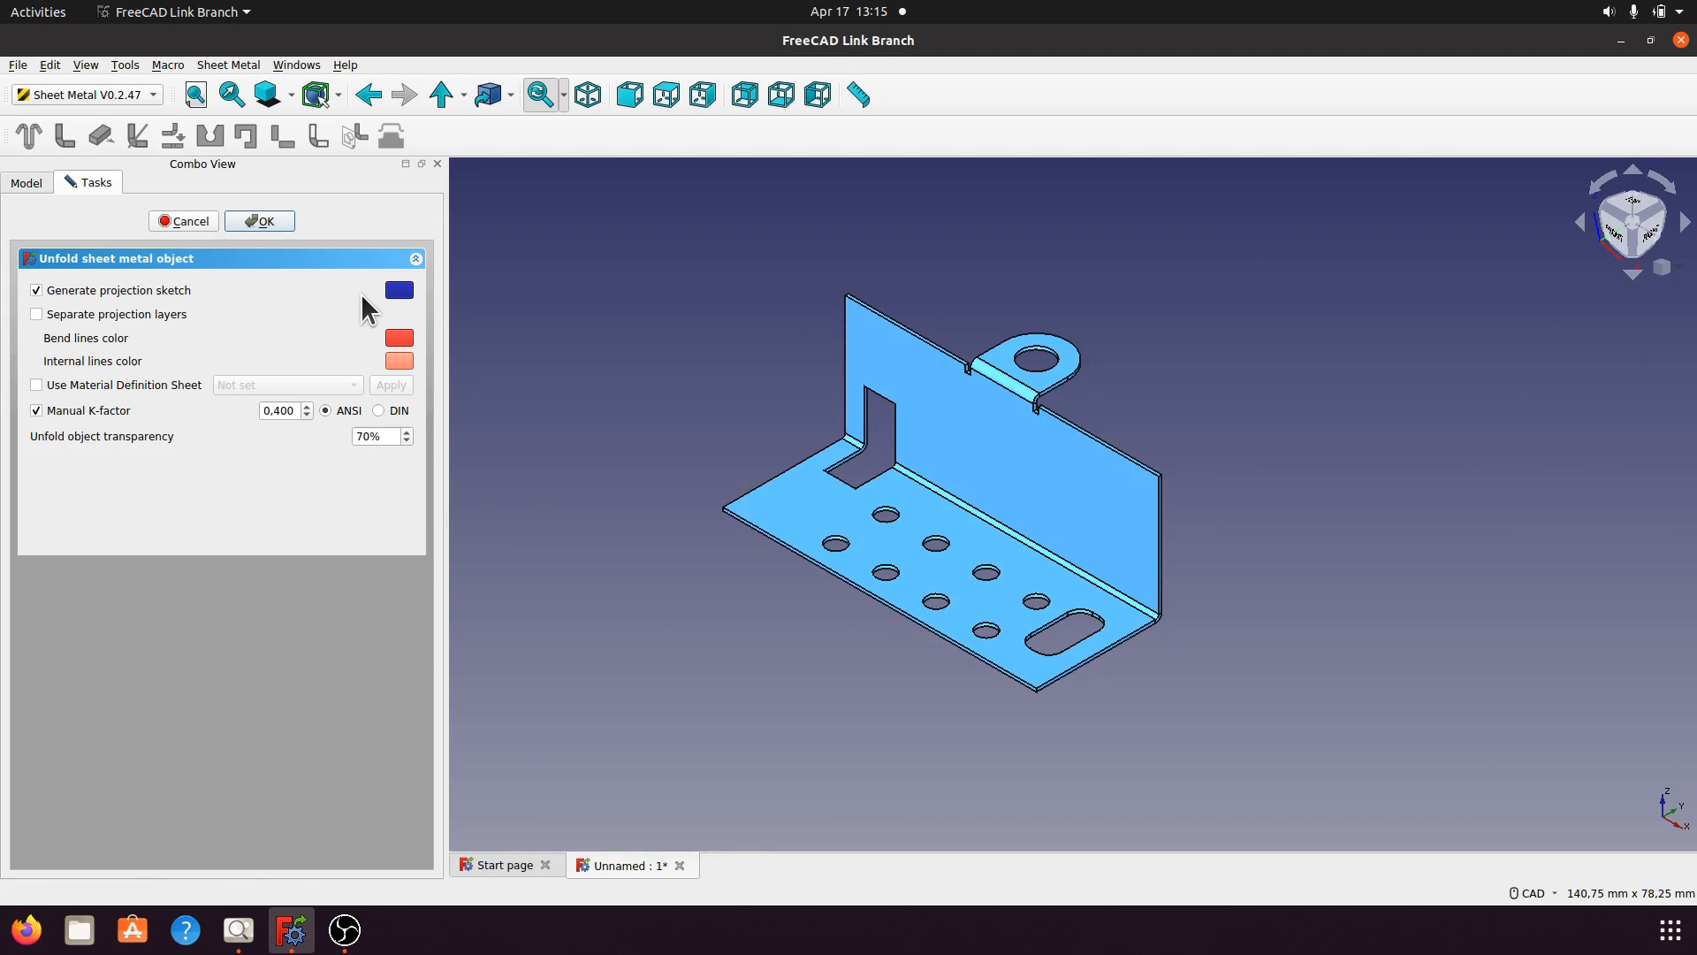
click(777, 512)
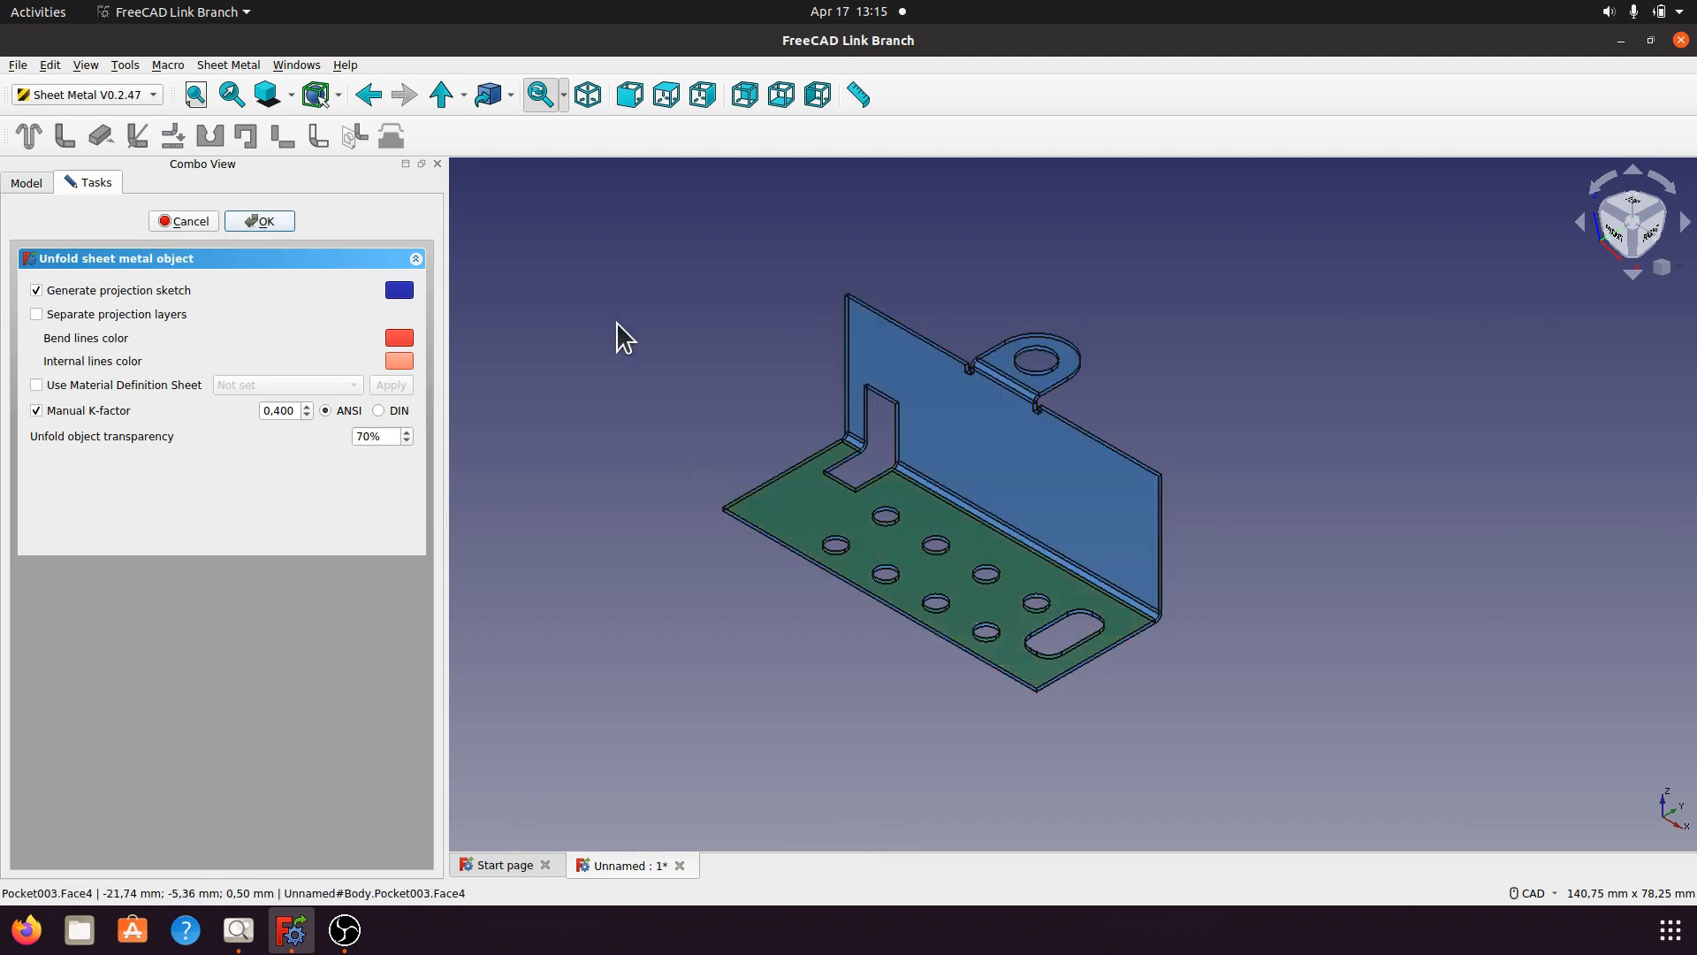
key(Return)
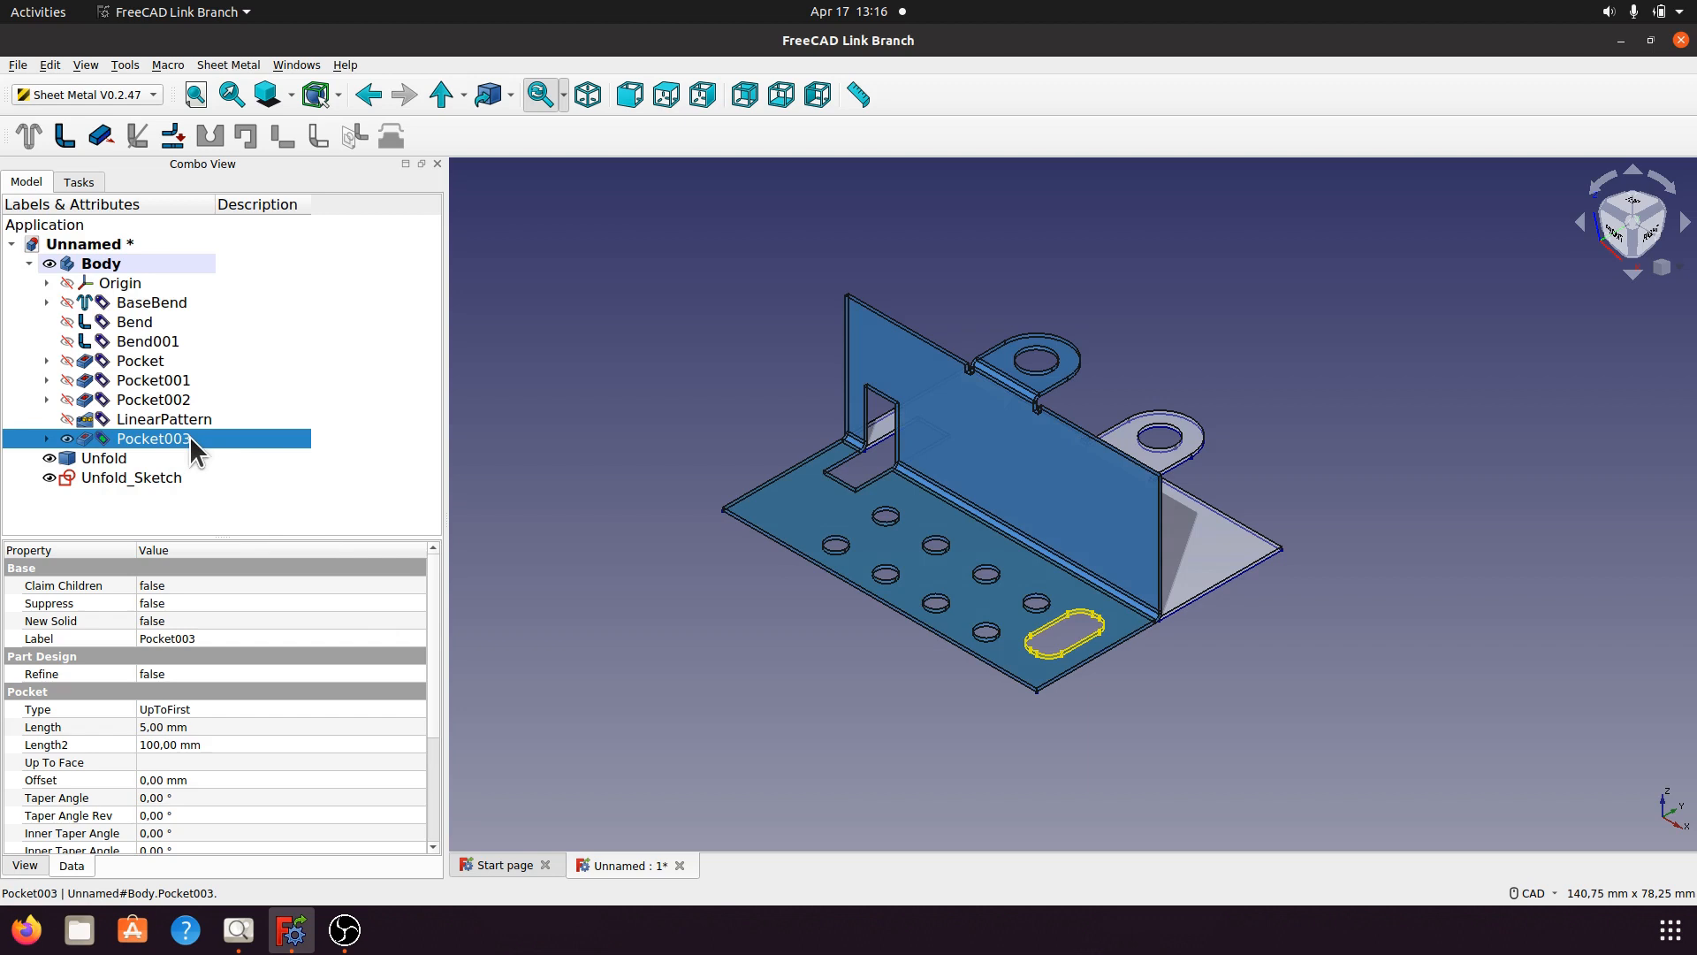
Hide the folded bracket and examine the flat pattern by itself, finishing in isometric view.
key(space)
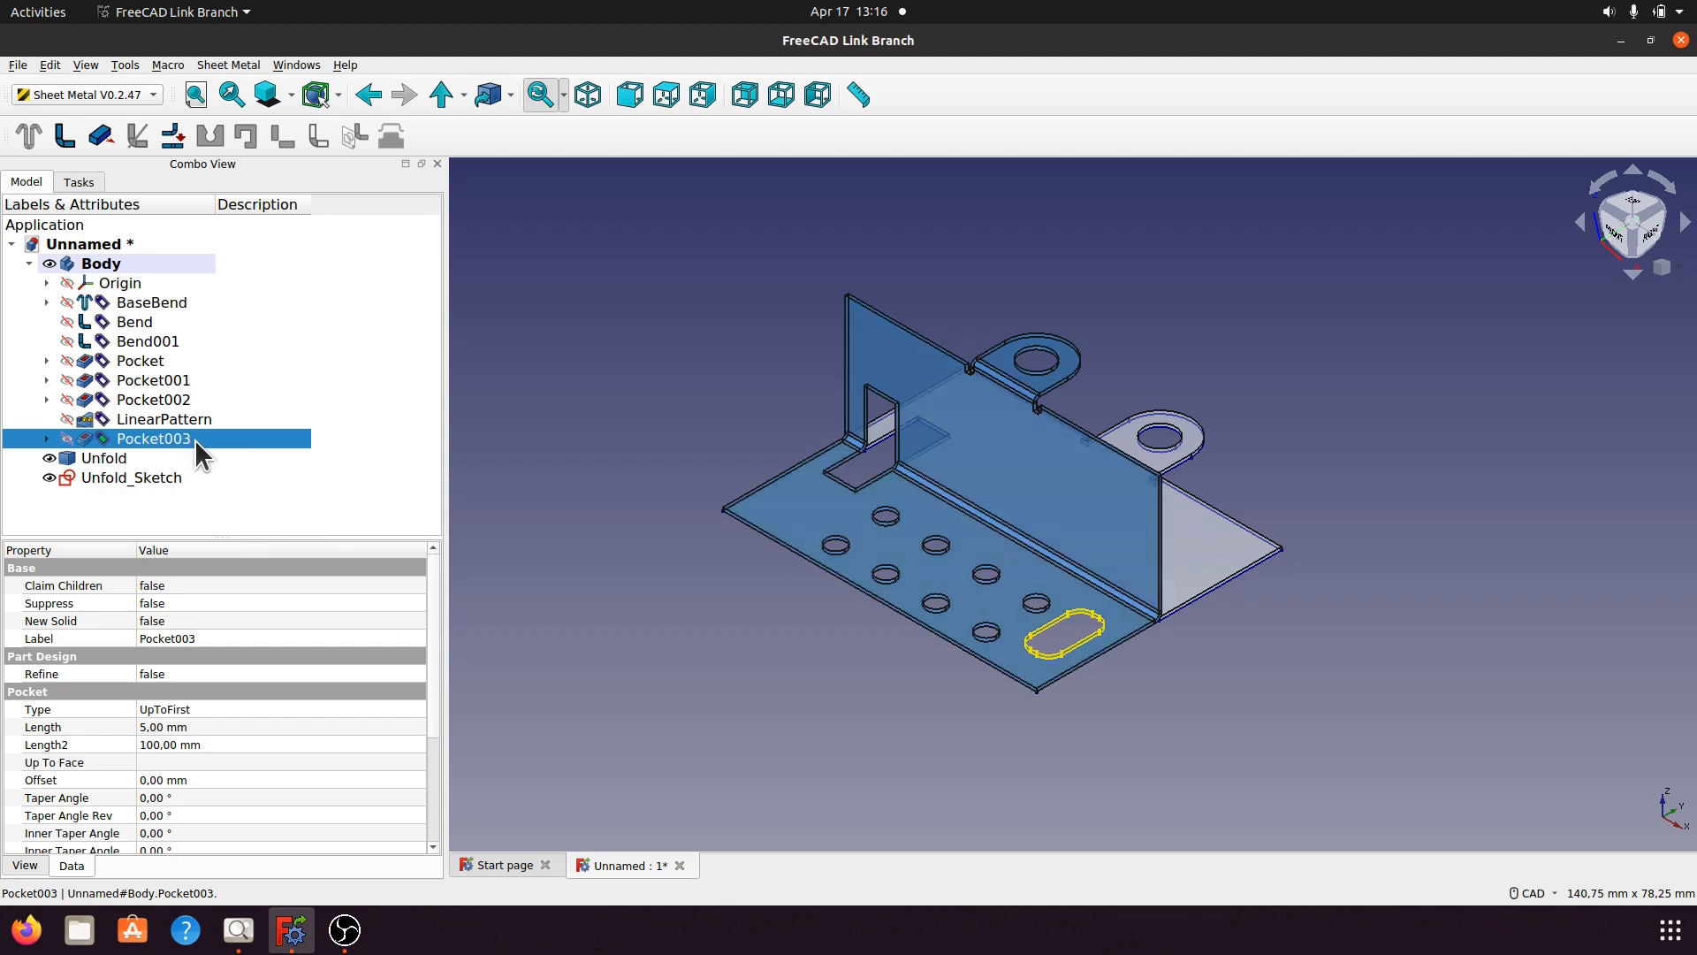
click(760, 676)
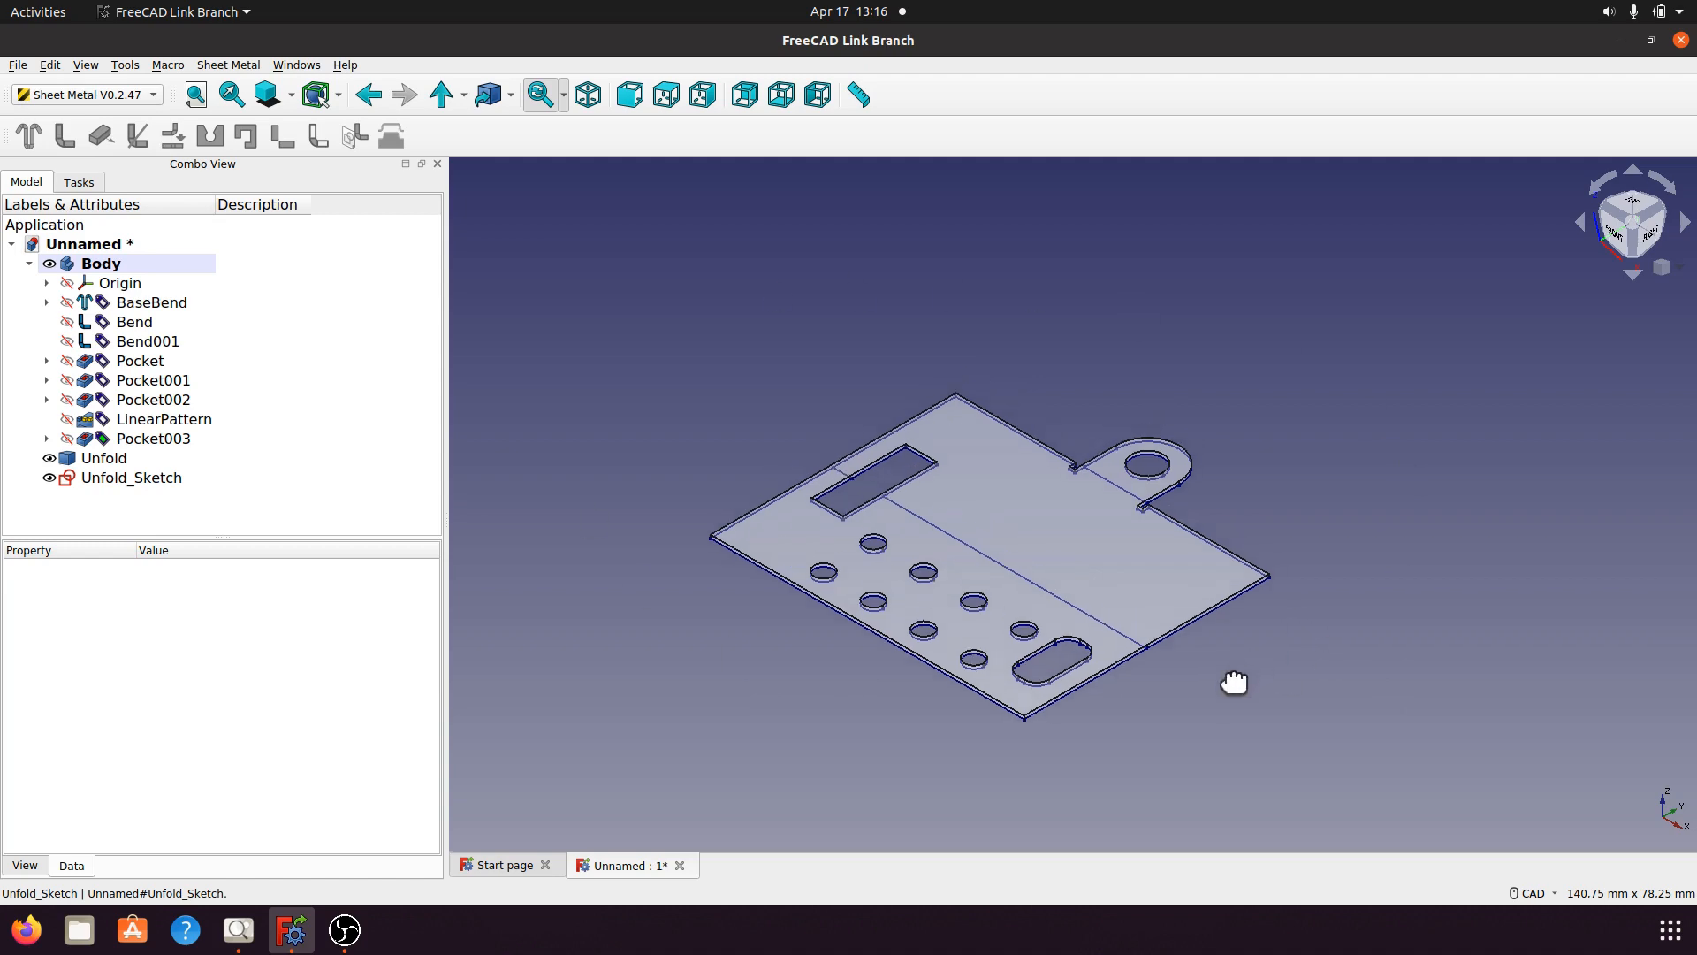
scroll(1247, 663, up, 3)
middle_drag(1286, 700, 1220, 548)
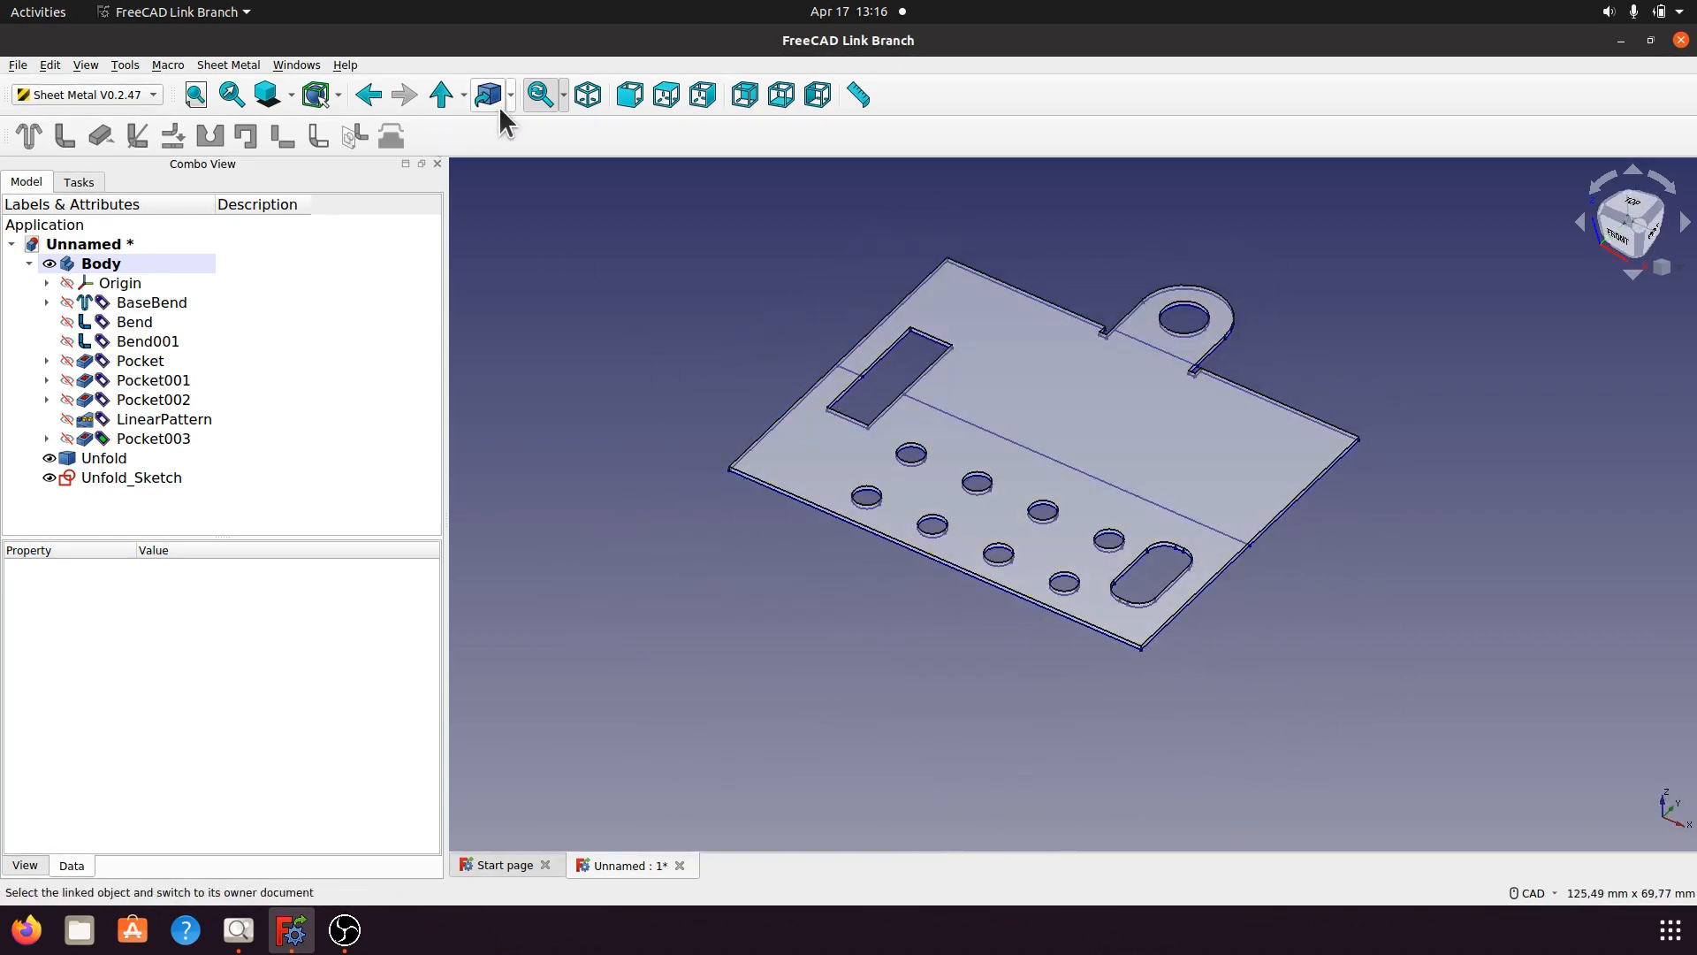
click(591, 95)
middle_drag(875, 563, 1281, 678)
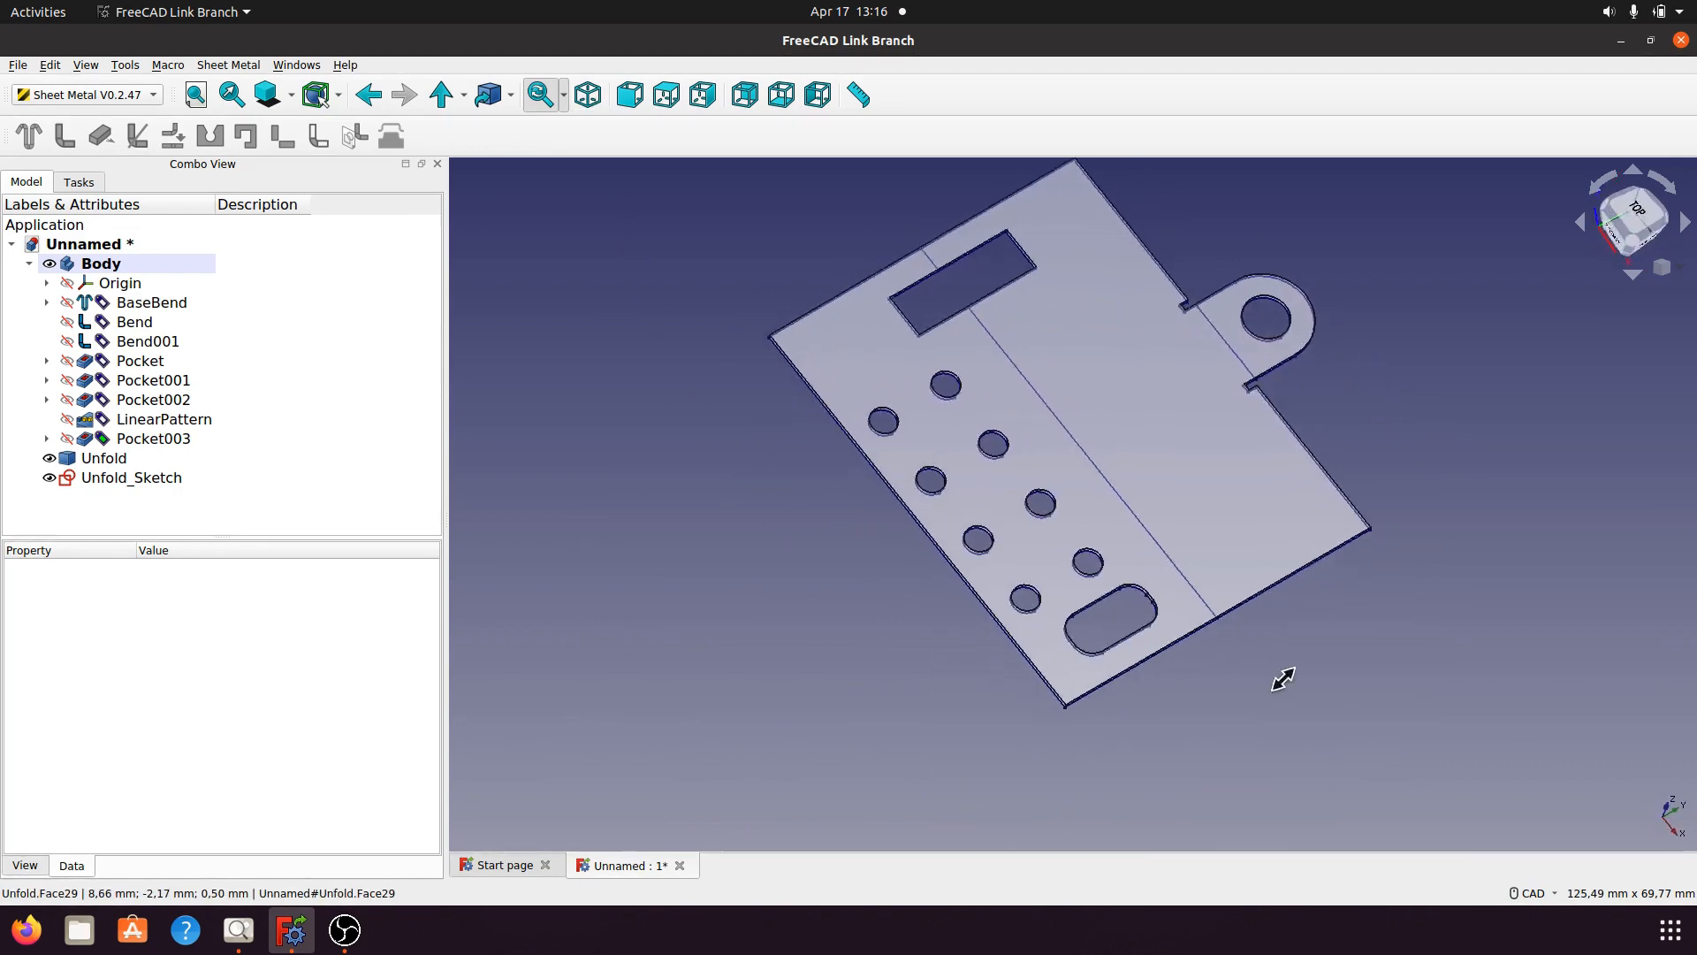
click(598, 99)
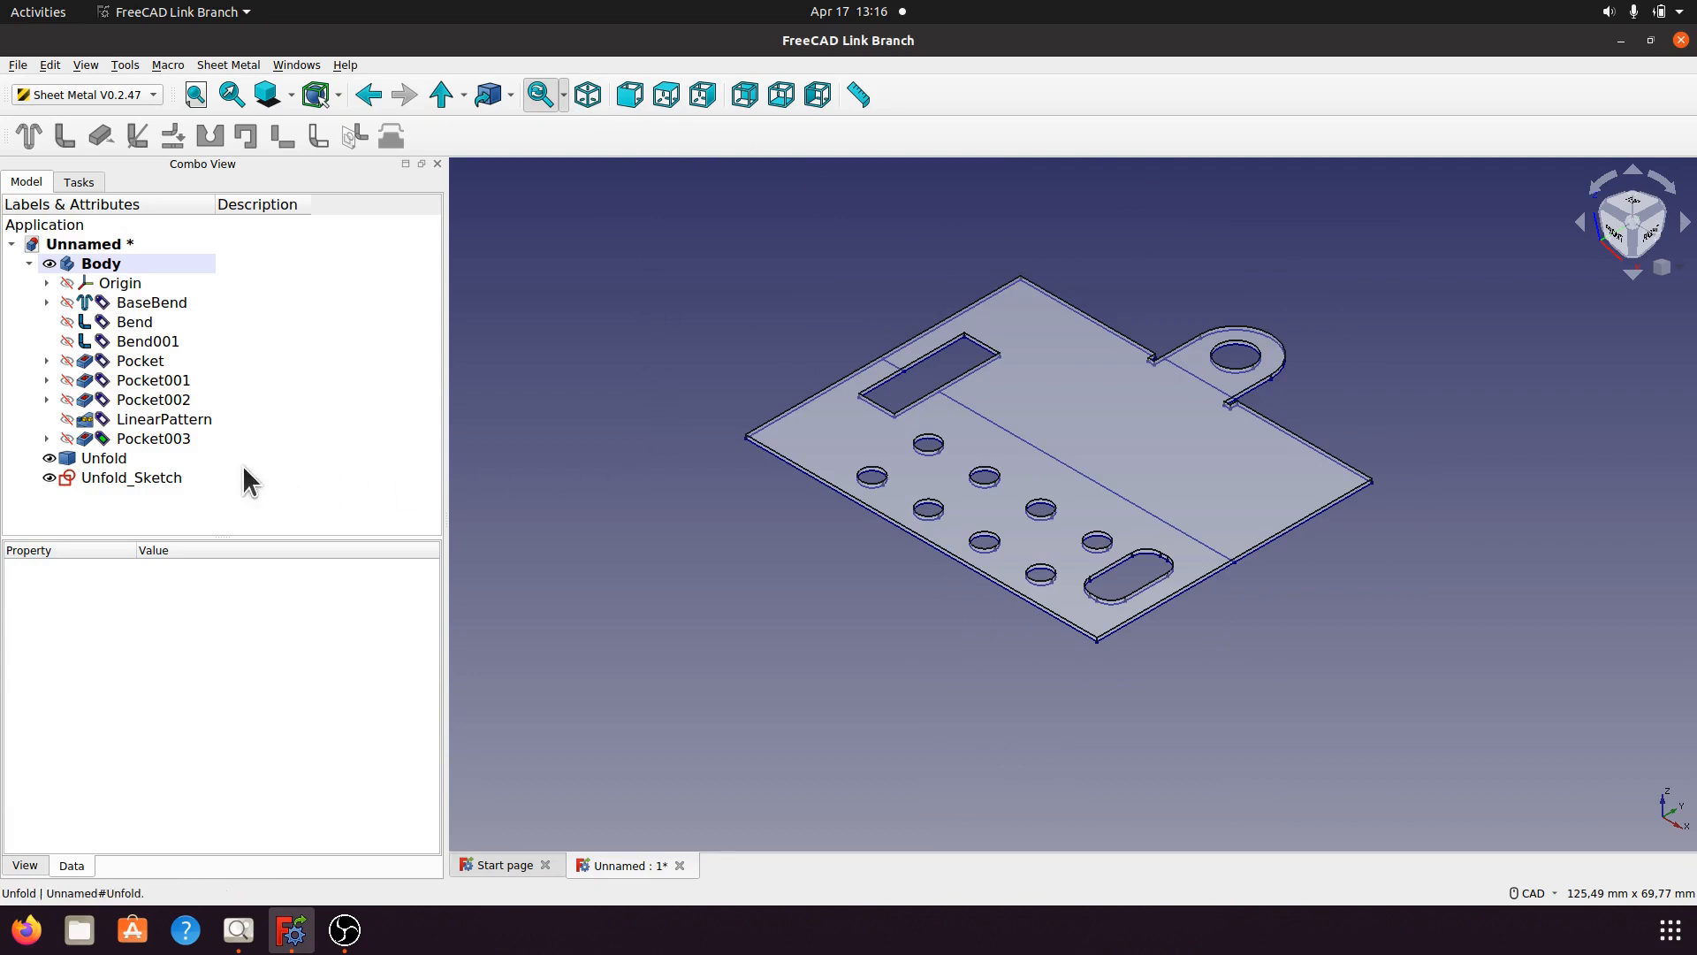
Show the folded bracket again together with the flat pattern and narrow the Combo View to enlarge the 3D view.
click(136, 440)
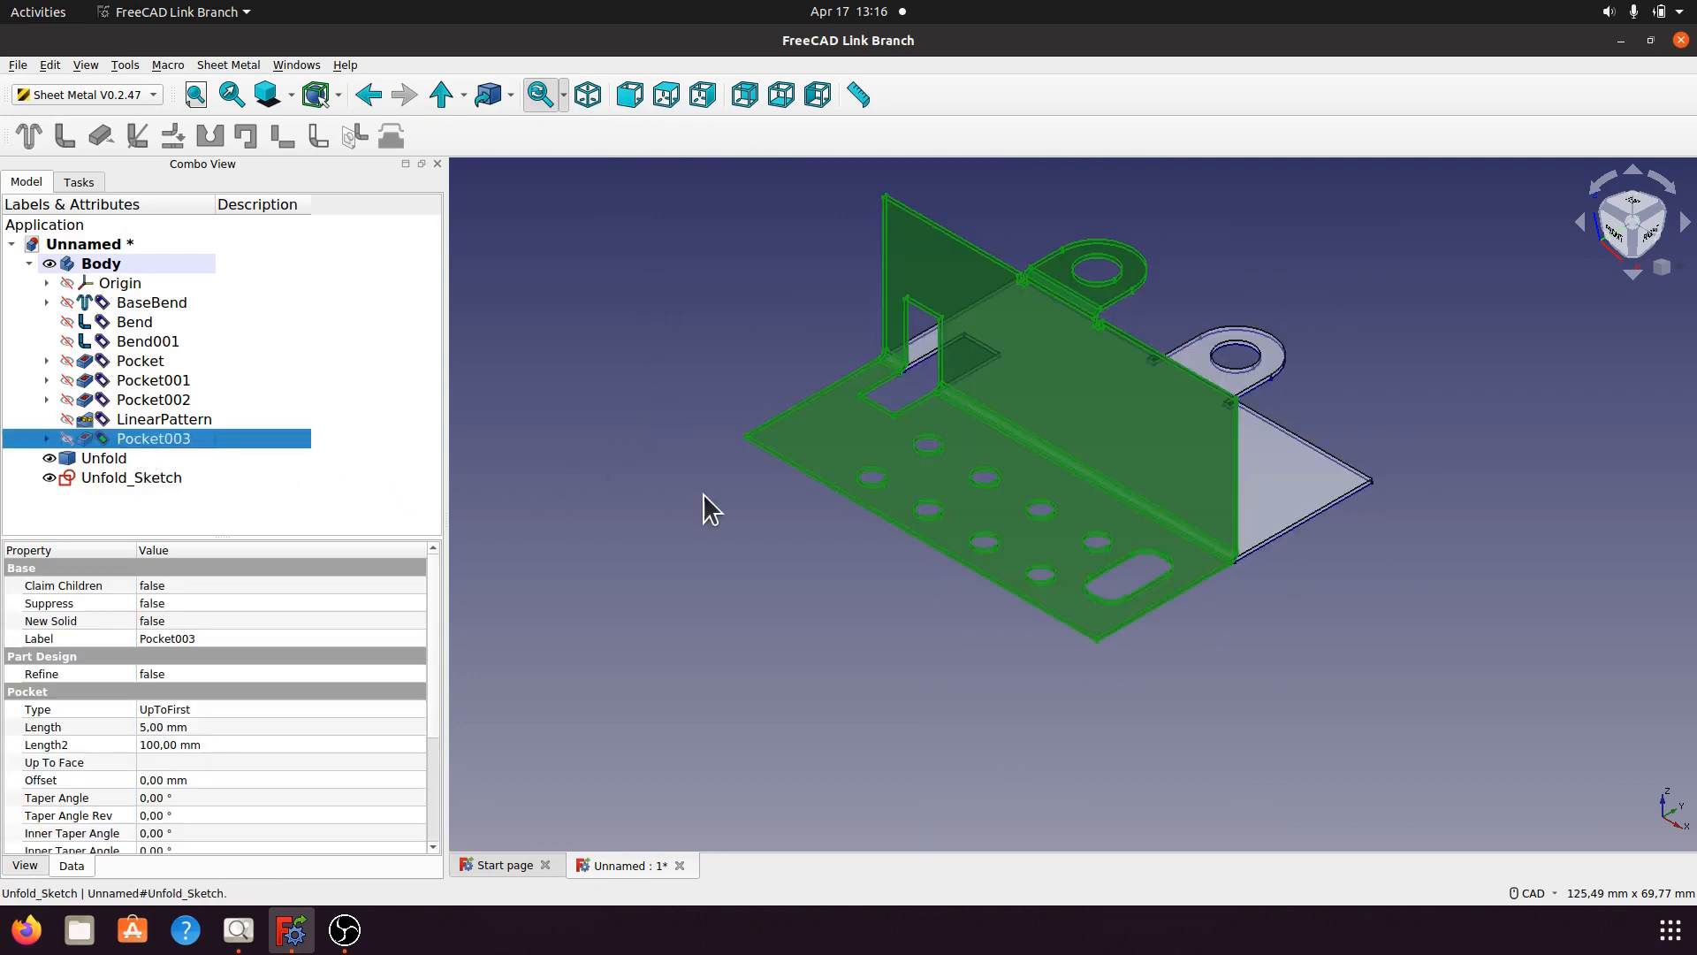
key(space)
click(824, 638)
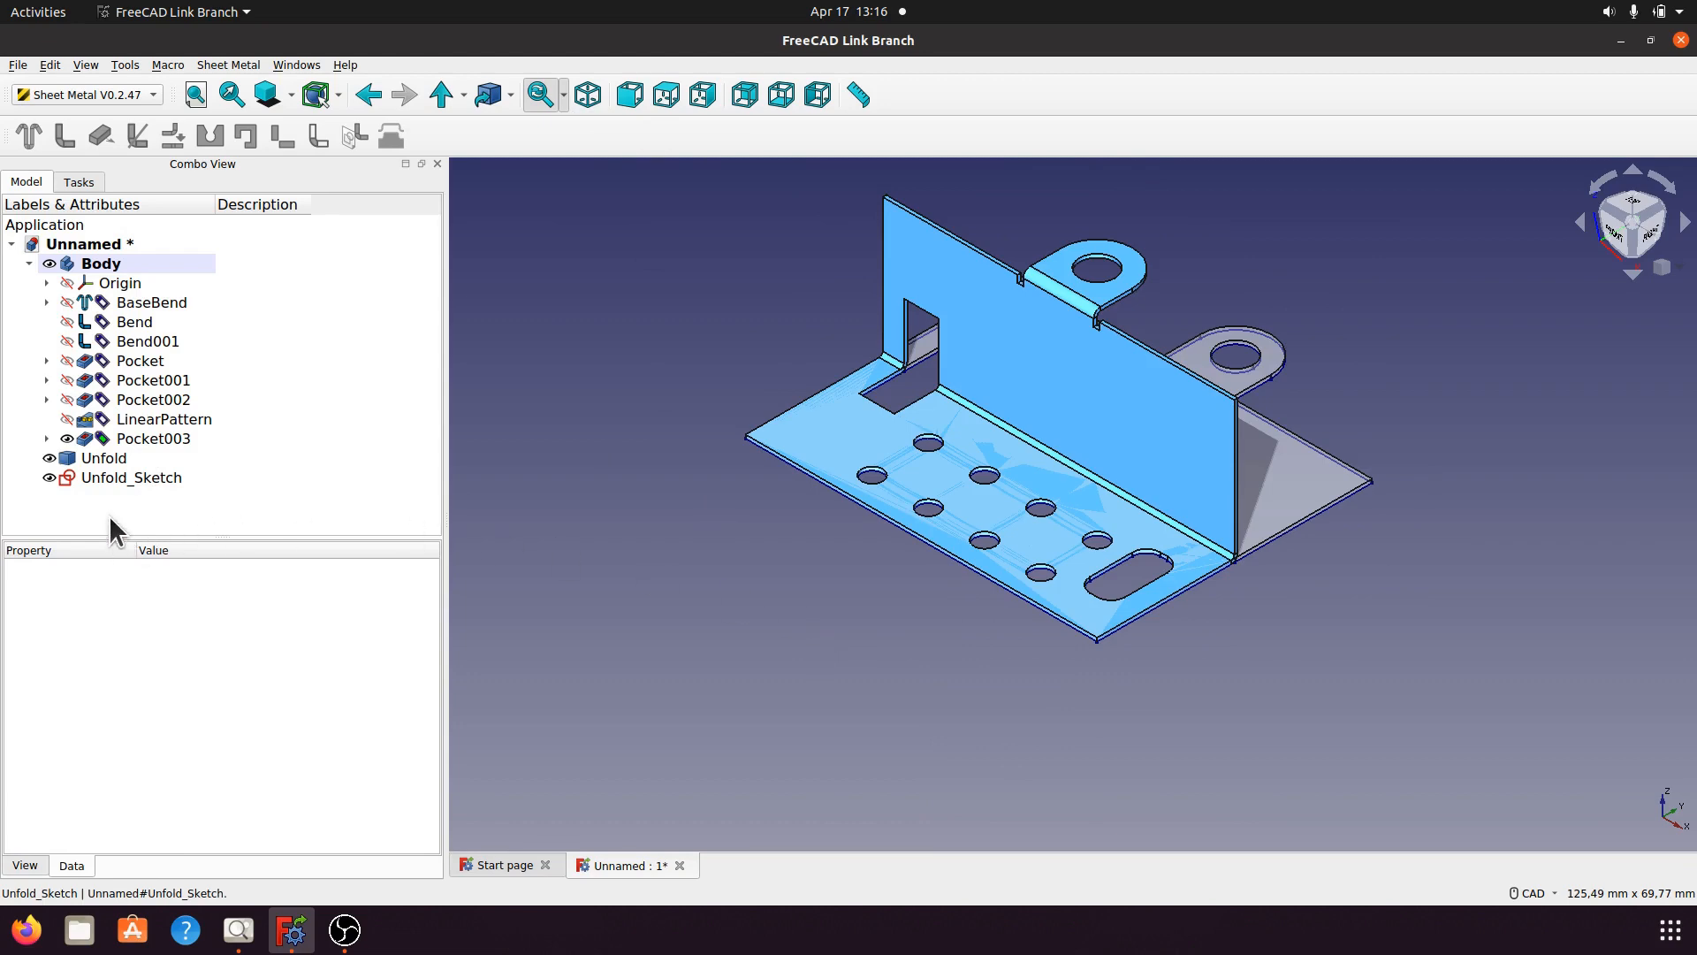
middle_drag(1224, 625, 725, 610)
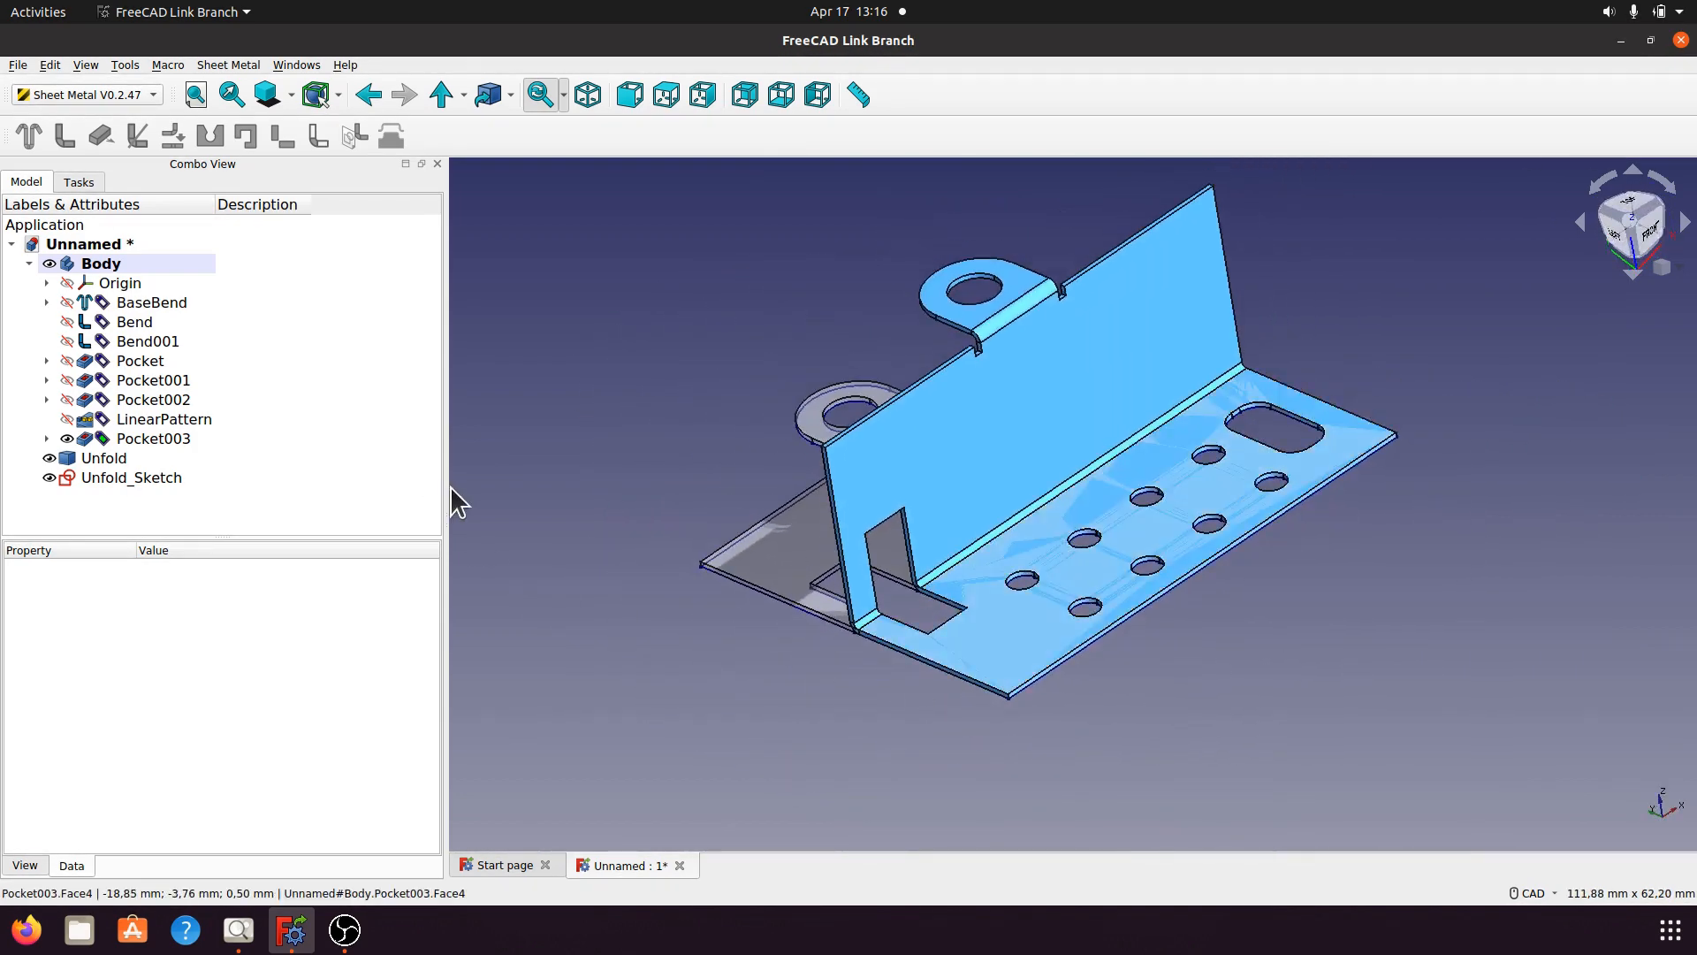
drag(444, 486, 314, 481)
Examine how the folded bracket sits over its flat pattern from several angles and in isometric view.
middle_drag(638, 553, 1209, 576)
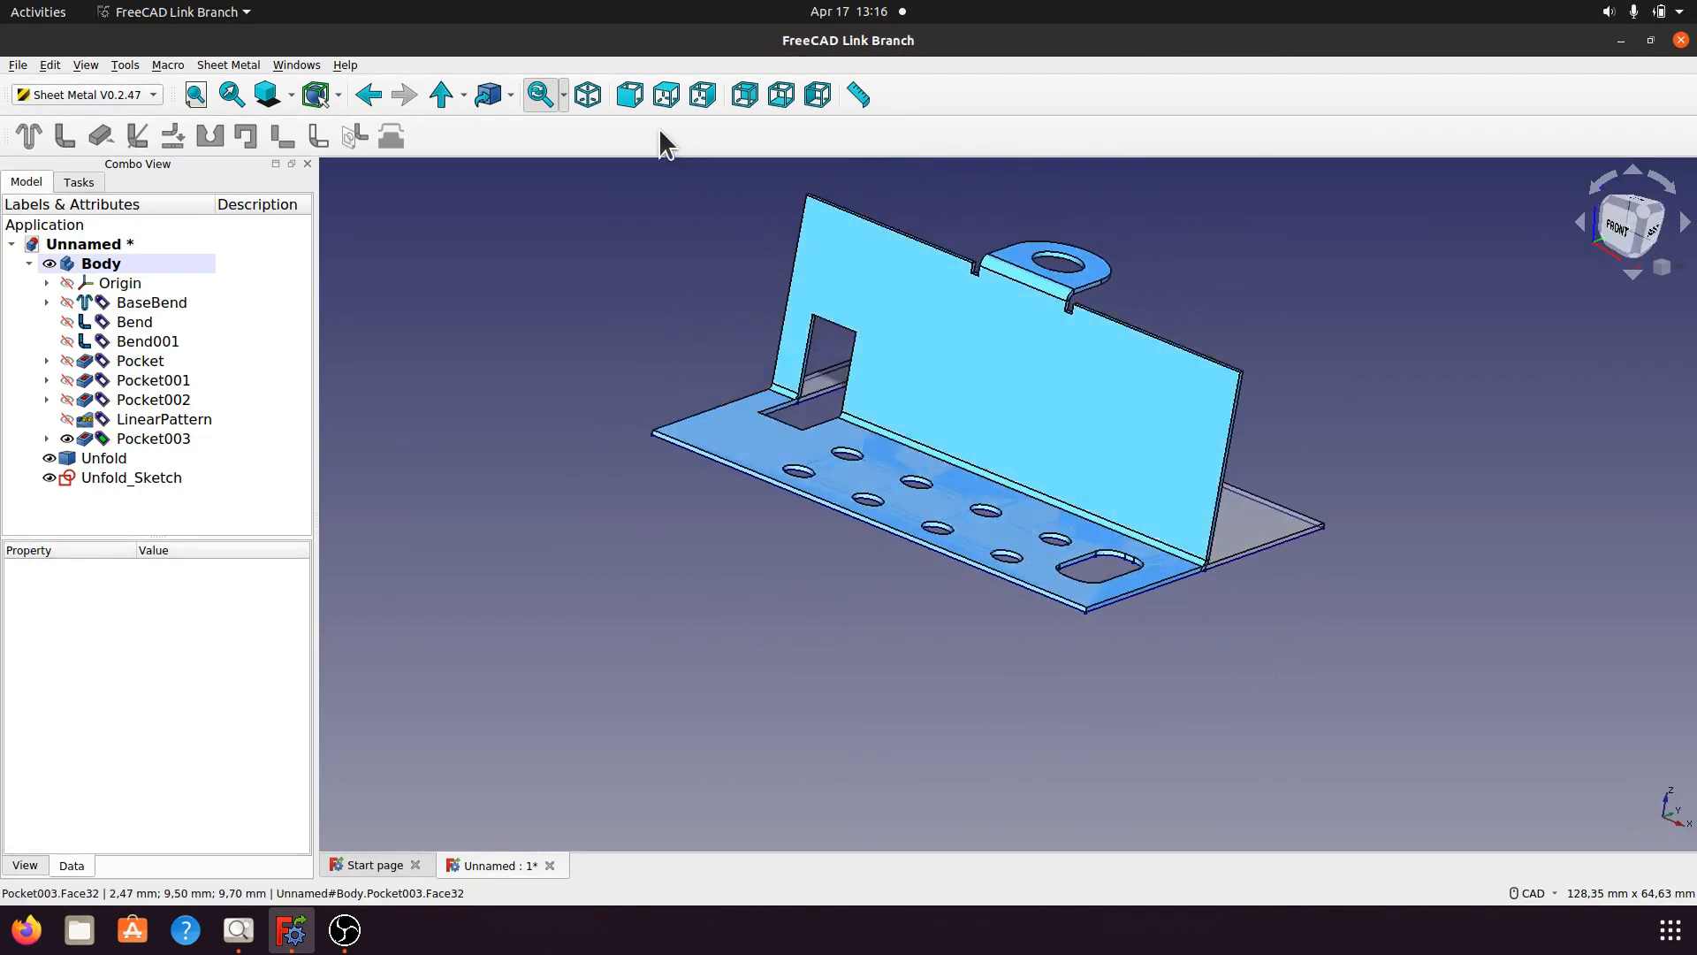
click(587, 94)
middle_drag(723, 588, 710, 653)
middle_drag(839, 725, 789, 704)
middle_drag(1375, 673, 1369, 680)
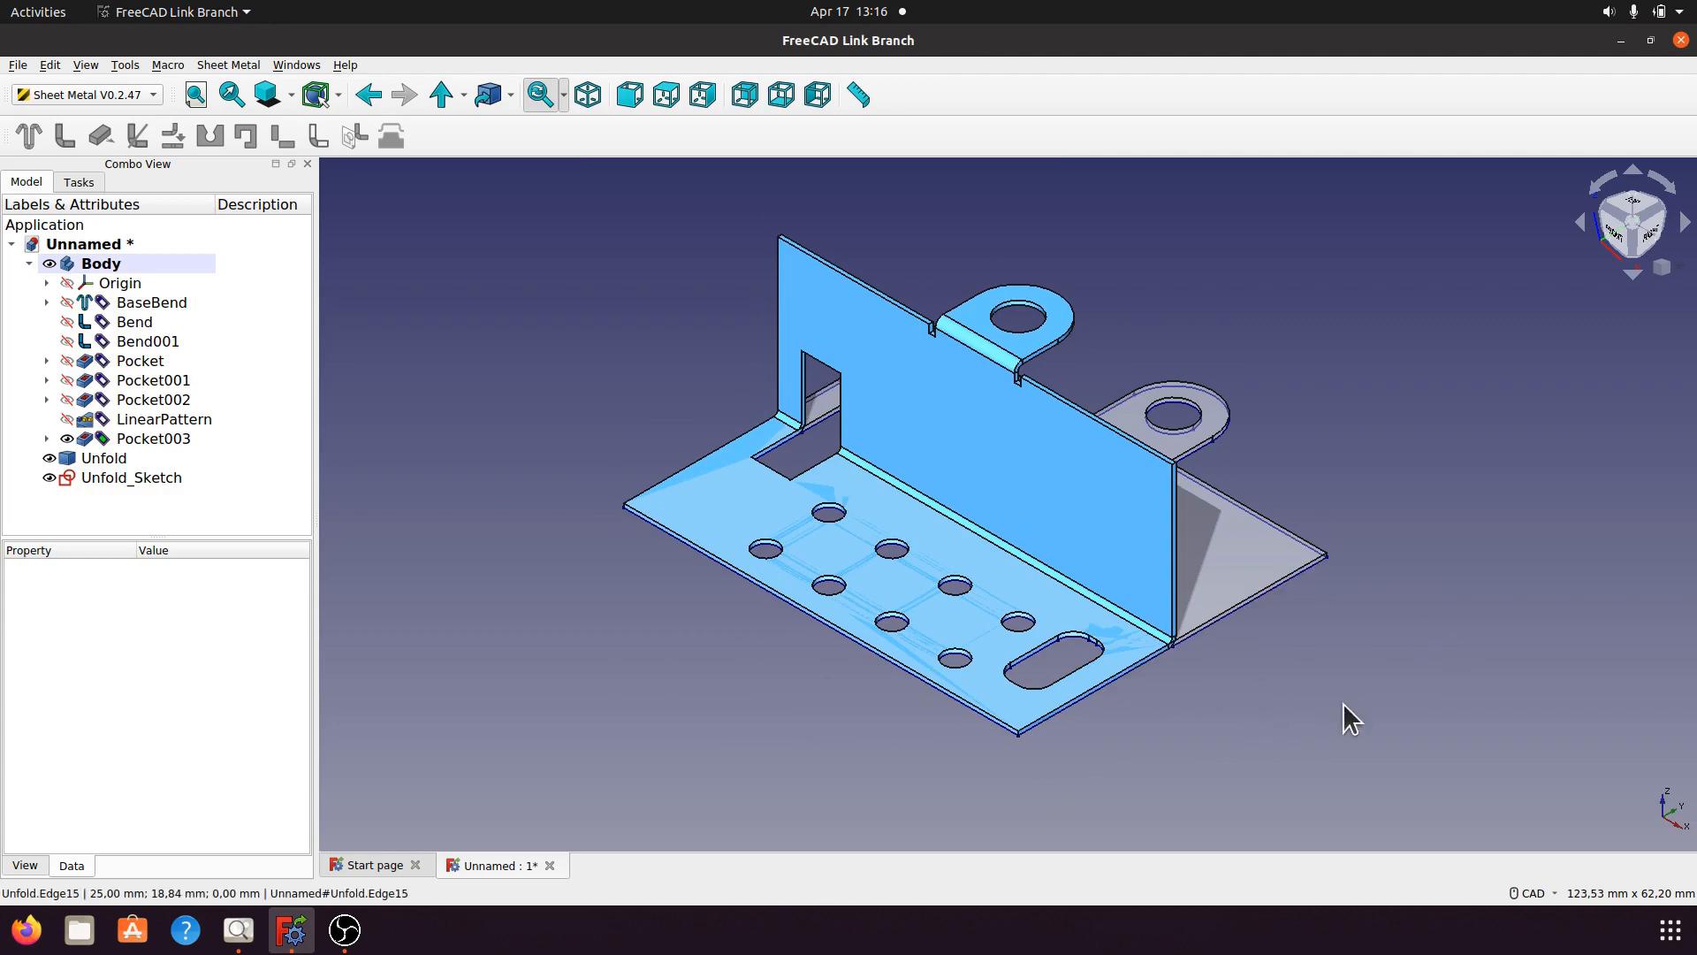
middle_drag(1478, 628, 1276, 640)
middle_drag(923, 552, 812, 395)
key(0)
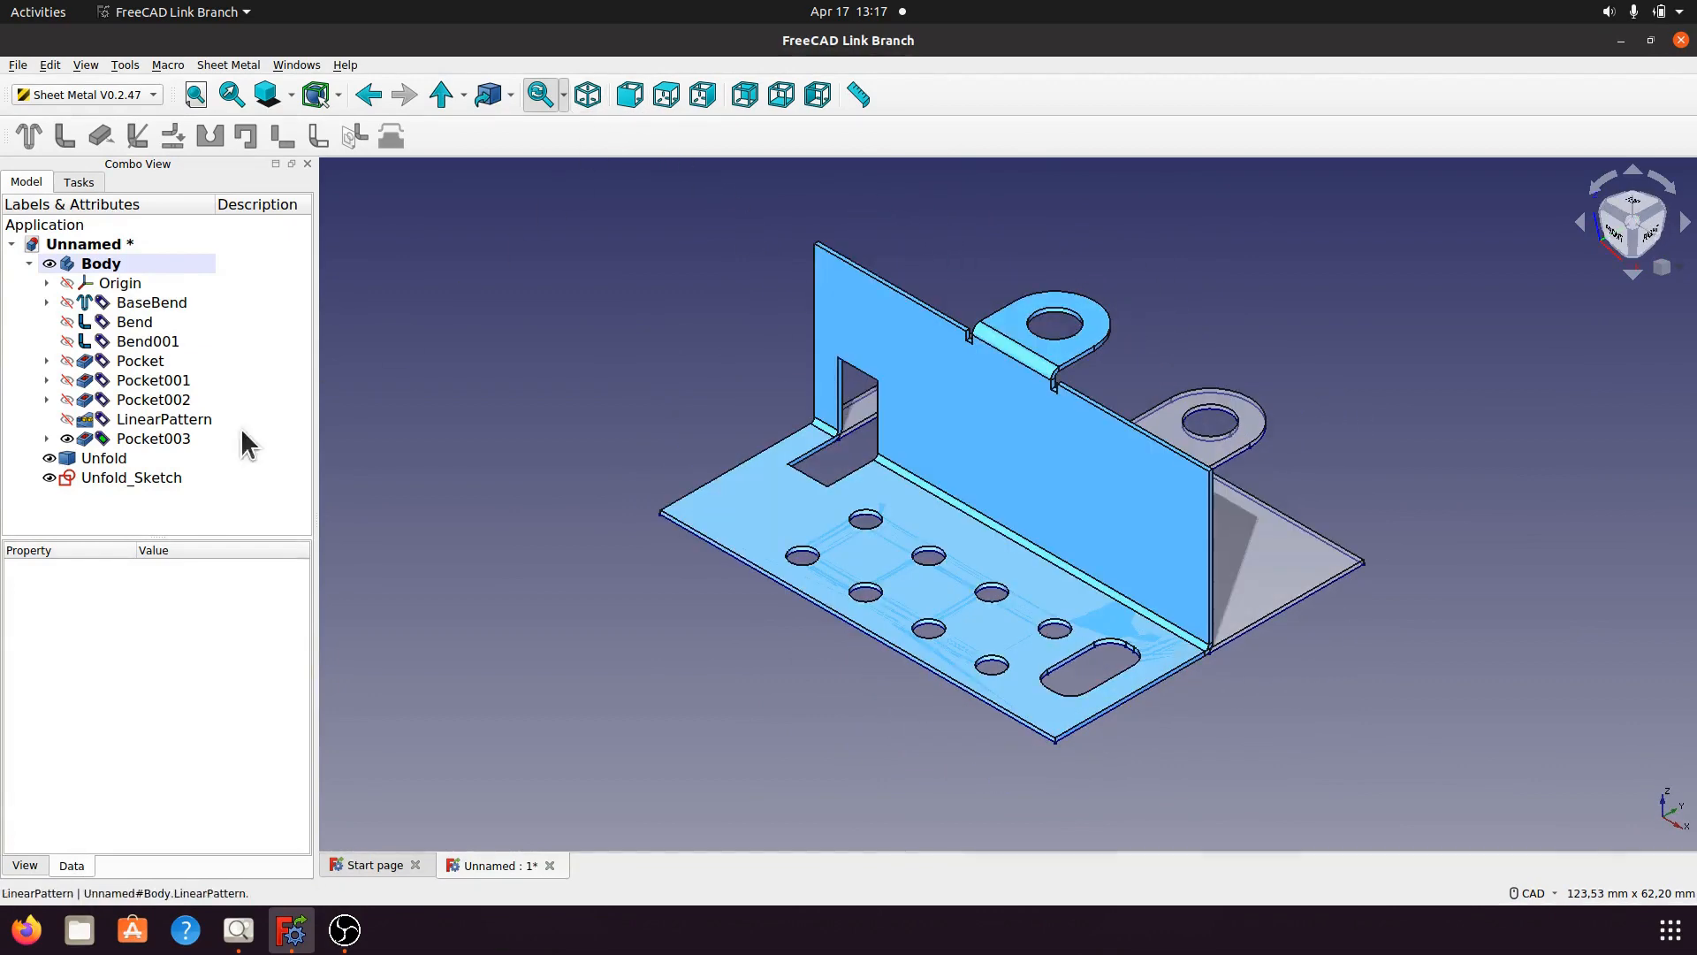
Hide the unfolded solid and its projection sketch, leaving only the folded bracket displayed.
click(156, 478)
click(114, 460)
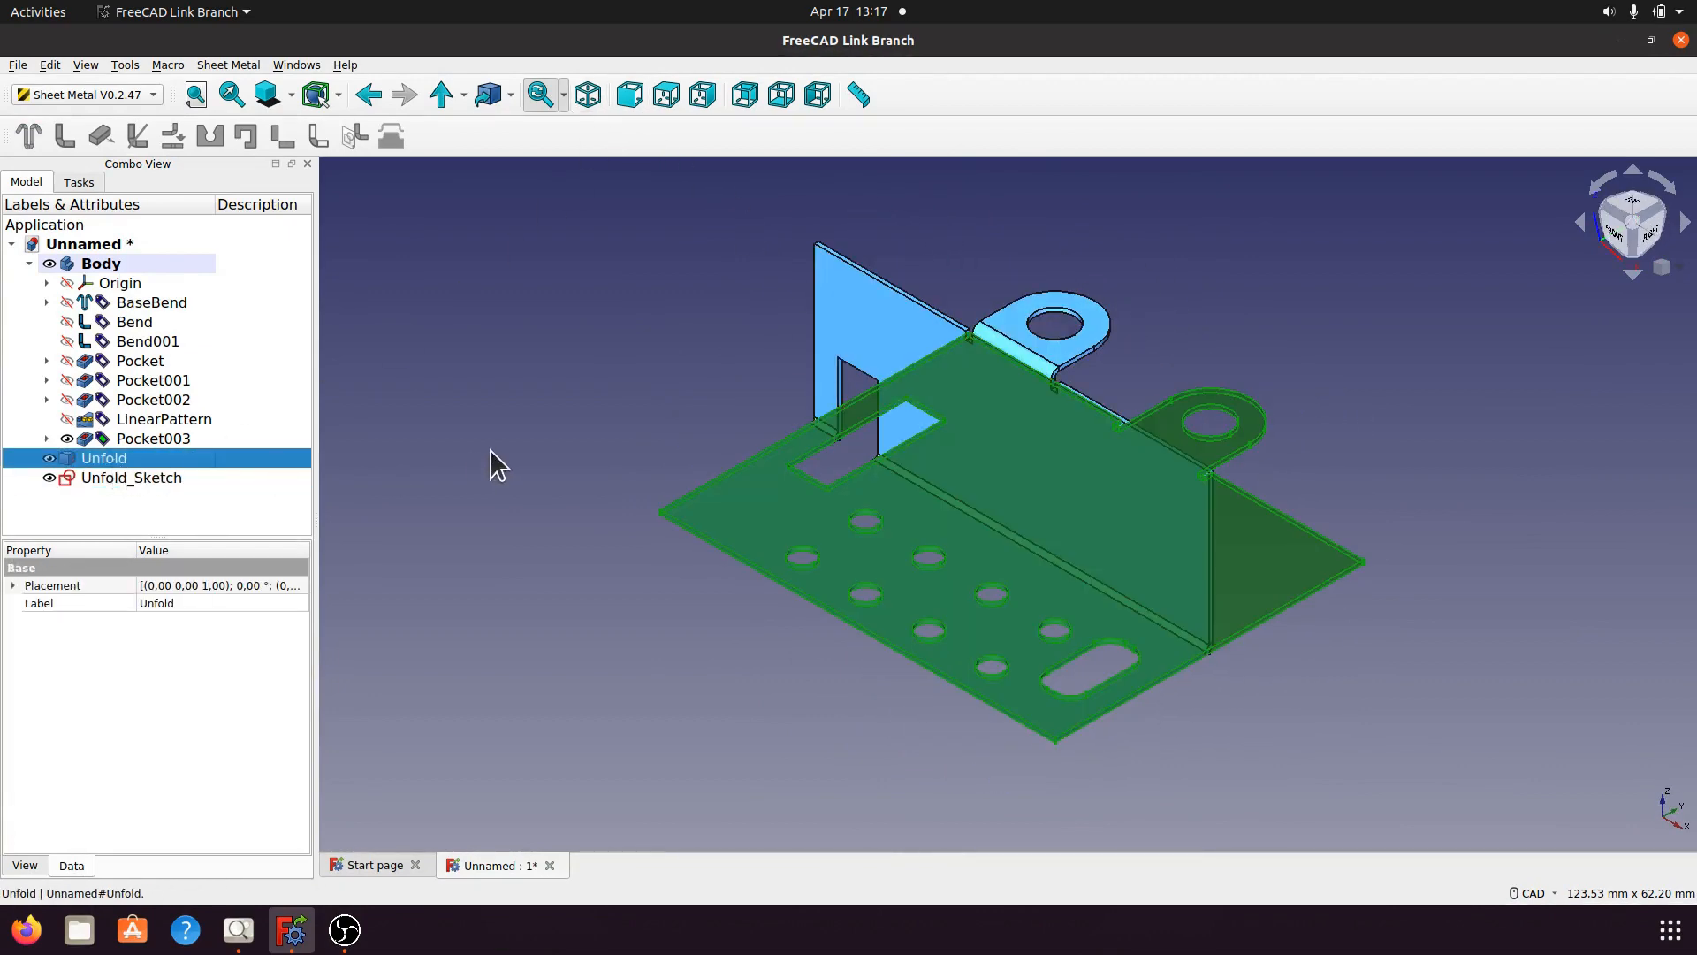
key(space)
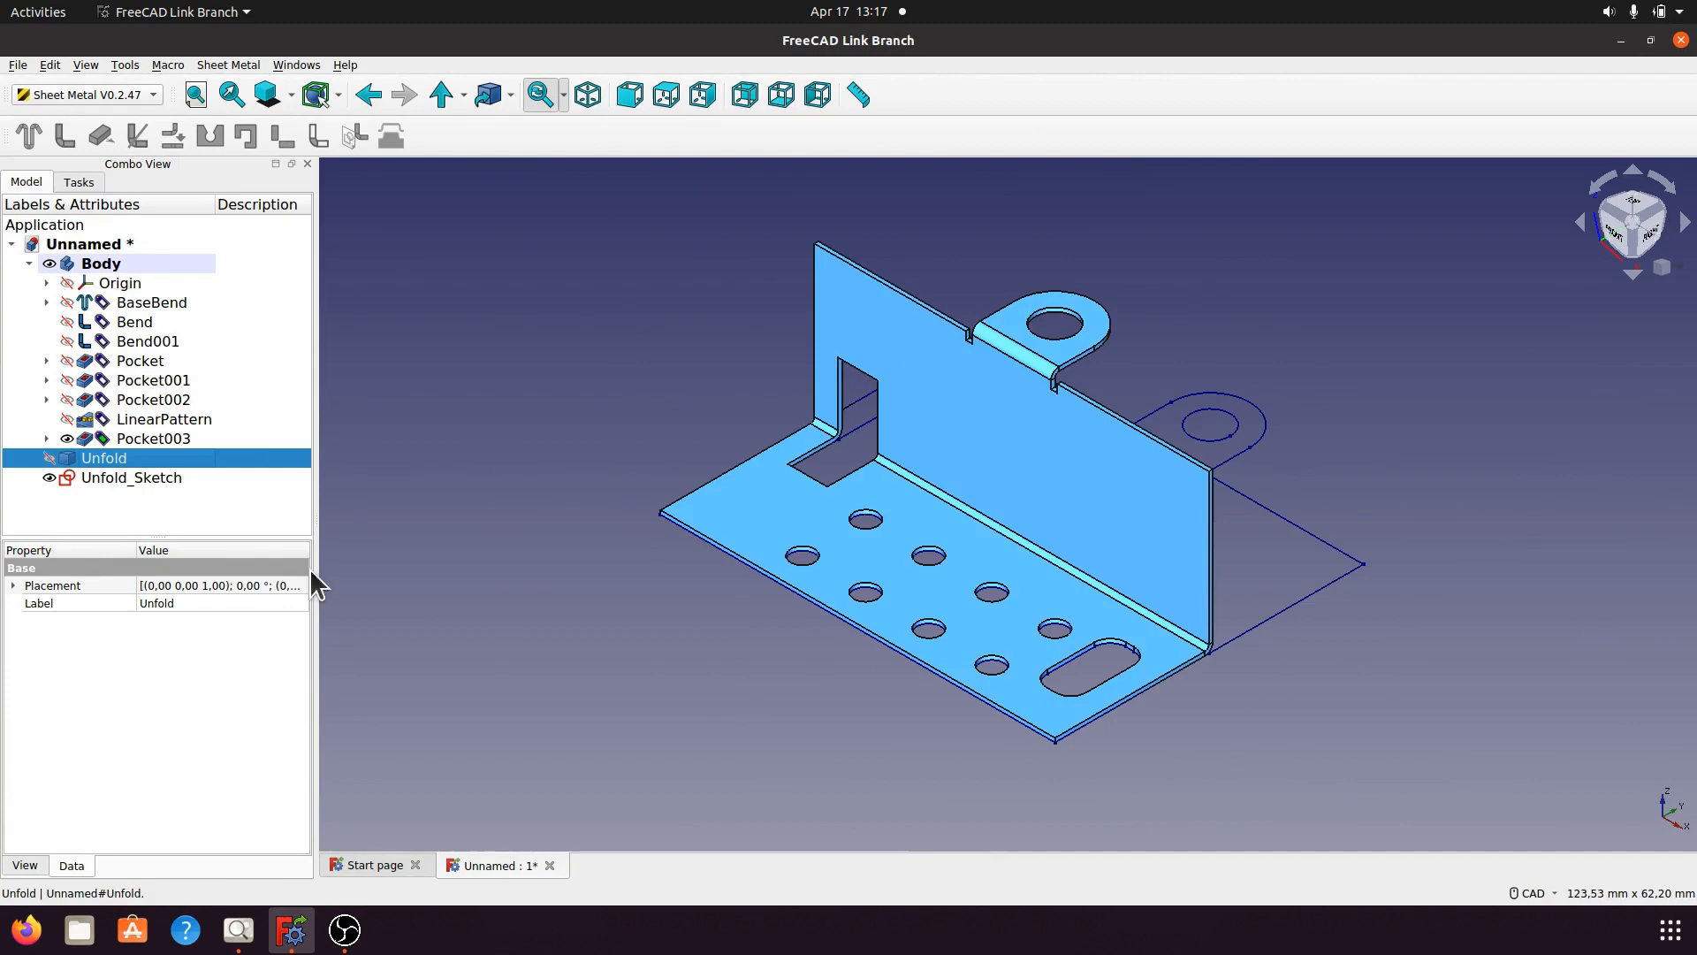
click(159, 478)
key(space)
Inspect the finished folded bracket up close, set it to isometric view and clear the selection.
middle_drag(1276, 701, 936, 648)
middle_drag(1065, 618, 1197, 492)
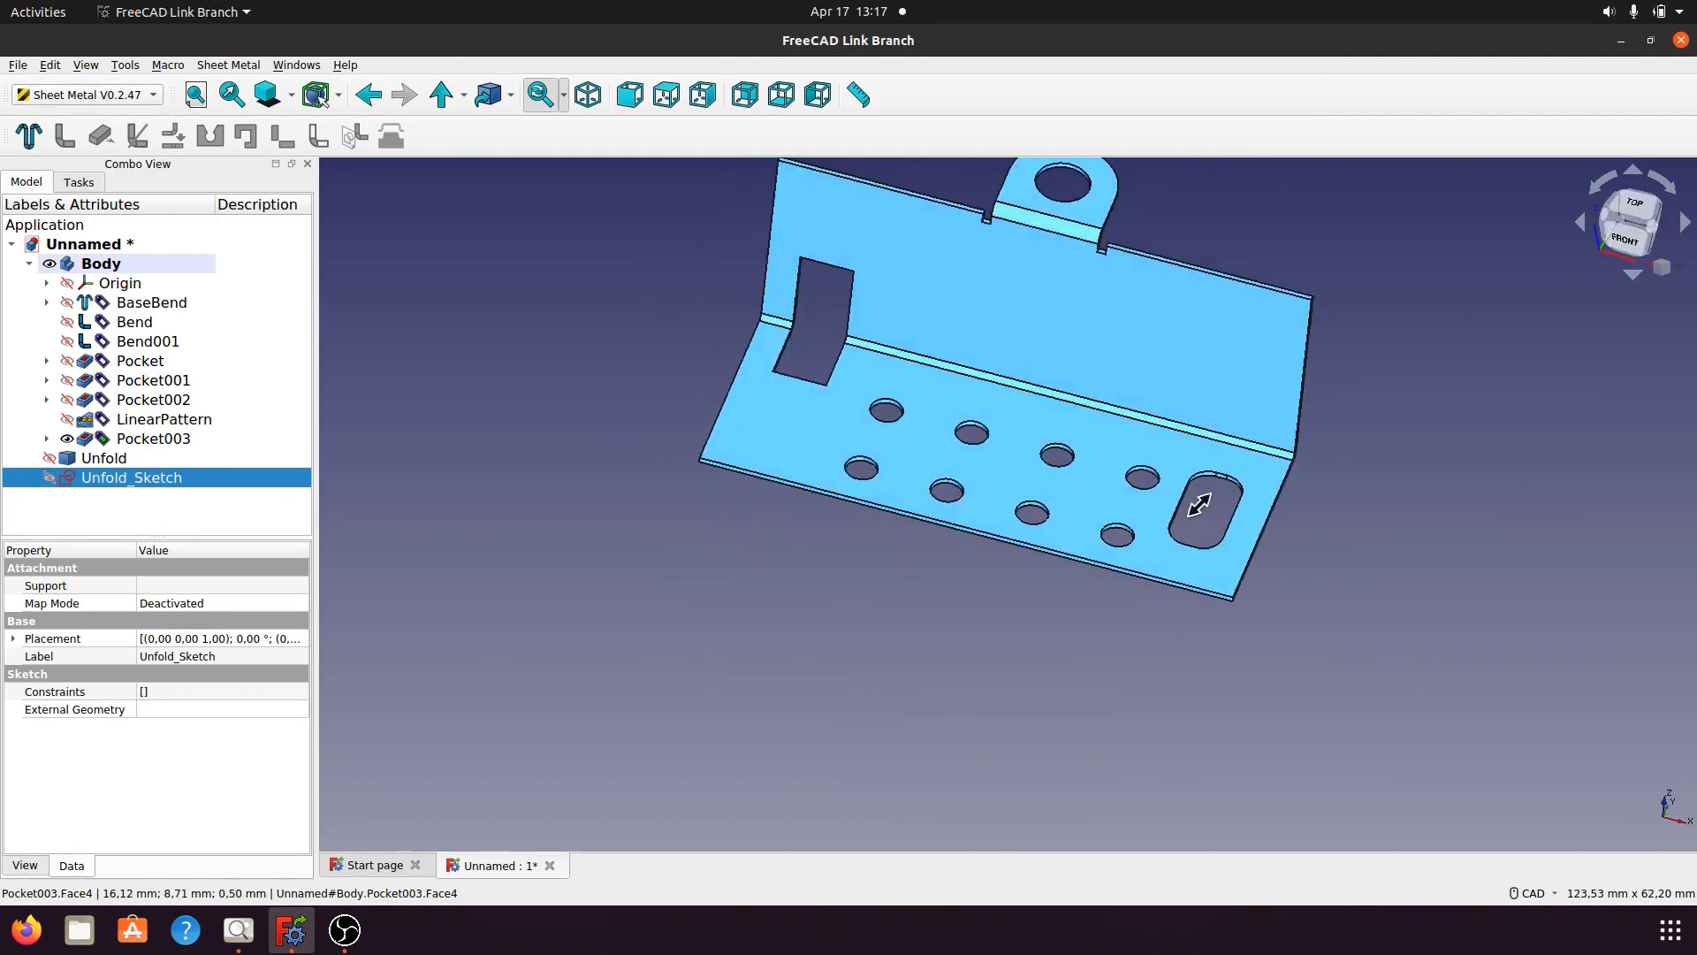
click(588, 95)
middle_drag(750, 530, 675, 657)
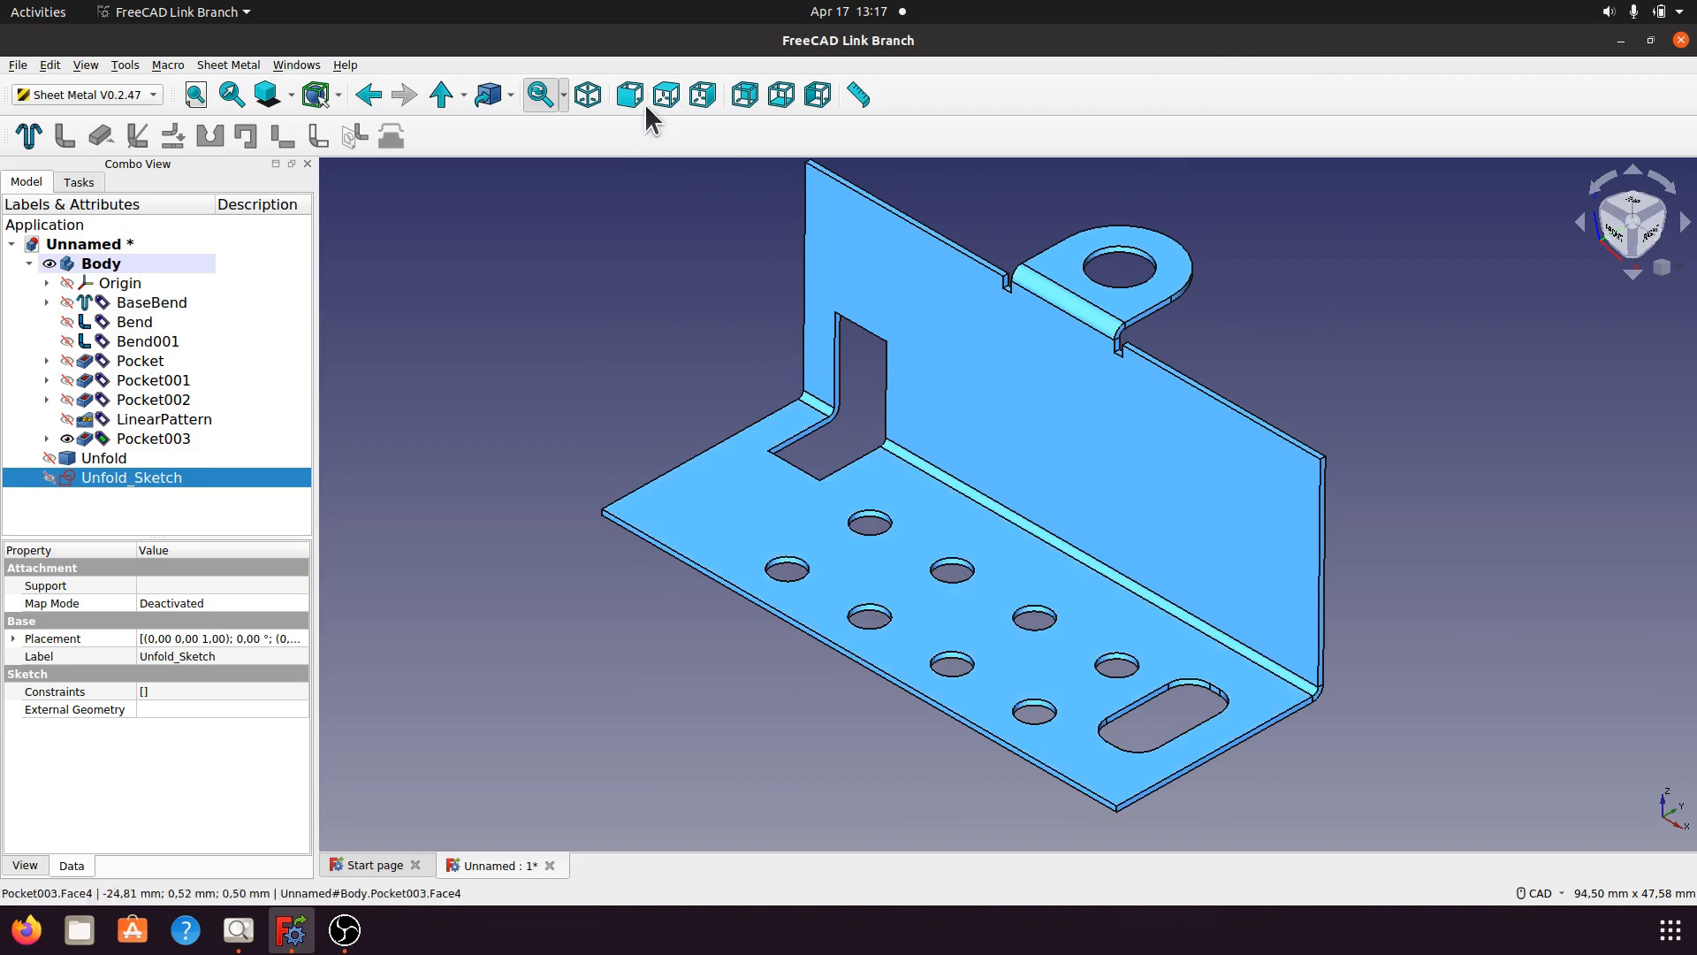
click(587, 103)
middle_drag(1424, 388, 1432, 403)
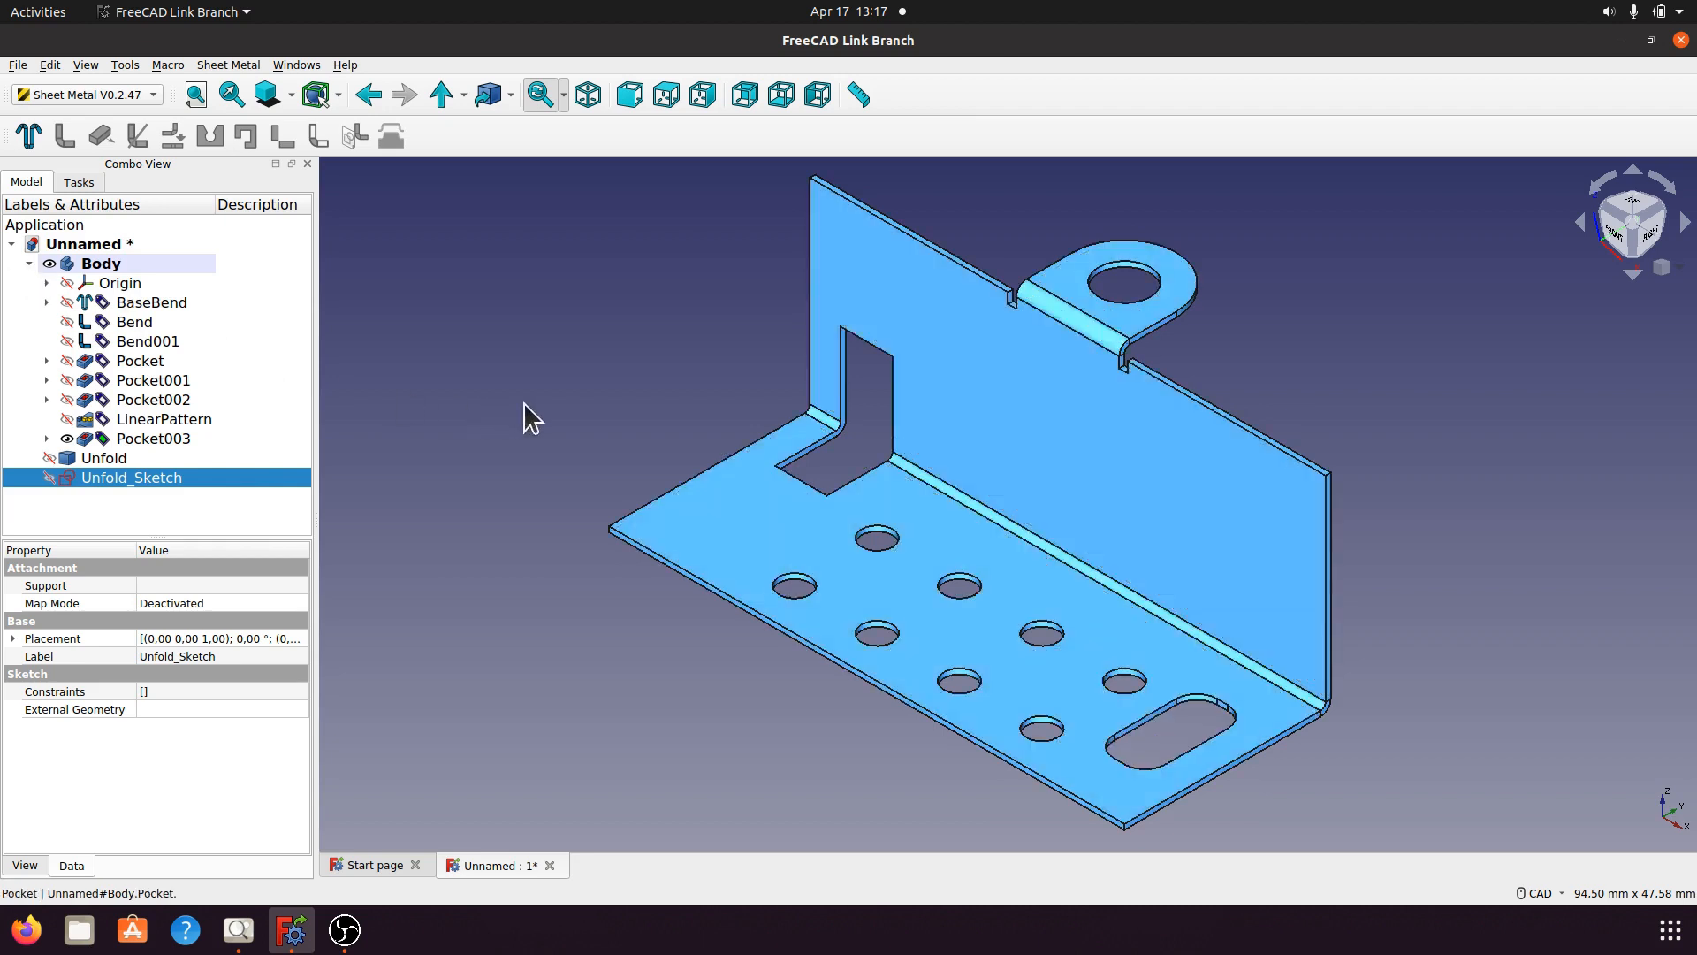
click(524, 400)
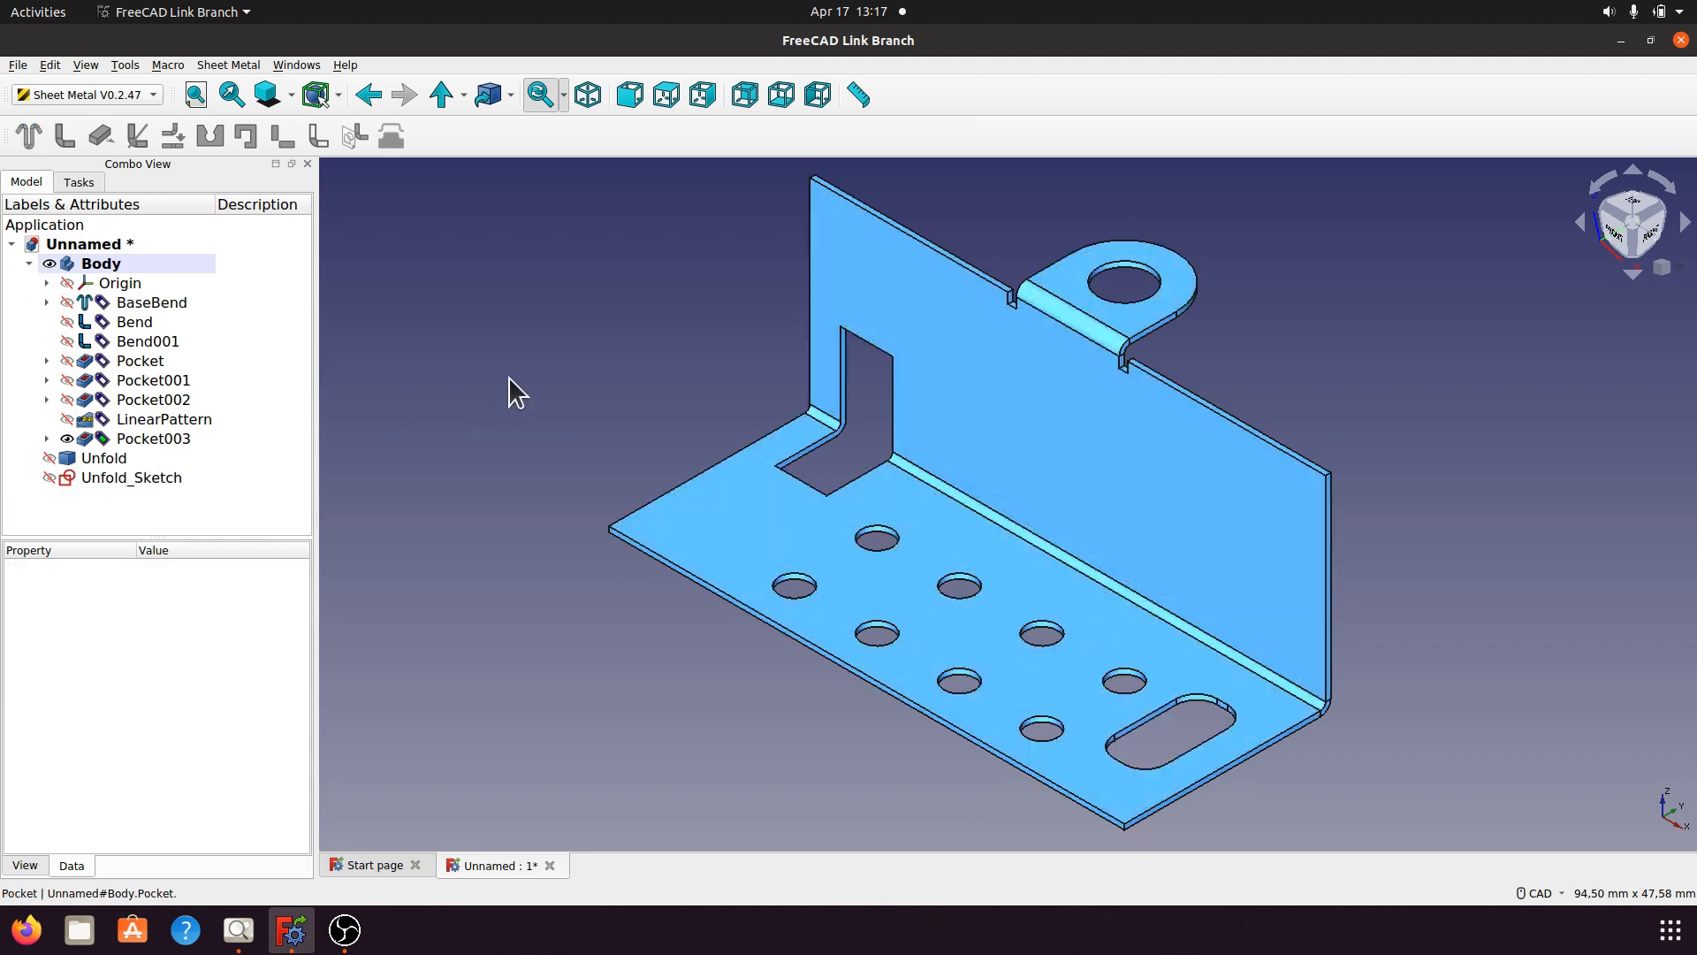